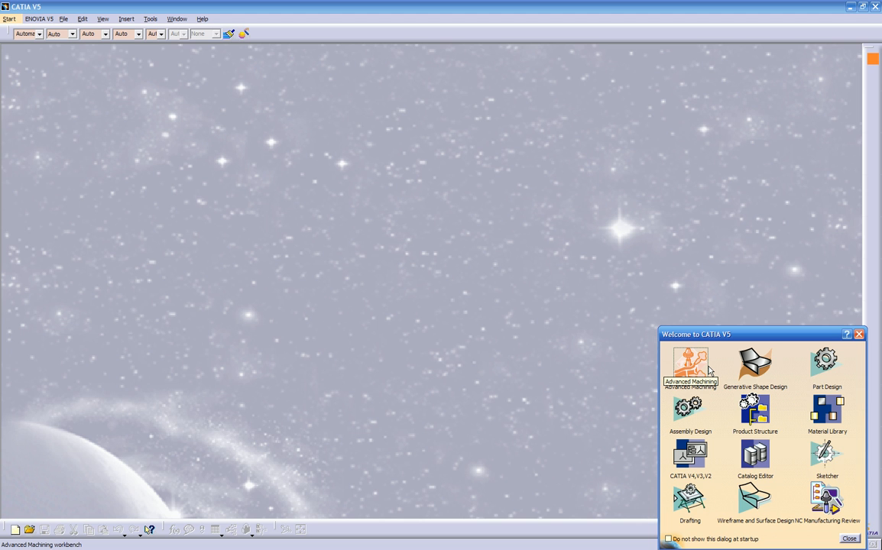
- Create a new part in the Part Design workbench and start a Pad with its profile sketch on the xy plane
left_click(693, 369)
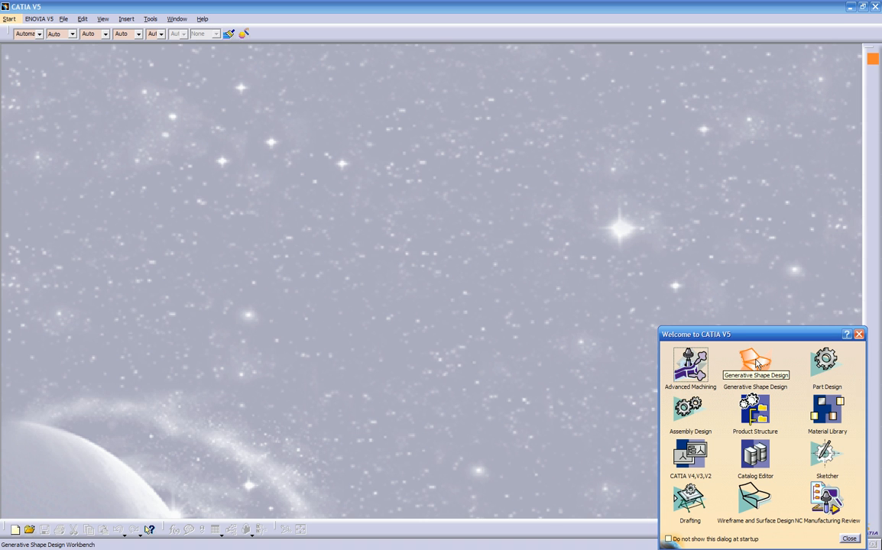
left_click(829, 362)
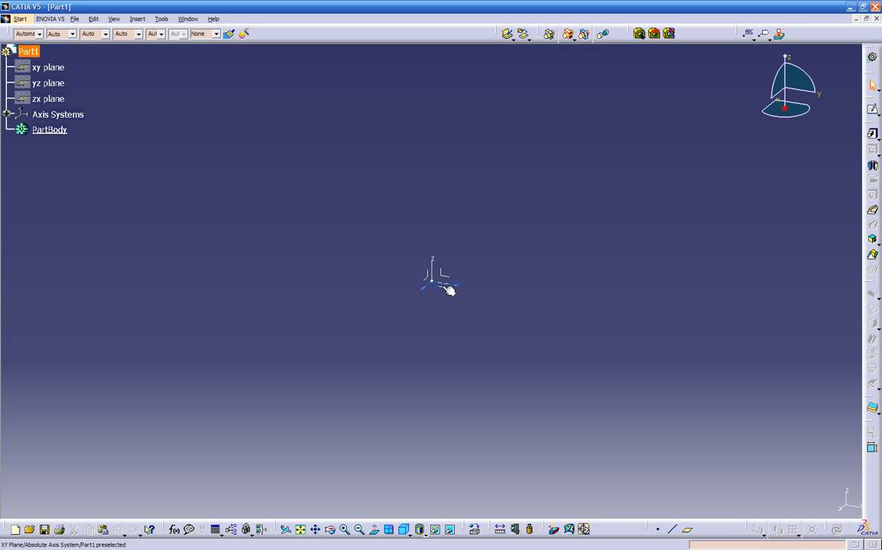
left_click(448, 287)
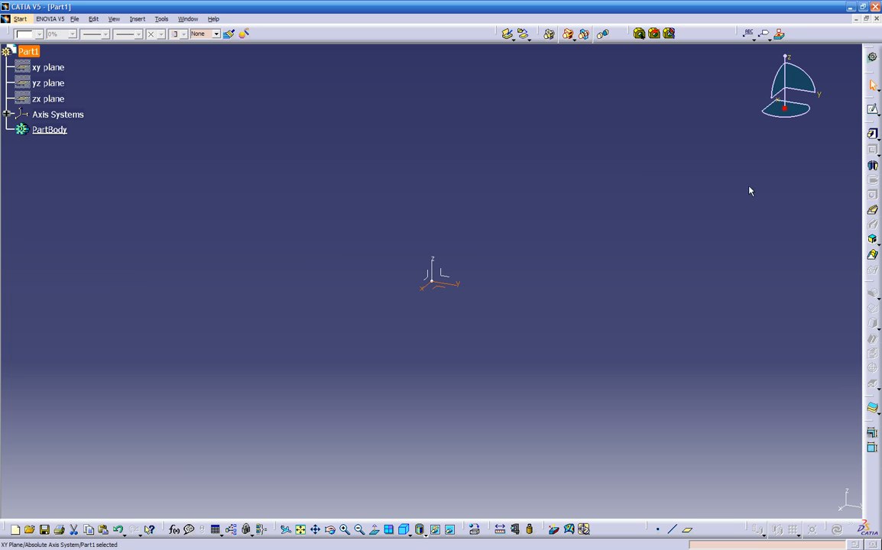
left_click(873, 135)
left_click(441, 296)
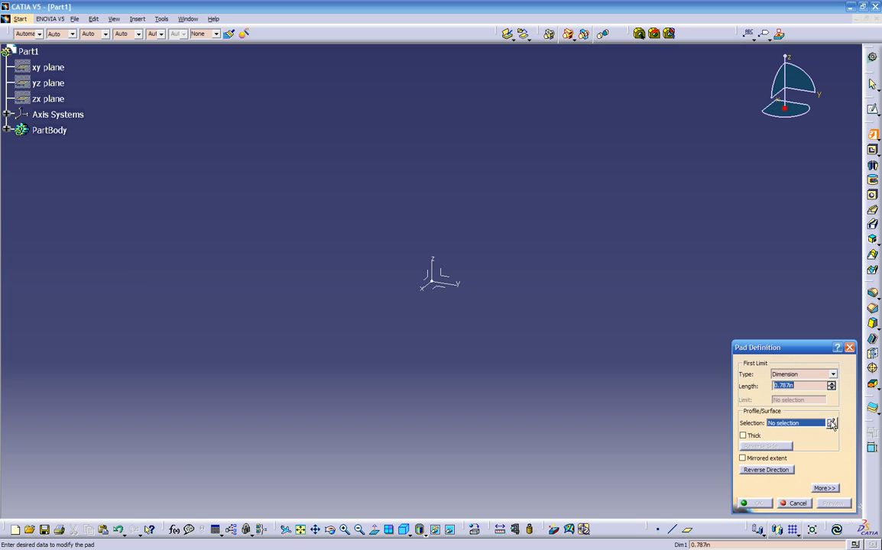
left_click(832, 424)
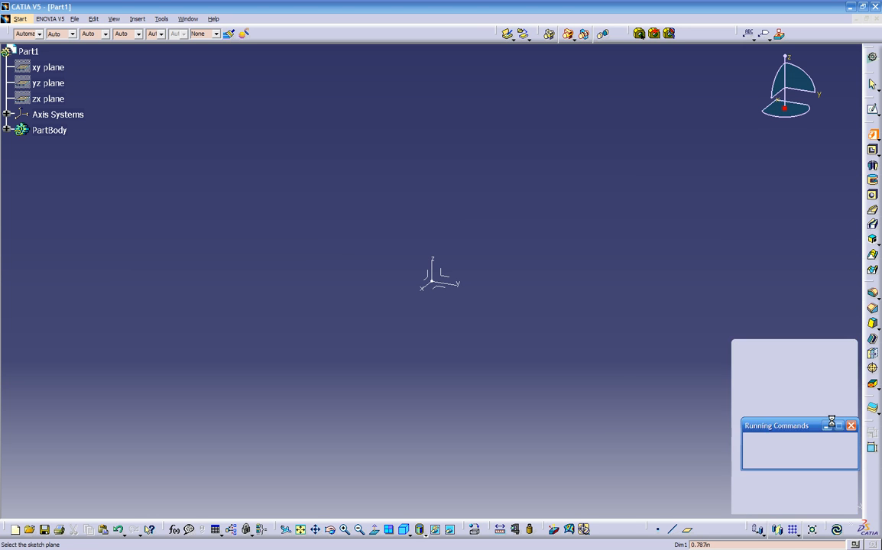
left_click(444, 288)
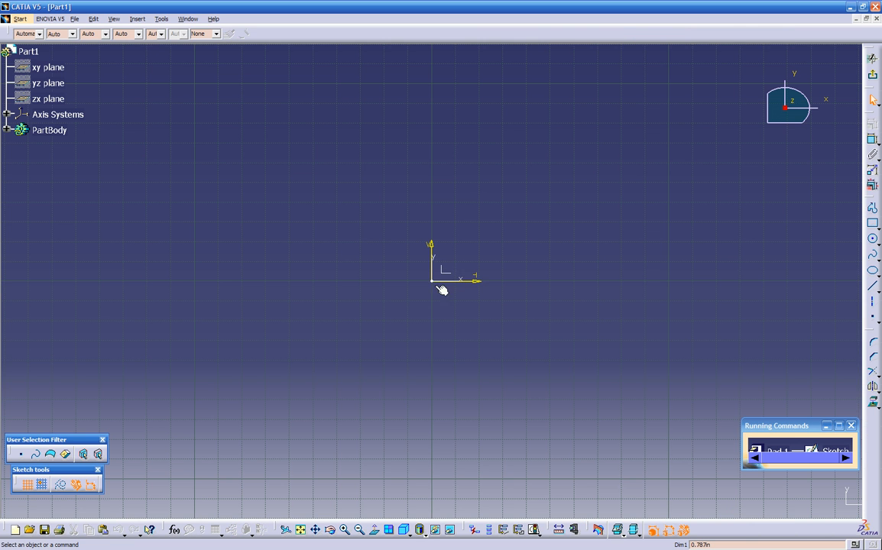
- Sketch a large rectangle on the positive x side of the origin, with its lower edge on the horizontal axis
left_click(872, 223)
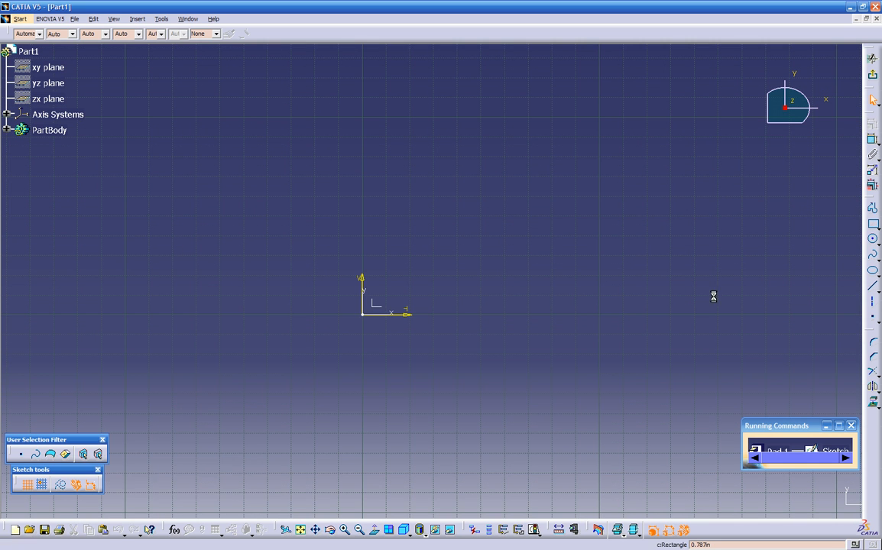
left_click(461, 312)
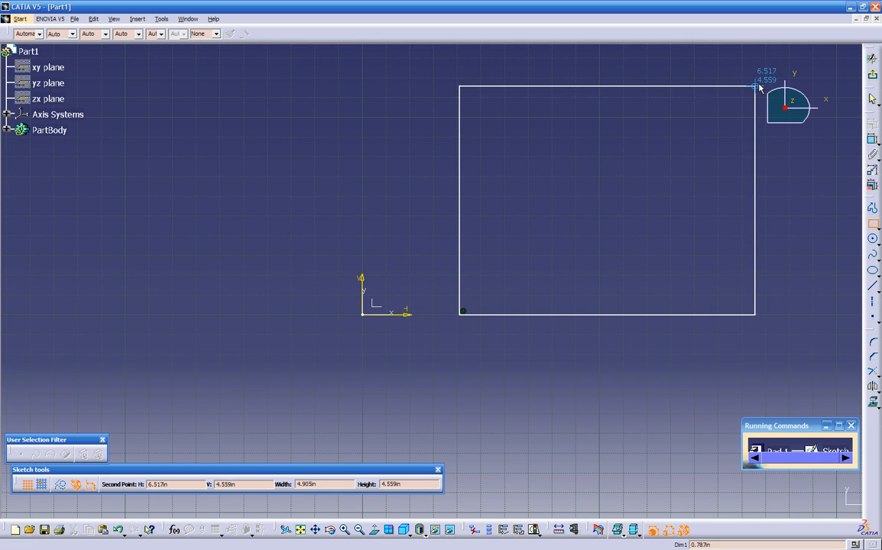
left_click(825, 70)
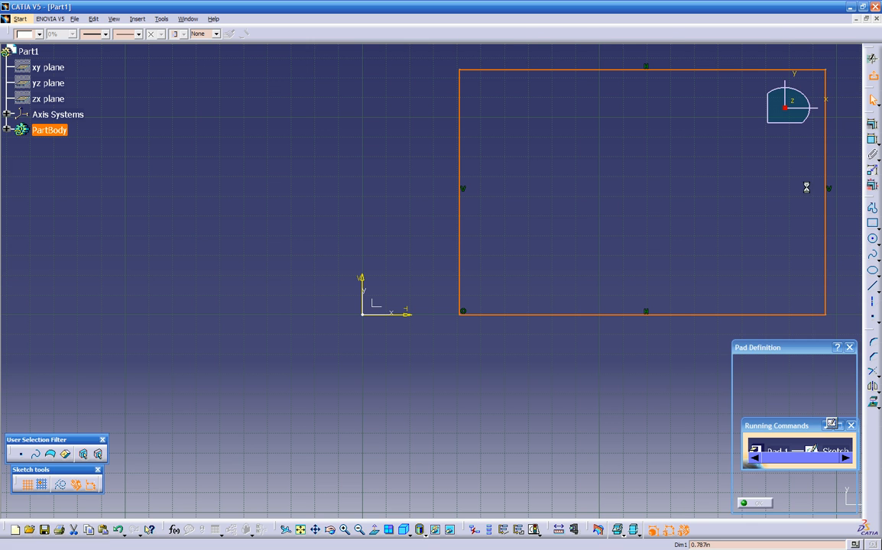
- Finish the sketch and extrude the rectangle as a pad with a length of 0.787 in
mouse_move(577, 380)
middle_mouse_down()
mouse_move(572, 357)
mouse_move(577, 370)
middle_mouse_up()
left_click(755, 503)
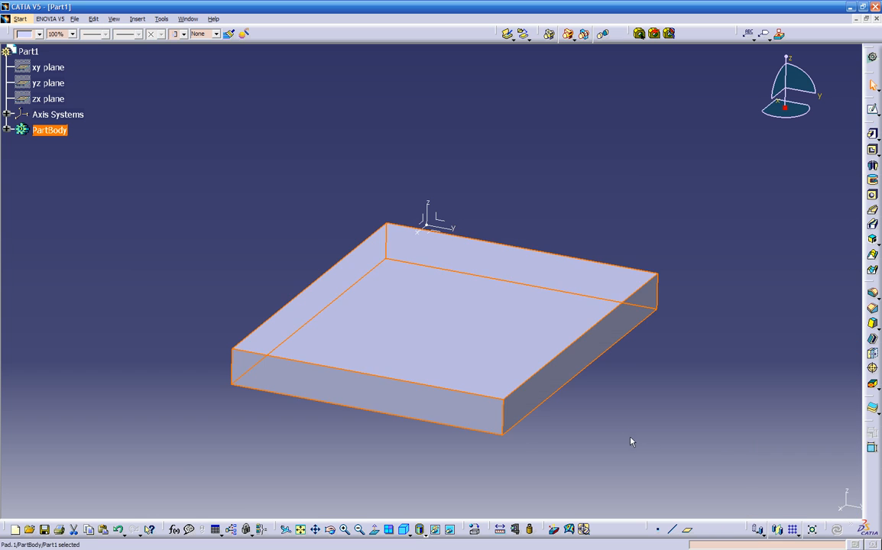
left_click(642, 447)
middle_click_drag(638, 418, 610, 409)
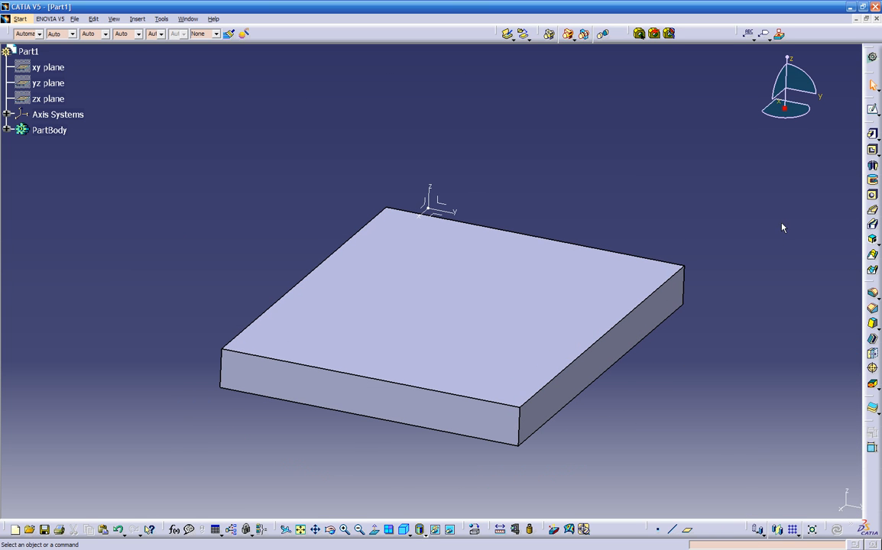
- Start a Pocket on the block's top face and sketch a rectangle inset from all four edges as its profile
left_click(873, 150)
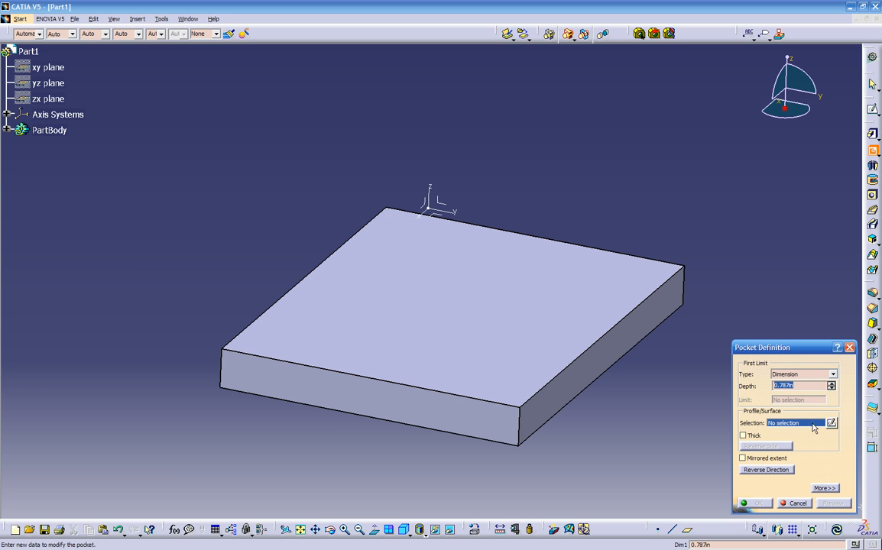
left_click(832, 423)
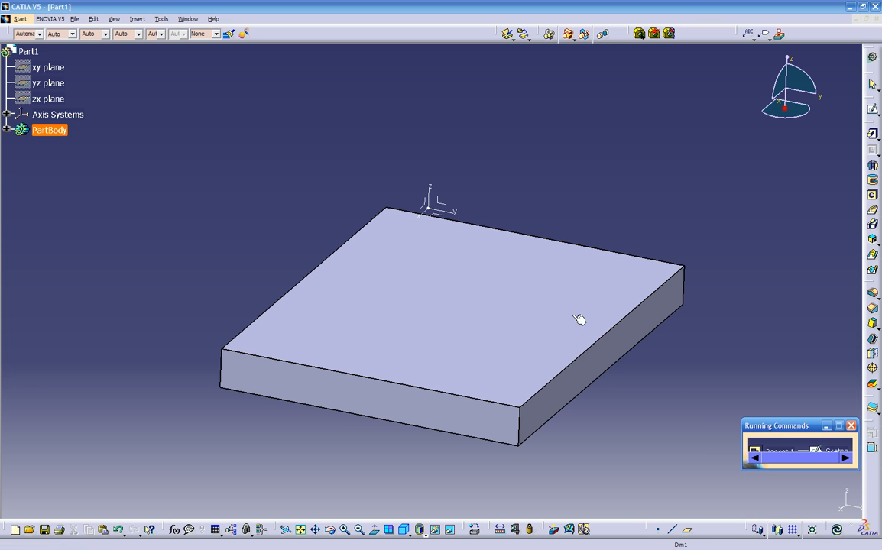
left_click(457, 278)
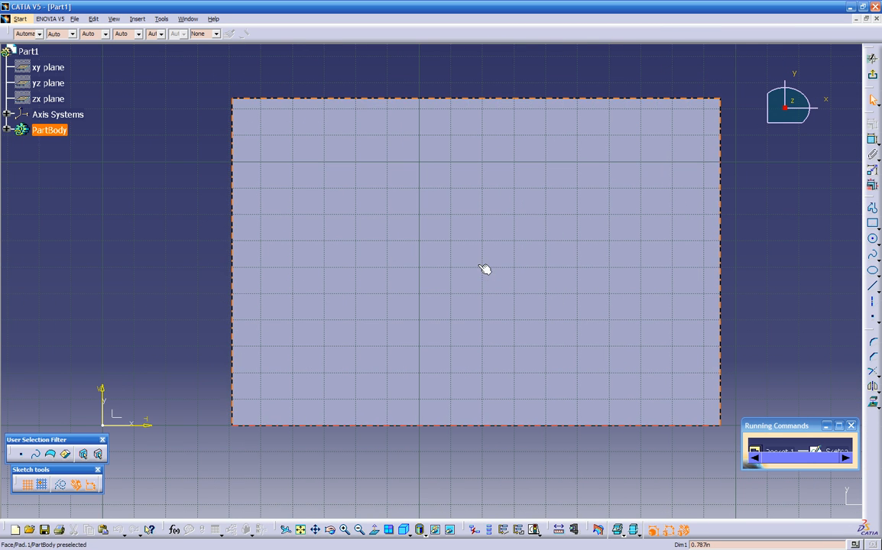
left_click(872, 224)
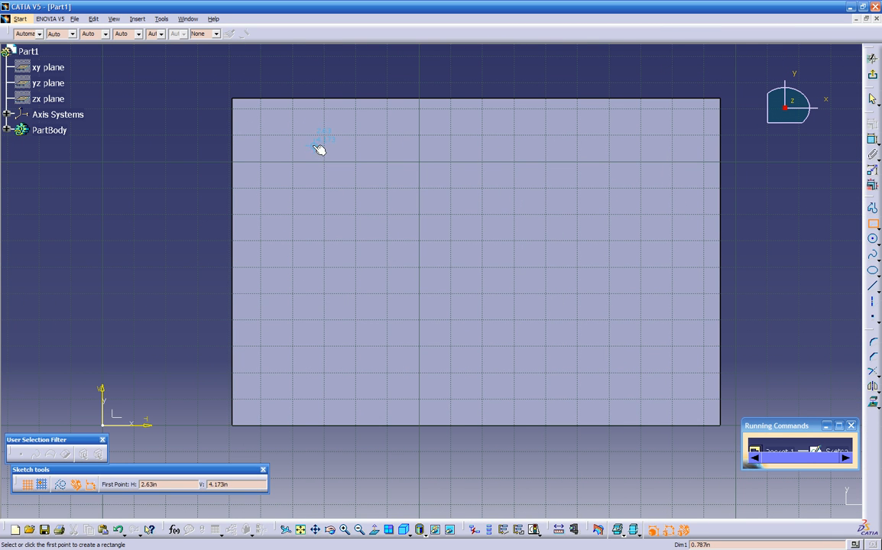
left_click(304, 143)
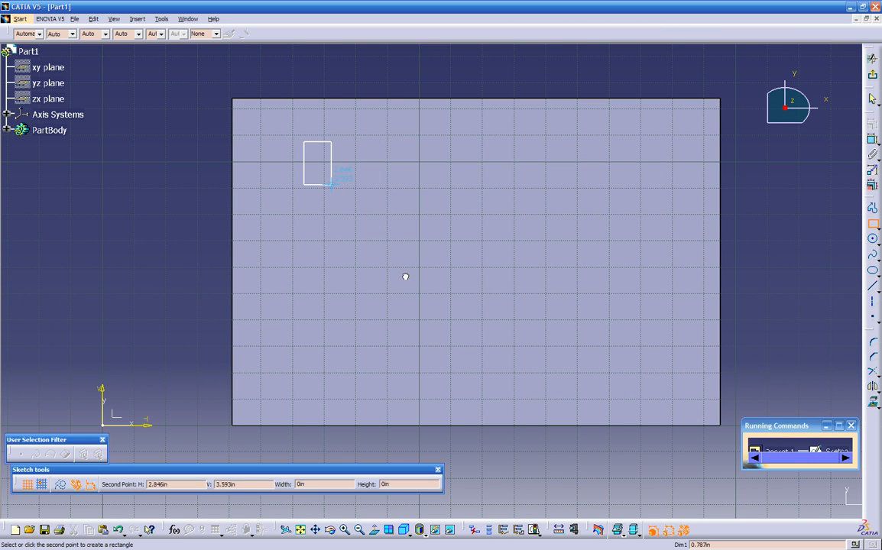
left_click(674, 378)
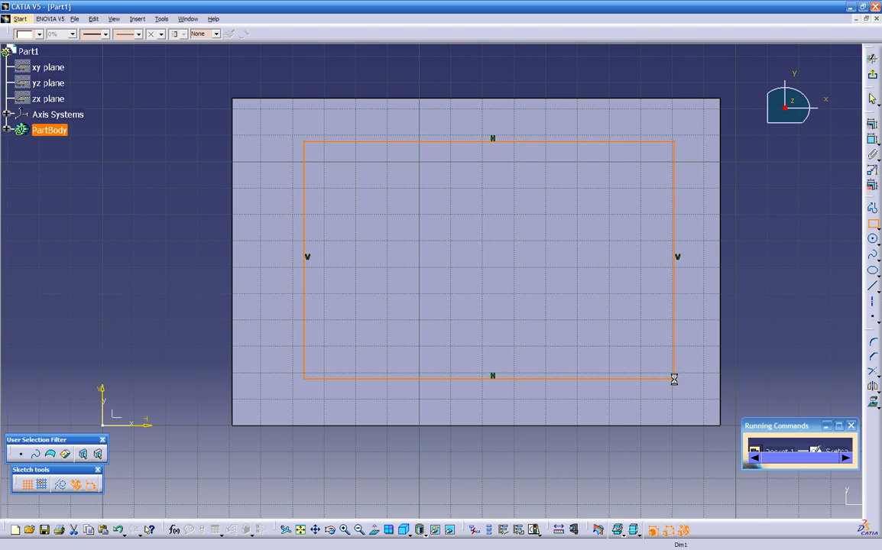
left_click(822, 335)
- Round all four corners of the pocket rectangle with a 0.25 in radius
left_click(874, 344)
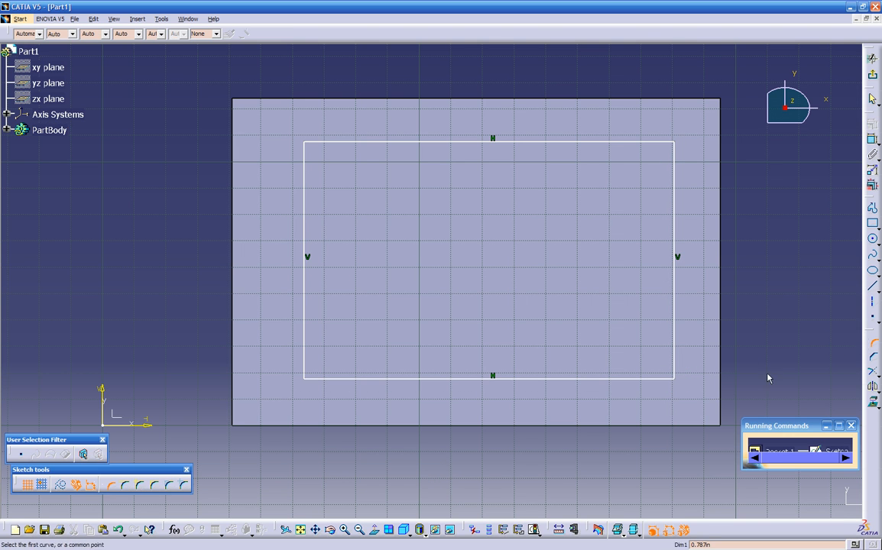
mouse_move(217, 82)
left_mouse_down()
mouse_move(659, 216)
mouse_move(777, 82)
mouse_move(712, 229)
mouse_move(747, 453)
left_mouse_up()
type(".25")
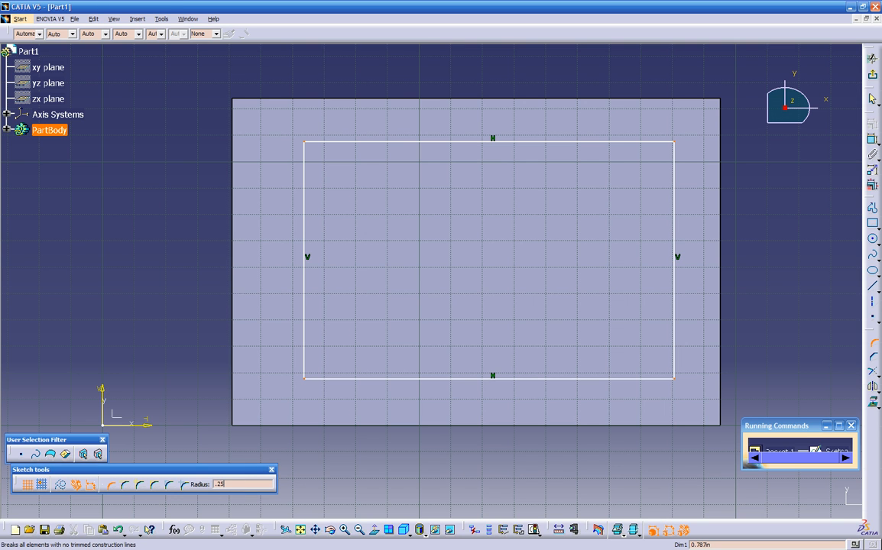
key("Return")
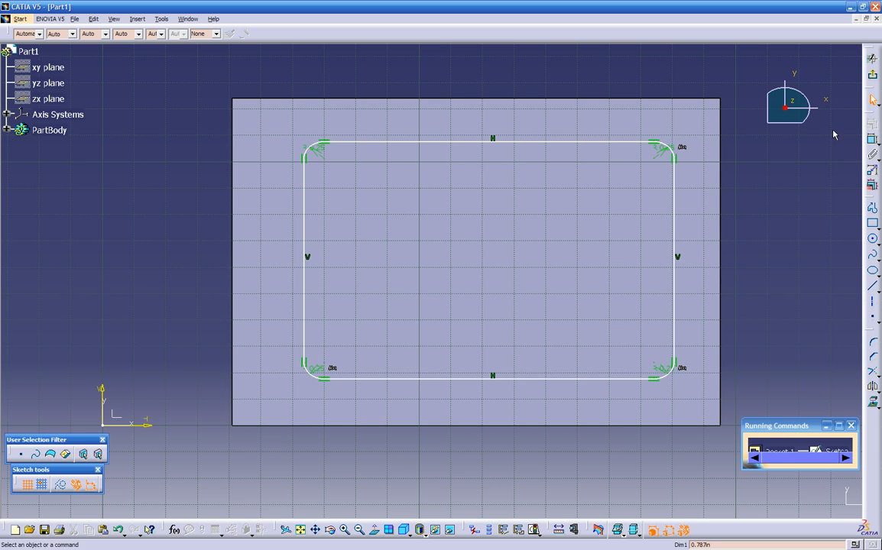
- Finish the sketch and cut the rounded rectangle as a pocket with a depth of 0.5 in
left_click(873, 74)
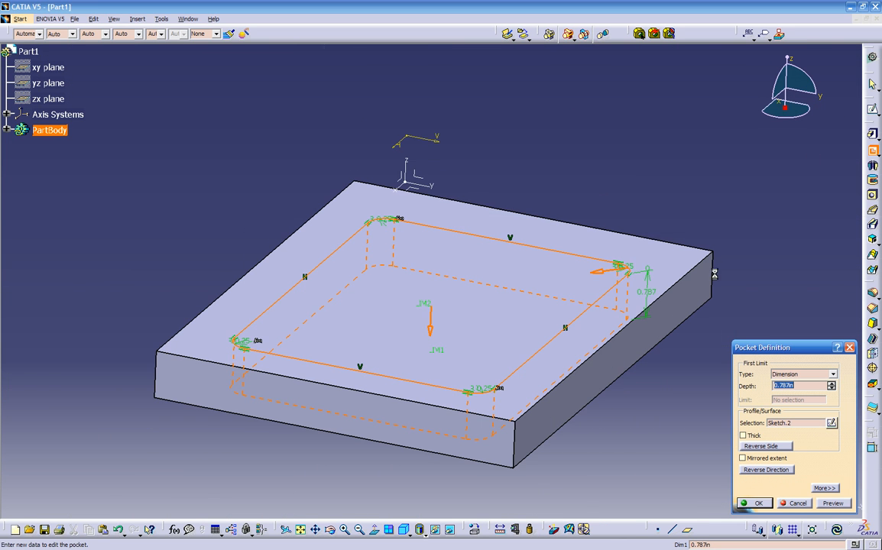
middle_click_drag(594, 418, 508, 389)
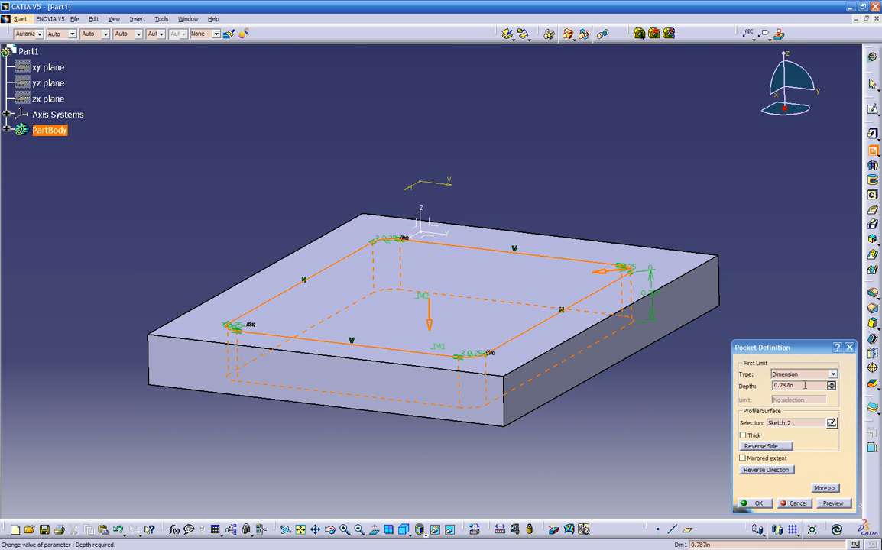
left_click_drag(799, 386, 699, 381)
type(".5")
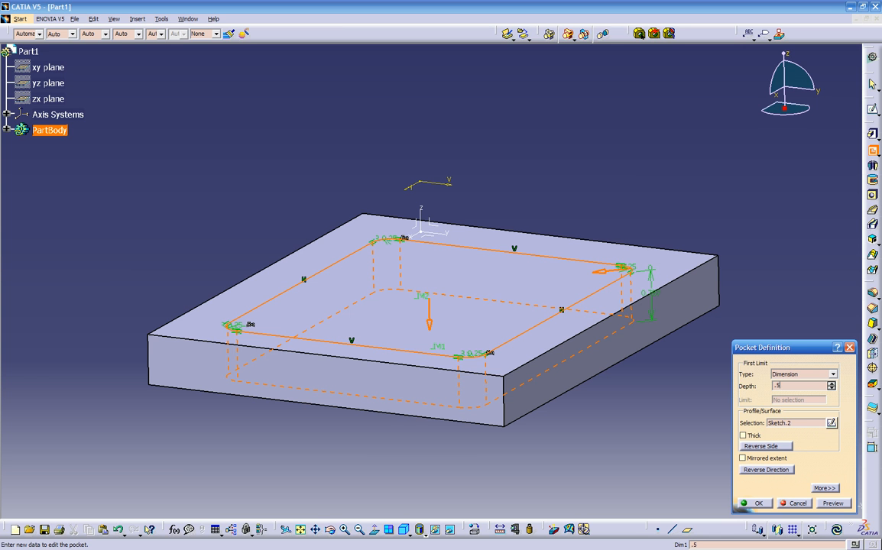
left_click(756, 500)
middle_click_drag(557, 495, 360, 402)
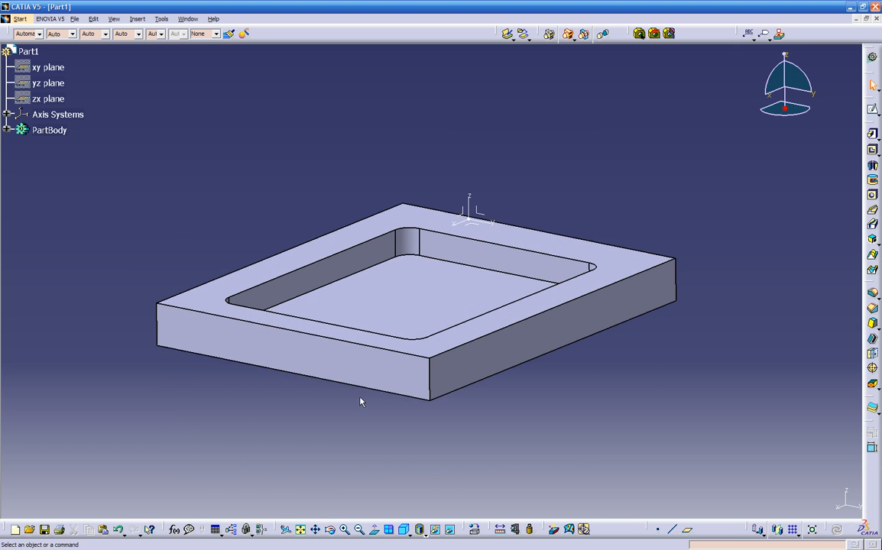
- Bring the pocketed part into the Advanced Machining workbench as a new machining process
middle_click_drag(433, 329, 477, 311)
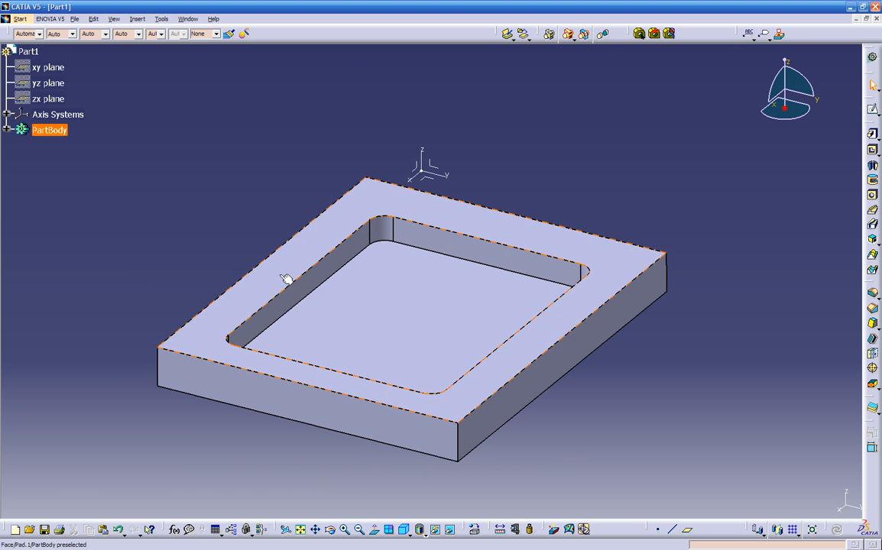
middle_click_drag(449, 338, 451, 375, "ctrl")
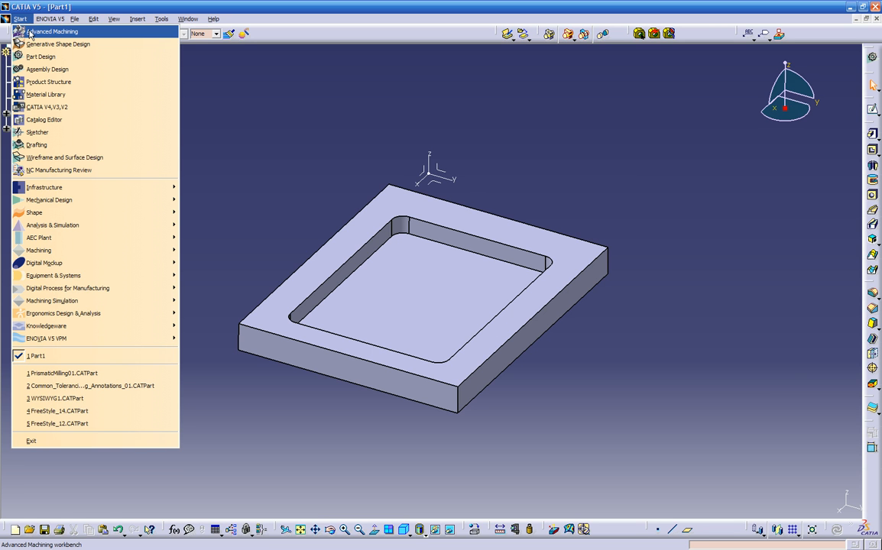
left_click(52, 31)
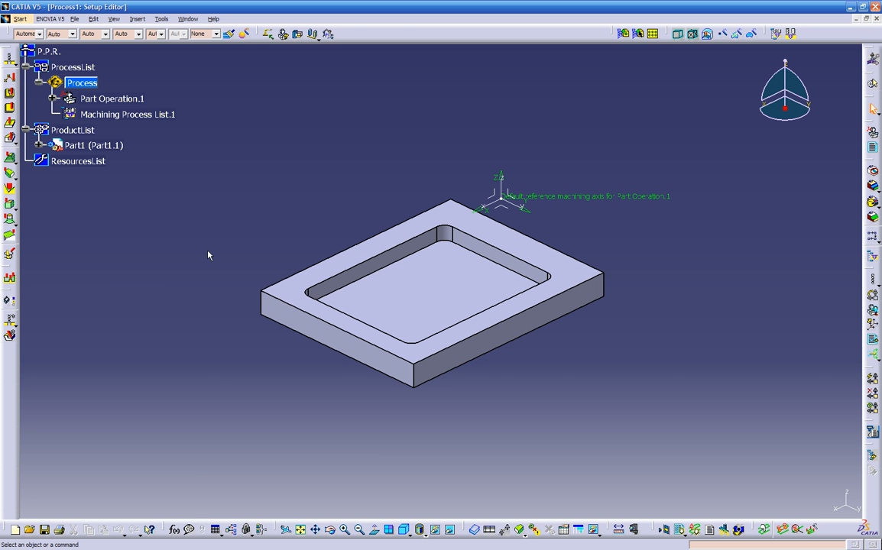
- Examine the part with its reference machining axis, the process tree and the geometry settings of Part Operation.1
middle_click_drag(208, 255, 526, 421)
middle_click_drag(269, 342, 417, 289)
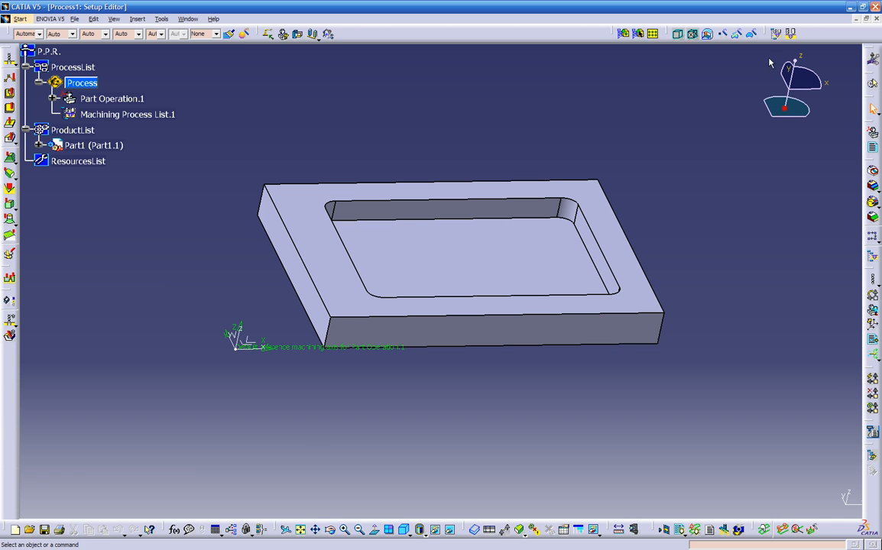
middle_click_drag(291, 390, 451, 438)
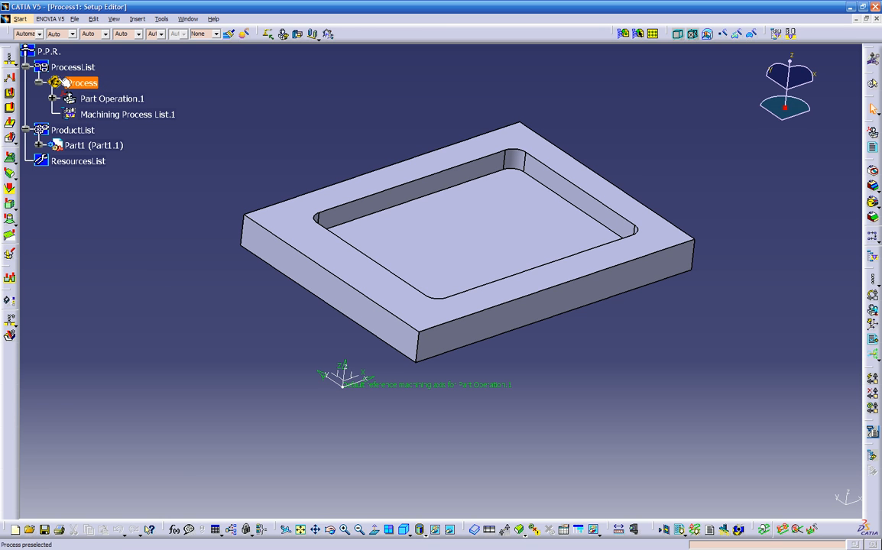
left_click(93, 84)
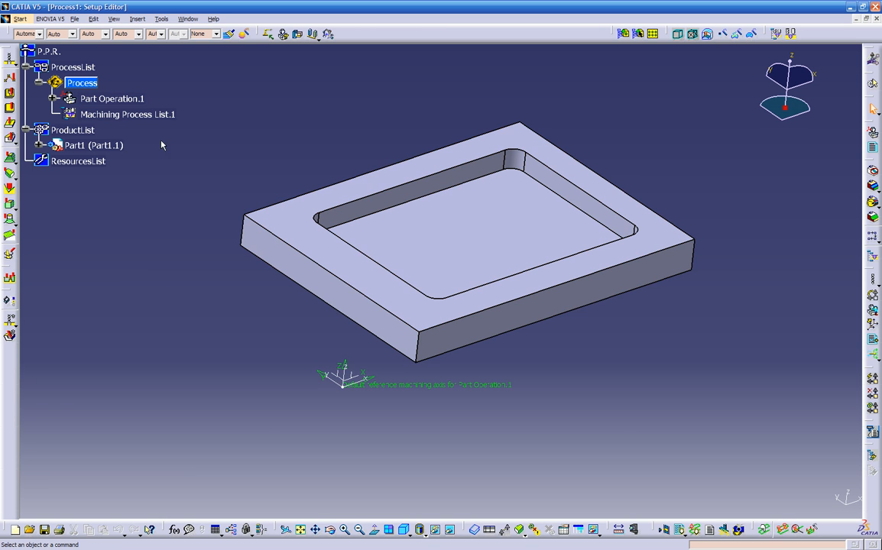
middle_click_drag(235, 289, 232, 302)
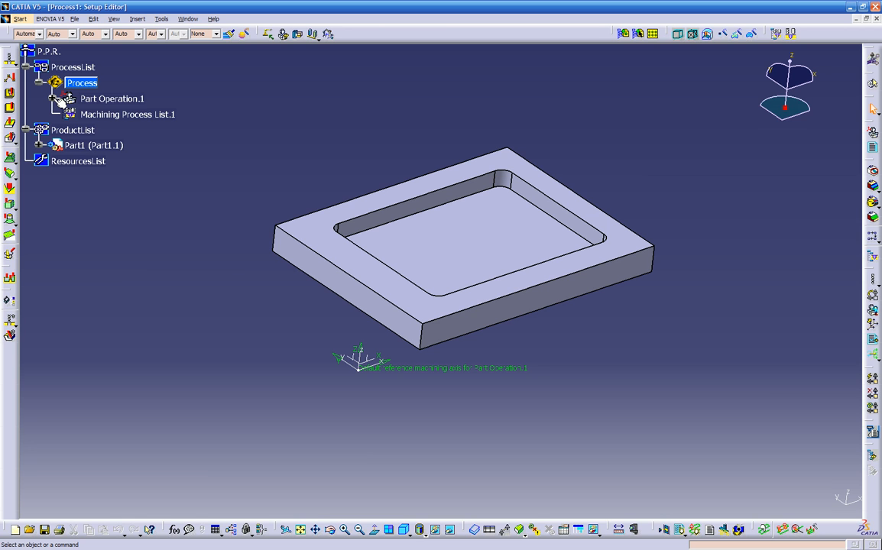
scroll(60, 102, "up", 3)
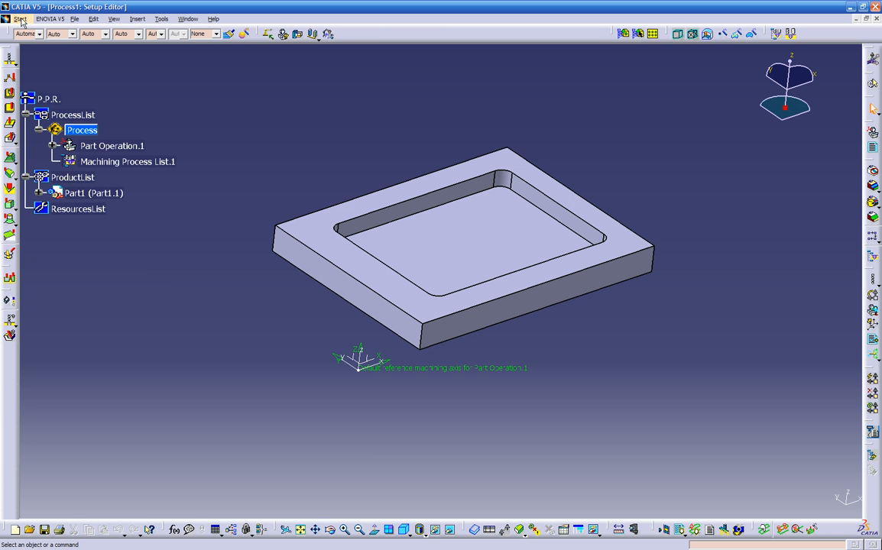
double_click(107, 146)
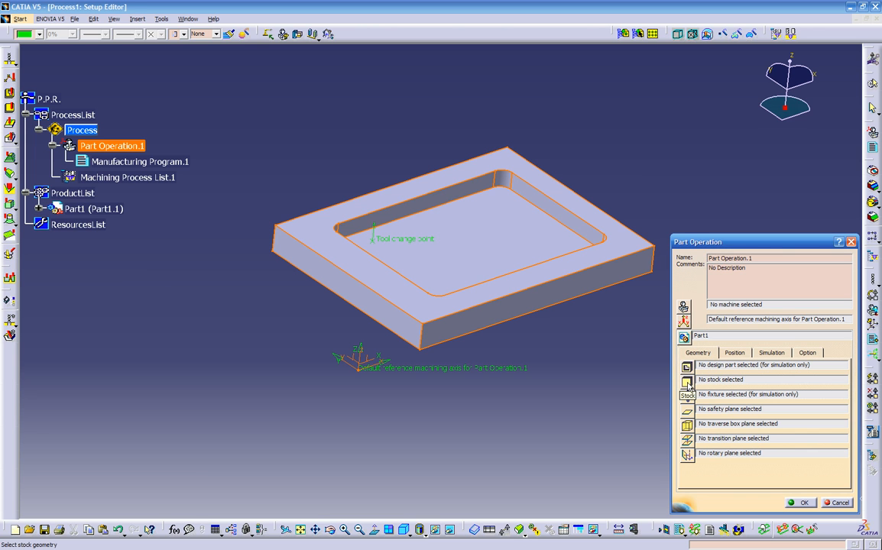
left_click(839, 504)
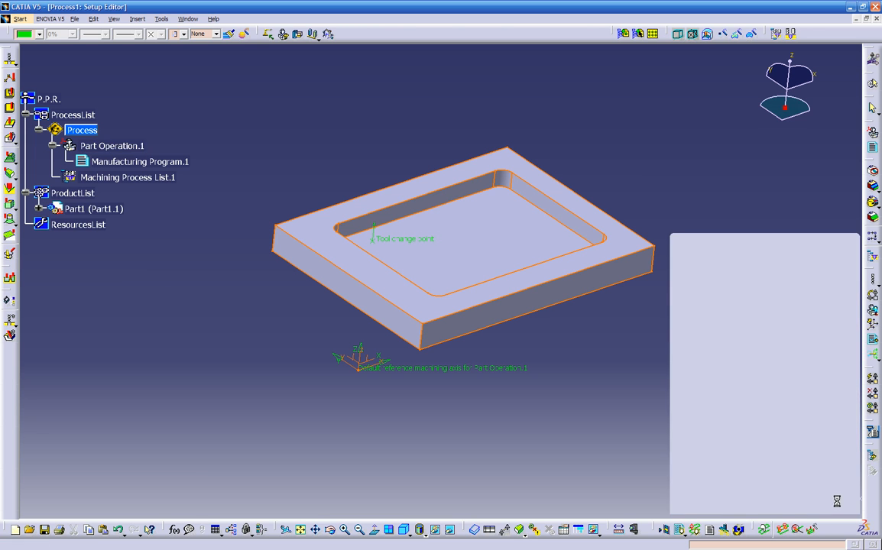
- Tile the process and part windows horizontally and activate each one in turn to compare their workbenches
left_click(161, 19)
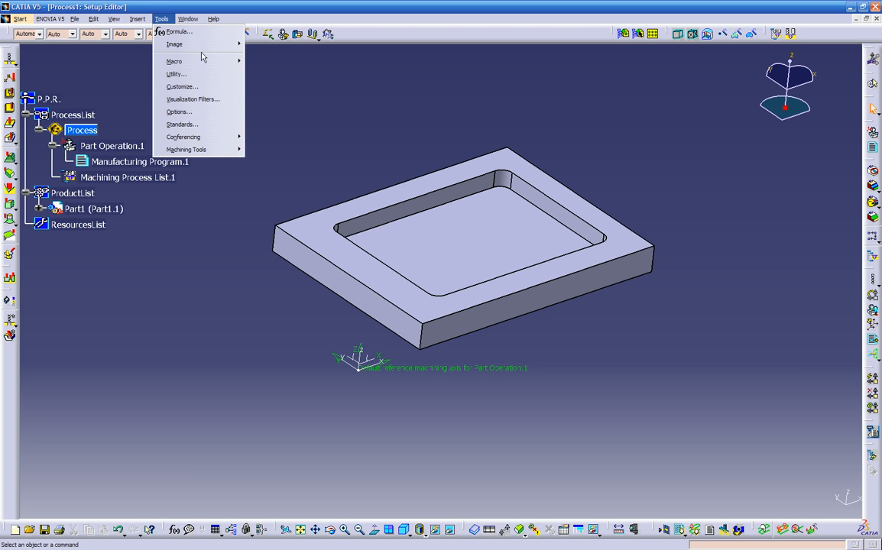
mouse_move(188, 19)
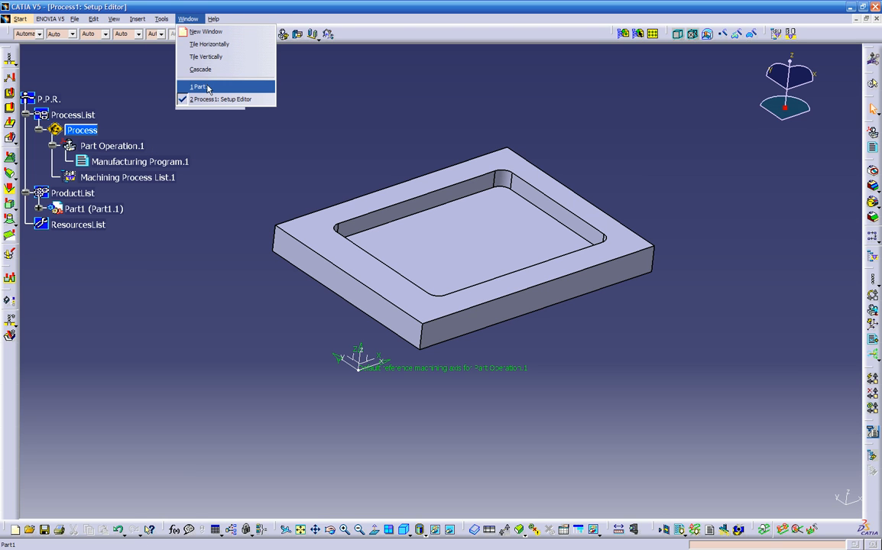
left_click(208, 44)
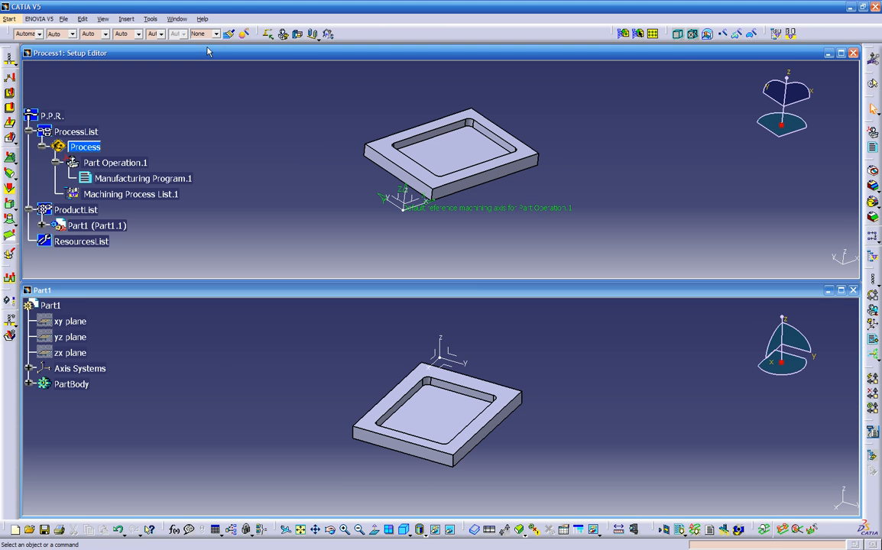
left_click(219, 368)
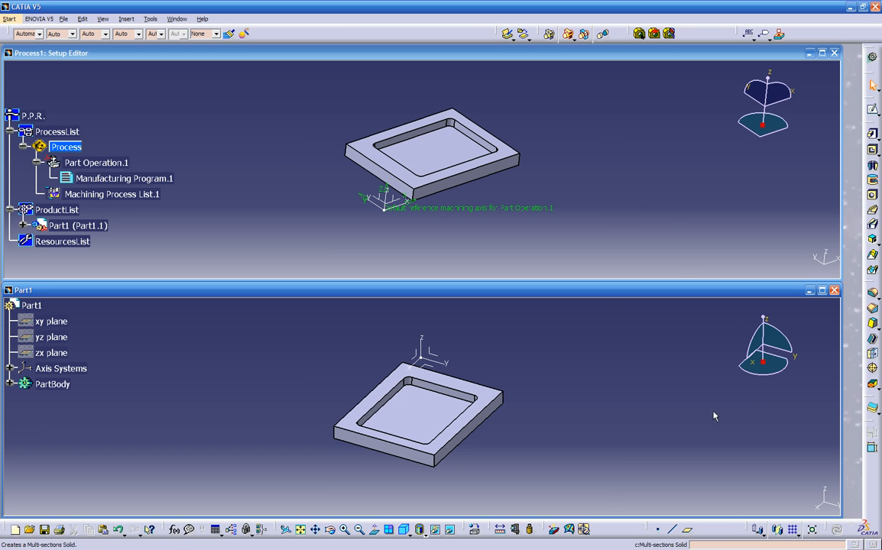
left_click(671, 219)
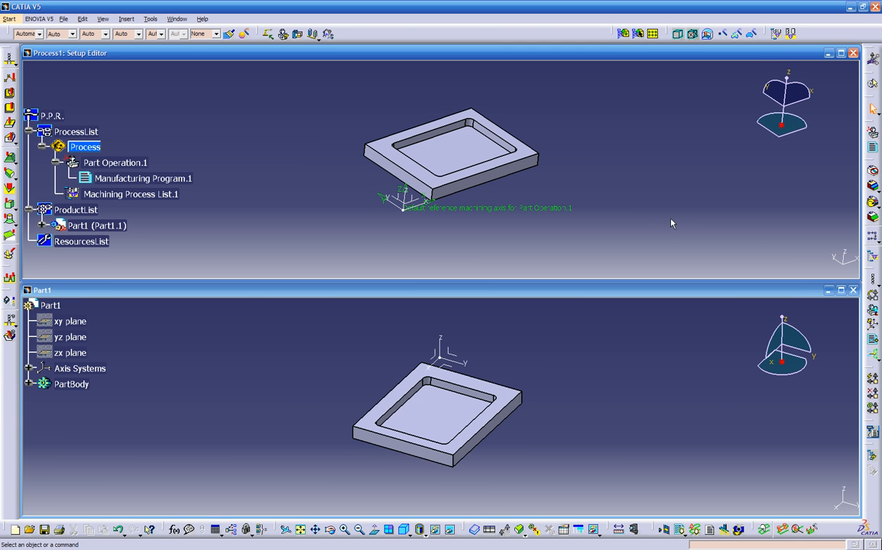
left_click(184, 356)
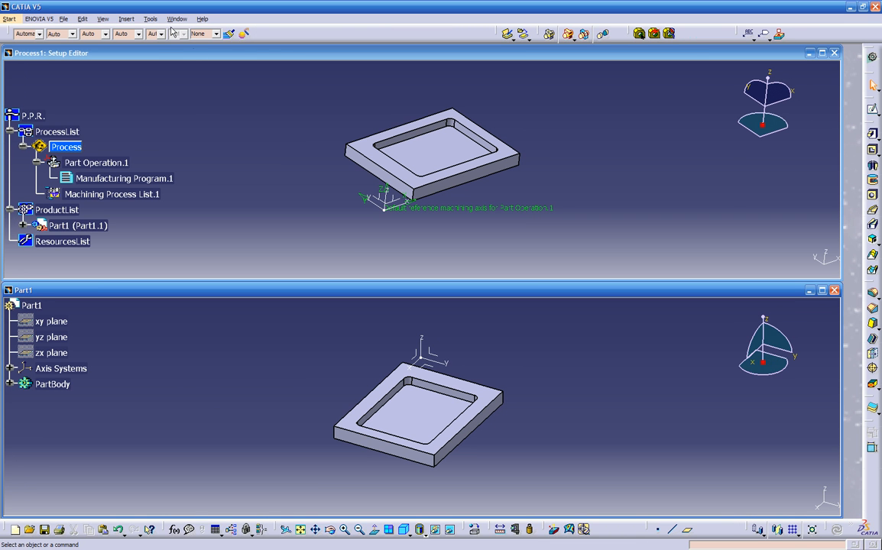
- Make the Part1 window active and maximize it to show the pocketed block on its own
left_click(177, 19)
left_click(195, 96)
left_click(176, 19)
left_click(181, 86)
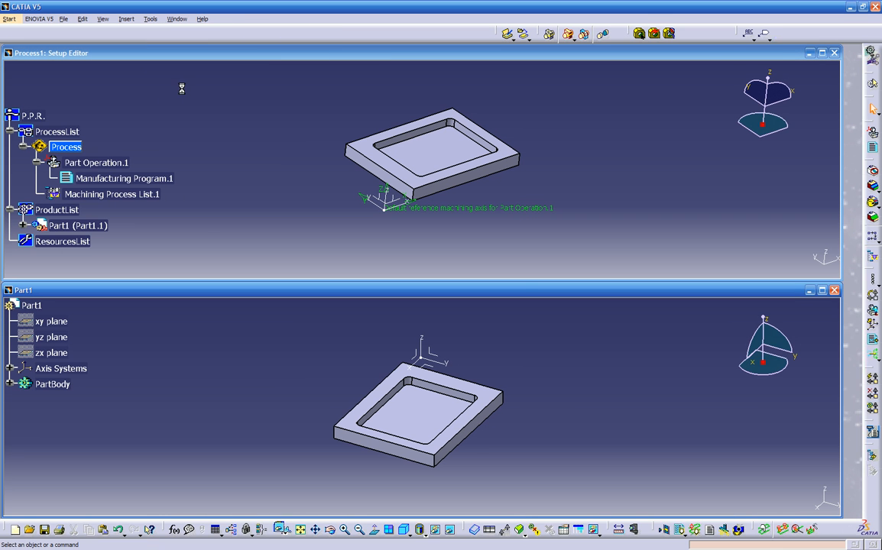
left_click(822, 291)
middle_click_drag(810, 292, 528, 406)
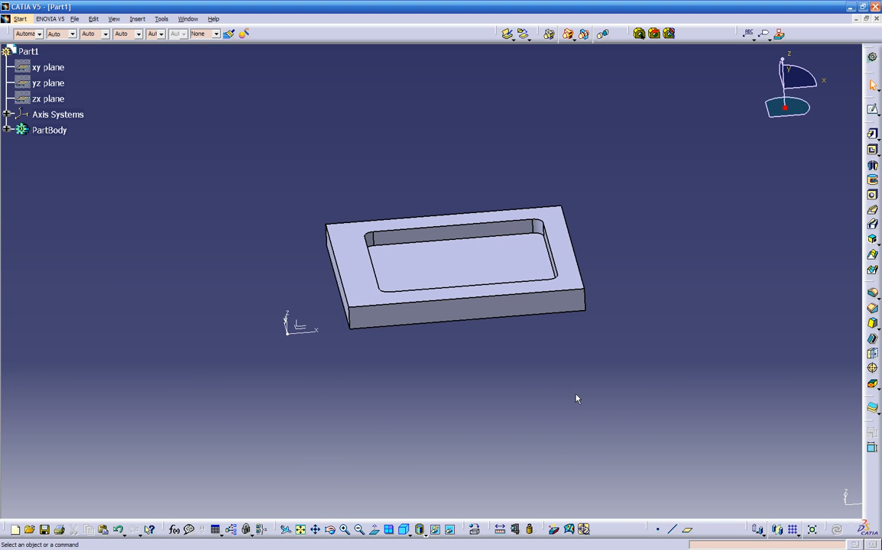
- Turn off Lock Toolbar Position in the customization options of Part Design
right_click(868, 487)
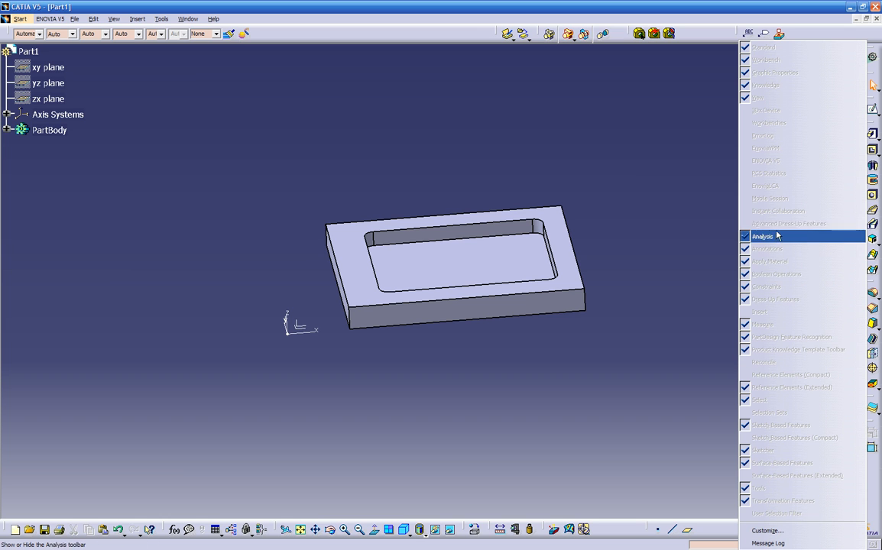
left_click(694, 186)
right_click(874, 483)
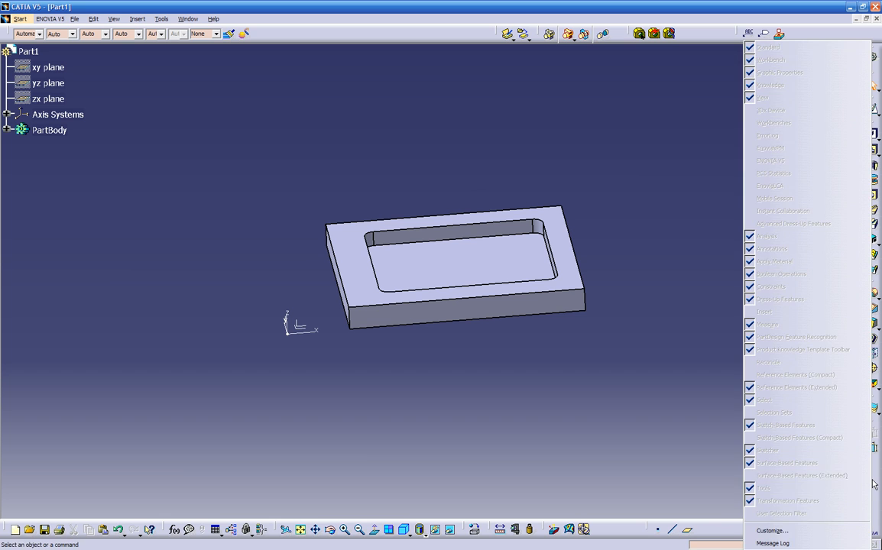
left_click(774, 530)
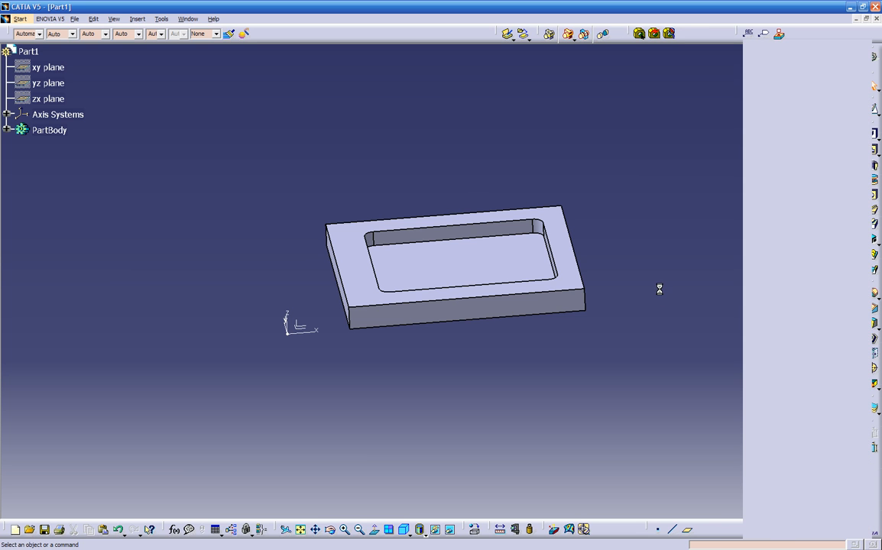
left_click(382, 151)
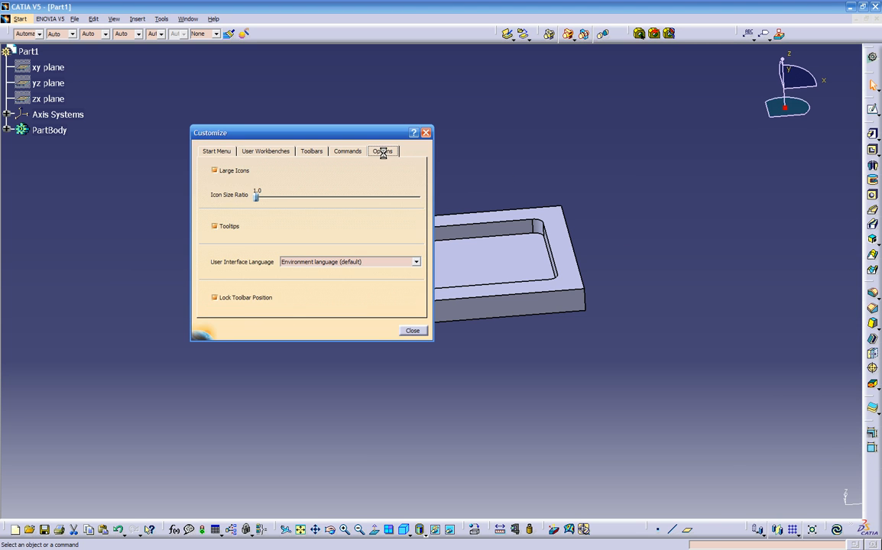
left_click(215, 298)
- Rearrange the crowded toolbars, moving the reference element tools along their row and the Tools toolbar to the upper toolbar row
left_click_drag(751, 528, 607, 524)
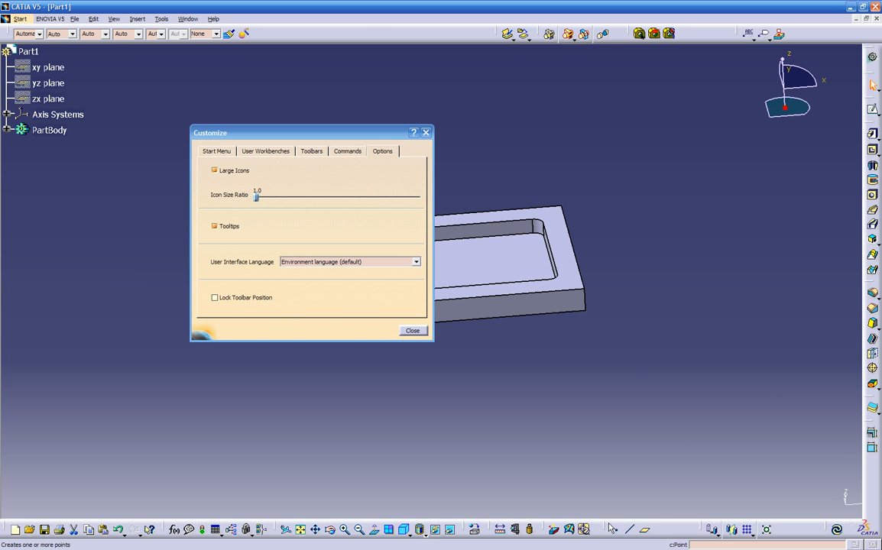
left_click_drag(702, 525, 661, 525)
left_click_drag(825, 527, 287, 29)
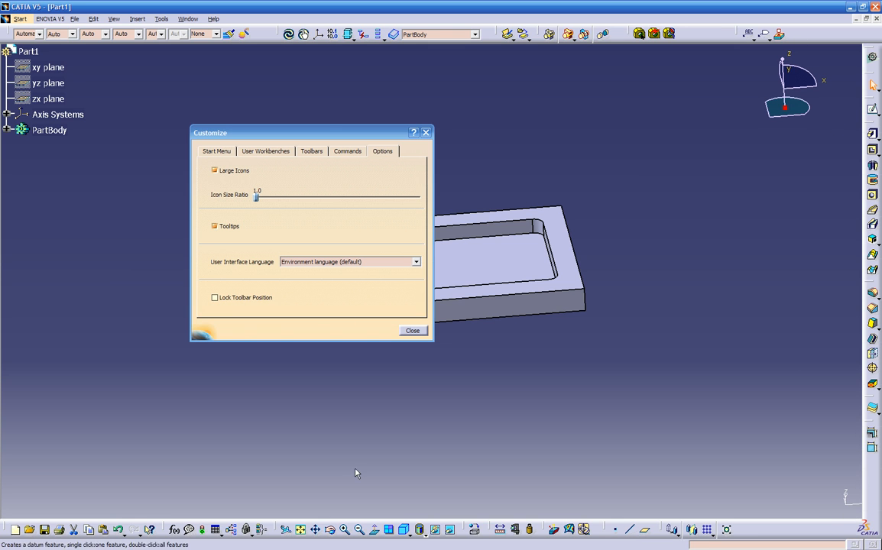
- Review the list of available toolbars, lock the toolbar positions again and close the customization dialog
right_click(762, 529)
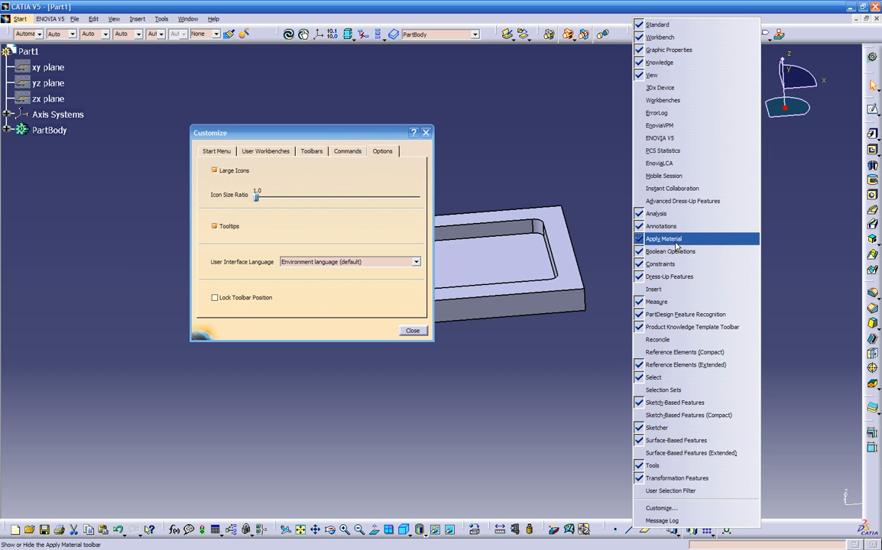
left_click(662, 100)
left_click(269, 297)
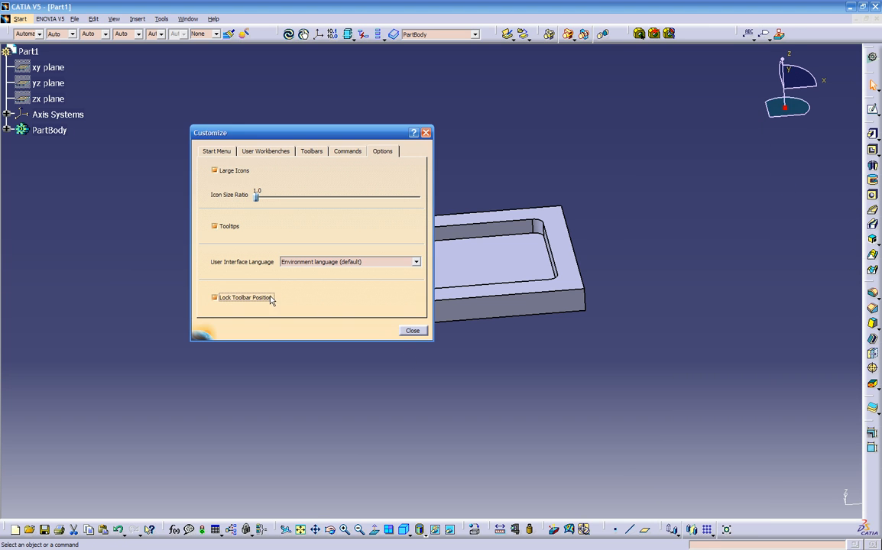
left_click(412, 331)
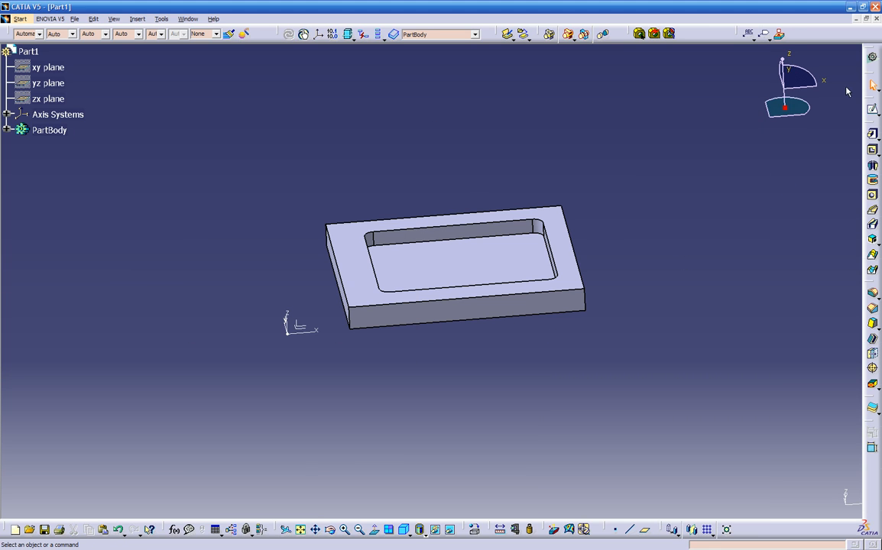
- Switch Part1 to the Generative Shape Design workbench and turn off Lock Toolbar Position in the customization options
left_click(872, 56)
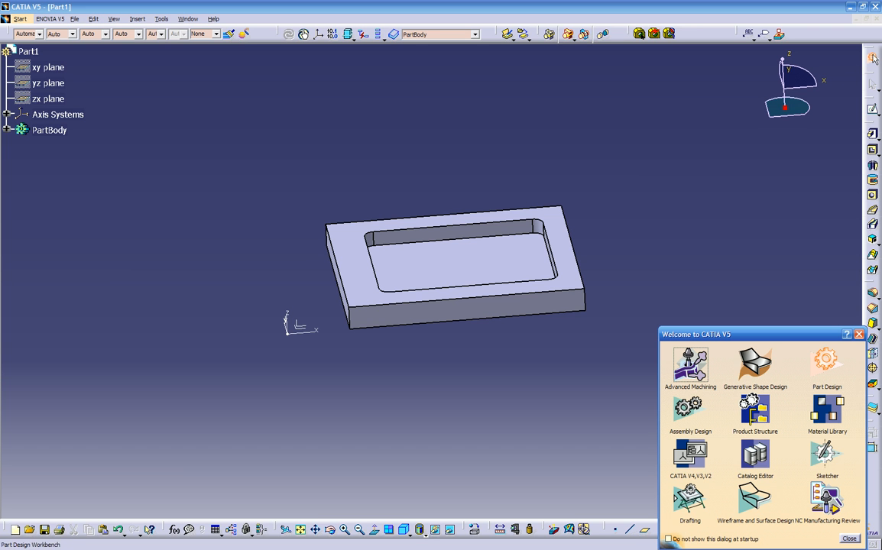
left_click(756, 369)
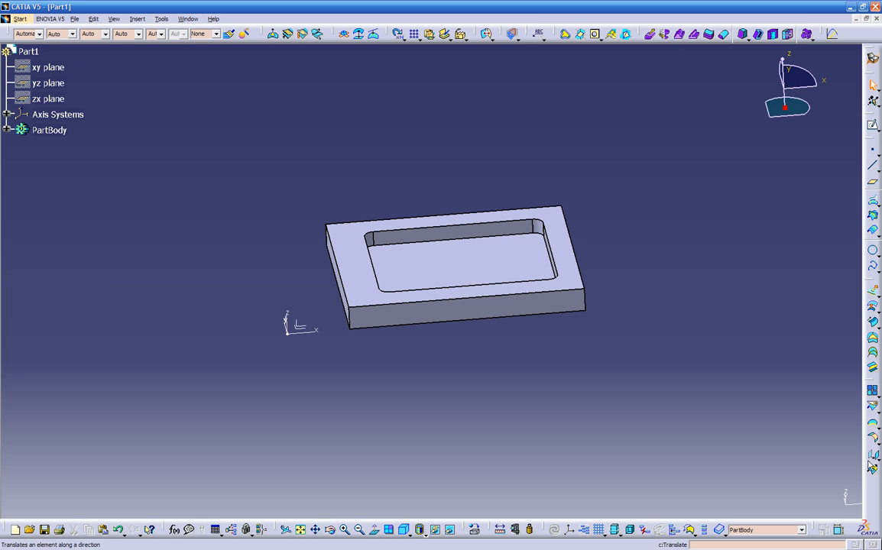
right_click(869, 499)
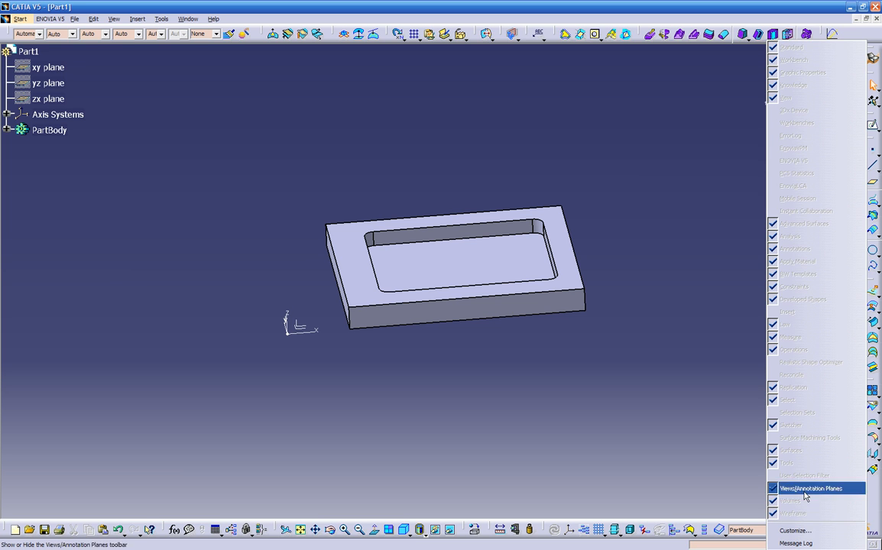
left_click(792, 531)
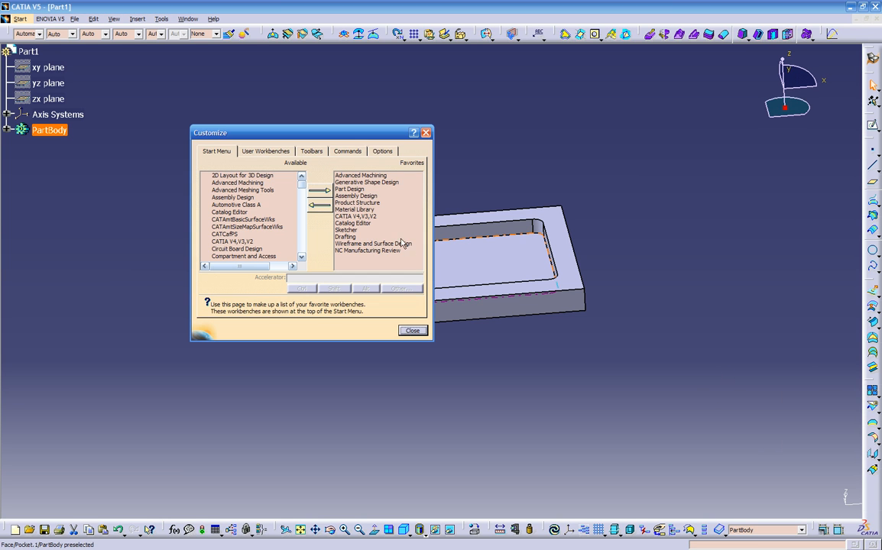
left_click(382, 150)
left_click(254, 299)
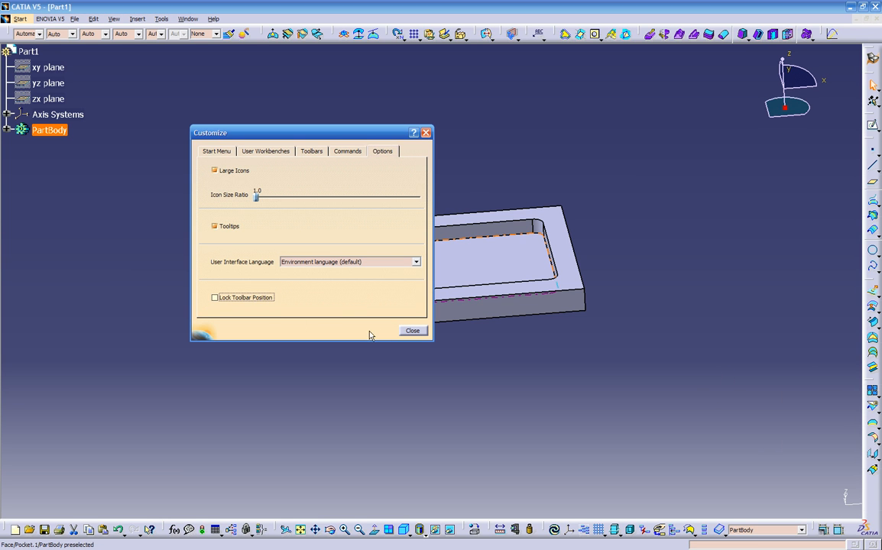
- Show the Surface Machining Tools toolbar and close the customization dialog
right_click(879, 493)
left_click(799, 439)
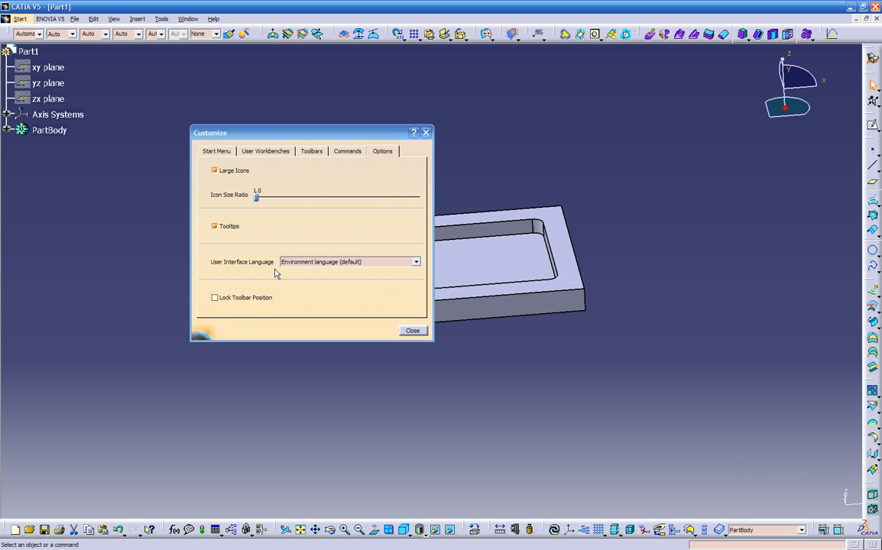
left_click(412, 330)
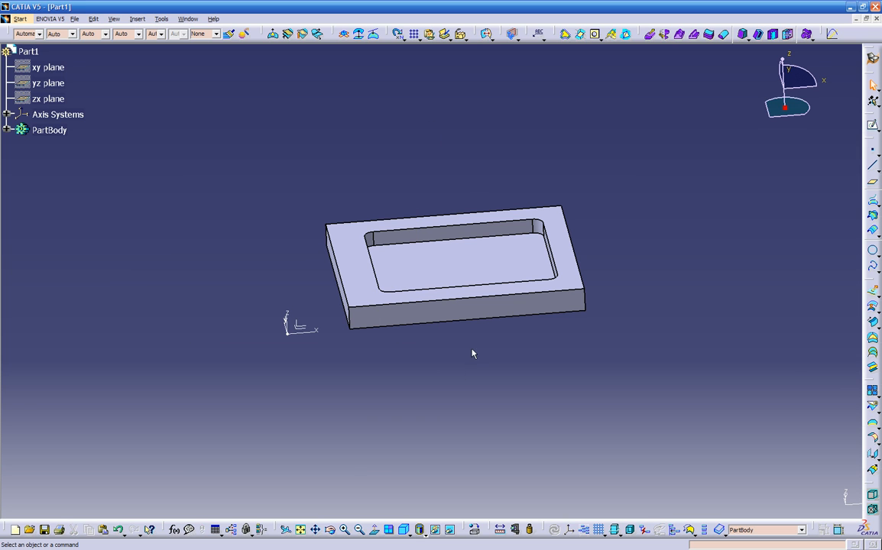
- Dismiss the STL file import and start a rough stock definition with the part's PartBody as its body
left_click(874, 512)
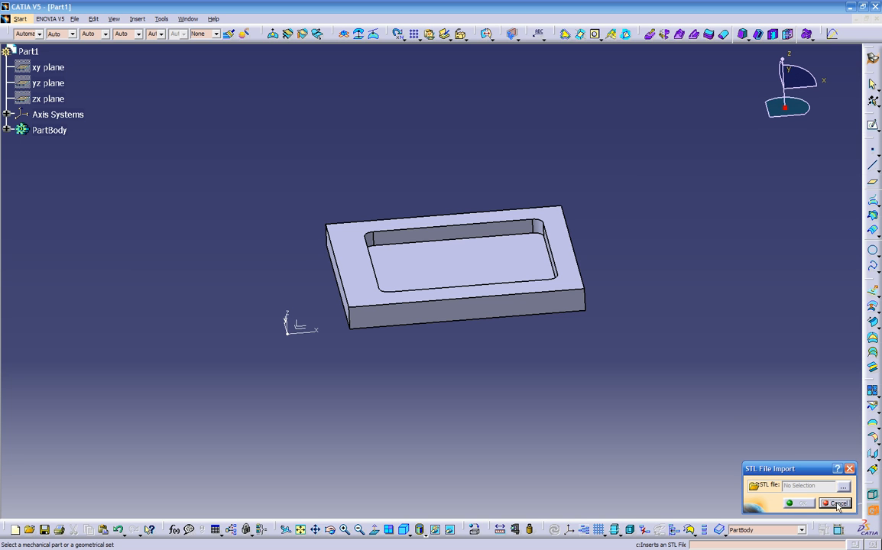
left_click(837, 504)
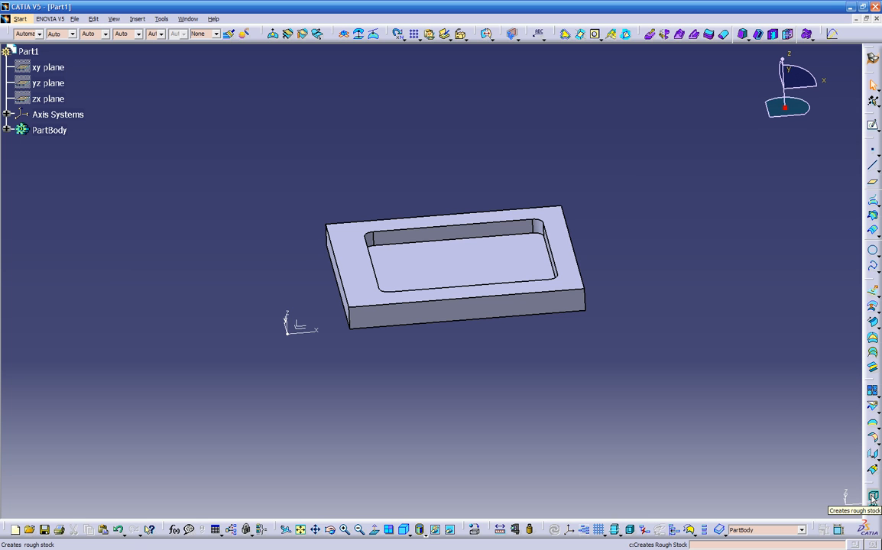
left_click(873, 497)
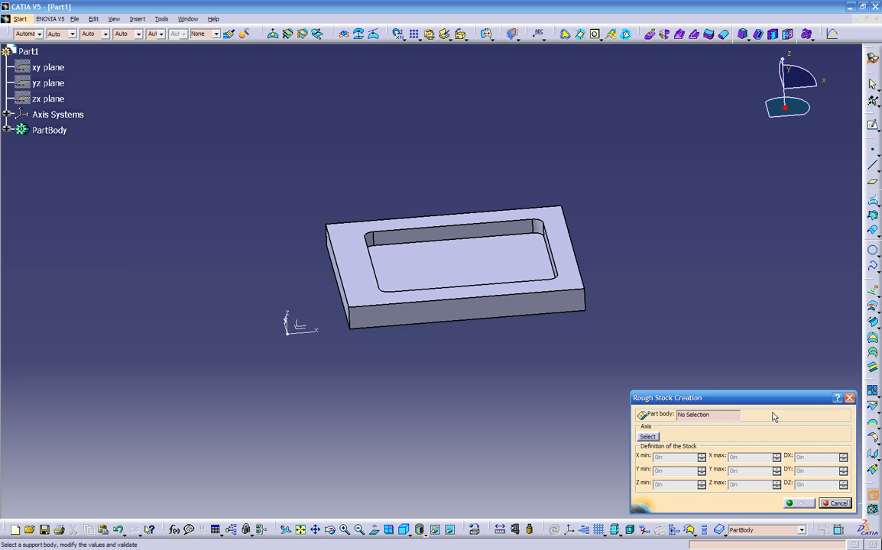
left_click(650, 437)
left_click(301, 330)
middle_click_drag(380, 325, 646, 411)
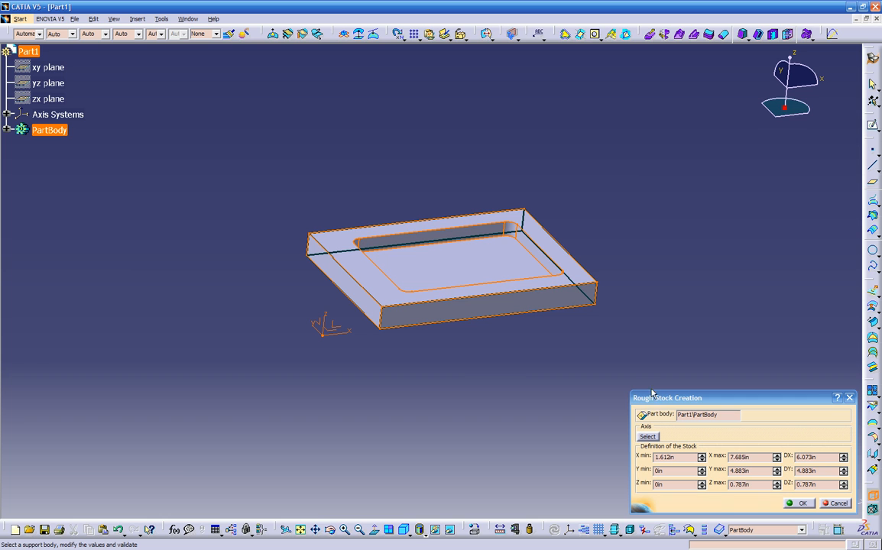
middle_click_drag(484, 381, 520, 391)
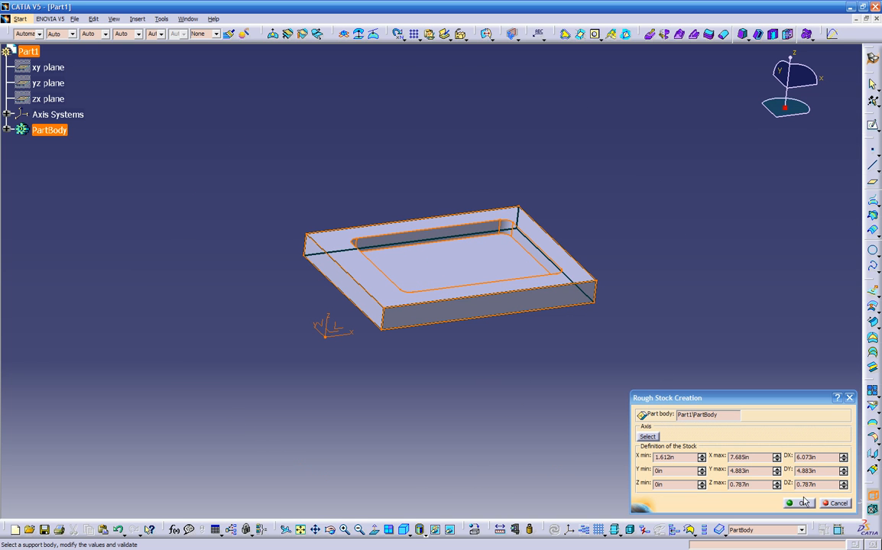
- Raise the stock's Z max above the block's upper face and create the rough stock around the part
double_click(740, 485)
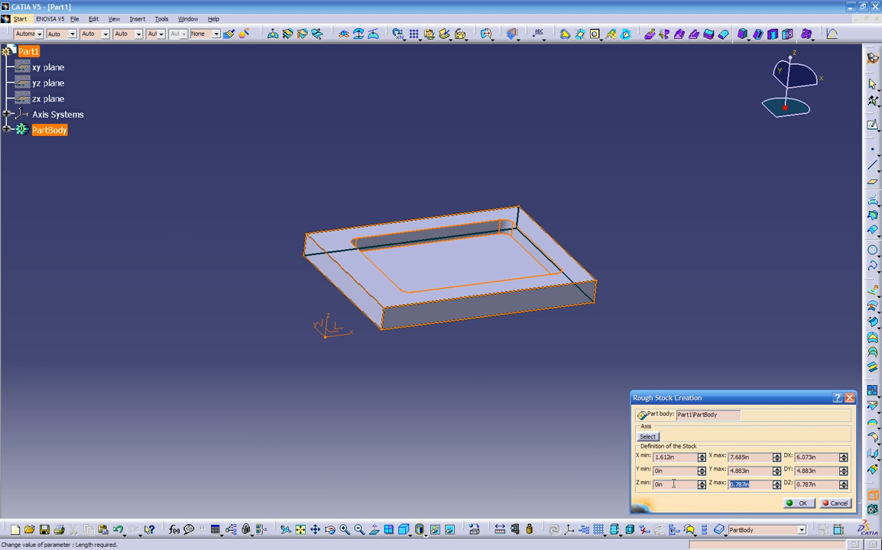
key("Return")
mouse_move(492, 379)
middle_mouse_down()
mouse_move(527, 317)
mouse_move(471, 280)
middle_mouse_up()
middle_click_drag(433, 331, 449, 276)
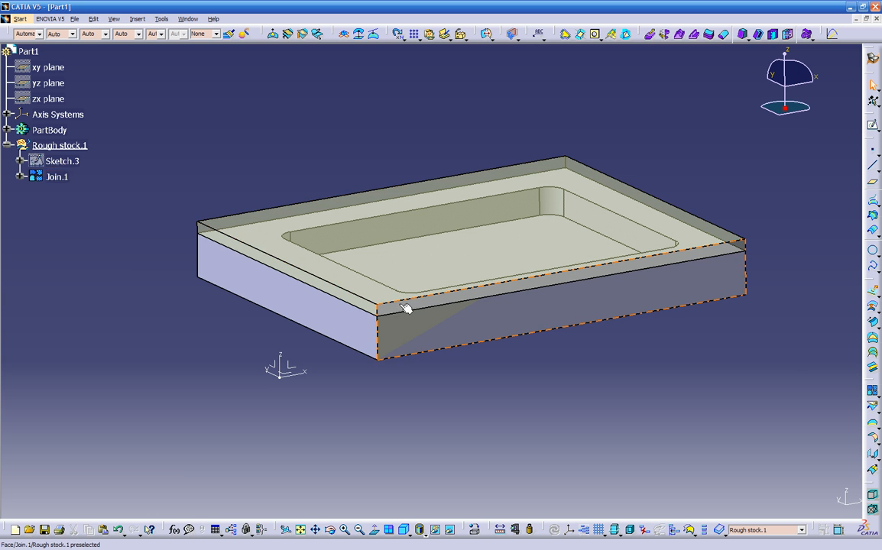
middle_click_drag(325, 284, 315, 266)
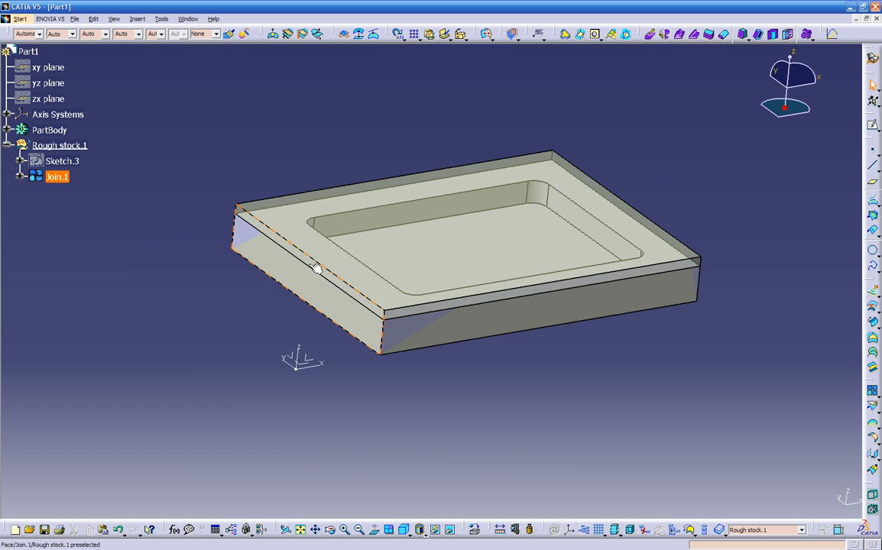
- Collapse Rough stock.1 in the tree, check the stock in the Process1 Setup Editor window and return to Part1
left_click(61, 148)
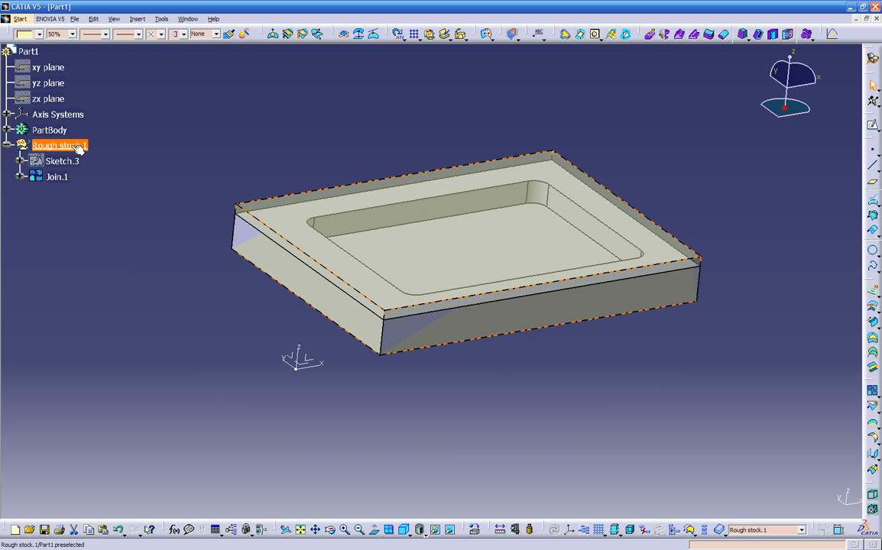
left_click(7, 145)
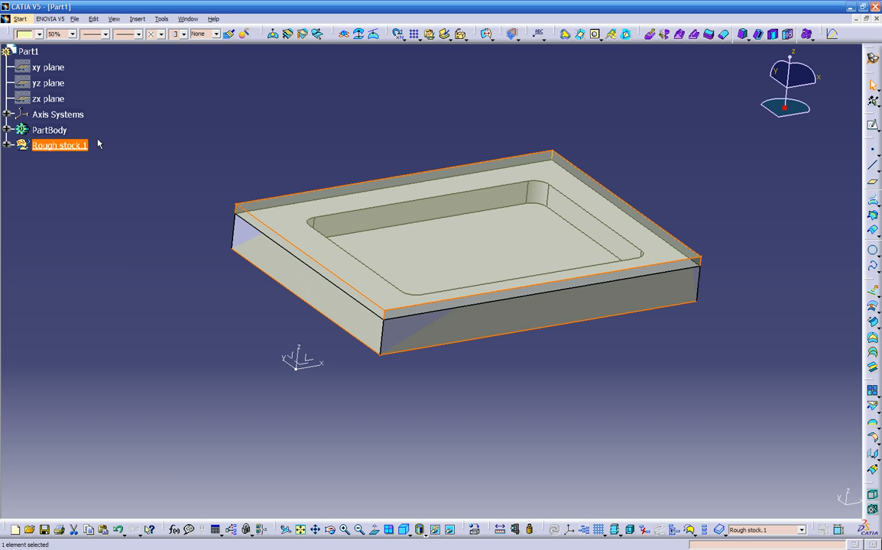
left_click(195, 103)
left_click(188, 18)
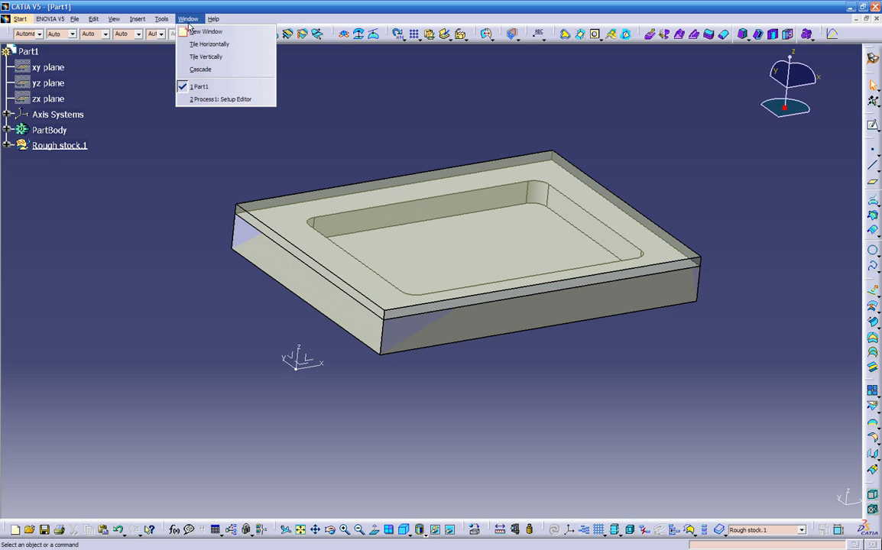
left_click(218, 100)
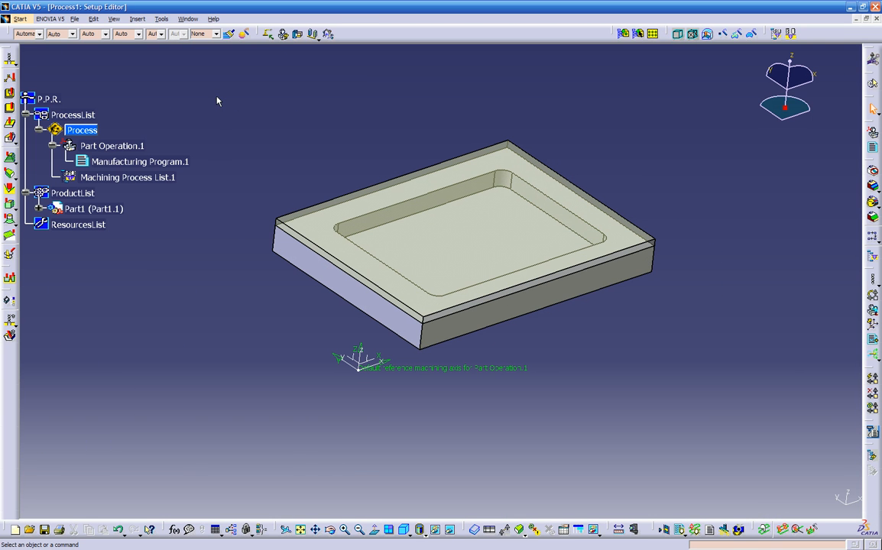
left_click(192, 19)
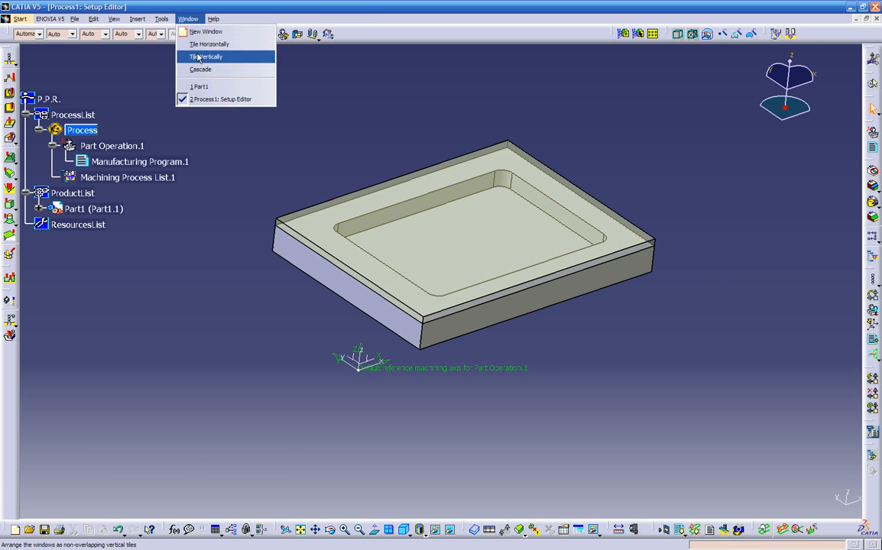
left_click(199, 88)
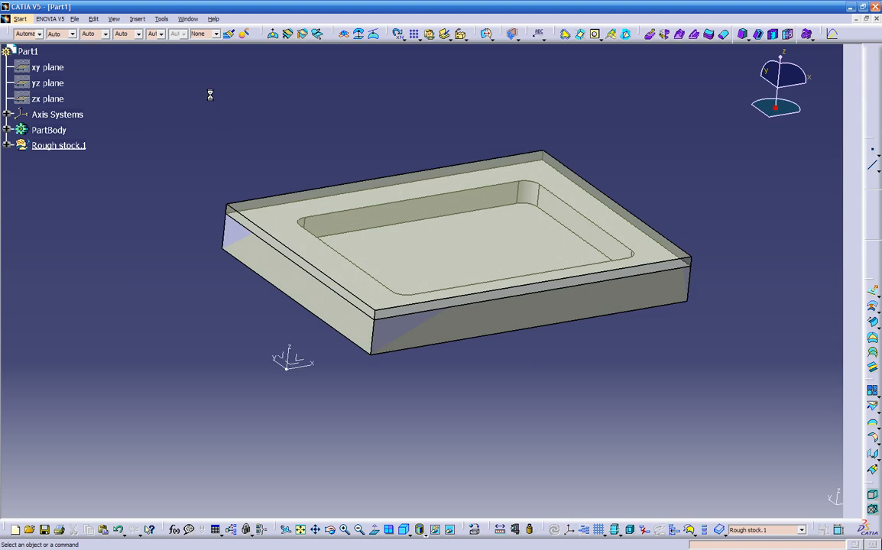
middle_click_drag(457, 356, 498, 344)
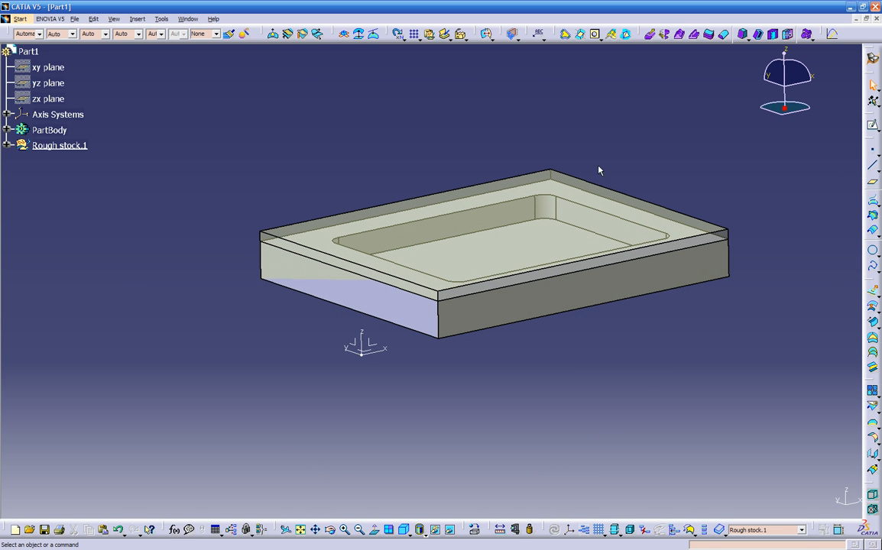
- Insert a new geometrical set under Part1
left_click(137, 19)
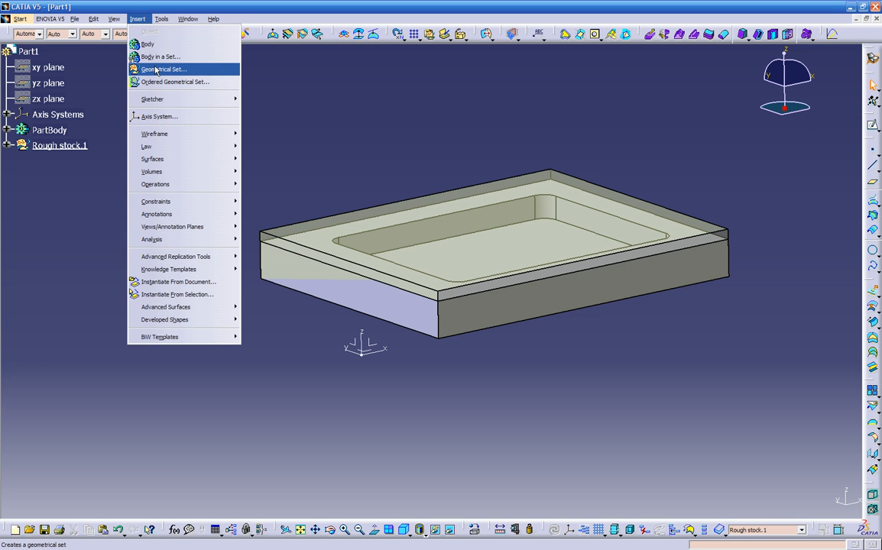
left_click(156, 70)
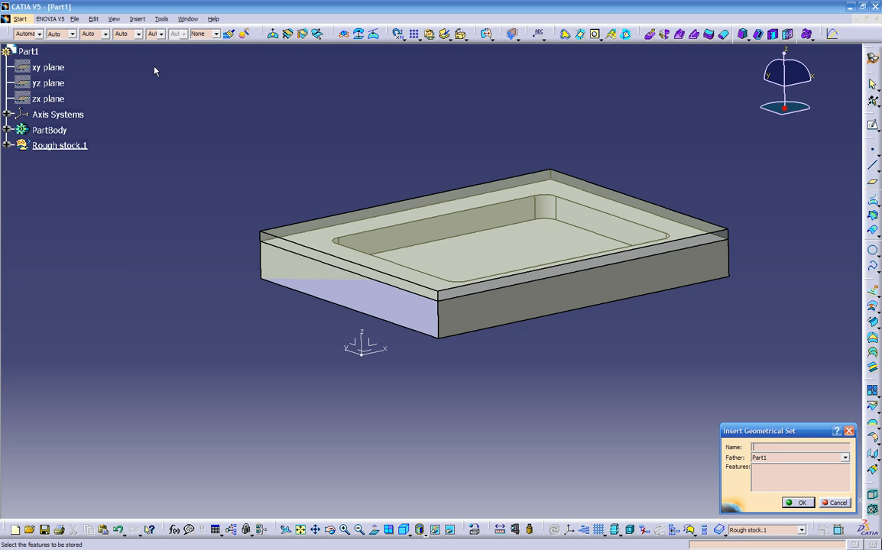
left_click(793, 503)
- Define Rough stock.1 as the in-work object and switch the in-work object back to Geometrical Set.1
left_click(84, 162)
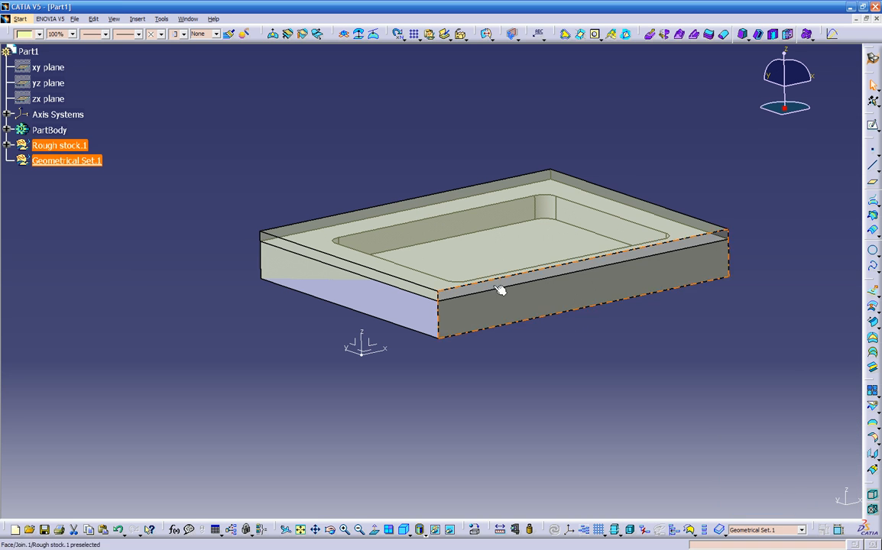
right_click(71, 162)
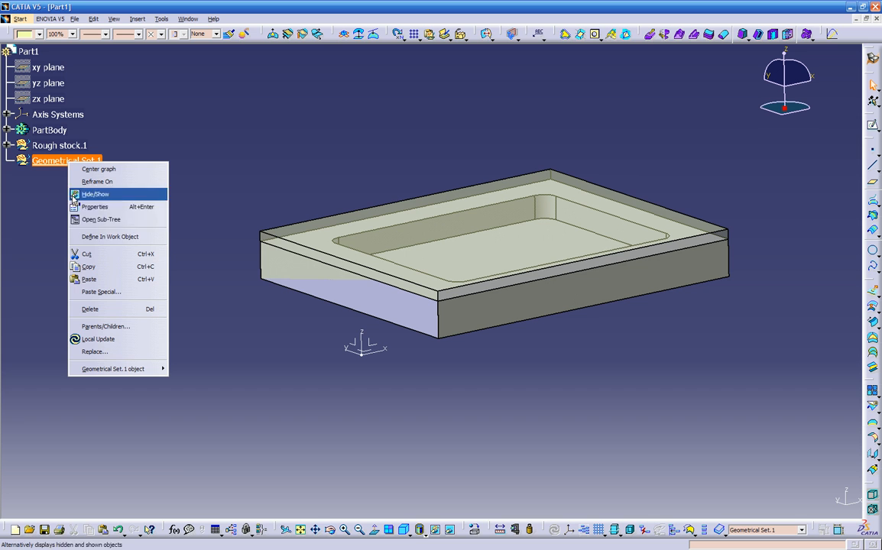
left_click(90, 238)
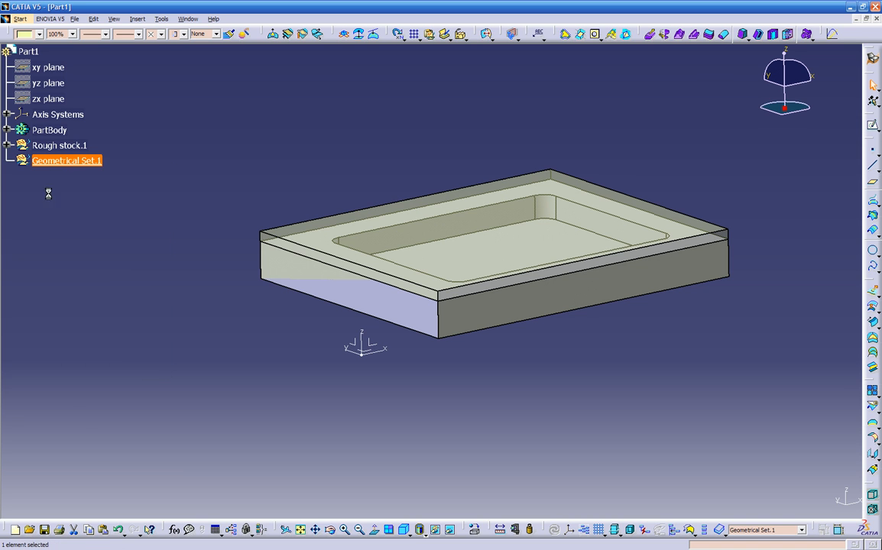
right_click(54, 145)
left_click(85, 222)
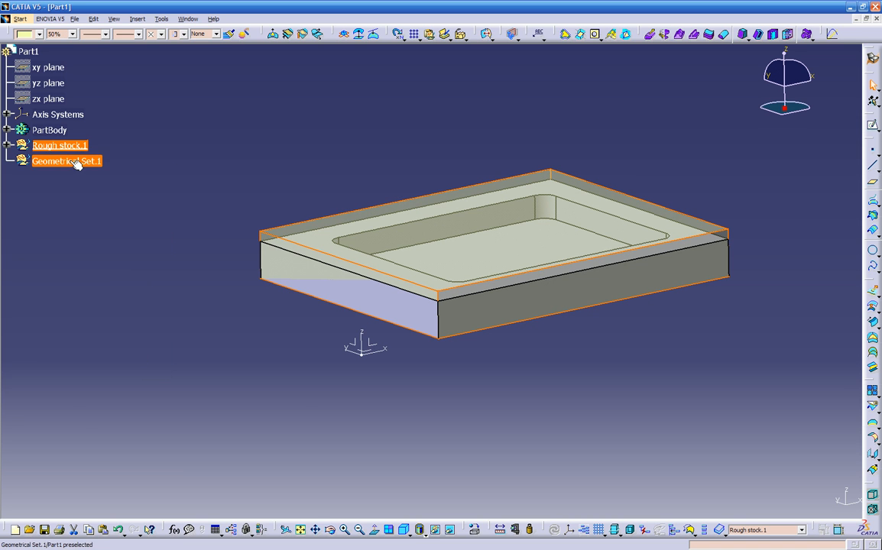
left_click(7, 146)
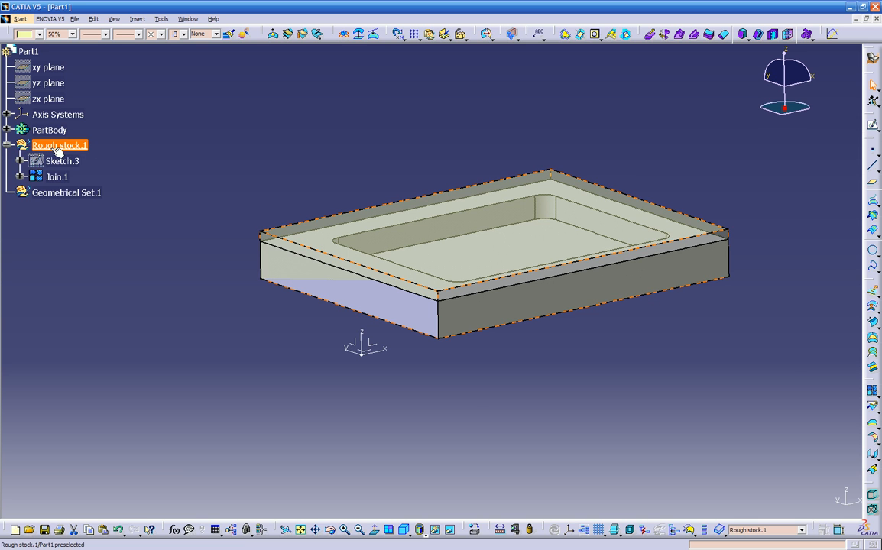
right_click(65, 193)
left_click(95, 267)
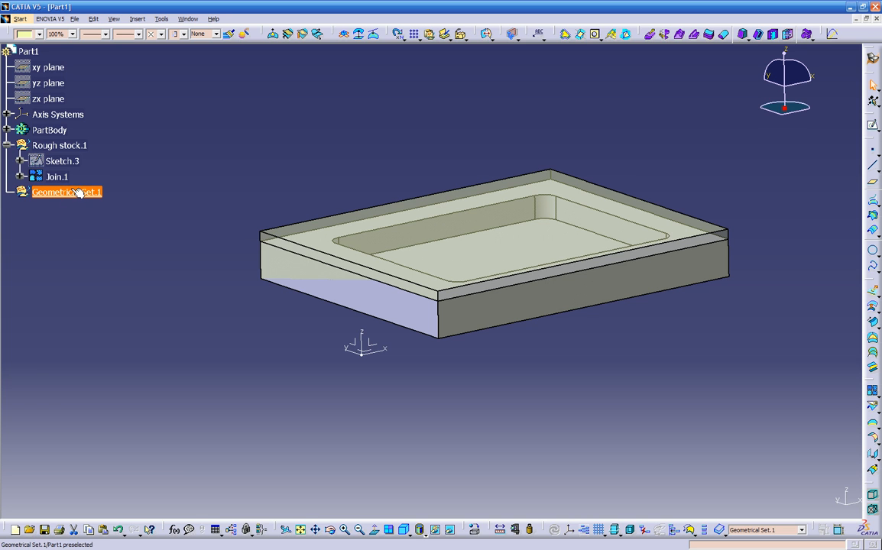
left_click(51, 247)
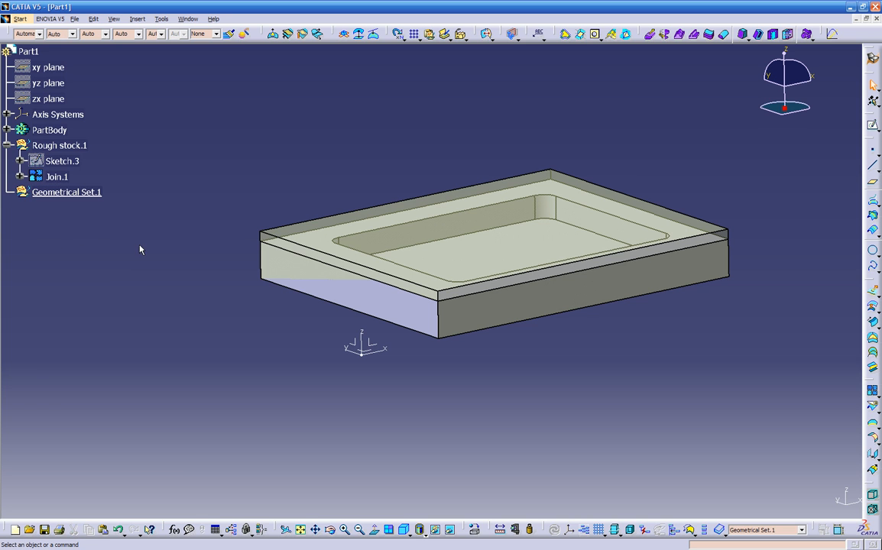
- Create a plane in Geometrical Set.1 offset upward from the XY plane of the absolute axis system
left_click(873, 187)
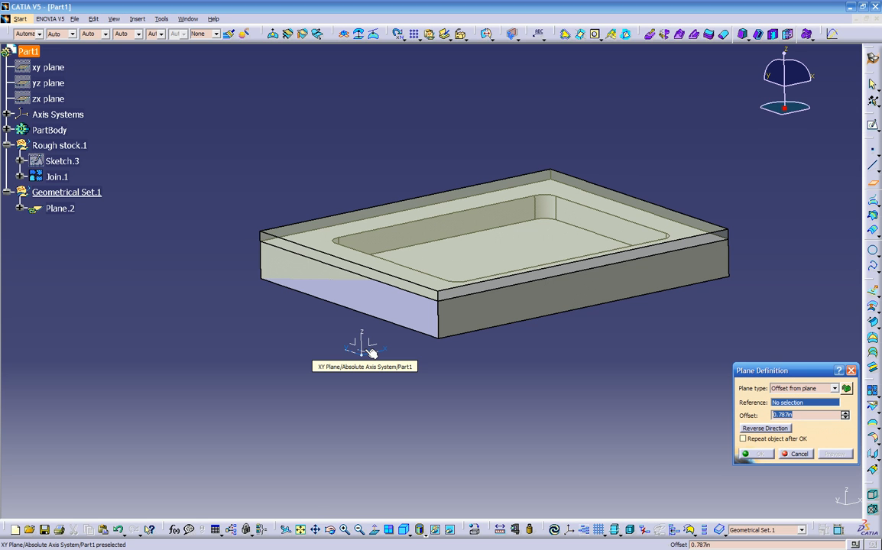
left_click(835, 388)
left_click(838, 390)
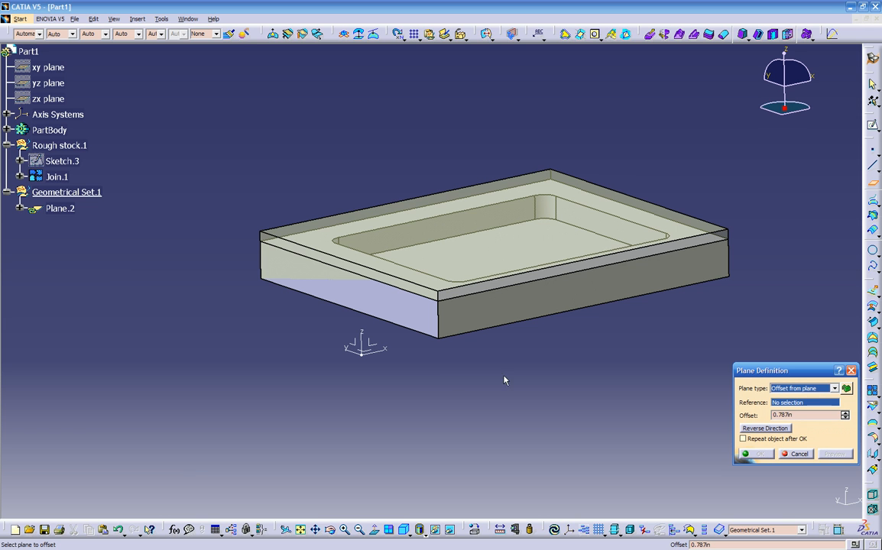
left_click(357, 350)
middle_click_drag(396, 368, 412, 291)
left_click_drag(378, 257, 380, 229)
left_click(772, 455)
middle_click_drag(654, 484, 419, 367)
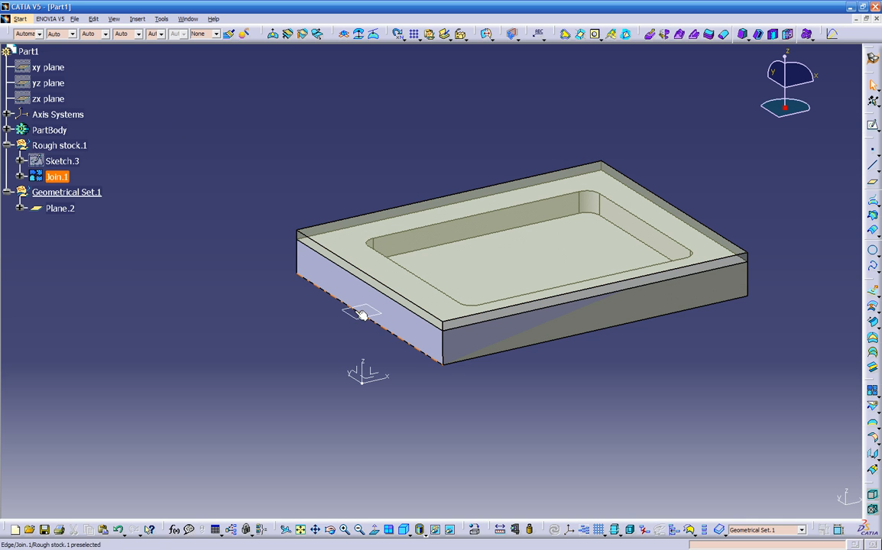
- Check the offset plane in the Process1 Setup Editor window and return to Part1
left_click(188, 18)
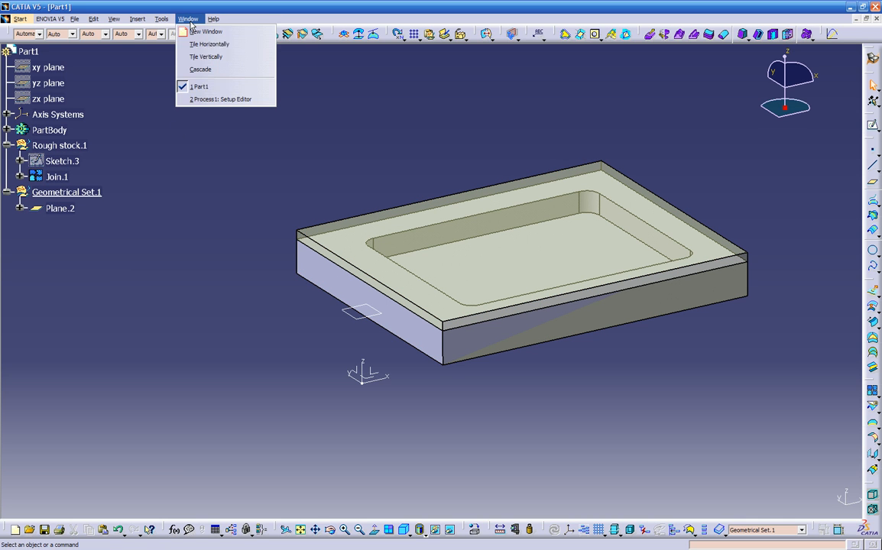
left_click(204, 100)
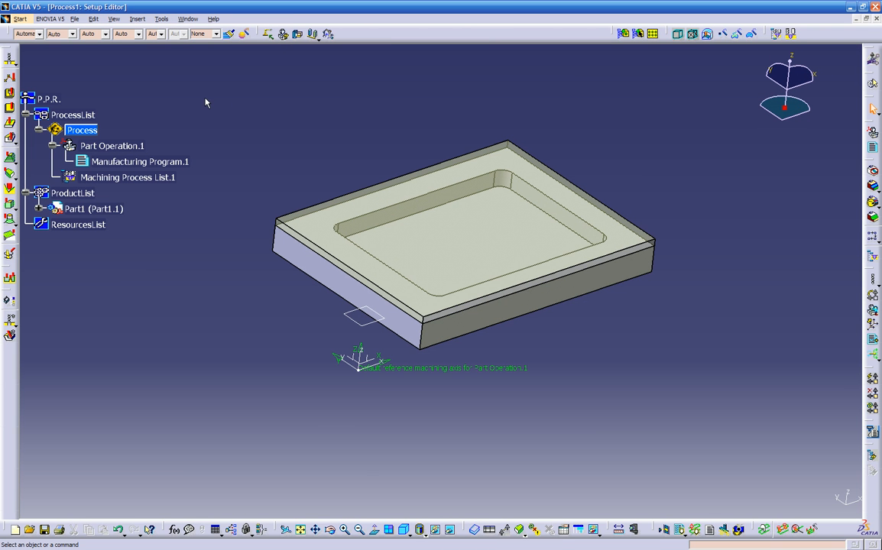
middle_click_drag(482, 438, 522, 374)
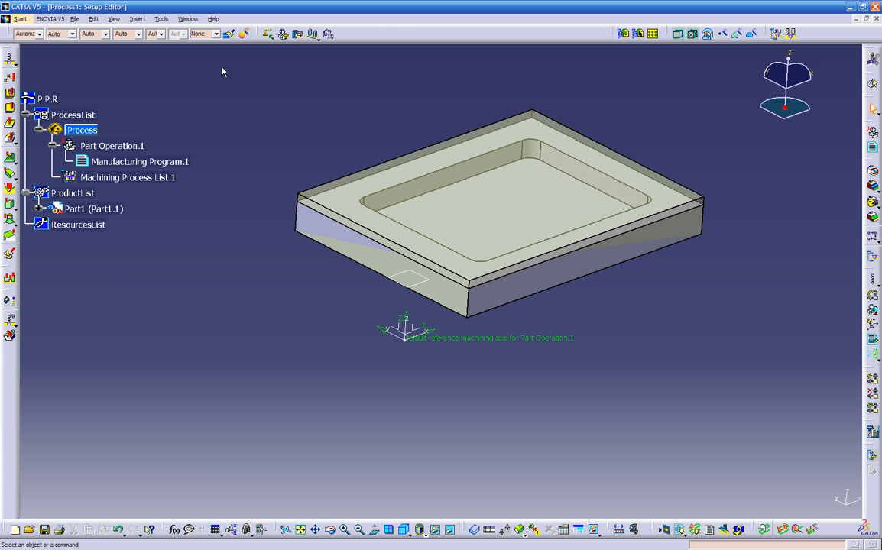
left_click(185, 19)
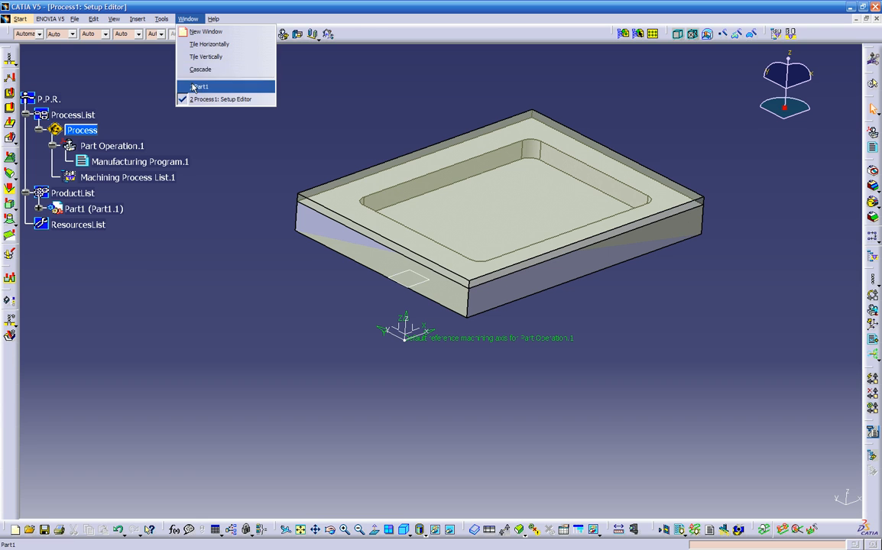
left_click(194, 79)
middle_click_drag(474, 378, 450, 306)
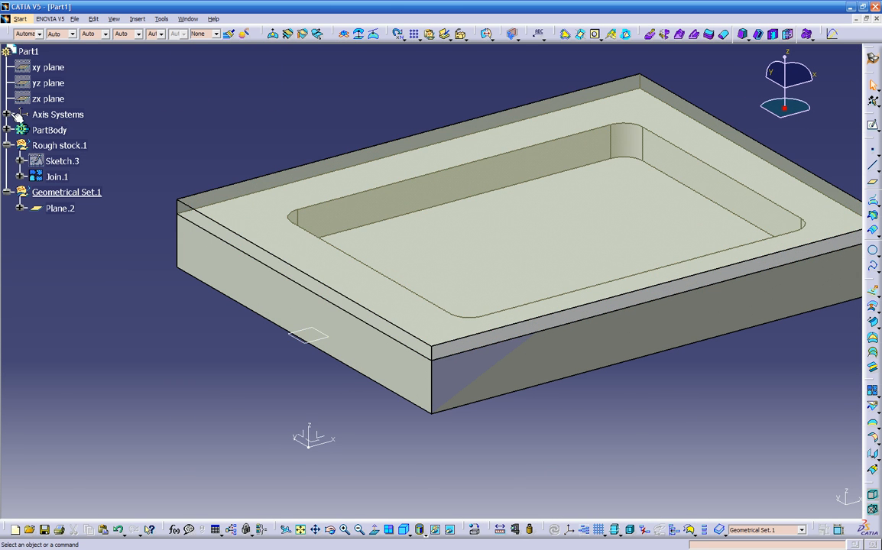
- Start a standard axis system with X and Y along the rough stock's two front bottom edges, reversing the Y direction
left_click(6, 114)
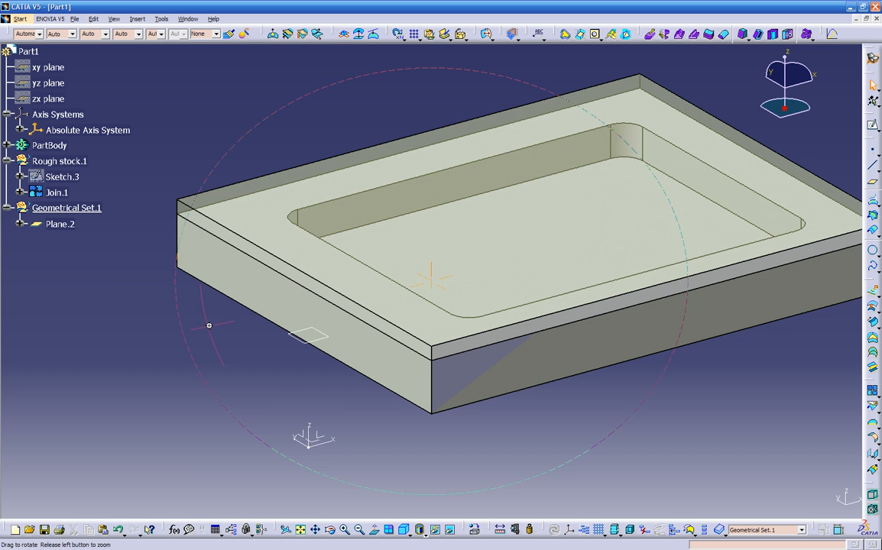
middle_click_drag(206, 325, 189, 380)
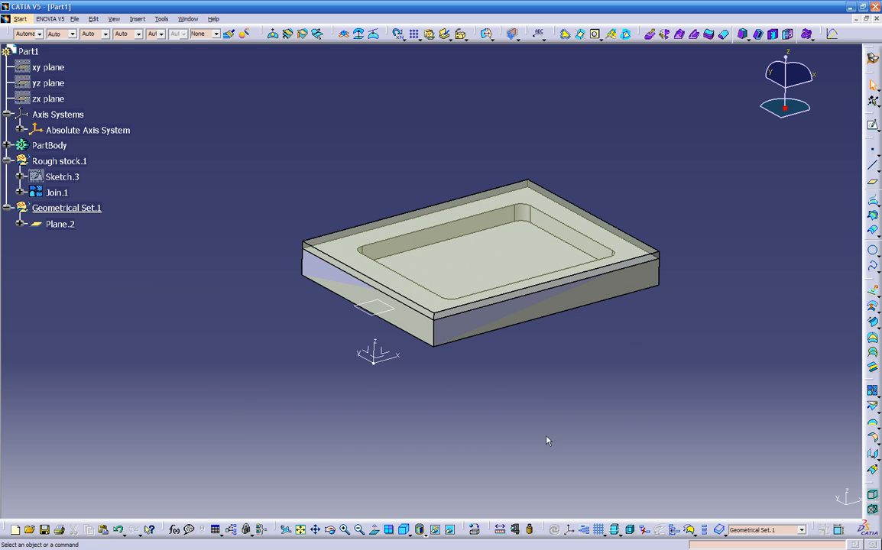
left_click(571, 530)
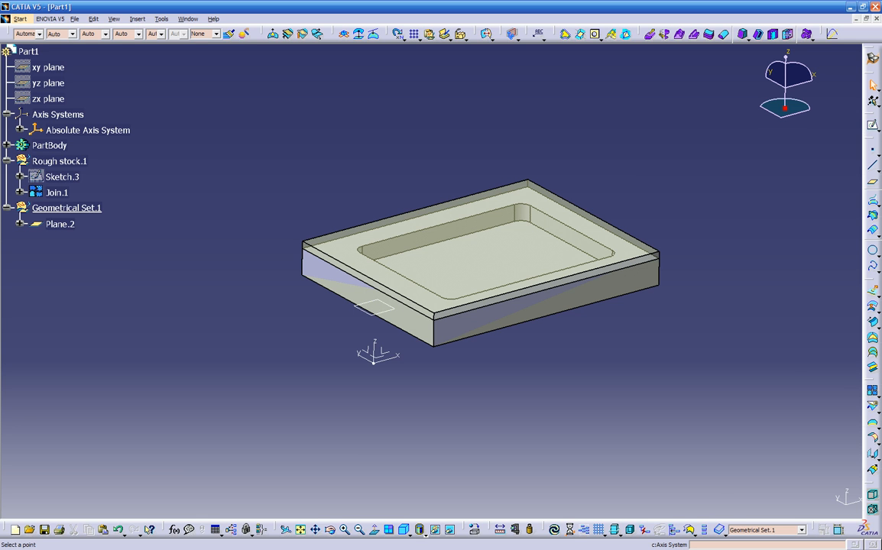
middle_click_drag(533, 435, 712, 449)
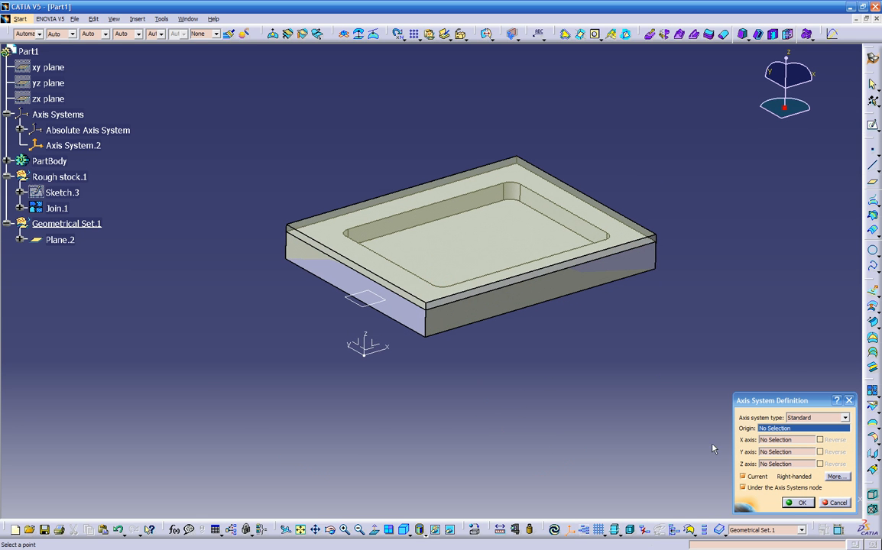
left_click(787, 441)
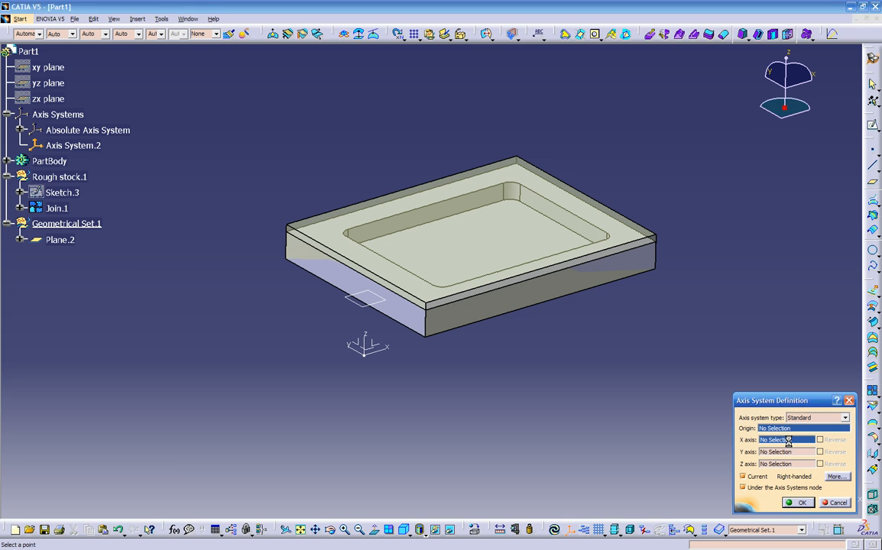
left_click(493, 319)
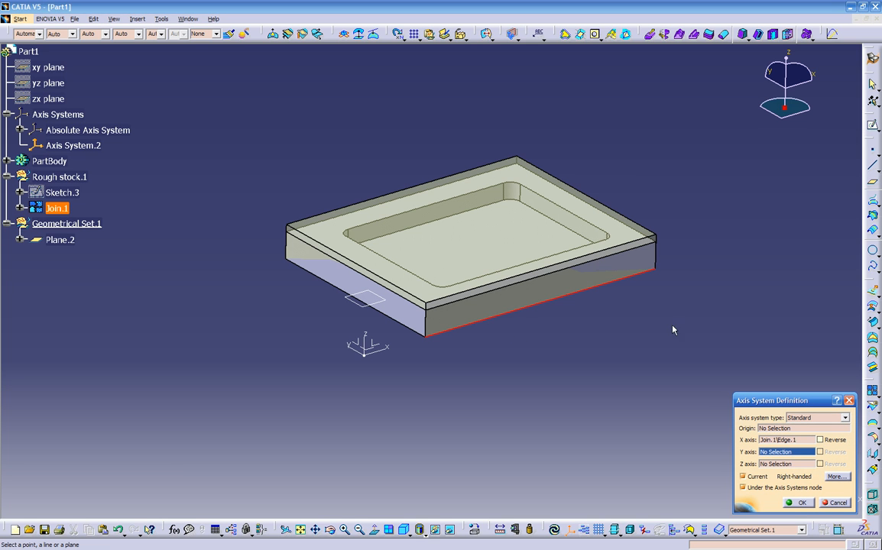
left_click(403, 322)
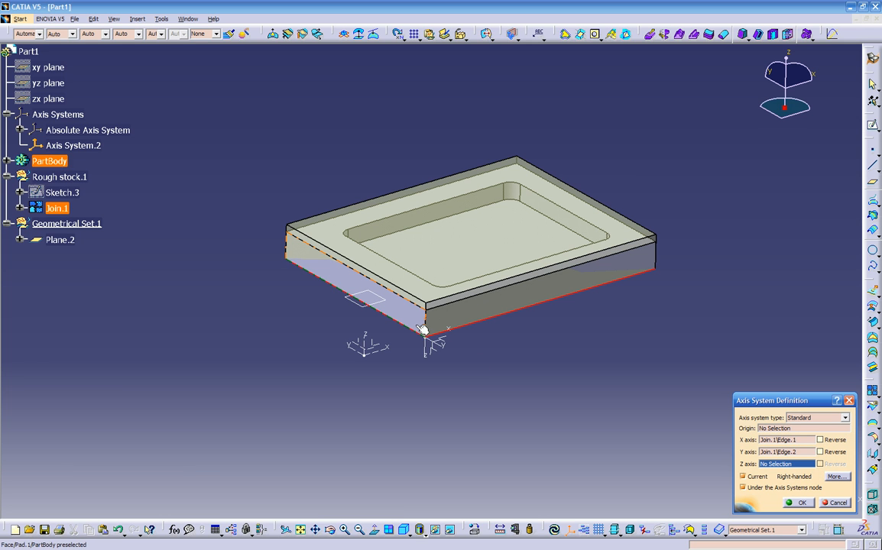
left_click(820, 453)
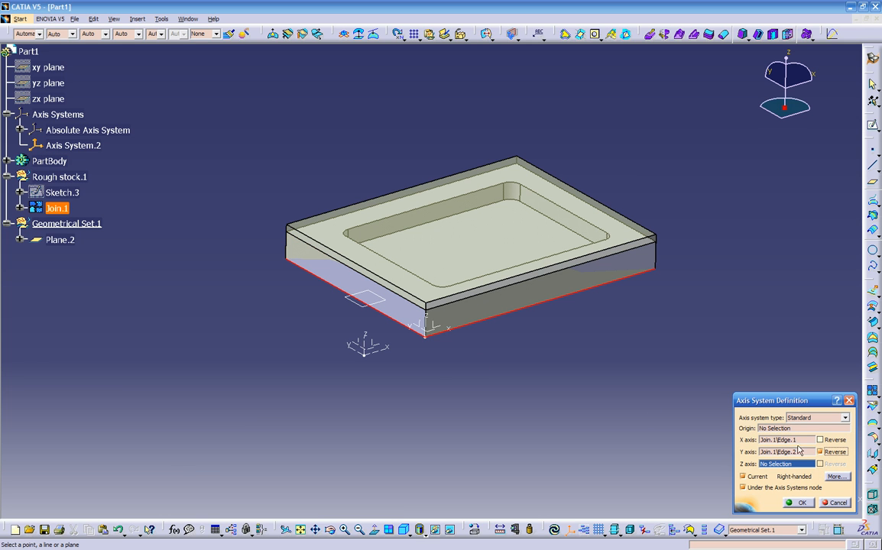
- Try the axis system origin at the rough stock's right bottom, left bottom and right upper corners
mouse_move(444, 373)
middle_mouse_down()
mouse_move(443, 383)
mouse_move(455, 356)
mouse_move(448, 370)
middle_mouse_up()
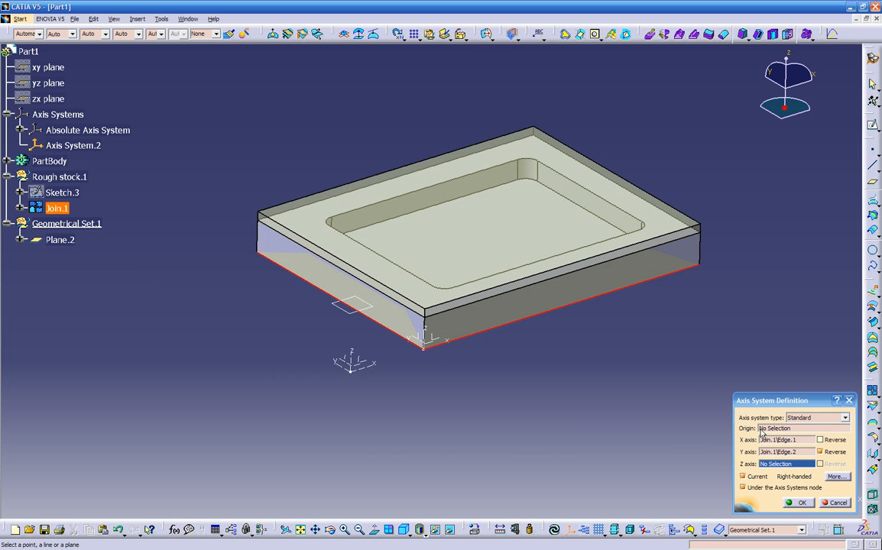
left_click(773, 429)
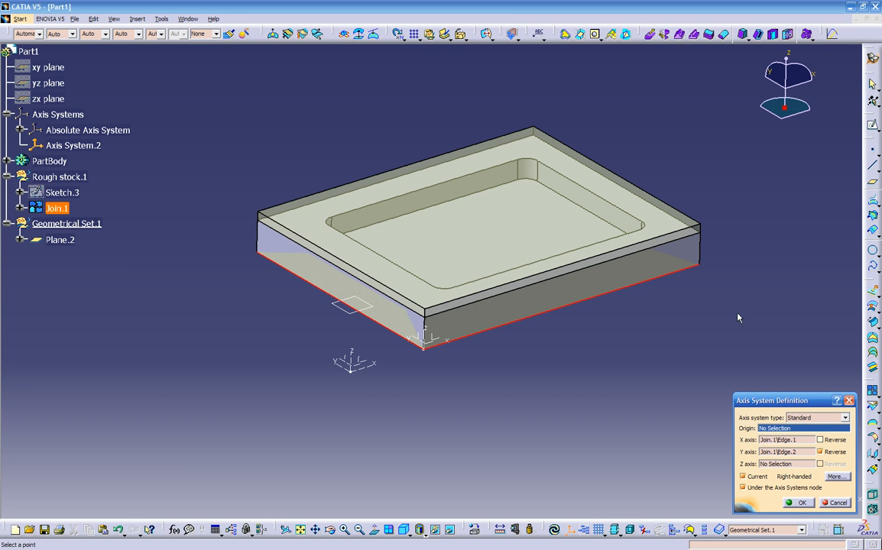
left_click(701, 270)
middle_click_drag(666, 335, 629, 336)
left_click(768, 429)
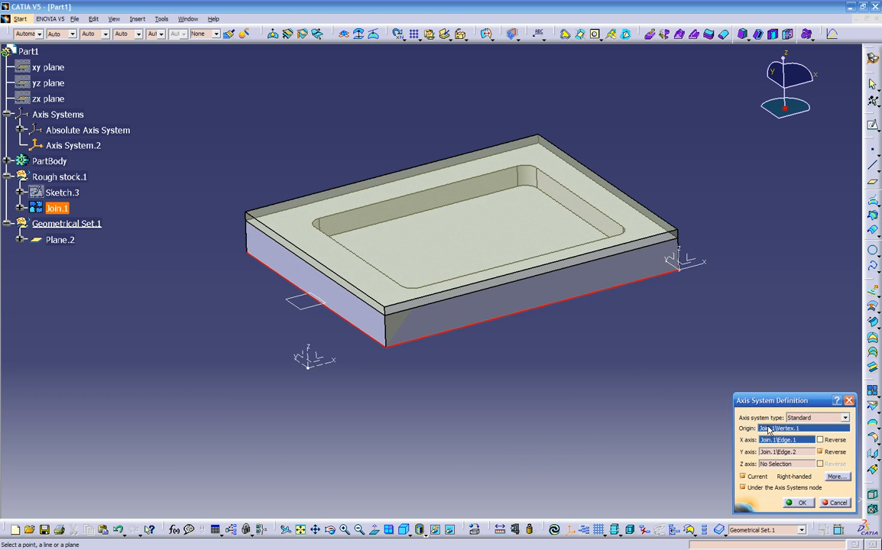
left_click(245, 253)
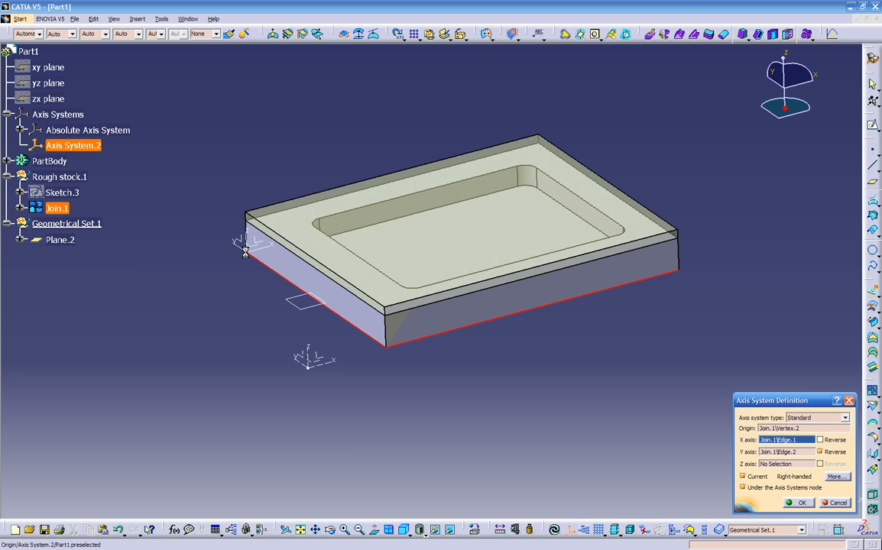
left_click(766, 430)
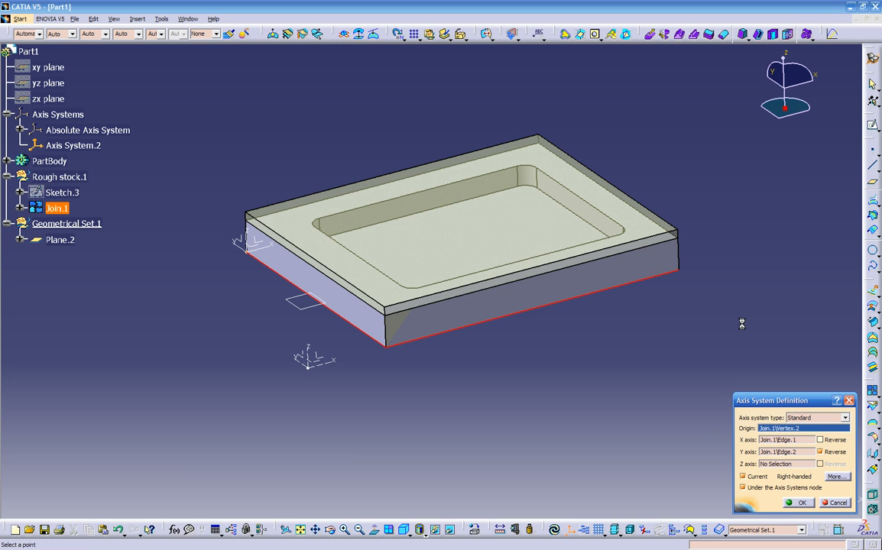
left_click(679, 231)
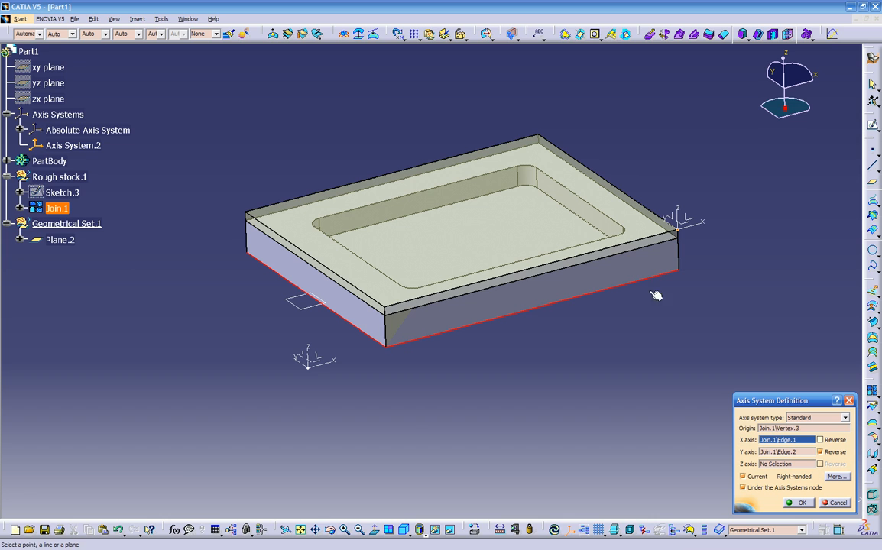
- Place the axis system's origin at the rough stock's front bottom corner and create the axis system
left_click(774, 428)
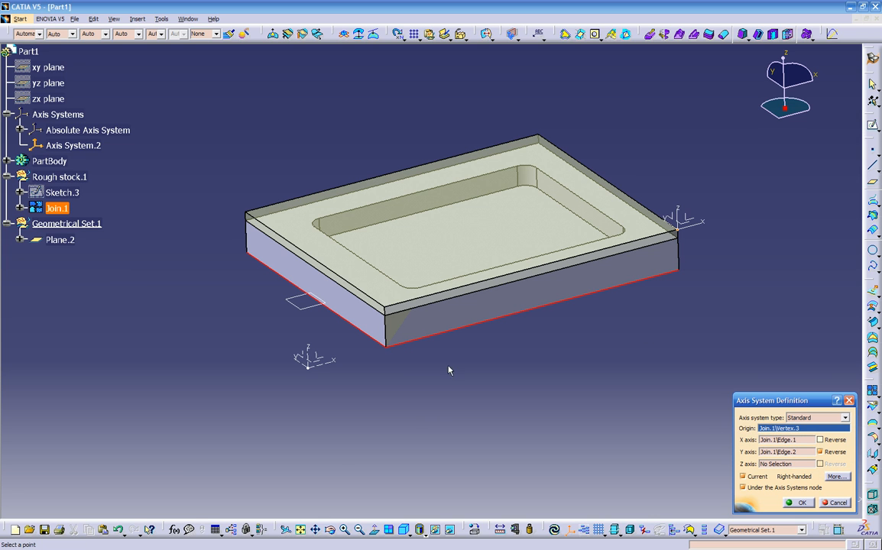
left_click(387, 348)
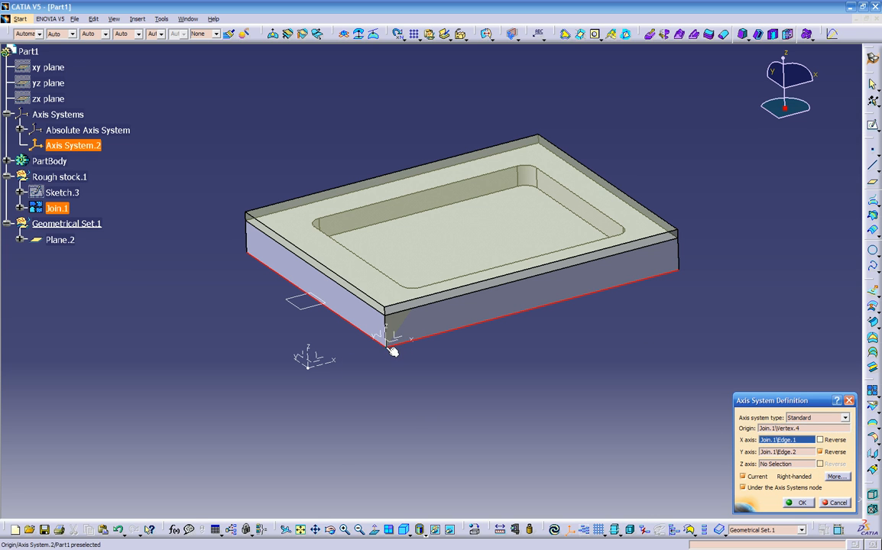
left_click(787, 503)
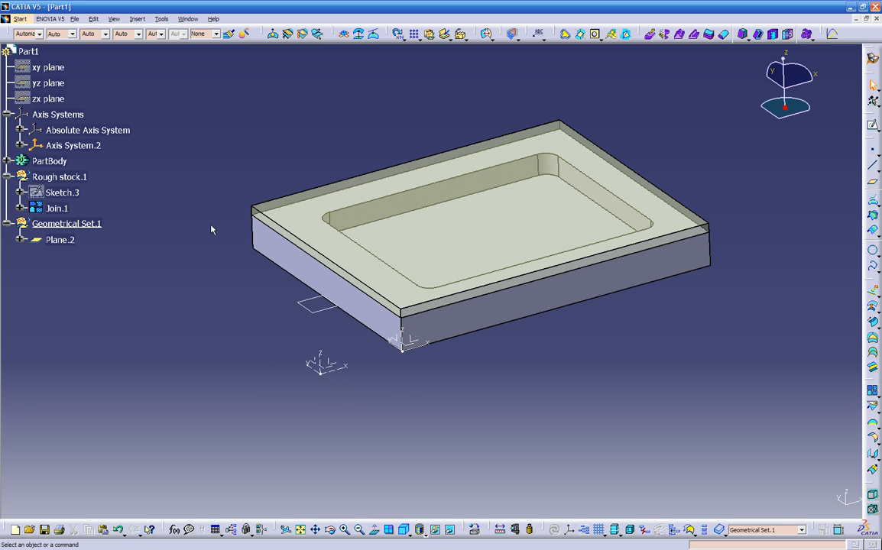
- Set Axis System.2 as not current and make it the current axis system again
right_click(95, 145)
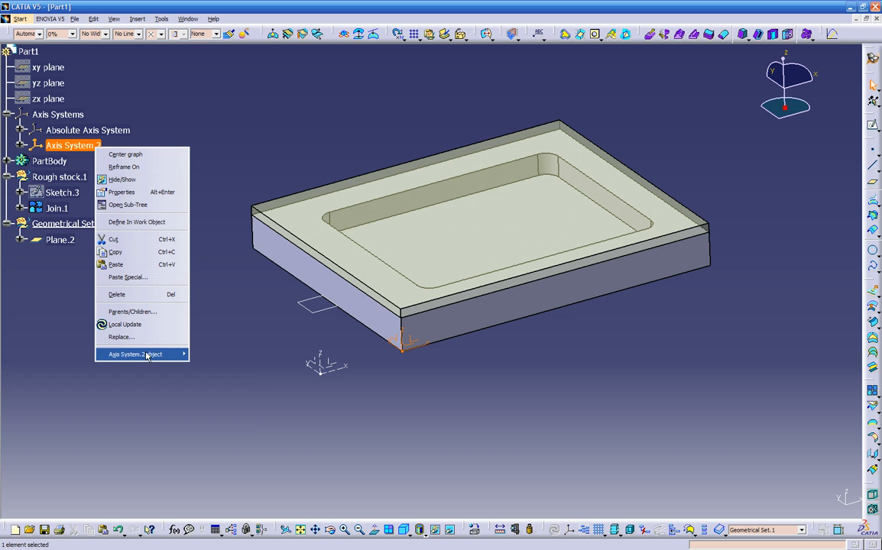
mouse_move(142, 354)
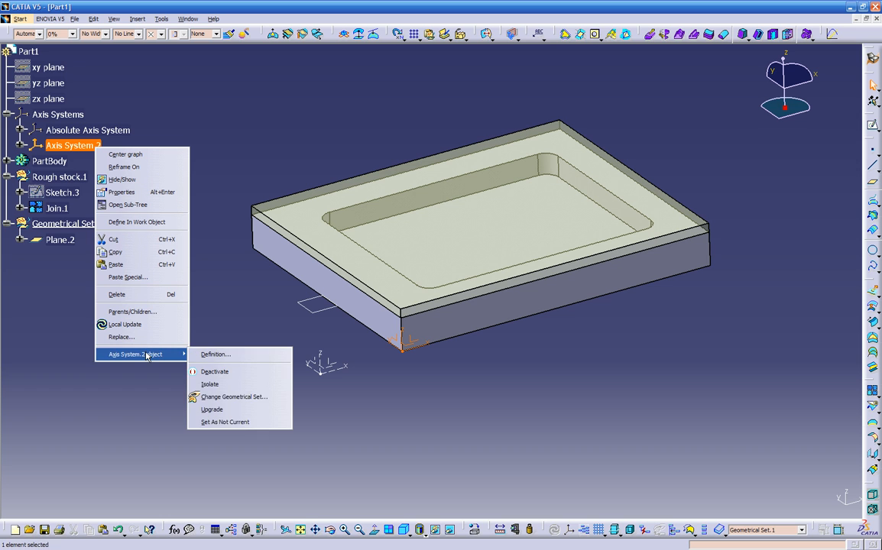
left_click(215, 425)
left_click(412, 404)
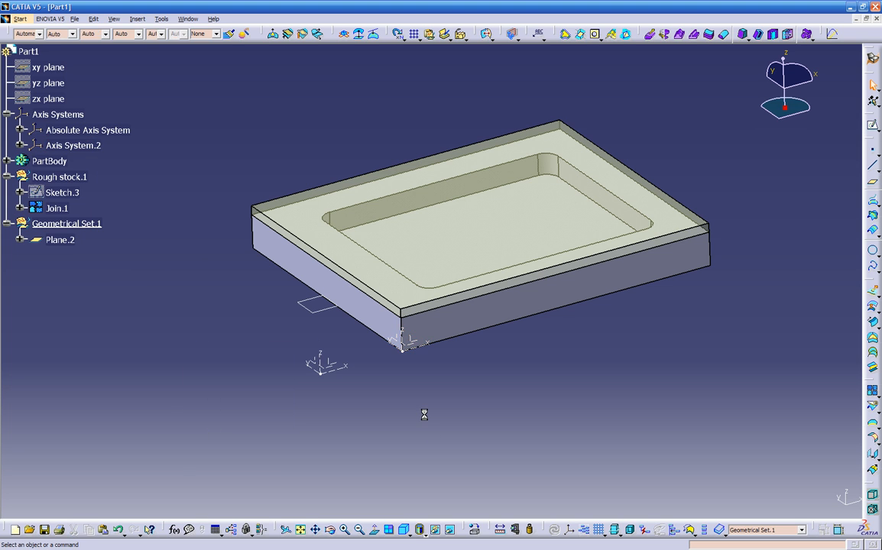
left_click(77, 145)
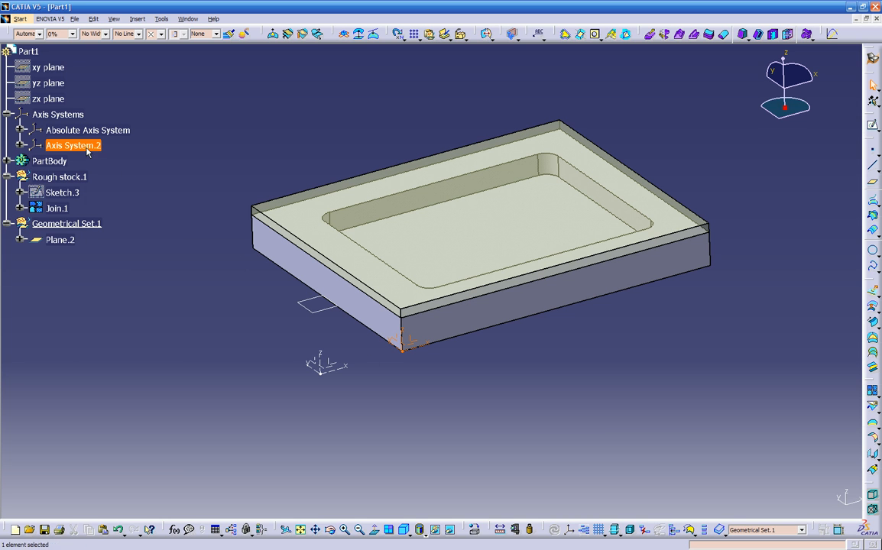
right_click(86, 147)
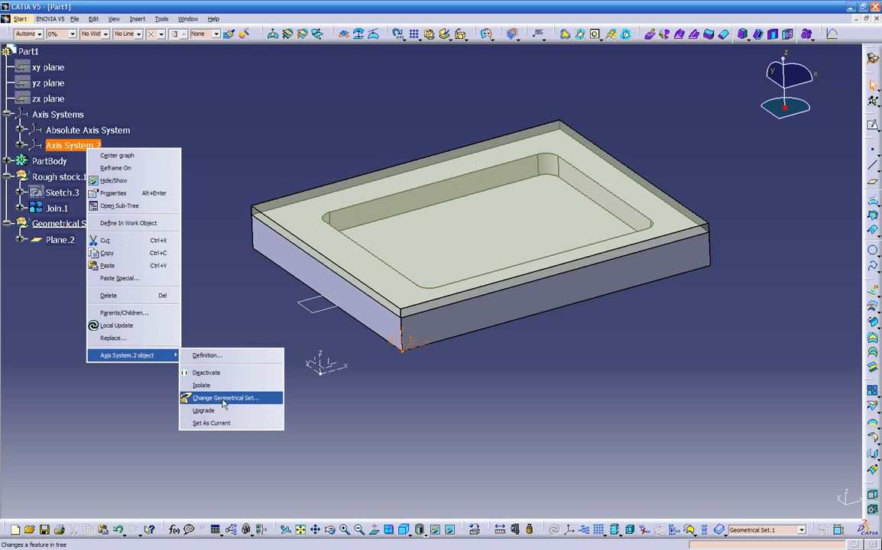
left_click(207, 425)
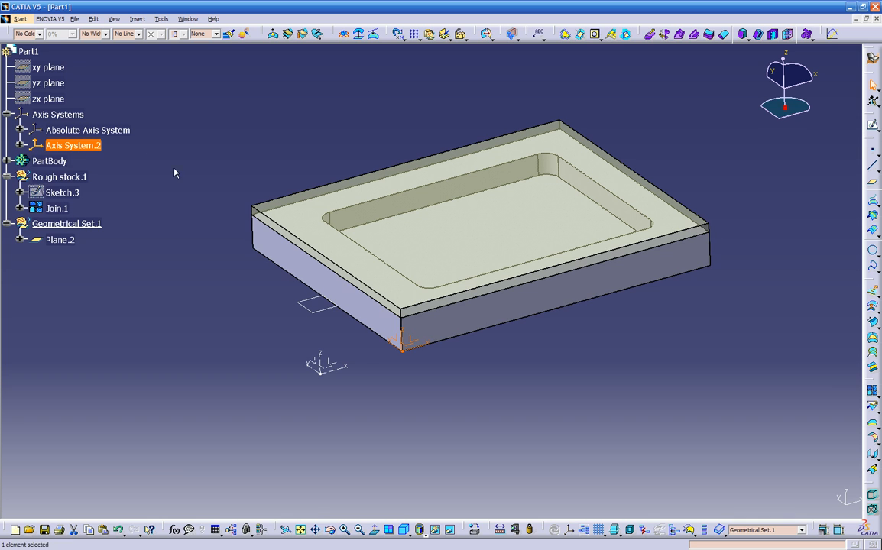
- Rename Axis System.2 as 1-op in its feature properties
right_click(94, 148)
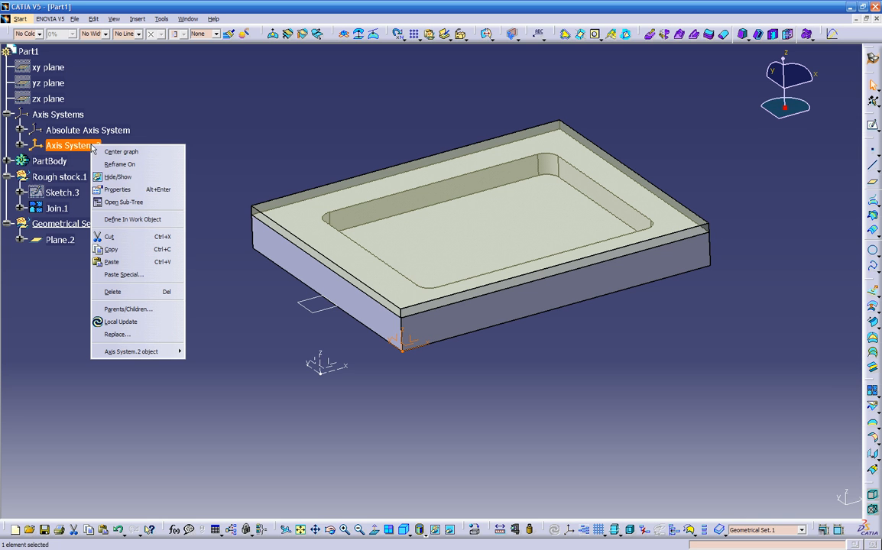
left_click(115, 189)
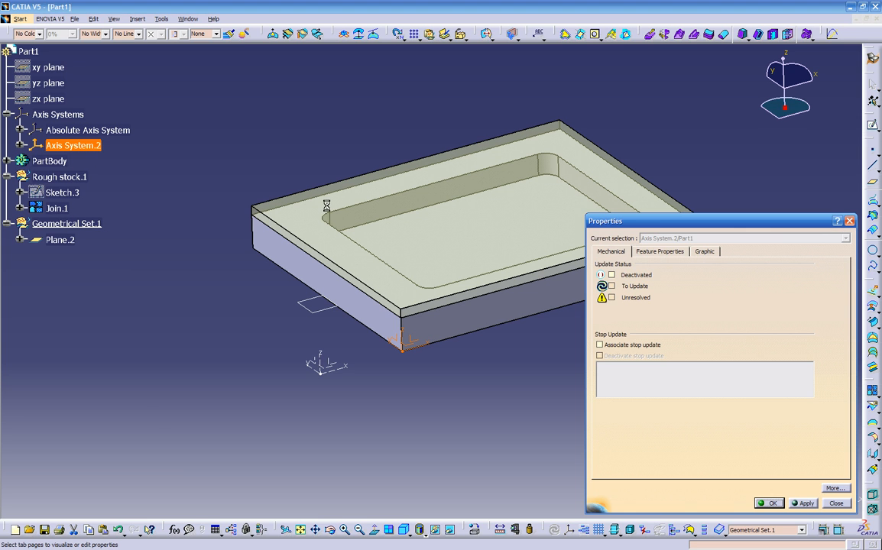
left_click(660, 251)
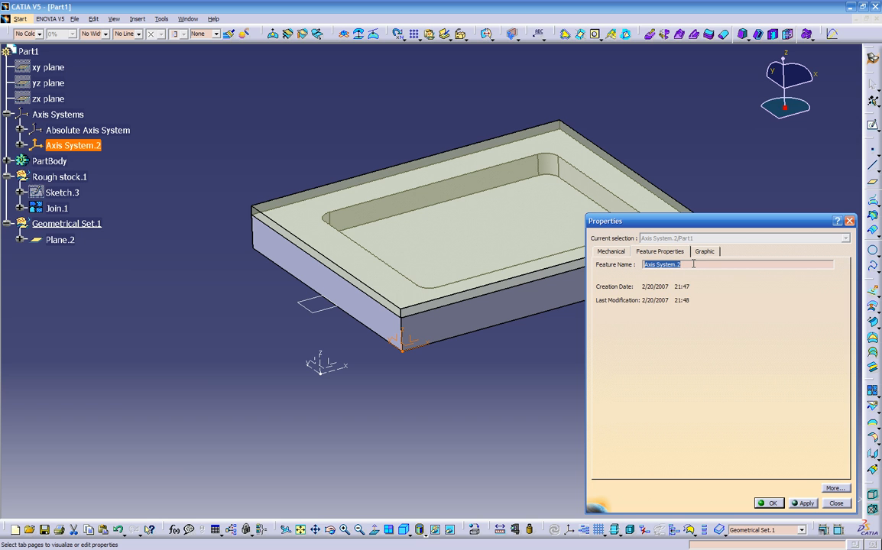
type("1-op")
key("Return")
- Hide the Absolute Axis System in Part1
left_click(84, 130)
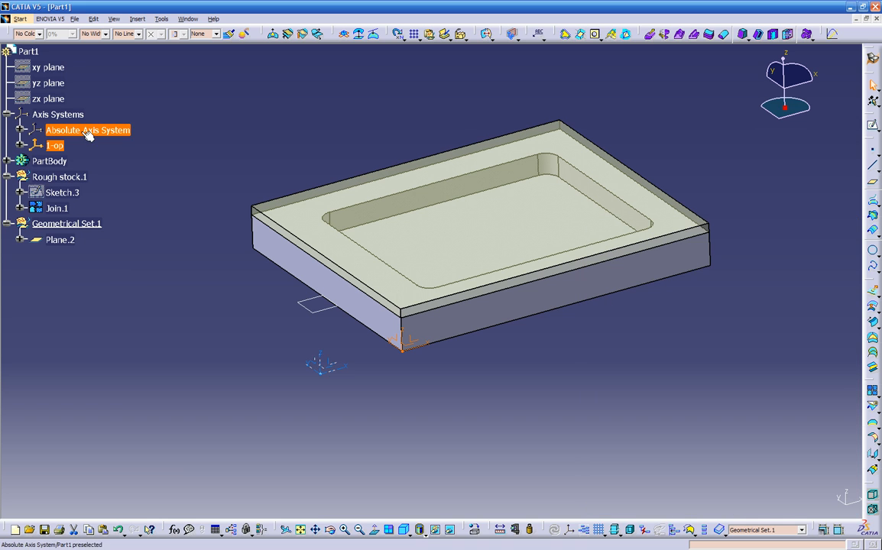
right_click(81, 131)
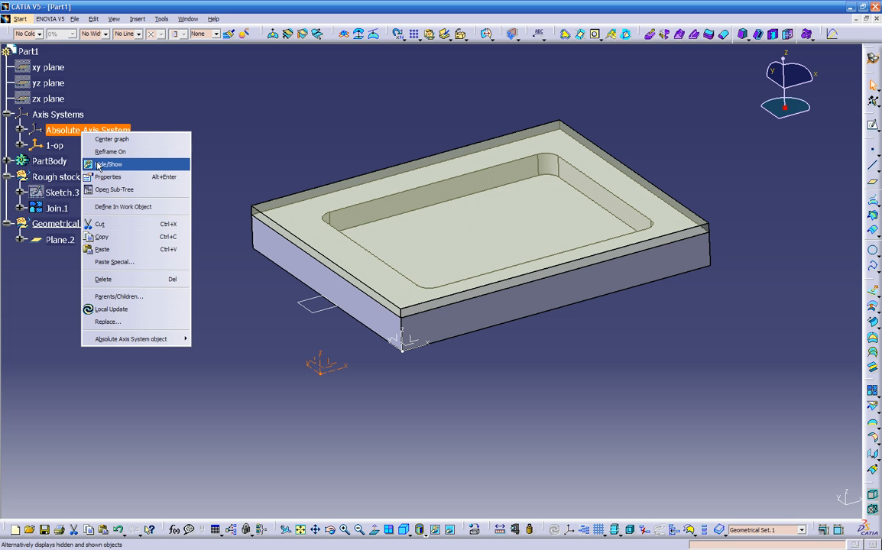
left_click(100, 166)
middle_click_drag(380, 394, 416, 362)
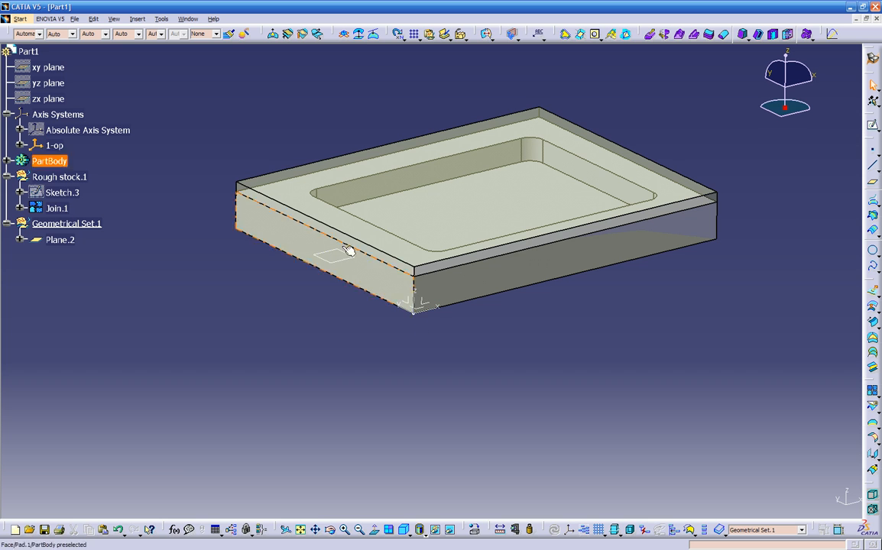
- Switch to the Process1: Setup Editor window and check the 1-op axis system at the block's corner
left_click(186, 19)
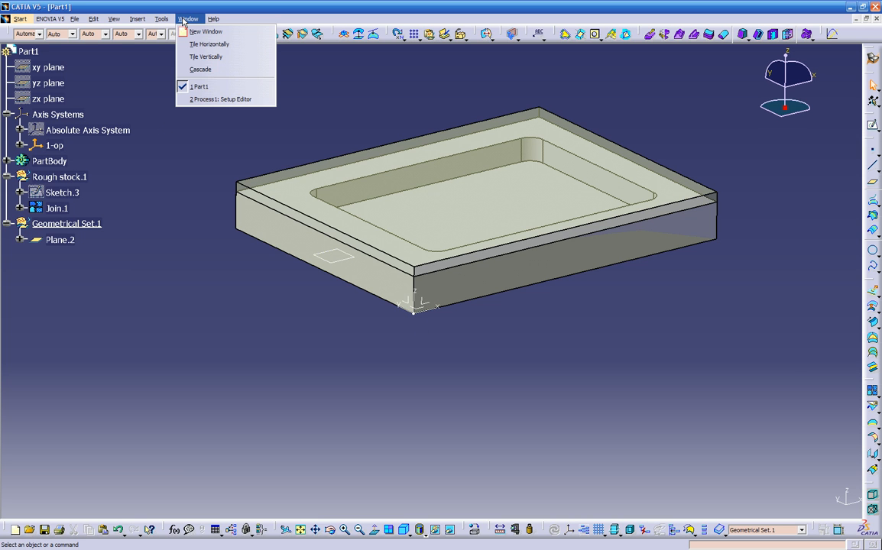
left_click(200, 99)
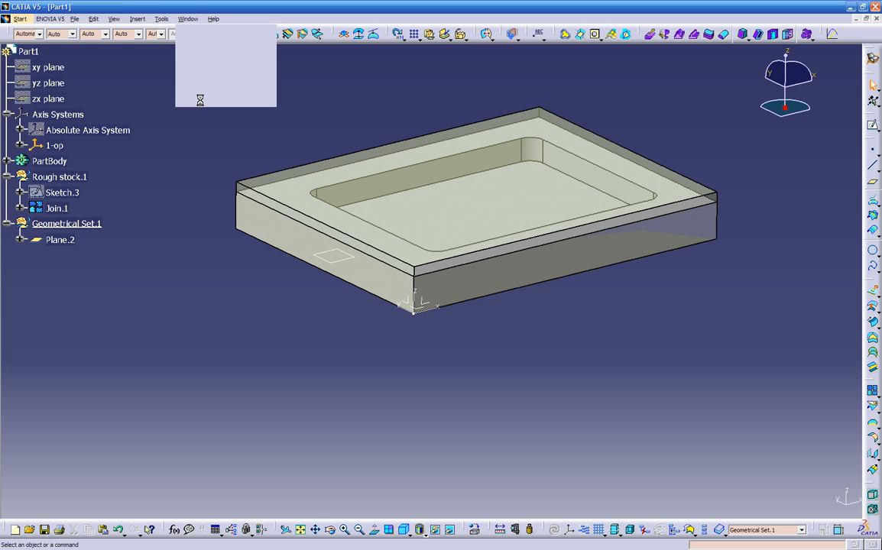
mouse_move(265, 404)
middle_mouse_down()
mouse_move(285, 387)
mouse_move(272, 390)
middle_mouse_up()
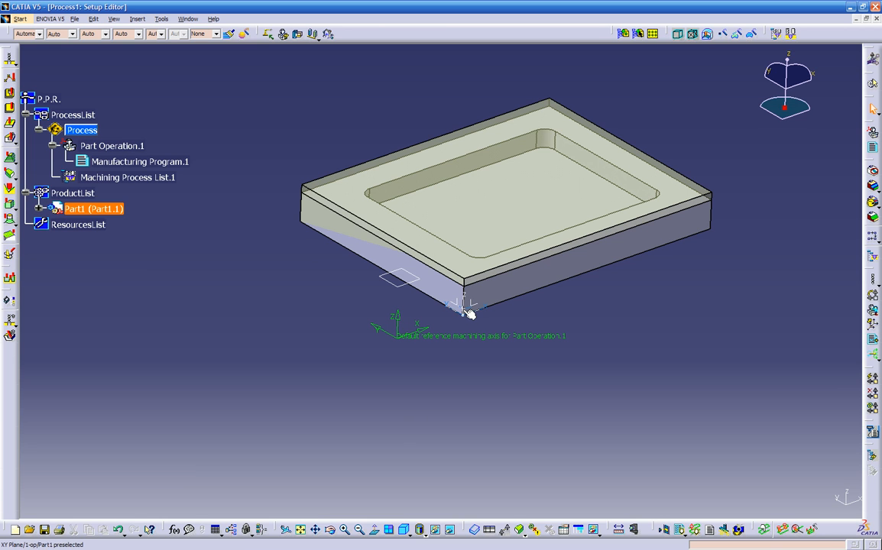
middle_click_drag(467, 309, 309, 280)
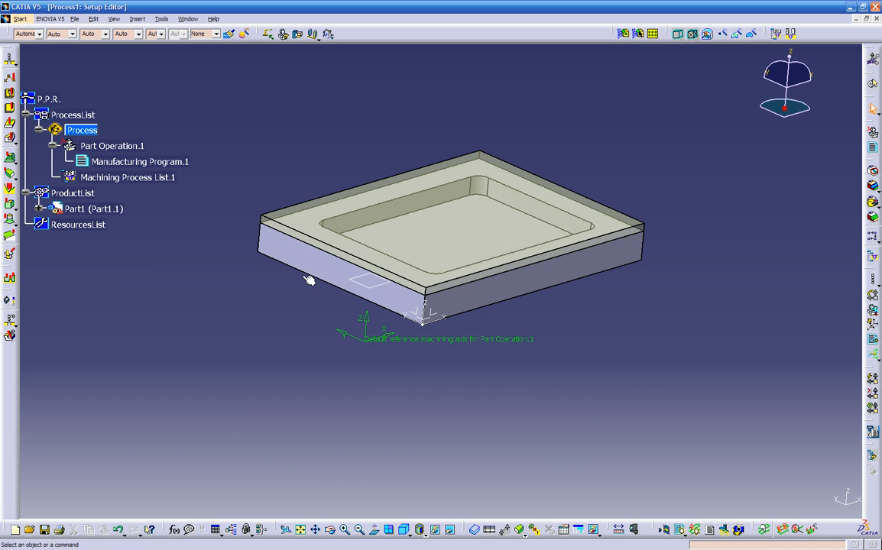
- Name Part Operation.1 "1-op (haas 5-axis )" and assign it a 5-axis machine
double_click(115, 146)
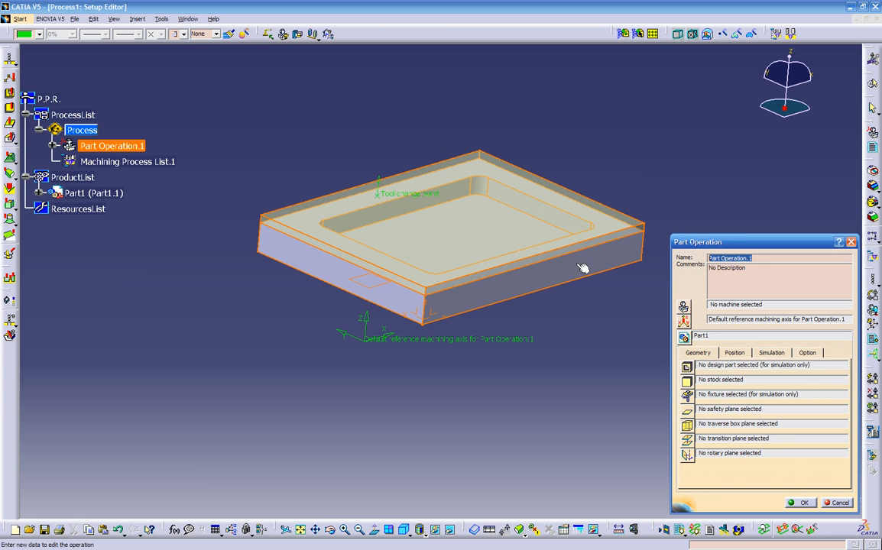
type("1-op (haas 5-axis")
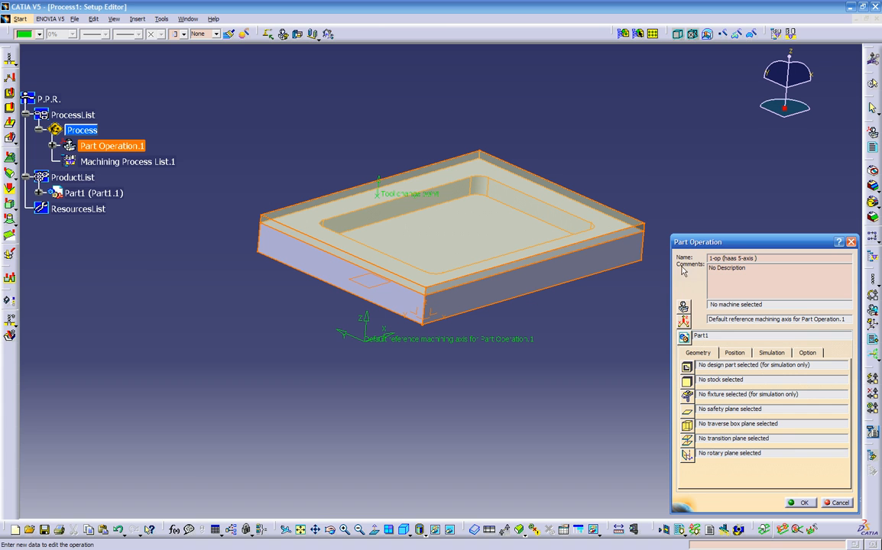
left_click(683, 309)
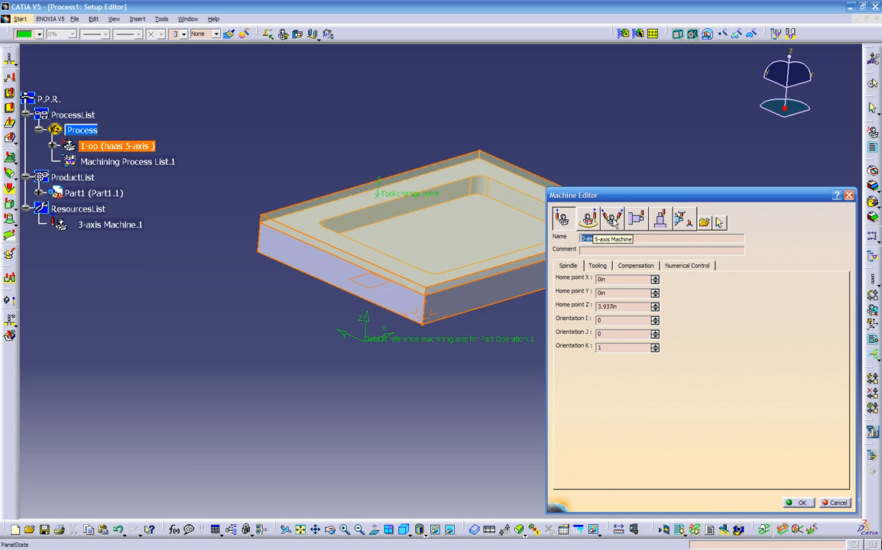
left_click(612, 220)
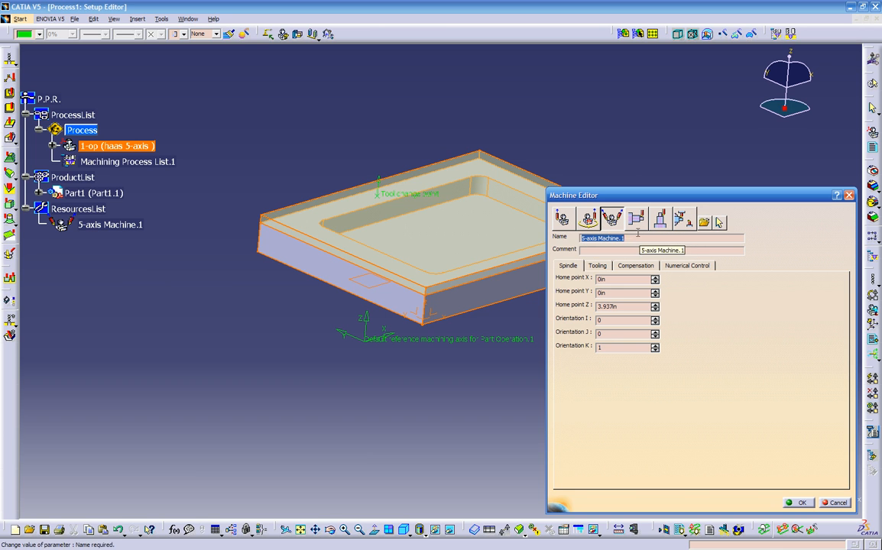
- Set the 5-axis machine's tools catalog to ToolsSample01
left_click(601, 267)
left_click(670, 280)
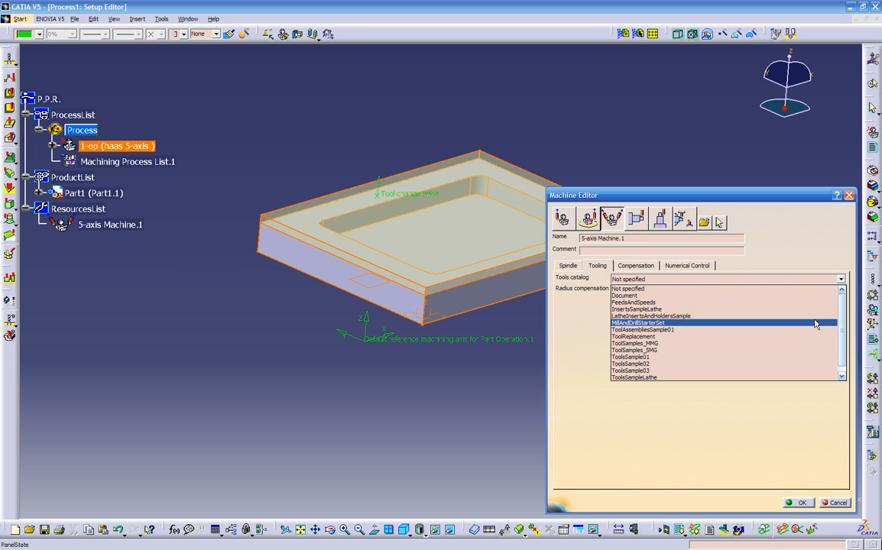
left_click_drag(842, 317, 844, 346)
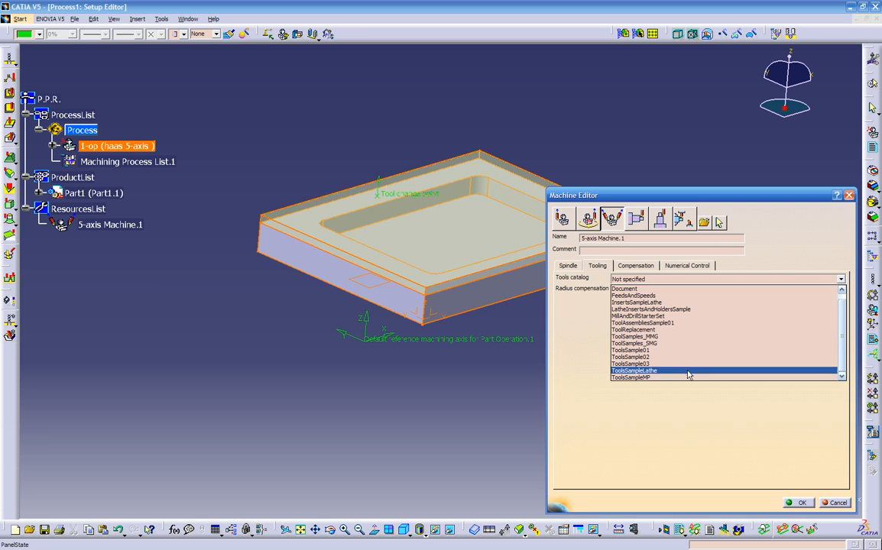
scroll(758, 317, "up", 1)
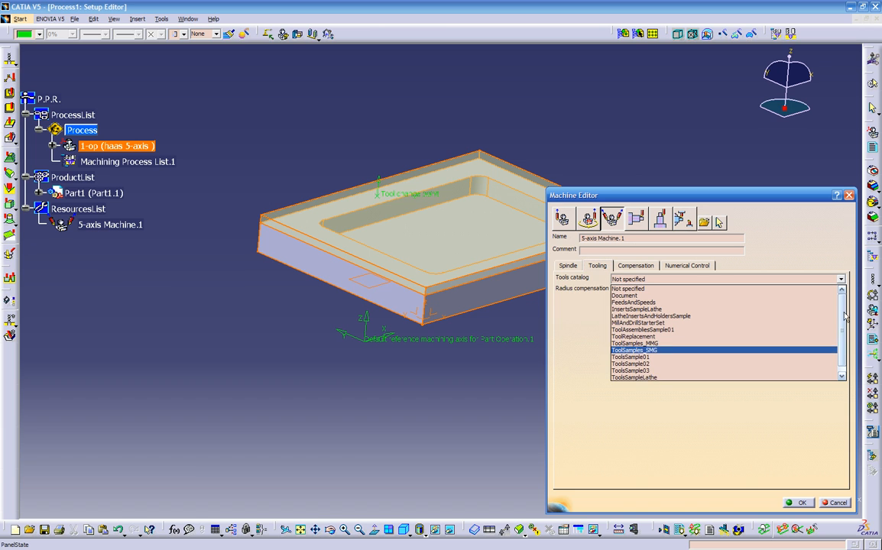
left_click(673, 363)
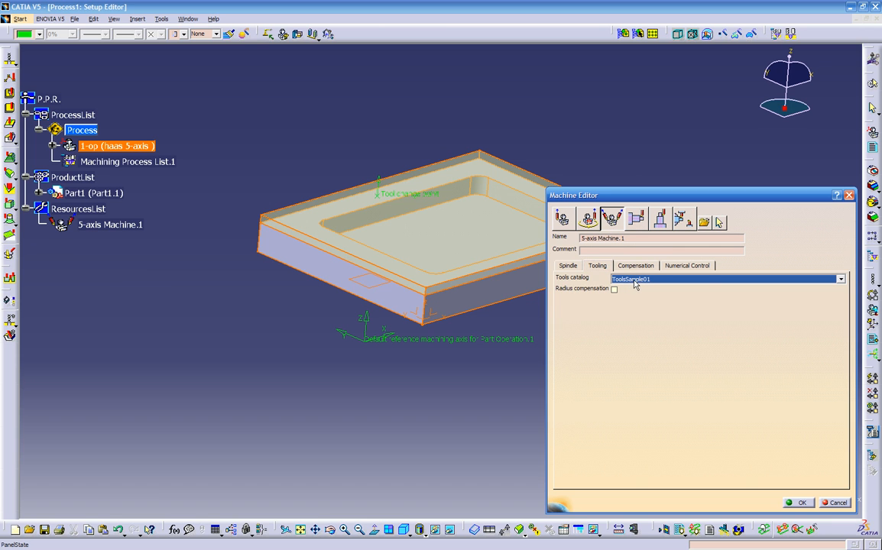
- Review the 5-axis machine's 3D contact cutter compensation mode and leave it set to No
left_click(655, 267)
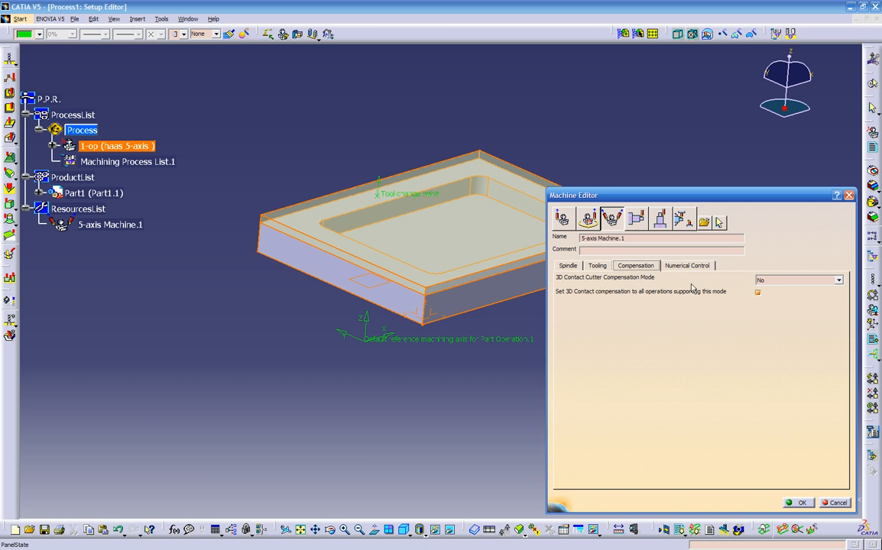
left_click(783, 281)
left_click(784, 282)
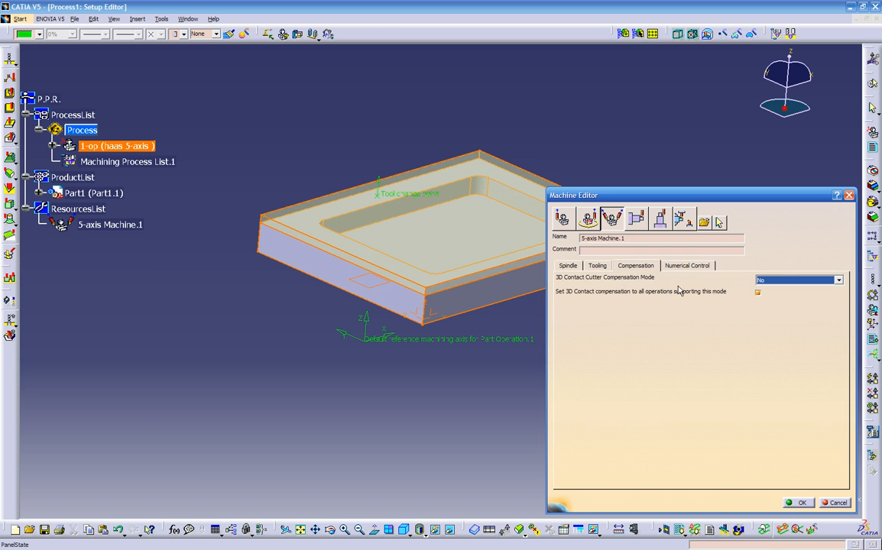
- Set the 5-axis machine's 3D contact cutter compensation mode to Tip & Contact, without applying it to all supporting operations
left_click(757, 281)
left_click(795, 299)
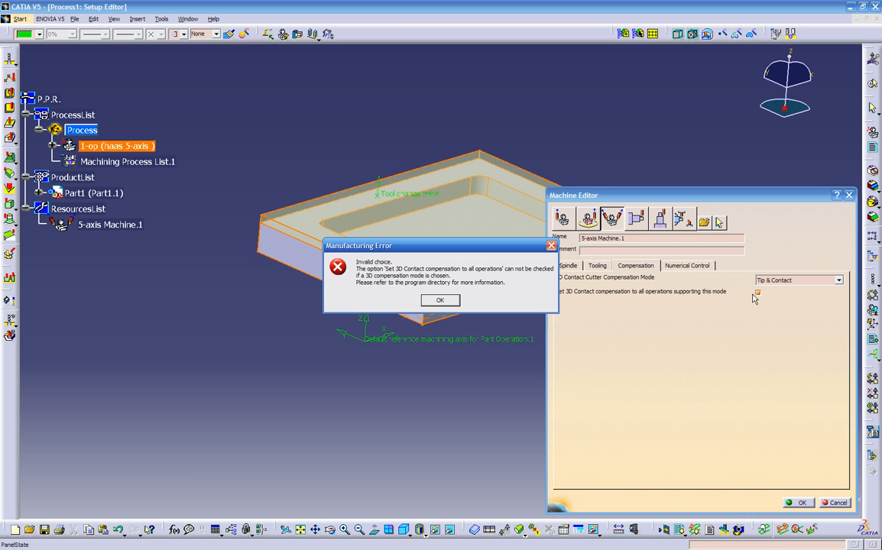
left_click(437, 301)
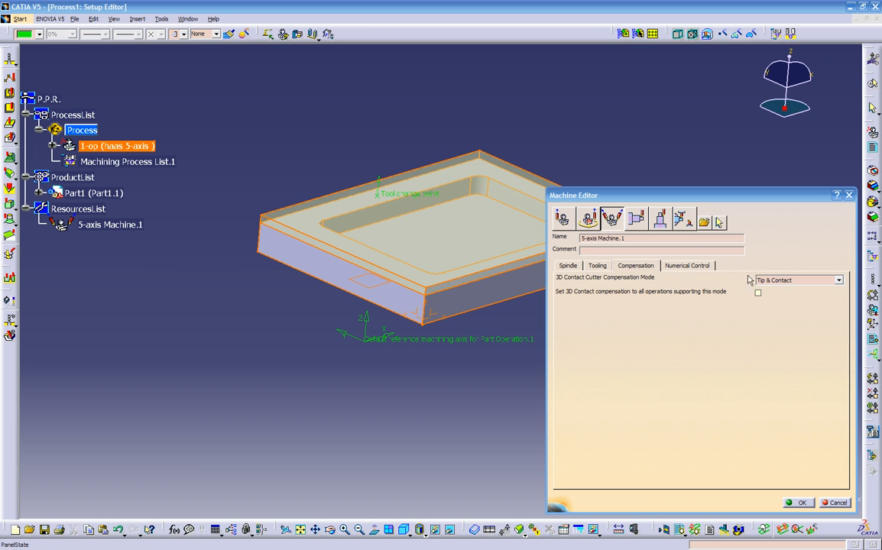
- Set the 5-axis machine's post processor words table to PPTableSample.pptable
left_click(704, 271)
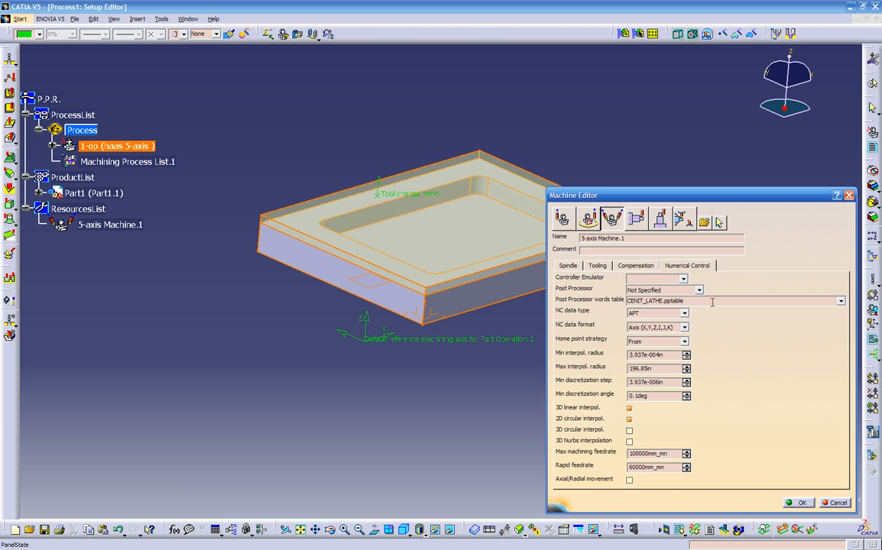
left_click(841, 302)
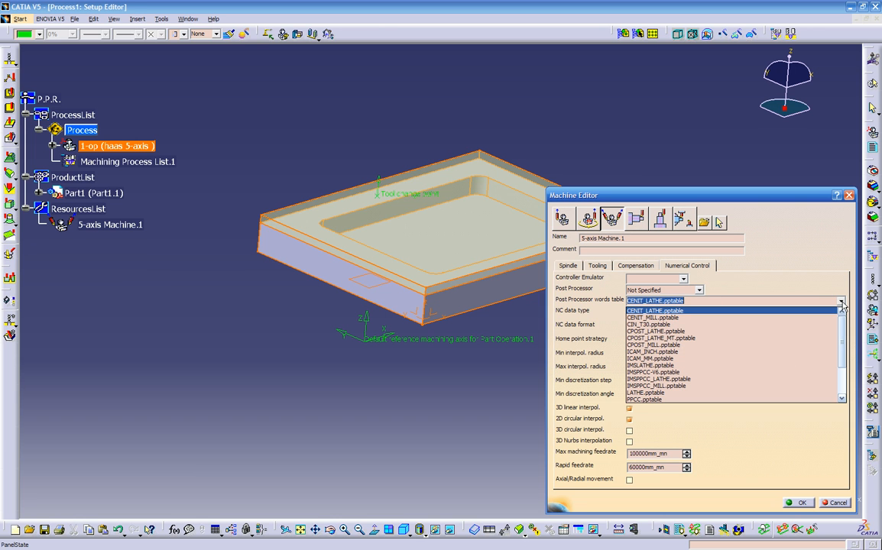
left_click_drag(843, 355, 843, 383)
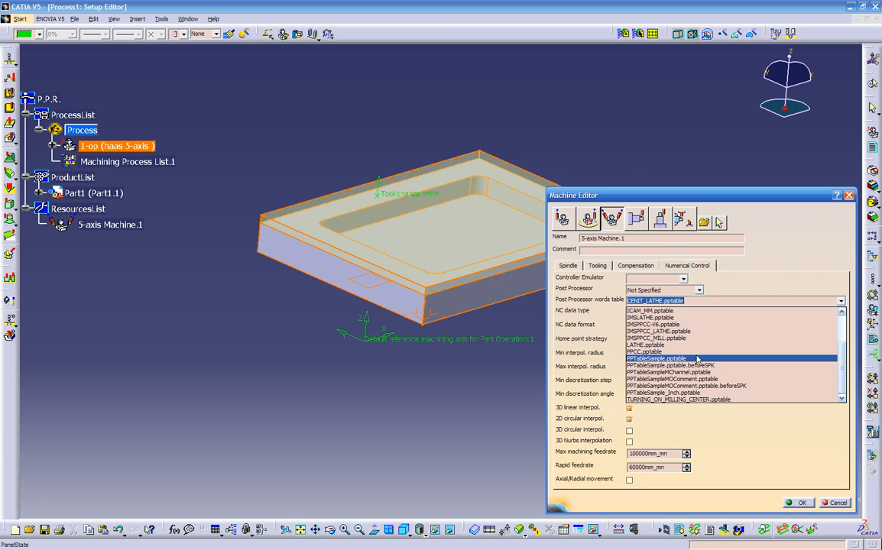
left_click(643, 360)
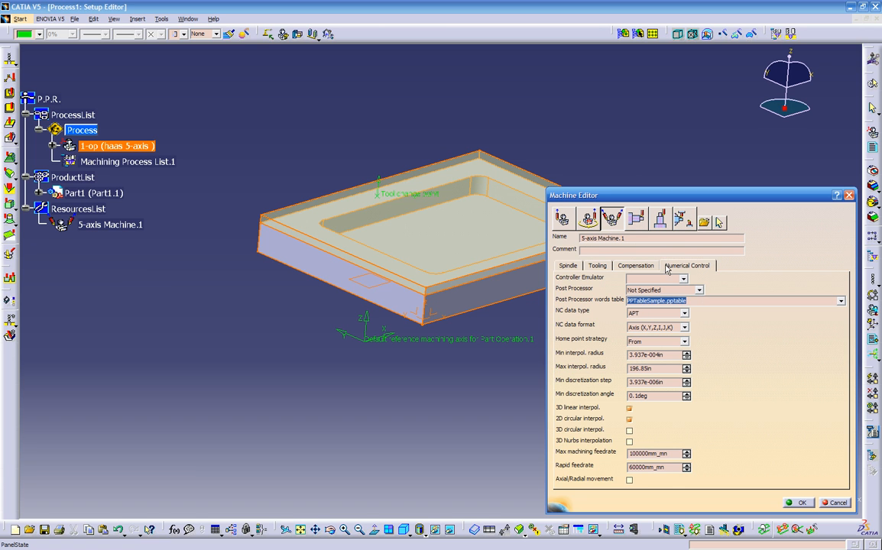
- Check the machine's spindle home point and orientation values, and set its tools catalog to ToolsSample02
left_click(617, 268)
left_click(599, 266)
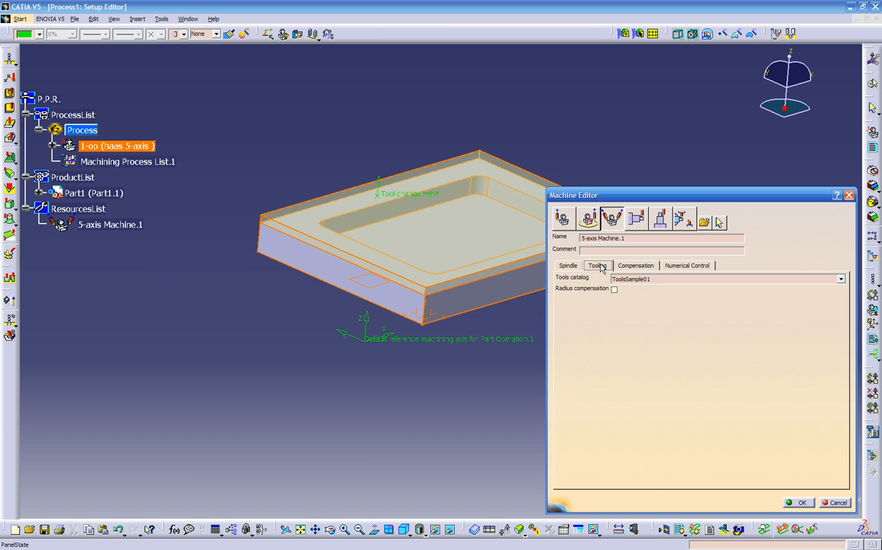
left_click(568, 266)
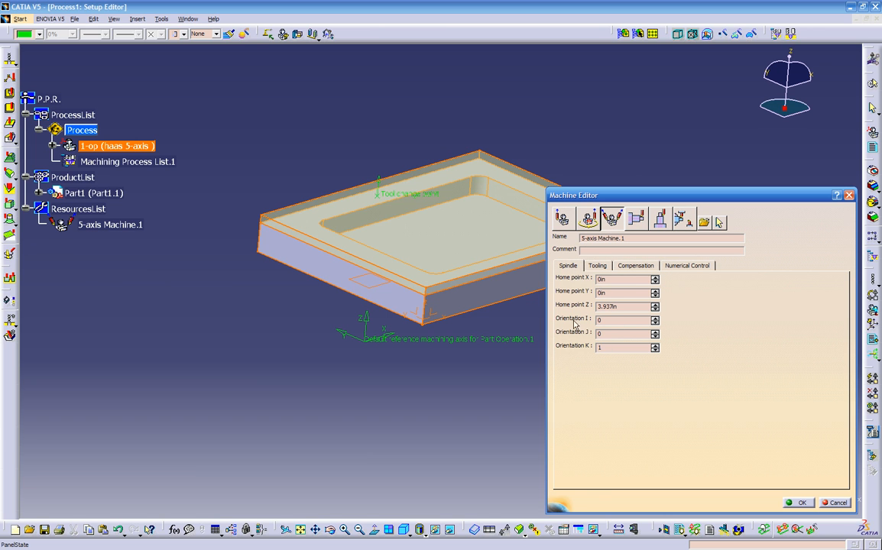
left_click(598, 265)
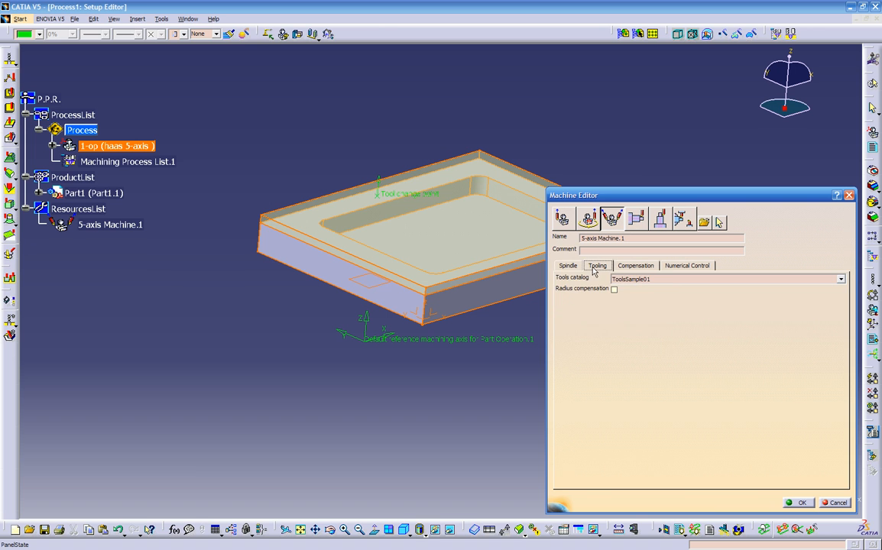
left_click(656, 280)
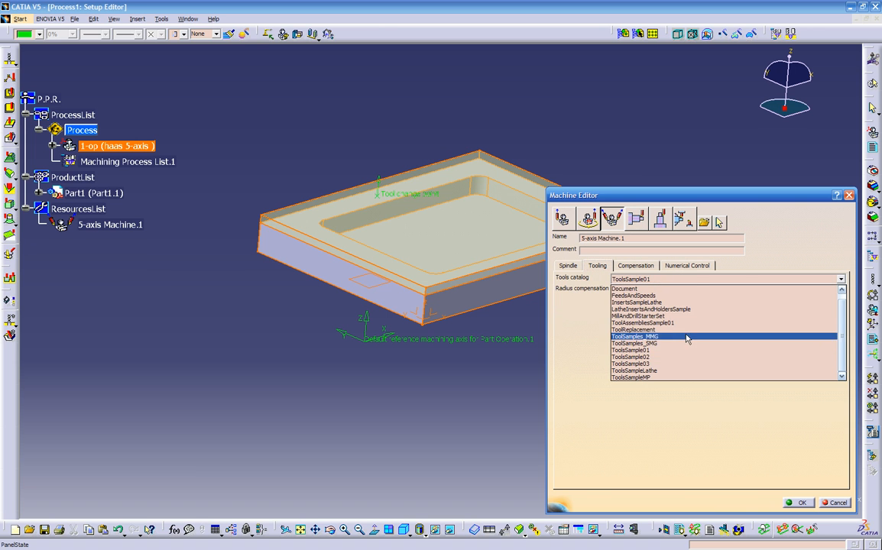
left_click(672, 357)
- Keep APT as the machine's NC data type, recheck the compensation and tooling settings, and accept the machine definition
left_click(636, 266)
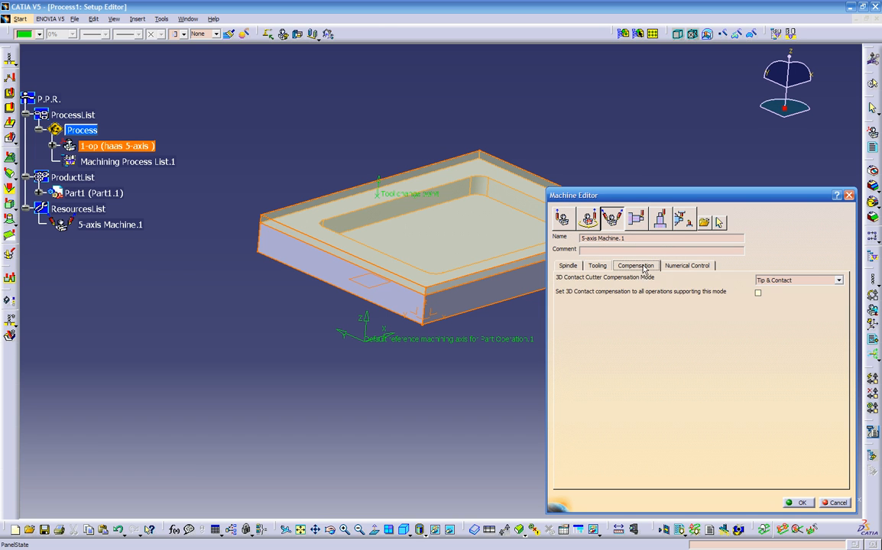
left_click(677, 265)
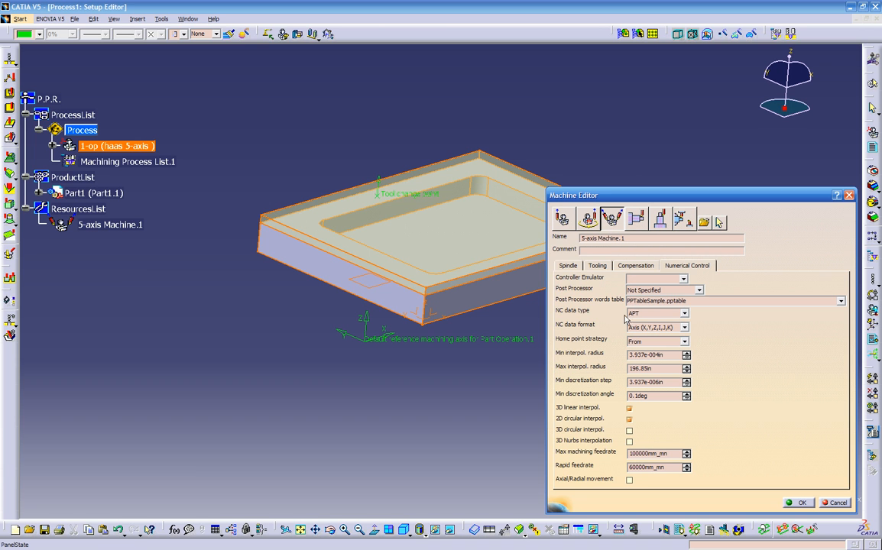
left_click(658, 313)
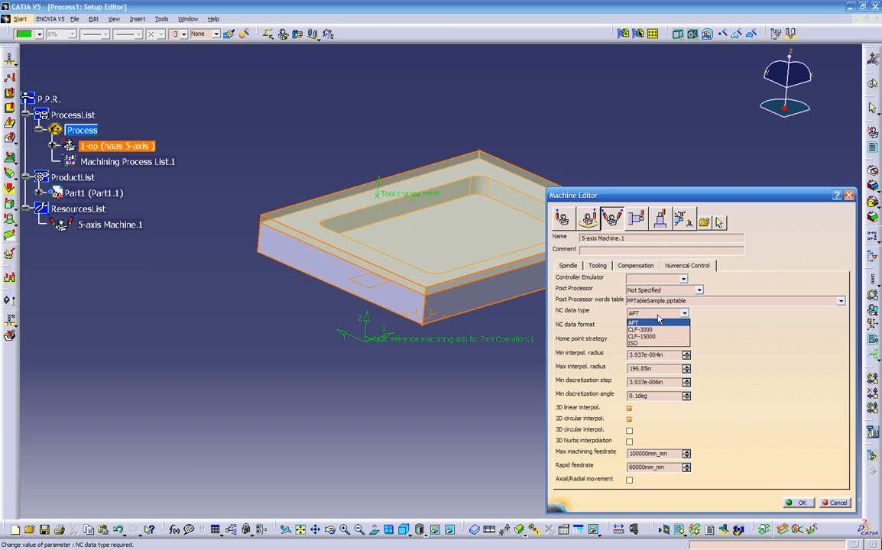
left_click(660, 322)
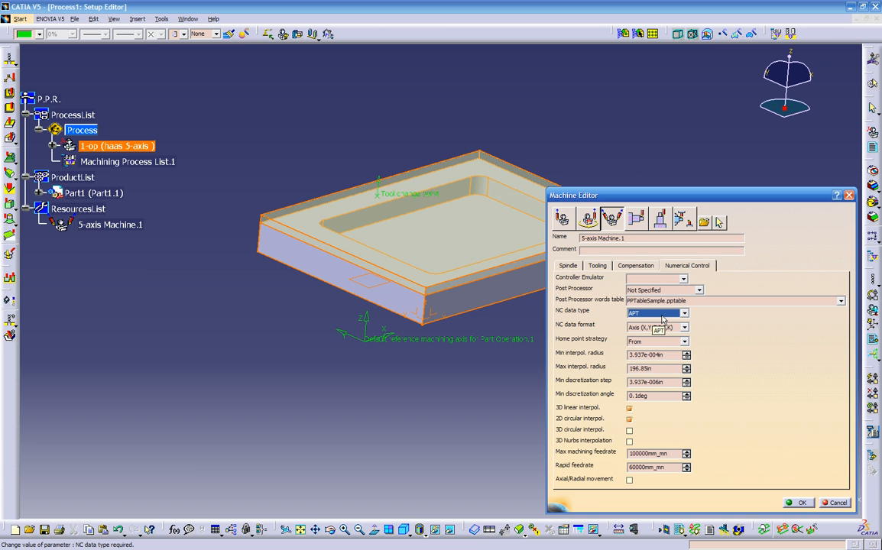
left_click(638, 266)
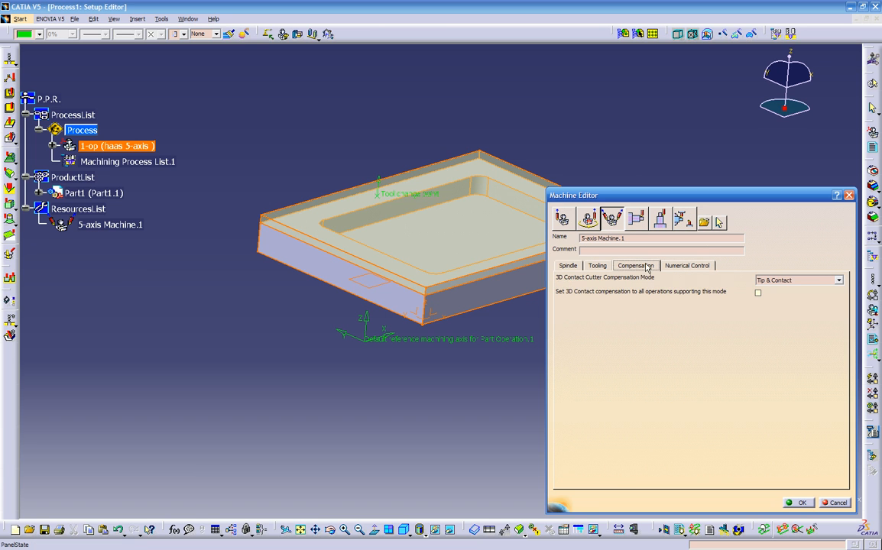
left_click(597, 266)
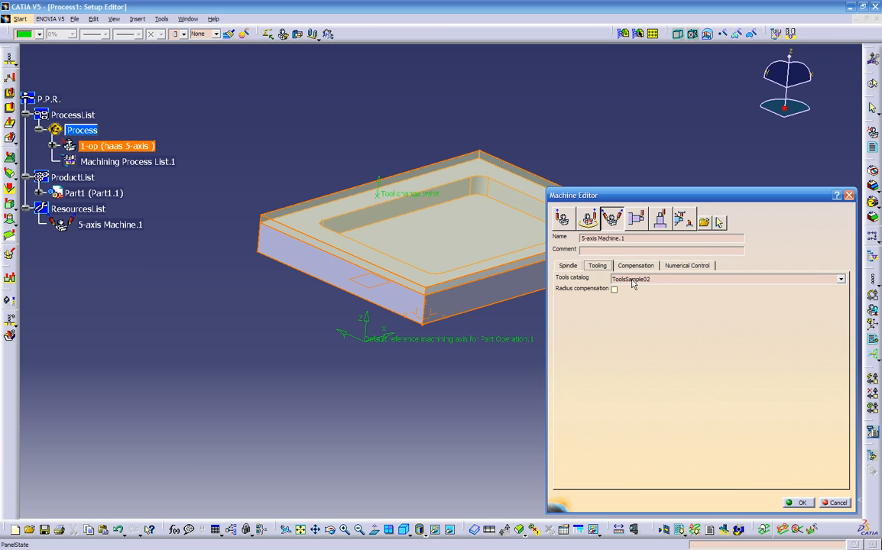
left_click(799, 503)
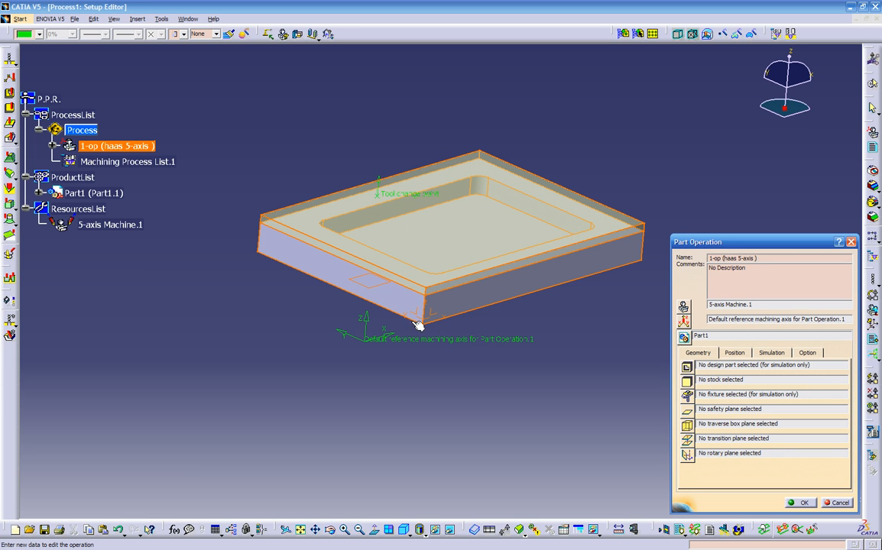
- Place the part operation's reference machining axis on the axis system at the block's lower front corner
left_click(683, 321)
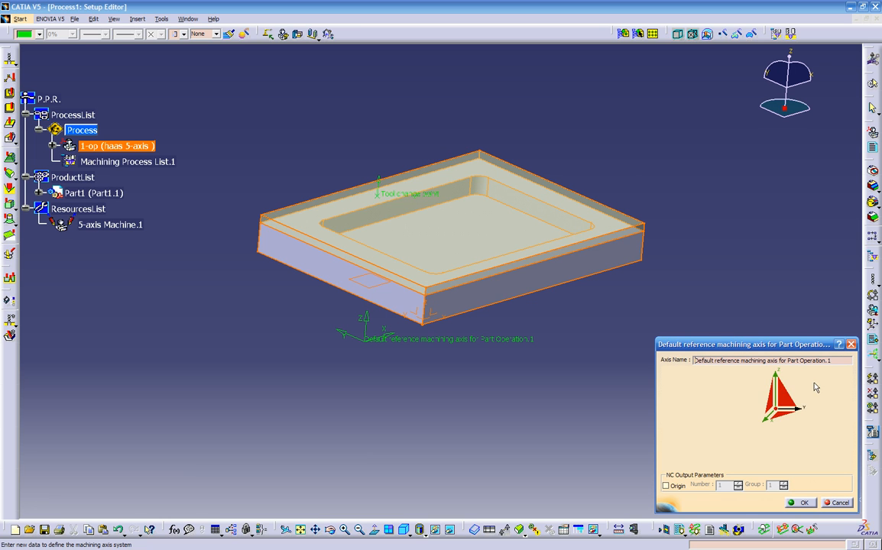
left_click(783, 399)
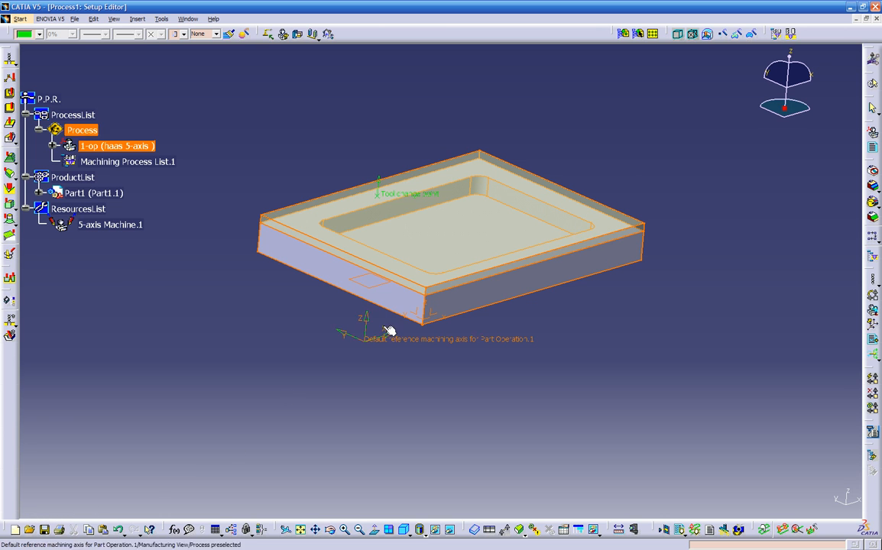
double_click(420, 317)
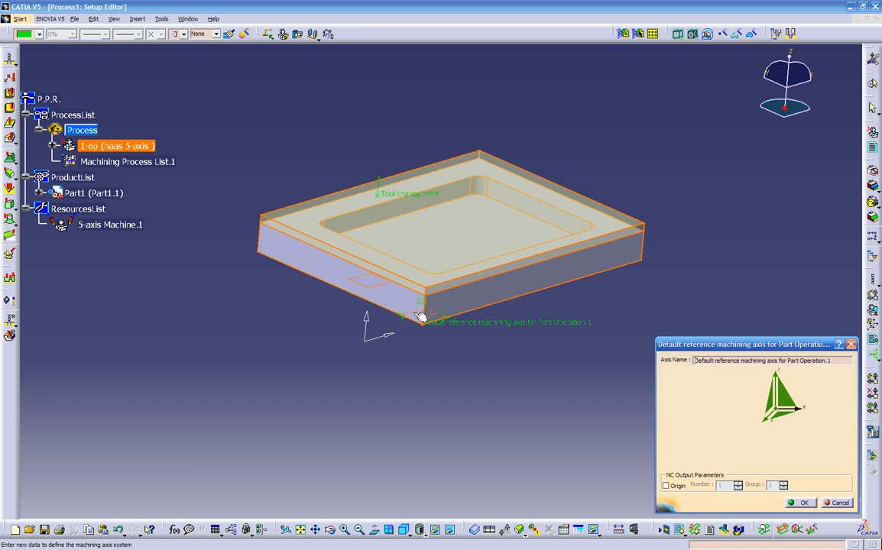
middle_click_drag(443, 355, 493, 317)
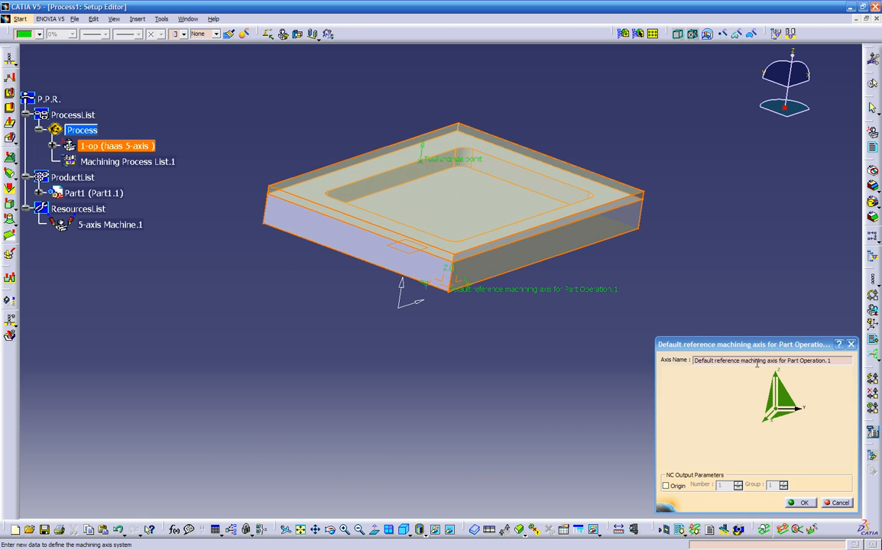
- Name the reference machining axis "1-op top" and accept its definition
left_click_drag(835, 362, 663, 363)
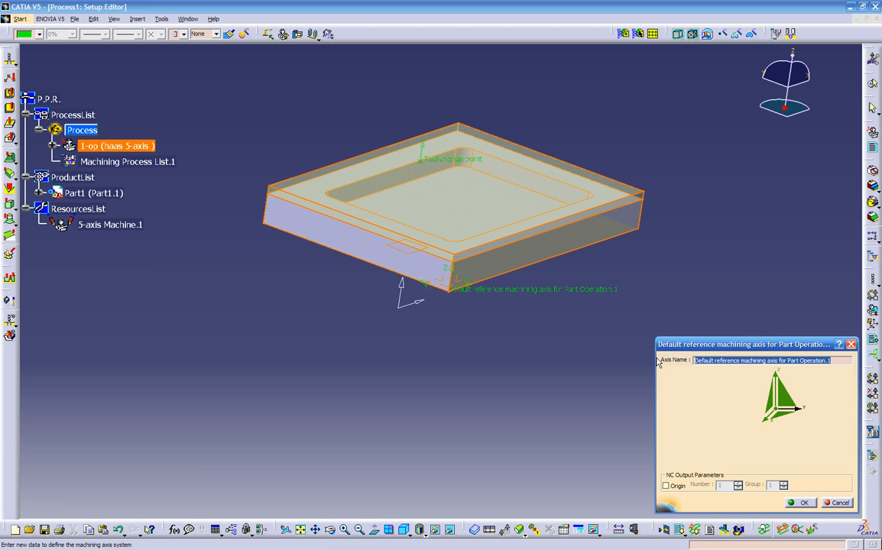
key("BackSpace")
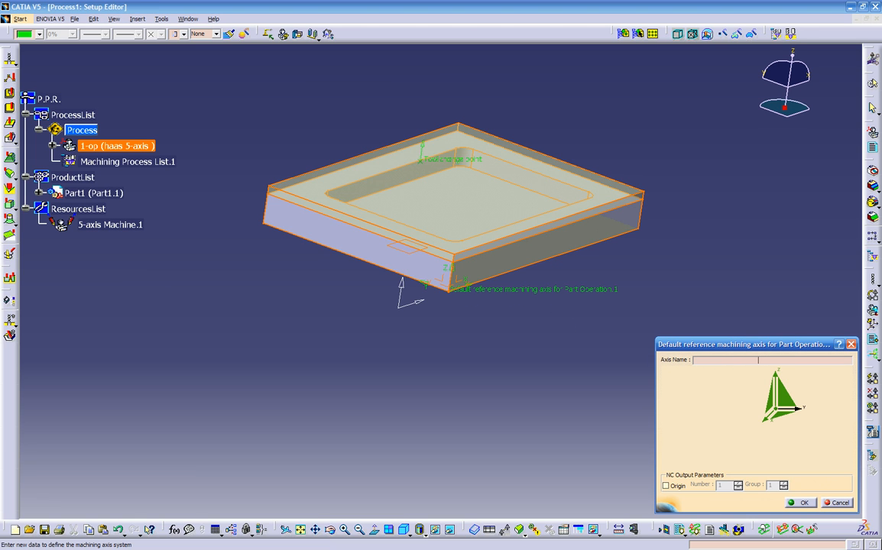
type("1-op top")
key("Return")
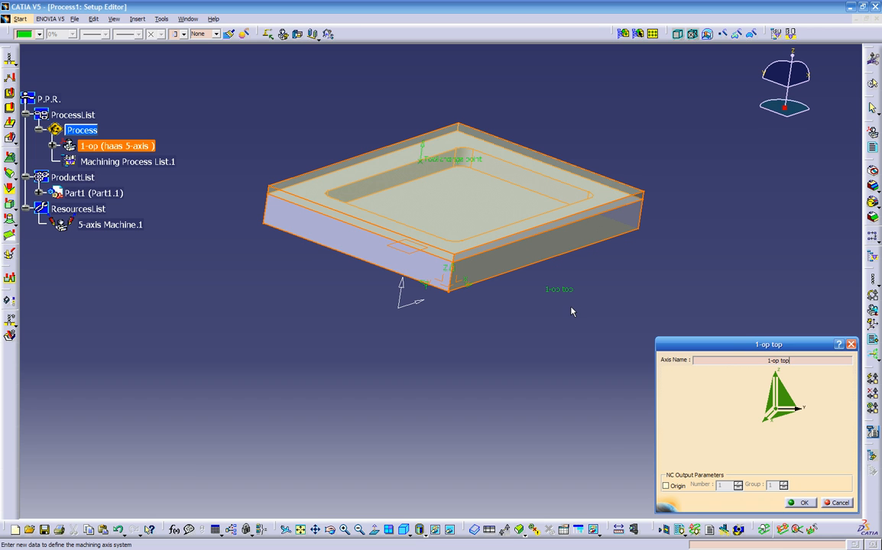
middle_click_drag(492, 309, 431, 267)
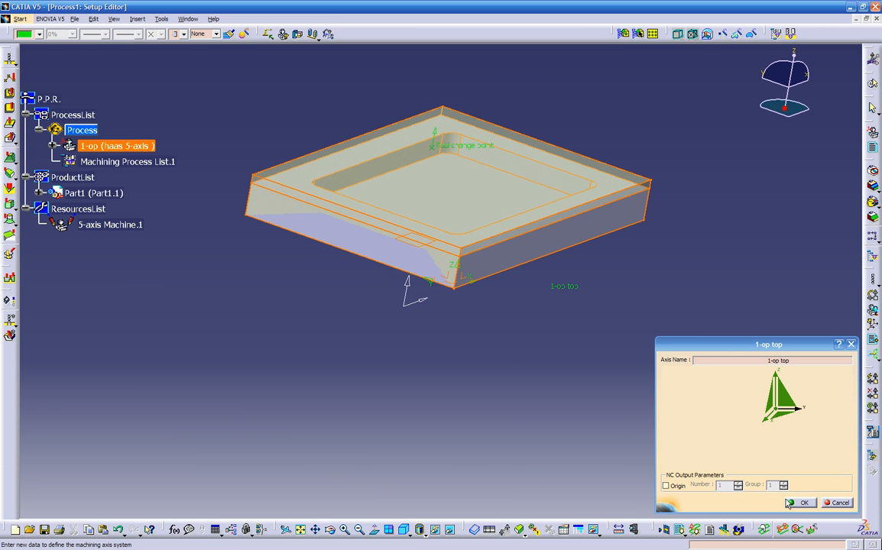
left_click(798, 502)
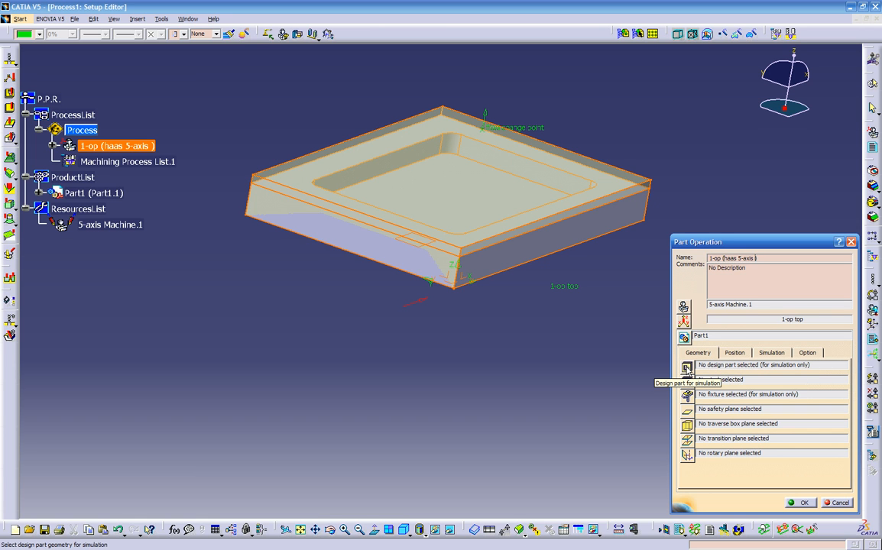
- Assign Part1's PartBody as the part operation's design part for simulation
left_click(686, 369)
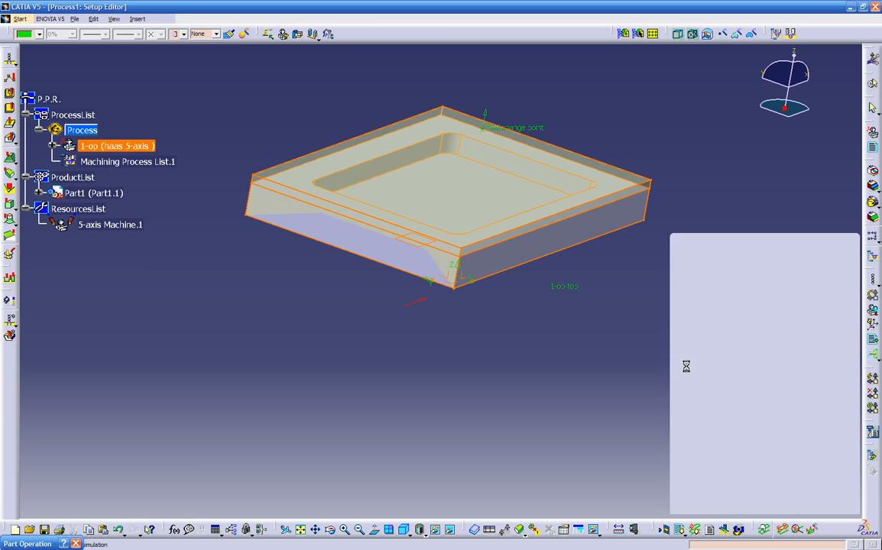
left_click(38, 192)
left_click(52, 208)
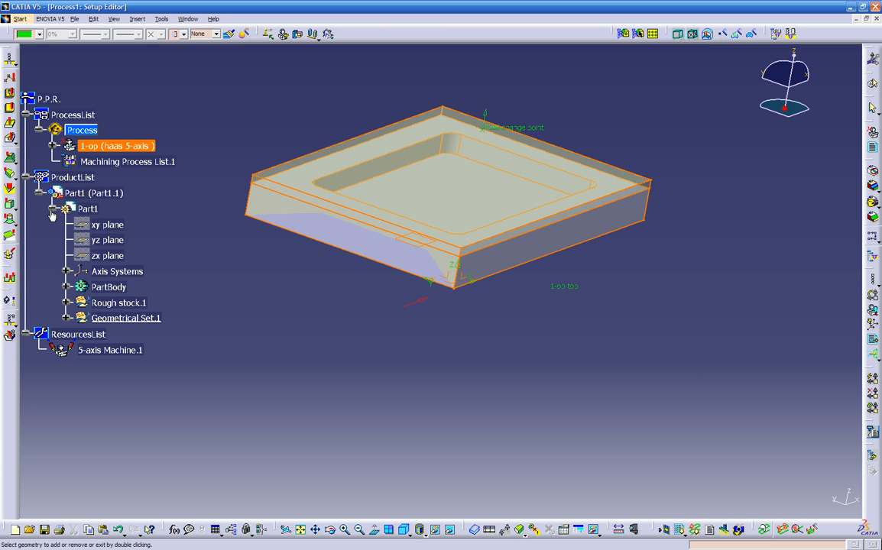
left_click(81, 287)
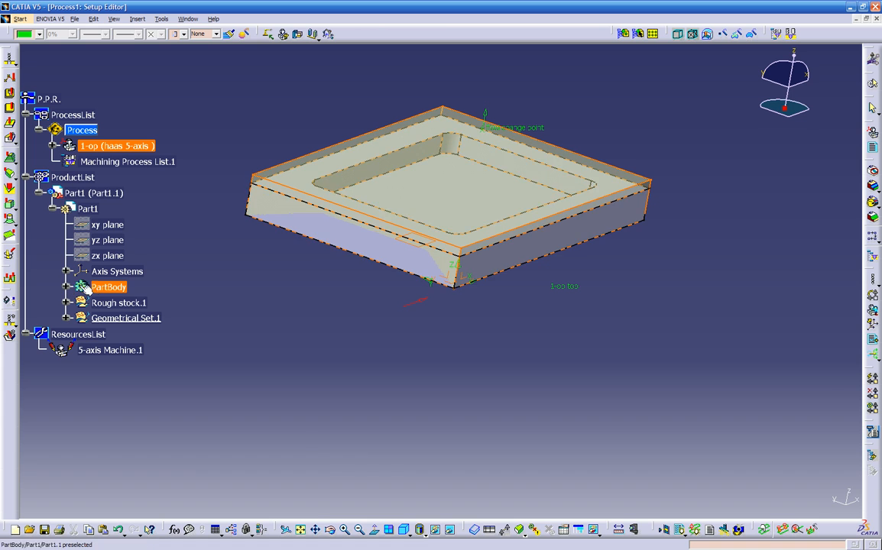
double_click(260, 307)
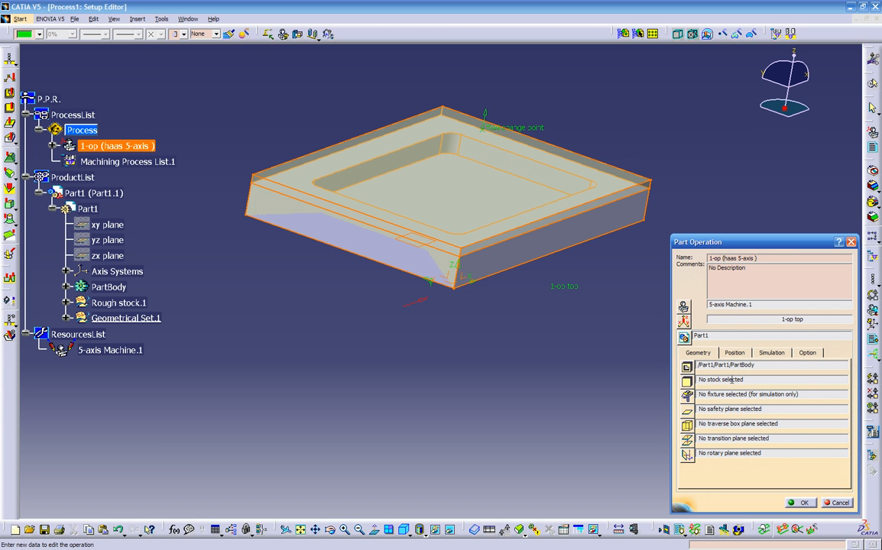
- Assign Rough stock.1 as the part operation's stock
left_click(686, 381)
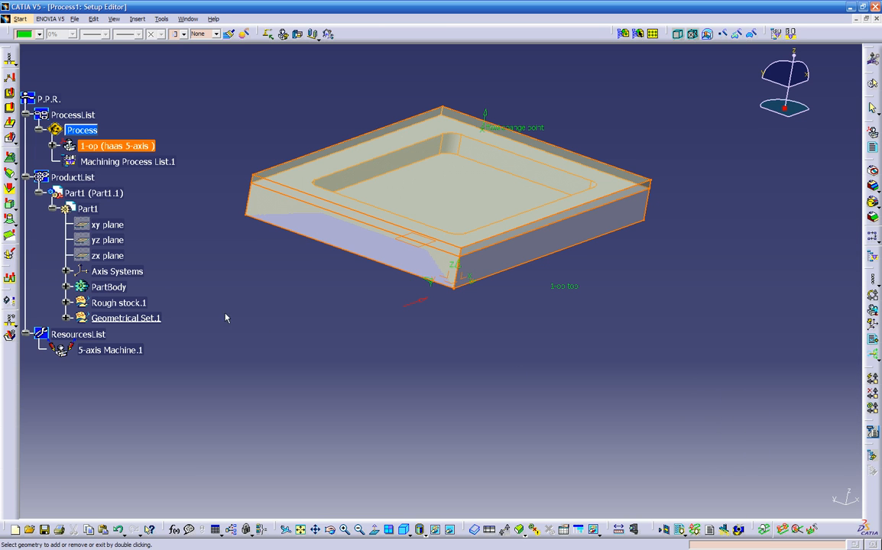
left_click(138, 304)
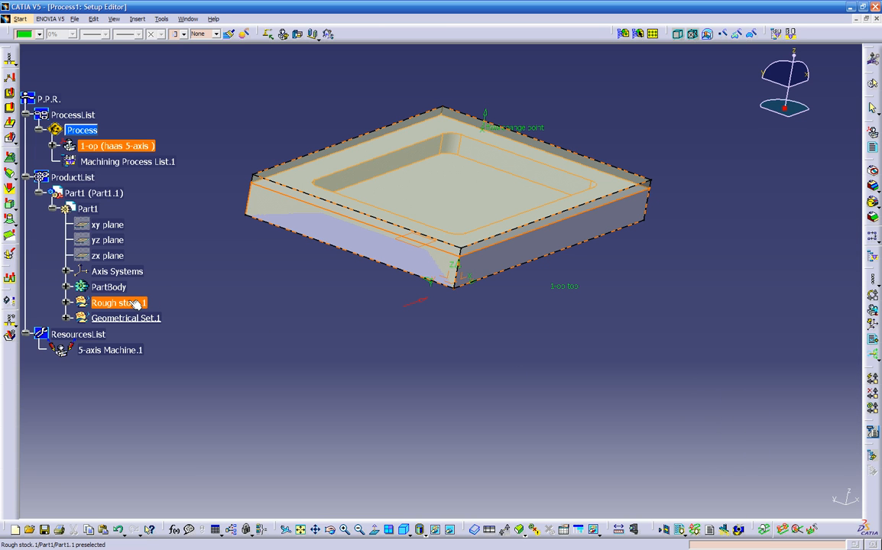
double_click(302, 335)
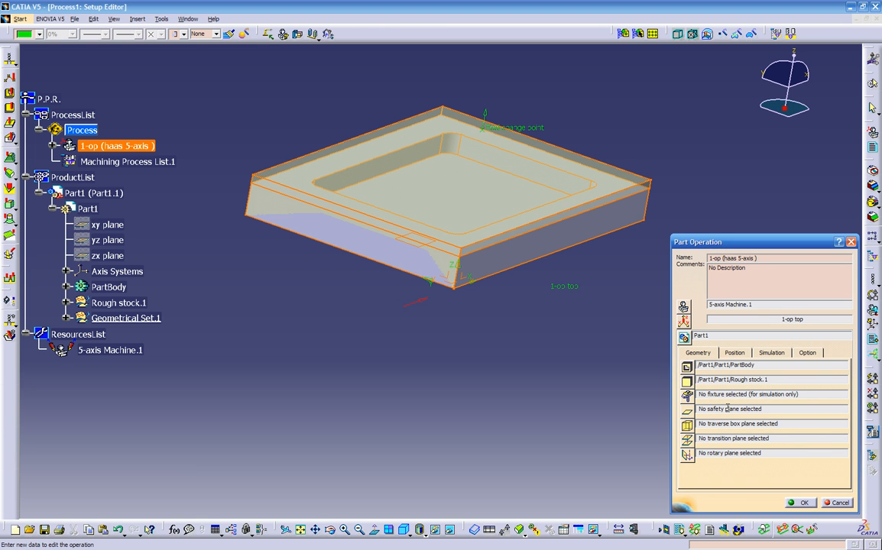
- Assign the small reference plane from Geometrical Set.1, beside the block's front corner, as the part operation's safety plane
left_click(687, 410)
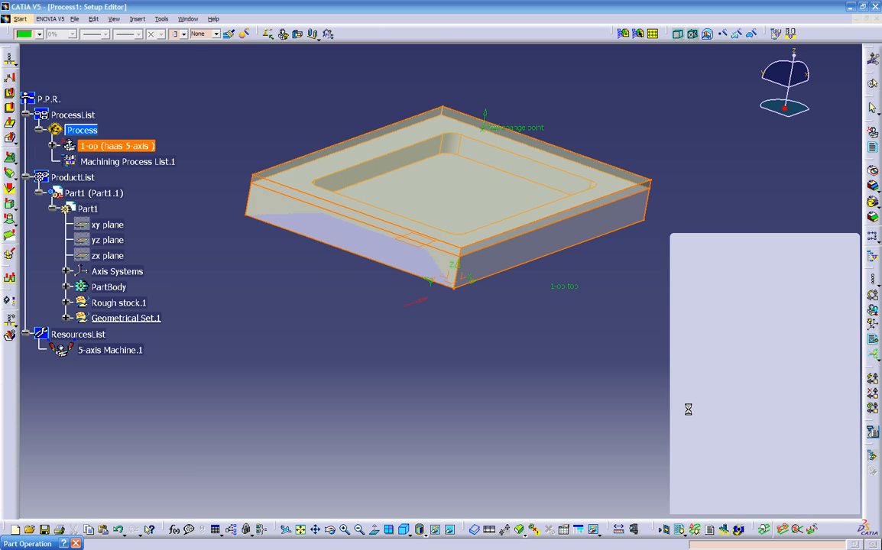
middle_click_drag(606, 407, 482, 272)
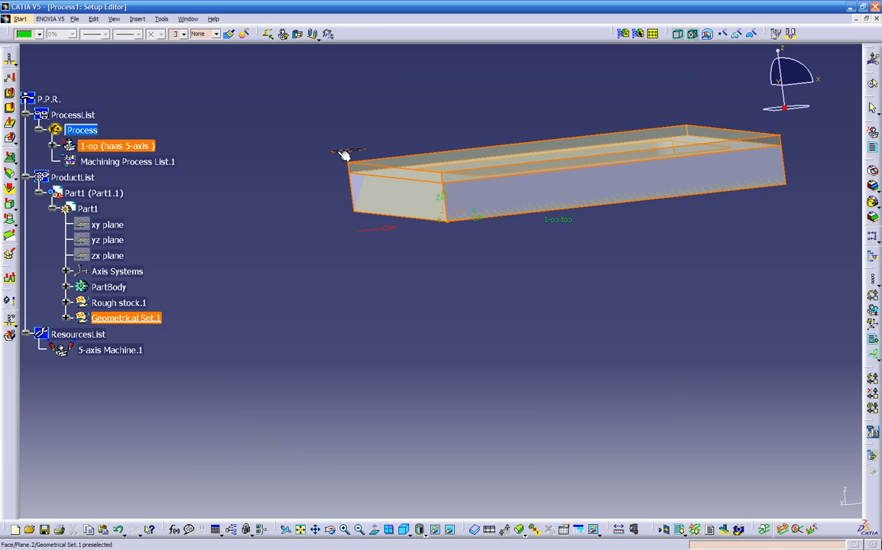
left_click(344, 154)
middle_click_drag(332, 201, 448, 331)
- Review the part operation's position and simulation settings, and the features contained in the assigned PartBody
left_click(736, 352)
left_click(768, 352)
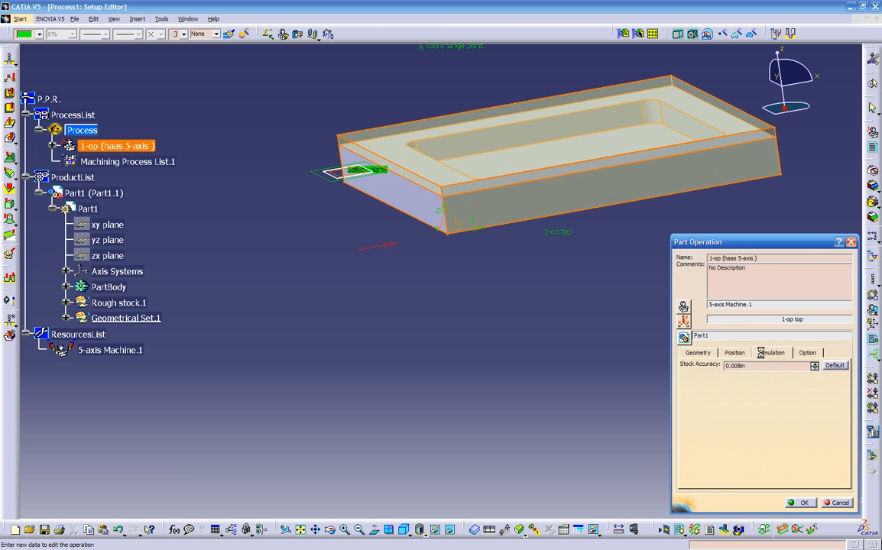
left_click(734, 352)
left_click(698, 353)
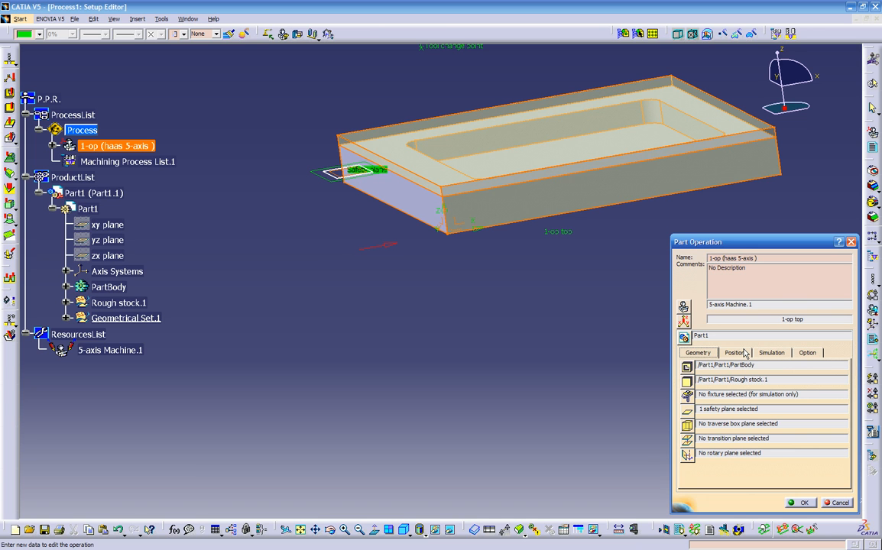
left_click(746, 352)
left_click(703, 352)
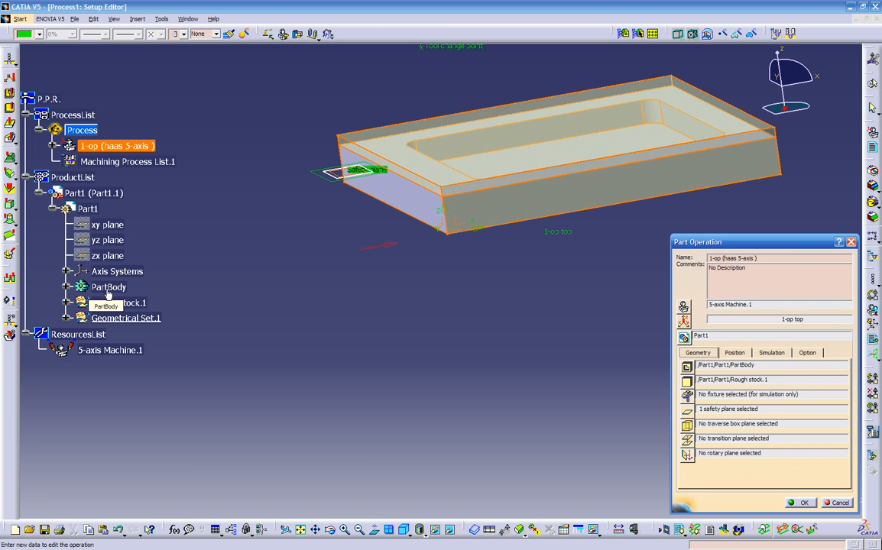
left_click(67, 287)
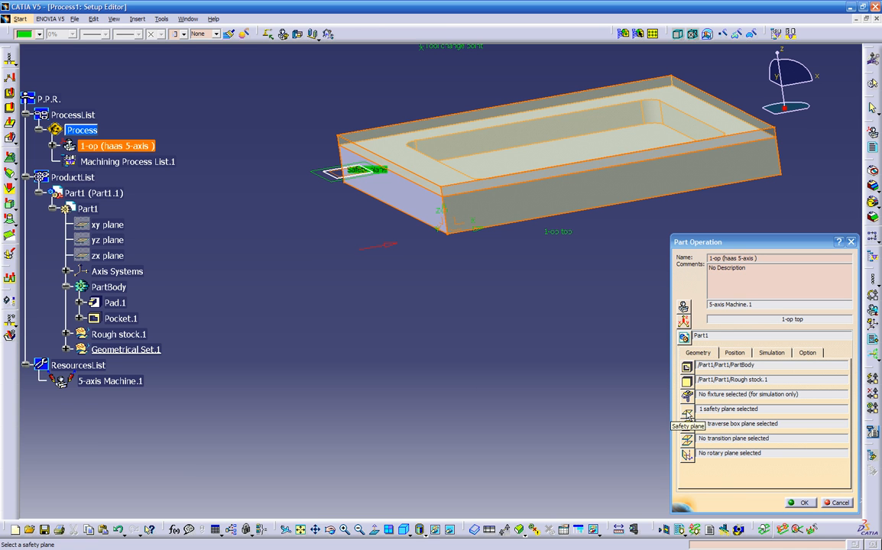
middle_click_drag(437, 309, 495, 351)
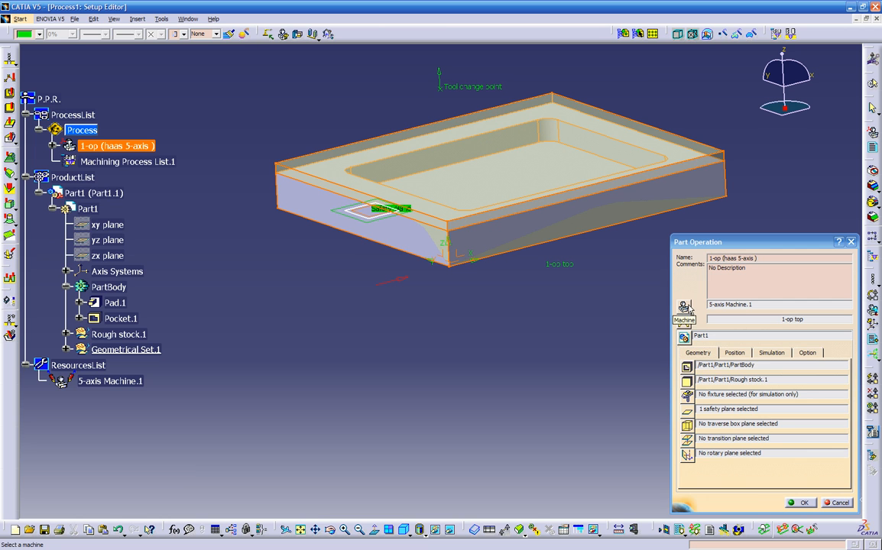
- Choose ToolsSample01 as the tools catalog for 5-axis Machine.1 and check its compensation settings
left_click(686, 308)
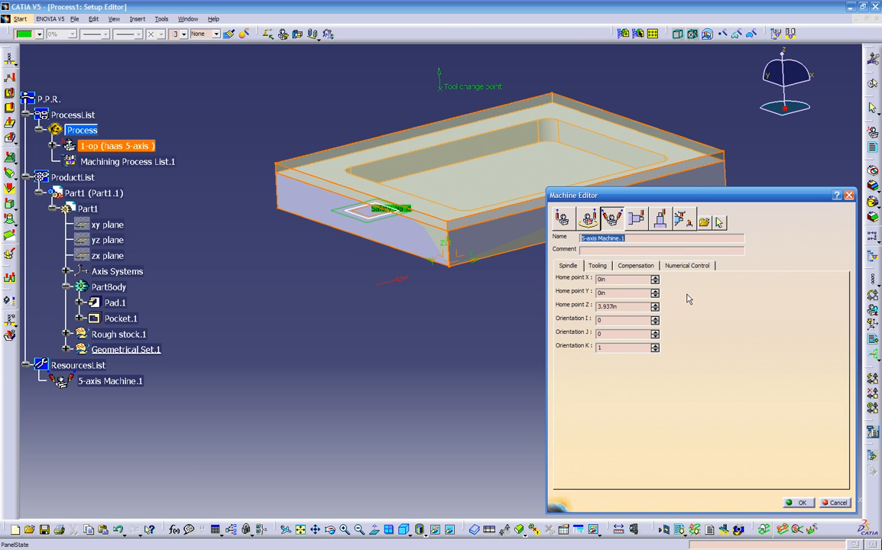
left_click(600, 266)
left_click(669, 282)
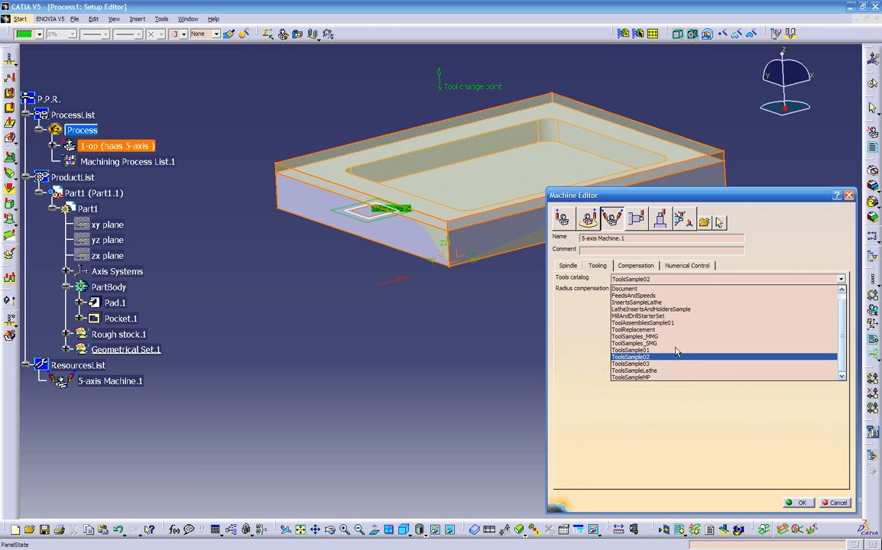
left_click(635, 350)
left_click(637, 268)
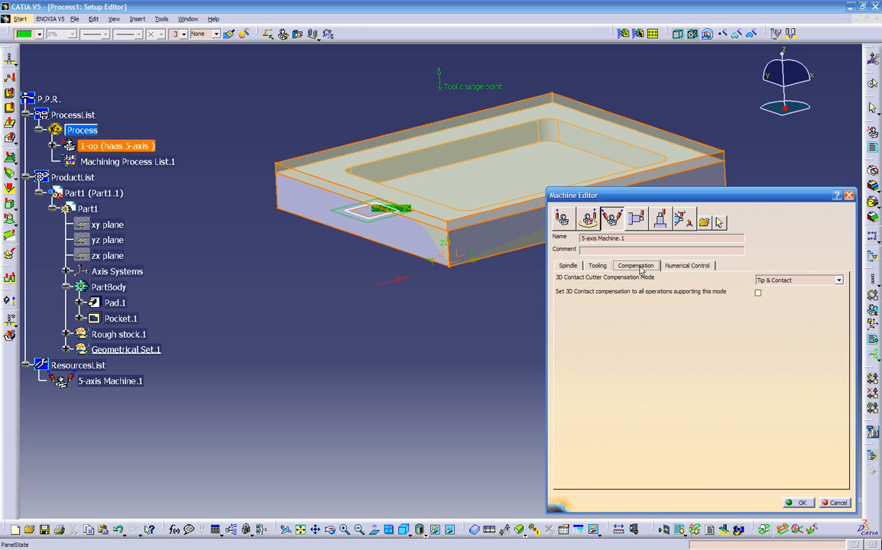
- Select PPTableSample.pptable as the machine's post processor words table and accept the machine definition
left_click(694, 267)
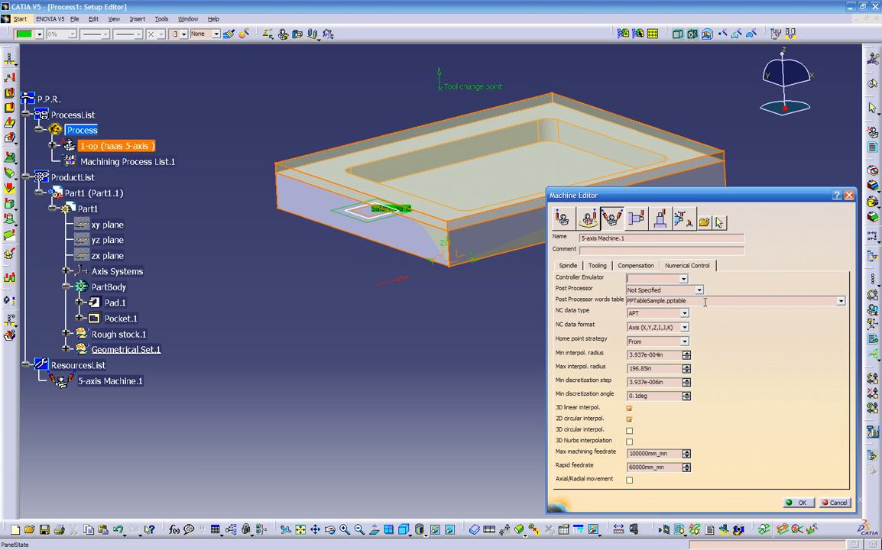
left_click(711, 301)
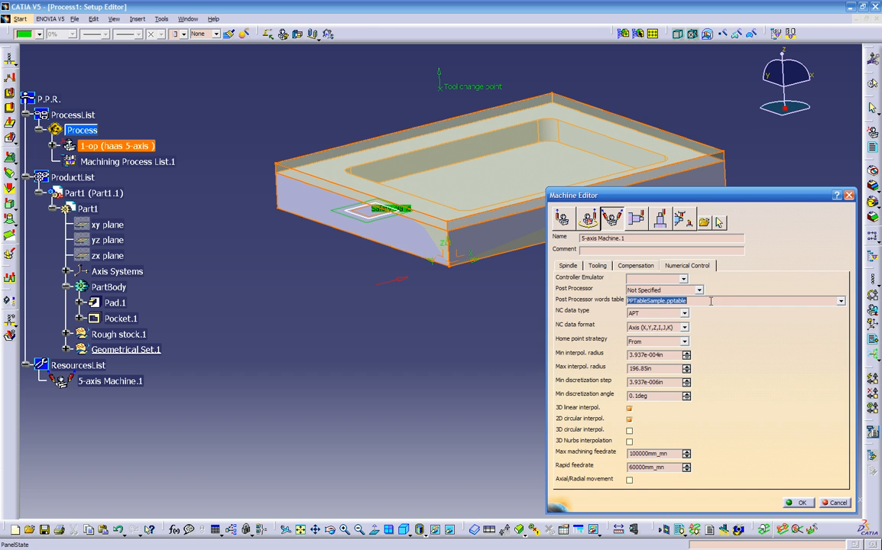
left_click(841, 302)
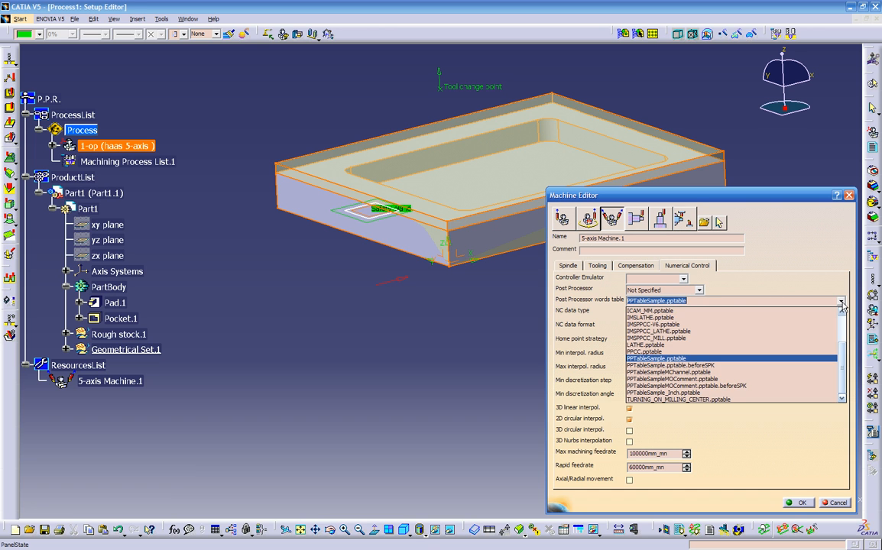
left_click(681, 358)
left_click(801, 504)
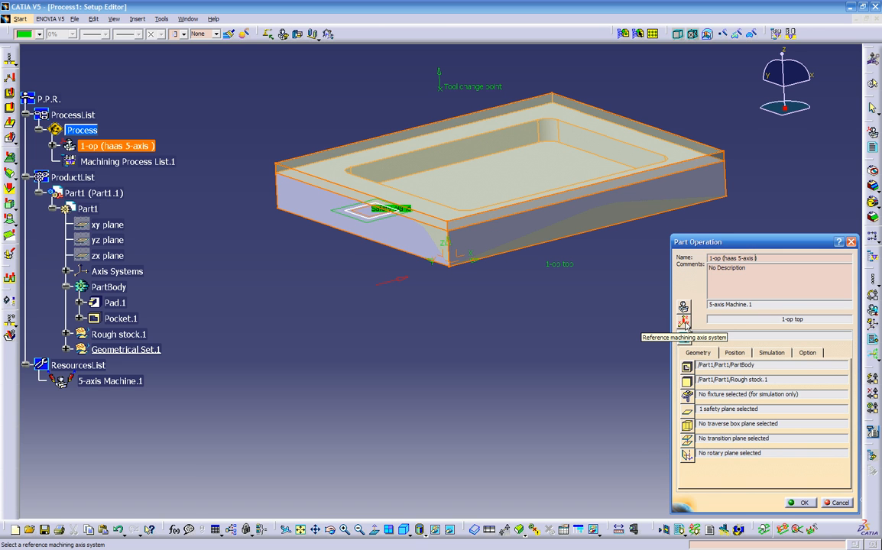
- Check the "1-op top" reference machining axis and the contents of Rough stock.1, and accept the part operation
left_click(685, 325)
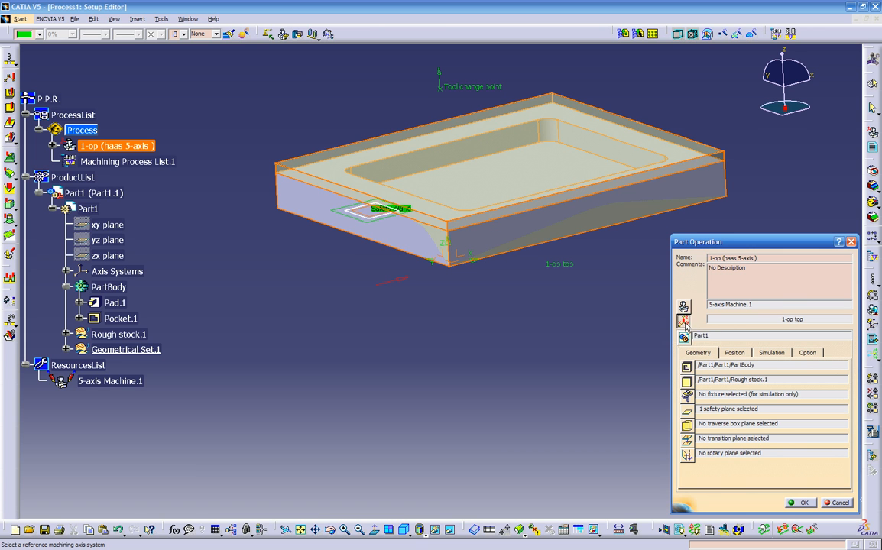
middle_click_drag(557, 337, 580, 345)
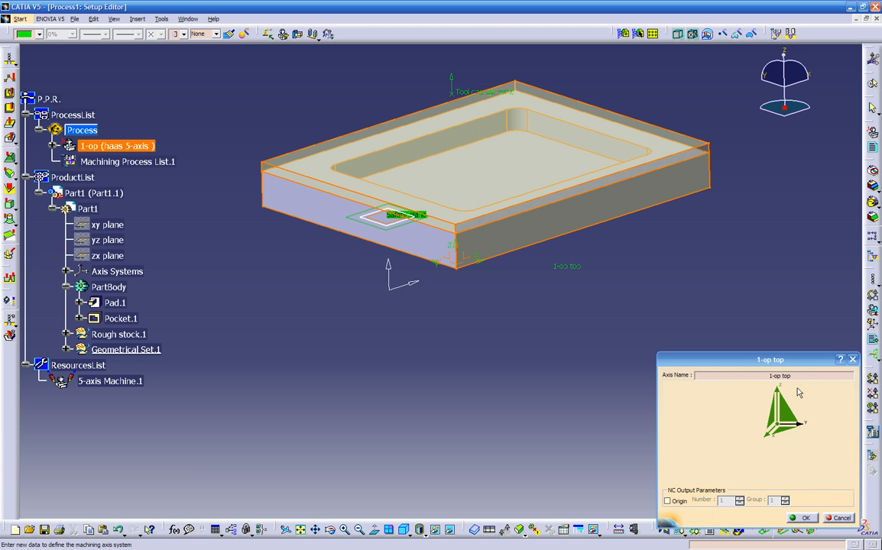
left_click(804, 520)
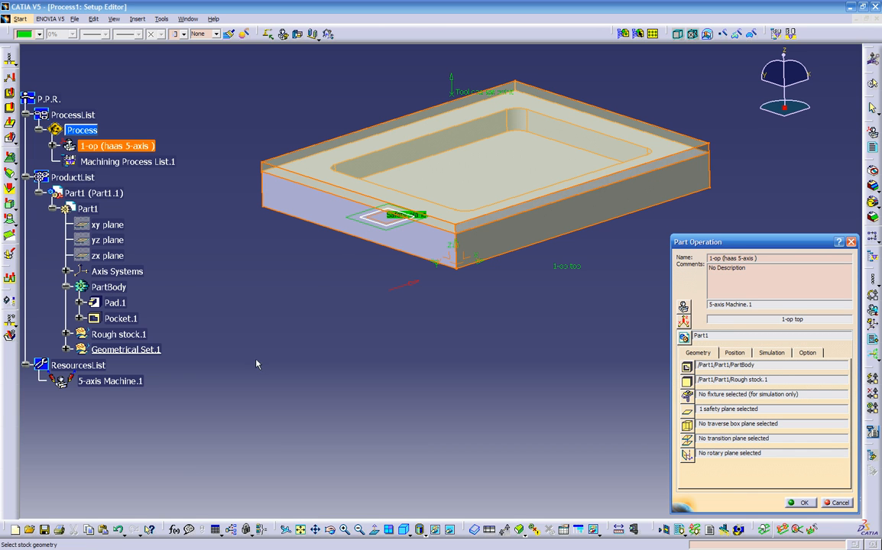
left_click(67, 334)
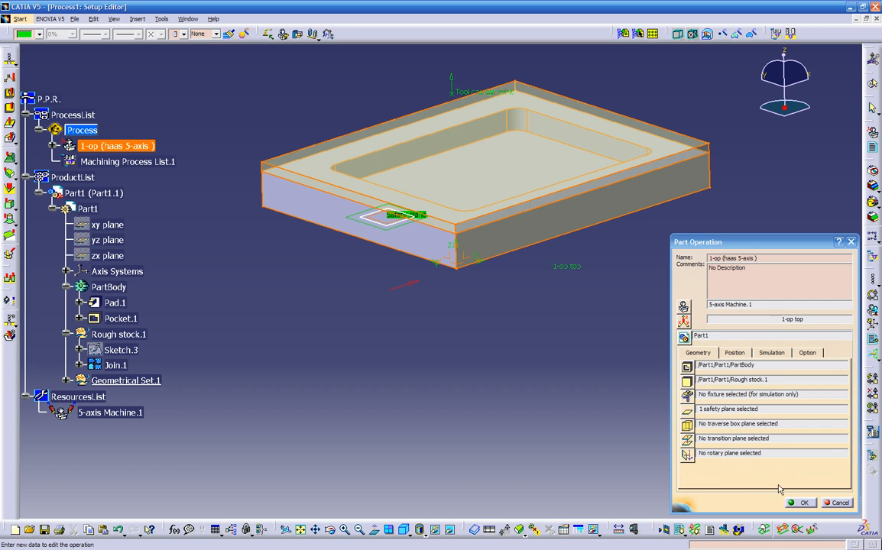
left_click(801, 502)
- Hide Rough stock.1 so only the pocketed part body is displayed
middle_click_drag(510, 341, 459, 344)
left_click(409, 263)
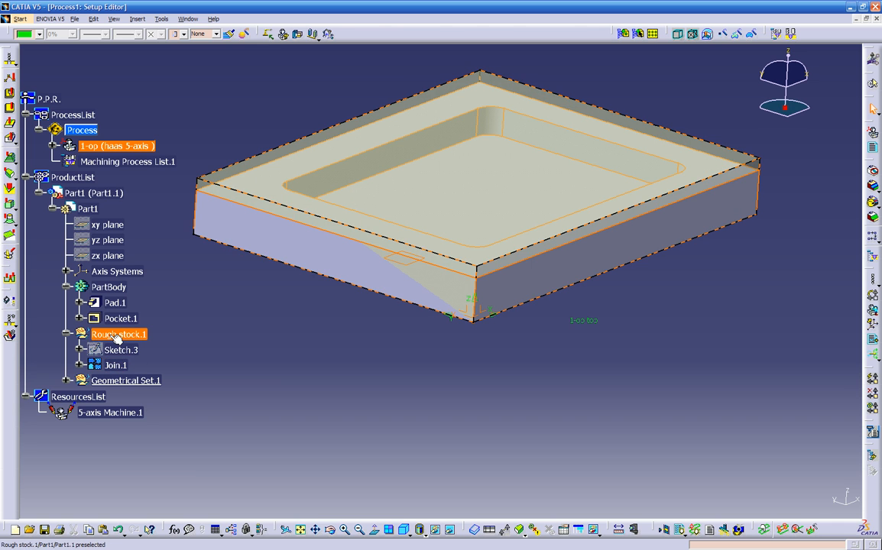
middle_click_drag(452, 309, 461, 256)
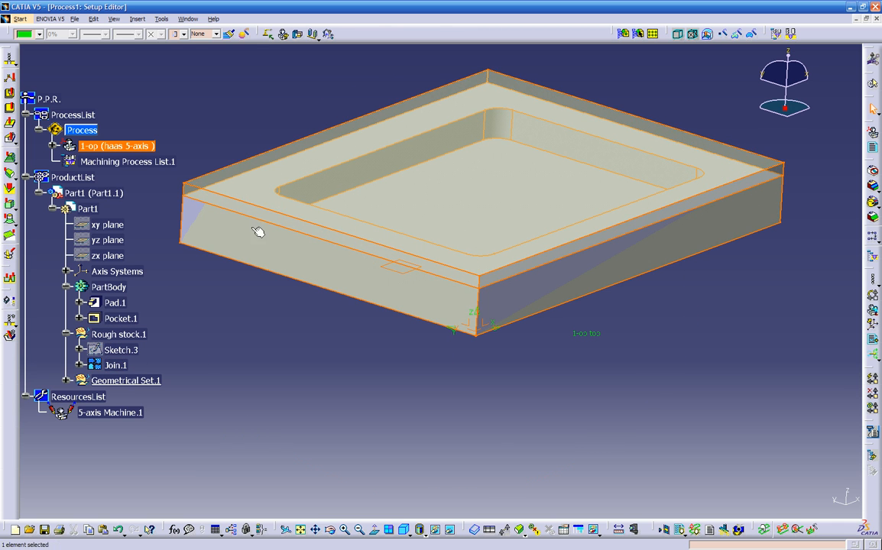
left_click(66, 334)
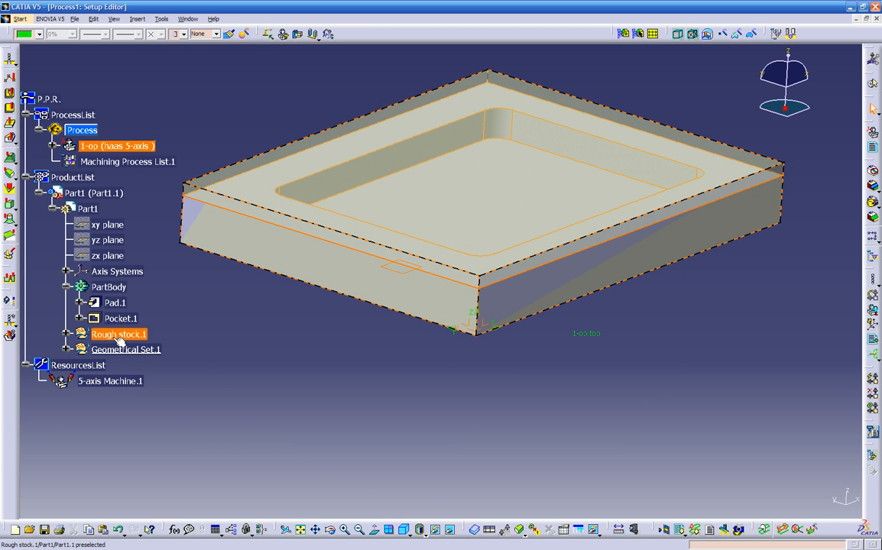
right_click(120, 336)
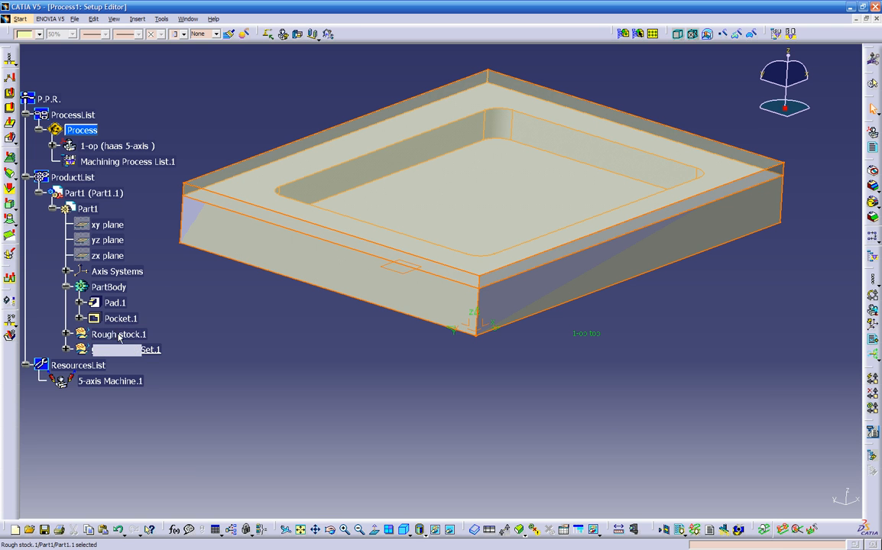
left_click(145, 366)
middle_click_drag(328, 345, 540, 396)
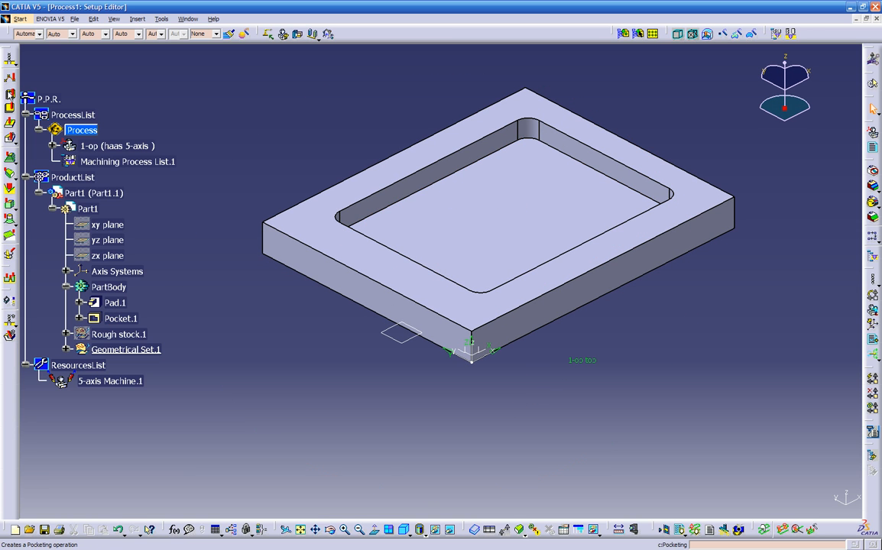
- Insert a Pocketing operation in Manufacturing Program.1 and select the pocket floor as its bottom geometry
left_click(10, 95)
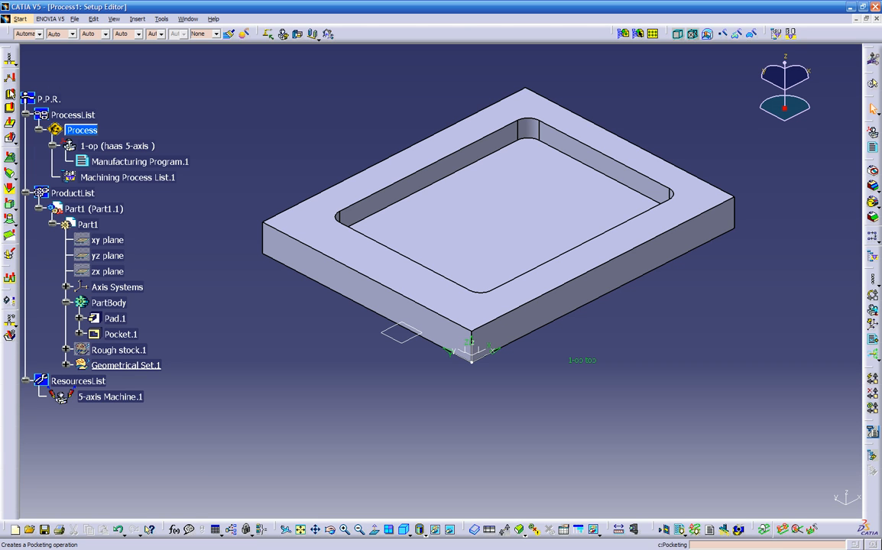
left_click(10, 94)
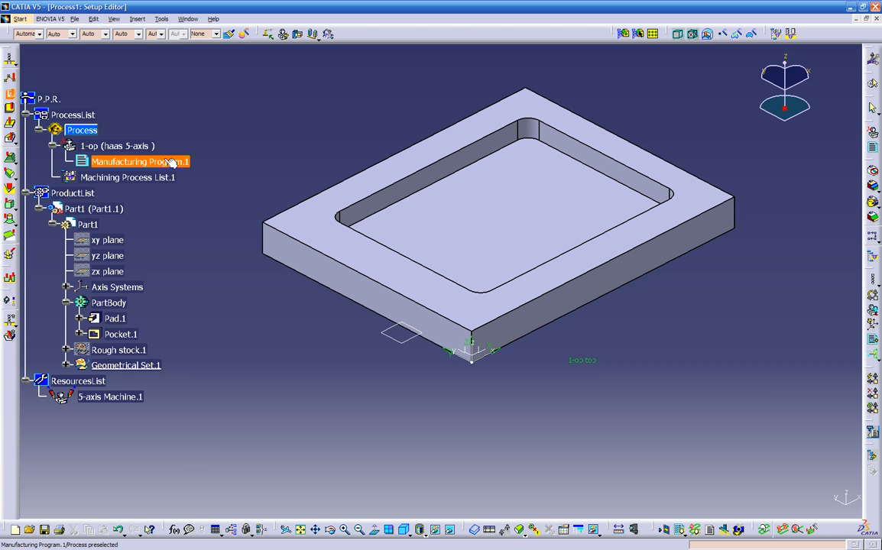
left_click(123, 163)
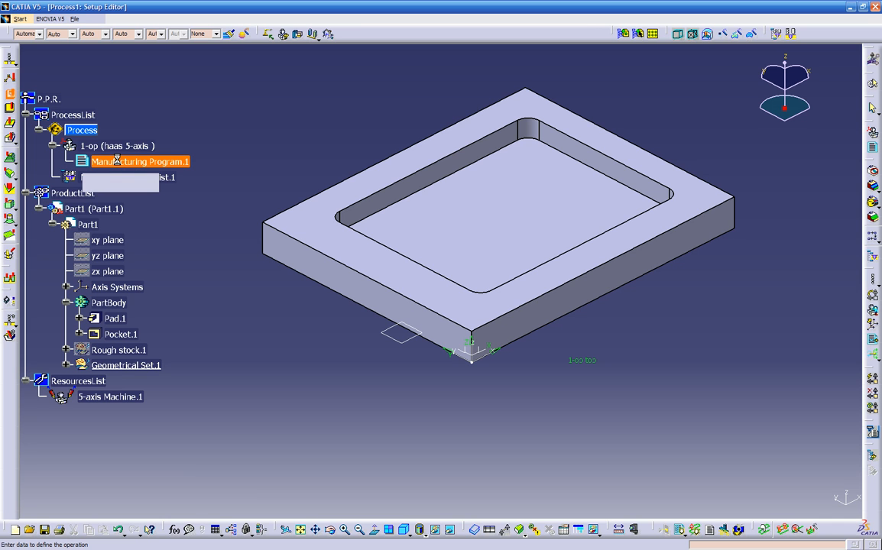
left_click(67, 161)
left_click(80, 177)
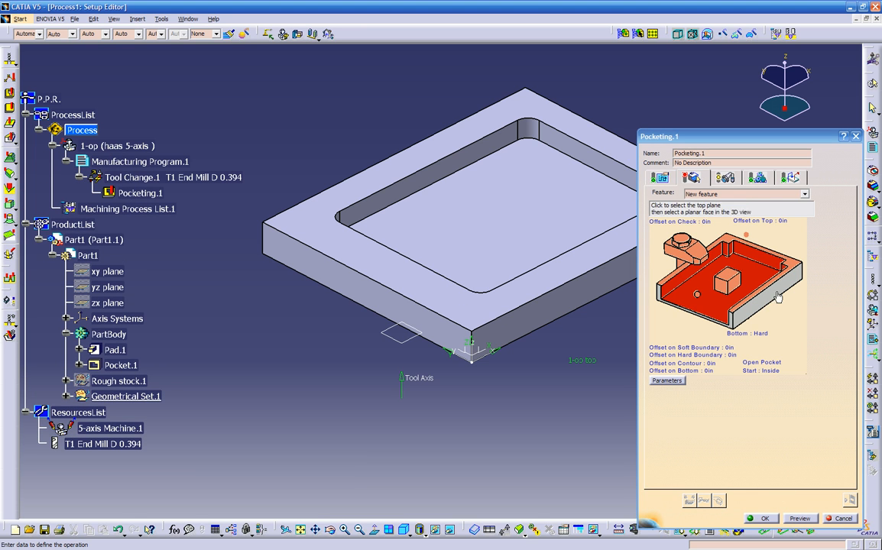
left_click(656, 259)
left_click(502, 187)
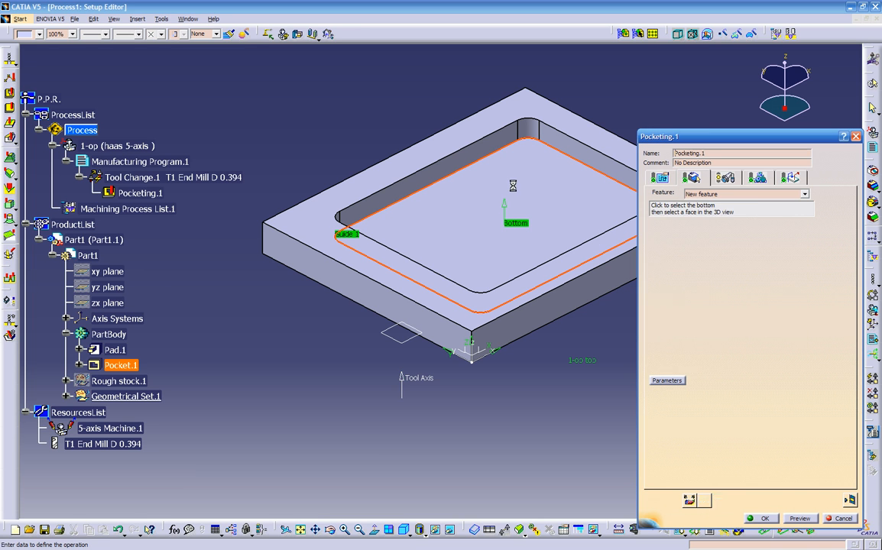
- Compute and replay the pocketing tool path, and accept the Pocketing operation
left_click(849, 501)
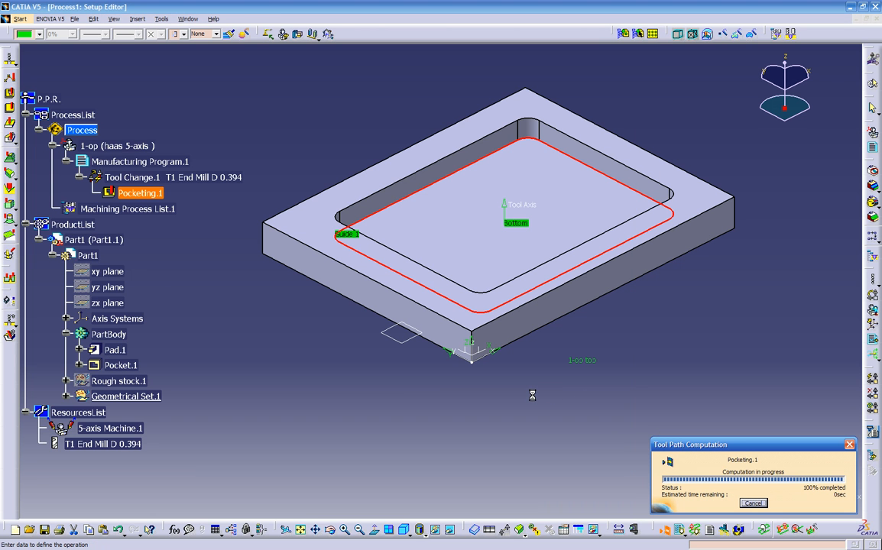
middle_click_drag(543, 406, 535, 366)
left_click(730, 396)
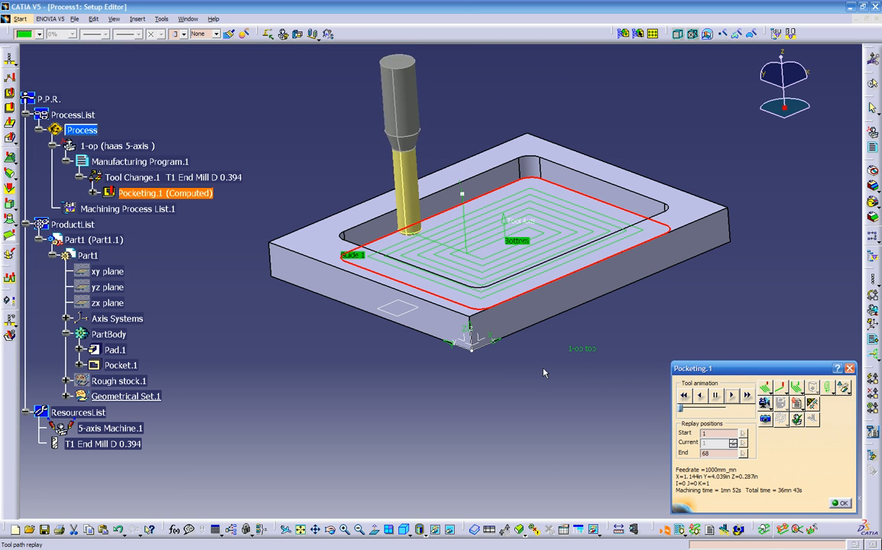
middle_click_drag(544, 368, 537, 386)
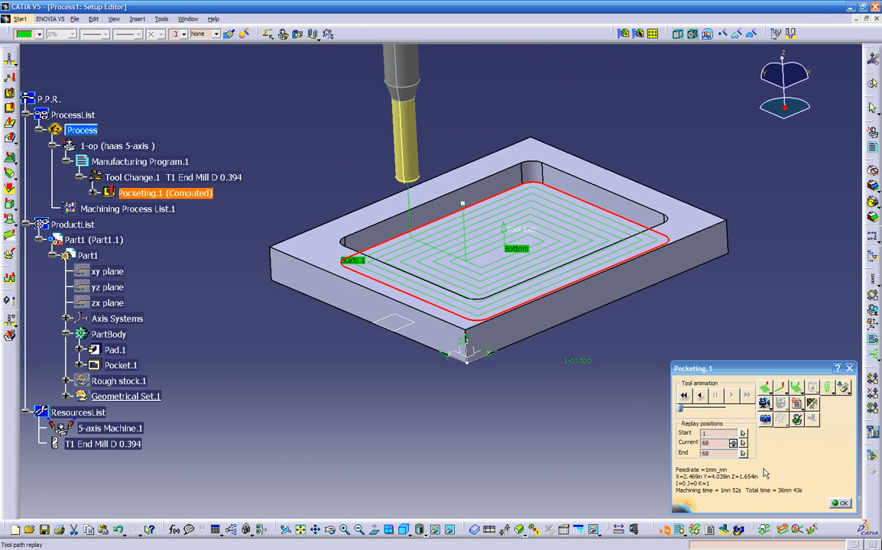
left_click(838, 505)
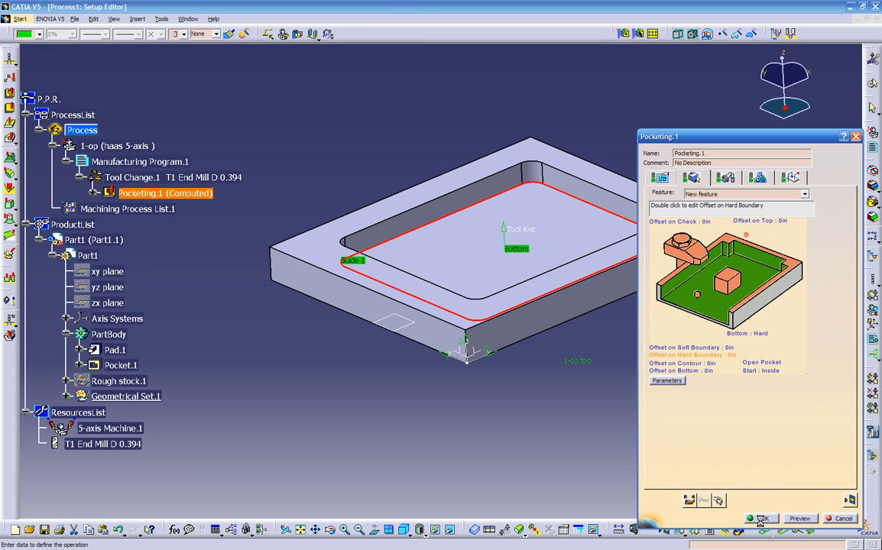
left_click(763, 519)
middle_click_drag(561, 388, 595, 350)
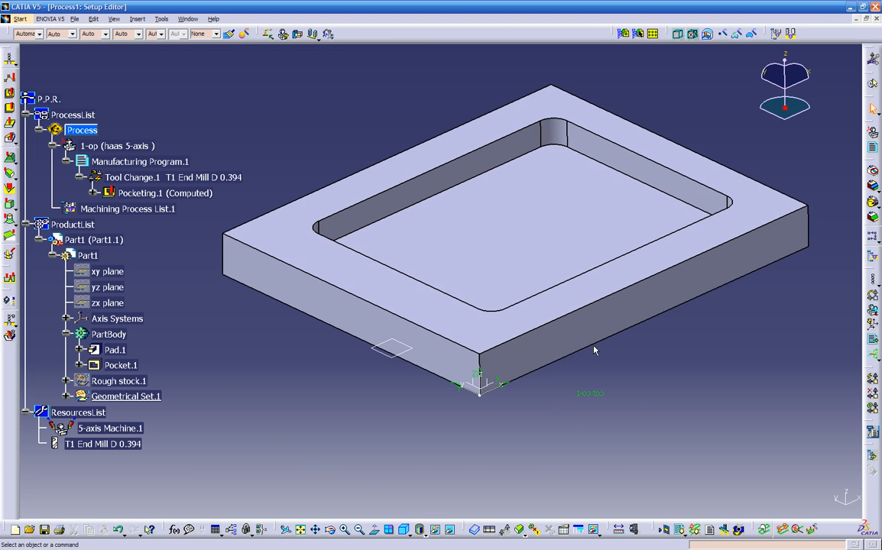
- Examine the tool path stored under Pocketing.1 in the process tree
left_click(92, 193)
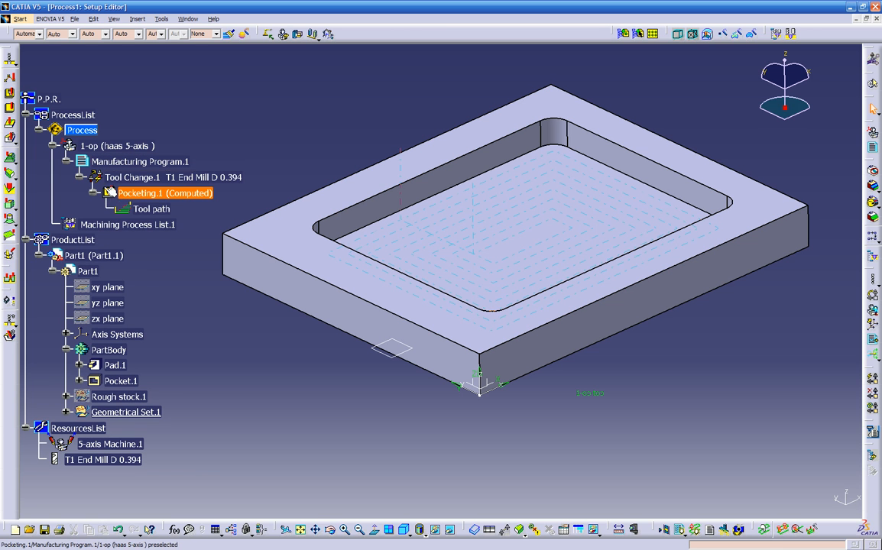
middle_click_drag(279, 334, 279, 353)
left_click(92, 193)
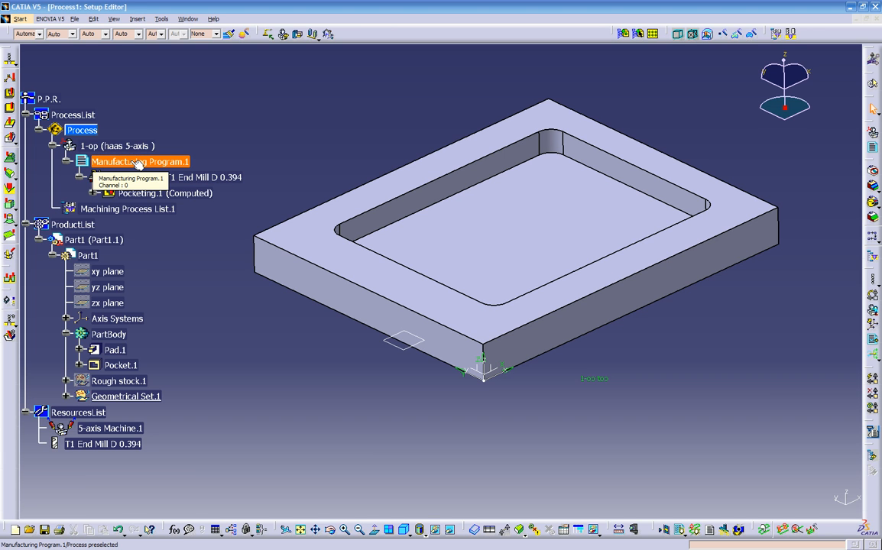
- Add four more manufacturing programs one after another below Manufacturing Program.1 in the 1-op part operation
left_click(135, 162)
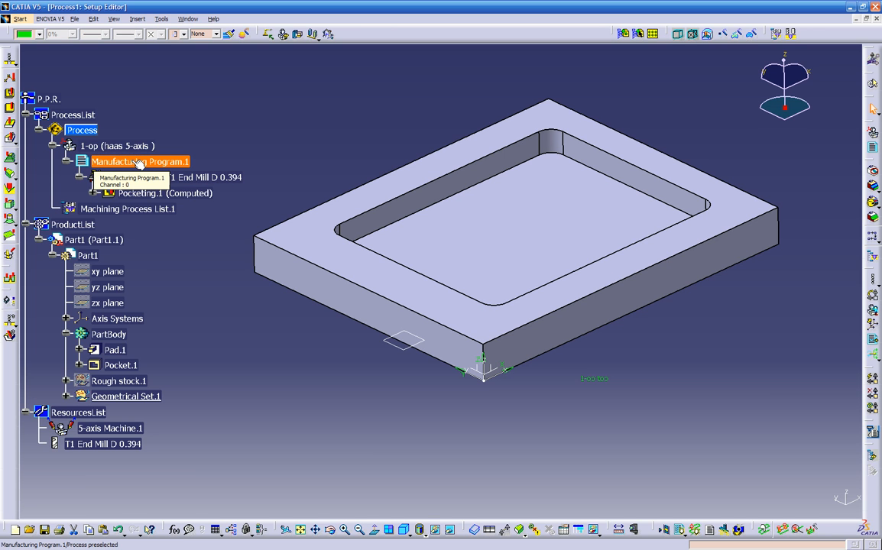
left_click(302, 128)
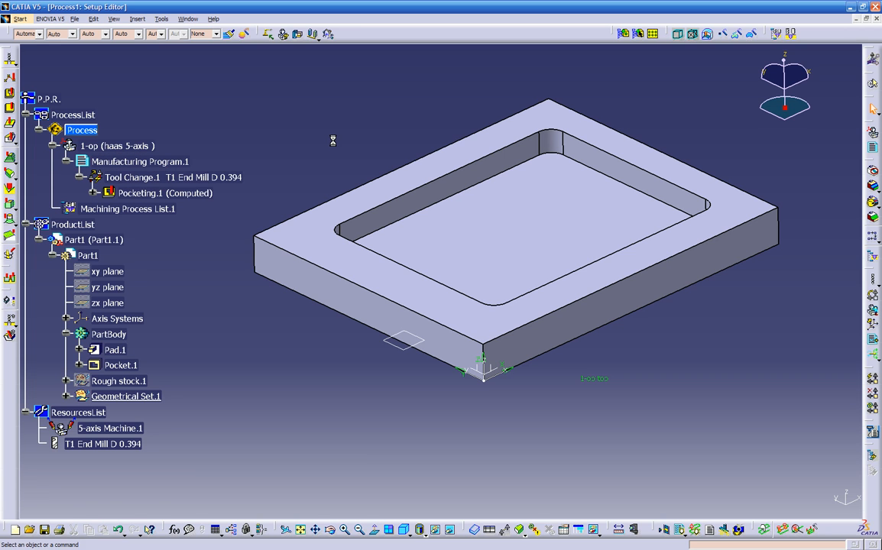
left_click(872, 150)
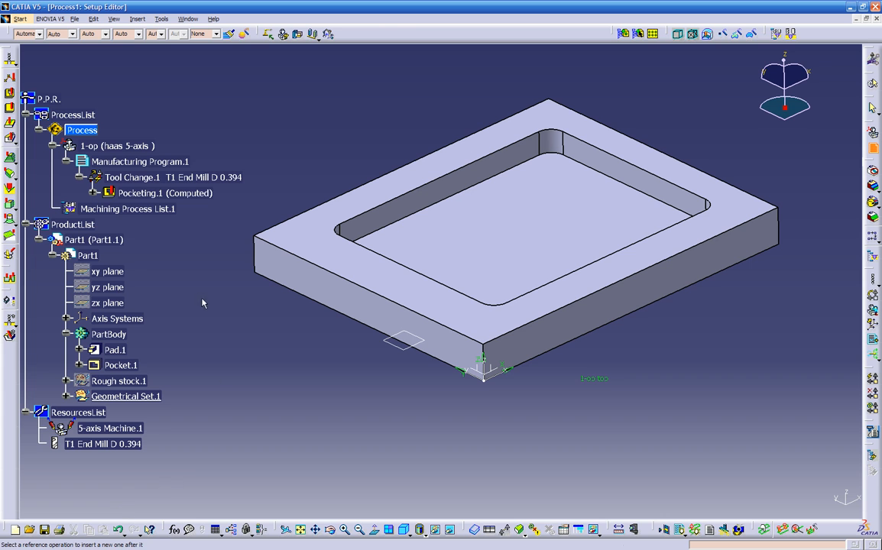
left_click(149, 165)
left_click(141, 212)
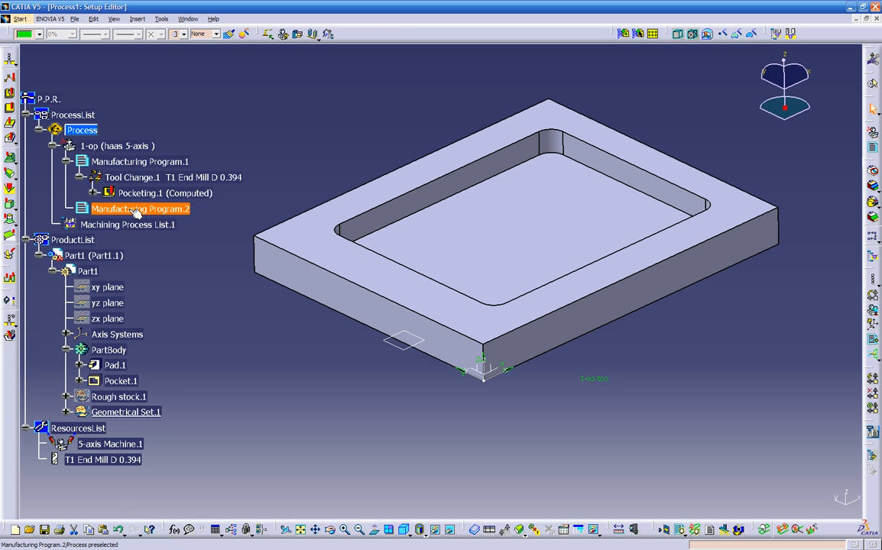
left_click(873, 148)
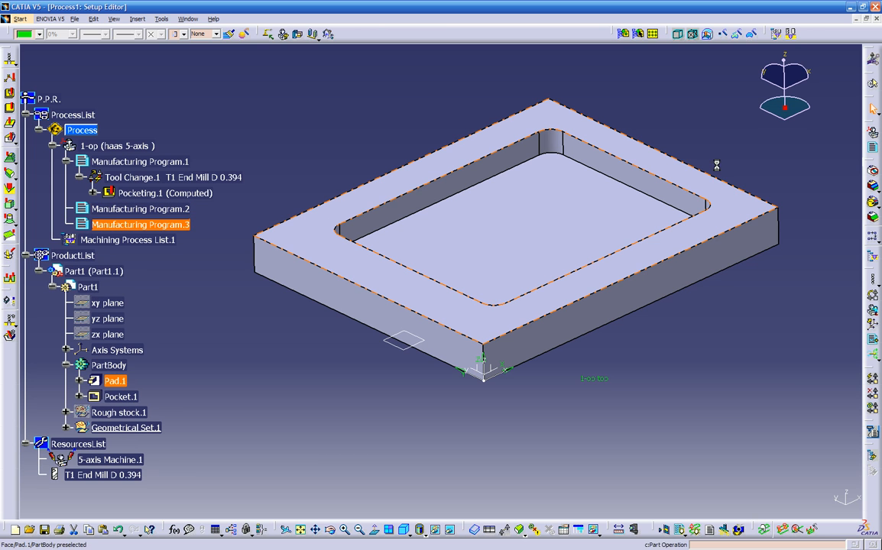
left_click(426, 106)
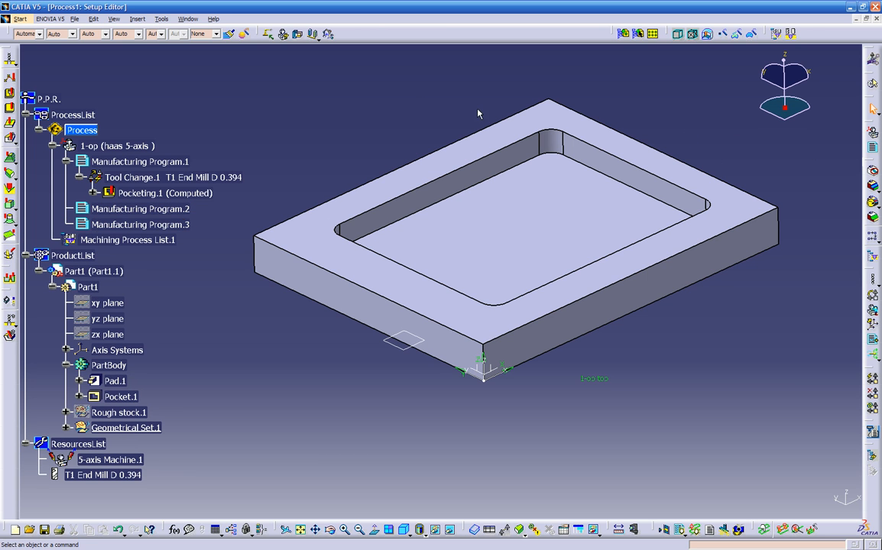
left_click(133, 225)
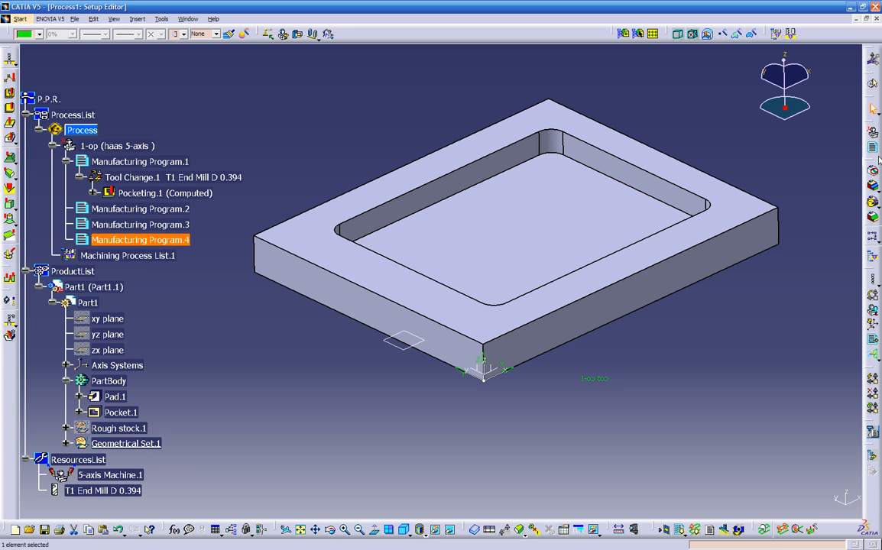
left_click(98, 237)
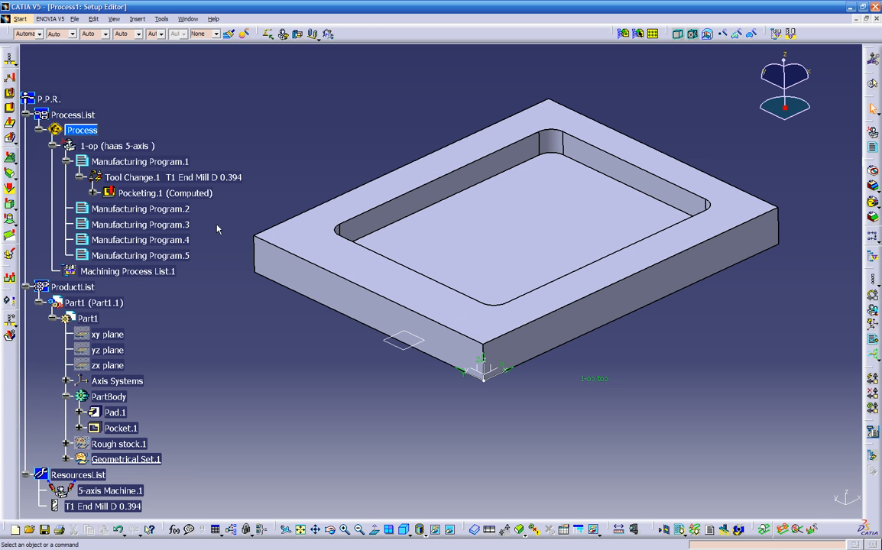
- Insert a Facing operation in Manufacturing Program.4 and select the block's top face as its bottom geometry
mouse_move(128, 196)
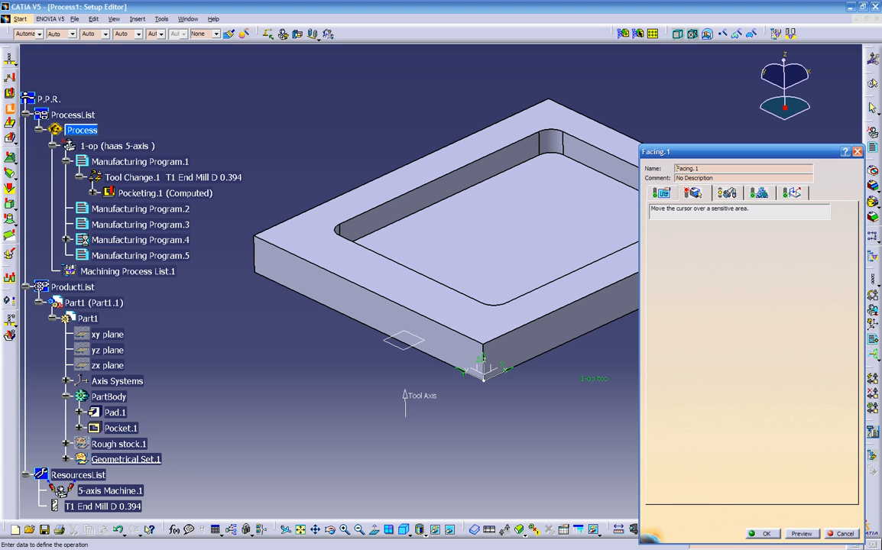
left_click(66, 240)
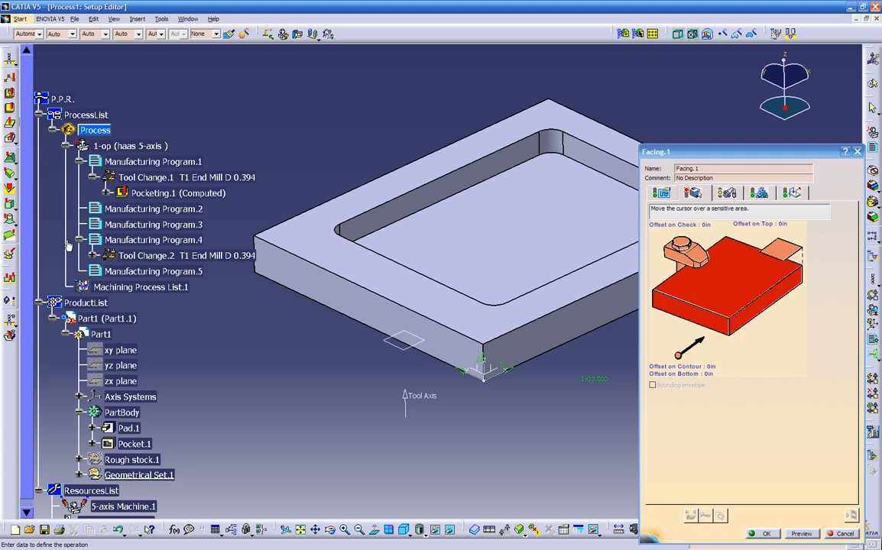
left_click(93, 255)
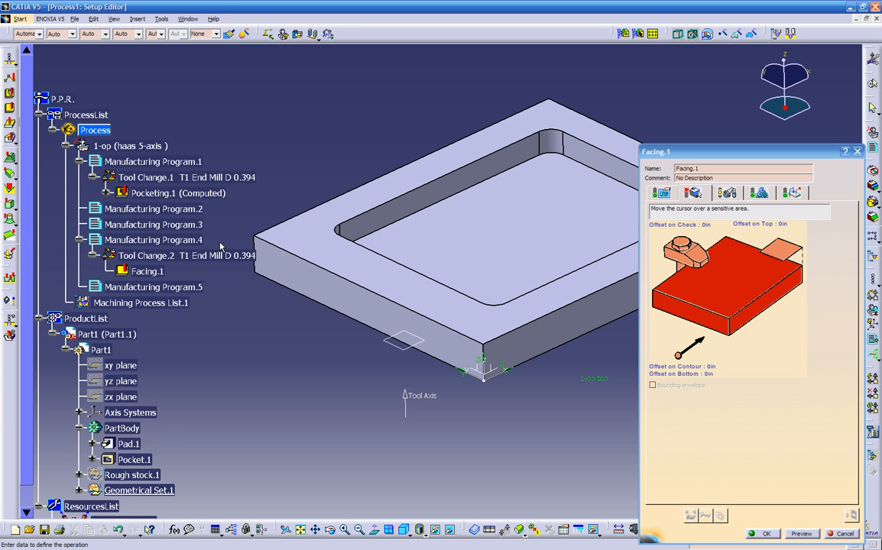
left_click(705, 294)
left_click(630, 264)
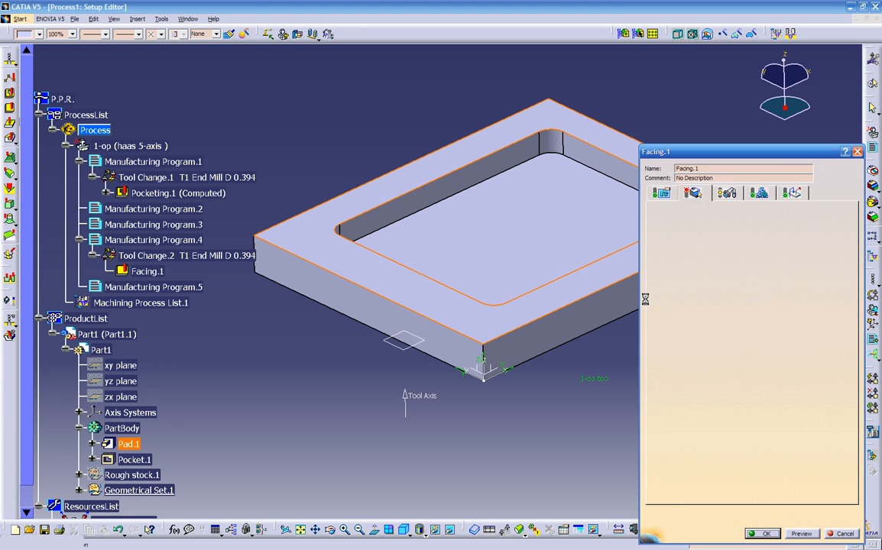
- Compute and replay the facing tool path, and accept the Facing operation
left_click(851, 515)
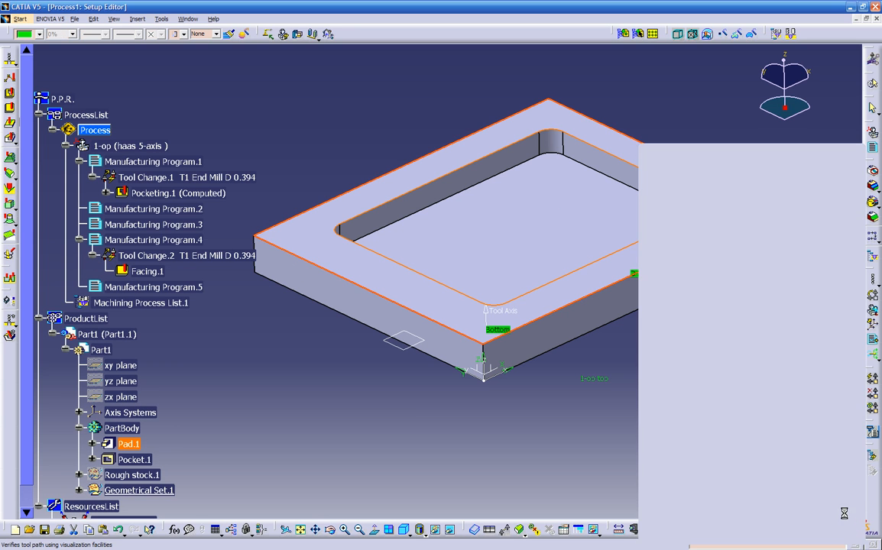
middle_click_drag(422, 429, 416, 381)
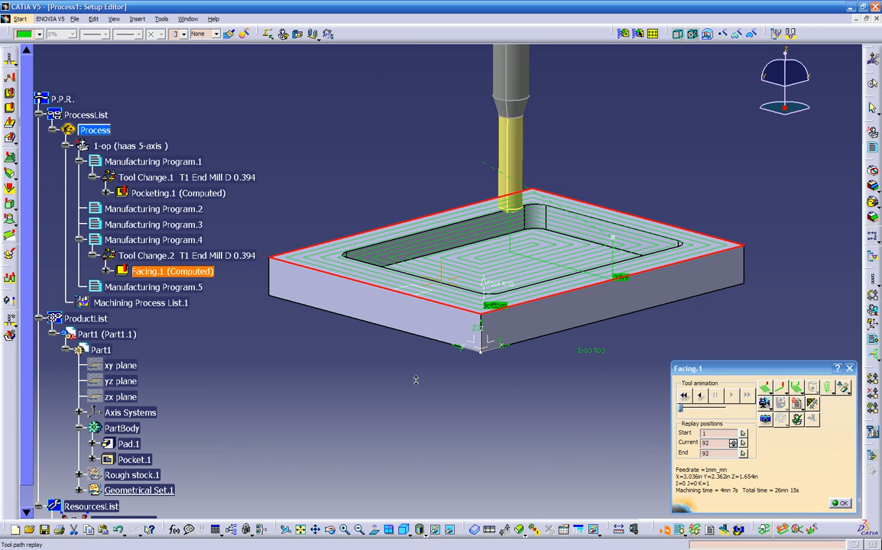
left_click(685, 397)
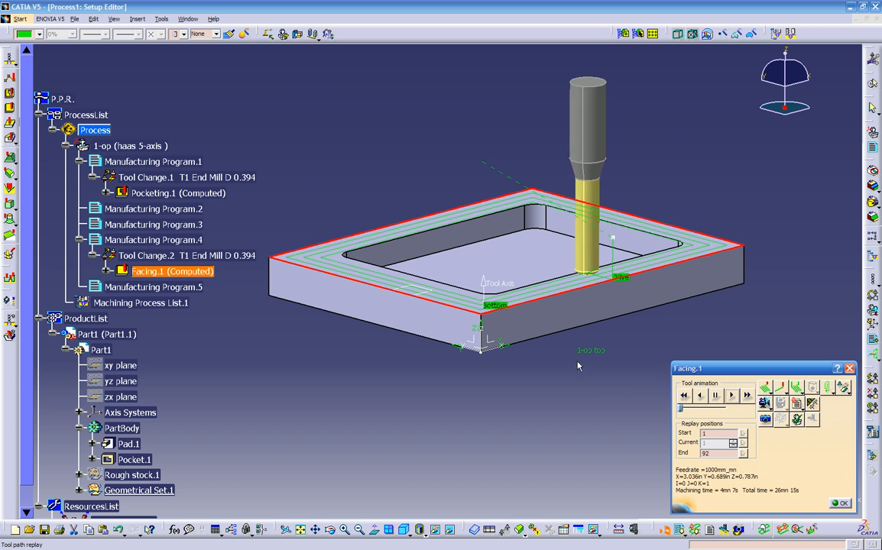
middle_click_drag(435, 420, 510, 315)
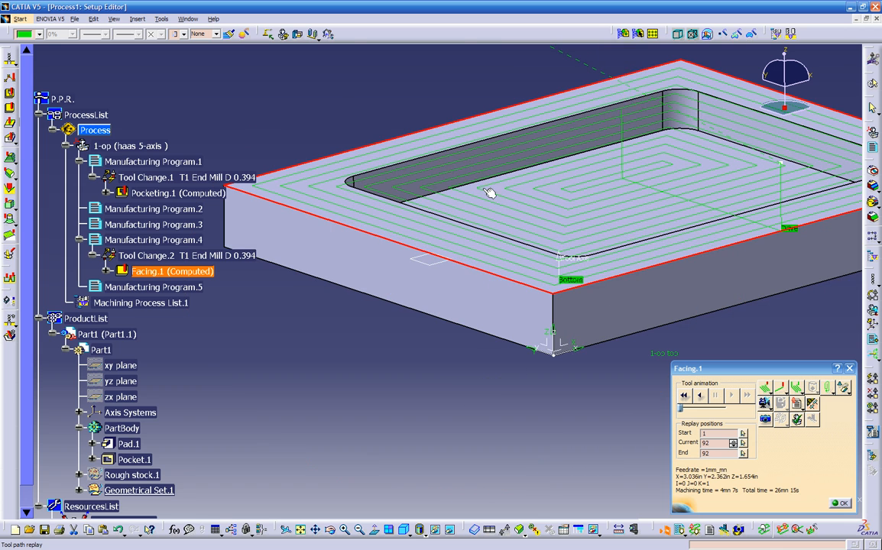
middle_click_drag(347, 192, 370, 341)
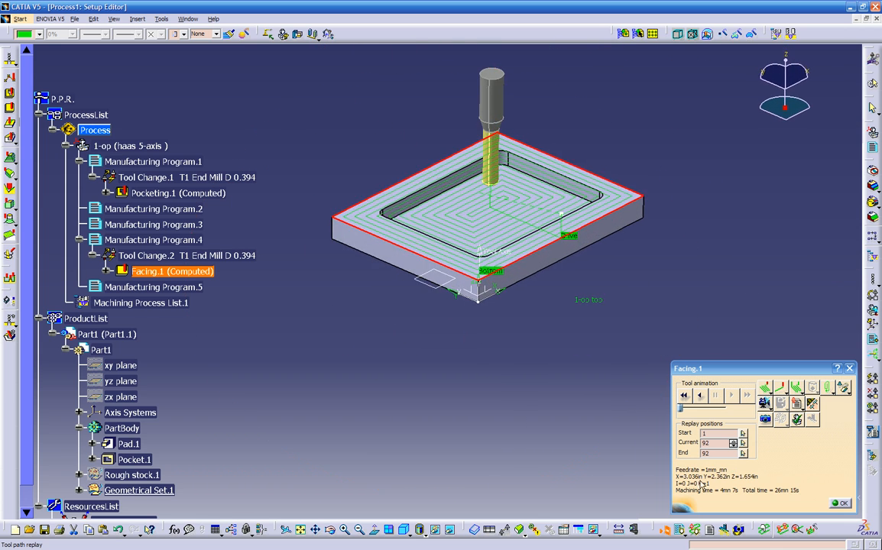
left_click(831, 503)
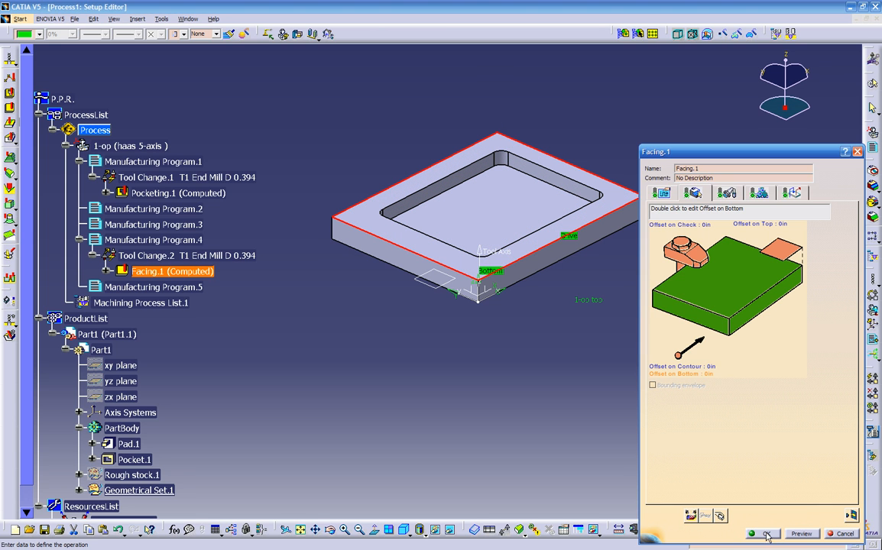
left_click(768, 534)
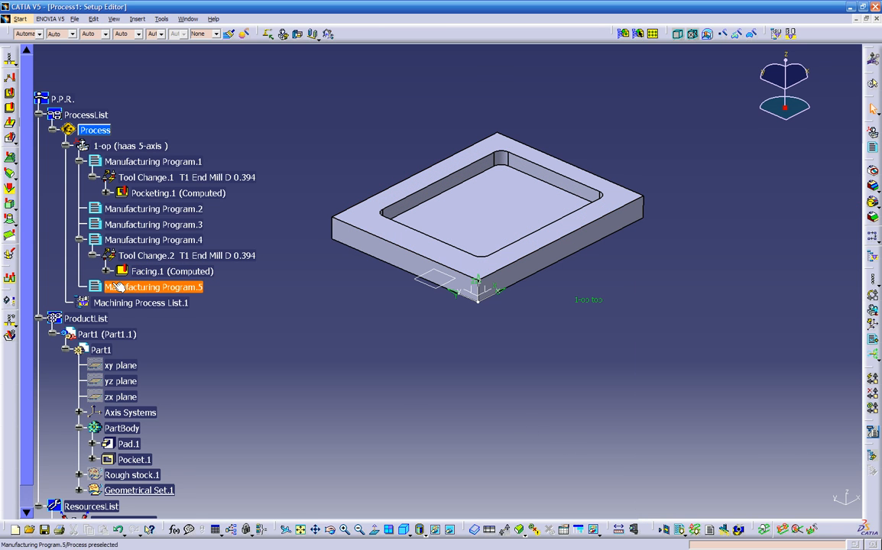
- Review the programs and the Pocketing.1 tool path in the tree, then collapse it to ProcessList, ProductList and ResourcesList
left_click(80, 240)
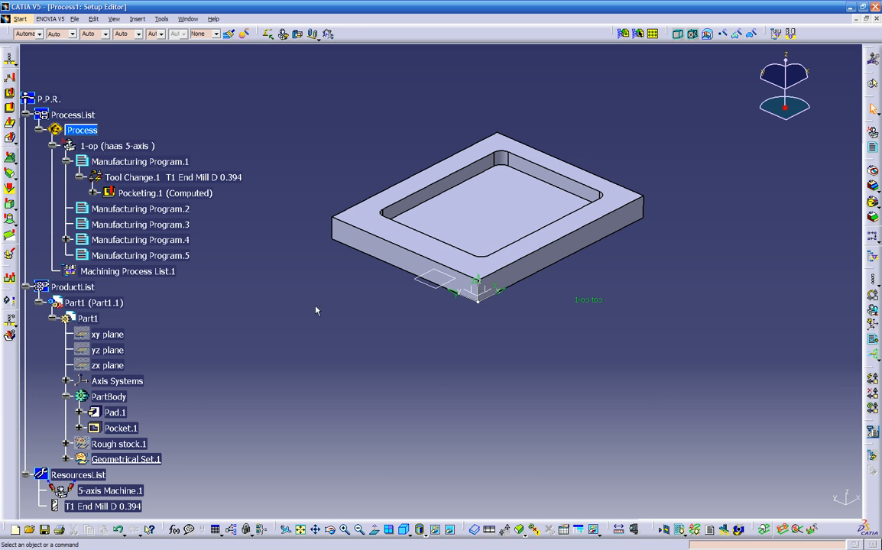
mouse_move(457, 354)
middle_mouse_down()
mouse_move(541, 354)
mouse_move(473, 356)
middle_mouse_up()
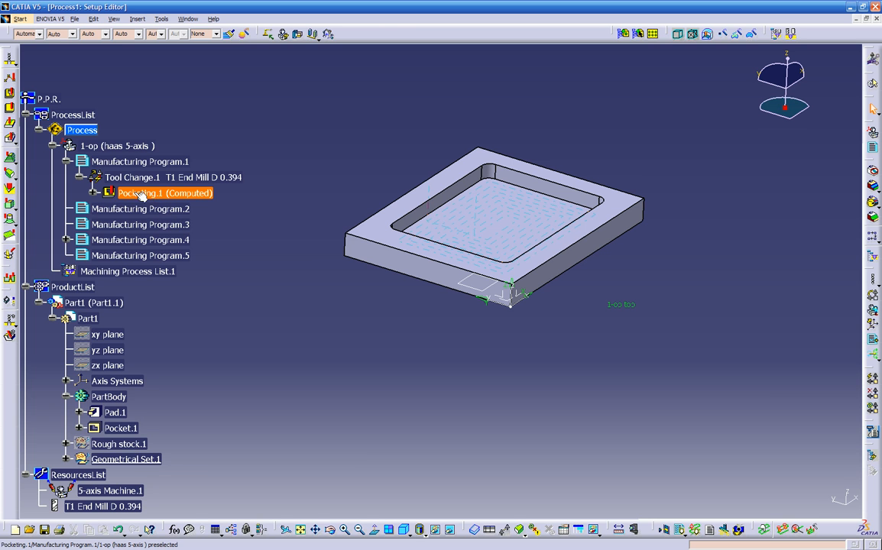
left_click(93, 193)
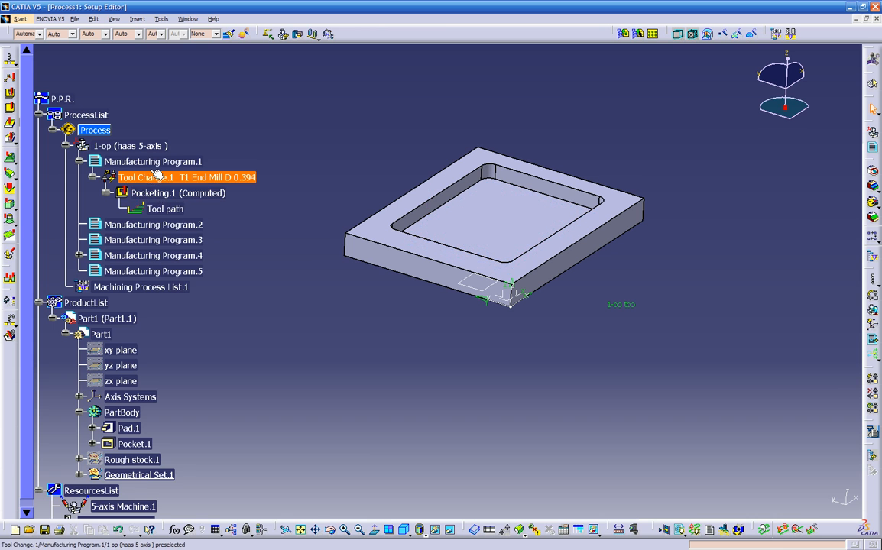
scroll(207, 239, "down", 3)
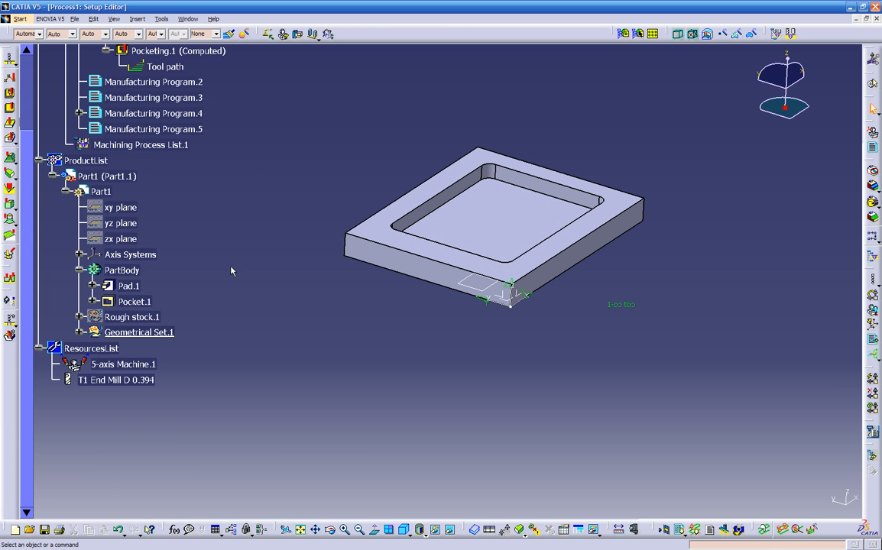
scroll(192, 331, "up", 1)
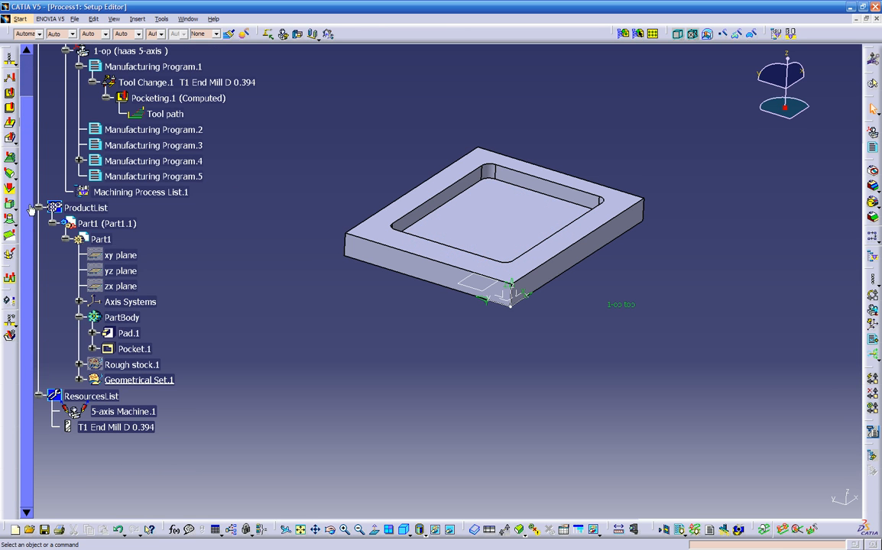
left_click(38, 207)
left_click(39, 223)
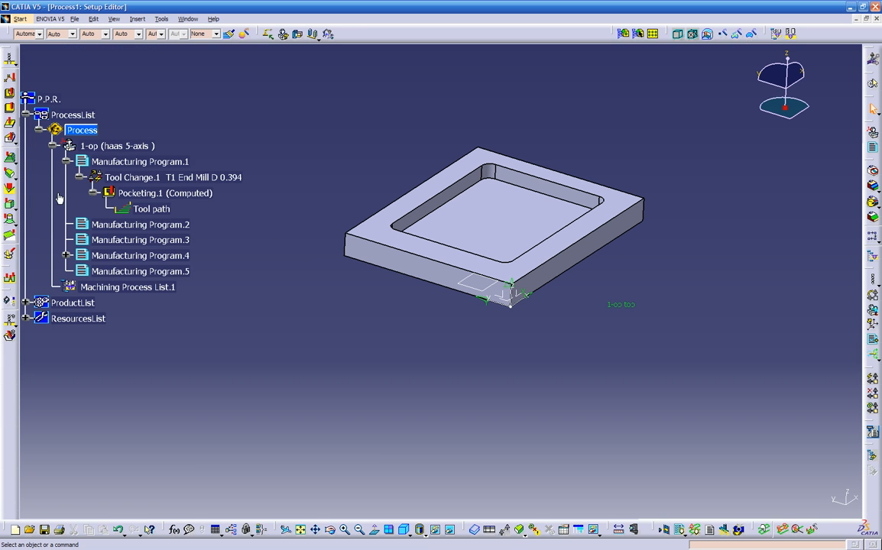
left_click(26, 116)
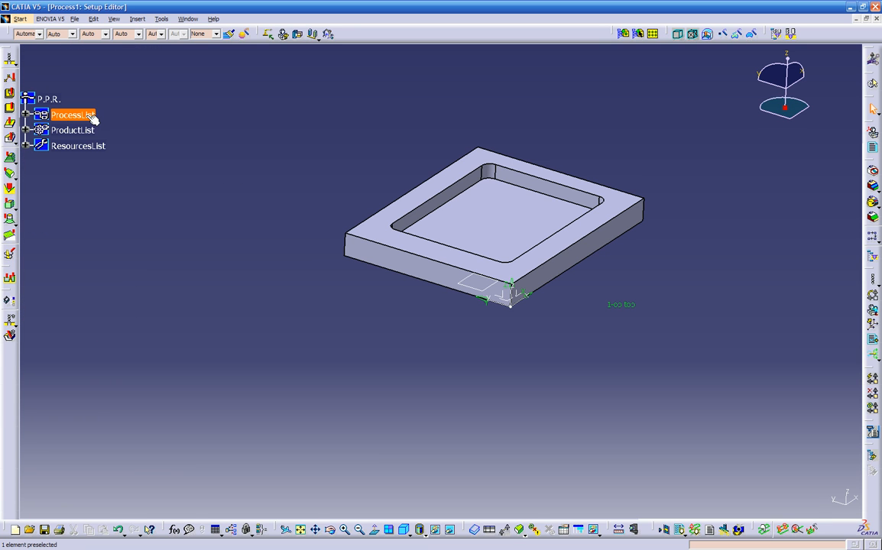
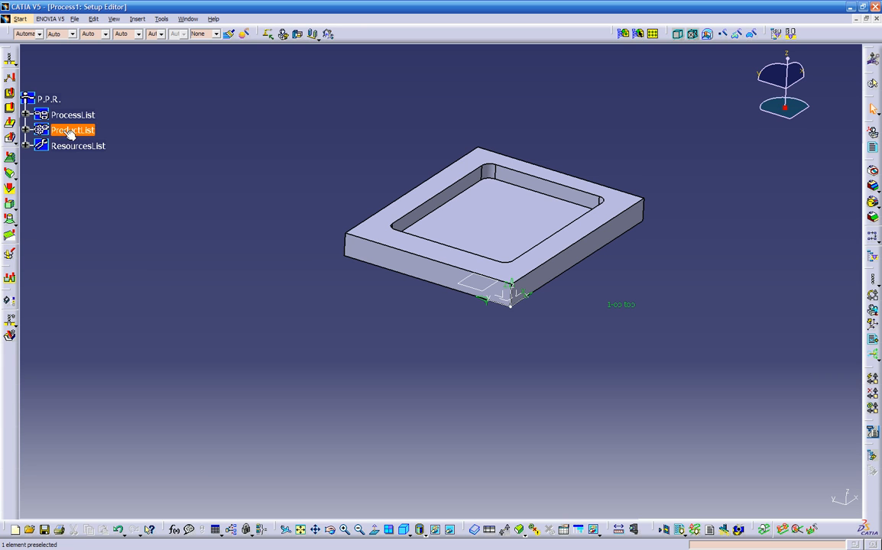
- Examine the planes, bodies and geometrical set of Part1 under ProductList, and collapse that branch again
left_click(25, 130)
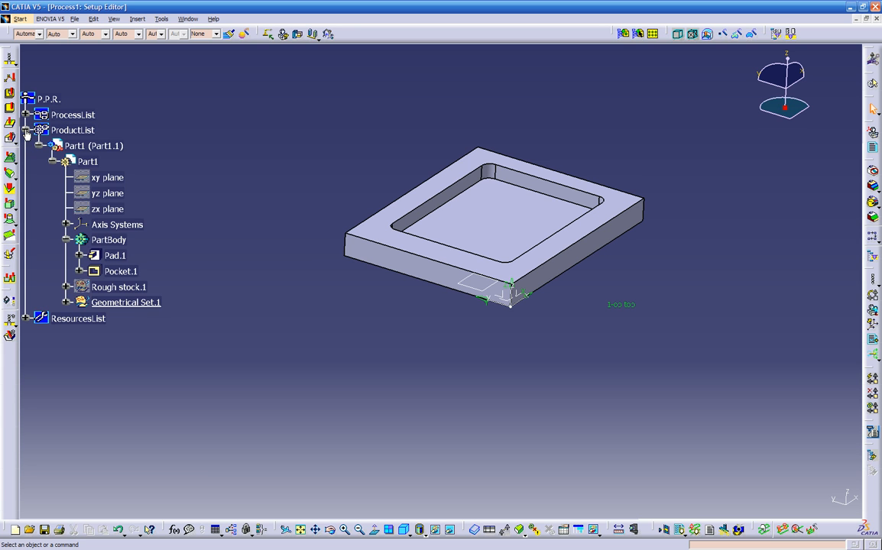
left_click(52, 161)
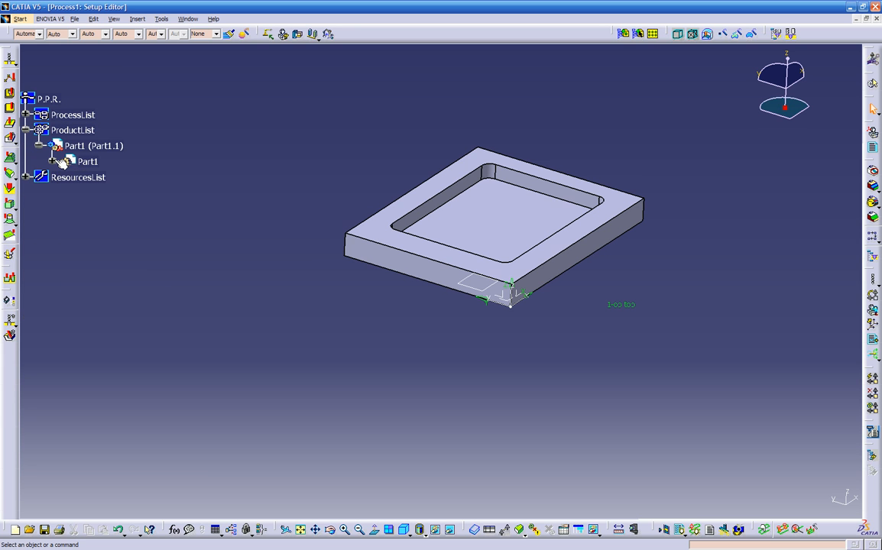
left_click(52, 161)
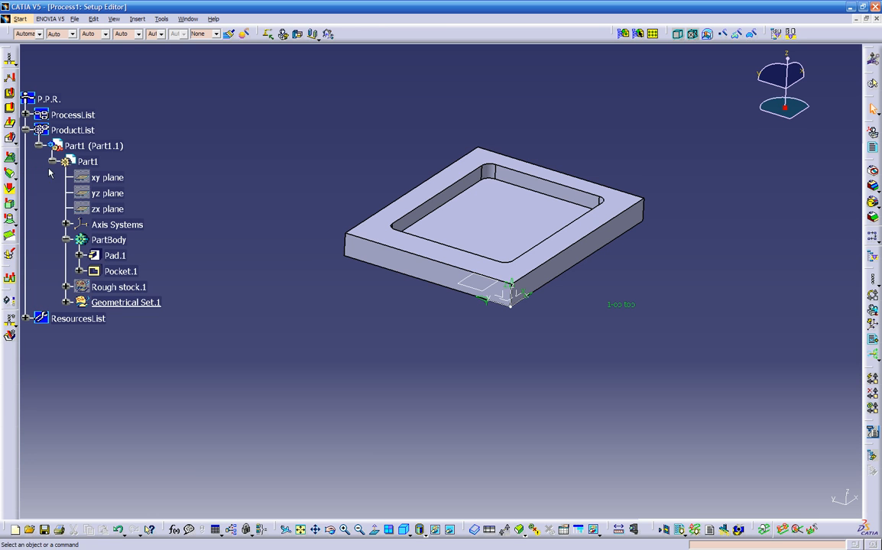
left_click(39, 146)
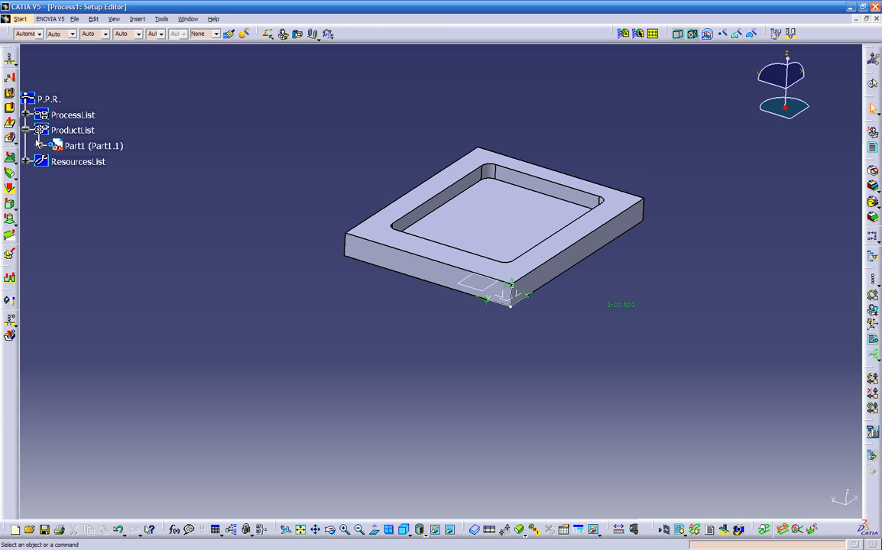
left_click(26, 131)
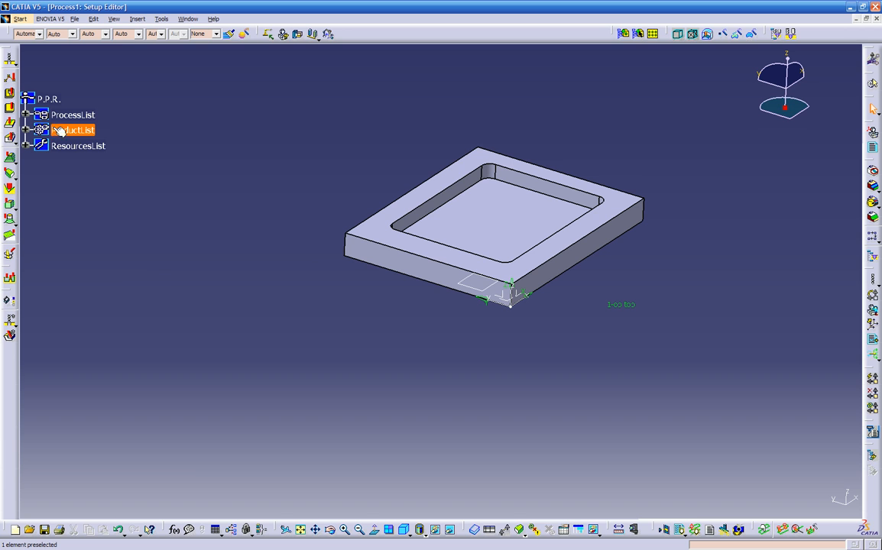
- Check which document windows are open, and expand ResourcesList to view its machine and tool
left_click(188, 20)
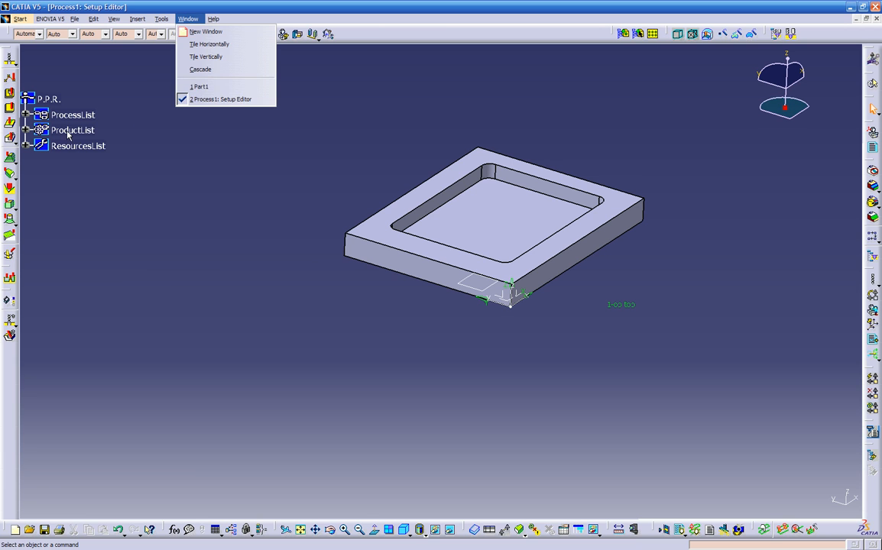
left_click(153, 133)
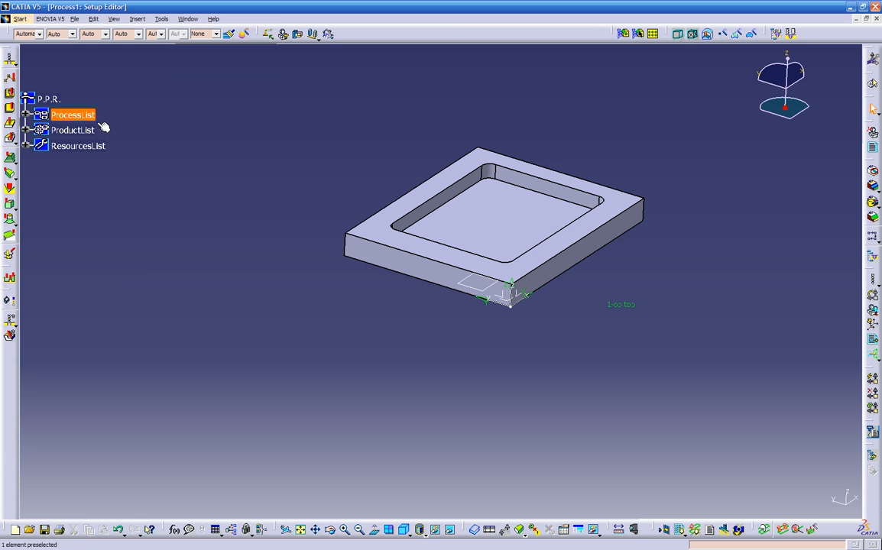
left_click(25, 146)
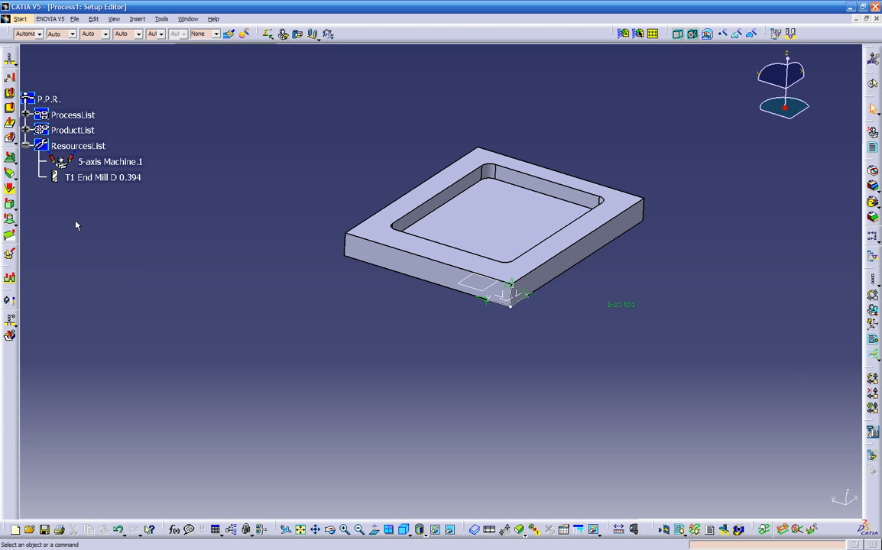
- Check the part under ProductList, and expand ProcessList down to the Pocketing.1 operation of Manufacturing Program.1
left_click(27, 131)
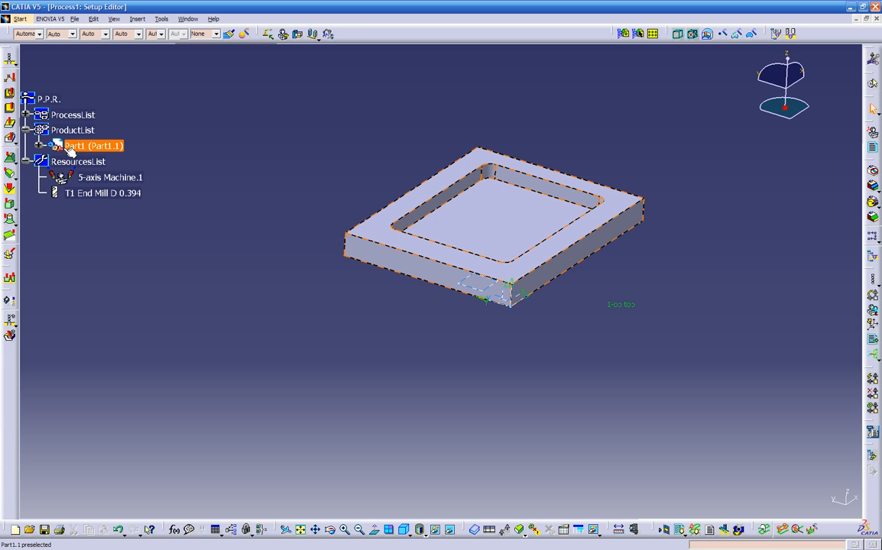
left_click(27, 130)
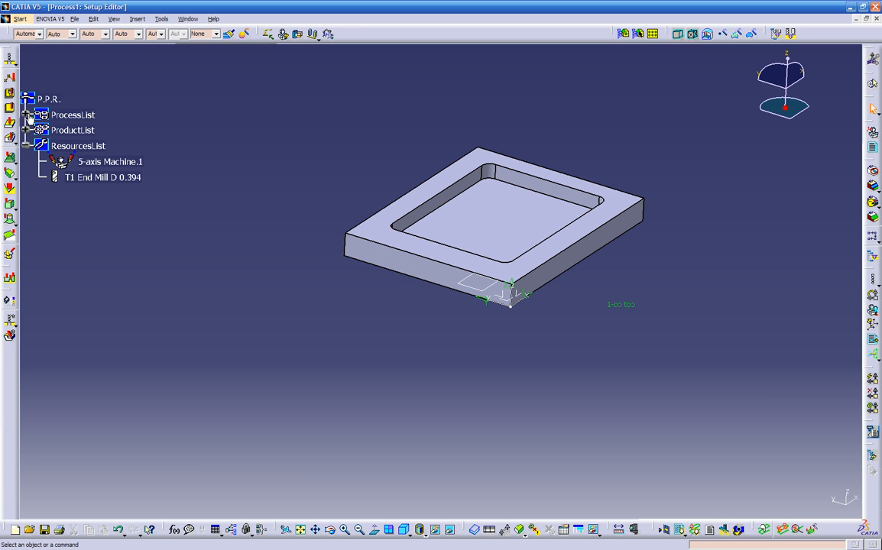
left_click(28, 116)
left_click(39, 130)
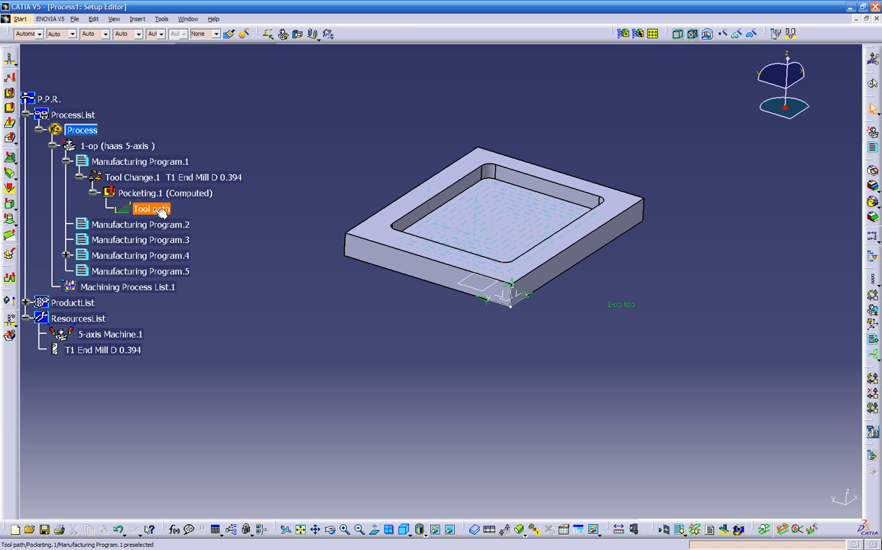
left_click(94, 193)
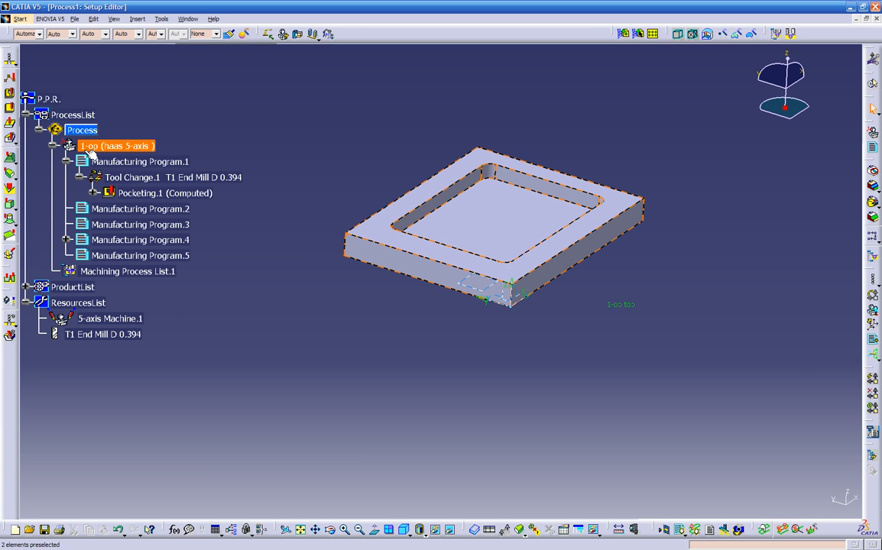
- Open the Pocketing.1 definition at its tool settings, and bring up the catalog tool search in an enlarged window
double_click(128, 192)
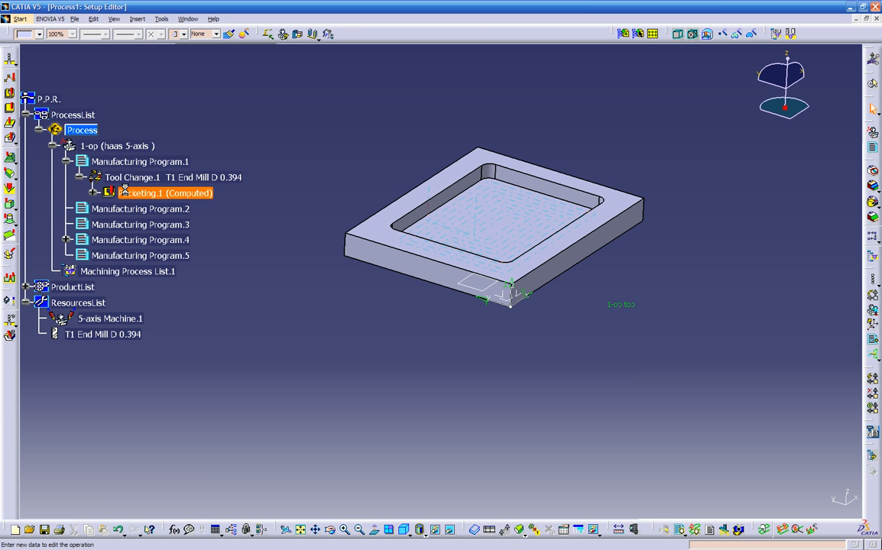
left_click(718, 202)
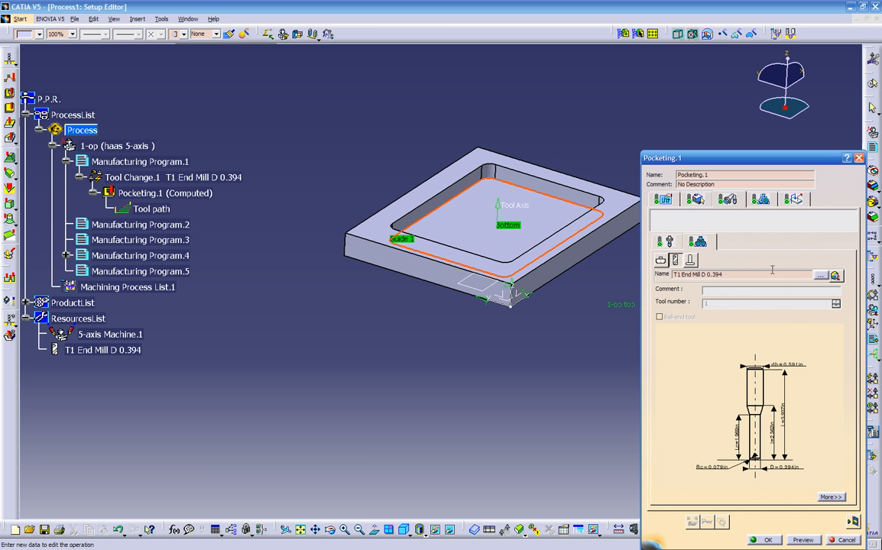
left_click(821, 276)
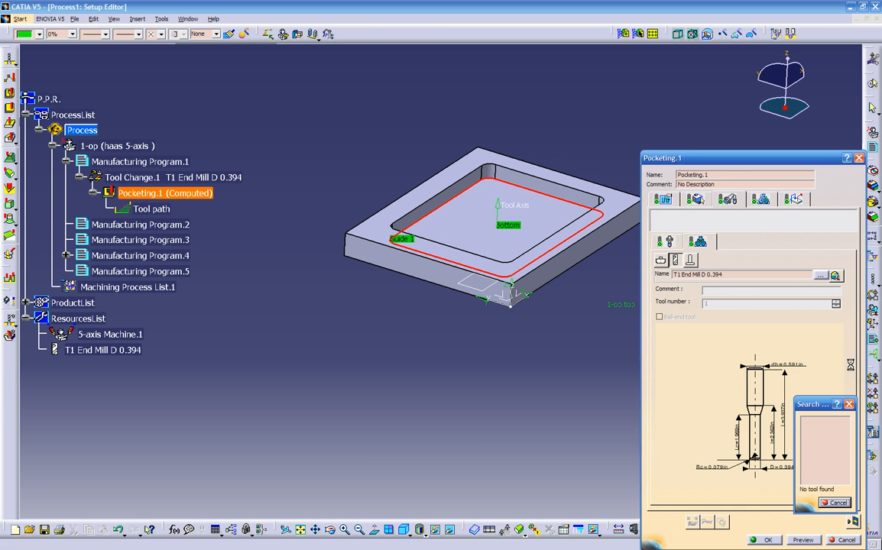
left_click(849, 404)
left_click(837, 276)
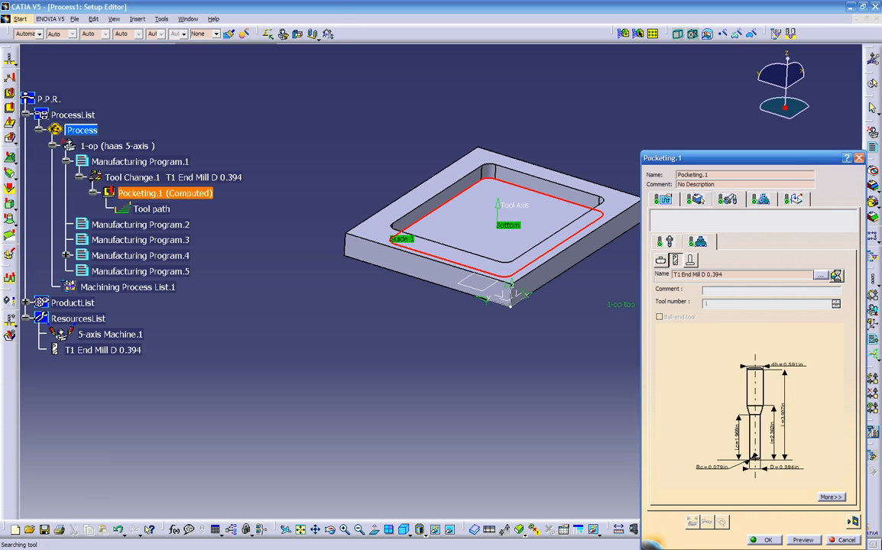
left_click_drag(240, 11, 475, 177)
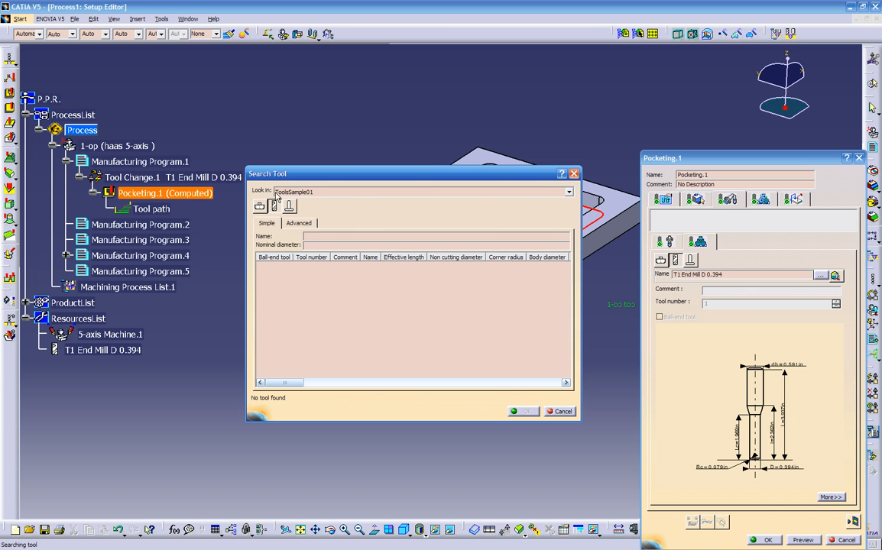
- List the tools of the ToolSamples_SMG catalog, widen the name column and preview Flat_End_Mill_Diam14 and Flat_End_Mill_Diam20
left_click(569, 193)
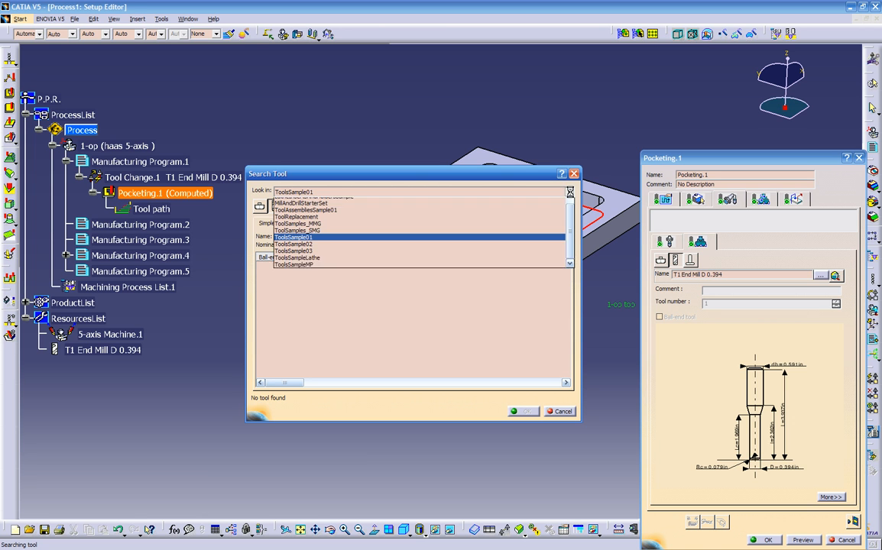
left_click(310, 242)
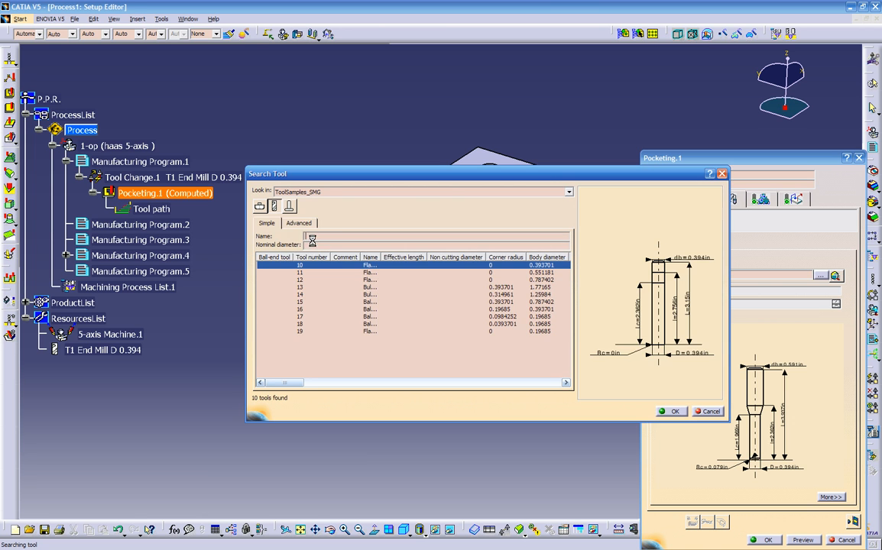
left_click(367, 272)
left_click_drag(413, 258, 455, 258)
left_click(388, 281)
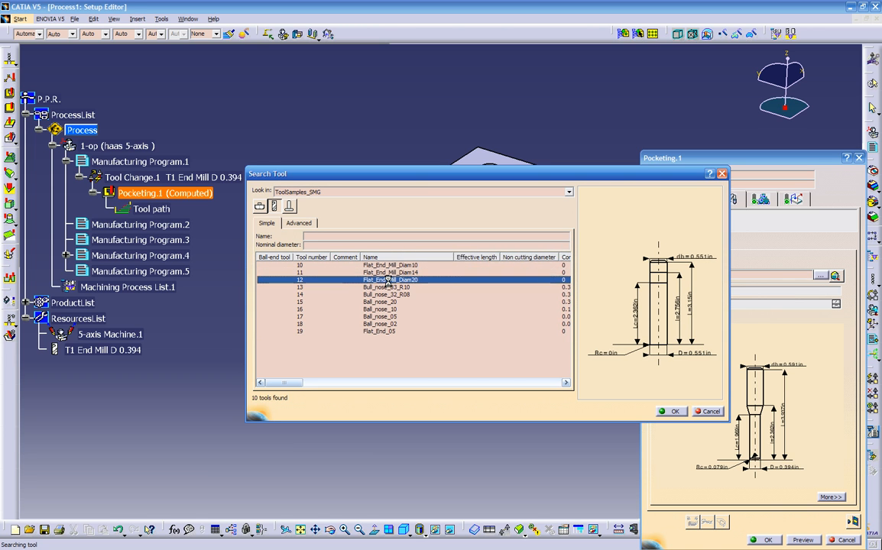
- Preview the tools from Bull_nose_83_R10 to Ball_nose_10 one by one, and inspect the diameter dimension on the Ball_nose_10 drawing
left_click(390, 287)
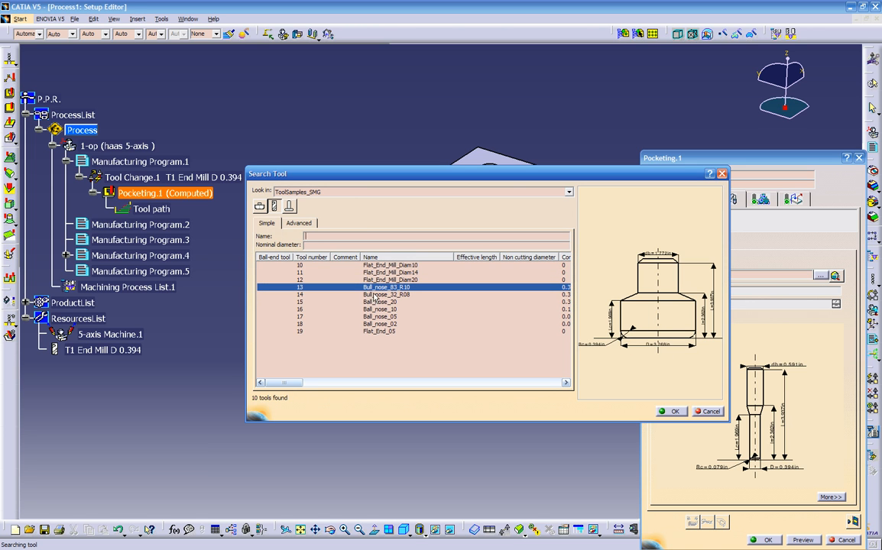
left_click(375, 295)
left_click(375, 302)
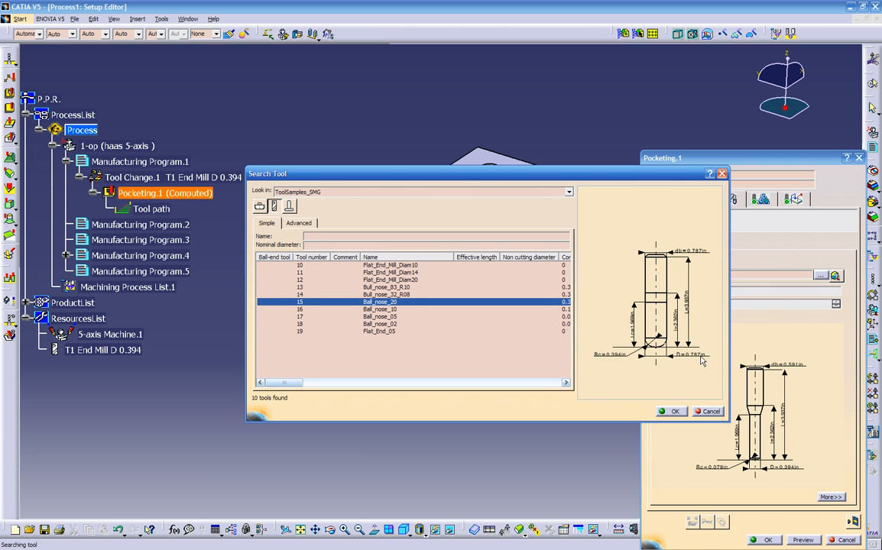
left_click(375, 308)
middle_click_drag(659, 367, 642, 207)
middle_click_drag(659, 295, 578, 301)
middle_click_drag(651, 314, 636, 351)
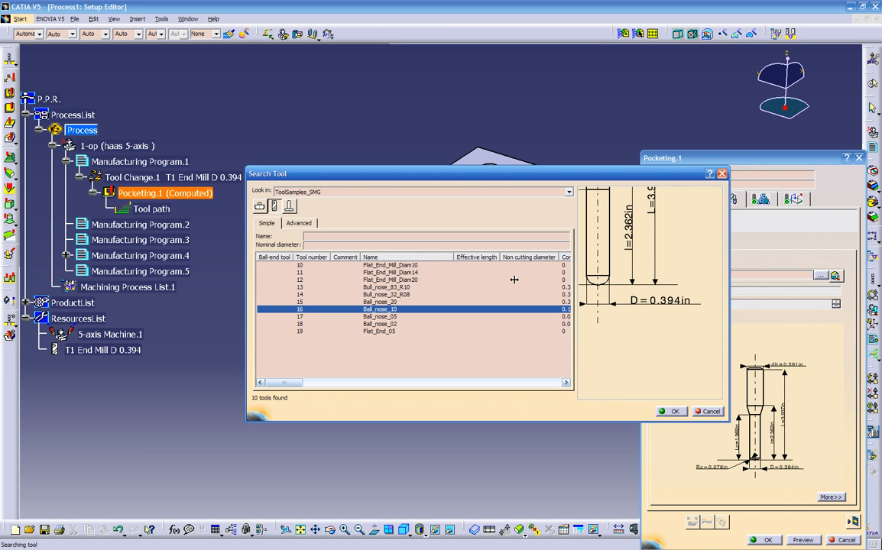
- Search the ToolReplacement, ToolsSample03 and ToolsSample01 catalogs for end mills
left_click(341, 192)
left_click(321, 204)
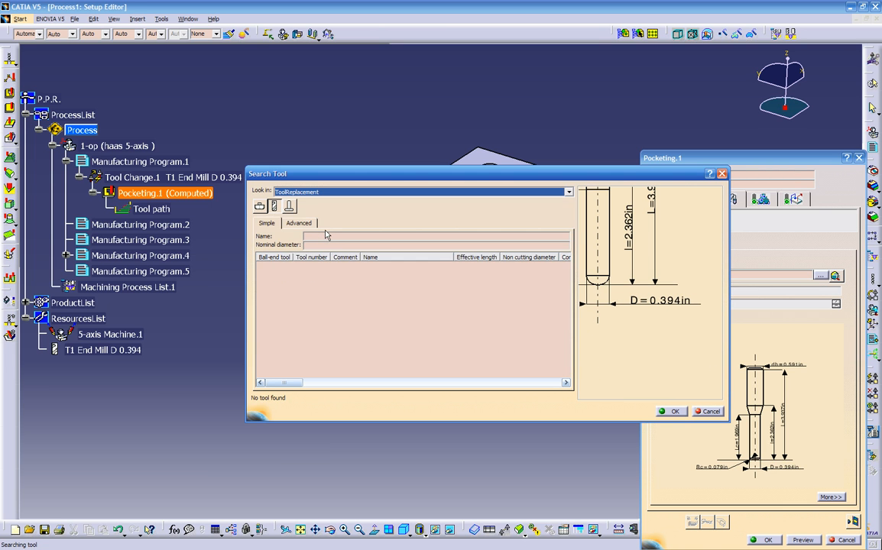
left_click(314, 191)
left_click(308, 262)
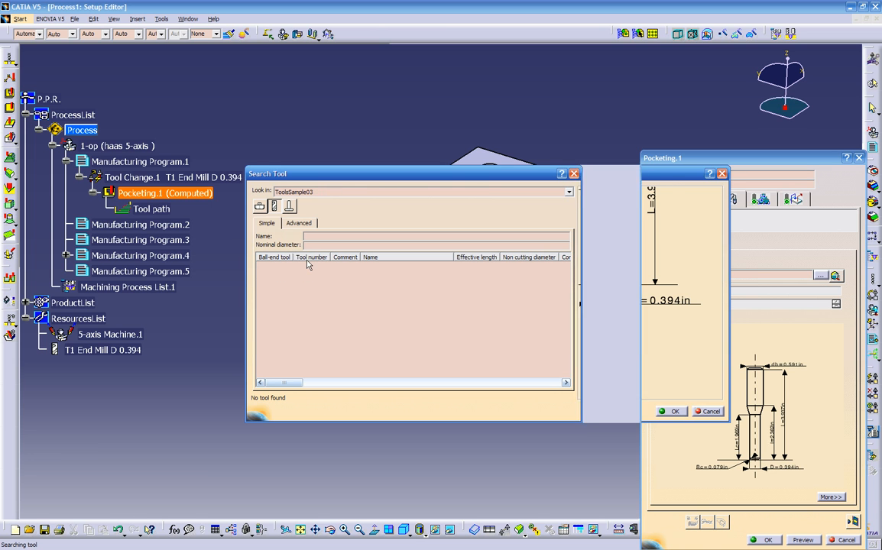
left_click(323, 193)
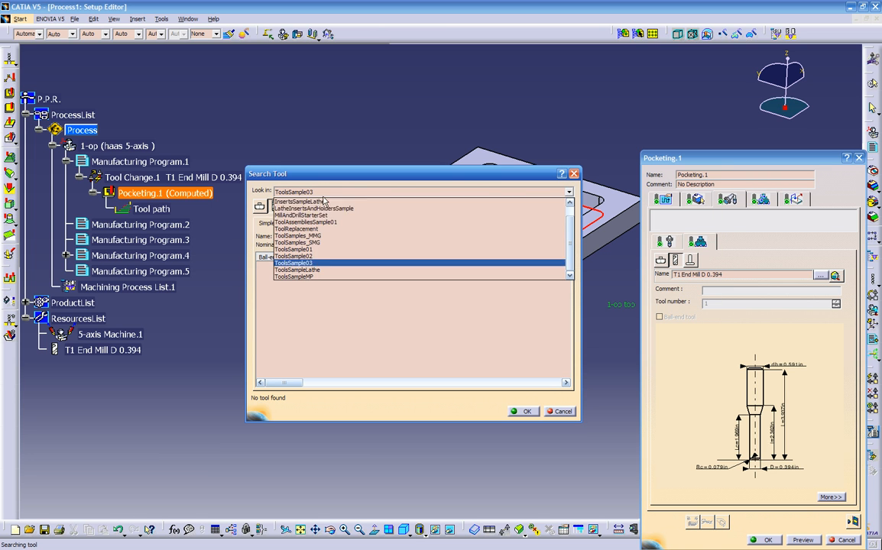
left_click(297, 249)
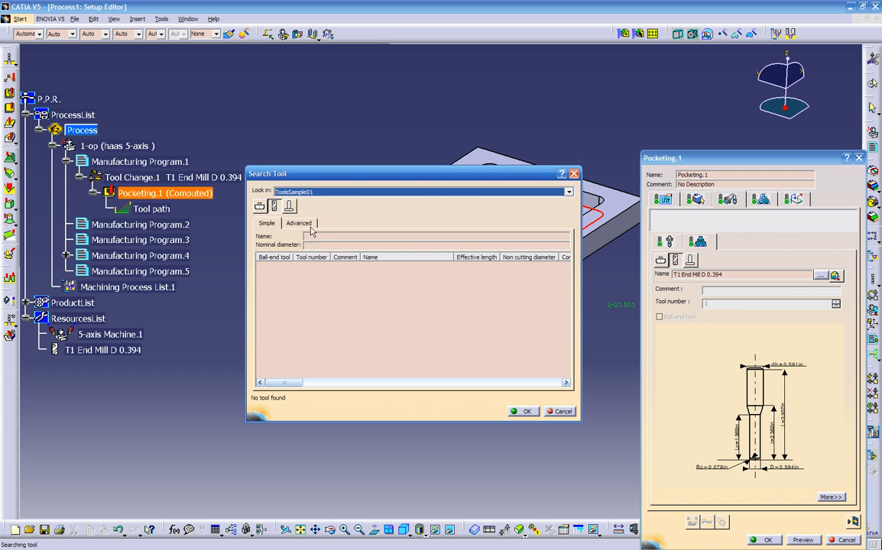
- List the ToolAssembliesSample01 end mills with a wider comment column, and examine the drawing of End Mill D32 Rc0 Short
left_click(313, 193)
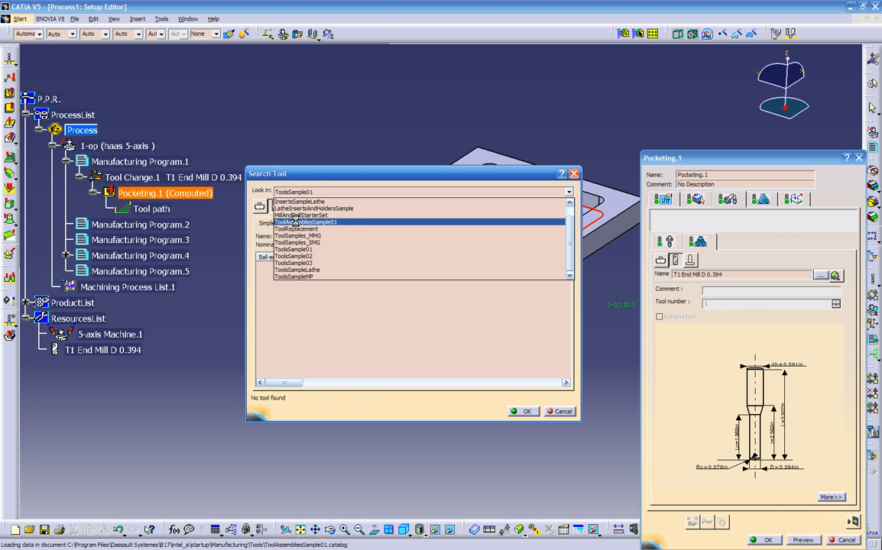
left_click(295, 221)
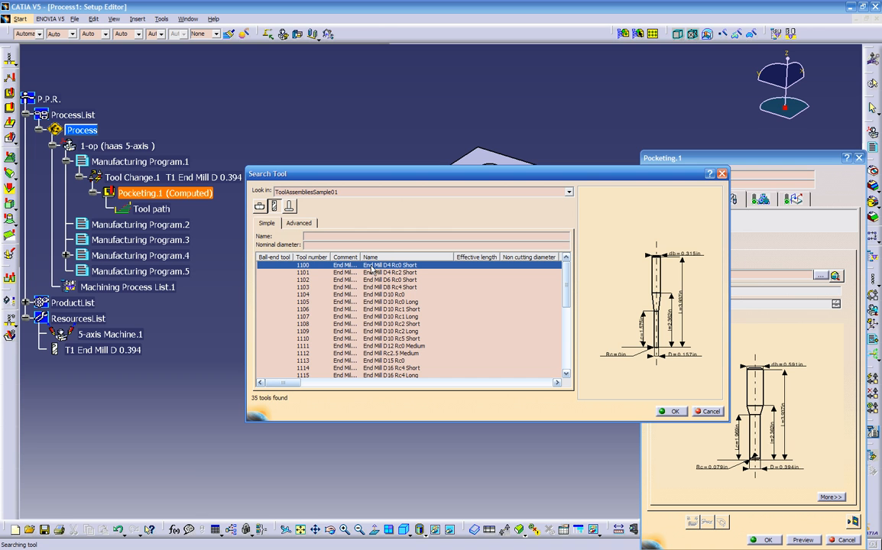
left_click_drag(363, 257, 395, 258)
scroll(389, 292, "down", 7)
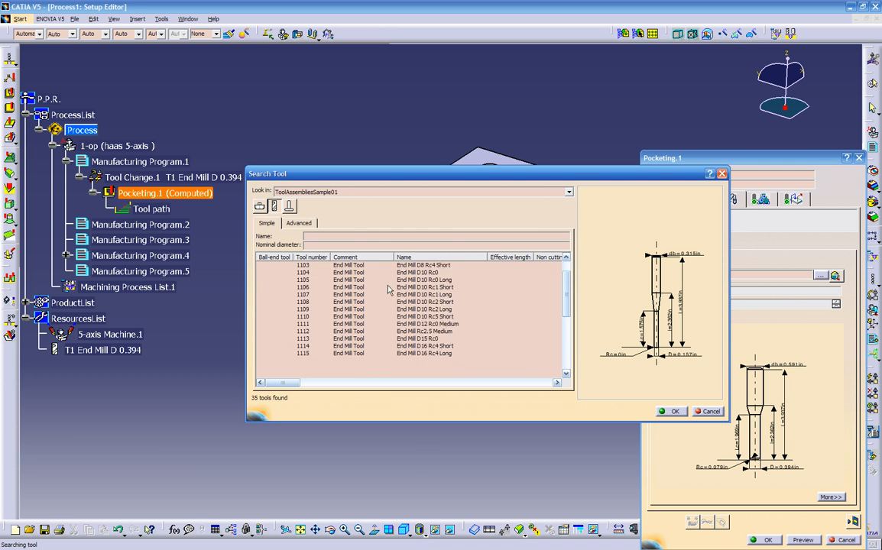
left_click(359, 323)
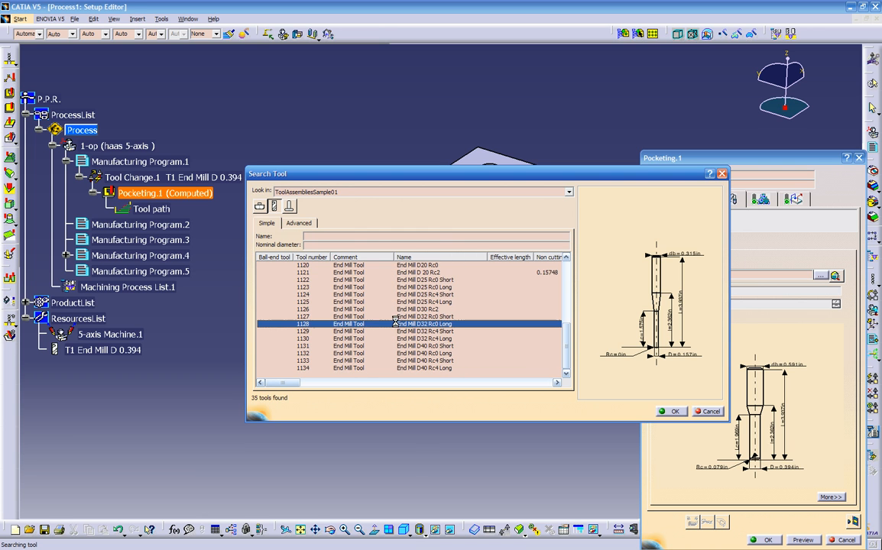
left_click(351, 339)
left_click(348, 317)
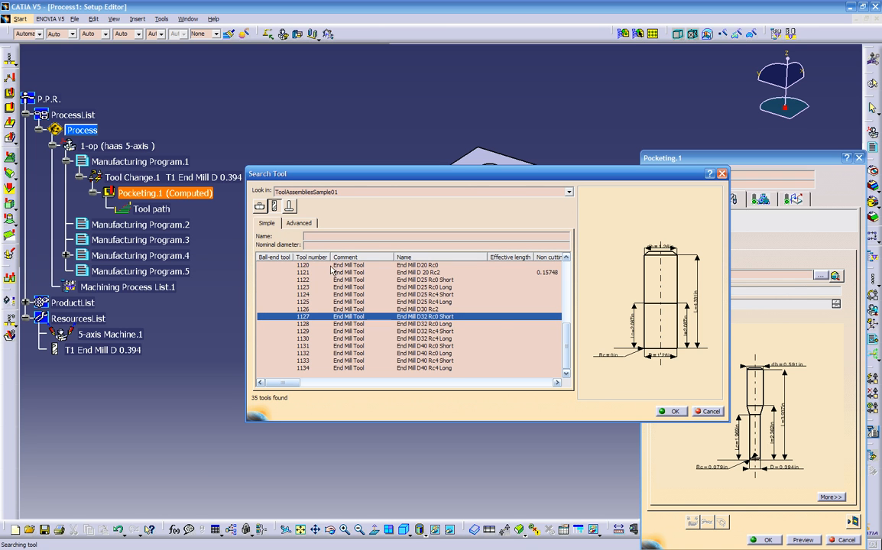
scroll(644, 325, "up", 3)
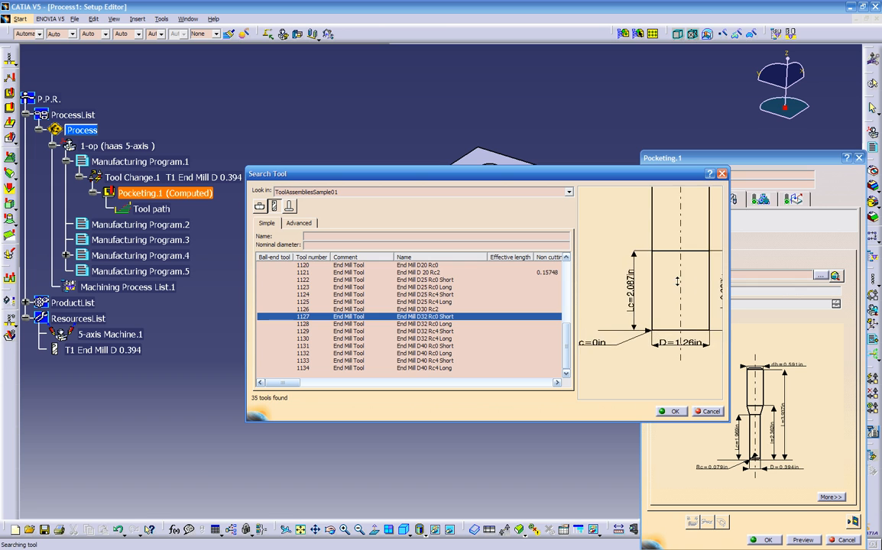
- Look in the ToolReplacement and ToolsSample01 catalogs once more, and cancel the tool search without choosing a tool
left_click(425, 192)
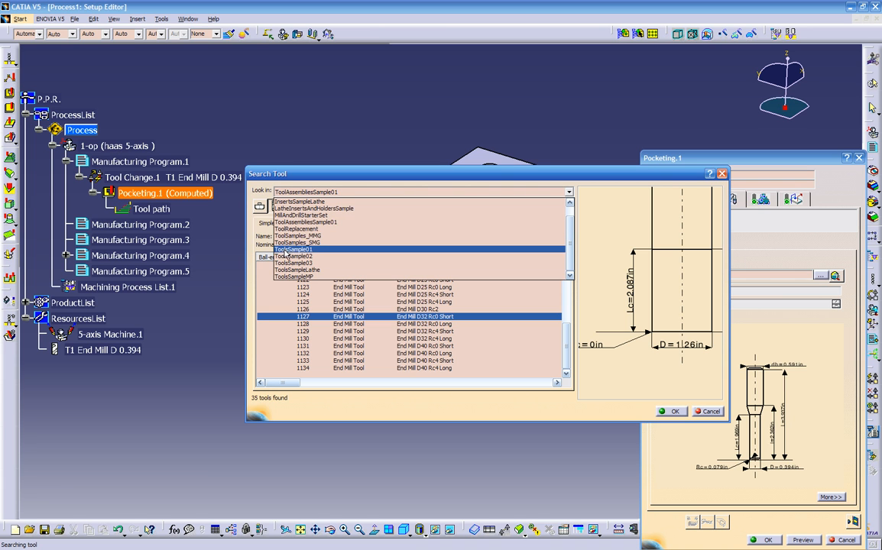
left_click(380, 228)
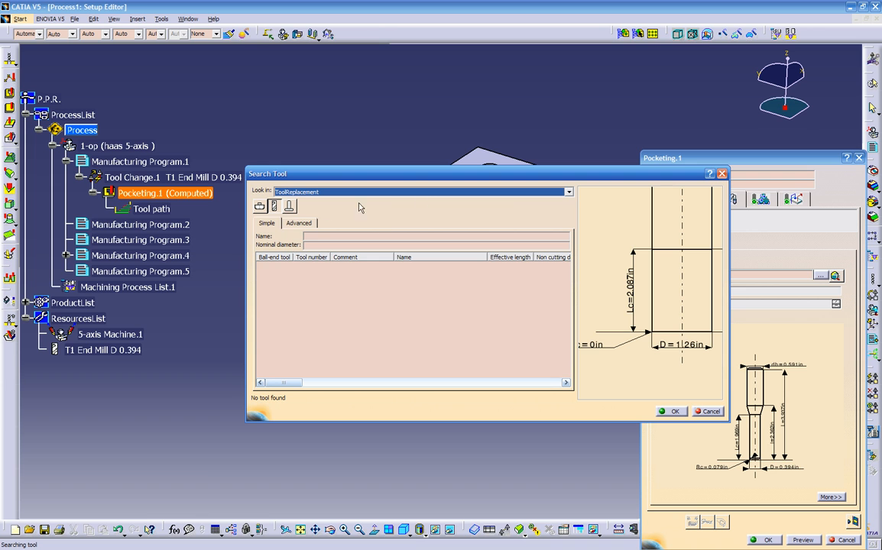
left_click(548, 192)
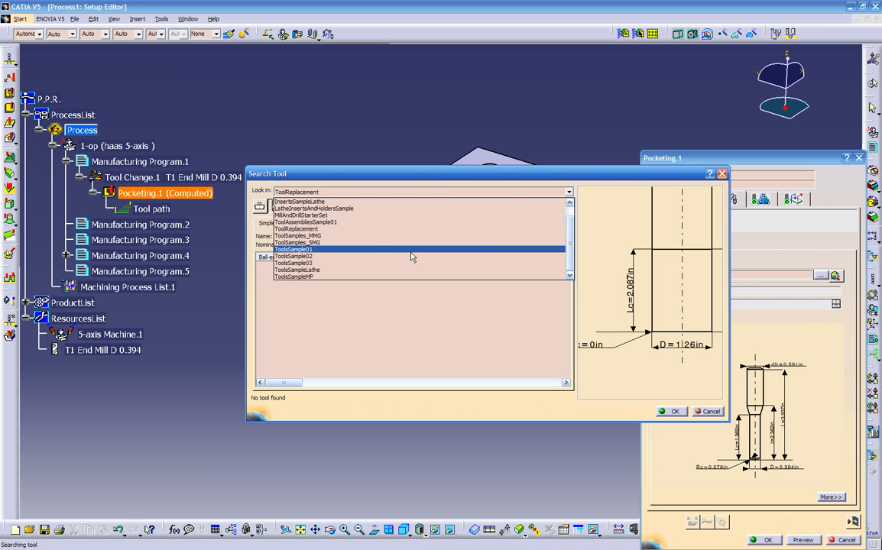
left_click(386, 250)
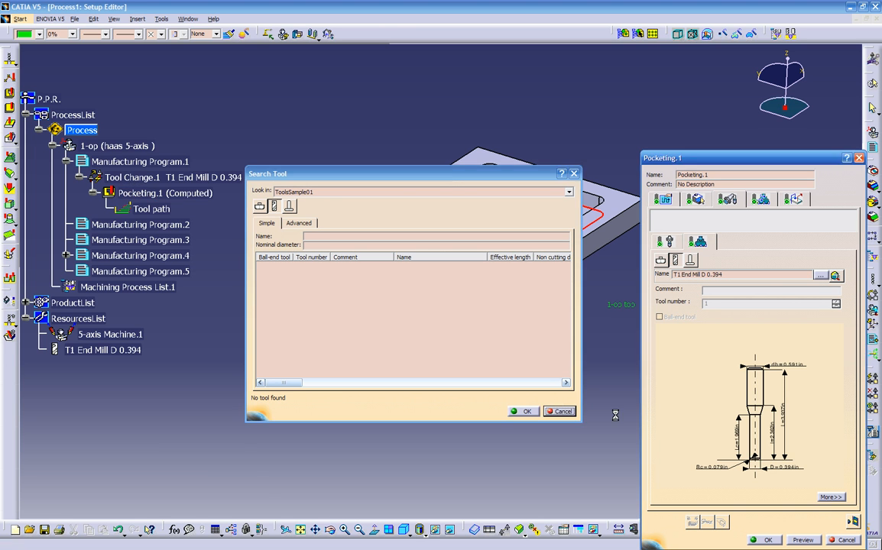
left_click(560, 412)
- Inspect the dimensions on the T1 End Mill D 0.394 drawing, and cancel the Pocketing.1 definition
middle_click_drag(748, 411, 748, 376, "ctrl")
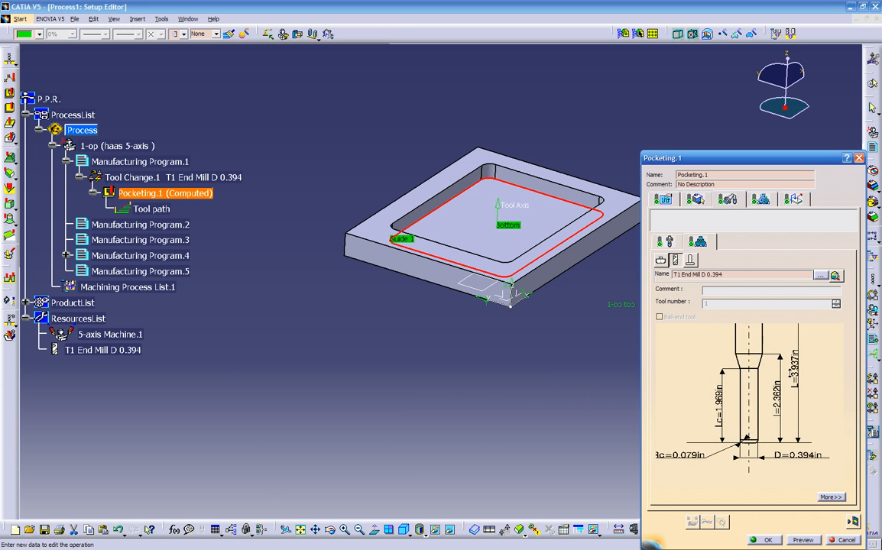
middle_click_drag(765, 451, 759, 435, "ctrl")
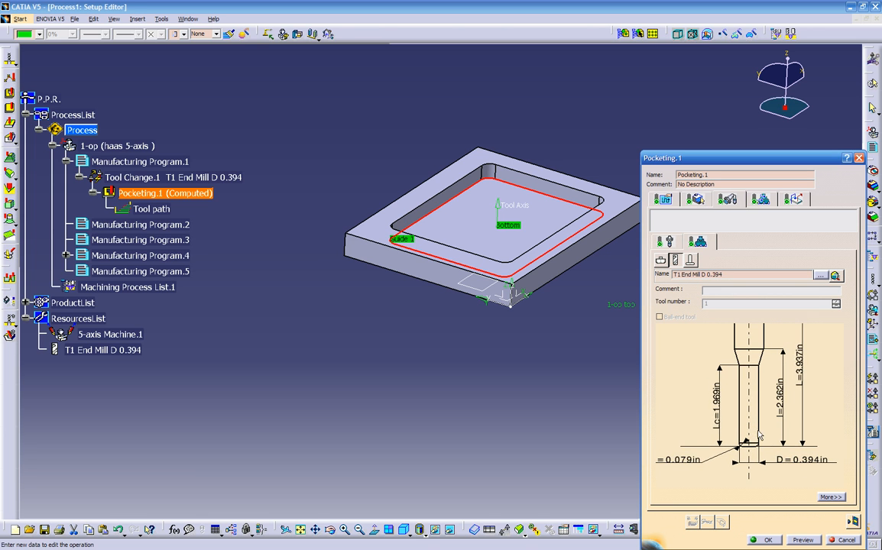
left_click(841, 541)
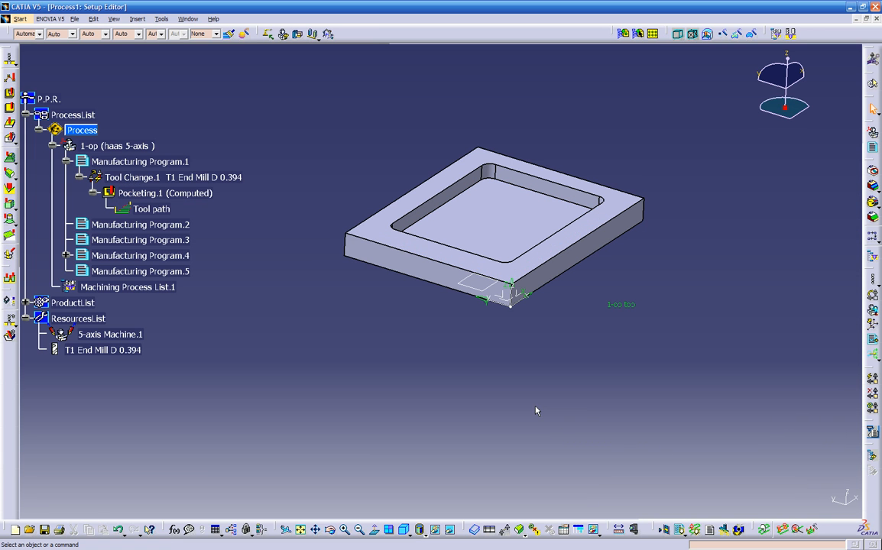
- Switch to the file explorer and copy the Sammy_tool_library_SMG catalog from New Folder into the startup\Manufacturing\Tools folder
key("alt+Tab")
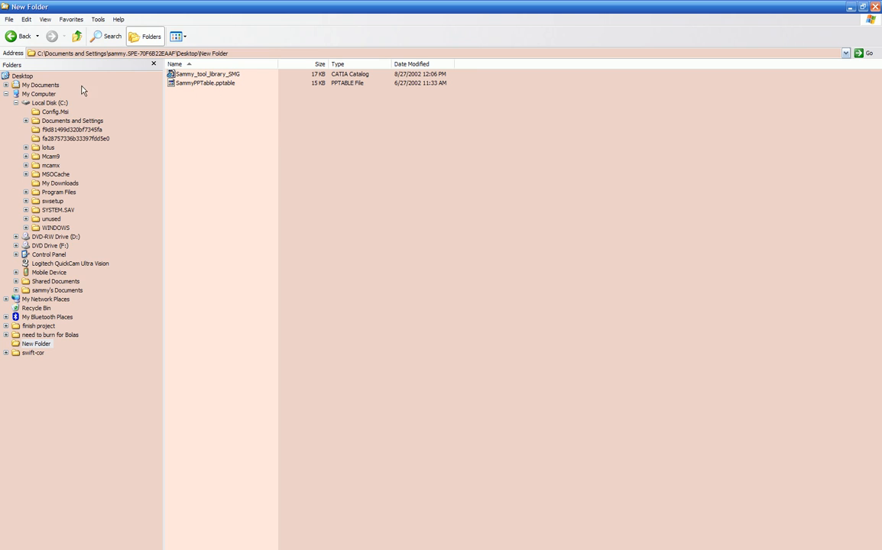
left_click(6, 94)
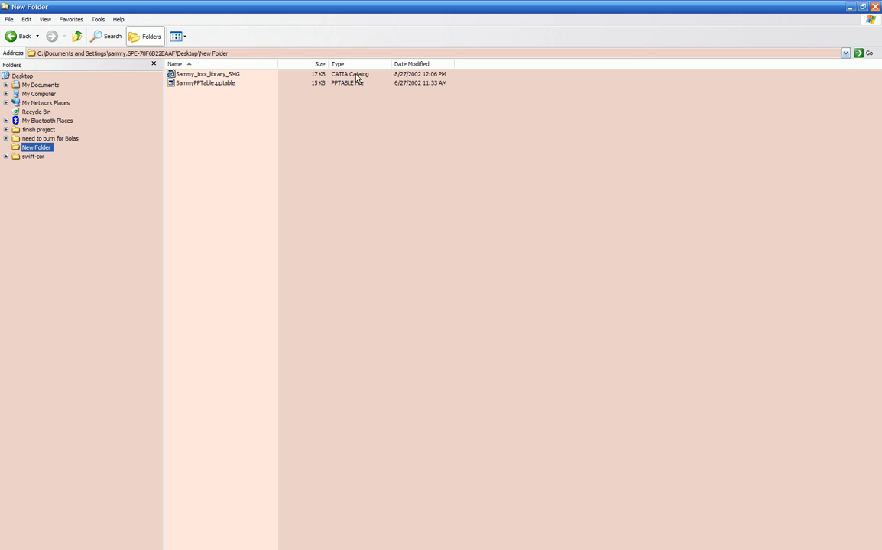
right_click(226, 78)
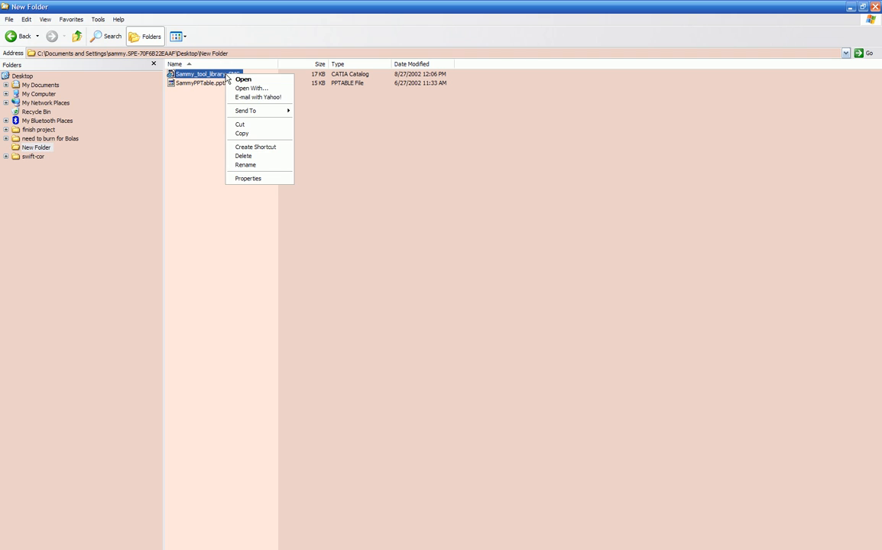
left_click(242, 133)
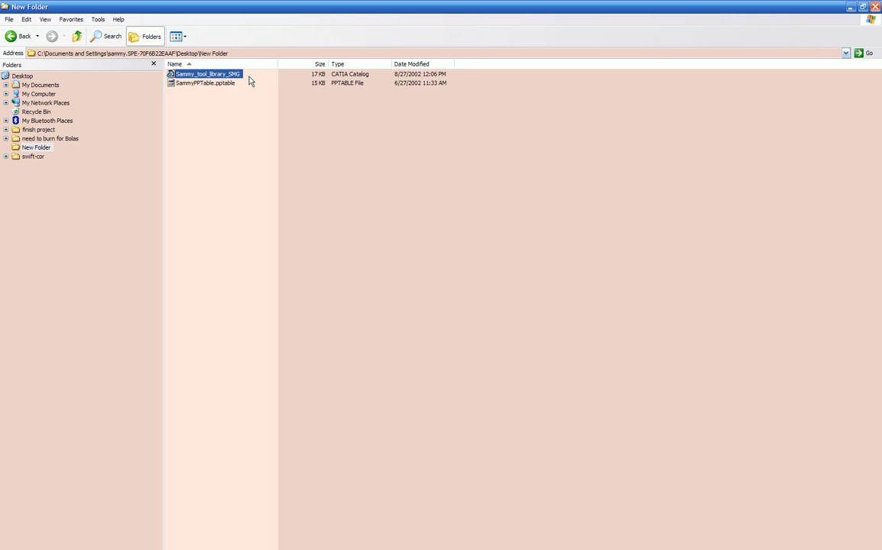
key("alt+Tab")
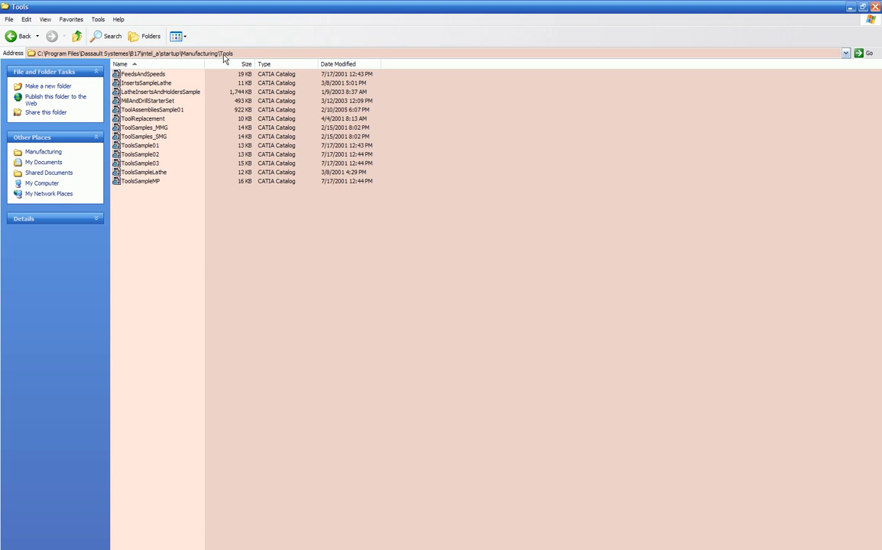
right_click(120, 218)
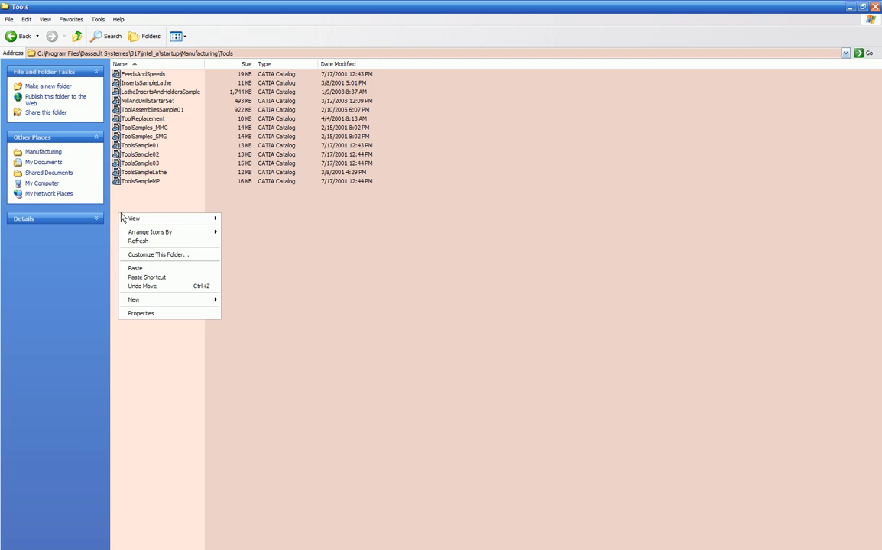
left_click(130, 267)
left_click(157, 215)
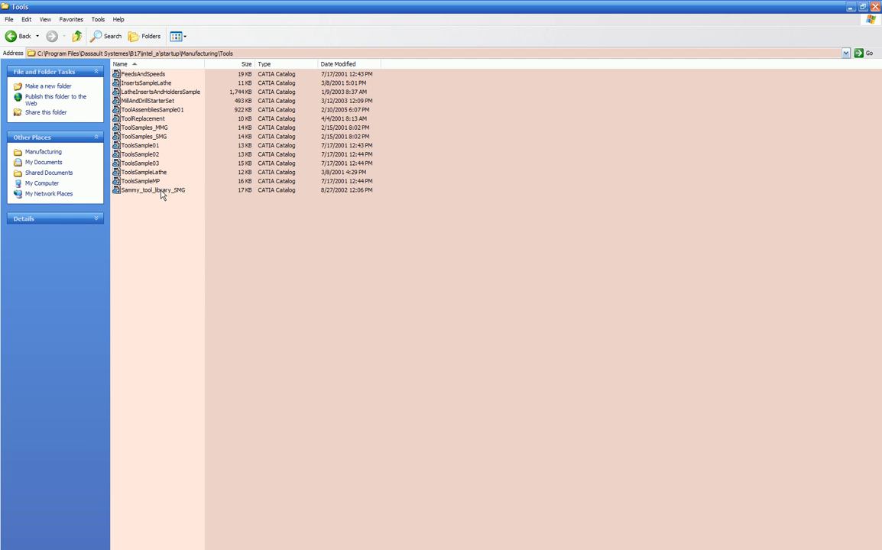
- Switch back to CATIA and set the tools catalog of the 1-op part operation's 5-axis machine to Sammy_tool_library_SMG
key("alt+Tab")
key("alt+Tab")
key("alt+Tab")
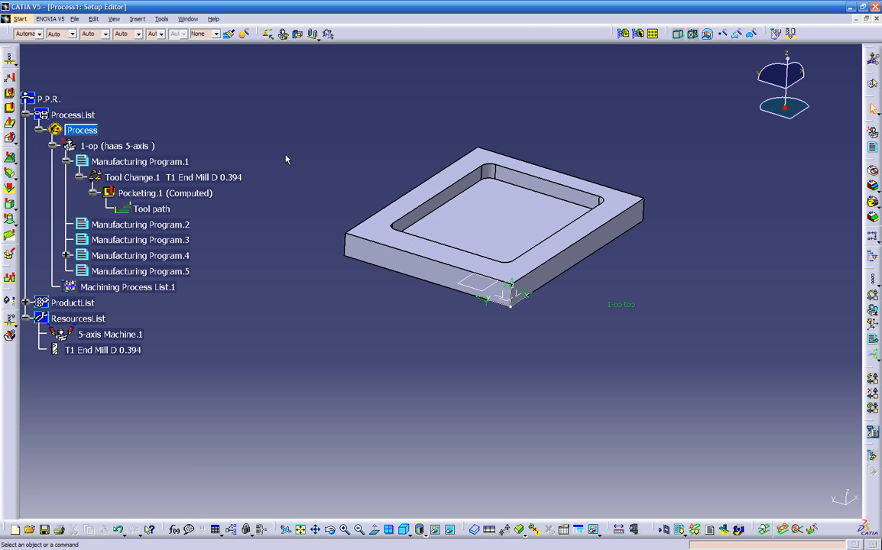
double_click(118, 146)
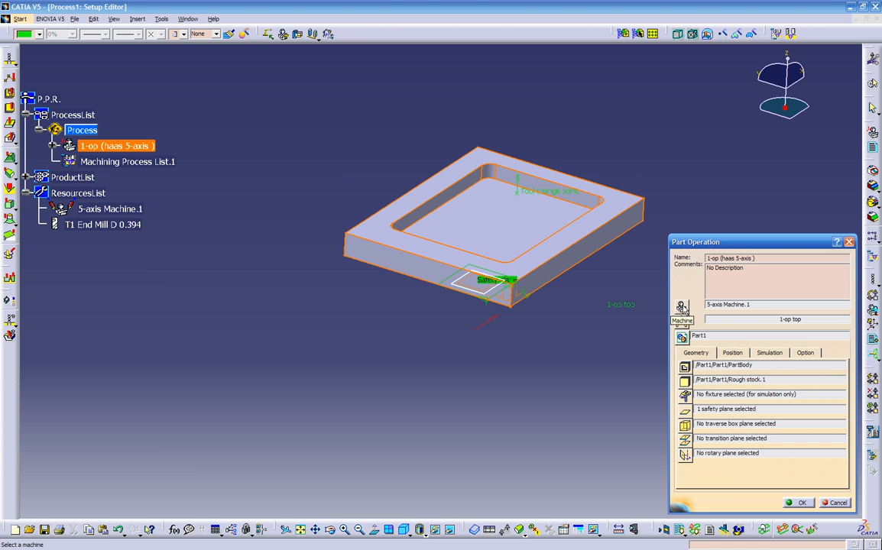
left_click(681, 307)
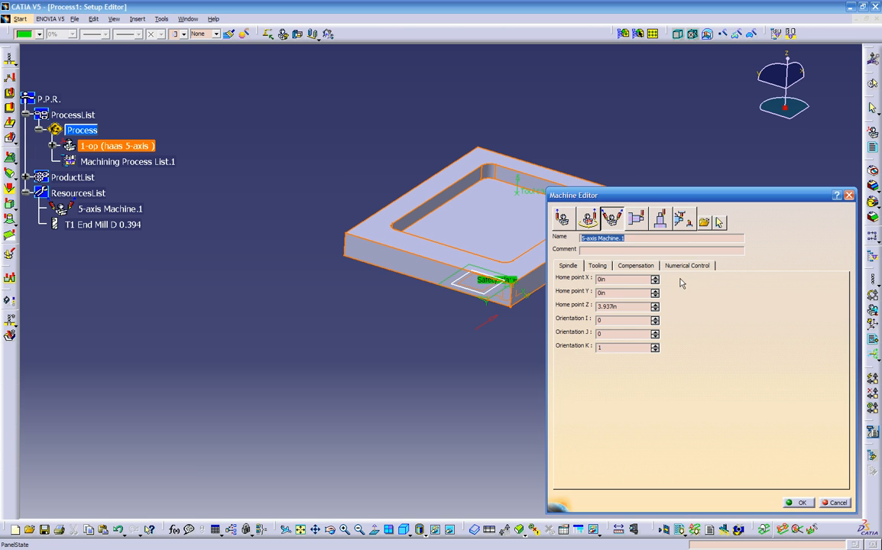
left_click(682, 267)
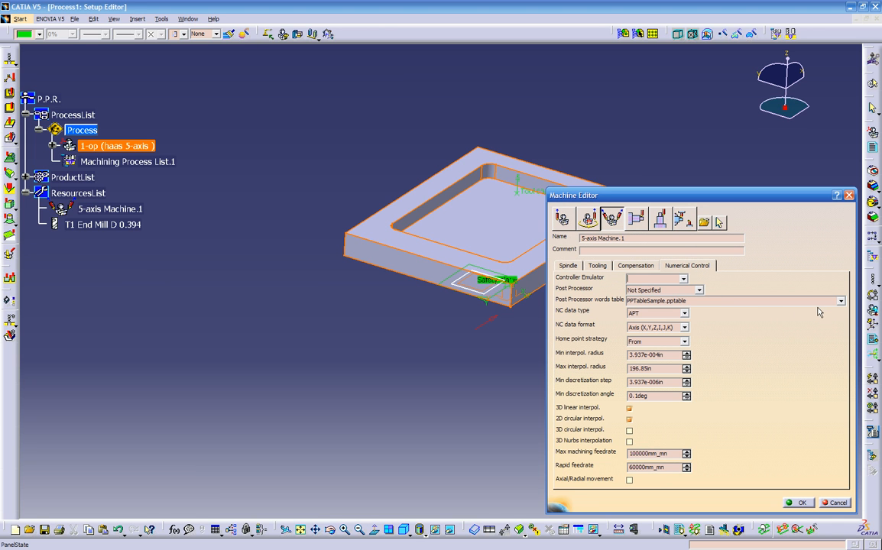
left_click(598, 265)
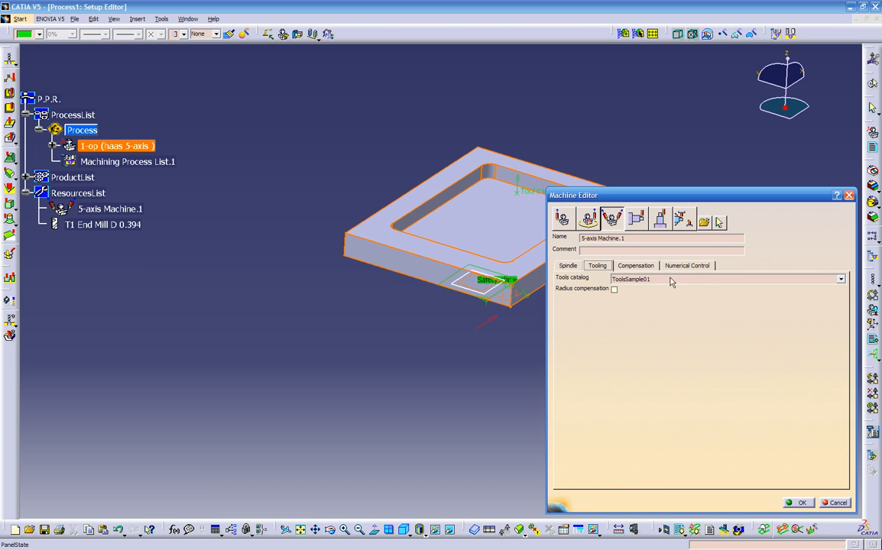
left_click(621, 282)
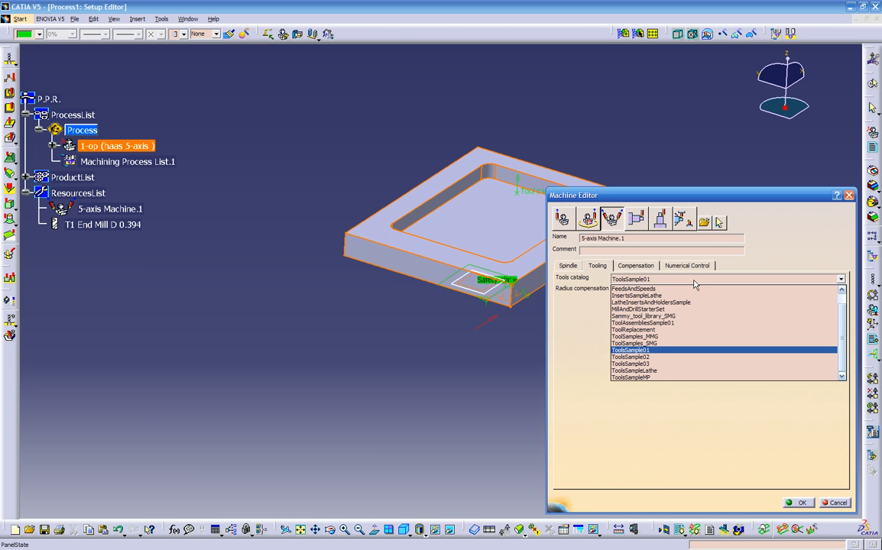
left_click(655, 318)
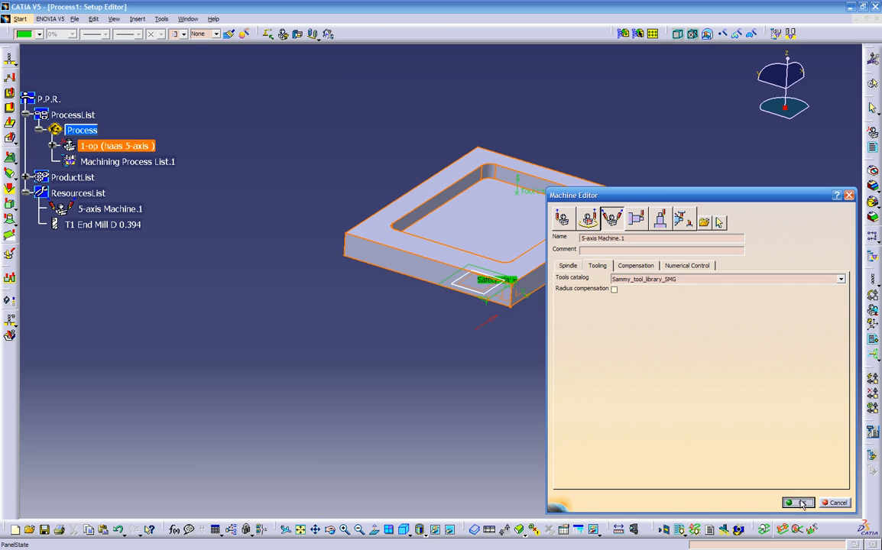
left_click(799, 502)
left_click(799, 503)
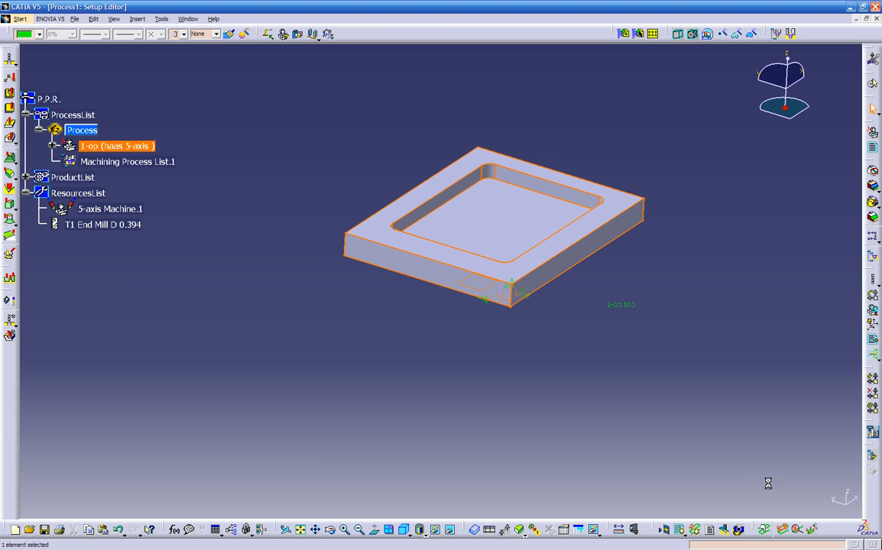
- Start a tool search for Pocketing.1, widening the window and the Name column and collapsing the Effective length column
left_click(51, 145)
double_click(131, 189)
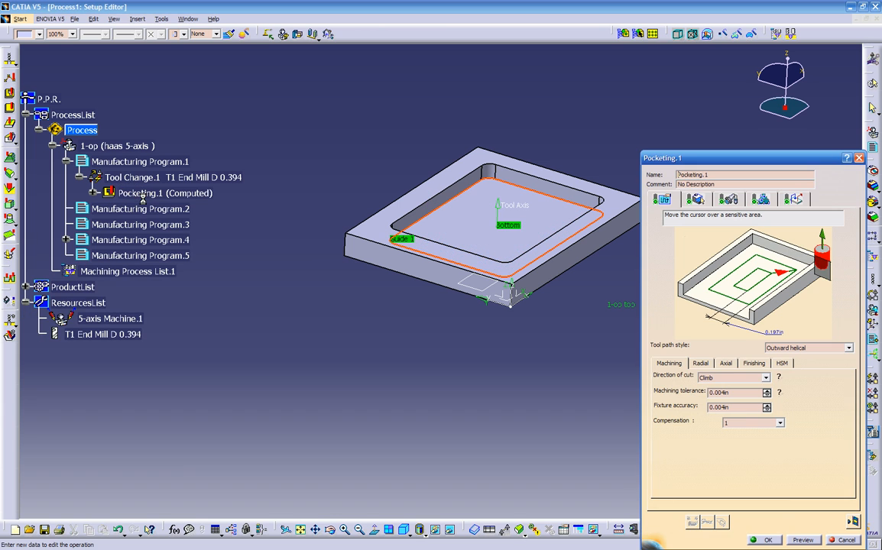
left_click(728, 200)
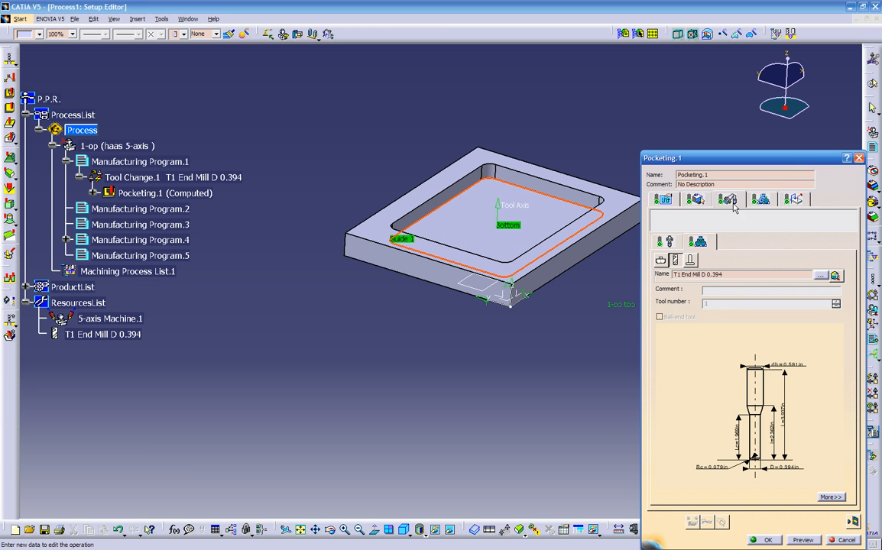
left_click(836, 274)
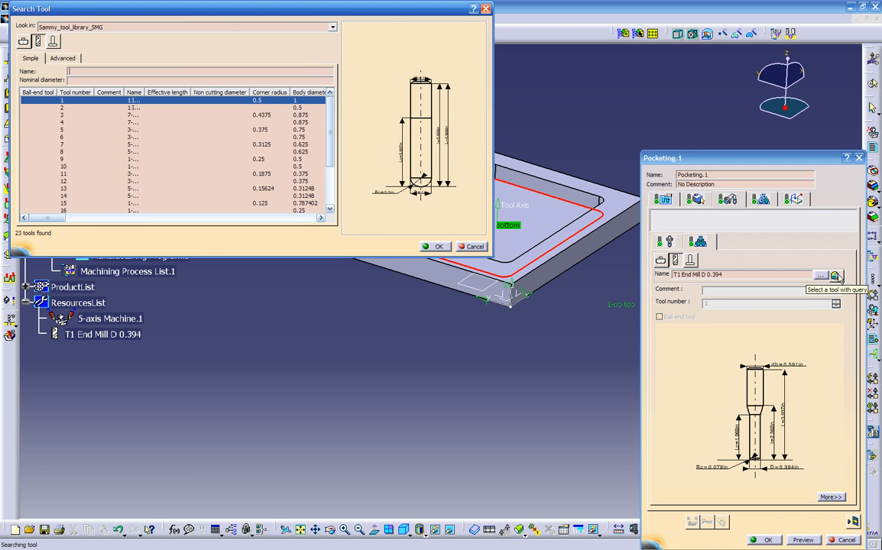
left_click_drag(159, 91, 196, 92)
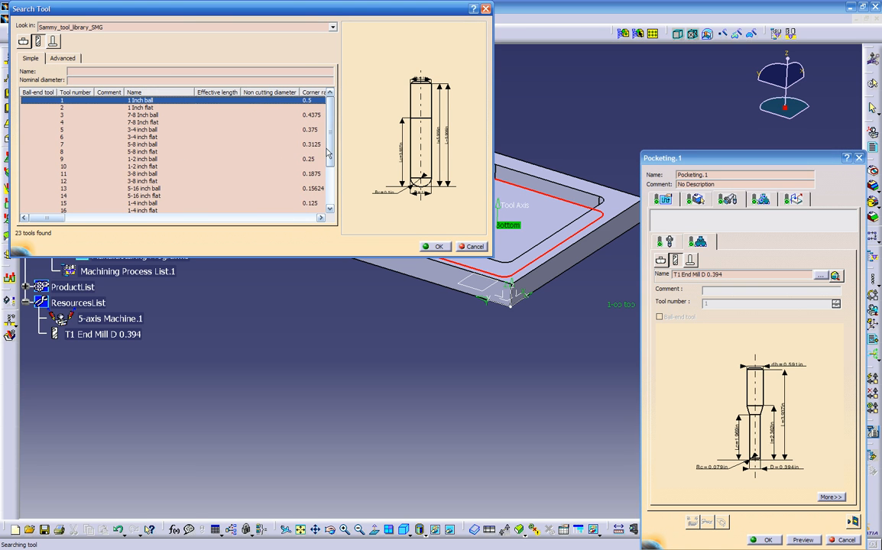
left_click_drag(243, 91, 195, 92)
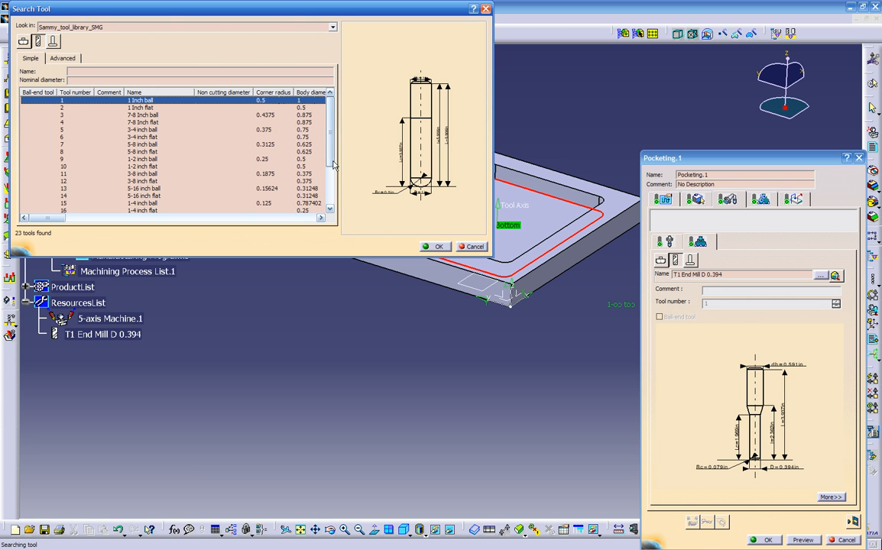
left_click_drag(494, 200, 645, 188)
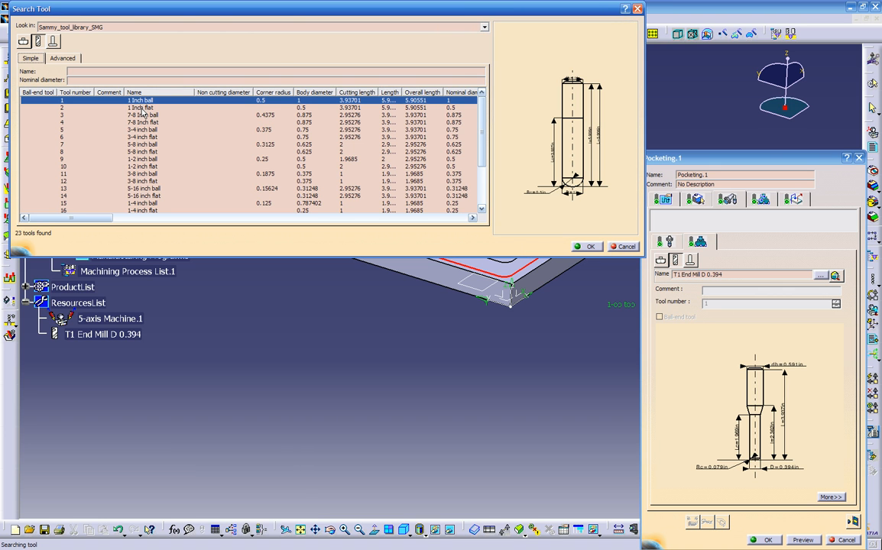
- Examine the end mills in Sammy_tool_library_SMG, including the drawings of the 1-2 inch ball, 1 Inch flat and 1 Inch ball tools
left_click(115, 159)
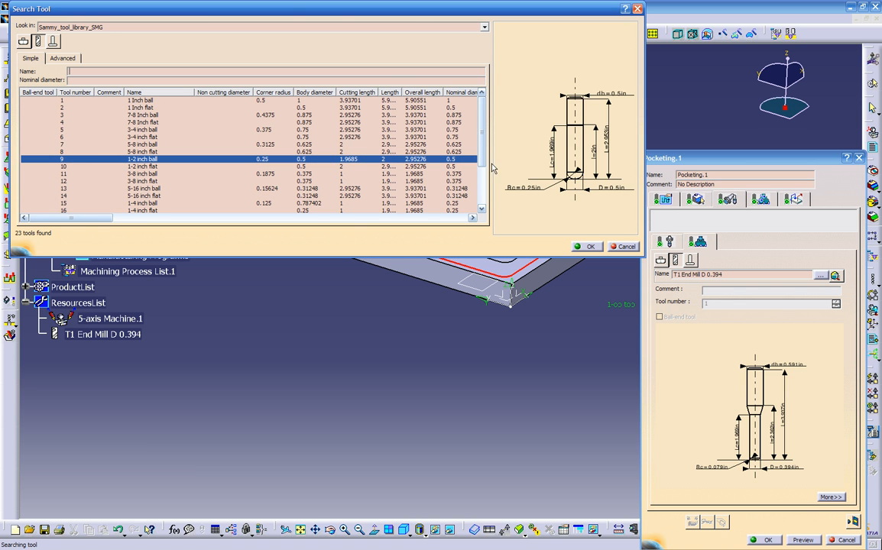
scroll(493, 170, "down", 3)
scroll(493, 116, "up", 3)
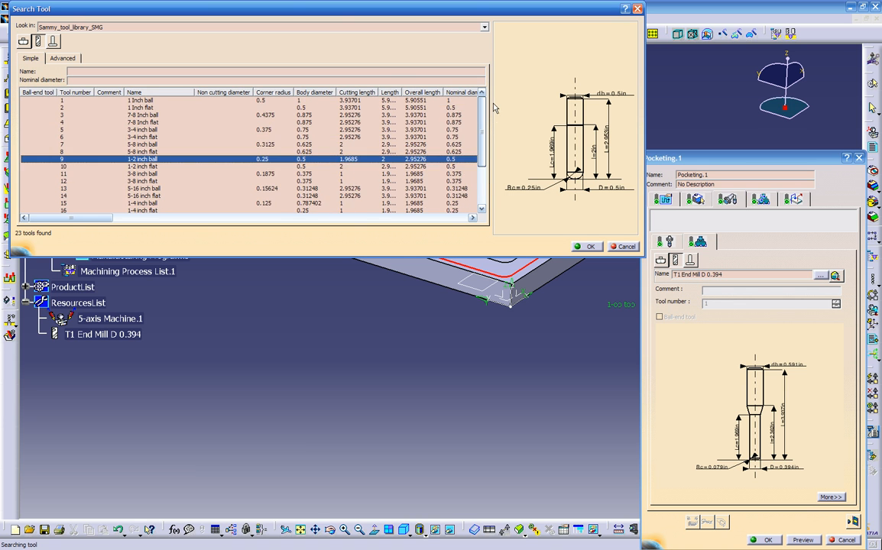
scroll(486, 159, "down", 3)
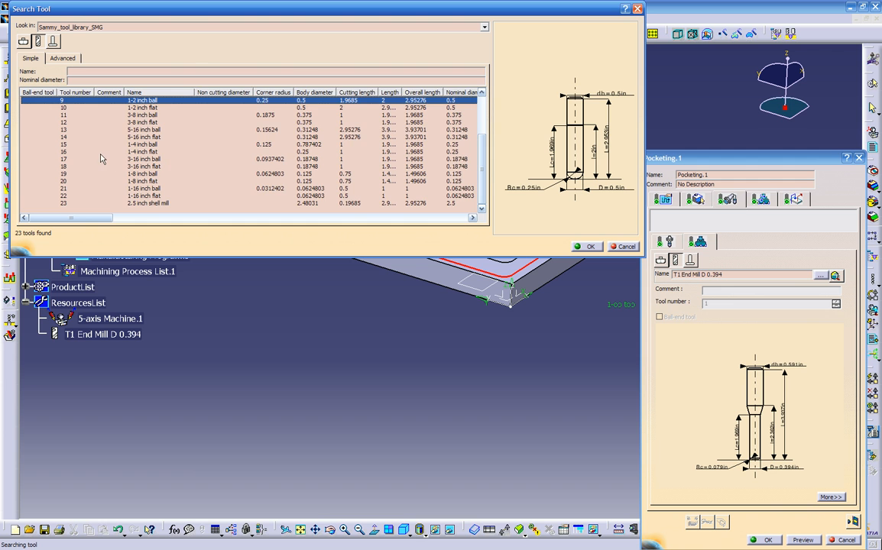
scroll(103, 158, "up", 3)
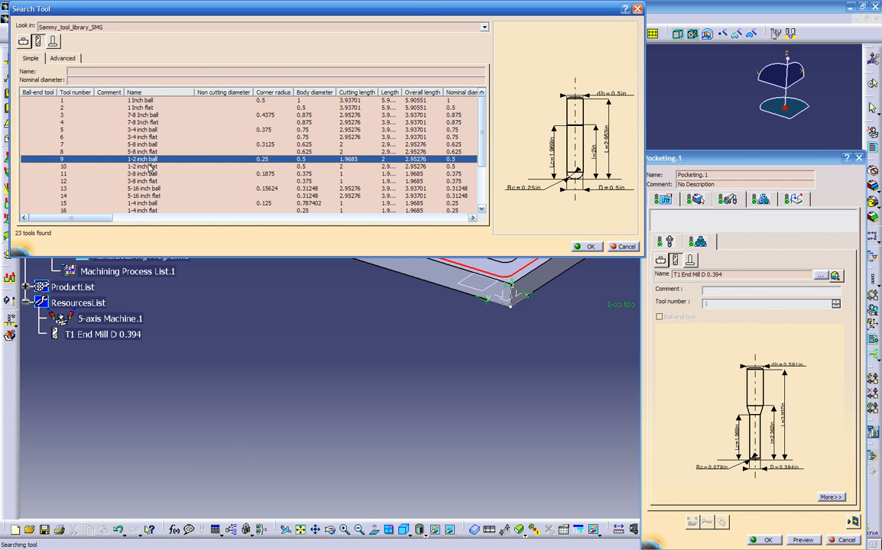
scroll(433, 126, "down", 3)
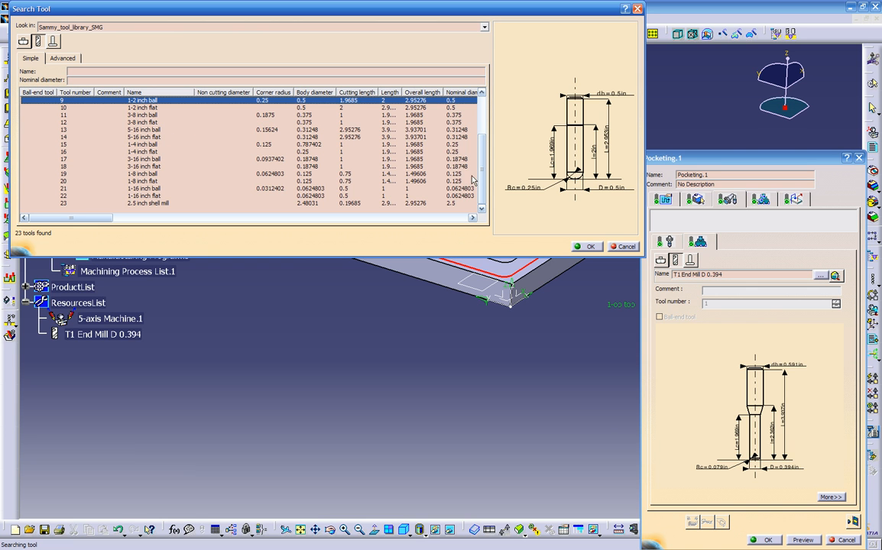
scroll(433, 130, "up", 3)
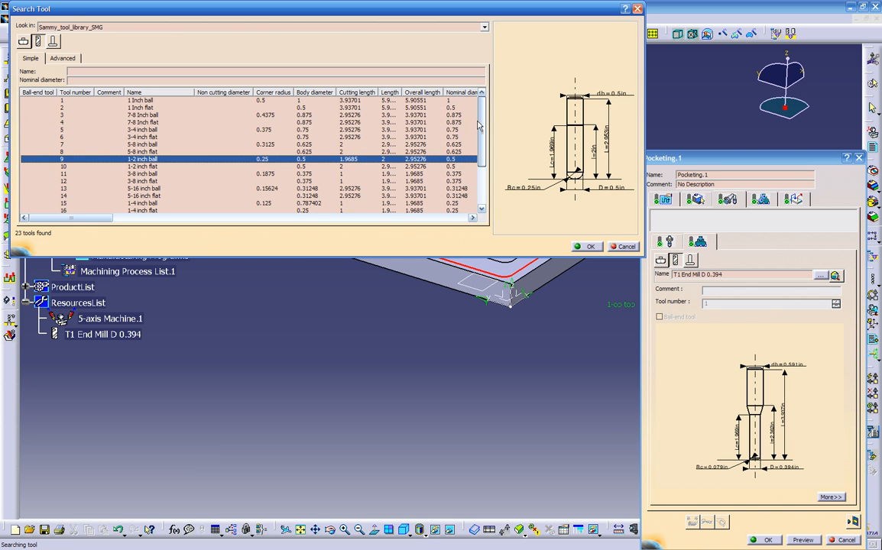
left_click(130, 107)
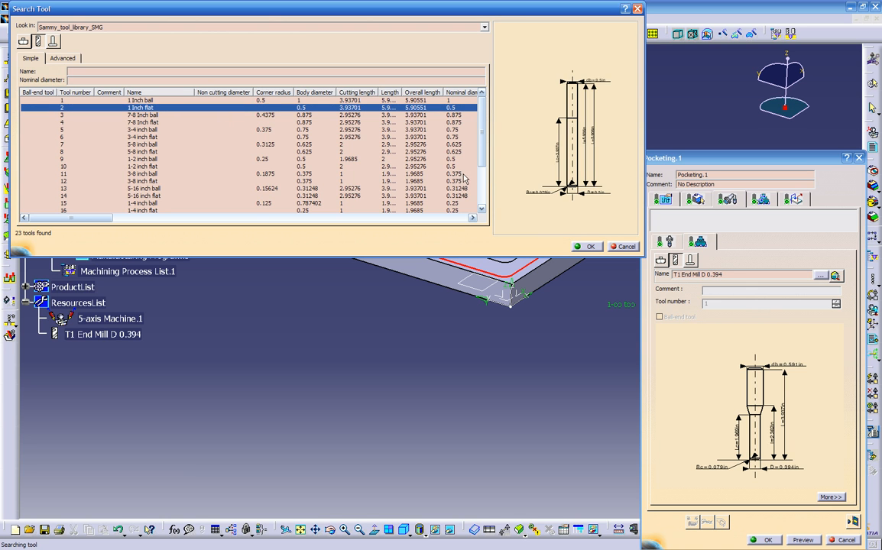
left_click(142, 101)
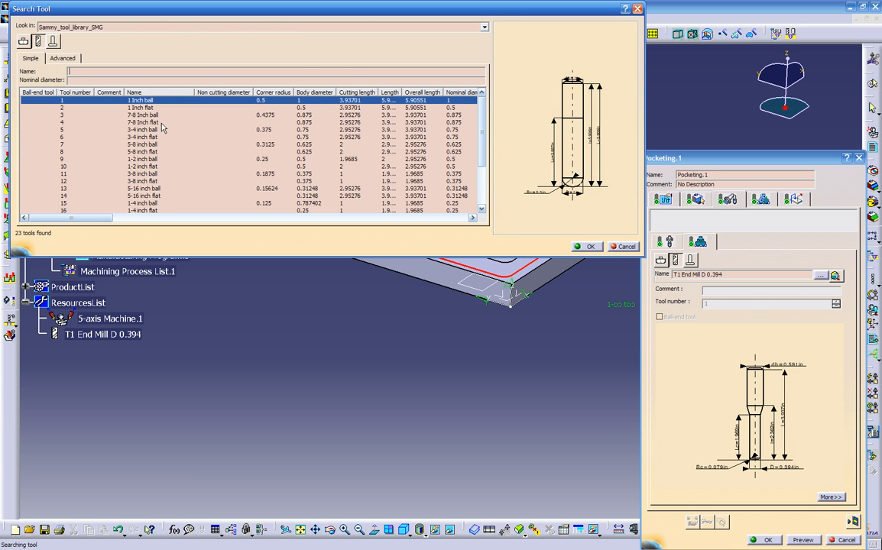
- Assign the 3-4 inch flat end mill from the catalog to Pocketing.1
left_click(153, 138)
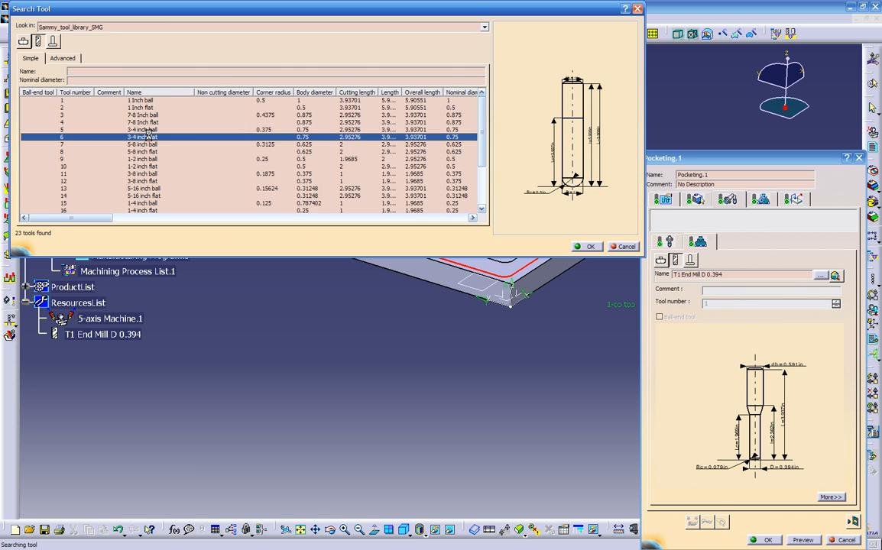
left_click(587, 246)
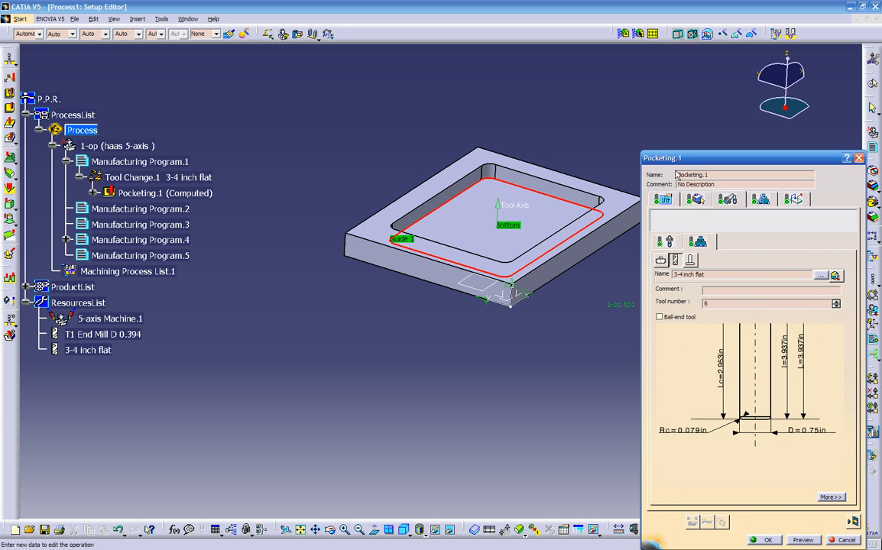
left_click_drag(642, 157, 615, 94)
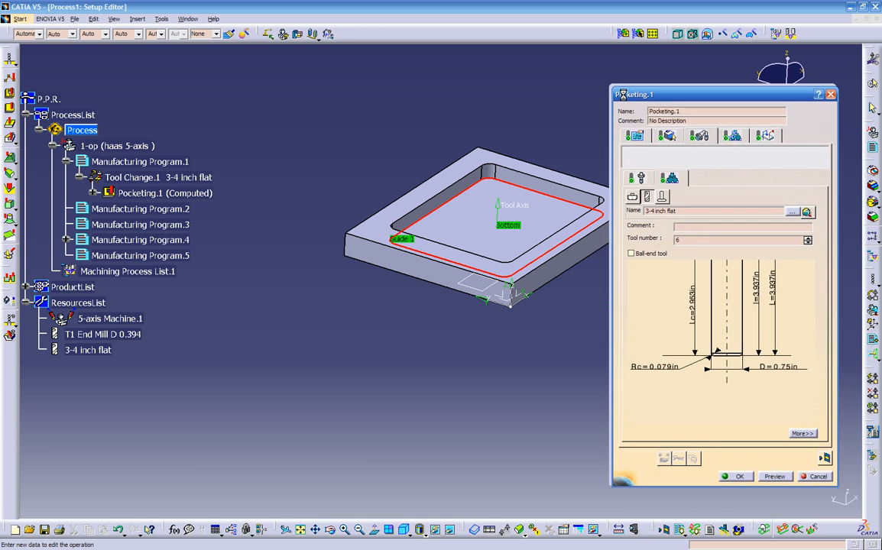
- Set the corner radius of the 3-4 inch flat tool to 0 in and enlarge its drawing
double_click(661, 368)
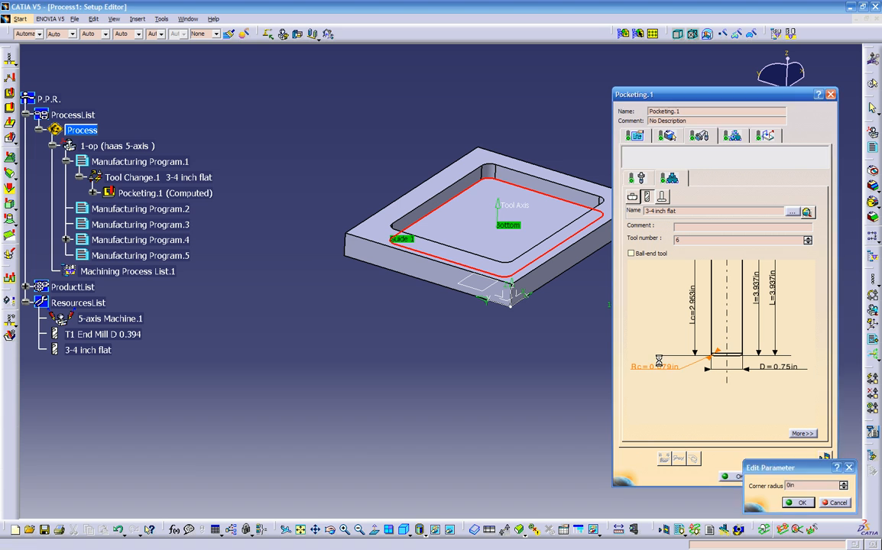
type("0")
key("Return")
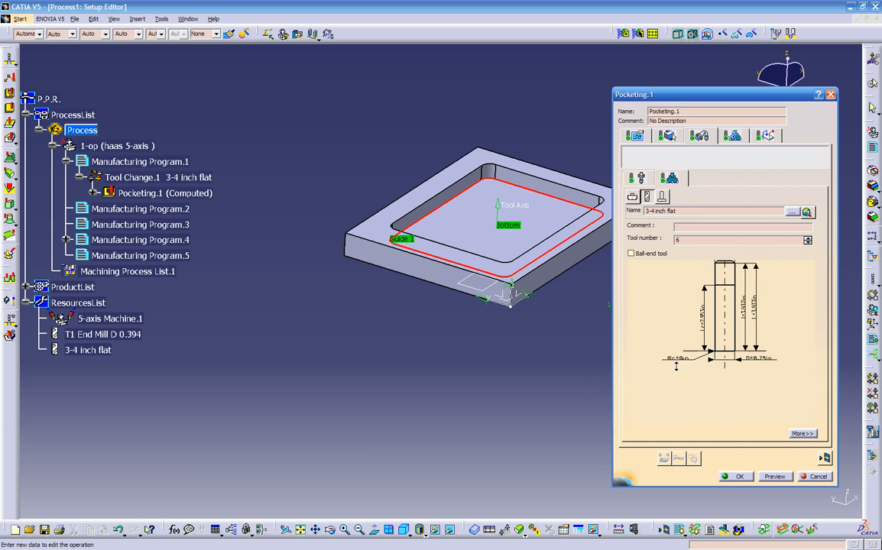
mouse_move(679, 377)
middle_mouse_down()
mouse_move(693, 359)
mouse_move(686, 347)
mouse_move(662, 372)
mouse_move(675, 356)
middle_mouse_up()
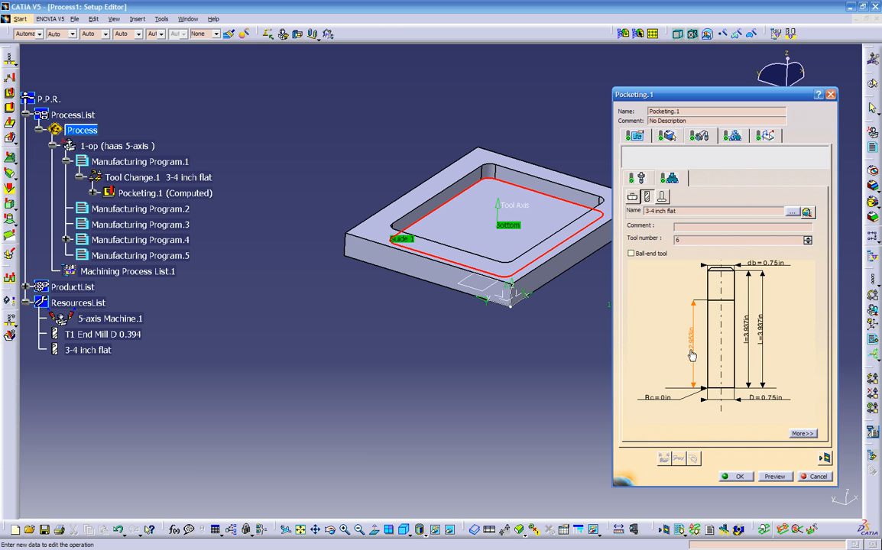
- Set both the cutting length and the length (l) of the 3-4 inch flat tool to 2 in
double_click(691, 340)
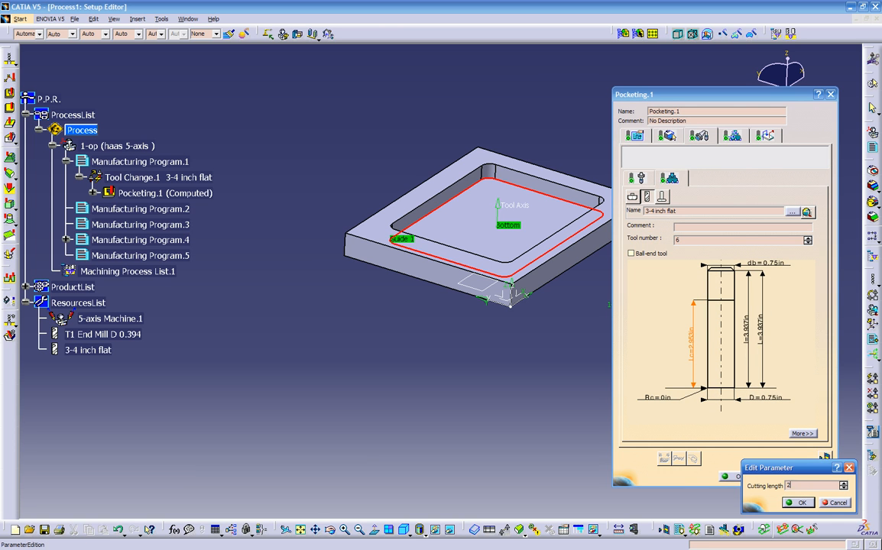
type("2")
key("Return")
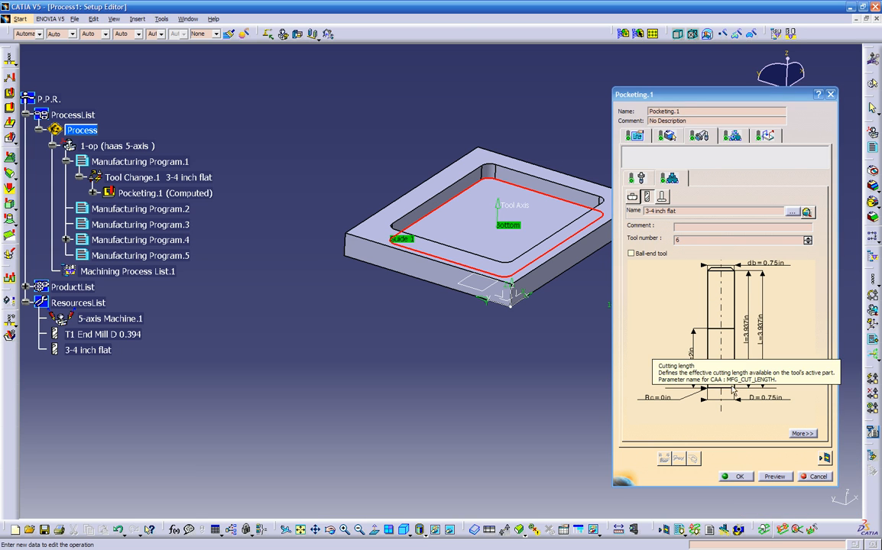
double_click(748, 333)
type("3")
key("Return")
- Set the 3-4 inch flat tool's body diameter to 2.2 in and its tool number to 1
double_click(776, 263)
type("2")
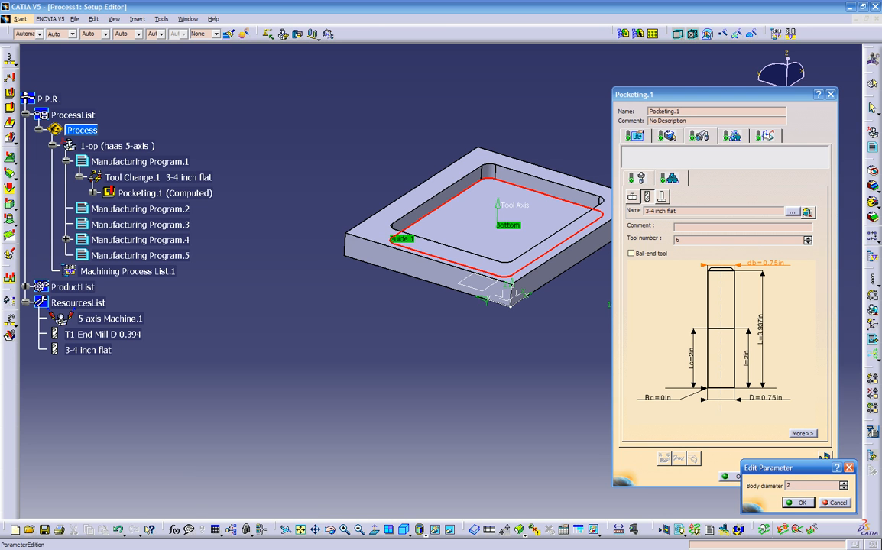
type(".2")
key("Return")
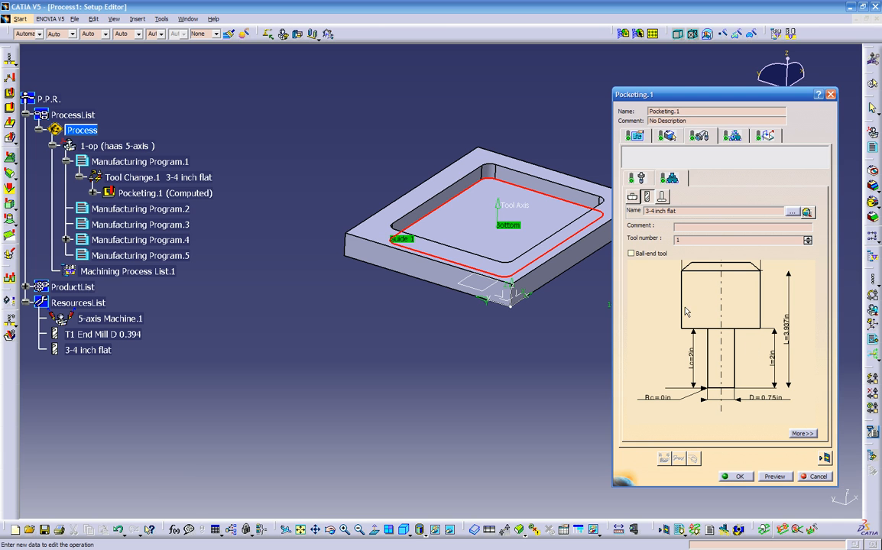
- Replay the Pocketing.1 tool path with the edited tool from its start and accept the operation
left_click(823, 460)
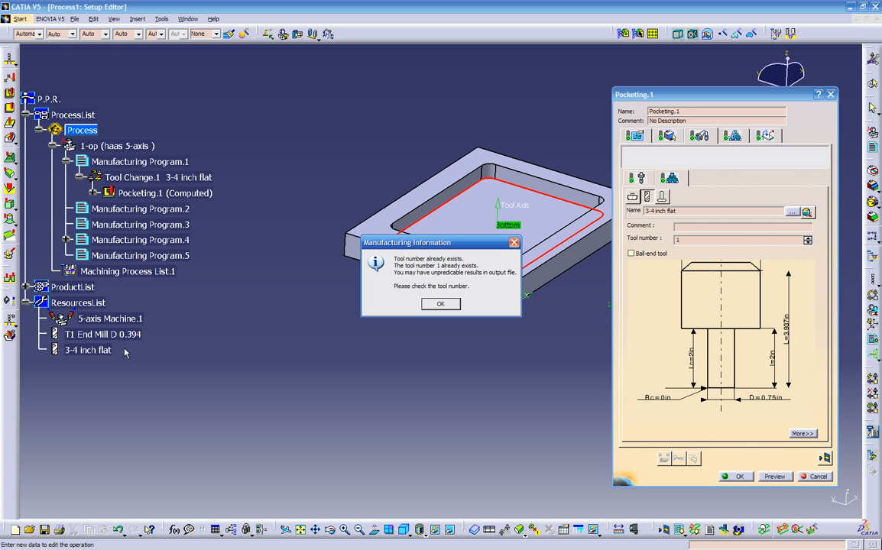
left_click(441, 304)
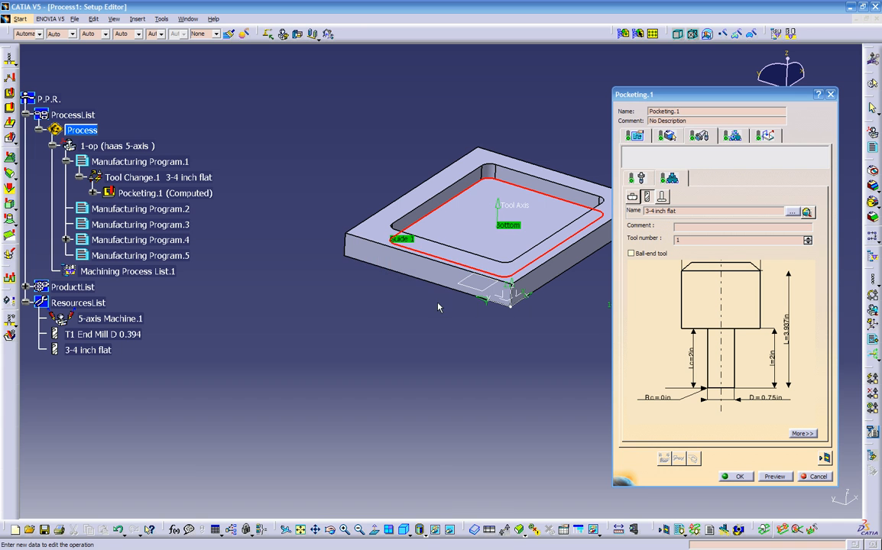
left_click(764, 478)
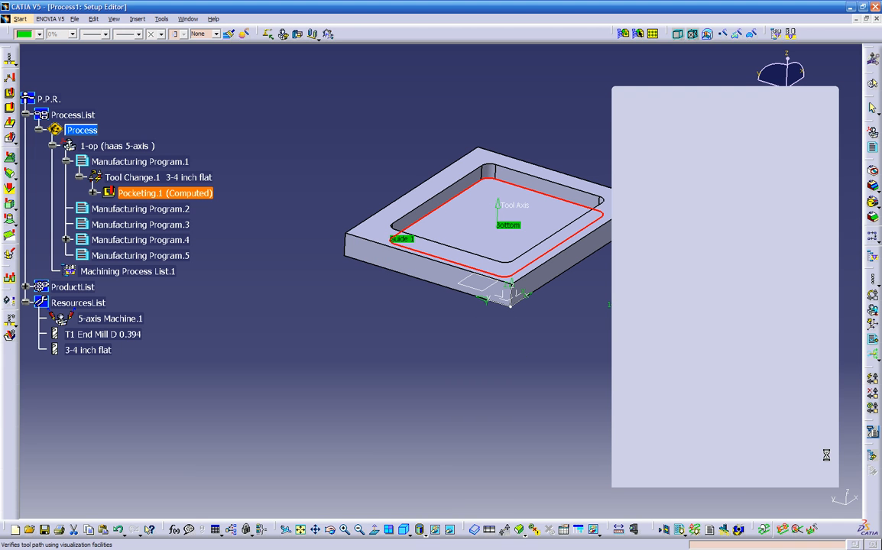
middle_click_drag(503, 389, 501, 345)
left_click(470, 222)
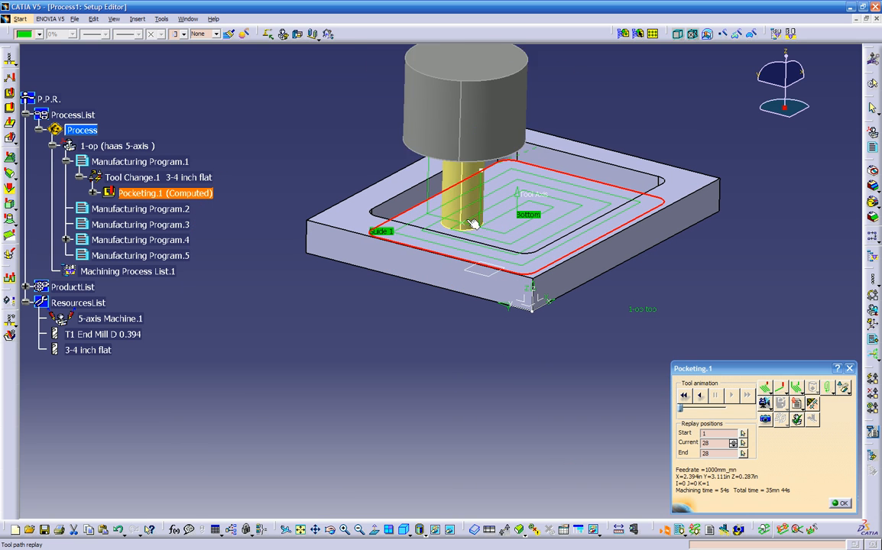
left_click(685, 395)
left_click(732, 396)
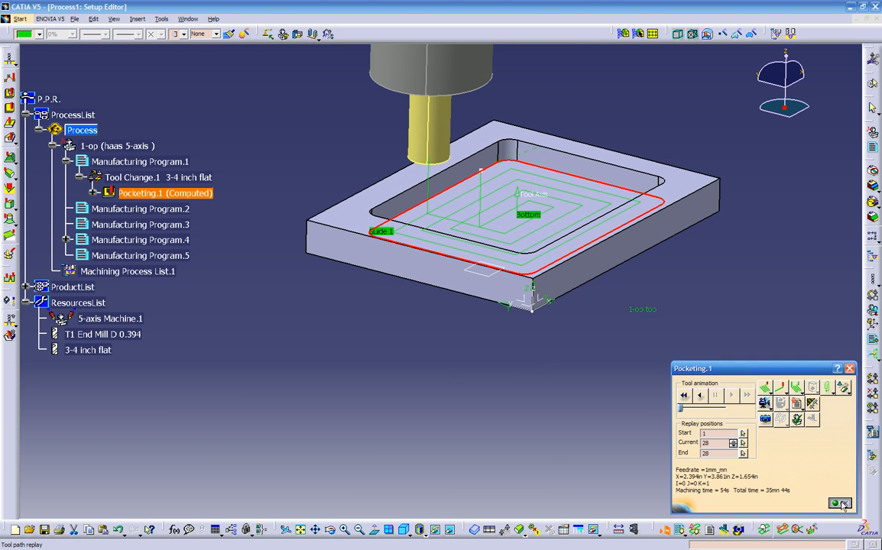
left_click(841, 504)
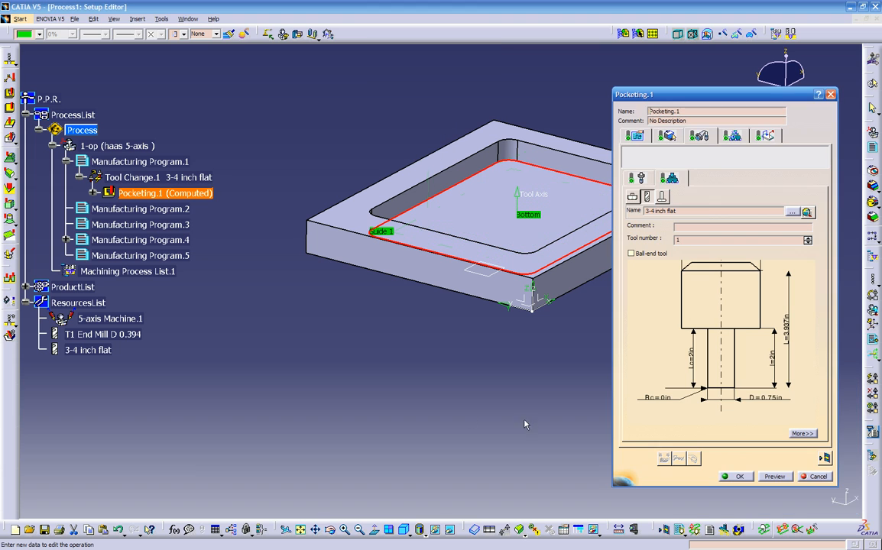
left_click(731, 477)
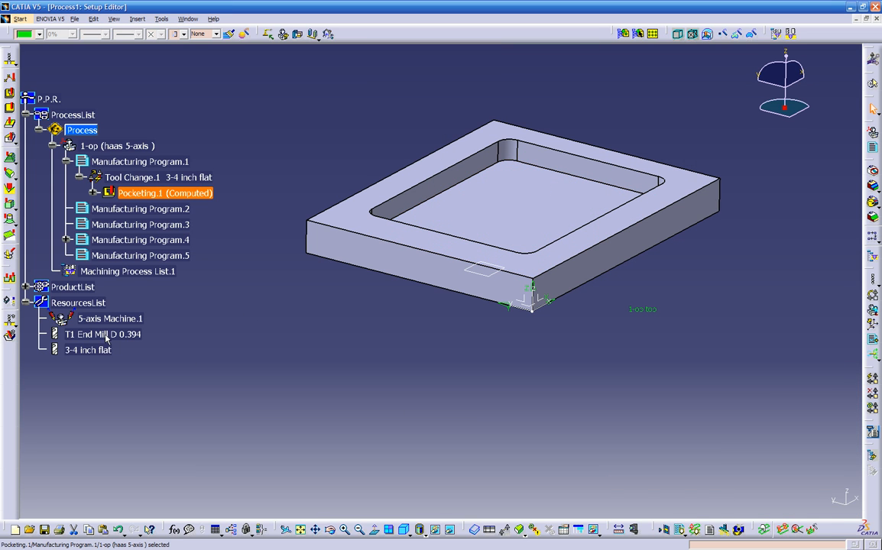
- Cut the unused T1 End Mill D 0.394 from the ResourcesList
left_click(105, 335)
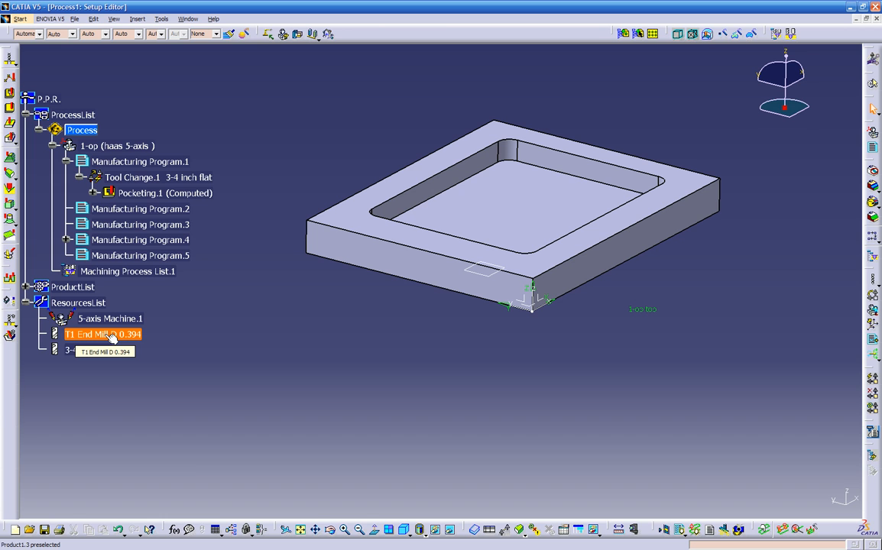
right_click(111, 337)
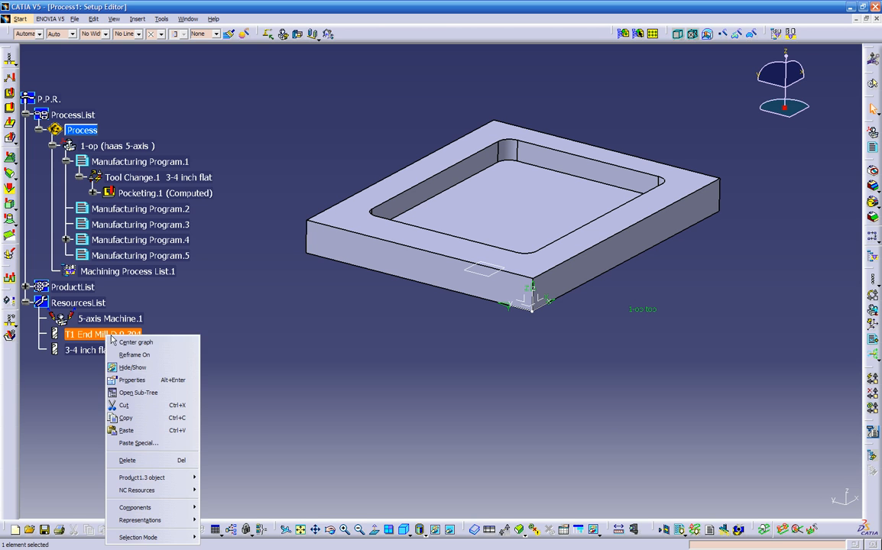
left_click(134, 411)
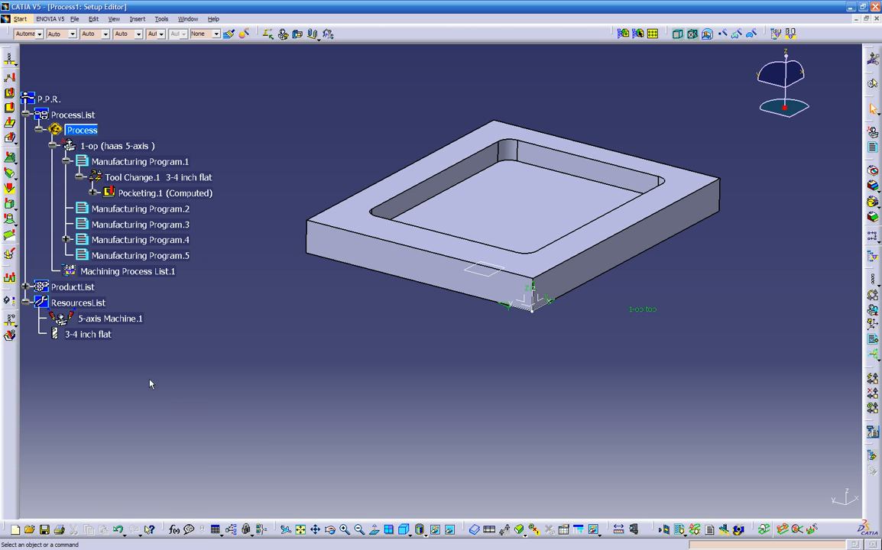
- Reopen Pocketing.1 and examine its geometry, tool, feeds and speeds, macro and machining strategy settings
double_click(183, 193)
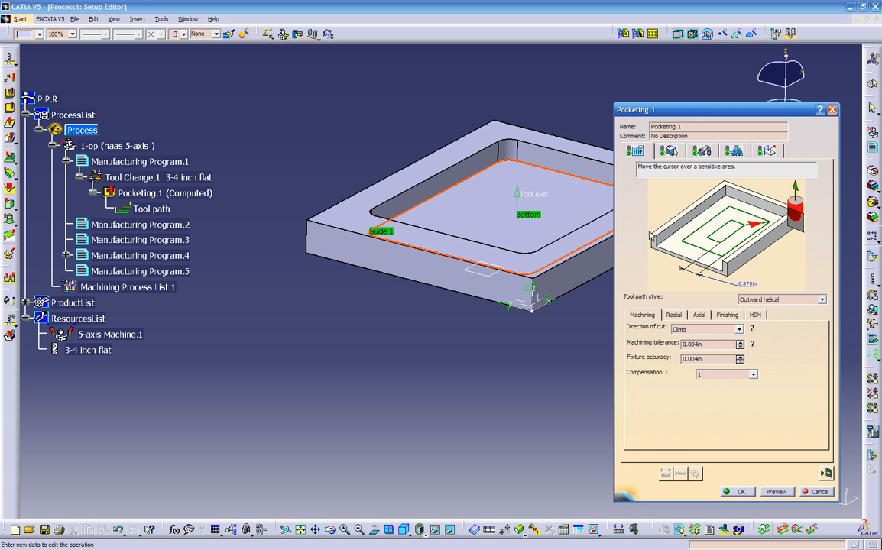
middle_click_drag(443, 296, 578, 250)
left_click(669, 150)
left_click(702, 151)
left_click(734, 151)
left_click(766, 151)
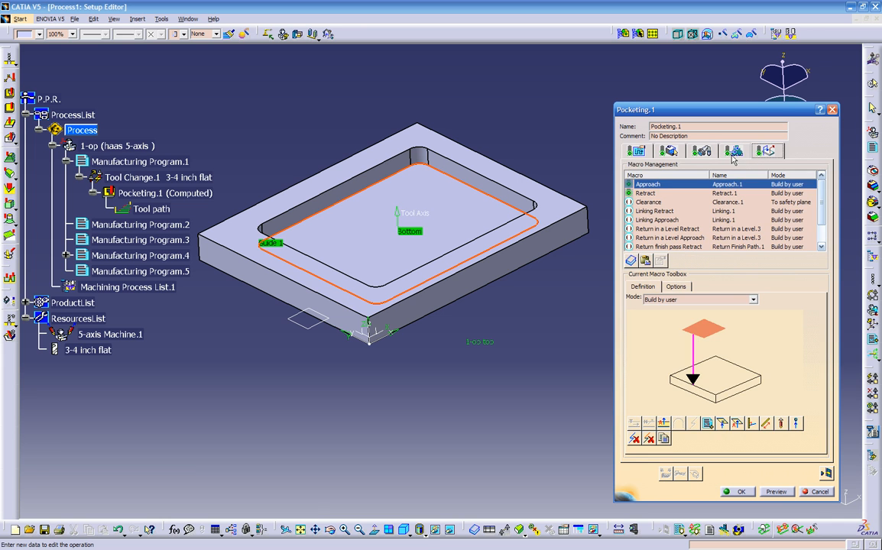
left_click(731, 152)
left_click(702, 151)
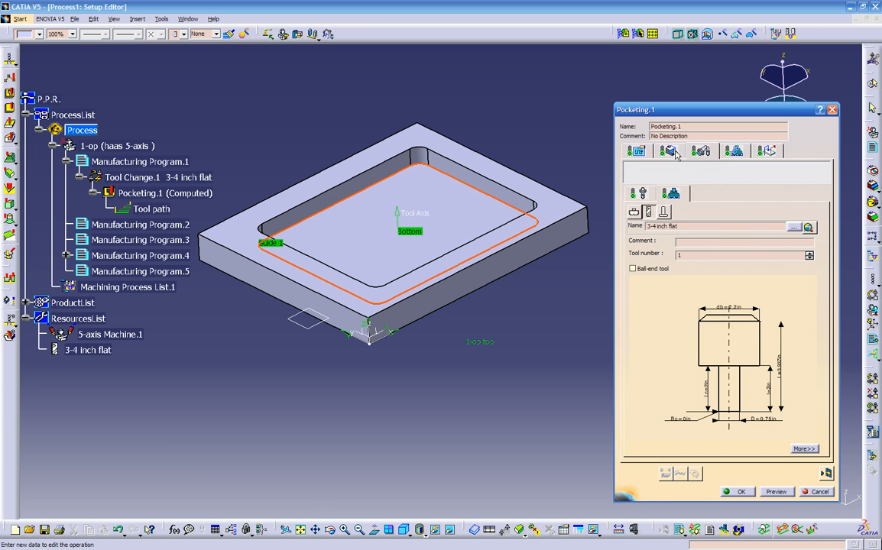
left_click(639, 151)
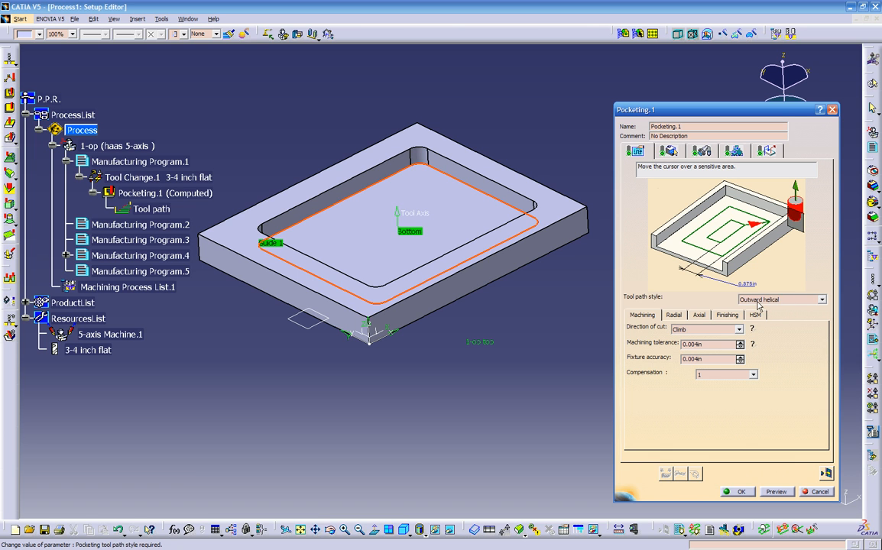
- Try the Inward helical tool path style for Pocketing.1 and settle on Back and forth
left_click(776, 301)
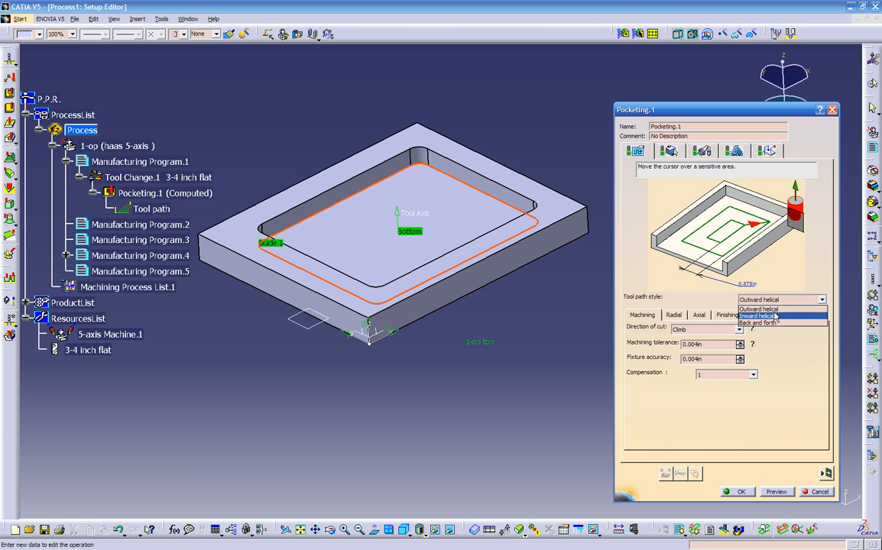
left_click(776, 318)
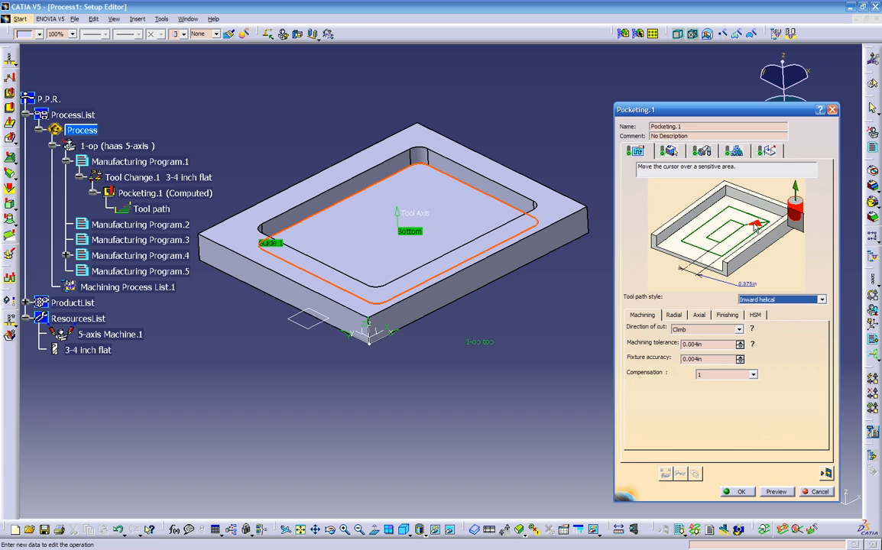
left_click(768, 300)
left_click(768, 326)
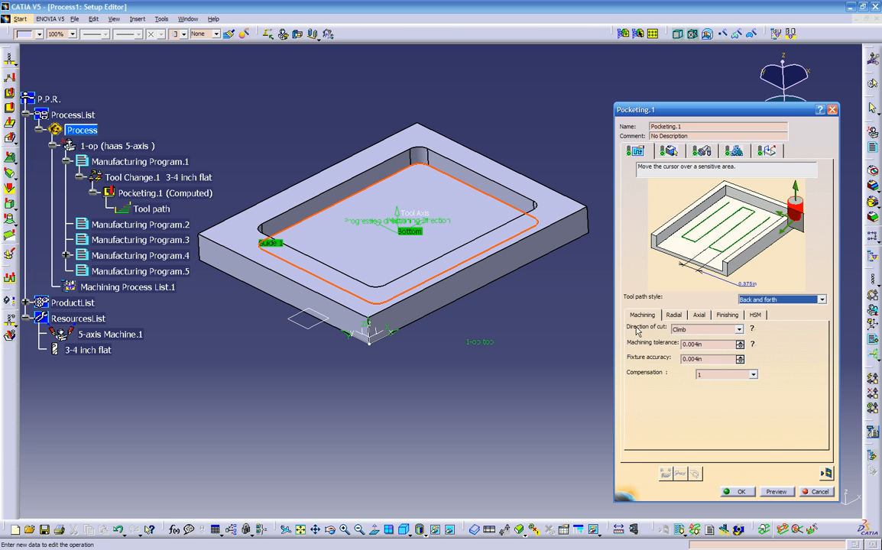
- View the direction of cut illustration, try Conventional, and return the direction to Climb
left_click(752, 328)
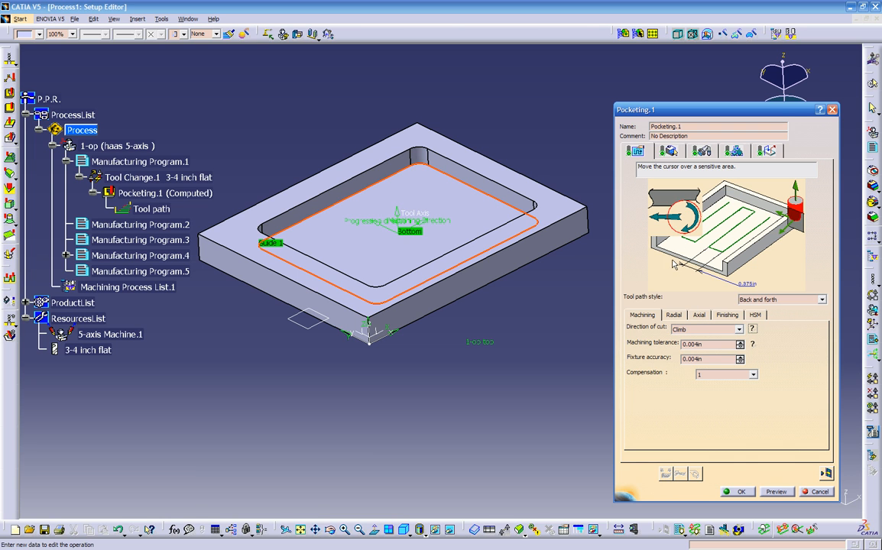
left_click(739, 331)
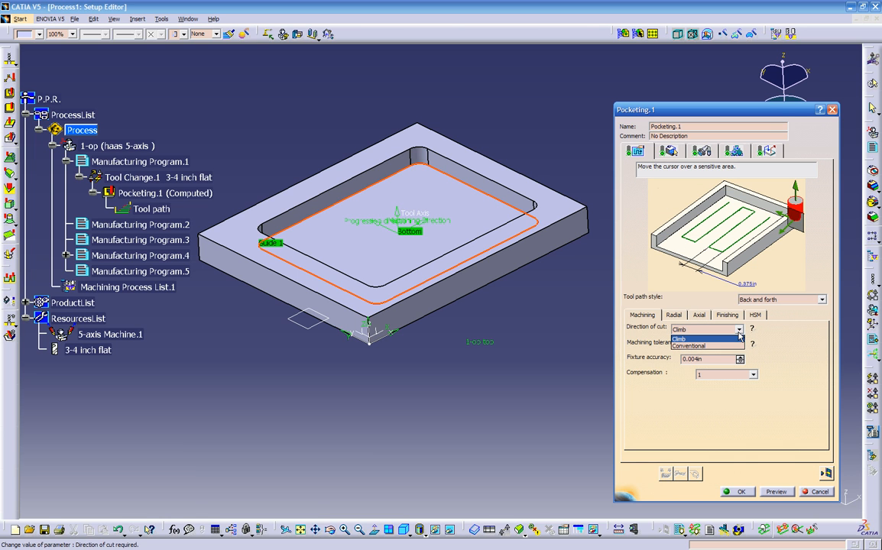
left_click(700, 348)
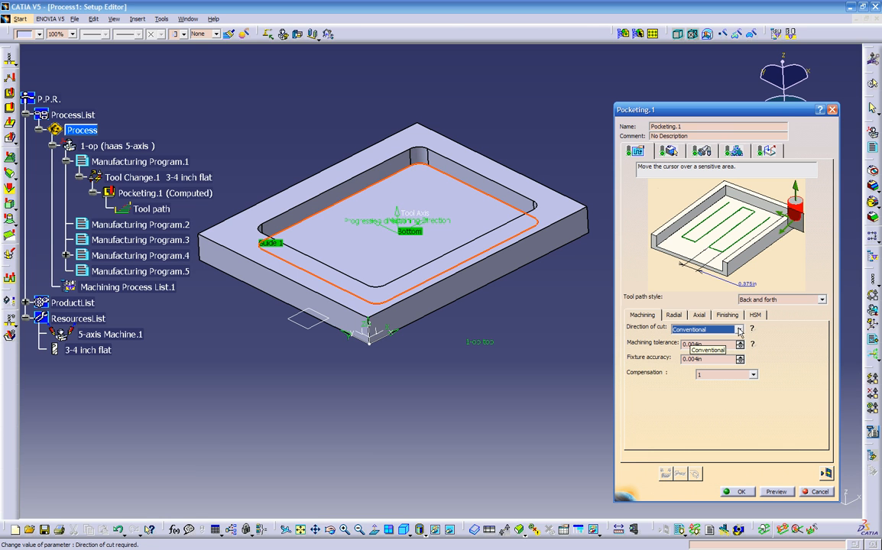
left_click(710, 331)
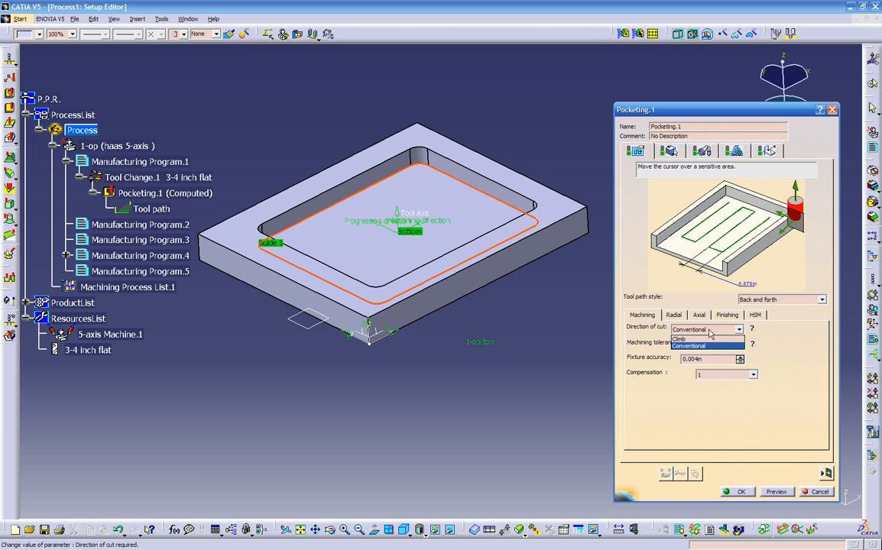
left_click(688, 339)
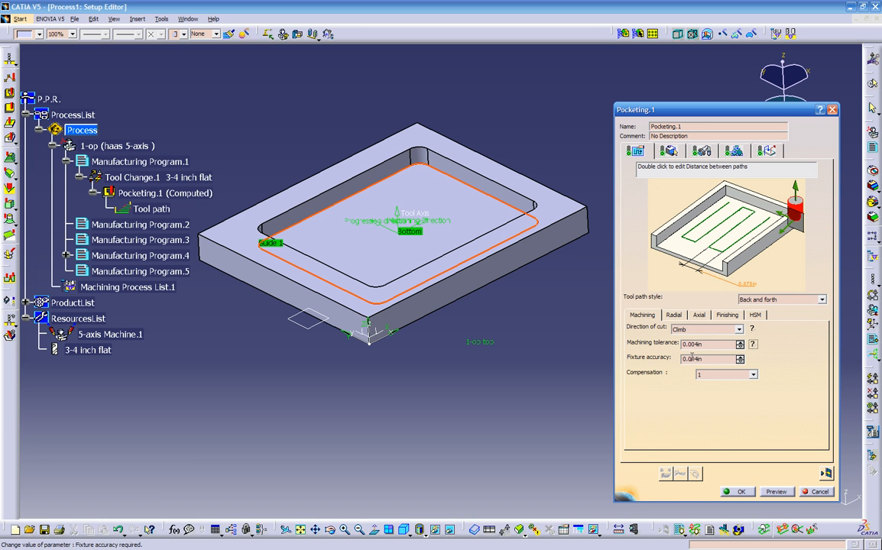
- Compare the Maximum distance and Stepover ratio radial modes with their help illustrations, and return the mode to Tool diameter ratio
left_click(673, 315)
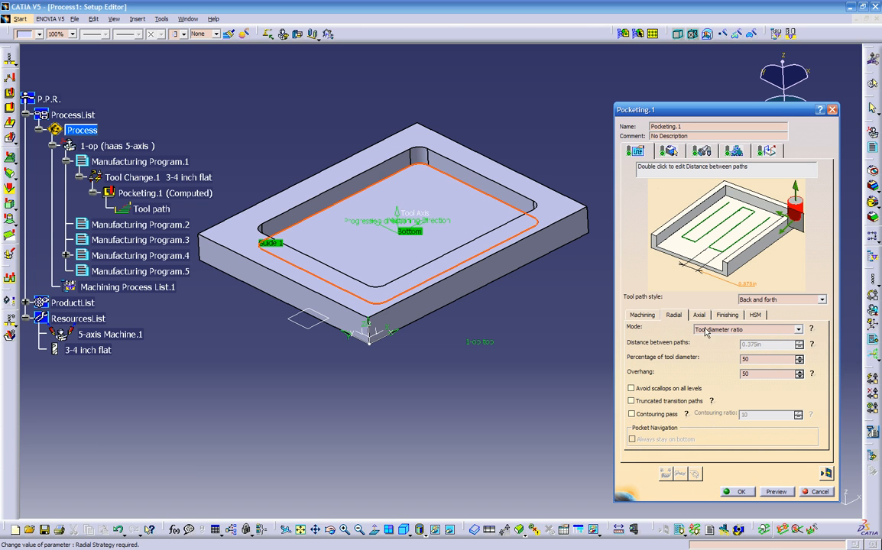
mouse_move(810, 330)
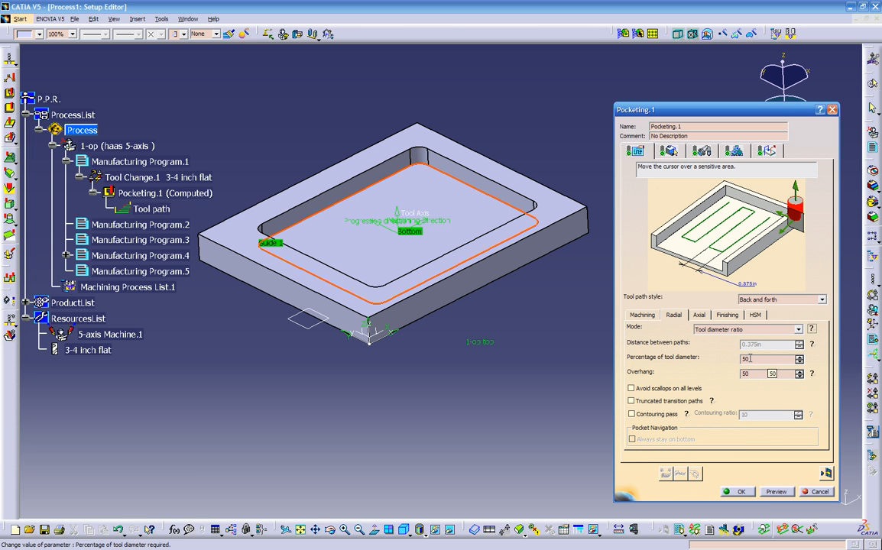
left_click(761, 330)
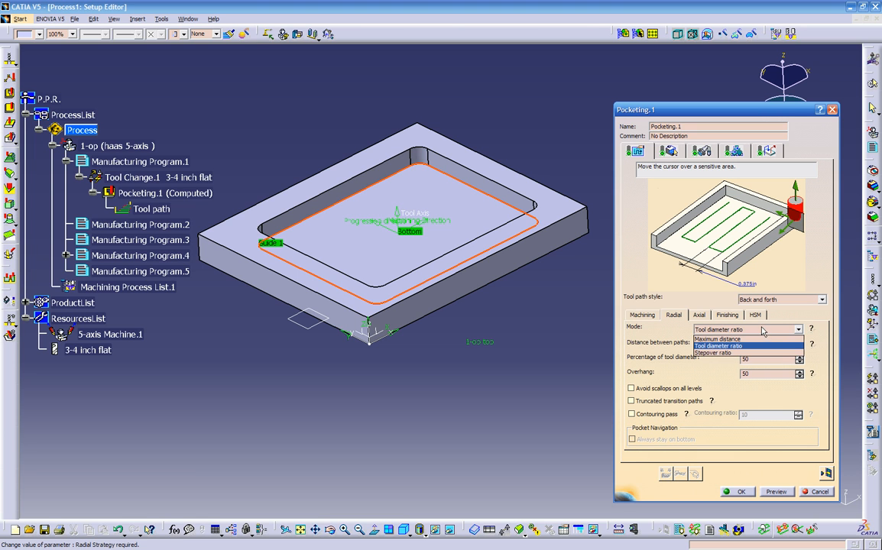
left_click(744, 340)
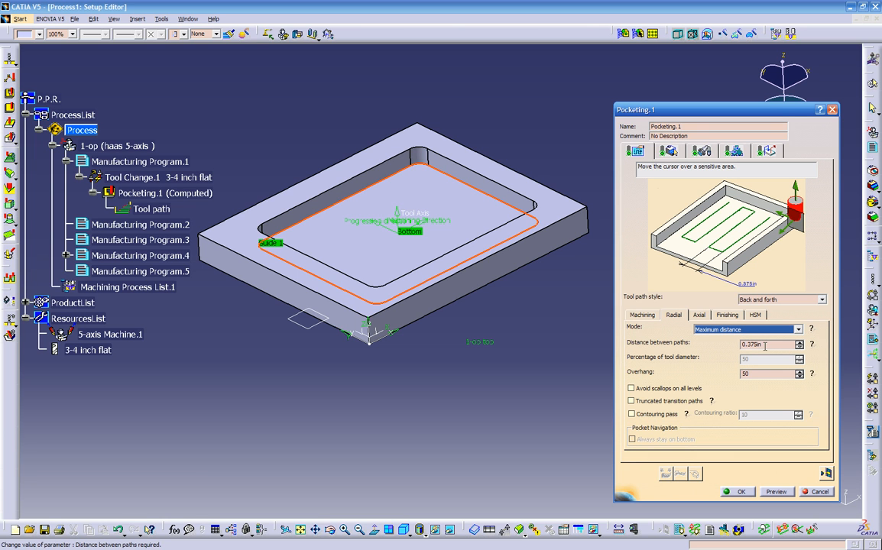
left_click_drag(765, 345, 719, 344)
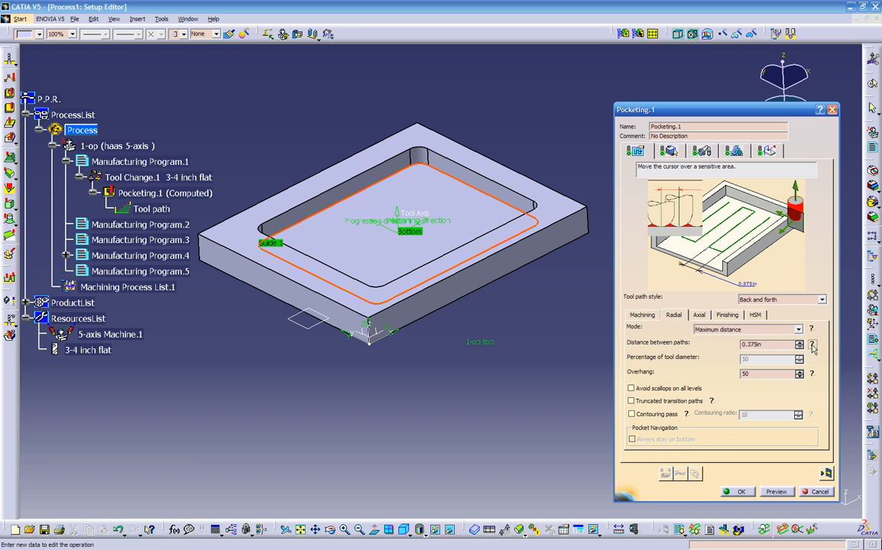
mouse_move(664, 230)
left_click(745, 330)
left_click(735, 355)
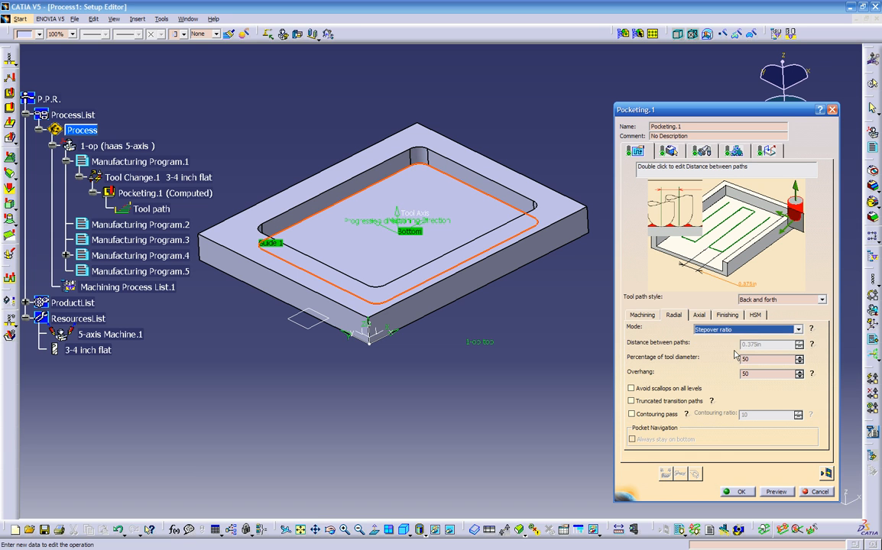
left_click(740, 330)
left_click(744, 339)
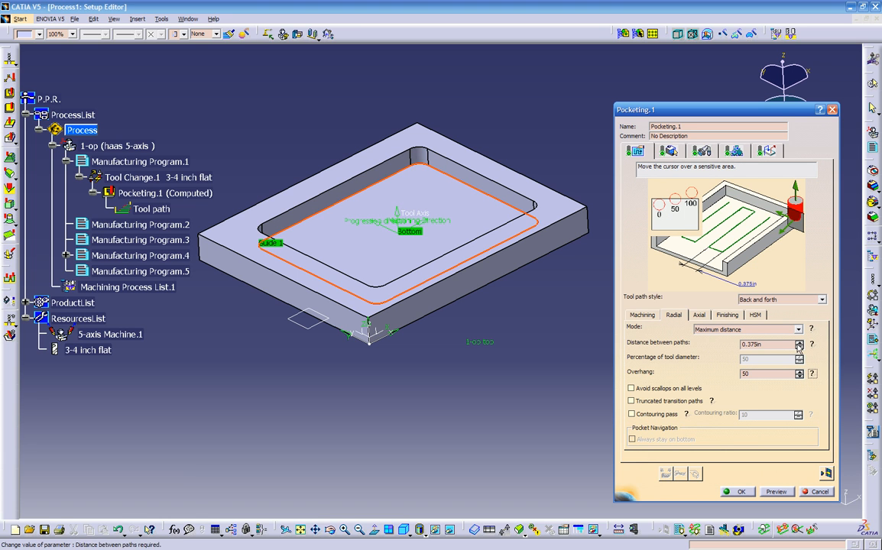
left_click(757, 329)
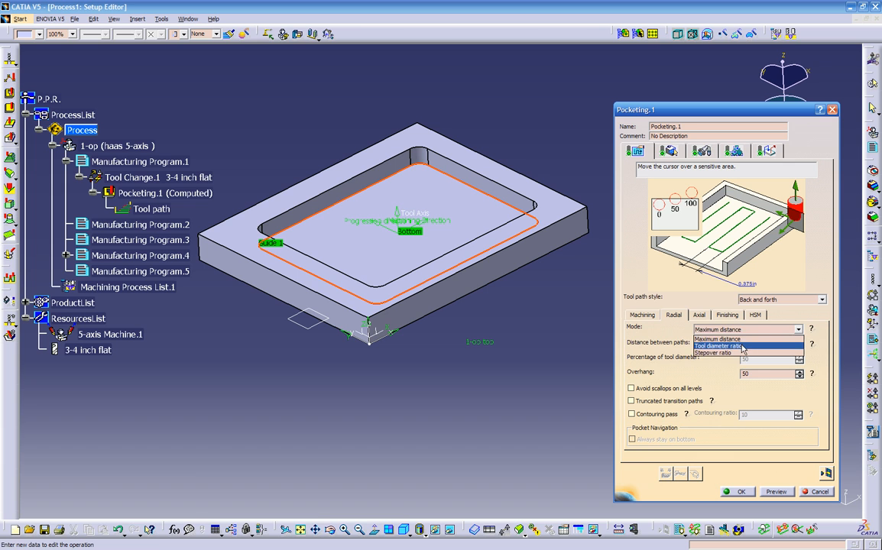
left_click(759, 345)
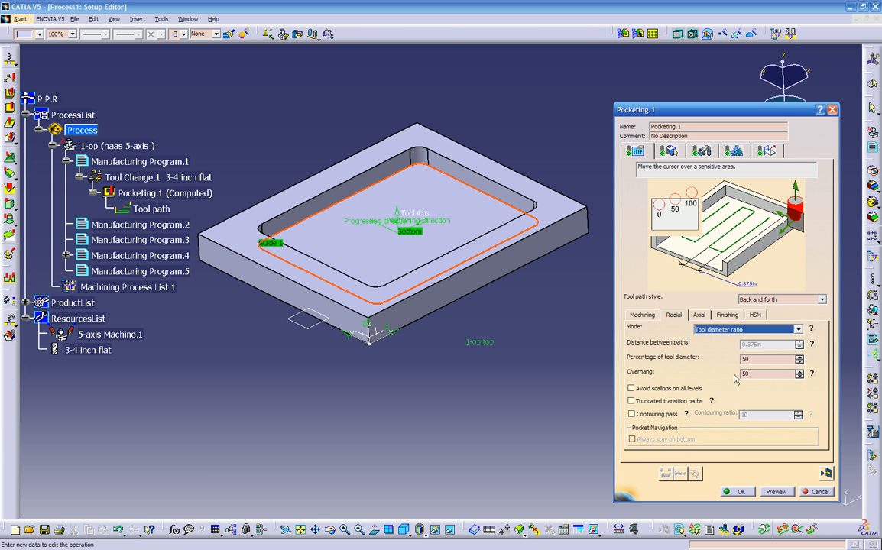
- Review the radial and axial strategy settings of Pocketing.1 and set the axial number of levels to 3
left_click(696, 317)
left_click(667, 318)
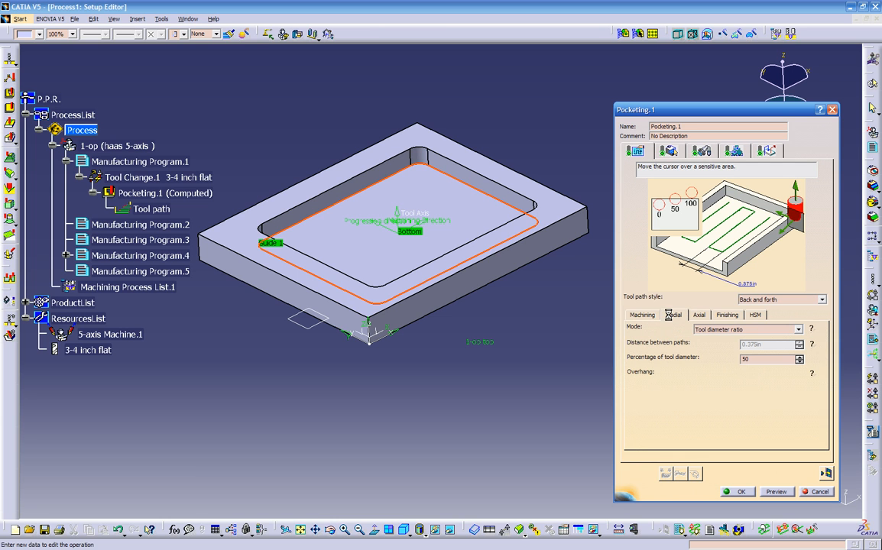
left_click(695, 315)
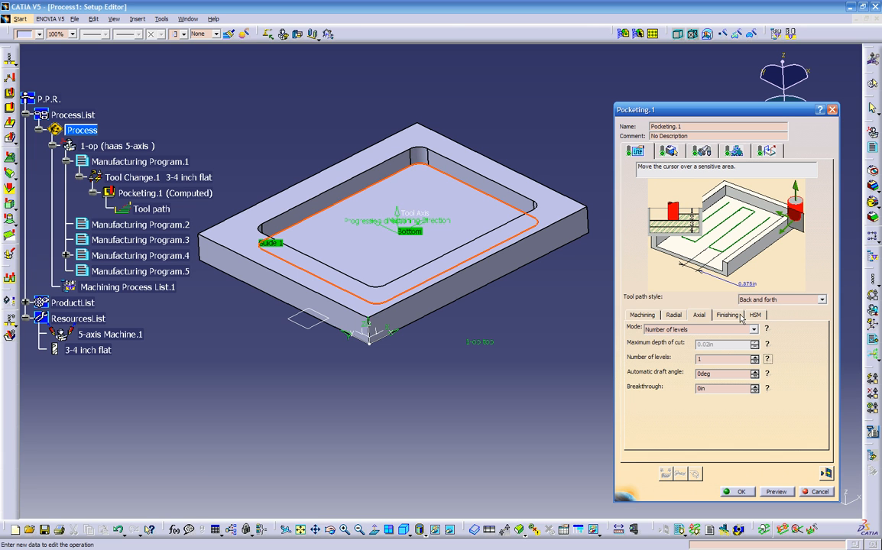
double_click(708, 361)
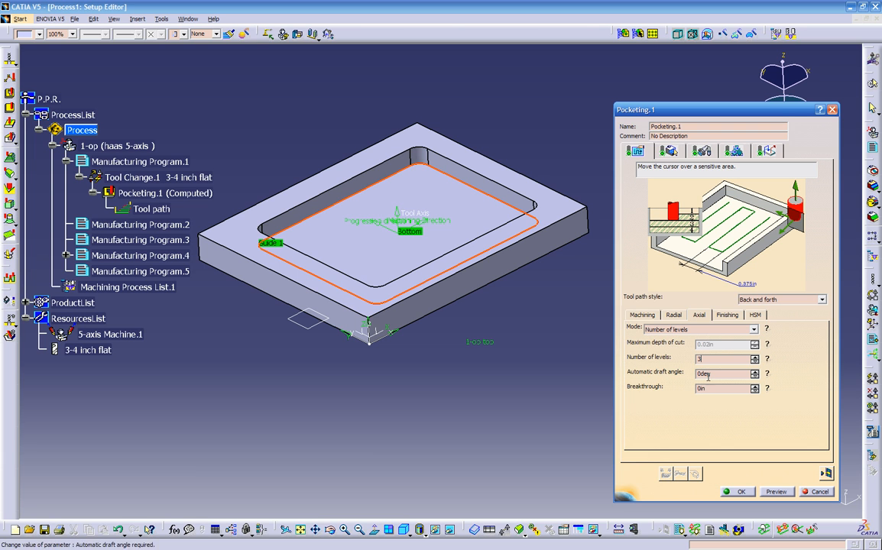
- Change the axial mode to Number of levels without top and set the maximum depth of cut to 0.2 in
left_click(698, 332)
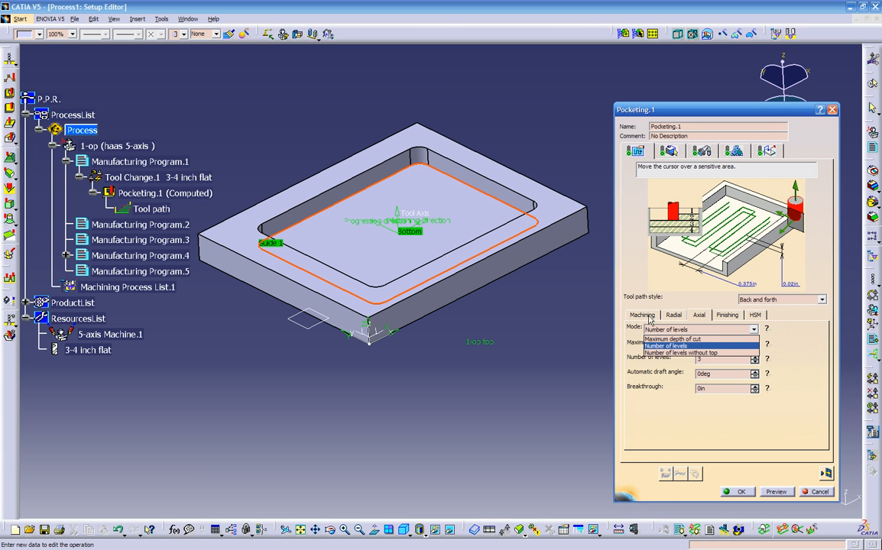
left_click(659, 352)
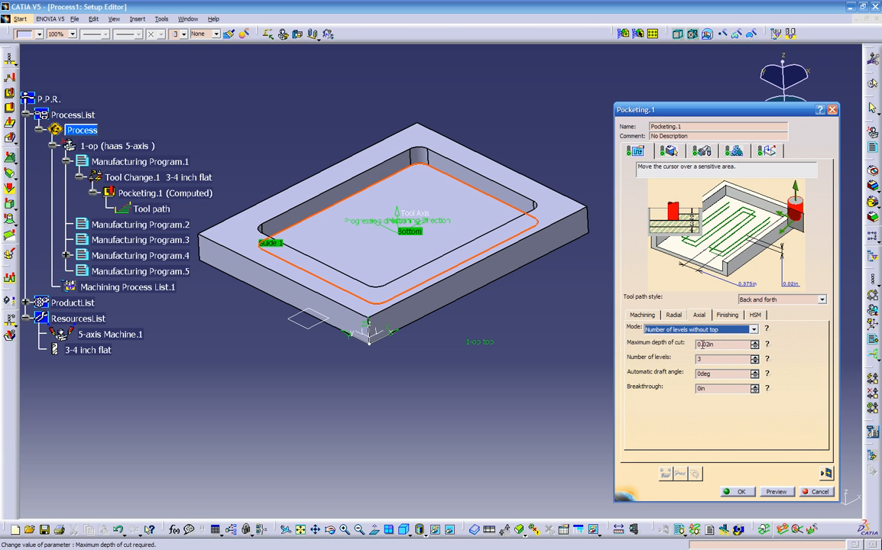
left_click(718, 346)
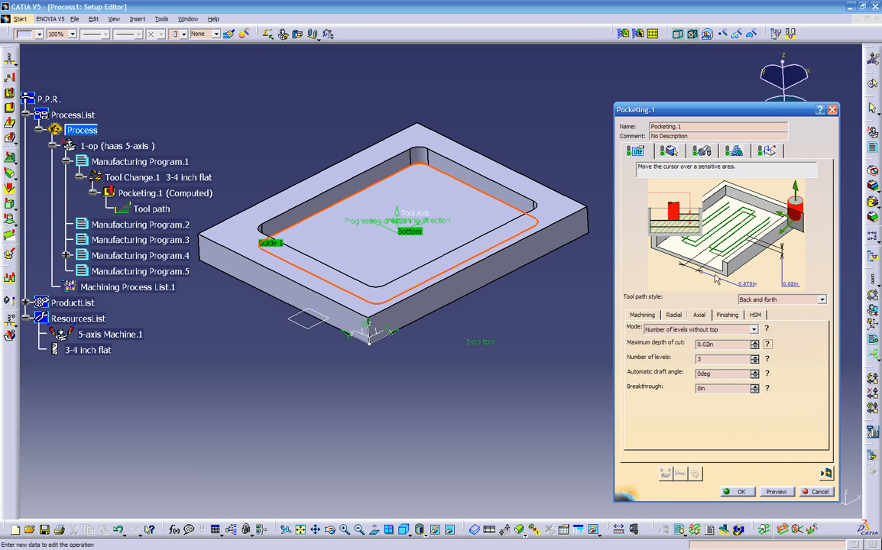
left_click_drag(717, 345, 670, 344)
type(".2")
- Set the finishing mode to Side finish at last level & bottom, with a side finish thickness of 0.02 in
left_click(720, 316)
left_click(686, 331)
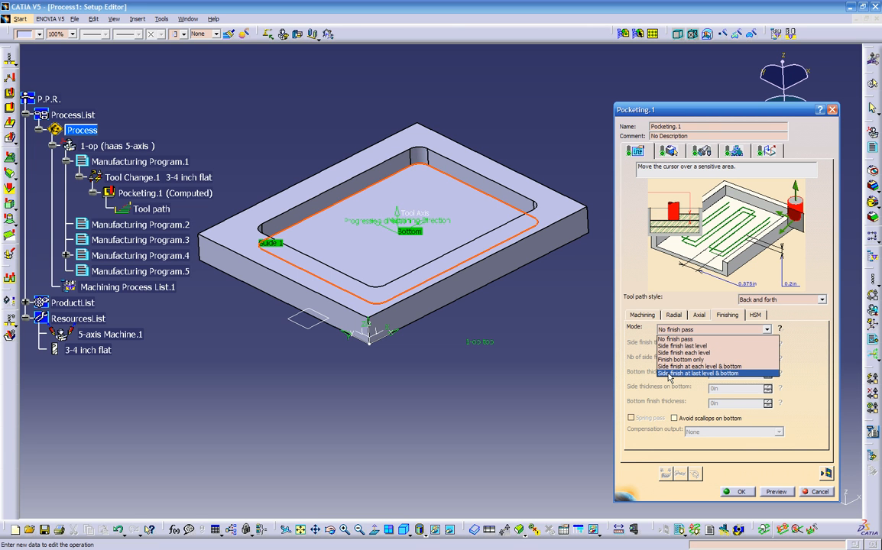
left_click(718, 374)
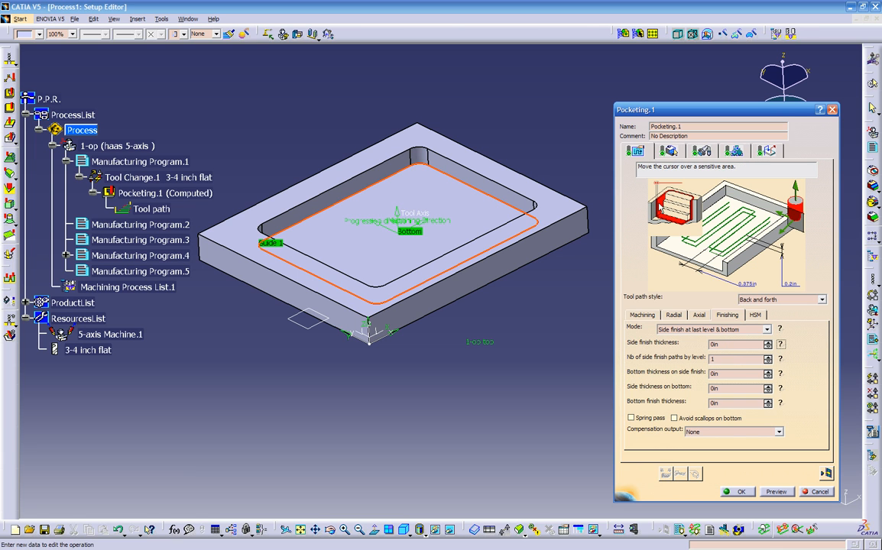
double_click(724, 344)
left_click(780, 360)
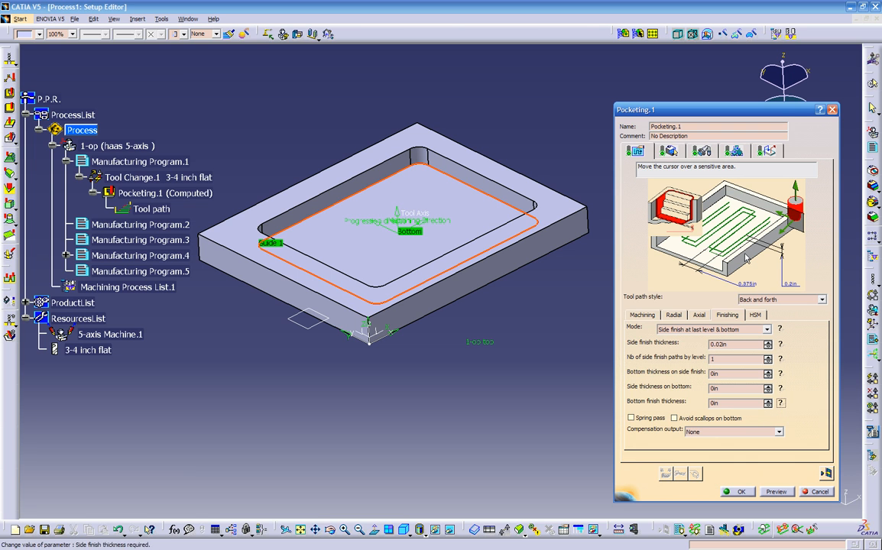
- Set the bottom finish thickness to 0.02 in and the compensation output to 2D radial tip
left_click_drag(728, 405, 684, 411)
type(".02")
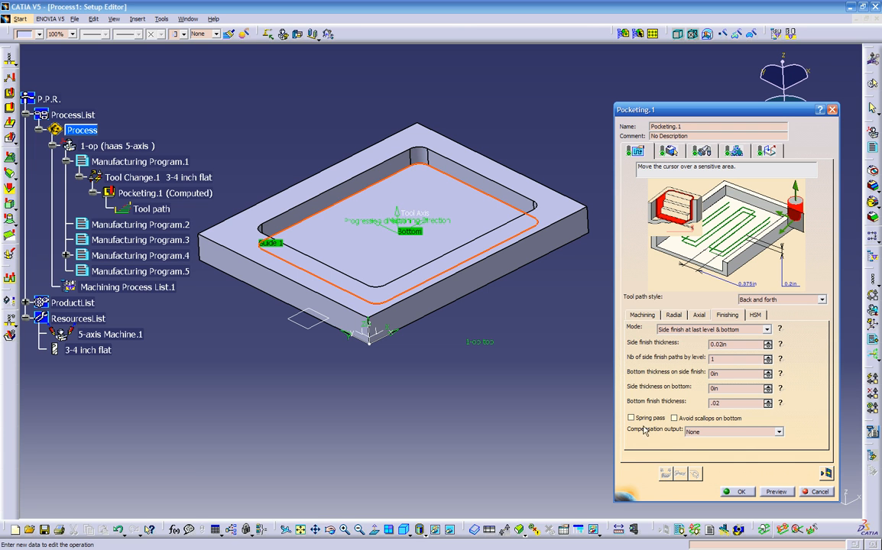
left_click(700, 433)
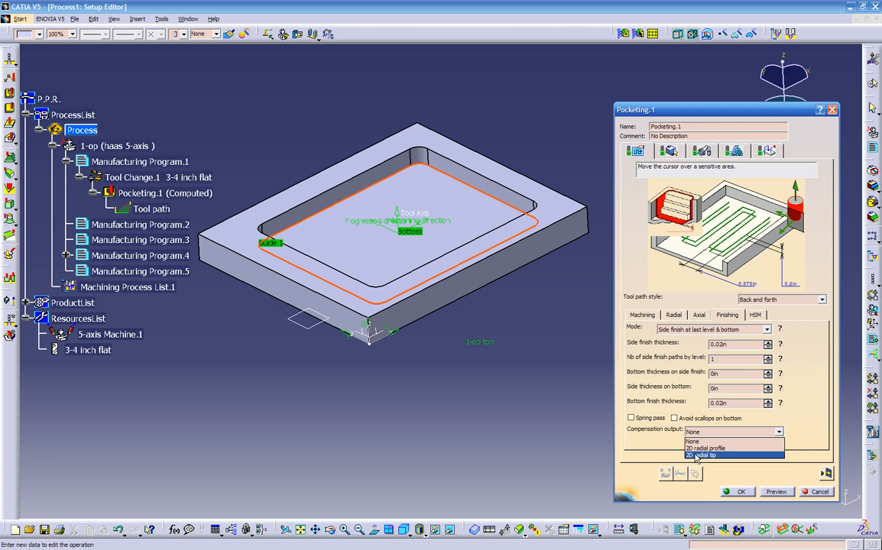
left_click(699, 456)
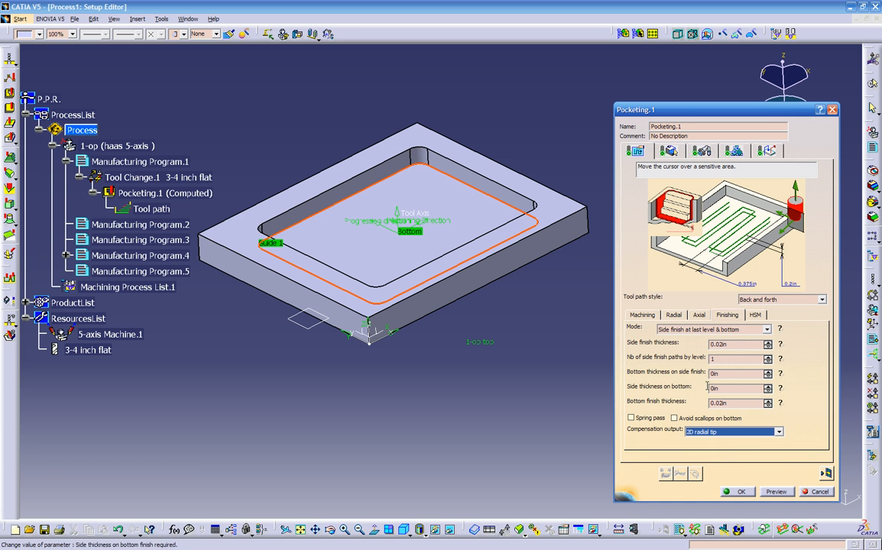
- Define the top plane of the Pocketing.1 geometry by selecting the block's upper face around the pocket
left_click(669, 150)
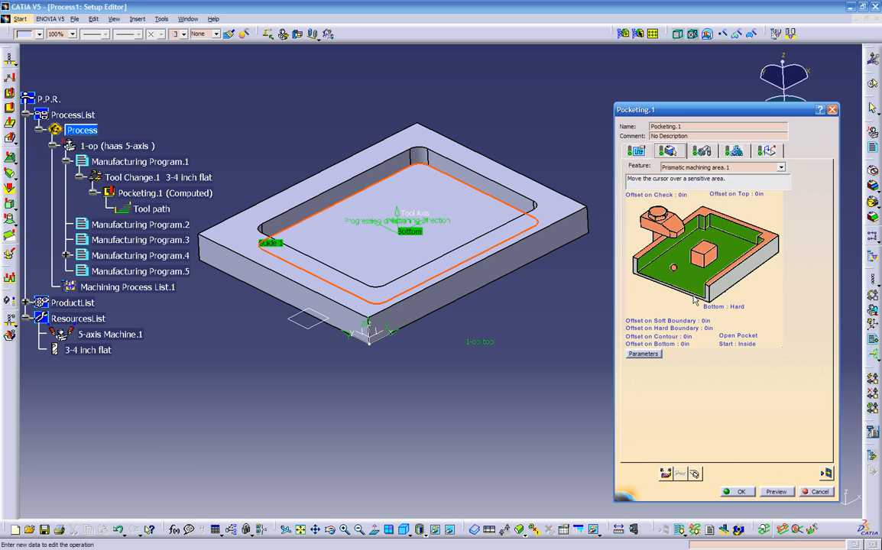
left_click(767, 241)
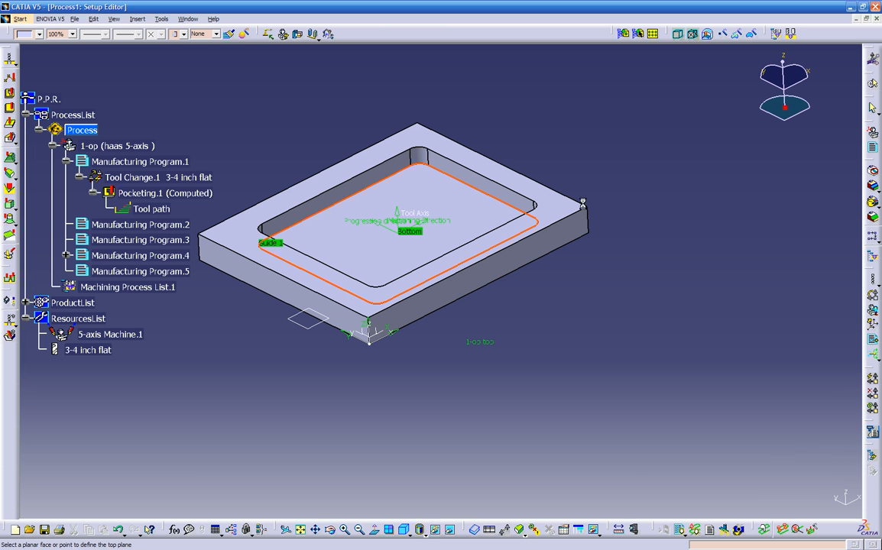
left_click(519, 190)
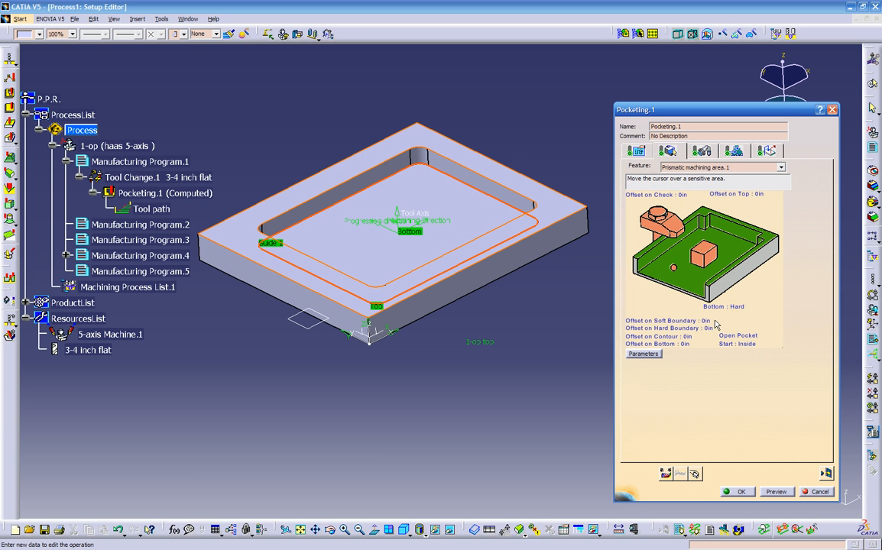
- Switch the pocketing style between open and closed, and settle on Closed Pocket
left_click(733, 337)
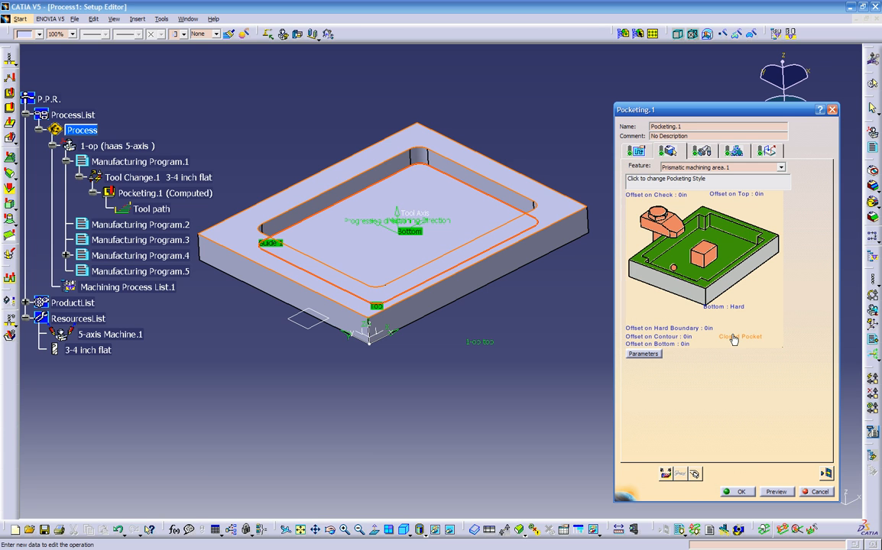
left_click(733, 337)
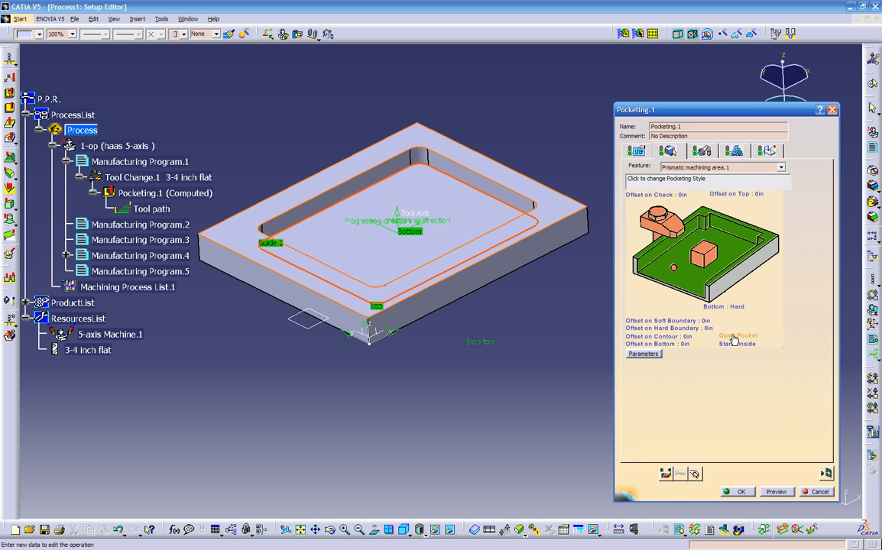
left_click(733, 337)
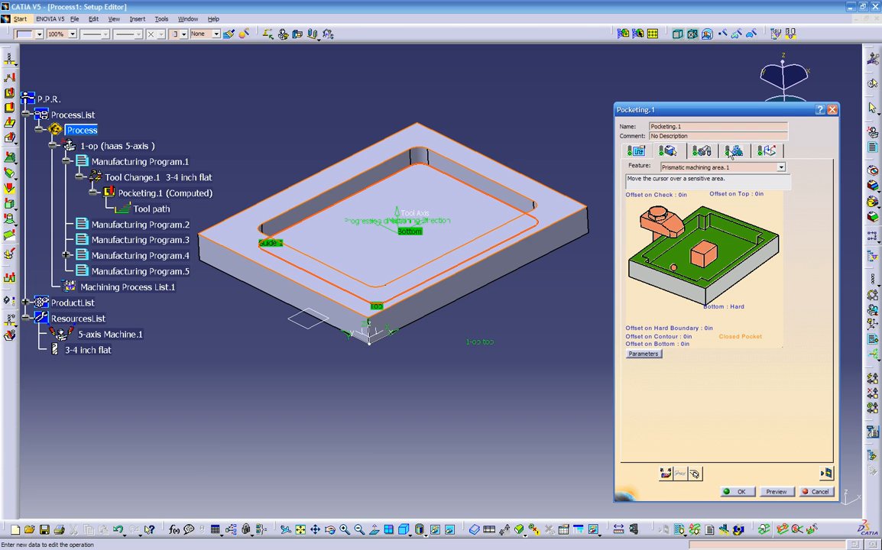
- Browse the end mills in the custom tool catalog for Pocketing.1, widening the name column, and leave the 3-4 inch flat tool assigned
left_click(702, 152)
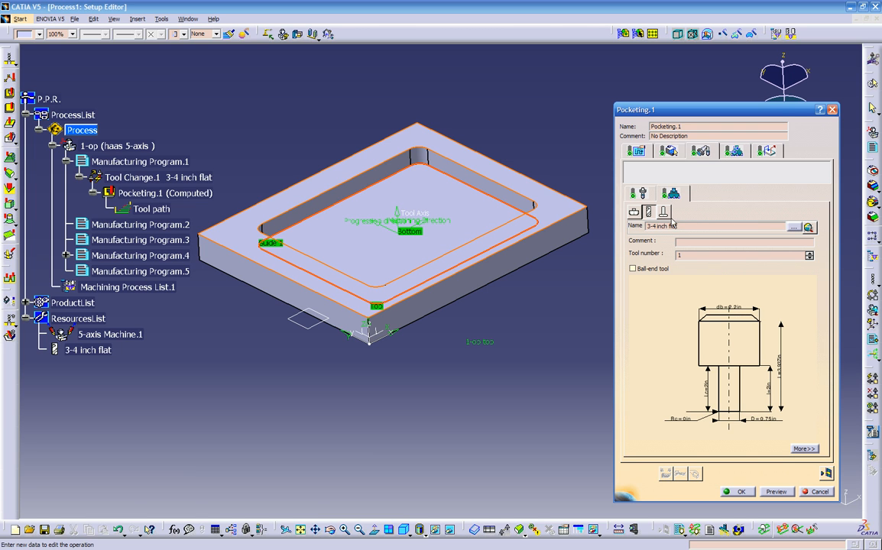
left_click(809, 228)
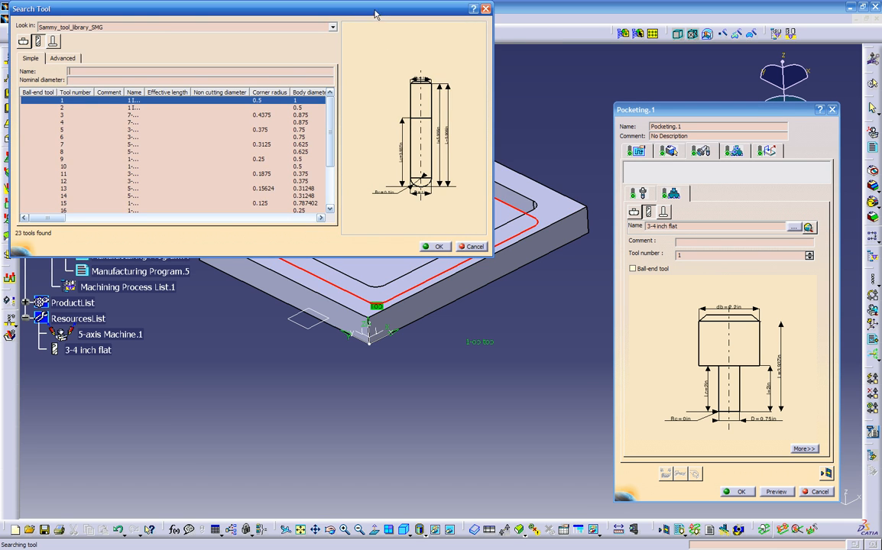
left_click_drag(340, 14, 434, 138)
left_click_drag(240, 218, 331, 218)
left_click(382, 151)
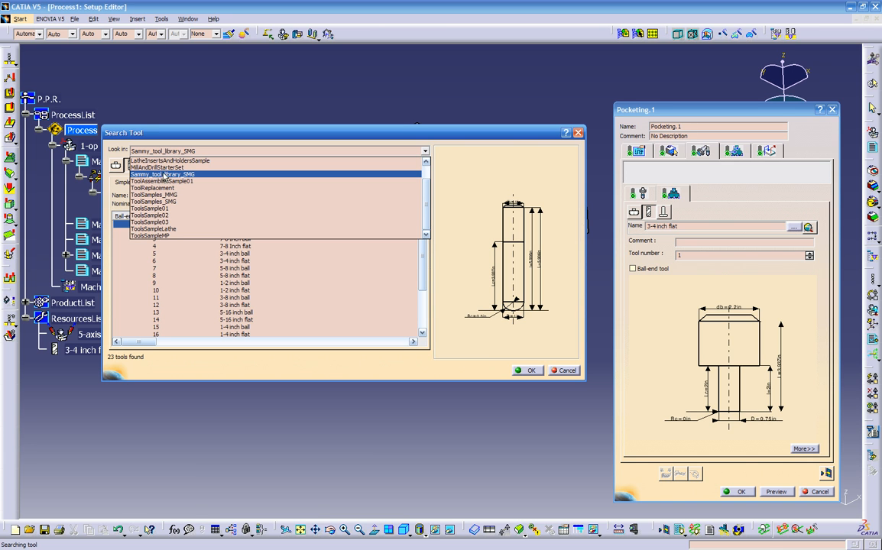
left_click(203, 275)
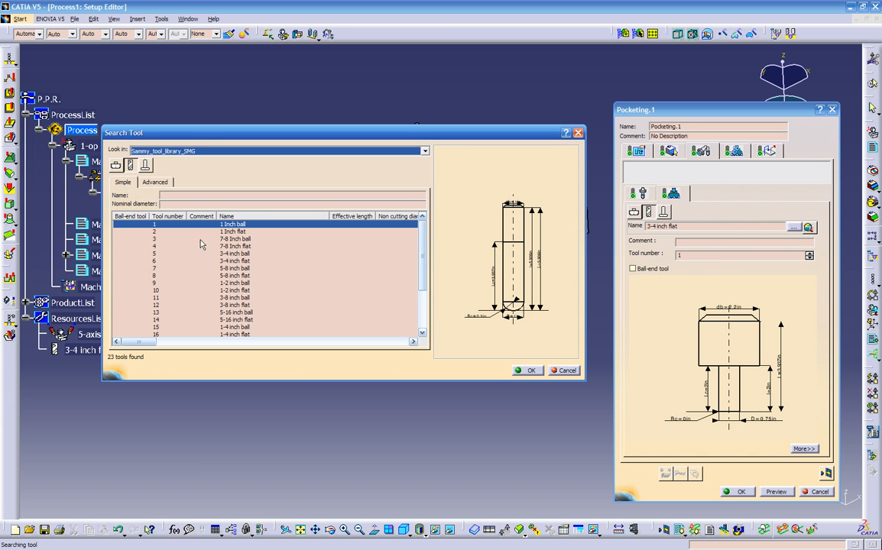
scroll(417, 279, "down", 3)
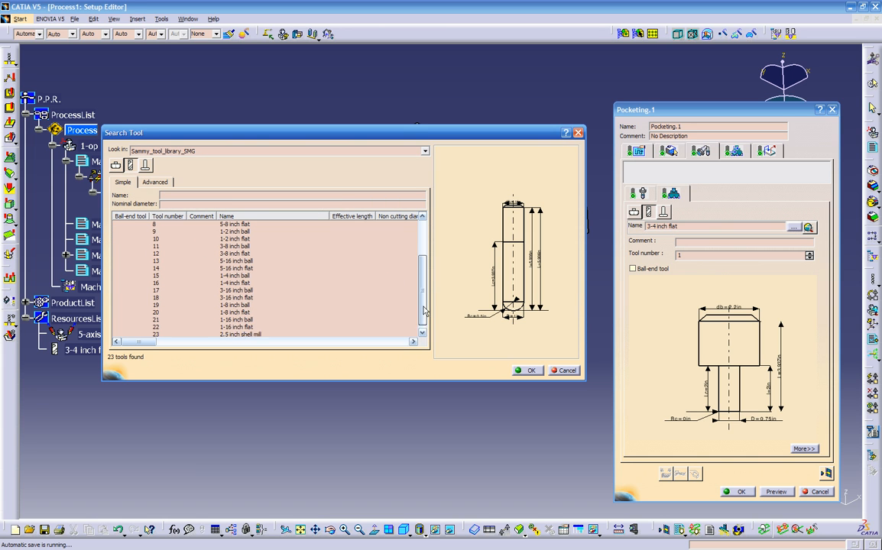
scroll(413, 306, "up", 3)
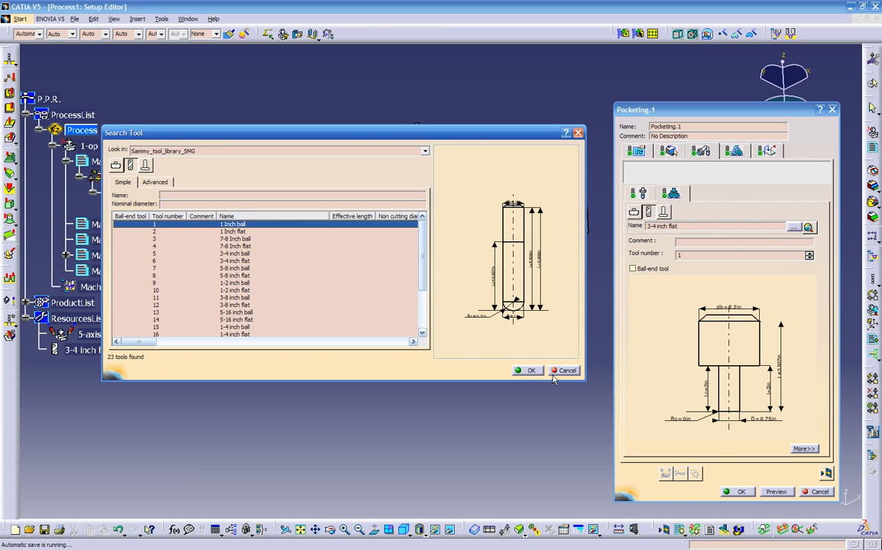
left_click(532, 370)
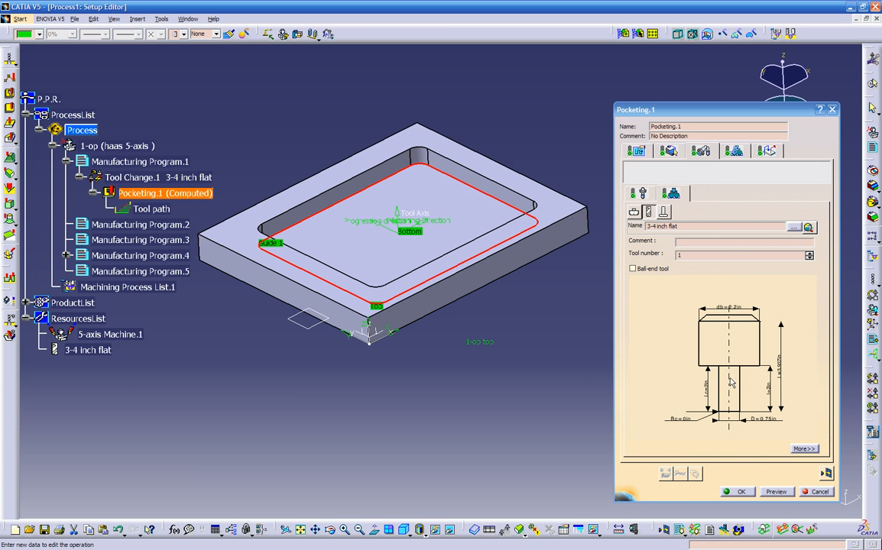
- Set the nominal diameter D of the 3-4 inch flat end mill to 0.7 in
scroll(722, 359, "up", 5)
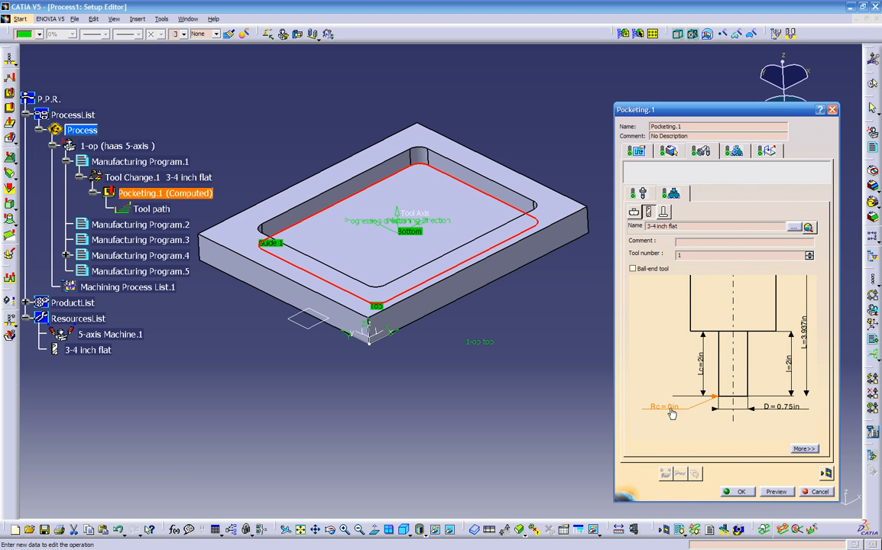
double_click(790, 406)
type("0.7")
key("Return")
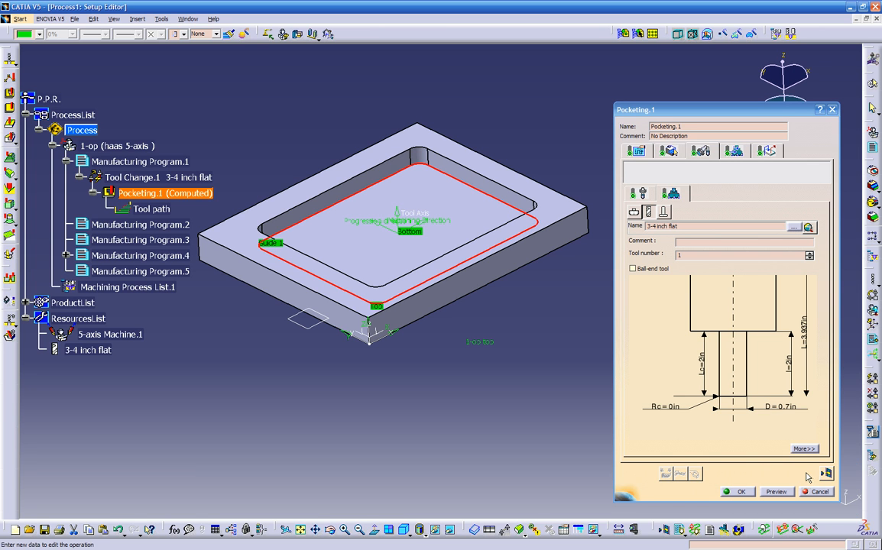
- Reopen the end mill's nominal diameter for editing
double_click(787, 408)
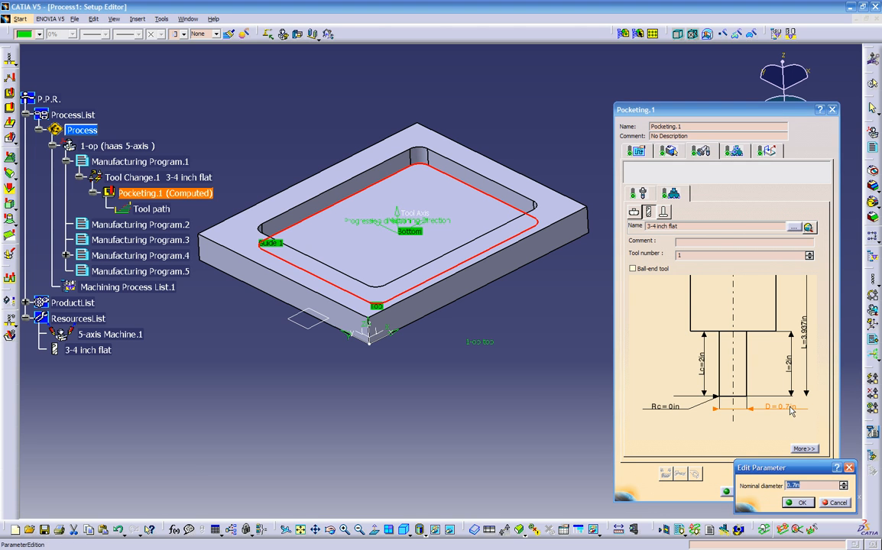
- Set the nominal diameter of the 3-4 inch flat tool to 0.75 in
type("0.75")
key("Return")
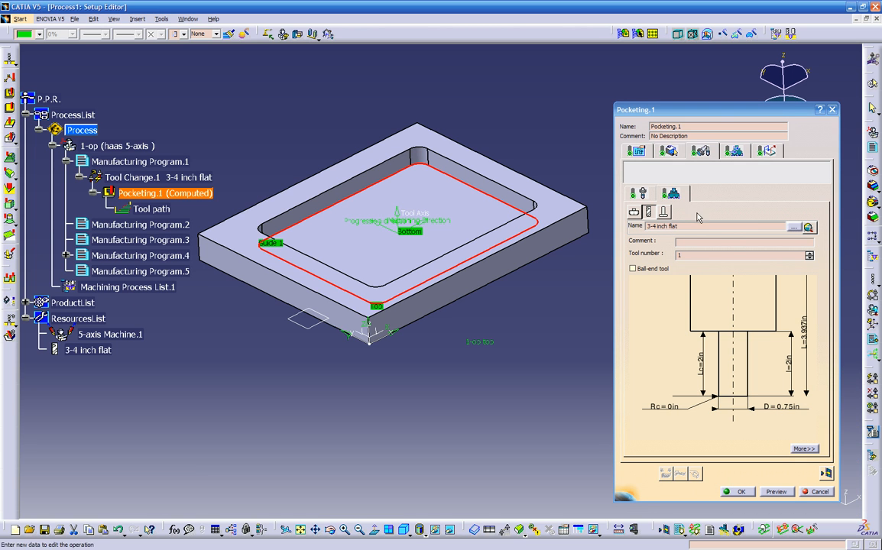
- Set the pocketing operation's approach feedrate, trying 20in as the value and replacing it with 20 mm_mn
left_click(734, 151)
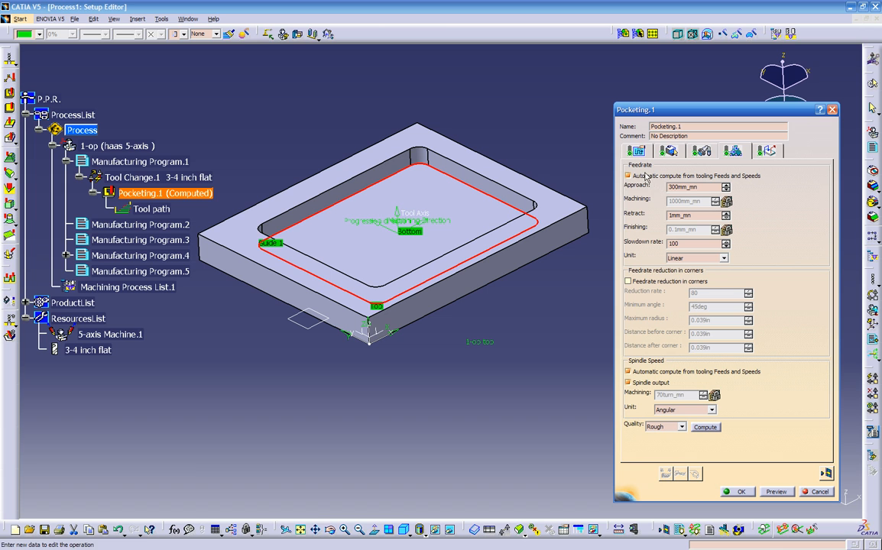
double_click(683, 186)
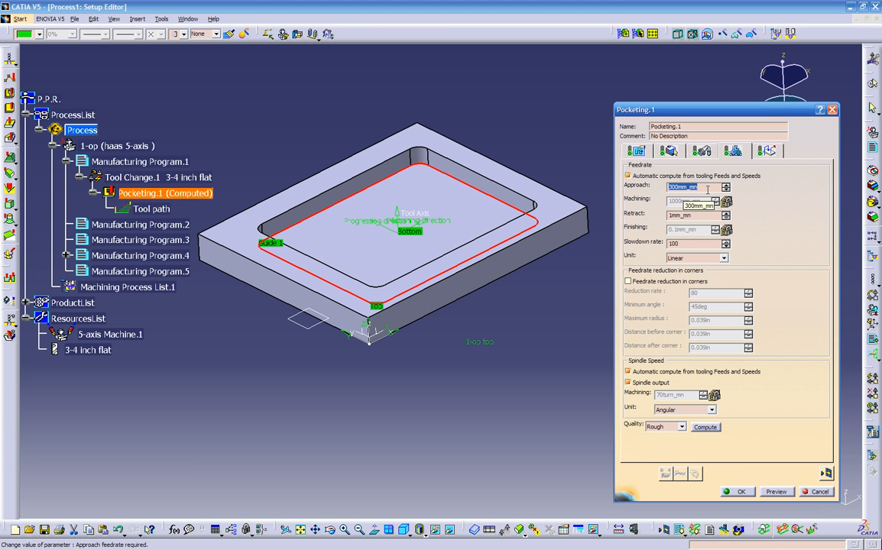
type("20in")
key("Return")
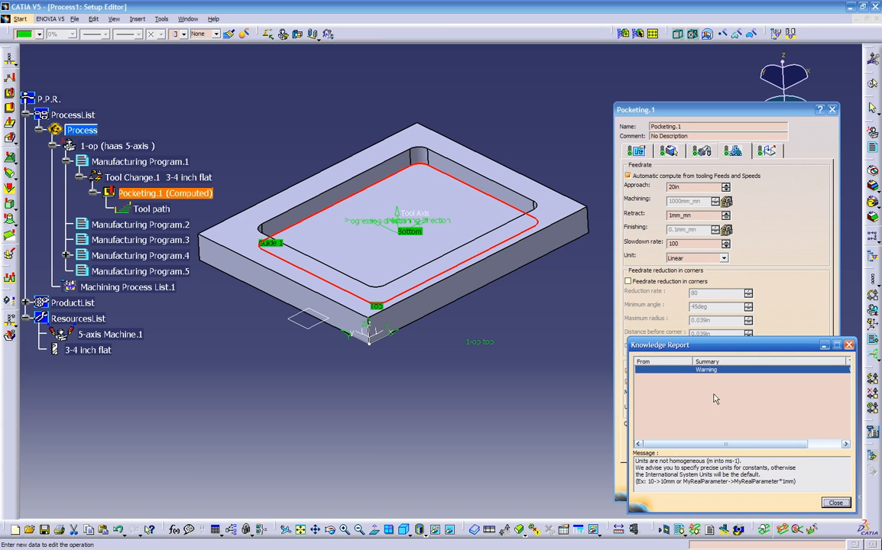
left_click(835, 504)
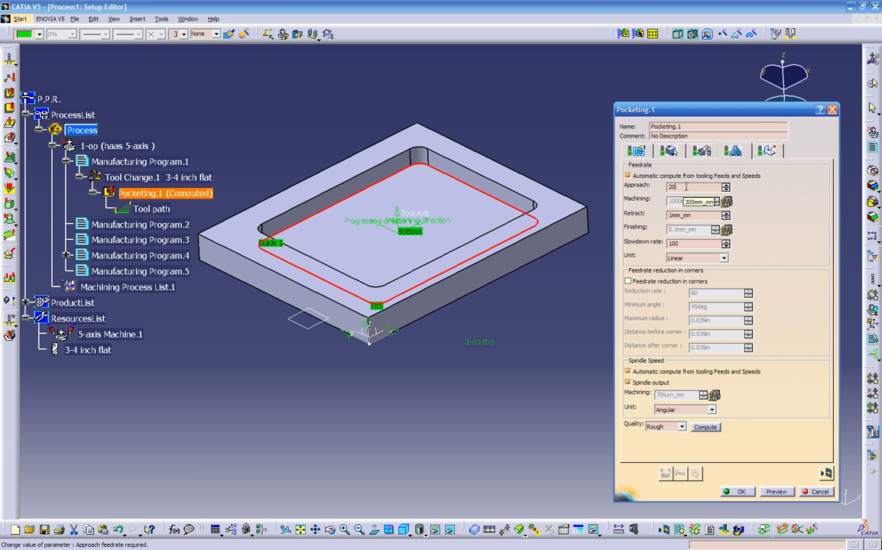
key("Tab")
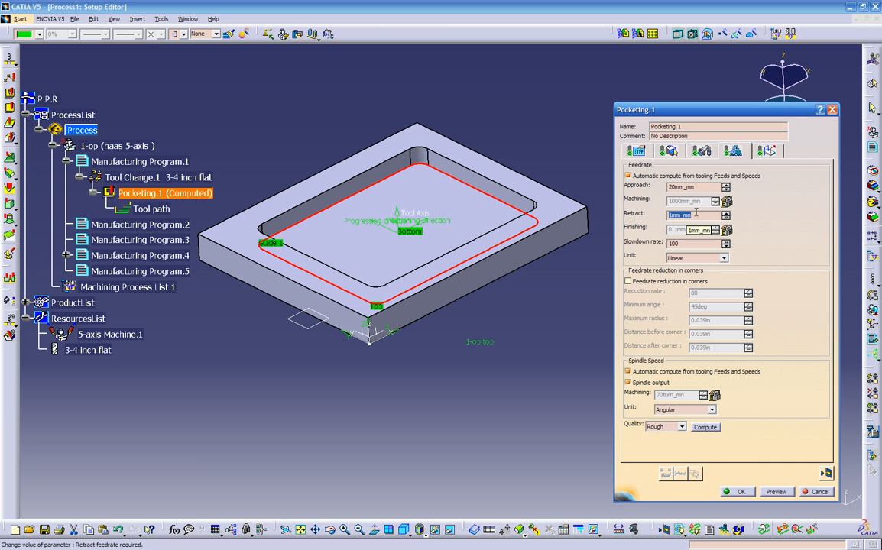
- Set the retract feedrate to 100 mm_mn and the approach feedrate to 50 mm_mn
type("100")
left_click_drag(698, 188, 530, 184)
type("50")
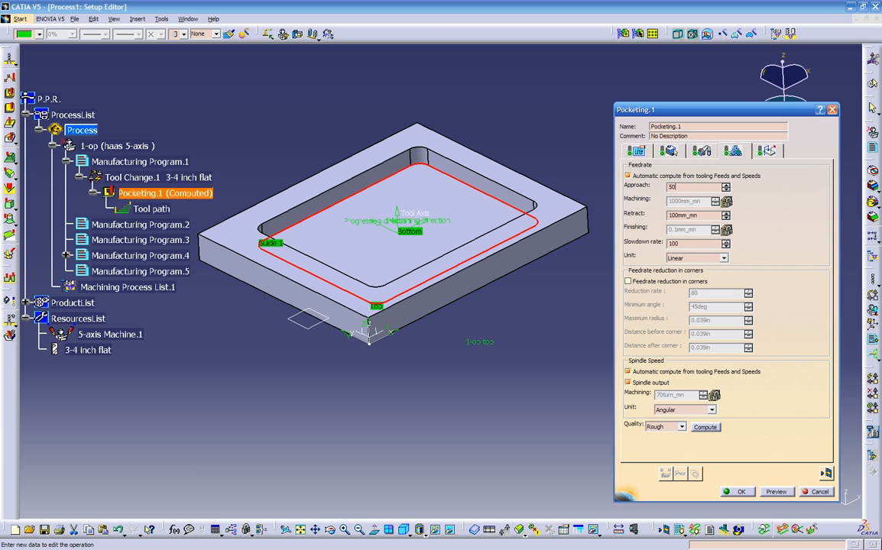
key("Tab")
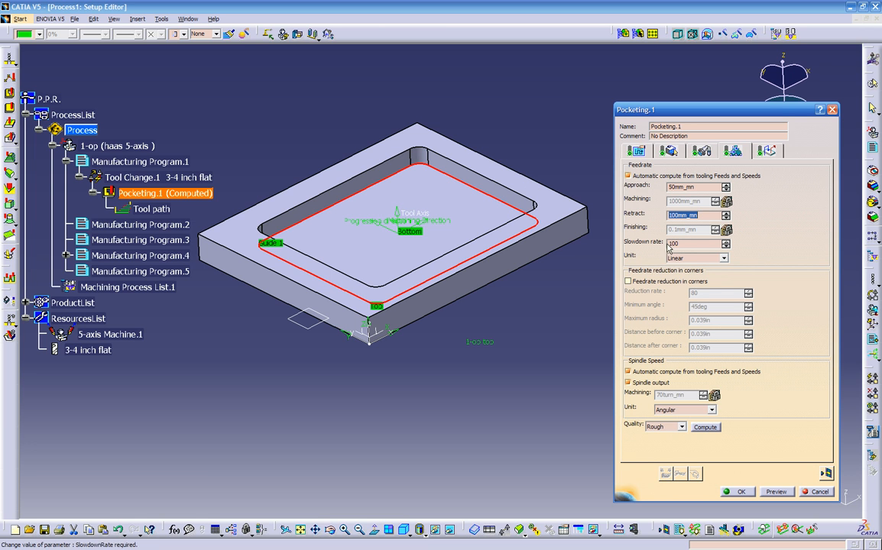
- Turn off automatic spindle speed computation, set the machining spindle speed to 6500 turn_mn, and choose Finish quality
left_click(665, 373)
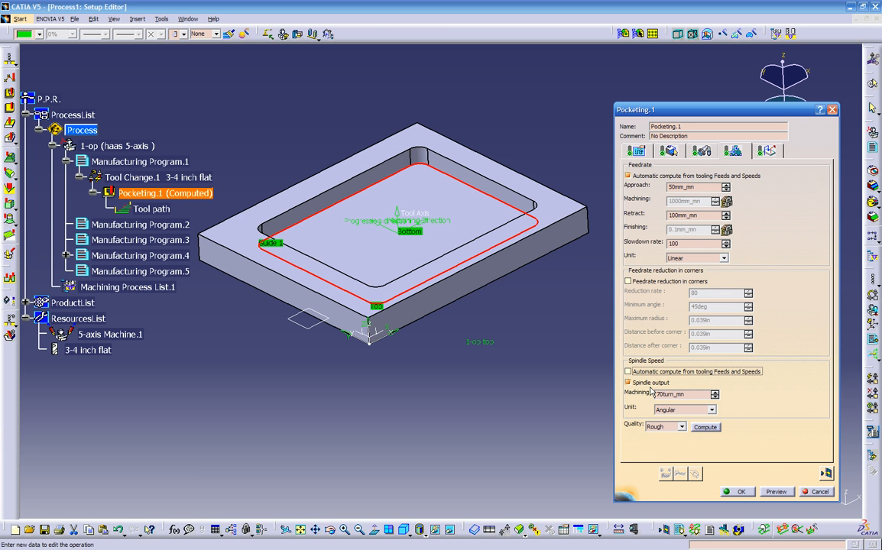
left_click(678, 395)
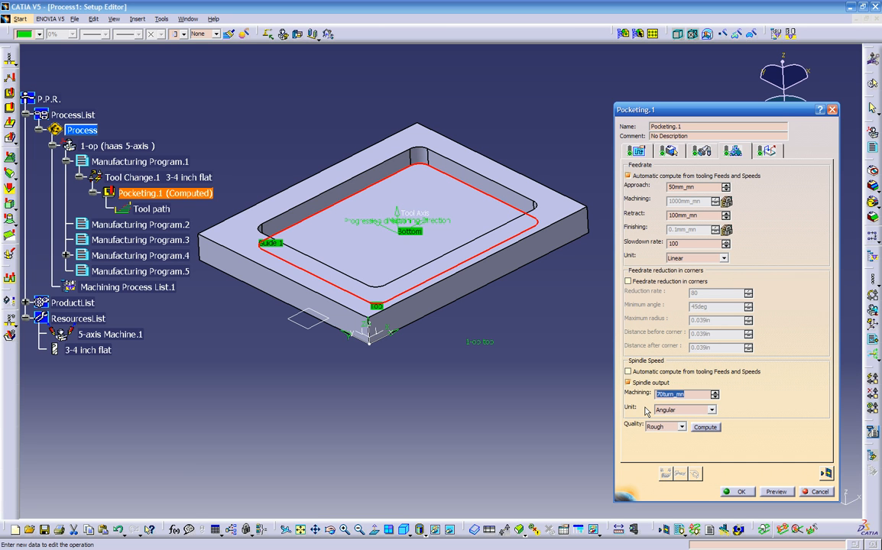
type("6500")
left_click(664, 426)
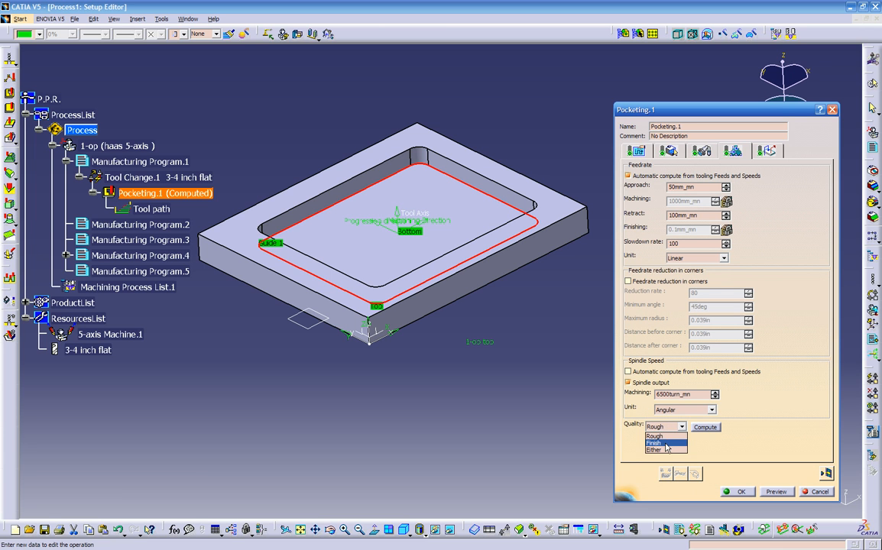
left_click(665, 444)
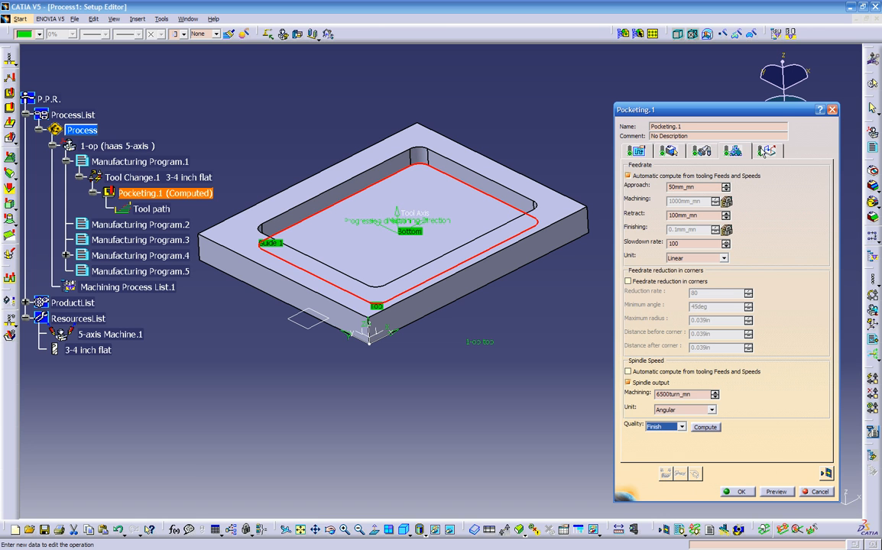
- Set the mode of the pocketing operation's Approach macro to Ramping
left_click(763, 152)
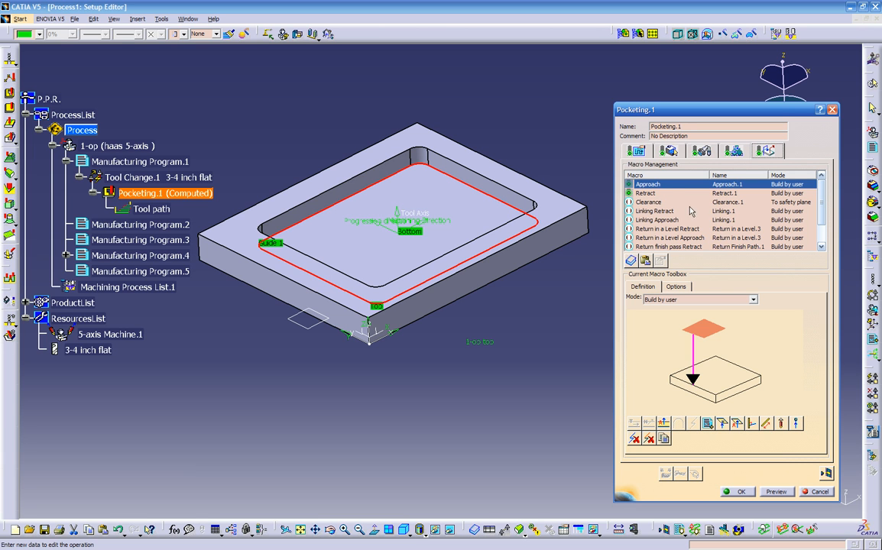
left_click(645, 194)
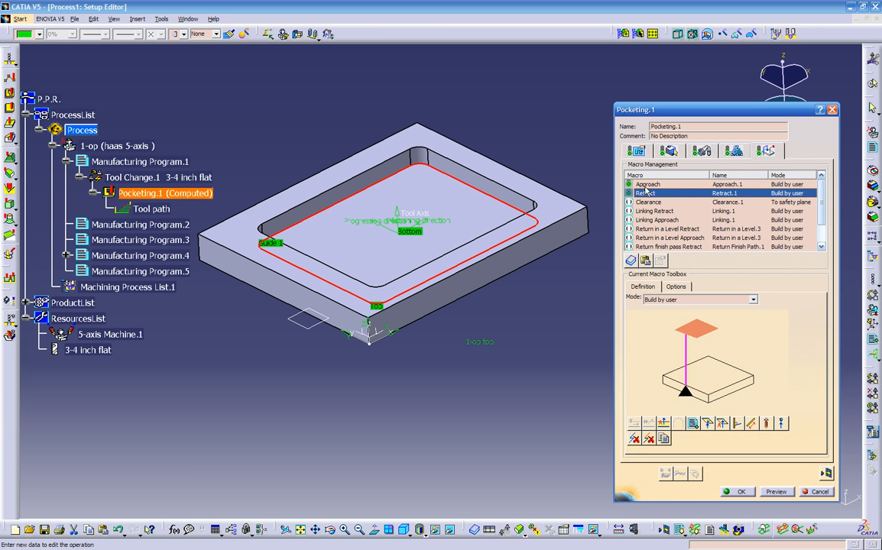
left_click(646, 185)
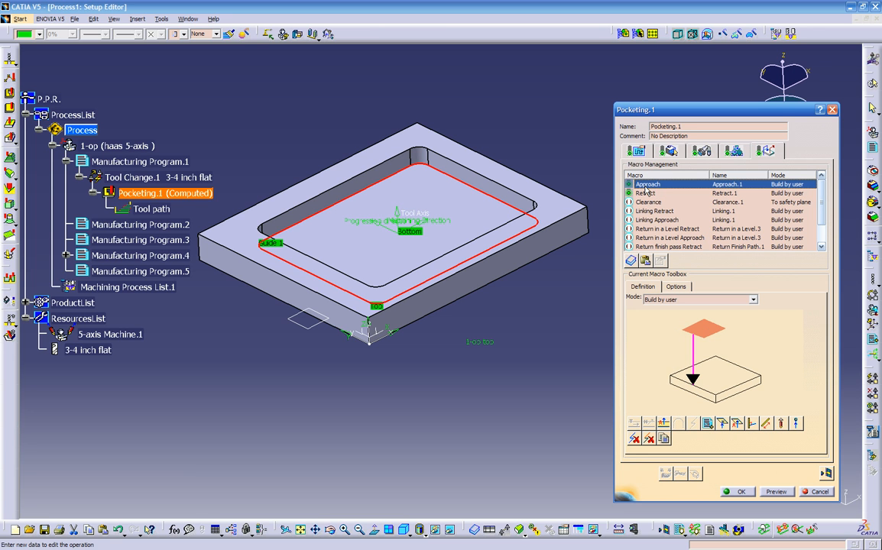
left_click(701, 300)
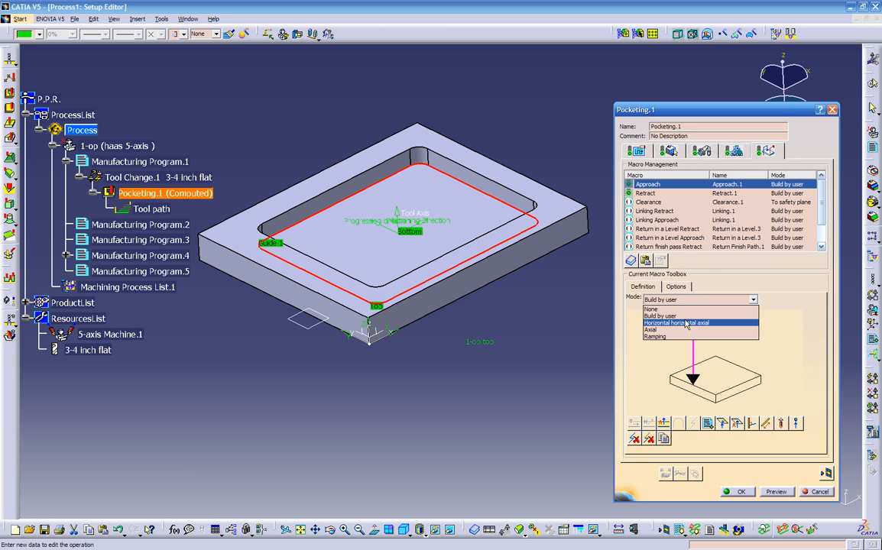
left_click(665, 337)
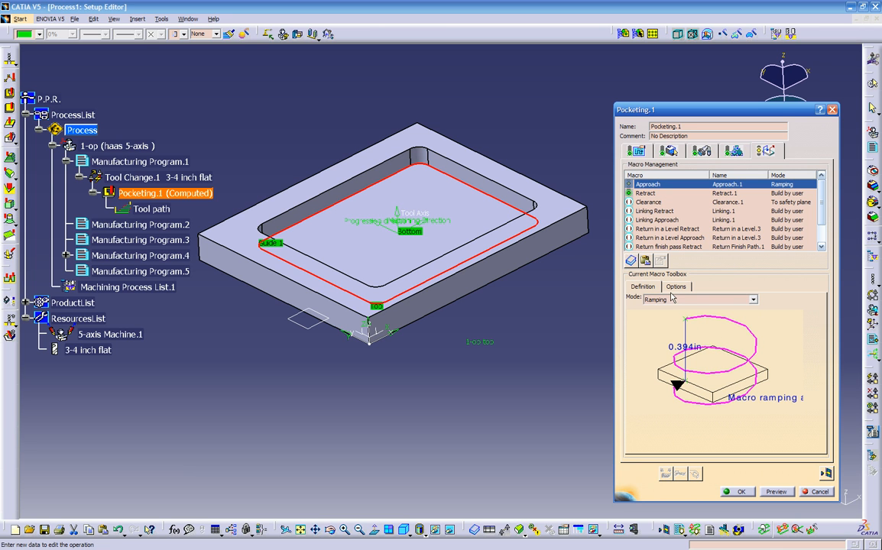
left_click(672, 300)
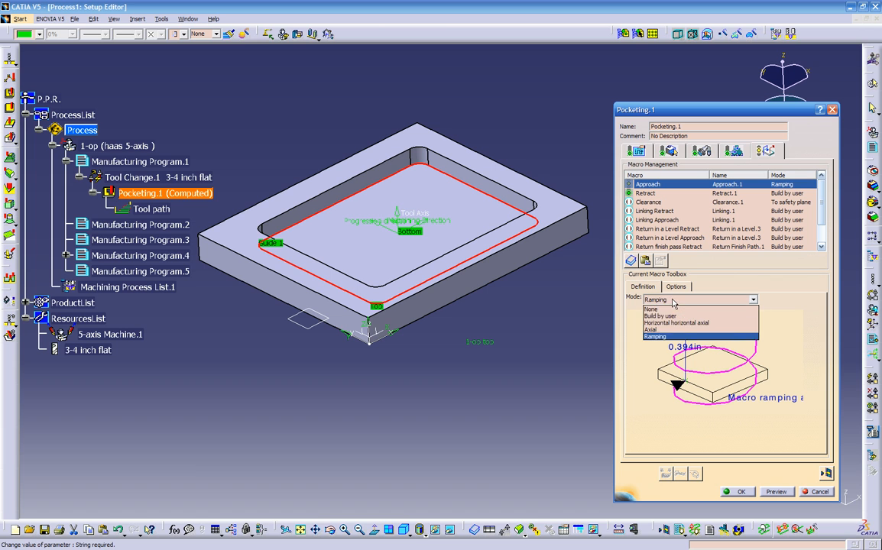
left_click(662, 337)
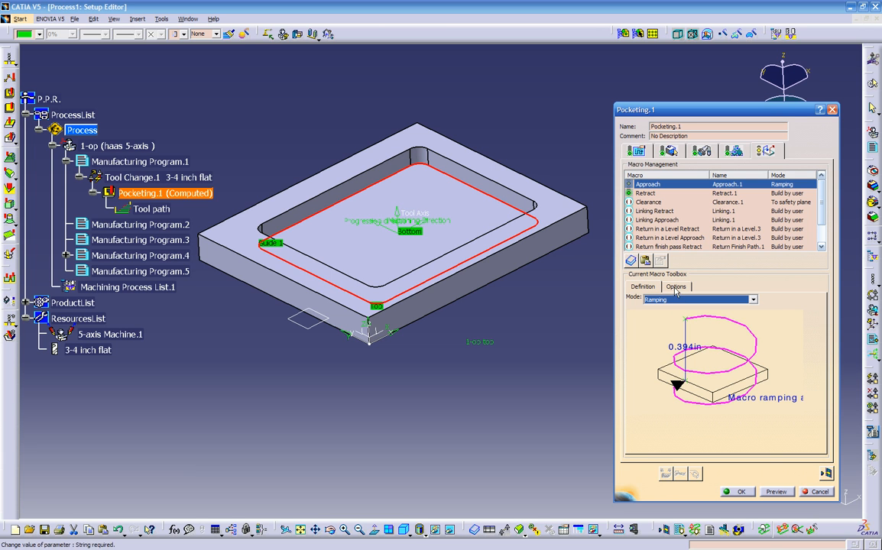
left_click(676, 287)
left_click(643, 287)
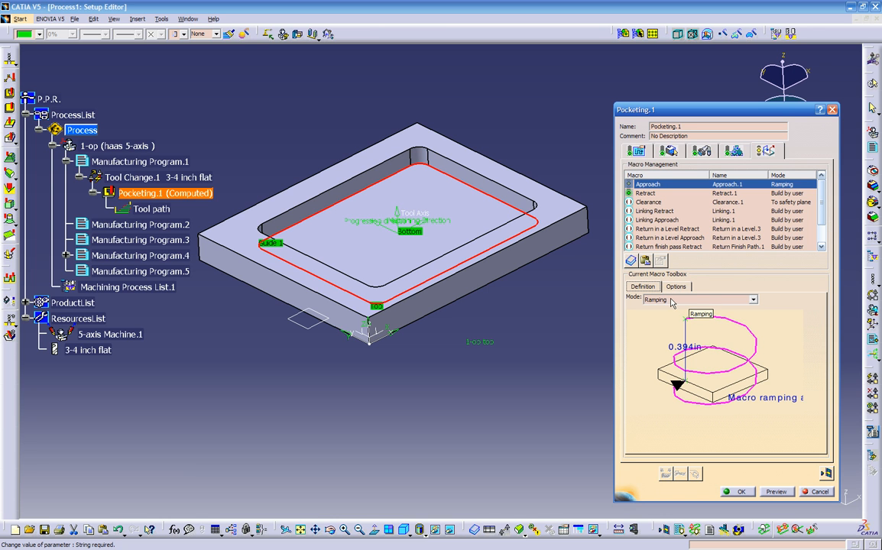
- Switch the Approach macro to Build by user and add an axial motion up to a plane above the ramp
left_click(671, 301)
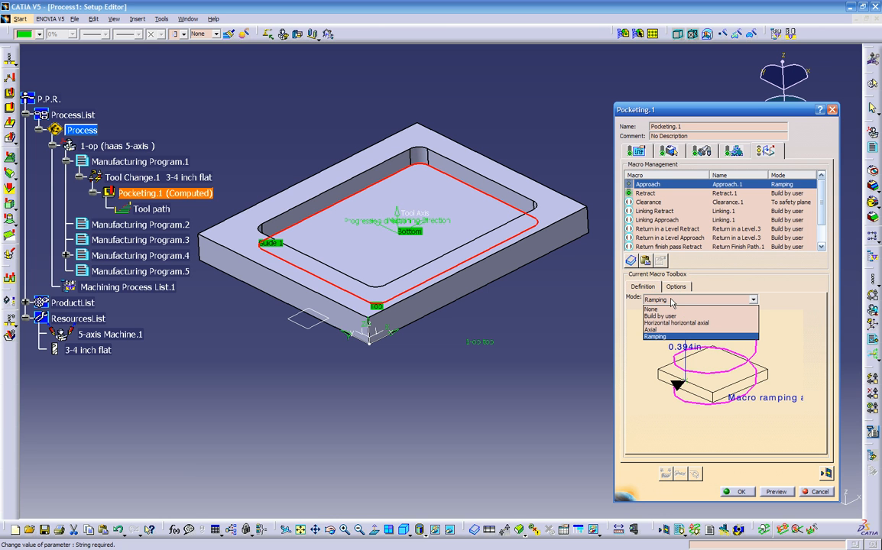
left_click(672, 315)
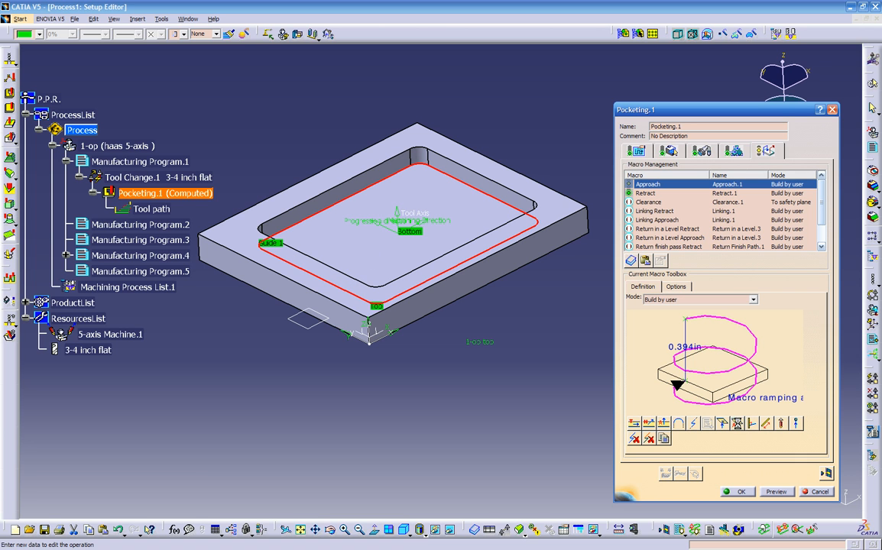
left_click(739, 425)
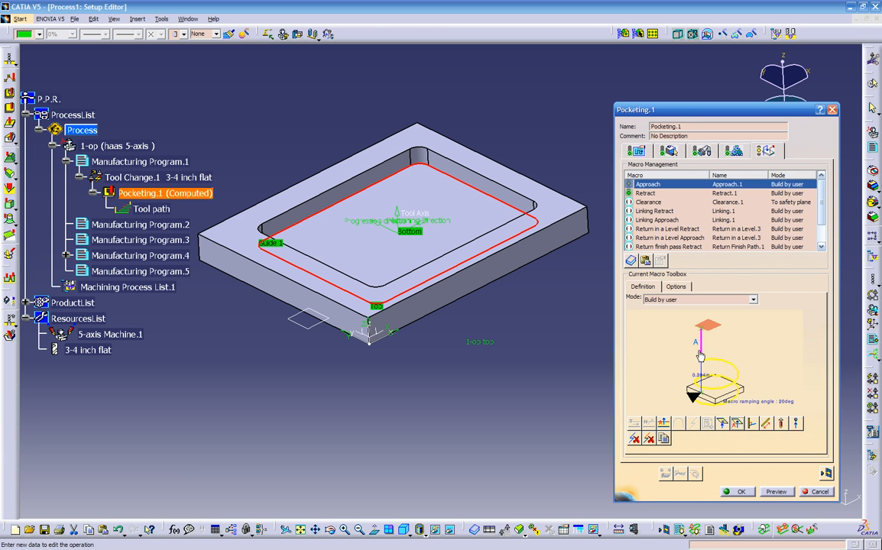
- Assign the small reference plane beside the block as the limit plane of the approach's axial motion
left_click(710, 326)
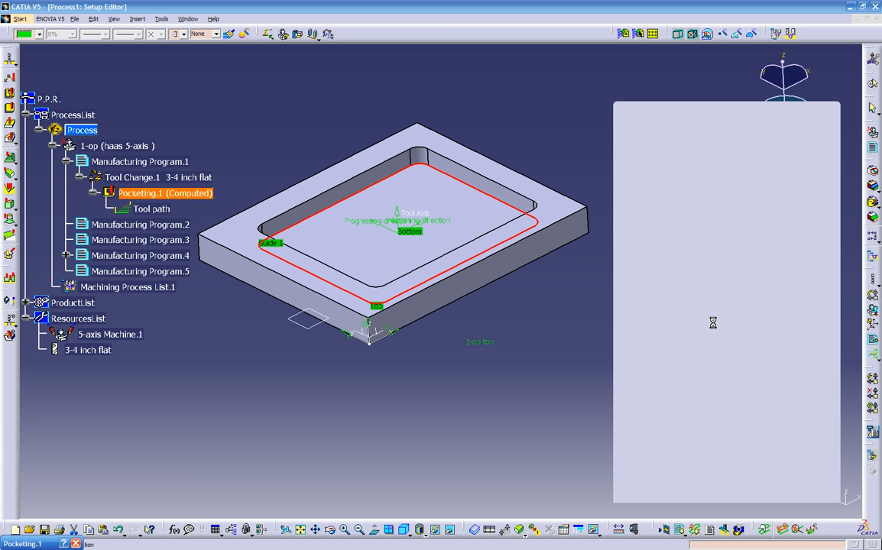
middle_click_drag(533, 399, 453, 360)
left_click(346, 276)
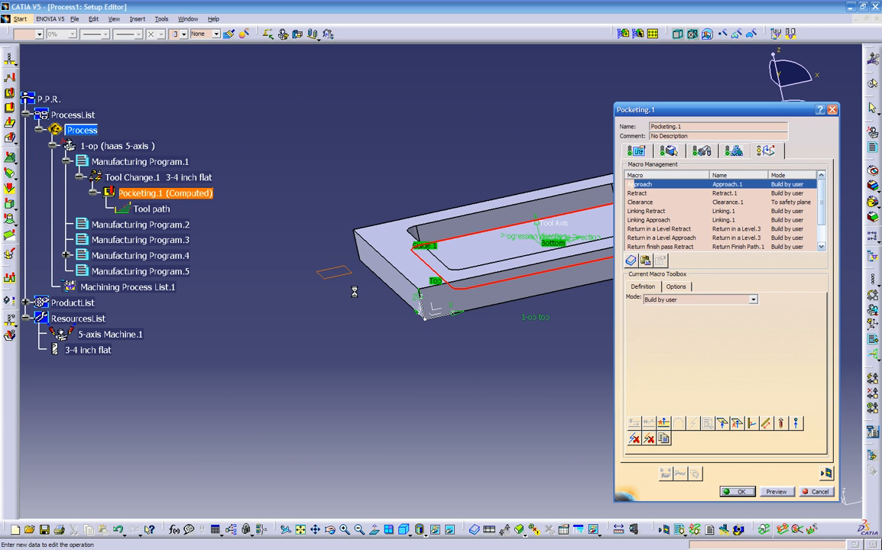
mouse_move(469, 402)
middle_mouse_down()
mouse_move(488, 350)
mouse_move(487, 302)
middle_mouse_up()
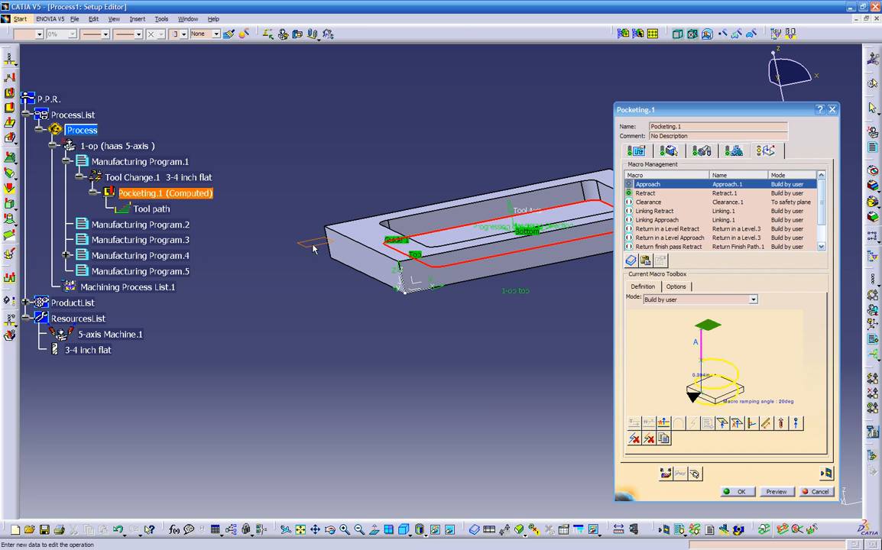
- Set the vertical safety distance of the approach's ramping motion to 0.25 in
middle_click_drag(663, 373, 676, 318)
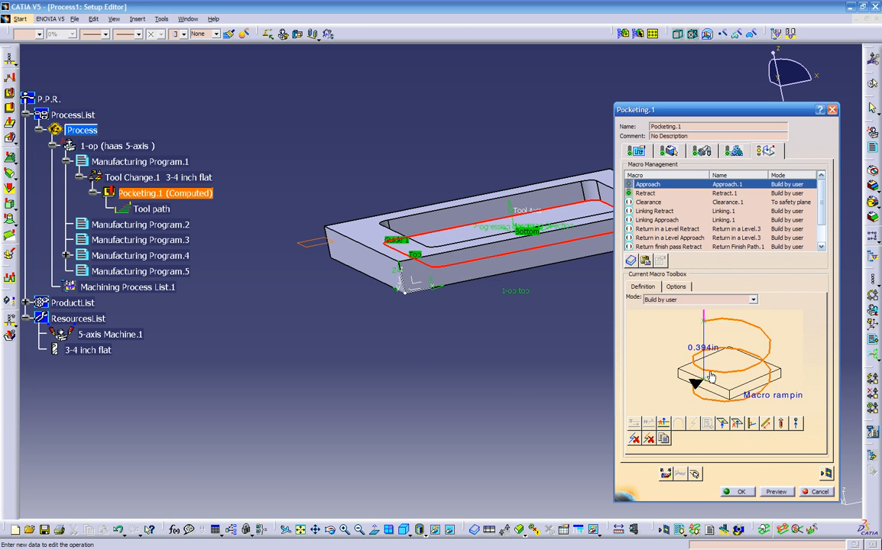
mouse_move(678, 357)
middle_mouse_down()
mouse_move(679, 312)
mouse_move(684, 360)
middle_mouse_up()
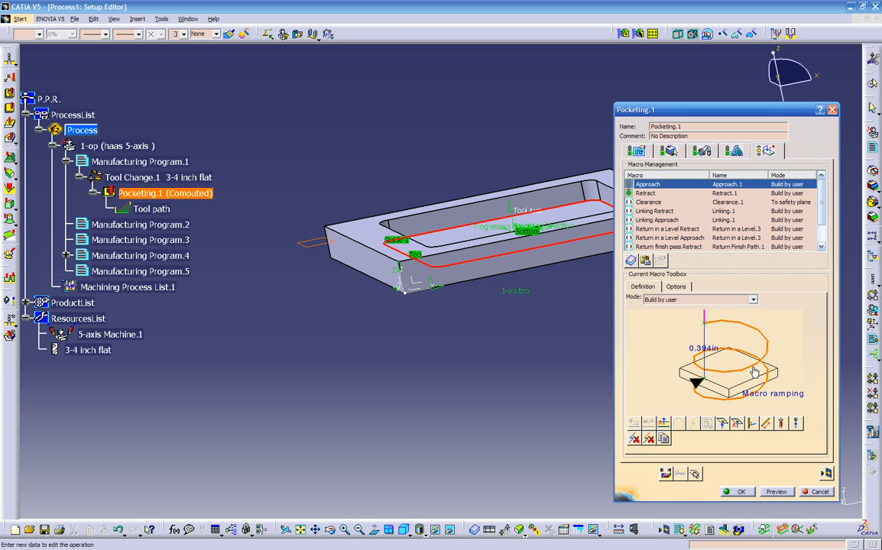
double_click(704, 350)
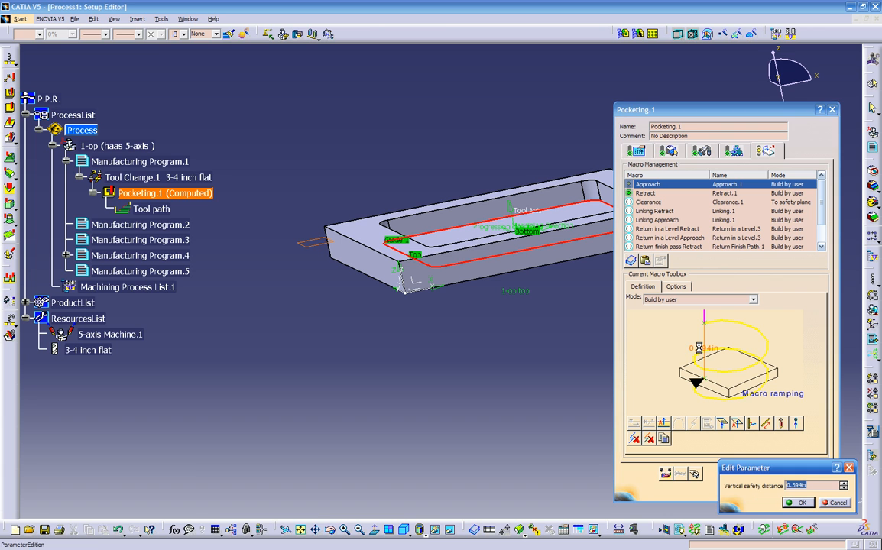
type("0.25")
key("Return")
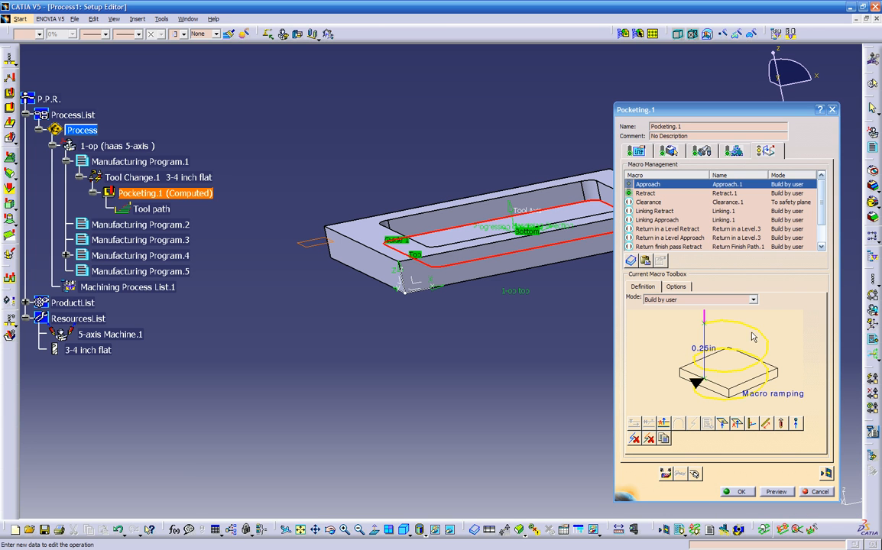
- Set the ramping motion's horizontal safety distance to 0.5in, and show the explanatory illustrations for both safety distances and the ramping angle
double_click(755, 333)
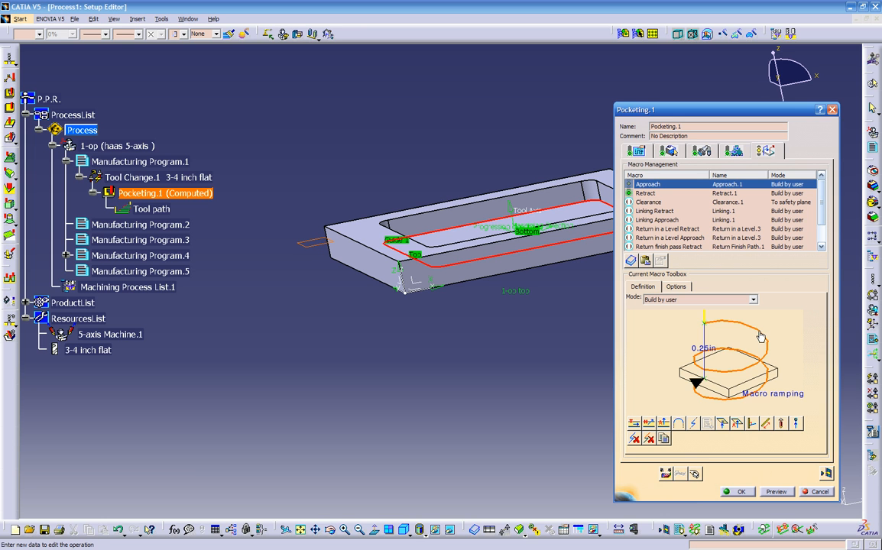
left_click_drag(734, 316, 488, 296)
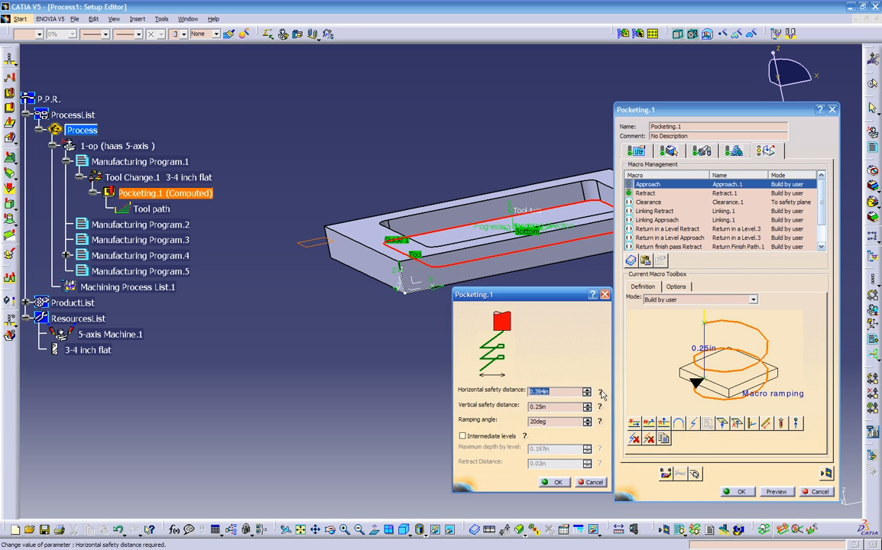
left_click(600, 391)
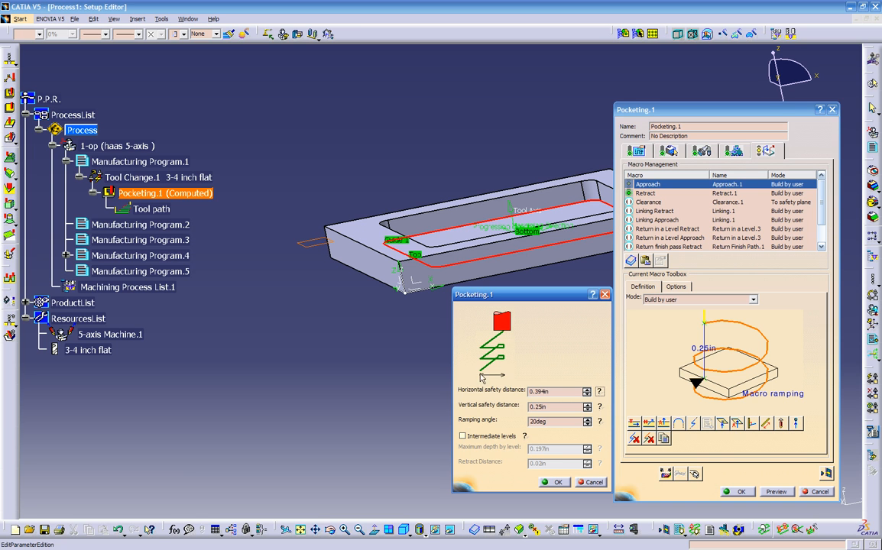
left_click_drag(557, 392, 498, 394)
type("0.5in")
left_click(599, 408)
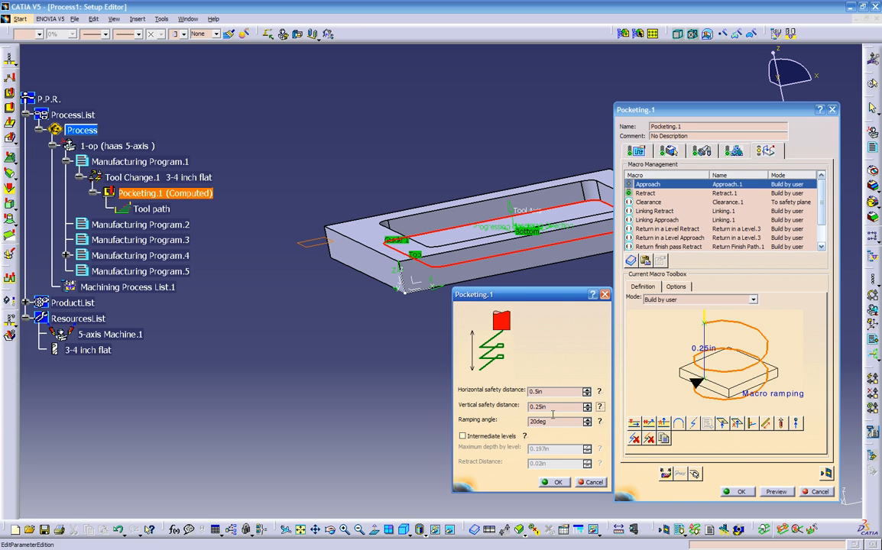
left_click(599, 424)
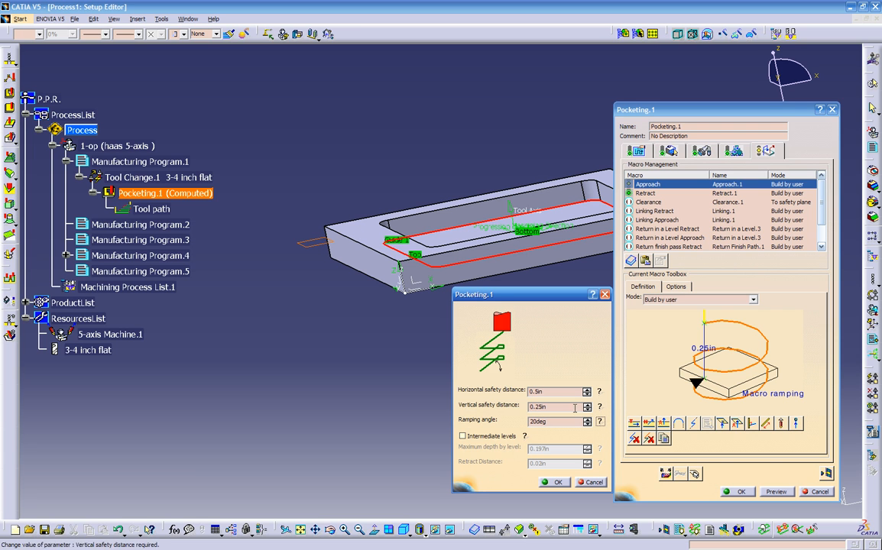
- Set the approach macro's ramping angle to 10deg and accept the ramping motion parameters
double_click(539, 422)
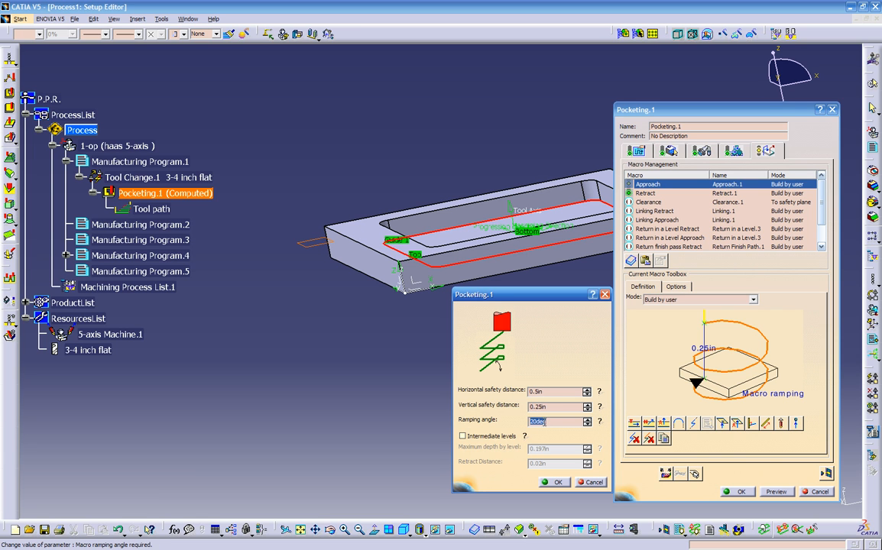
type("10")
key("Return")
left_click(552, 482)
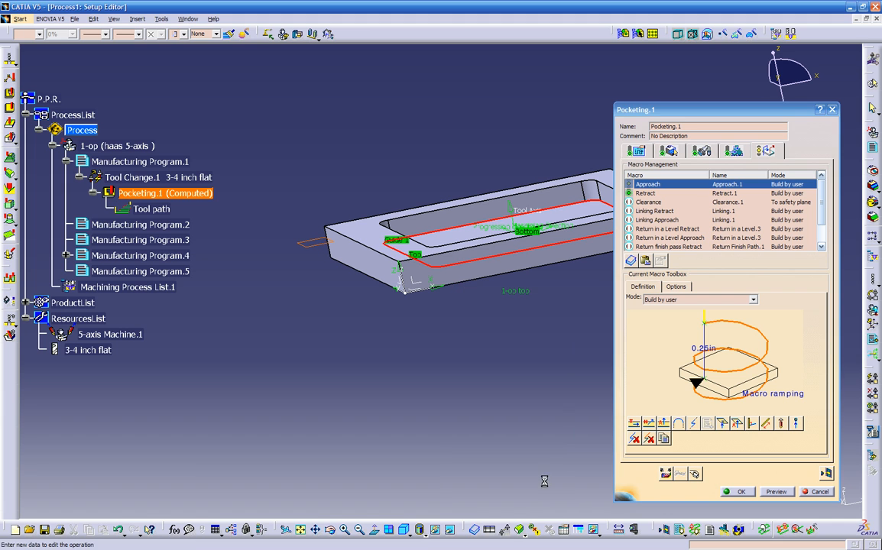
- Try extra axial motions up to a plane in the Retract macro, and remove all of its motions
left_click(667, 194)
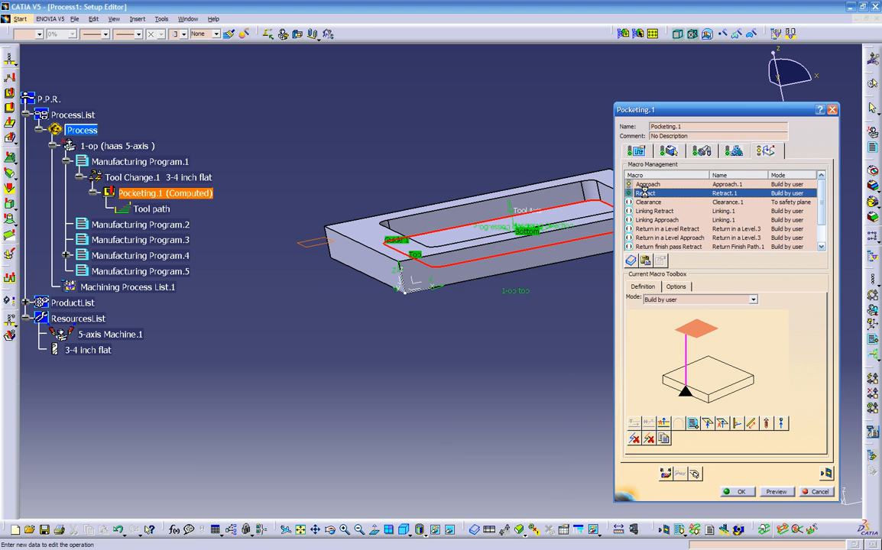
left_click(722, 425)
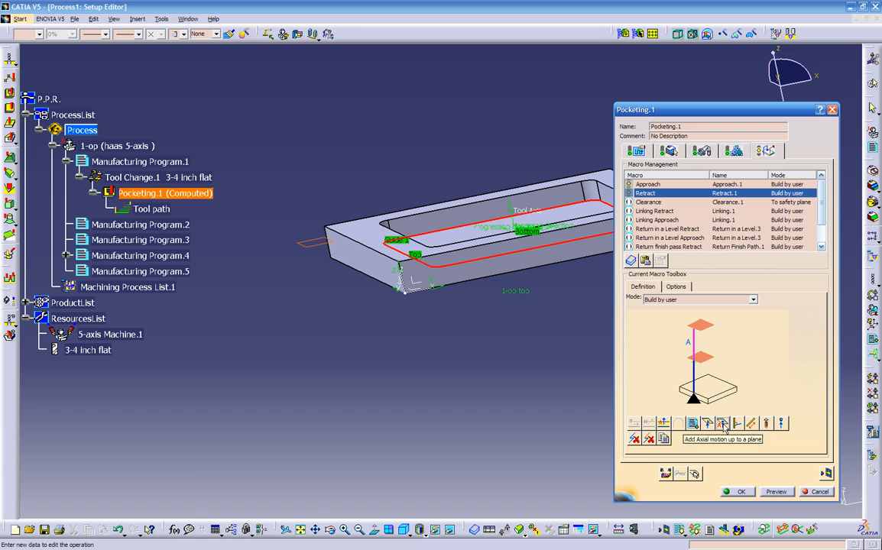
left_click(709, 422)
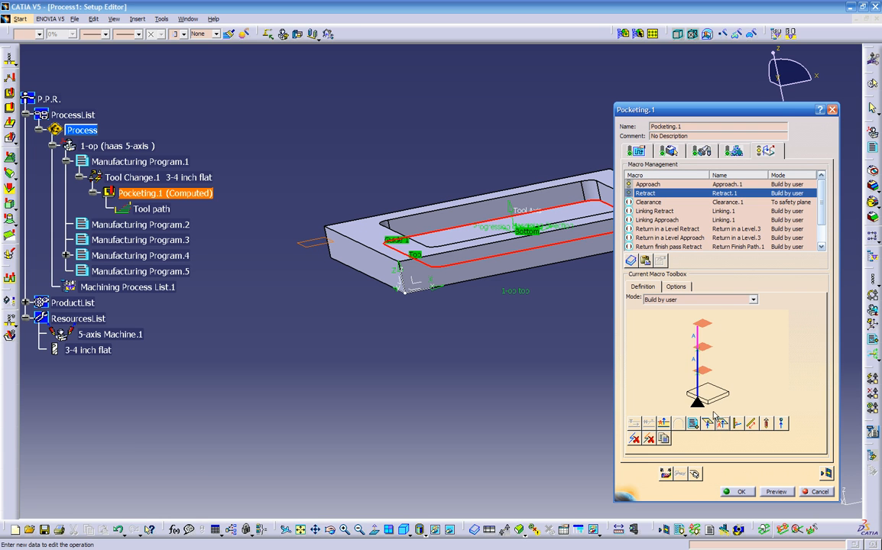
left_click(633, 439)
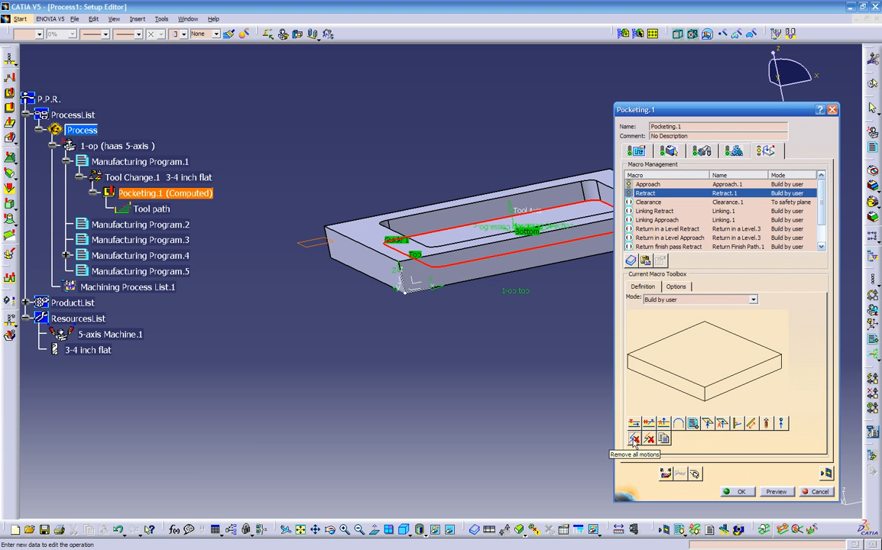
- Add an axial motion up to a plane to the Retract macro, using the small reference plane beside the block as its limit
left_click(707, 423)
middle_click_drag(601, 324, 609, 336)
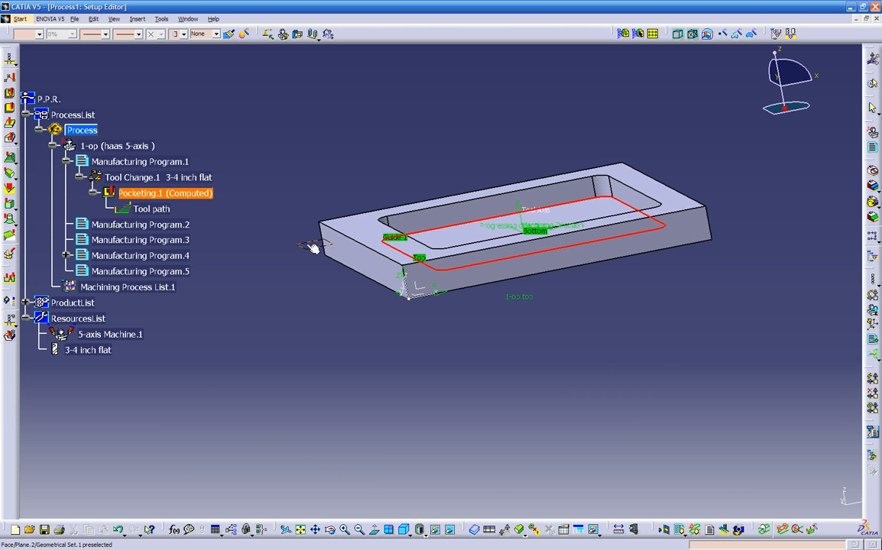
double_click(305, 244)
middle_click_drag(306, 243, 513, 344)
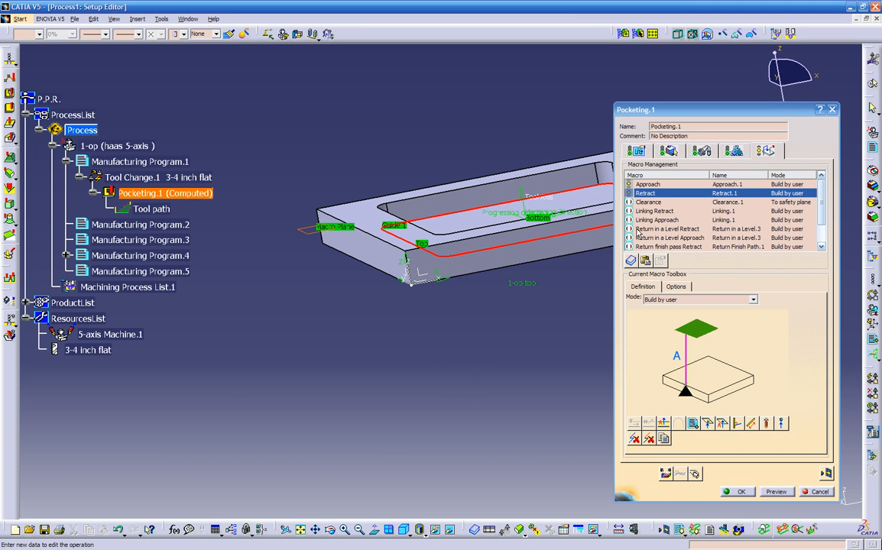
middle_click_drag(562, 327, 589, 220)
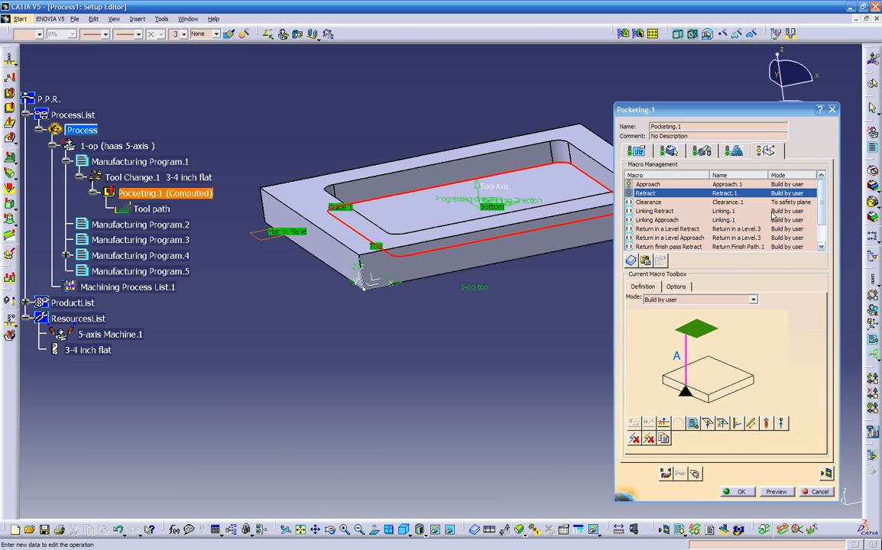
- Widen the macro name column and review the remaining macros, comparing Linking Retract with Retract
scroll(738, 224, "down", 3)
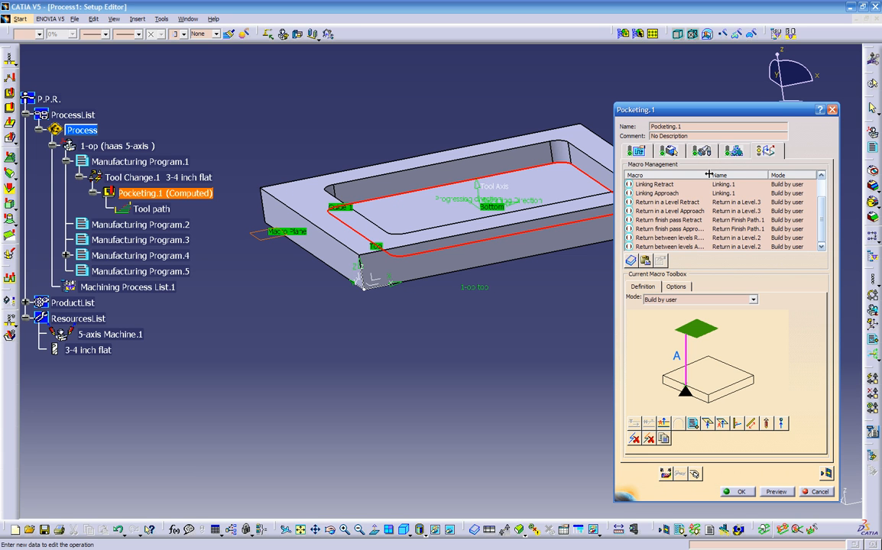
left_click_drag(708, 175, 725, 175)
scroll(714, 190, "up", 3)
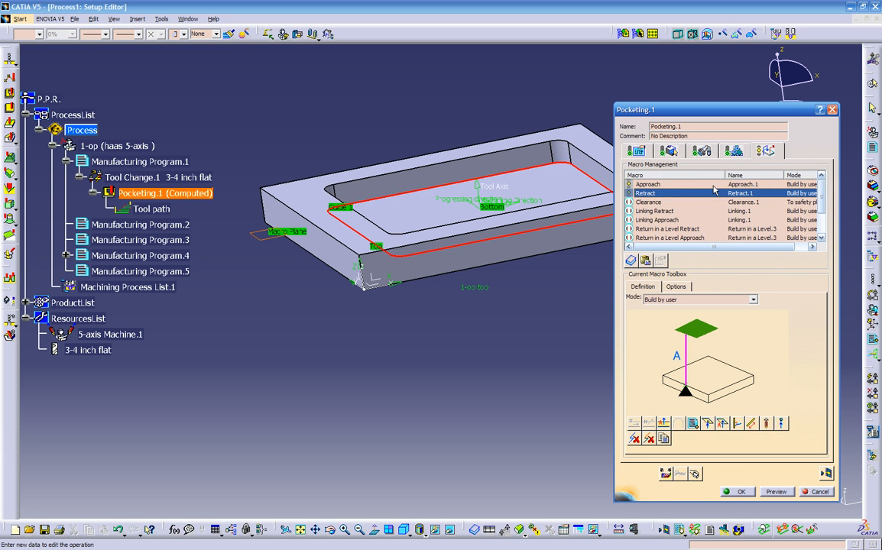
left_click(641, 212)
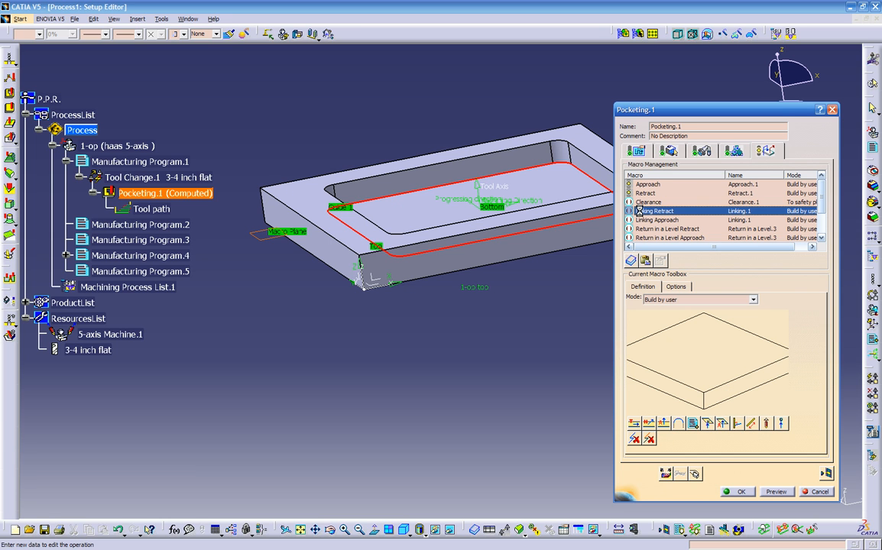
left_click(680, 193)
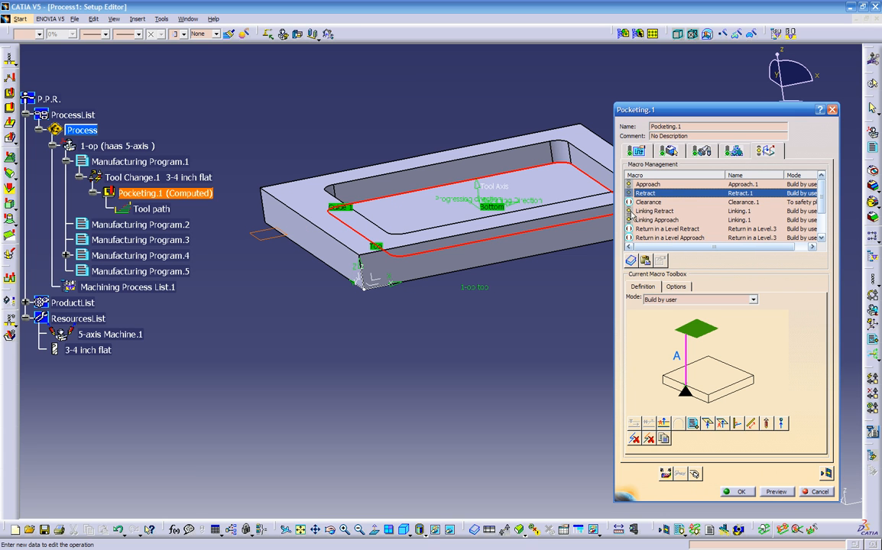
left_click(651, 213)
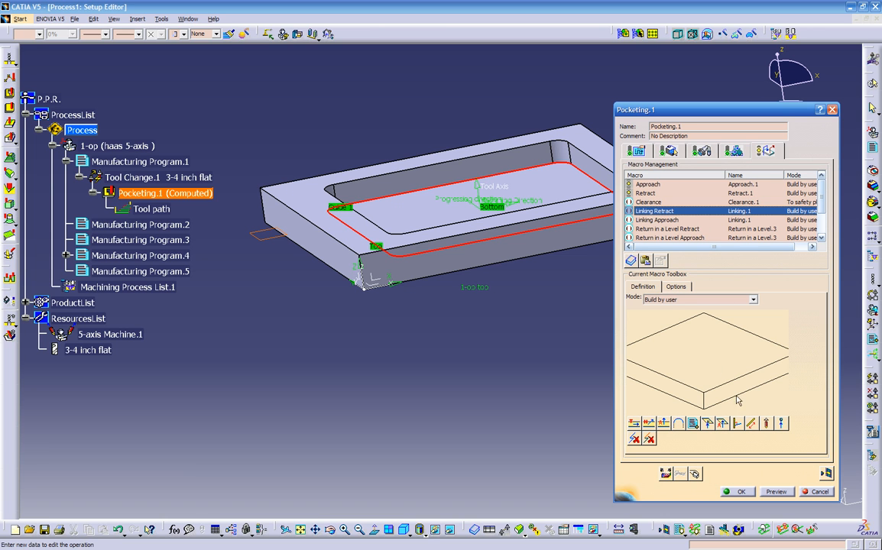
- Compute the Pocketing.1 tool path for replay and inspect the approach and retract moves around the part
left_click(827, 474)
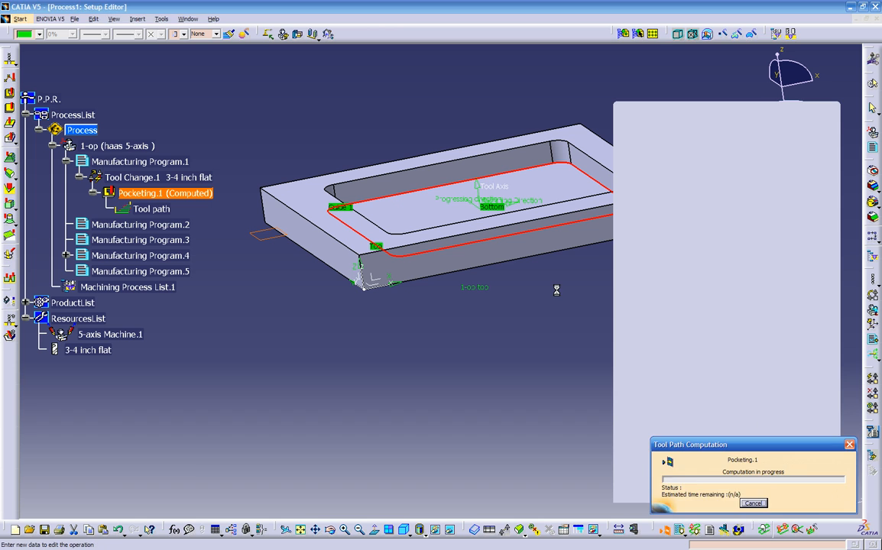
middle_click_drag(526, 343, 456, 248)
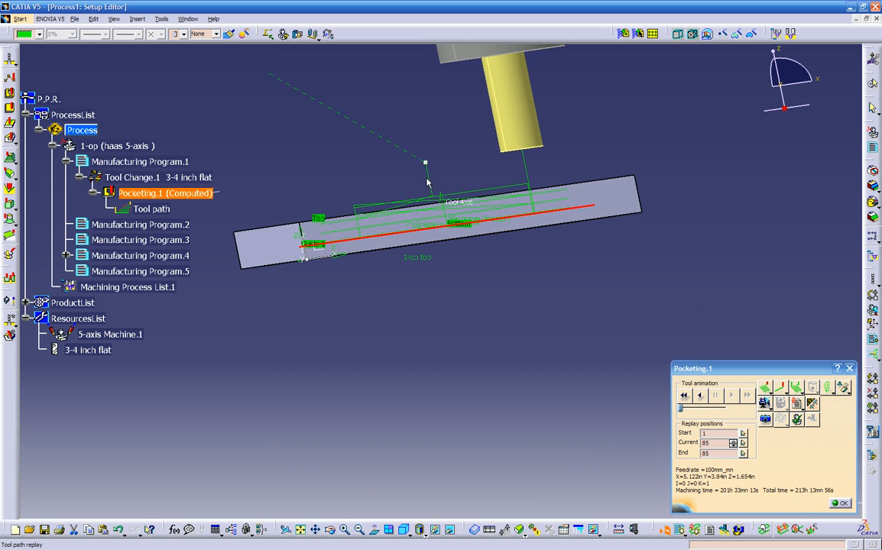
middle_click_drag(546, 370, 629, 309)
middle_click_drag(514, 166, 623, 360)
- Rewind the tool path replay to its start and switch it to point-by-point mode
left_click(685, 396)
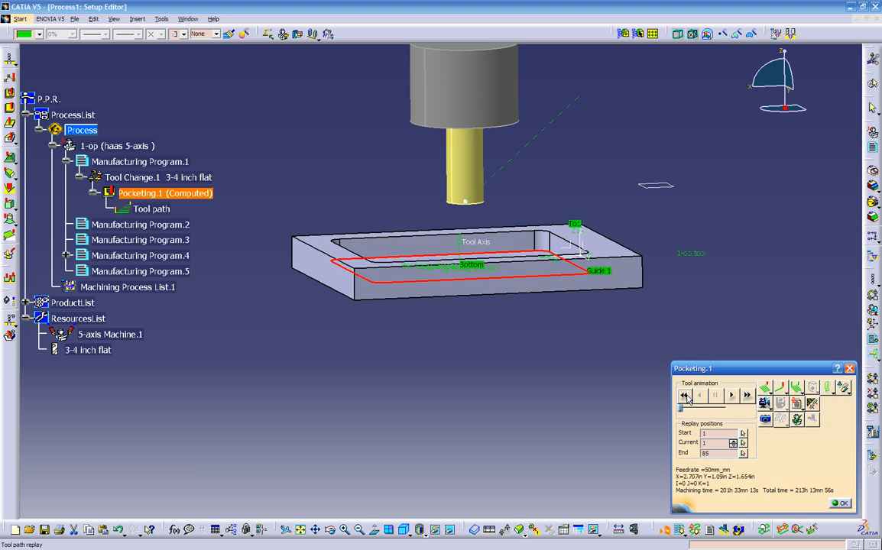
left_click(772, 393)
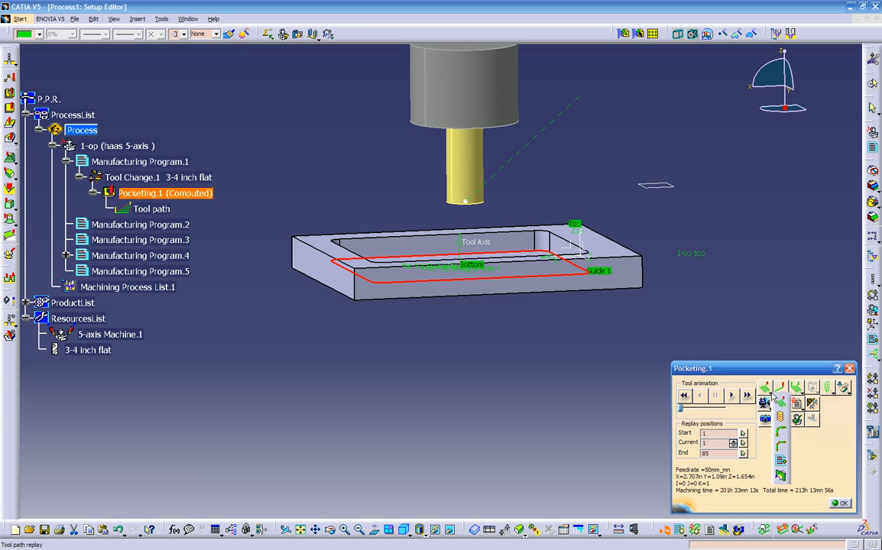
left_click(769, 368)
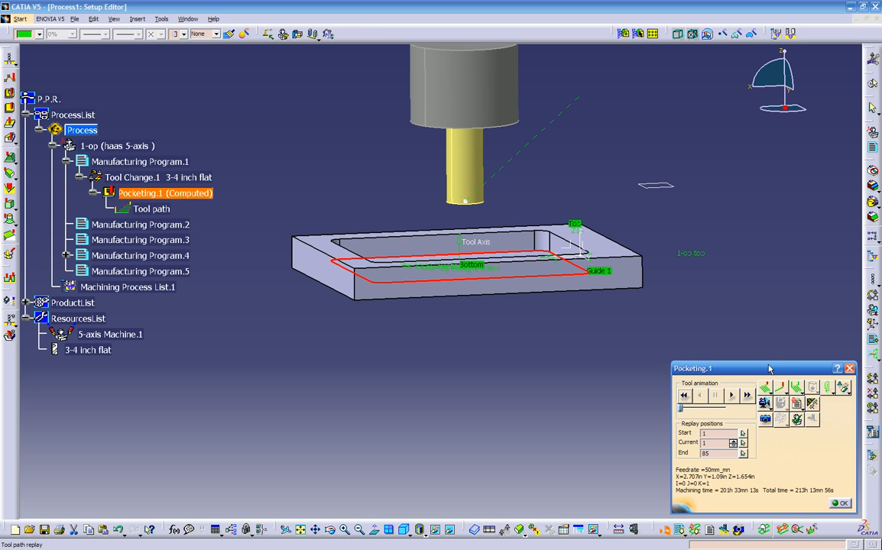
left_click(781, 390)
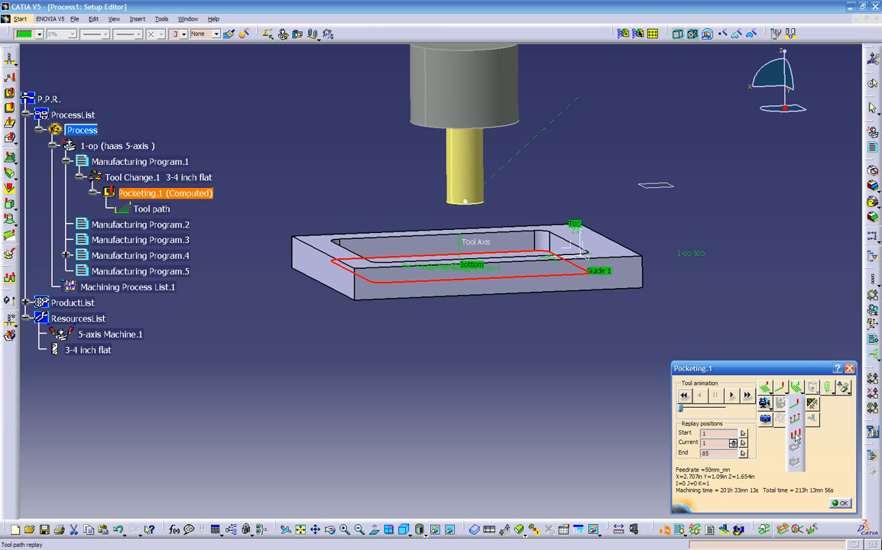
left_click(772, 396)
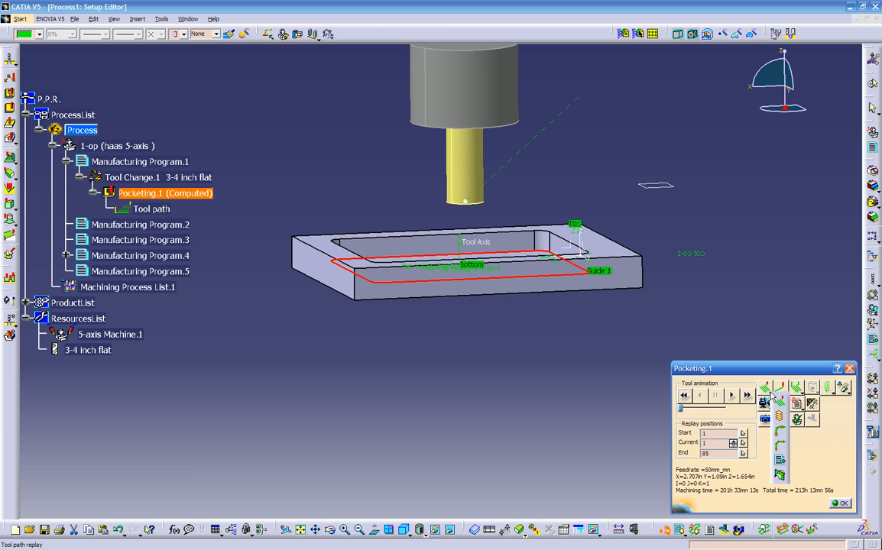
left_click(779, 447)
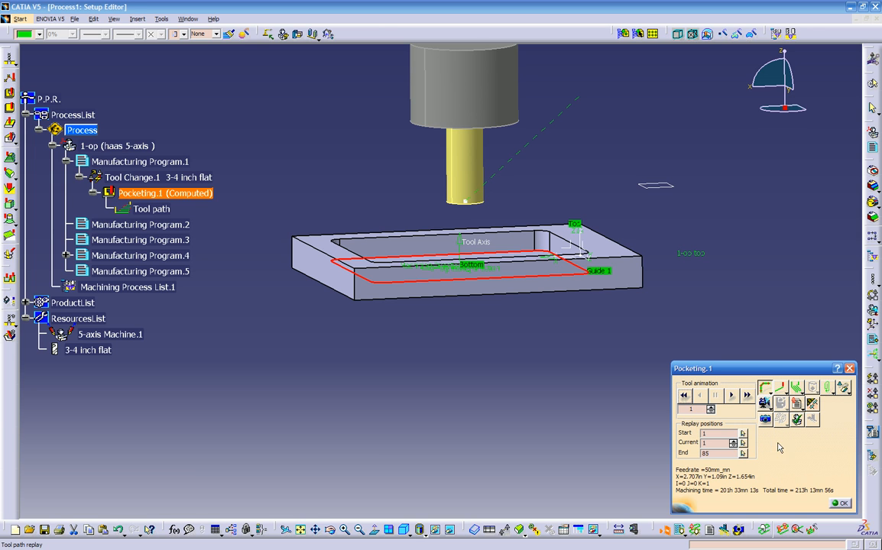
- Step the tool forward one point at a time to examine the plunge and ramping approach
left_click(729, 396)
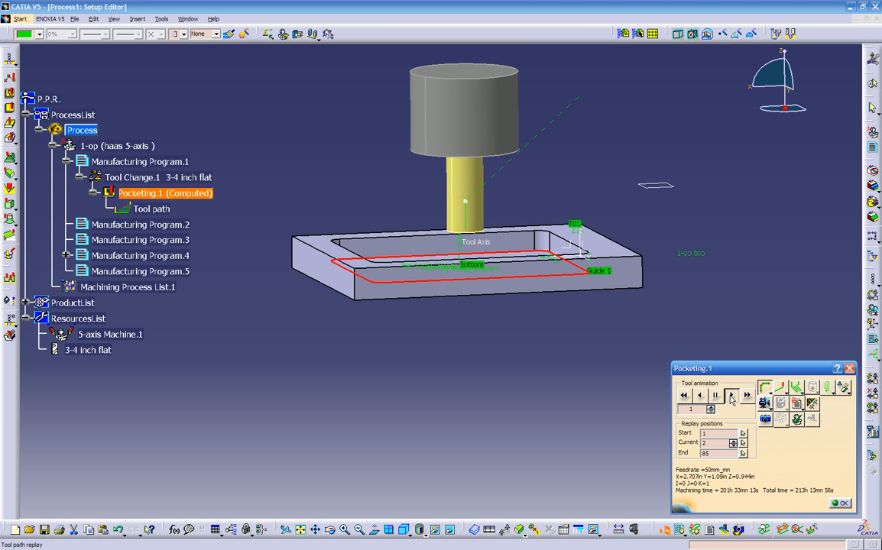
left_click(732, 398)
left_click(732, 399)
middle_click_drag(462, 330, 490, 266)
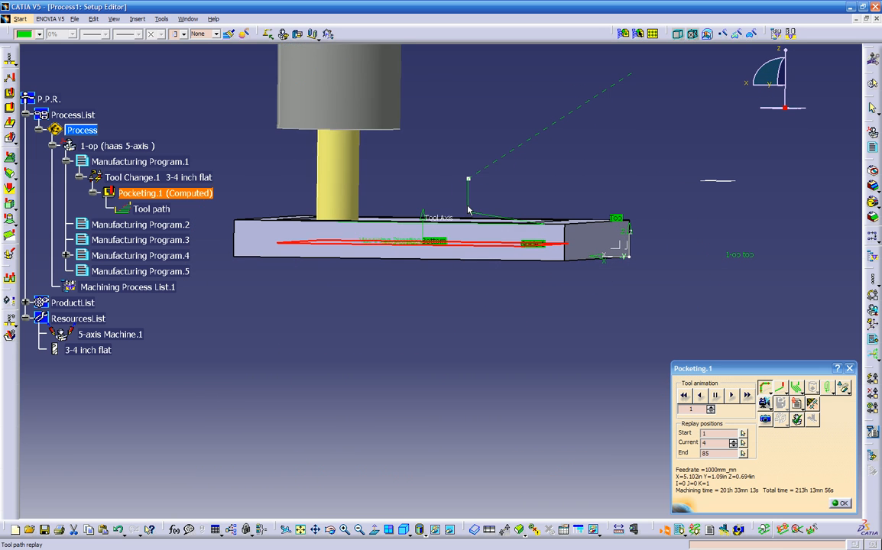
- Set the replay increment to 10 points and step the tool further through the pocketing passes
middle_click_drag(422, 260, 355, 393)
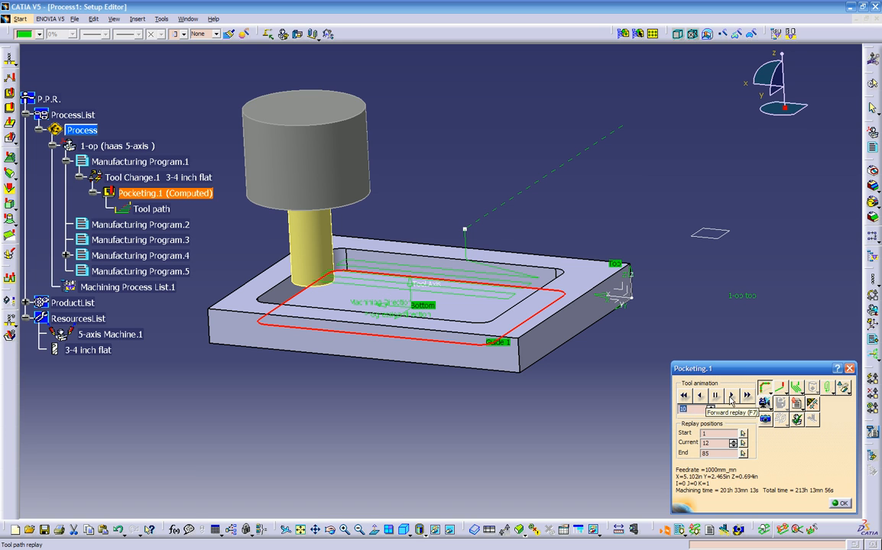
left_click(732, 397)
middle_click_drag(504, 382, 655, 301)
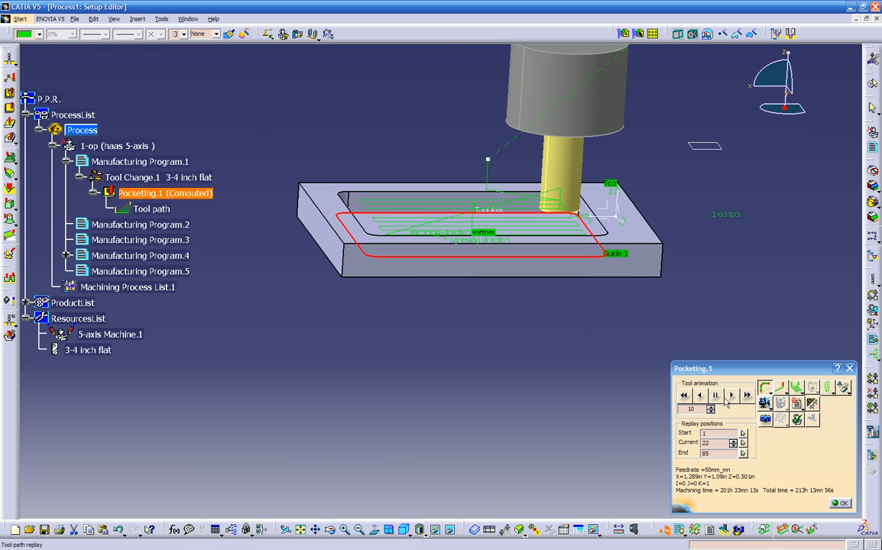
left_click(730, 395)
left_click(731, 397)
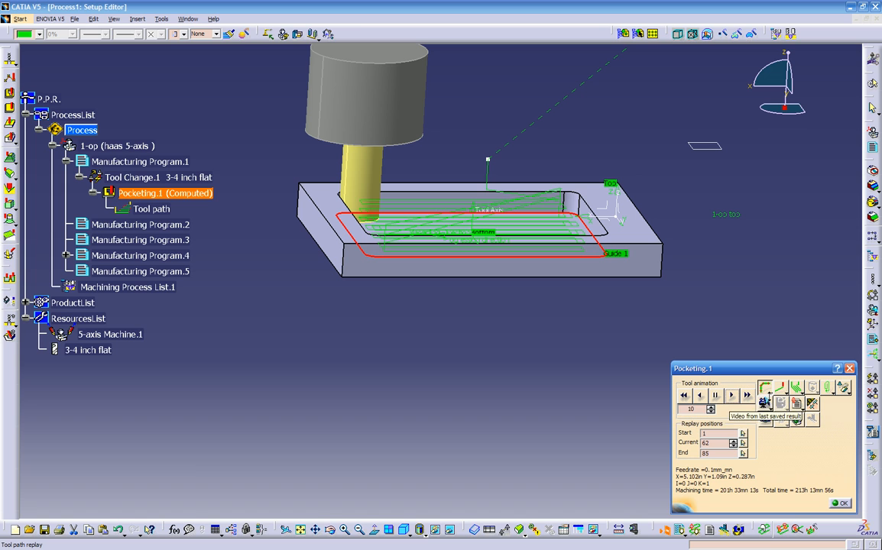
- Switch the replay back to continuous mode, replay the tool path from its start and inspect the complete path
left_click(771, 396)
left_click(780, 406)
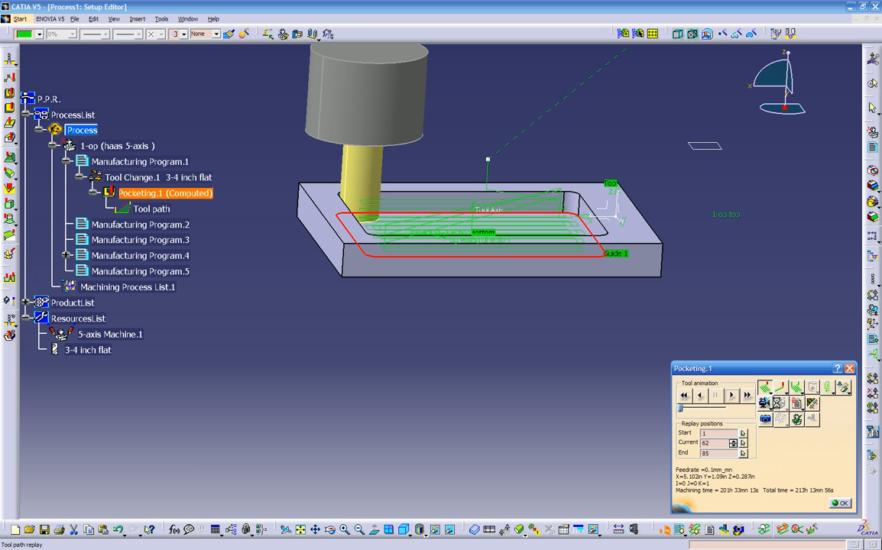
left_click(683, 395)
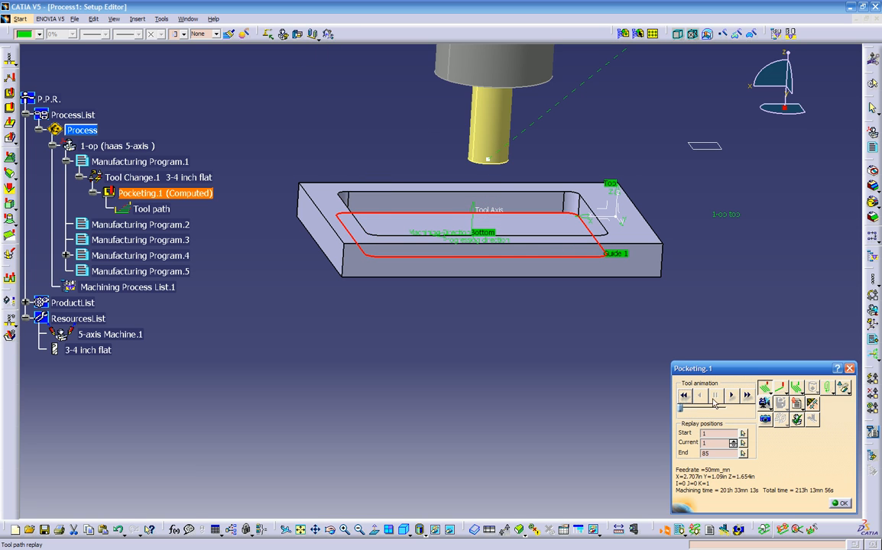
middle_click_drag(490, 384, 463, 392)
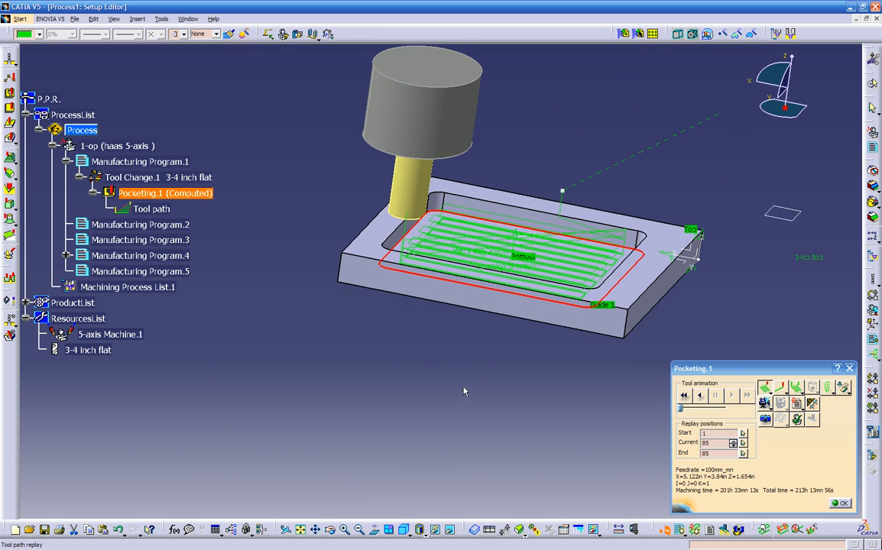
middle_click_drag(477, 352, 423, 375)
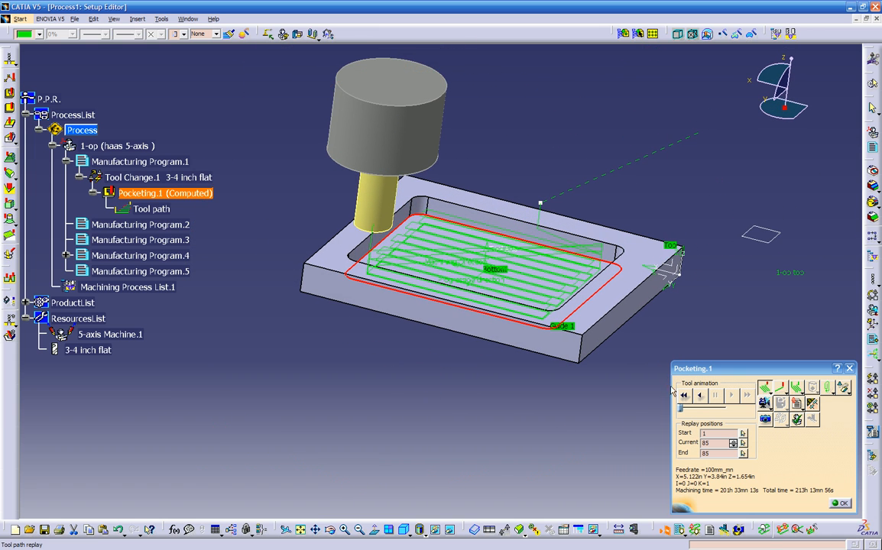
middle_click_drag(560, 394, 630, 398)
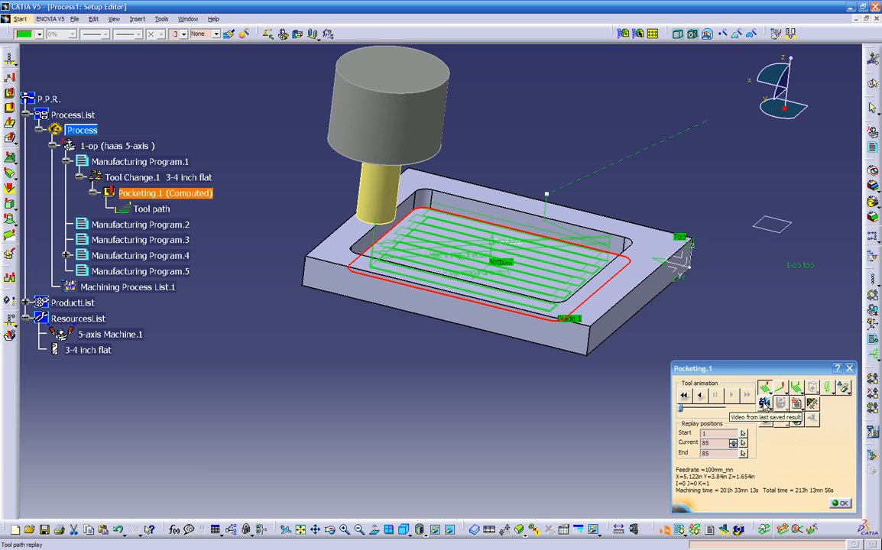
- Show the hidden space to check the stock block around the part, and return to the visible space
left_click(764, 404)
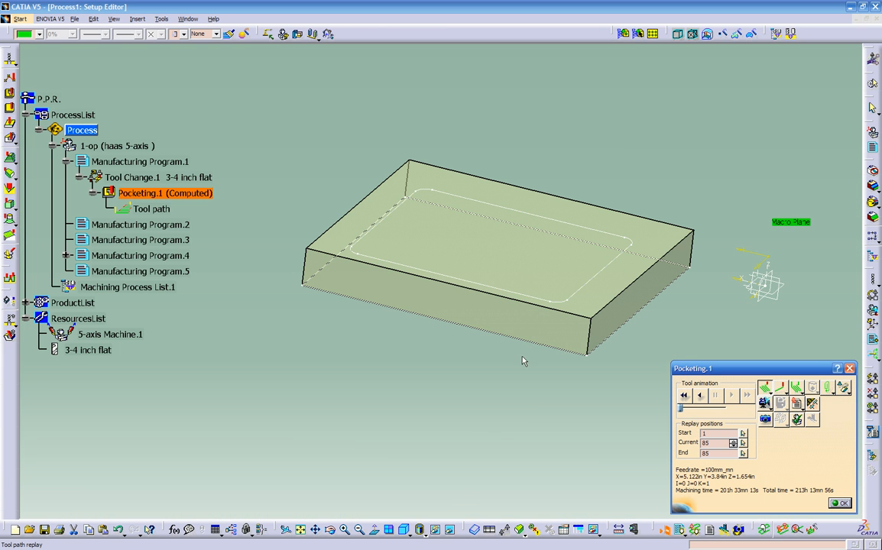
left_click(464, 523)
middle_click_drag(500, 414, 528, 329)
middle_click_drag(757, 215, 650, 278)
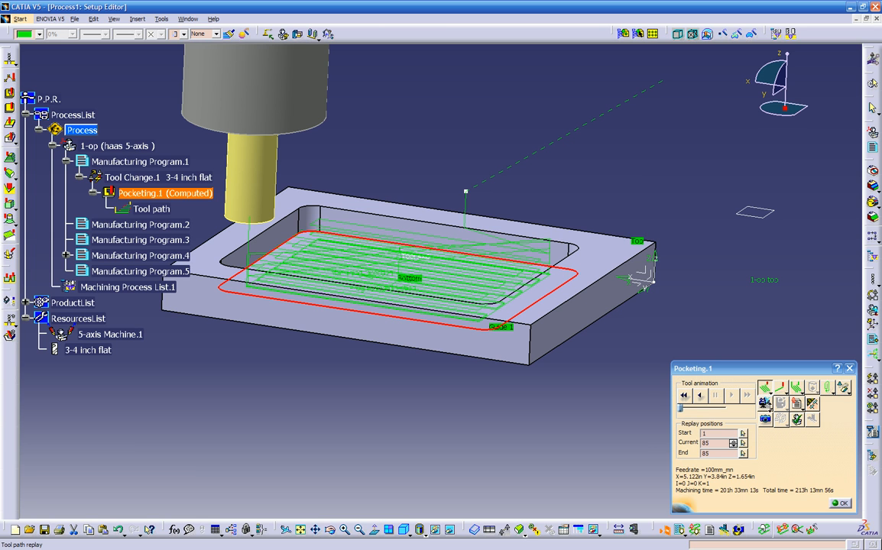
- Start the material removal video of Pocketing.1 from the raw stock, play it through and inspect the machined pocket from several angles
left_click(779, 419)
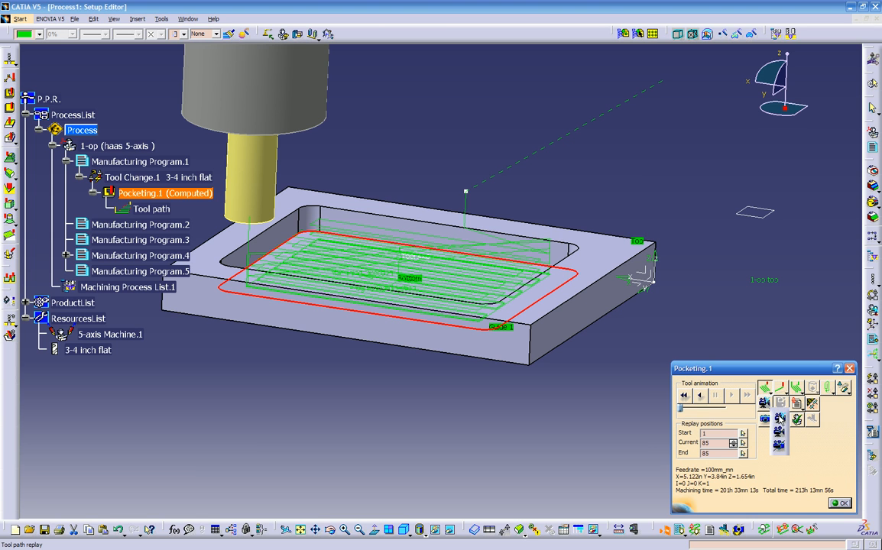
left_click(779, 432)
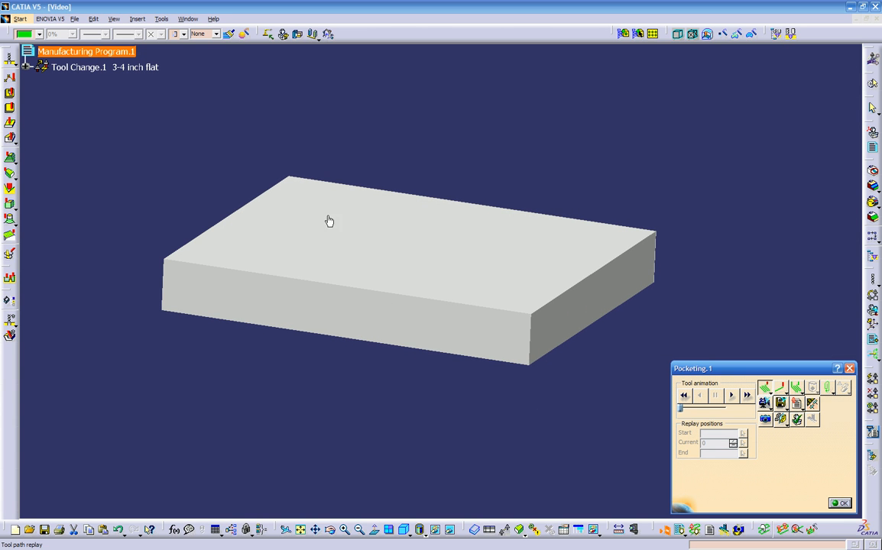
left_click(450, 530)
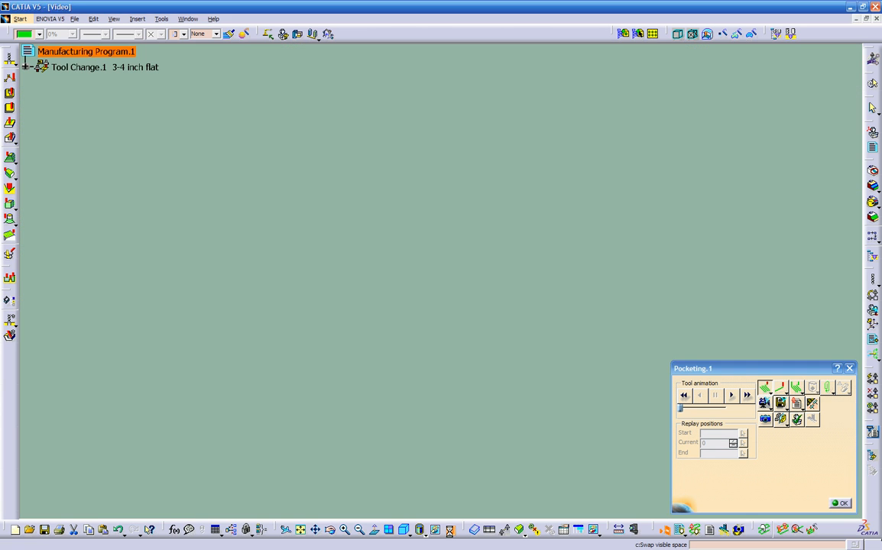
left_click(450, 530)
middle_click_drag(448, 443, 535, 425)
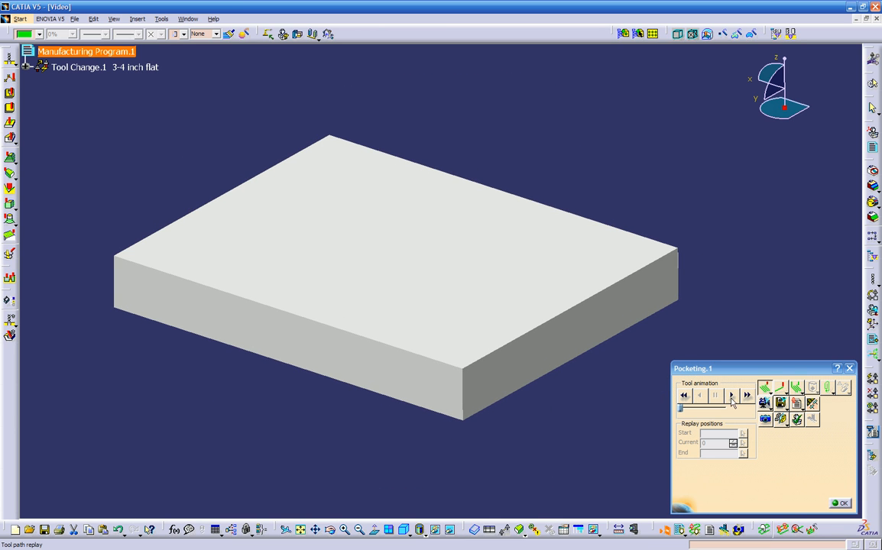
left_click(730, 396)
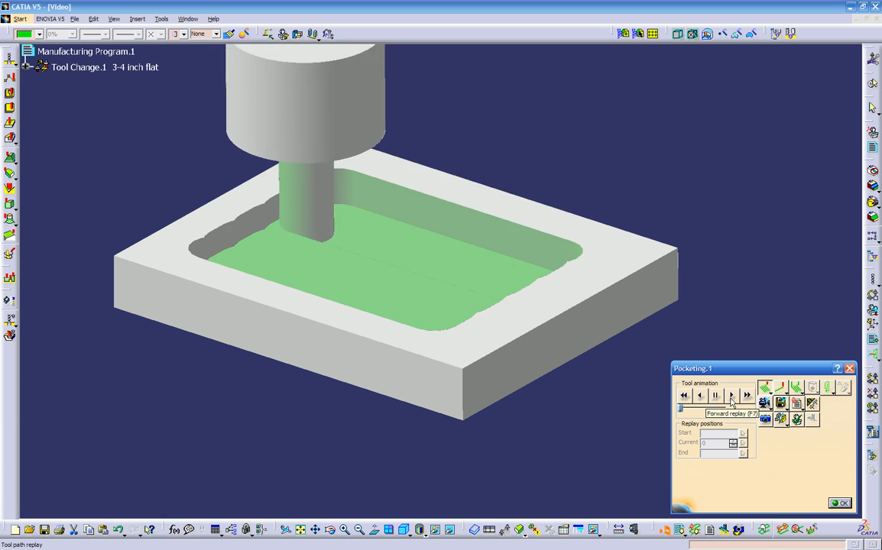
middle_click_drag(535, 413, 555, 418)
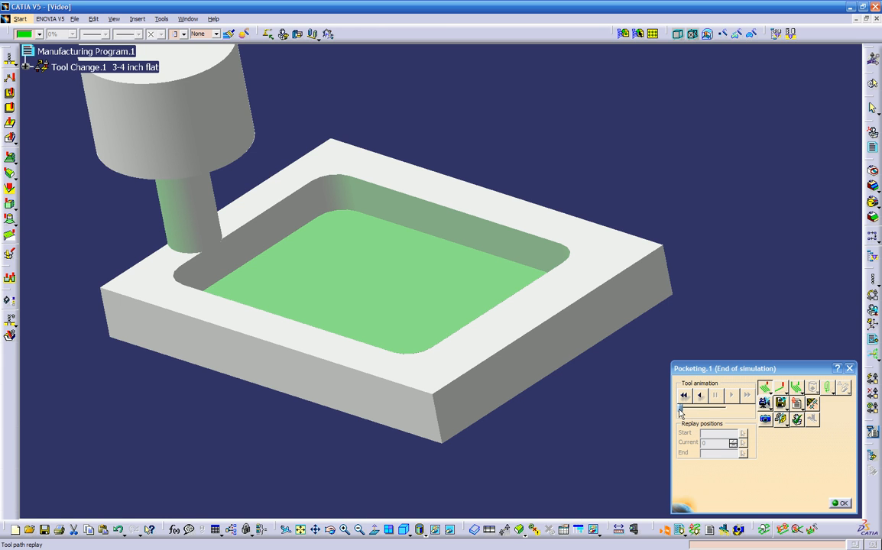
middle_click_drag(326, 329, 654, 371)
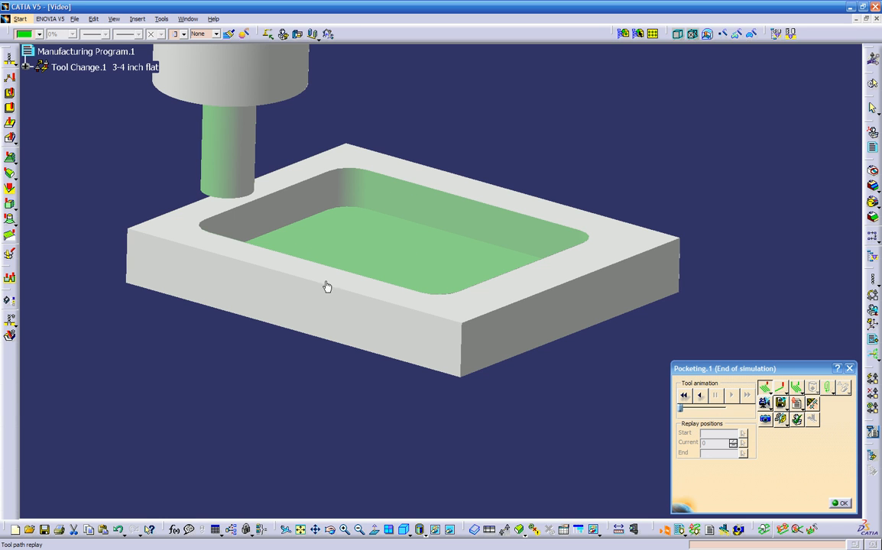
middle_click_drag(351, 379, 331, 399)
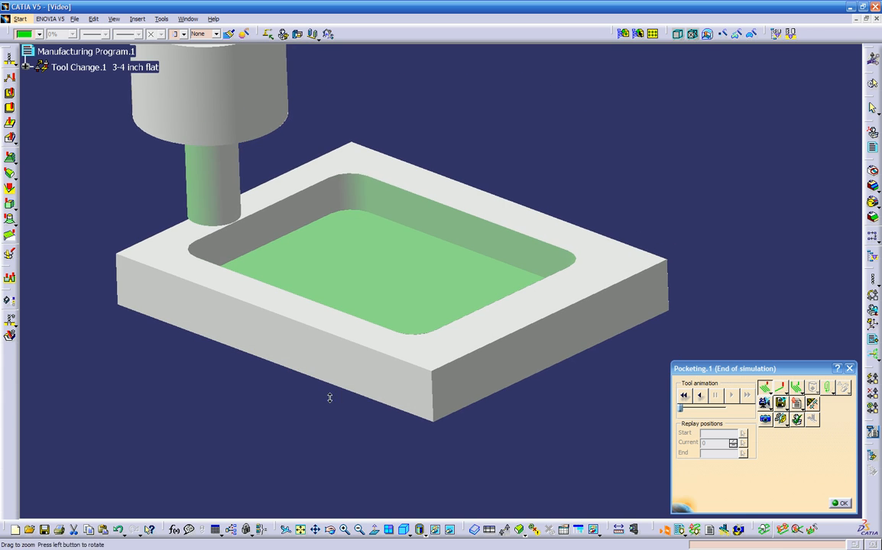
- Save the video result of the machined stock, close the replay and accept the Pocketing.1 operation
left_click(782, 404)
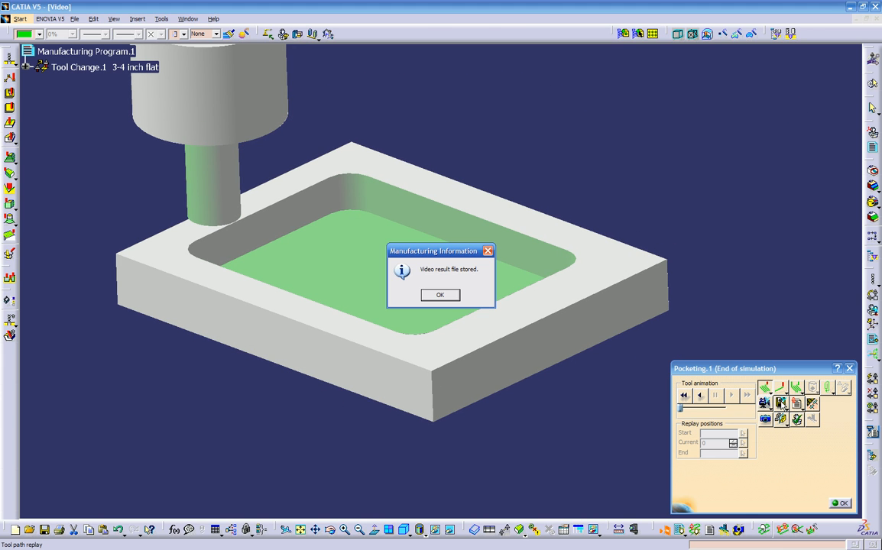
left_click(440, 295)
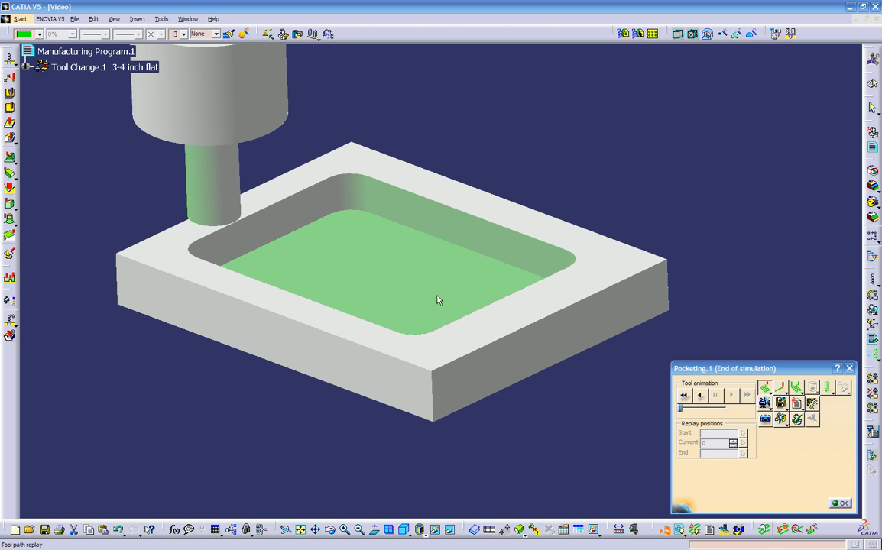
left_click(840, 505)
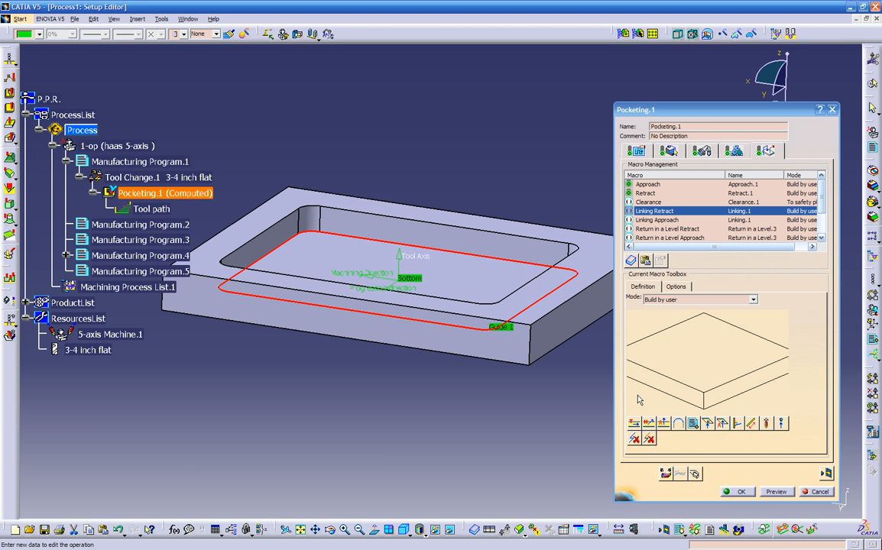
left_click(735, 491)
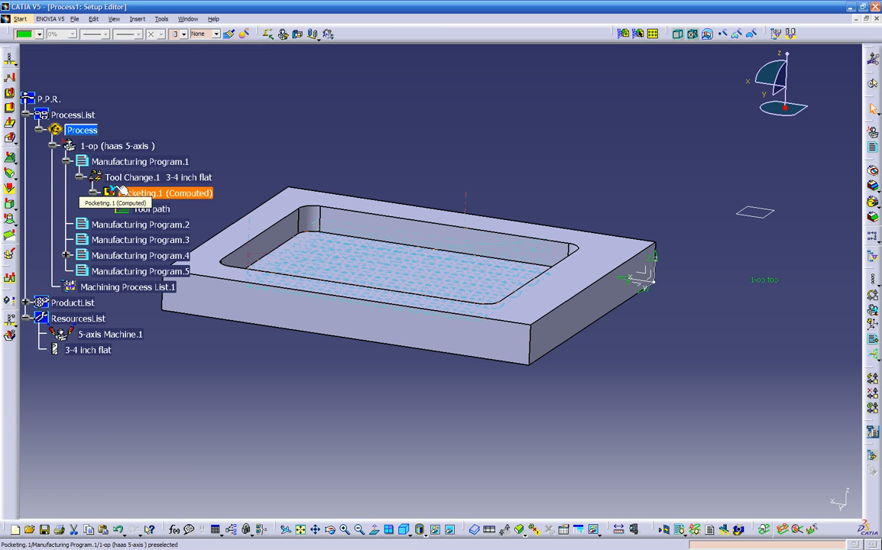
- Reopen the Pocketing.1 operation for editing and set its tool path style to Inward helical
middle_click_drag(225, 328, 436, 367)
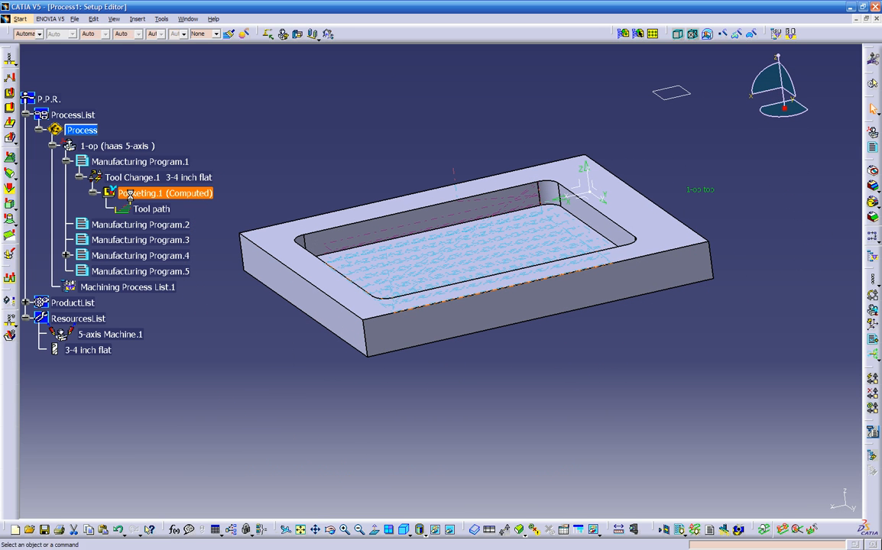
double_click(130, 196)
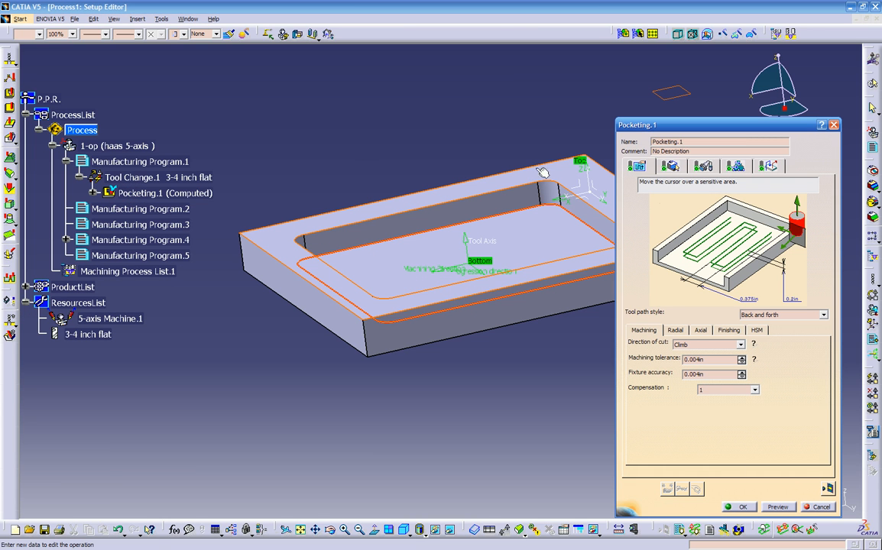
left_click(776, 315)
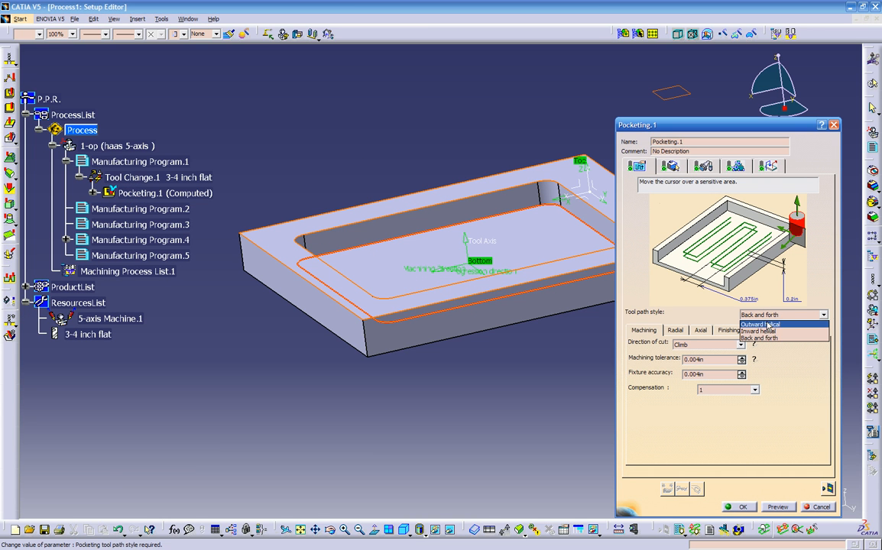
left_click(762, 331)
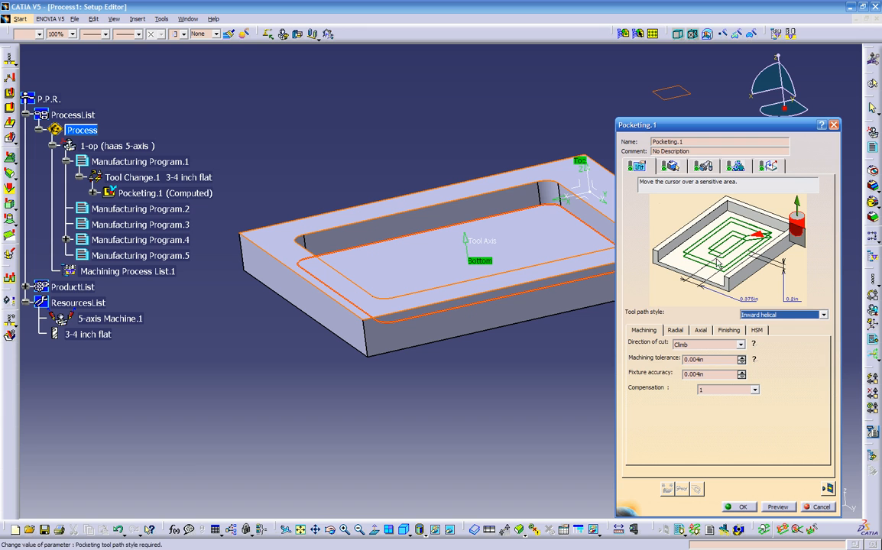
left_click(670, 168)
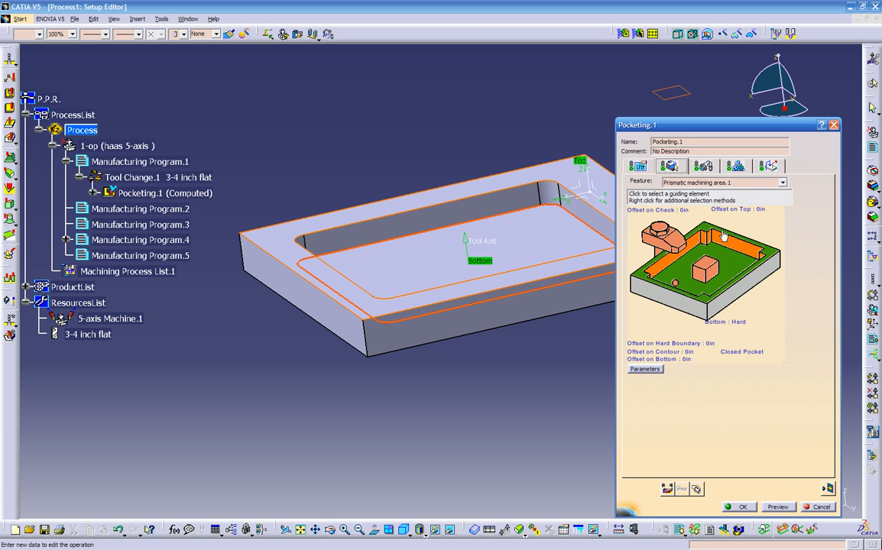
left_click(641, 167)
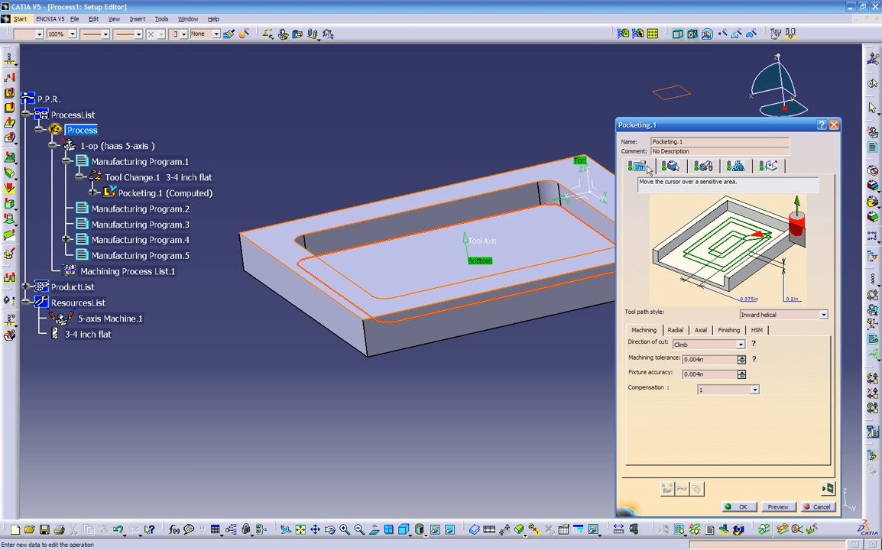
- Set the axial strategy mode of Pocketing.1 to Maximum depth of cut
left_click(677, 331)
left_click(701, 330)
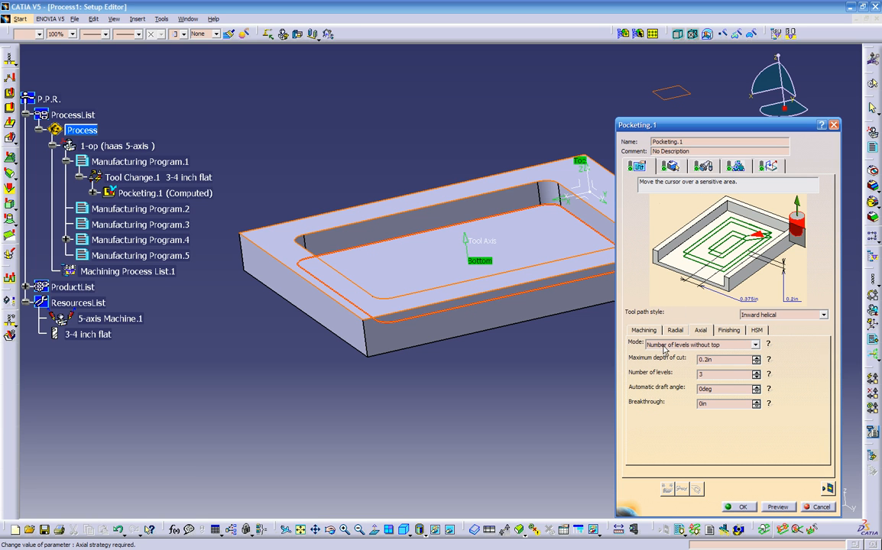
left_click(720, 345)
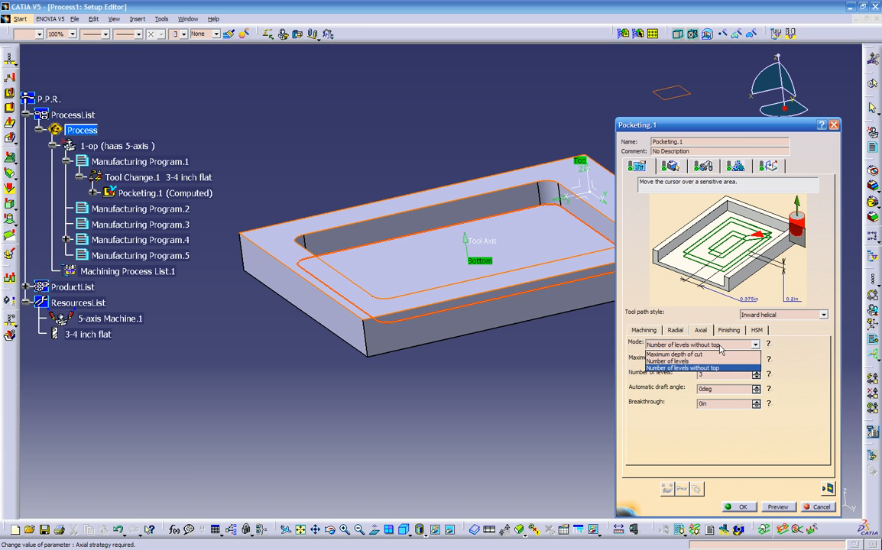
left_click(666, 355)
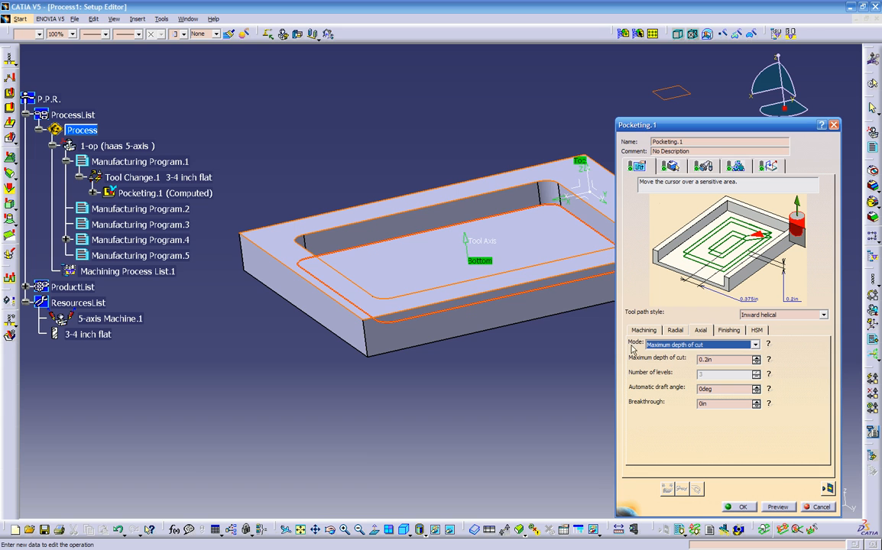
middle_click_drag(476, 331, 564, 235)
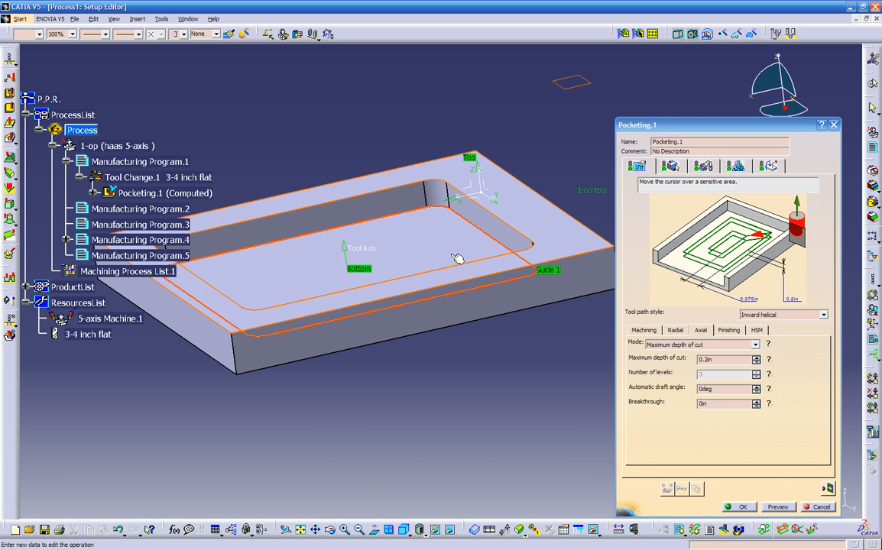
mouse_move(612, 373)
middle_mouse_down()
mouse_move(506, 356)
mouse_move(533, 335)
mouse_move(607, 355)
middle_mouse_up()
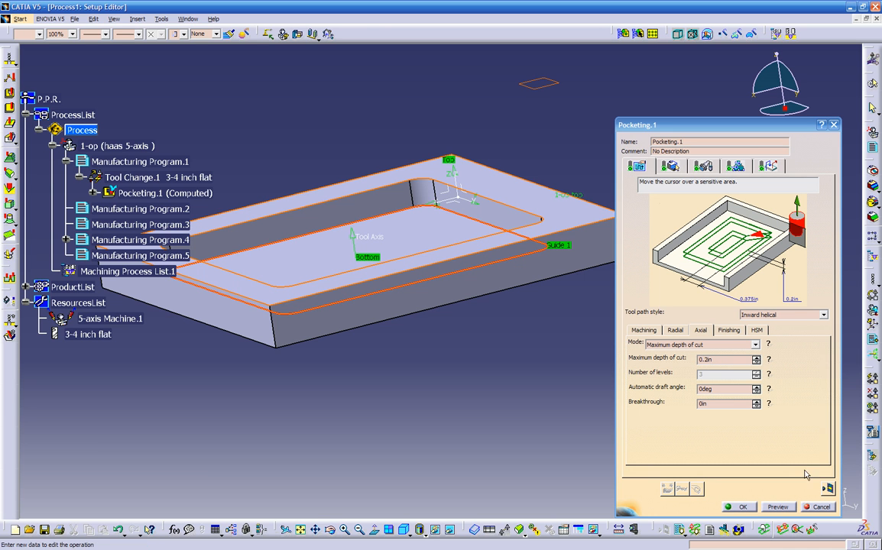
- Compute the inward helical tool path and examine its depth levels from the side and from above
left_click(827, 488)
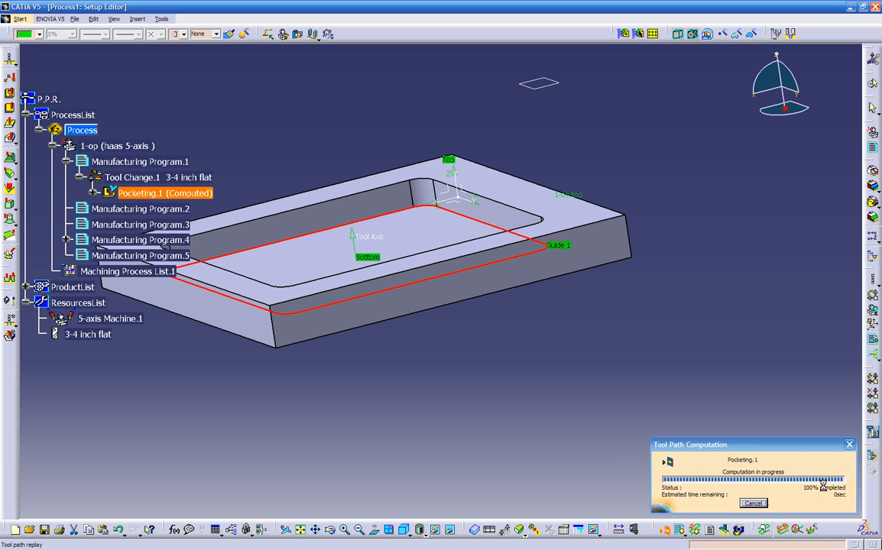
middle_click_drag(461, 371, 461, 321)
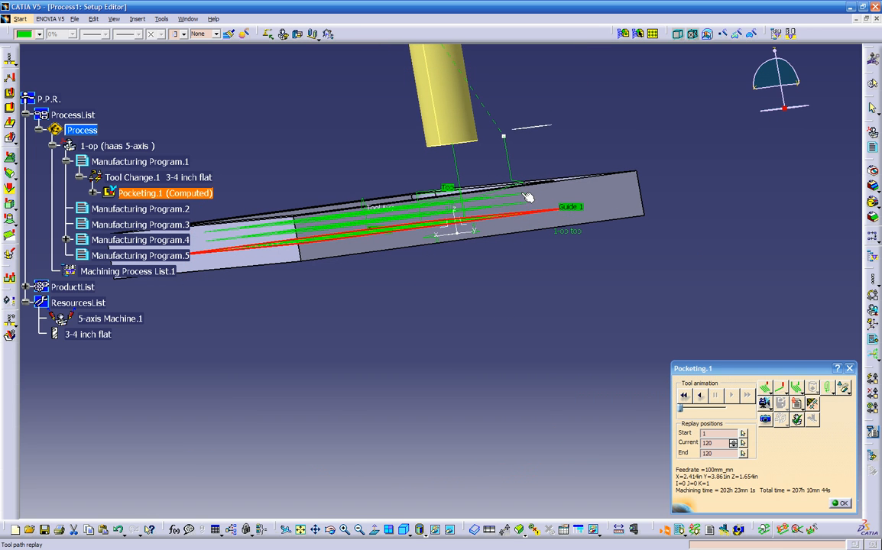
middle_click_drag(528, 216, 524, 307)
- Play the material removal video of the inward helical pocketing, rewind it and return to the operation's settings
left_click(765, 405)
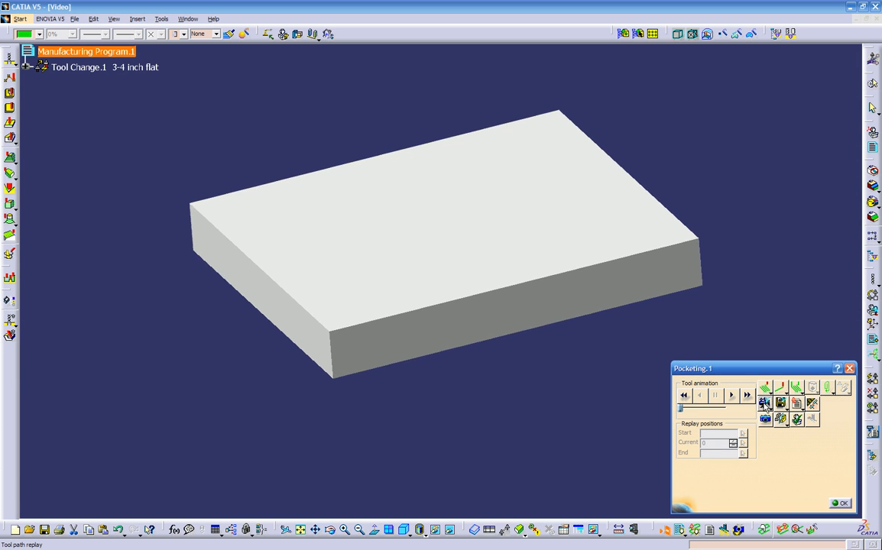
left_click(731, 396)
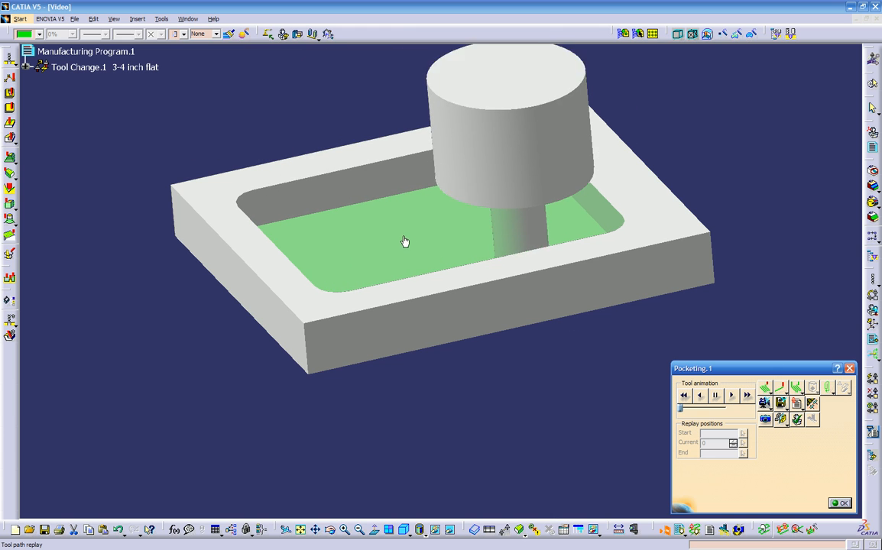
left_click(684, 396)
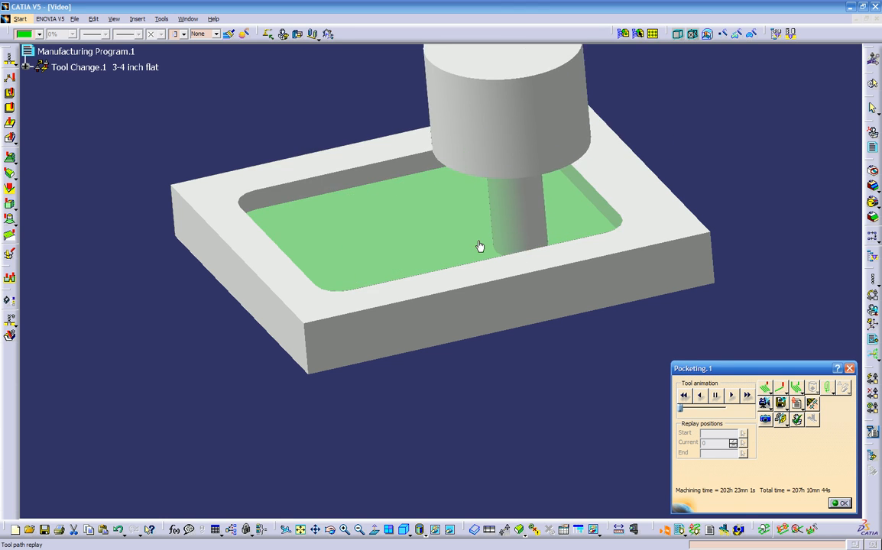
left_click(840, 503)
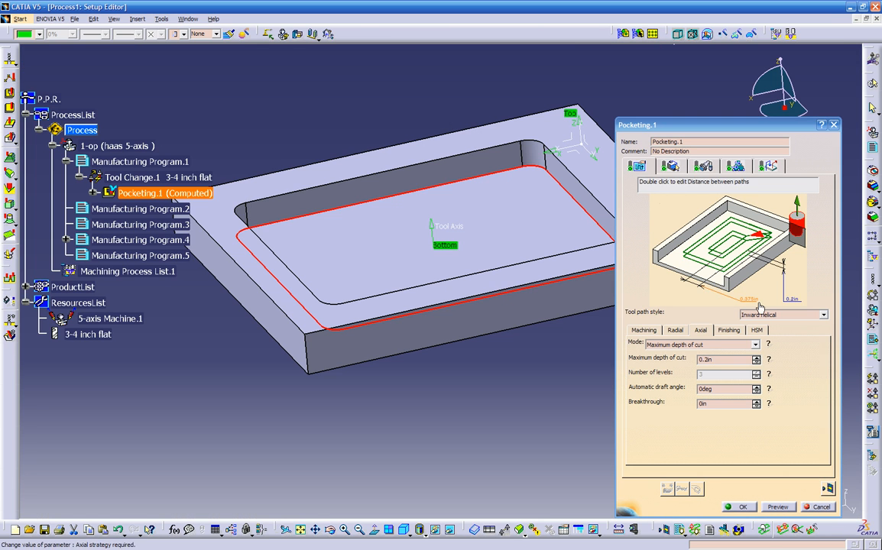
- Set the tool path style of Pocketing.1 to Outward helical, compute the tool path and replay it from the start
left_click(761, 316)
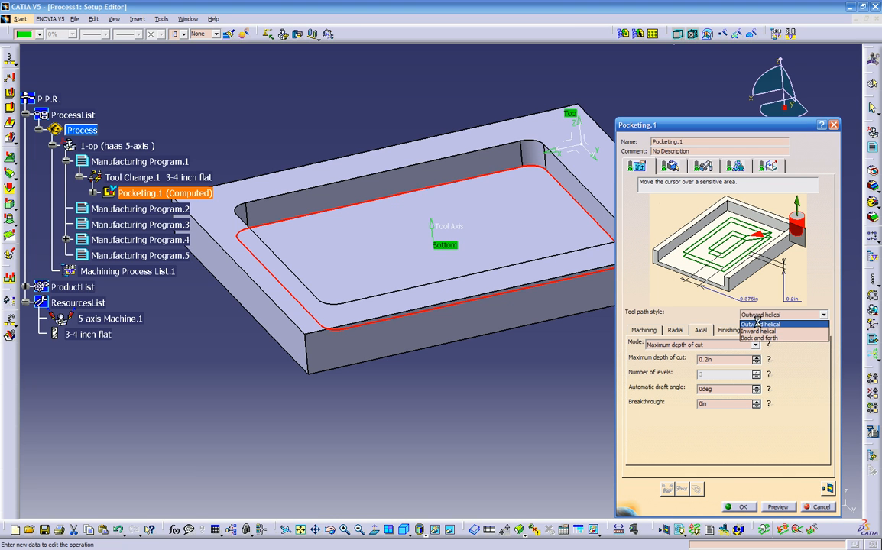
left_click(759, 326)
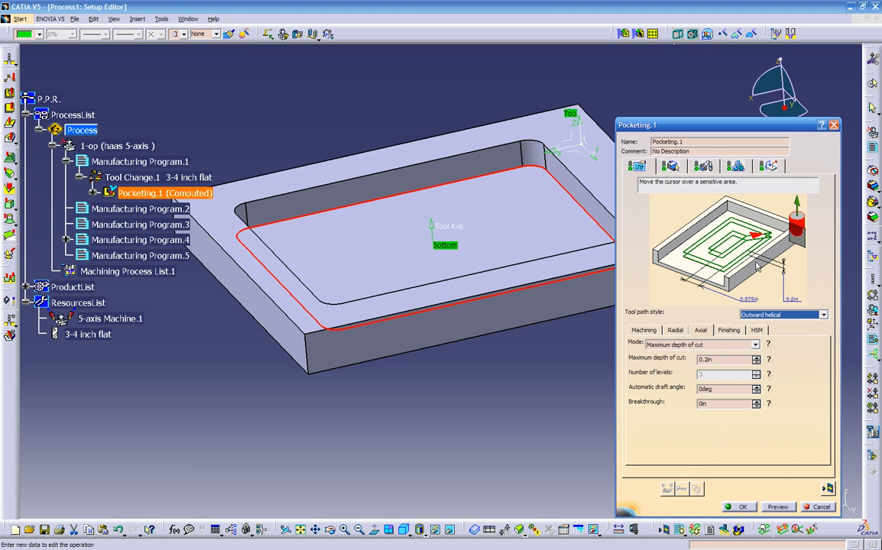
left_click(827, 489)
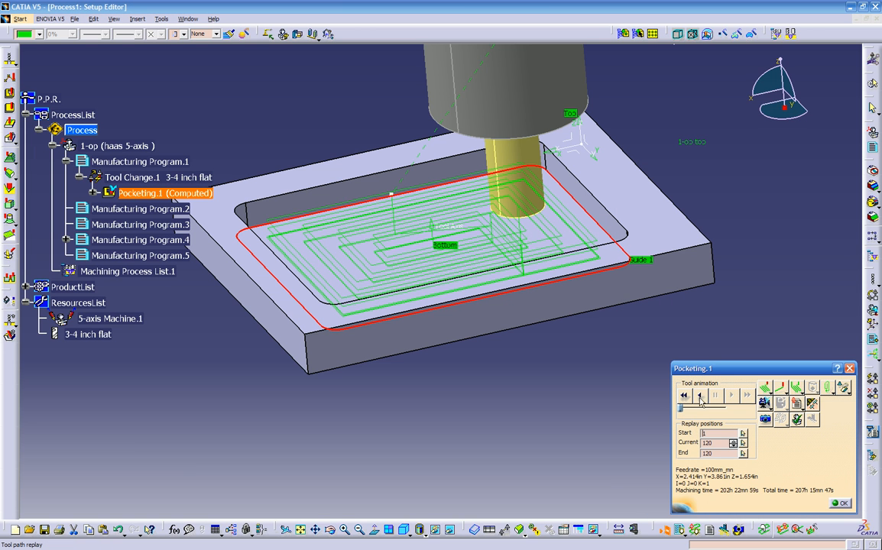
left_click(701, 398)
left_click(734, 397)
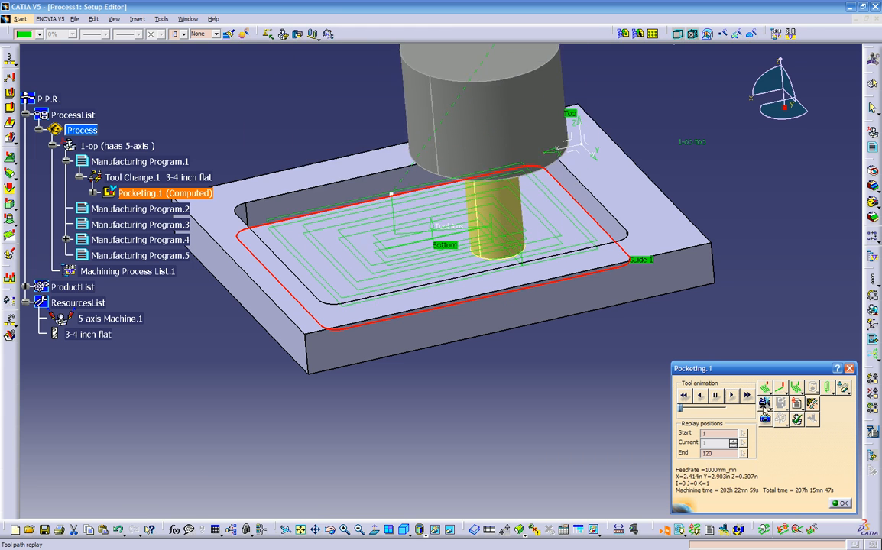
- Play the material removal video of the outward helical pocketing and return to the operation's settings
left_click(765, 403)
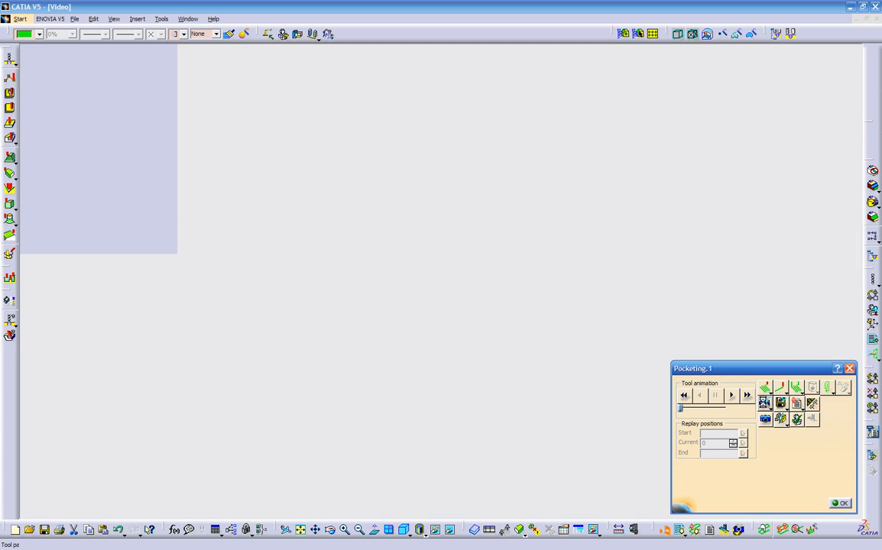
left_click(732, 396)
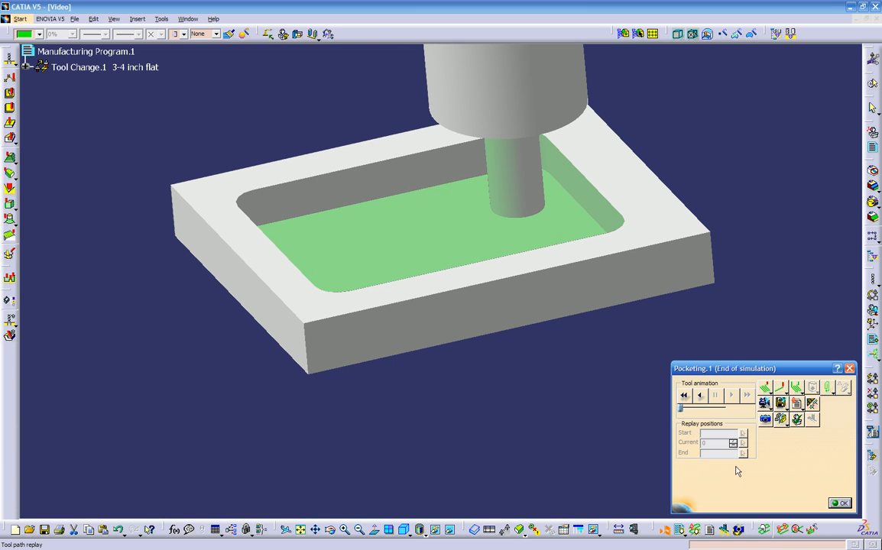
left_click(841, 504)
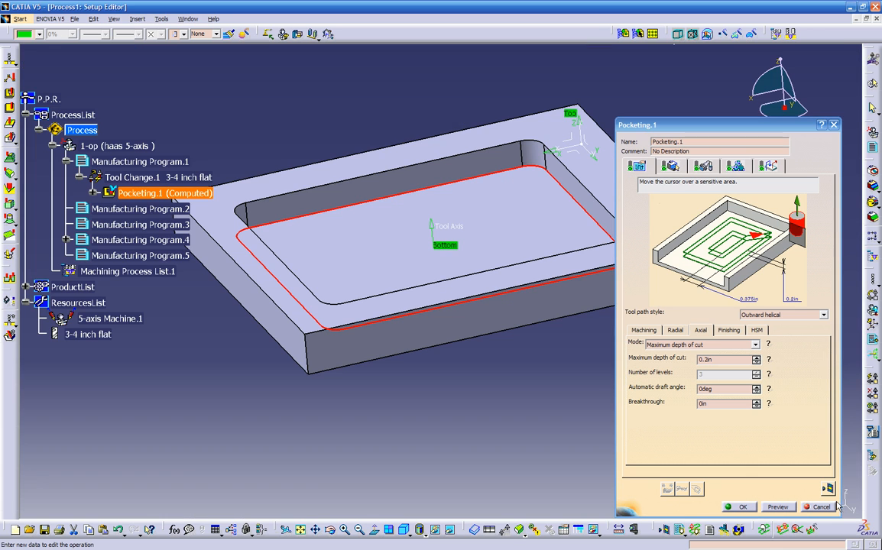
- Set the axial strategy mode of Pocketing.1 to Number of levels and check the illustration explaining that parameter
left_click(701, 344)
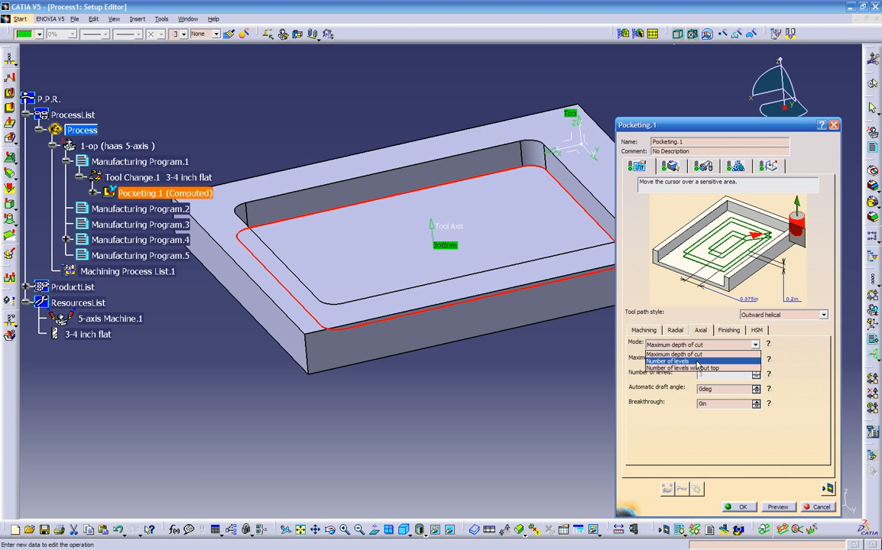
left_click(665, 362)
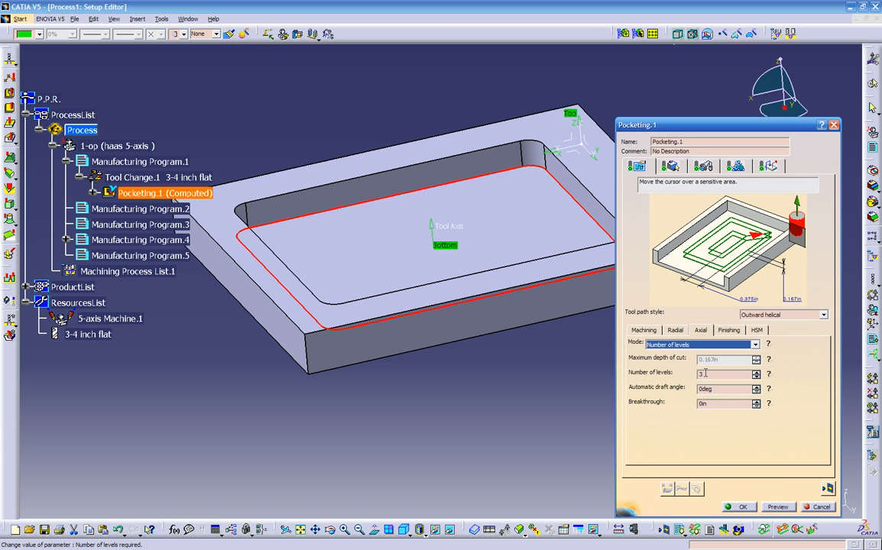
left_click(770, 374)
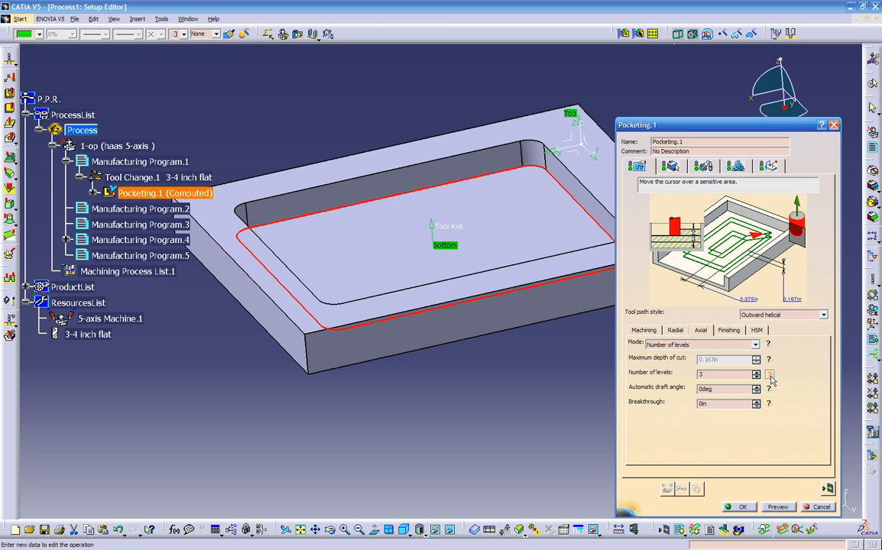
left_click(770, 375)
middle_click_drag(424, 360, 426, 234)
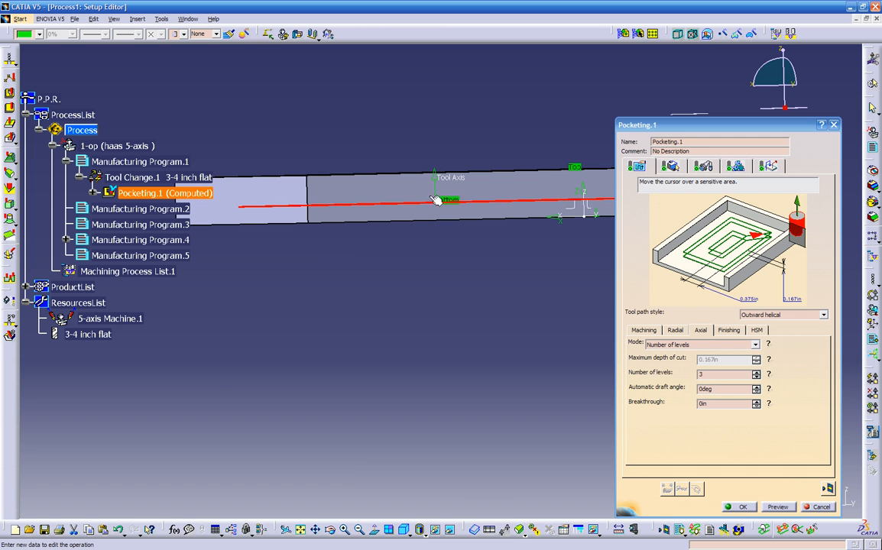
middle_click_drag(478, 238, 490, 398)
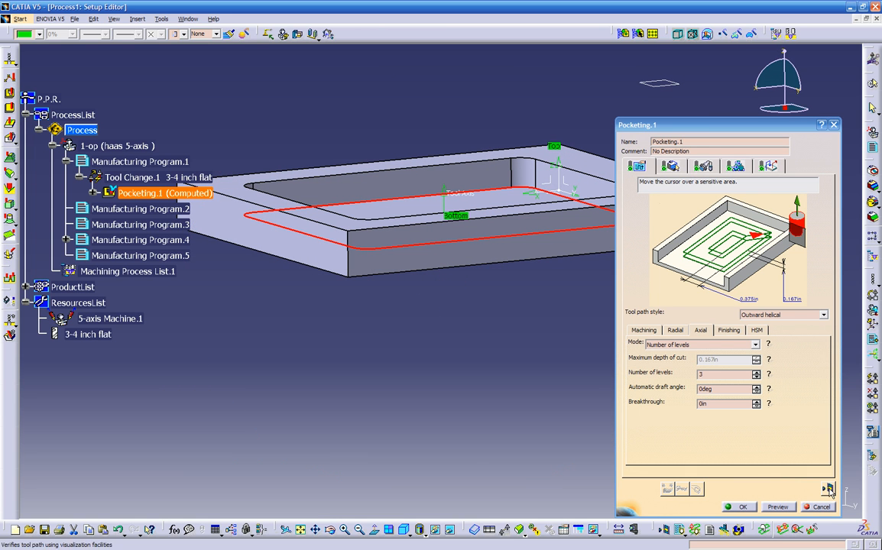
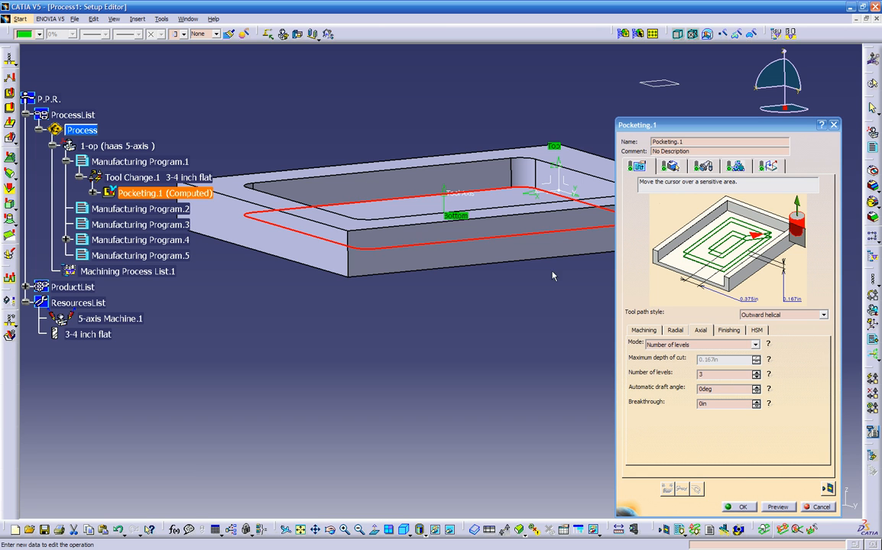
- Compute the outward helical tool path of Pocketing.1 by number of levels and play its material removal video to the end
left_click(828, 490)
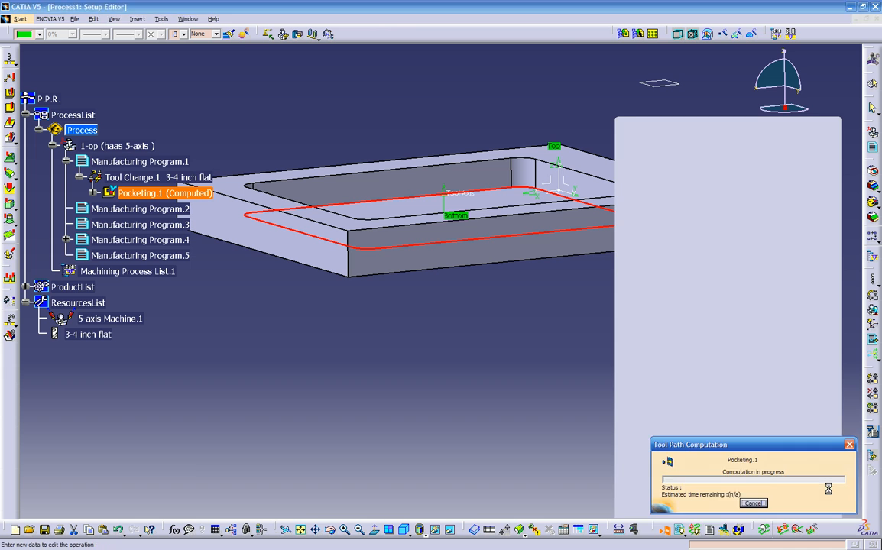
mouse_move(466, 381)
middle_mouse_down()
mouse_move(450, 317)
mouse_move(458, 392)
middle_mouse_up()
left_click(763, 403)
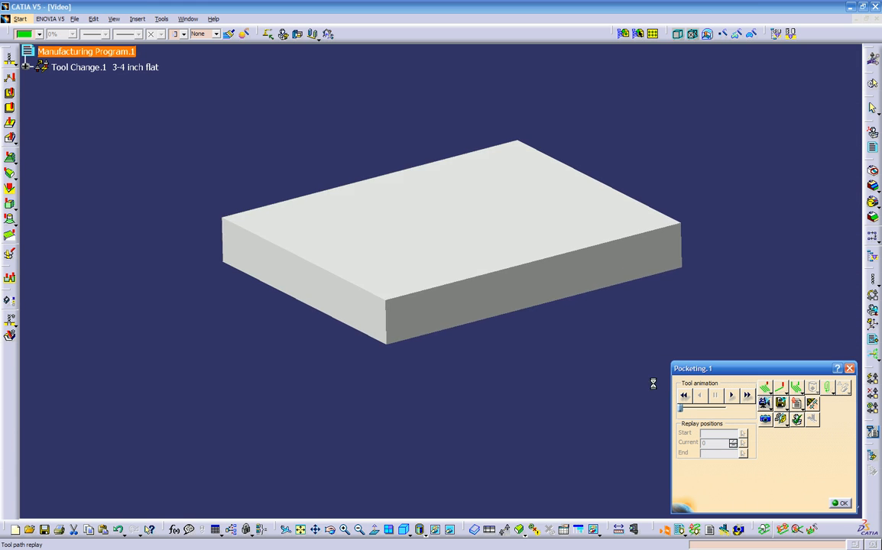
middle_click_drag(499, 388, 494, 356)
middle_click_drag(486, 318, 493, 393)
left_click(730, 394)
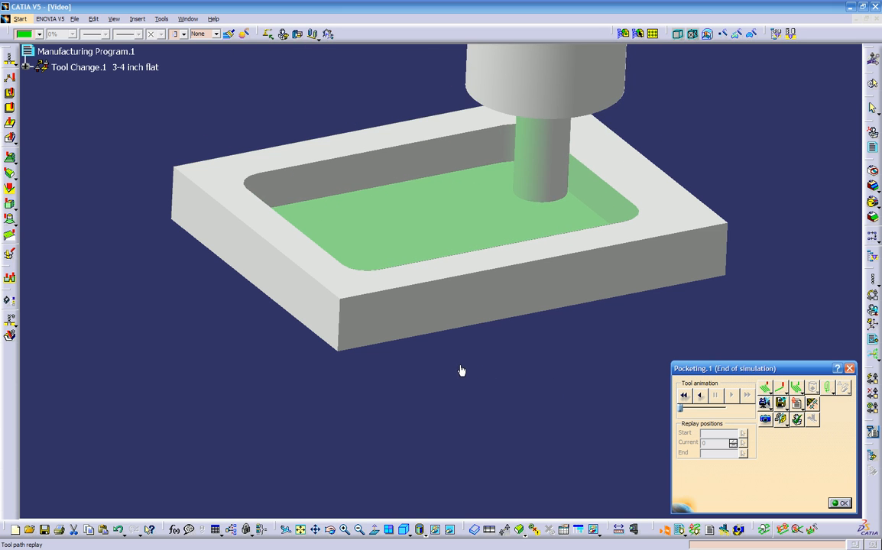
middle_click_drag(461, 370, 662, 418)
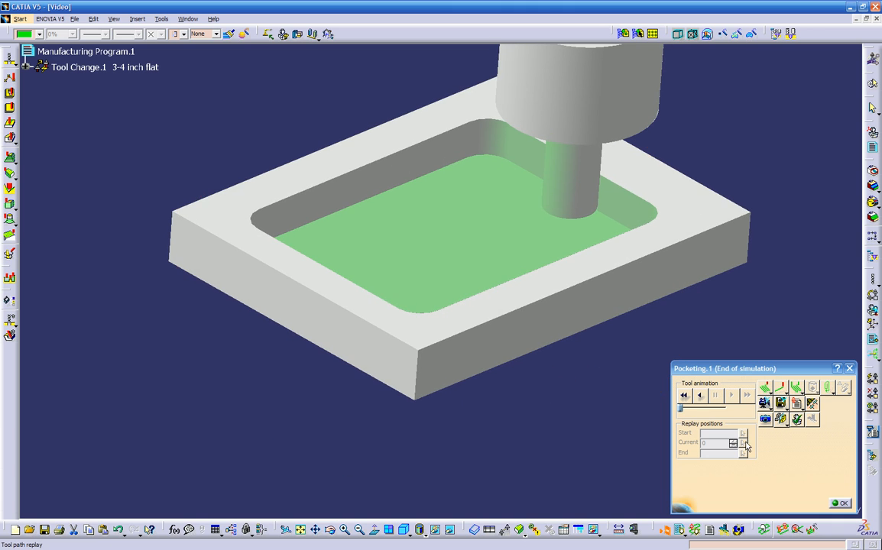
- Store the video result of Pocketing.1 and accept the pocketing operation
left_click(780, 404)
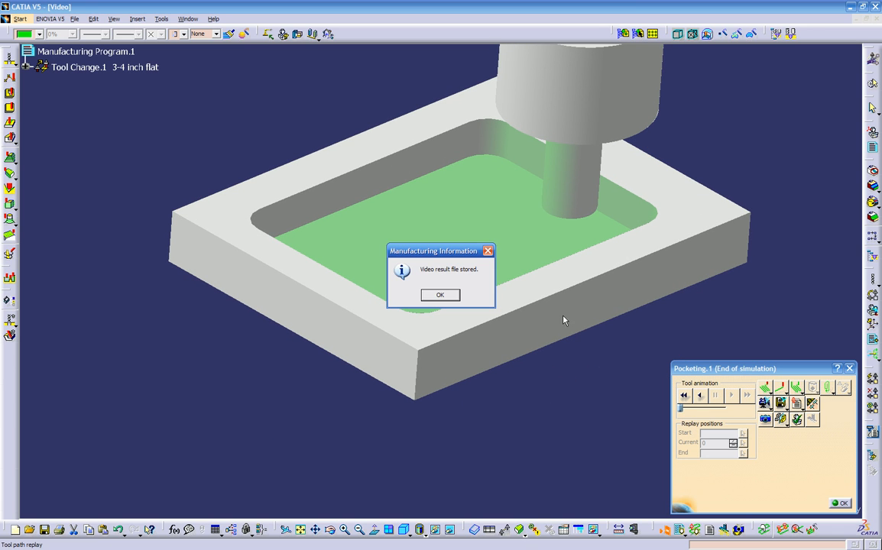
left_click(440, 296)
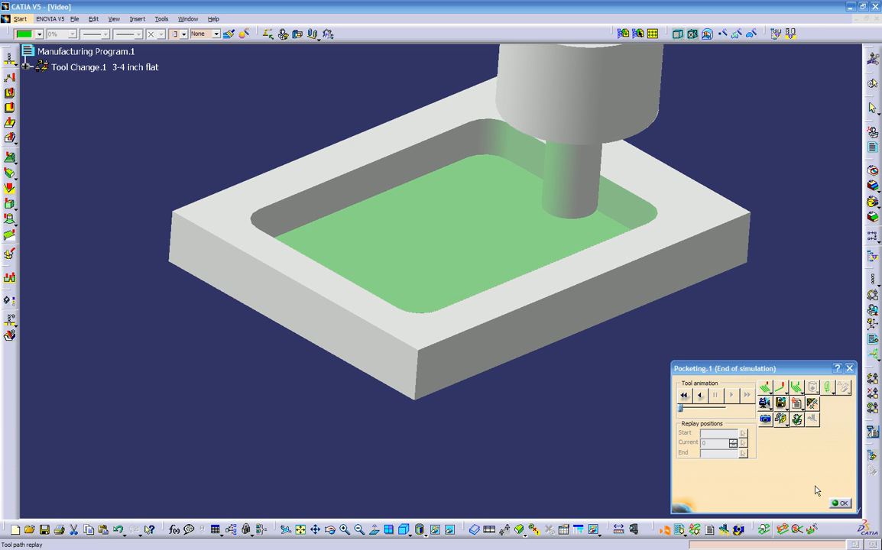
left_click(841, 504)
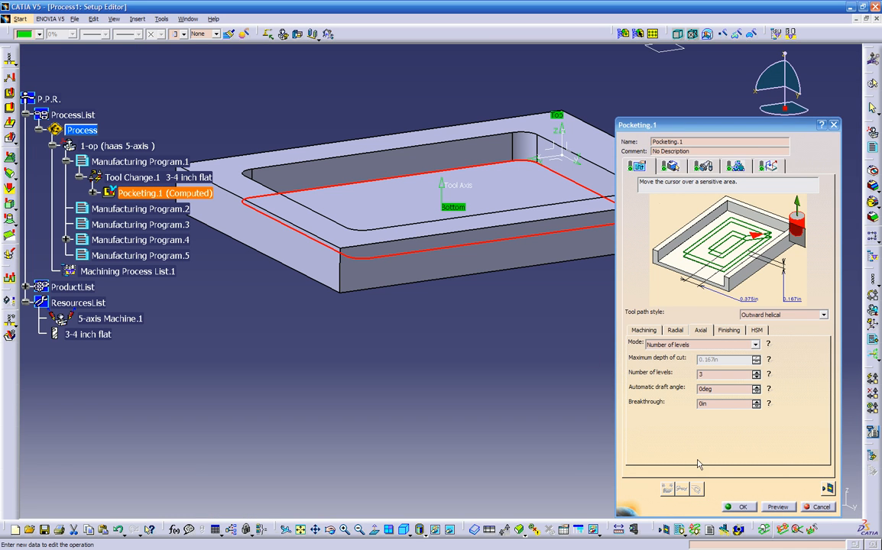
left_click(741, 507)
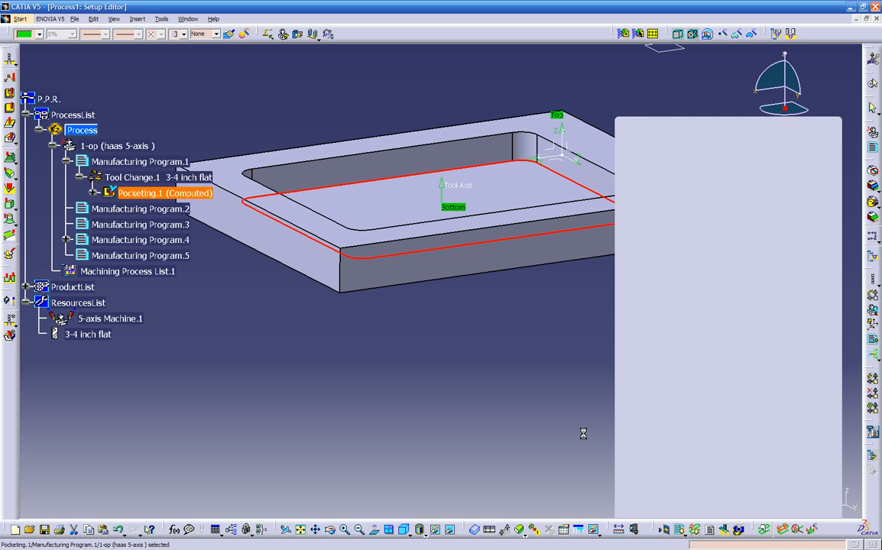
middle_click_drag(385, 385, 423, 368)
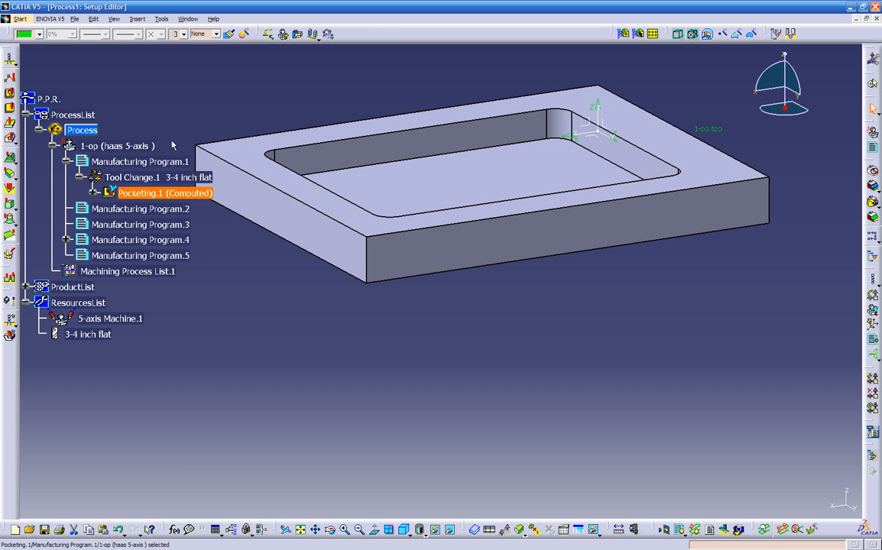
- Add a facing operation after Pocketing.1 and select the part's top rim face as its bottom geometry
left_click(11, 108)
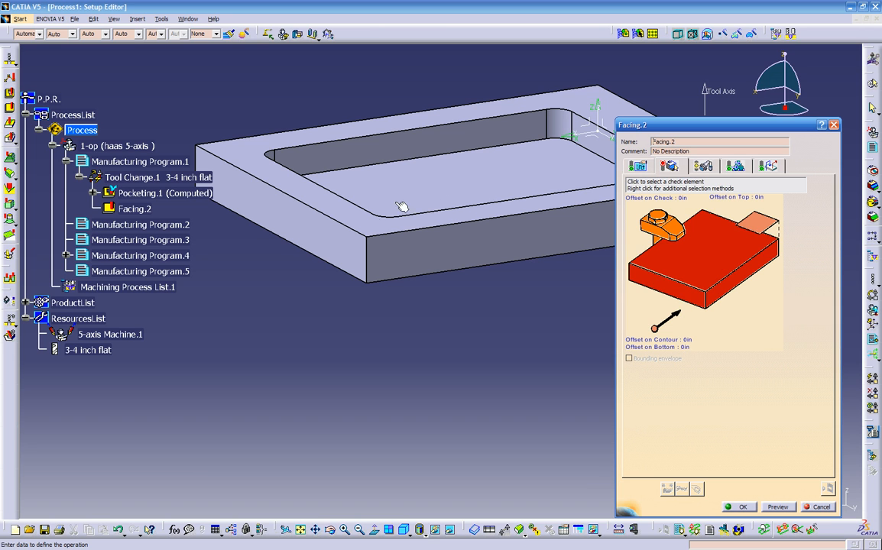
left_click(723, 257)
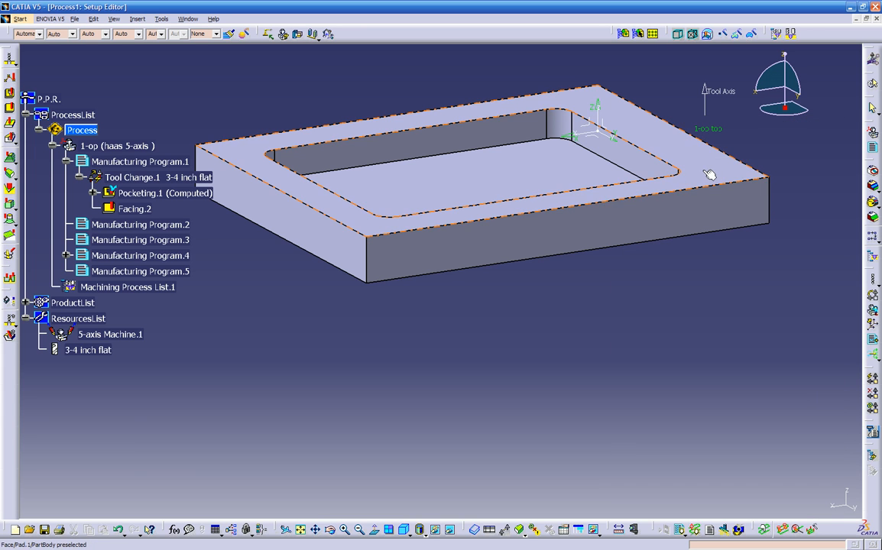
left_click(688, 182)
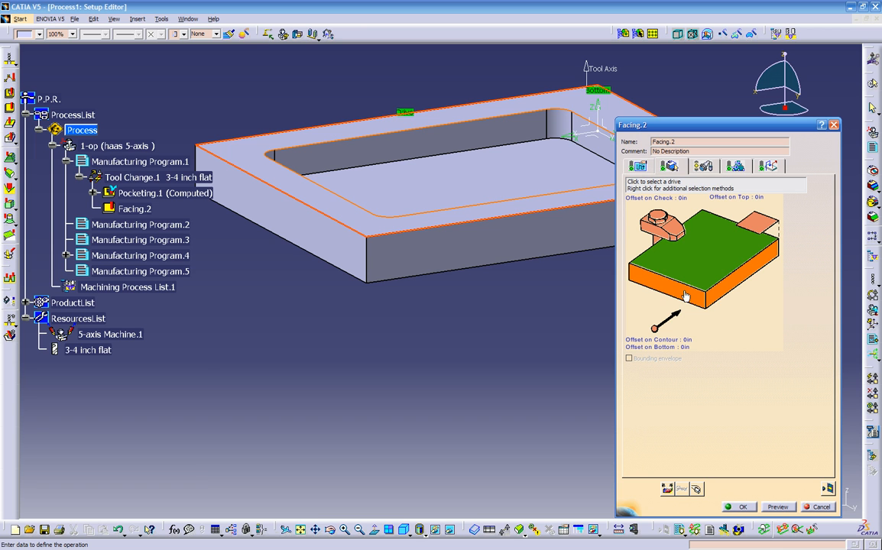
middle_click_drag(408, 360, 424, 305)
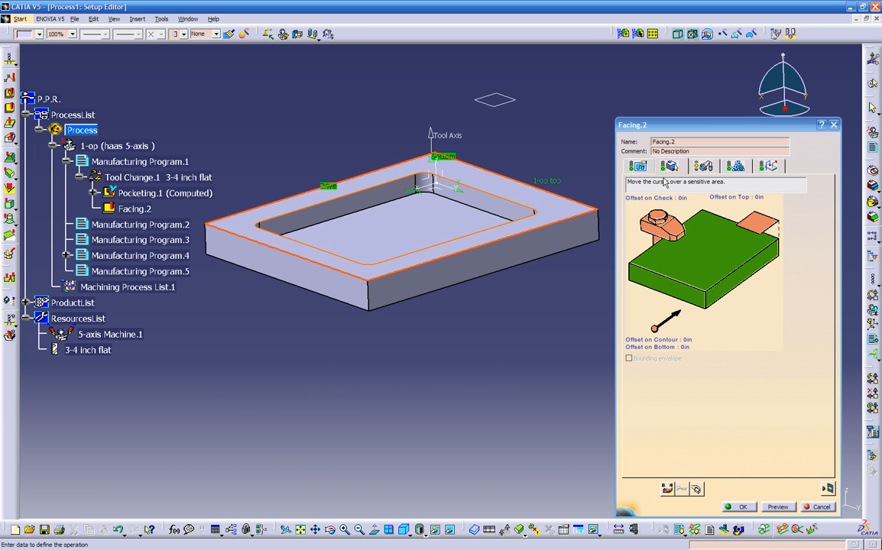
- Set the facing operation's axial strategy mode to Number of levels with 1 level
left_click(647, 167)
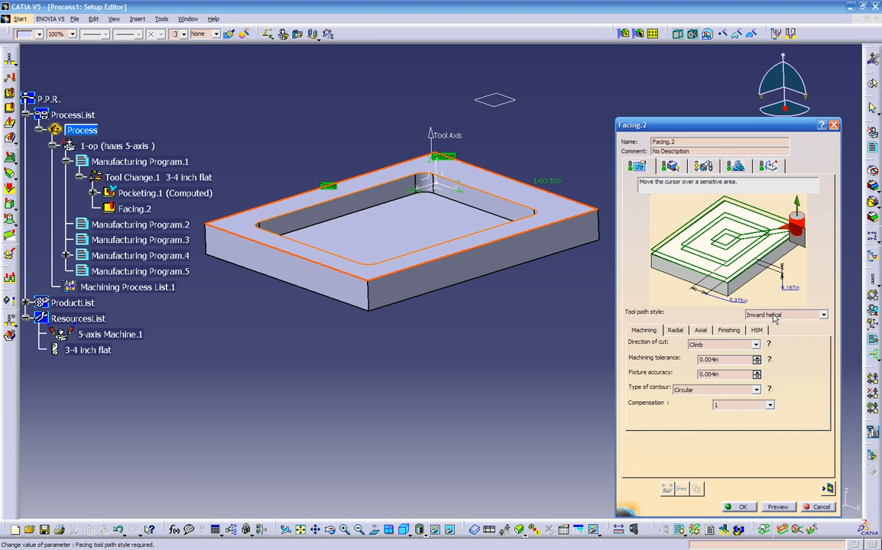
left_click(701, 331)
left_click(692, 344)
left_click(668, 361)
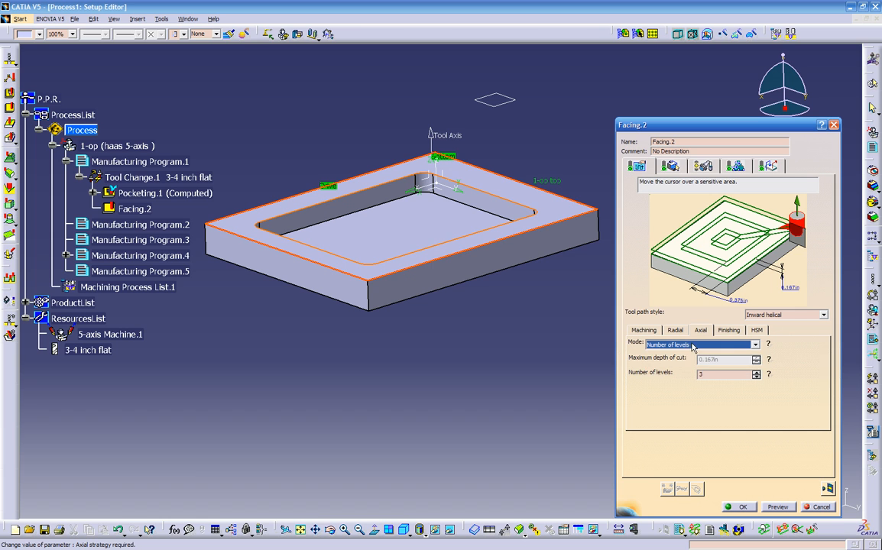
left_click(713, 375)
left_click_drag(713, 375, 659, 357)
type("1")
- Set the facing tool path style to Back and forth and its radial End of path option to Out
left_click(640, 330)
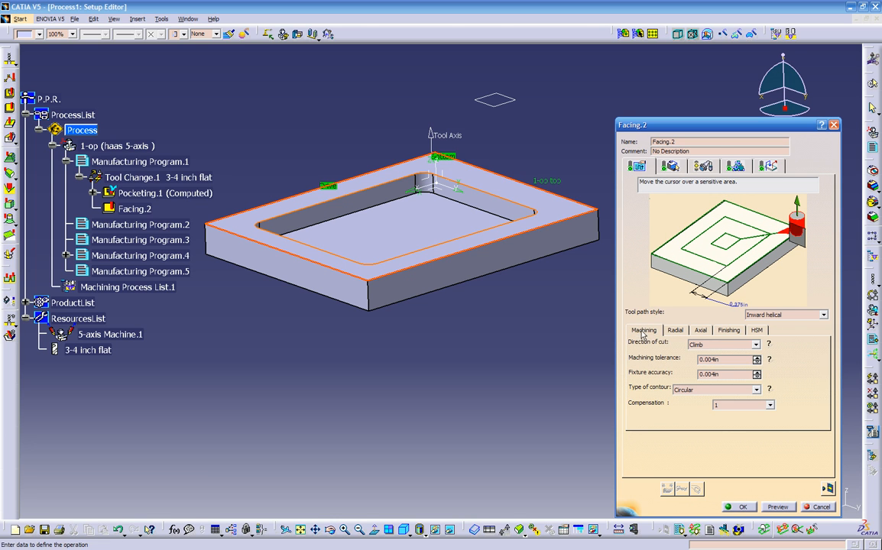
left_click(764, 315)
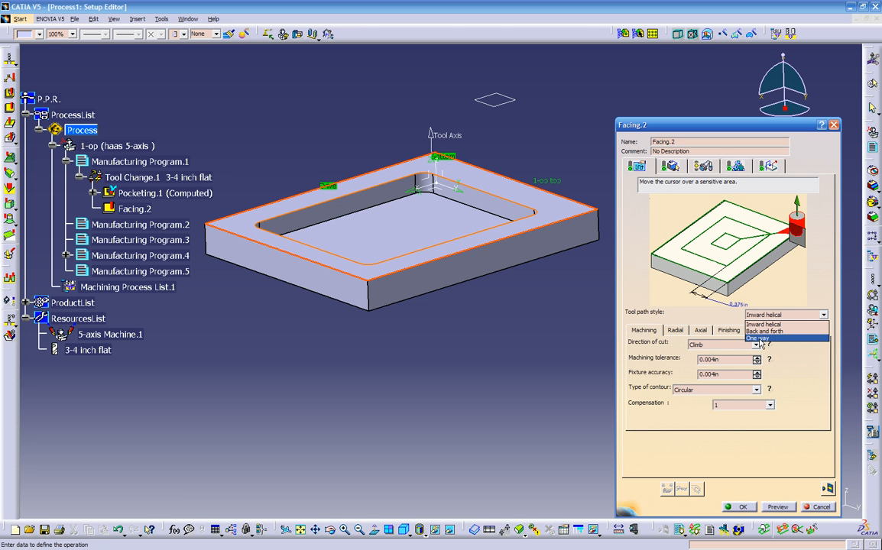
left_click(762, 332)
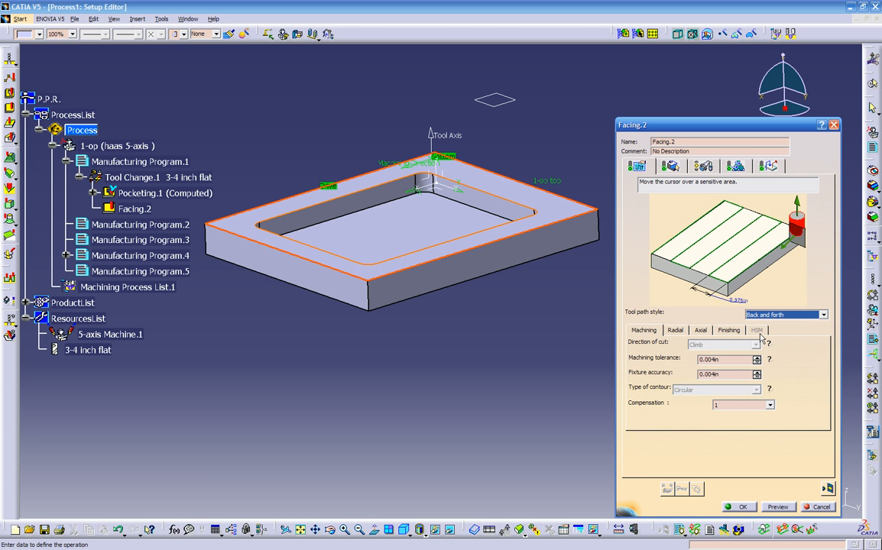
left_click(672, 331)
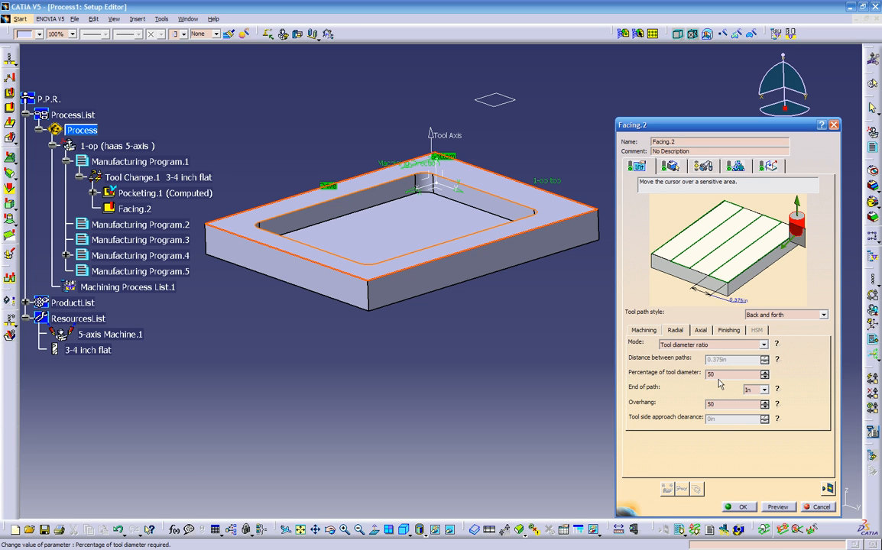
mouse_move(778, 393)
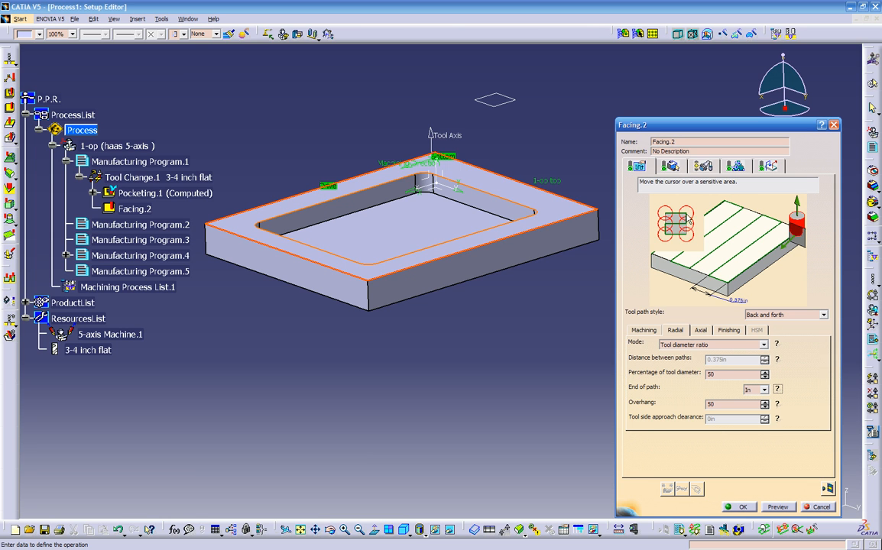
left_click(764, 390)
left_click(757, 407)
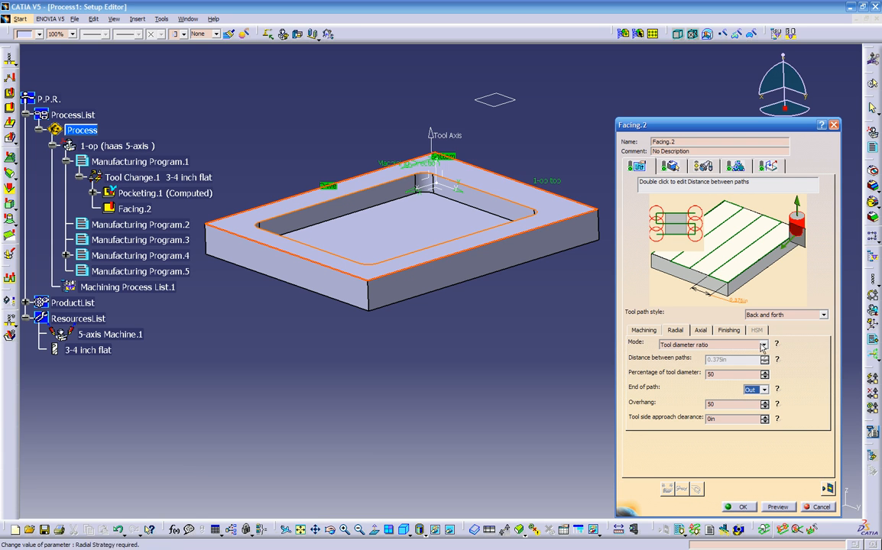
left_click(778, 390)
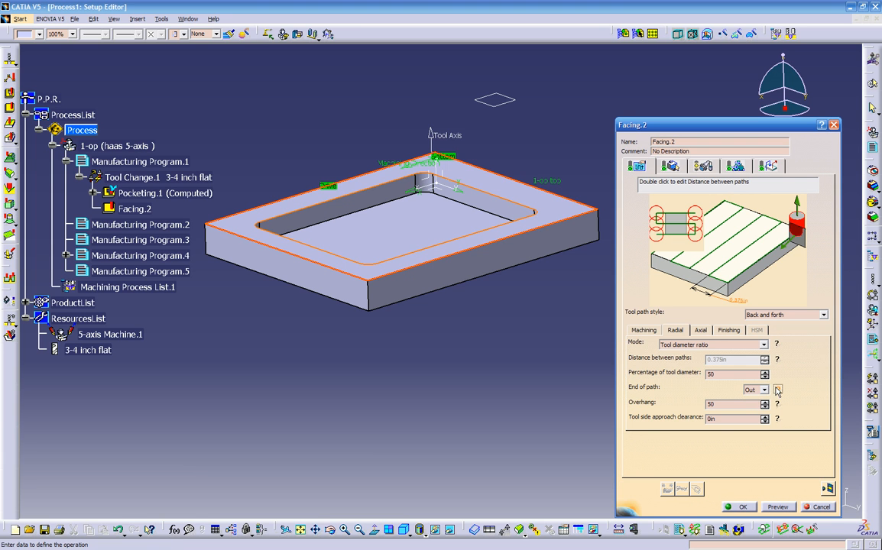
- Review the facing operation's axial, finishing, geometry and tool settings
left_click(701, 330)
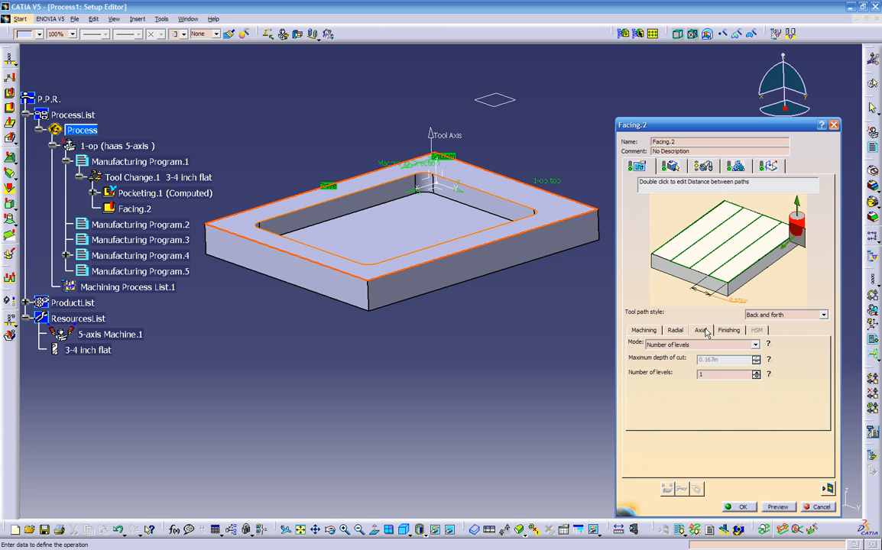
left_click(730, 331)
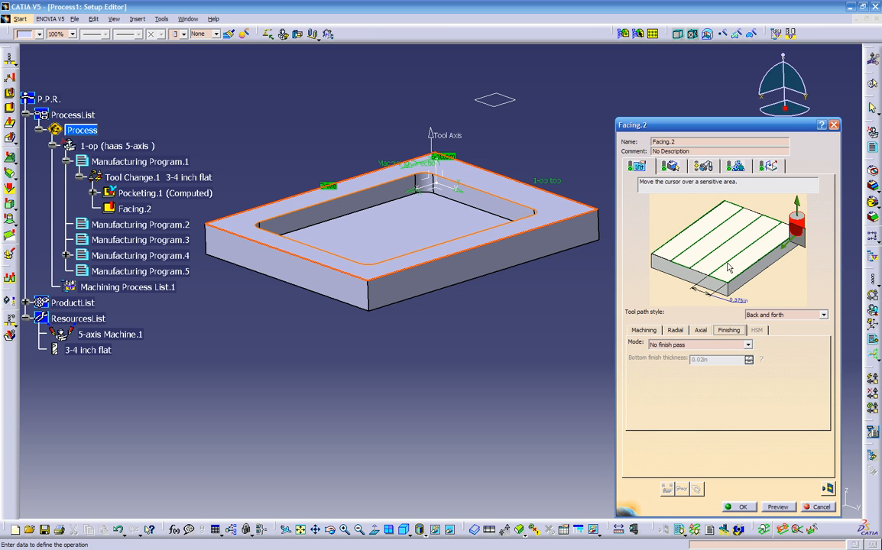
left_click(671, 166)
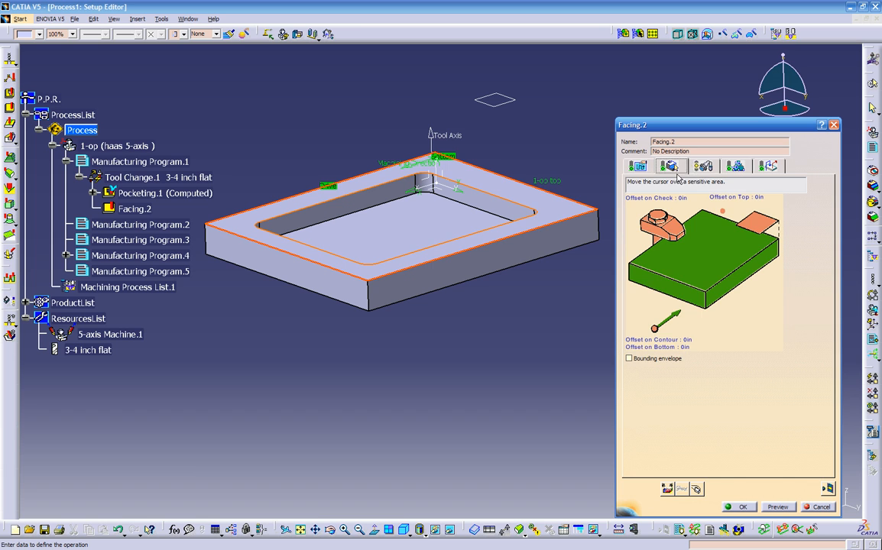
left_click(704, 167)
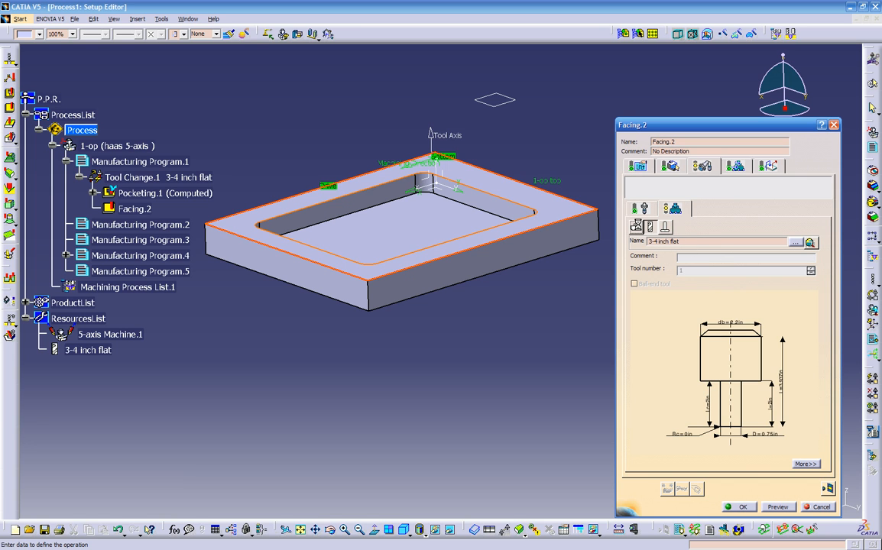
- Switch the facing operation's tool to the face mill T2 Face Mill D 1.969 and inspect its nominal diameter
left_click(636, 228)
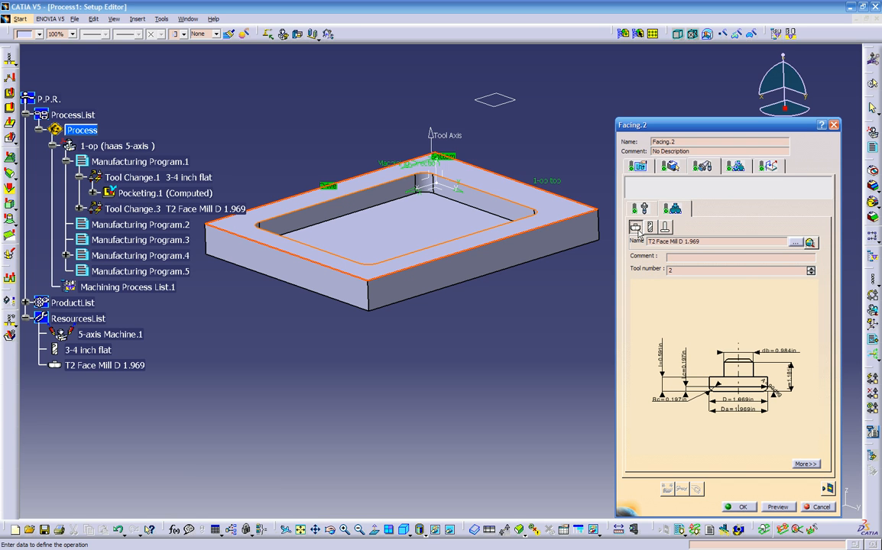
double_click(746, 403)
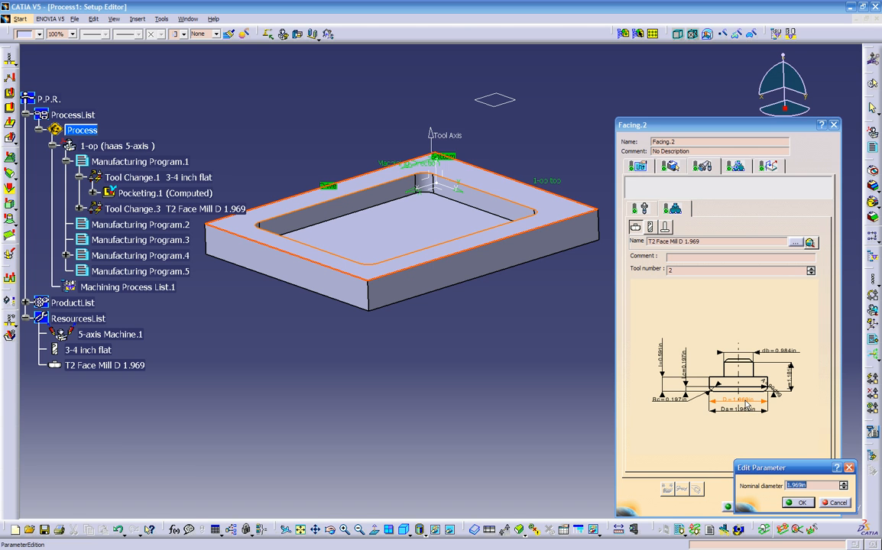
left_click(828, 504)
- Turn off the facing operation's automatic feedrate computation and set the machining and finishing feedrates to 100 mm_mn
left_click(735, 169)
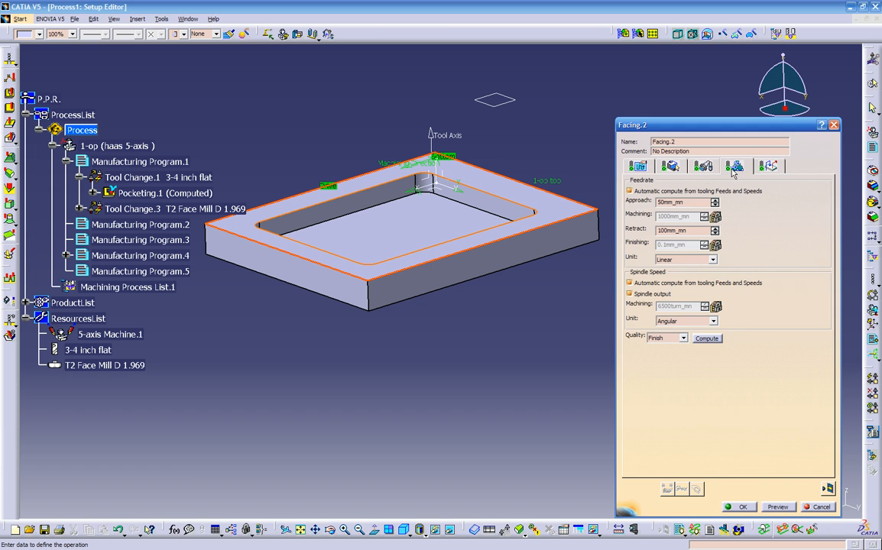
left_click(646, 193)
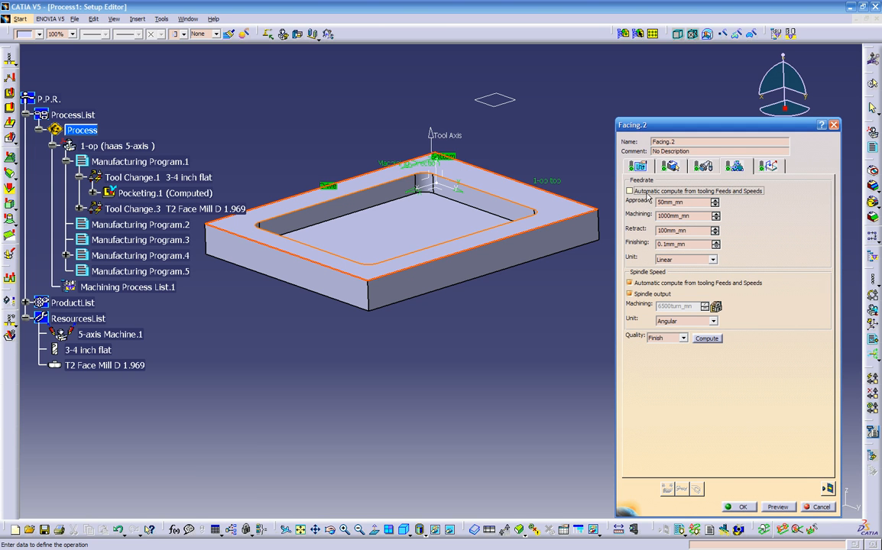
left_click(644, 191)
left_click(645, 193)
left_click(680, 203)
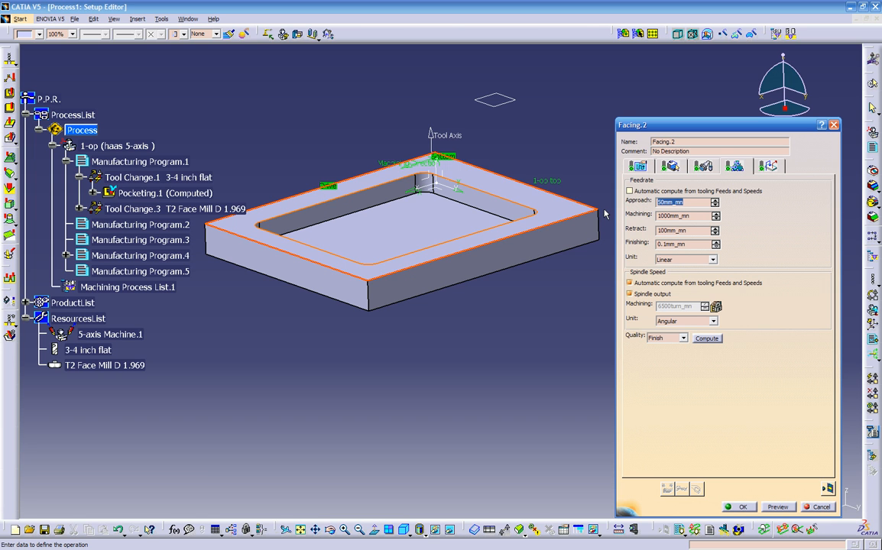
key("Tab")
type("100")
key("Tab")
key("Tab")
type("1")
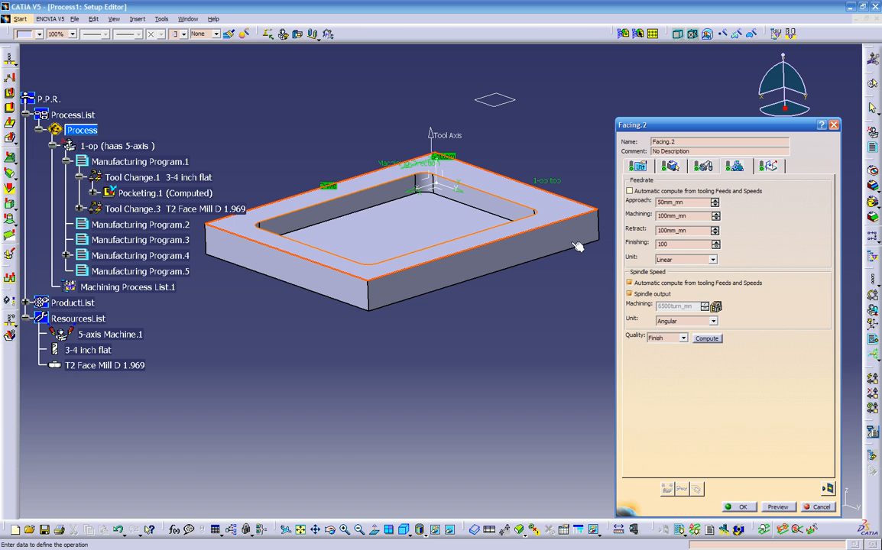
- Turn off automatic spindle speed computation for the facing operation and set the machining spindle speed to 3500 turn_mn
left_click(631, 284)
left_click_drag(694, 307, 542, 308)
type("35")
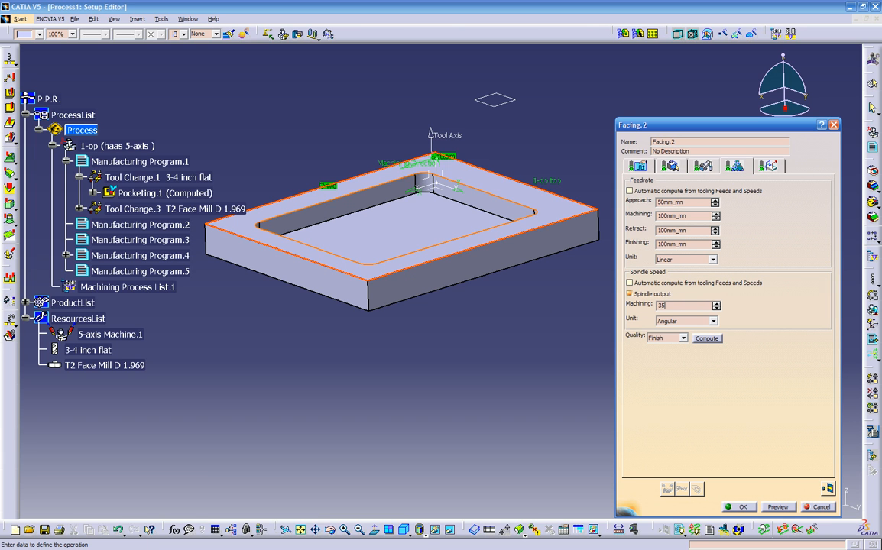
type("00")
- Assign the offset plane above the part as the limiting plane for the facing operation's approach and retract macros
left_click(768, 166)
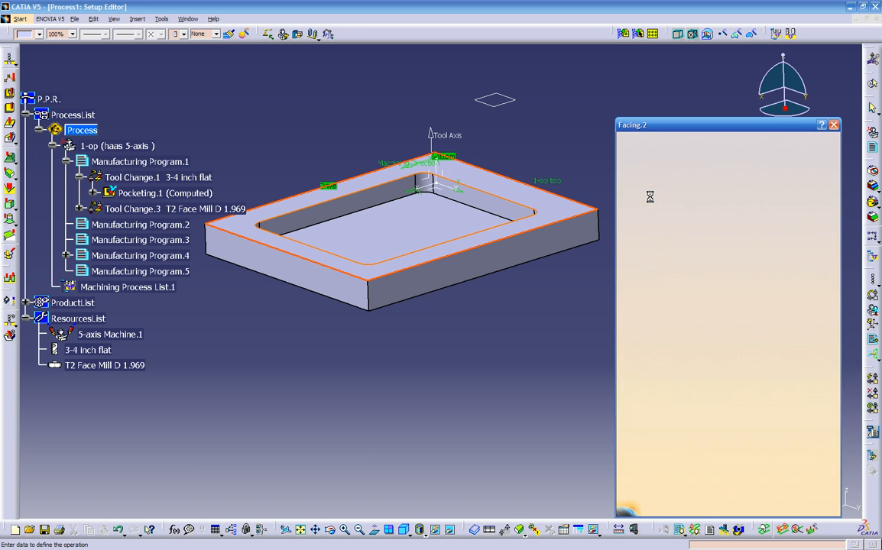
left_click(708, 347)
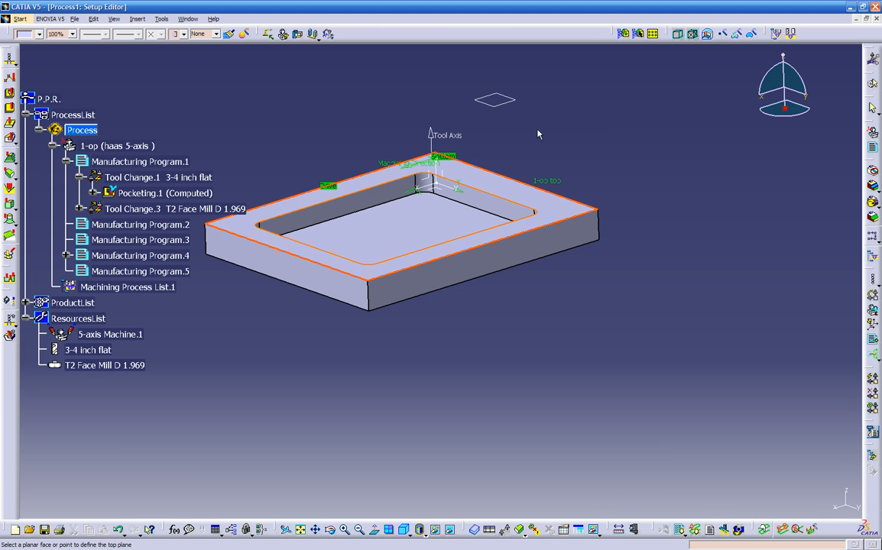
left_click(511, 101)
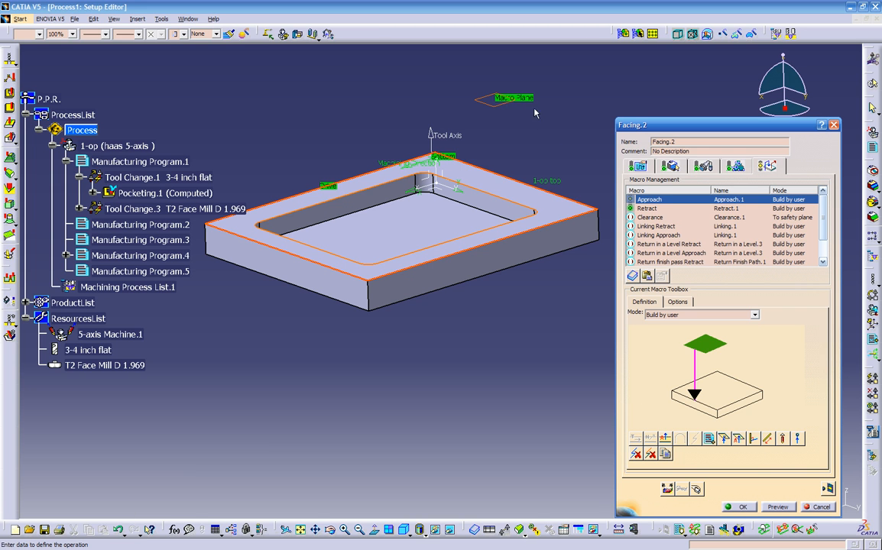
left_click(647, 208)
left_click(698, 342)
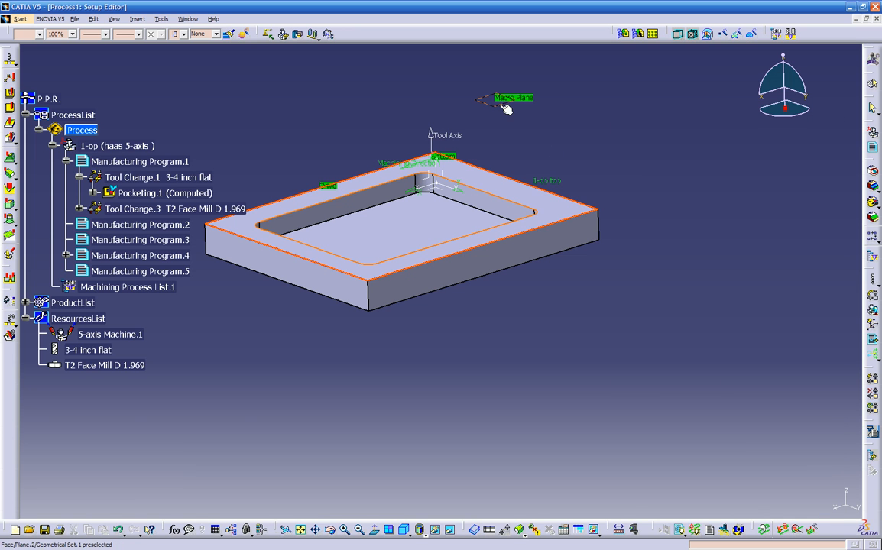
left_click(502, 105)
middle_click_drag(497, 334, 494, 303)
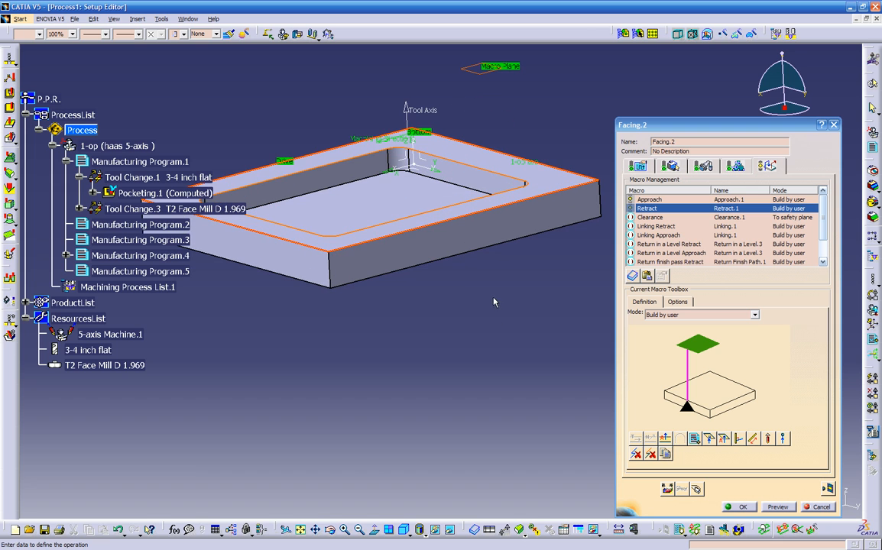
- Compute the facing tool path, rewind its replay to the start, and set point-by-point replay with 1 point per step
left_click(828, 490)
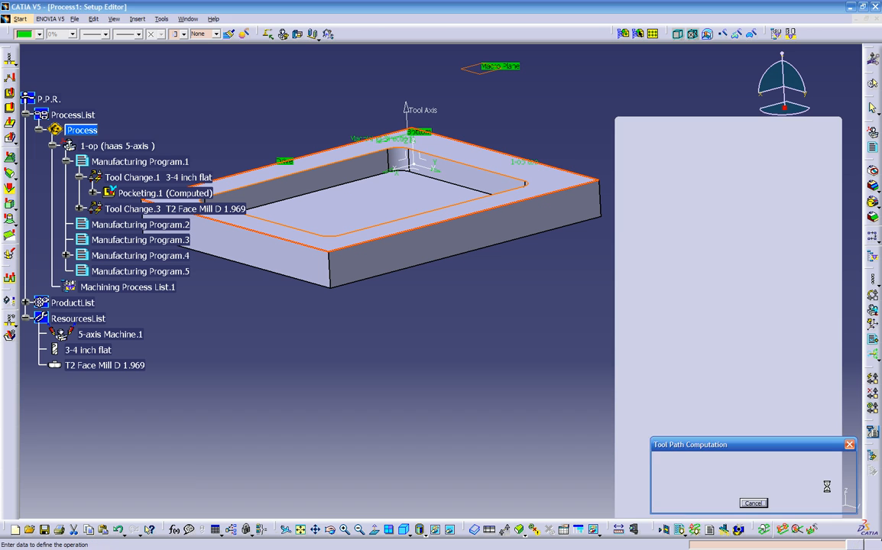
middle_click_drag(404, 329, 397, 349)
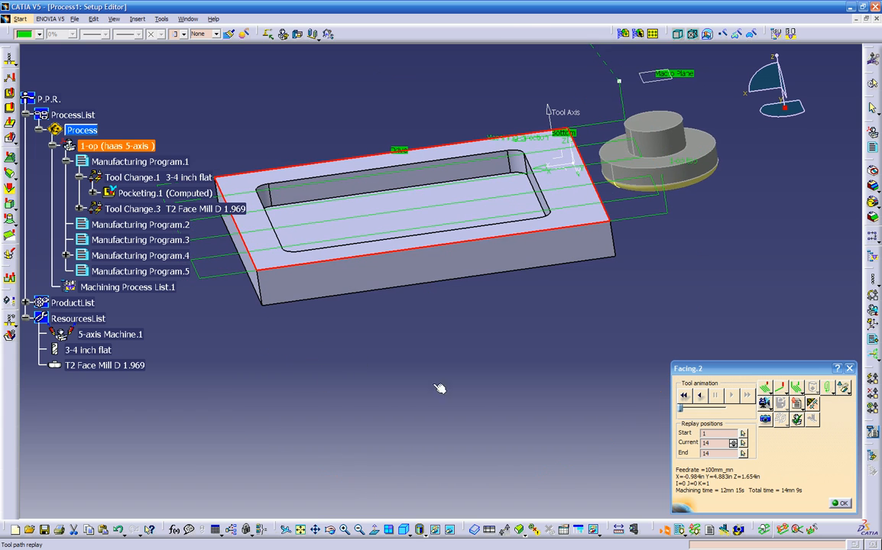
left_click(684, 397)
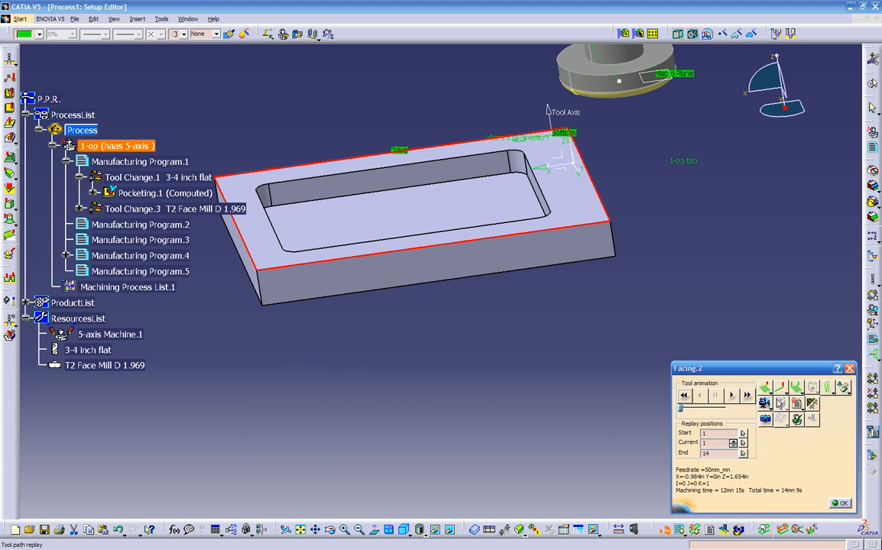
left_click(773, 391)
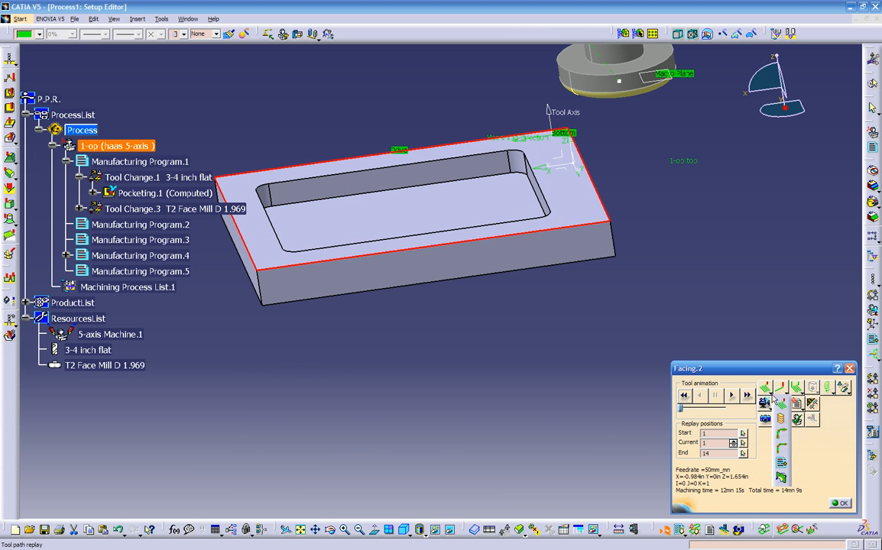
left_click(781, 434)
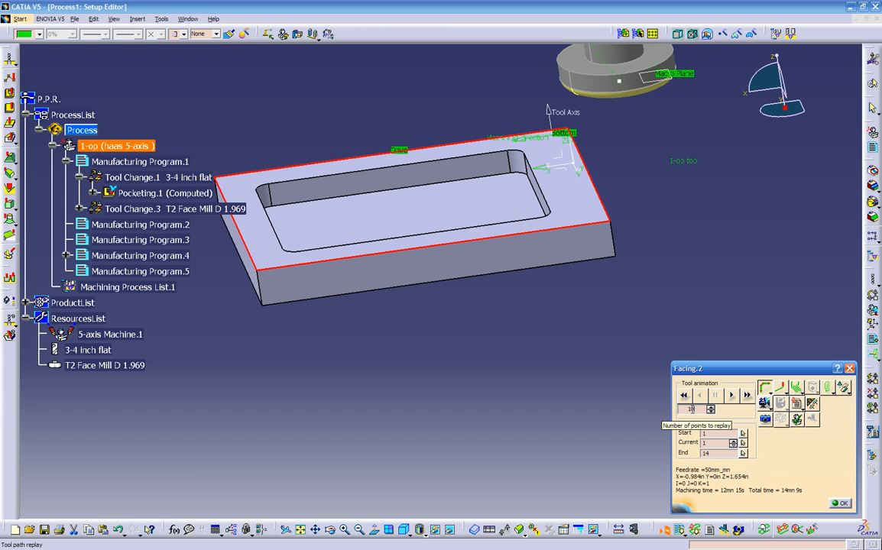
type("1")
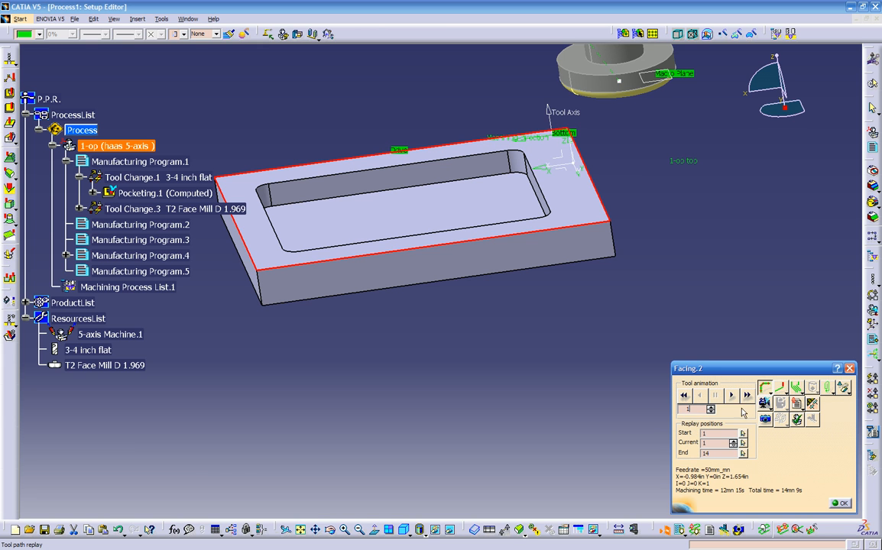
- Replay the facing tool path point by point to its end, checking the face mill's approach and passes over the part
left_click(733, 401)
middle_click_drag(560, 330, 477, 392)
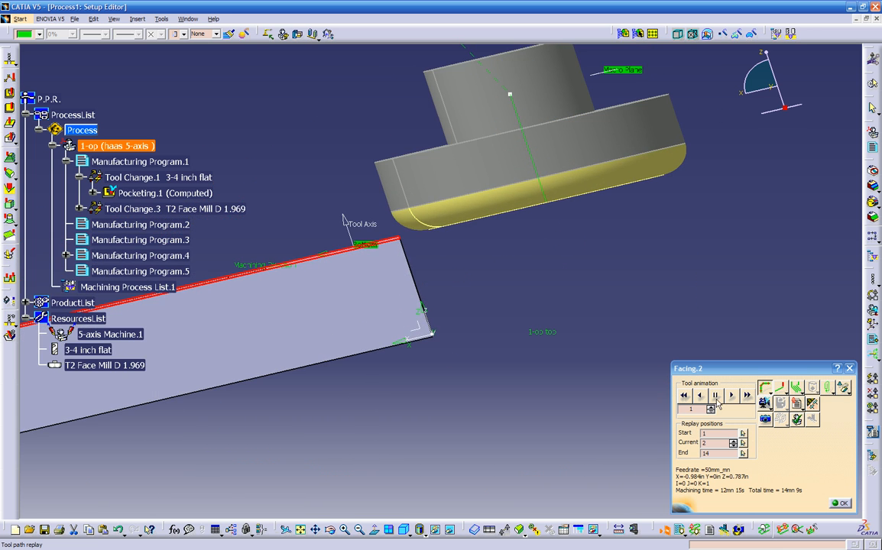
middle_click_drag(461, 342, 526, 399)
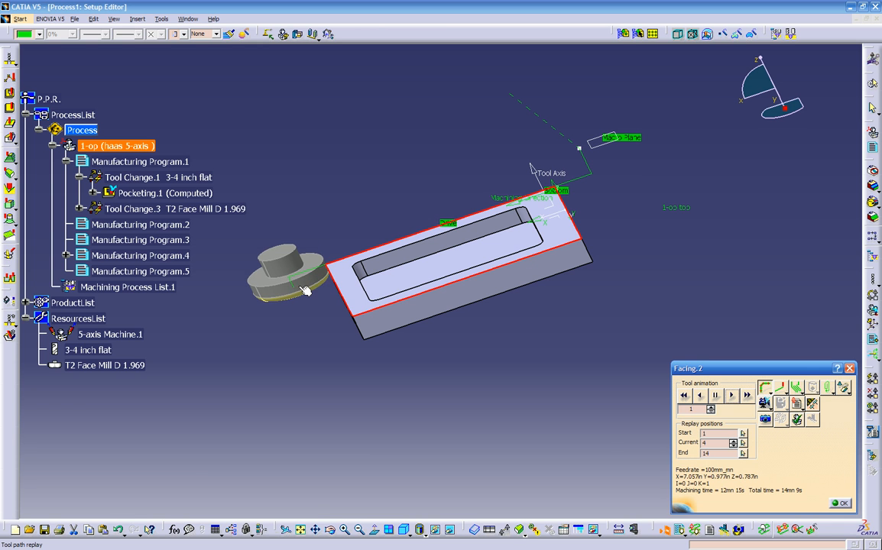
middle_click_drag(330, 271, 437, 316)
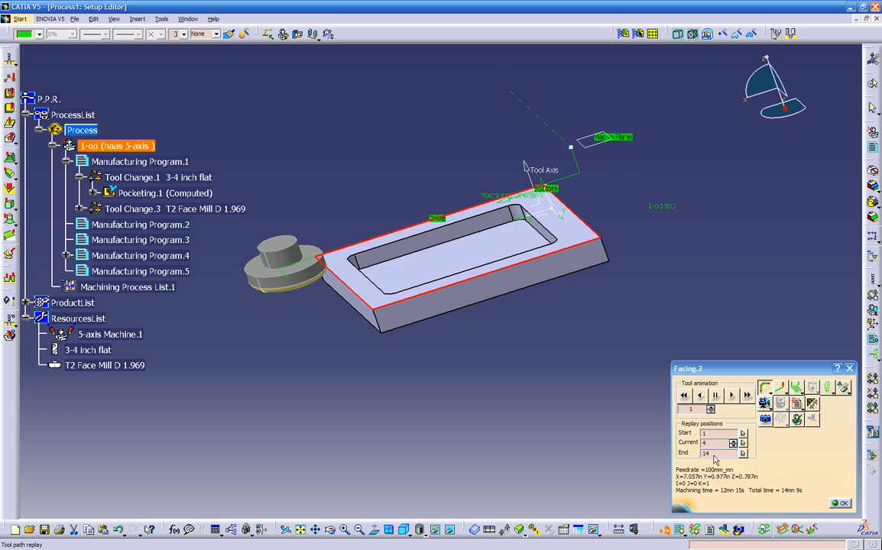
left_click(731, 396)
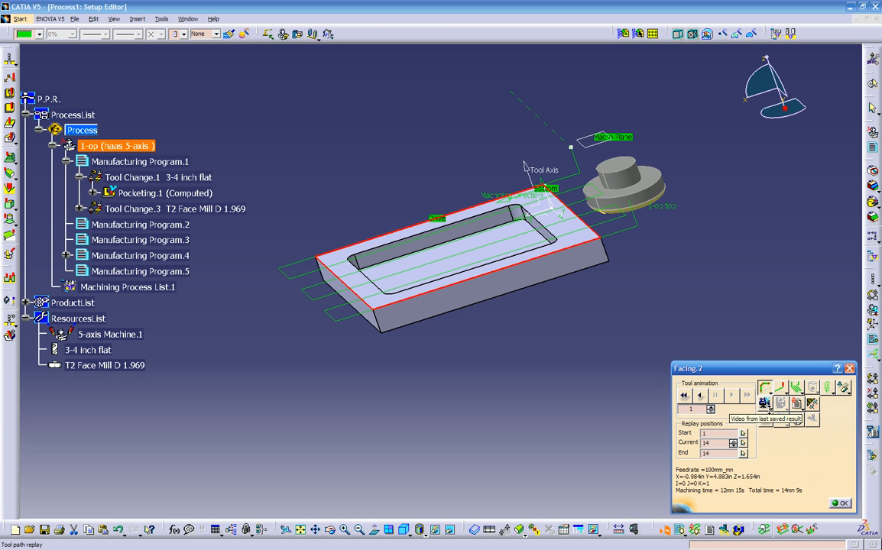
- Run the facing operation's material removal video from the last saved result in continuous replay mode
left_click(766, 406)
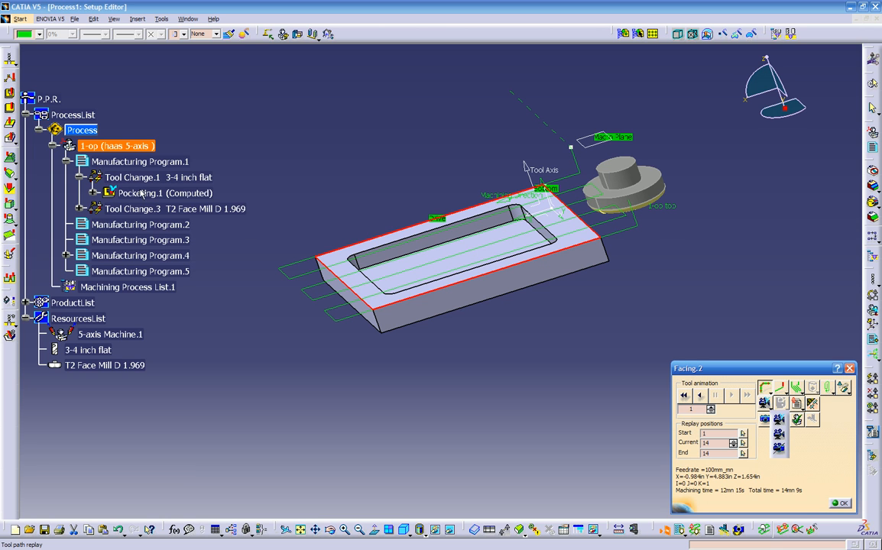
left_click(79, 210)
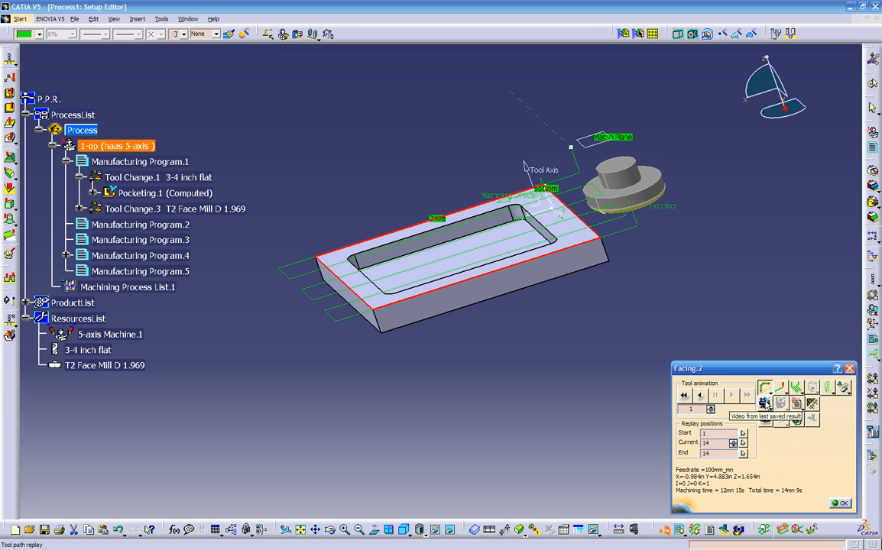
left_click(767, 404)
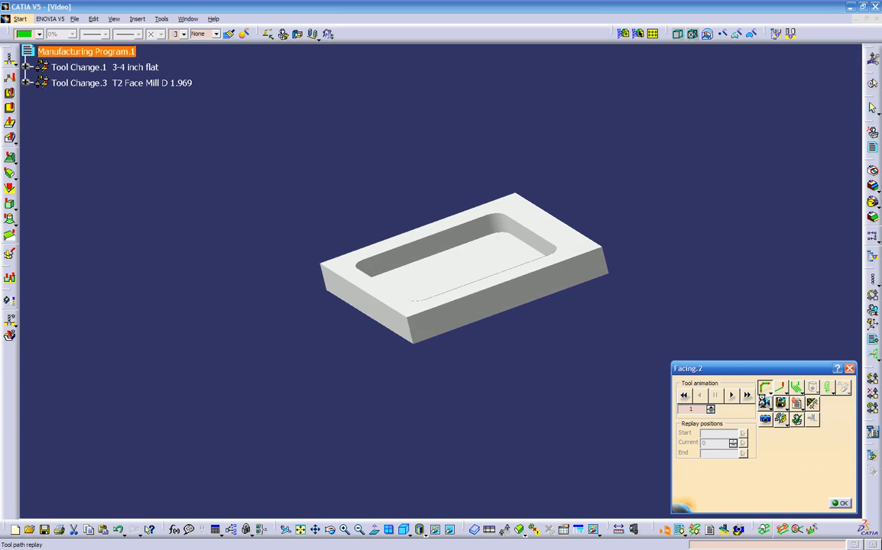
middle_click_drag(530, 322, 548, 370)
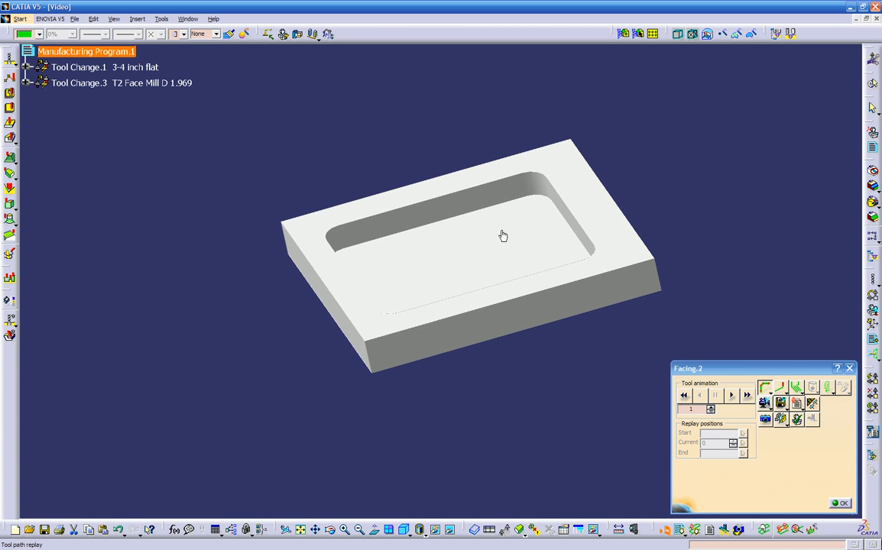
middle_click_drag(432, 259, 479, 211)
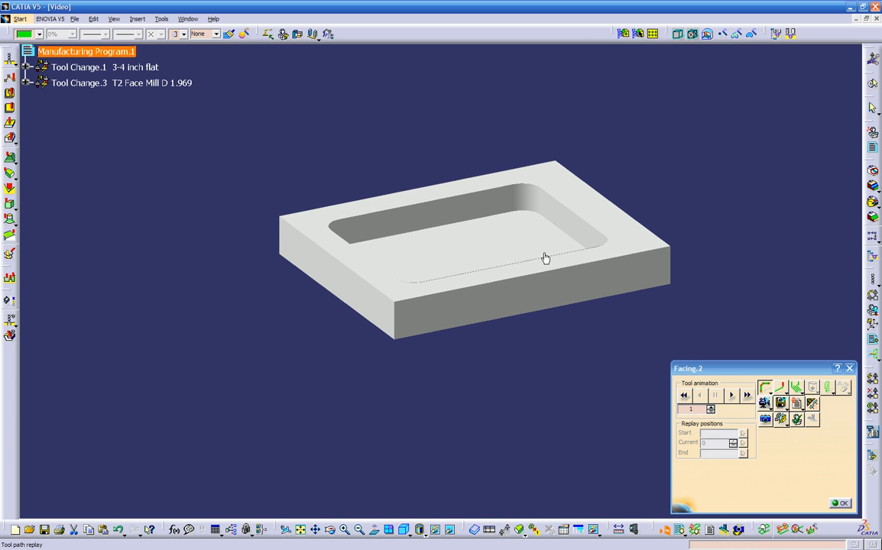
left_click(778, 403)
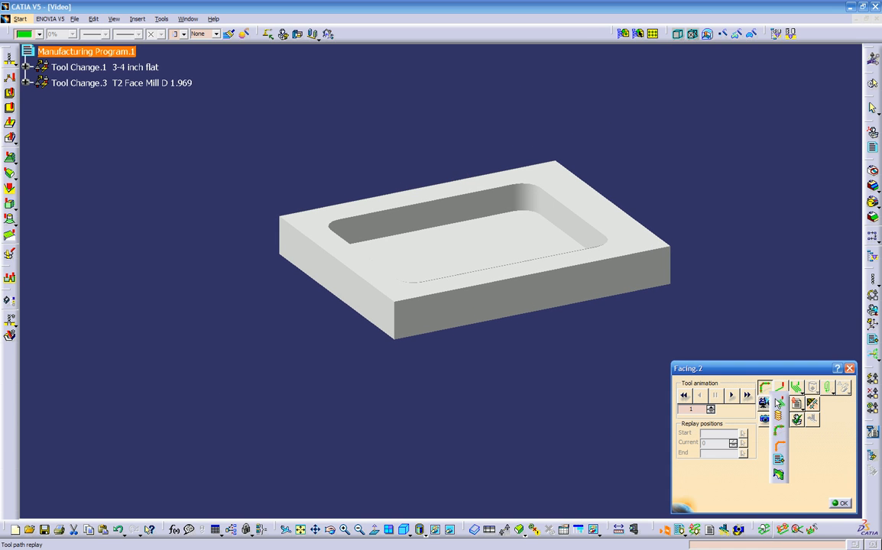
left_click(730, 396)
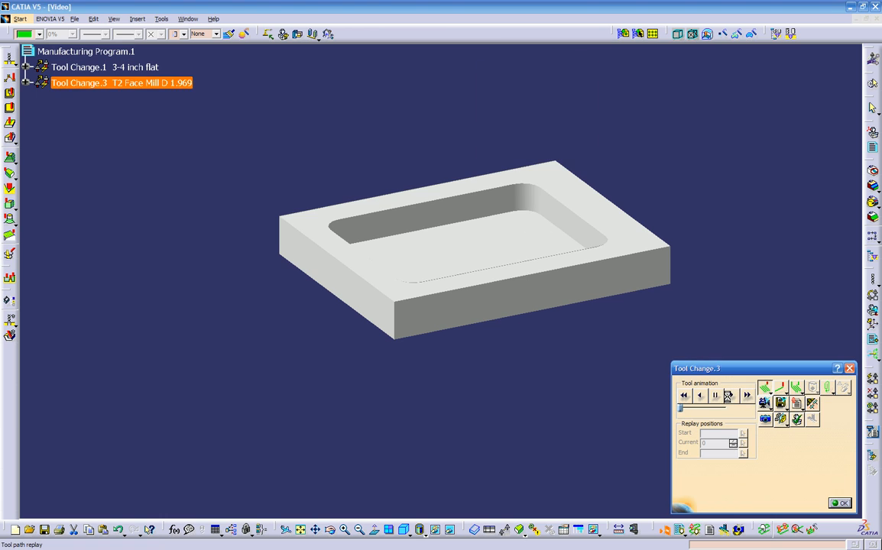
mouse_move(566, 374)
middle_mouse_down()
mouse_move(532, 365)
mouse_move(500, 307)
mouse_move(488, 382)
mouse_move(577, 400)
mouse_move(631, 394)
mouse_move(541, 397)
mouse_move(569, 378)
middle_mouse_up()
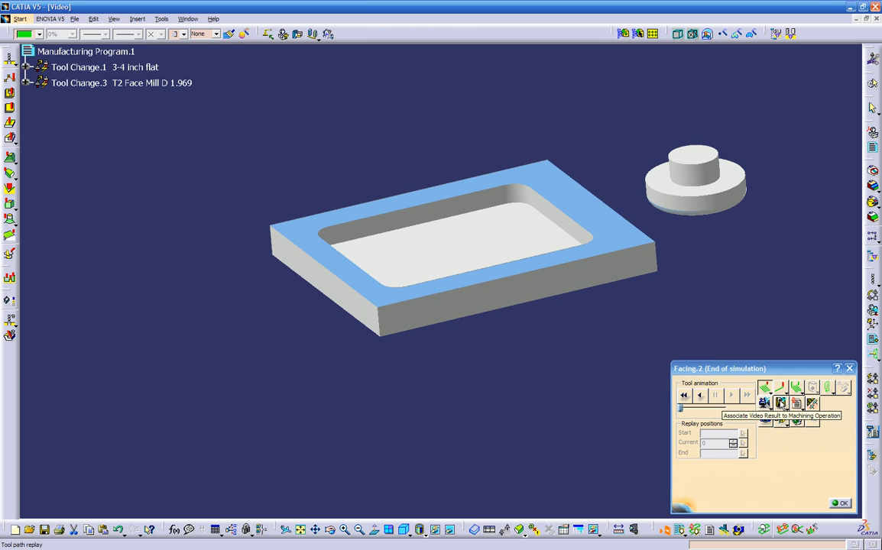
- Associate the video result with the facing operation, then close the replay and accept the operation's settings
left_click(782, 403)
left_click(450, 298)
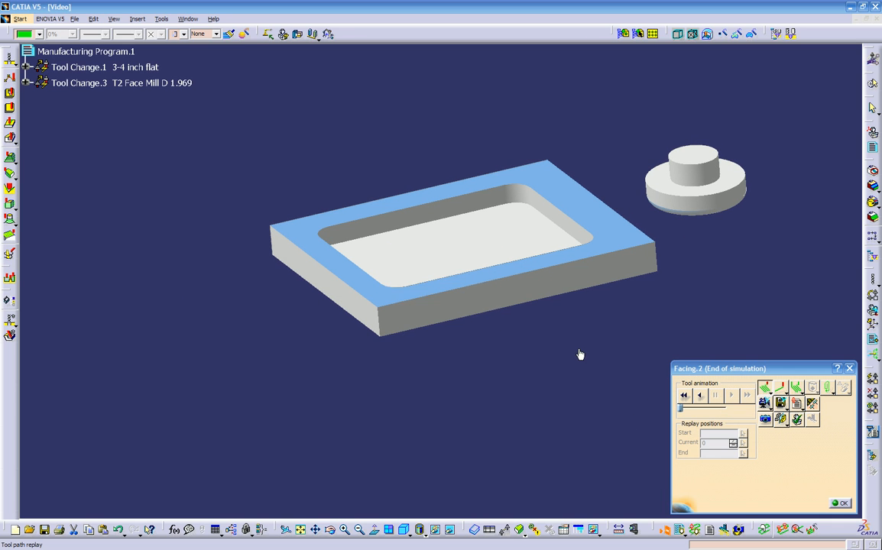
left_click(842, 503)
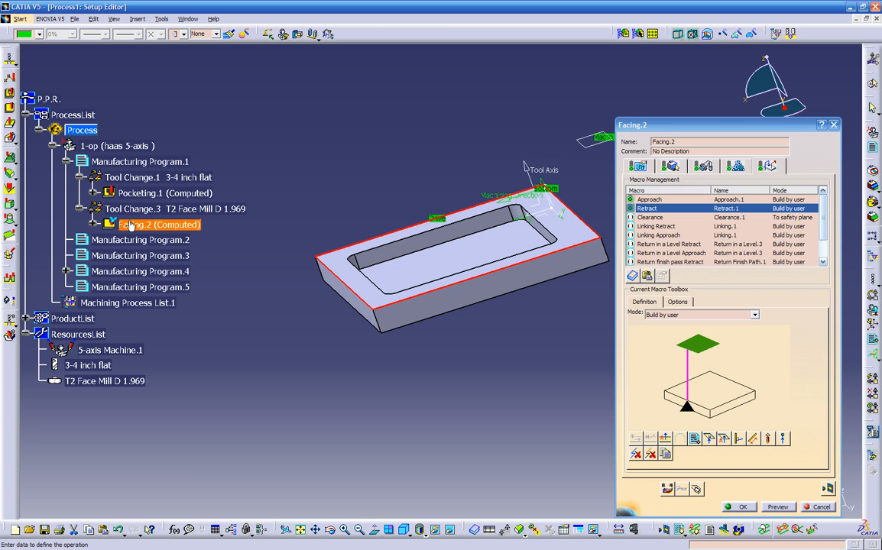
left_click(742, 507)
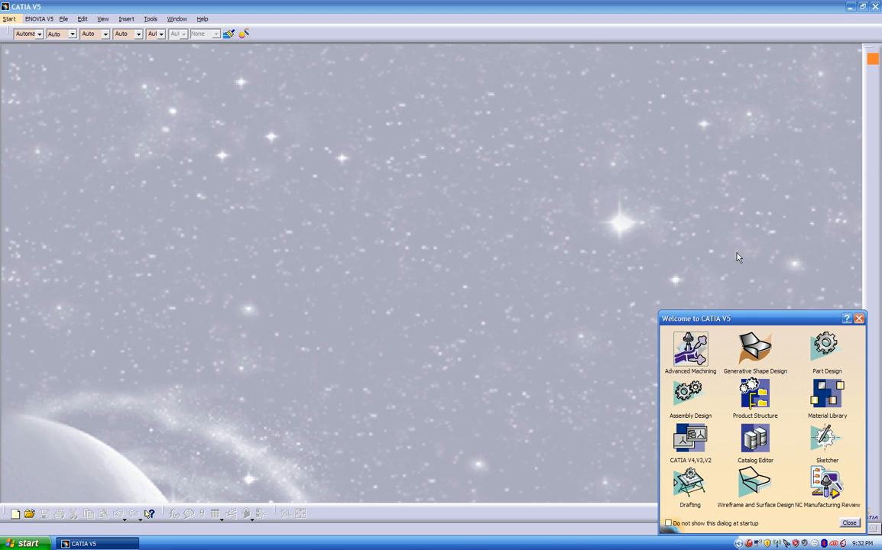
- Create a new part in the Part Design workbench
left_click(827, 350)
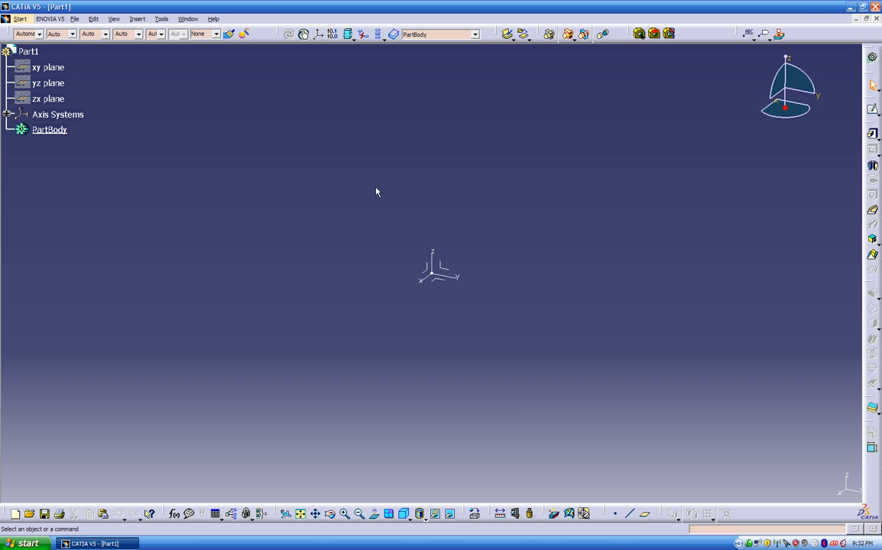
middle_click_drag(357, 264, 371, 211)
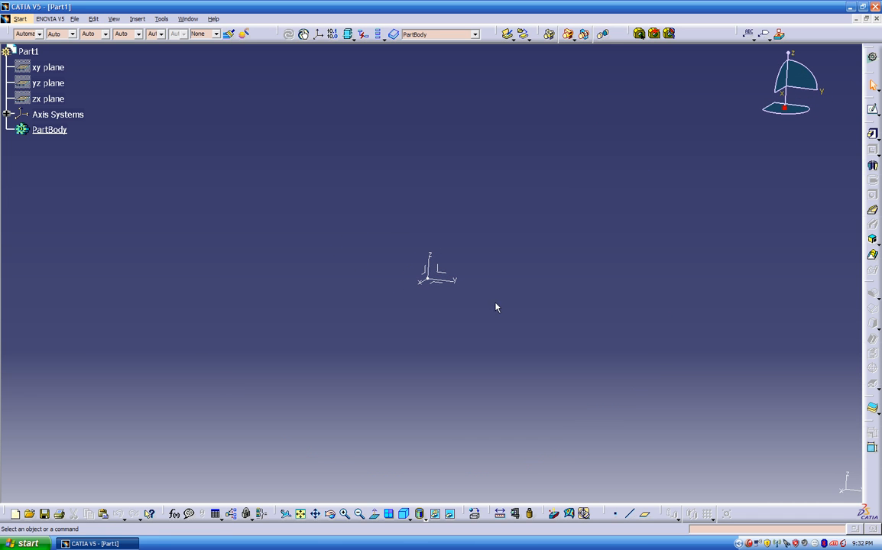
left_click(438, 284)
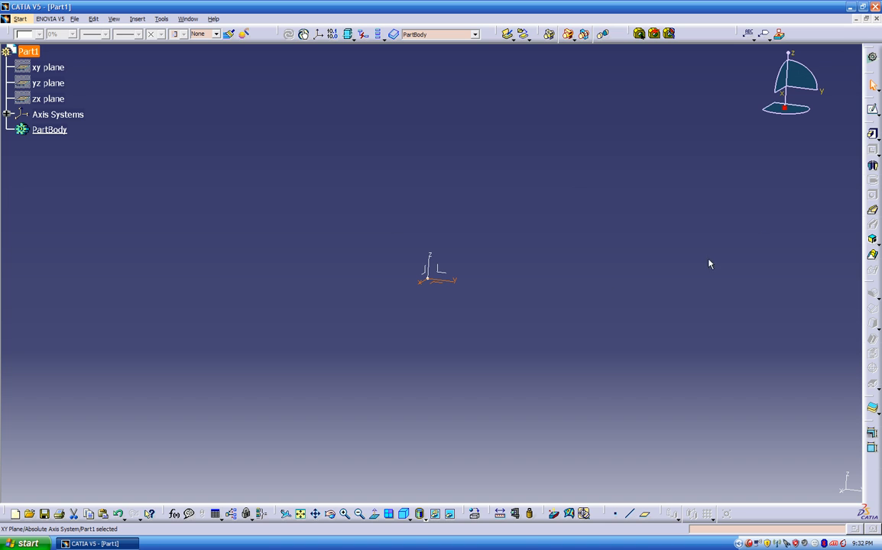
left_click(873, 133)
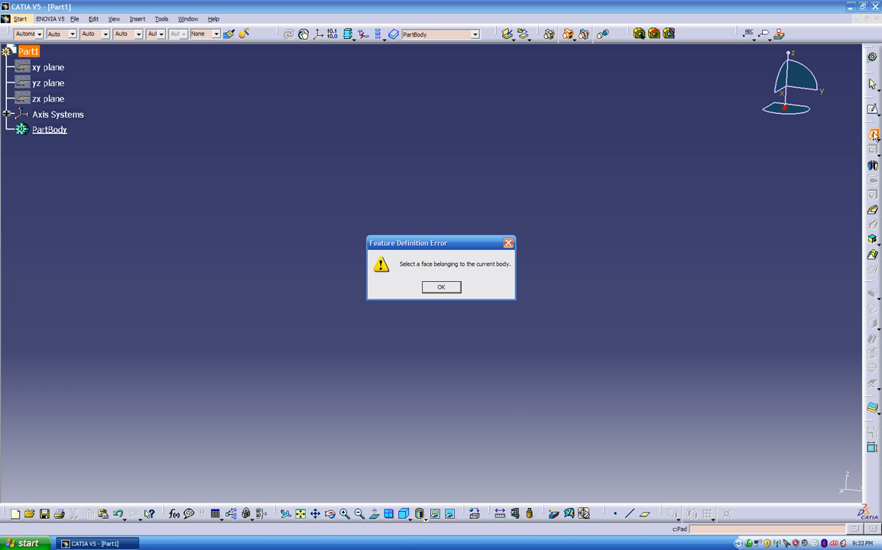
left_click(452, 291)
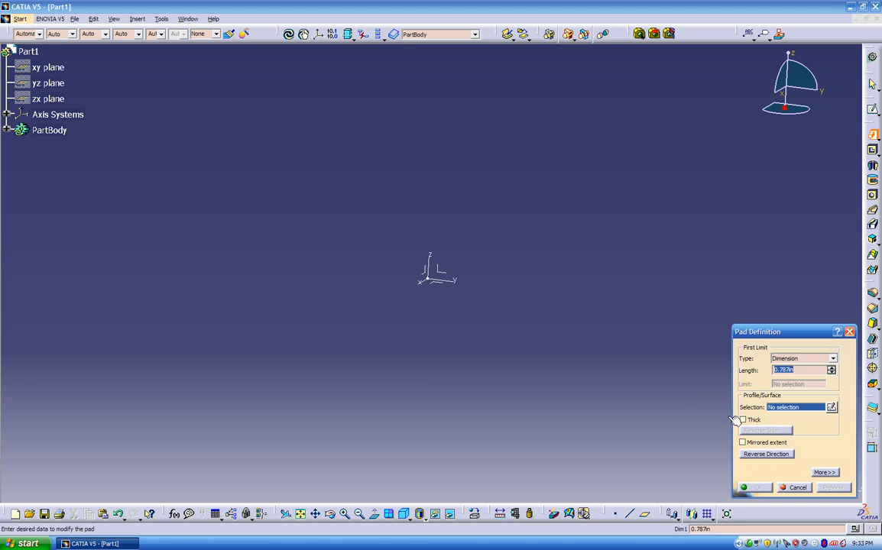
left_click(798, 487)
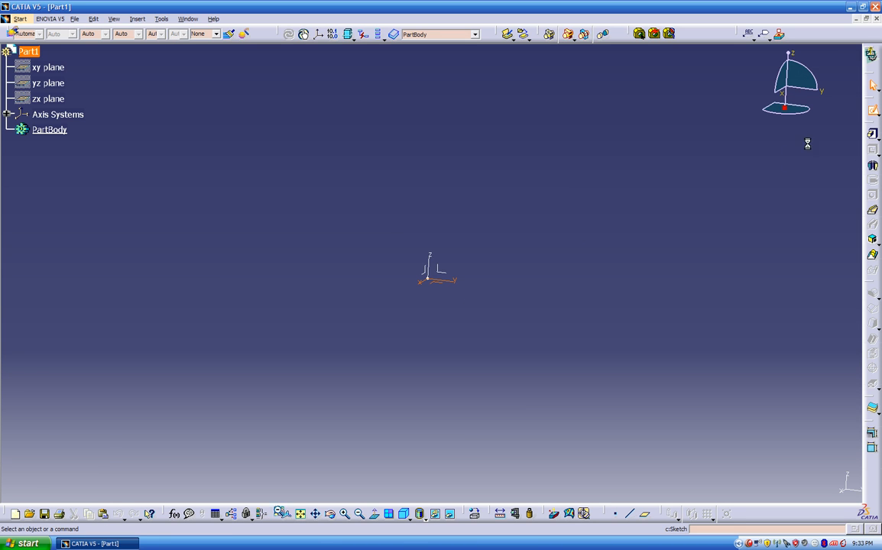
- On the xy plane, start a sketch profile with a horizontal line followed by two tangent arcs curving in opposite directions
middle_click_drag(495, 280, 293, 327)
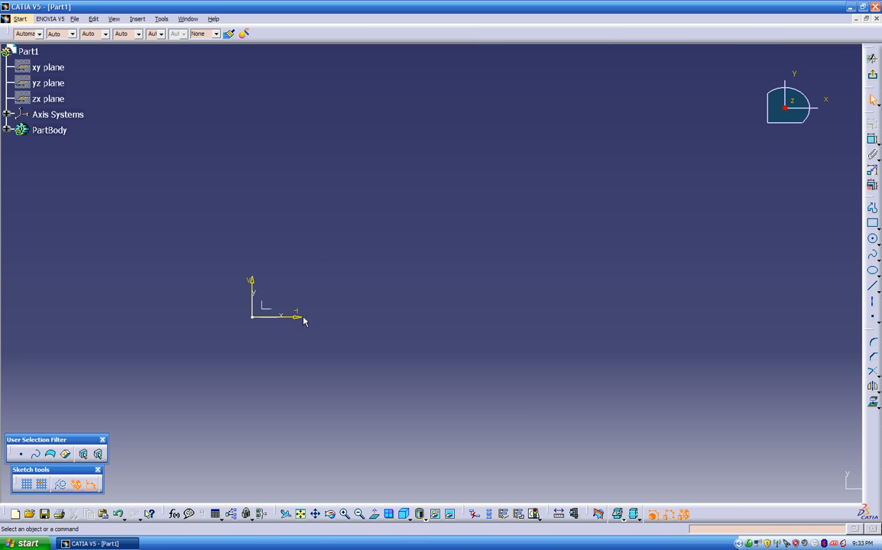
left_click(873, 224)
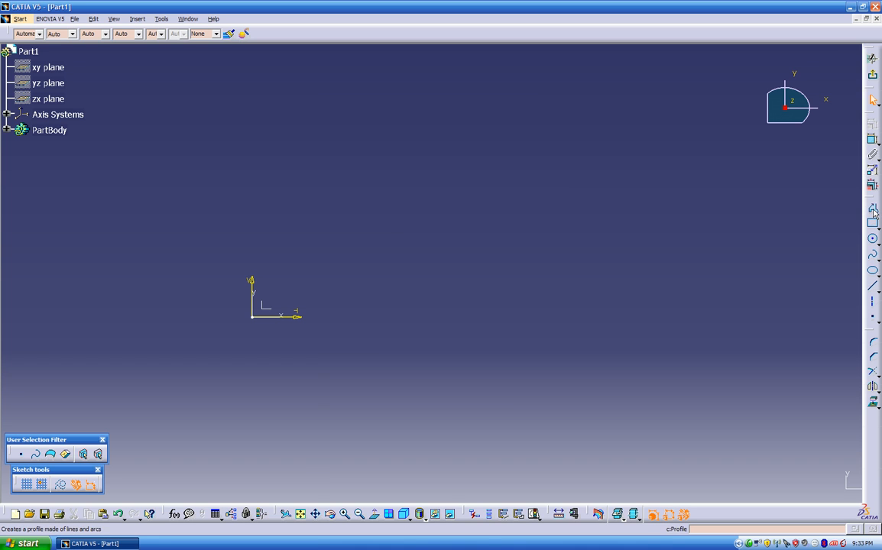
left_click(873, 208)
left_click(759, 268)
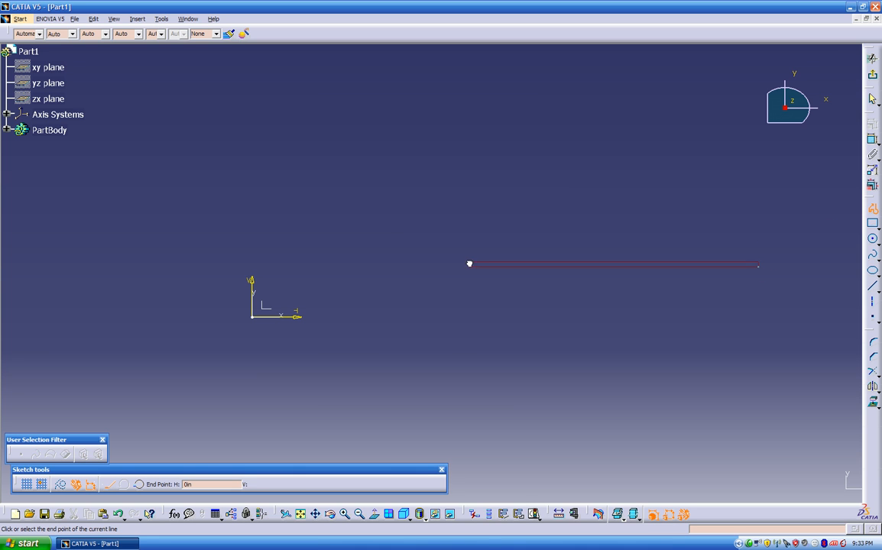
left_click(372, 268)
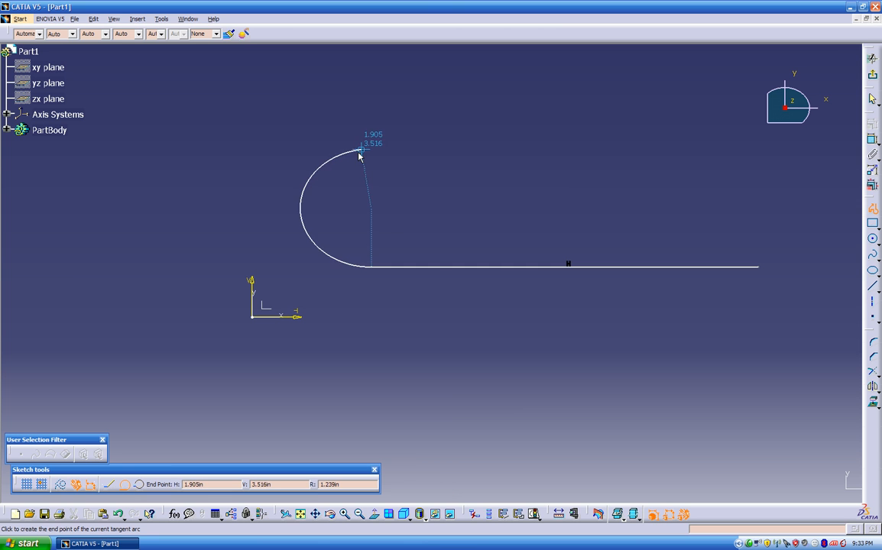
left_click(347, 132)
left_click_drag(342, 111, 346, 108)
middle_click_drag(357, 109, 360, 201)
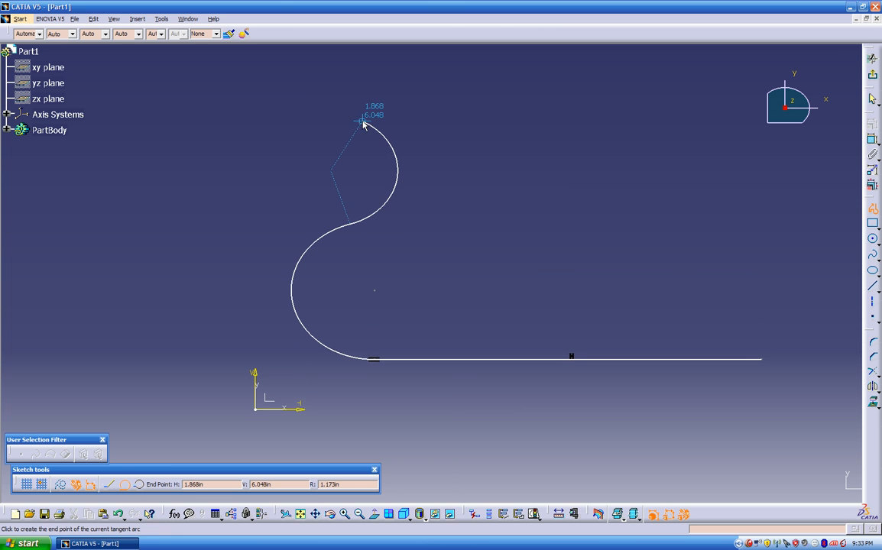
left_click(366, 114)
- Close the profile with a vertical line, a horizontal line and a vertical line back to its start point, and exit the sketch
middle_click_drag(374, 79, 360, 141)
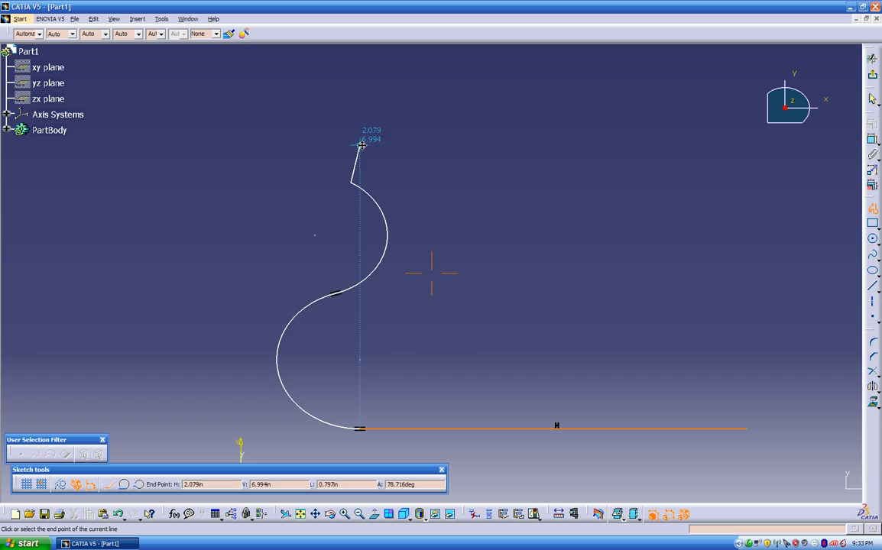
left_click(350, 70)
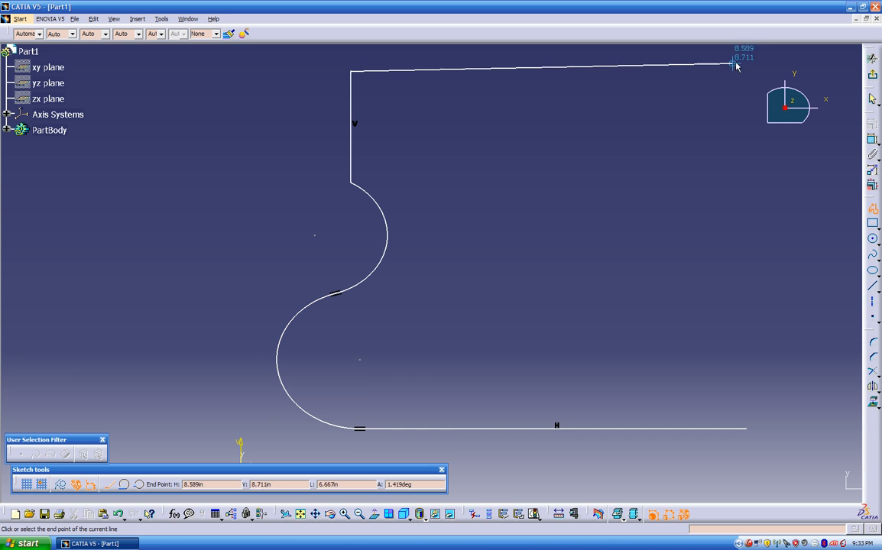
middle_click_drag(780, 55, 516, 71)
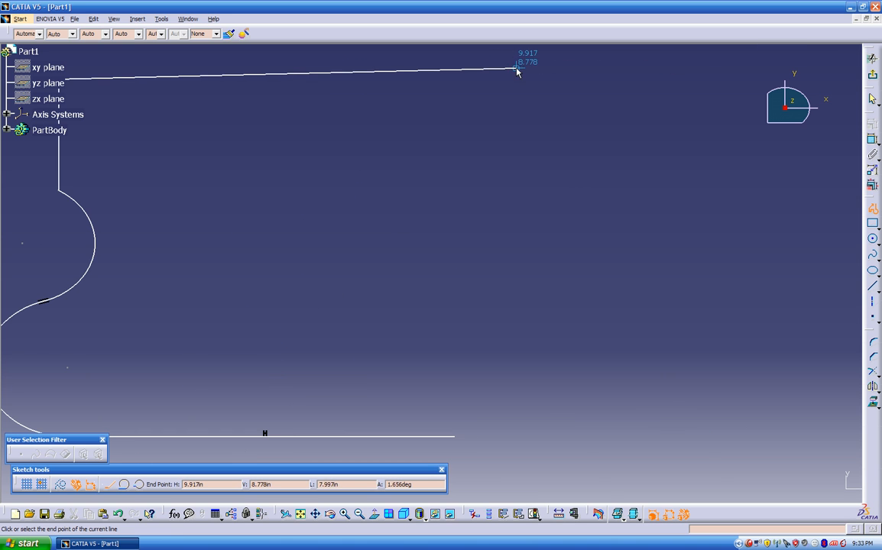
left_click(454, 80)
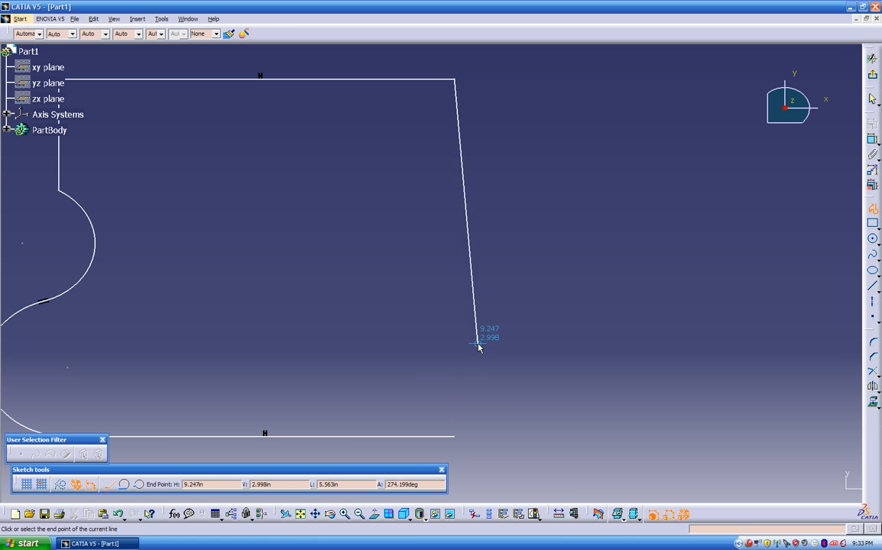
left_click(456, 437)
middle_click_drag(344, 324, 509, 320)
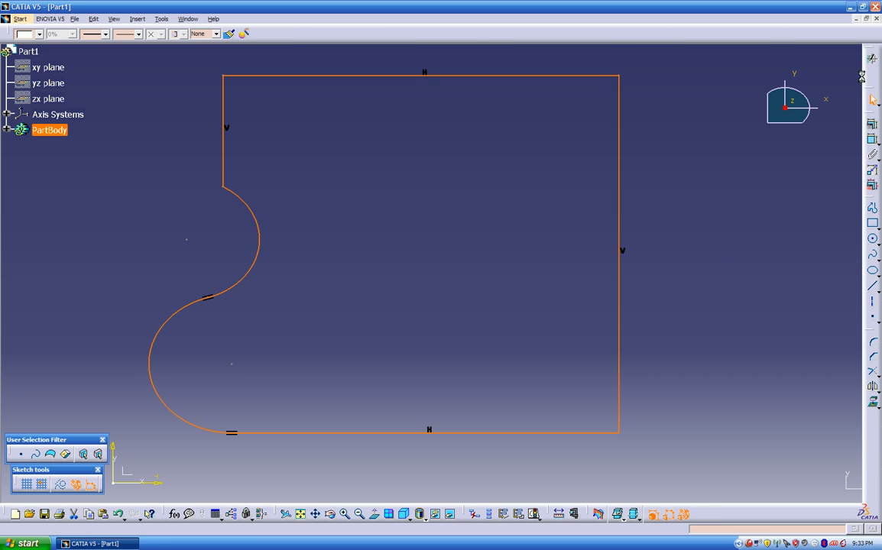
left_click(872, 58)
- Extrude the closed profile upward as a pad 0.787 in long
mouse_move(432, 227)
middle_mouse_down()
mouse_move(427, 216)
mouse_move(444, 228)
middle_mouse_up()
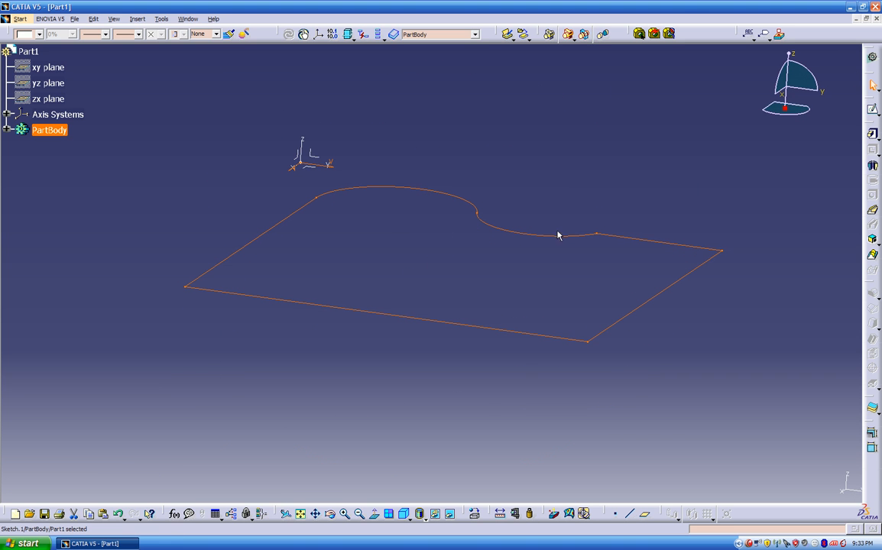
left_click(872, 134)
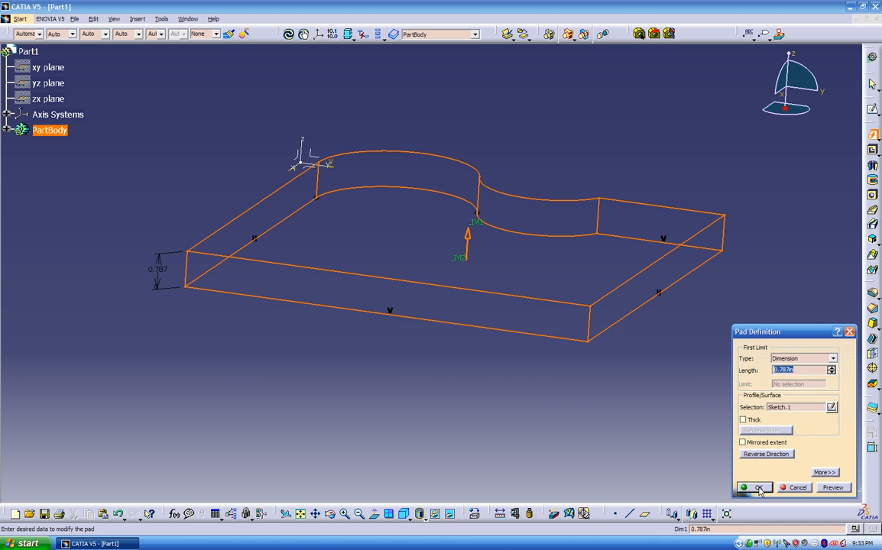
left_click(757, 488)
left_click(463, 274)
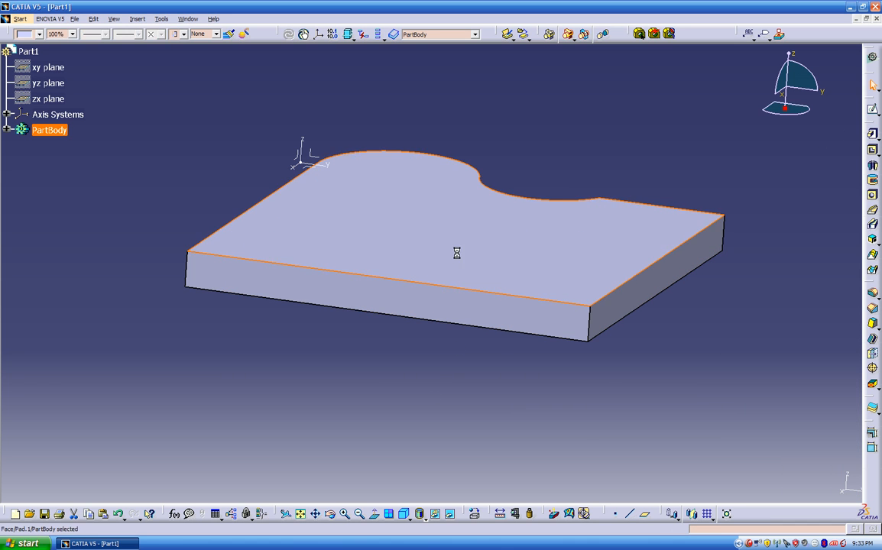
left_click(872, 151)
left_click(474, 289)
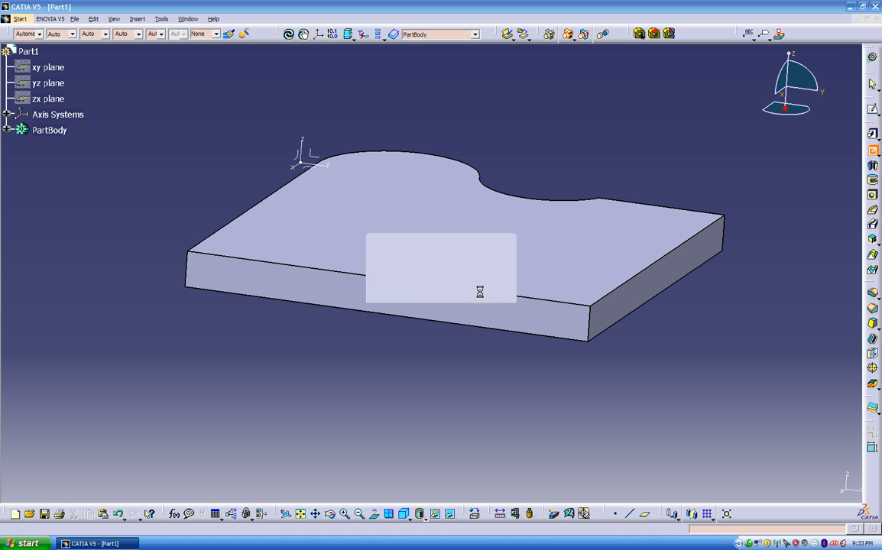
left_click(780, 490)
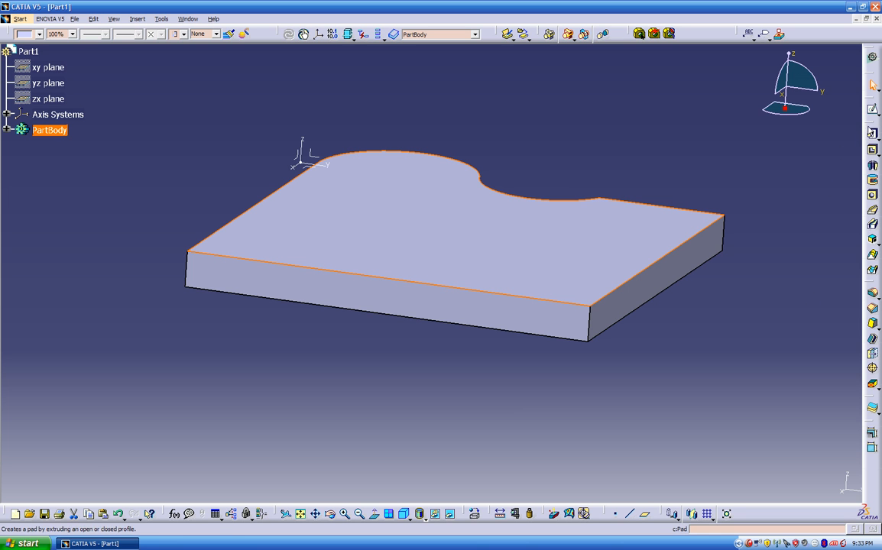
- Sketch a rectangle on the pad's top face, inside the straight-sided area beside the curved edge, and exit the sketch
left_click(872, 109)
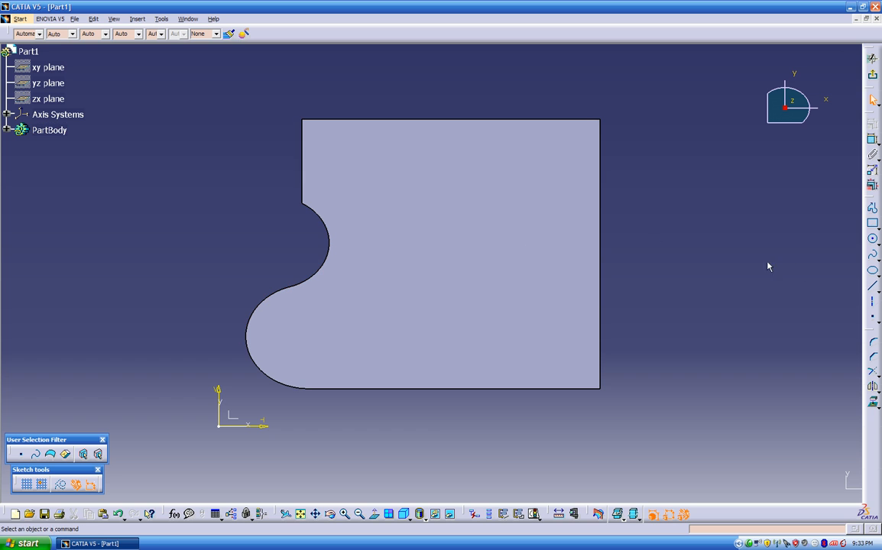
left_click(874, 227)
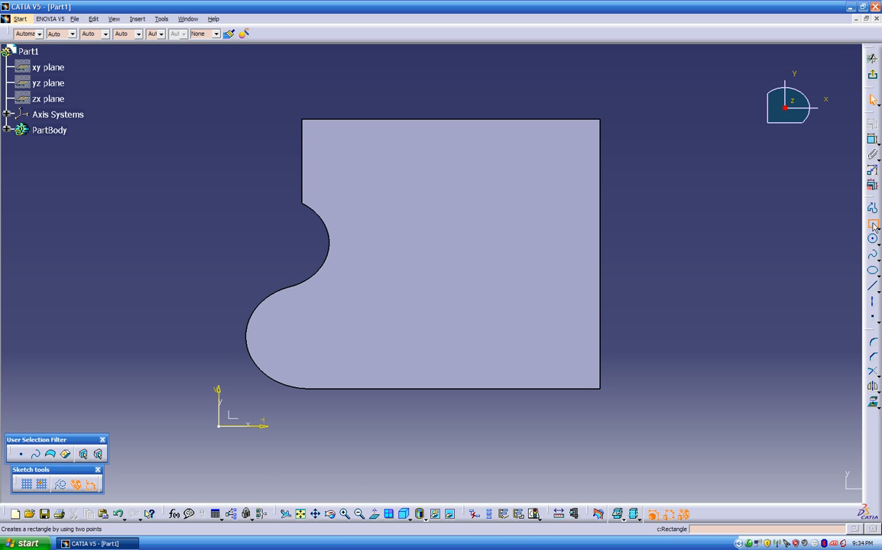
left_click(875, 227)
left_click(394, 156)
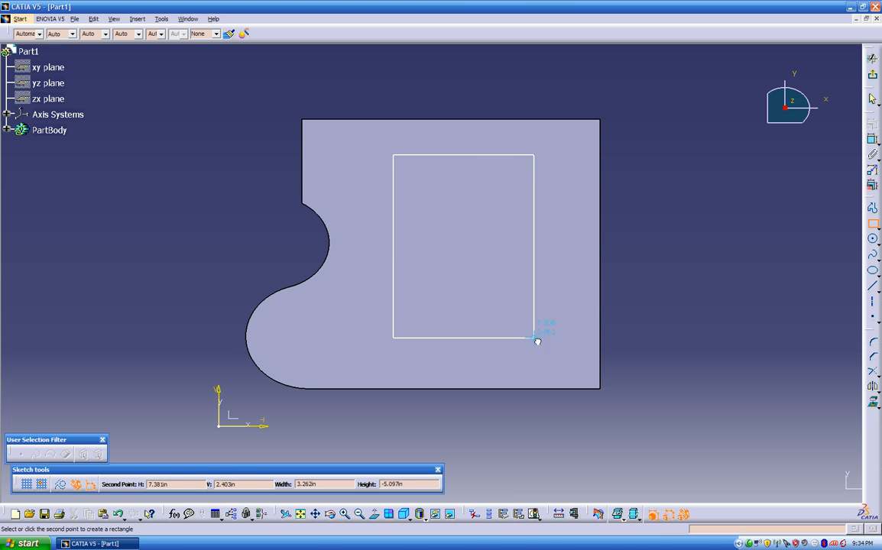
left_click(563, 351)
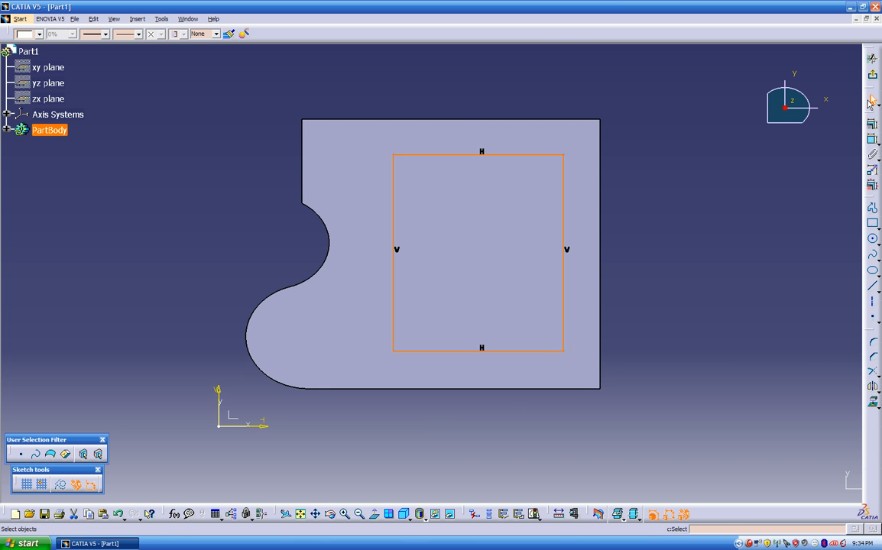
left_click(873, 58)
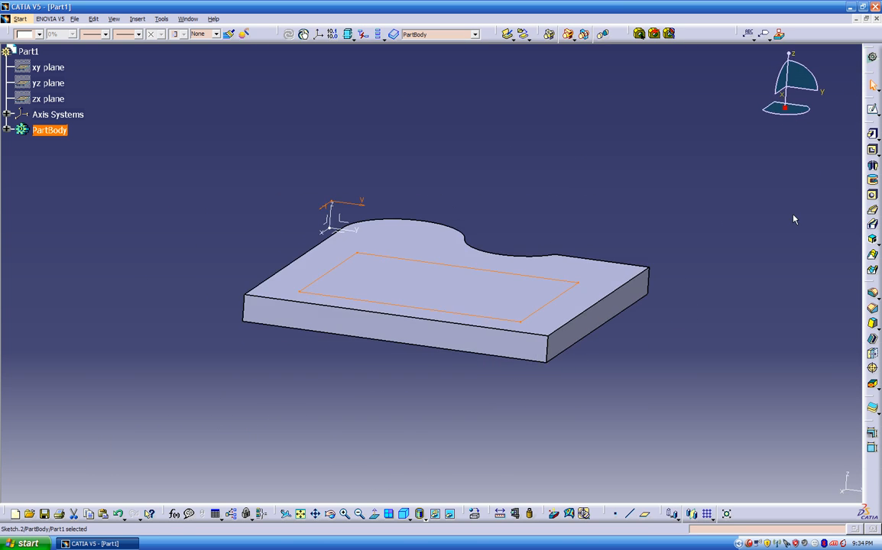
- Cut the rectangle into the plate as a pocket 0.5 in deep
left_click(873, 150)
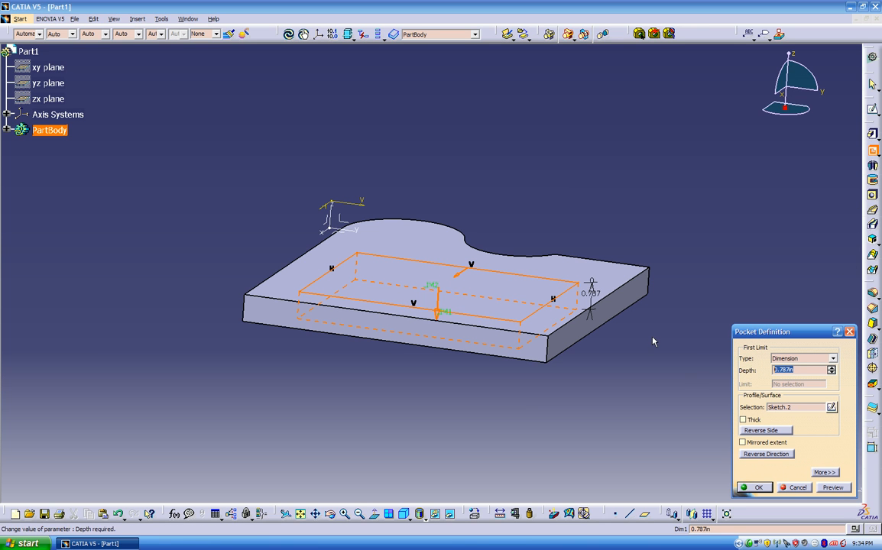
type(".5")
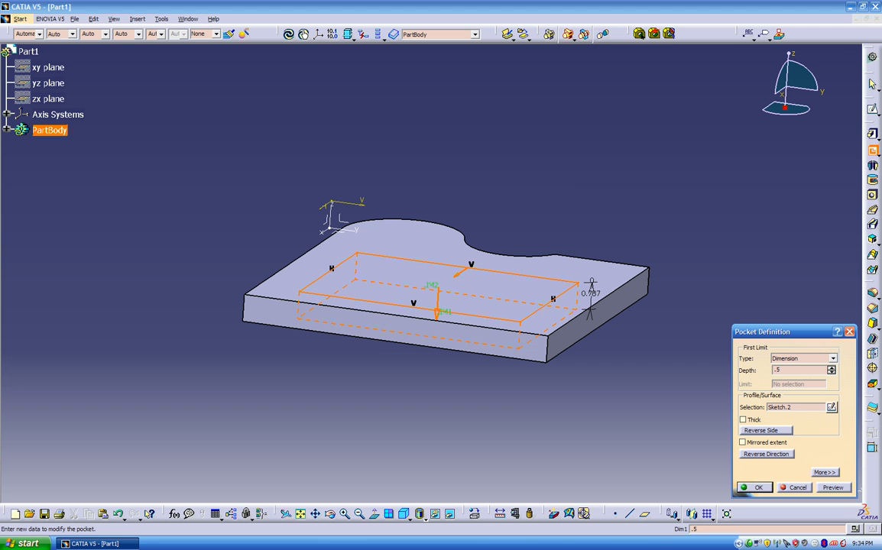
key("Return")
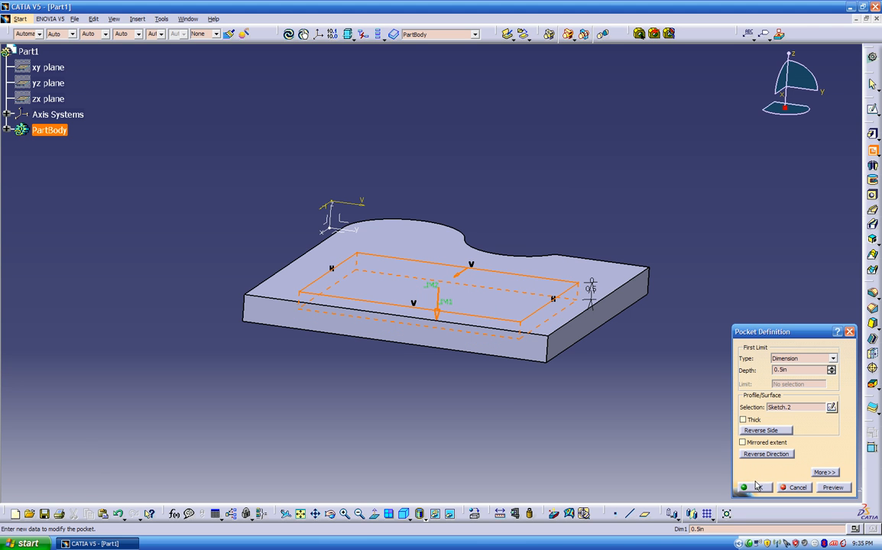
left_click(756, 488)
- Examine the pocketed plate from several sides, including its curved edge and the pocket walls
middle_click_drag(542, 379, 504, 409)
middle_click_drag(400, 407, 326, 405)
middle_click_drag(480, 406, 480, 339)
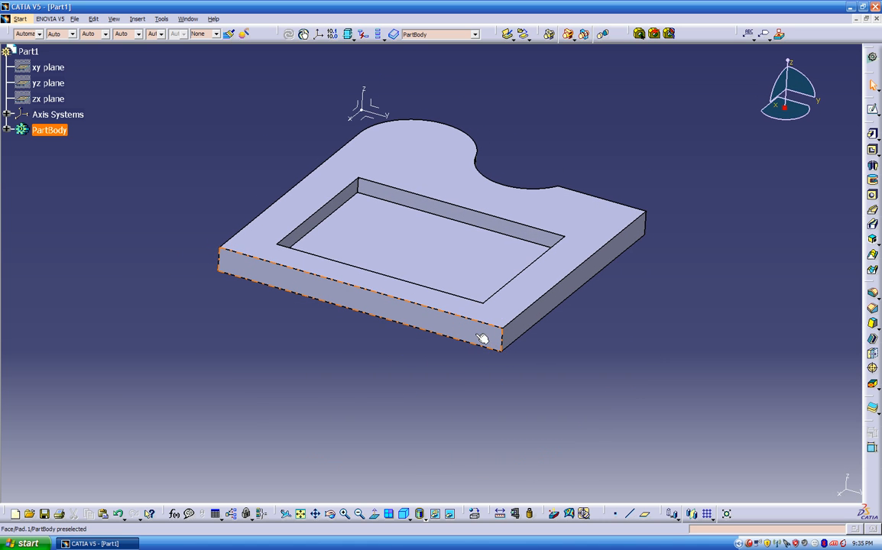
middle_click_drag(449, 408, 386, 270)
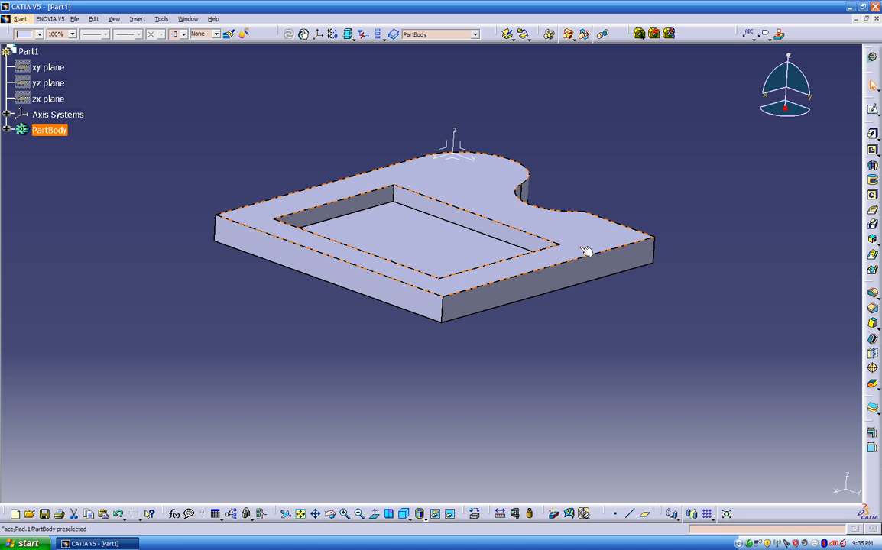
left_click(607, 225)
left_click(593, 355)
middle_click_drag(582, 371, 621, 367)
middle_click_drag(508, 351, 680, 348)
middle_click_drag(553, 413, 628, 329)
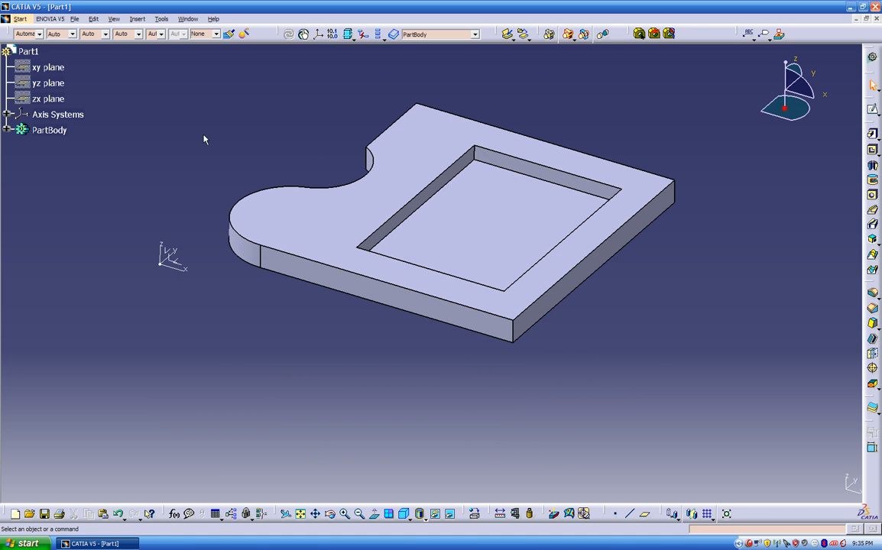
- Switch the part to the Generative Shape Design workbench
left_click(873, 59)
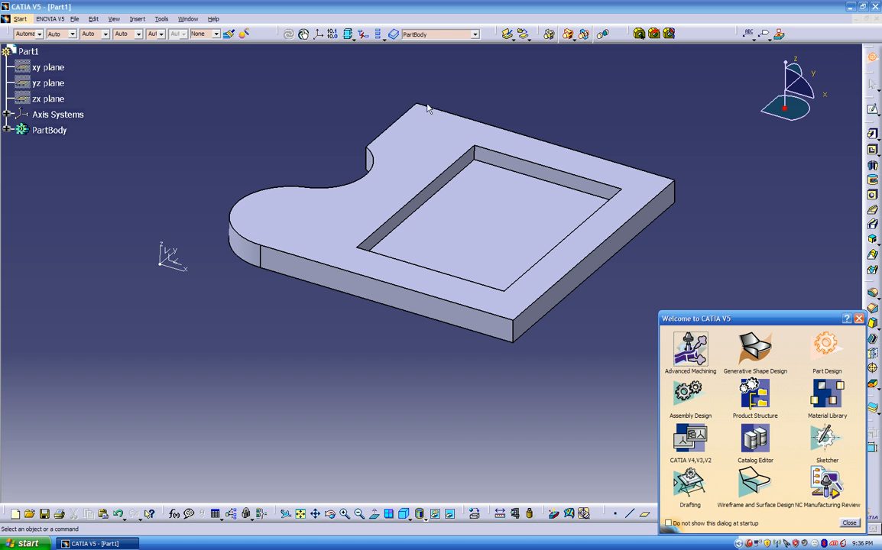
left_click(851, 525)
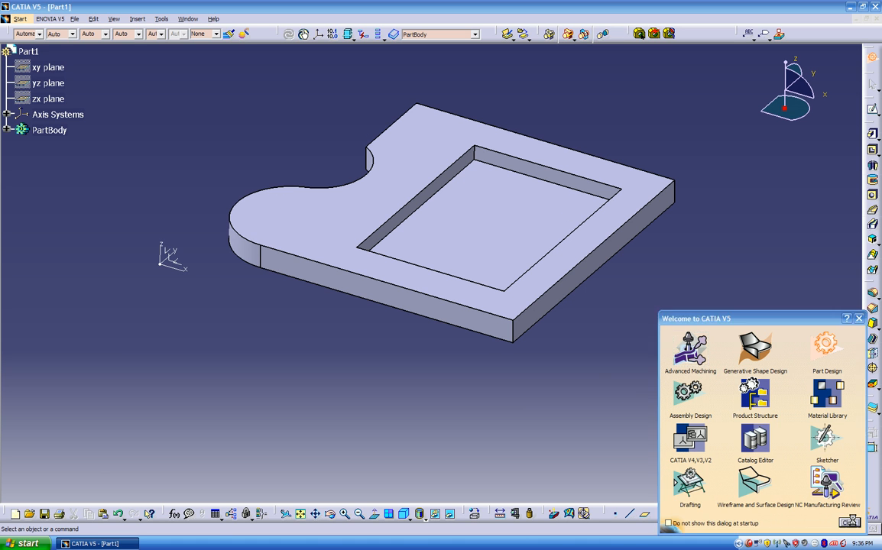
middle_click_drag(474, 383, 551, 398)
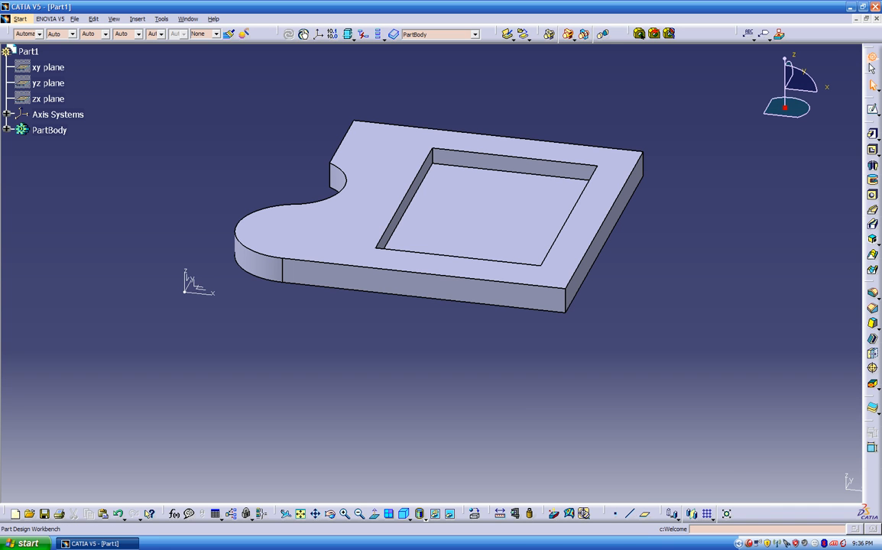
left_click(872, 60)
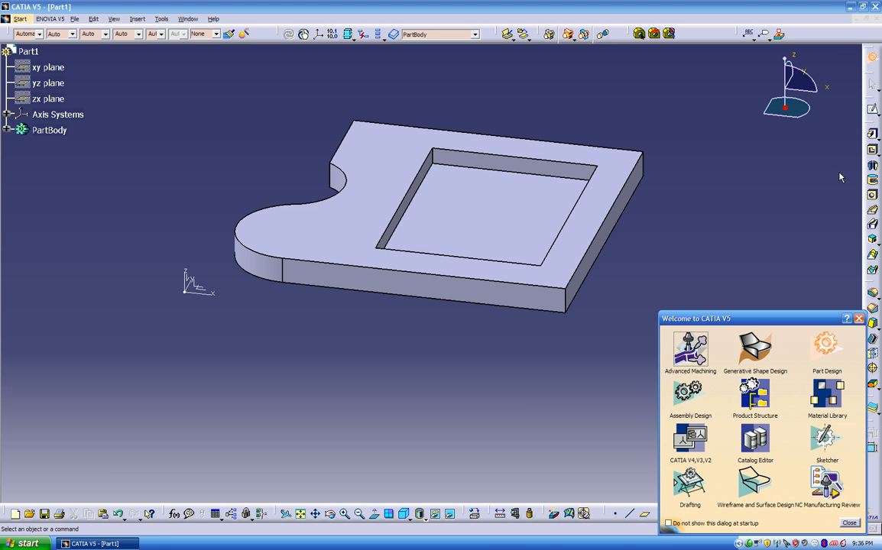
left_click(754, 347)
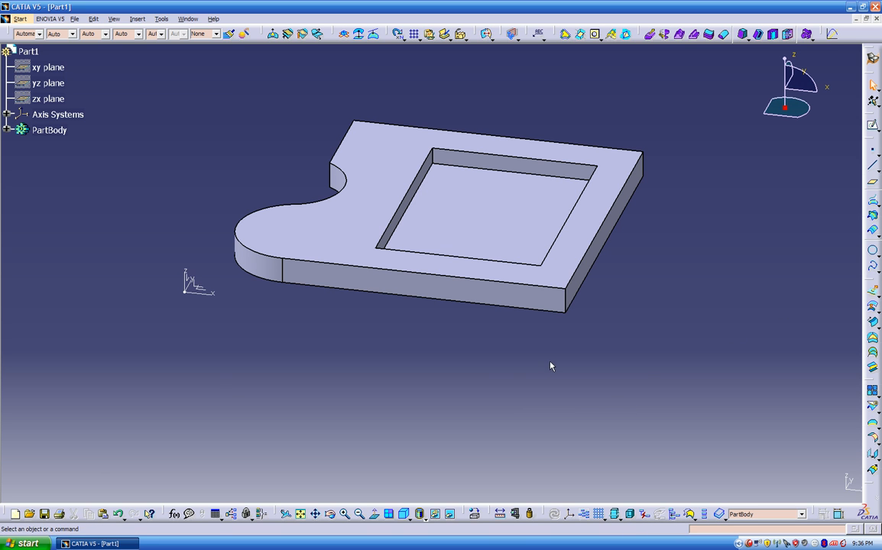
- Insert a geometrical set named buck under Part1 to hold the stock outline
middle_click_drag(470, 343, 661, 305)
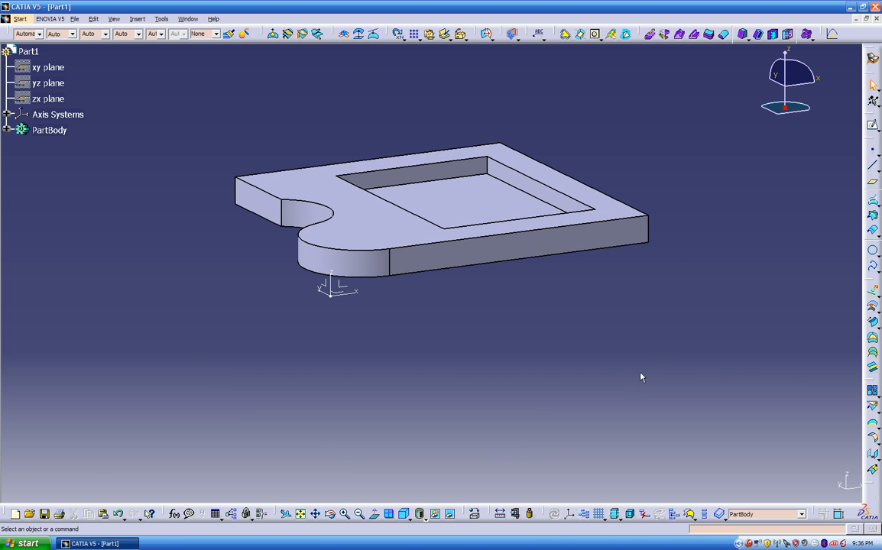
middle_click_drag(469, 309, 471, 345)
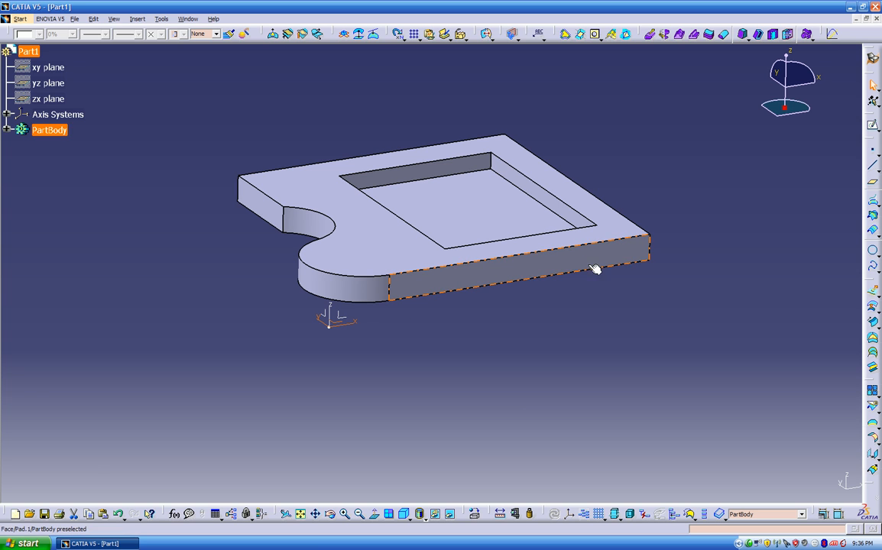
left_click(871, 128)
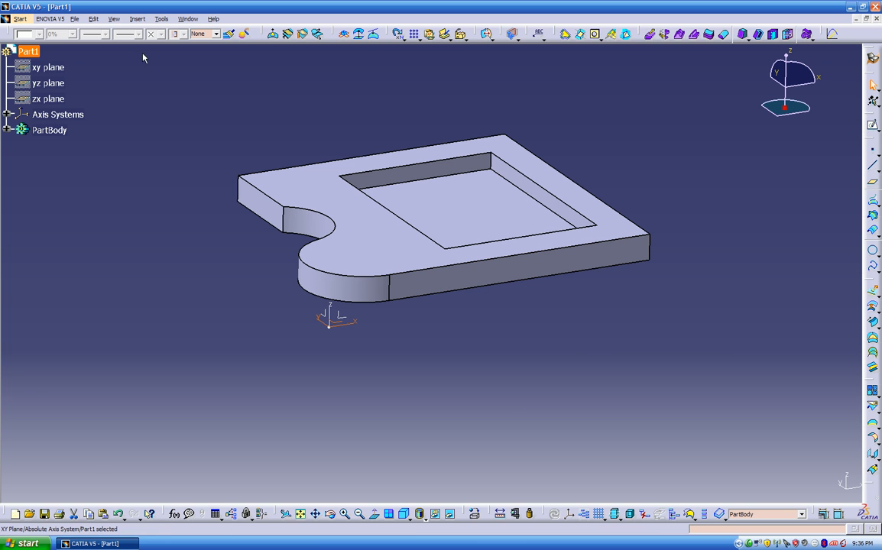
left_click(138, 19)
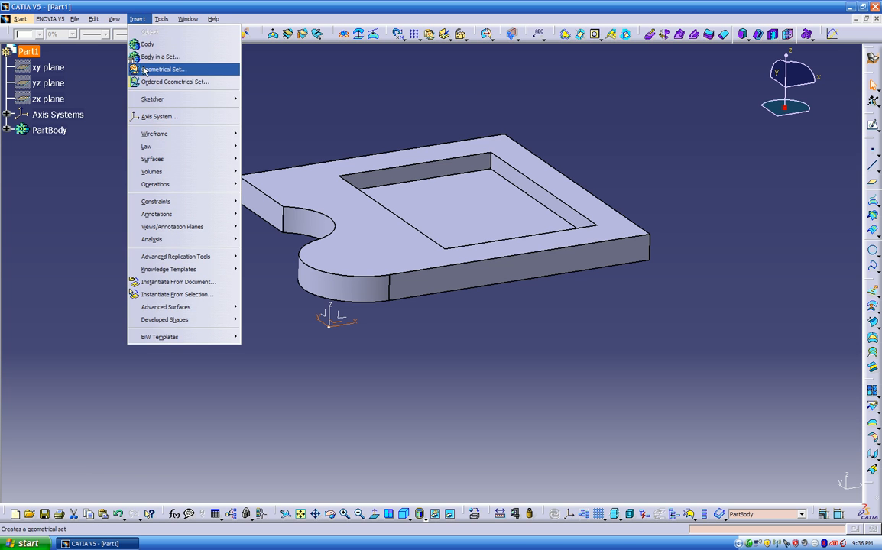
left_click(141, 68)
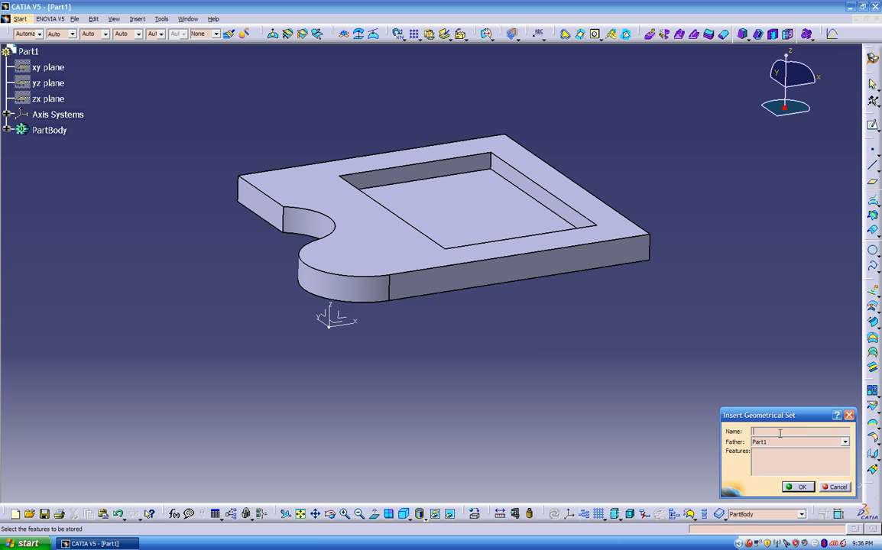
type("buck")
key("Return")
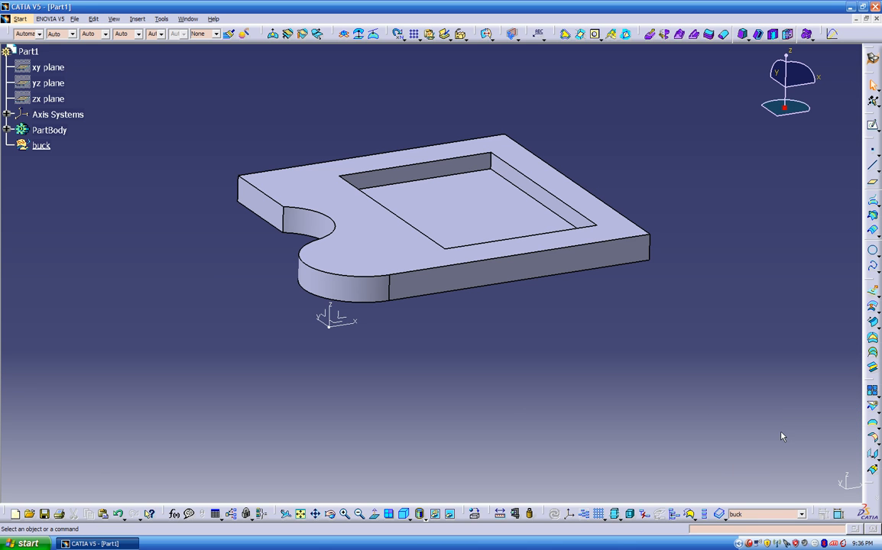
- Sketch a rectangle about 8.4 in high around the plate outline on the absolute axis system's XY plane
left_click(872, 130)
left_click(308, 292)
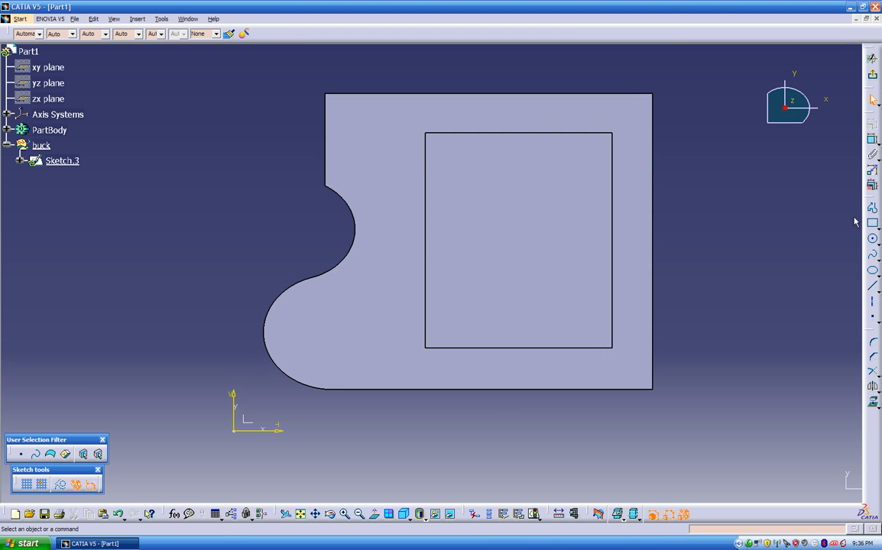
left_click(872, 224)
left_click(666, 404)
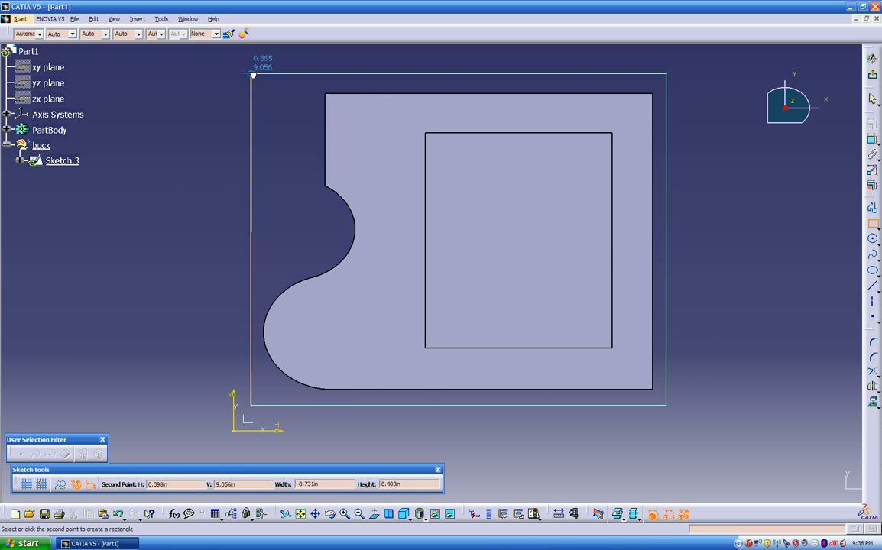
left_click(247, 73)
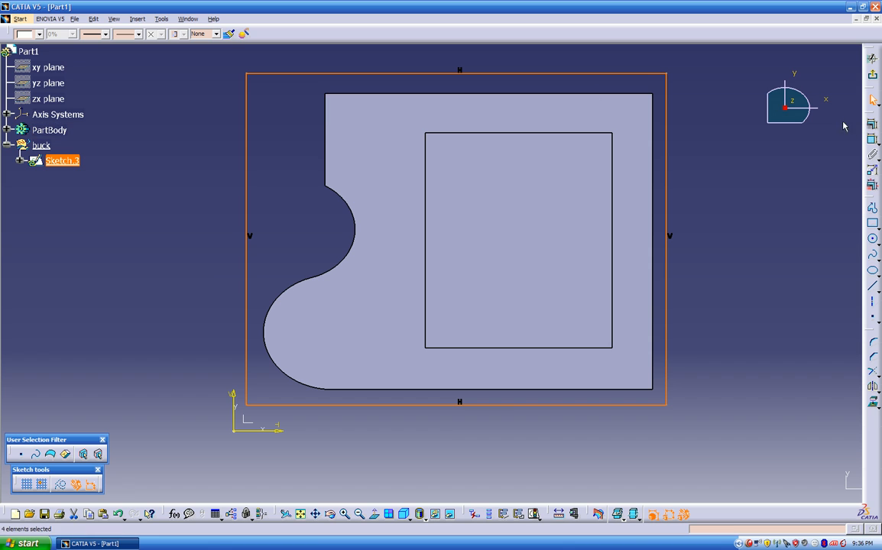
- Dimension the distance between the rectangle's two horizontal lines and set the height to 8 in
left_click(871, 141)
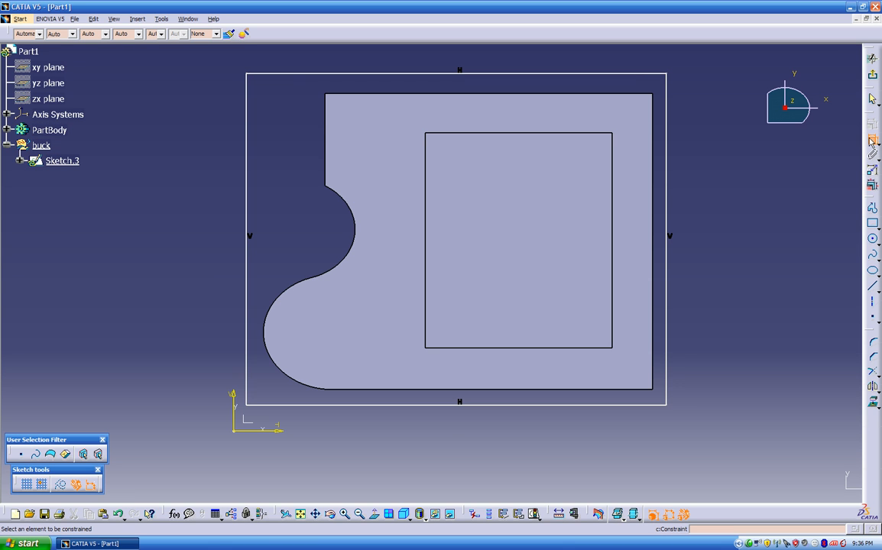
left_click(650, 74)
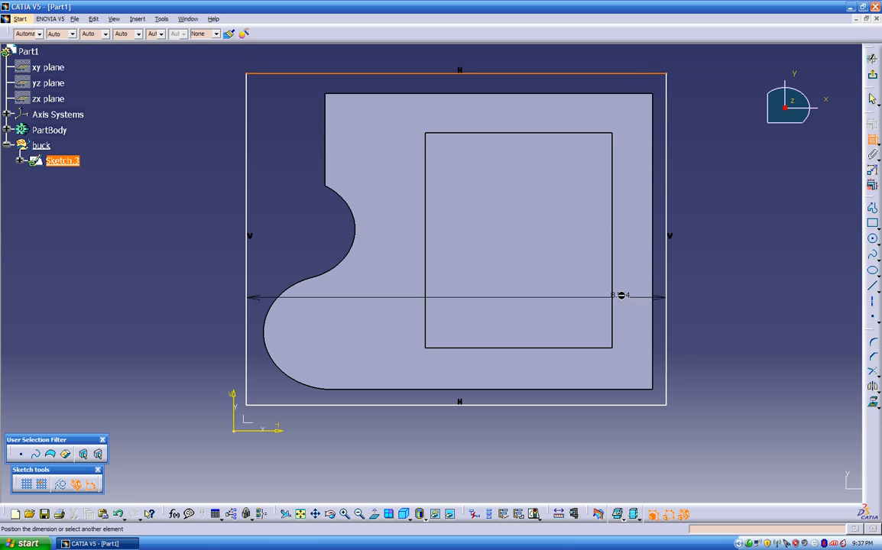
left_click(598, 406)
left_click(774, 242)
double_click(762, 238)
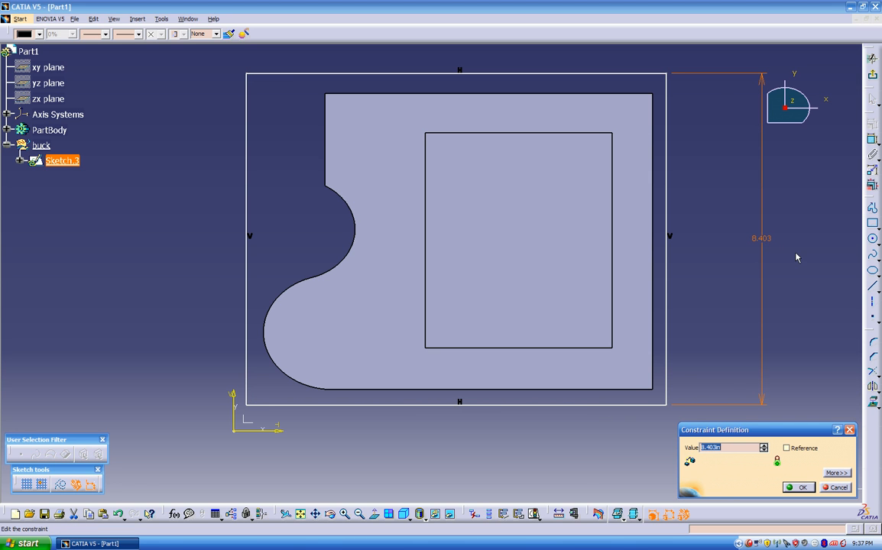
type("8")
key("Return")
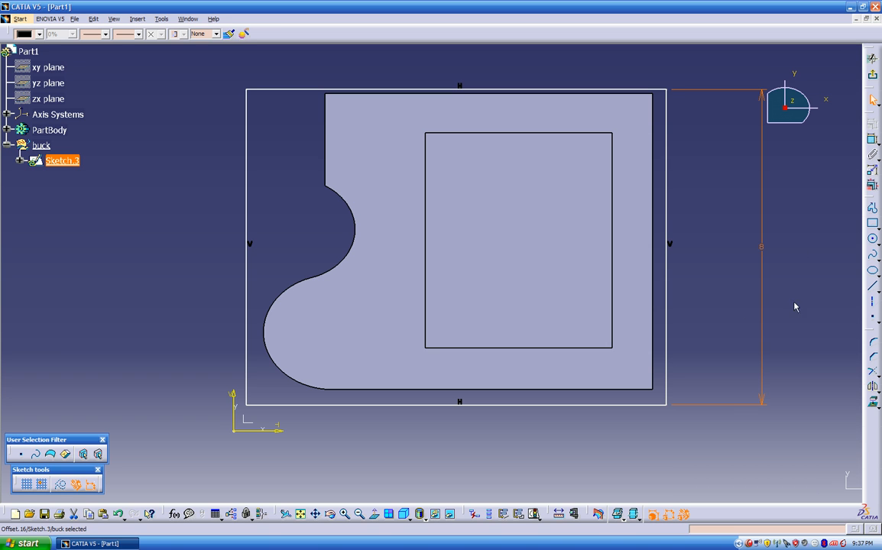
- Dimension the rectangle's width at 8 in and shift the rectangle toward the plate's straight side
left_click(872, 142)
left_click(666, 298)
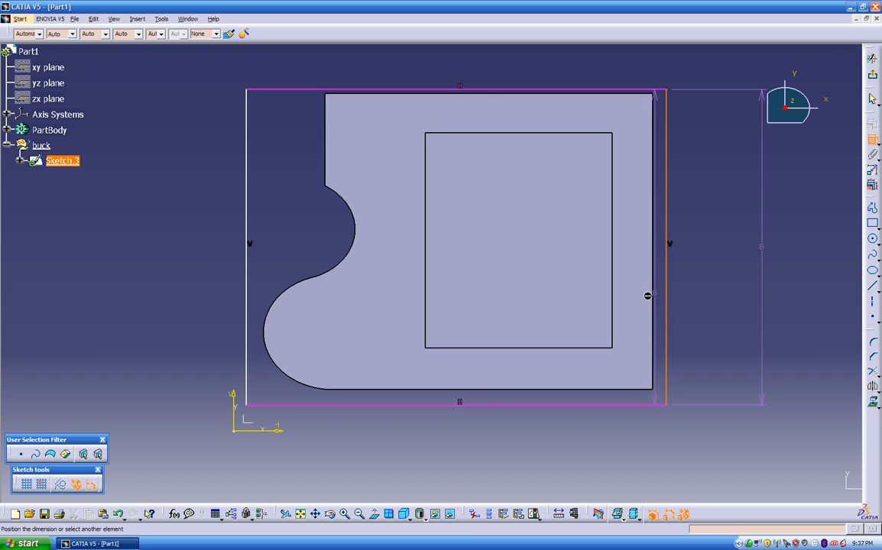
left_click(250, 283)
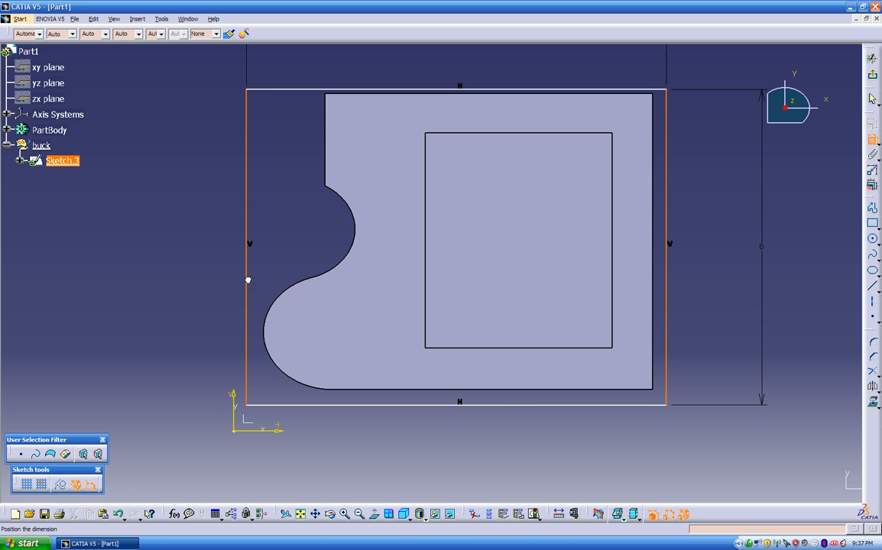
left_click(455, 76)
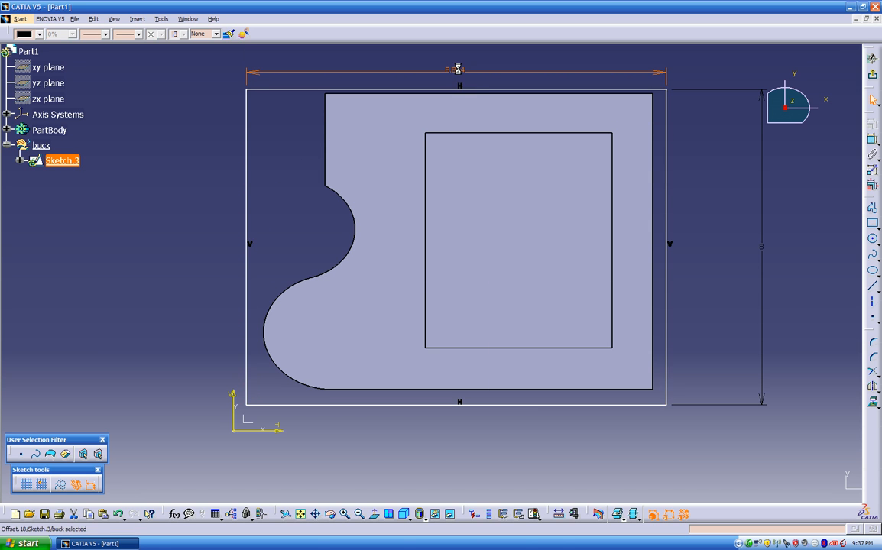
double_click(457, 73)
key("Return")
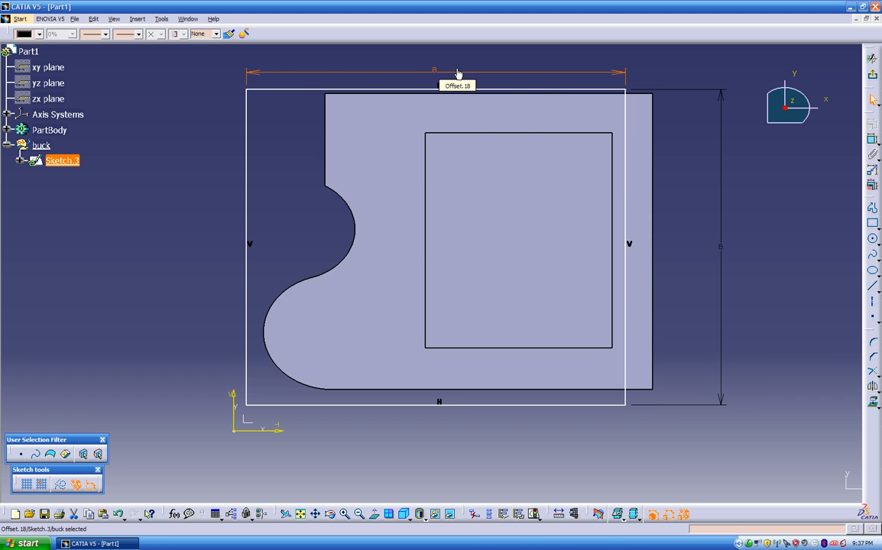
left_click_drag(497, 92, 517, 86)
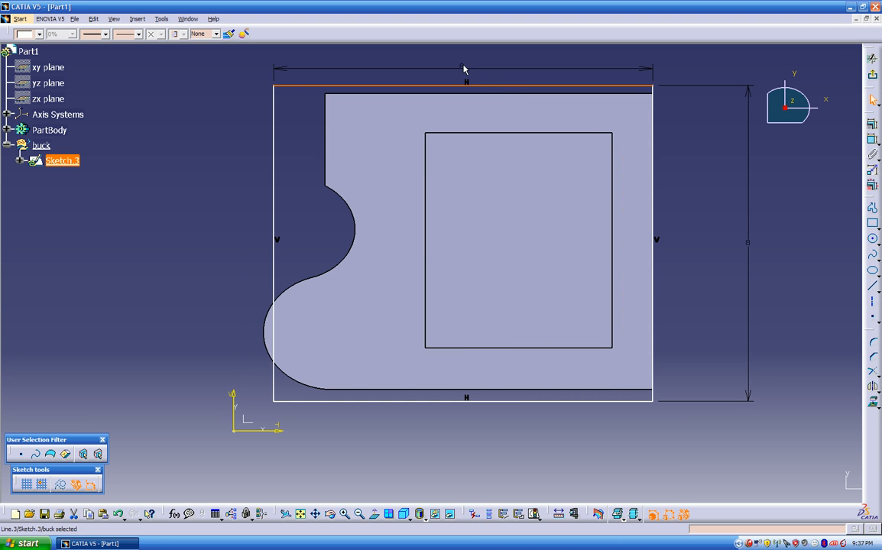
- Set the rectangle's width to 8.5 in, reposition it so it encloses the whole plate, and exit the sketch
double_click(462, 71)
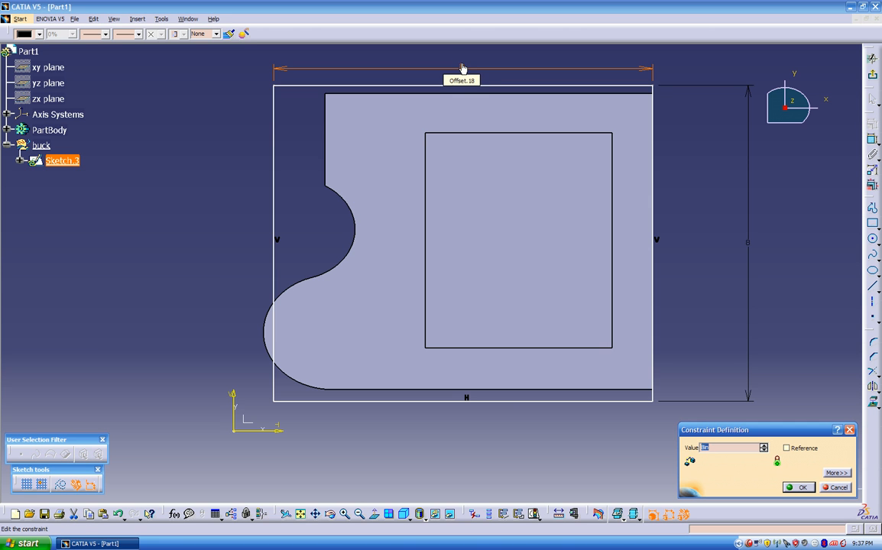
type("8.5")
key("Return")
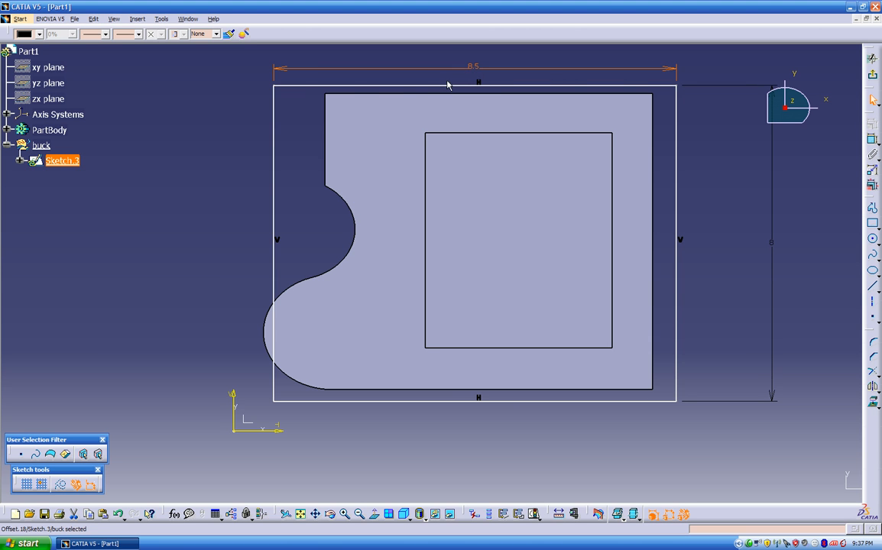
left_click_drag(452, 90, 432, 87)
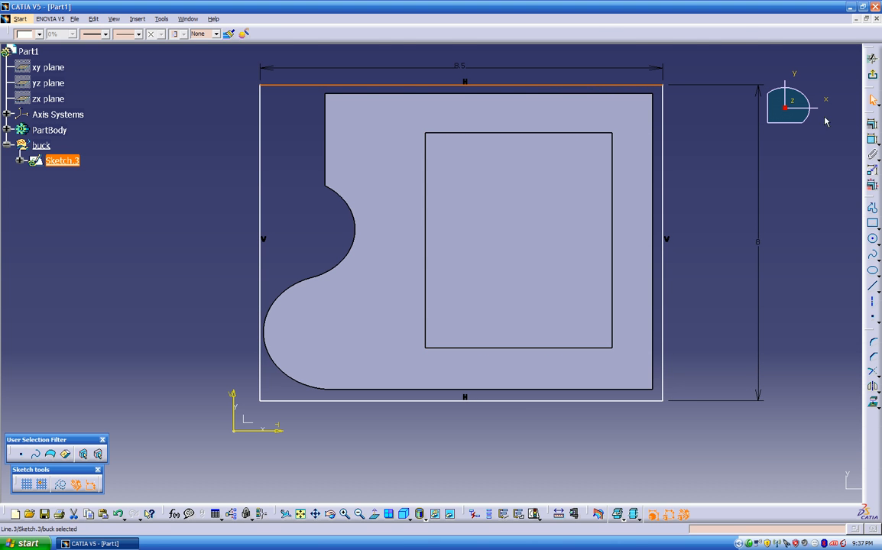
left_click(873, 77)
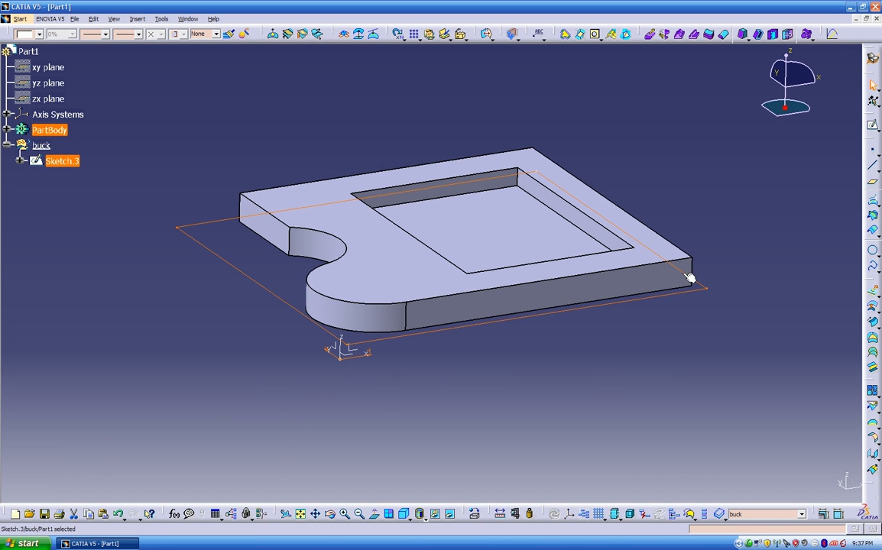
- Set up a translation of the rectangle sketch along the absolute axis system's Z axis
mouse_move(575, 364)
middle_mouse_down()
mouse_move(588, 326)
mouse_move(602, 319)
mouse_move(602, 346)
mouse_move(585, 330)
mouse_move(573, 355)
middle_mouse_up()
left_click(599, 347)
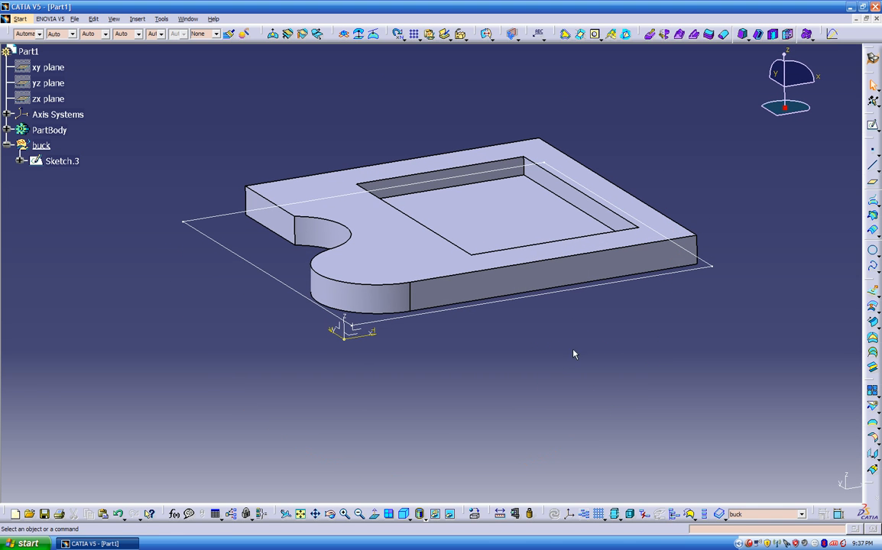
left_click(579, 291)
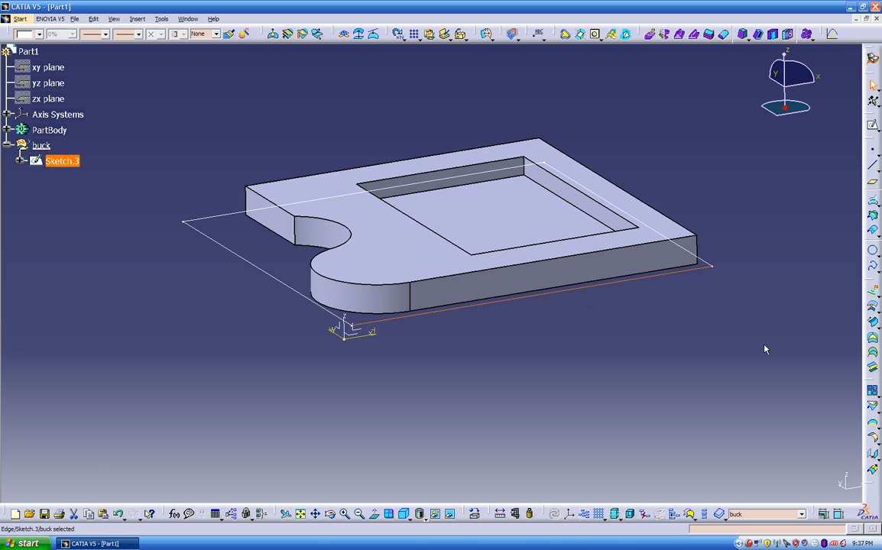
left_click(874, 455)
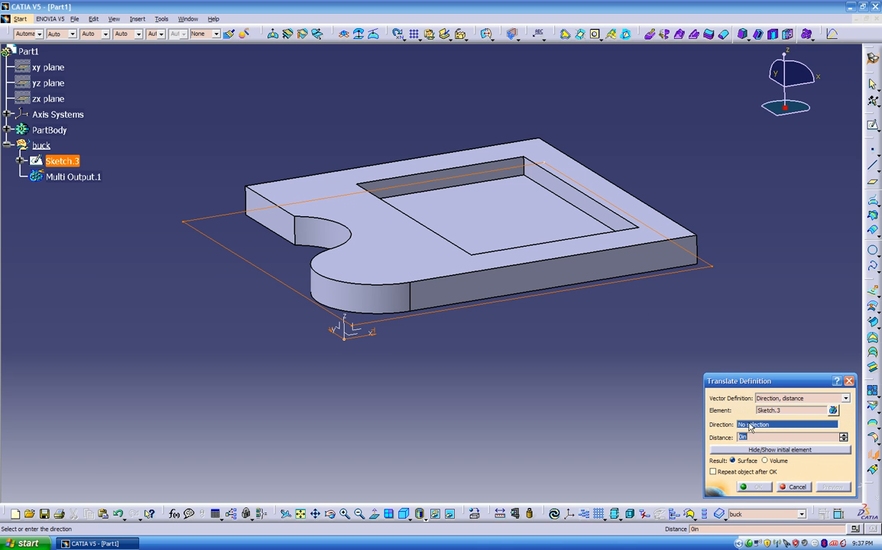
left_click(350, 327)
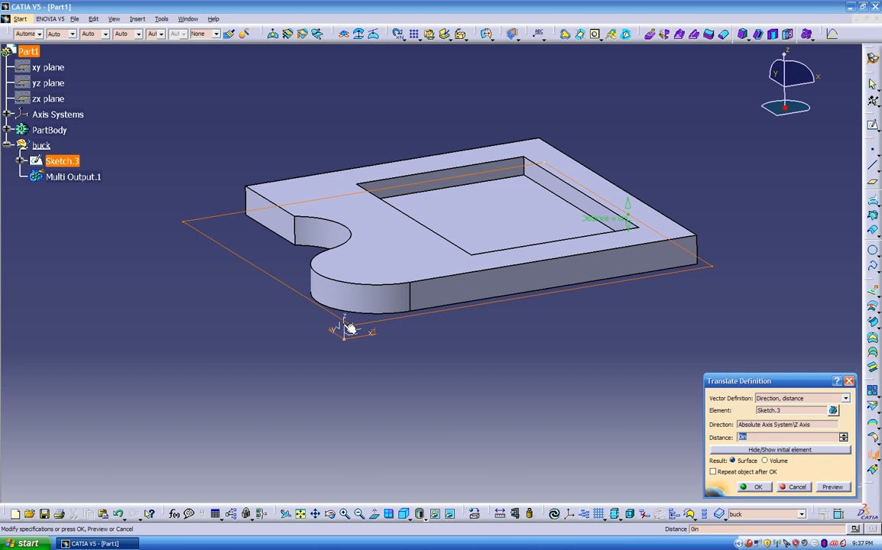
middle_click_drag(449, 364, 509, 334)
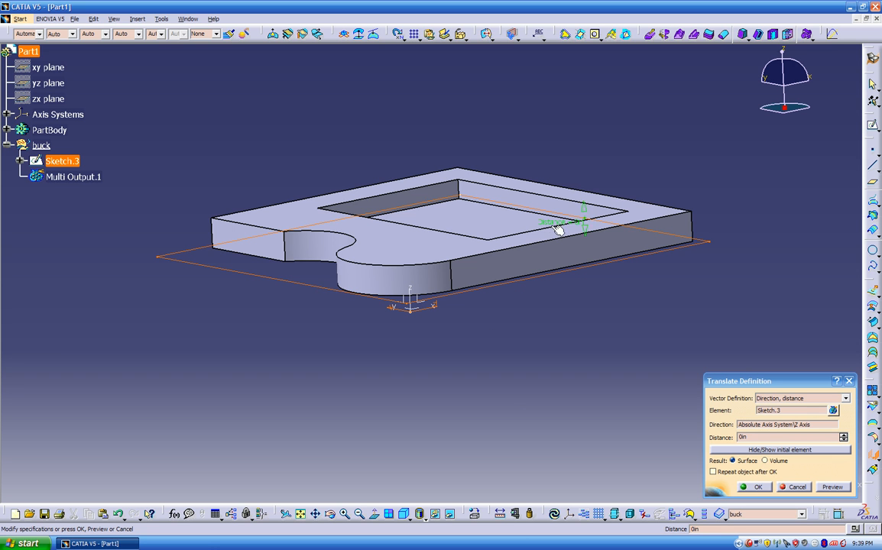
- Set the translation distance to 1 in and create the raised copy of the rectangle above the plate
left_click_drag(557, 221, 551, 171)
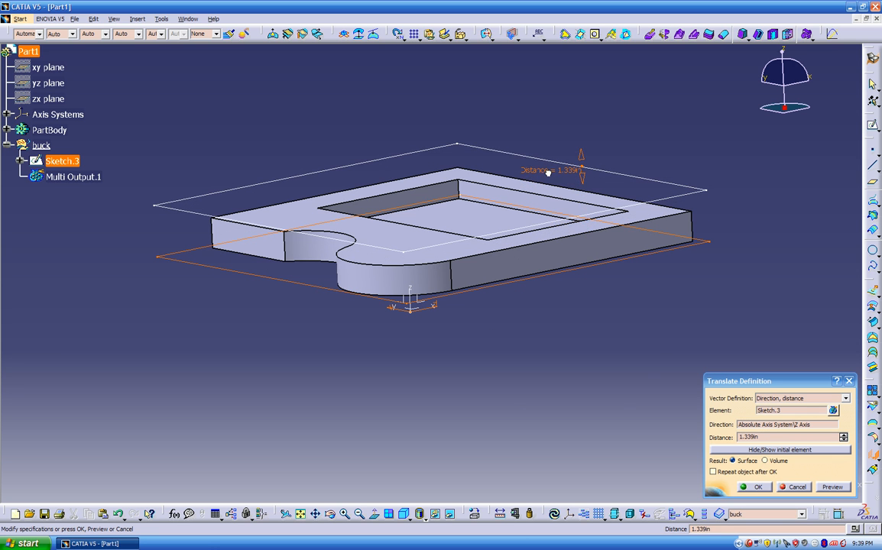
middle_click_drag(563, 317, 533, 272)
double_click(753, 437)
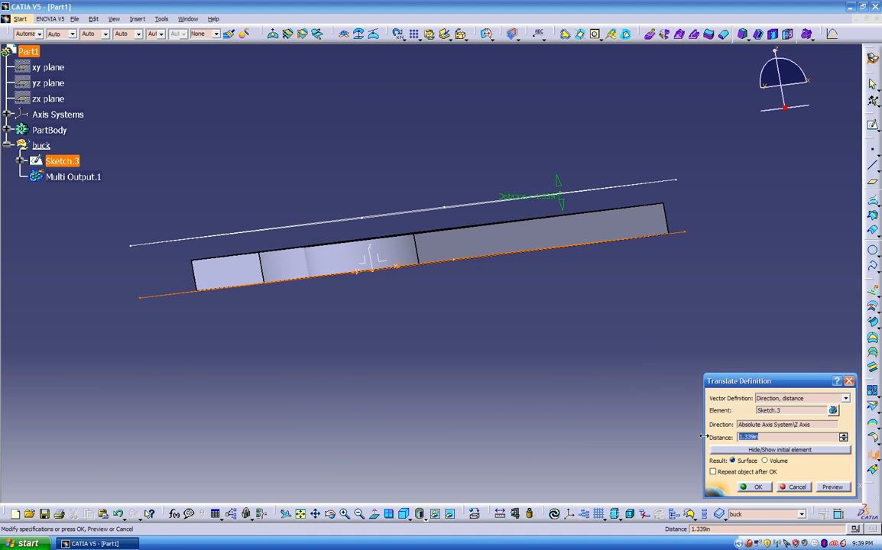
type("1")
key("Return")
middle_click_drag(555, 377, 563, 270)
key("Return")
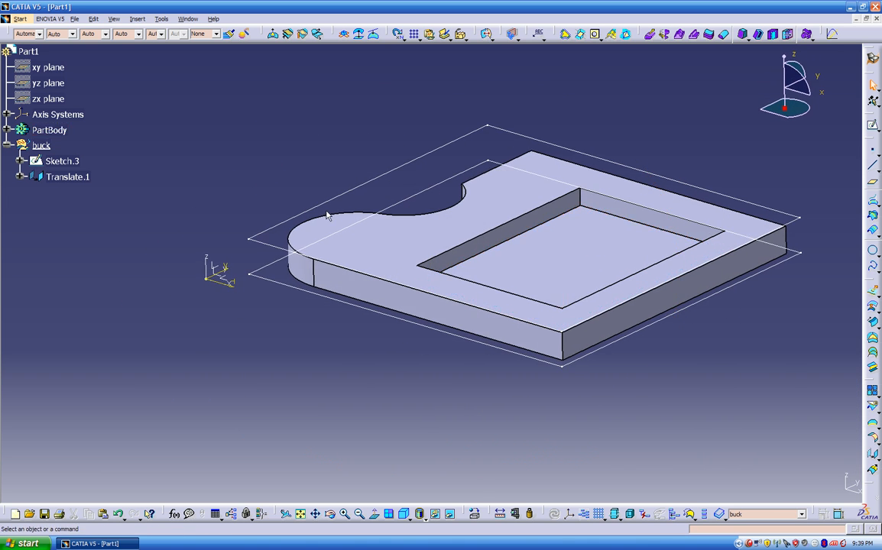
- Insert another geometrical set named misc under Part1
middle_click_drag(432, 230, 396, 181)
middle_click_drag(271, 205, 427, 319)
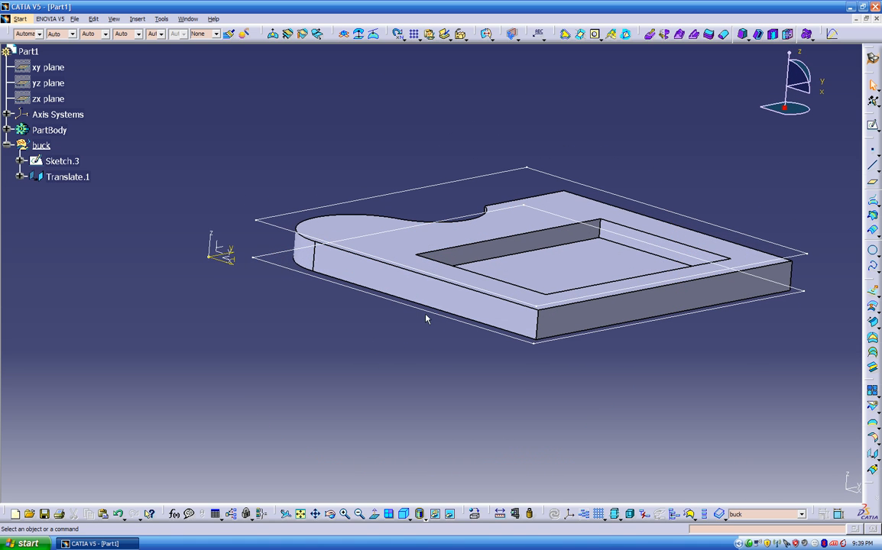
left_click(137, 18)
left_click(162, 70)
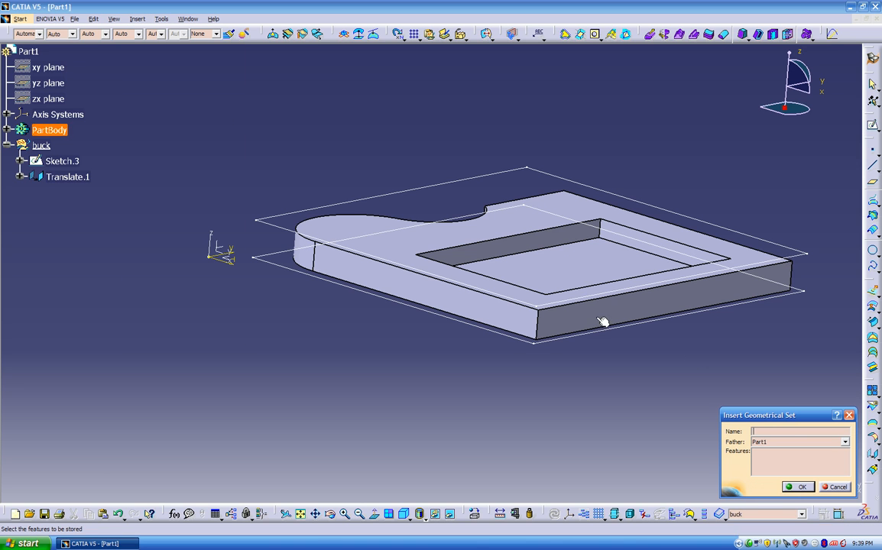
type("m")
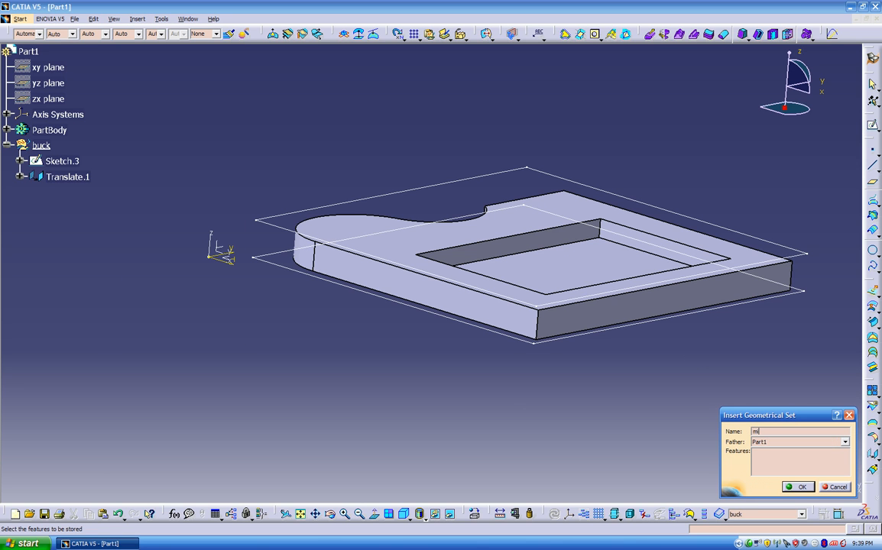
type("isc")
key("Return")
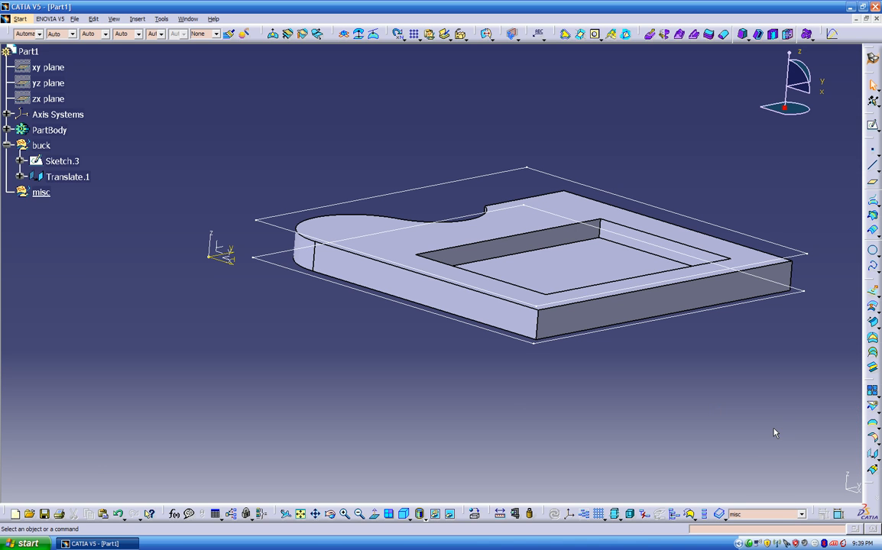
- Create a plane in the misc set, offset upward from the Absolute Axis System's XY plane to just above the raised rectangle
left_click(872, 182)
left_click(225, 254)
left_click_drag(211, 227, 232, 194)
middle_click_drag(313, 286, 367, 229)
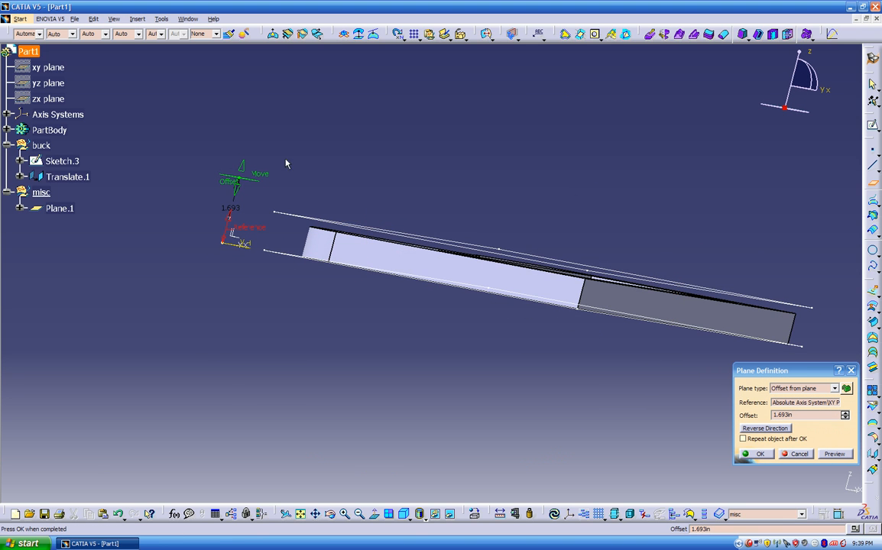
left_click_drag(244, 169, 244, 182)
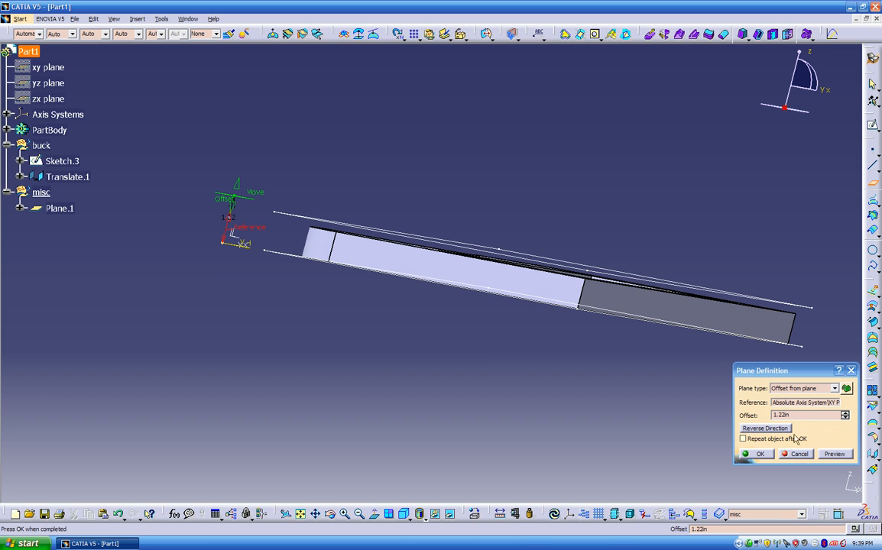
left_click_drag(784, 415, 744, 413)
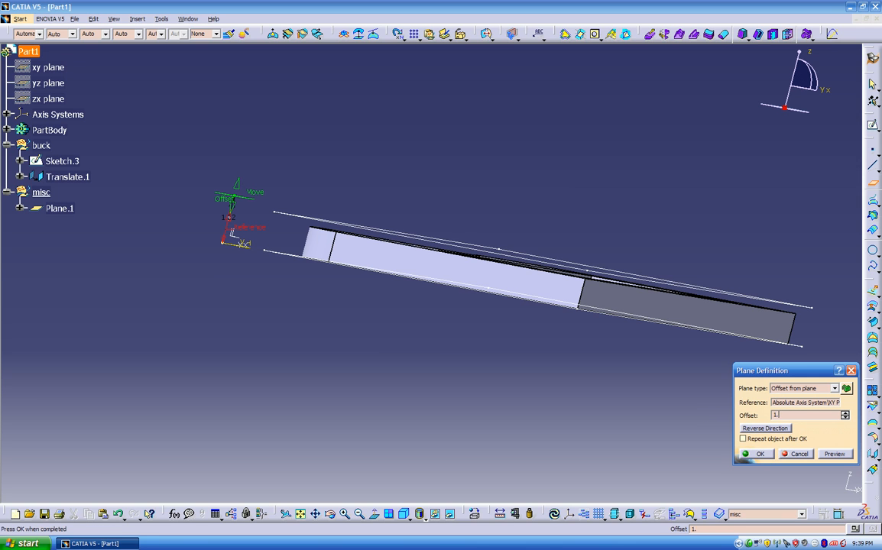
key("Return")
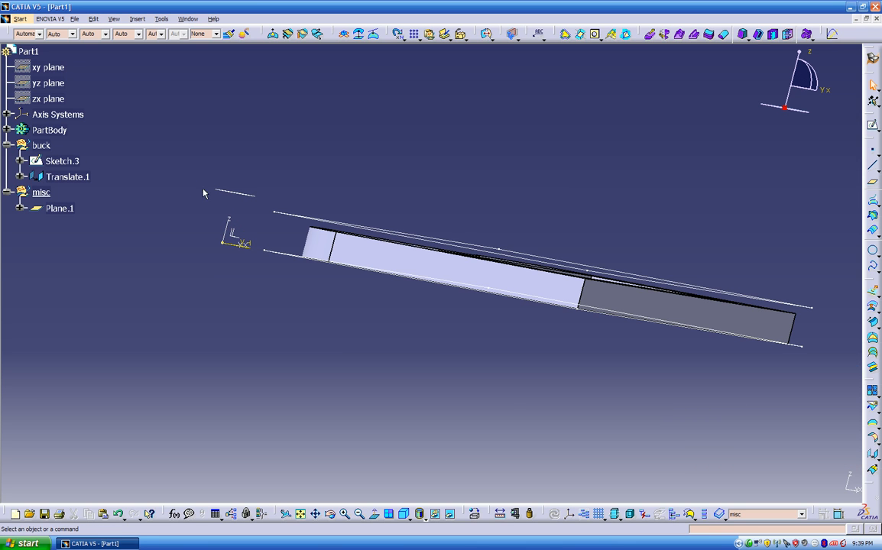
mouse_move(242, 195)
middle_mouse_down()
mouse_move(298, 282)
mouse_move(277, 290)
mouse_move(283, 336)
middle_mouse_up()
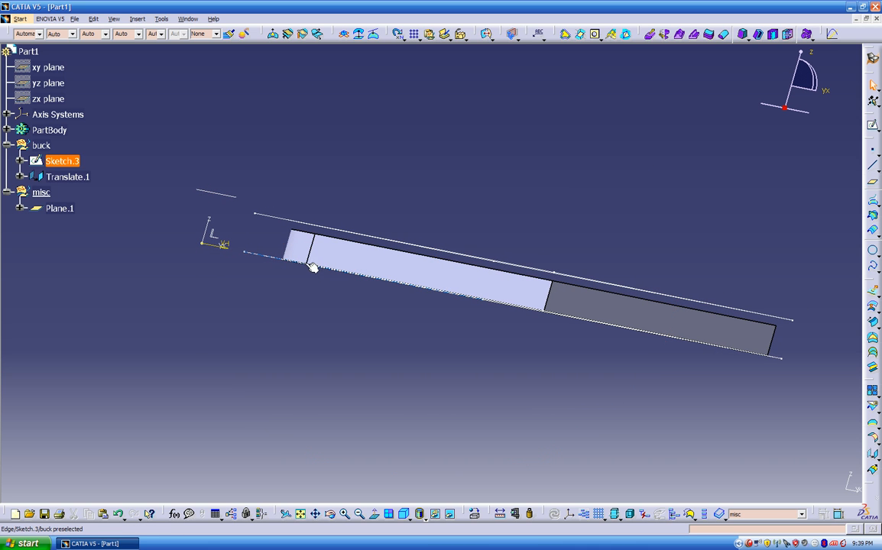
middle_click_drag(263, 229, 352, 386)
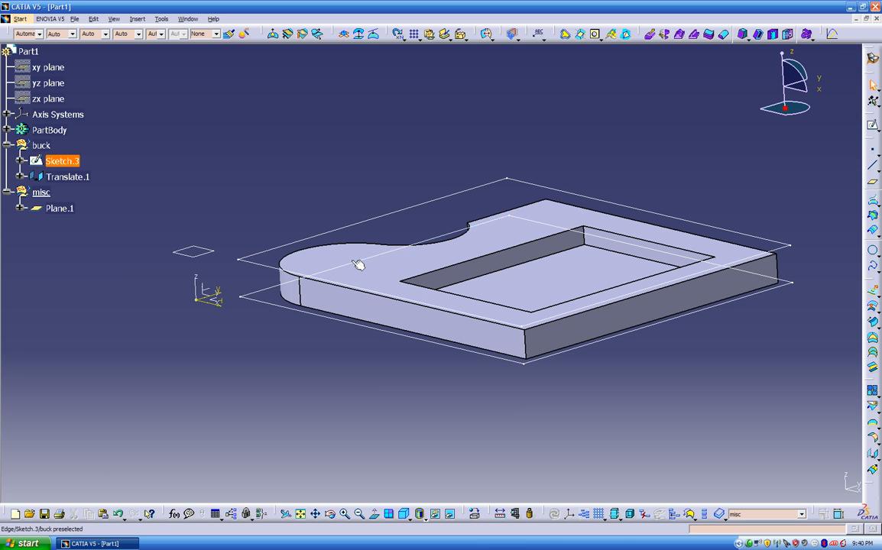
middle_click_drag(384, 276, 443, 290)
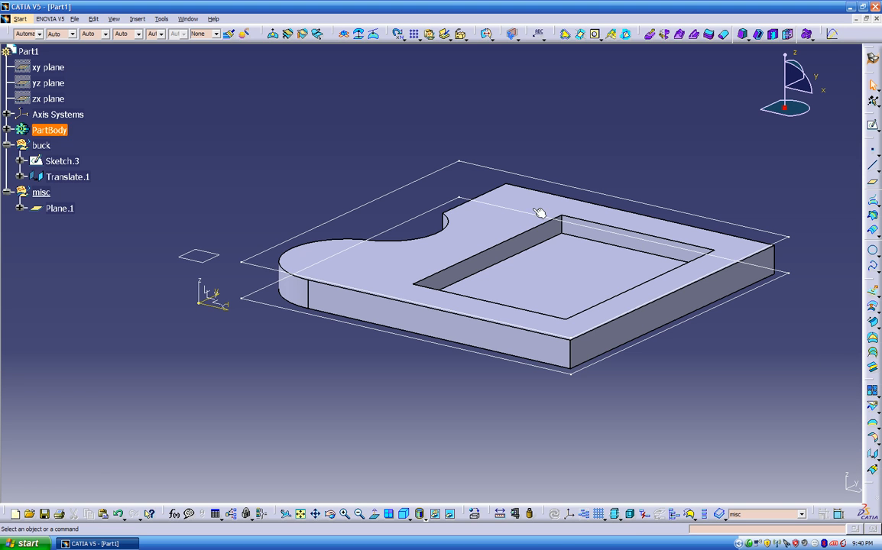
left_click(162, 20)
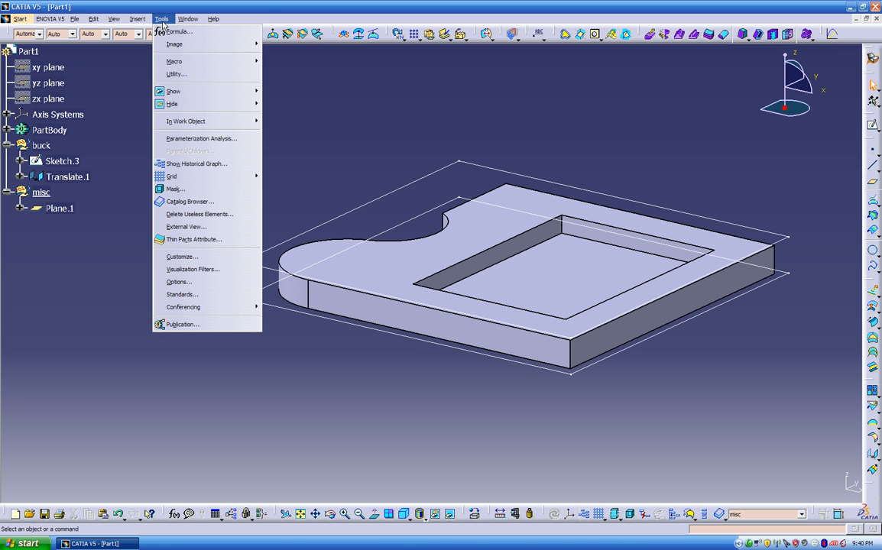
mouse_move(152, 25)
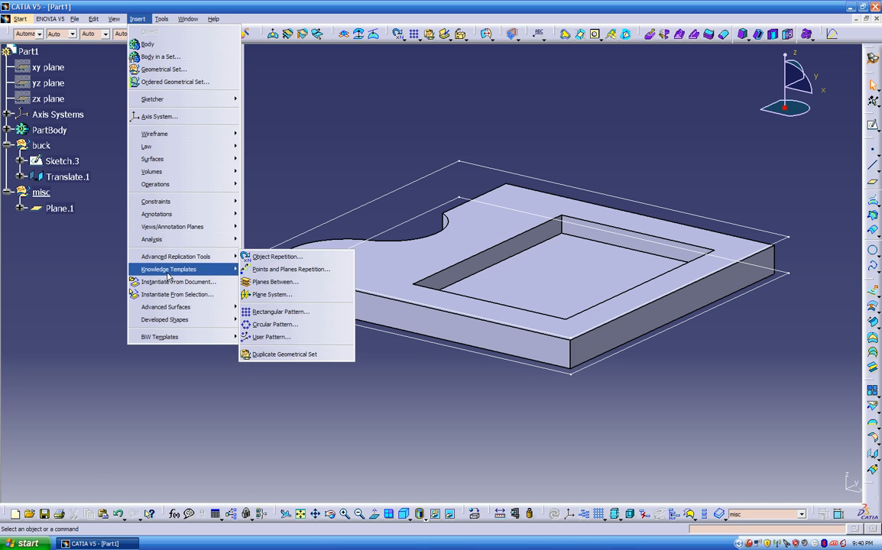
mouse_move(168, 273)
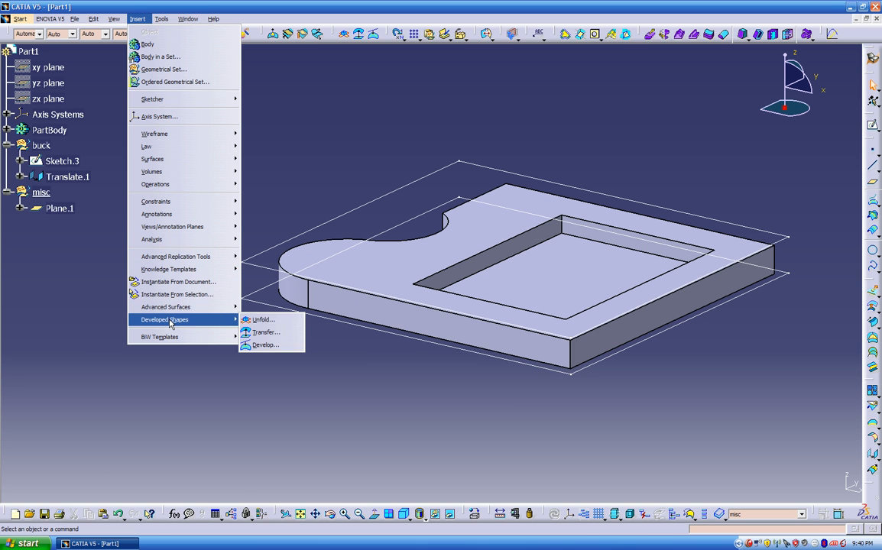
mouse_move(173, 313)
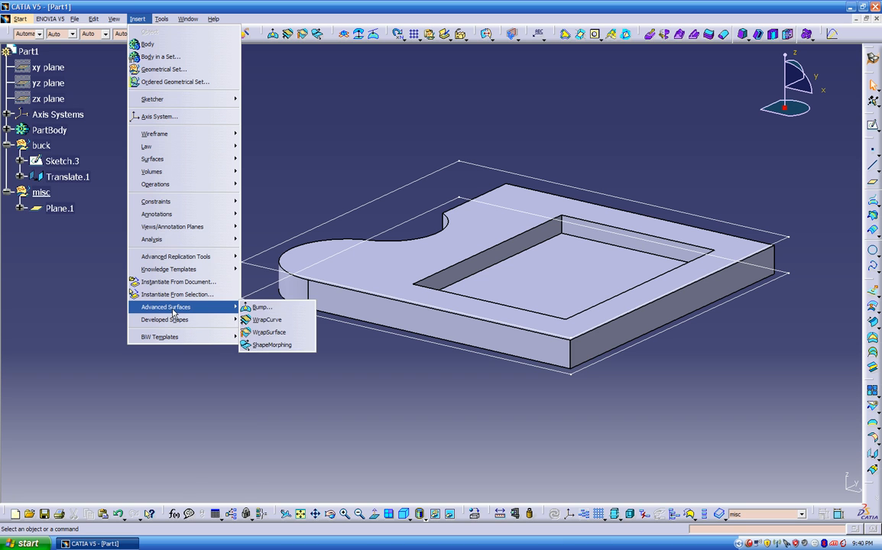
mouse_move(166, 162)
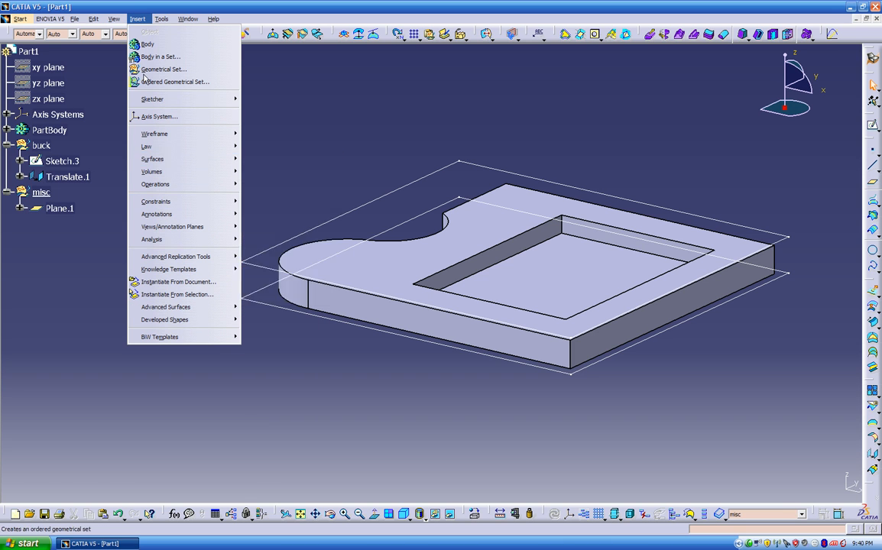
mouse_move(115, 23)
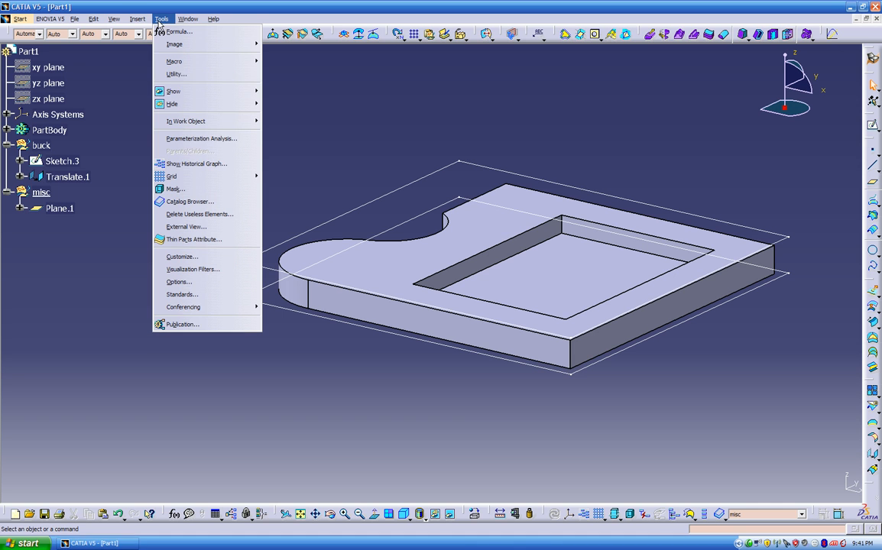
left_click(380, 86)
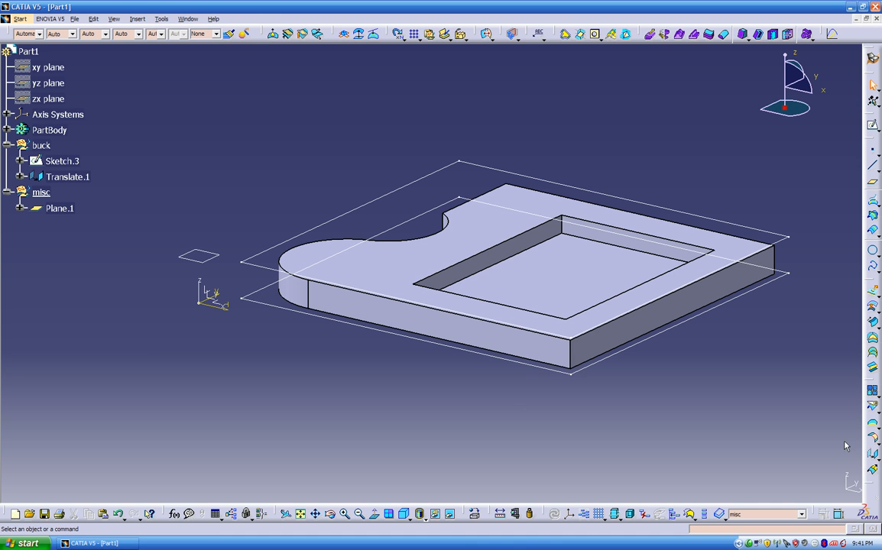
- Unlock the toolbar positions in the customization options
right_click(869, 493)
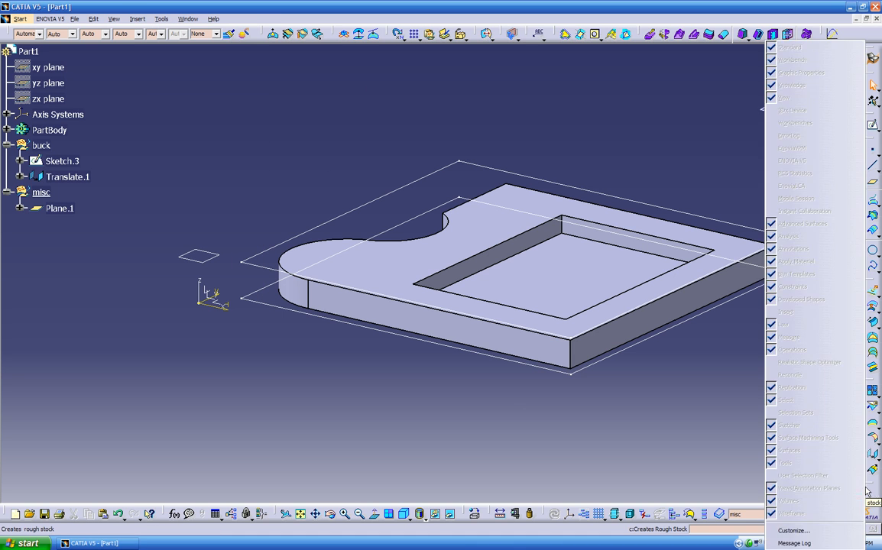
left_click(804, 529)
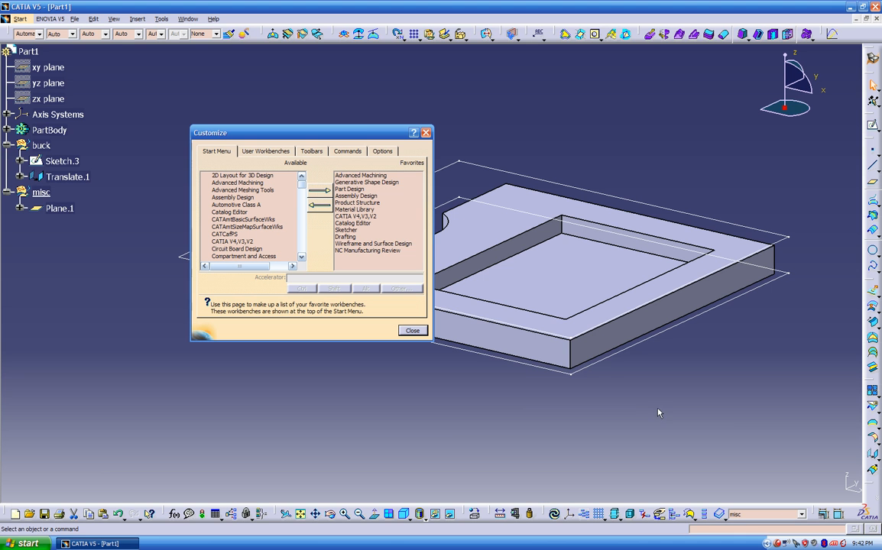
left_click(385, 151)
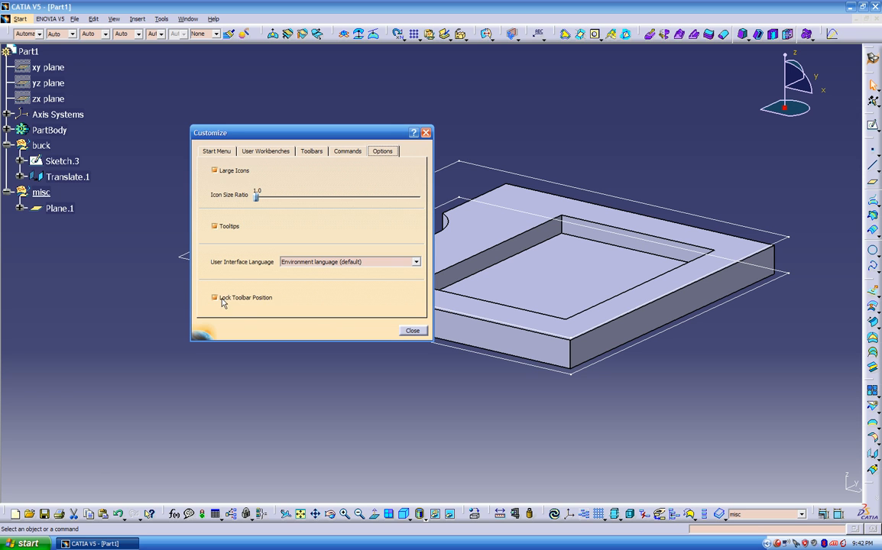
left_click(247, 298)
- Replace the docked Law toolbar with the rough stock toolbar, remove the floating Law toolbar, and lock the toolbar positions again
left_click_drag(866, 484, 848, 468)
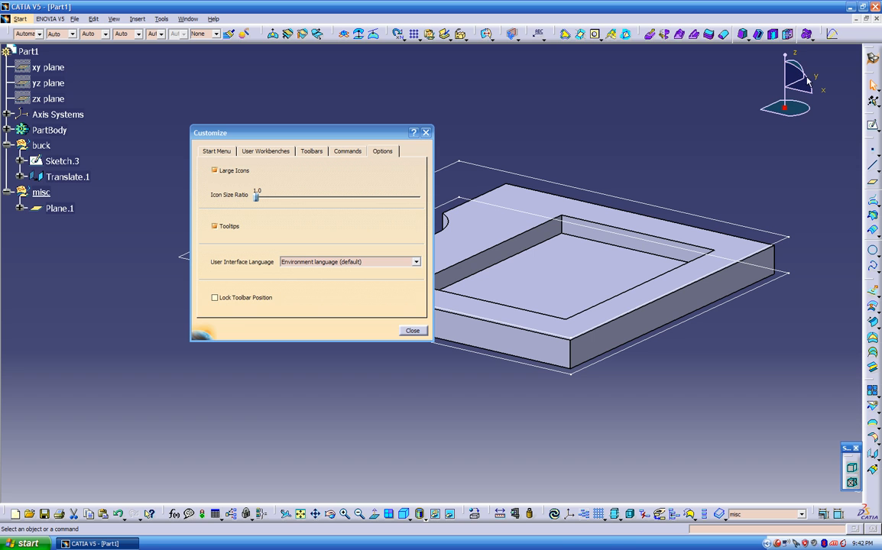
left_click_drag(823, 35, 697, 60)
left_click_drag(854, 457, 819, 25)
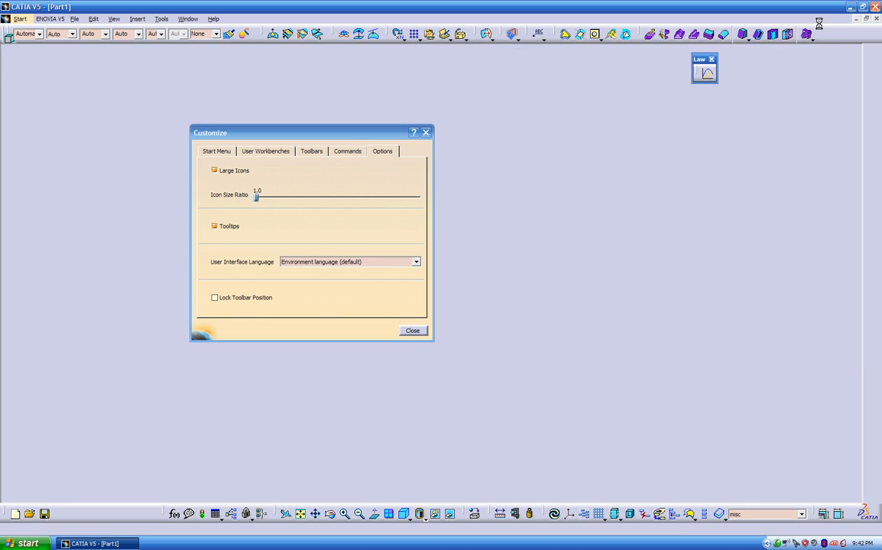
left_click(711, 60)
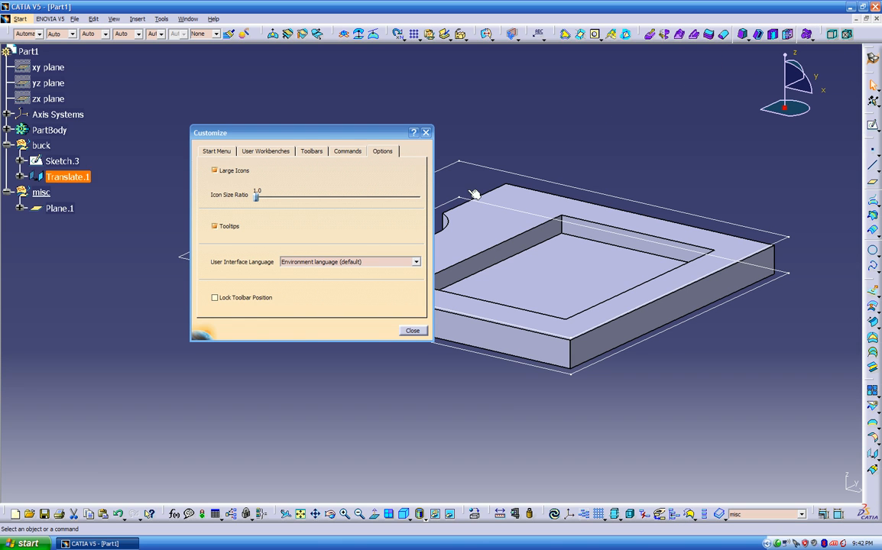
left_click(247, 299)
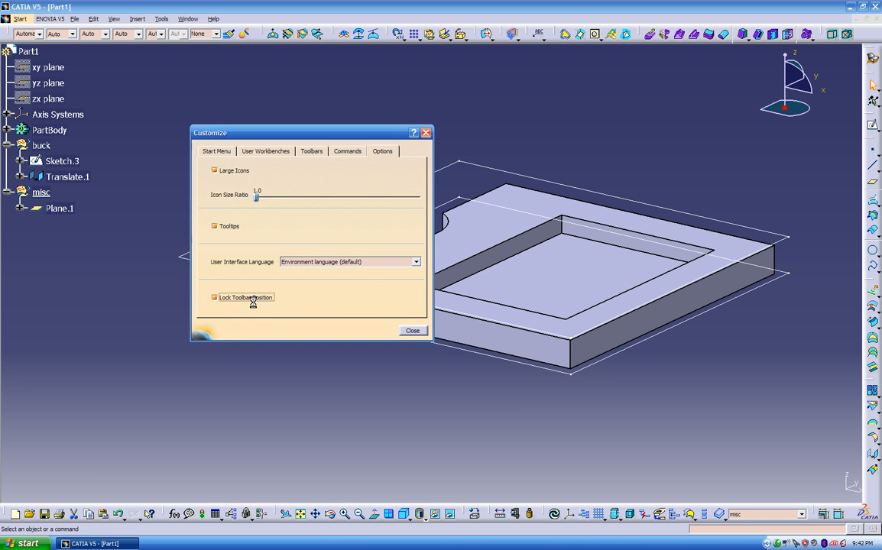
left_click(412, 331)
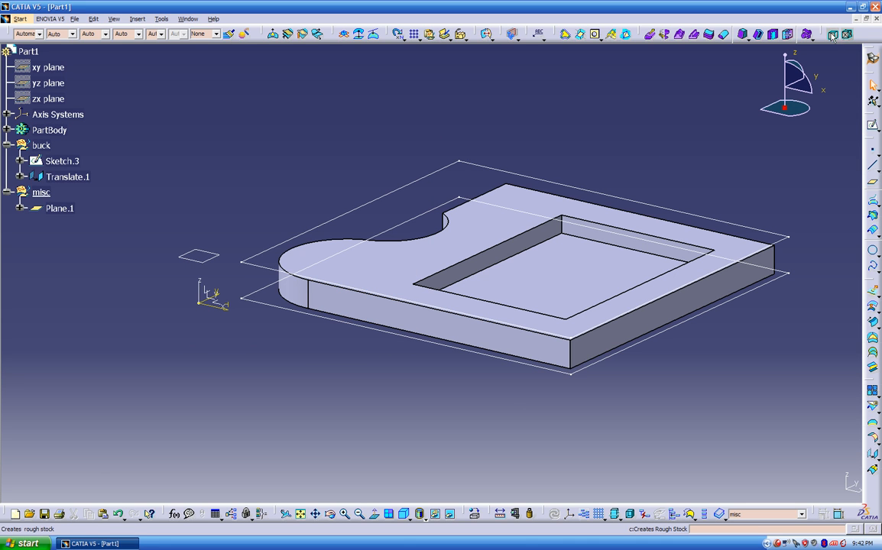
left_click(870, 56)
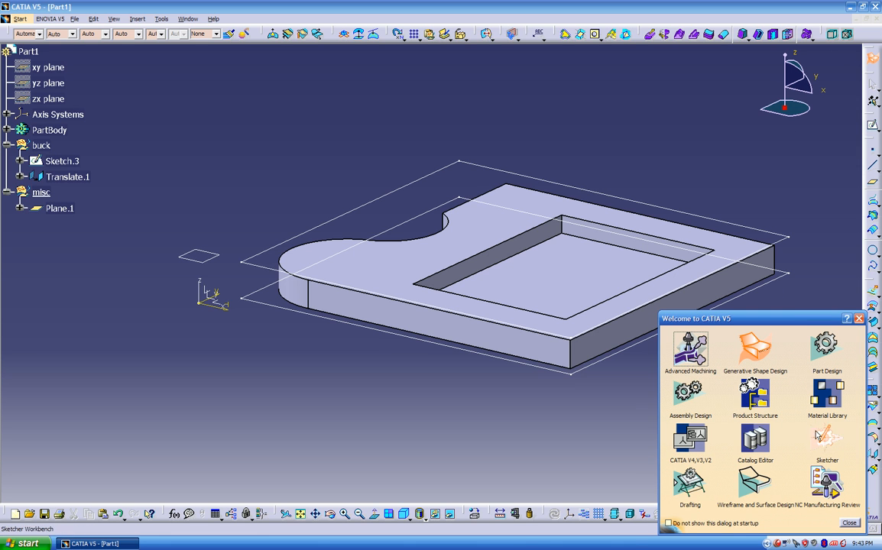
left_click(848, 524)
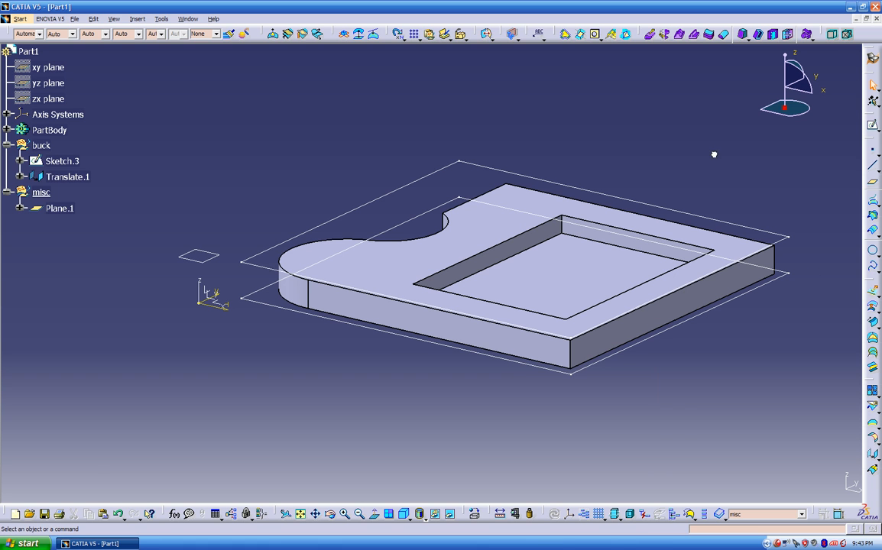
- Define the buck geometrical set as the in-work object
middle_click_drag(677, 348, 703, 310)
middle_click_drag(172, 135, 345, 191)
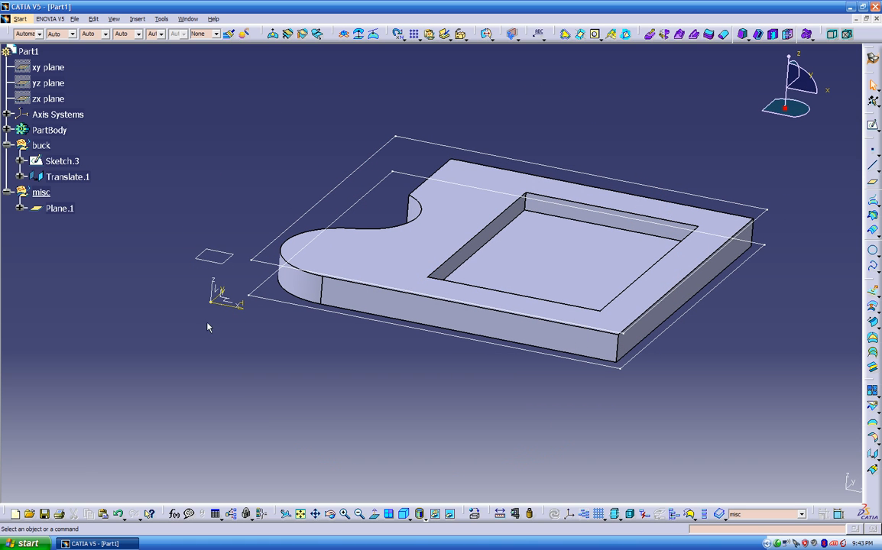
right_click(42, 146)
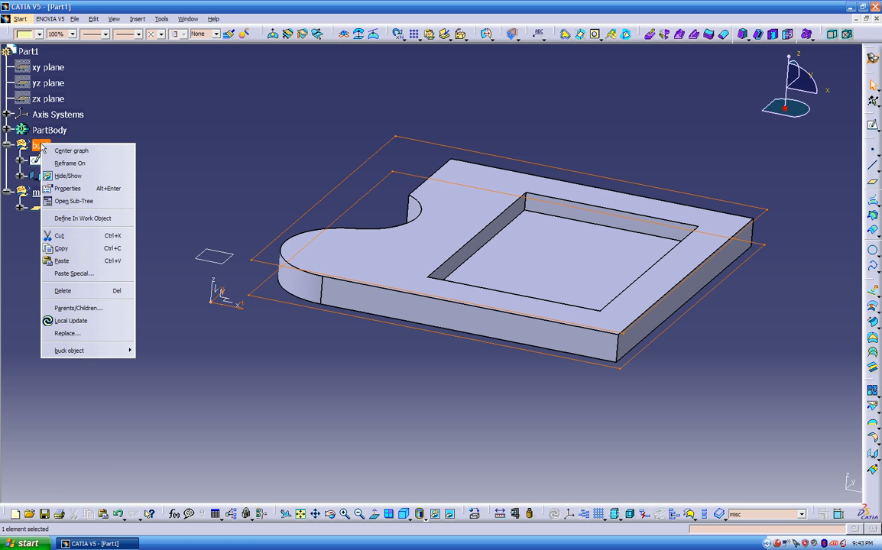
left_click(76, 218)
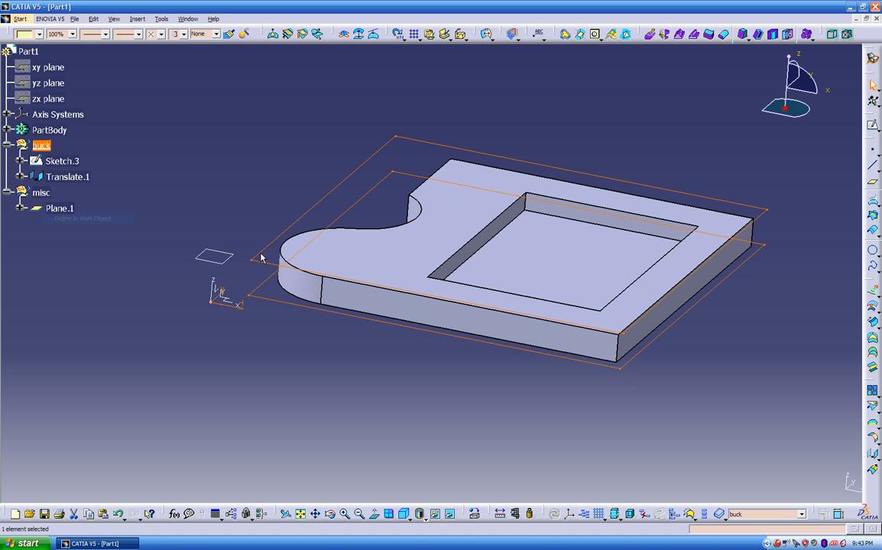
- Try out Rough Stock Creation with the buck geometrical set as the part body, and cancel it
left_click(43, 146)
left_click(831, 36)
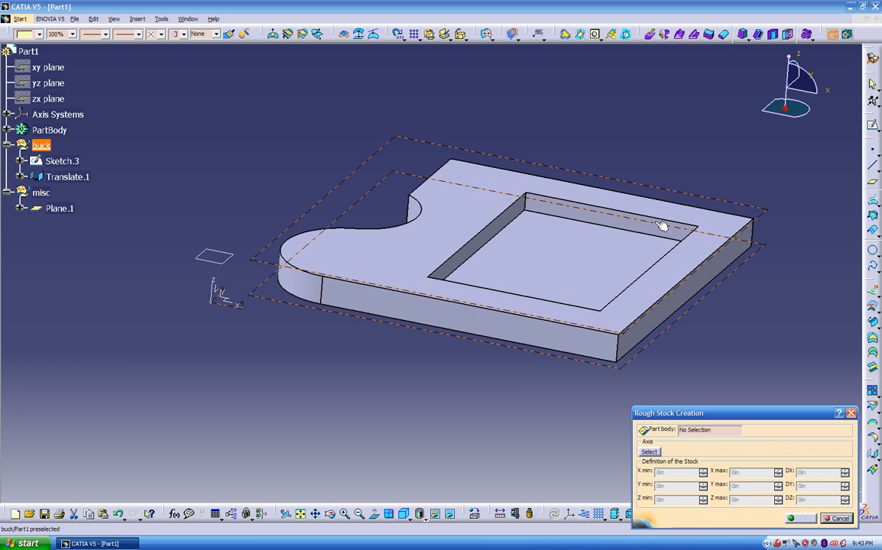
middle_click_drag(459, 360, 579, 479)
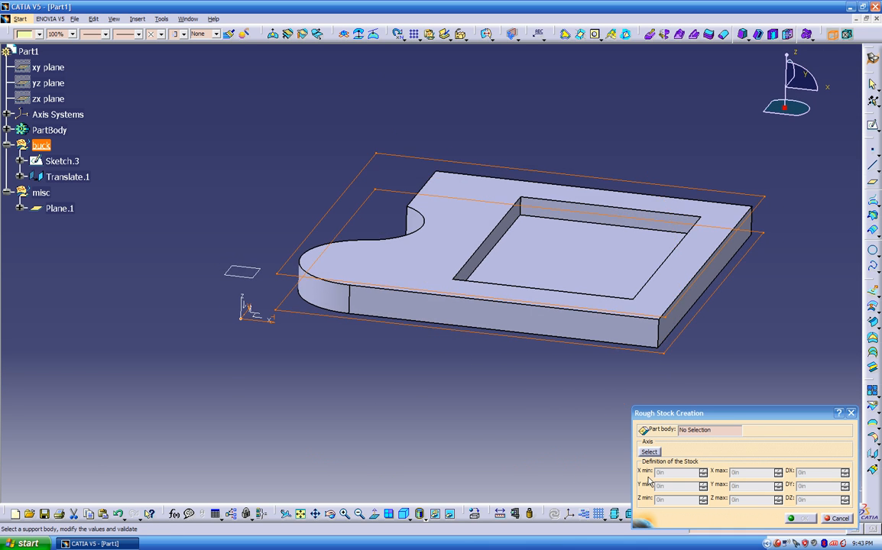
middle_click_drag(446, 400, 623, 355)
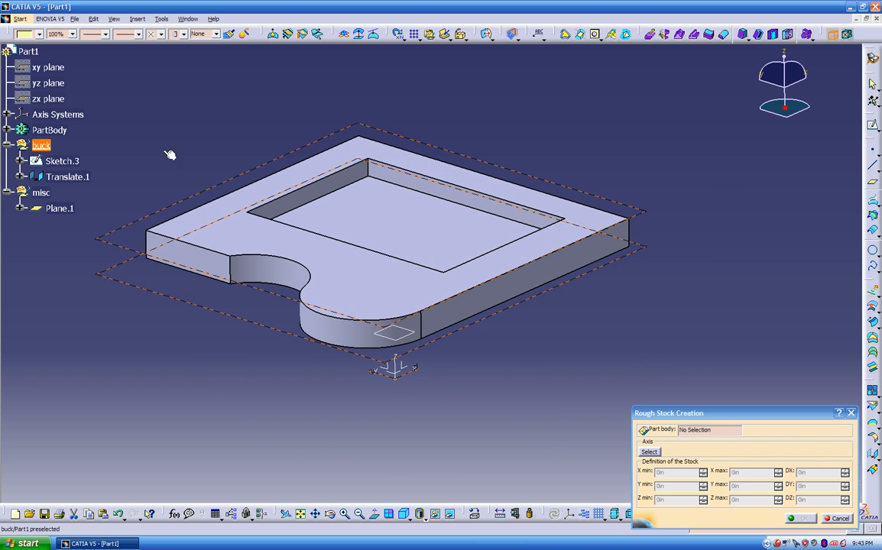
left_click(41, 146)
middle_click_drag(329, 367, 426, 374)
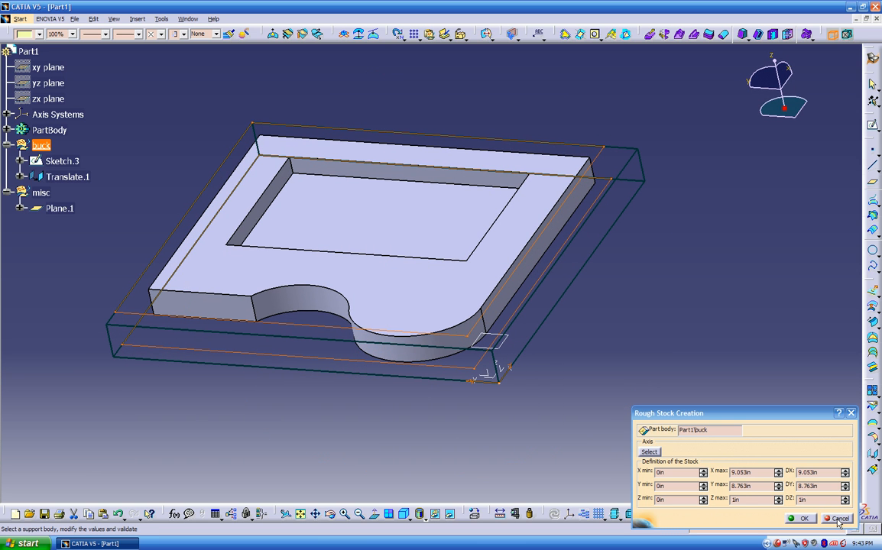
left_click(839, 520)
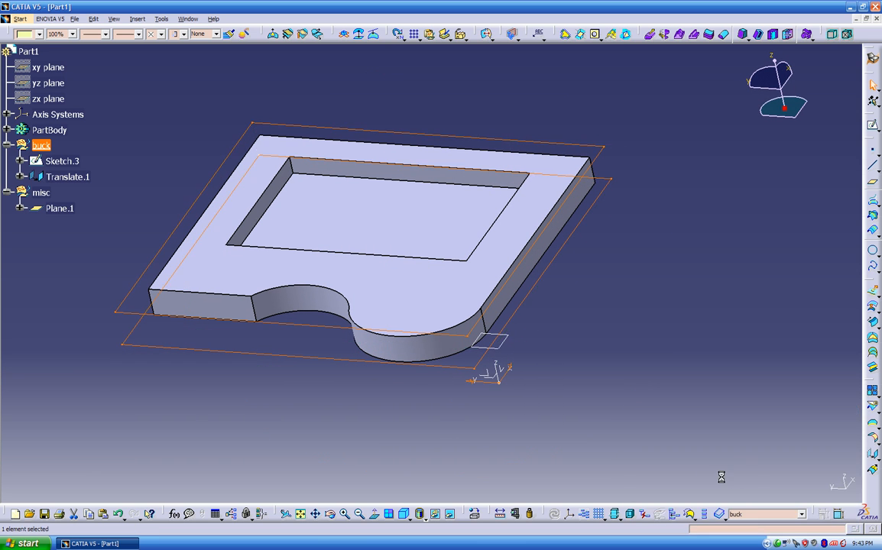
- Expand the Axis Systems branch of the tree and hide the Absolute Axis System
middle_click_drag(577, 400, 530, 392)
middle_click_drag(604, 345, 608, 401)
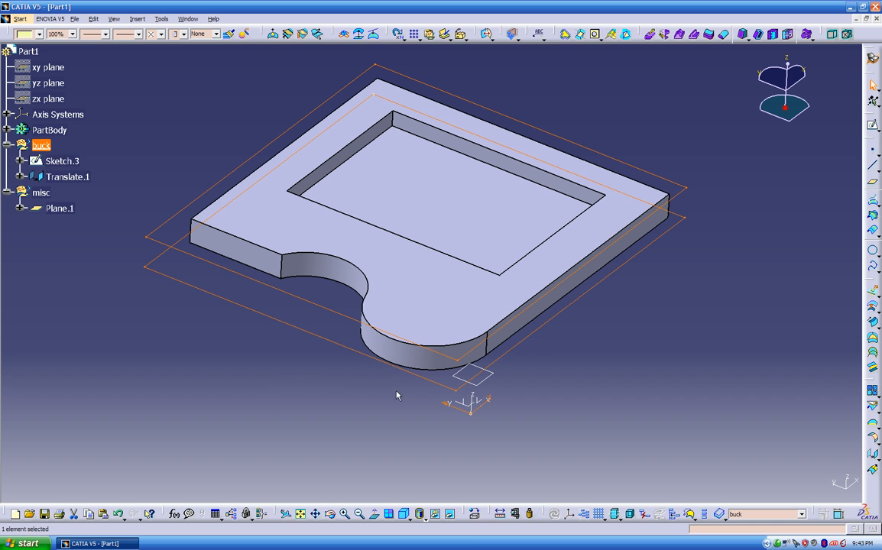
left_click(249, 362)
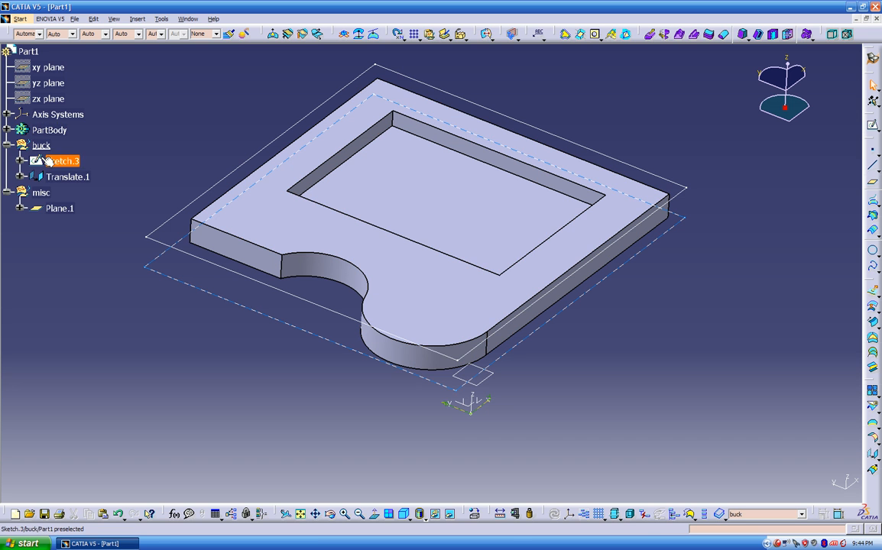
left_click(7, 114)
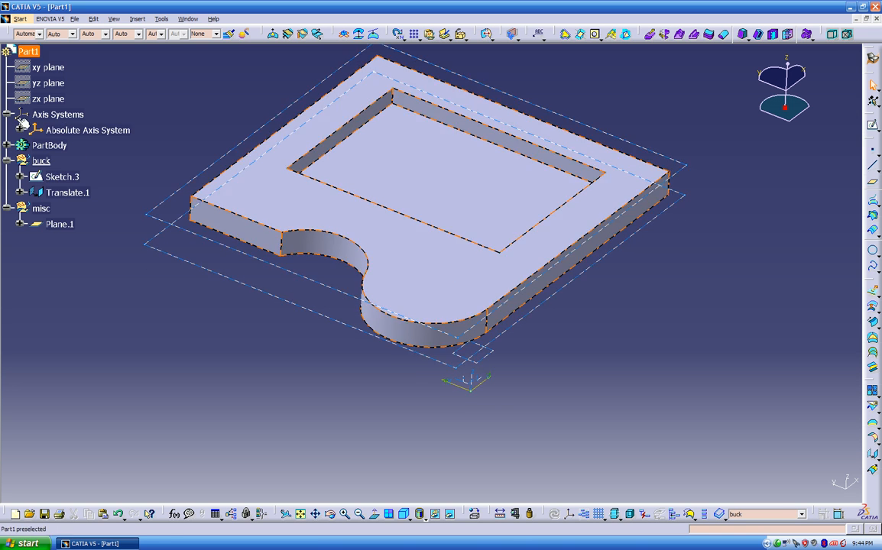
right_click(46, 128)
left_click(76, 161)
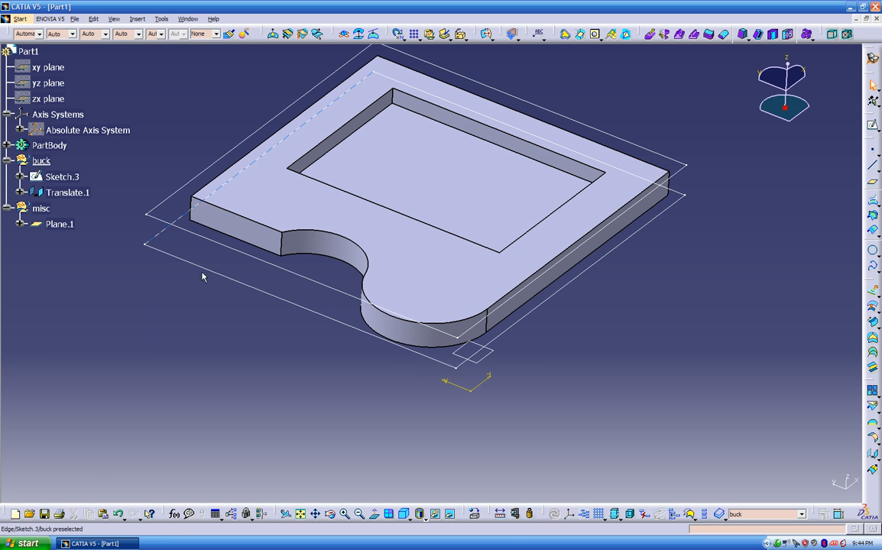
- Hide the horizontal and vertical direction axes of Sketch.3 beside the stock outline corner
middle_click_drag(497, 415, 520, 374)
right_click(509, 350)
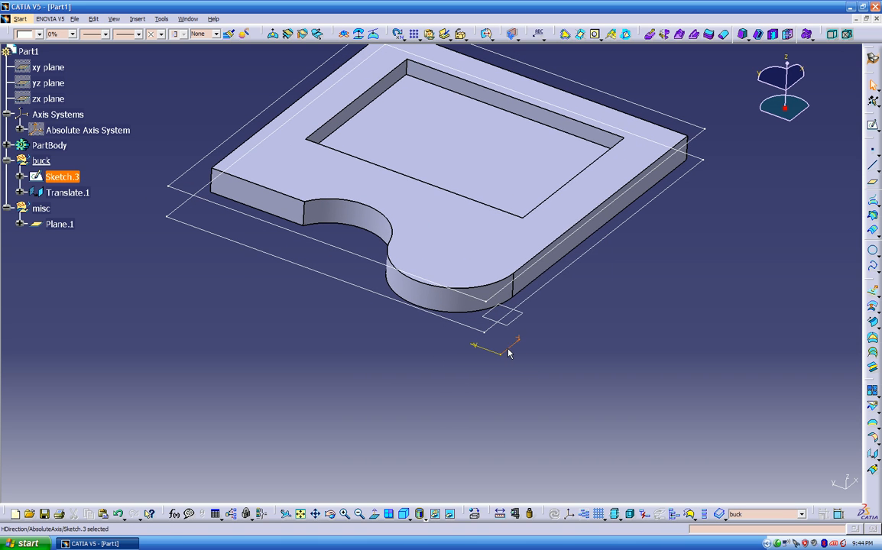
left_click(539, 166)
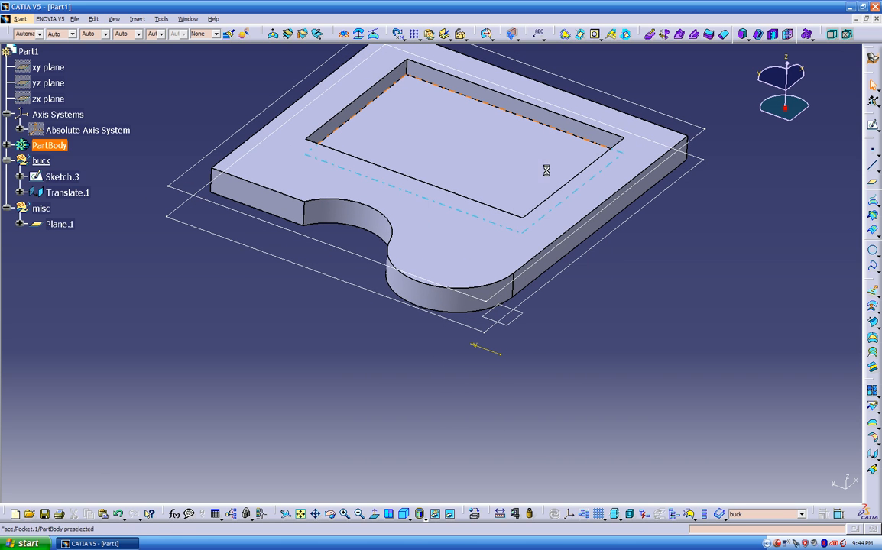
right_click(497, 354)
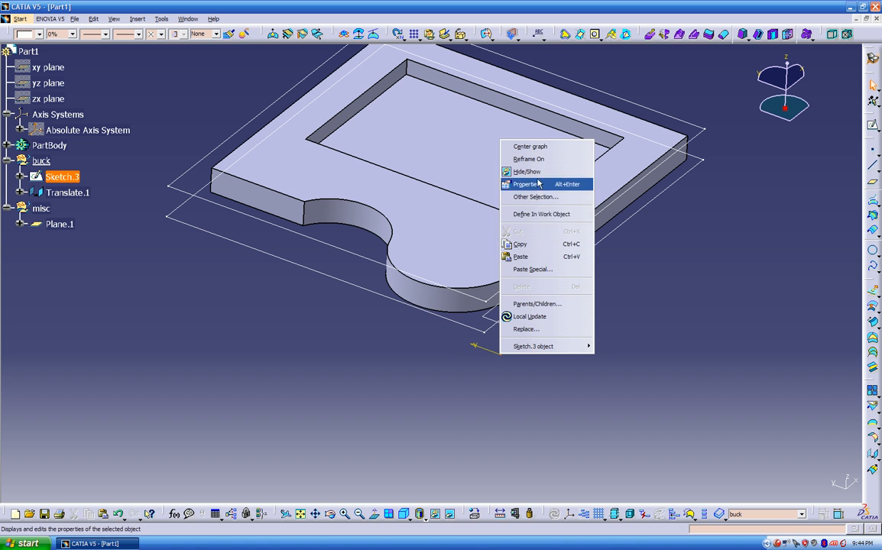
left_click(538, 172)
right_click(488, 354)
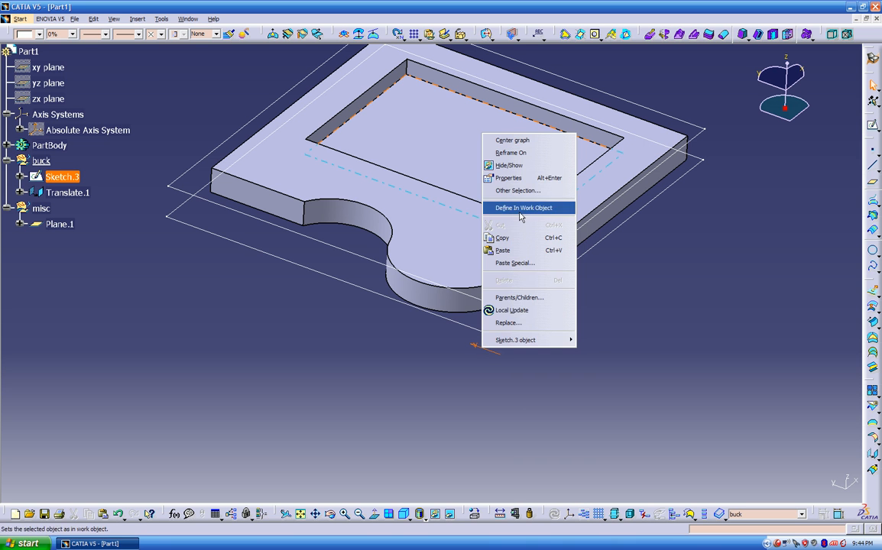
left_click(525, 170)
mouse_move(439, 383)
middle_mouse_down()
mouse_move(443, 366)
mouse_move(458, 359)
mouse_move(447, 358)
middle_mouse_up()
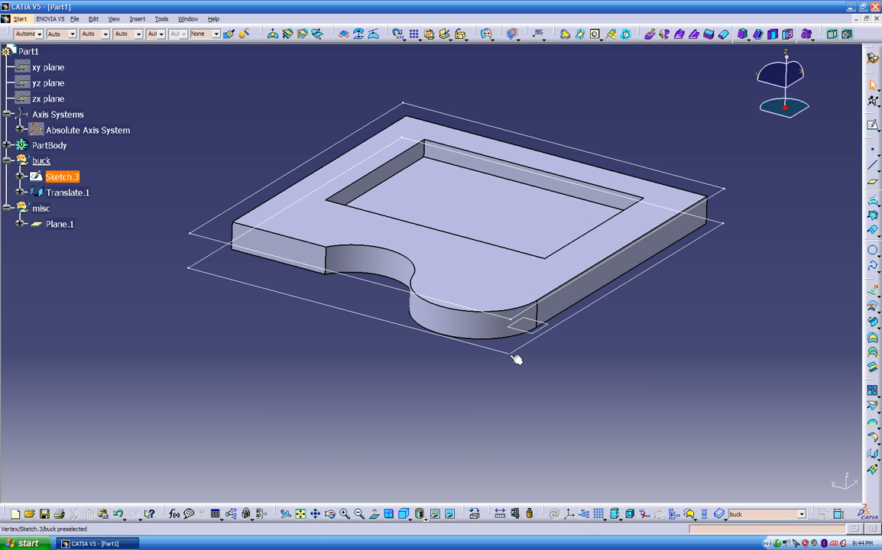
- Create a standard axis system with X along Sketch.3's notch-side edge and Y along the adjoining edge at the plate's rounded corner
left_click(570, 514)
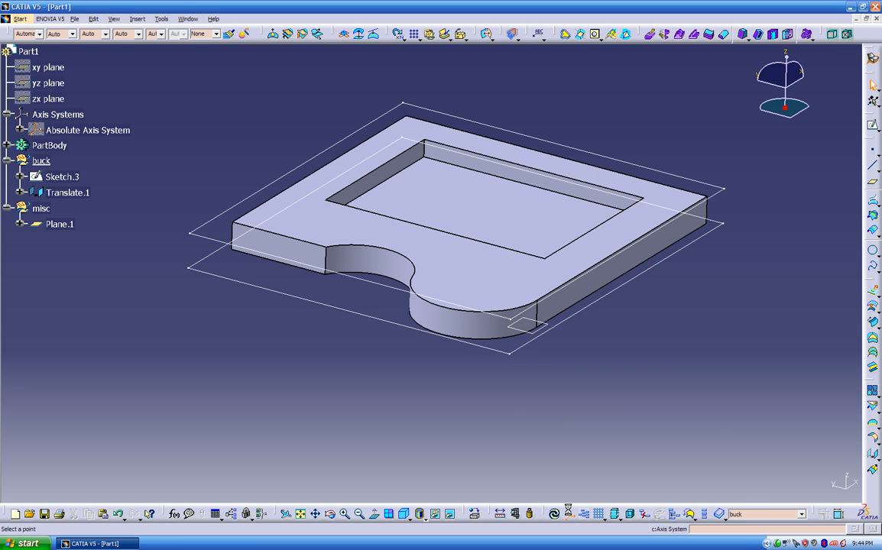
middle_click_drag(535, 411, 602, 334)
middle_click_drag(591, 390, 709, 399)
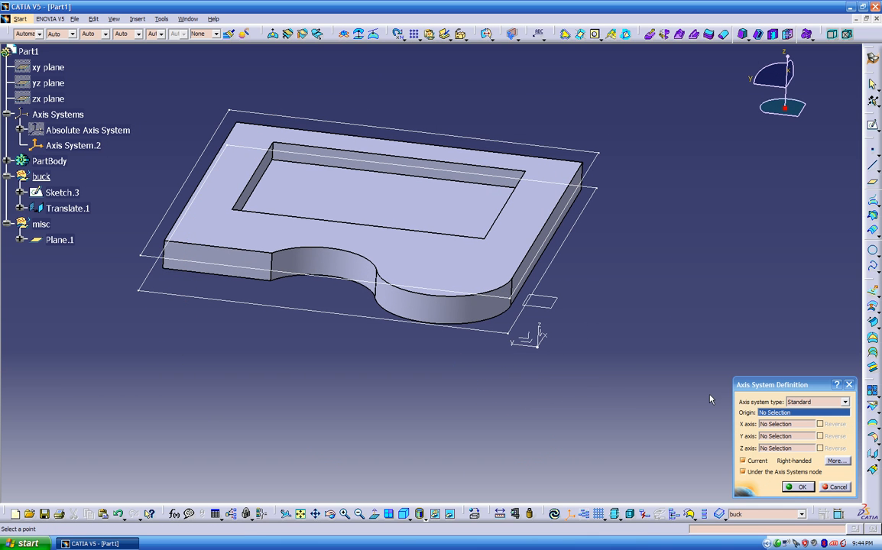
left_click(773, 425)
left_click(493, 331)
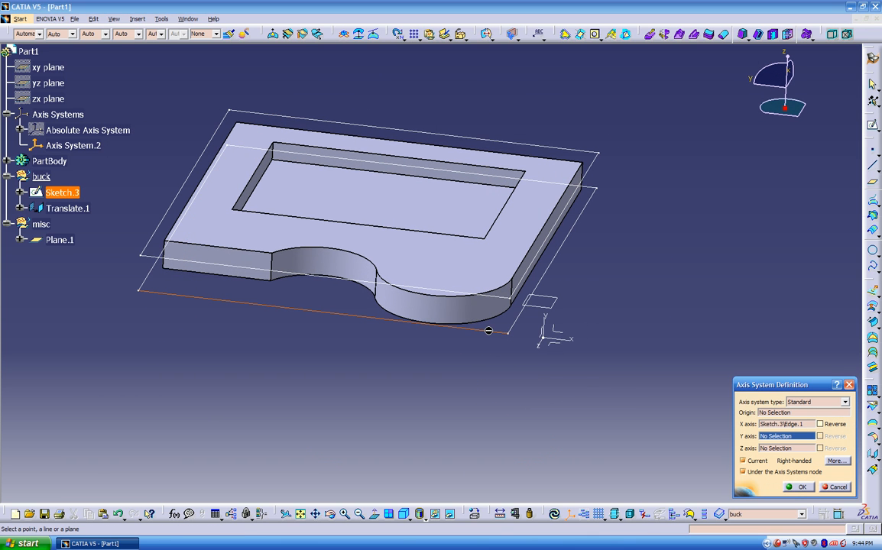
middle_click_drag(531, 383, 448, 388)
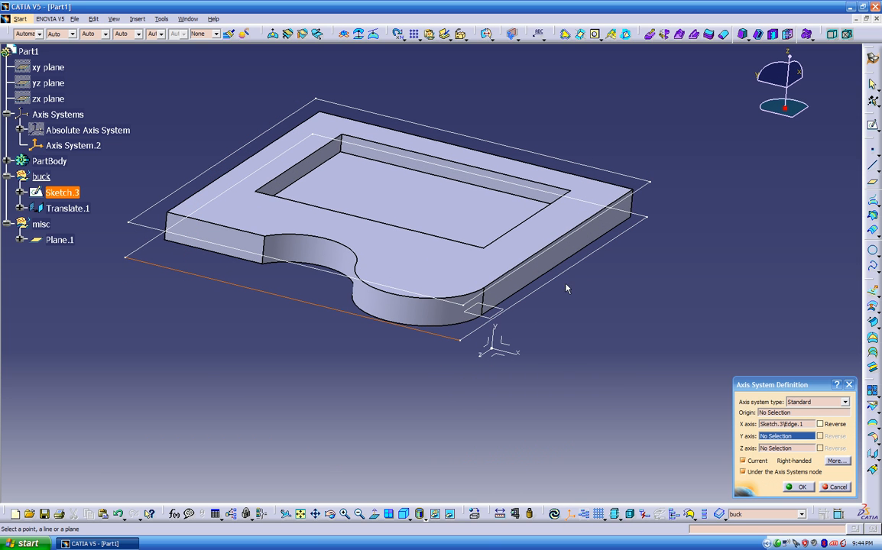
left_click(558, 277)
middle_click_drag(498, 380, 654, 344)
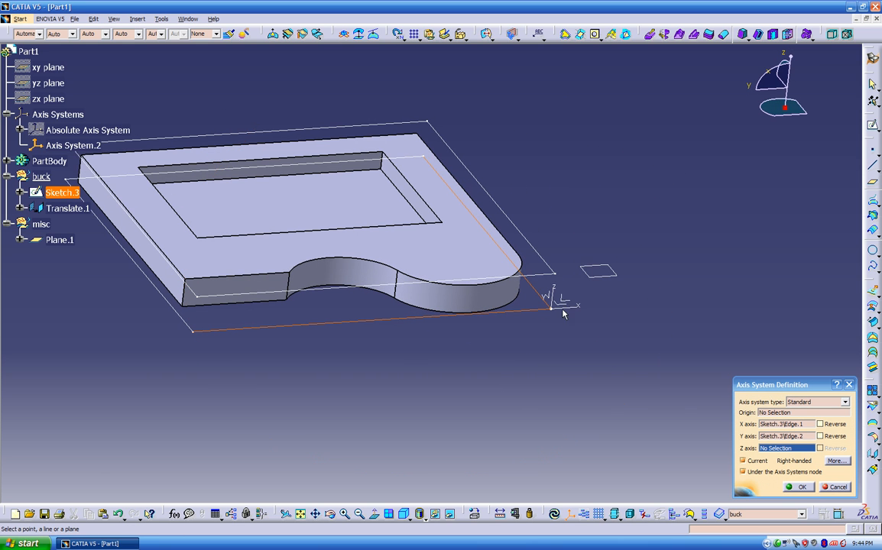
left_click(798, 487)
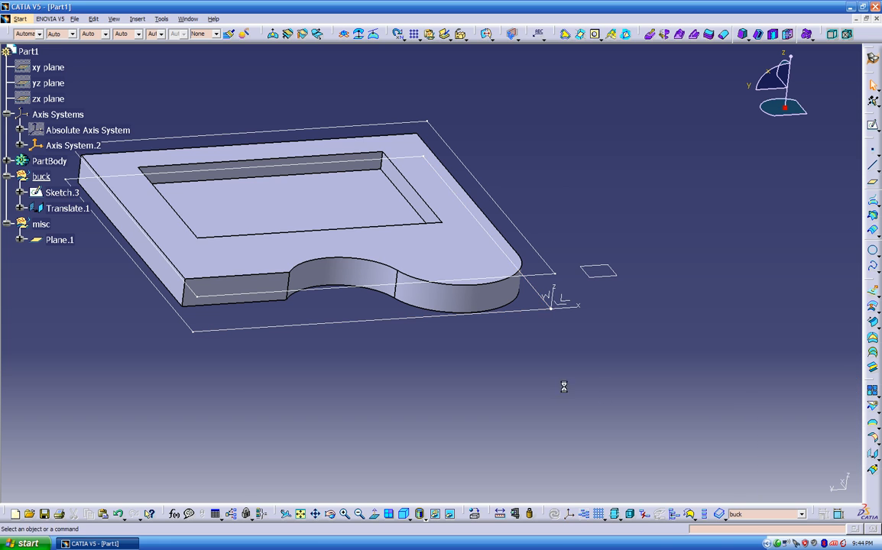
- Rename the new axis system as 1-op
right_click(65, 149)
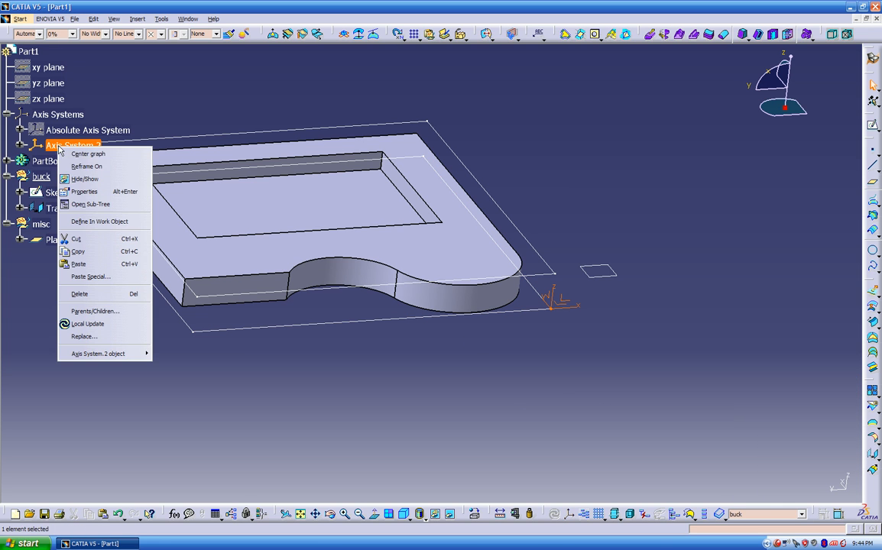
left_click(77, 188)
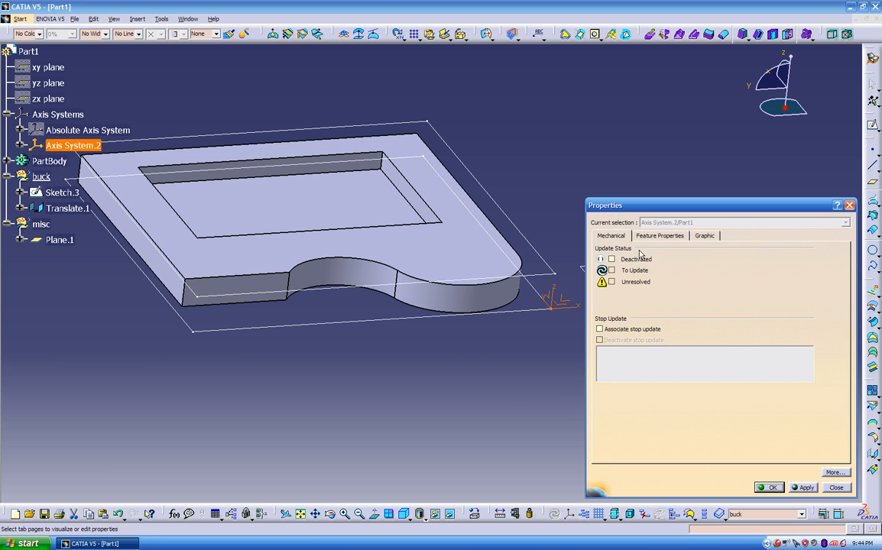
left_click(659, 236)
type("1")
key("Return")
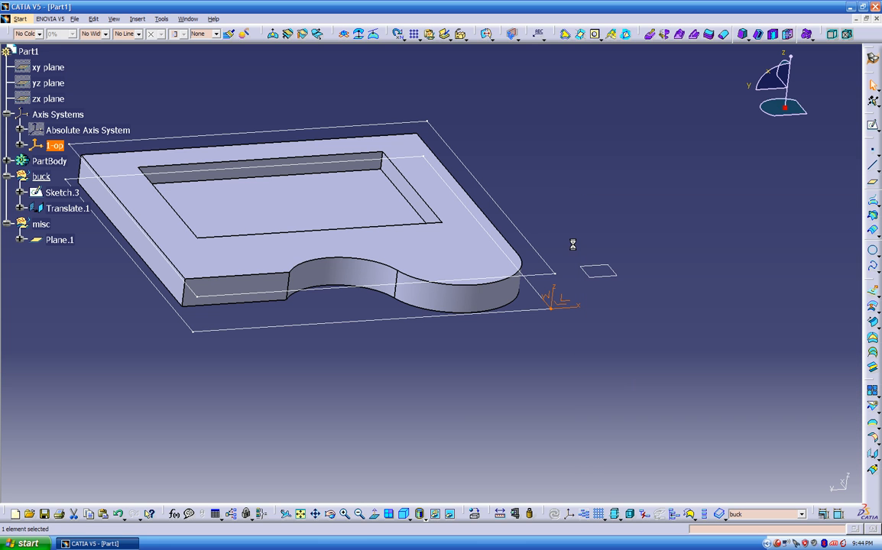
left_click(476, 396)
- Create a rough stock oriented by the 1-op axis system, with the buck geometrical set as the part body
middle_click_drag(472, 393, 516, 345)
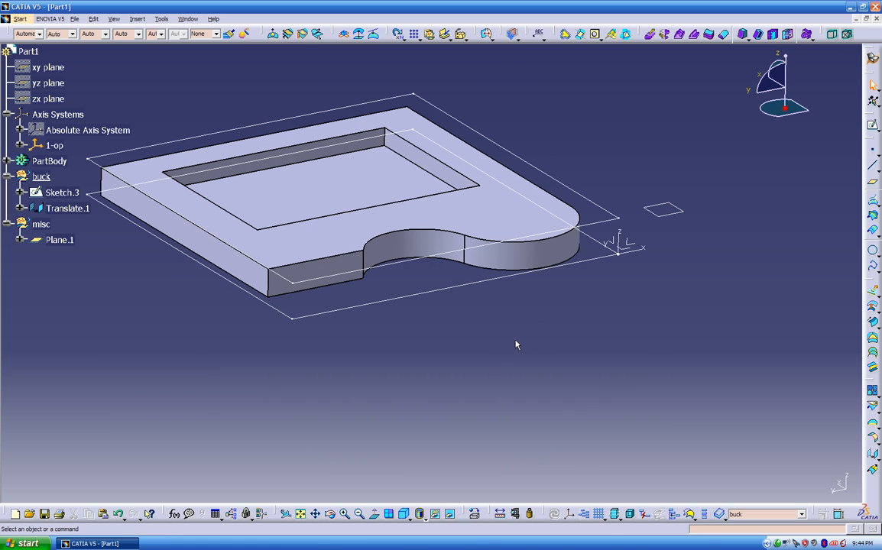
left_click(831, 35)
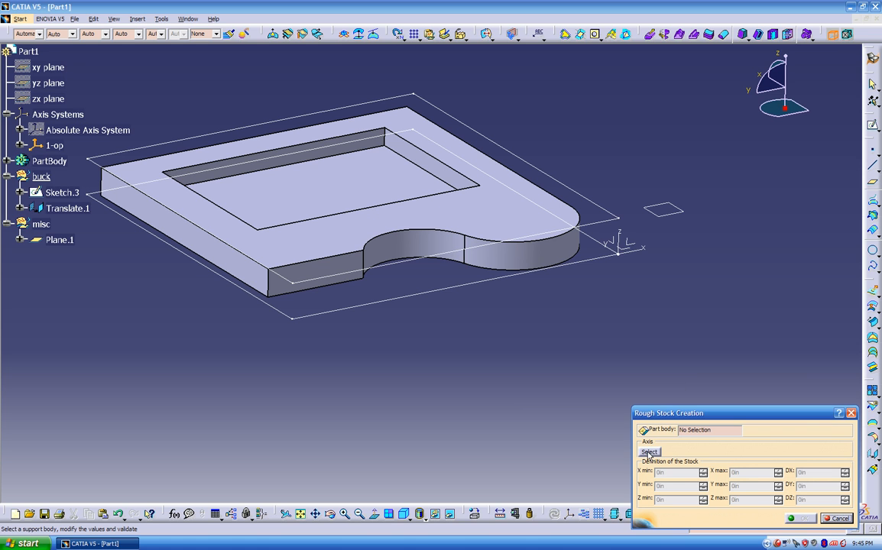
left_click(649, 453)
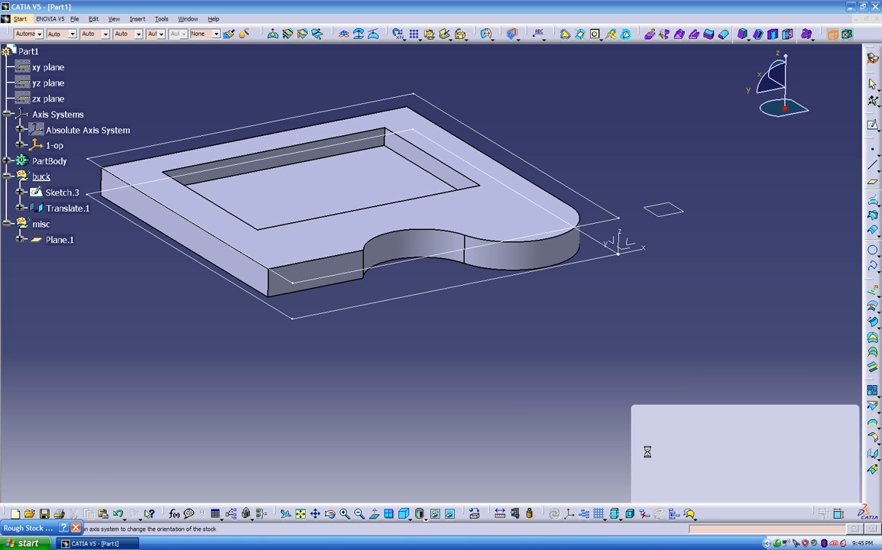
left_click(625, 248)
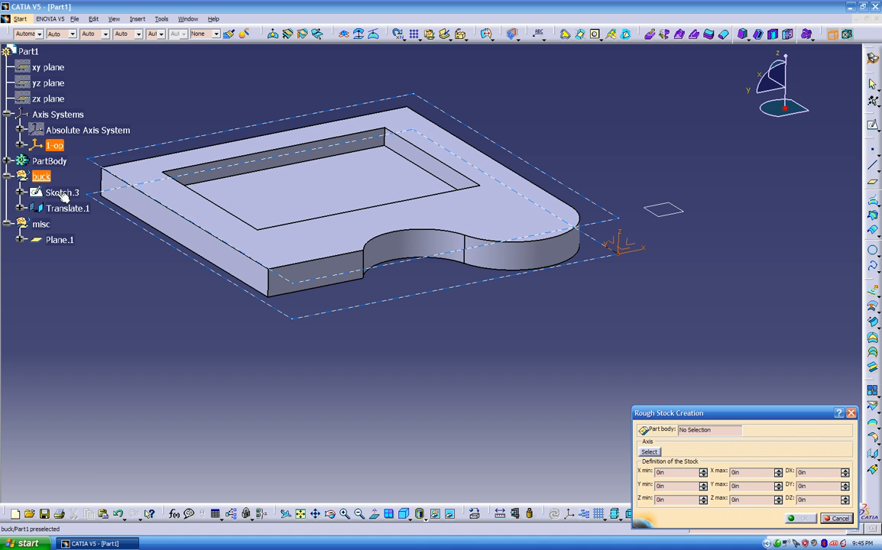
left_click(42, 177)
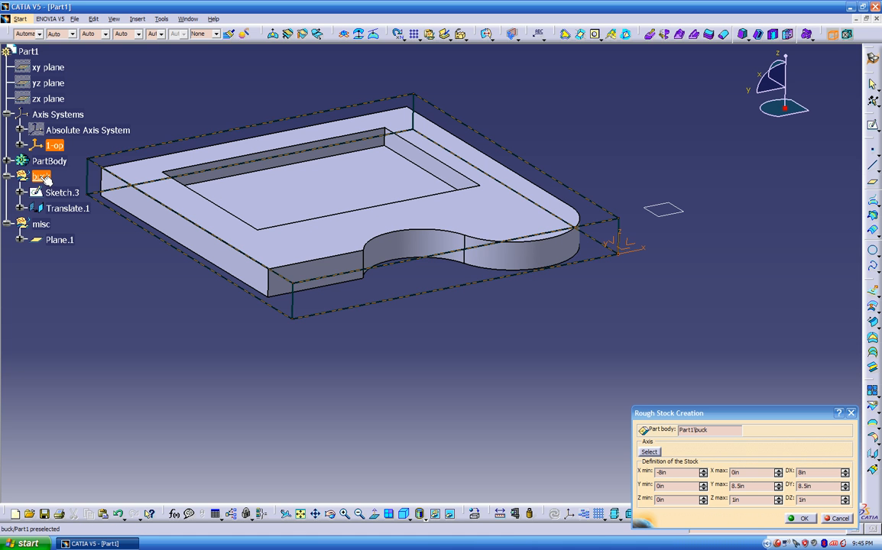
middle_click_drag(460, 347, 543, 230)
middle_click_drag(576, 261, 517, 203)
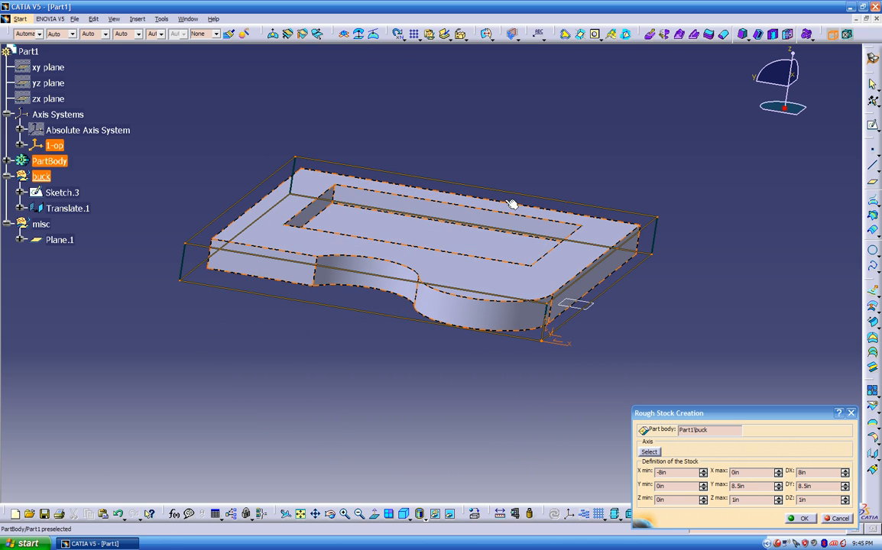
middle_click_drag(413, 355, 349, 350)
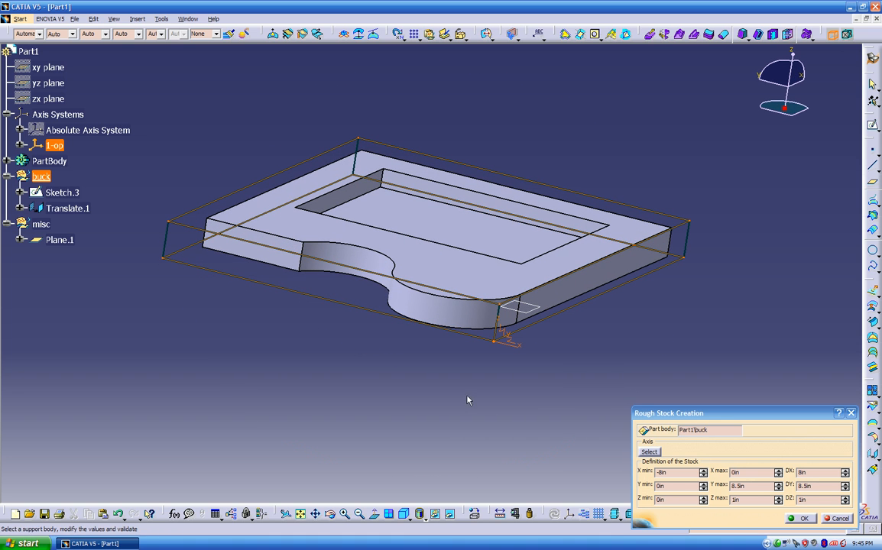
left_click(795, 517)
- Move the rough stock geometrical set into the buck set at the last position
middle_click_drag(269, 334, 325, 260)
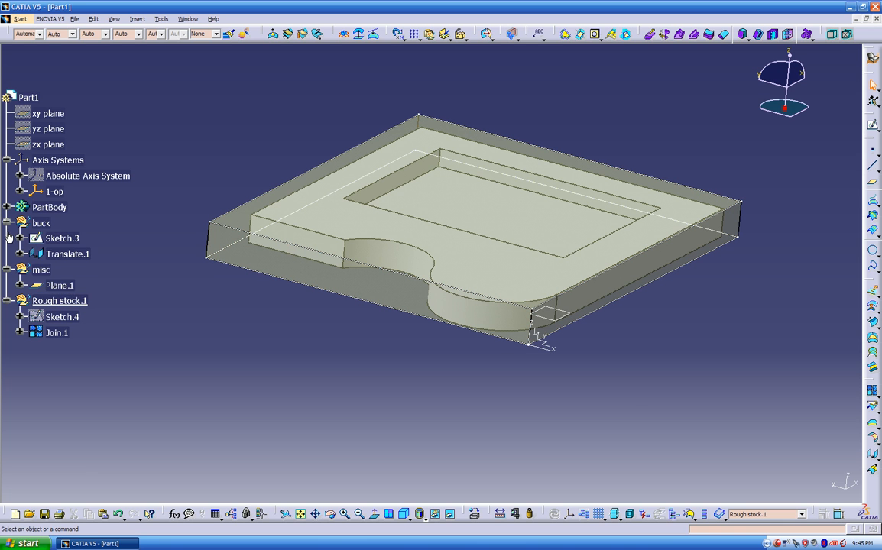
right_click(72, 304)
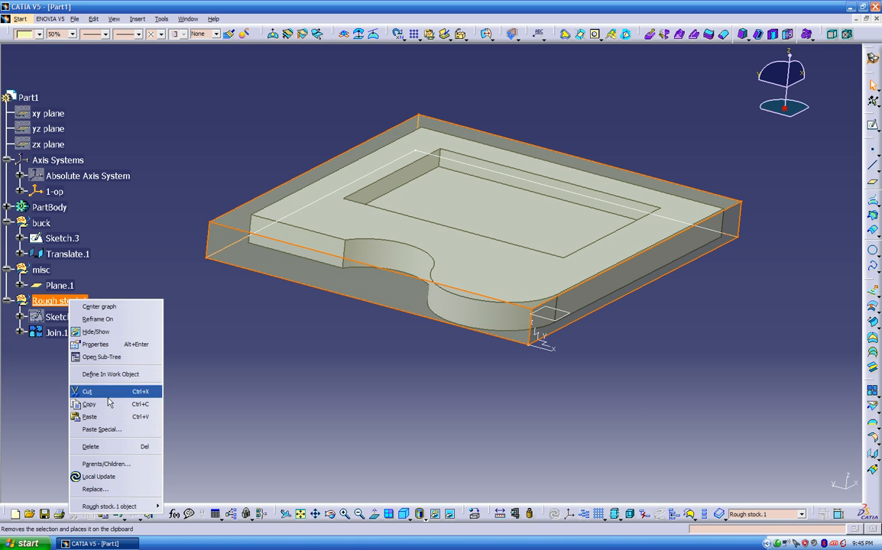
mouse_move(140, 509)
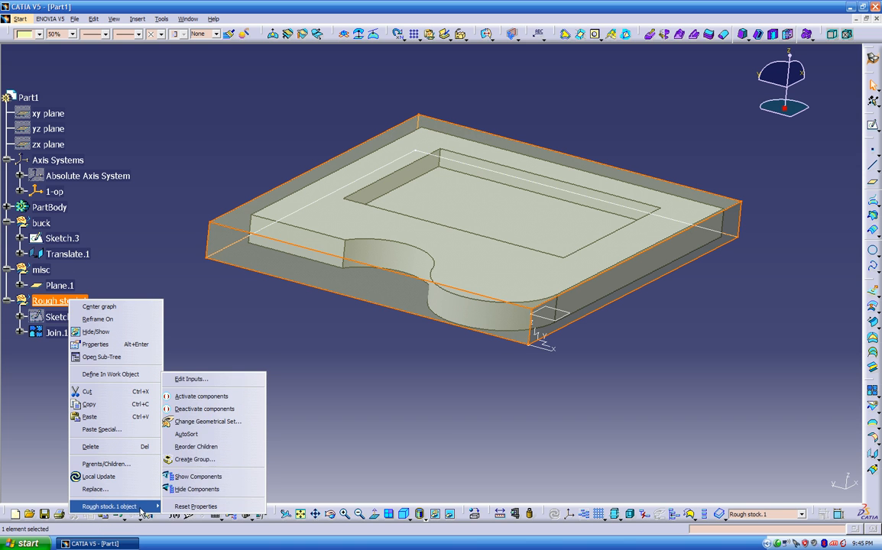
left_click(185, 422)
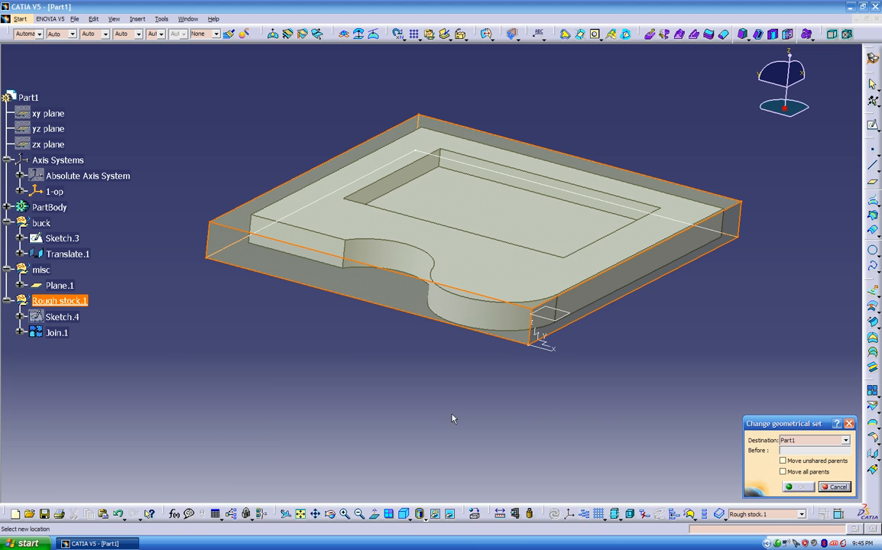
left_click(823, 445)
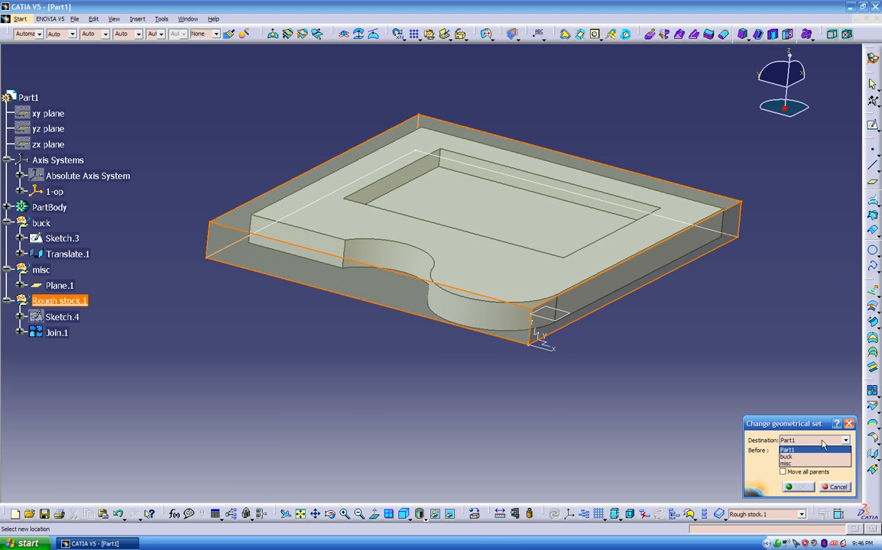
left_click(798, 458)
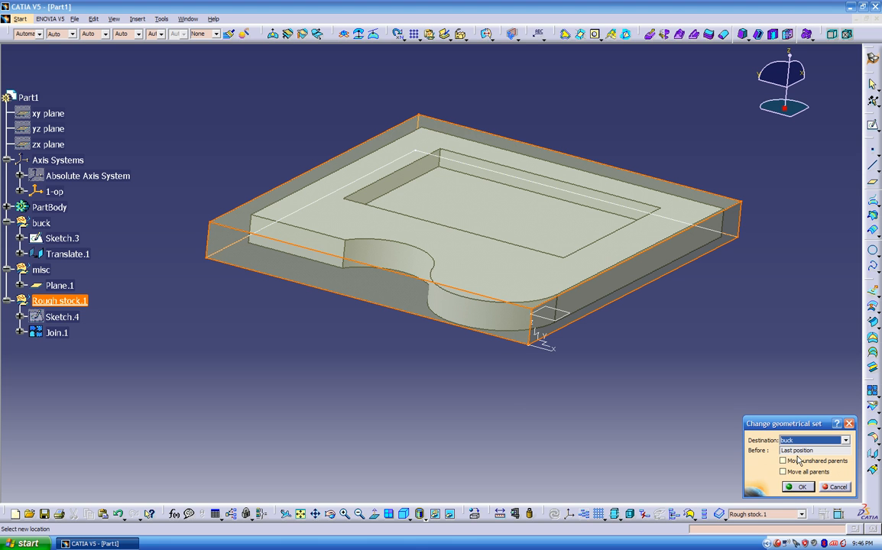
left_click(798, 488)
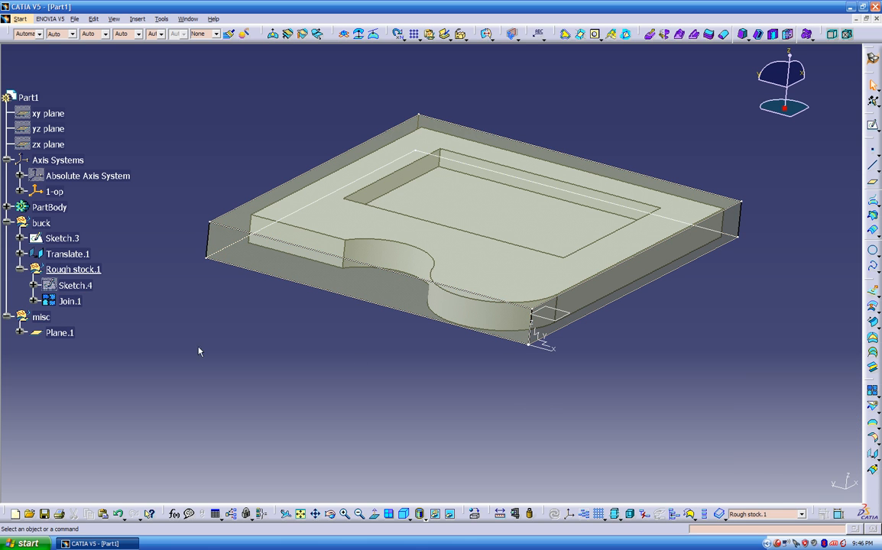
- Collapse the rough stock branch within the expanded buck set in the tree
left_click(20, 269)
left_click(7, 223)
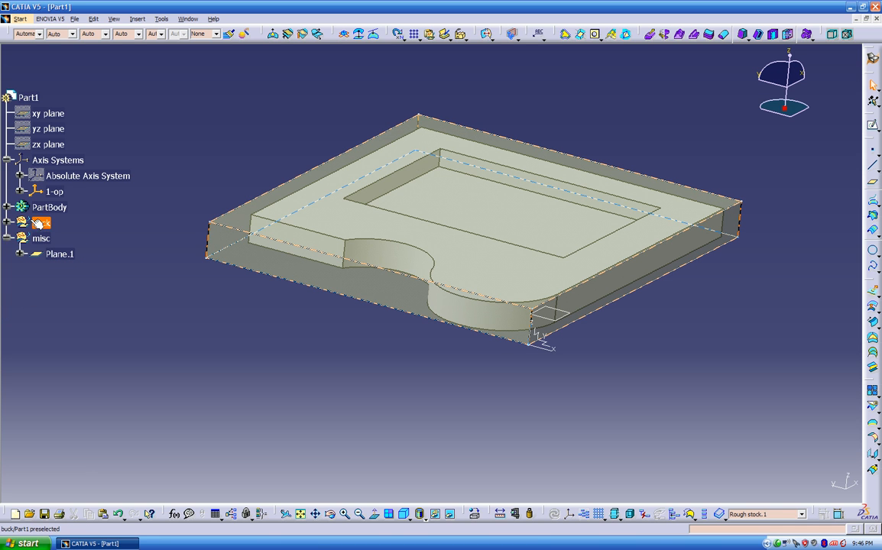
left_click(6, 223)
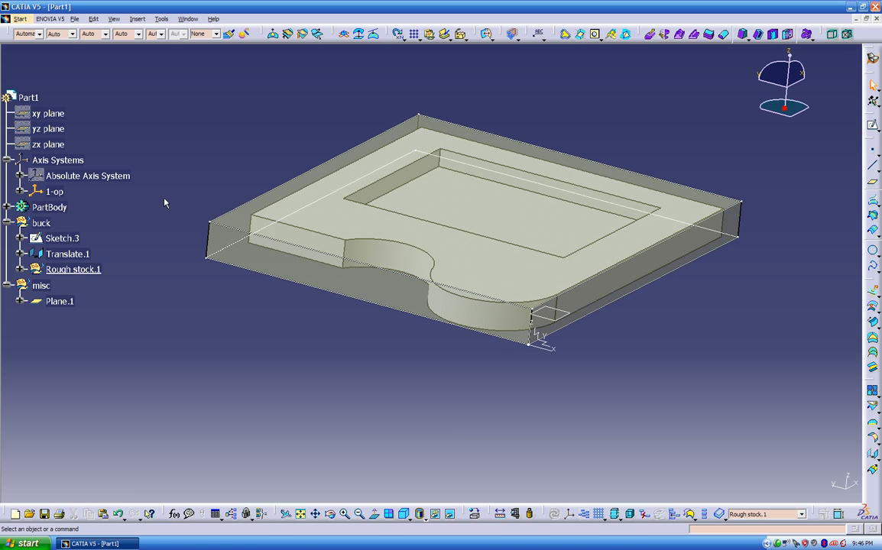
middle_click_drag(217, 312, 173, 293)
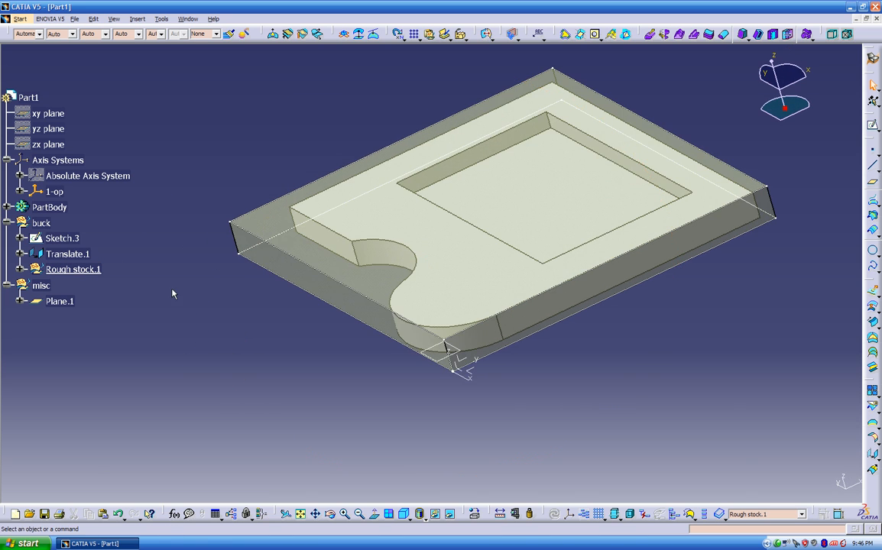
- Switch the part to the Advanced Machining workbench
middle_click_drag(262, 336, 440, 338)
middle_click_drag(224, 373, 527, 382)
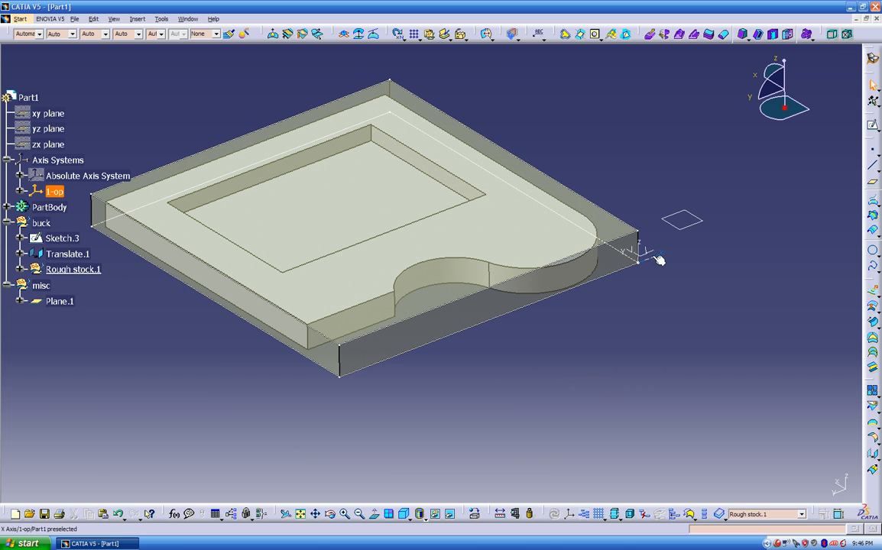
middle_click_drag(432, 346, 525, 380)
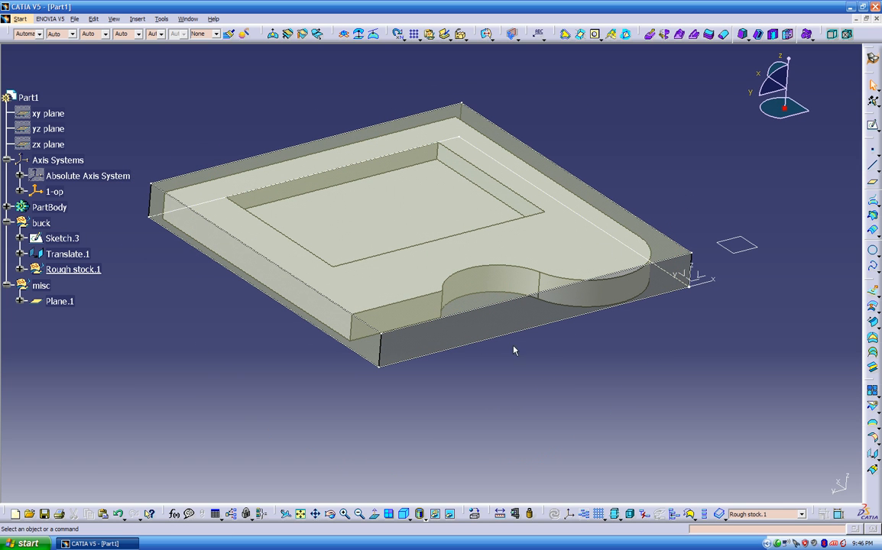
left_click(872, 61)
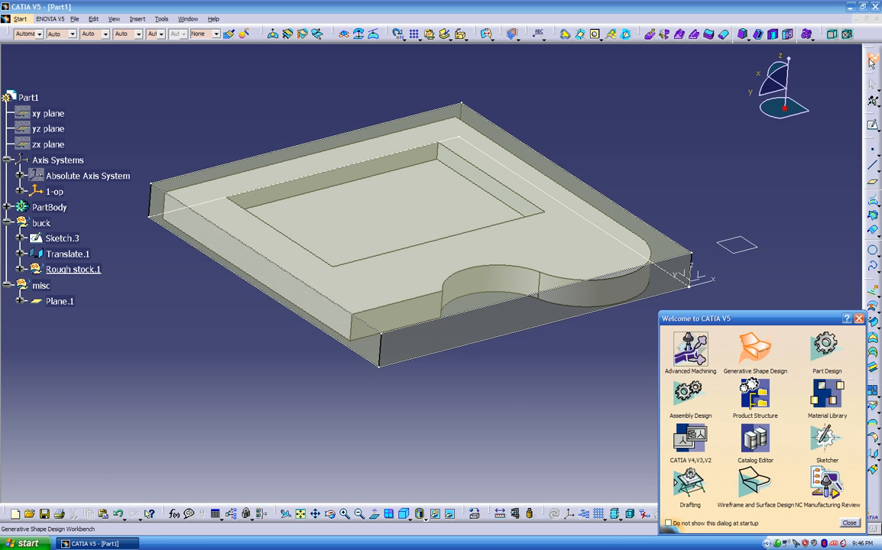
left_click(696, 352)
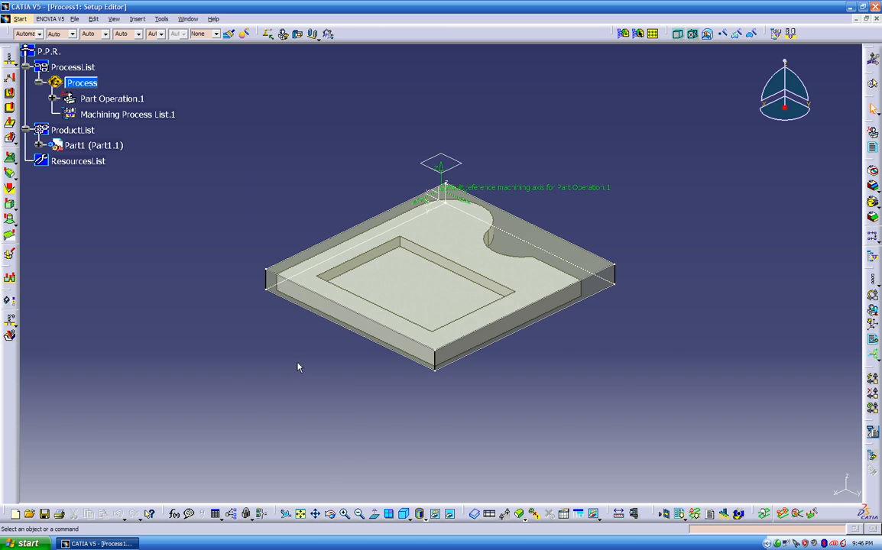
- Open Part Operation.1 for editing and rename it 1-op
middle_click_drag(298, 368, 647, 253)
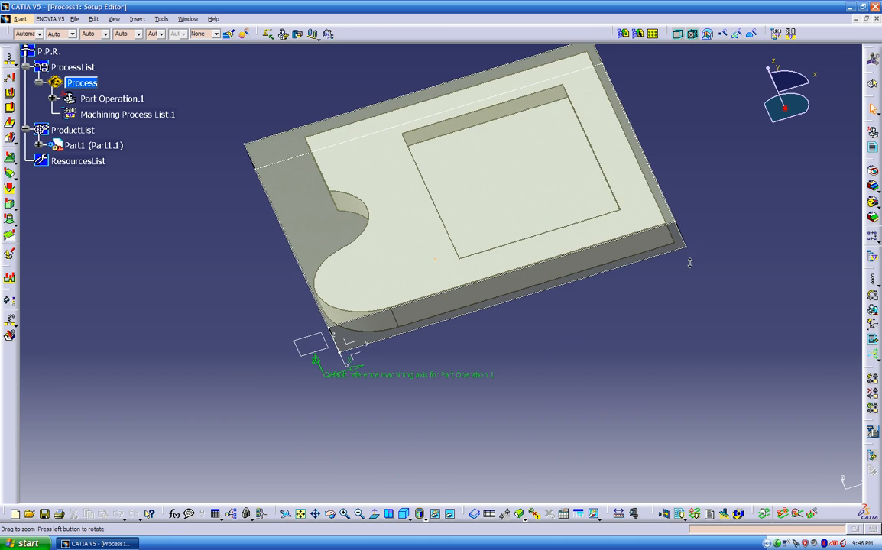
middle_click_drag(309, 199, 434, 169)
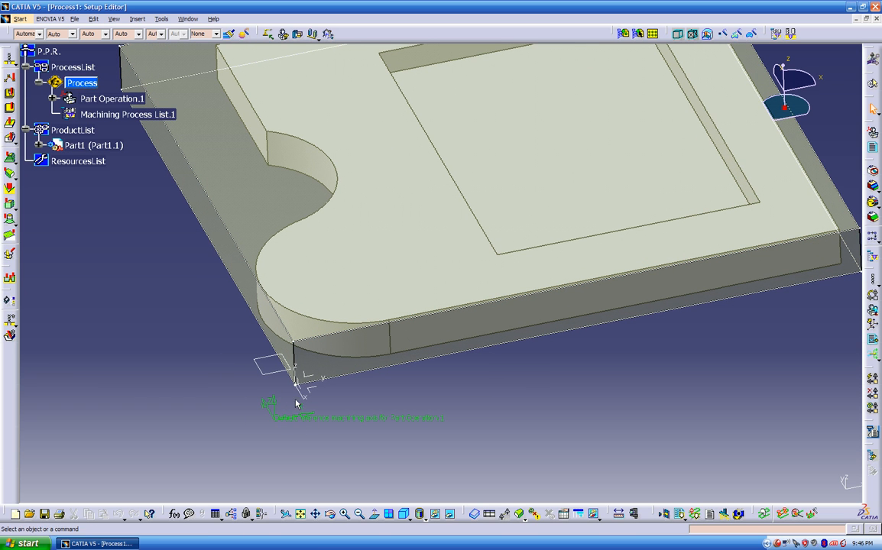
middle_click_drag(199, 376, 583, 434)
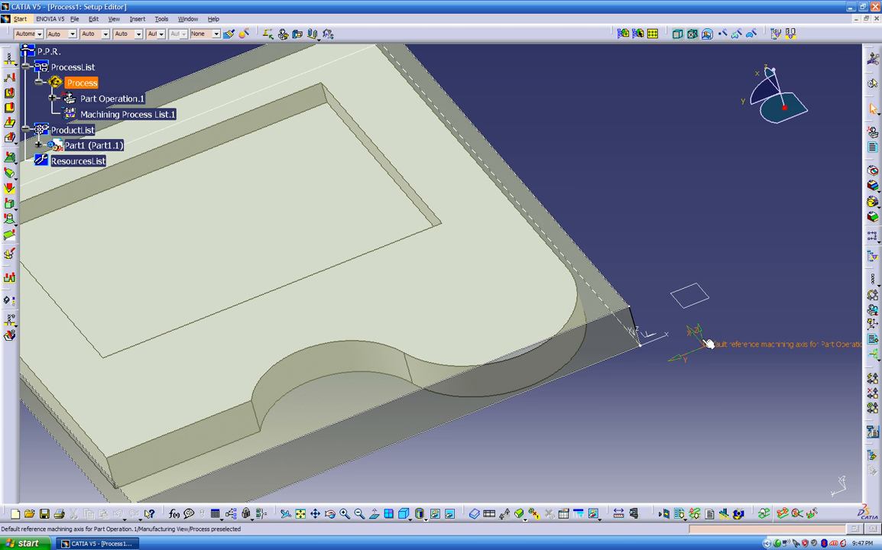
middle_click_drag(416, 265, 494, 335)
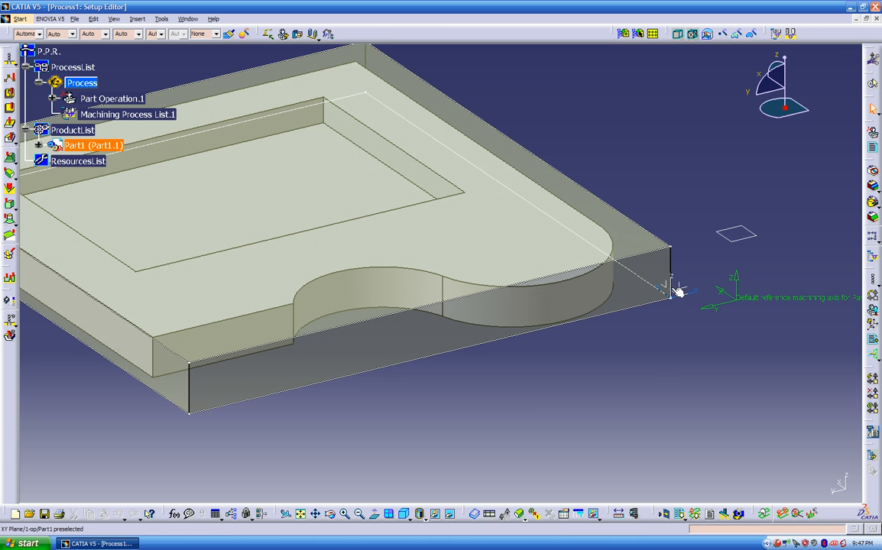
middle_click_drag(626, 345, 534, 403)
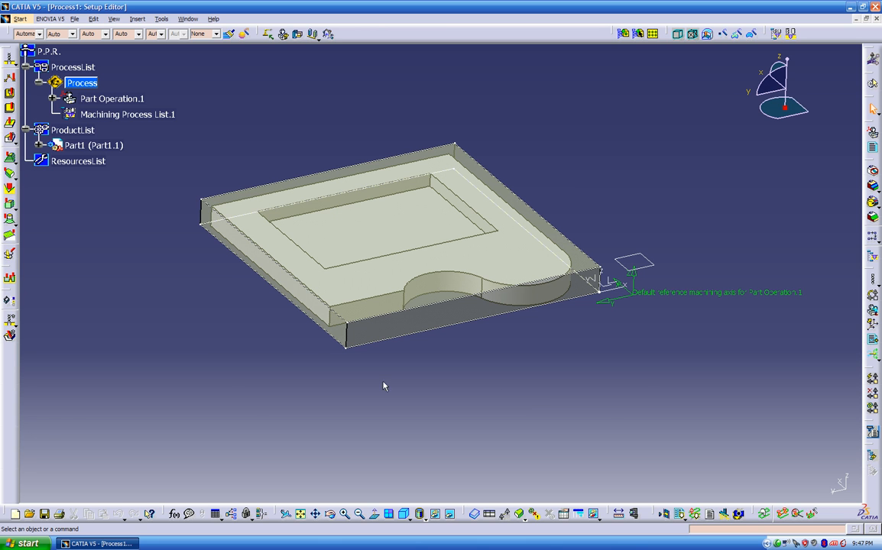
middle_click_drag(379, 383, 427, 390)
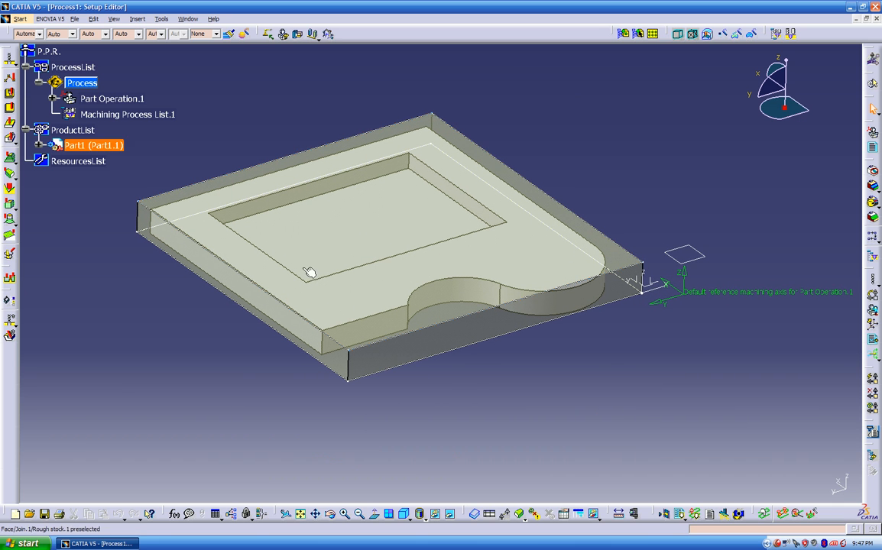
double_click(113, 100)
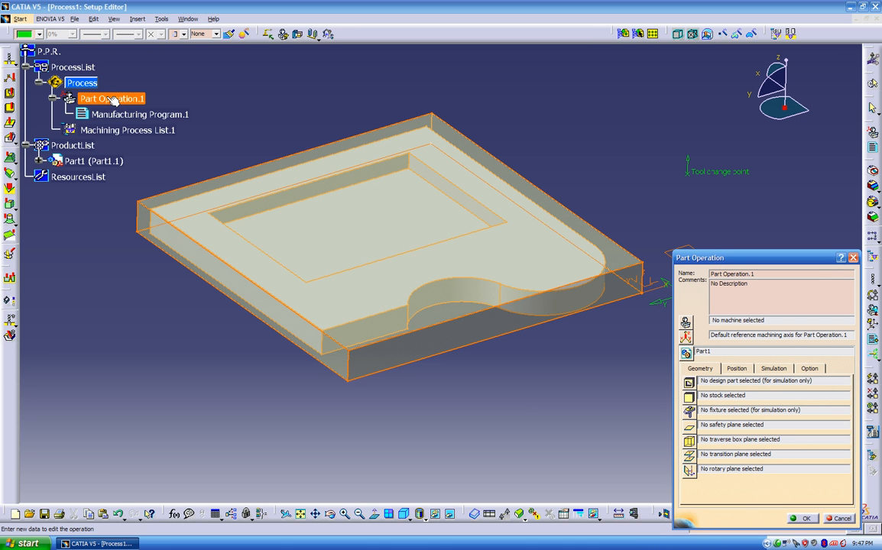
left_click_drag(707, 257, 689, 225)
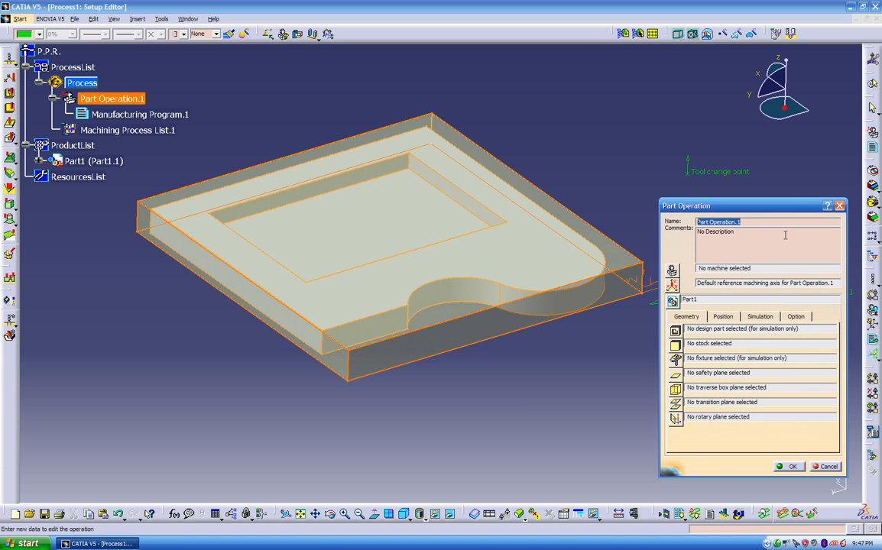
type("1-op")
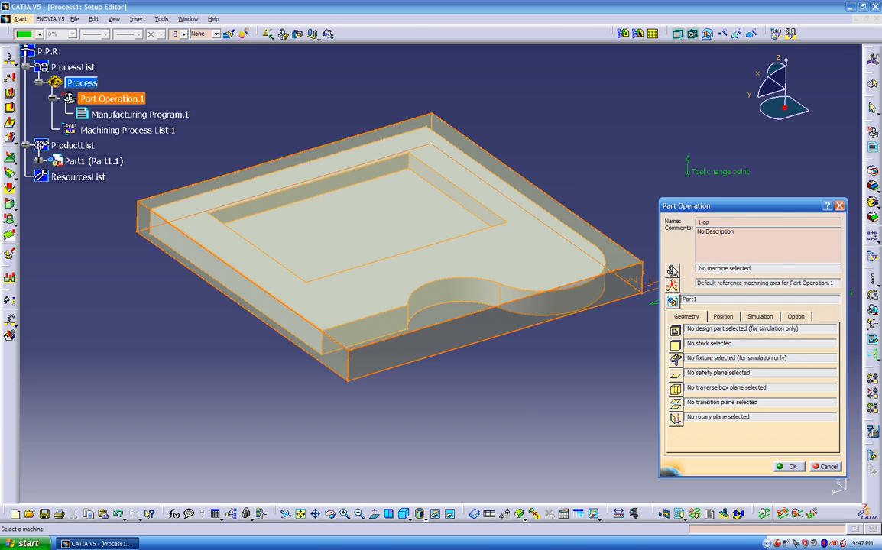
- Assign a 5-axis machine to the part operation and set its tools catalog to Sammy_tool_library_SMG
left_click(672, 272)
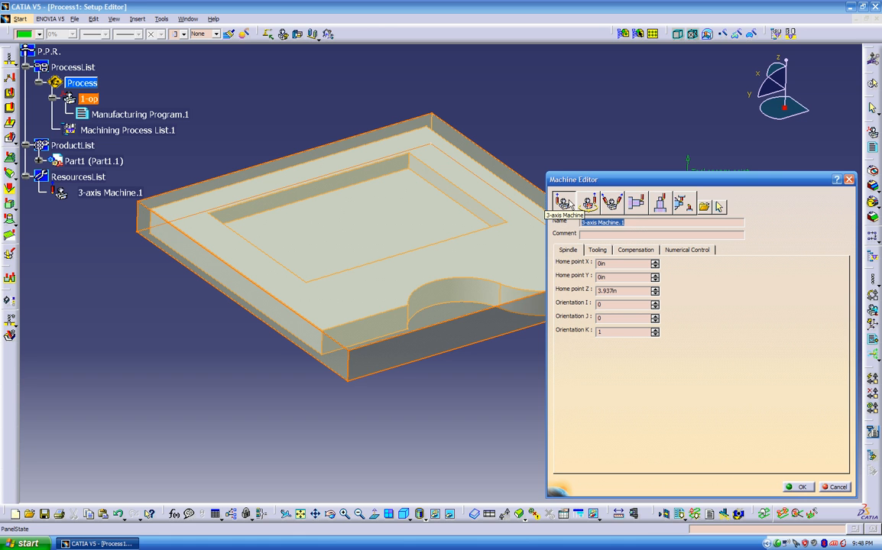
middle_click_drag(454, 300, 388, 281)
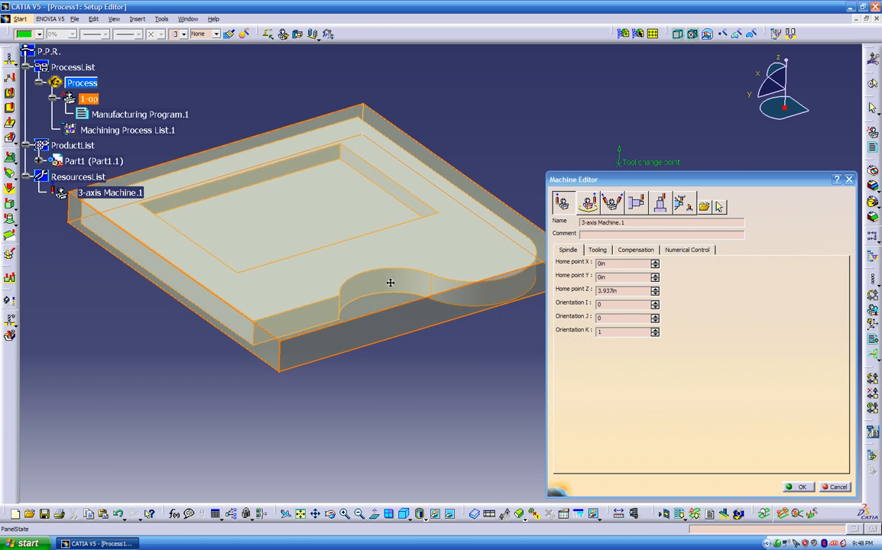
left_click(611, 203)
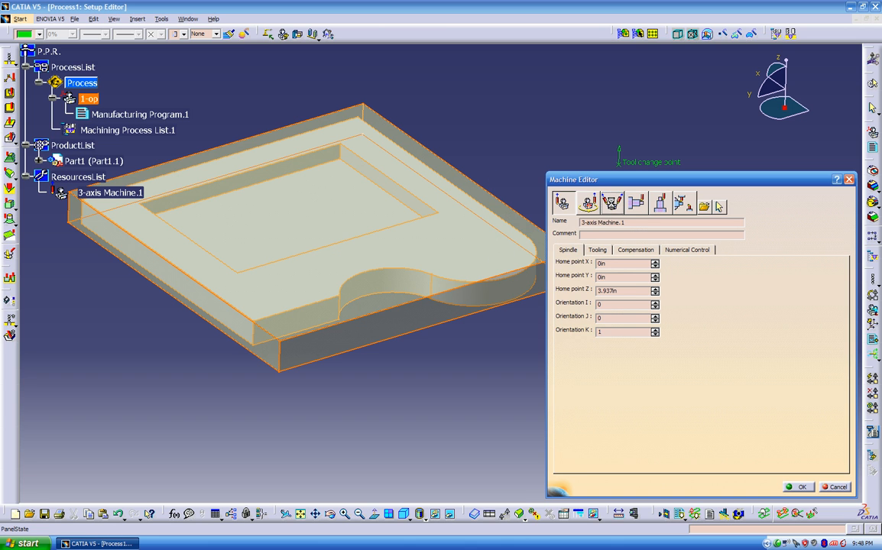
left_click(597, 251)
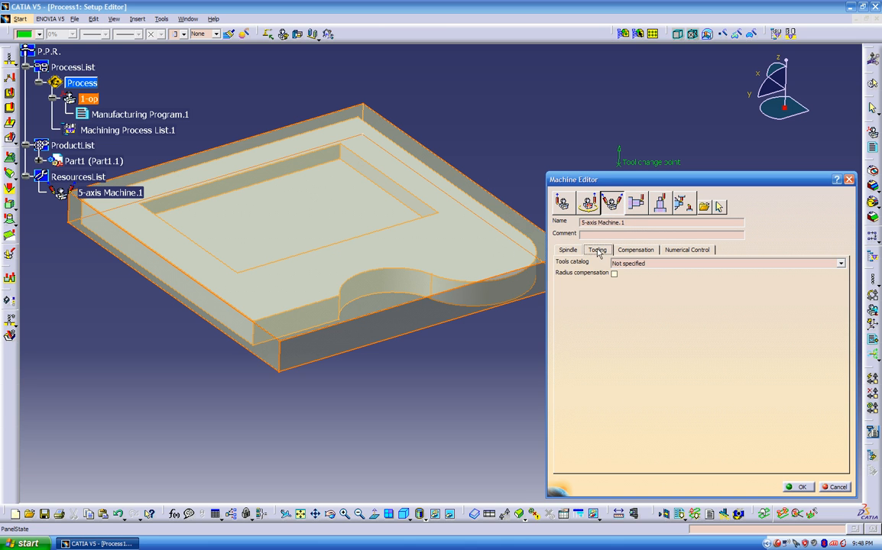
left_click(687, 264)
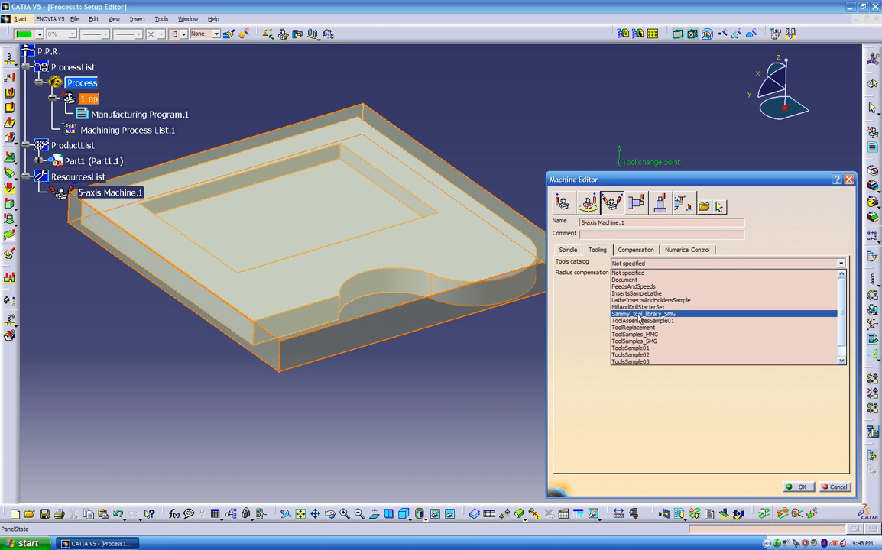
left_click(642, 315)
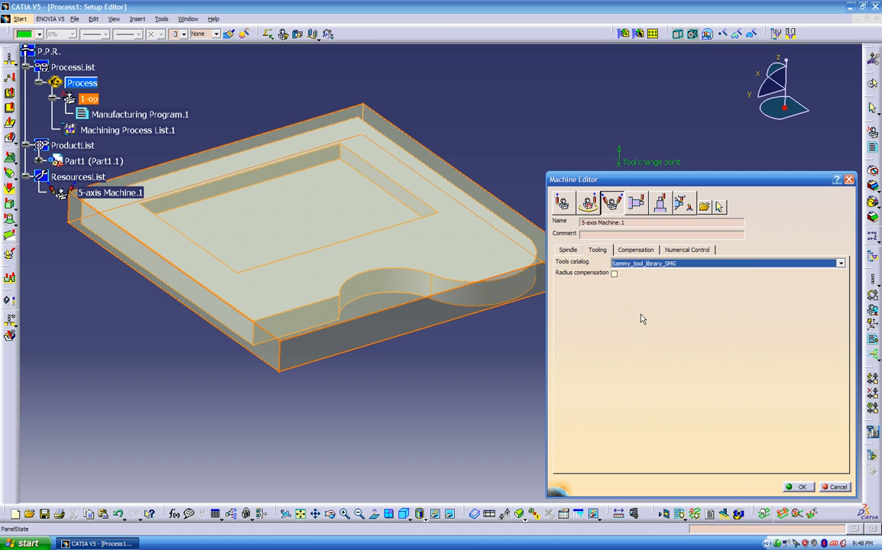
- Set the machine's 3D contact cutter compensation mode to Tip & Contact
left_click(636, 250)
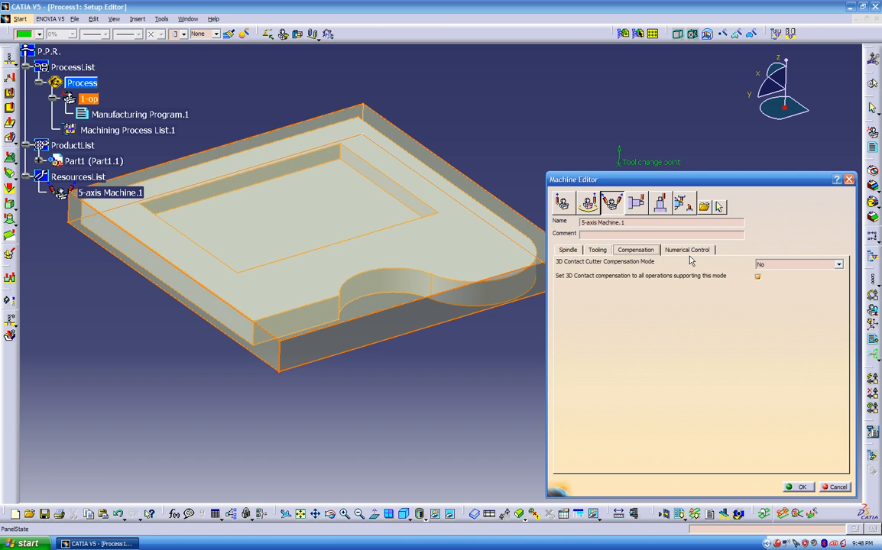
left_click(769, 265)
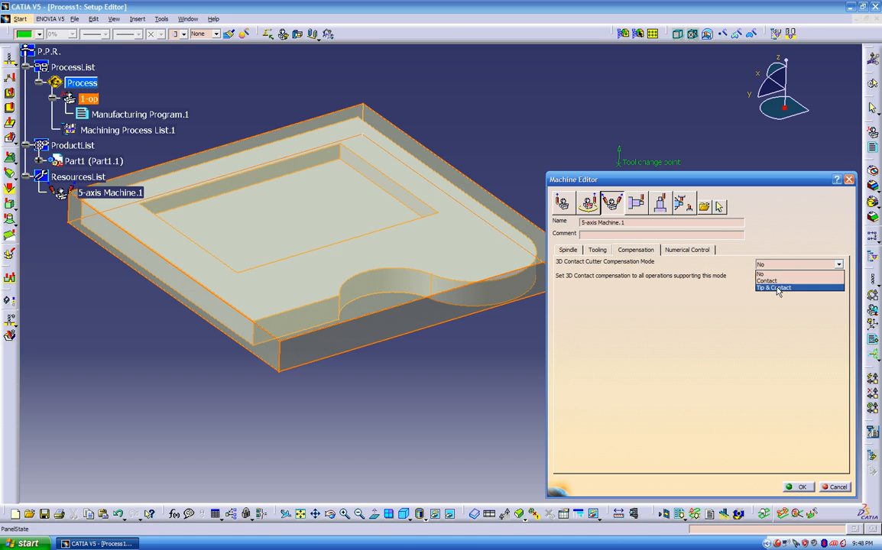
left_click(759, 275)
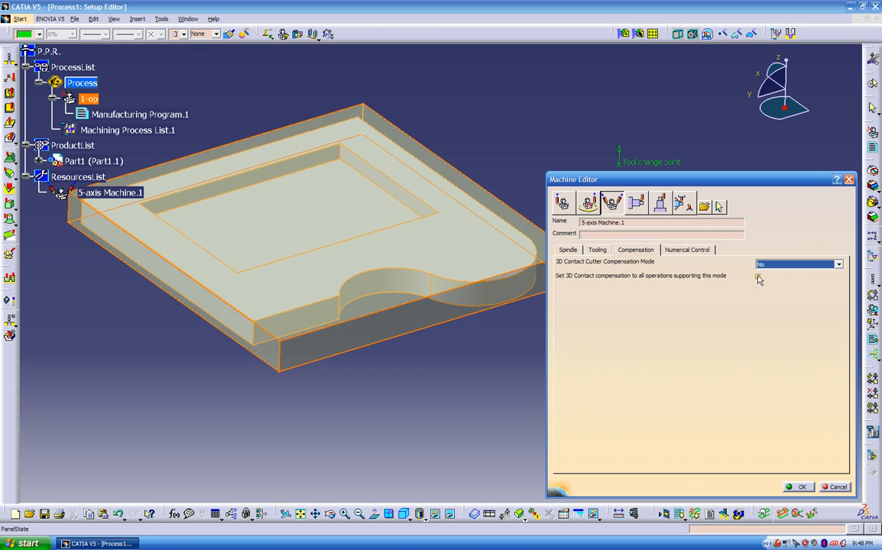
left_click(761, 264)
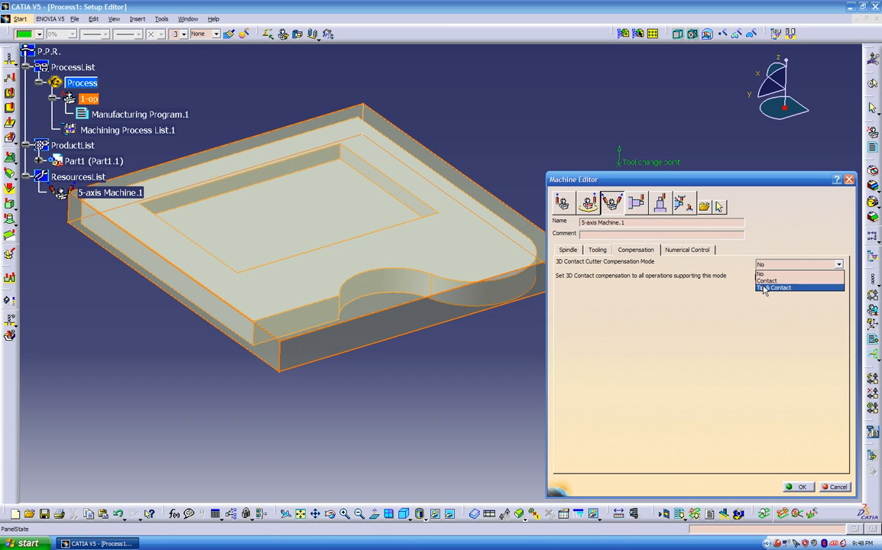
left_click(763, 288)
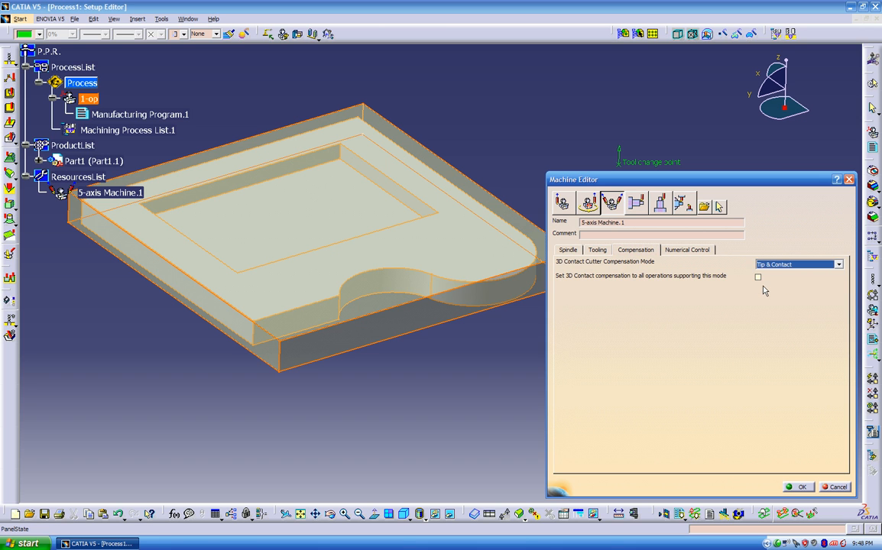
- Choose PPTableSample.pptable as the post processor words table in the machine's numerical control settings
left_click(672, 252)
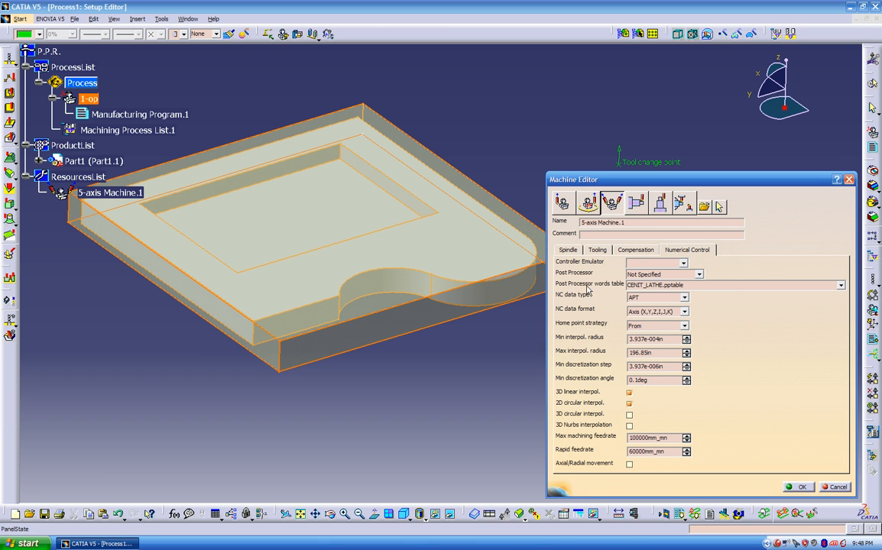
left_click(726, 287)
left_click(840, 286)
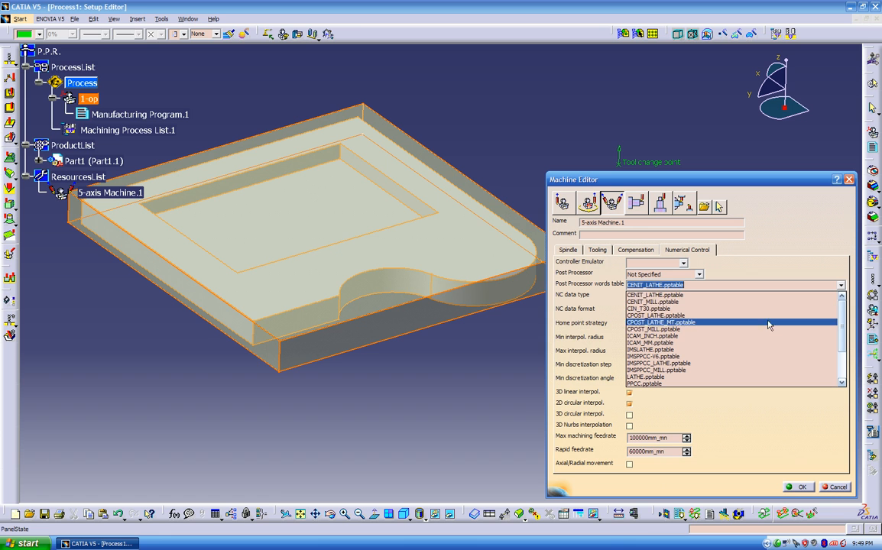
scroll(725, 331, "down", 2)
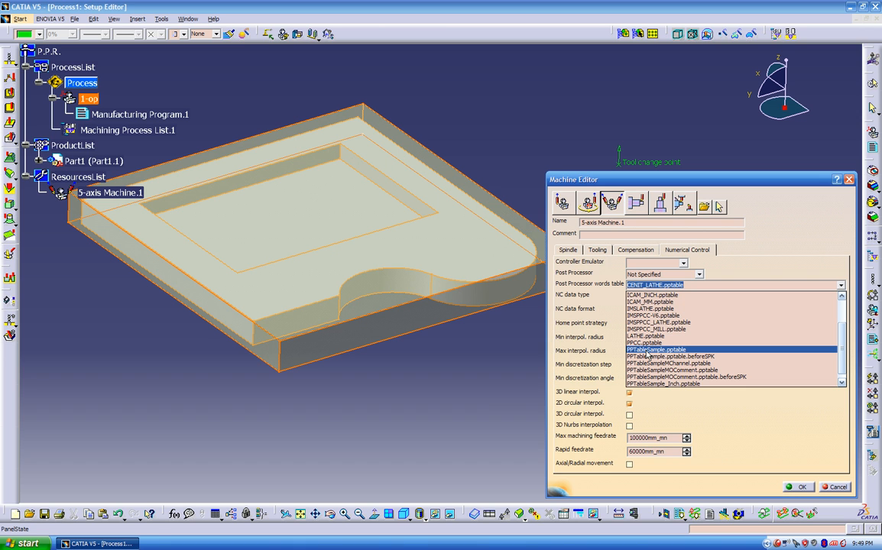
left_click(647, 351)
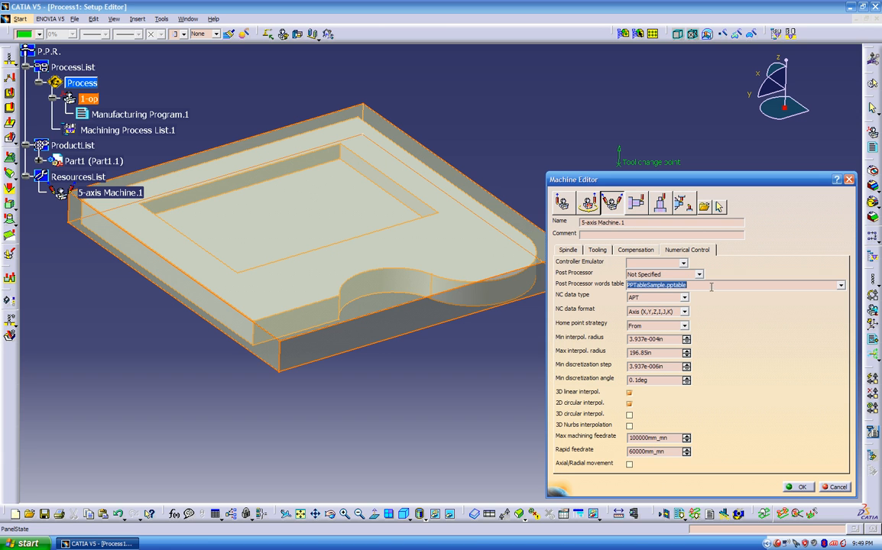
- Set the NC data type to APT and accept the 5-axis machine definition
left_click(650, 297)
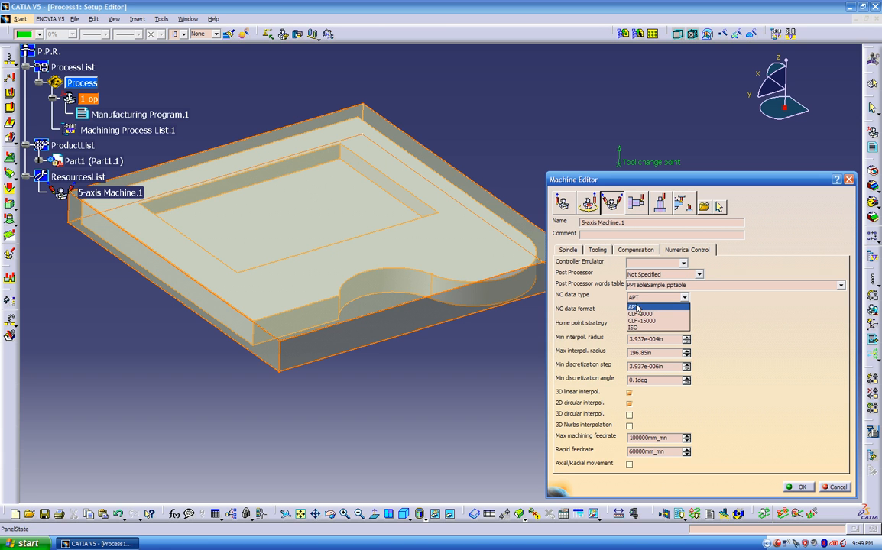
left_click(638, 308)
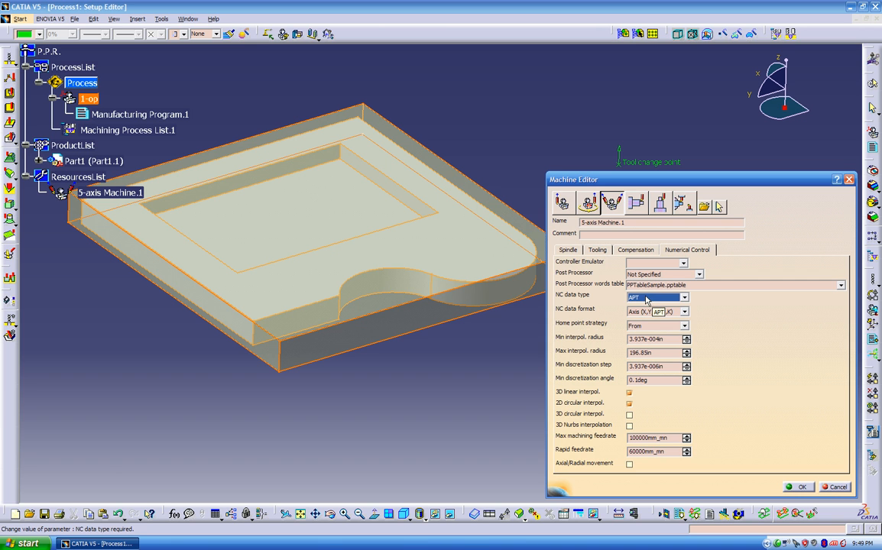
left_click(646, 299)
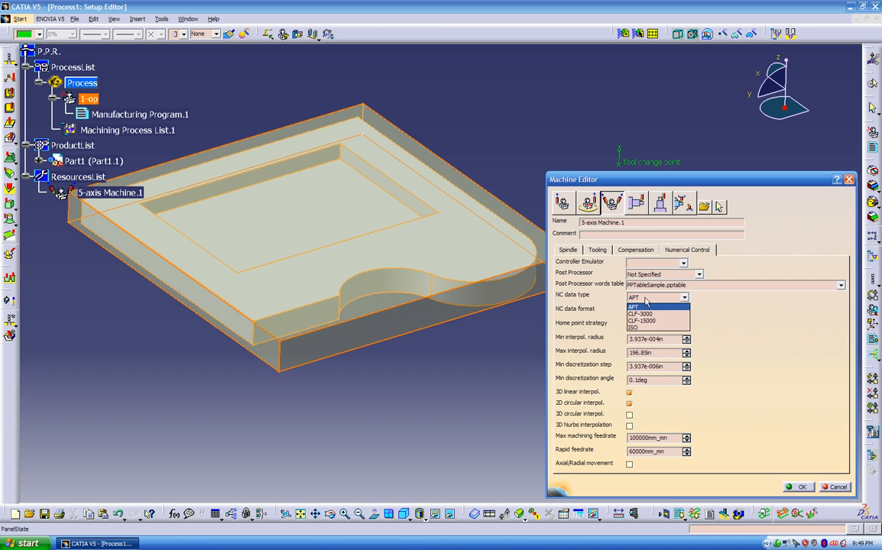
left_click(659, 308)
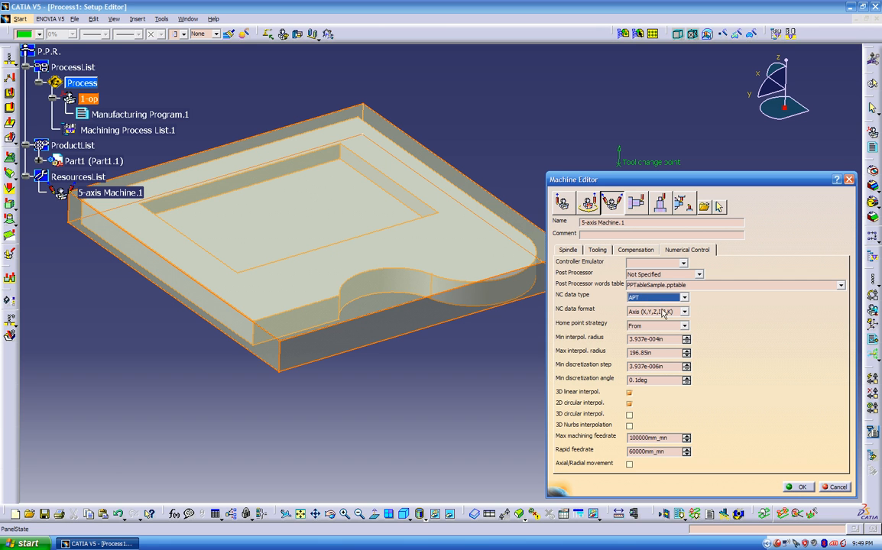
left_click(798, 487)
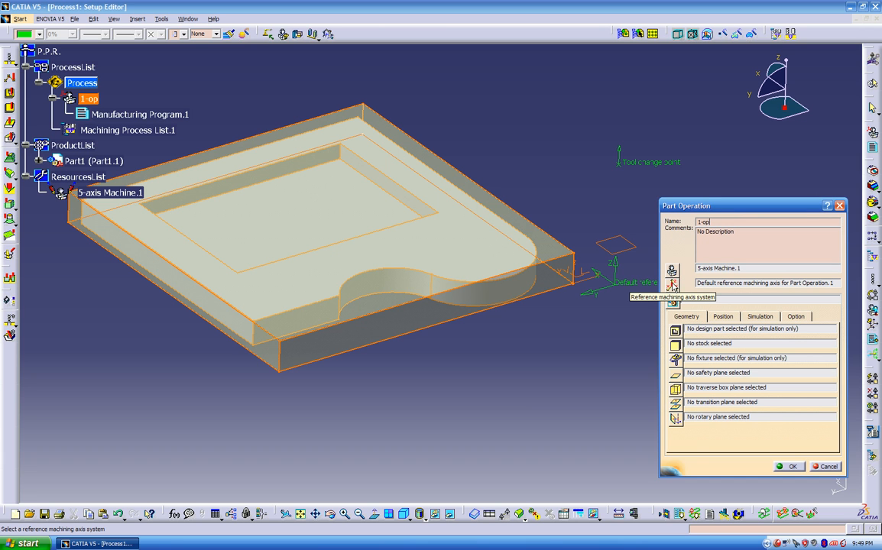
- Set the reference machining axis to the part's axis system at the stock corner and name it 1-op
left_click(673, 284)
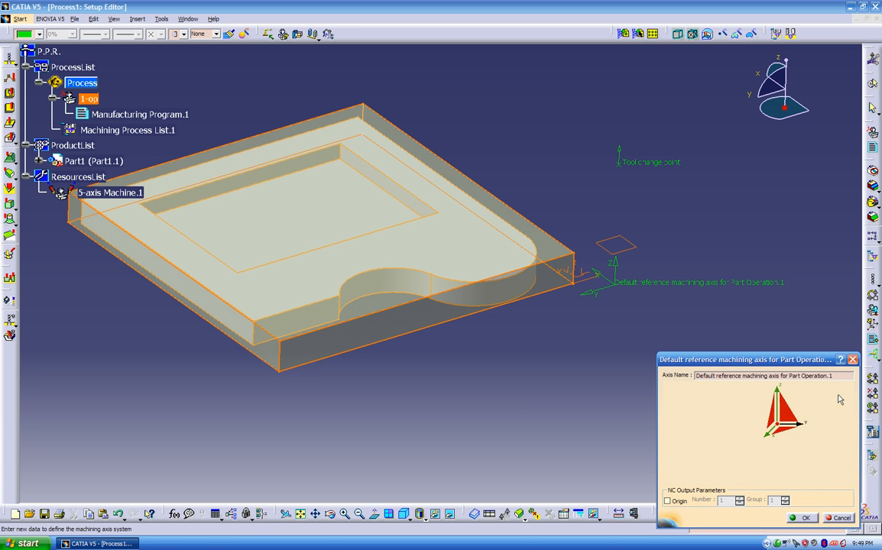
left_click(786, 414)
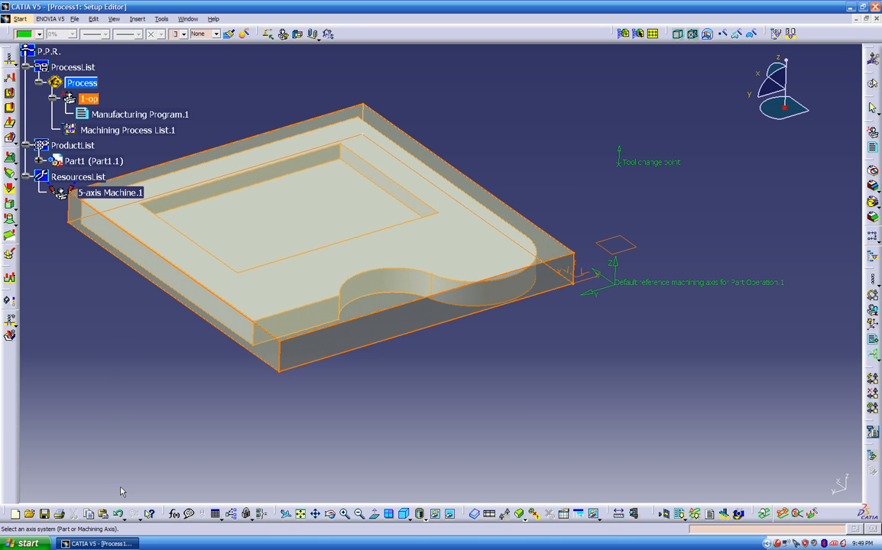
left_click(591, 278)
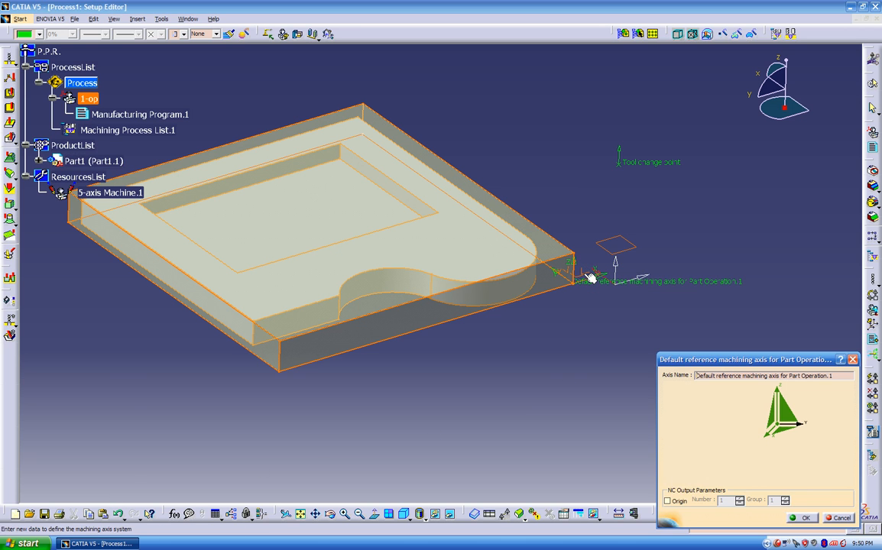
middle_click_drag(571, 287, 544, 243)
left_click_drag(835, 376, 699, 374)
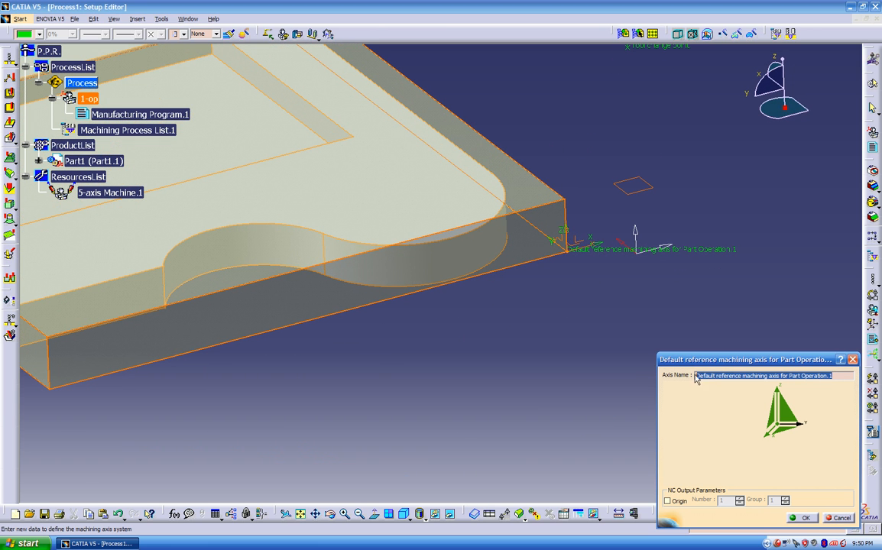
key("BackSpace")
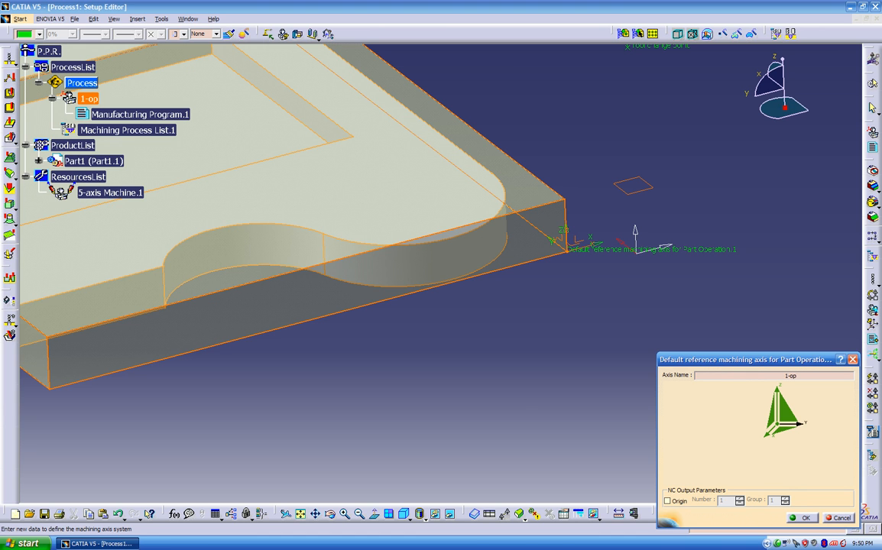
left_click(802, 518)
- Assign Part1's PartBody as the design part for simulation in the part operation
middle_click_drag(555, 346, 529, 387)
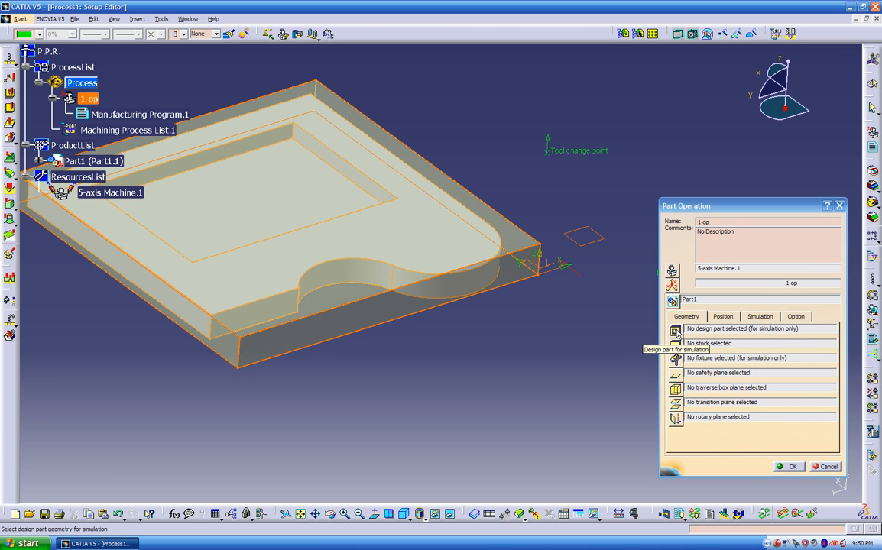
middle_click_drag(451, 348, 486, 289)
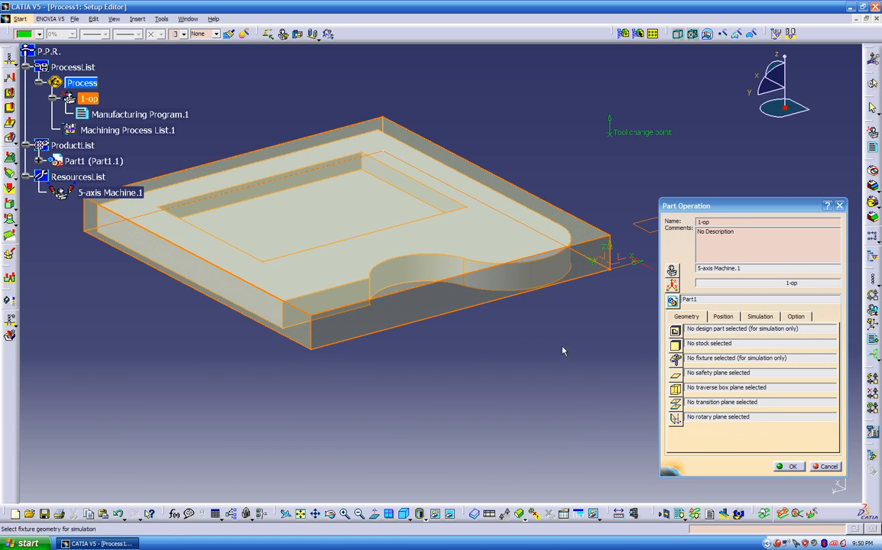
middle_click_drag(450, 351, 487, 412)
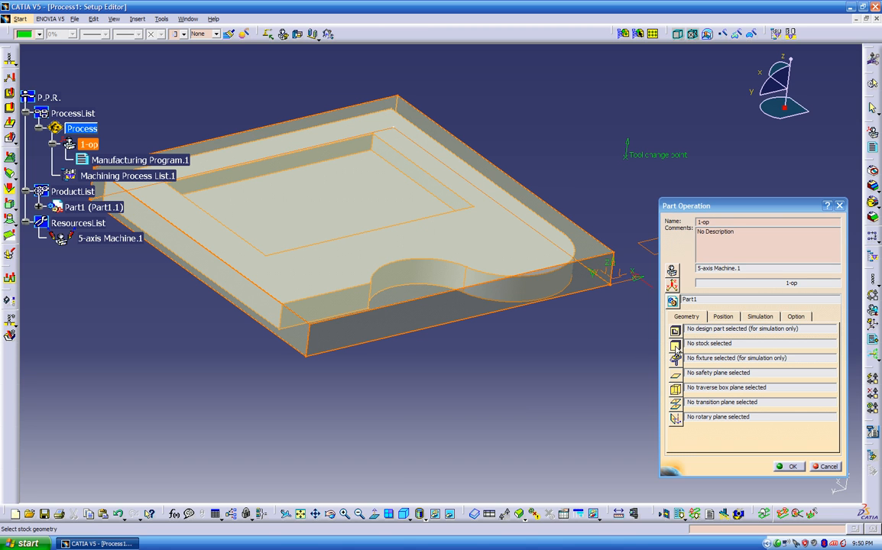
left_click(39, 207)
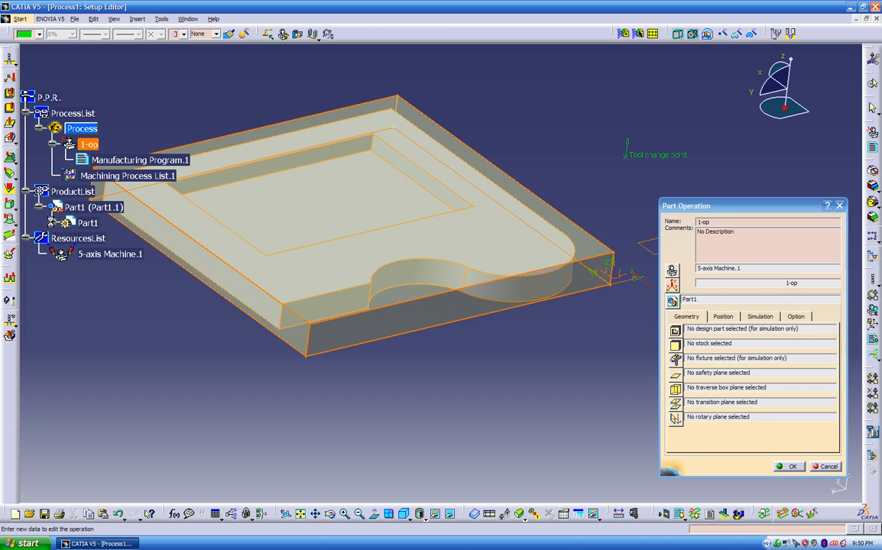
left_click(53, 223)
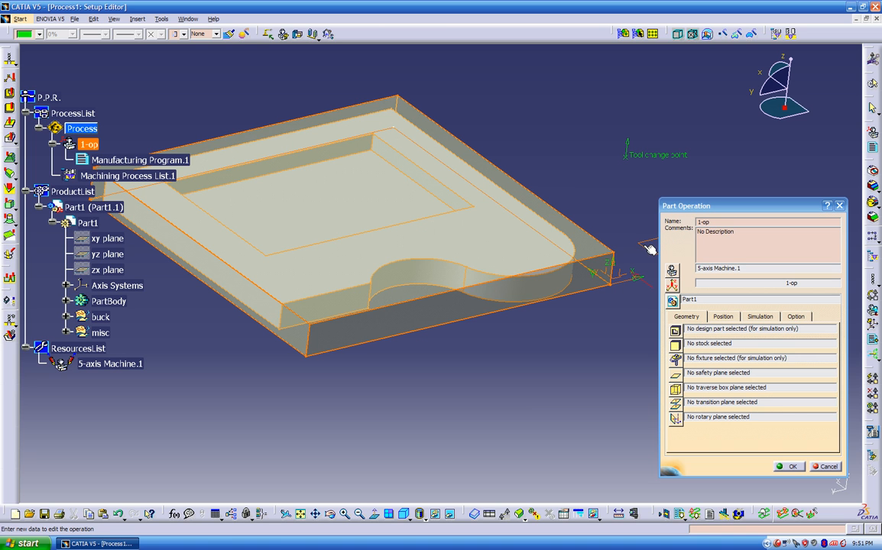
middle_click_drag(599, 346, 575, 342)
scroll(575, 342, "up", 1)
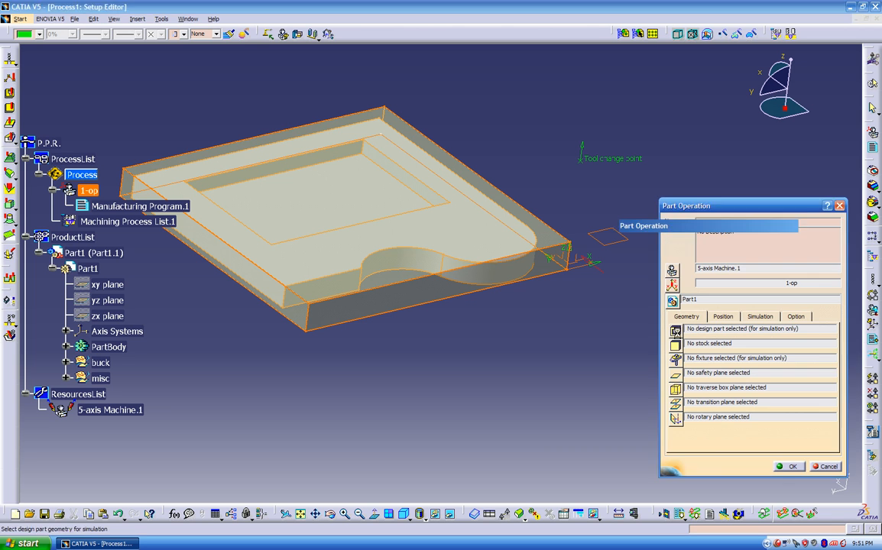
left_click(675, 330)
left_click(107, 347)
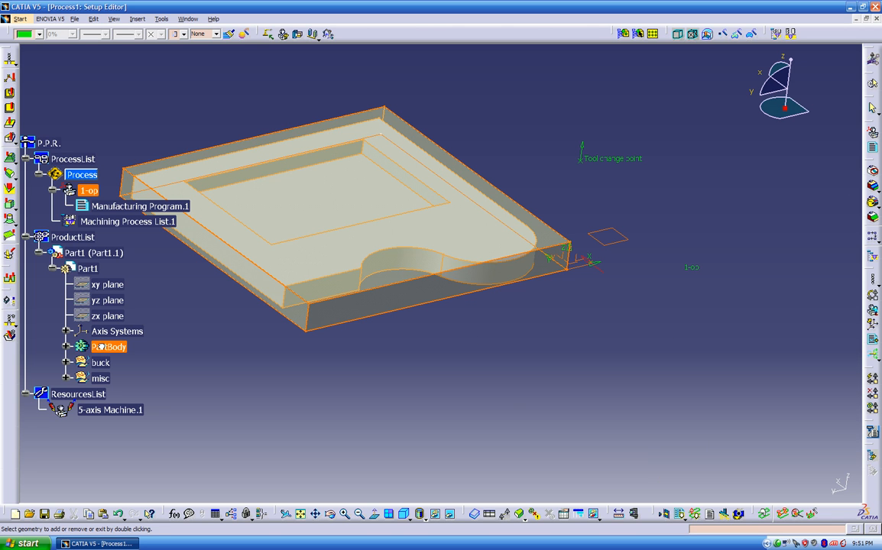
double_click(272, 378)
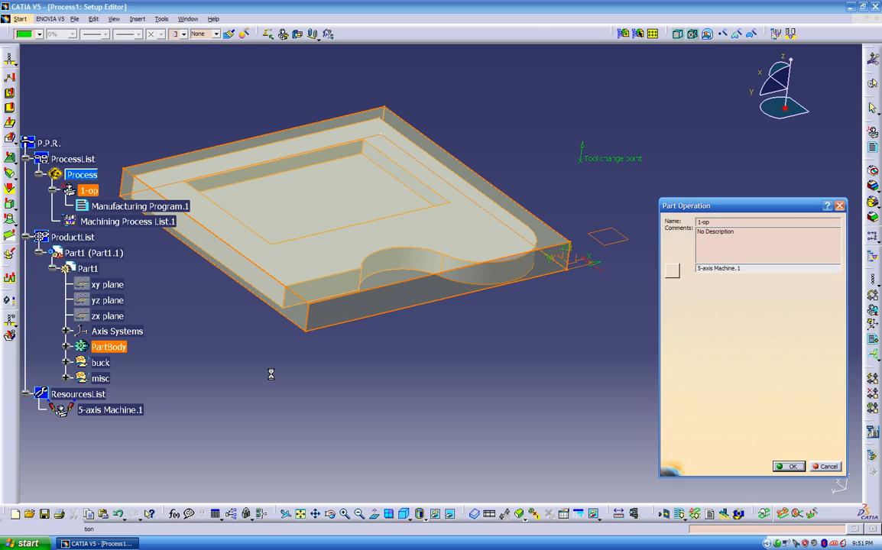
- Assign the buck geometrical set as the stock of the part operation
left_click(675, 345)
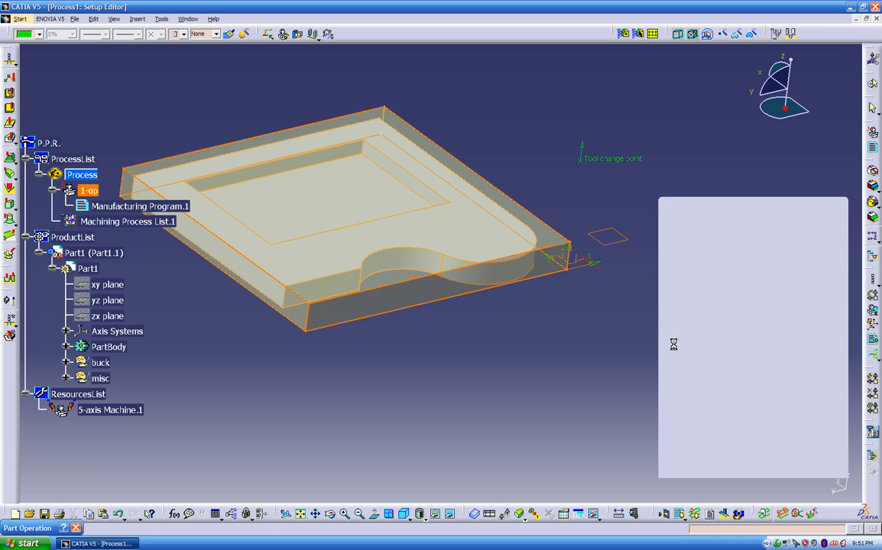
left_click(102, 363)
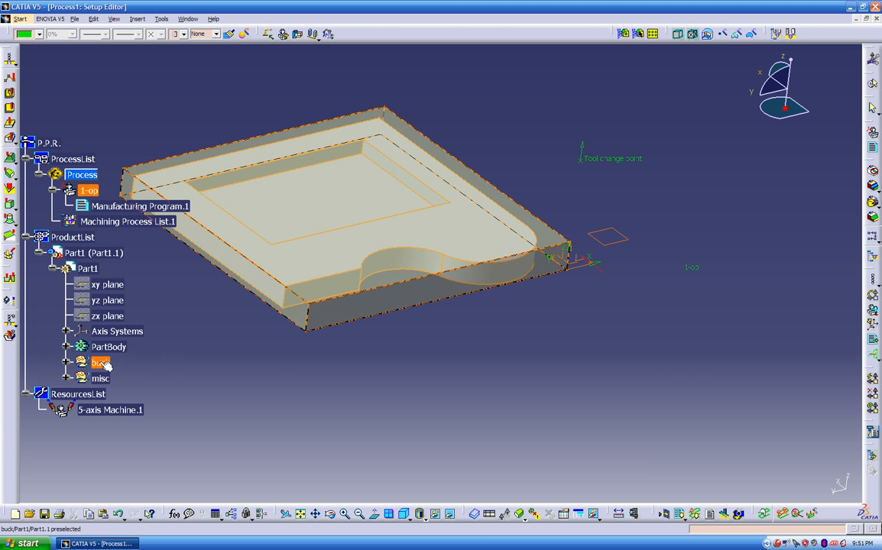
double_click(274, 372)
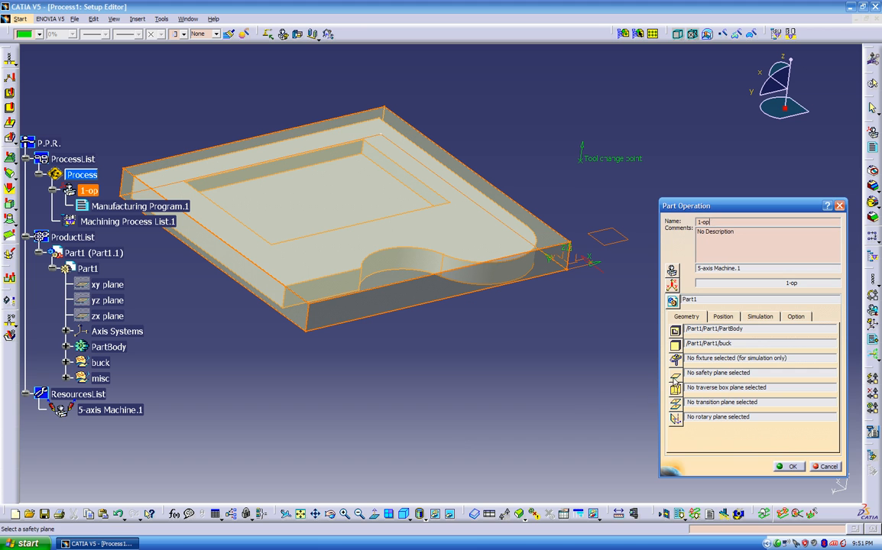
- Assign the small offset plane beside the stock corner as the safety plane and accept the part operation
left_click(676, 377)
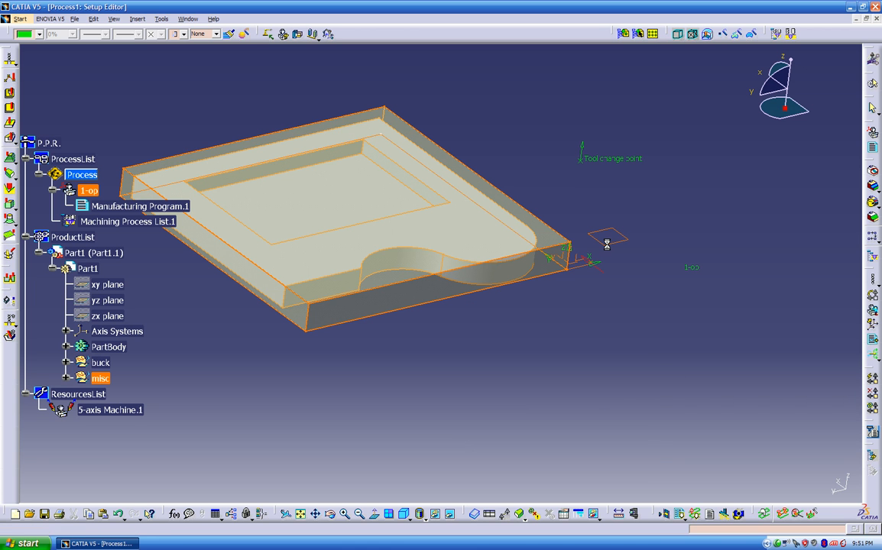
left_click(608, 243)
middle_click_drag(580, 340, 578, 210)
middle_click_drag(589, 312, 474, 361)
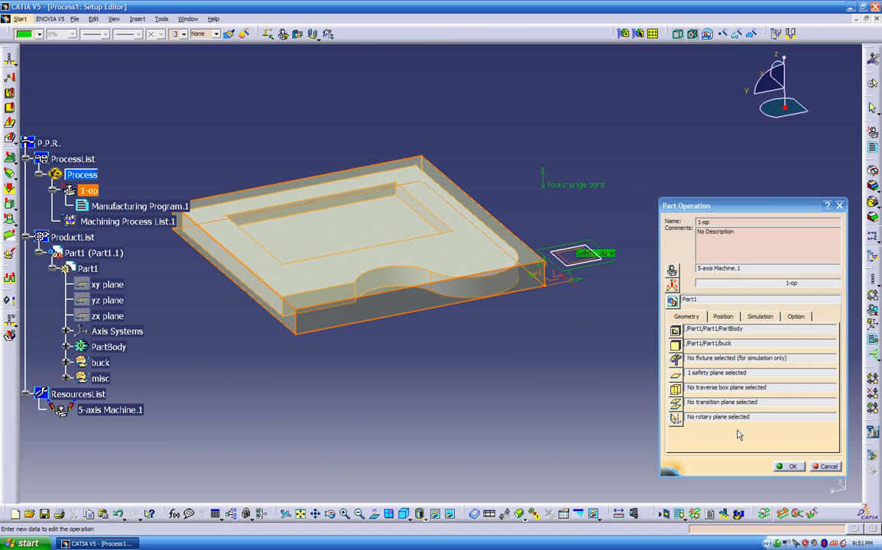
left_click(788, 466)
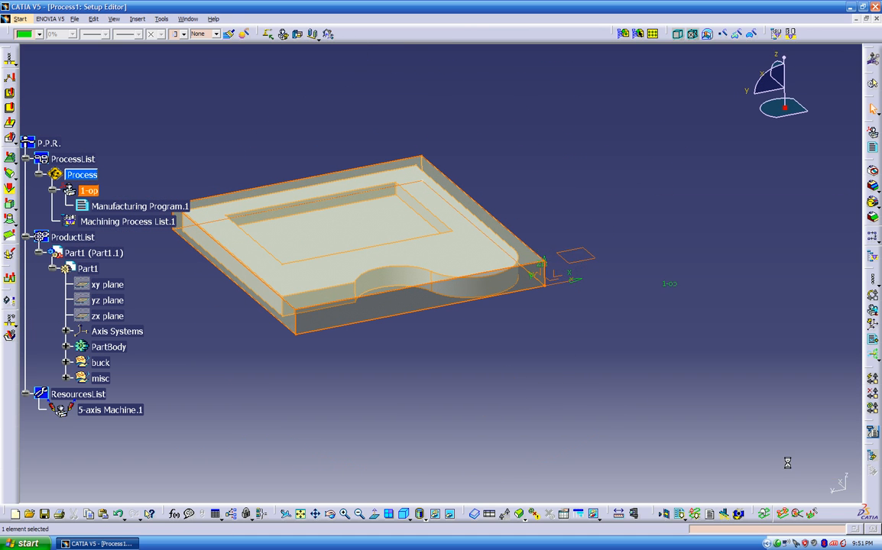
- Rename the manufacturing program under 1-op as facing
middle_click_drag(223, 347, 289, 332)
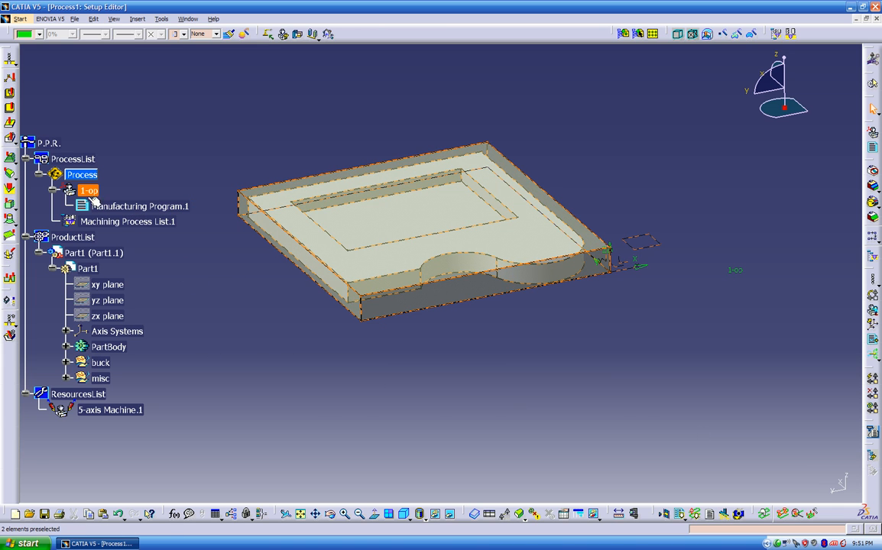
right_click(149, 210)
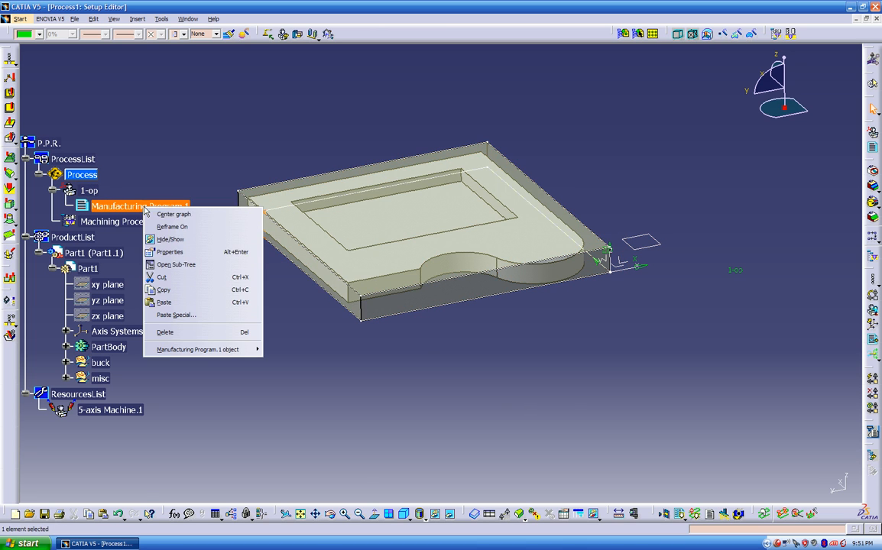
left_click(160, 233)
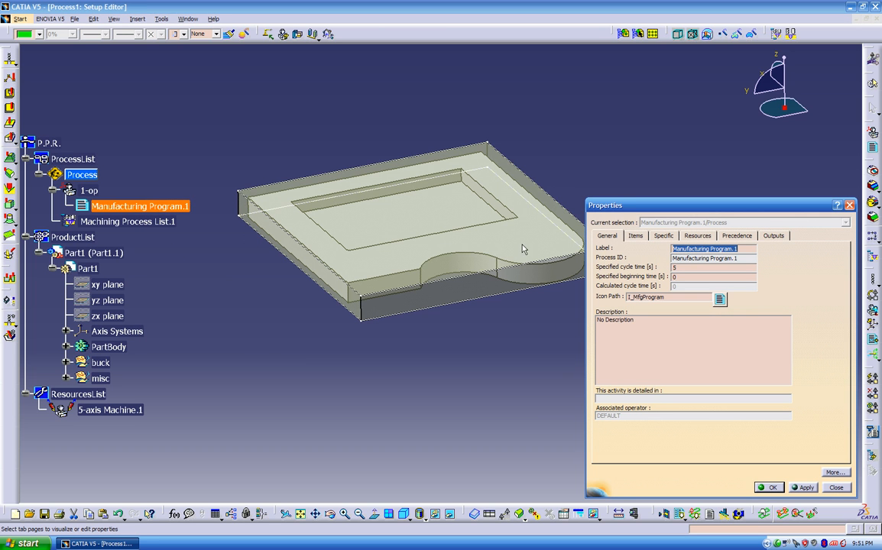
type("facing")
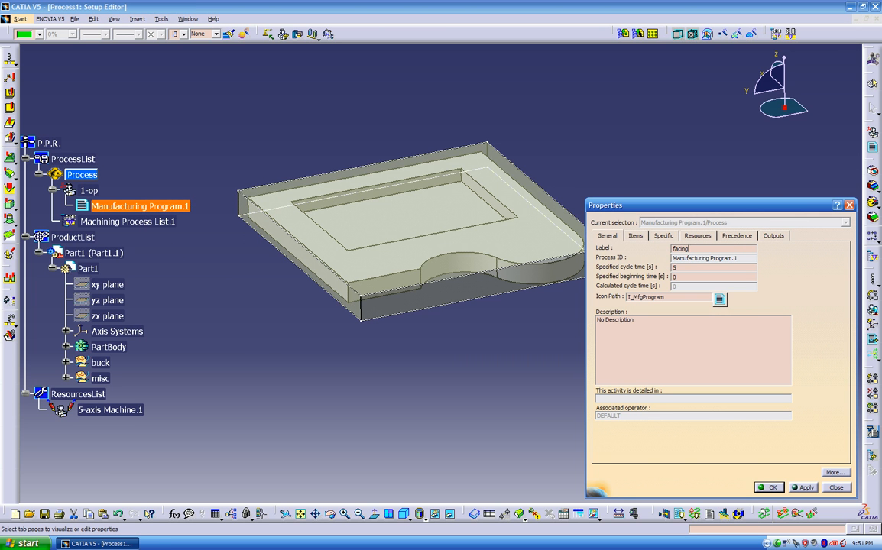
key("Return")
left_click(545, 335)
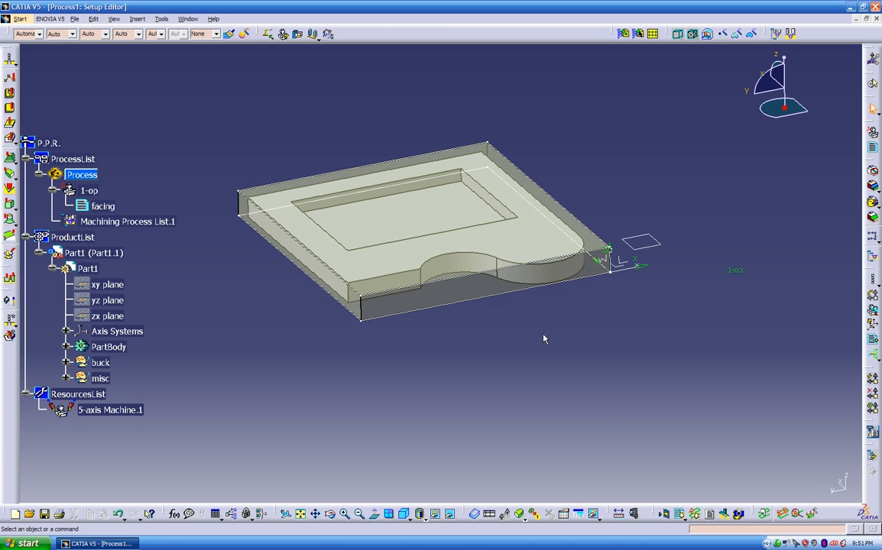
mouse_move(441, 351)
middle_mouse_down()
mouse_move(473, 366)
mouse_move(518, 334)
mouse_move(518, 344)
mouse_move(439, 360)
middle_mouse_up()
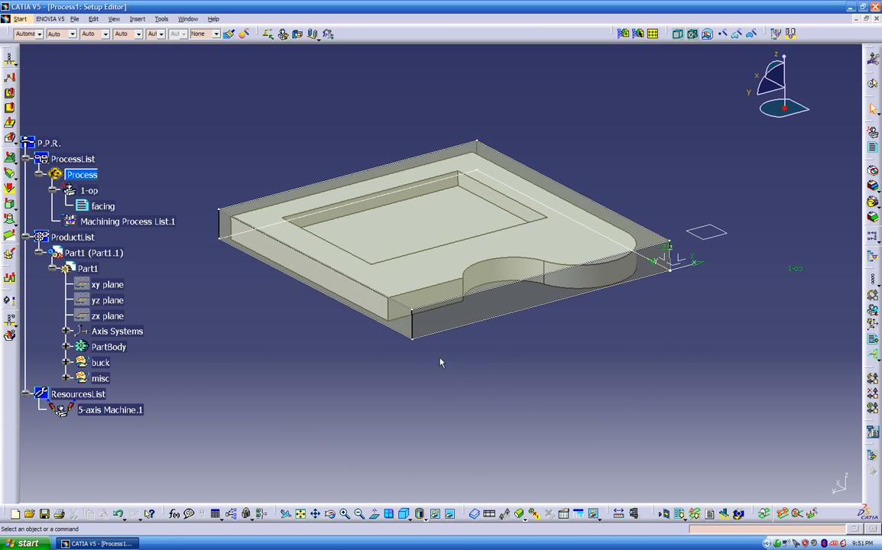
- Hide the buck geometrical set so only the finished part remains displayed
right_click(103, 364)
left_click(119, 394)
left_click(367, 274)
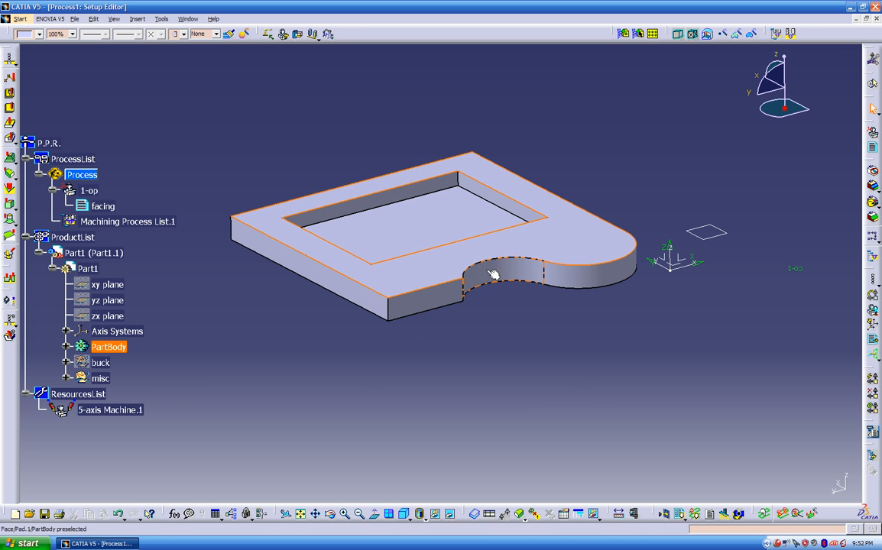
left_click(363, 374)
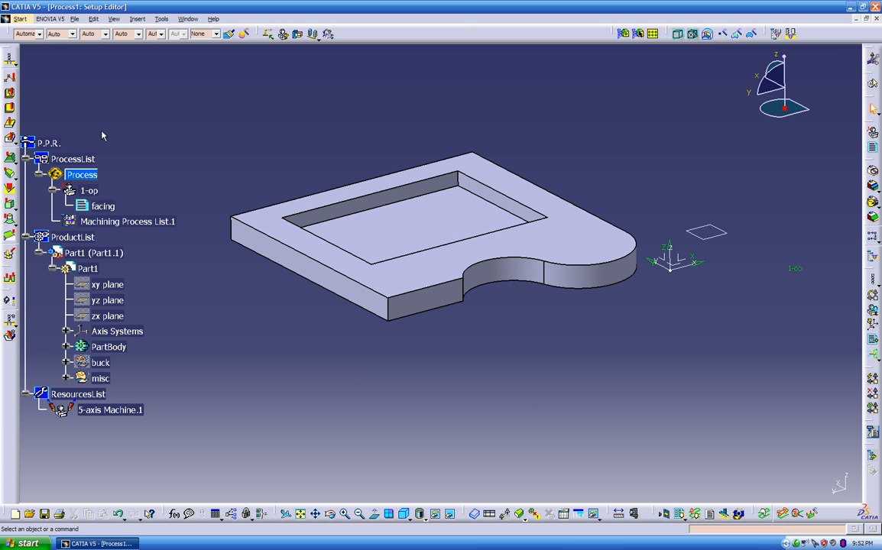
- Insert a Facing operation into the facing manufacturing program
left_click(10, 107)
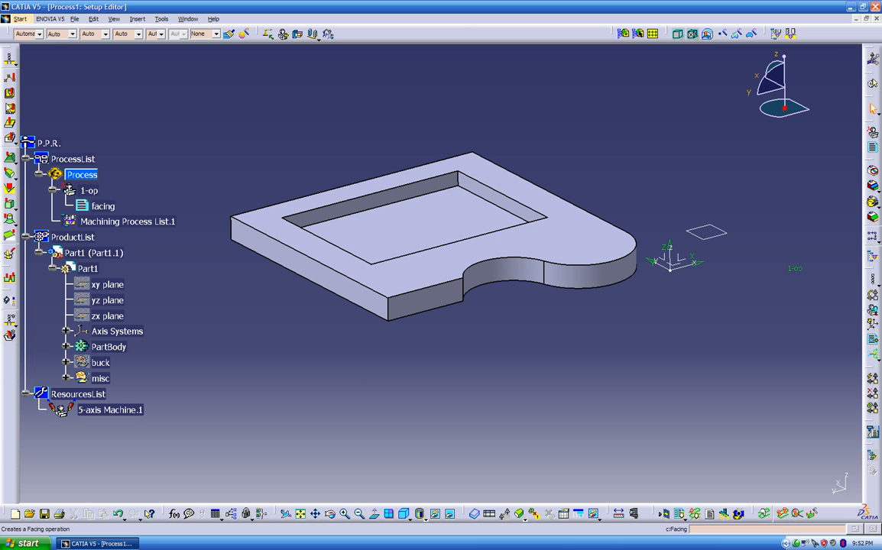
left_click(10, 109)
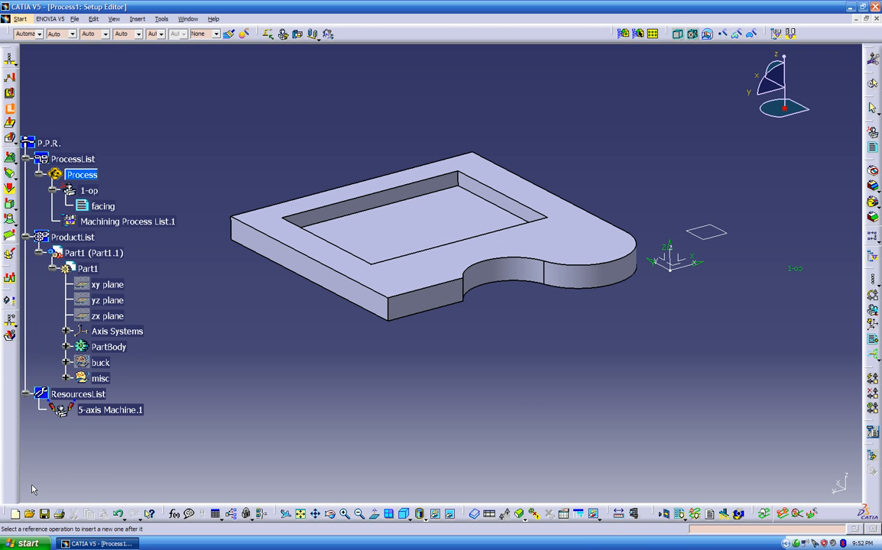
left_click(102, 207)
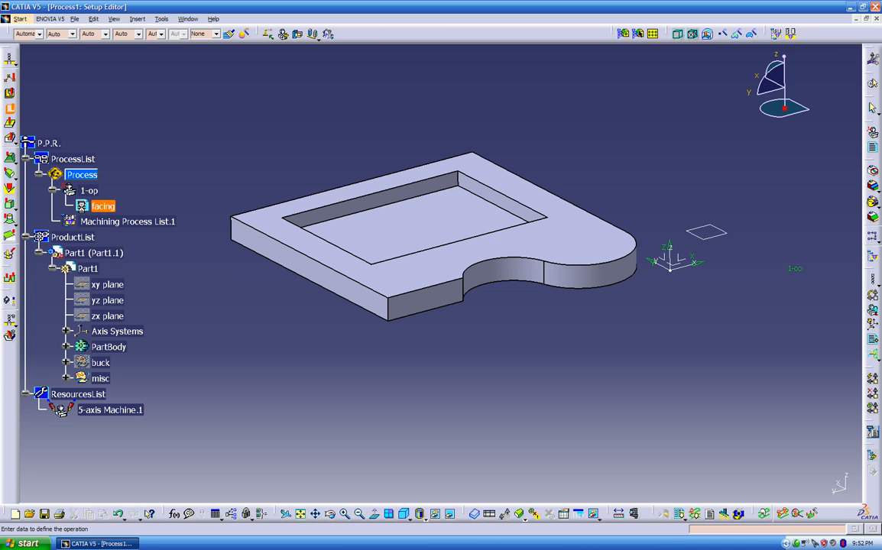
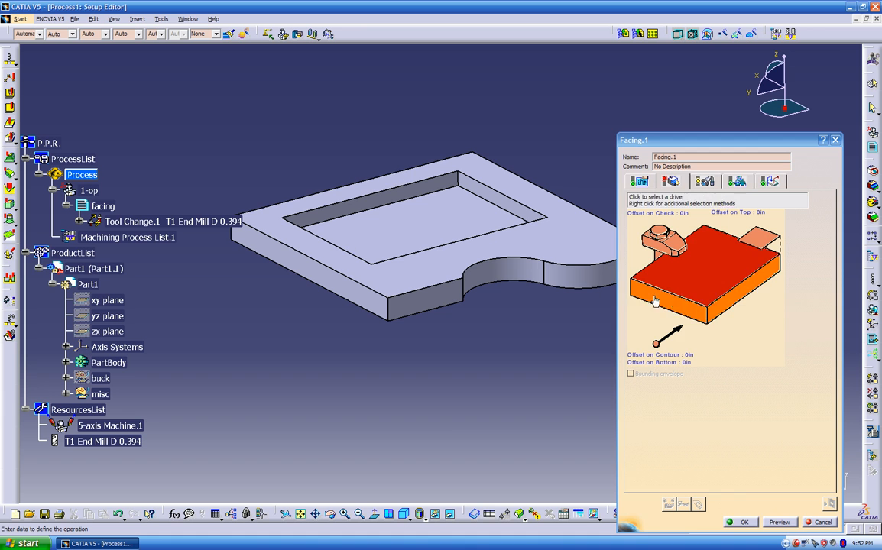
- Select the part's top face as the facing bottom with contour detection enabled
left_click(710, 283)
left_click(589, 236)
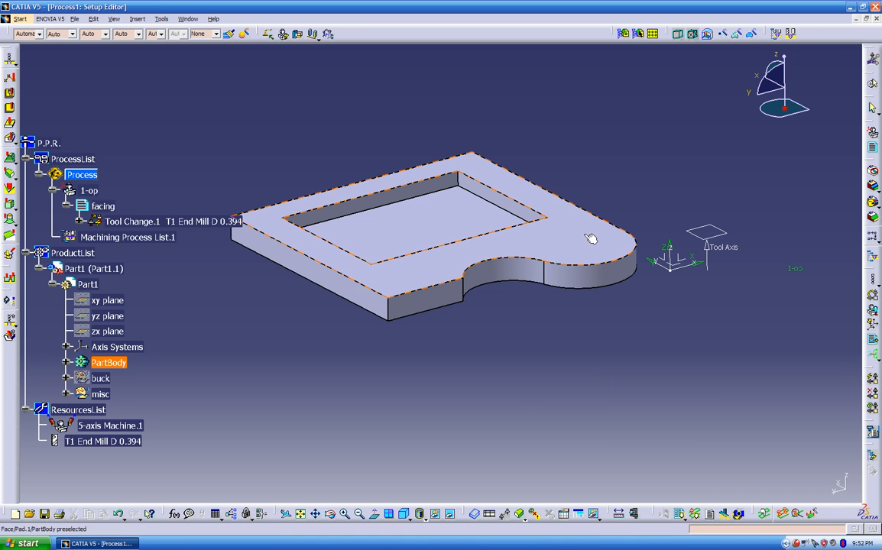
middle_click_drag(483, 328, 460, 293)
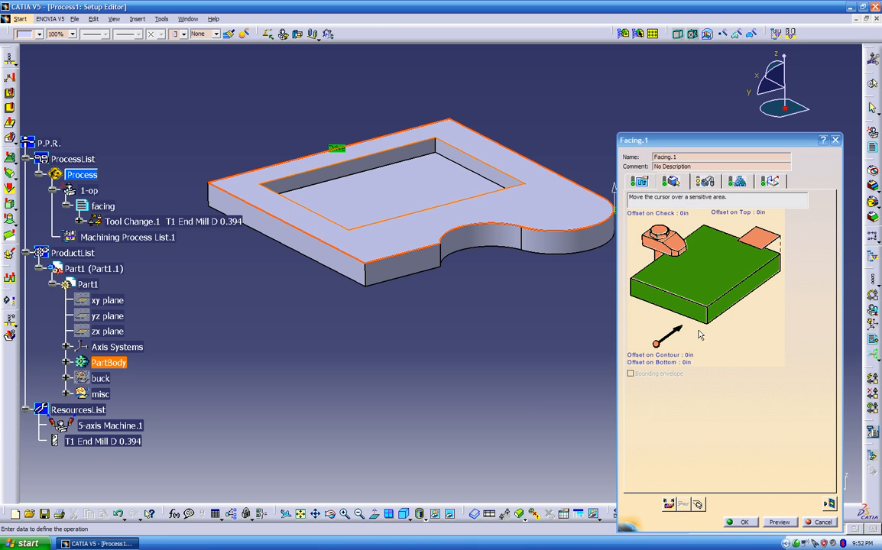
- Remove the top-face bottom and its detected drive contour from the Facing operation
right_click(690, 288)
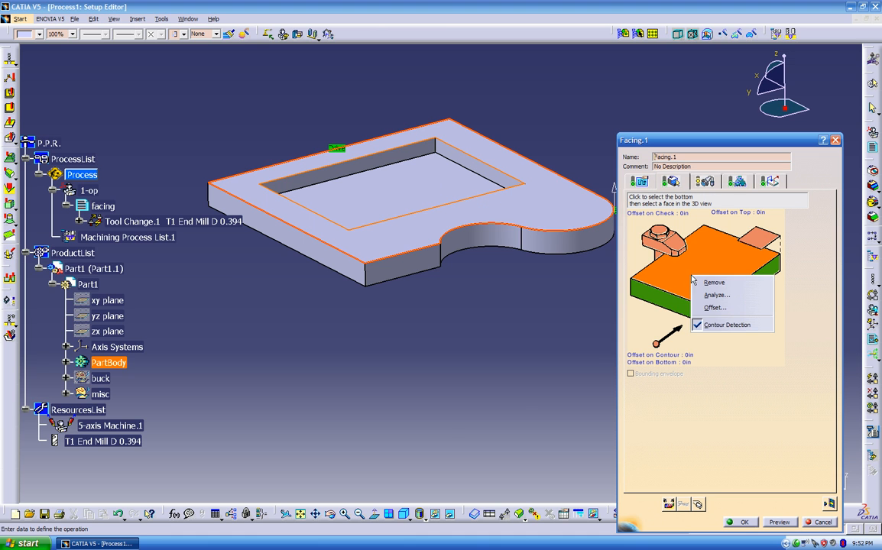
left_click(708, 281)
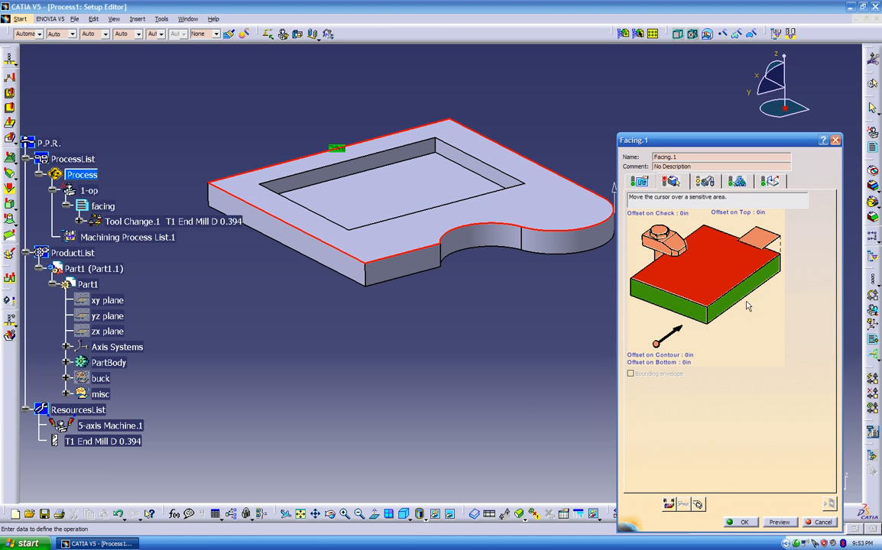
right_click(741, 296)
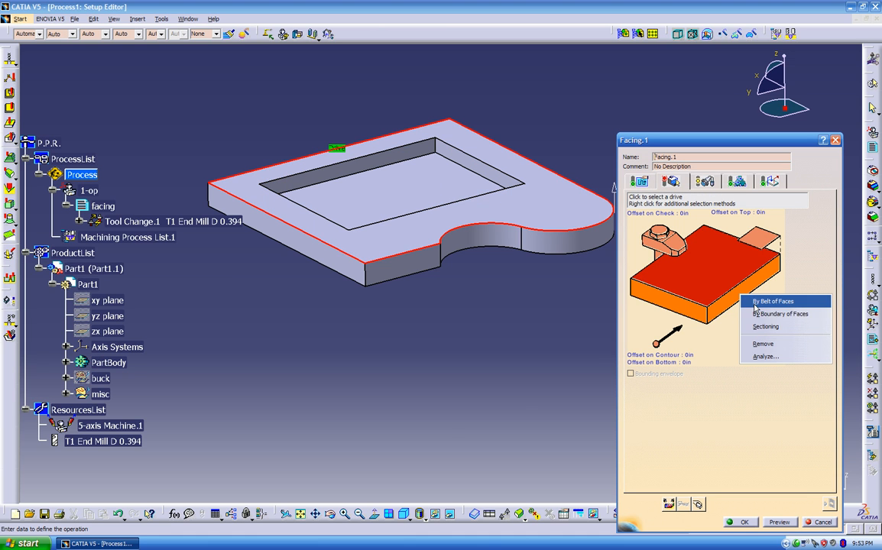
left_click(765, 344)
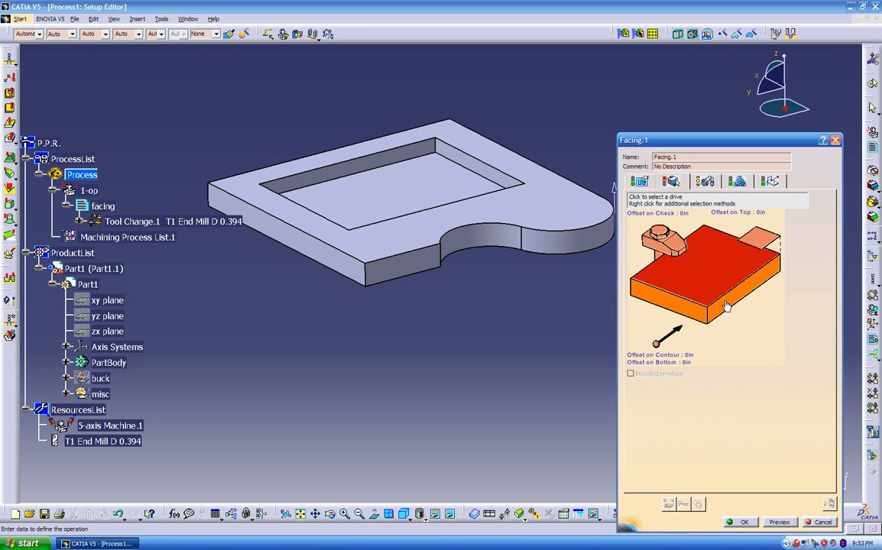
- Select the rectangular pocket's floor as the bottom of the Facing operation
left_click(641, 260)
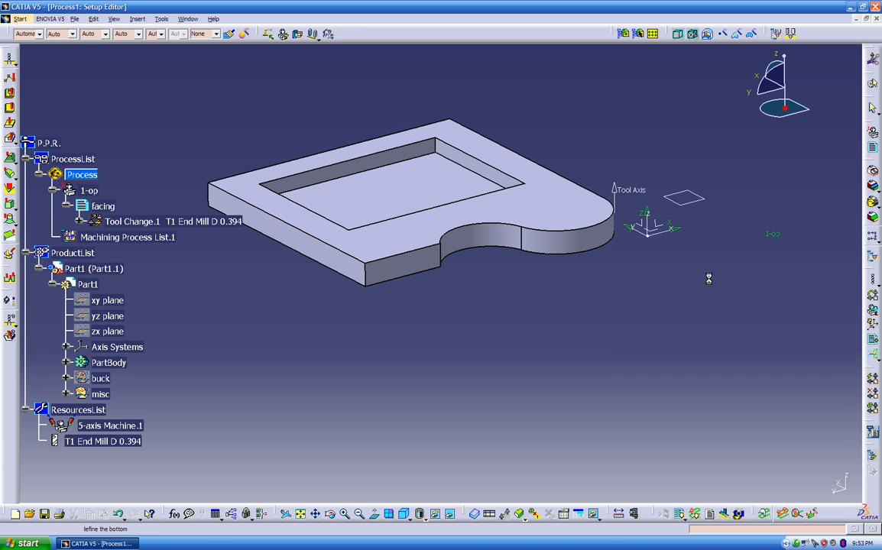
left_click(465, 178)
middle_click_drag(453, 319, 459, 336)
- Clear the pocket-floor bottom and the pocket drive contour from the operation's geometry
right_click(694, 272)
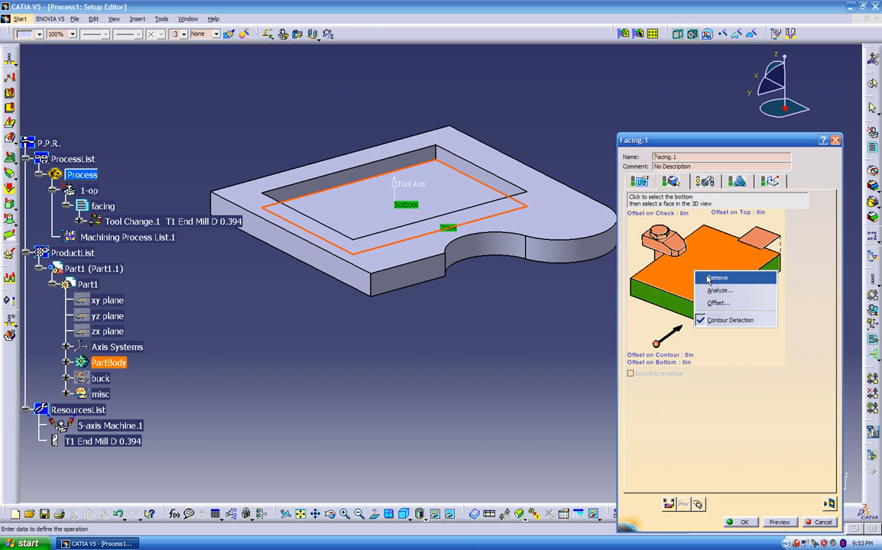
left_click(708, 280)
right_click(666, 299)
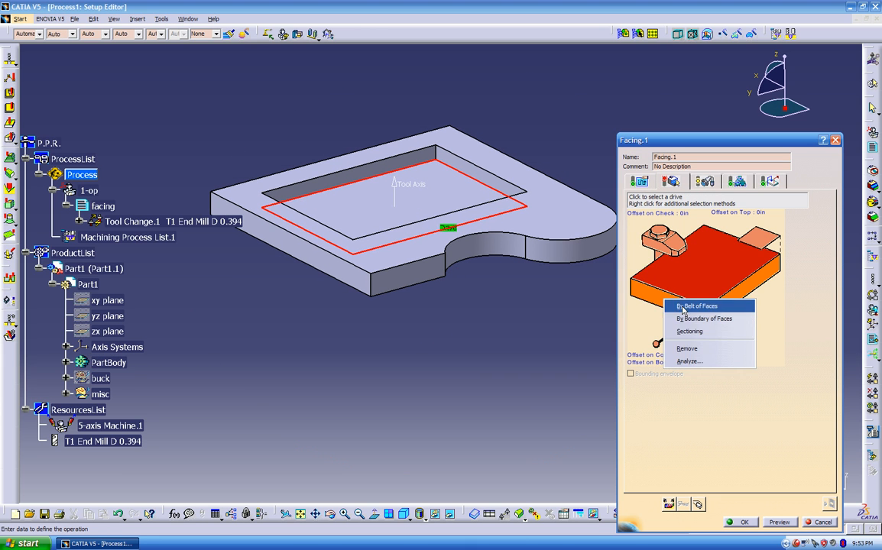
left_click(691, 348)
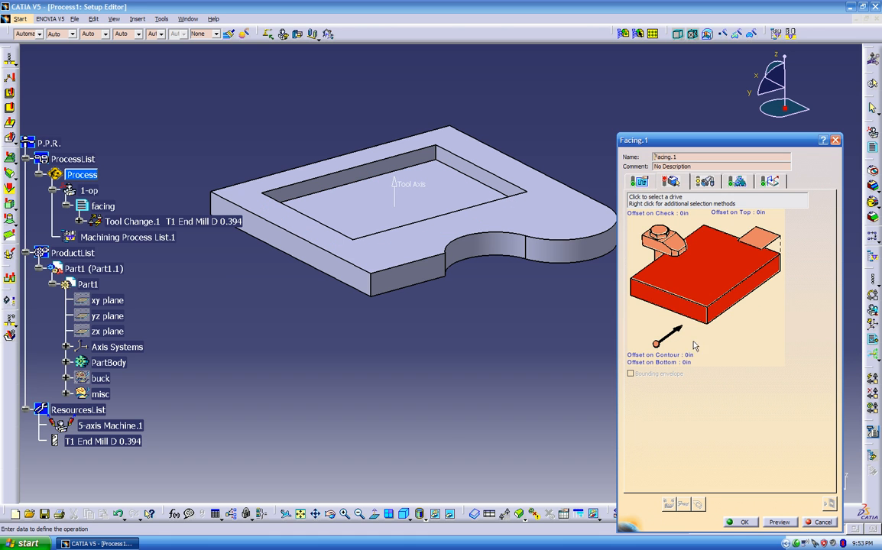
- Define the drive contour from the top face's outer edges, completing the curved portion with Navigate on Belt of Edges
left_click(737, 302)
left_click_drag(372, 447, 356, 448)
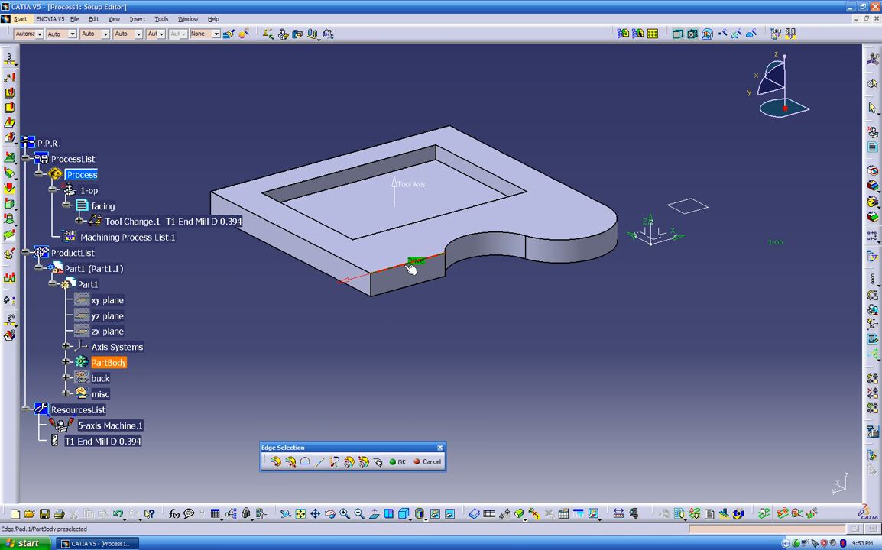
left_click(359, 265)
left_click(264, 181)
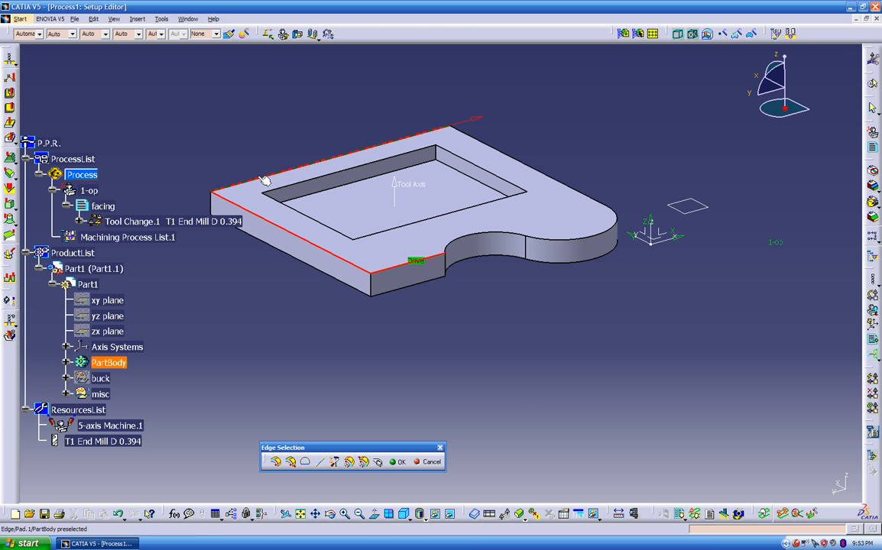
left_click(510, 157)
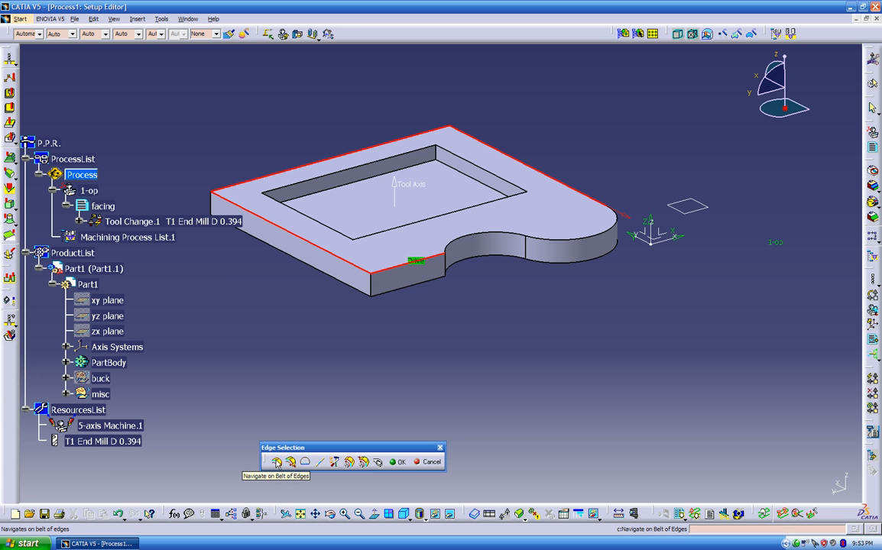
left_click(277, 463)
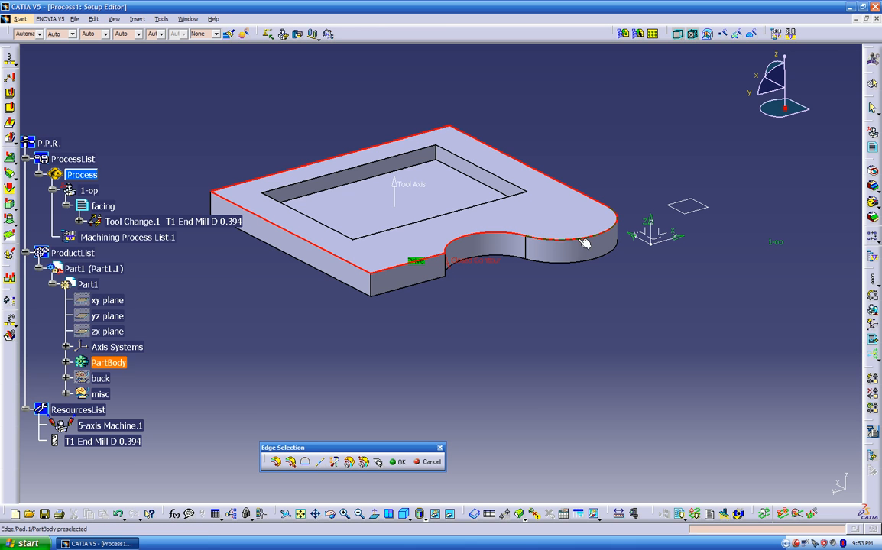
middle_click_drag(463, 243, 497, 298)
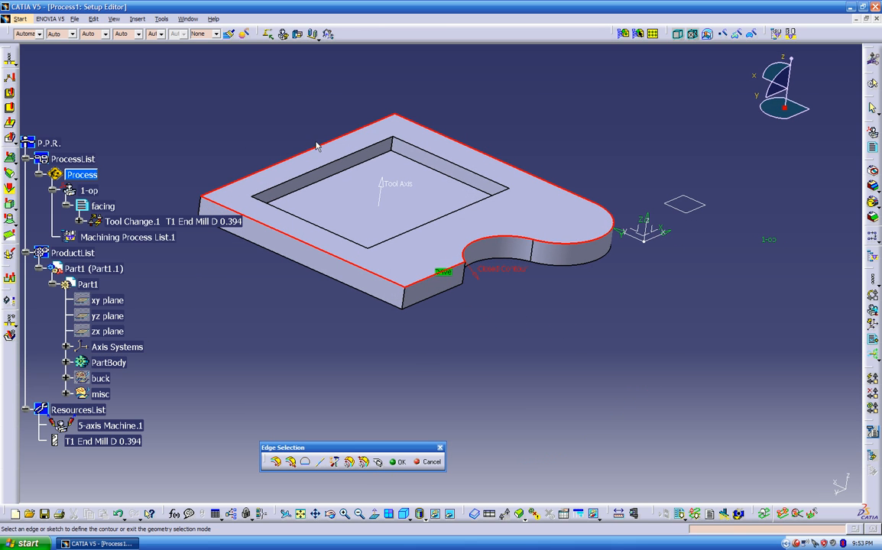
double_click(500, 362)
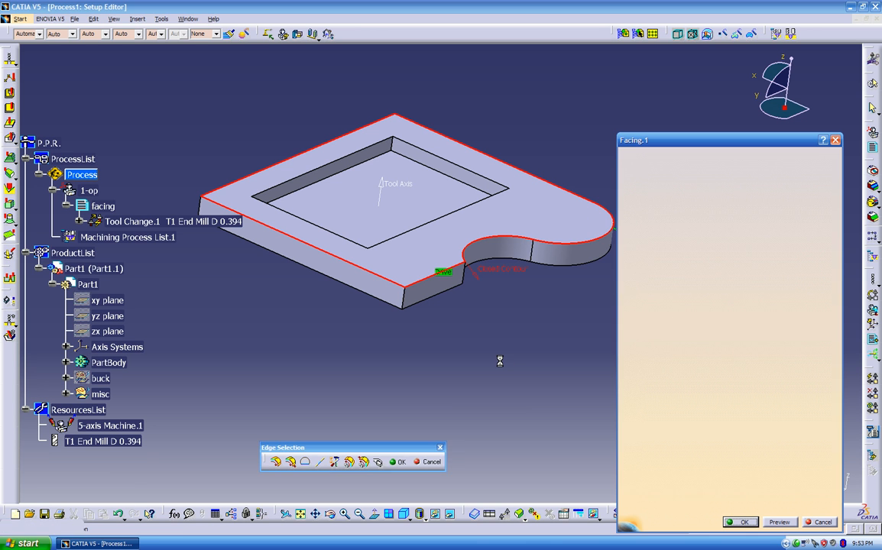
middle_click_drag(500, 360, 480, 290)
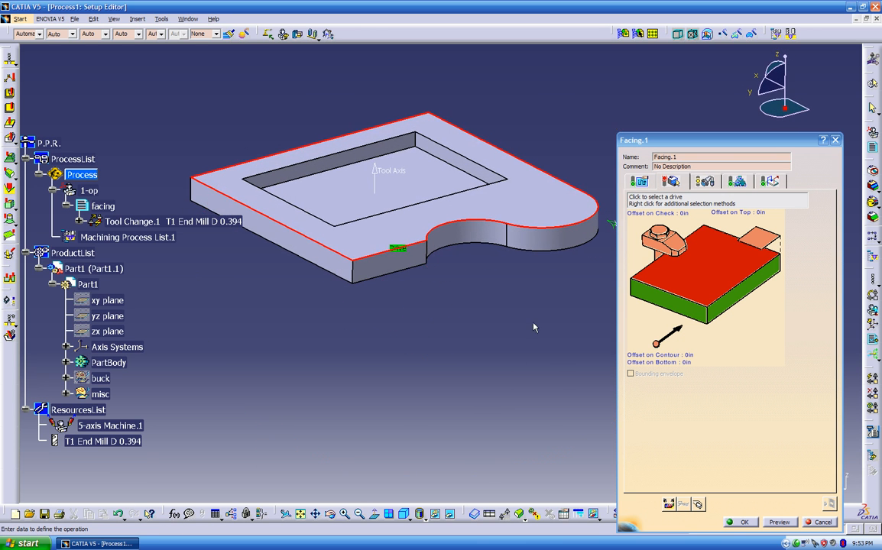
- Set the part's top face as the bottom alongside the manually selected drive contour
left_click(704, 267)
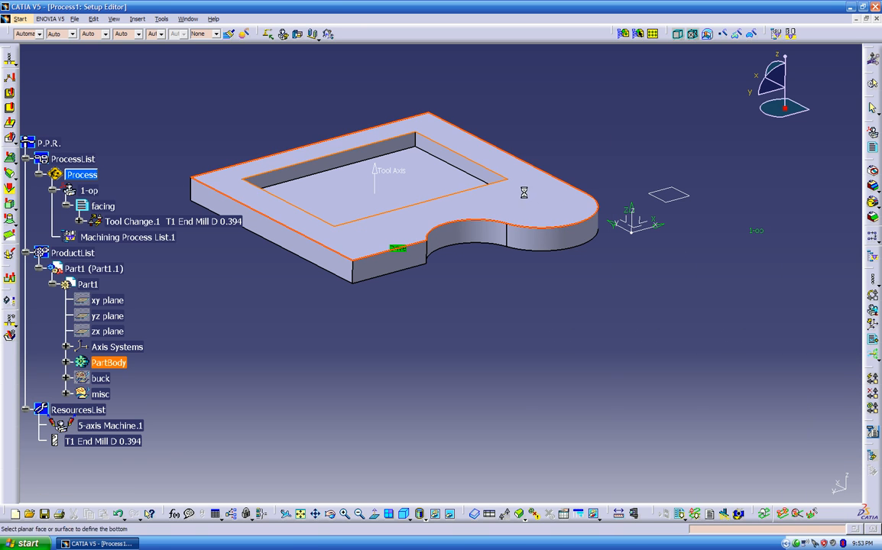
left_click(530, 195)
middle_click_drag(490, 336, 493, 257)
middle_click_drag(440, 273, 400, 221)
middle_click_drag(293, 204, 479, 404)
middle_click_drag(327, 360, 529, 395)
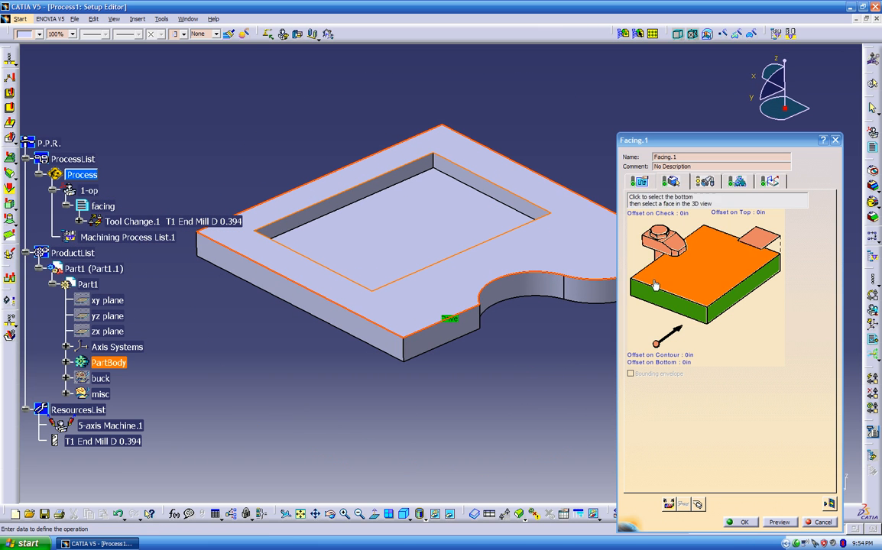
- Try the One way tool path style and set the facing strategy to Back and forth
left_click(641, 182)
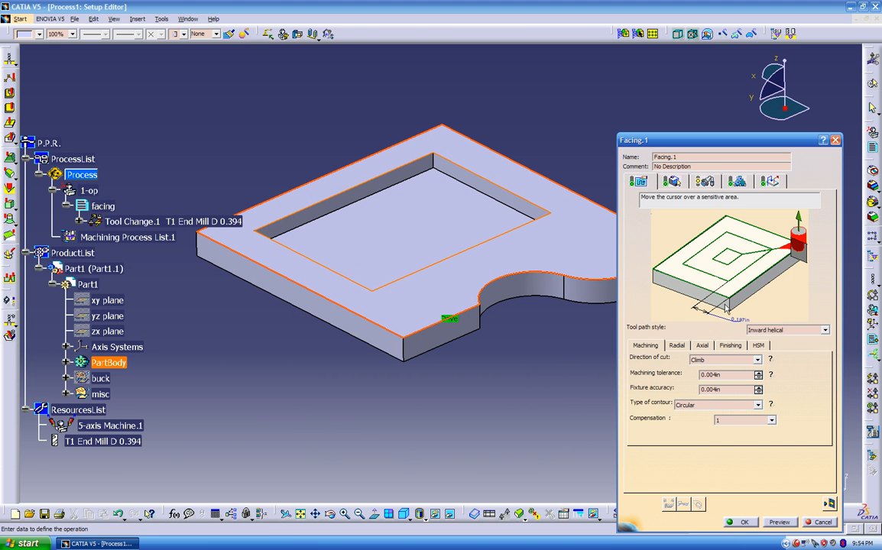
left_click(776, 330)
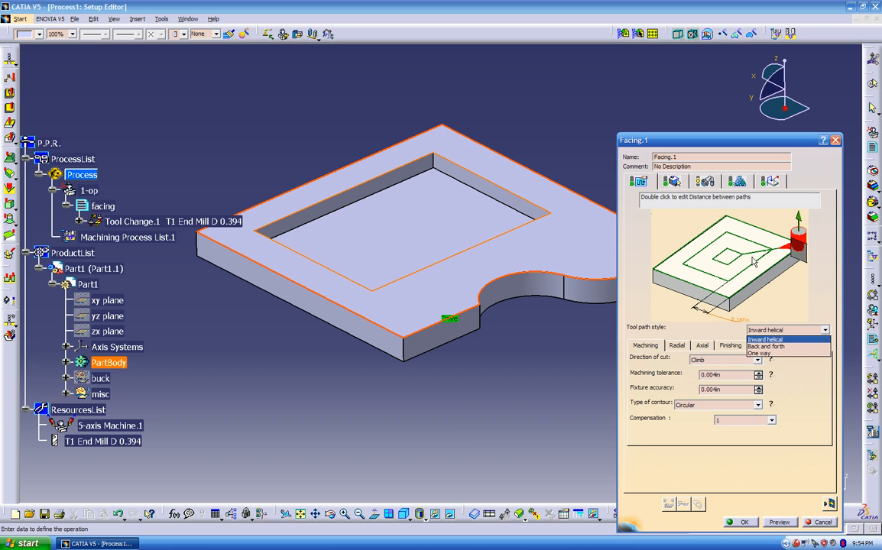
left_click(788, 348)
left_click(783, 331)
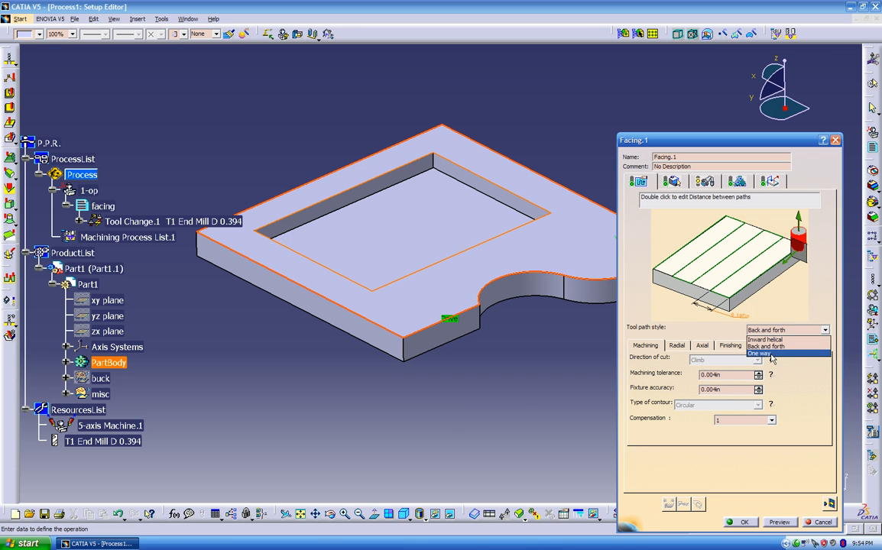
left_click(770, 355)
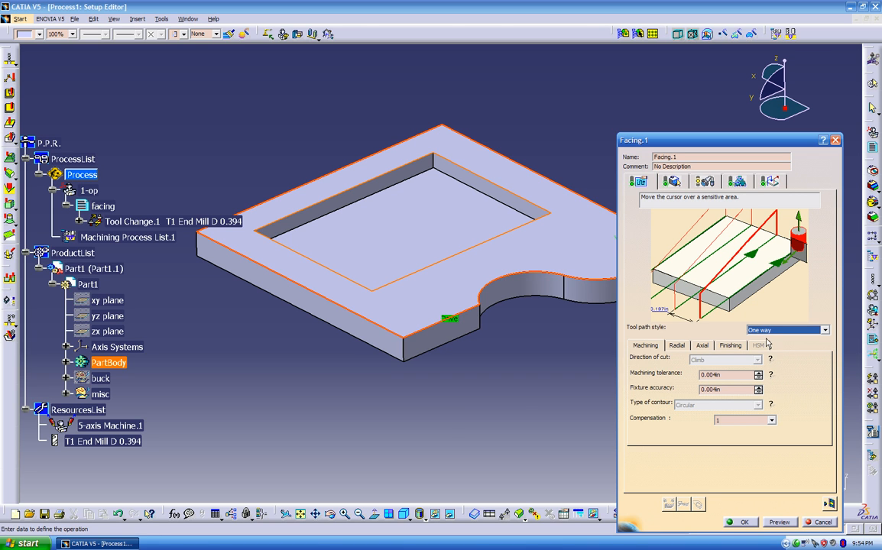
left_click(773, 332)
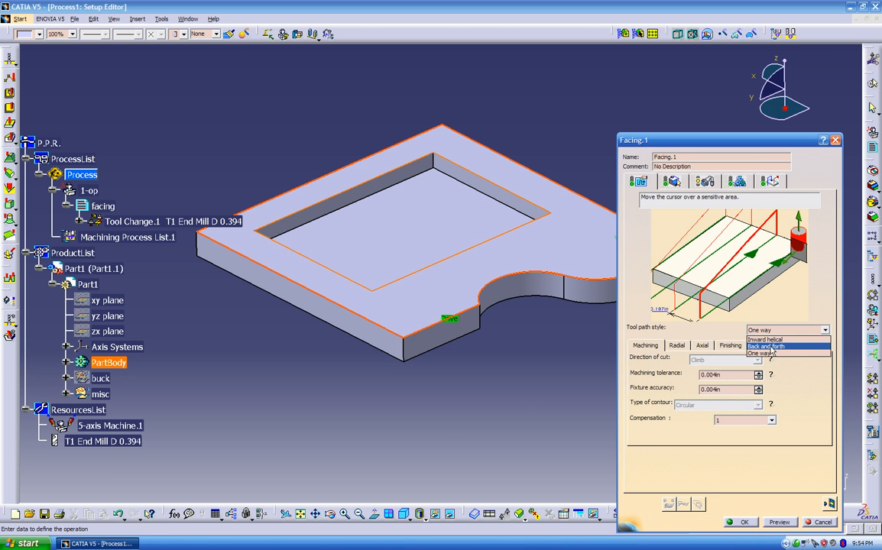
left_click(771, 348)
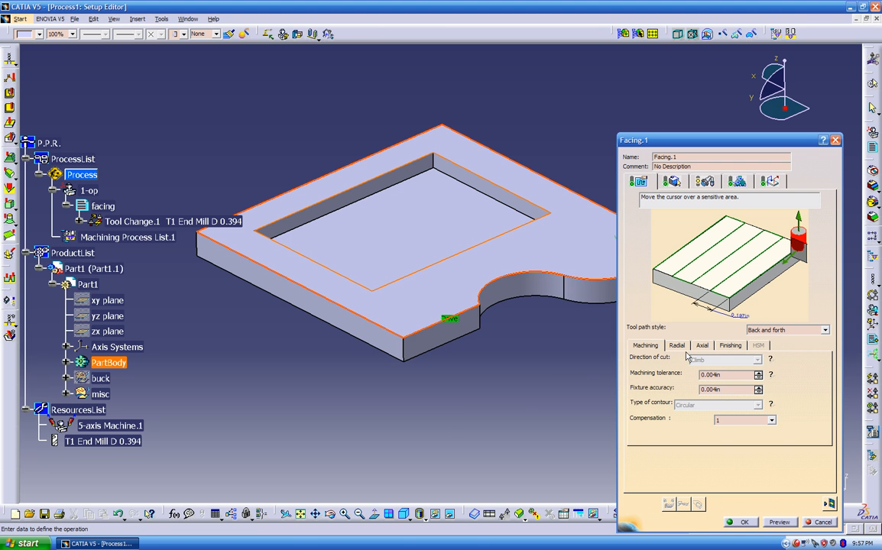
- Review the radial, axial and finishing strategy parameters, including the illustrations for axial mode and number of levels
left_click(677, 345)
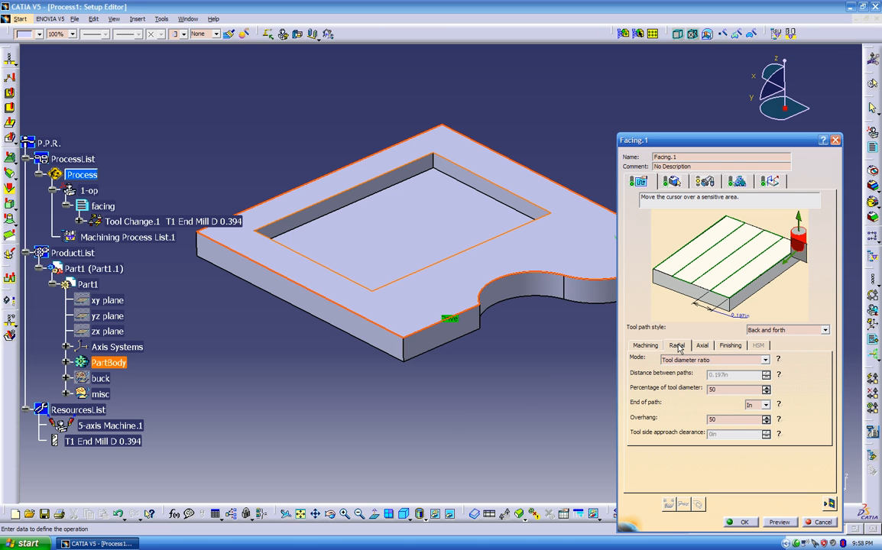
left_click(702, 346)
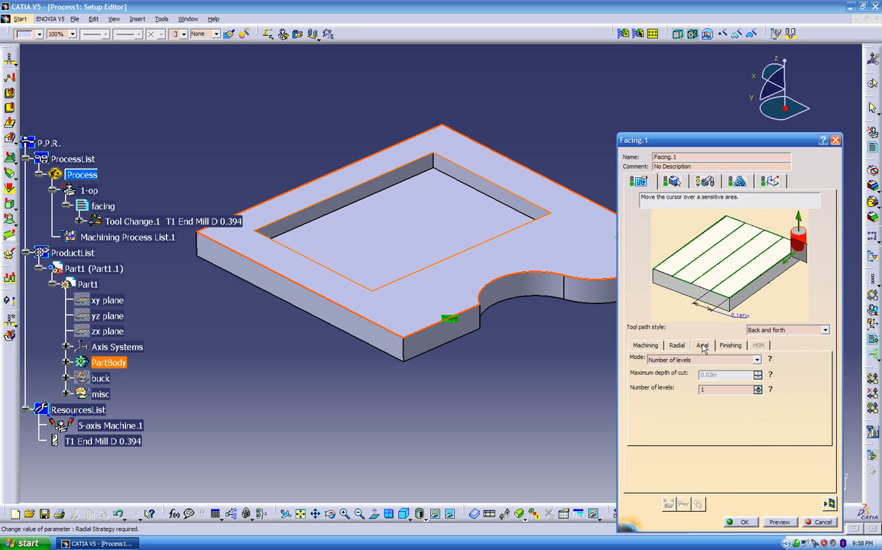
left_click(771, 360)
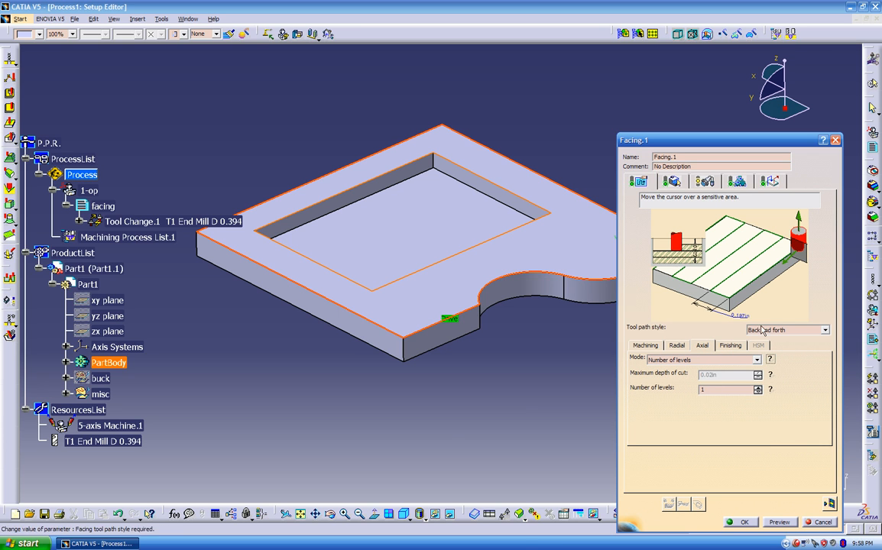
left_click(773, 390)
left_click(732, 346)
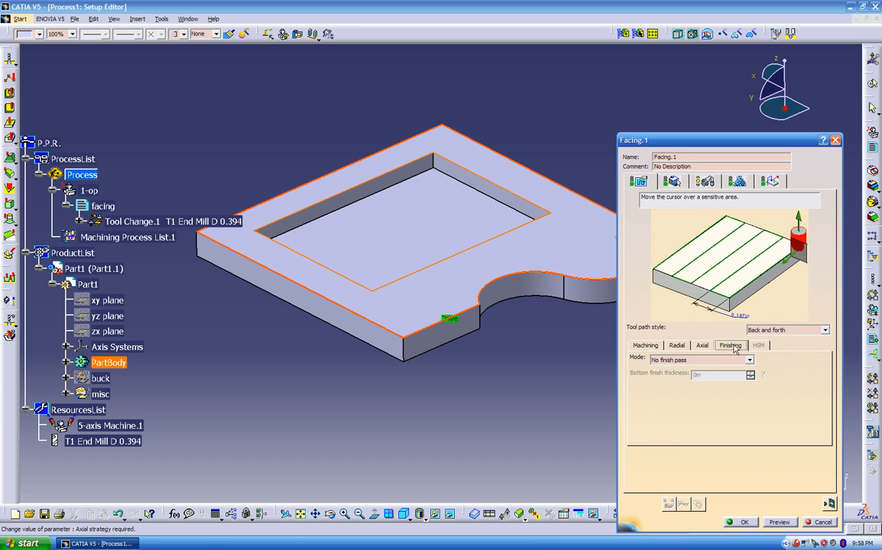
- Try the Finish bottom only mode for the finishing pass and return it to No finish pass
left_click(681, 360)
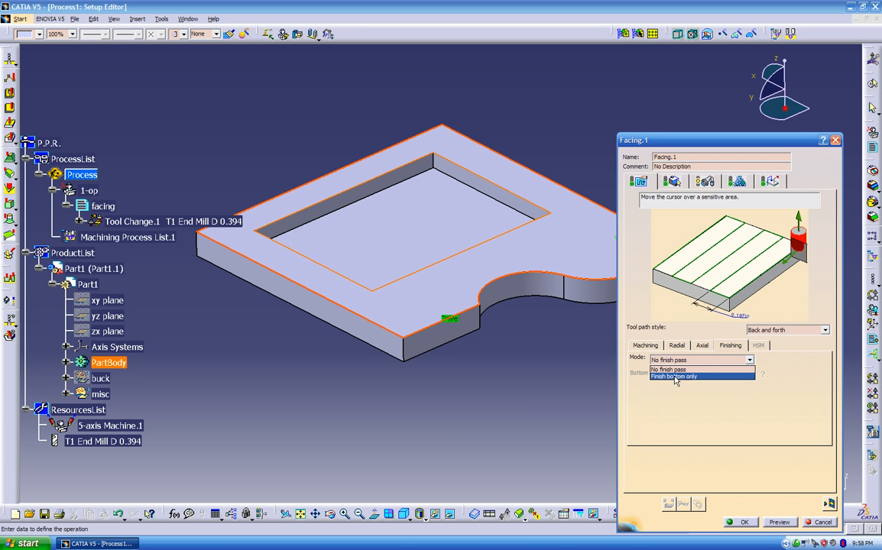
left_click(676, 377)
left_click(675, 361)
left_click(738, 377)
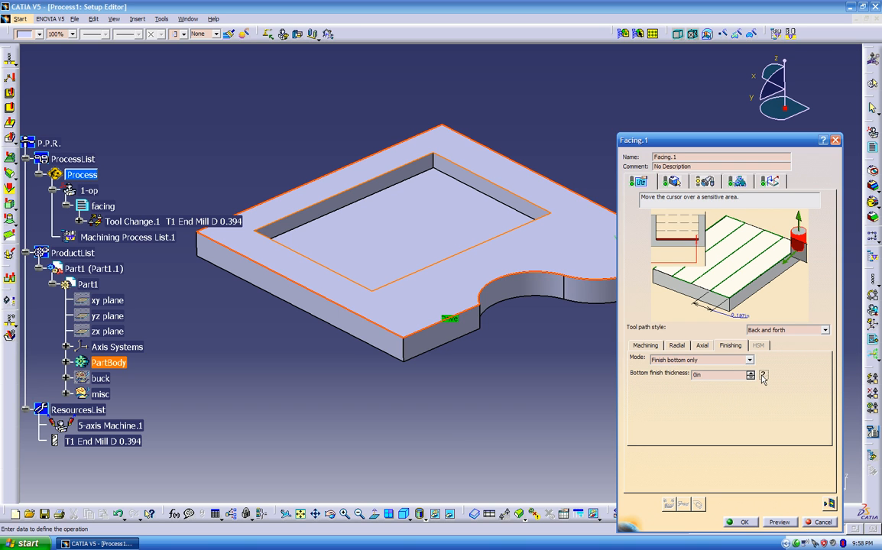
left_click(711, 360)
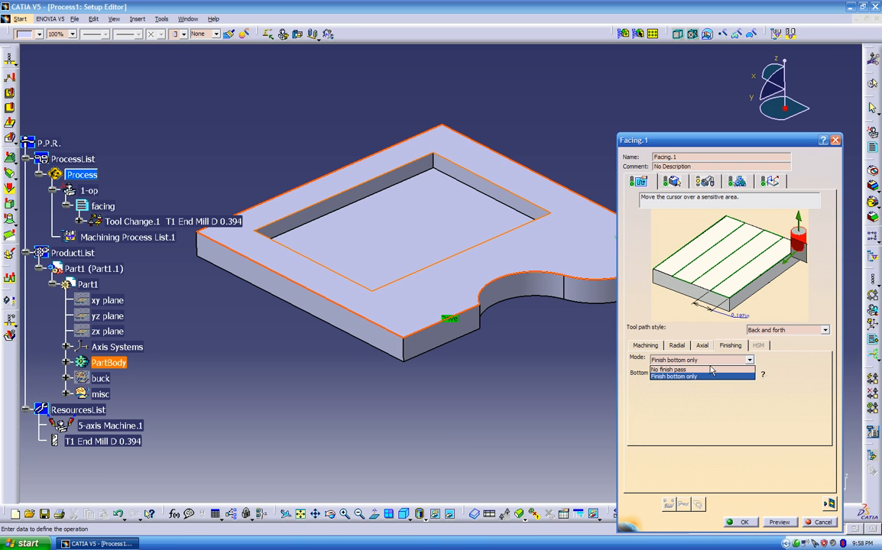
left_click(709, 369)
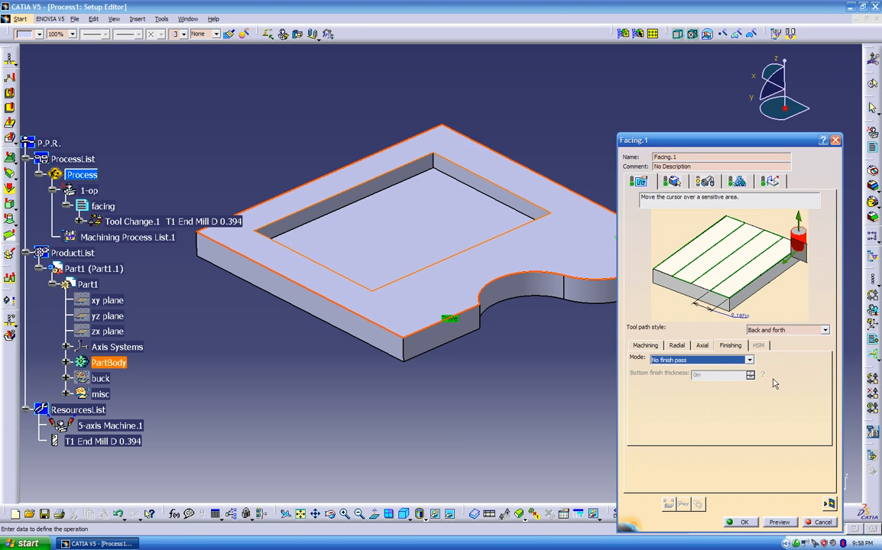
- Change the facing tool from the end mill to a face mill, keeping its default outside diameter
left_click(673, 182)
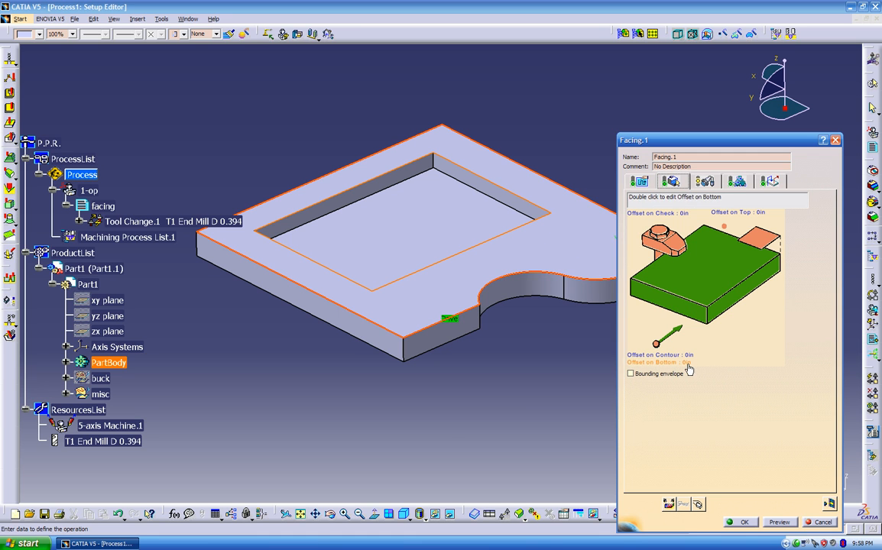
left_click(704, 181)
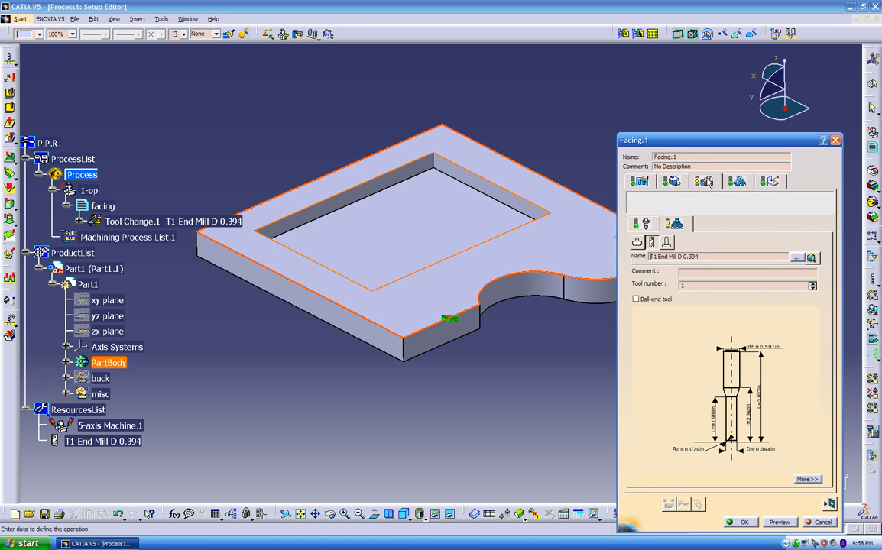
left_click(638, 243)
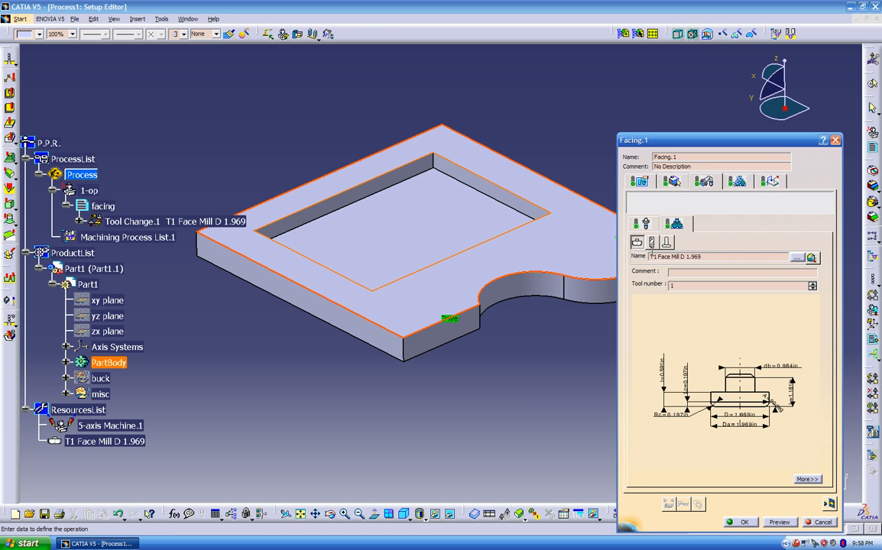
double_click(746, 430)
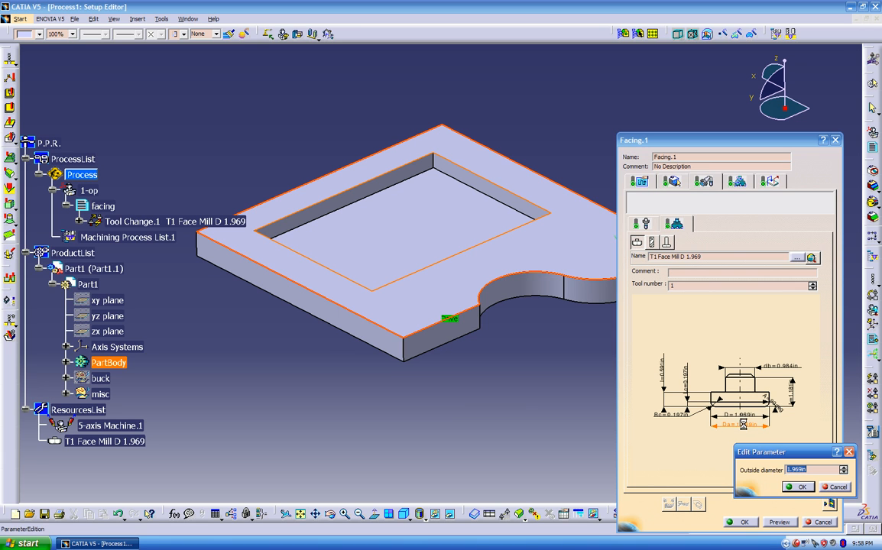
left_click(831, 487)
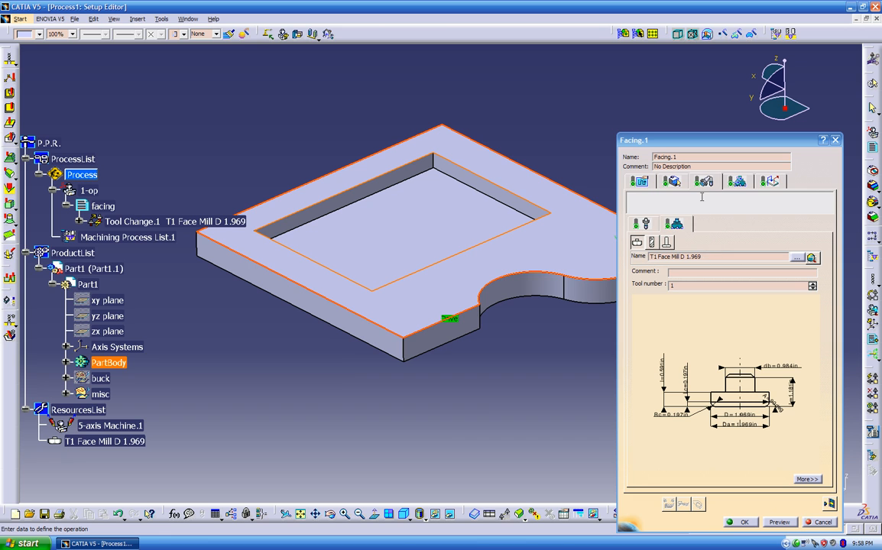
- Turn off automatic computation of feedrate and spindle speed, and set the machining spindle speed to 3500 turn_mn
left_click(735, 182)
left_click(646, 208)
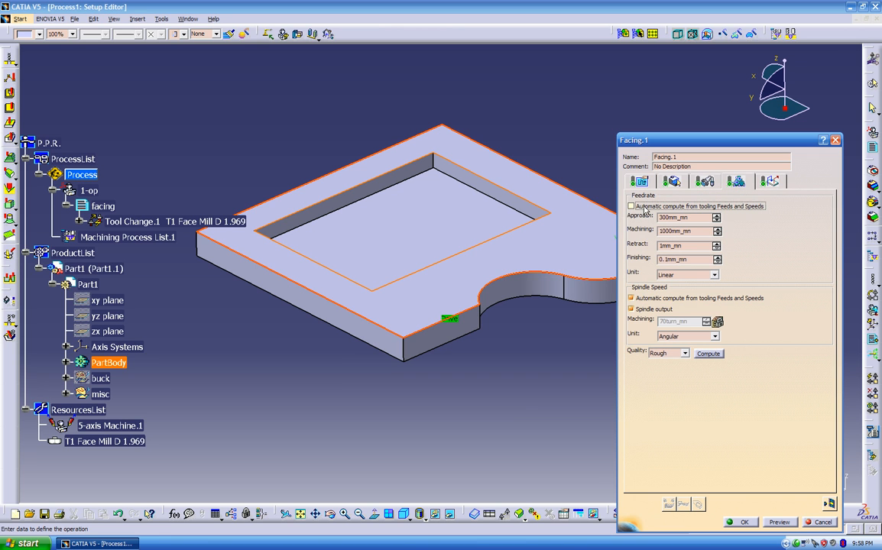
left_click(631, 298)
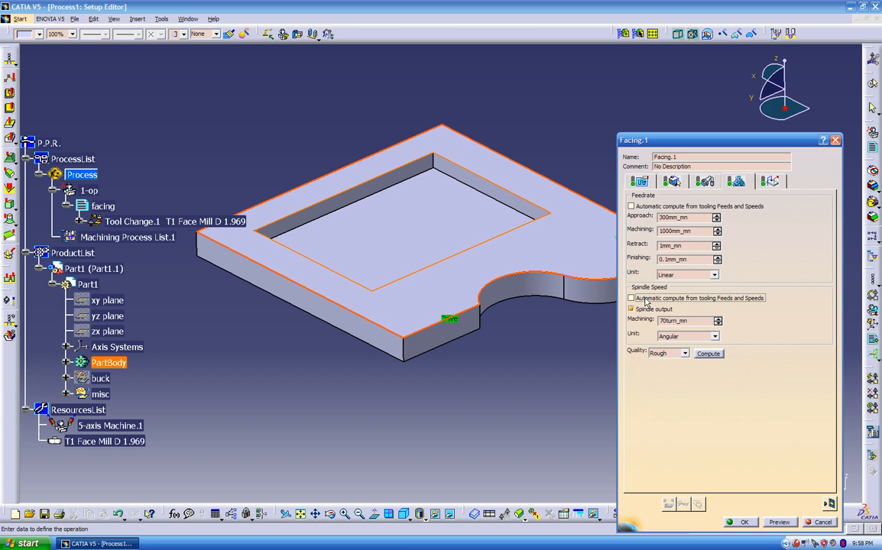
double_click(695, 321)
type("3500")
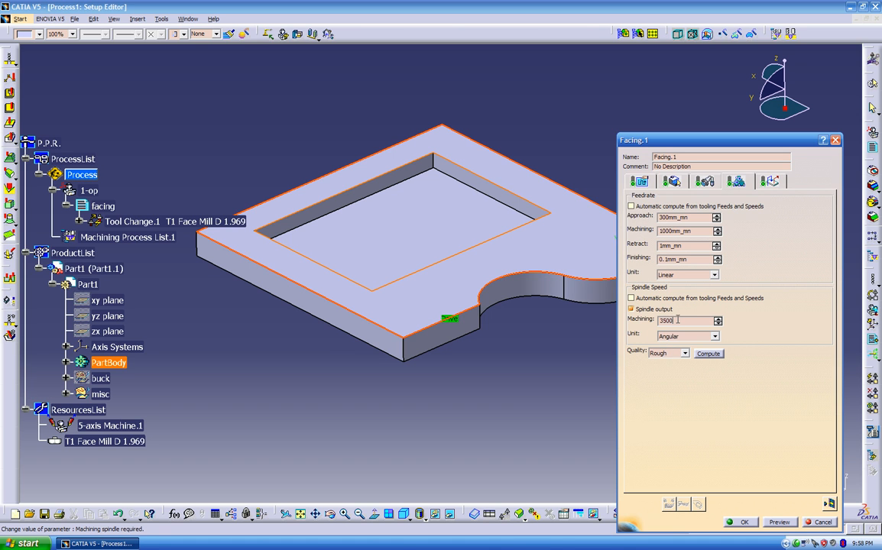
key("Return")
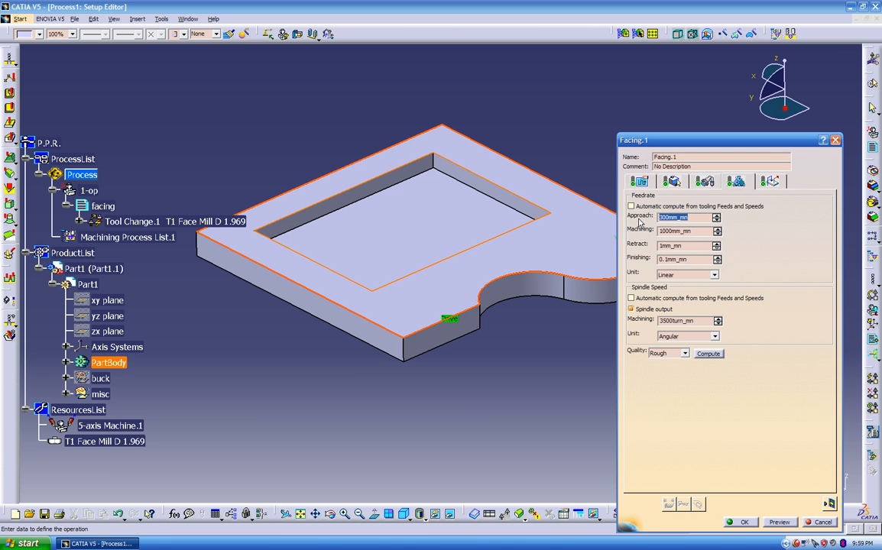
- Set the feedrates to 50 mm_mn approach, 80 mm_mn machining, 300 mm_mn retract and 100 mm_mn finishing, with Finish quality
type("50")
key("Return")
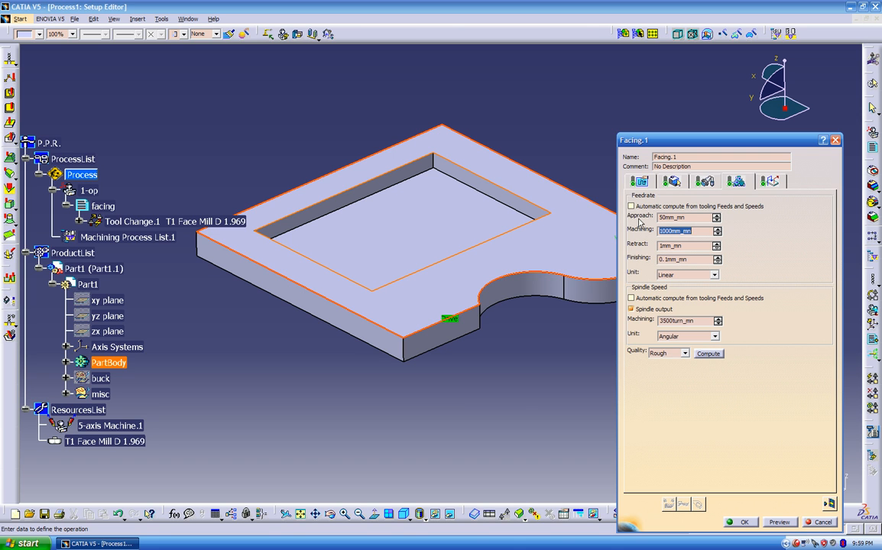
type("80")
key("Return")
type("1")
type("00")
key("Return")
type("3")
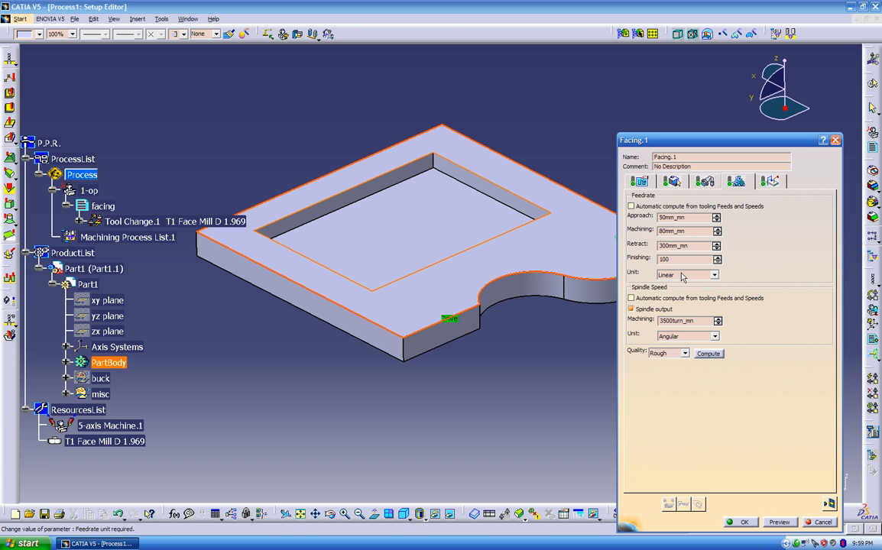
left_click(677, 353)
left_click(662, 366)
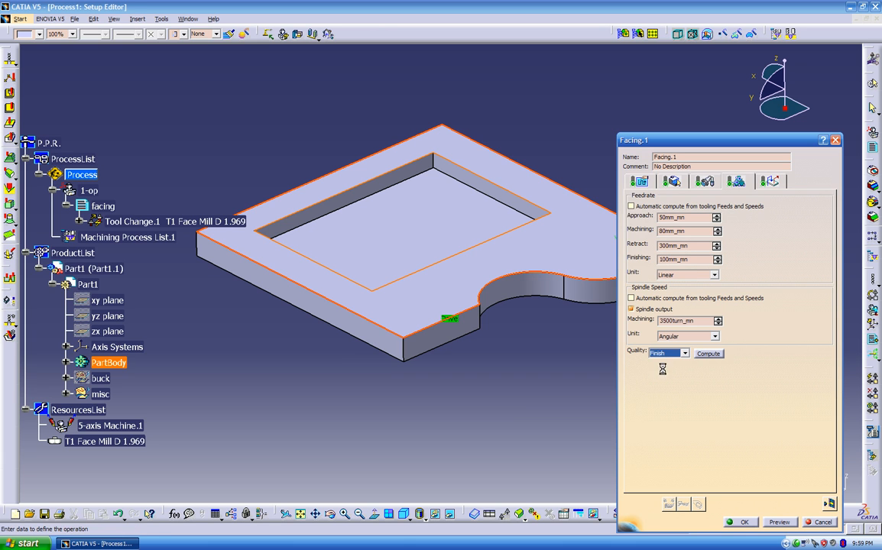
- Try the Horizontal horizontal axial, Axial and Ramping modes for the approach macro and return it to Build by user
left_click(769, 181)
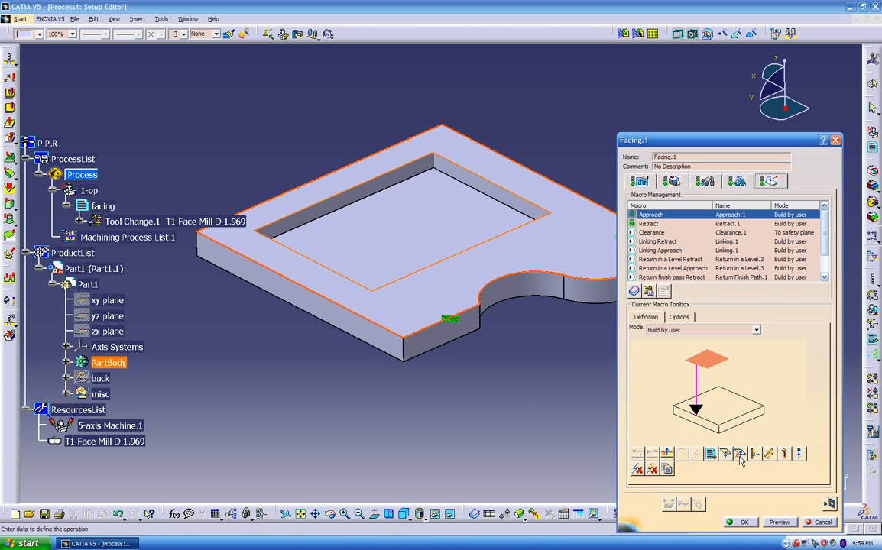
left_click(701, 330)
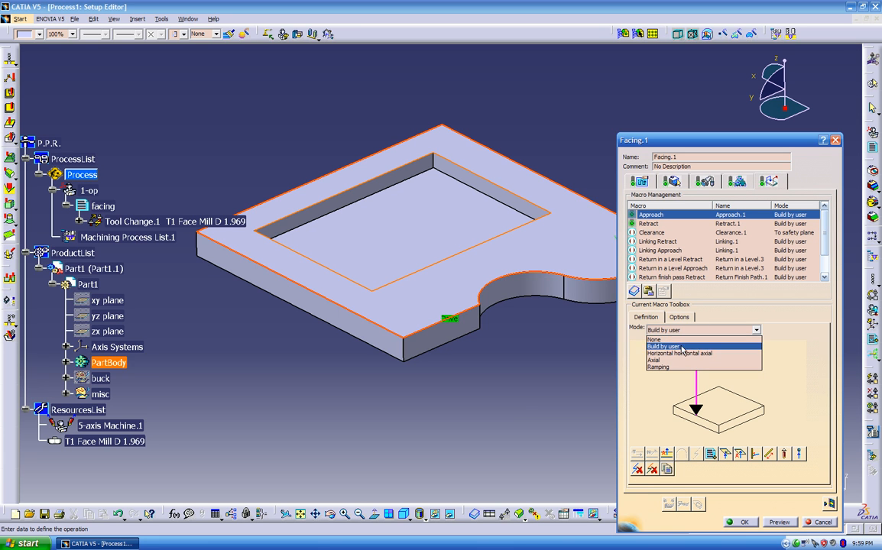
left_click(683, 355)
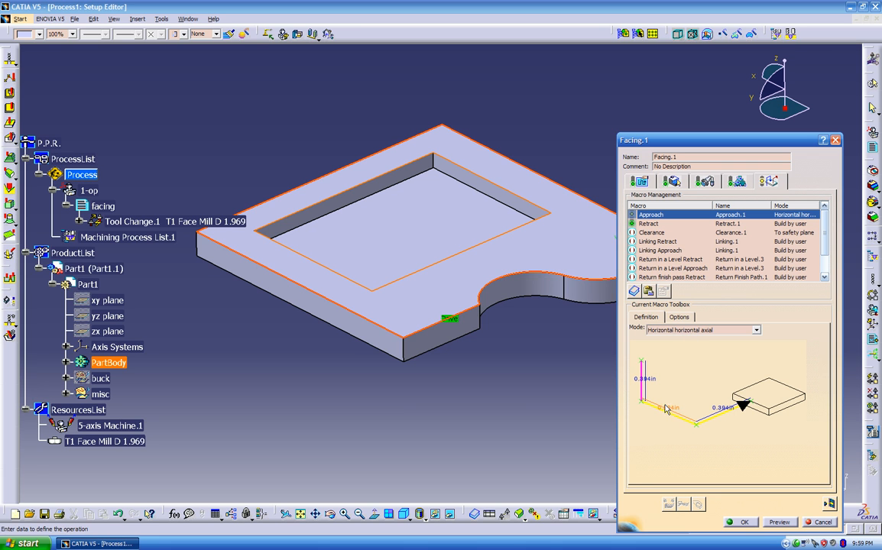
left_click(687, 330)
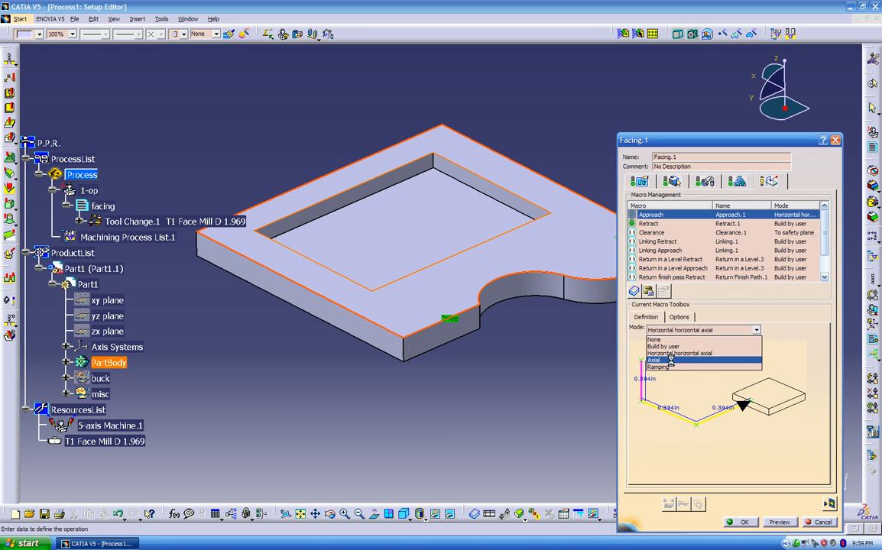
left_click(683, 358)
left_click(687, 332)
left_click(673, 353)
left_click(682, 333)
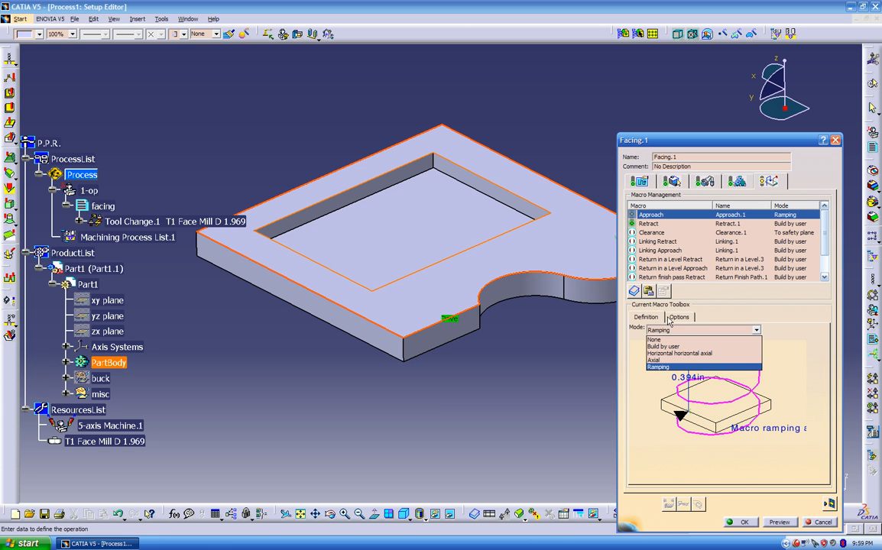
left_click(666, 339)
left_click(670, 330)
left_click(665, 346)
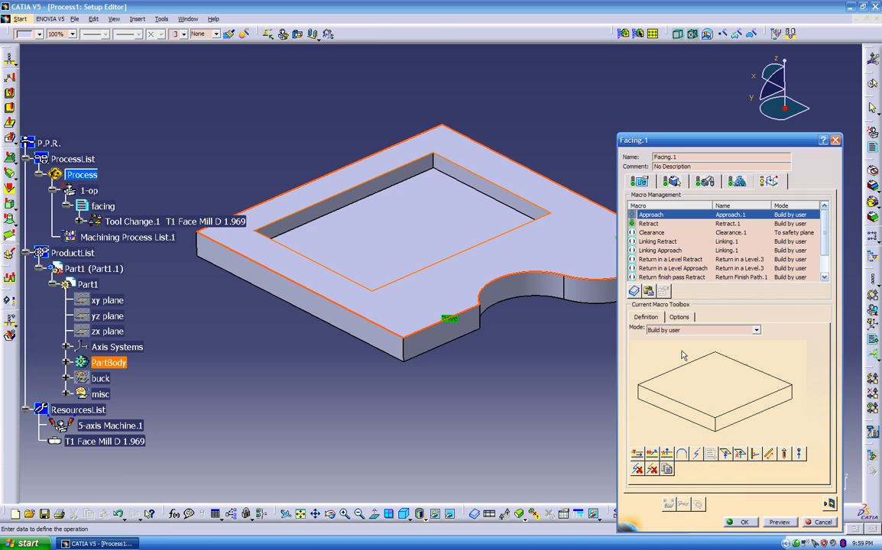
- Add an axial motion up to a plane to the approach macro and assign Plane.1 as its plane
left_click(740, 455)
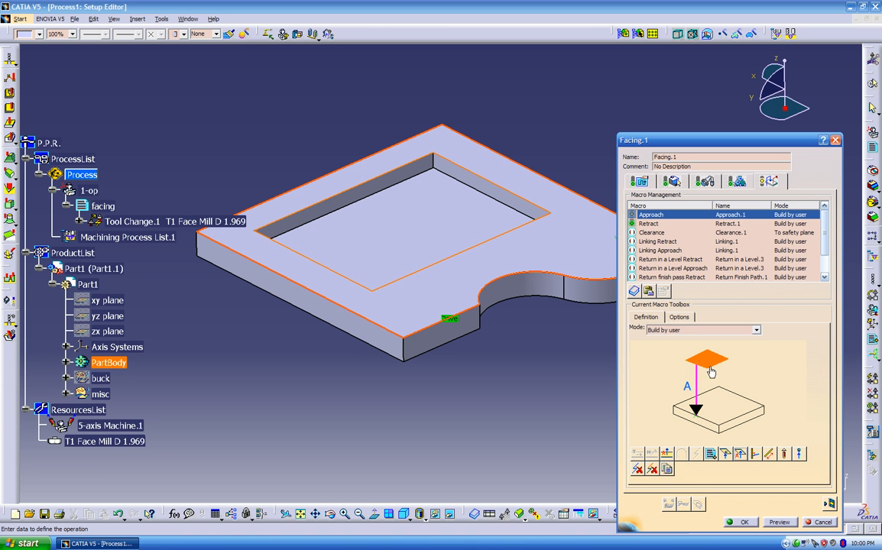
left_click(708, 361)
middle_click_drag(585, 342, 454, 339)
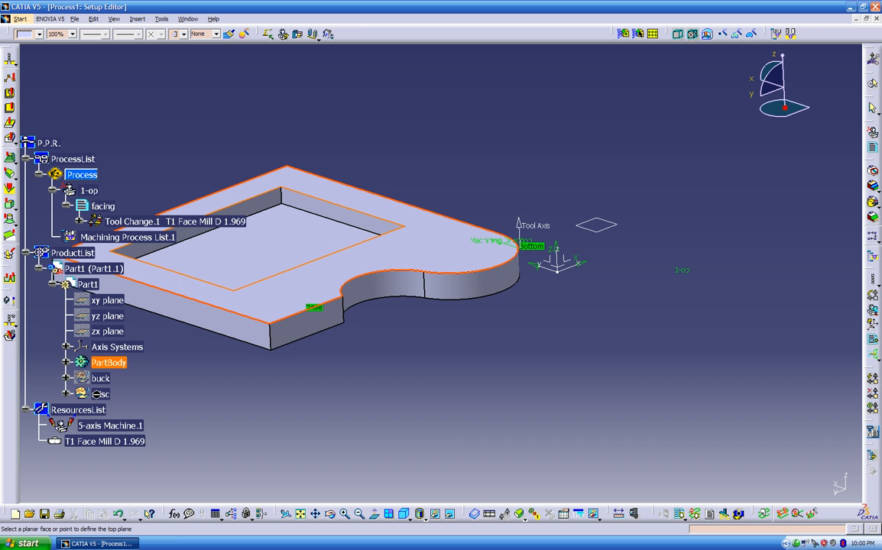
left_click(67, 395)
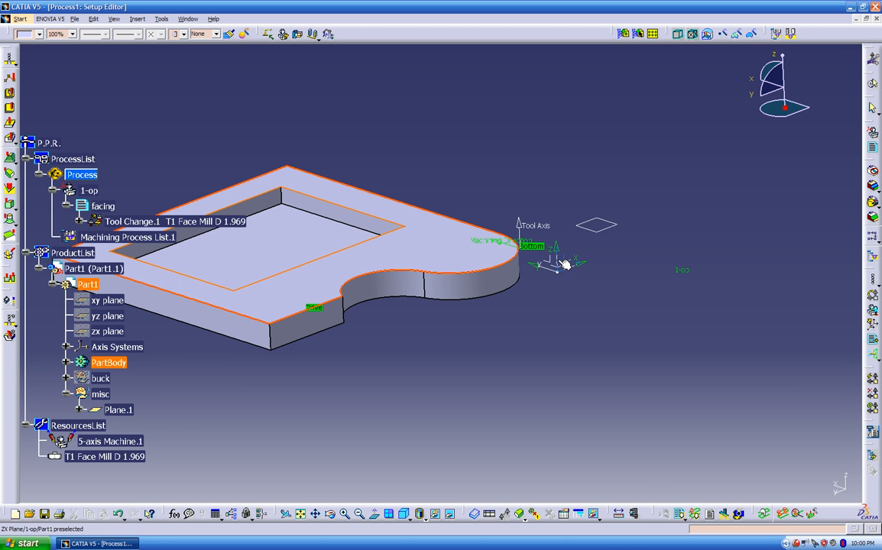
left_click(609, 227)
middle_click_drag(463, 290, 458, 241)
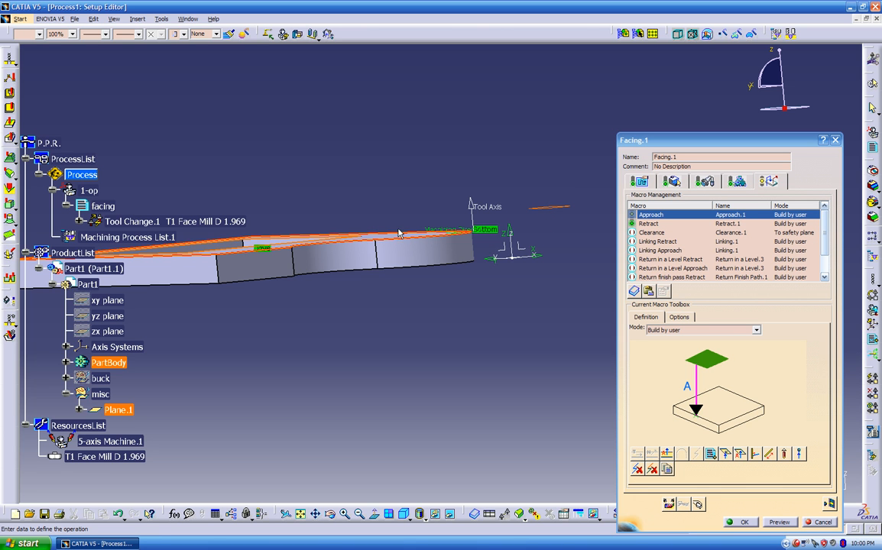
middle_click_drag(239, 267, 464, 405)
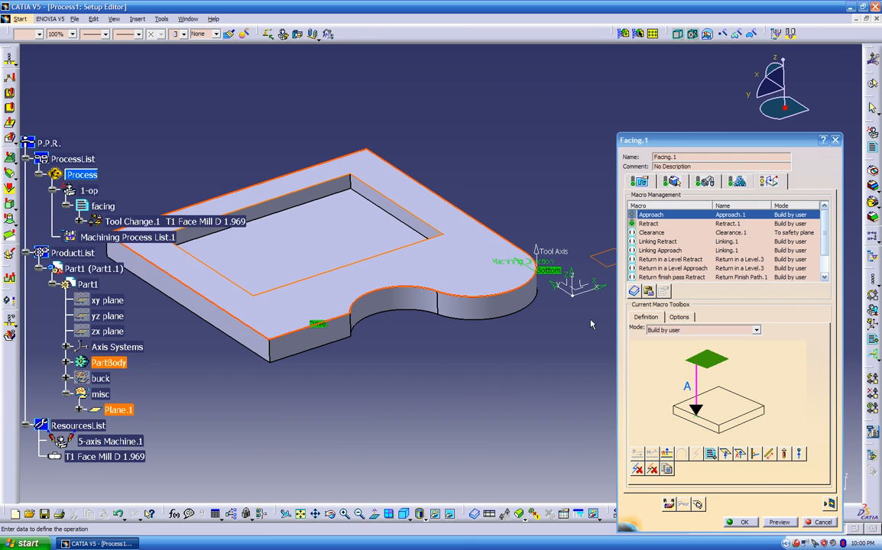
- Assign Plane.1 as the plane that limits the retract macro's axial motion
left_click(645, 224)
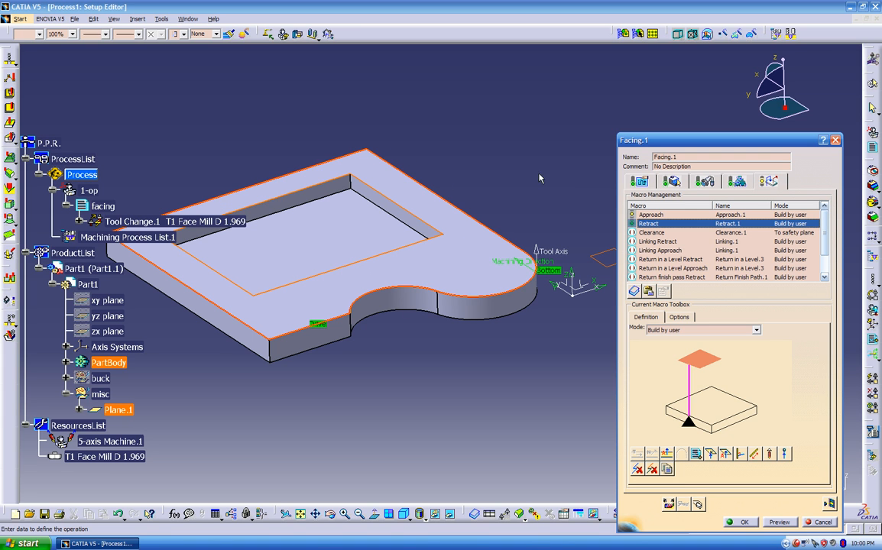
left_click(705, 364)
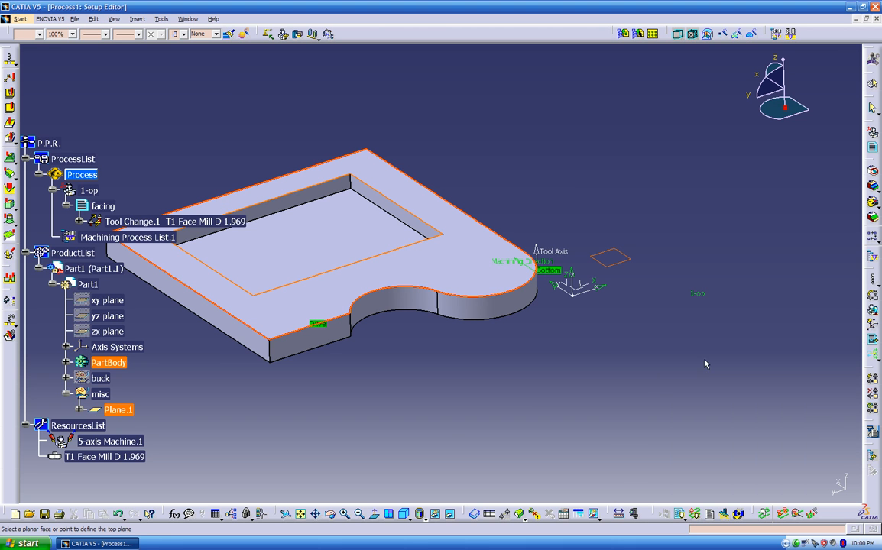
left_click(618, 261)
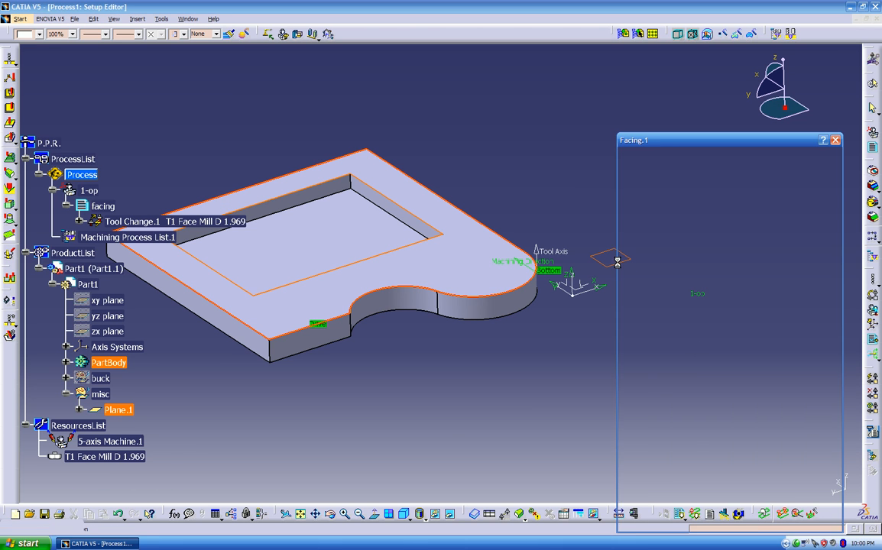
middle_click_drag(535, 348, 511, 325)
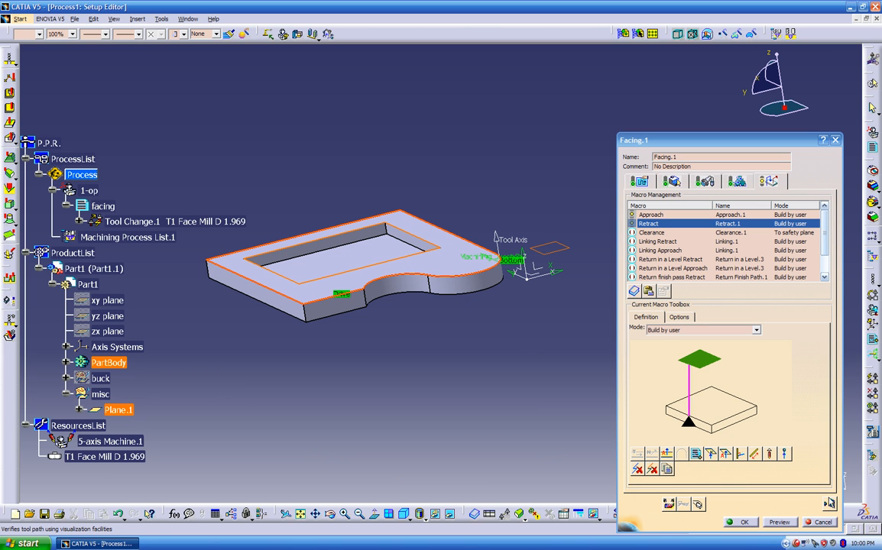
- Replay the facing tool path and examine the face mill's passes over the part
left_click(830, 505)
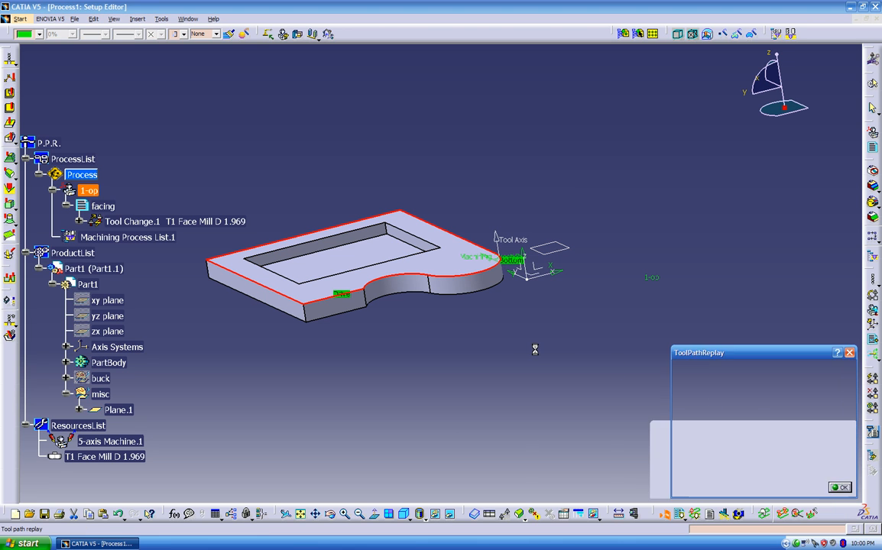
middle_click_drag(501, 346, 563, 293)
middle_click_drag(427, 406, 154, 335)
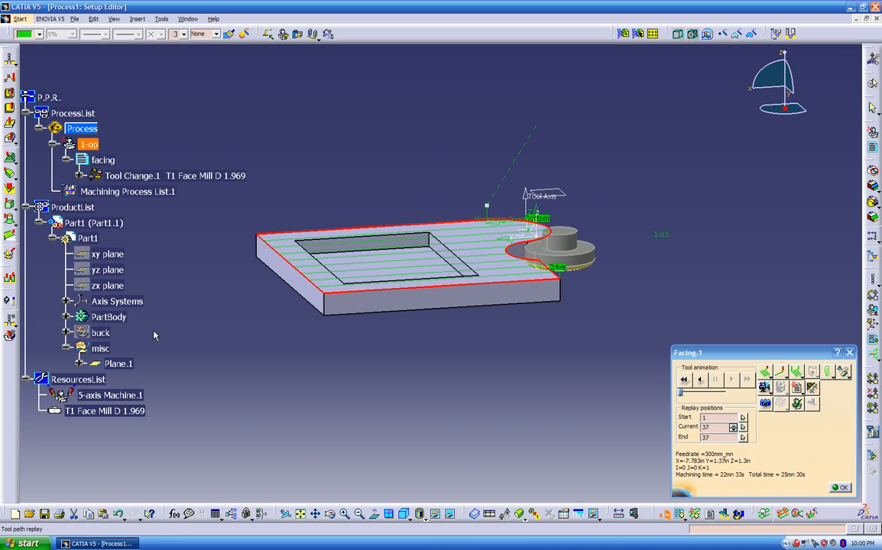
- Show the hidden buck stock body around the part to compare it with the tool path
right_click(100, 334)
left_click(127, 362)
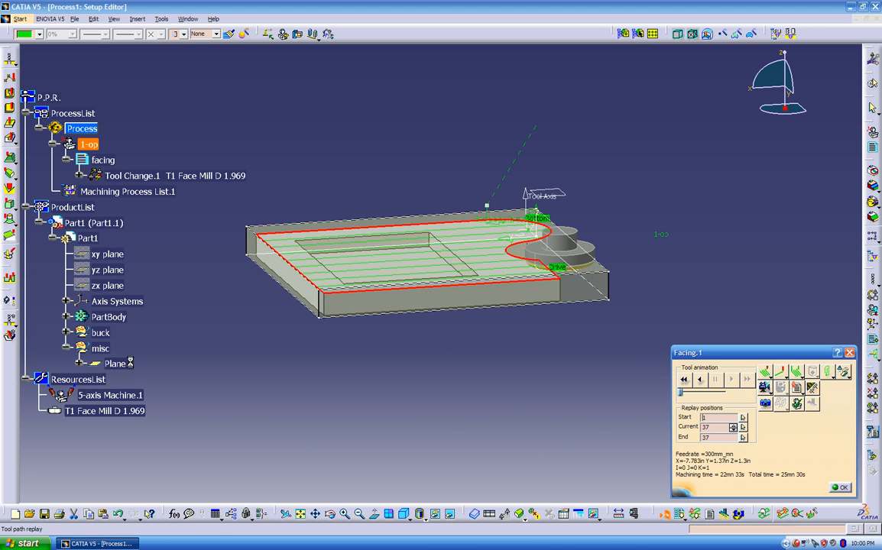
middle_click_drag(368, 302, 580, 337)
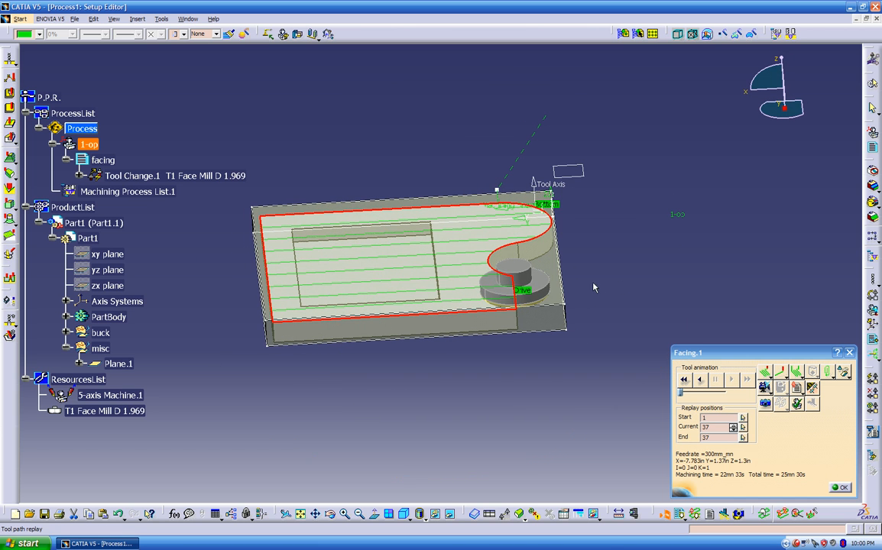
- Close the tool path replay and set the end of path to Out in the facing operation's radial strategy
middle_click_drag(540, 256, 457, 359)
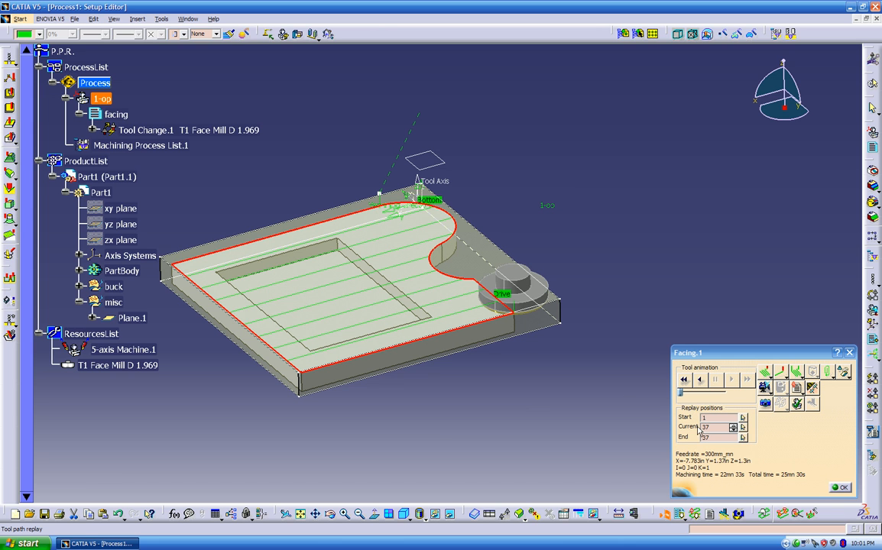
left_click(841, 488)
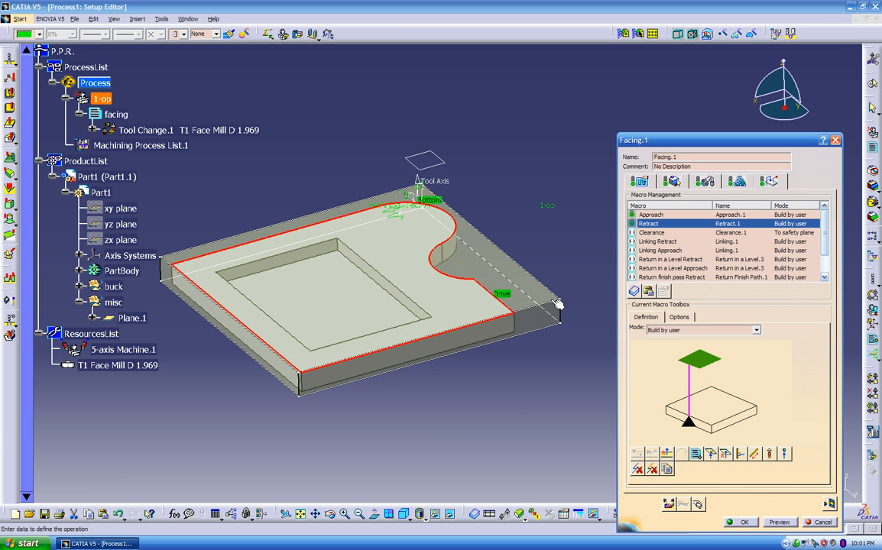
left_click(639, 182)
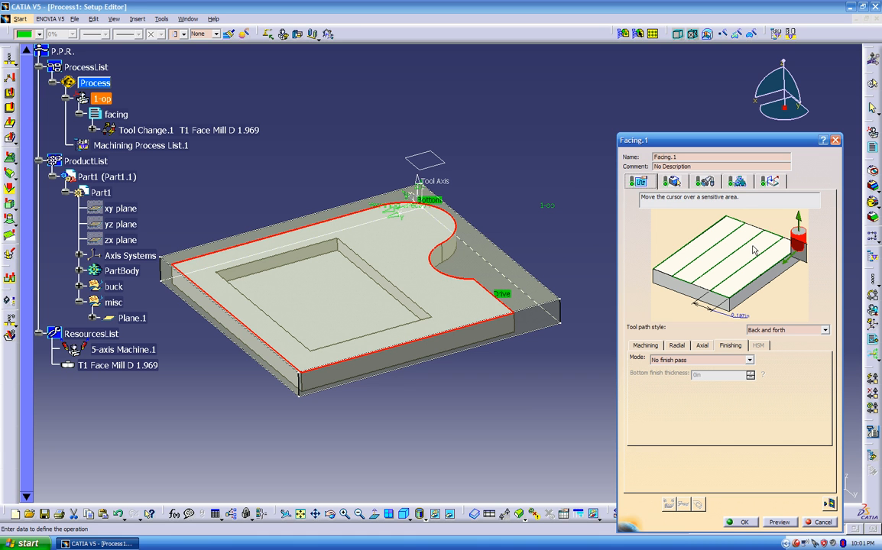
left_click(646, 346)
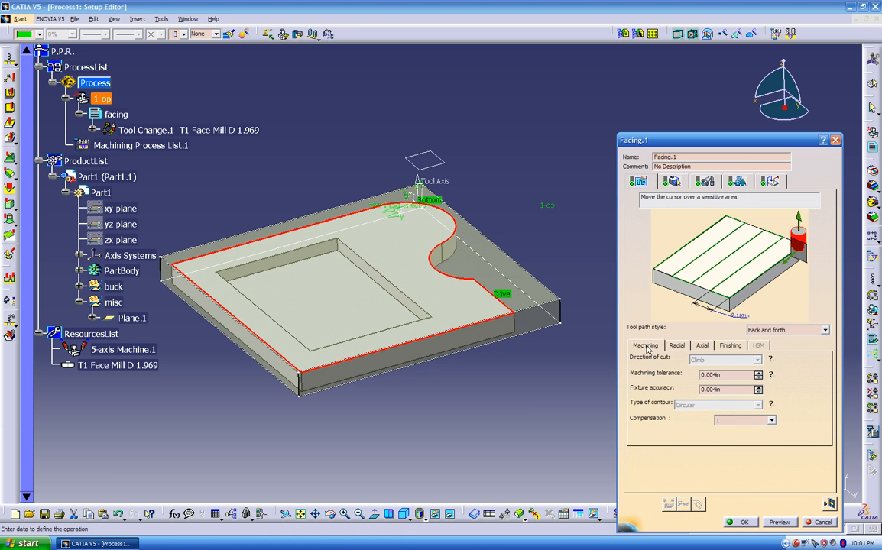
left_click(677, 346)
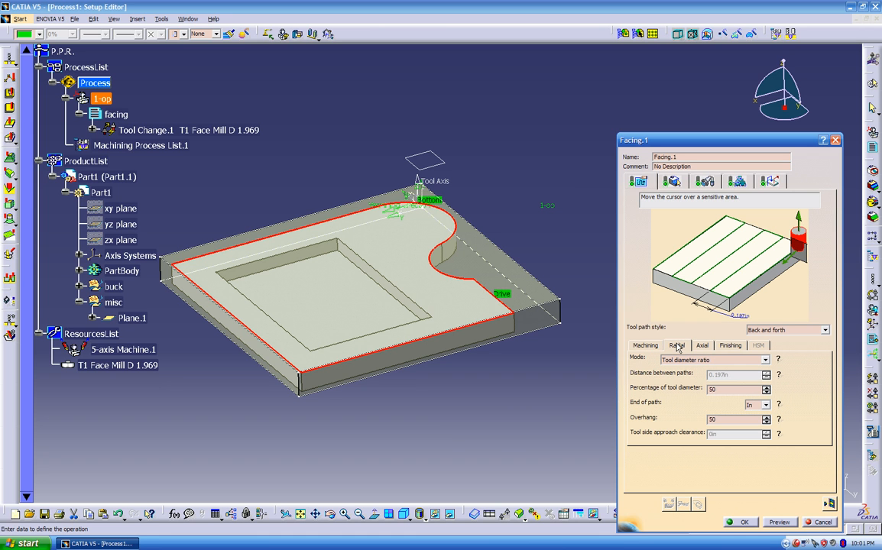
left_click(766, 405)
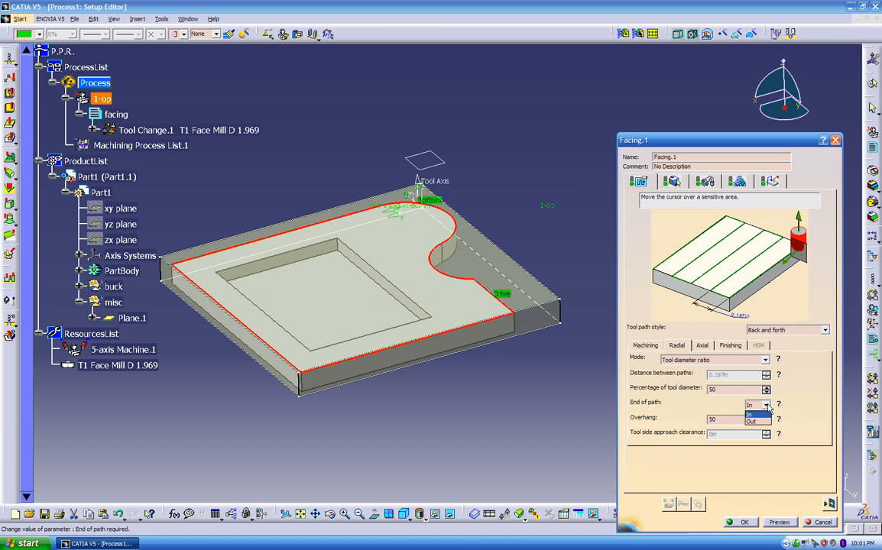
left_click(768, 414)
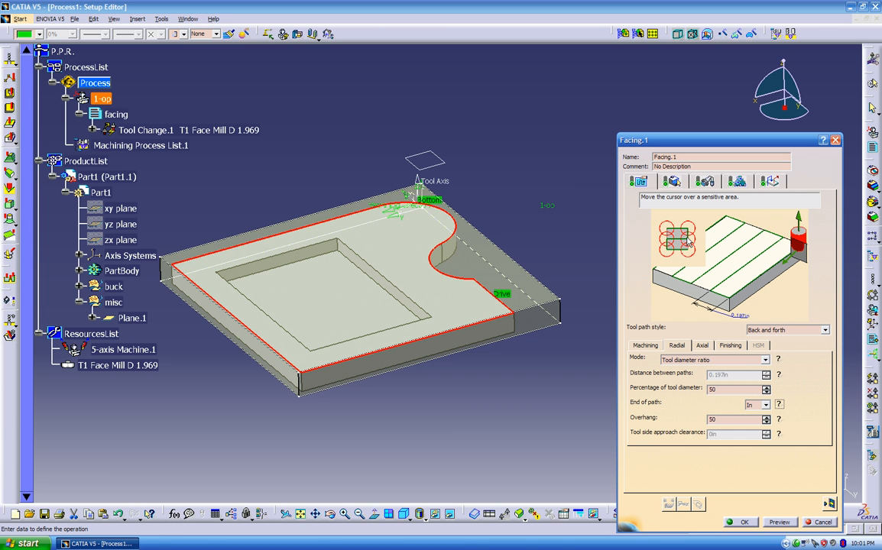
left_click(765, 406)
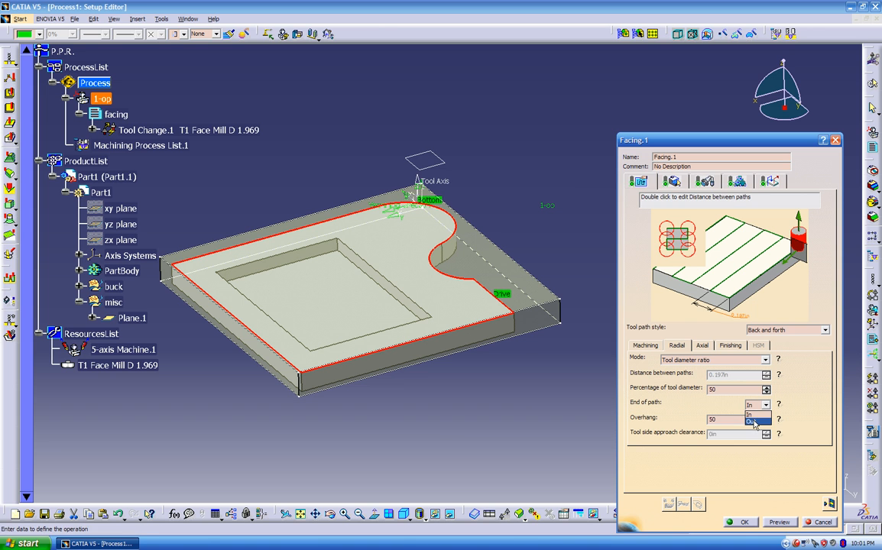
left_click(754, 422)
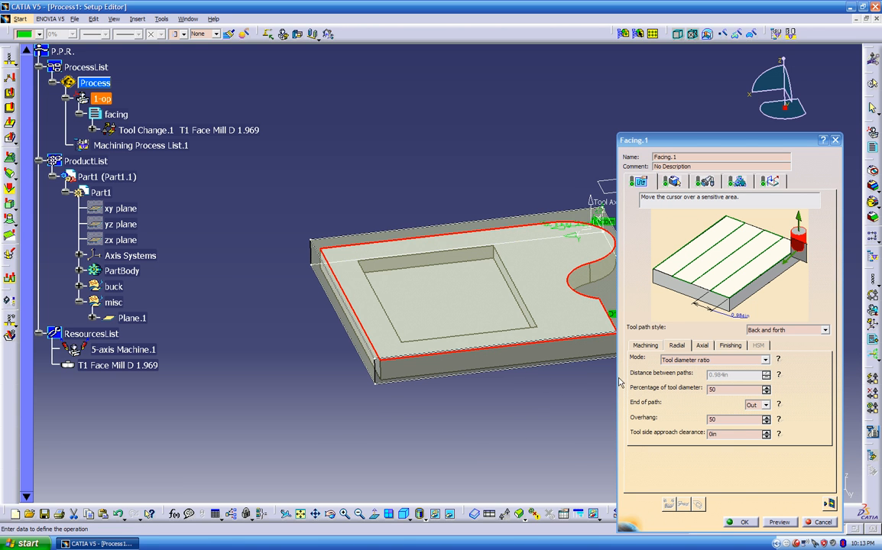
- Switch the end of path between In and Out to compare the two options
left_click(766, 406)
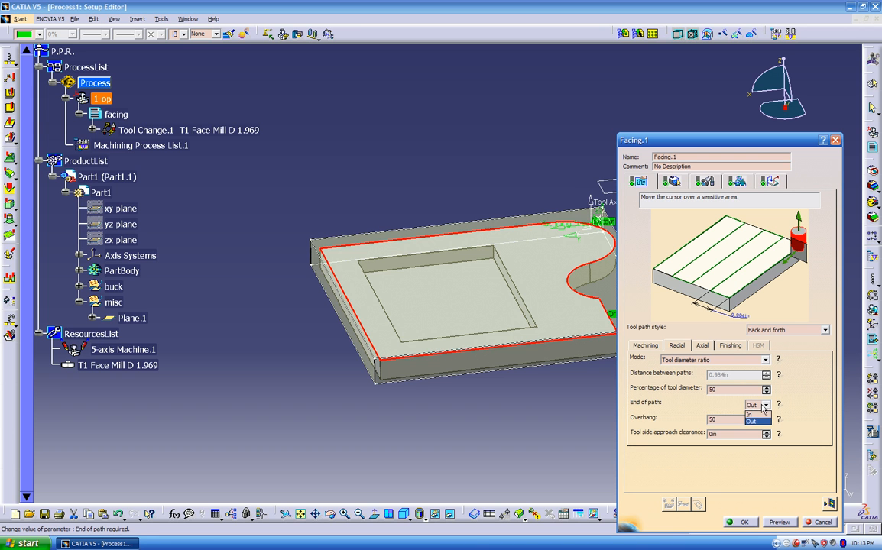
left_click(754, 415)
left_click(757, 405)
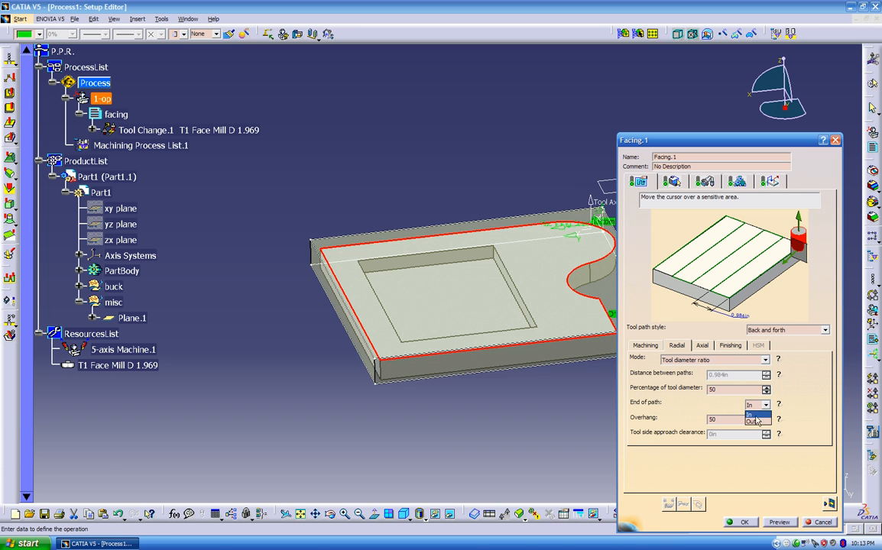
left_click(755, 422)
left_click(765, 405)
left_click(757, 411)
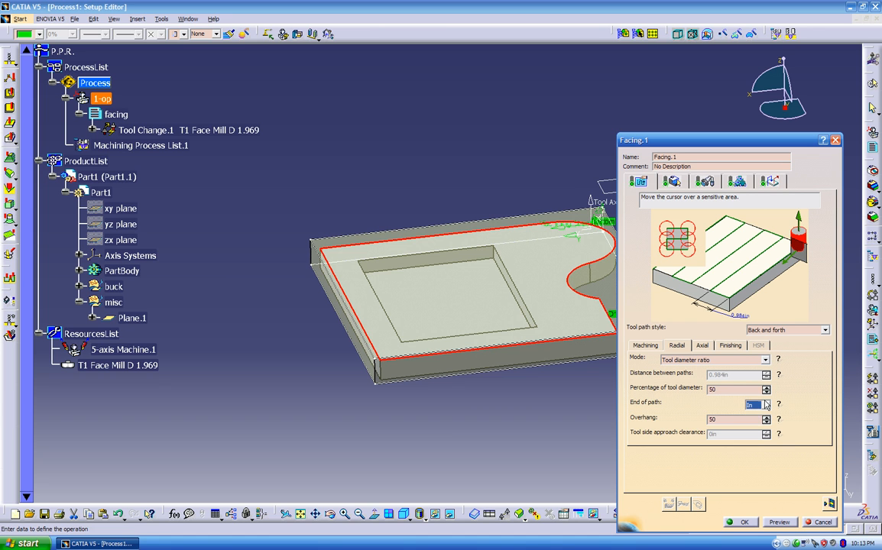
- Set the end of path to Out and the tool side approach clearance to 1 in
left_click(762, 407)
left_click(754, 422)
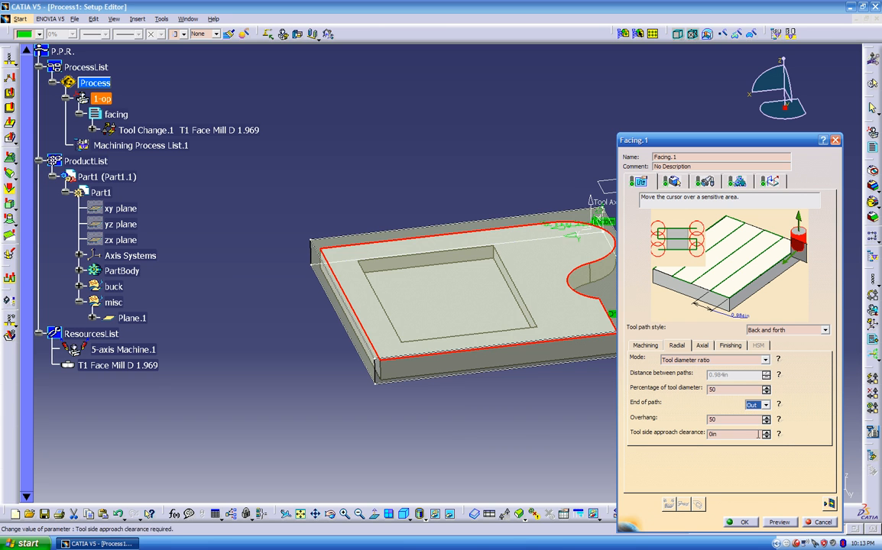
left_click(780, 434)
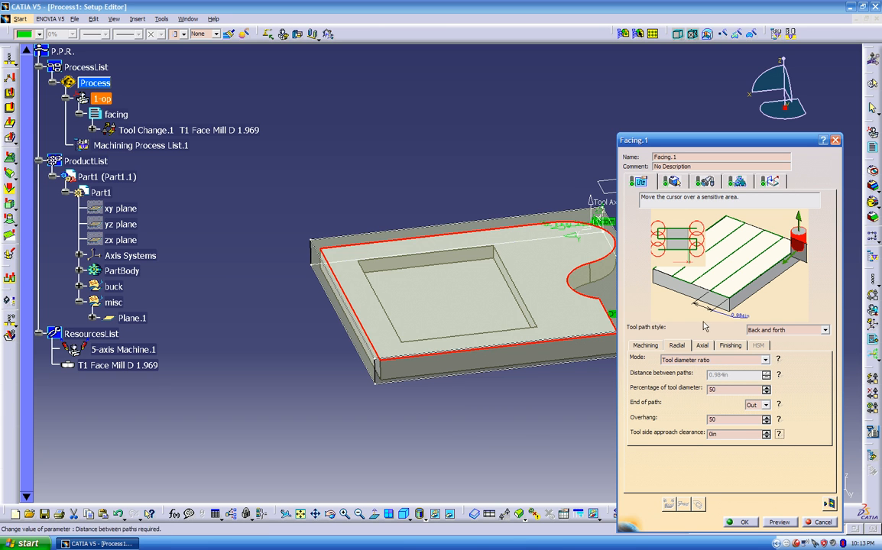
double_click(716, 433)
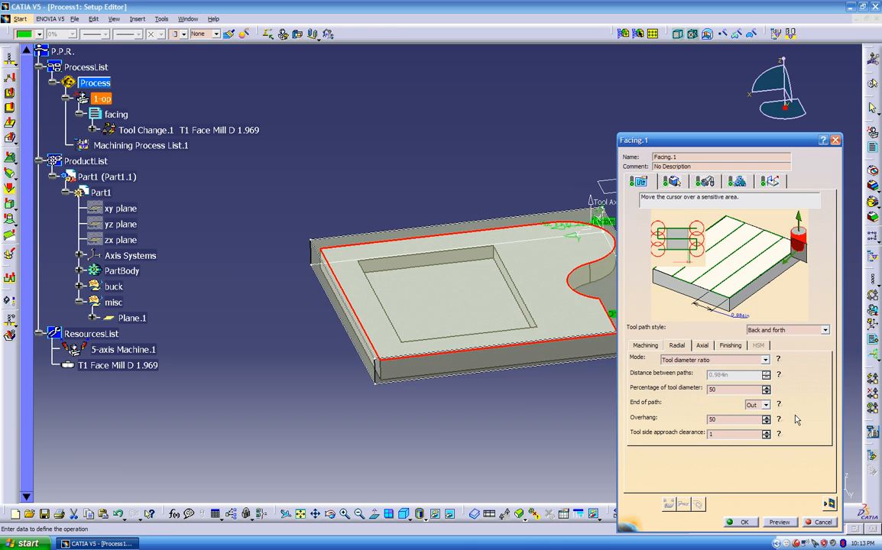
- Replay the facing tool path and examine how far the passes run beyond the part and stock
left_click(671, 181)
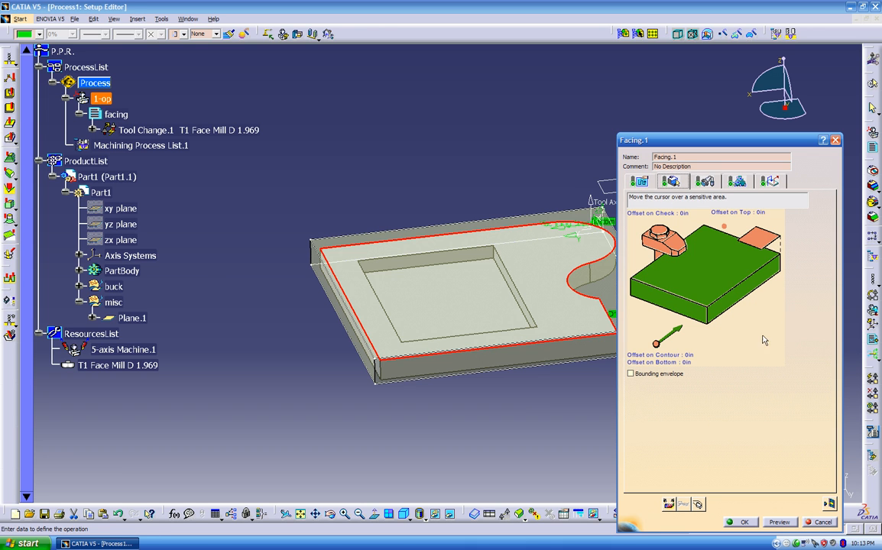
left_click(829, 504)
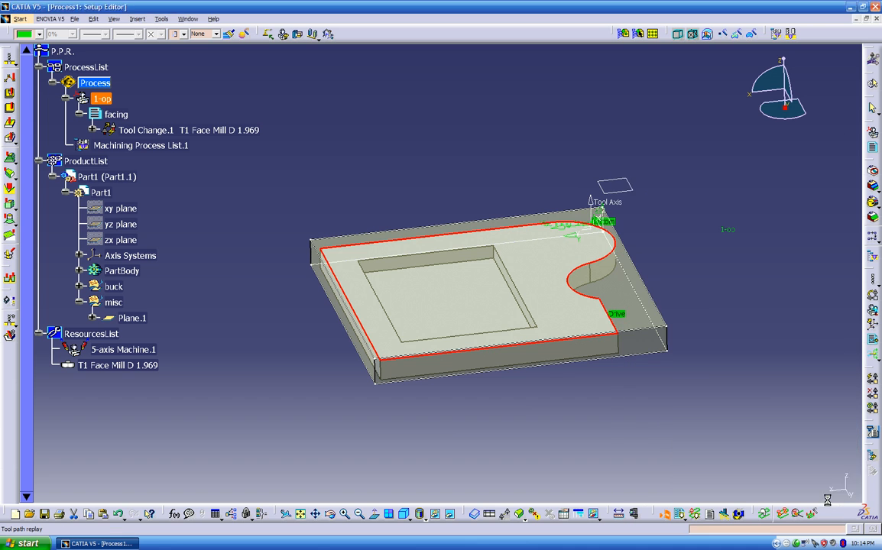
middle_click_drag(603, 415, 544, 415)
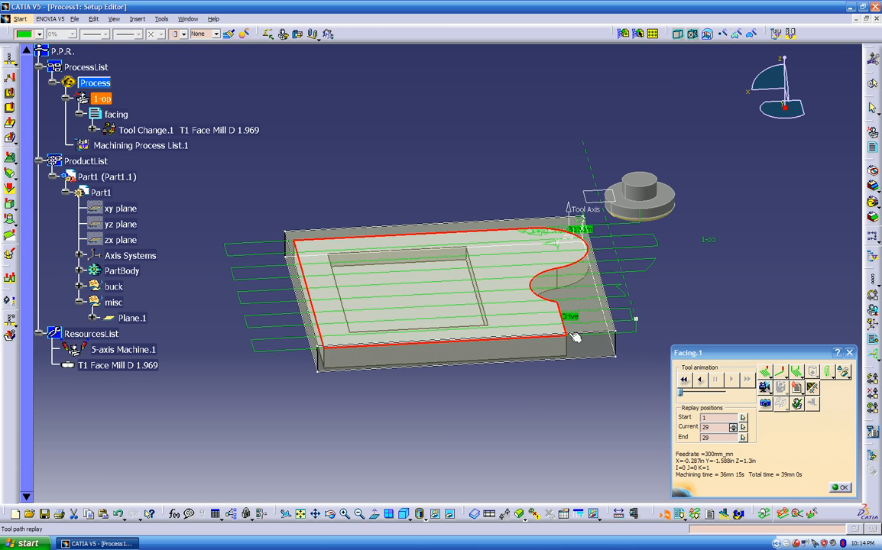
middle_click_drag(631, 333, 596, 336)
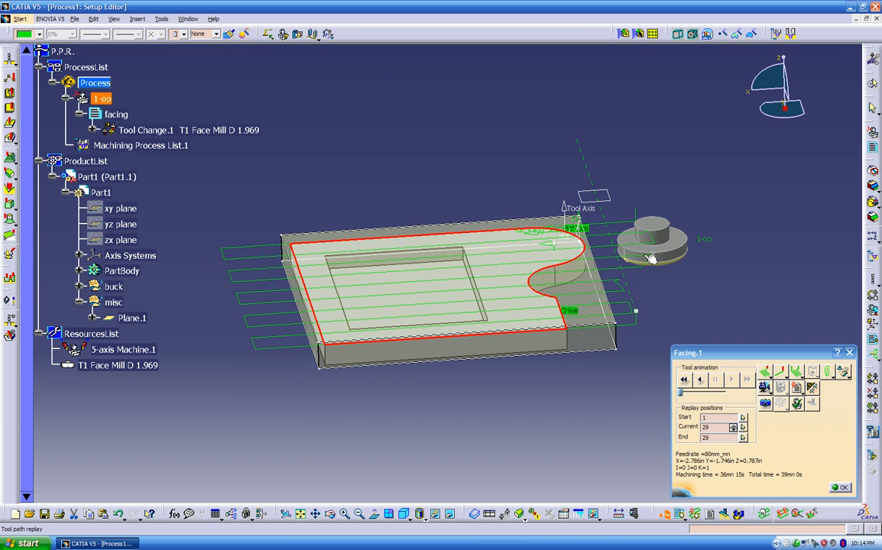
middle_click_drag(638, 312, 548, 288)
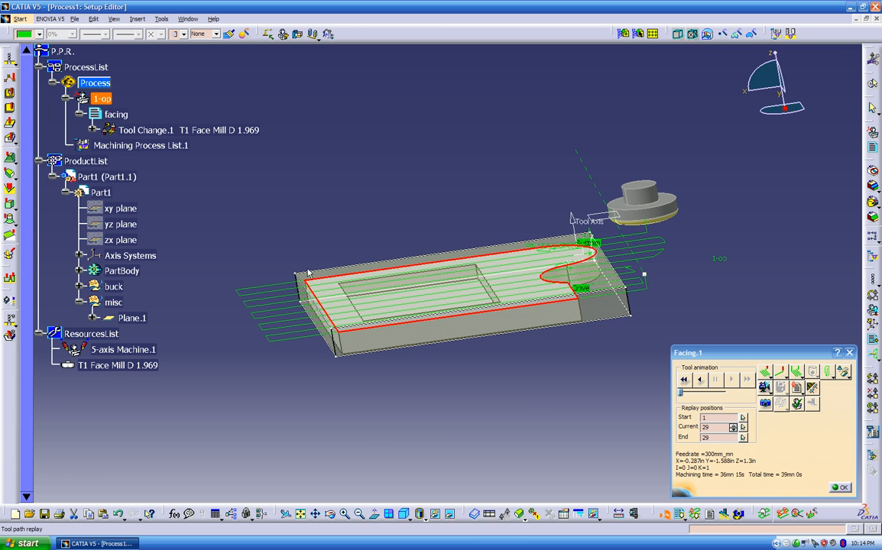
middle_click_drag(438, 314, 451, 353)
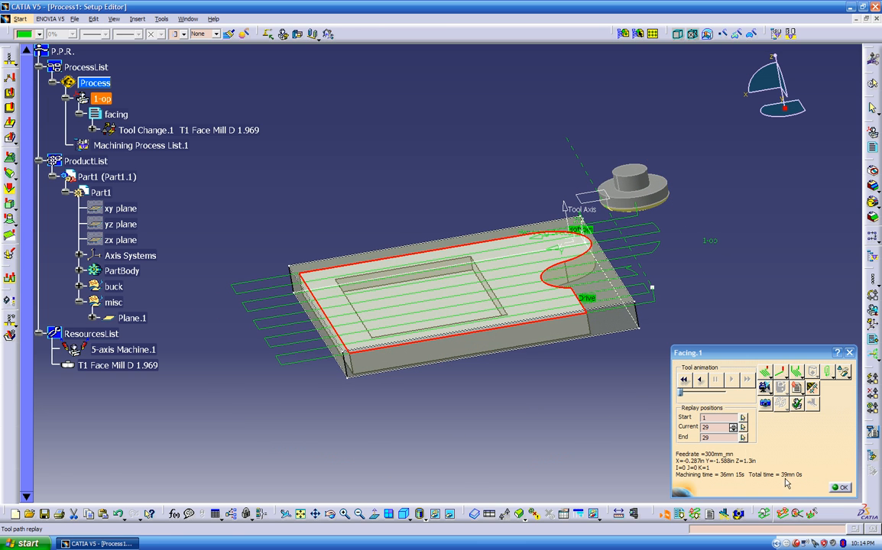
left_click(837, 489)
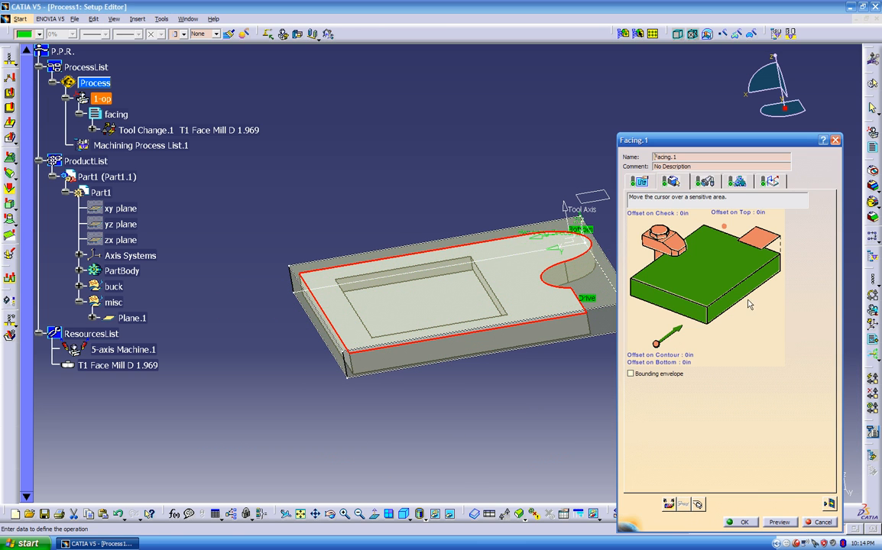
- Remove the facing operation's drive contour and define a new one from the top outer edges of the buck stock
right_click(747, 295)
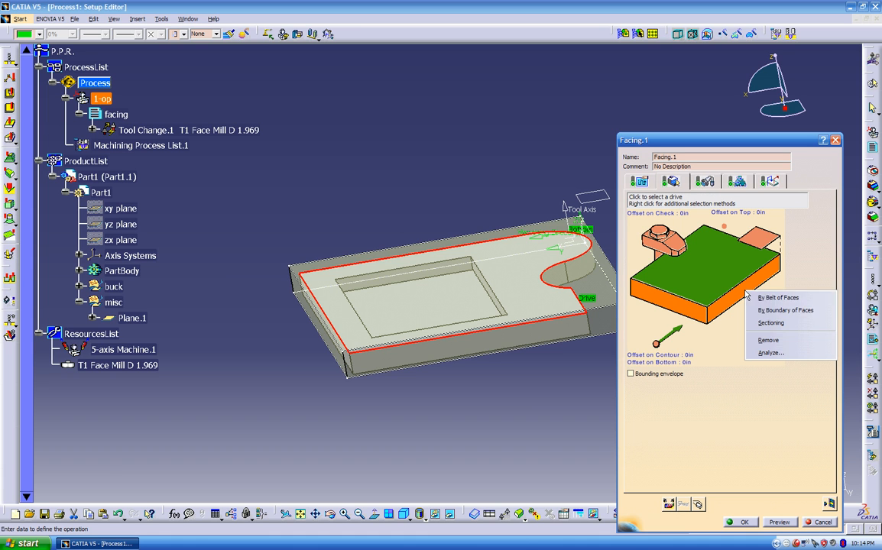
left_click(769, 340)
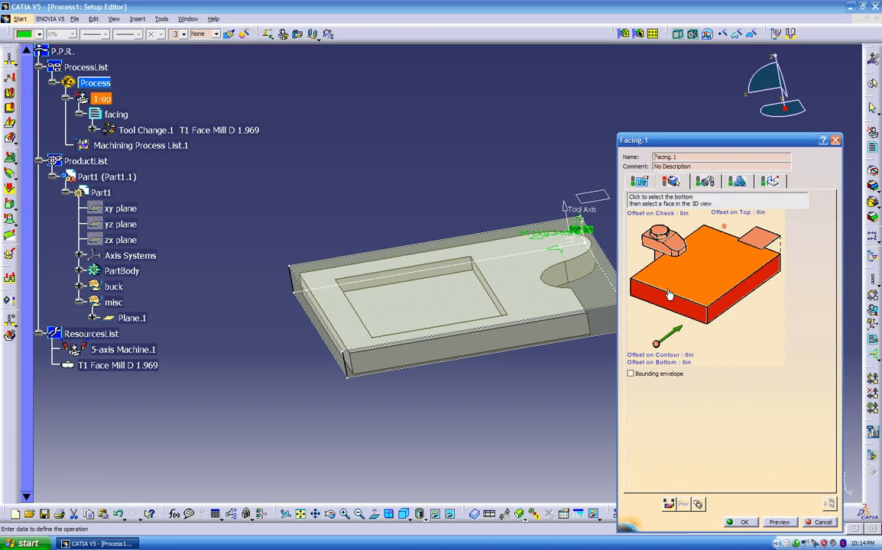
left_click(608, 303)
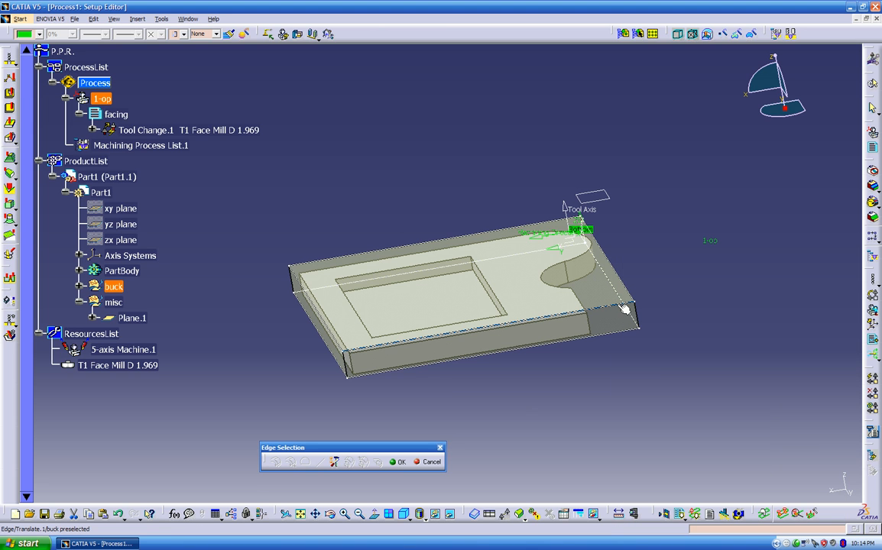
left_click(624, 309)
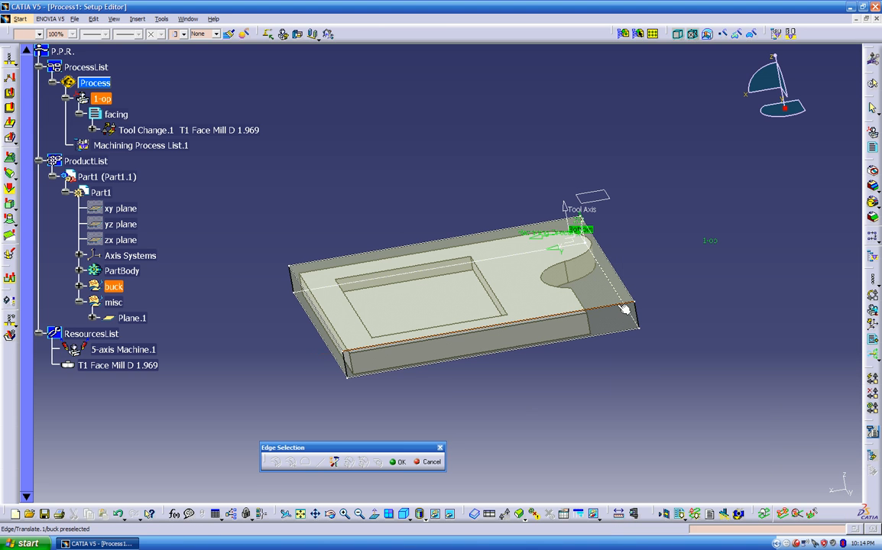
left_click(329, 329)
left_click(325, 262)
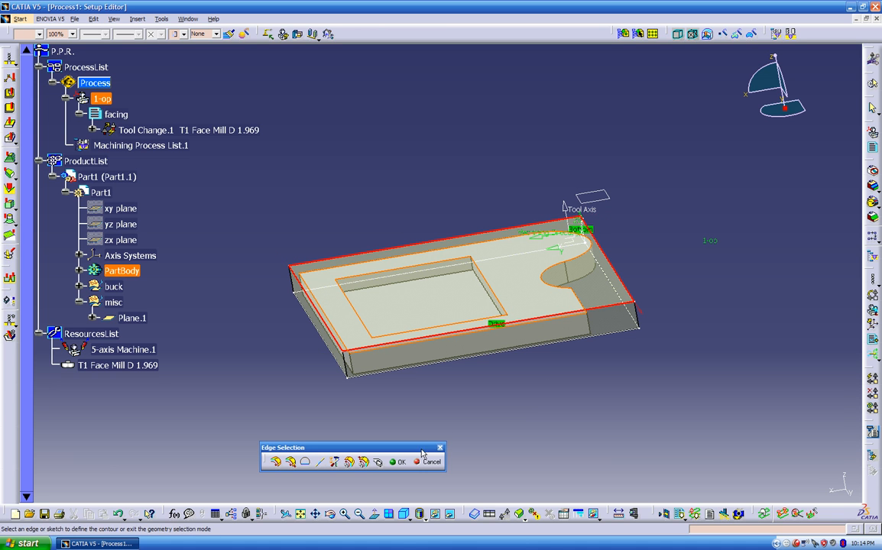
left_click(398, 463)
- Set the tool side approach clearance in the radial strategy to 0.2 in
scroll(561, 395, "down", 1)
middle_click_drag(561, 395, 420, 372)
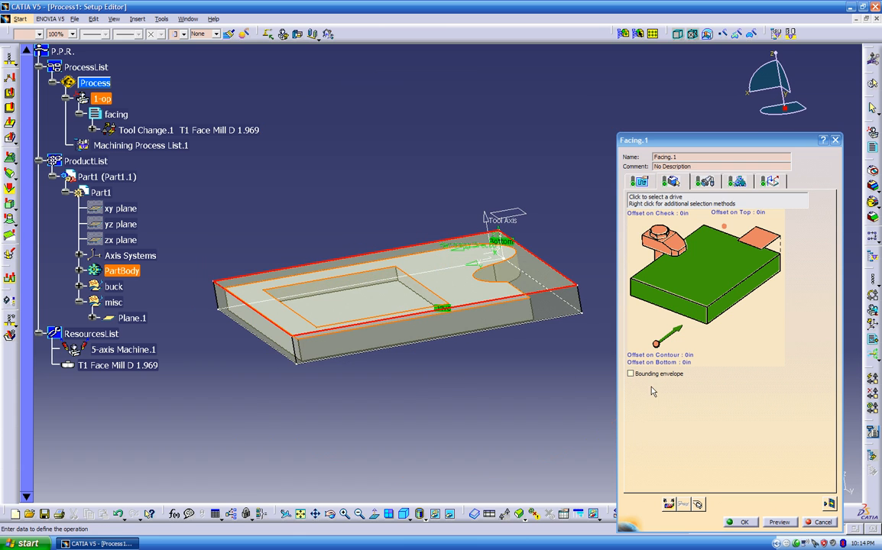
left_click(639, 181)
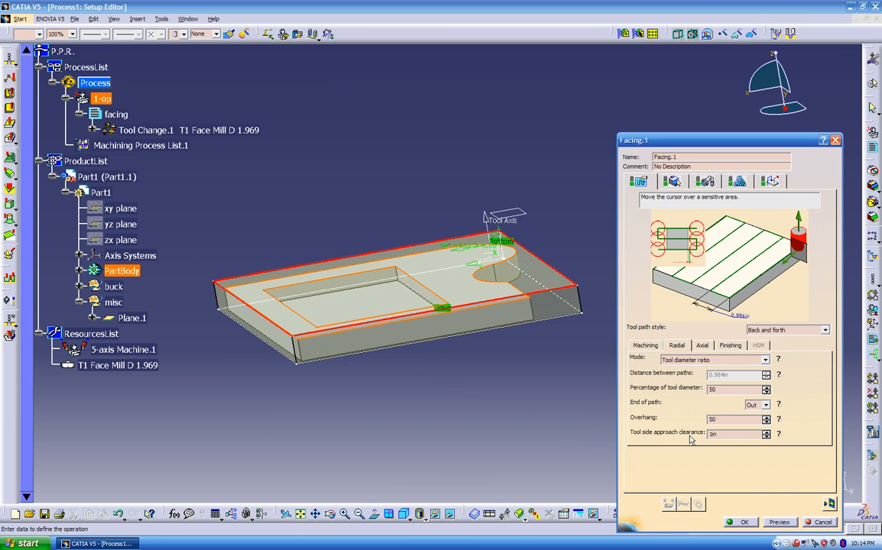
left_click(719, 434)
- Replay the facing tool path from its start and examine the passes across the rectangular stock outline
left_click(829, 503)
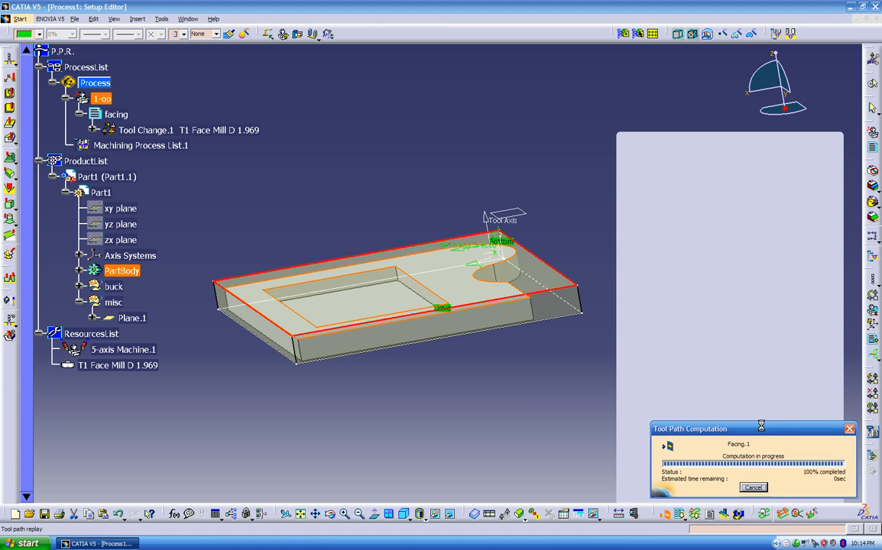
middle_click_drag(616, 396, 581, 401)
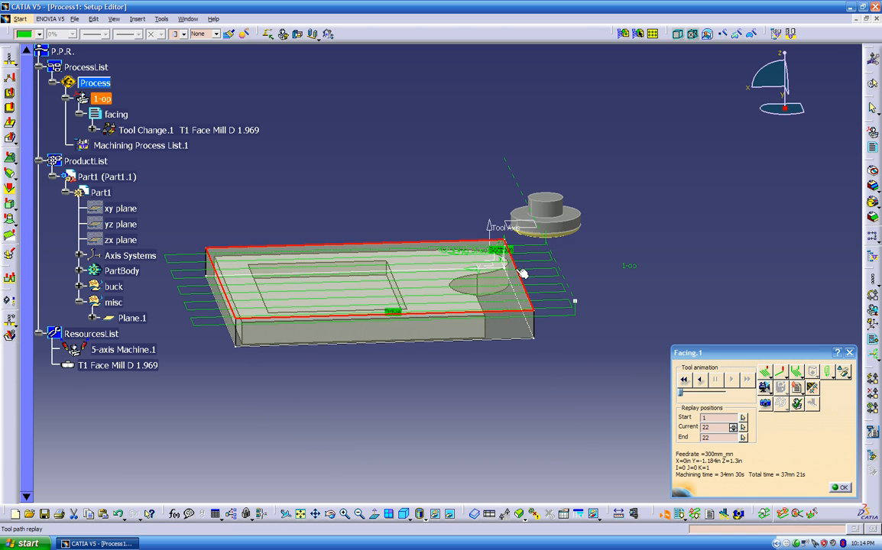
middle_click_drag(516, 270, 539, 136)
middle_click_drag(612, 252, 504, 394)
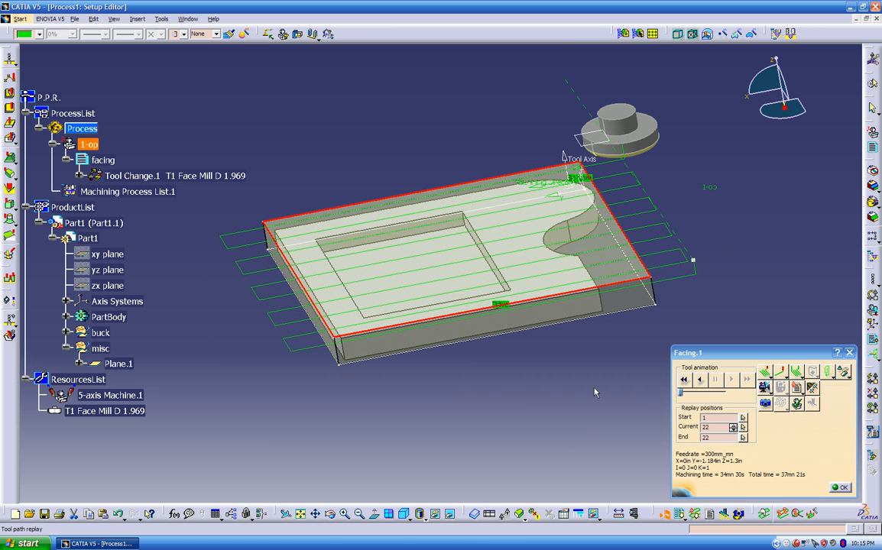
left_click(685, 380)
left_click(728, 379)
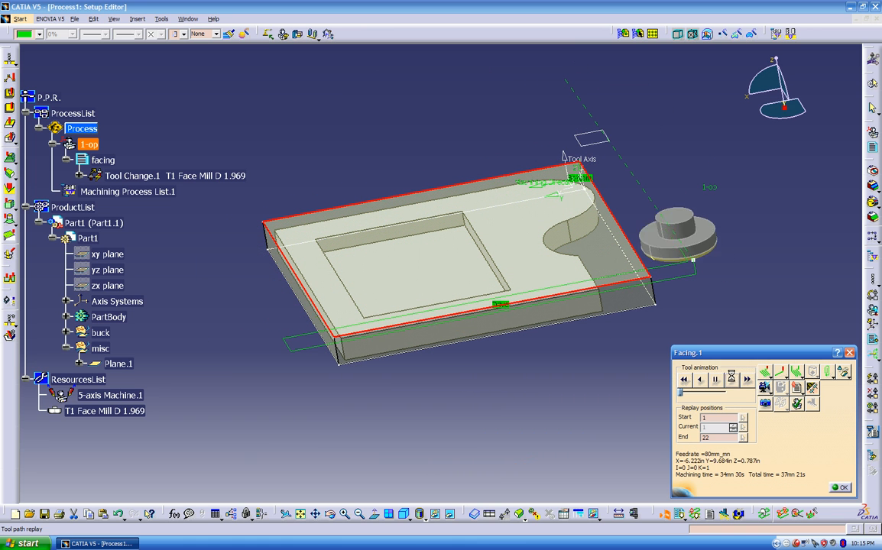
mouse_move(535, 336)
middle_mouse_down()
mouse_move(504, 328)
mouse_move(506, 289)
mouse_move(492, 343)
middle_mouse_up()
- Open the video simulation of the facing operation, then close it to return to the operation's definition
left_click(764, 389)
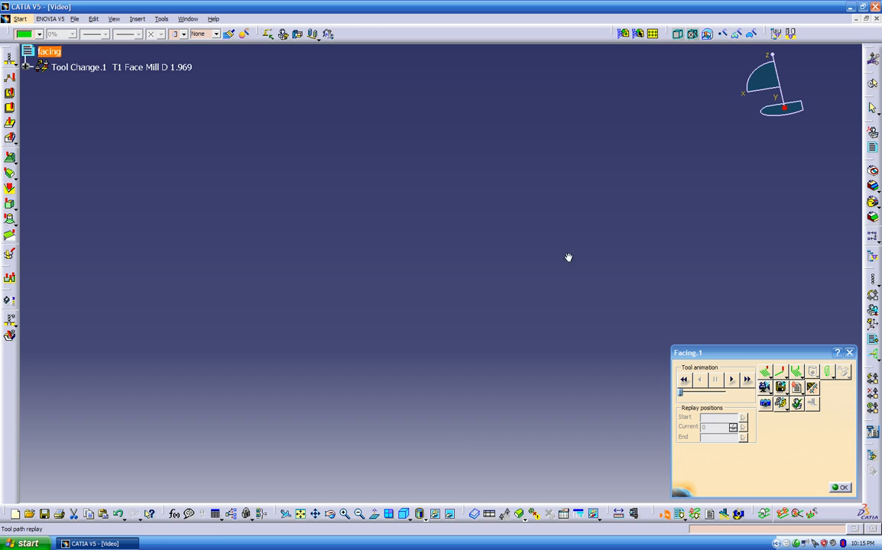
middle_click_drag(414, 284, 505, 273)
left_click(841, 487)
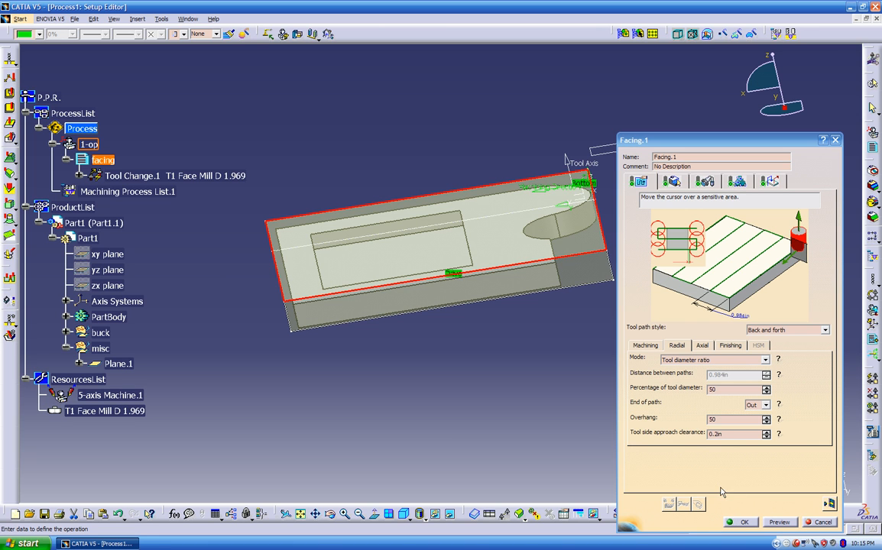
- Accept the facing operation's definition and replace the stock of part operation 1-op with Rough stock.1 from the buck set
left_click(742, 522)
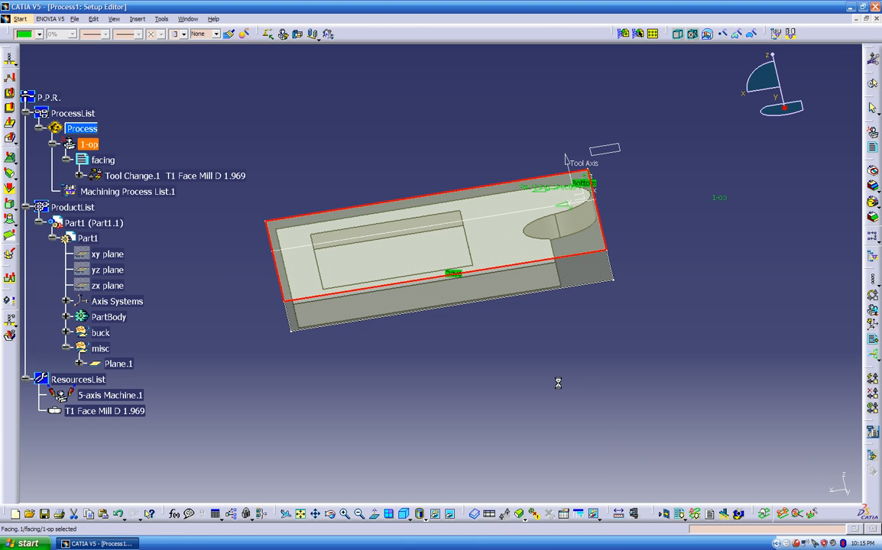
double_click(95, 145)
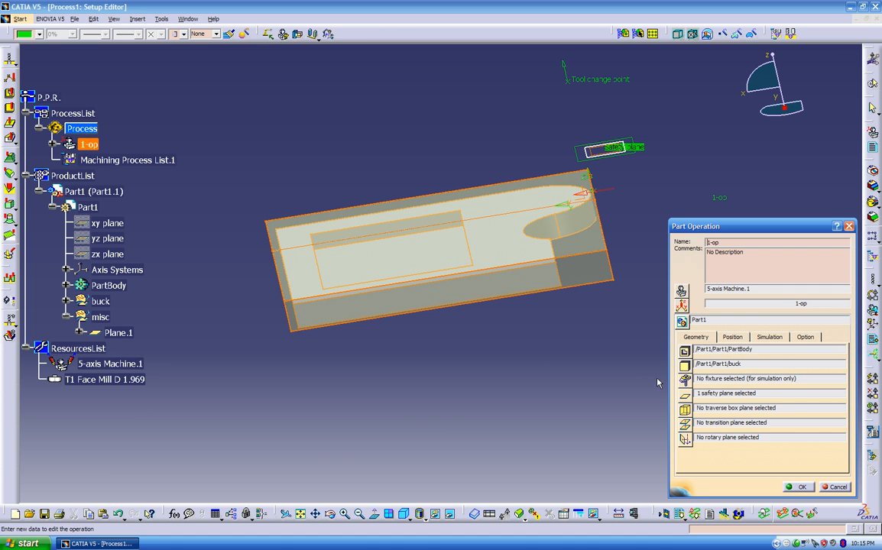
right_click(750, 367)
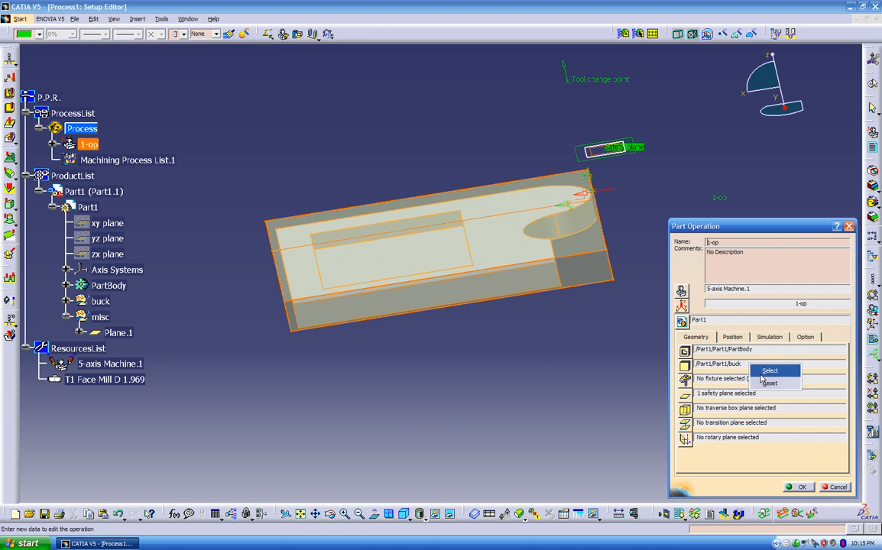
left_click(762, 380)
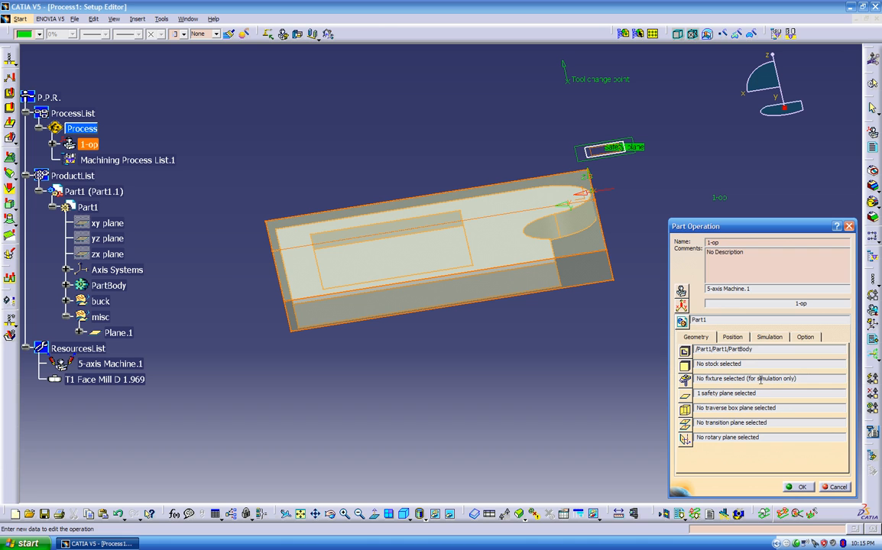
left_click(684, 365)
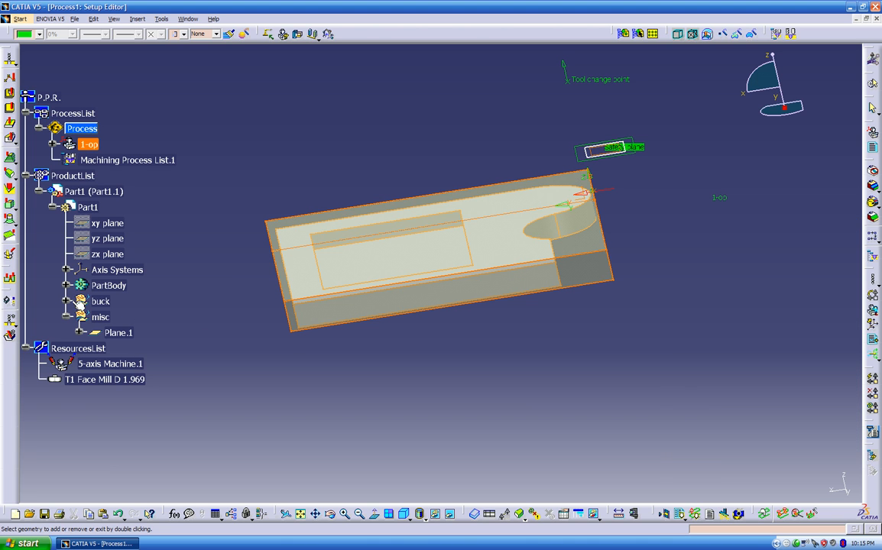
left_click(67, 301)
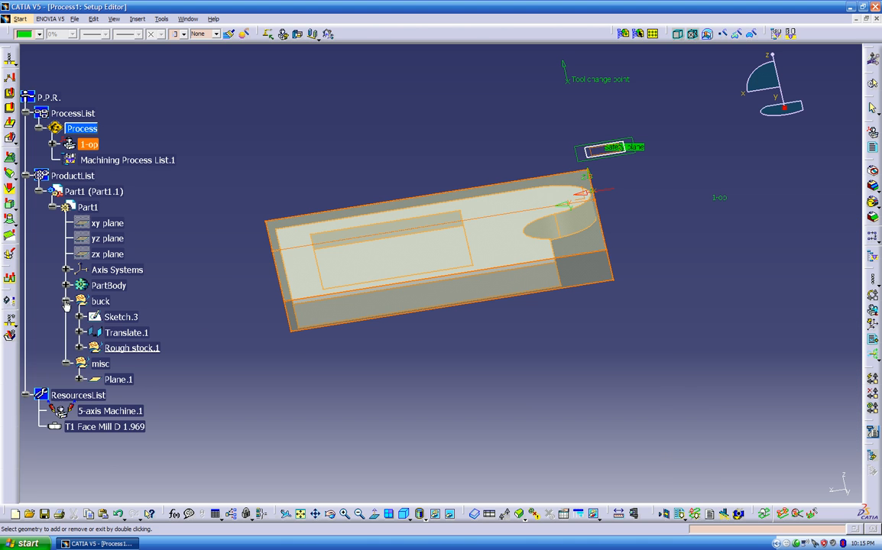
left_click(131, 348)
double_click(247, 367)
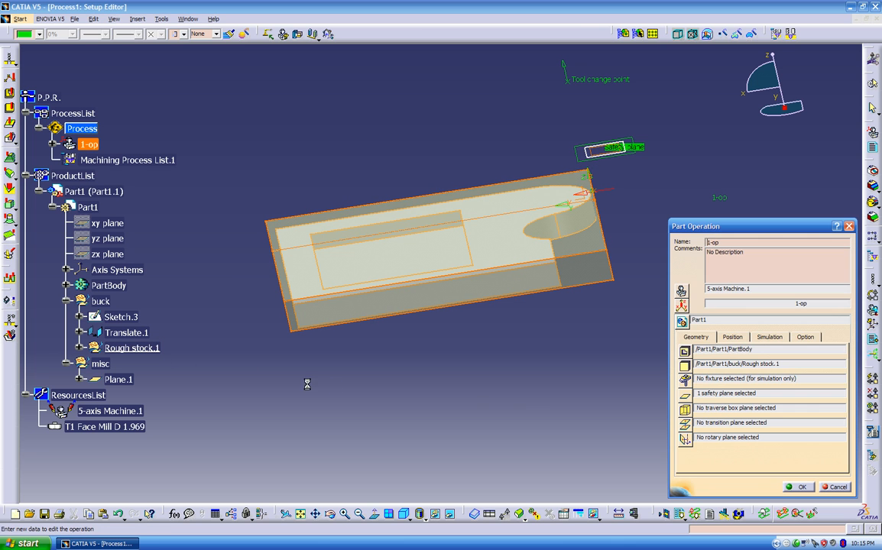
left_click(799, 487)
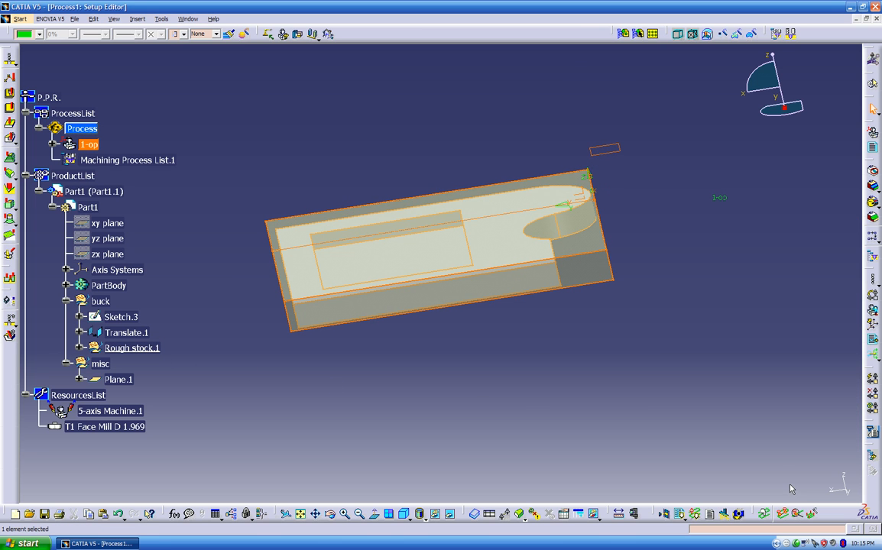
- Start a full video simulation of Facing.1 under the facing program and run it to the end
left_click(53, 144)
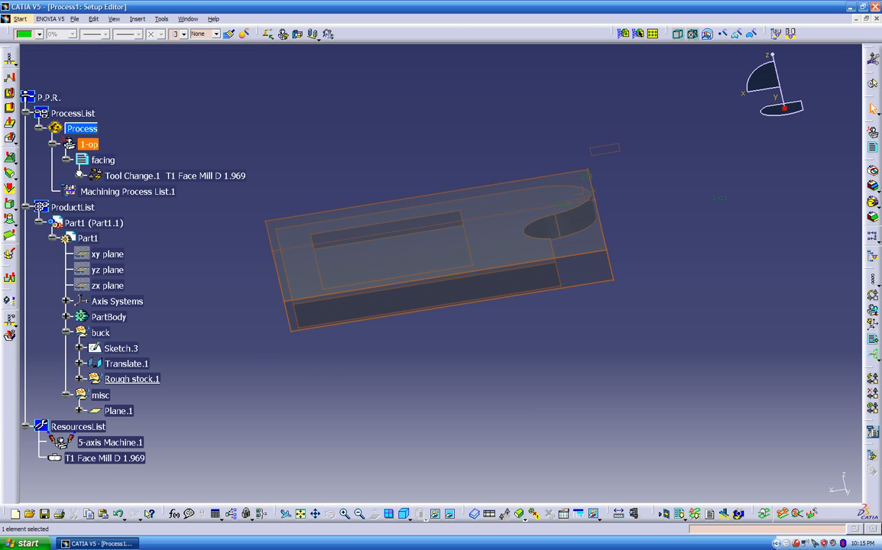
left_click(79, 177)
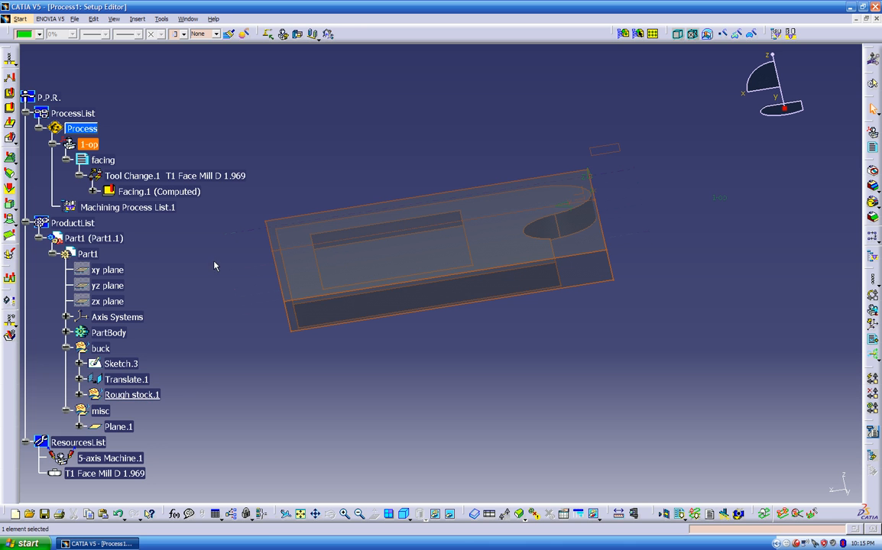
key("shift+F3")
mouse_move(213, 257)
middle_mouse_down("ctrl")
mouse_move(211, 275)
mouse_move(209, 234)
middle_mouse_up("ctrl")
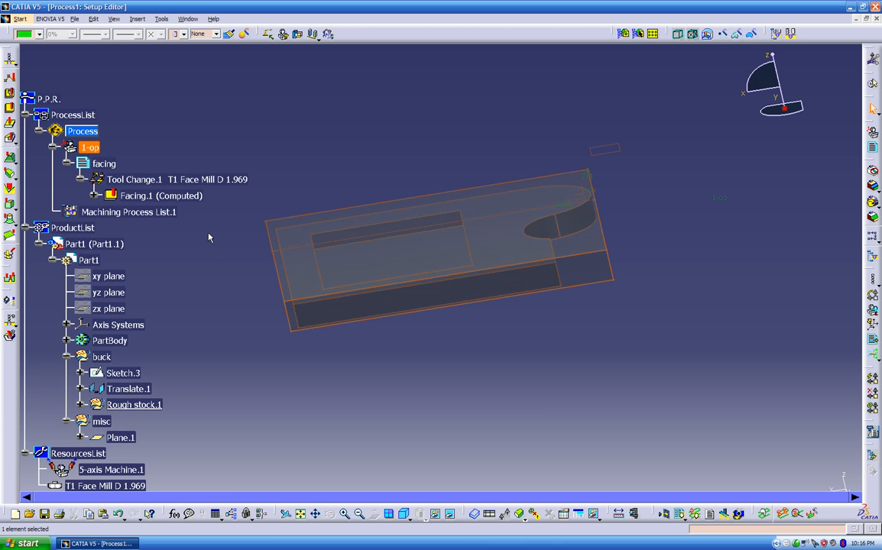
key("F3")
key("F3")
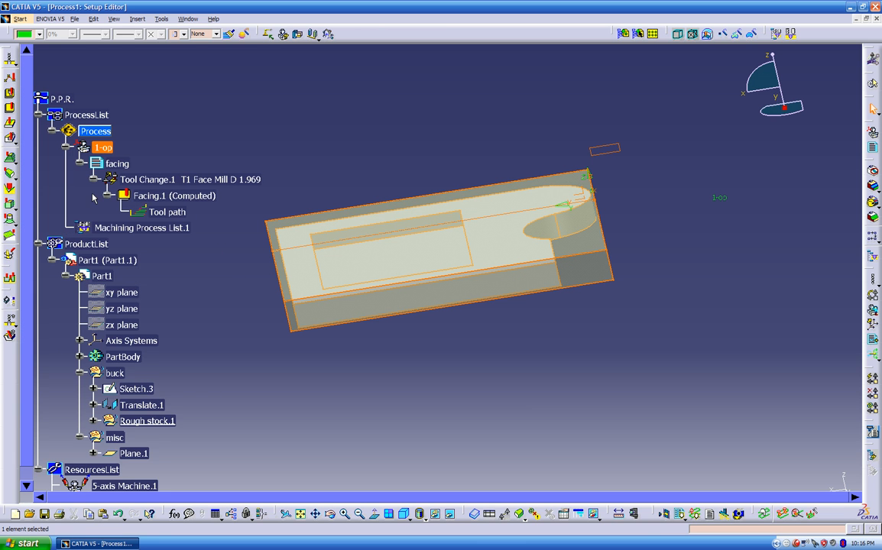
right_click(151, 196)
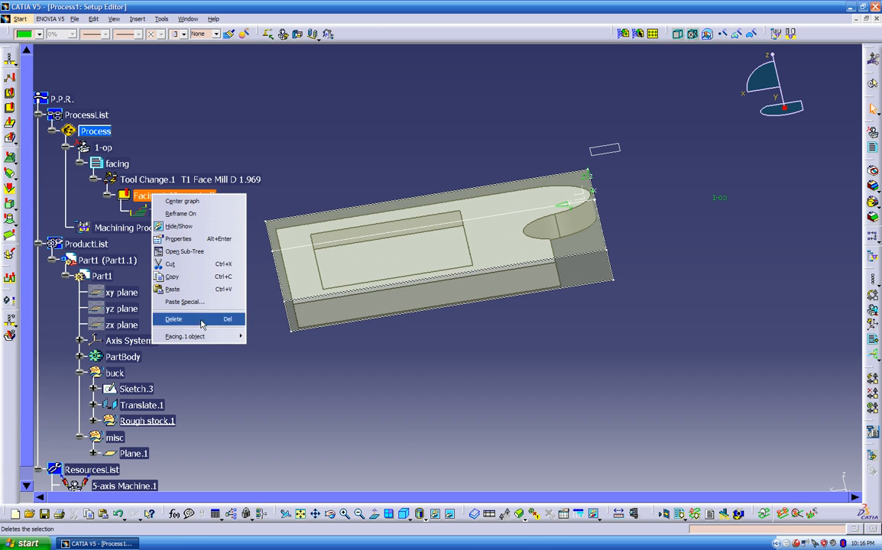
mouse_move(202, 337)
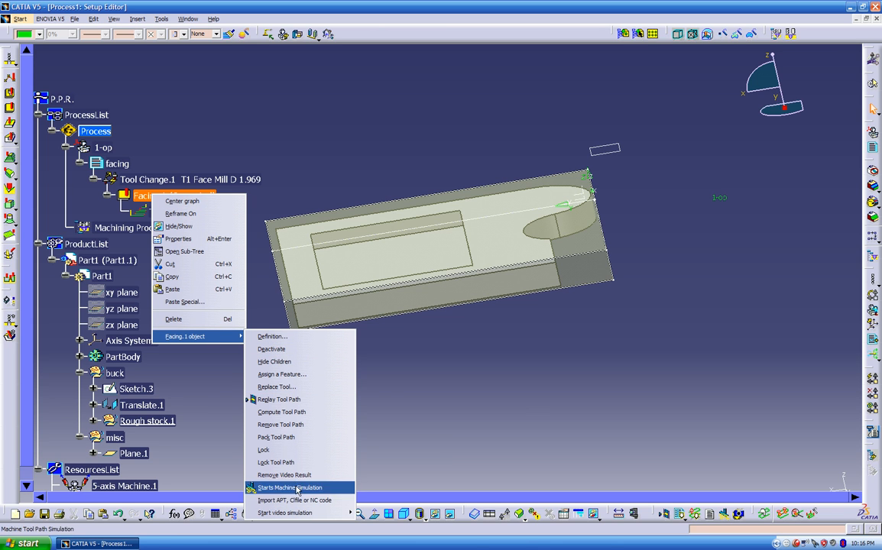
mouse_move(314, 515)
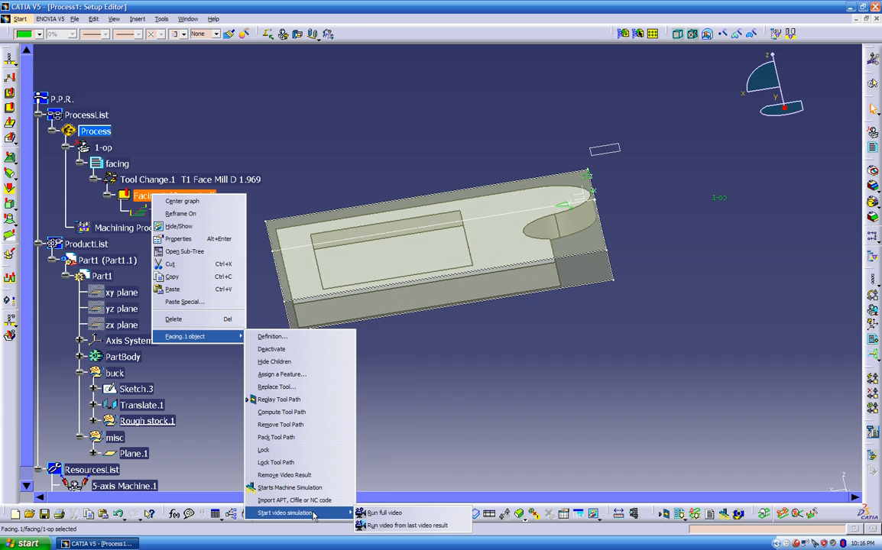
left_click(393, 513)
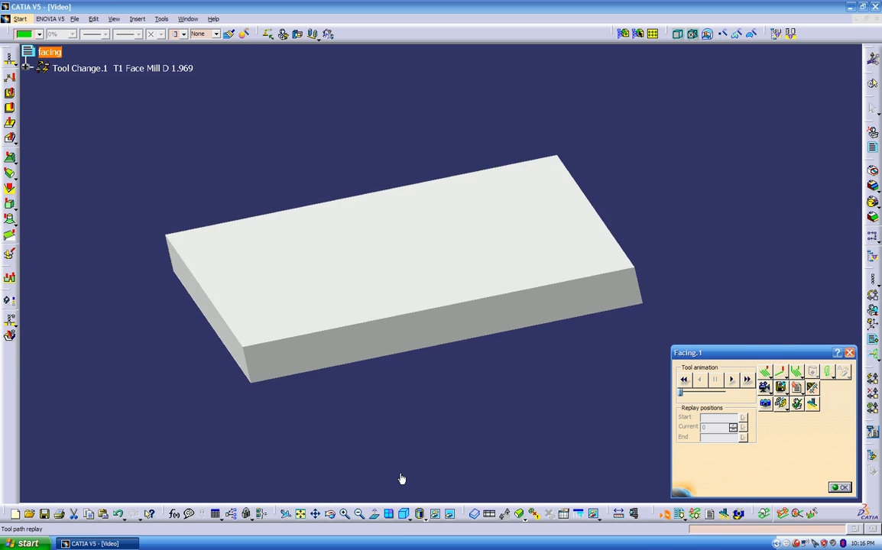
middle_click_drag(431, 338, 510, 396)
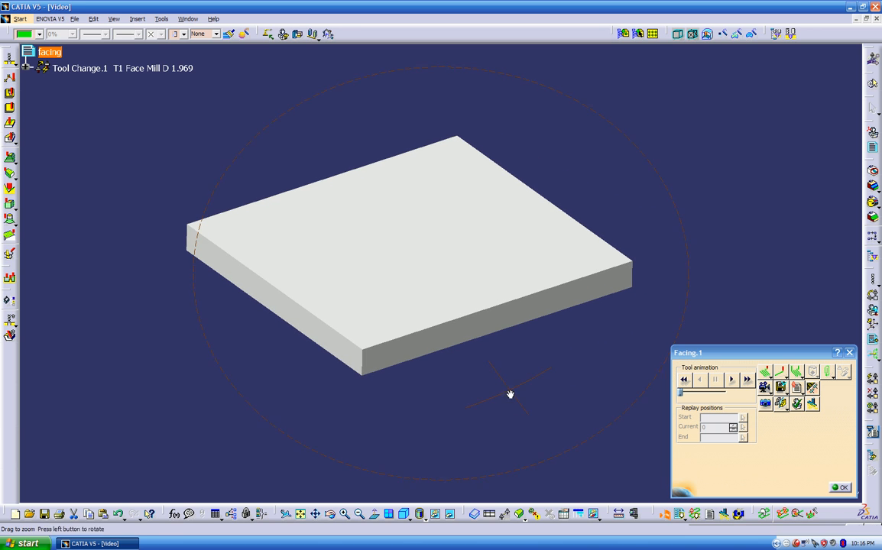
left_click(732, 379)
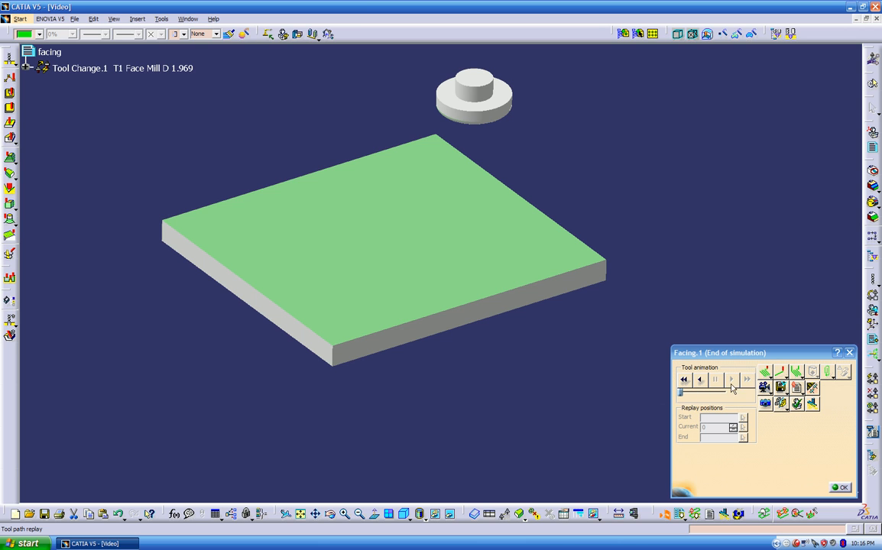
- Restart the video in point-to-point replay mode and advance through every facing pass until the end of the simulation
left_click(794, 374)
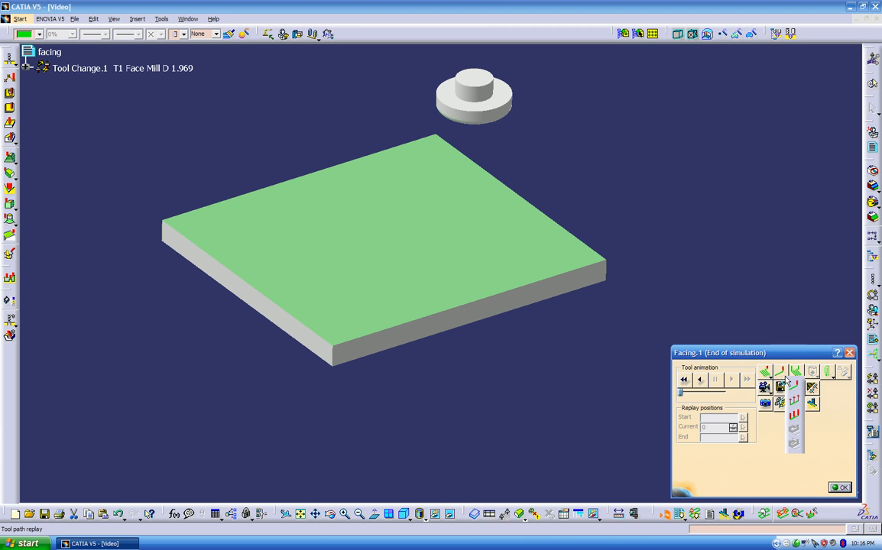
left_click(780, 372)
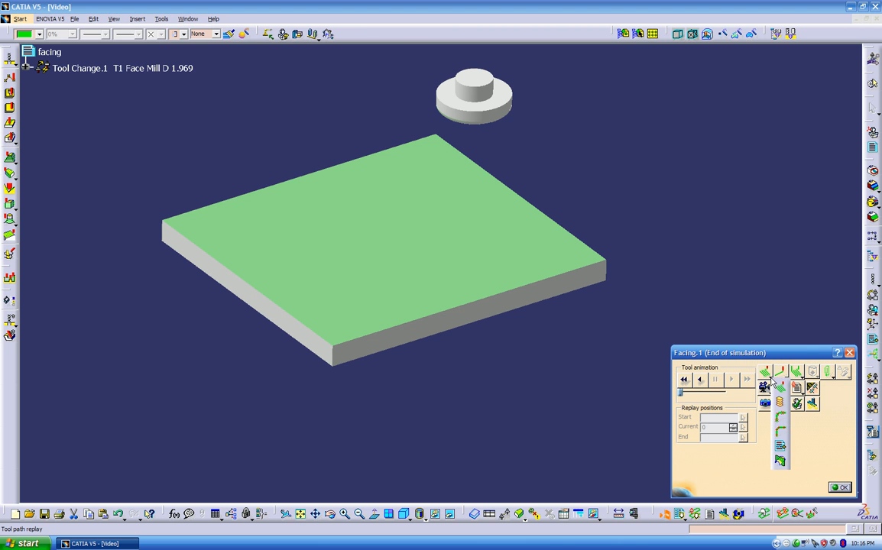
left_click(781, 433)
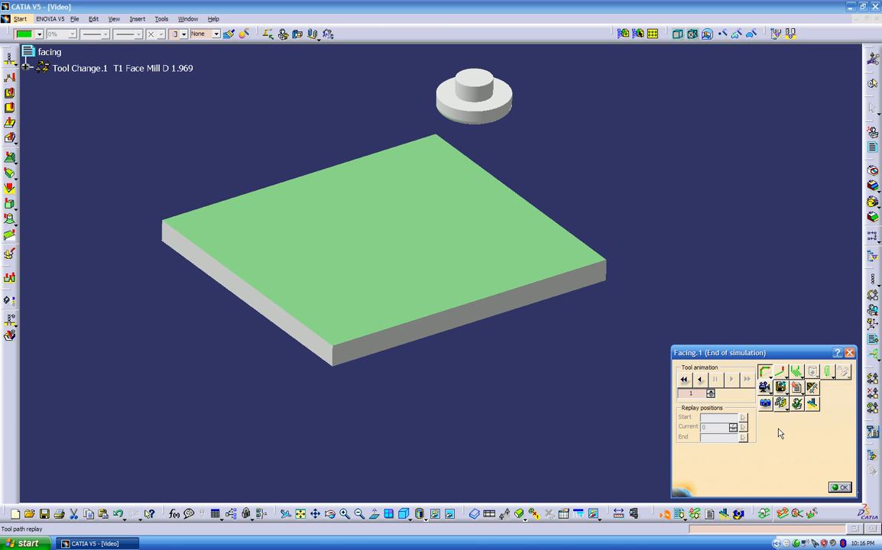
left_click(686, 381)
left_click(730, 381)
left_click(731, 381)
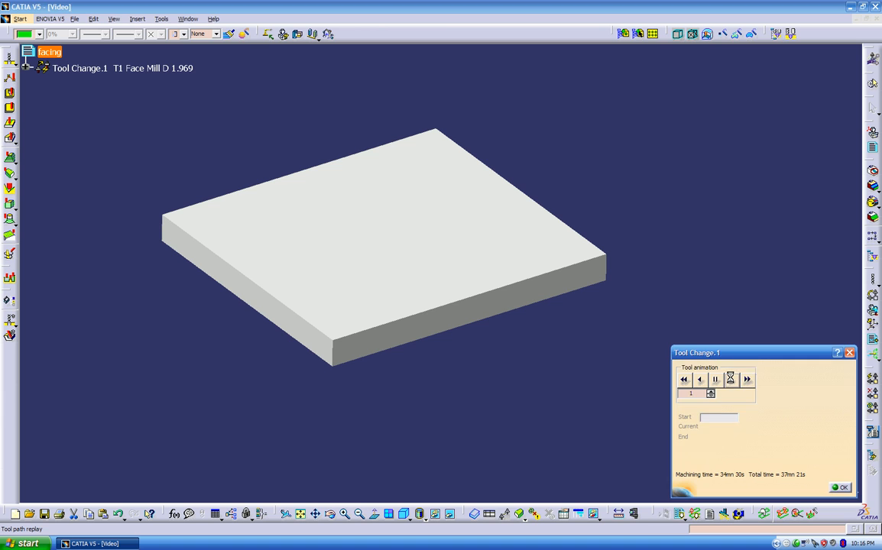
left_click(732, 380)
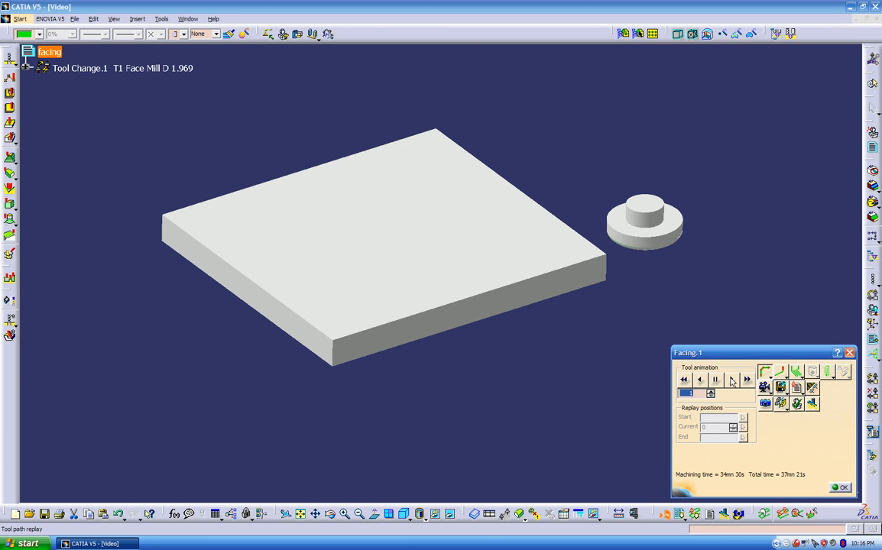
left_click(732, 381)
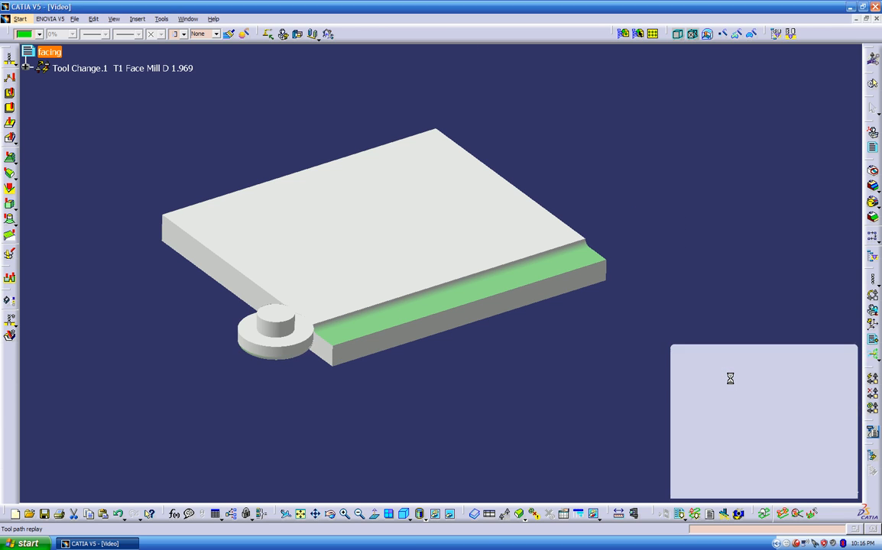
left_click(732, 381)
left_click(729, 380)
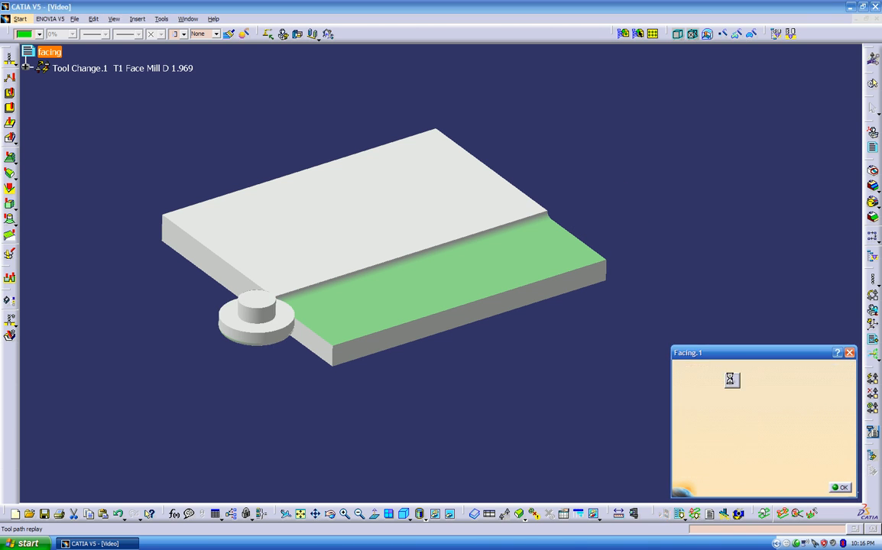
left_click(728, 380)
left_click(729, 380)
left_click(729, 380)
left_click(728, 380)
left_click(728, 380)
left_click(729, 380)
left_click(728, 380)
left_click(729, 380)
left_click(728, 380)
left_click(728, 380)
left_click(728, 380)
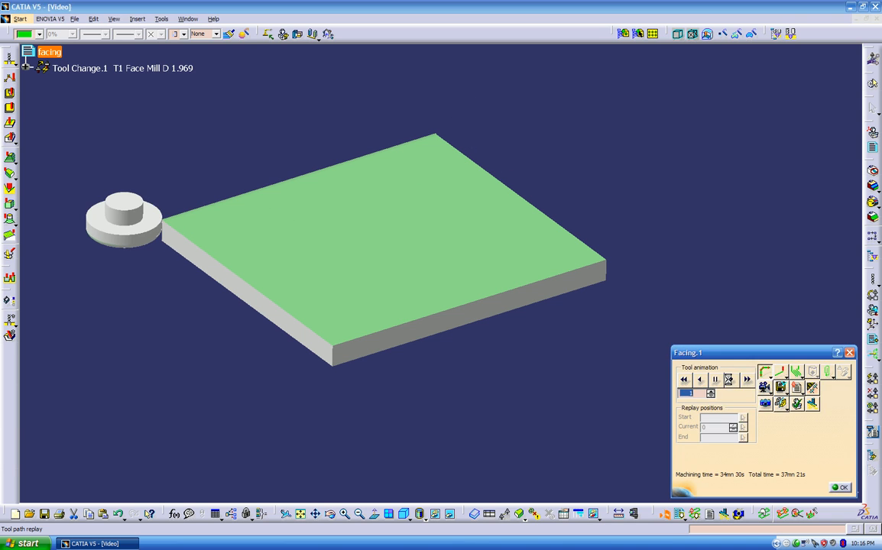
left_click(728, 380)
left_click(729, 381)
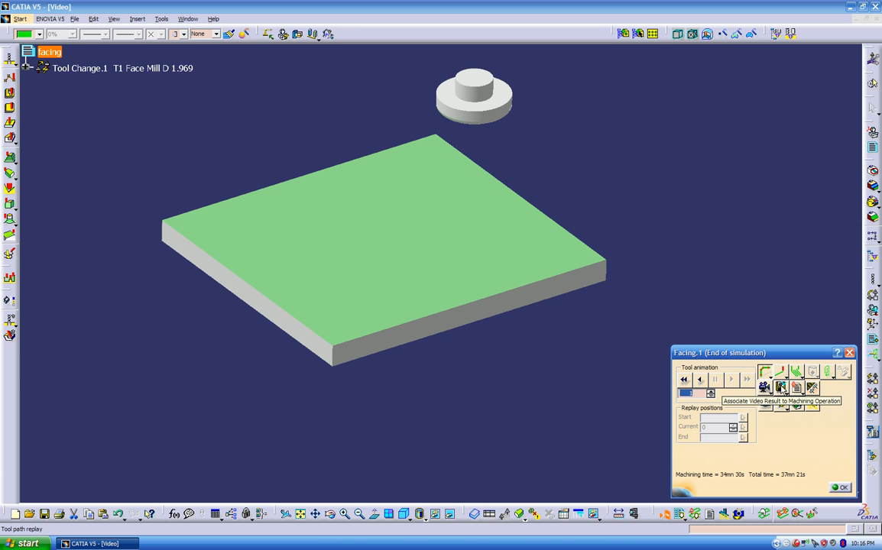
- Associate the video result with the Facing.1 machining operation and close the simulation
left_click(780, 387)
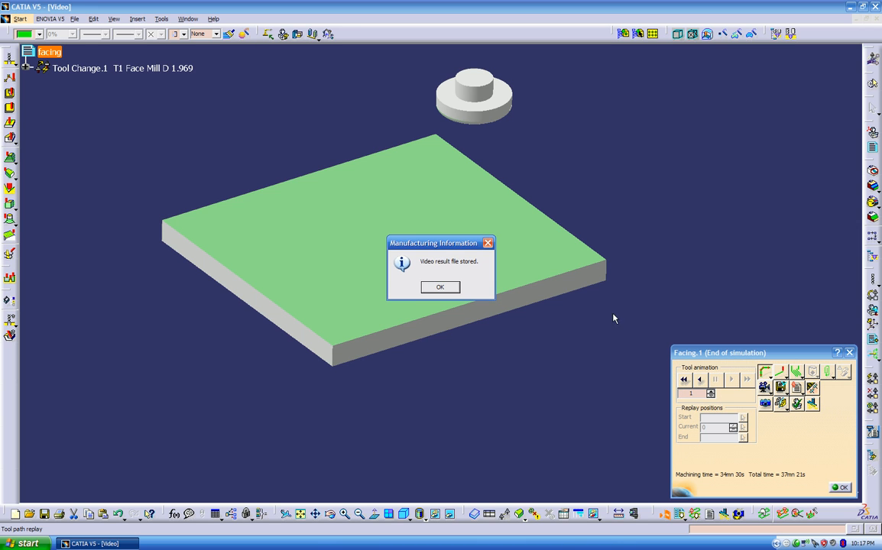
left_click(458, 288)
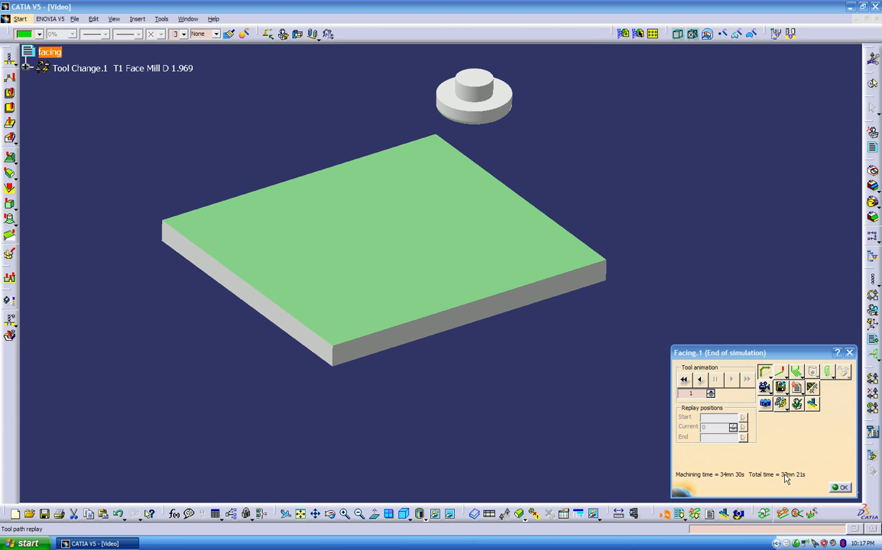
left_click(839, 490)
middle_click_drag(460, 298, 571, 336)
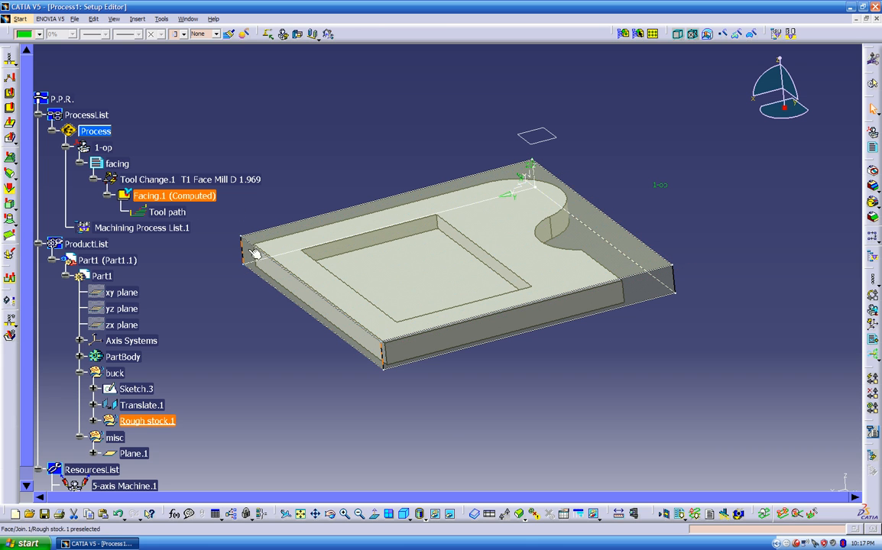
right_click(181, 195)
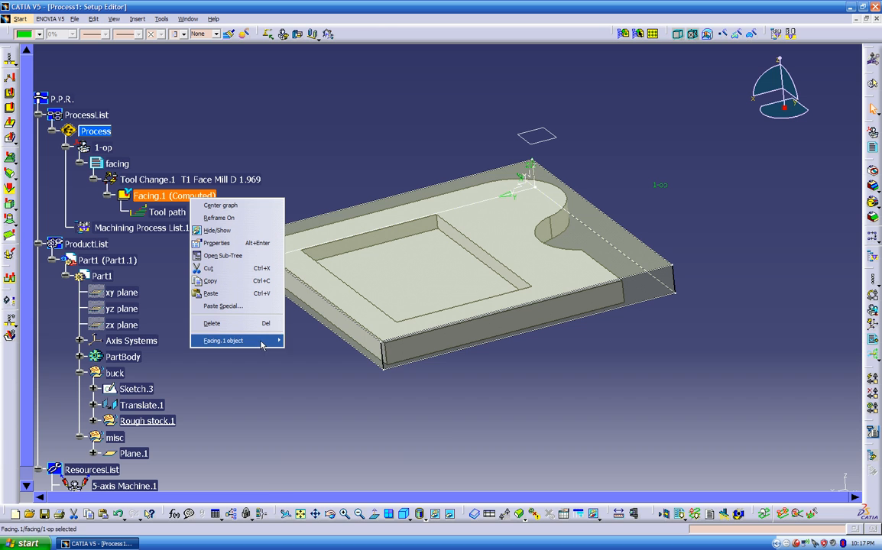
mouse_move(252, 340)
mouse_move(367, 521)
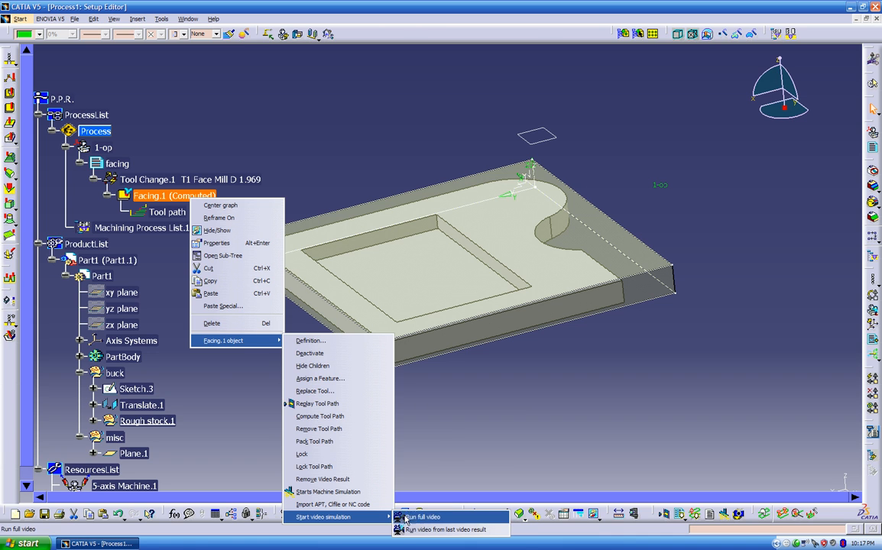
left_click(441, 452)
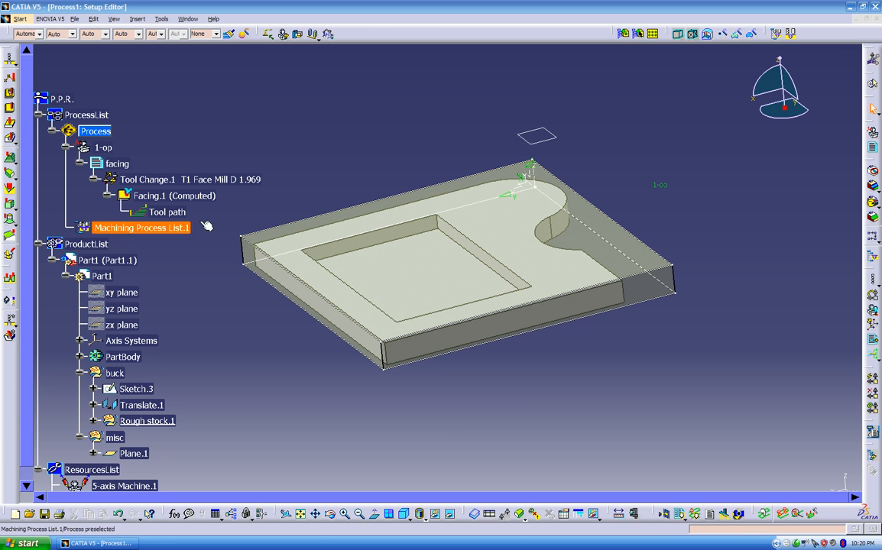
- Hide the buck geometrical set so that only the finished part is displayed
right_click(114, 374)
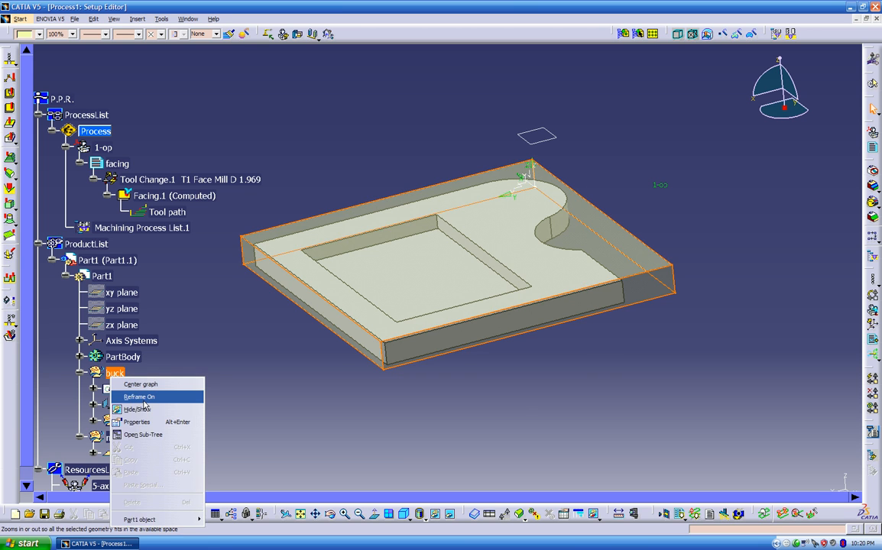
left_click(138, 410)
middle_click_drag(249, 387, 312, 395)
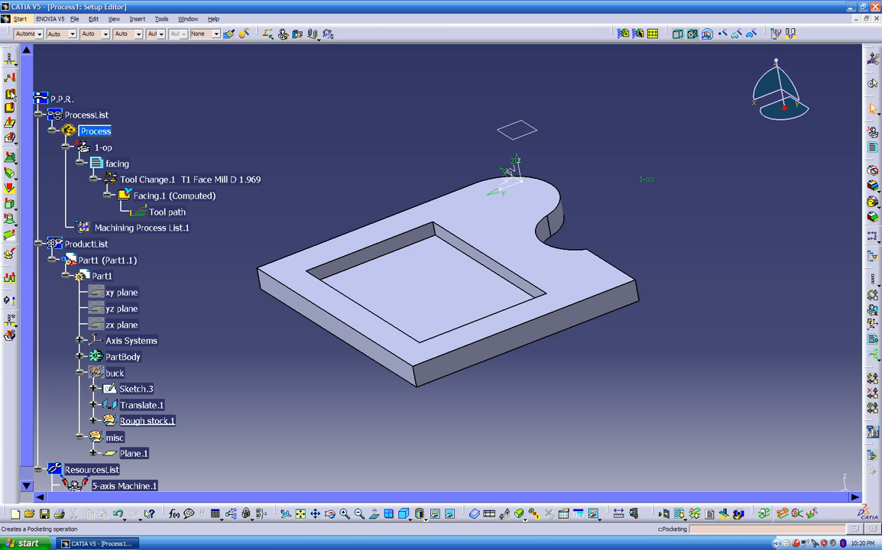
- Insert a Pocketing operation after Facing.1 and select the rectangular pocket's floor as its bottom
left_click(11, 93)
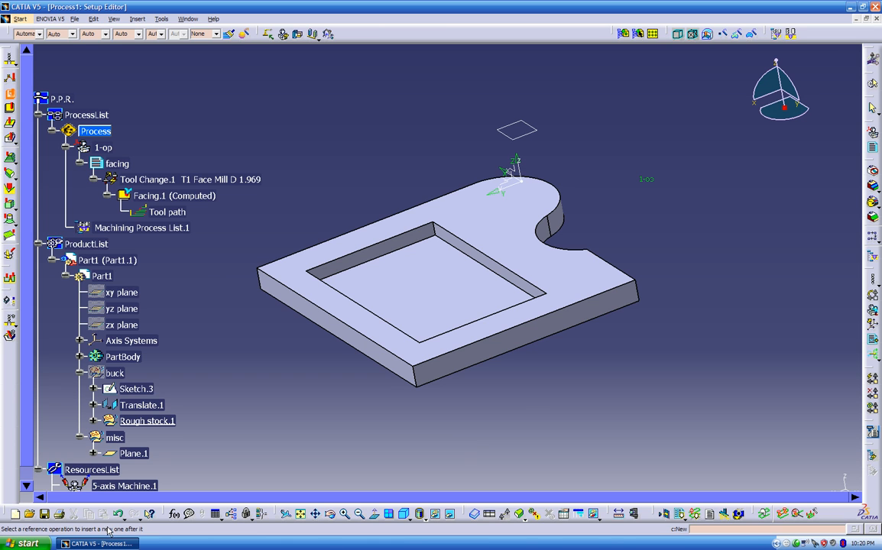
left_click(158, 196)
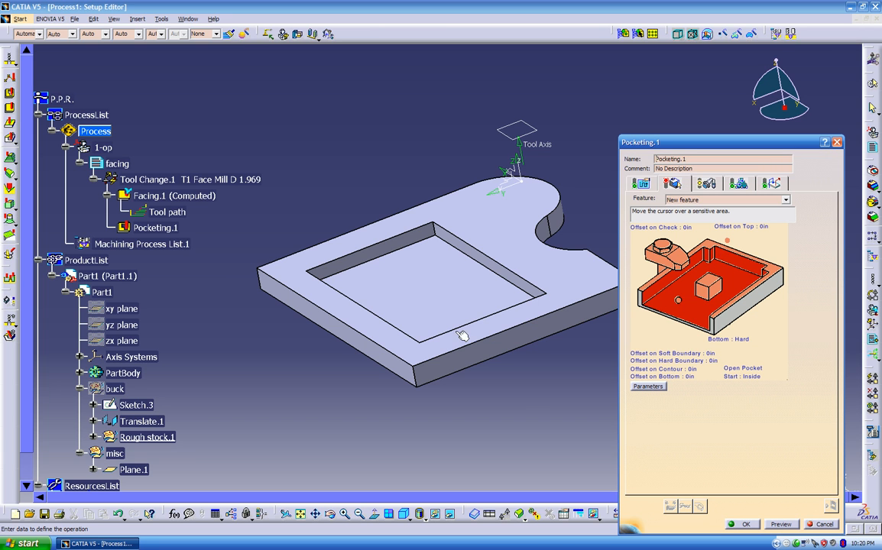
left_click(703, 312)
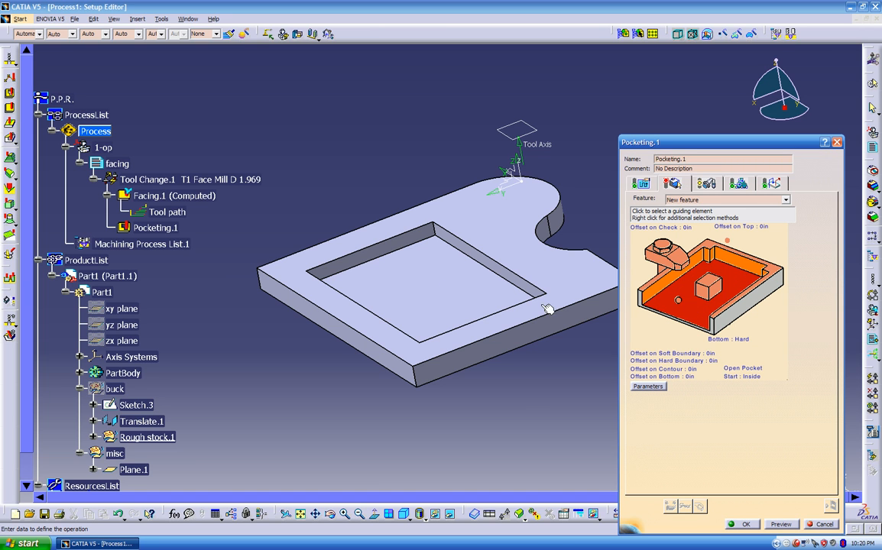
left_click(697, 312)
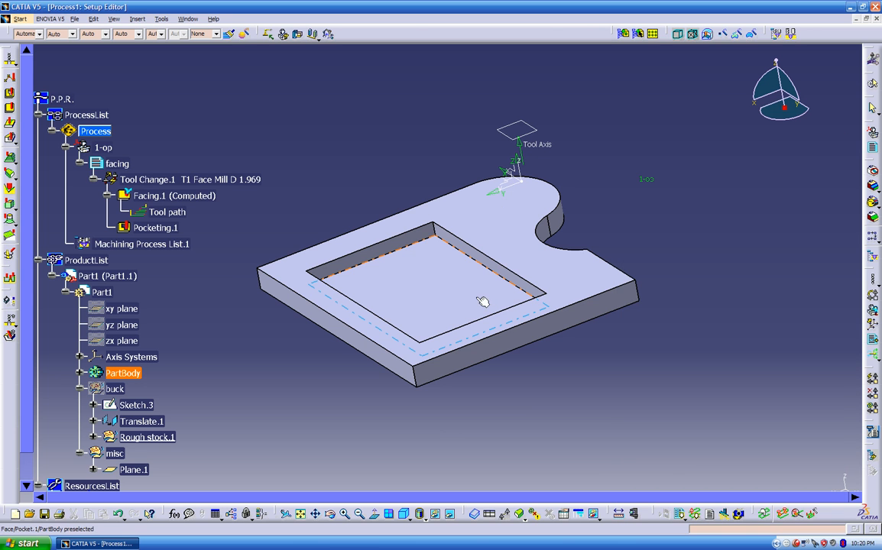
left_click(464, 293)
middle_click_drag(521, 380, 426, 303)
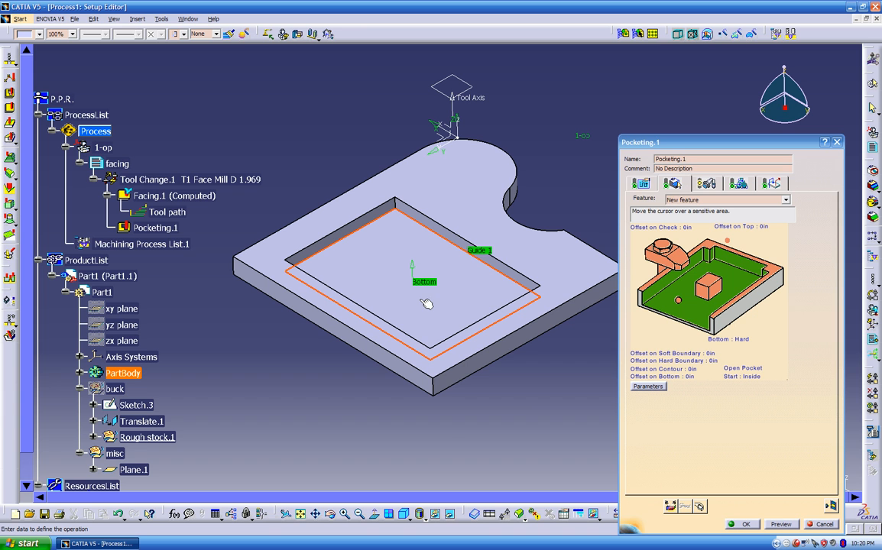
- Select the part's upper face as the top plane of the pocketing operation
left_click(707, 243)
left_click(575, 256)
middle_click_drag(561, 428, 520, 401)
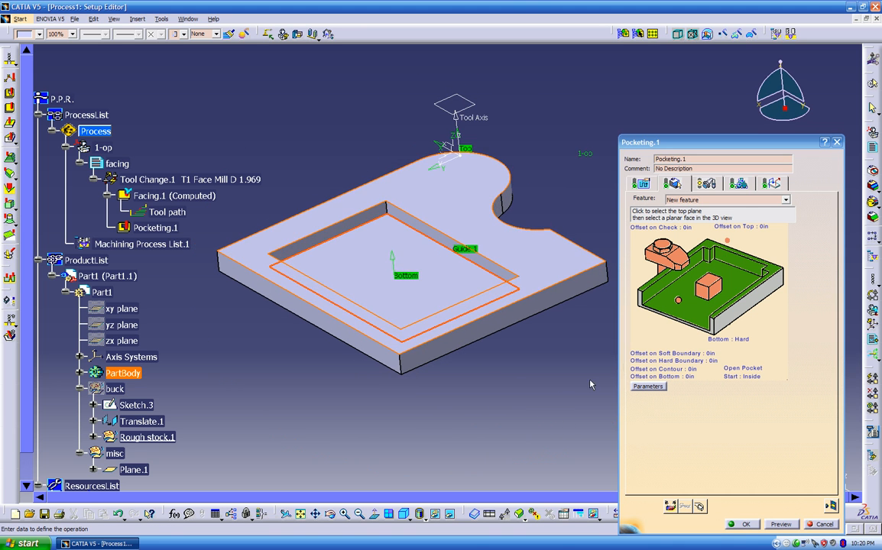
- Set the pocketing style to Closed Pocket
left_click(737, 344)
left_click(742, 371)
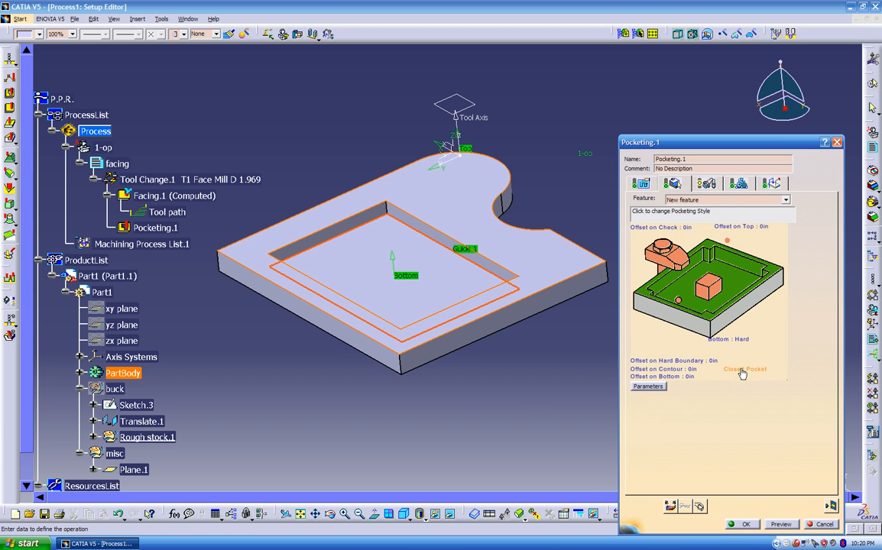
left_click(749, 372)
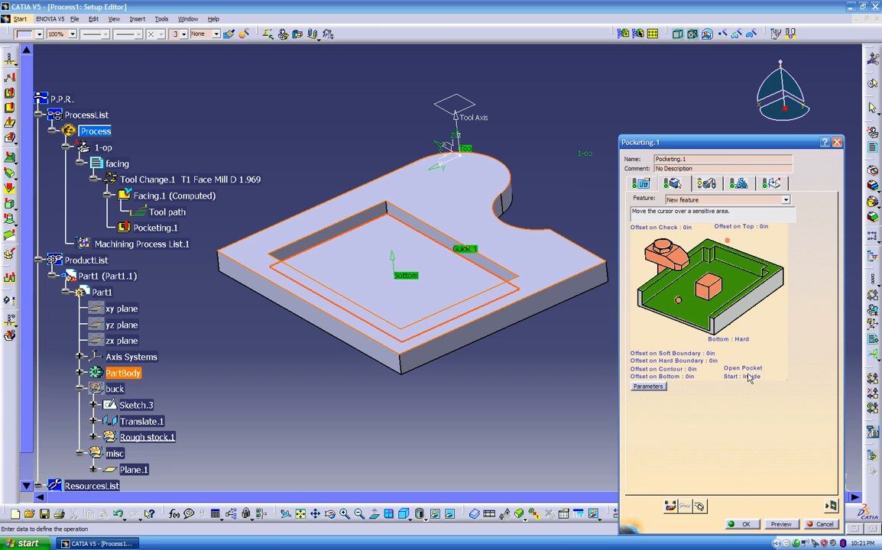
left_click(748, 373)
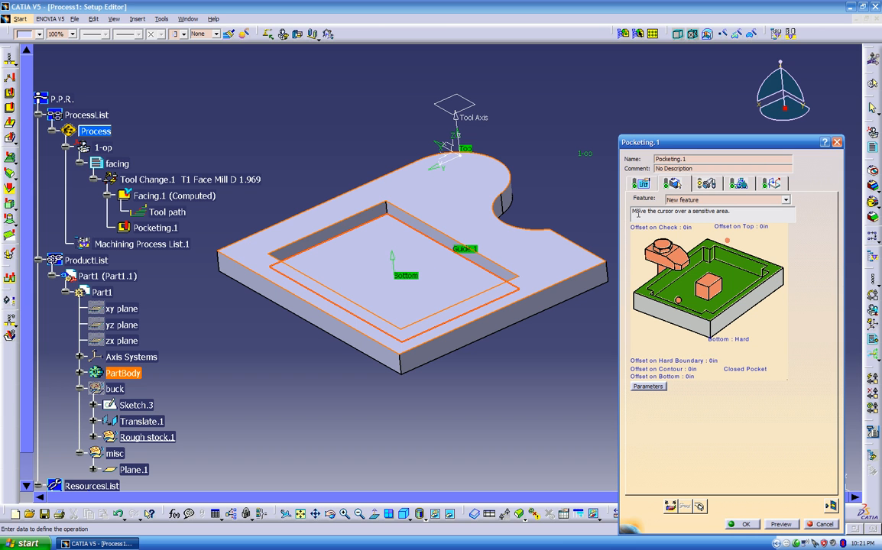
- Check the radial strategy parameters of Pocketing.1 and set the axial number of levels to 2
left_click(649, 185)
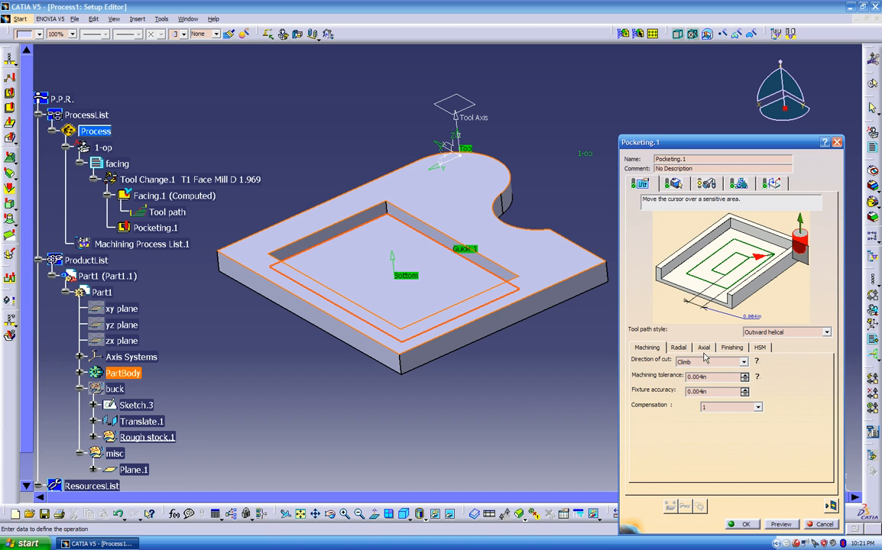
left_click(678, 348)
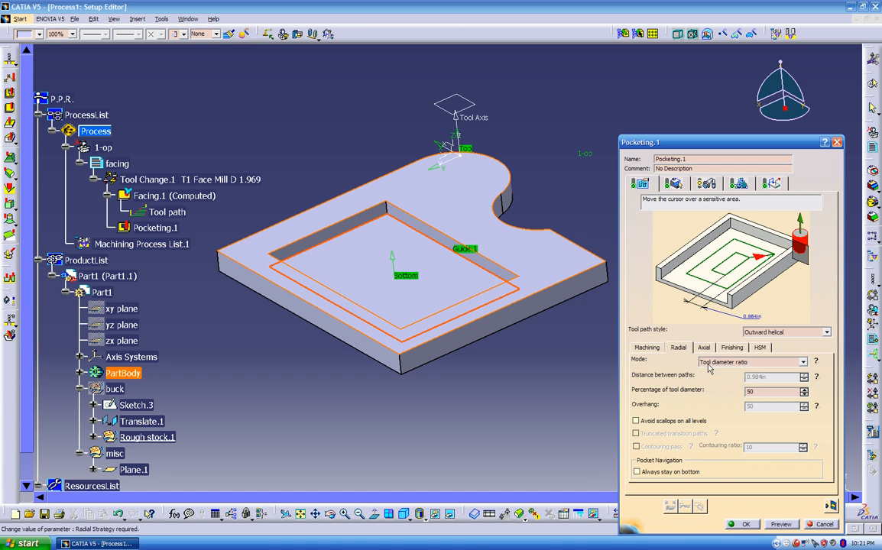
mouse_move(819, 410)
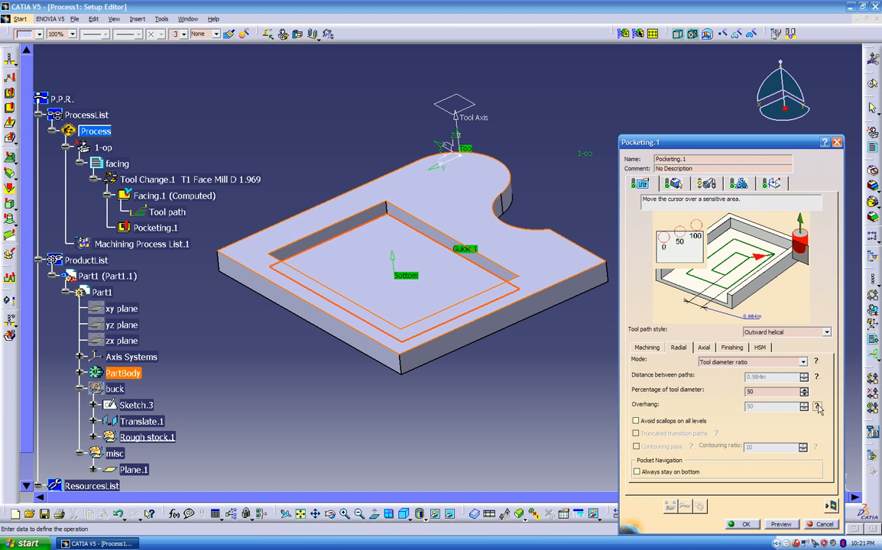
mouse_move(817, 378)
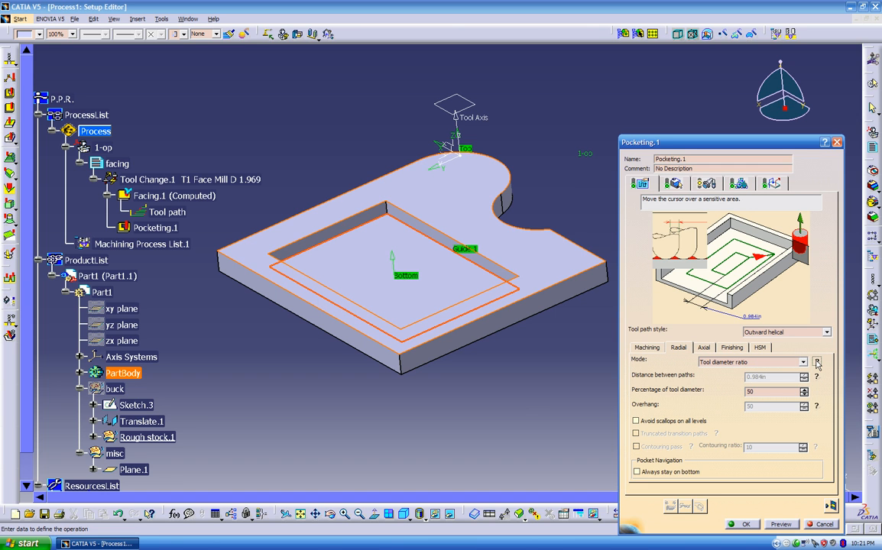
left_click(704, 348)
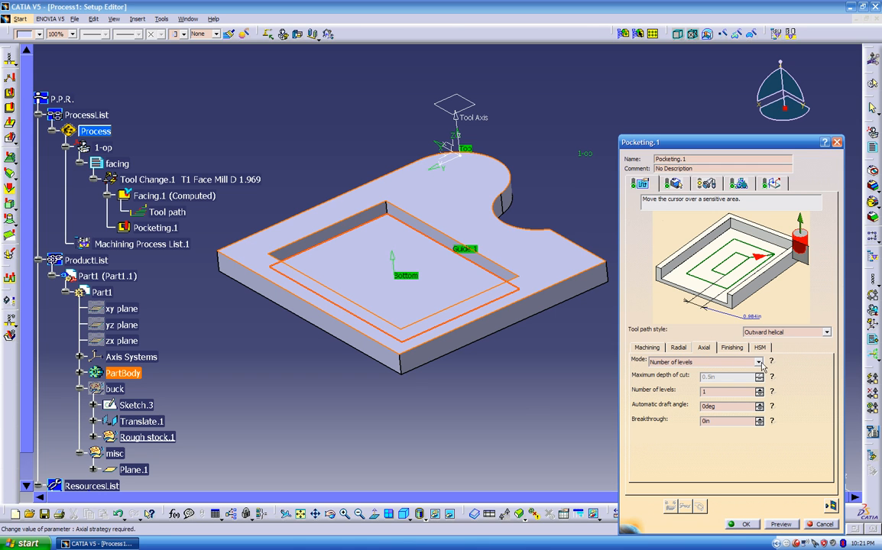
mouse_move(697, 303)
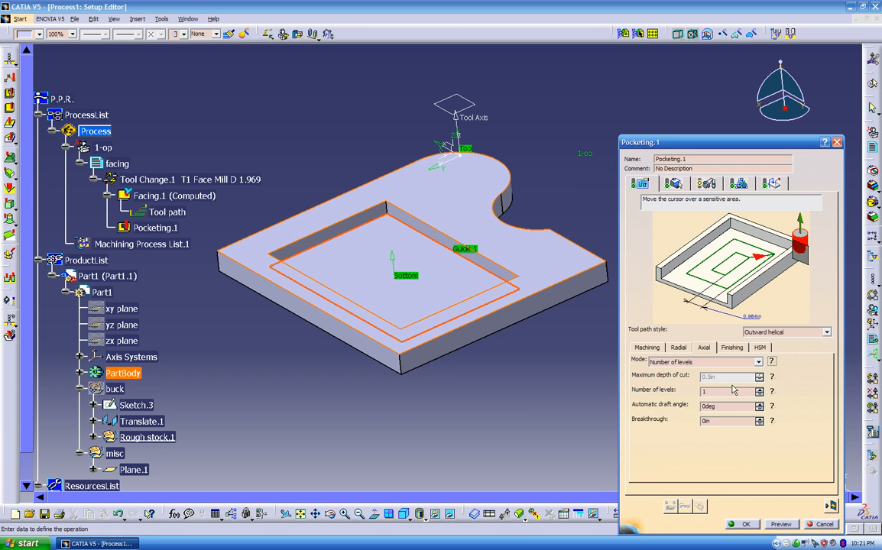
left_click(760, 390)
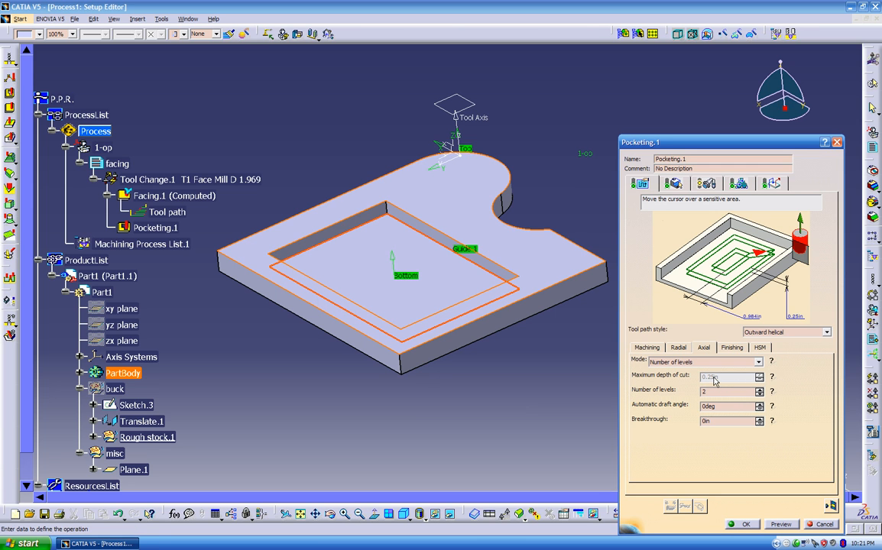
left_click(759, 390)
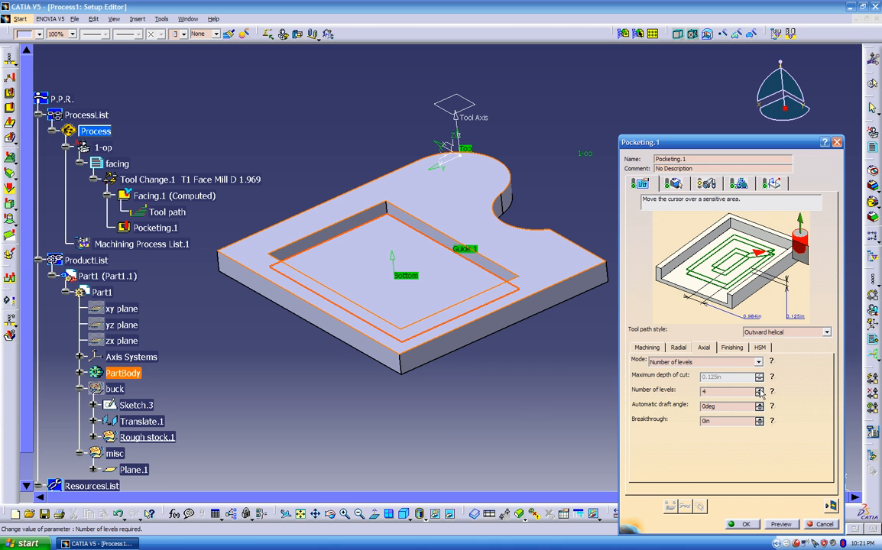
left_click(759, 390)
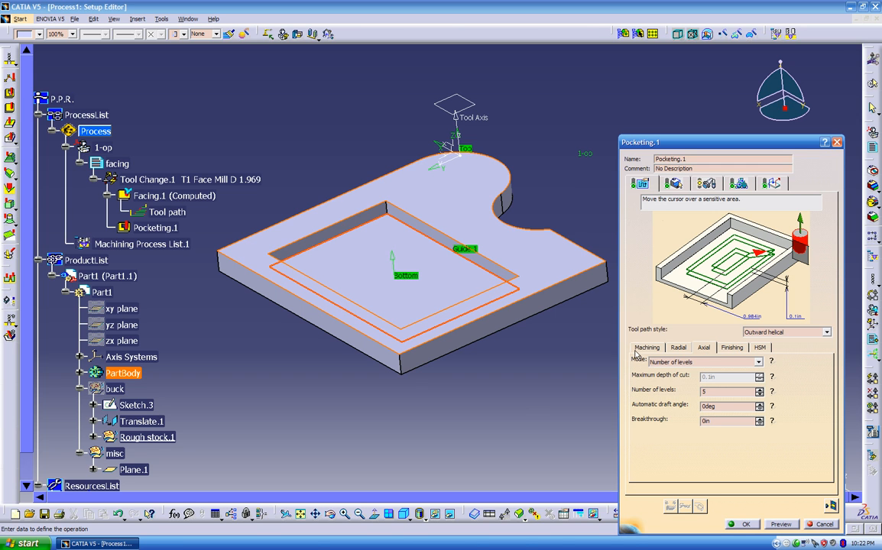
left_click(715, 391)
- Set the finishing mode to Side finish at last level & bottom, with both bottom thicknesses and the side thickness on bottom at 0.02 in
left_click(730, 347)
left_click(719, 364)
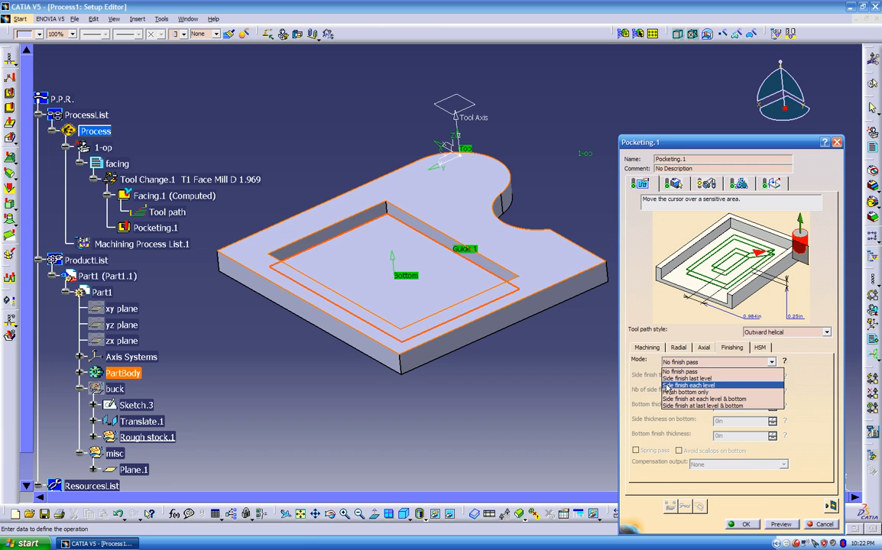
left_click(693, 407)
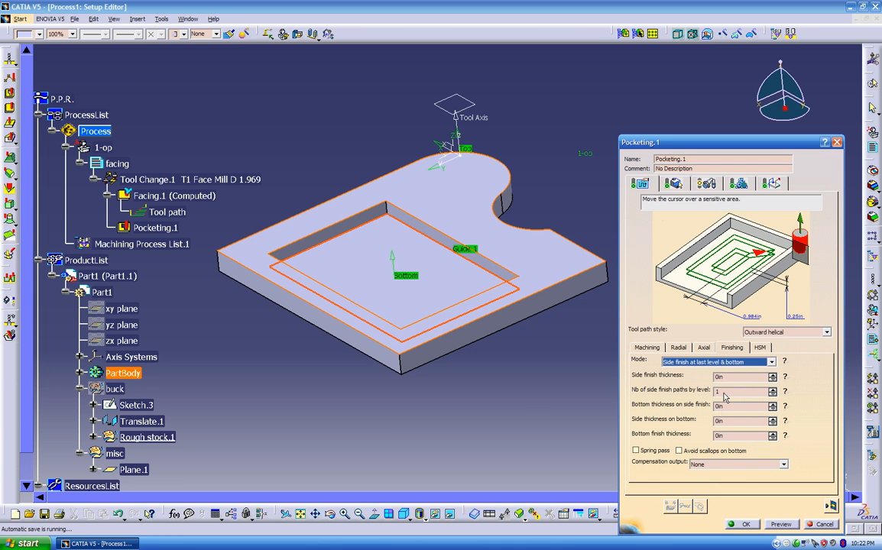
left_click(785, 408)
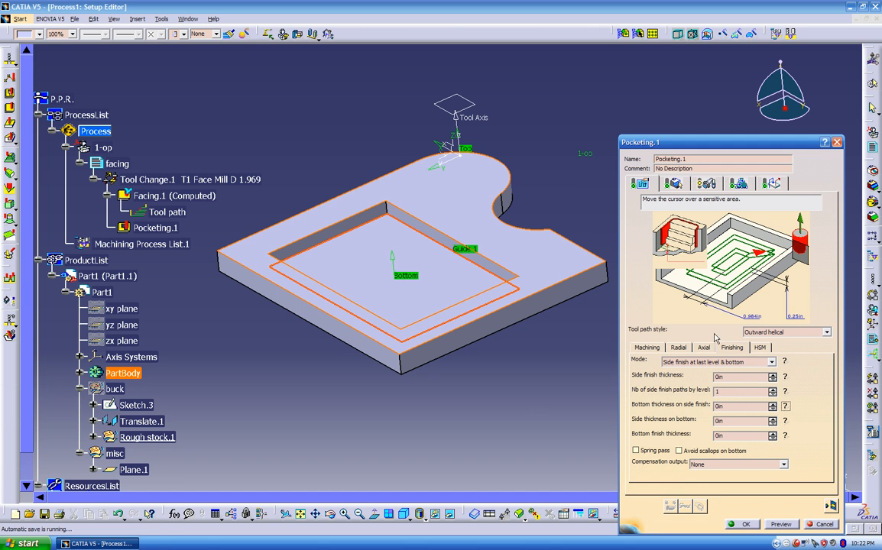
left_click_drag(733, 407, 714, 407)
type(".02")
key("Tab")
type(".02")
key("Tab")
type(".")
- Change the finishing mode to Finish bottom only and set the side thickness on bottom to 0 in
left_click(698, 362)
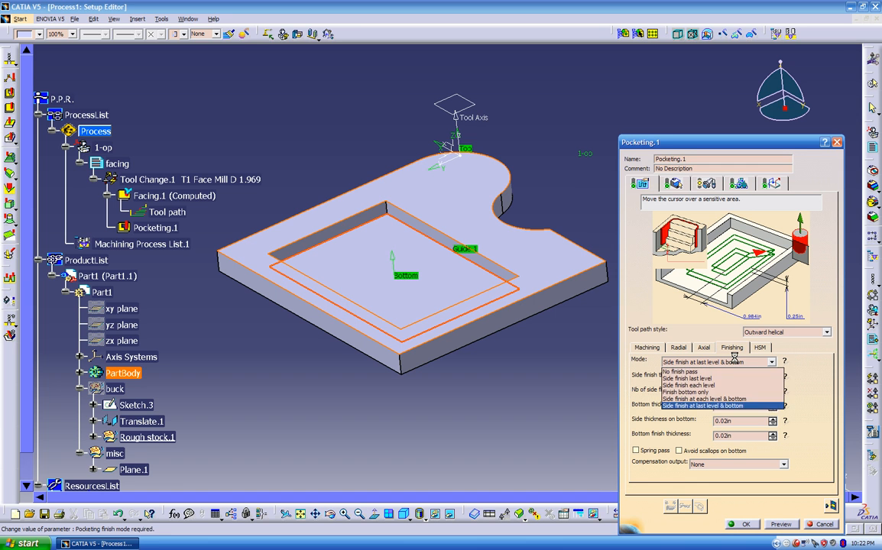
left_click(692, 392)
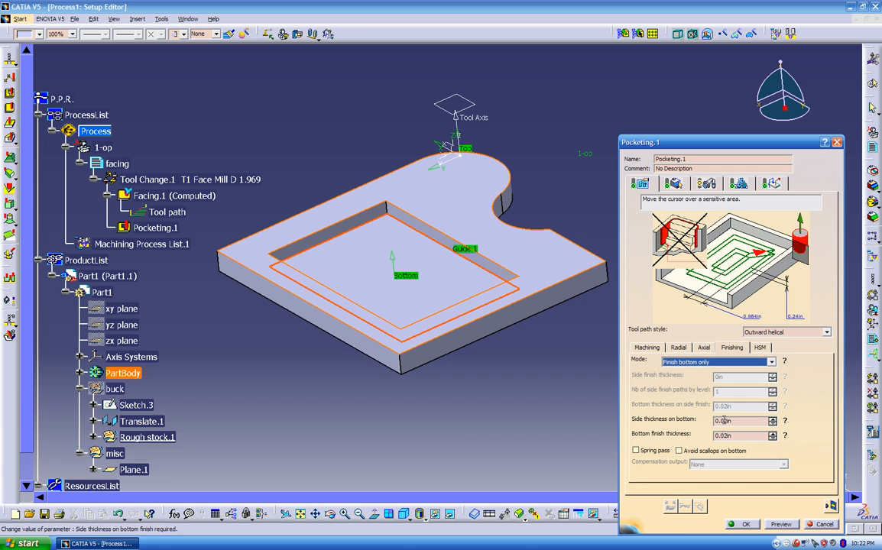
left_click(643, 453)
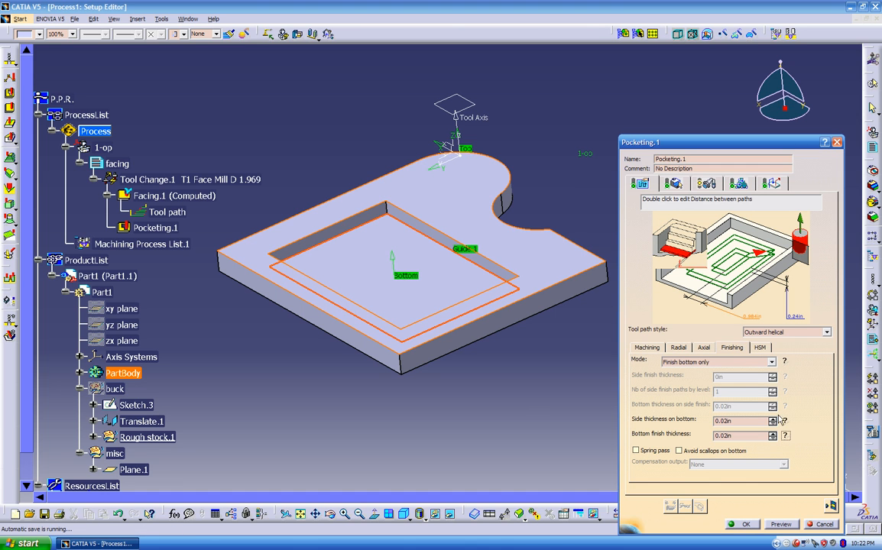
double_click(738, 420)
type("0")
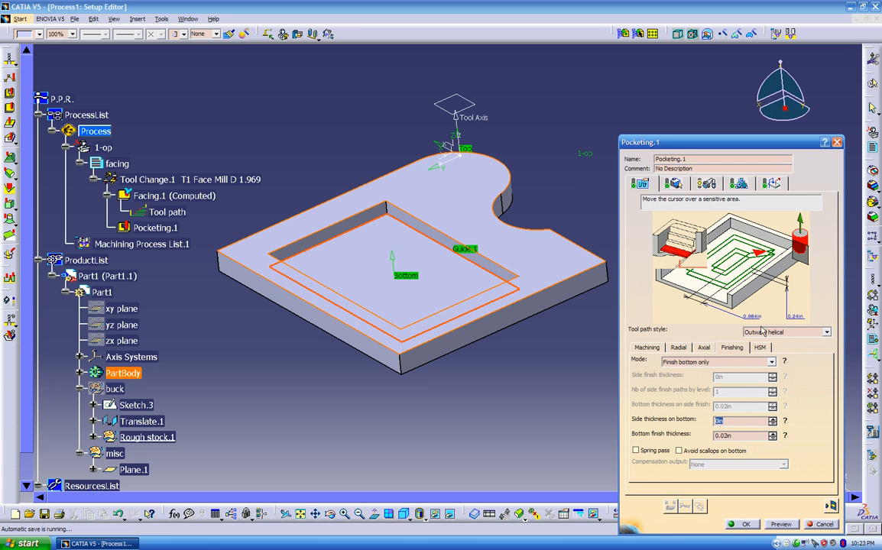
- Try the Inward helical and Back and forth tool path styles, and return to Outward helical
left_click(763, 332)
left_click(764, 337)
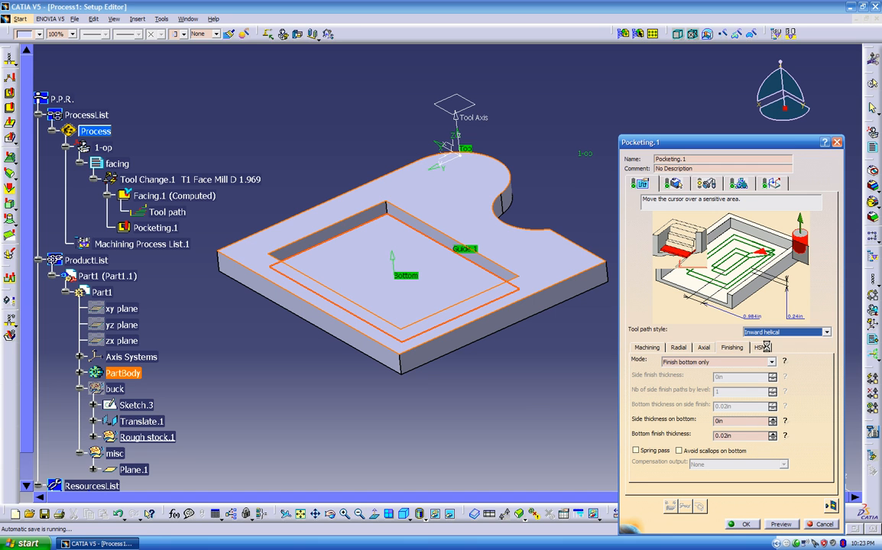
left_click(781, 332)
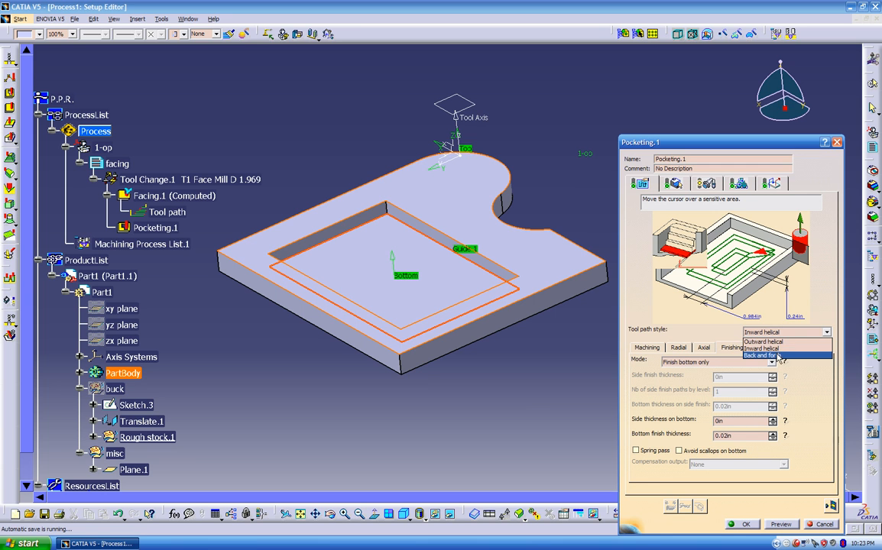
left_click(778, 357)
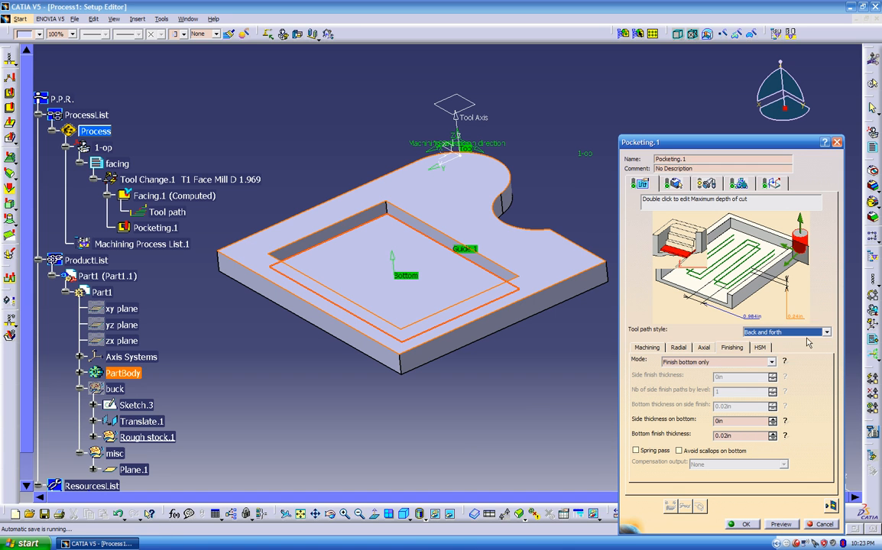
left_click(801, 334)
left_click(765, 341)
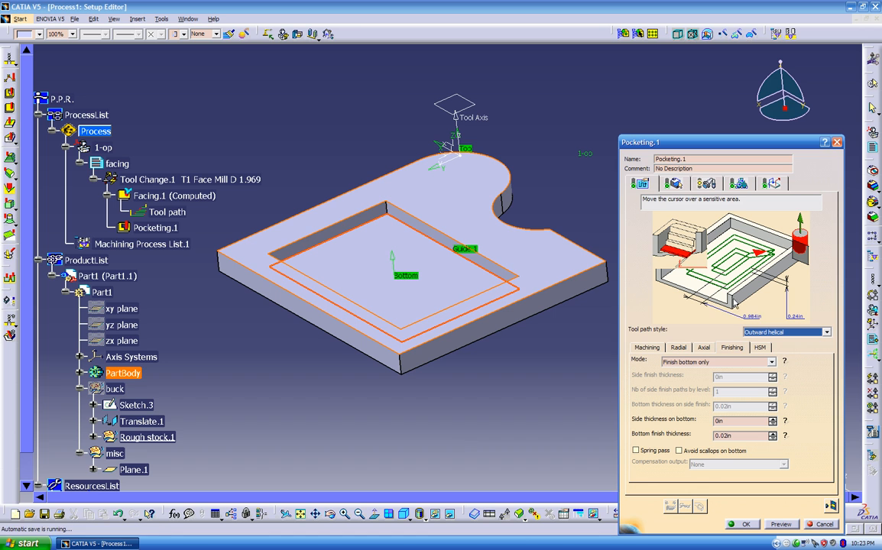
- Open the tool definition of Pocketing.1
left_click(679, 182)
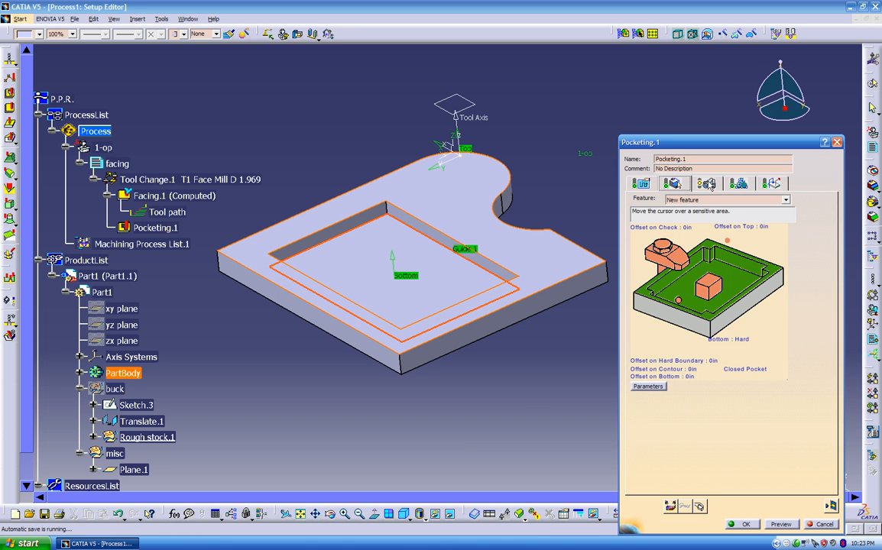
left_click(708, 185)
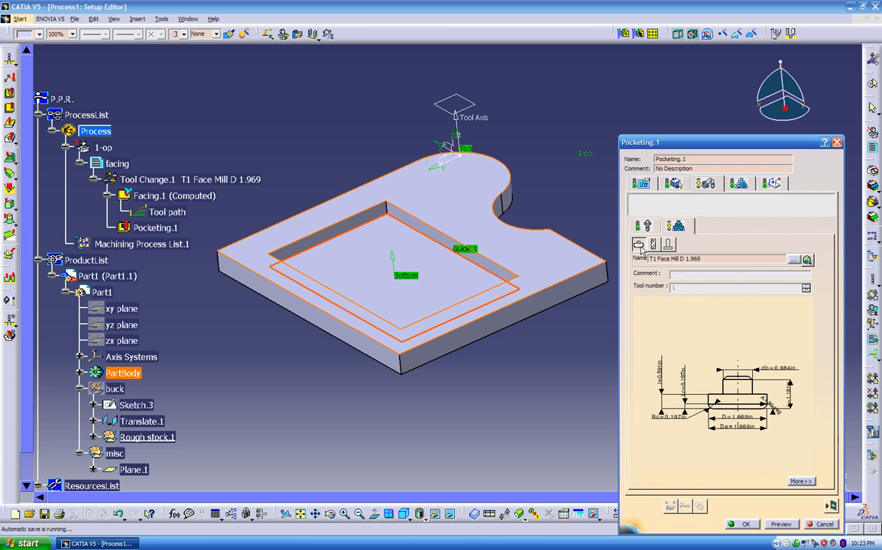
left_click(795, 261)
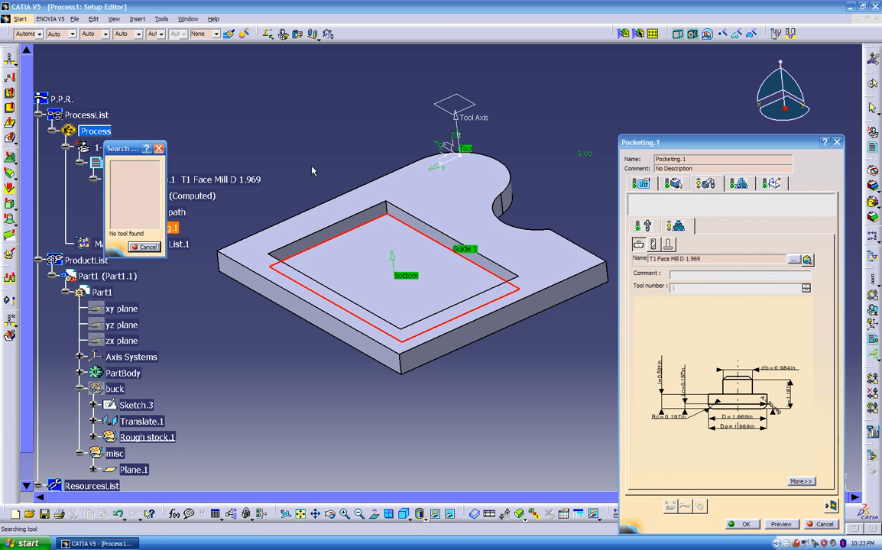
left_click_drag(132, 149, 651, 302)
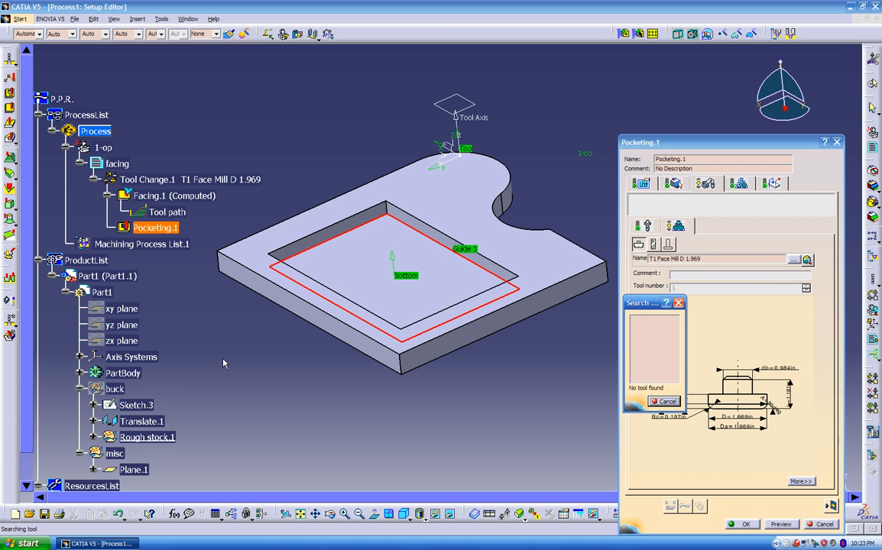
left_click(679, 304)
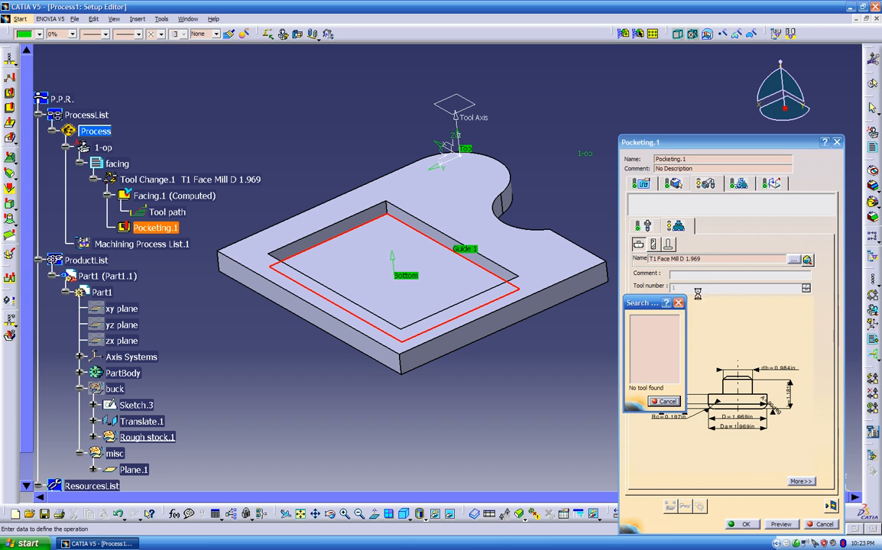
- Search the Sammy_tool_library_SMG library for end mills and assign the 3-4 inch flat tool to Pocketing.1
left_click(807, 260)
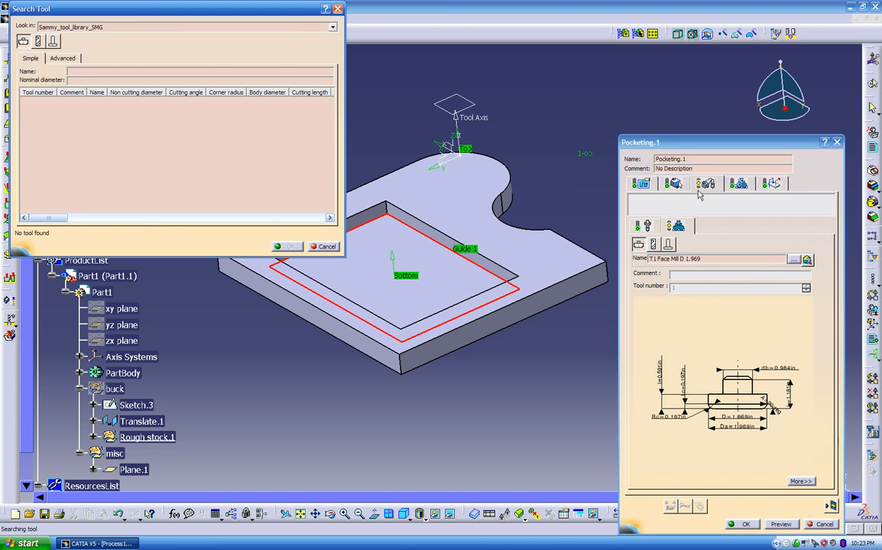
left_click_drag(284, 16, 552, 205)
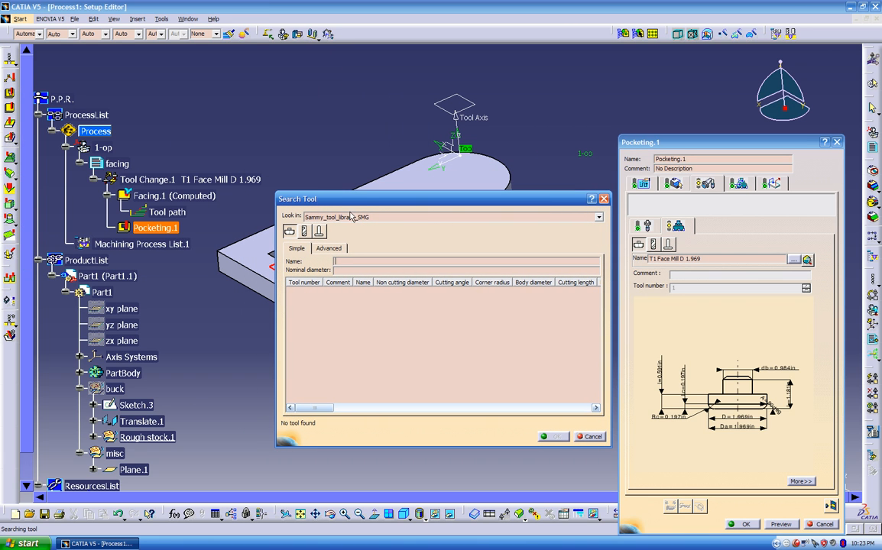
left_click(305, 232)
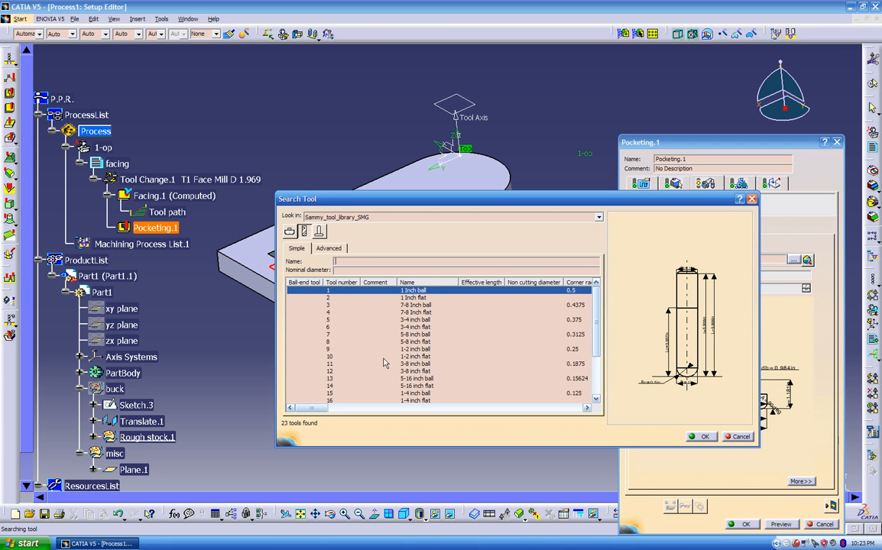
left_click(417, 328)
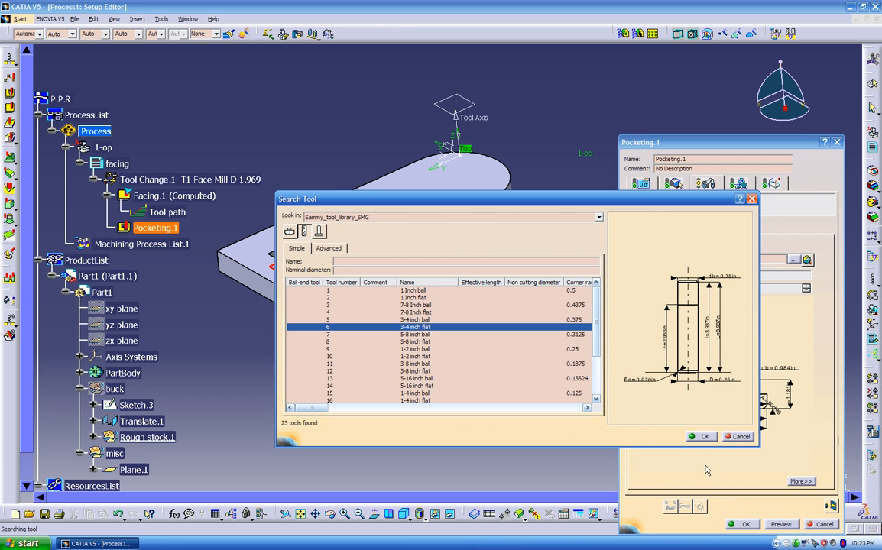
left_click(702, 438)
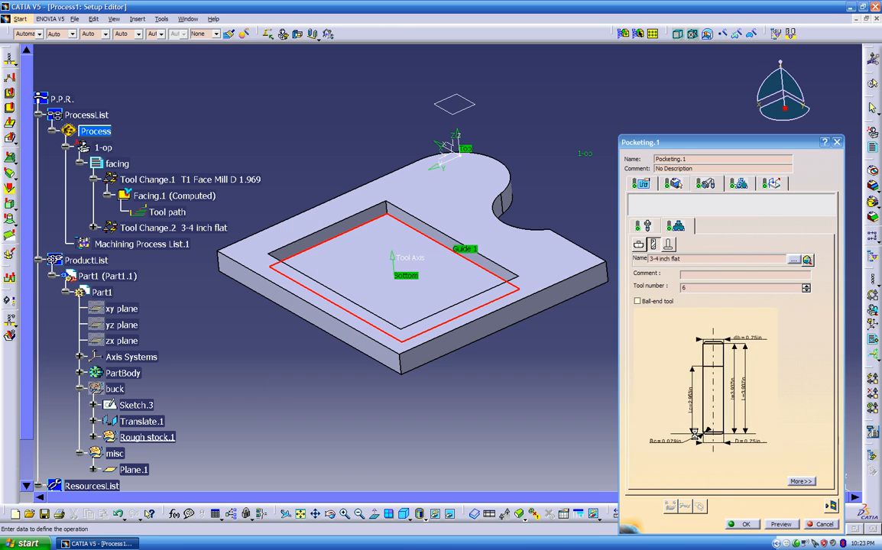
- Set the end mill's corner radius (Rc) to 0 in and its cutting length (Lc) to 2 in
middle_click_drag(674, 419, 672, 358, "ctrl")
middle_click_drag(717, 409, 731, 383)
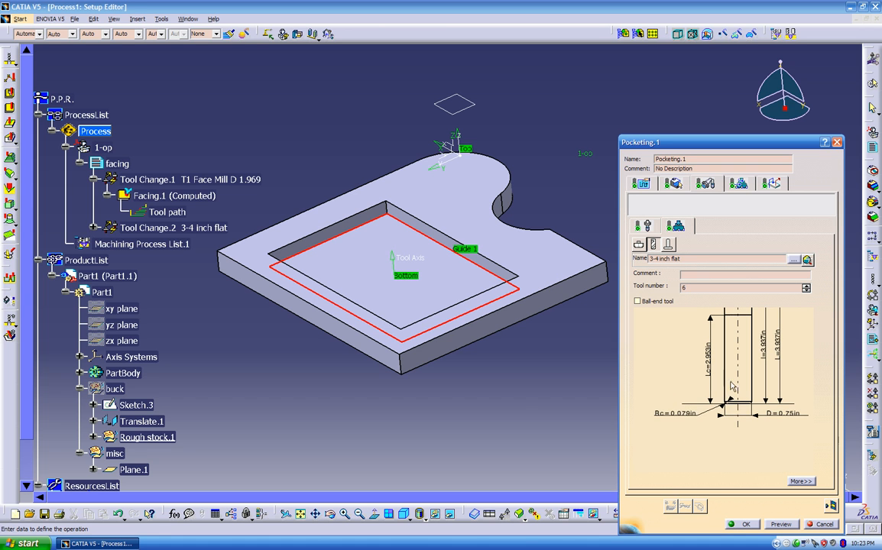
double_click(683, 413)
type("0")
key("Return")
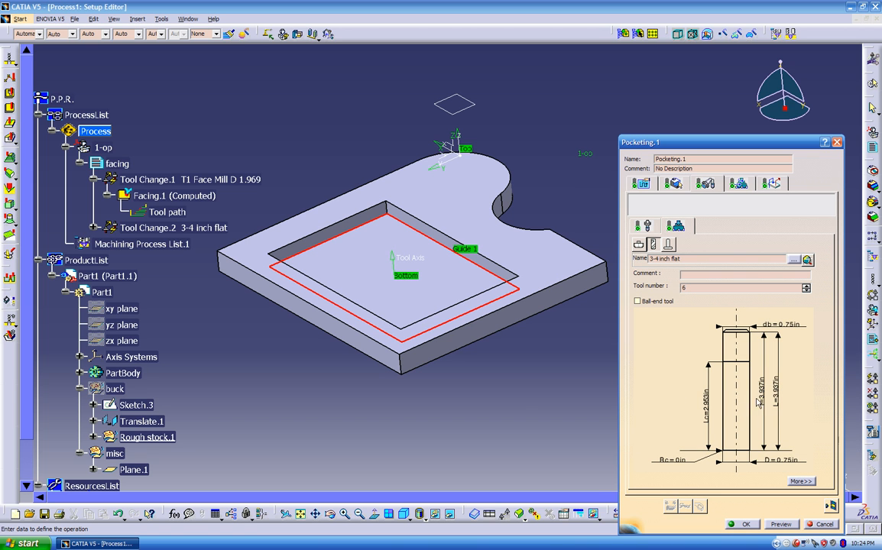
double_click(707, 407)
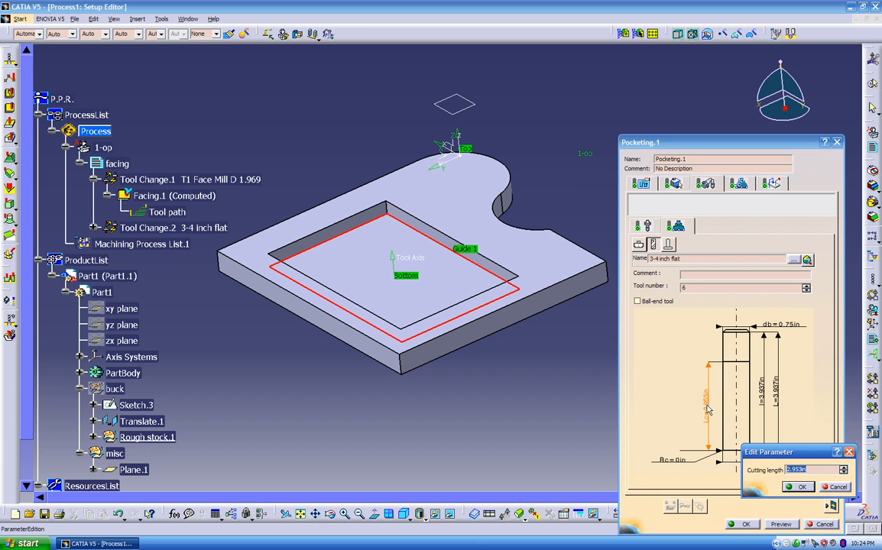
type("2")
key("Return")
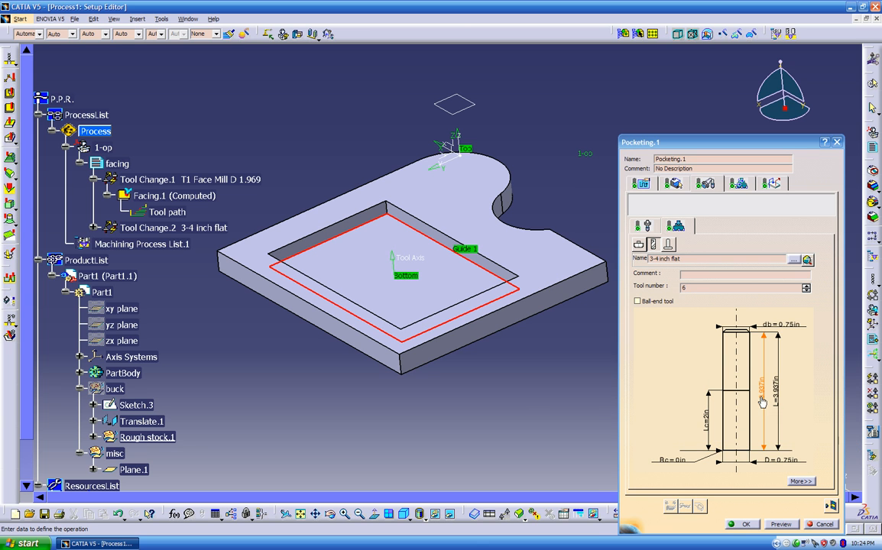
- Set the end mill's length (l) to 2 in and its body diameter (db) to 2.2 in
double_click(762, 403)
type("2")
key("Return")
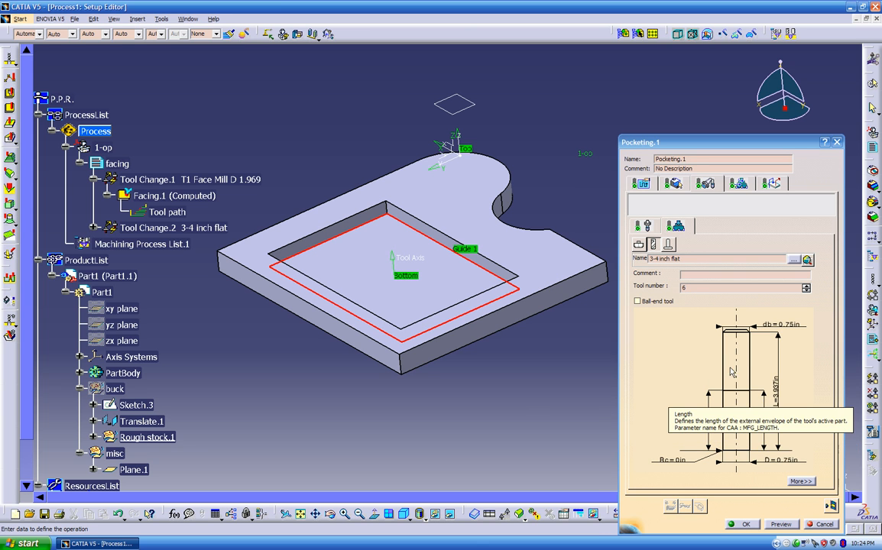
double_click(789, 327)
type("2.2")
key("Return")
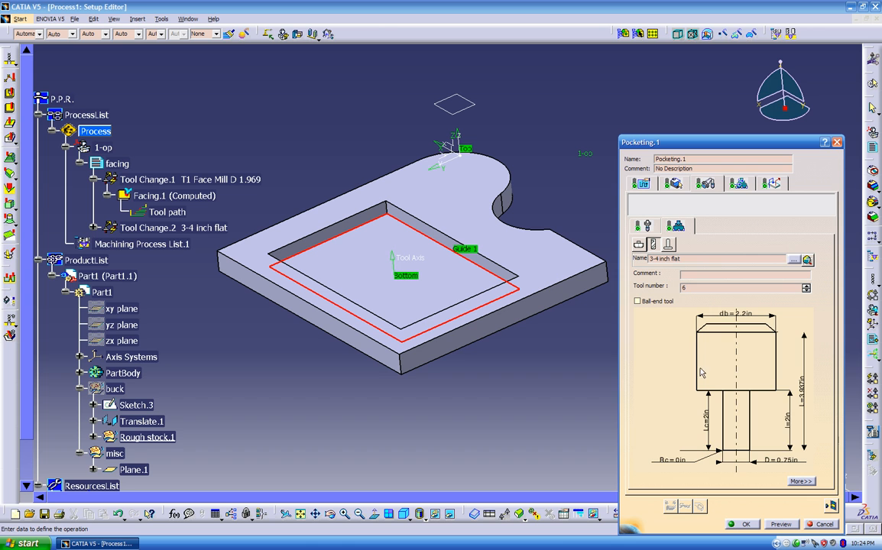
mouse_move(682, 374)
middle_mouse_down()
mouse_move(670, 369)
mouse_move(673, 387)
mouse_move(675, 379)
middle_mouse_up()
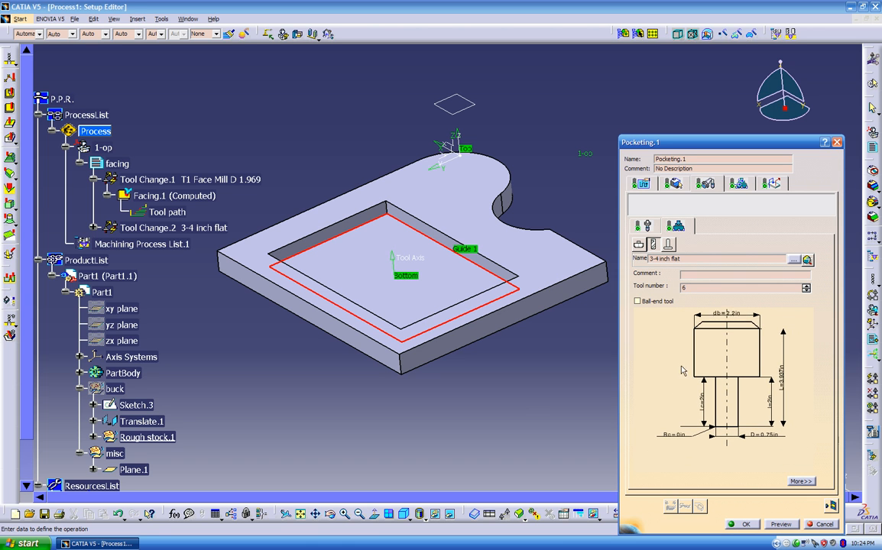
- Set the approach feedrate to 10 mm_mn, turn off automatic spindle speed computation and enter a machining spindle speed of 65
left_click(738, 183)
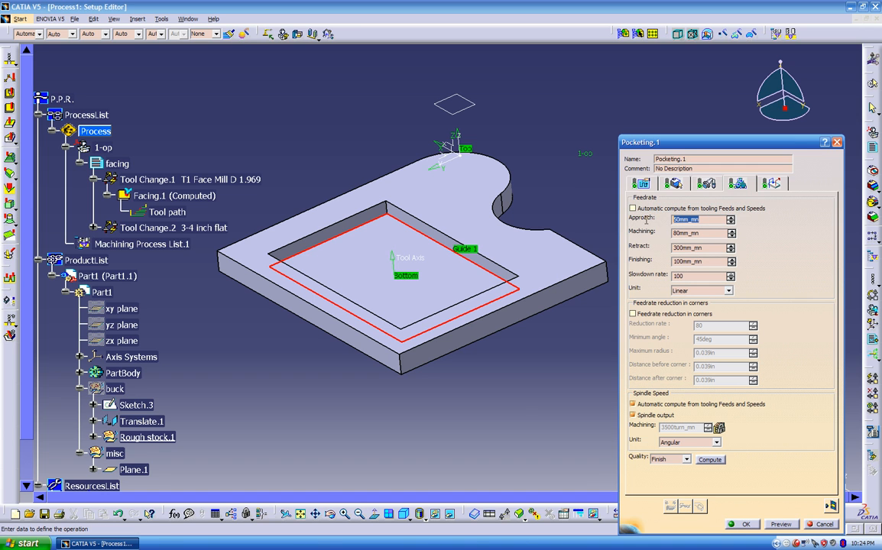
double_click(715, 219)
type("10")
key("Tab")
key("Tab")
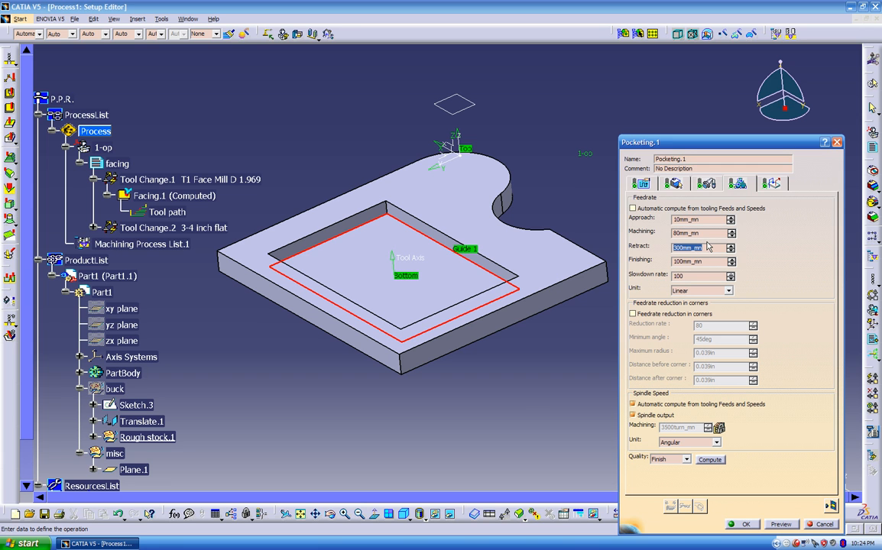
key("Tab")
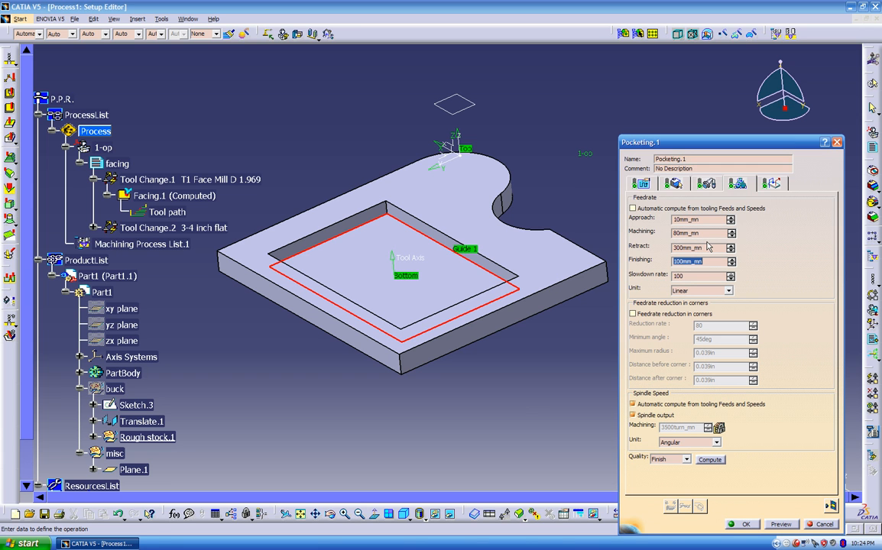
left_click(657, 406)
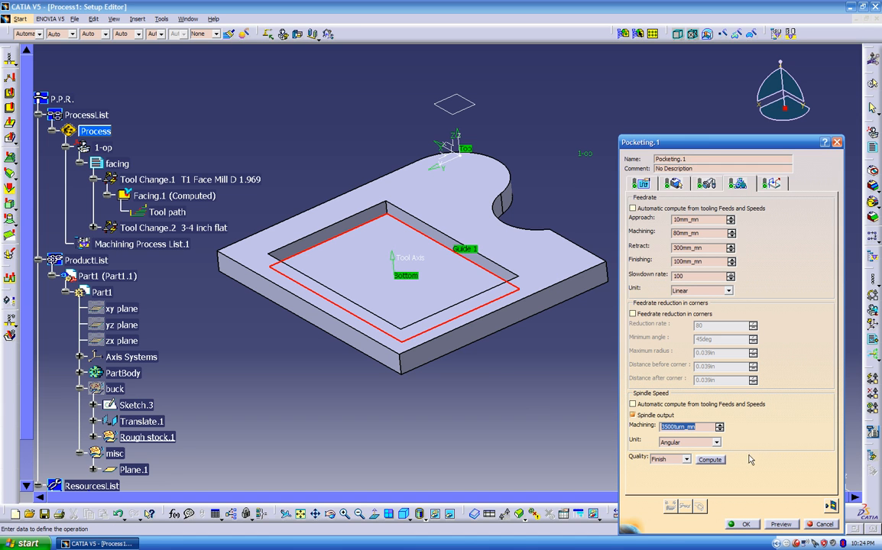
type("65")
- Define the Approach macro as Ramping, switch it to Build by user and add an axial motion up to a plane
left_click(765, 185)
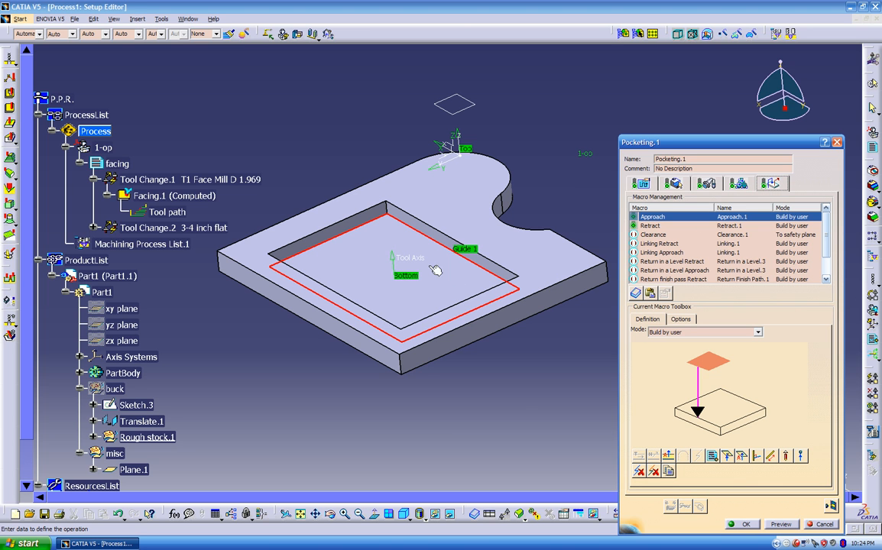
left_click(703, 332)
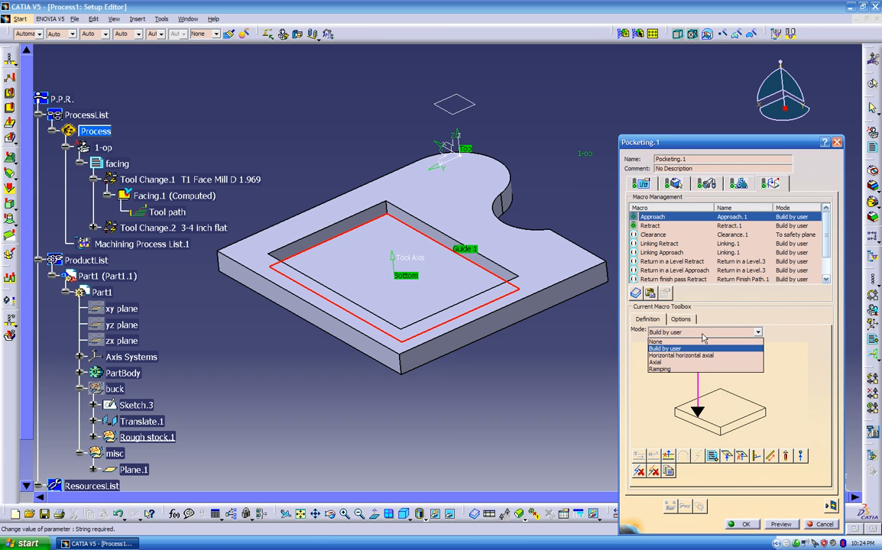
left_click(670, 370)
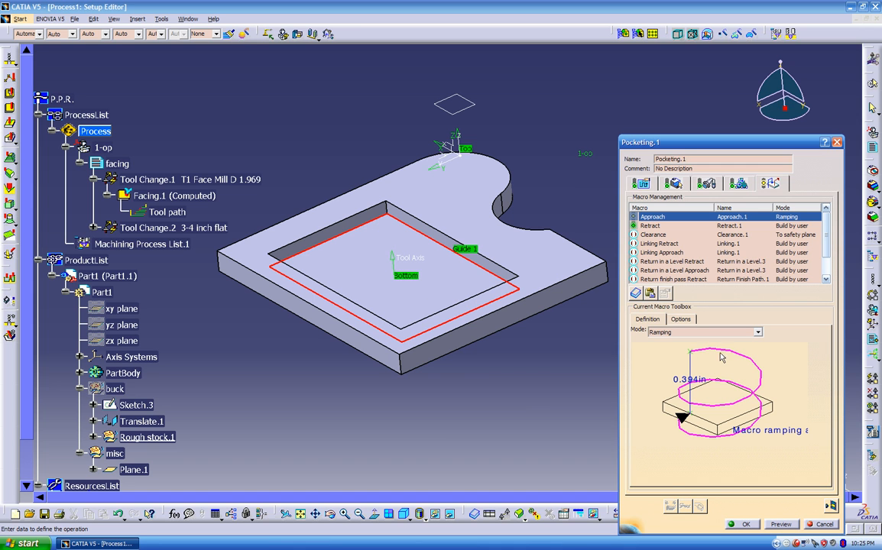
left_click(700, 333)
left_click(698, 349)
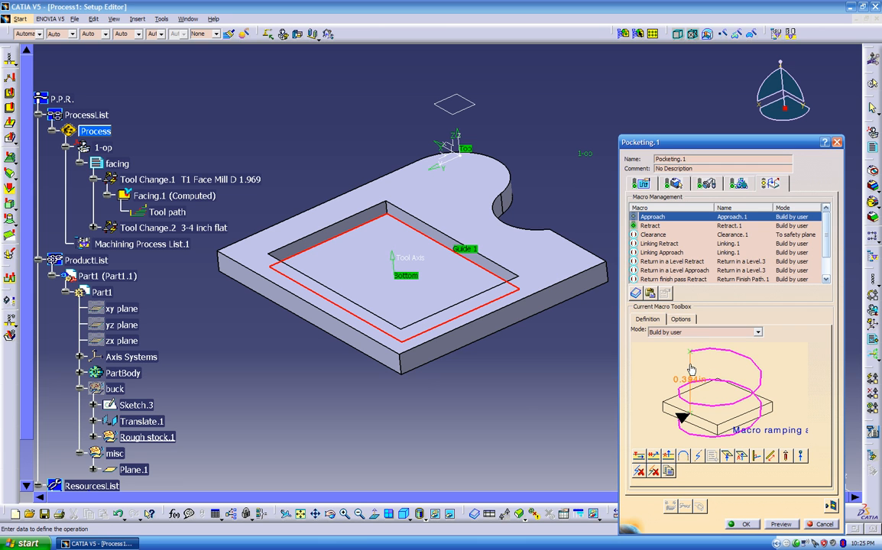
left_click(743, 456)
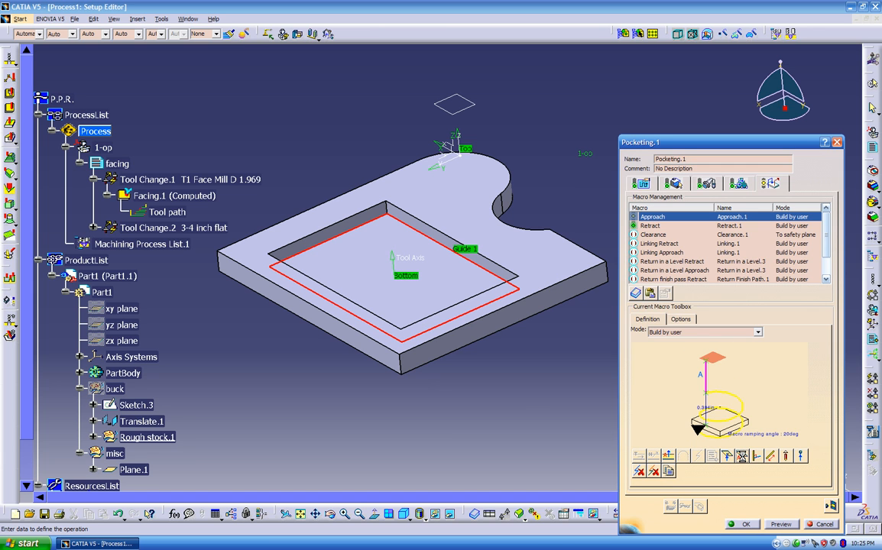
- Assign Plane.1 above the part as the top plane of both the Approach and Retract macros
left_click(712, 359)
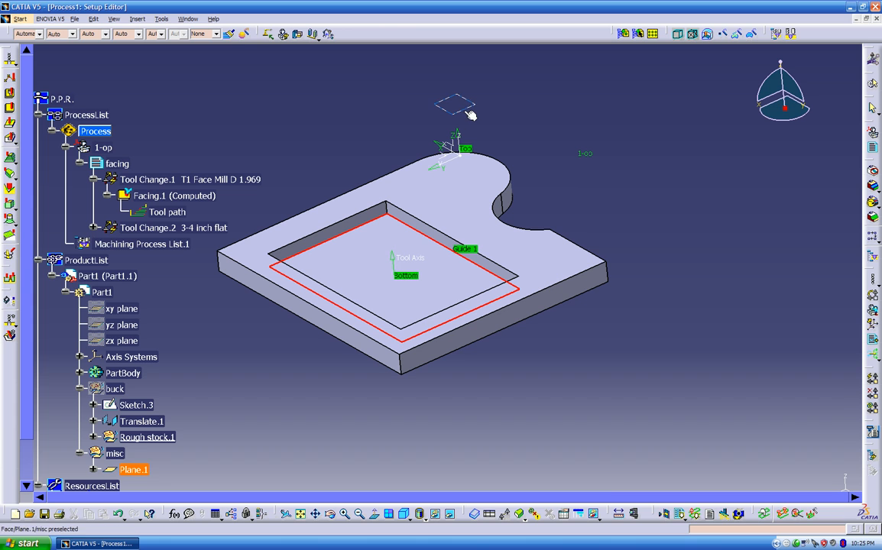
left_click(470, 115)
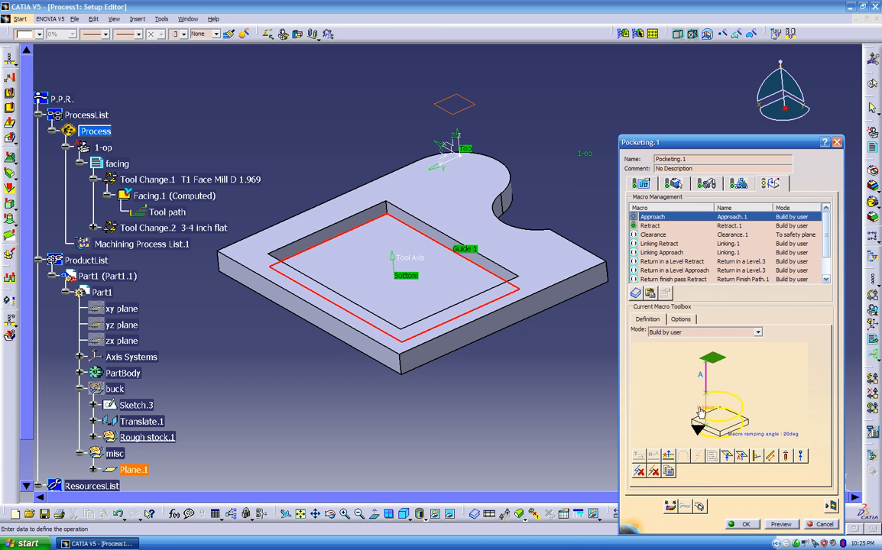
middle_click_drag(467, 340, 483, 275)
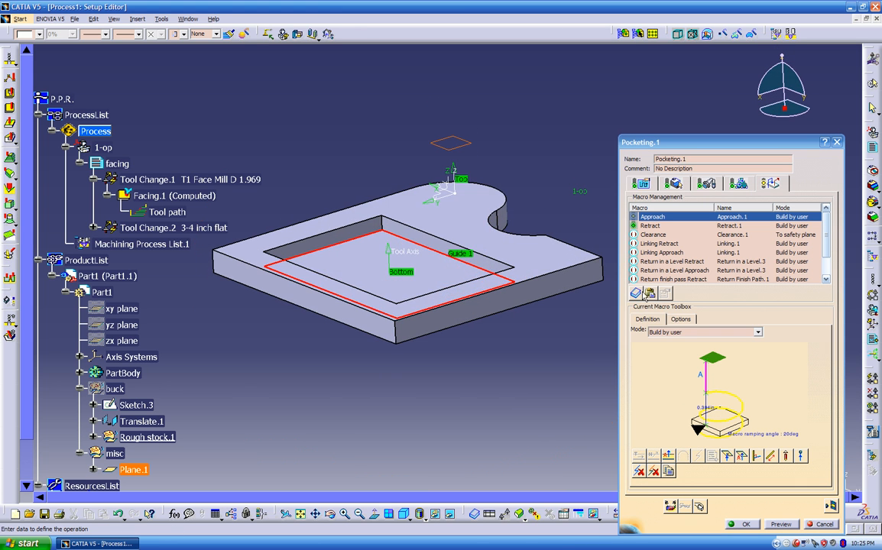
left_click(650, 226)
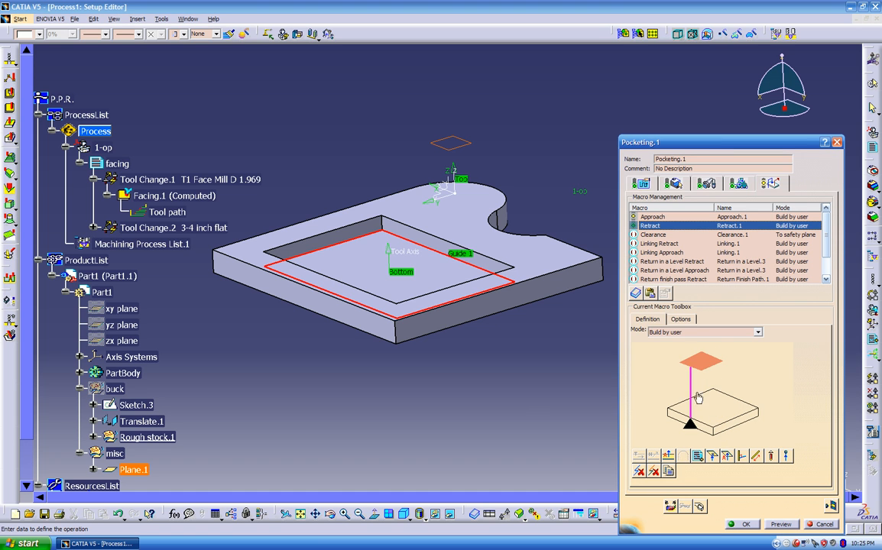
left_click(703, 365)
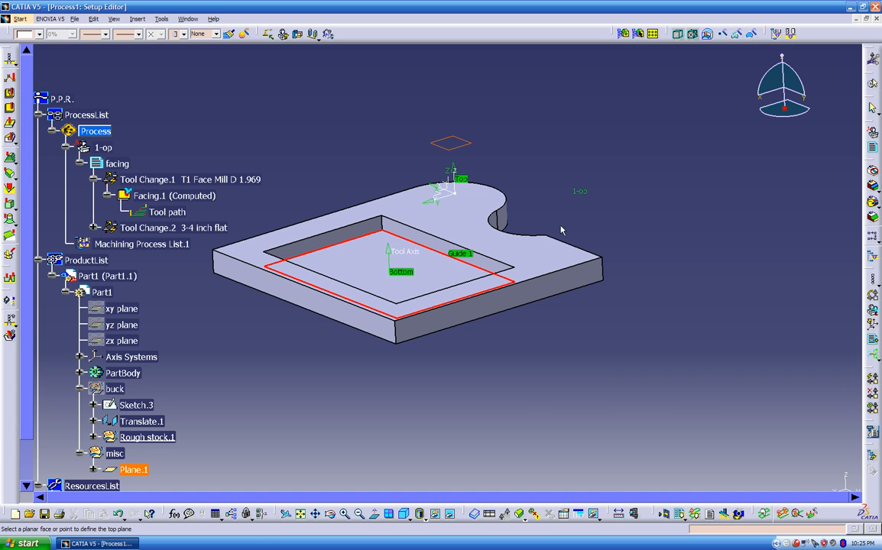
left_click(453, 143)
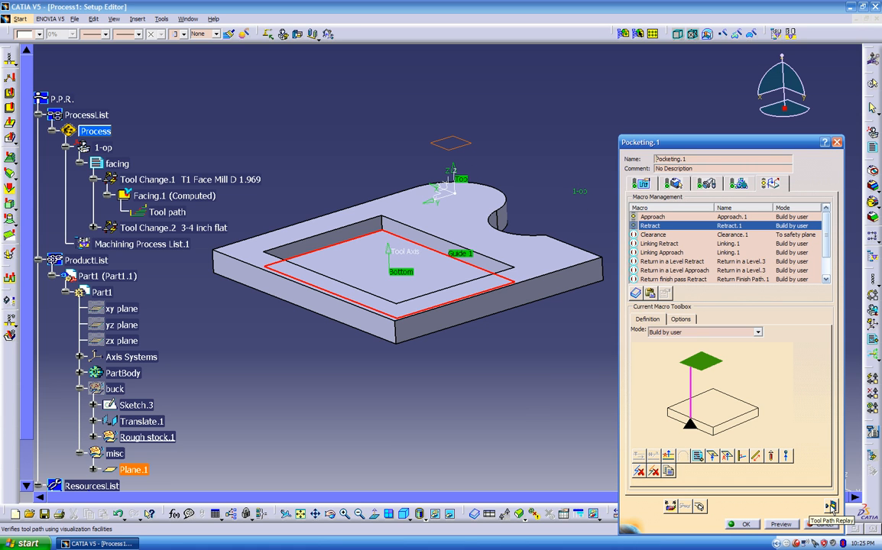
- Review the definitions of the Return in a Level and Return finish pass macros, widening the macro name column
left_click(658, 262)
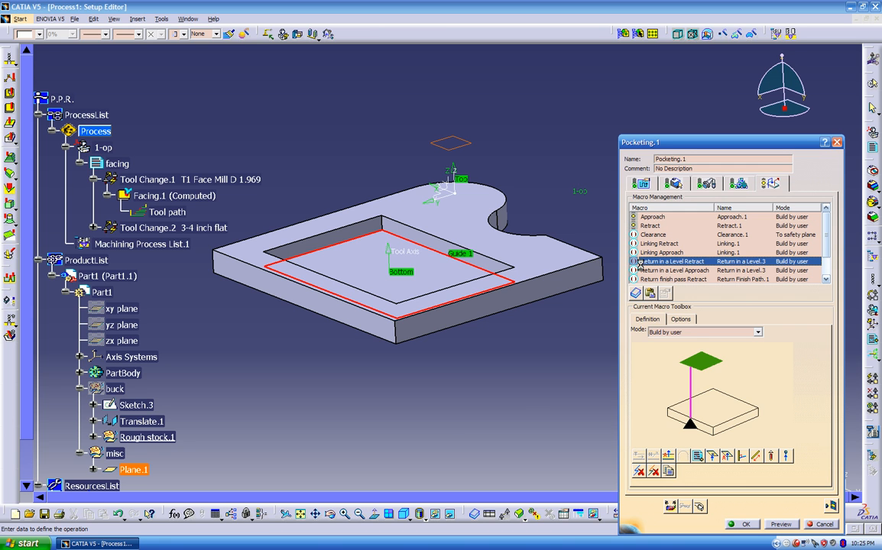
left_click(666, 270)
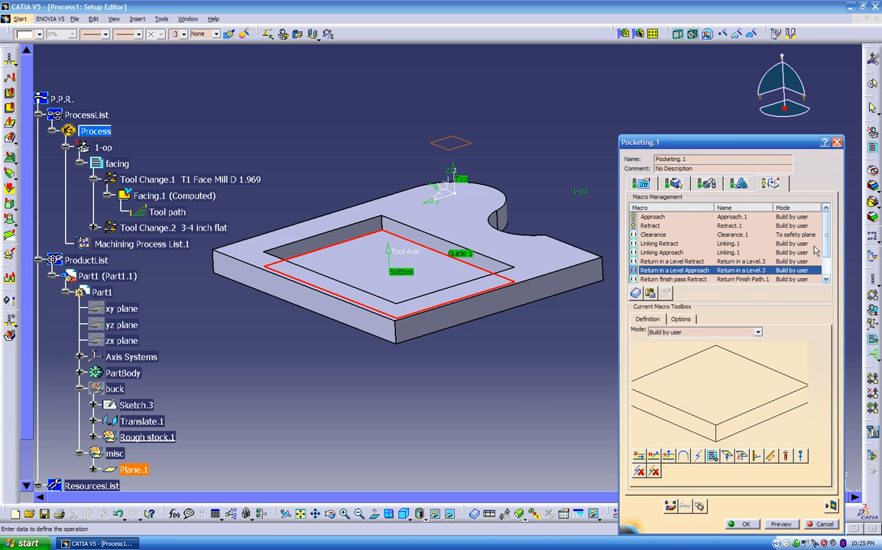
scroll(742, 229, "down", 1)
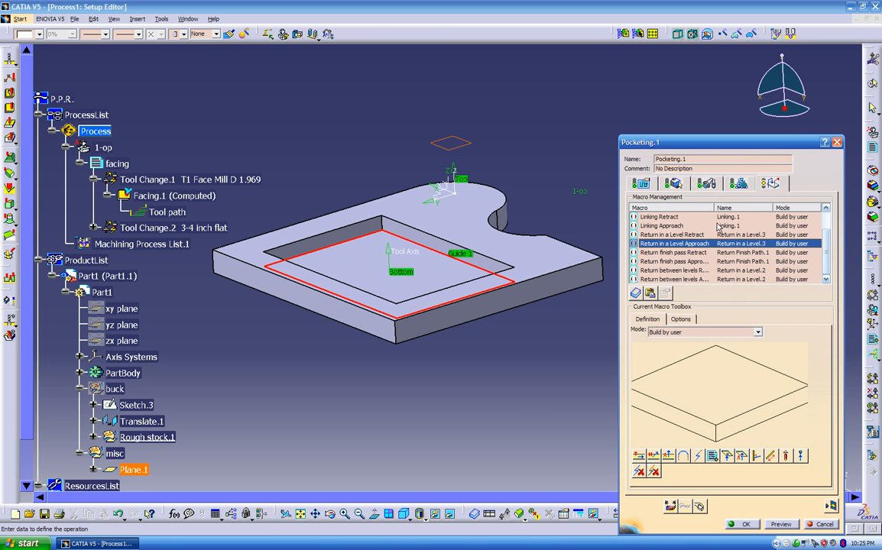
left_click_drag(713, 212, 744, 211)
left_click(658, 252)
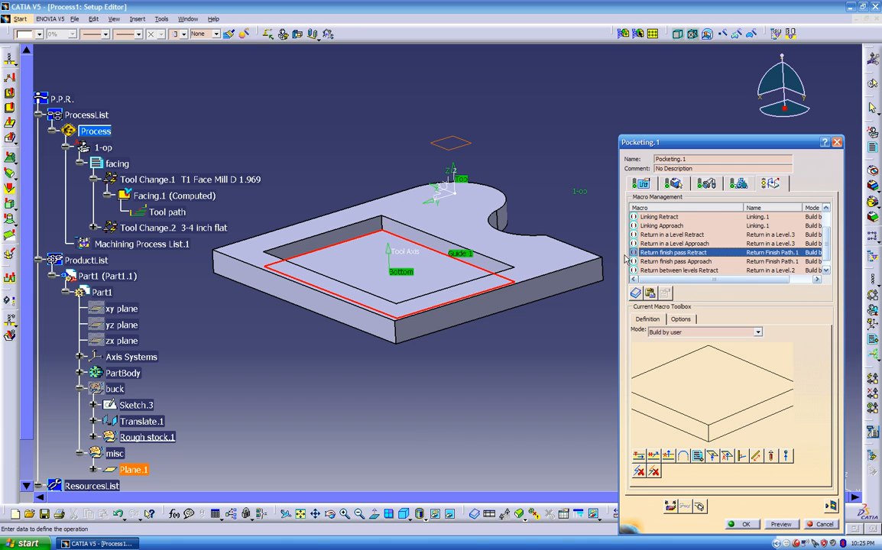
scroll(665, 240, "up", 1)
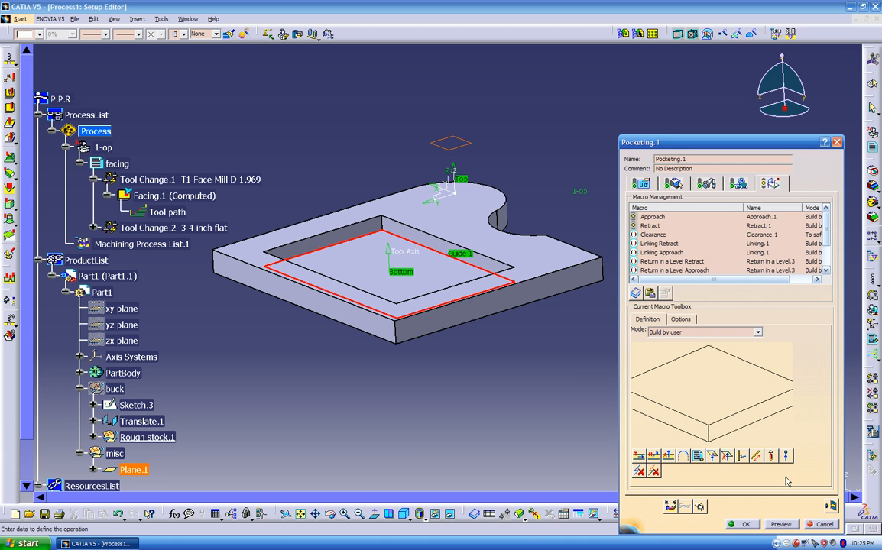
- Compute and replay the Pocketing.1 tool path, examining the ramping entry and the passes inside the pocket
left_click(829, 505)
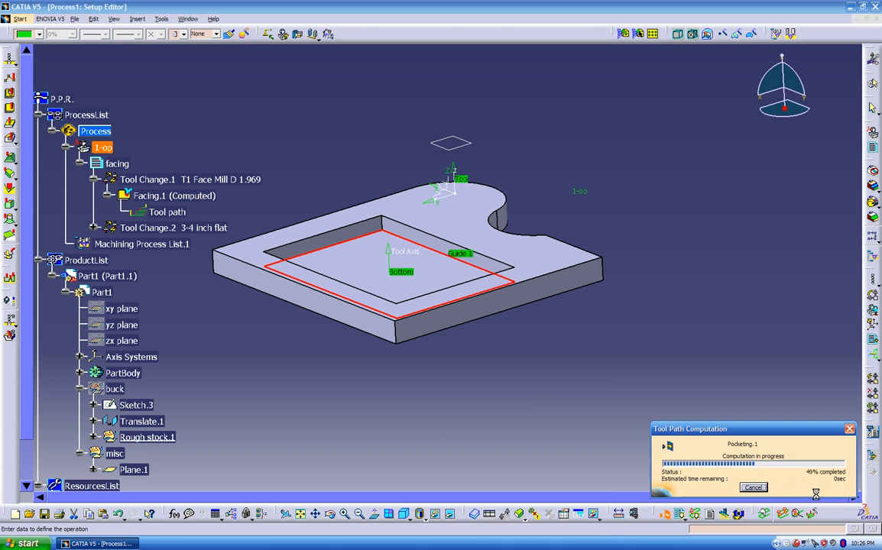
middle_click_drag(516, 339, 459, 280)
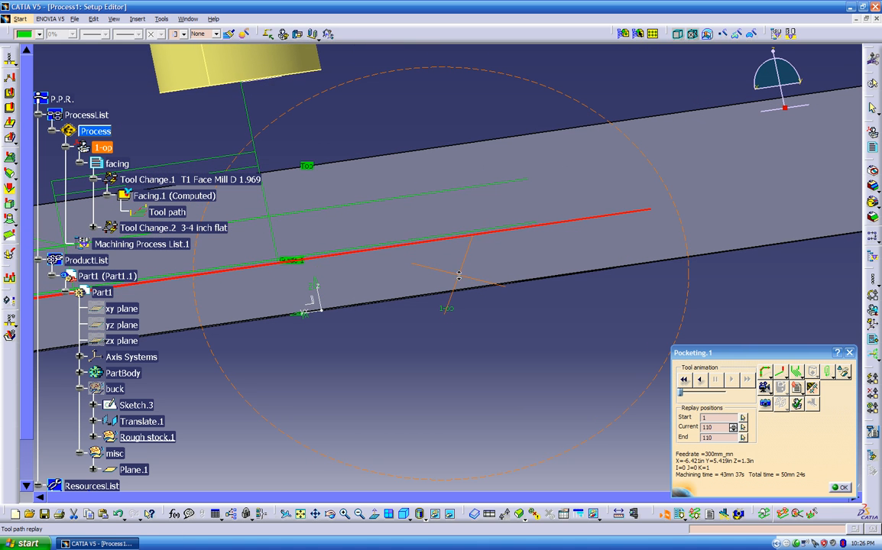
left_click(535, 226)
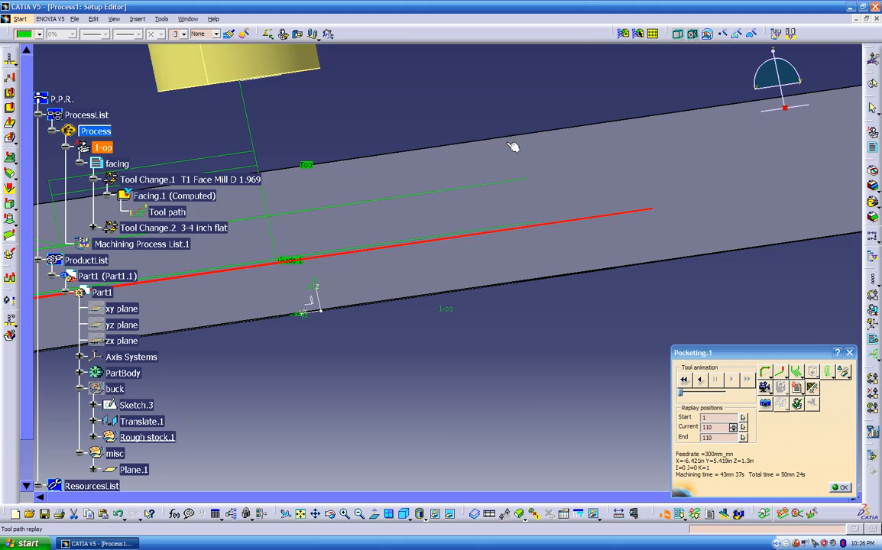
middle_click_drag(526, 189, 607, 202)
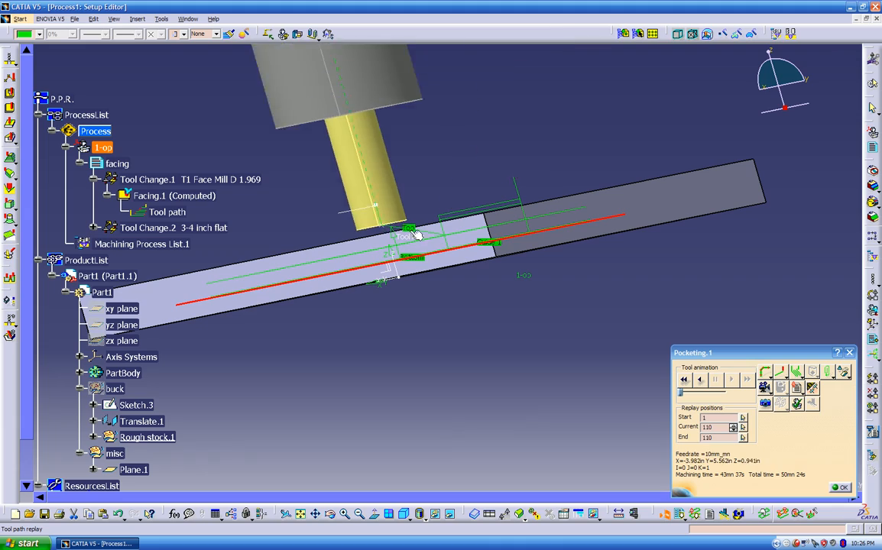
middle_click_drag(446, 241, 651, 220)
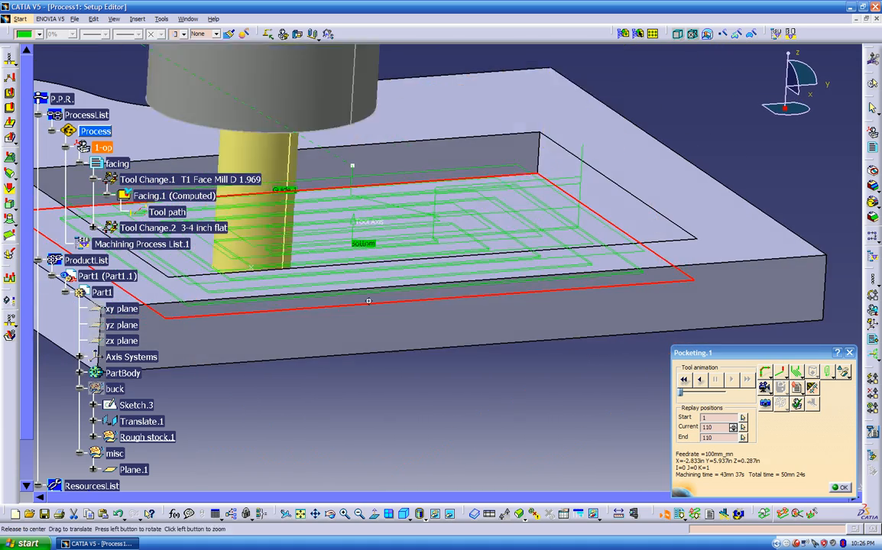
middle_click_drag(402, 296, 414, 346)
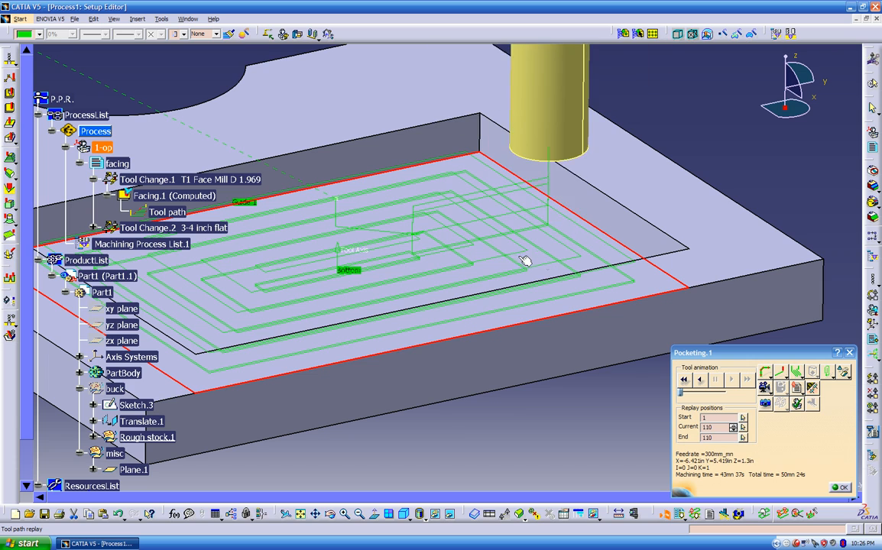
middle_click_drag(554, 227, 531, 233)
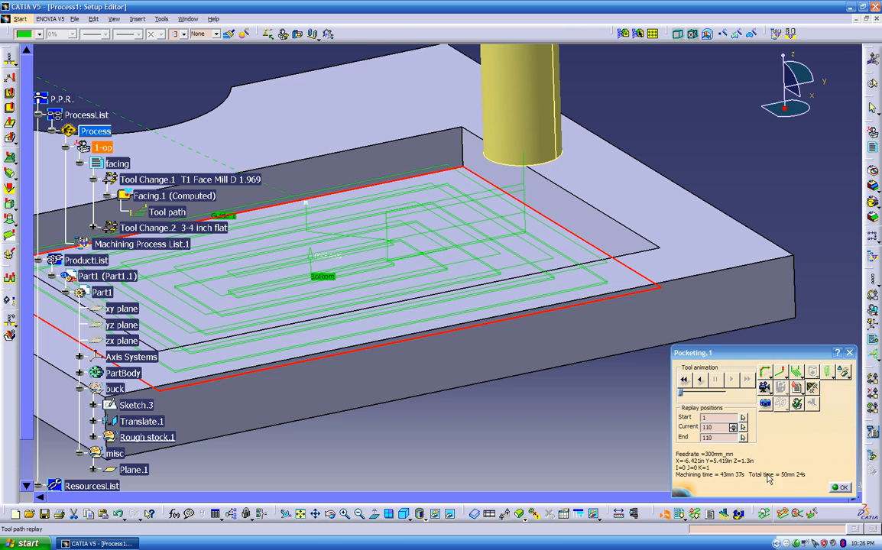
left_click(839, 488)
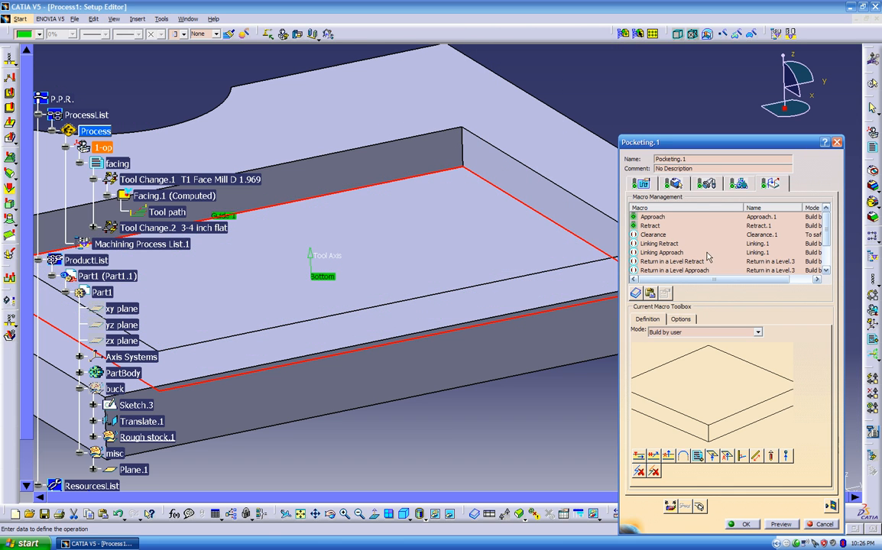
- Activate the Linking macros and set both Linking Retract and Linking Approach to Circular horizontal axial mode
left_click(656, 244)
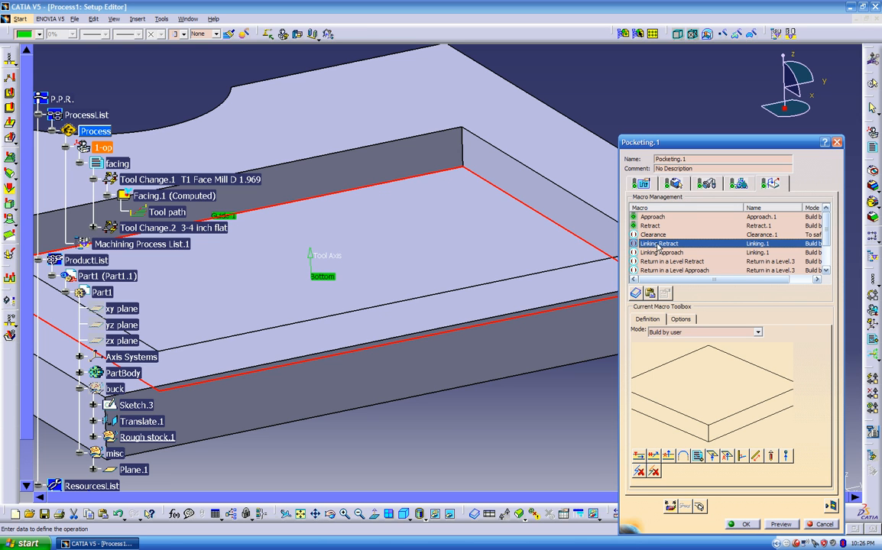
right_click(659, 245)
left_click(675, 251)
left_click(679, 333)
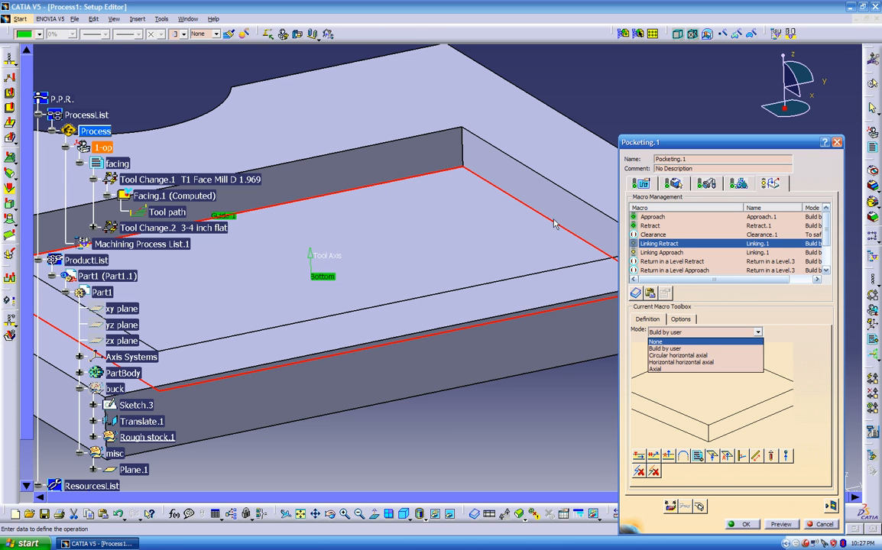
left_click(661, 354)
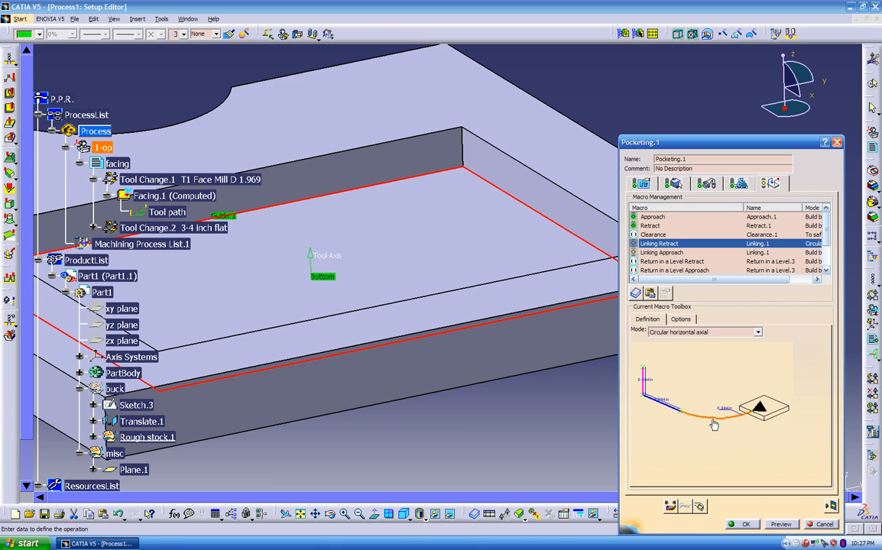
left_click(647, 253)
left_click(679, 332)
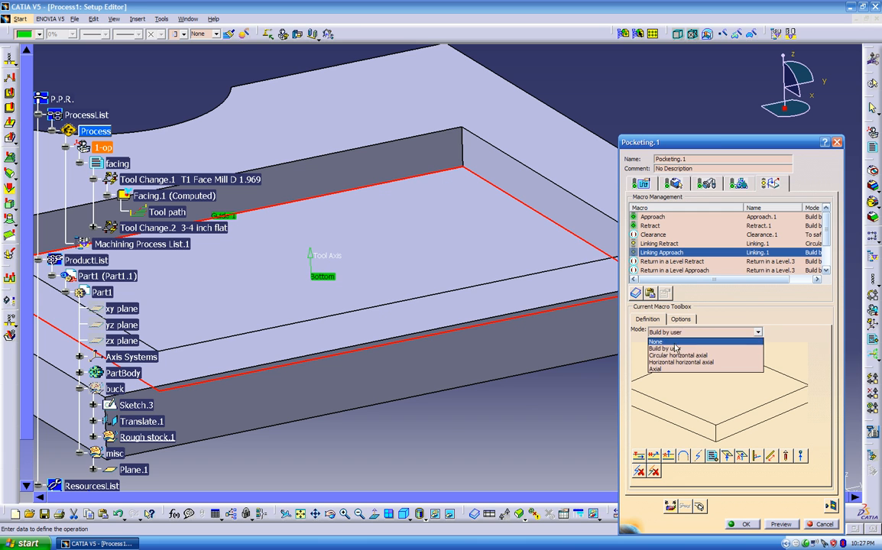
left_click(669, 354)
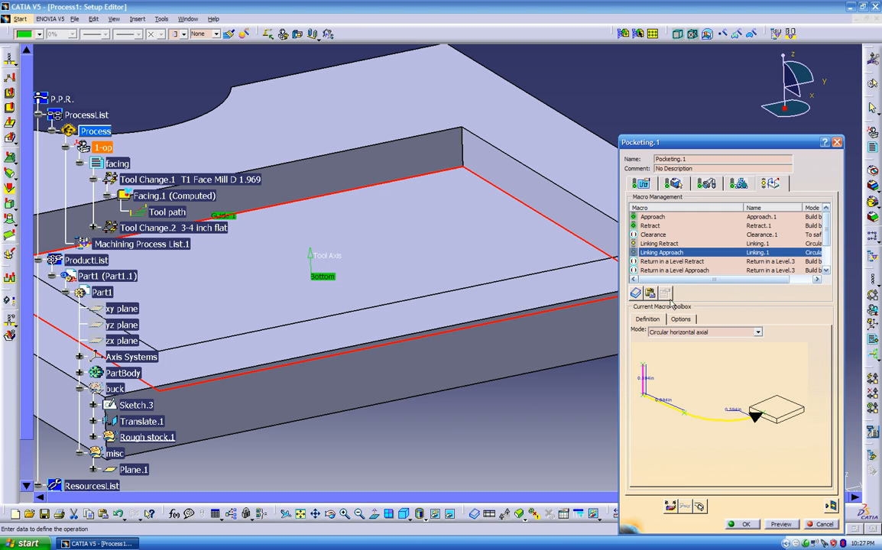
- Activate the Return in a Level macros and set both their Retract and Approach to Circular horizontal axial mode
left_click(671, 262)
right_click(671, 264)
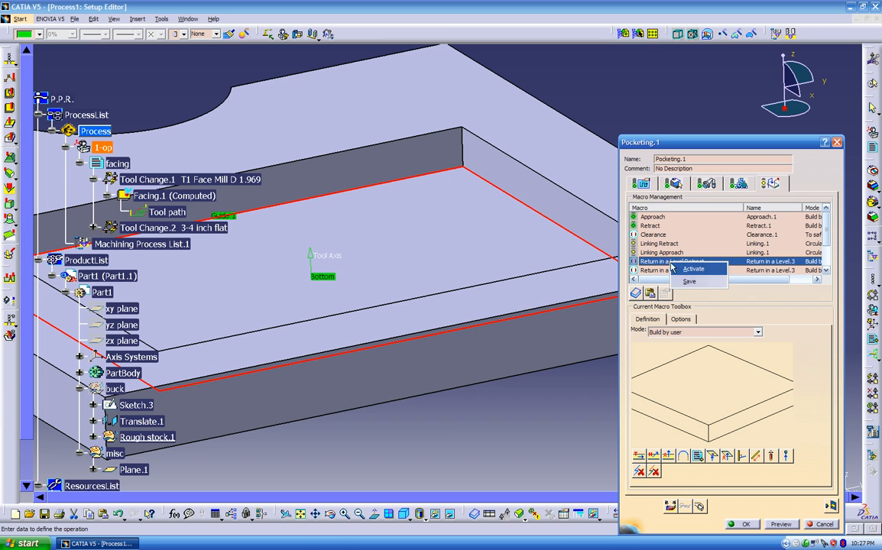
left_click(682, 272)
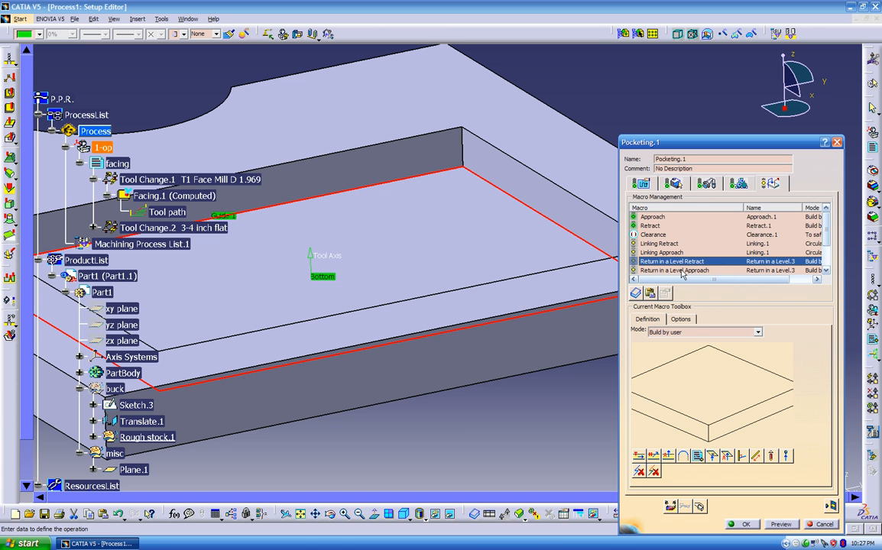
left_click(679, 332)
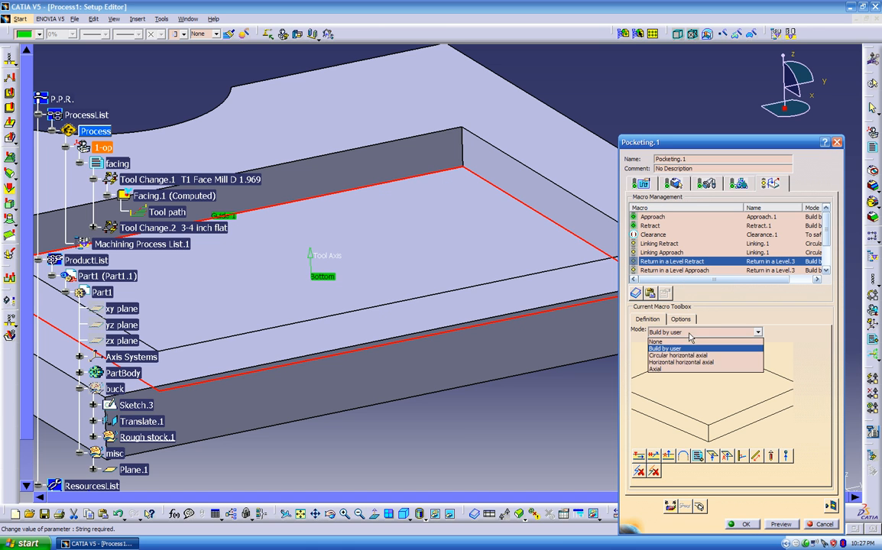
left_click(671, 271)
left_click(672, 333)
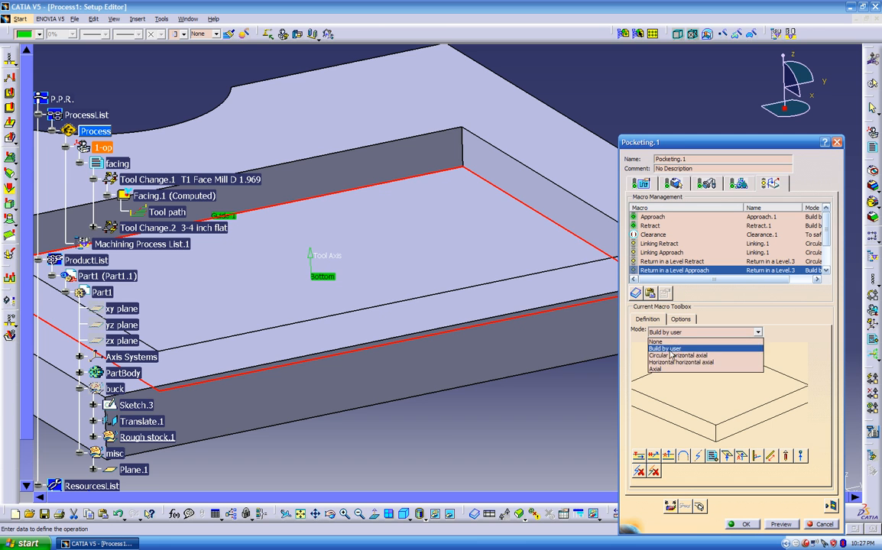
left_click(670, 355)
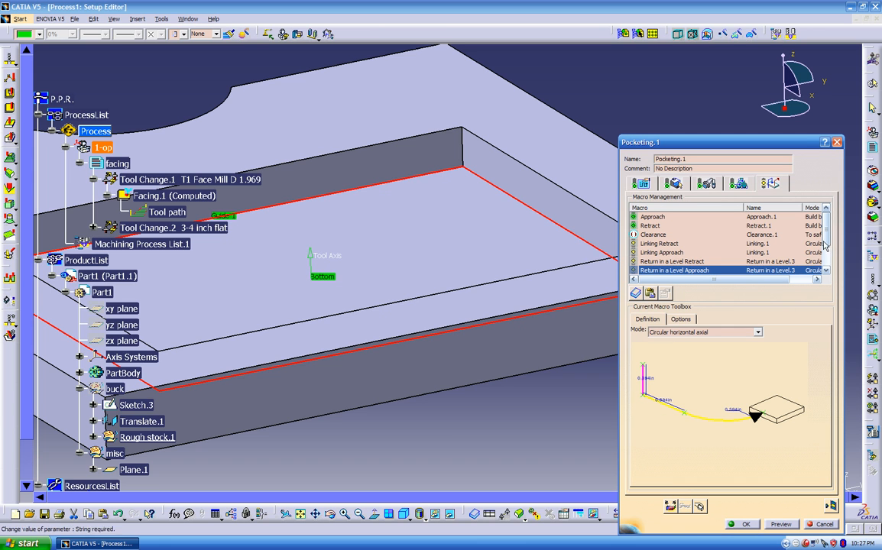
- Activate the Return finish pass macros and set both their Retract and Approach to Circular horizontal axial mode
scroll(803, 266, "down", 2)
right_click(690, 249)
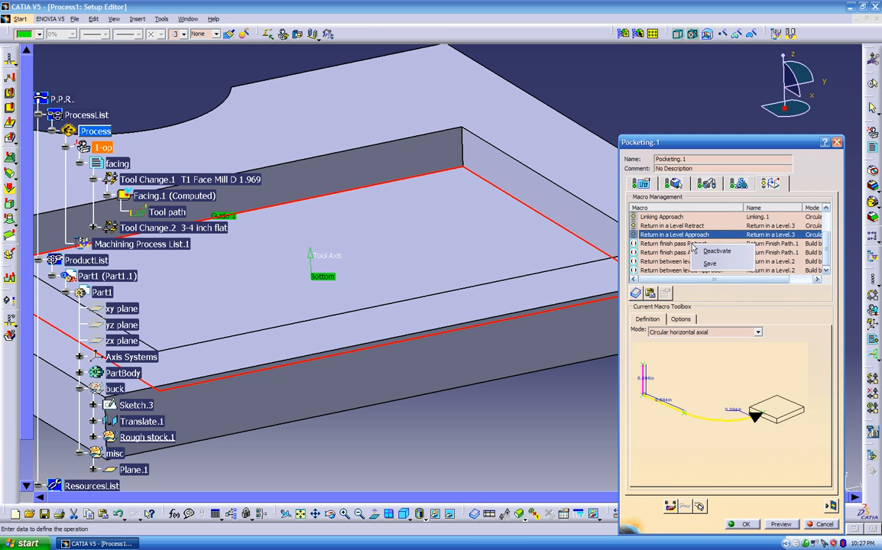
left_click(665, 243)
right_click(669, 244)
left_click(685, 250)
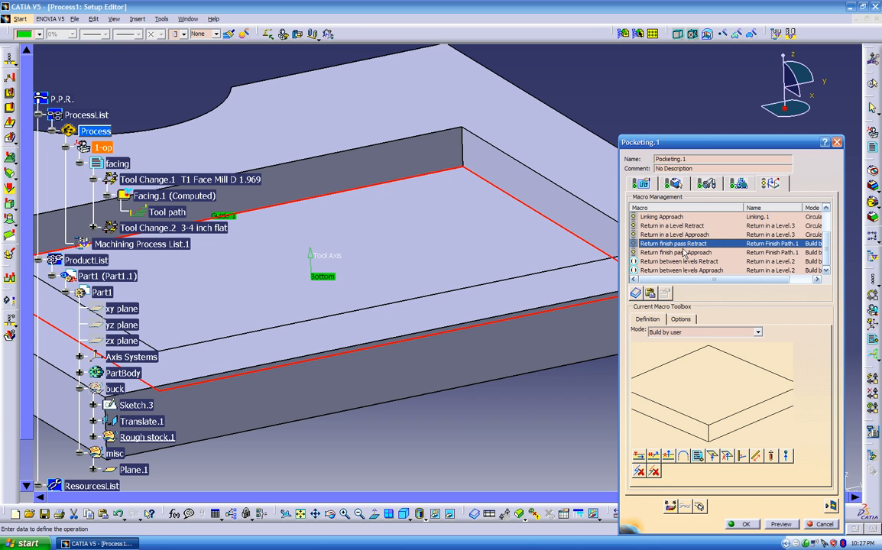
left_click(671, 332)
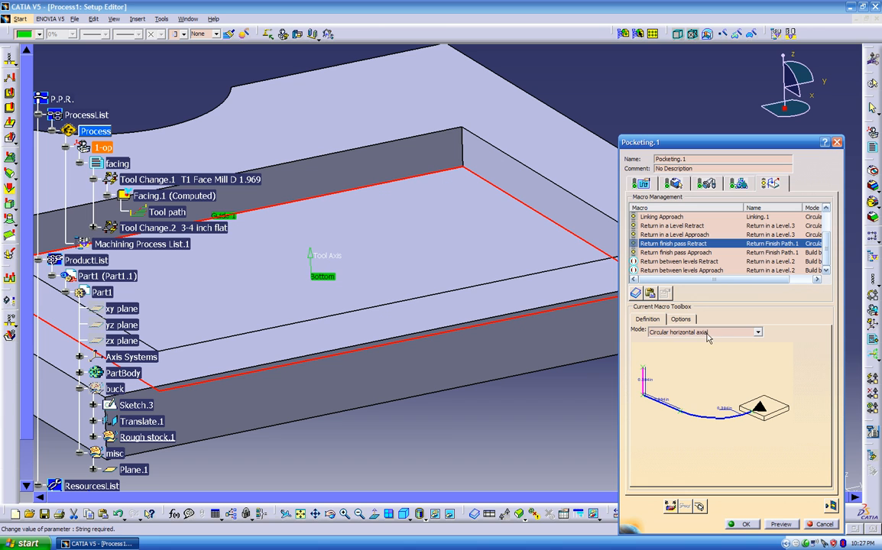
left_click(667, 252)
right_click(667, 253)
key("Escape")
left_click(676, 332)
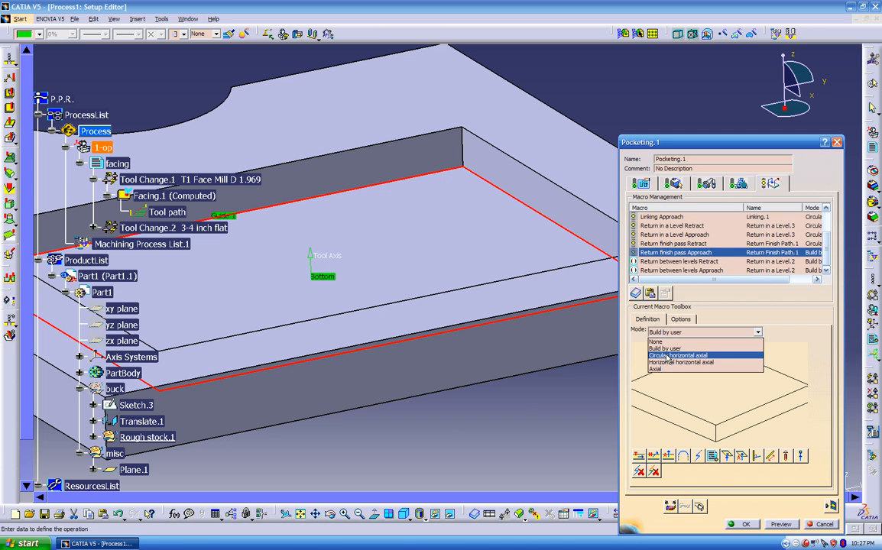
left_click(665, 355)
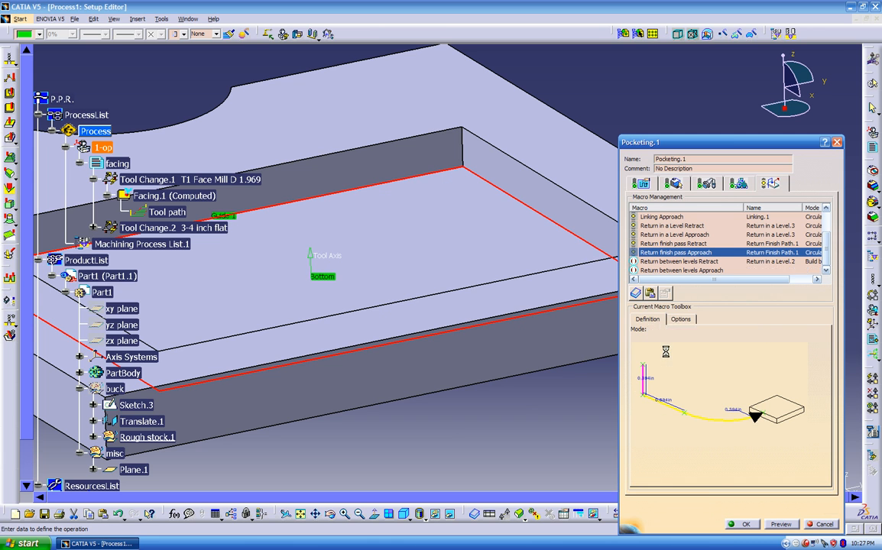
- Activate the Return between levels macros and set both their Retract and Approach to Circular horizontal axial mode
left_click(667, 263)
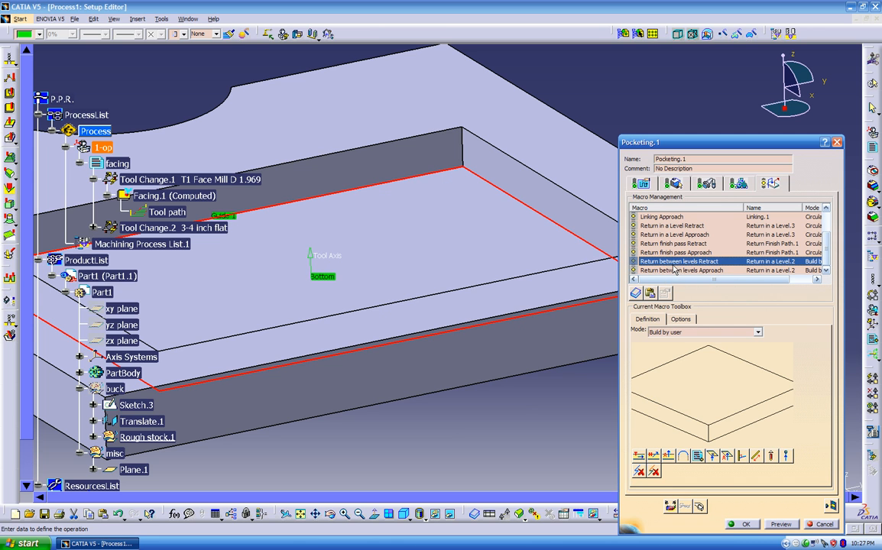
left_click(669, 332)
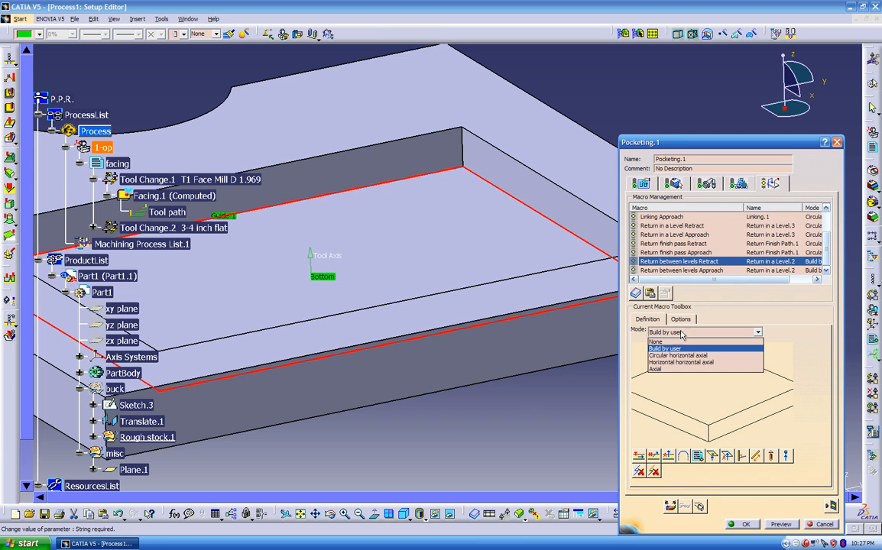
left_click(672, 356)
left_click(681, 270)
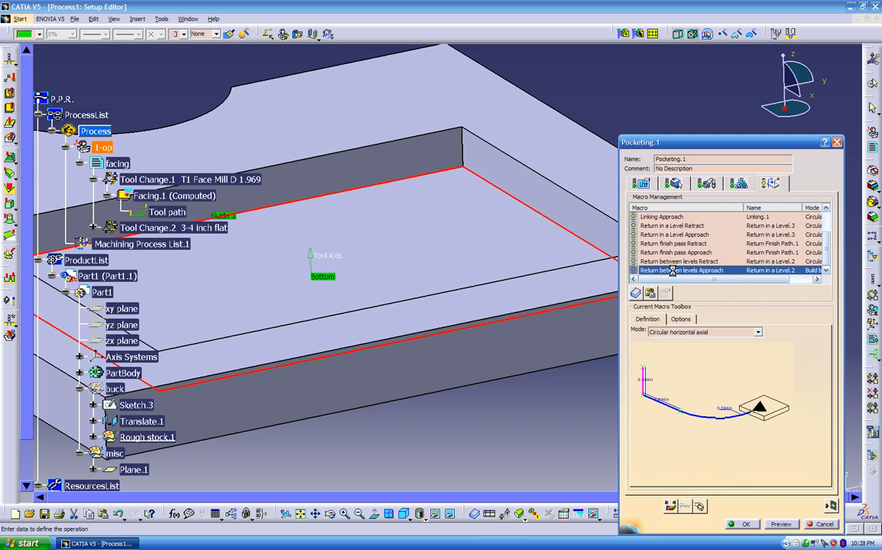
left_click(679, 333)
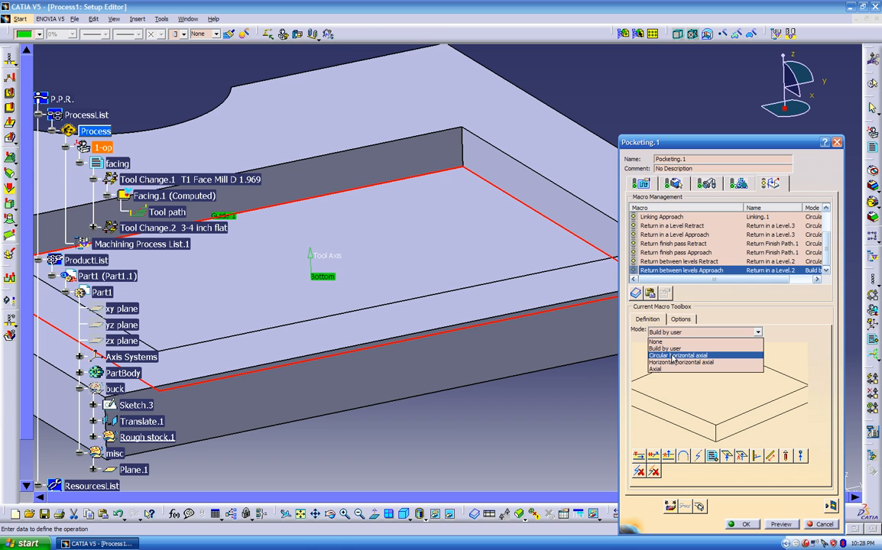
left_click(675, 356)
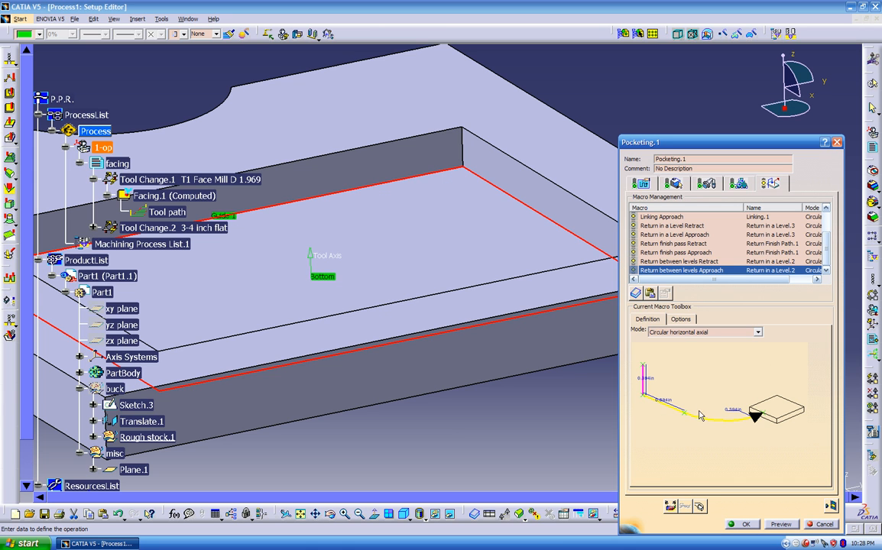
mouse_move(705, 419)
middle_mouse_down("ctrl")
mouse_move(705, 370)
mouse_move(704, 406)
mouse_move(683, 434)
middle_mouse_up("ctrl")
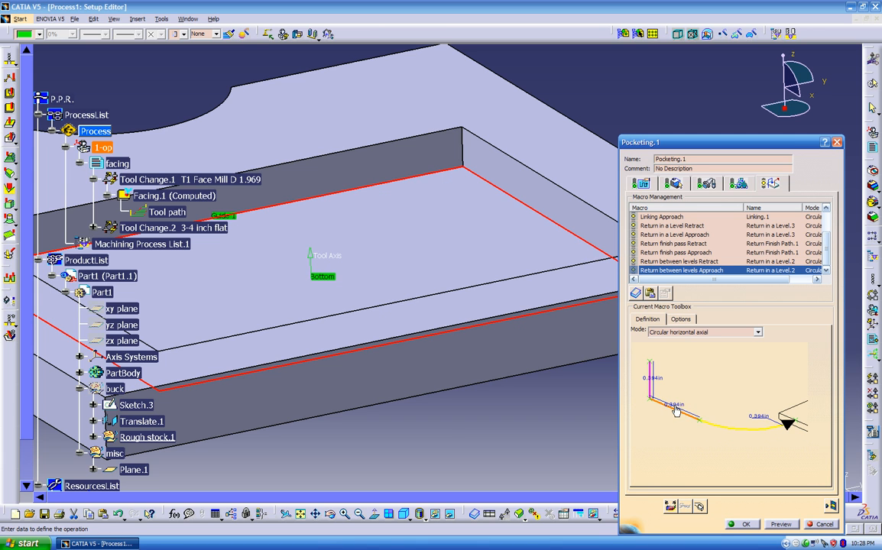
double_click(674, 406)
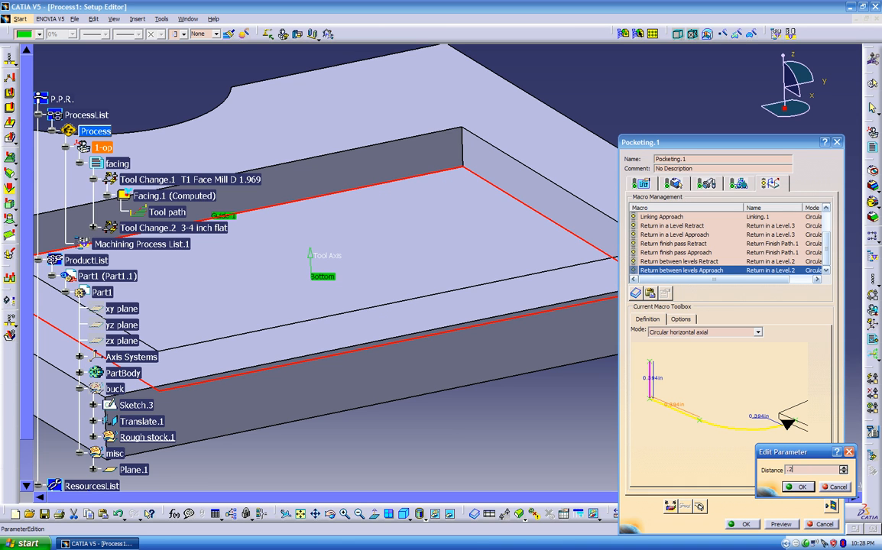
left_click(835, 487)
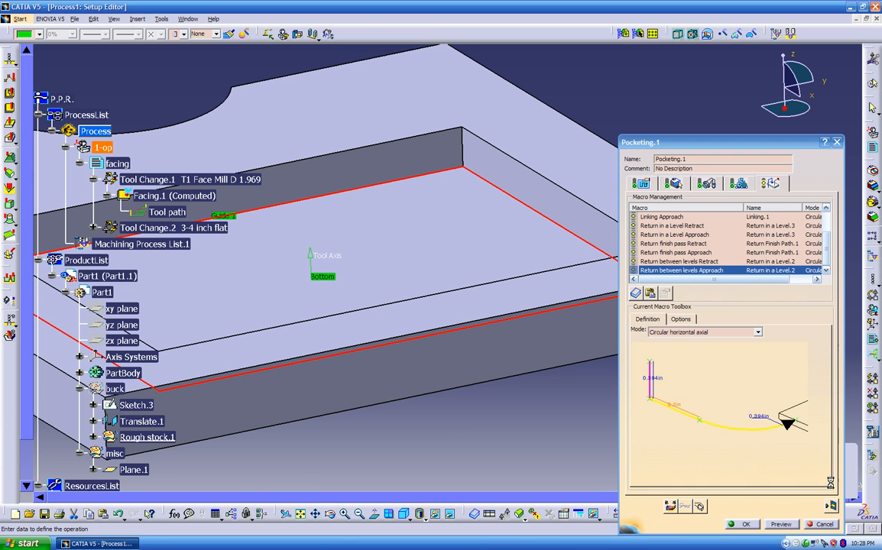
- Replay the computed Pocketing.1 tool path and examine its linking and return moves inside the pocket
left_click(830, 504)
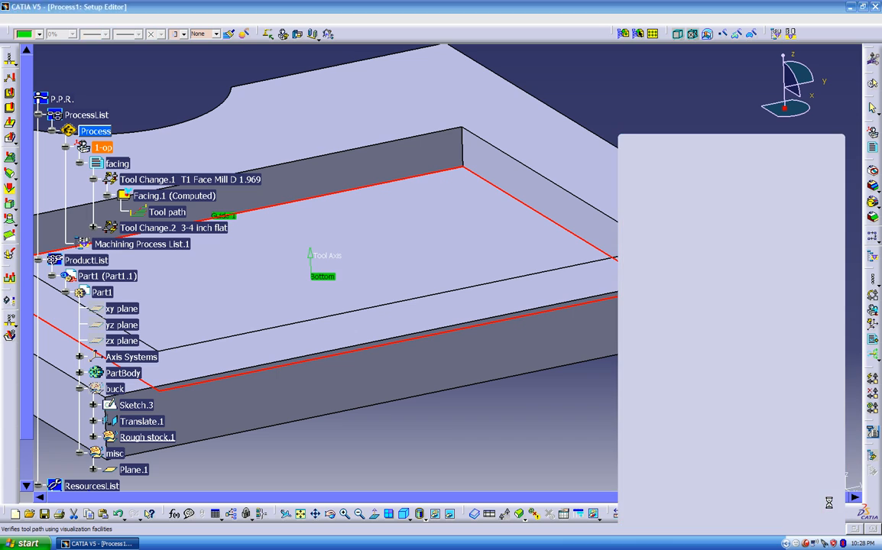
middle_click_drag(611, 360, 562, 211)
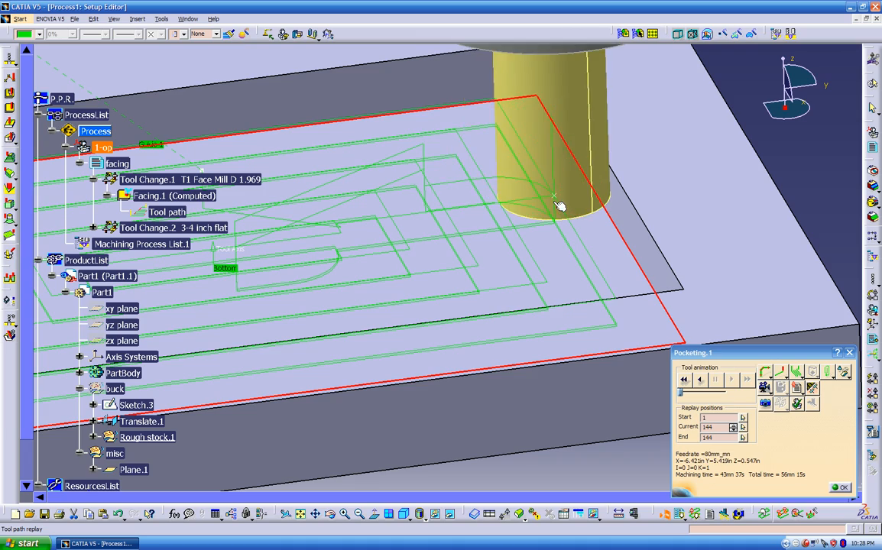
middle_click_drag(486, 177, 565, 353)
left_click(842, 490)
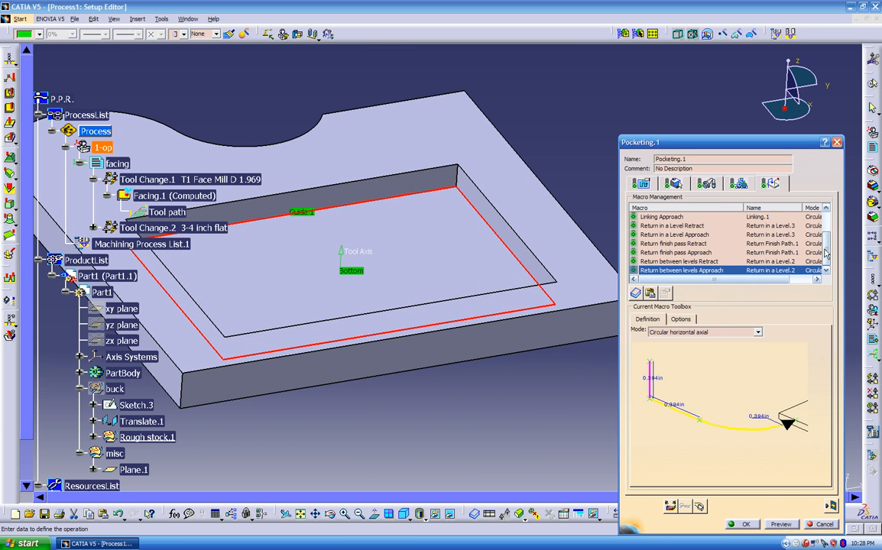
- Keep the Clearance macro in To safety plane mode and assign Plane.1 above the part as its safety plane
scroll(826, 254, "up", 3)
left_click(655, 235)
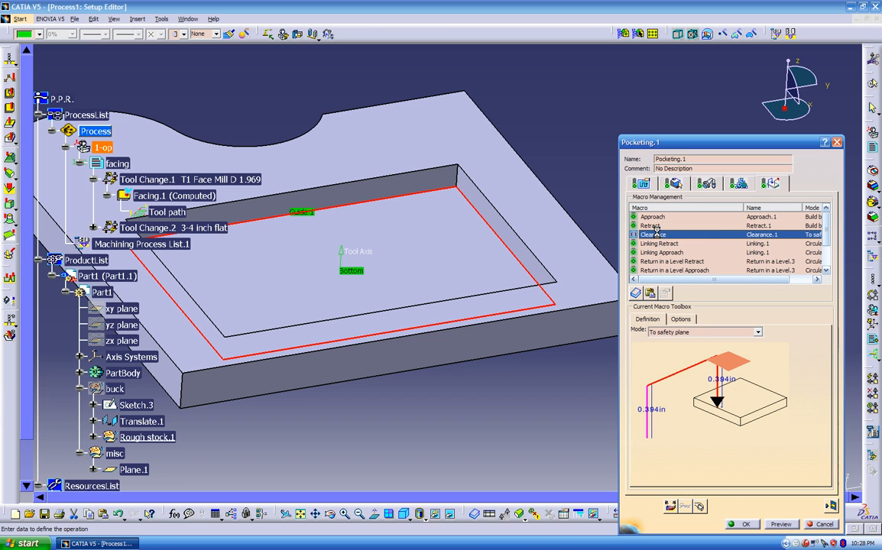
left_click(703, 331)
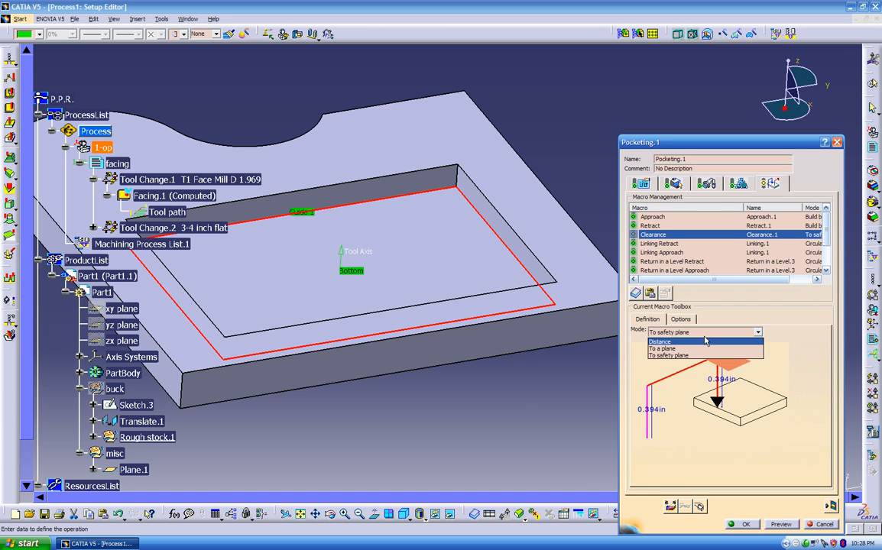
left_click(732, 370)
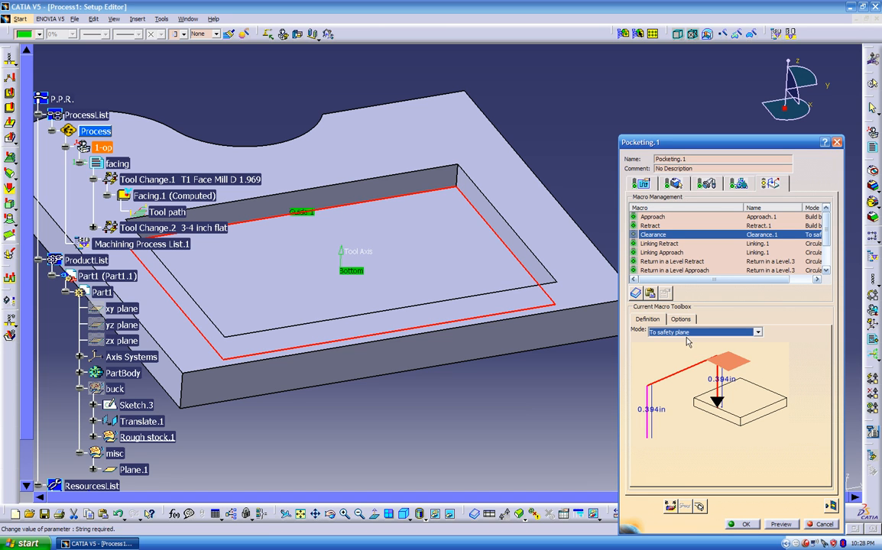
left_click(736, 367)
middle_click_drag(625, 349, 635, 386)
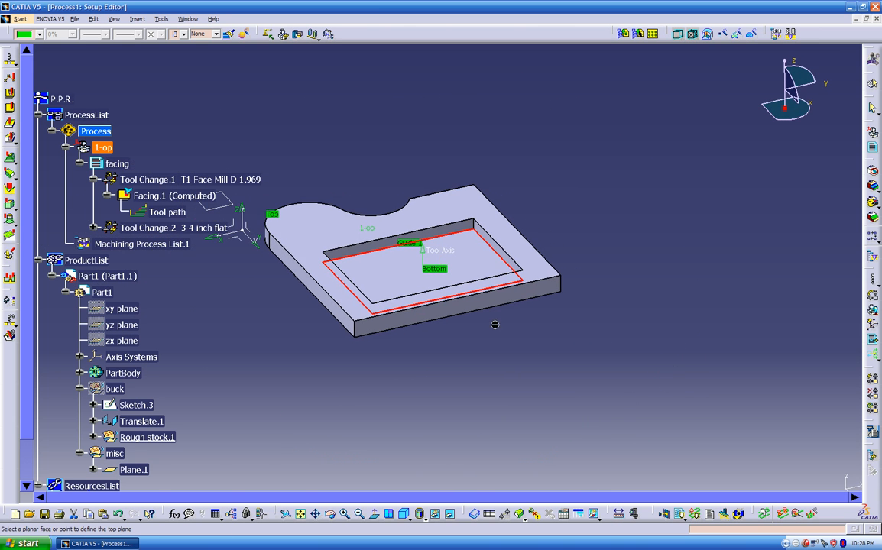
left_click(227, 202)
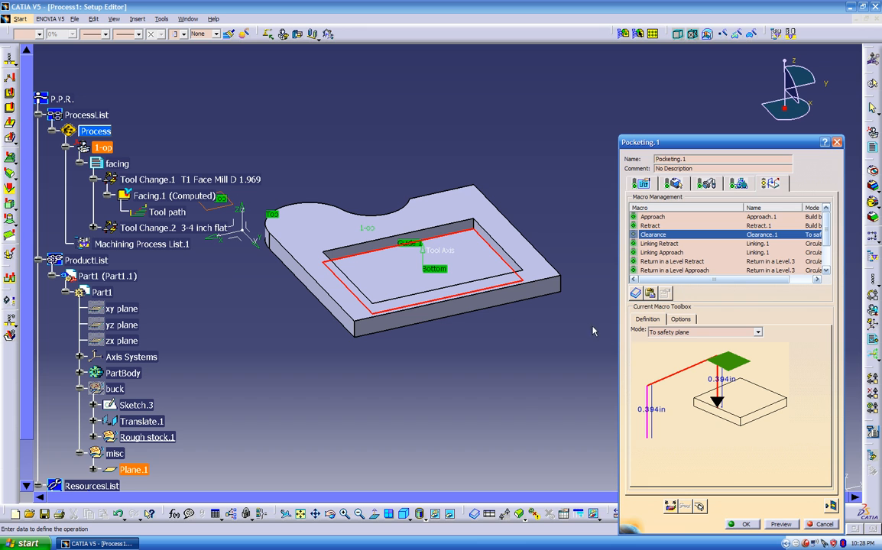
- Replay the Pocketing.1 tool path to examine the tool moves with the safety plane assigned
scroll(821, 245, "down", 2)
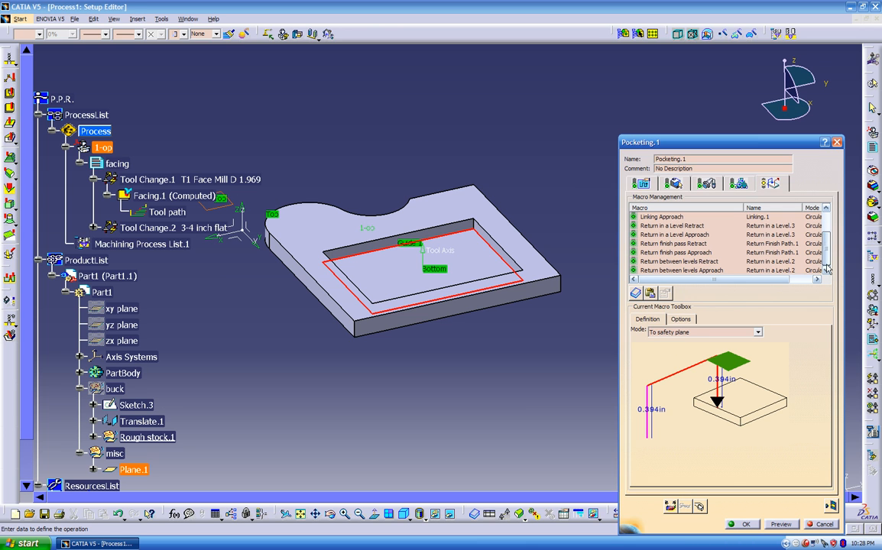
left_click(831, 505)
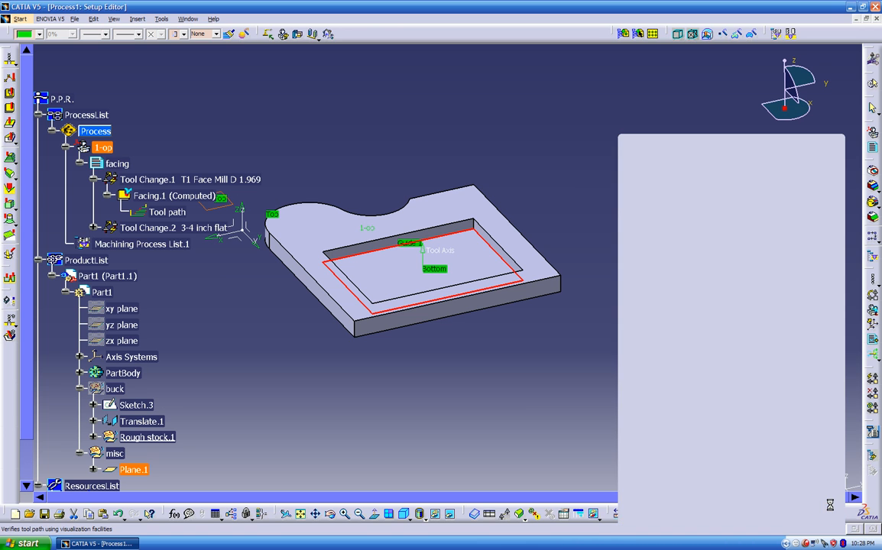
middle_click_drag(495, 356, 569, 288)
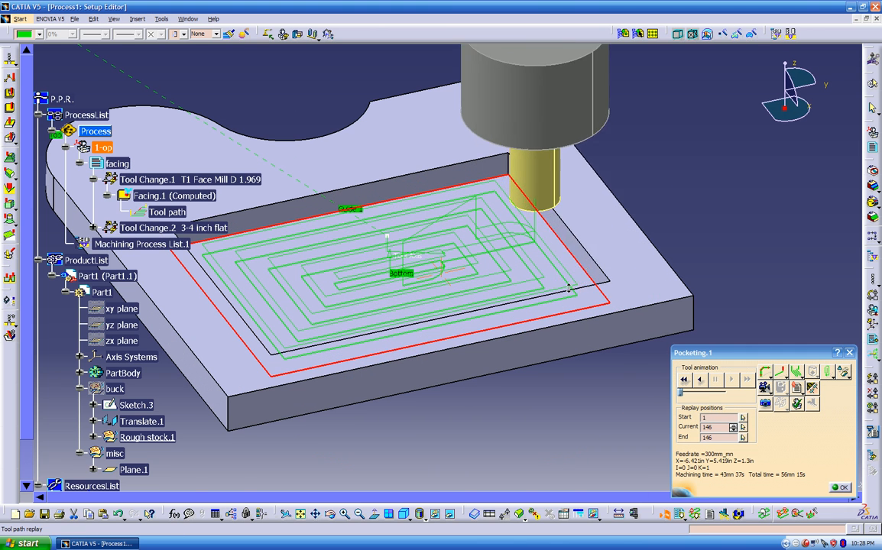
left_click(840, 488)
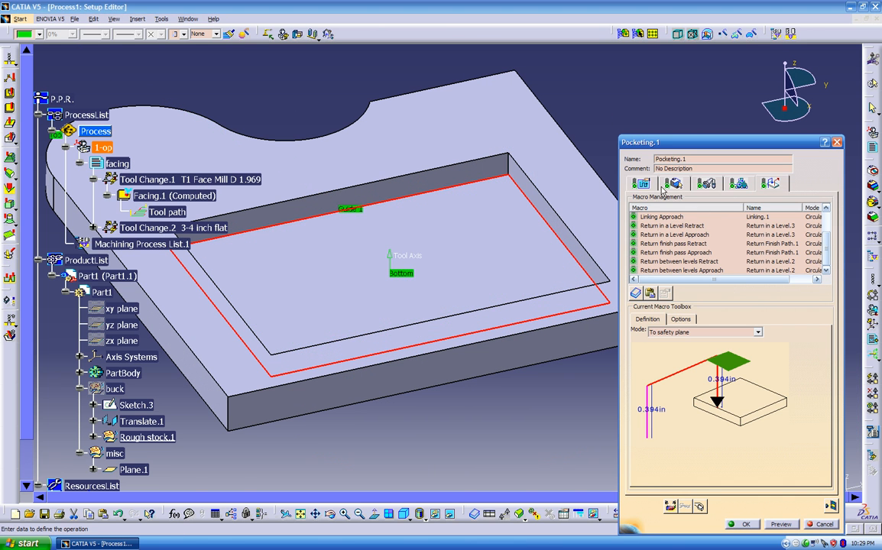
- Set the pocketing strategy's finishing mode to Side finish at last level & bottom
left_click(643, 184)
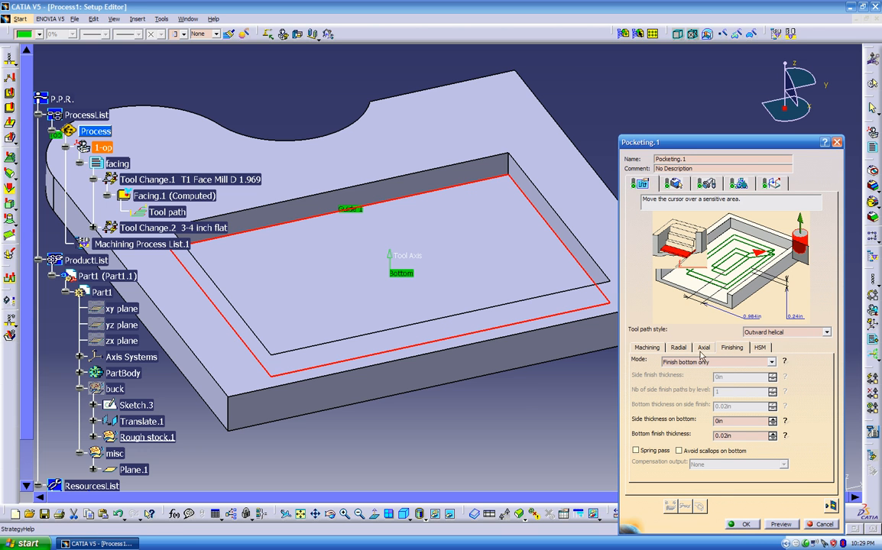
left_click(733, 362)
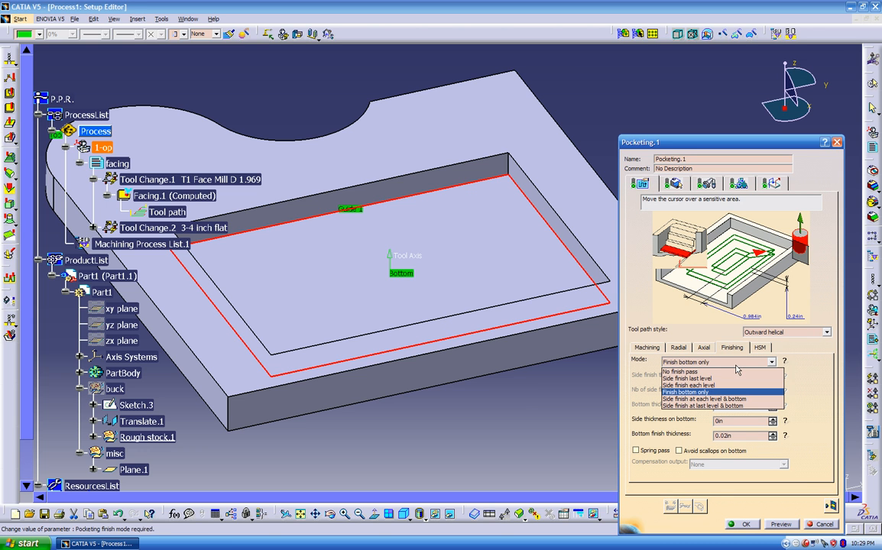
left_click(710, 407)
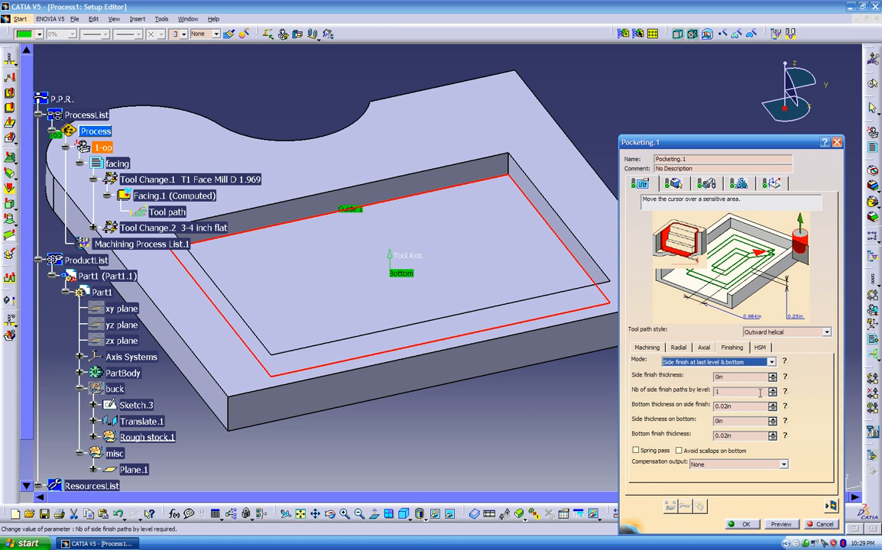
- Recompute and replay the Pocketing.1 tool path to examine the side and bottom finishing passes
left_click(772, 183)
mouse_move(827, 249)
left_mouse_down()
mouse_move(826, 227)
mouse_move(827, 248)
left_mouse_up()
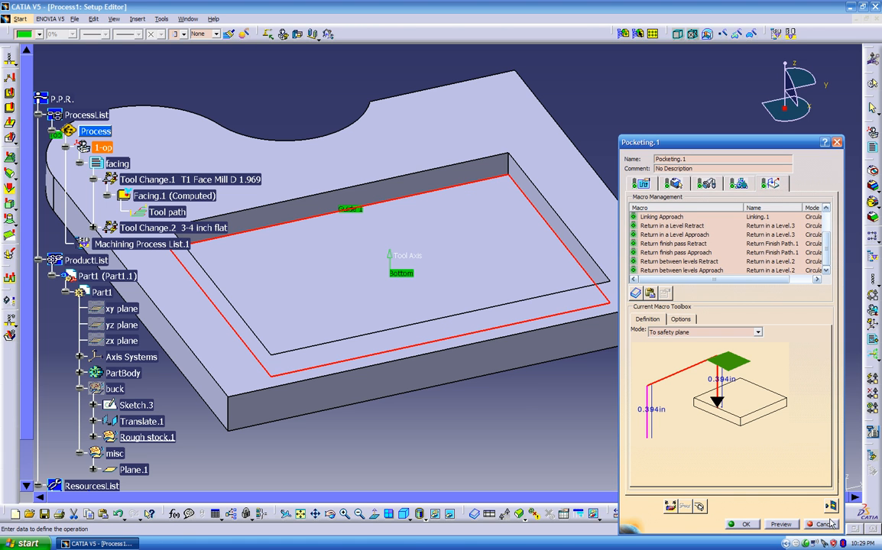
left_click(831, 506)
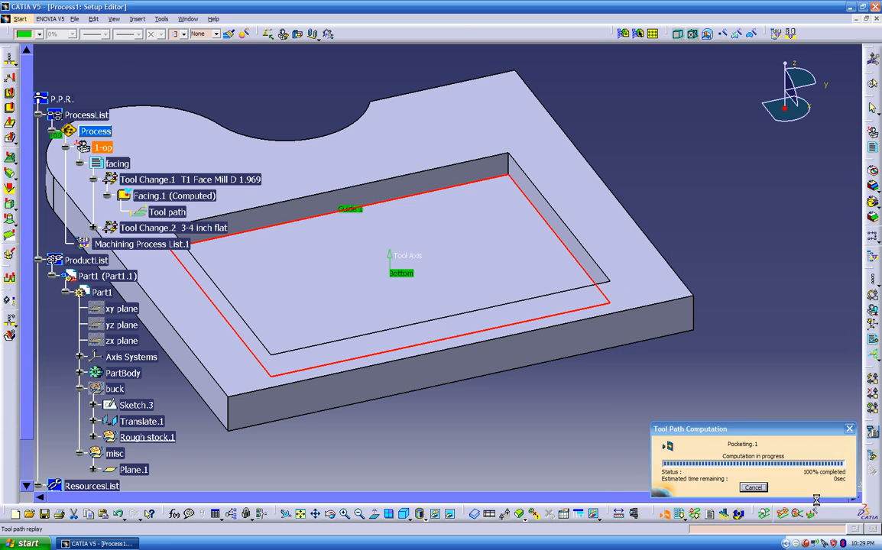
middle_click_drag(500, 350, 518, 300)
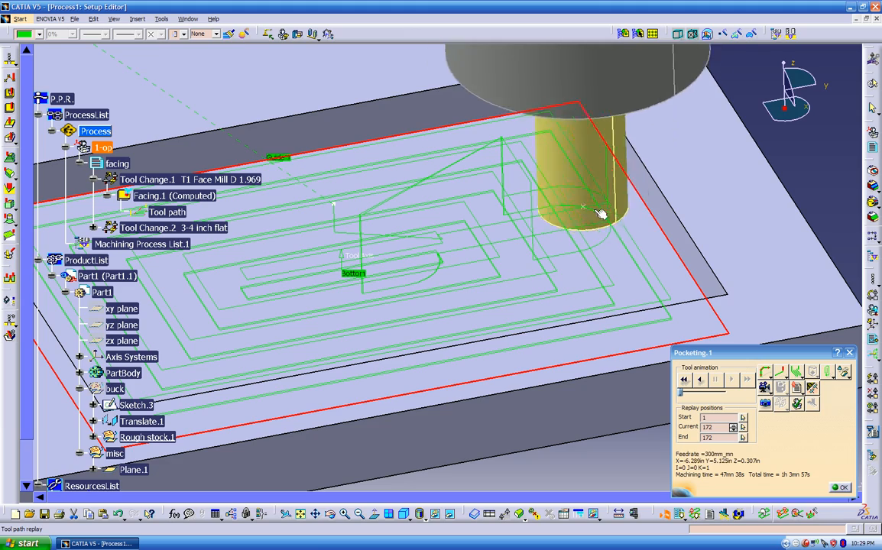
middle_click_drag(565, 256, 447, 364)
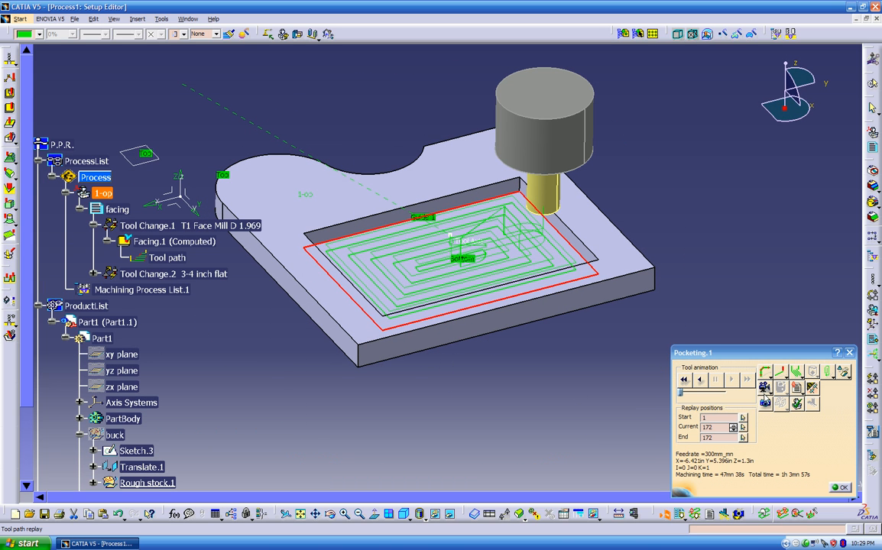
- Run the material removal video from the last saved result, change its replay mode, and examine the machined pocket from several angles
left_click(770, 392)
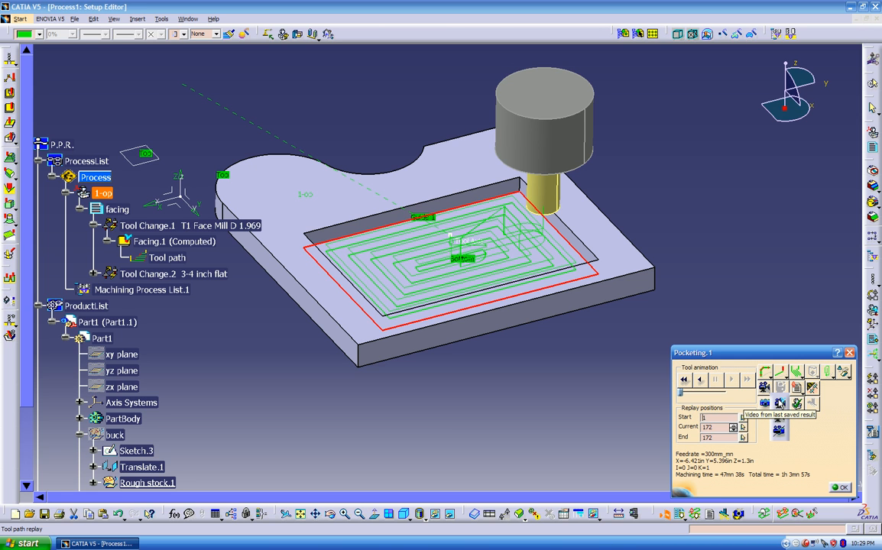
left_click(779, 405)
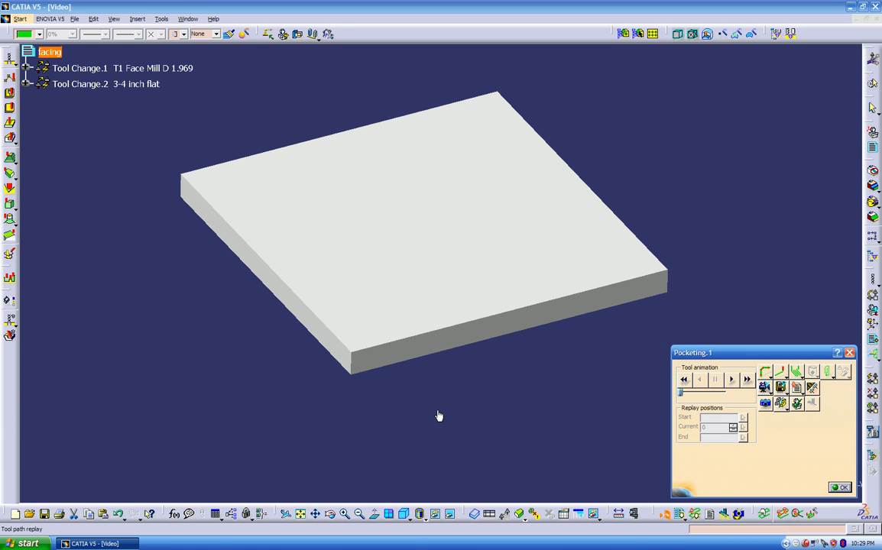
middle_click_drag(439, 415, 595, 293)
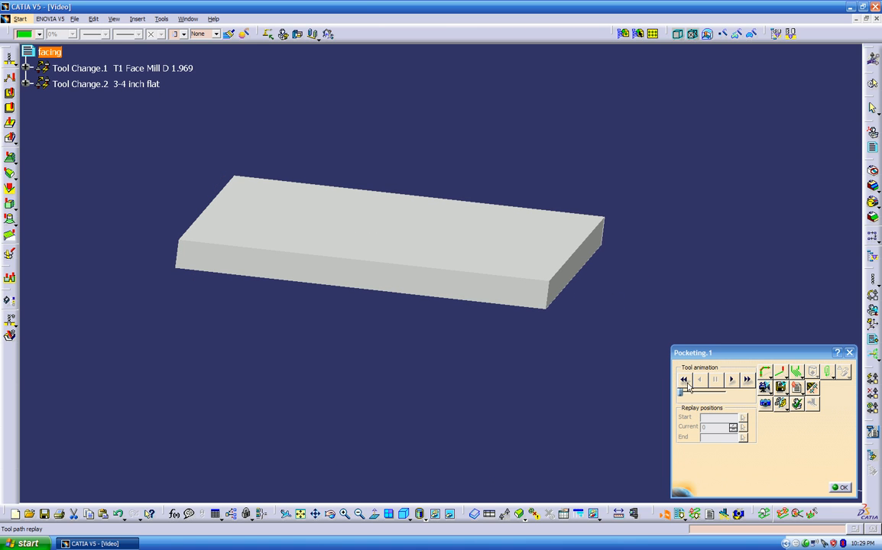
left_click(730, 380)
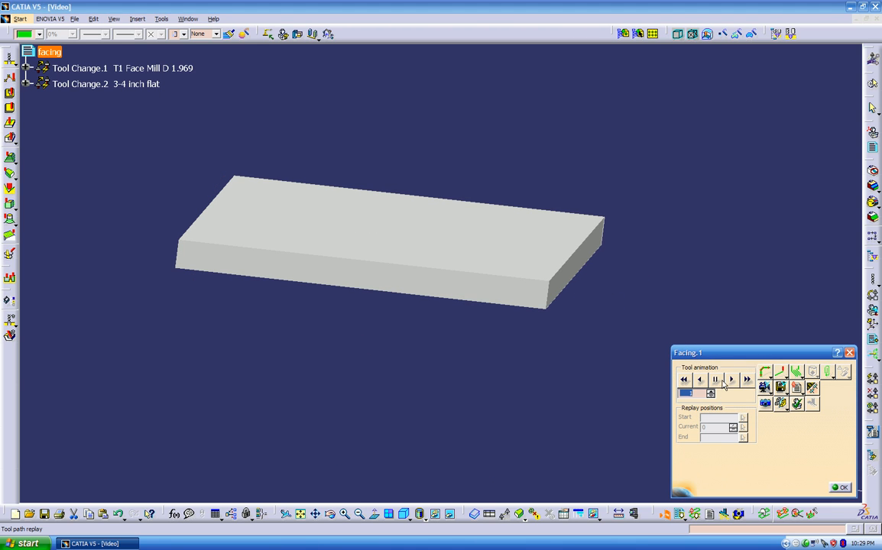
left_click(779, 375)
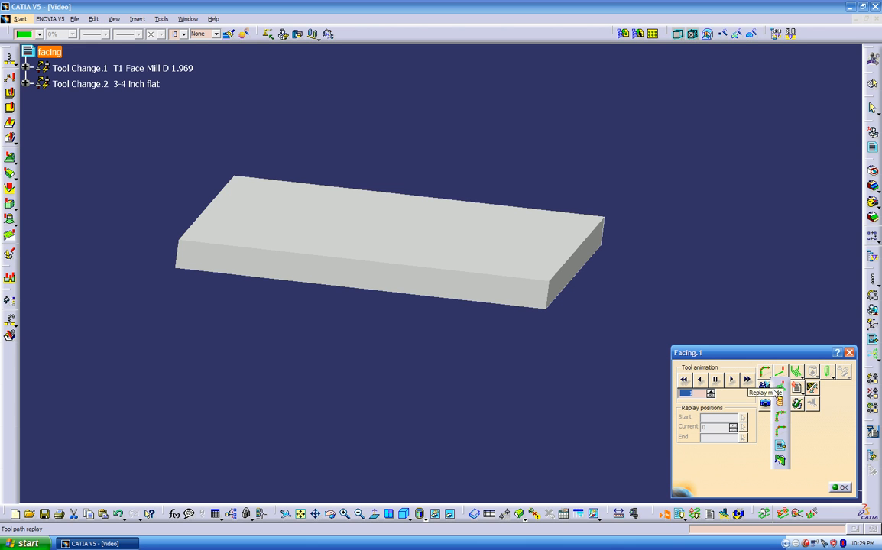
left_click(782, 388)
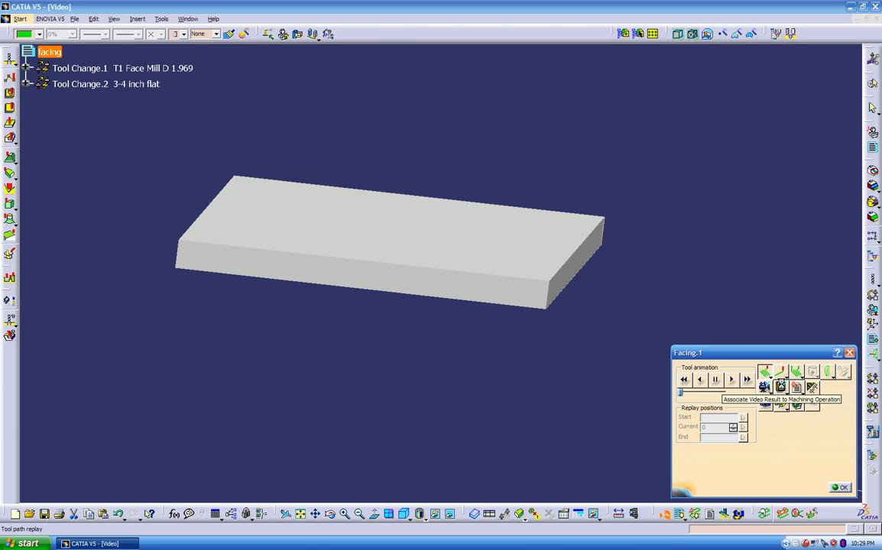
left_click(701, 381)
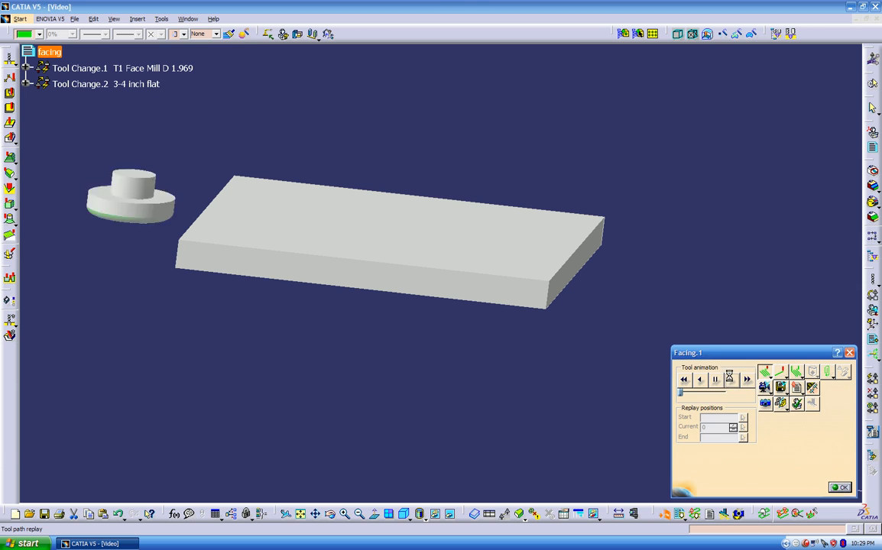
middle_click_drag(425, 295, 359, 323)
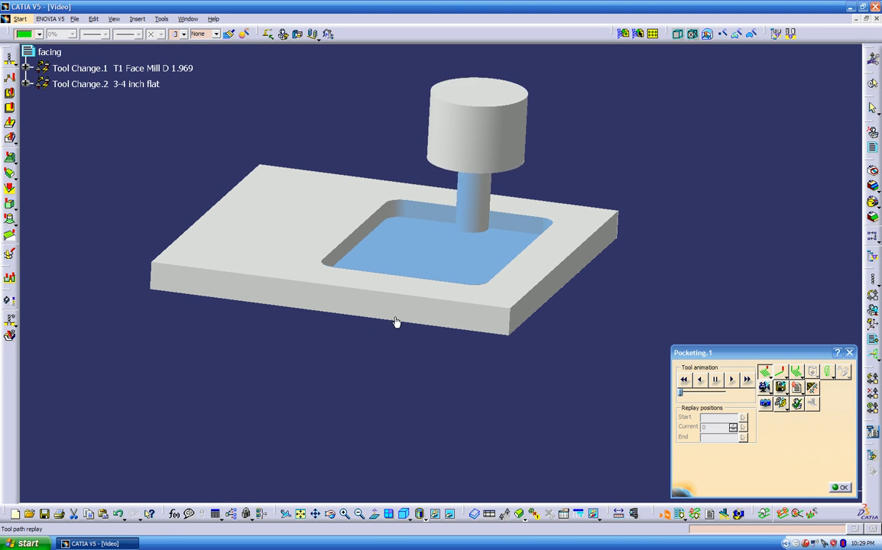
middle_click_drag(465, 316, 662, 300)
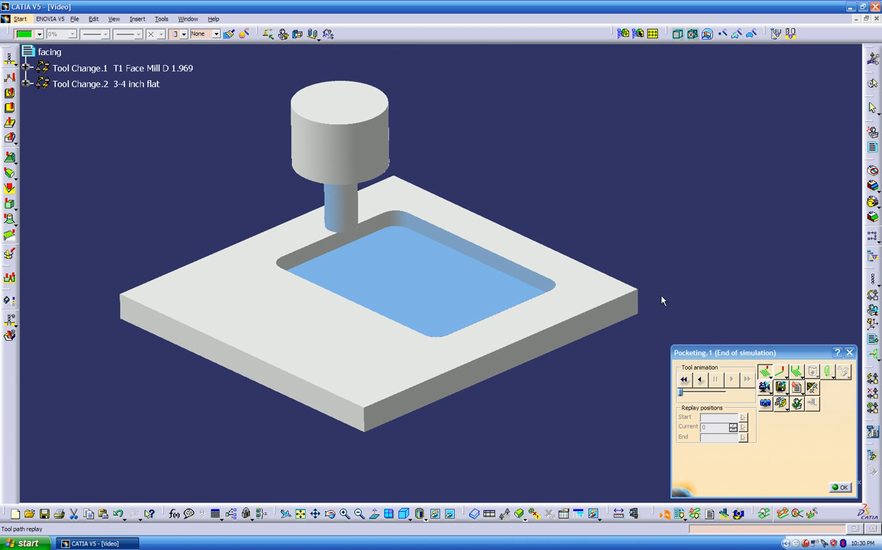
- Associate the video result with the machining operation and accept the Pocketing.1 definition
left_click(781, 388)
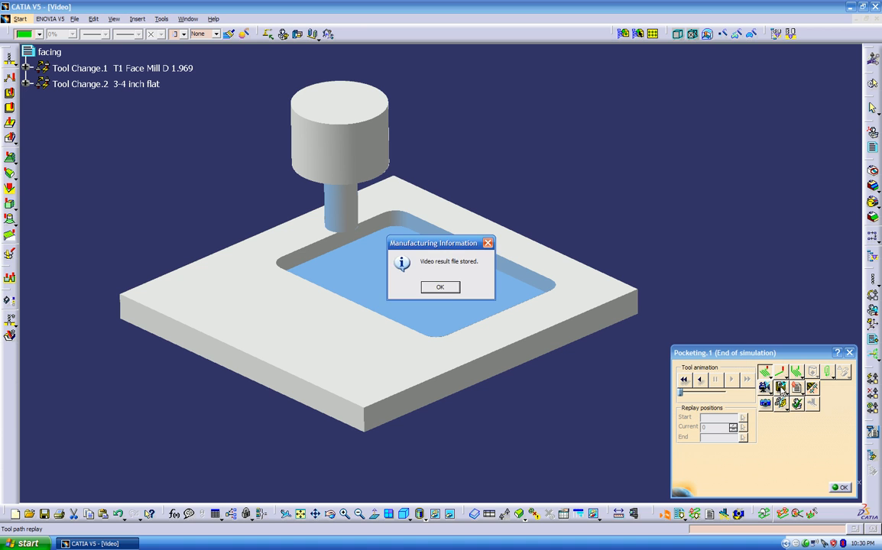
left_click(451, 288)
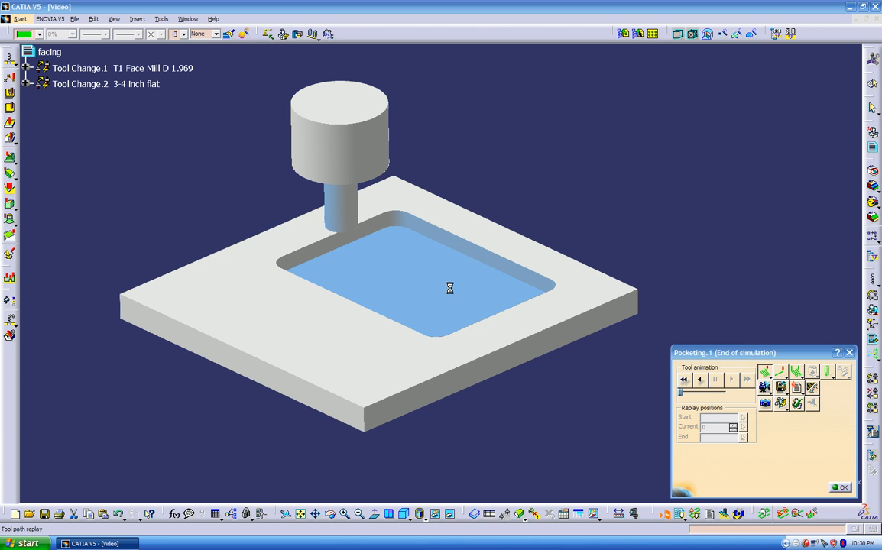
left_click(841, 489)
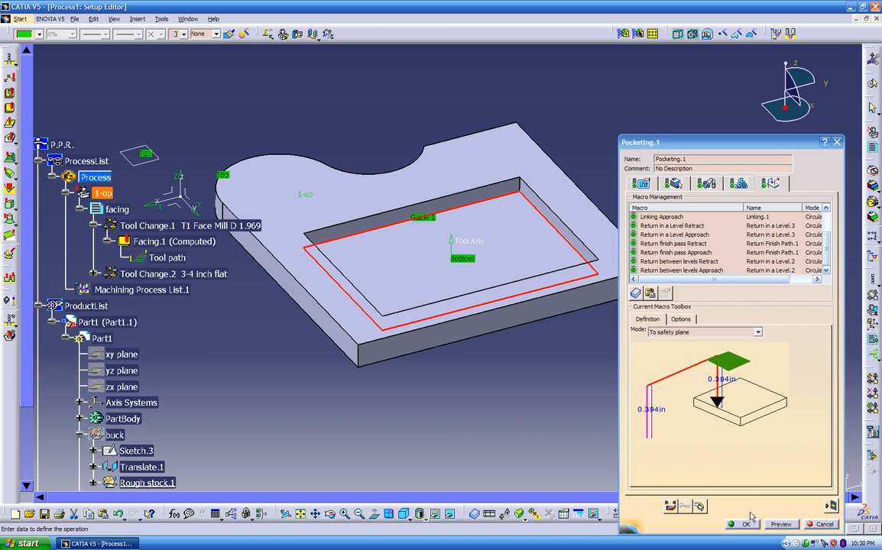
left_click(743, 525)
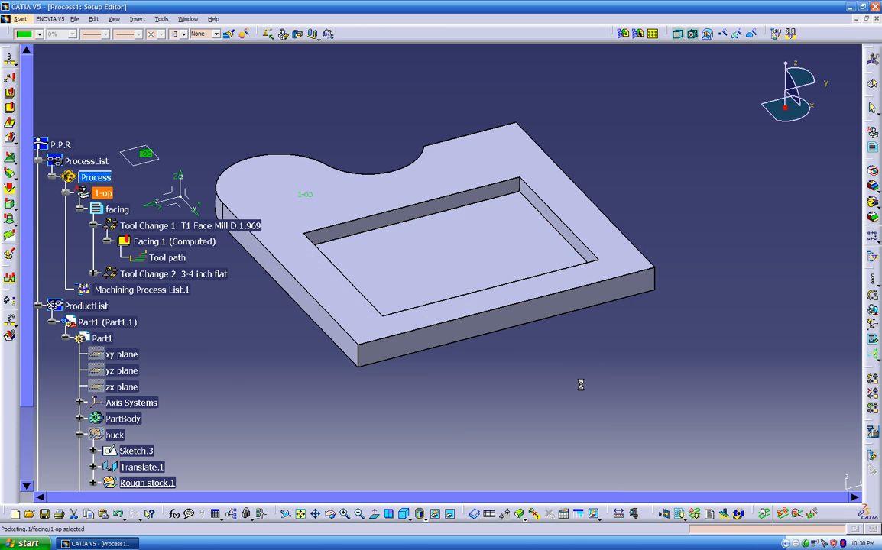
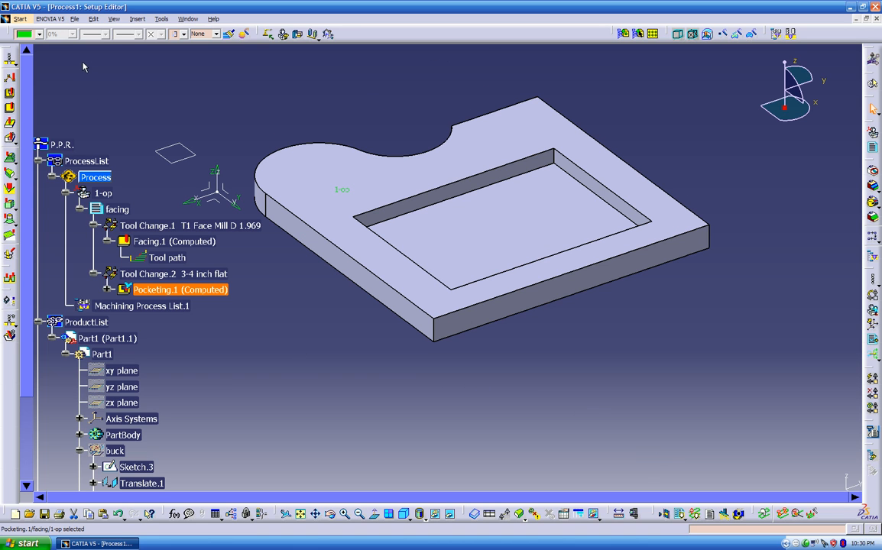
- Switch to the Part1 document to view the model and return to the Process1 setup
left_click(187, 18)
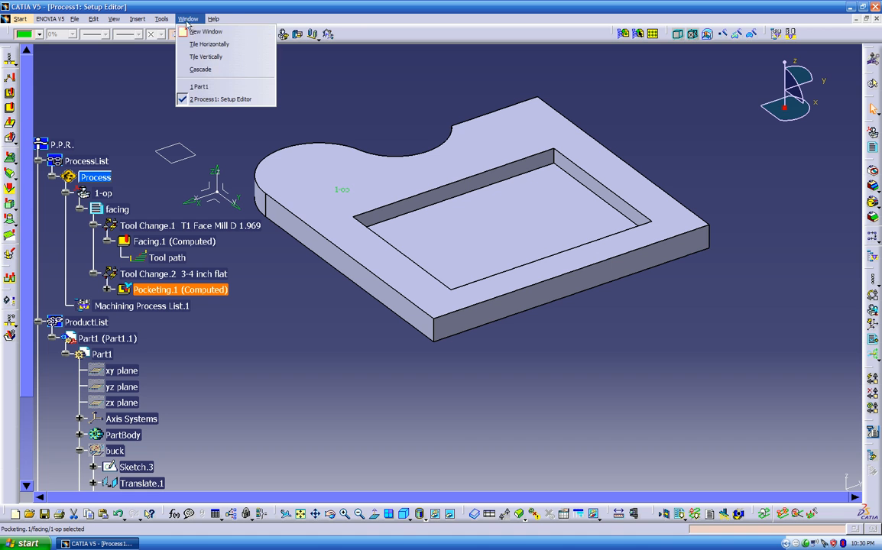
left_click(208, 88)
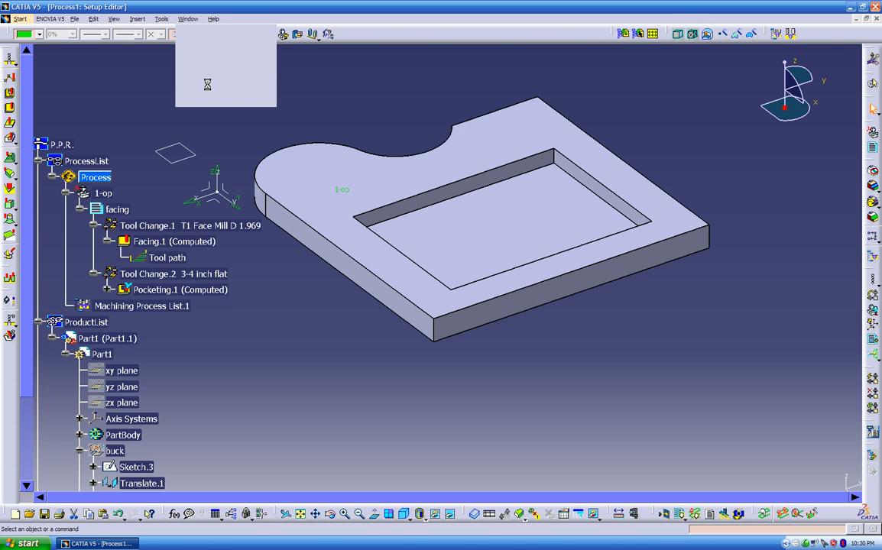
middle_click_drag(341, 375, 367, 359)
left_click(184, 19)
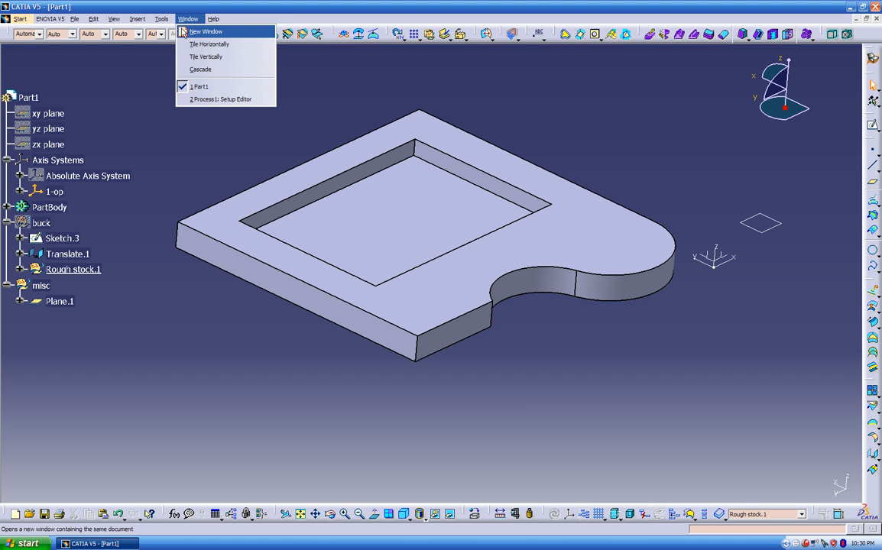
left_click(205, 98)
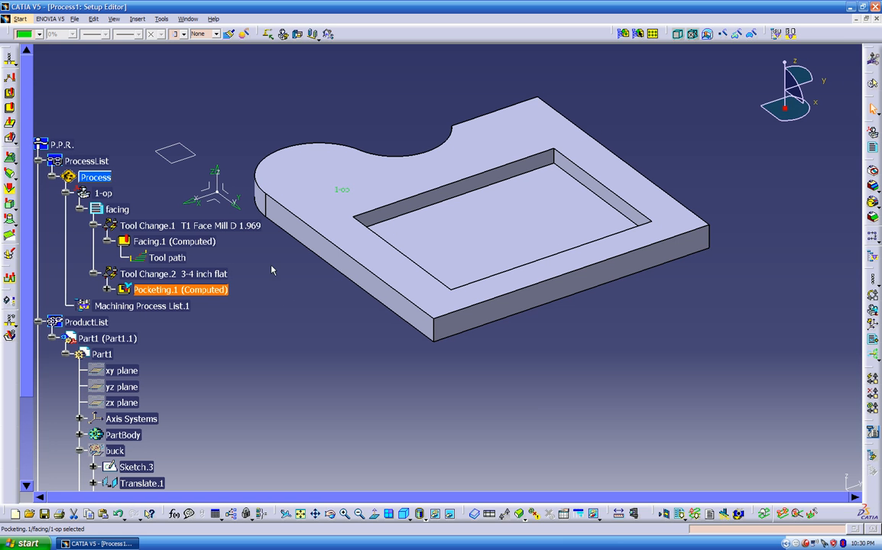
left_click(310, 347)
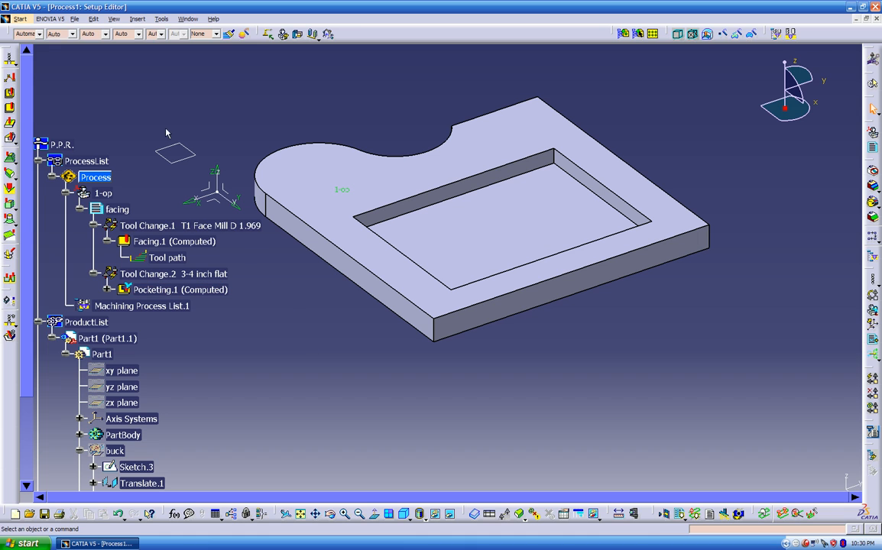
- Open Save Management and start saving Part1.CATPart under a new name in Camtasia Studio's catia-toopath tutorial folder
left_click(75, 19)
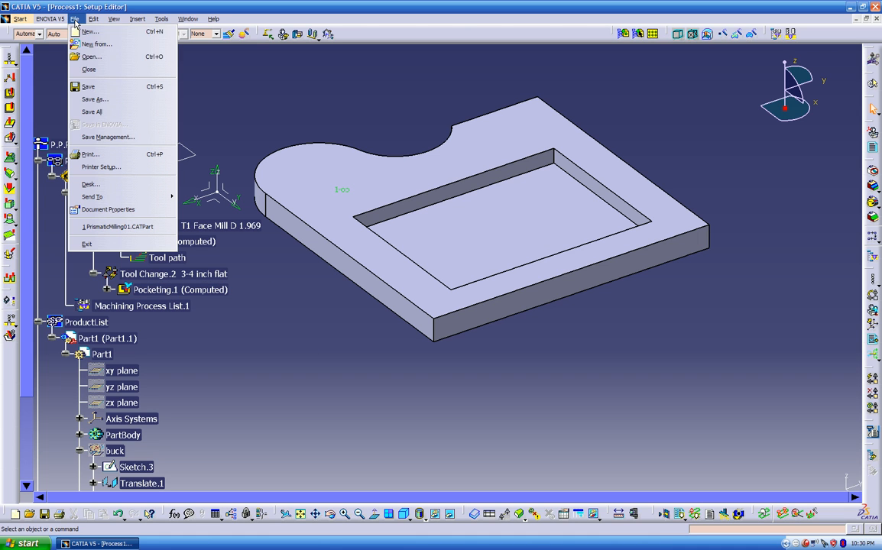
left_click(105, 137)
left_click_drag(397, 350, 369, 286)
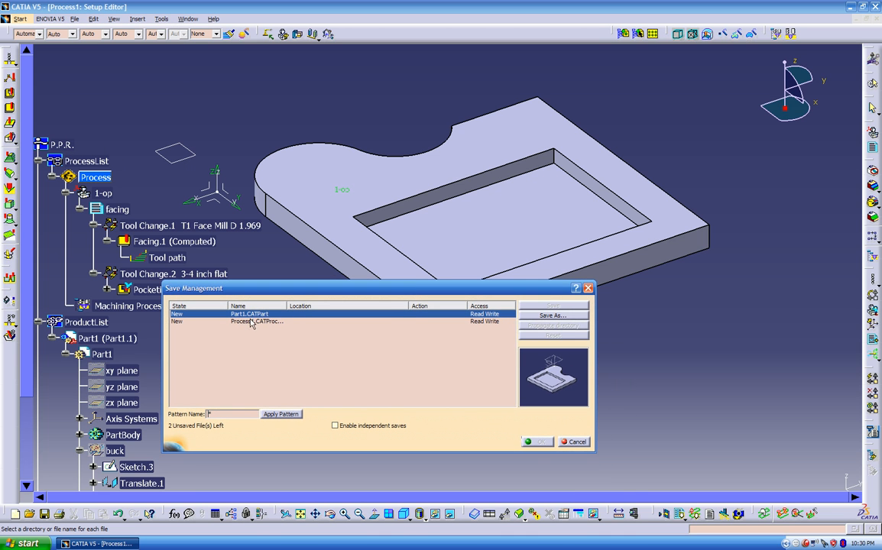
left_click(253, 321)
left_click(251, 315)
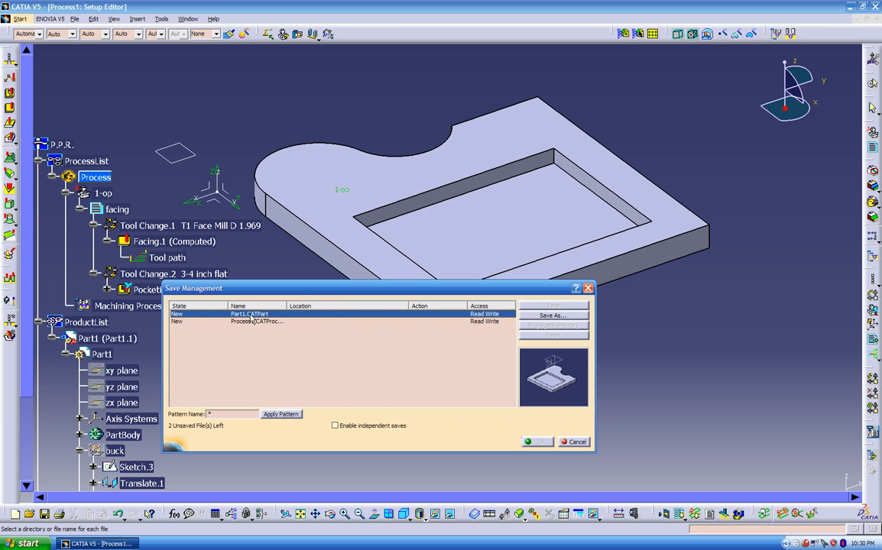
left_click(552, 315)
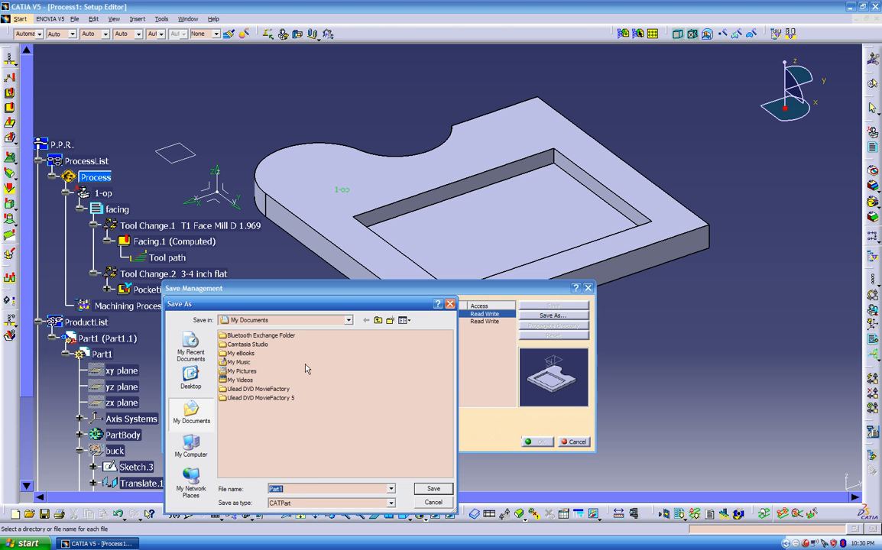
double_click(247, 345)
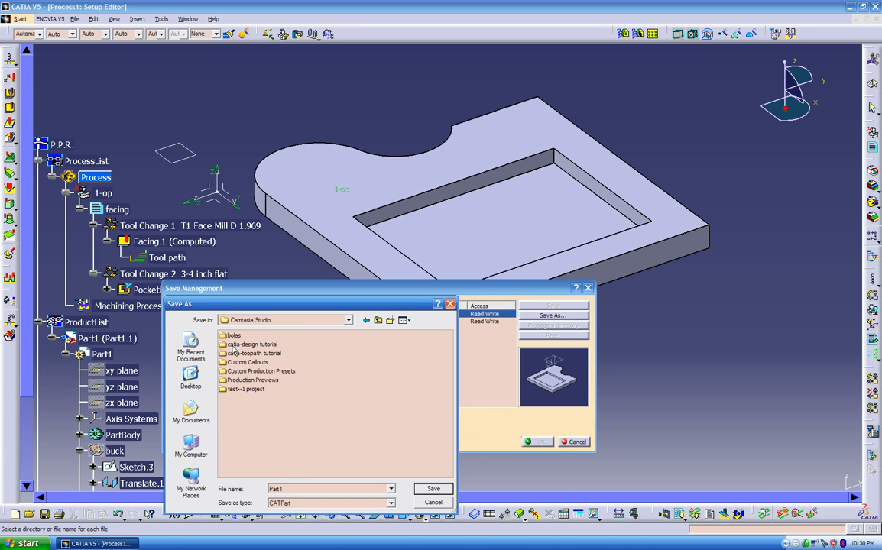
double_click(245, 354)
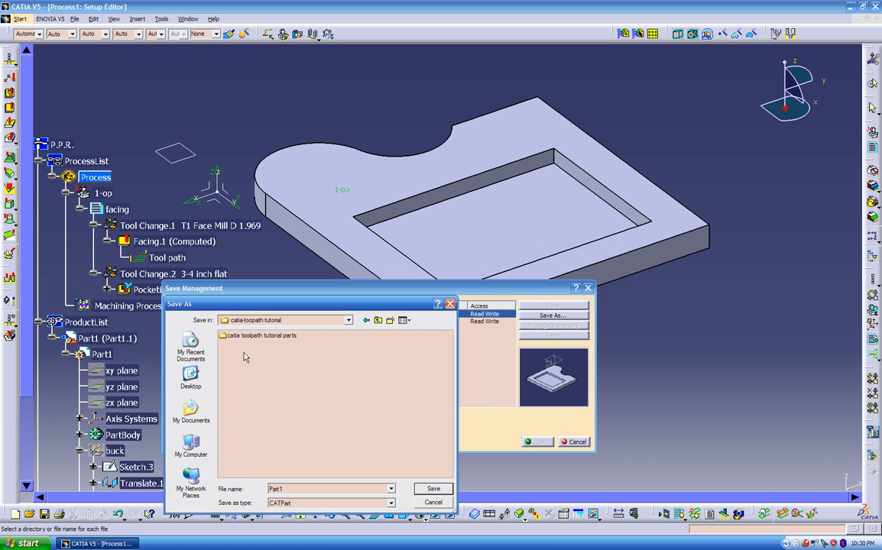
- Create a folder named "catia toolpath pocket" and set the part to save there as pocket
left_click(389, 322)
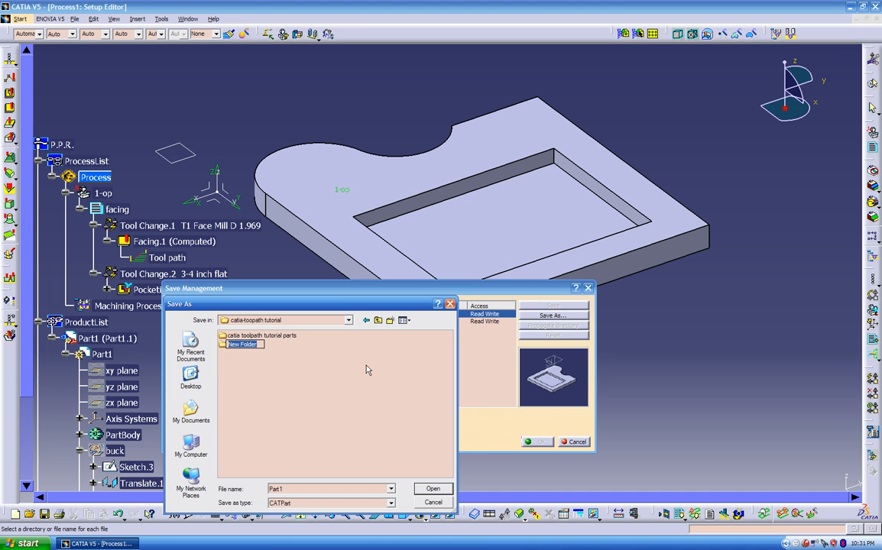
type("catia")
type("toolpath pocket")
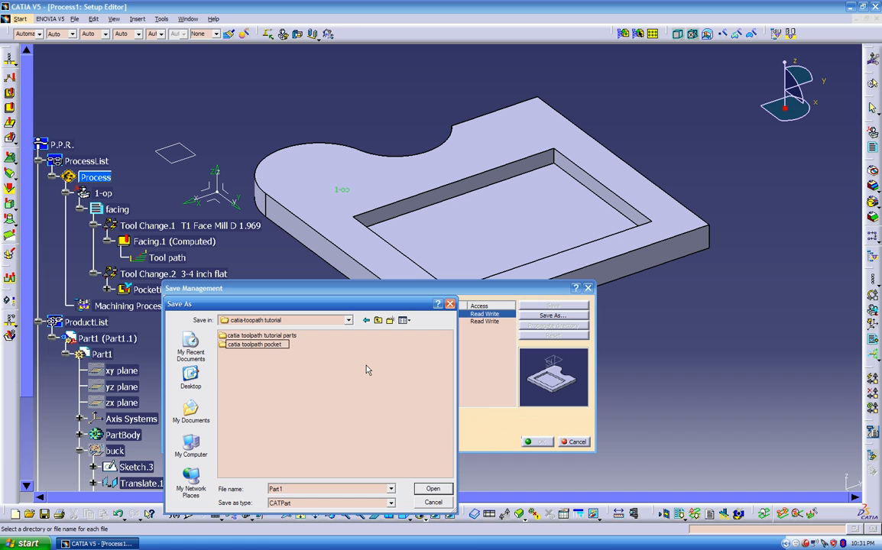
key("Return")
key("Return")
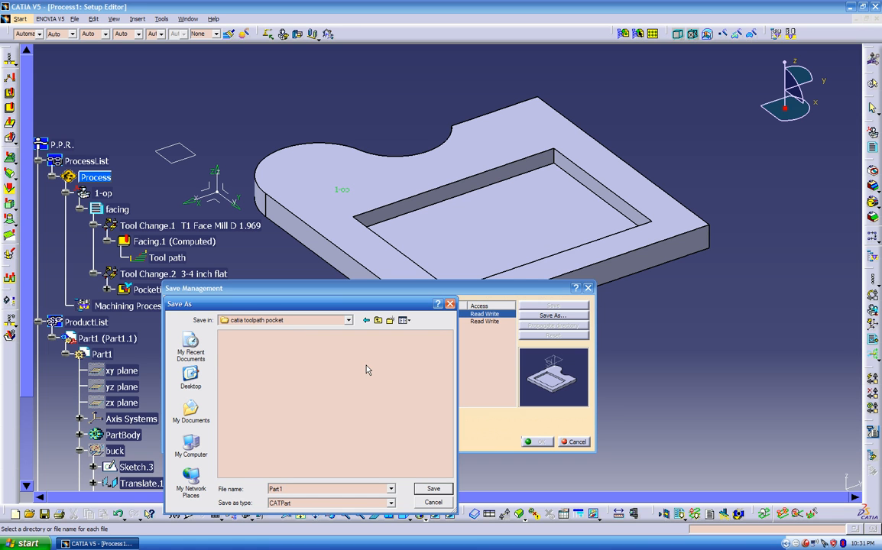
double_click(298, 490)
type("pocket")
left_click(419, 489)
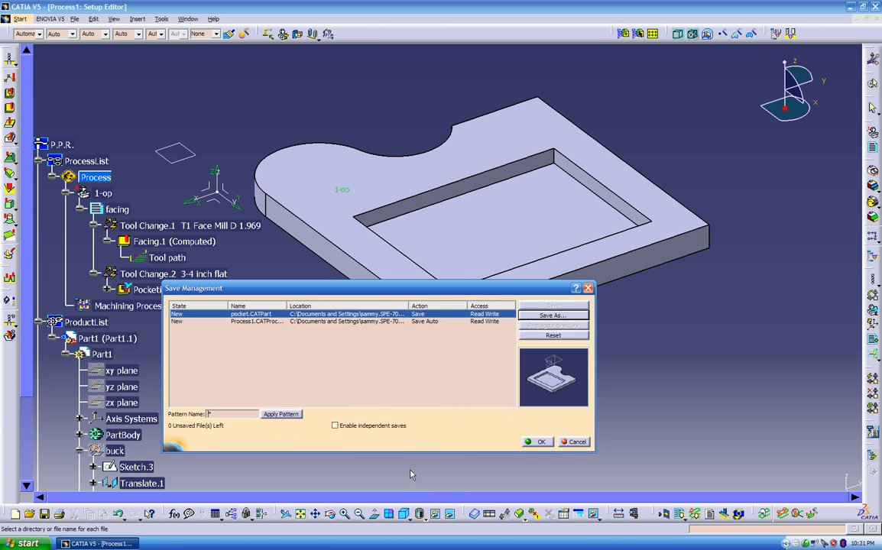
- Set Process1.CATProcess to save as pocket in the catia toolpath pocket folder and carry out both saves
left_click(260, 323)
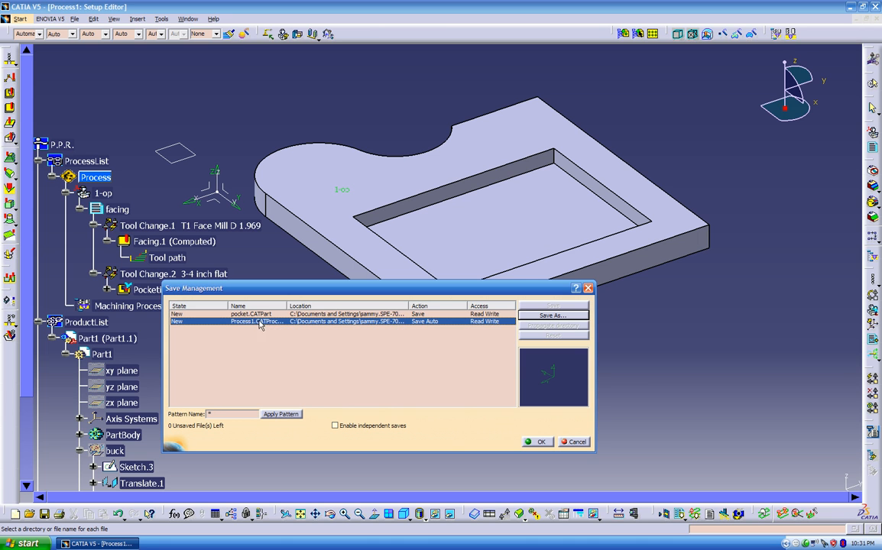
double_click(288, 306)
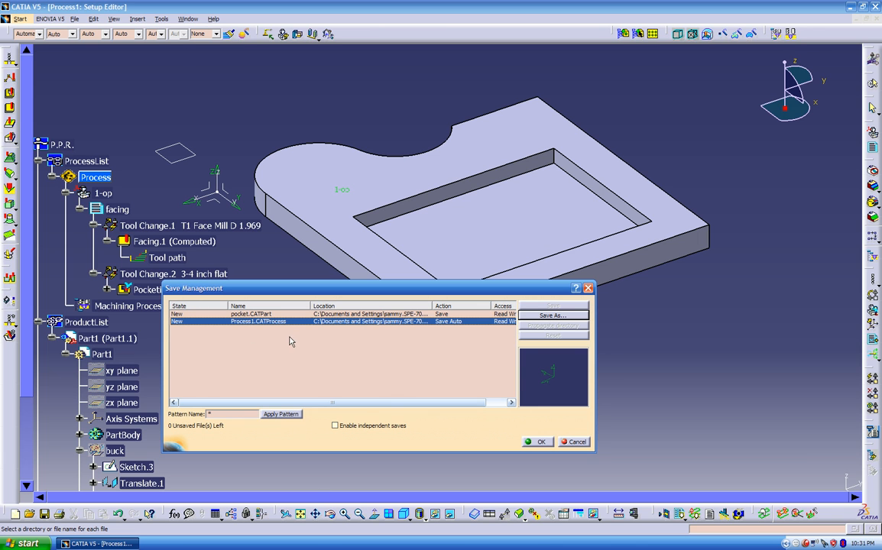
left_click(552, 315)
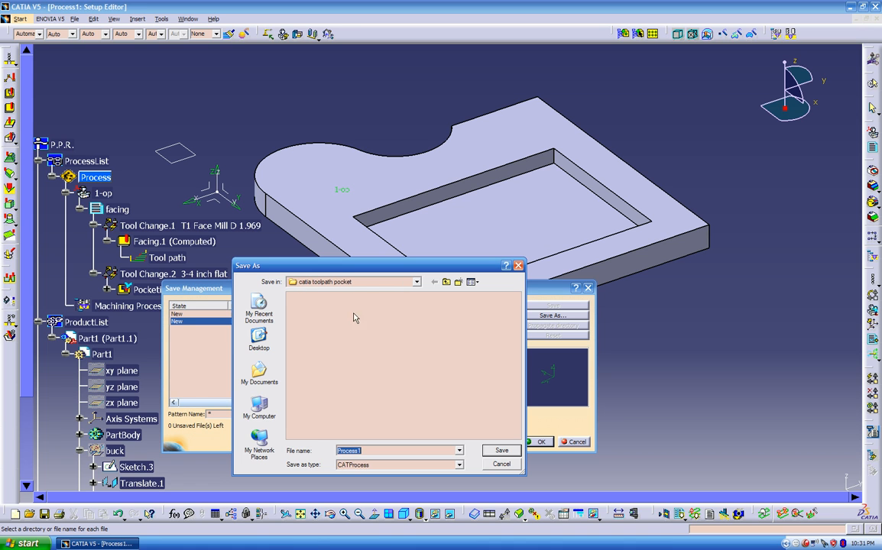
type("pock")
left_click(500, 451)
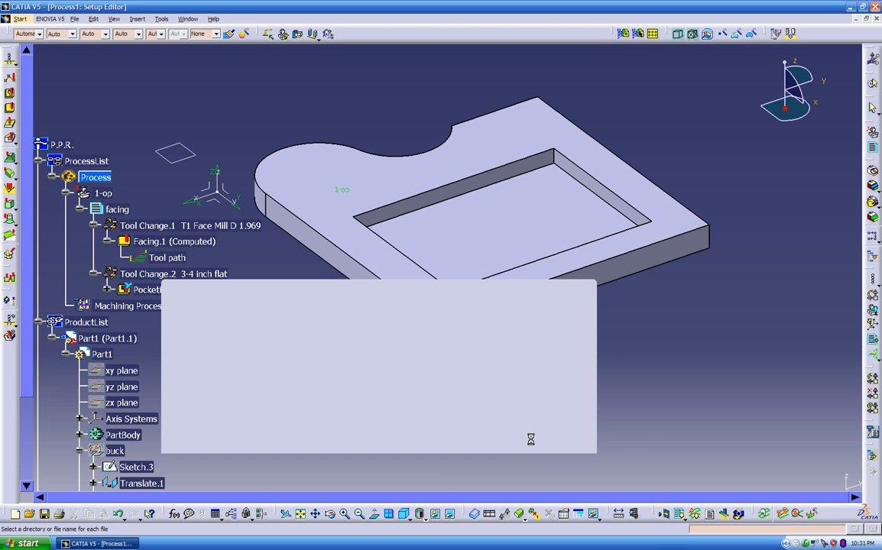
left_click(533, 443)
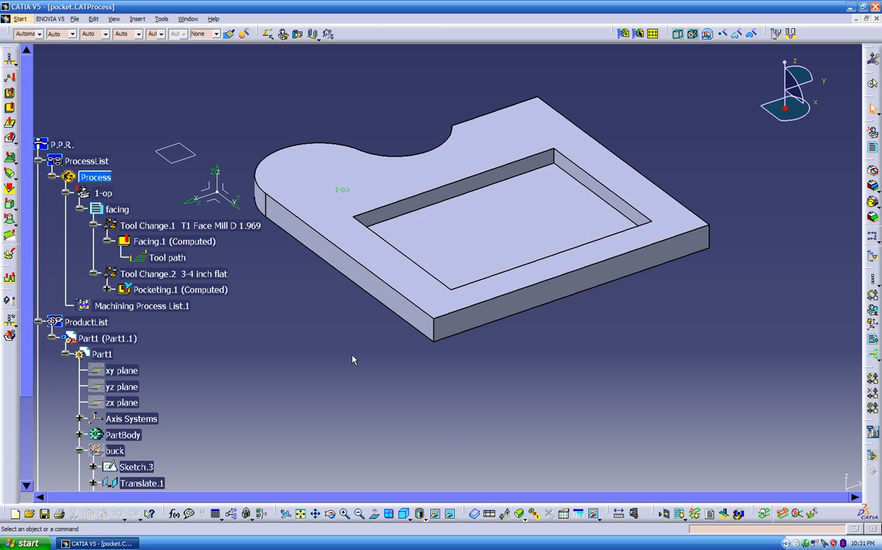
left_click(693, 520)
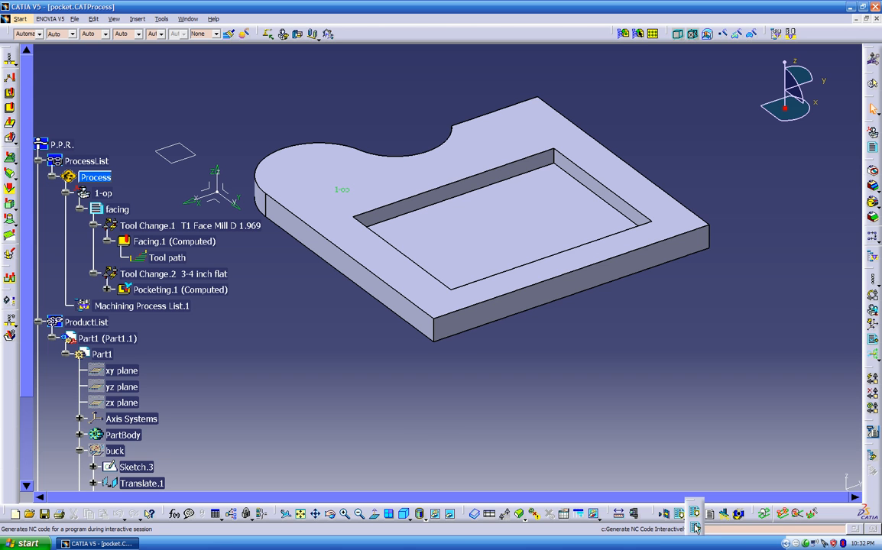
left_click(695, 526)
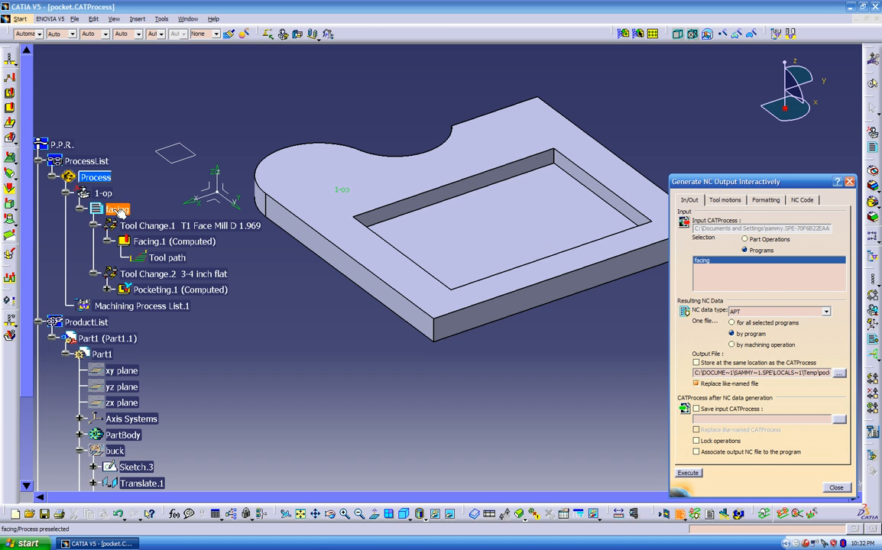
left_click(838, 488)
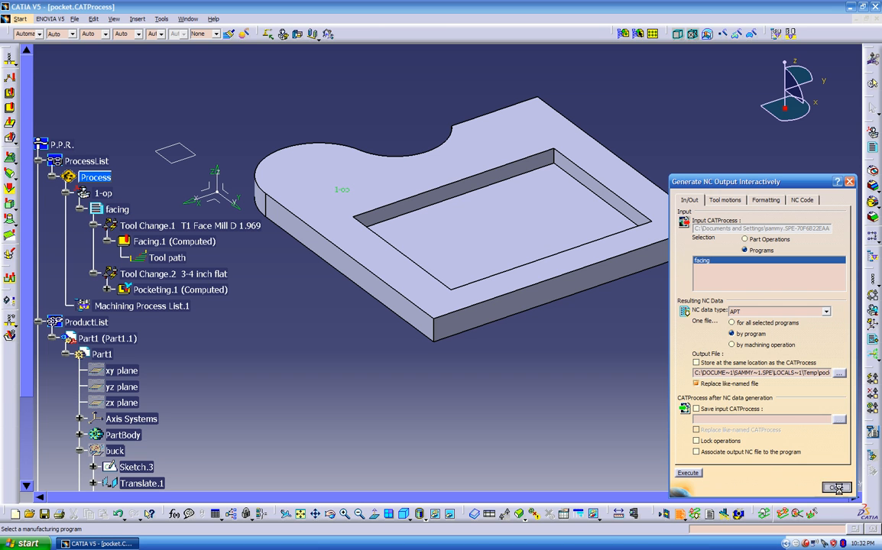
- Add three manufacturing programs after the facing program in 1-op
left_click(873, 148)
left_click(117, 209)
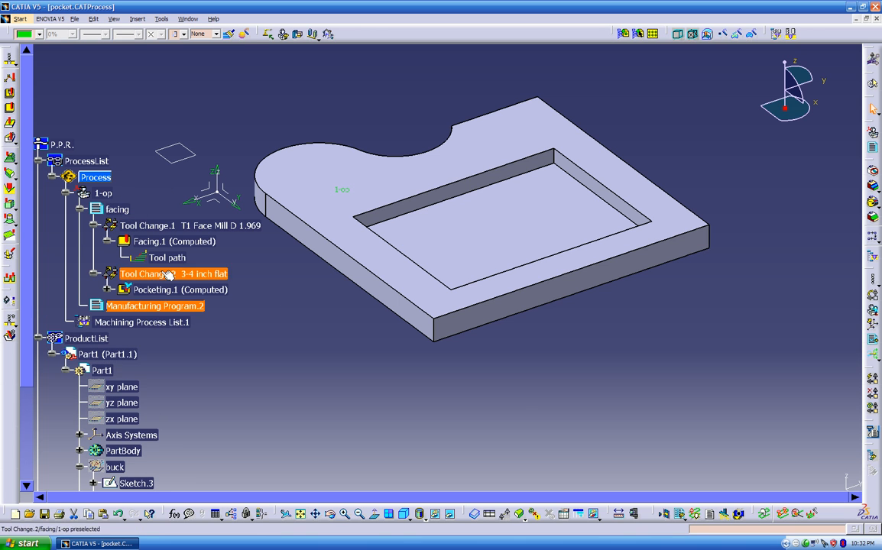
left_click(873, 149)
left_click(874, 149)
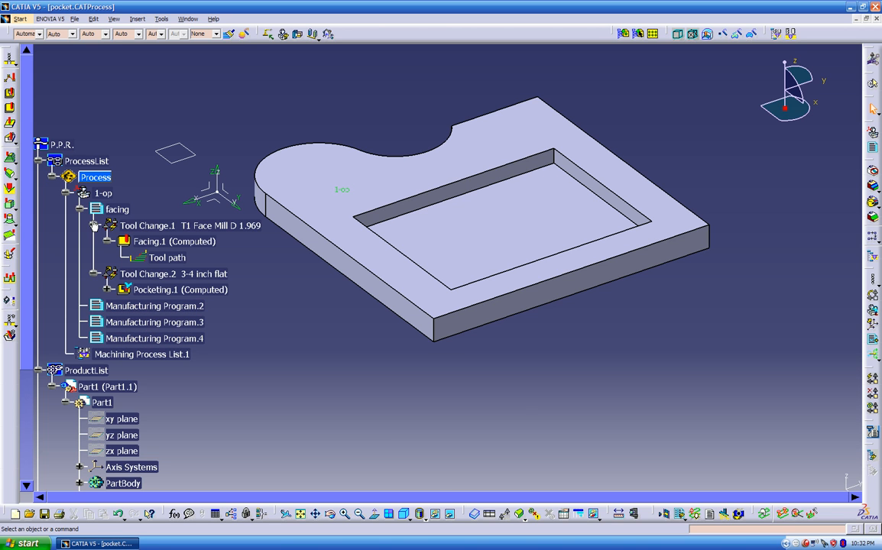
- Start interactive NC output generation, step through the listed manufacturing programs, and choose facing as the input program
left_click(681, 515)
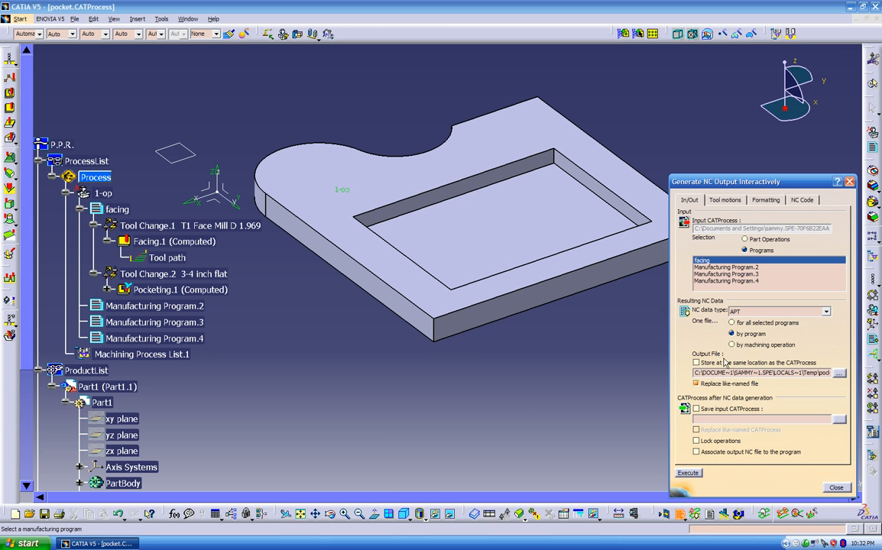
left_click(714, 267)
left_click(712, 274)
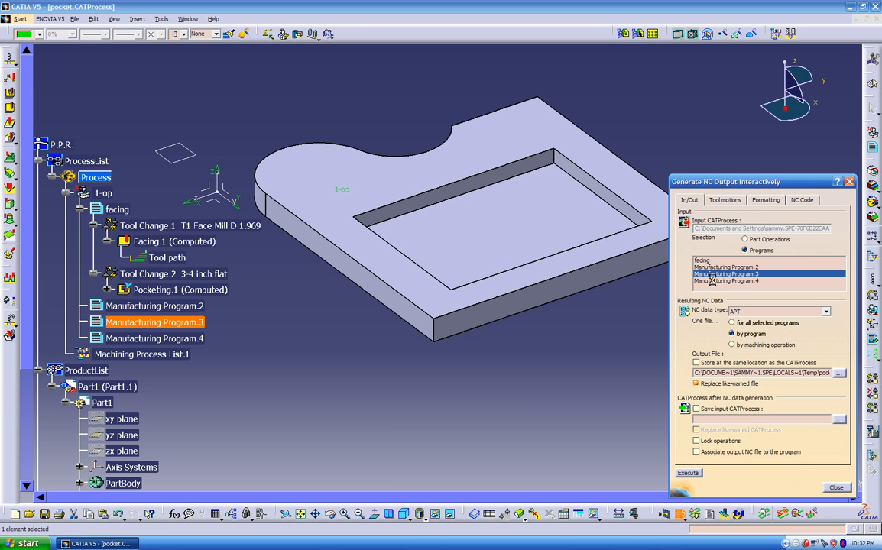
left_click(712, 280)
left_click(715, 274)
left_click(715, 267)
left_click(715, 274)
left_click(704, 260)
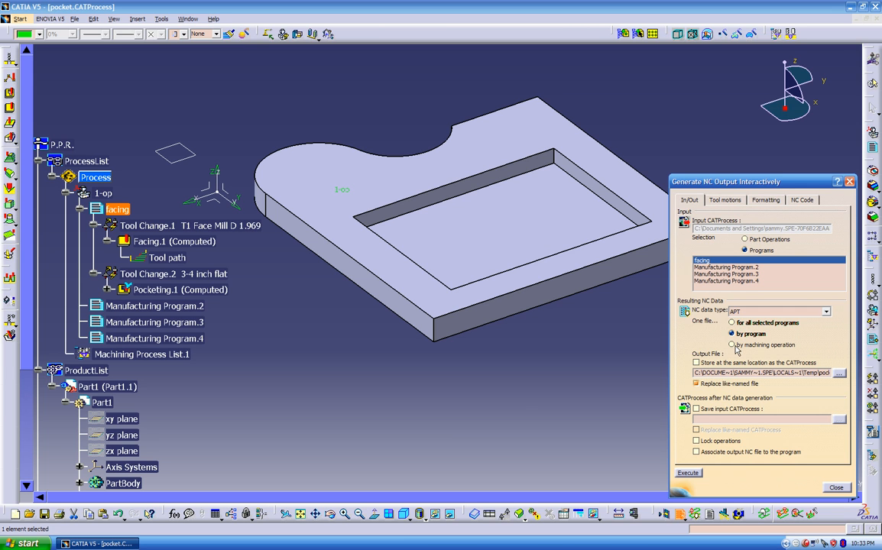
- Set the NC output to APT data with one file by machining operation, trying the by-program option in between
left_click(739, 345)
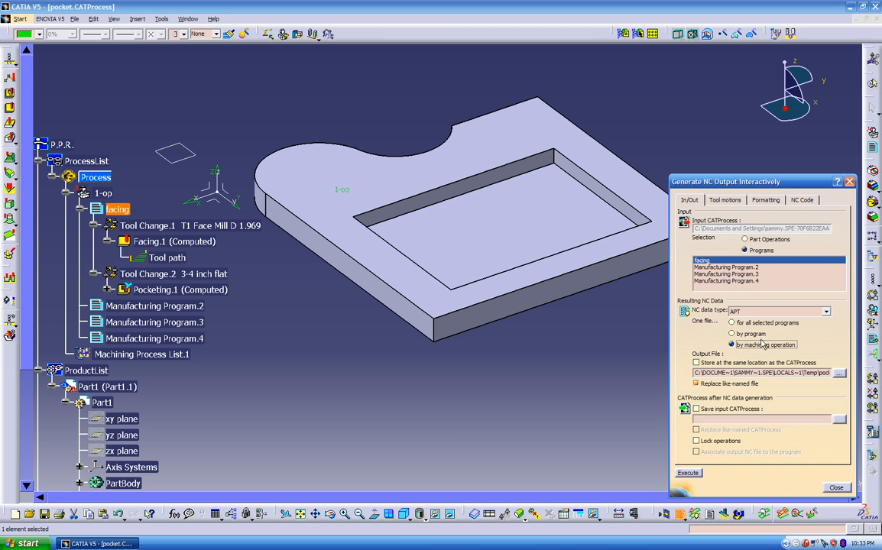
left_click(739, 335)
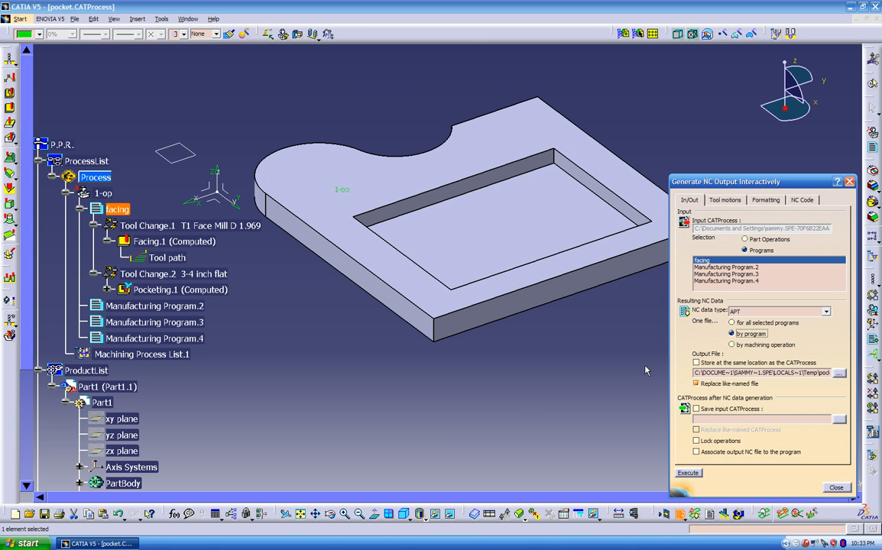
left_click(753, 346)
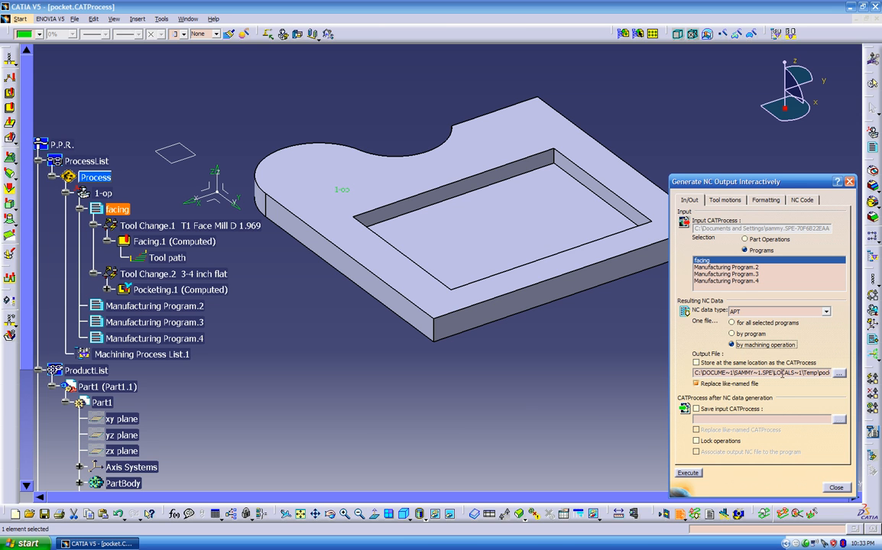
left_click(767, 312)
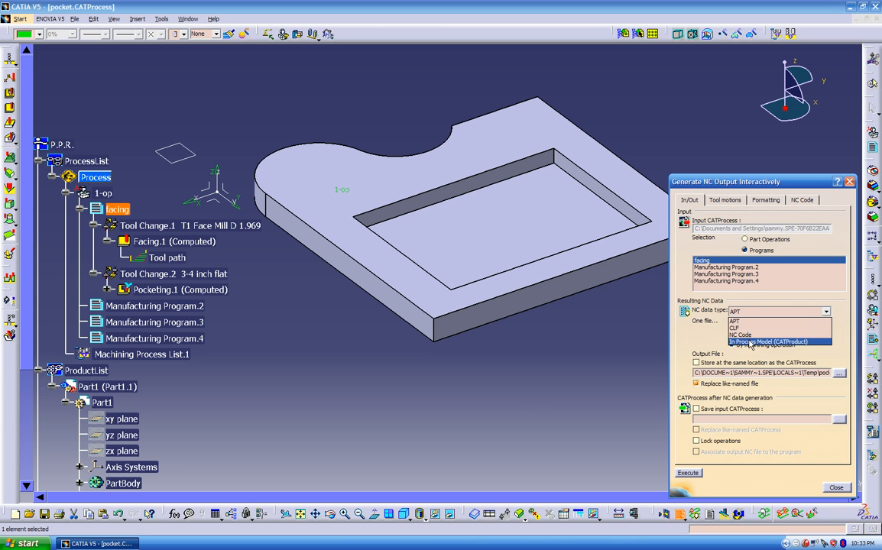
left_click(750, 321)
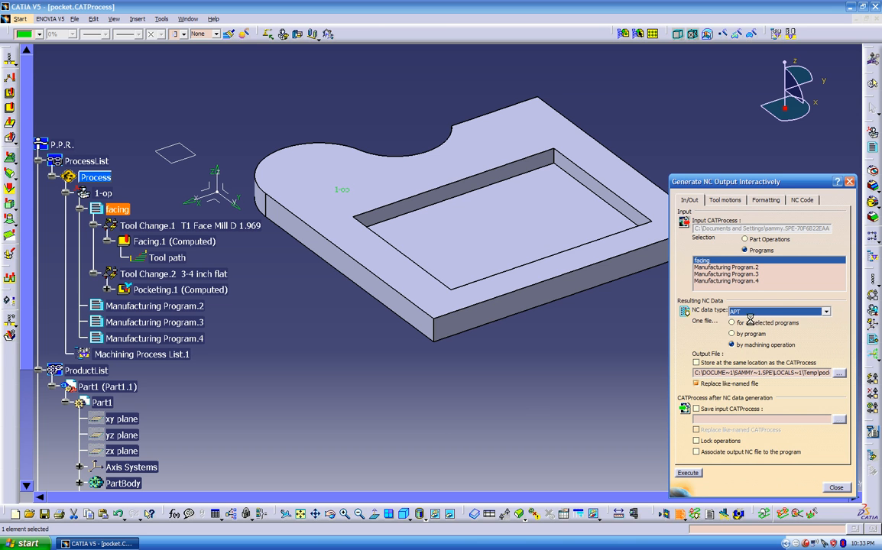
left_click(753, 312)
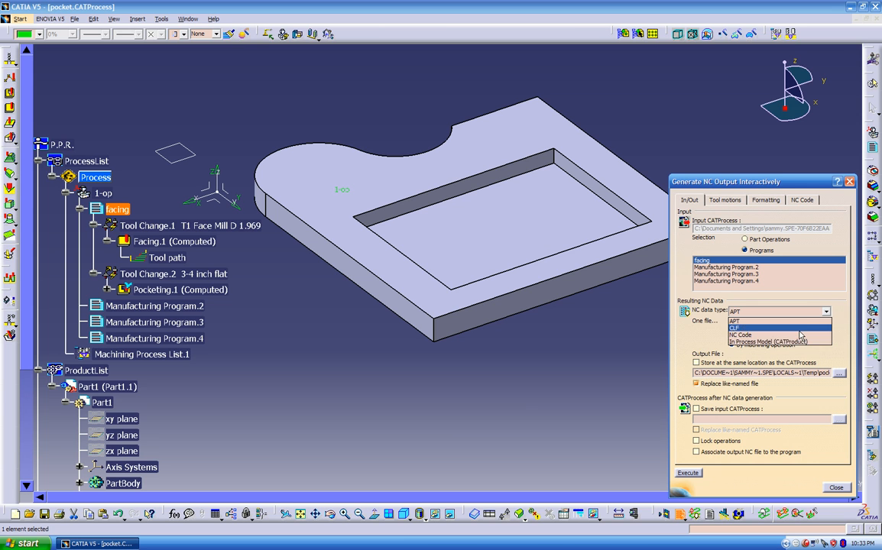
left_click(766, 321)
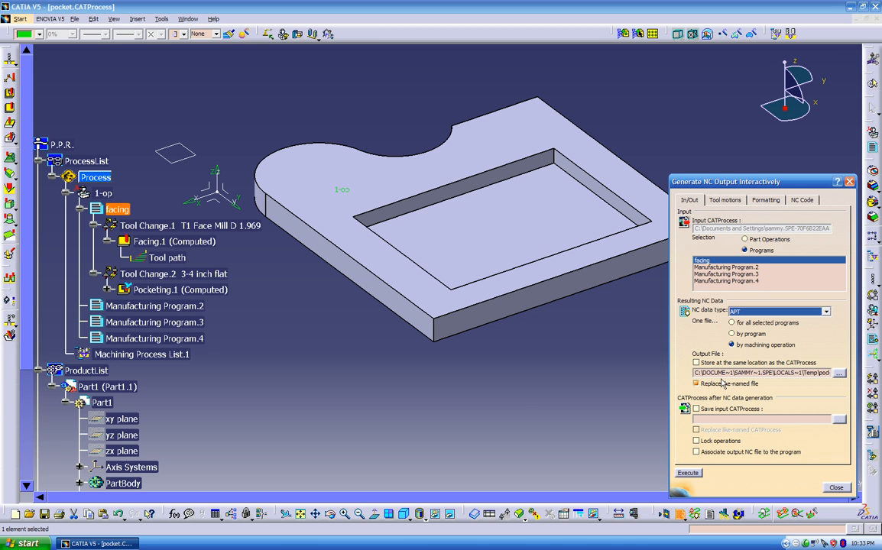
- Set the output file to pocket_facing in the catia toolpath pocket folder, saved as APT (*.aptsource)
left_click(839, 374)
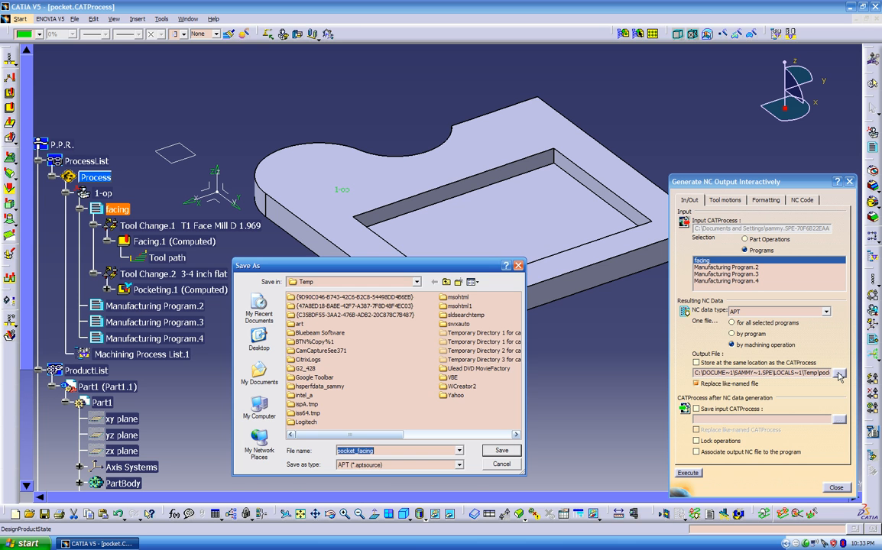
left_click(260, 341)
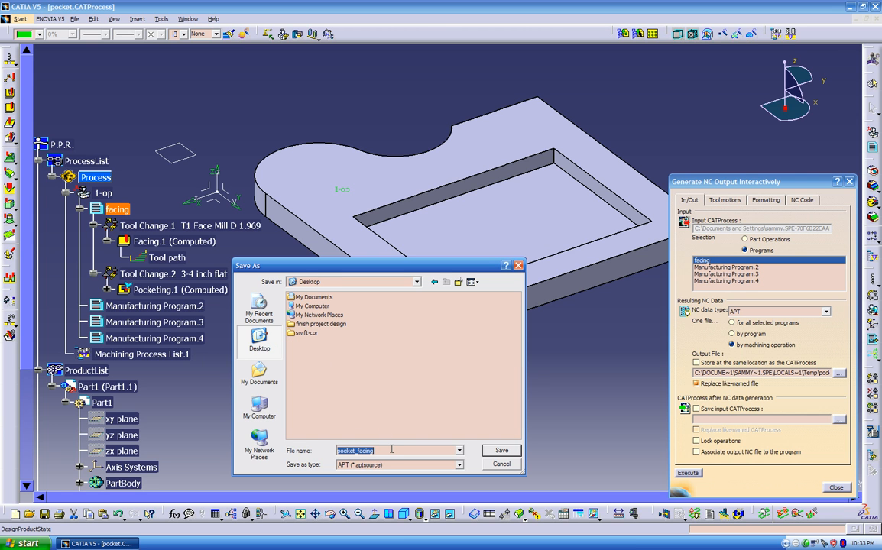
left_click(259, 373)
double_click(315, 307)
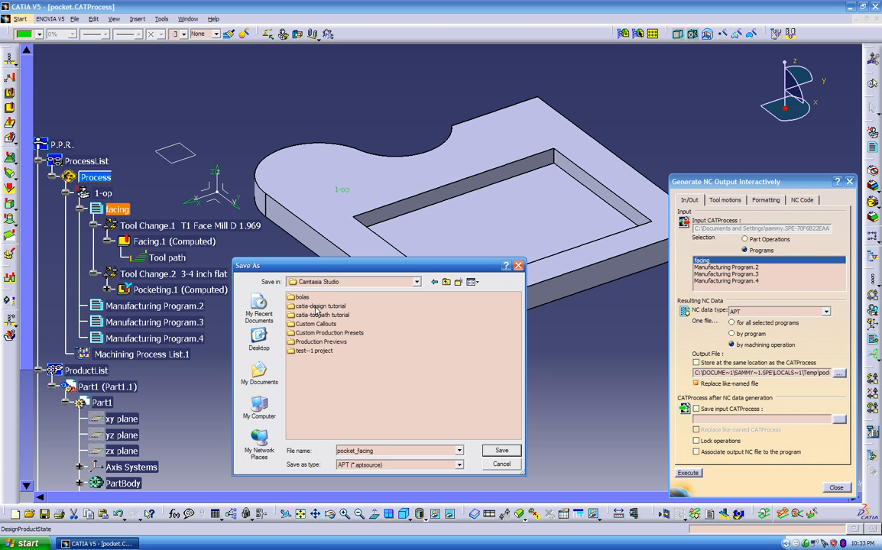
double_click(317, 314)
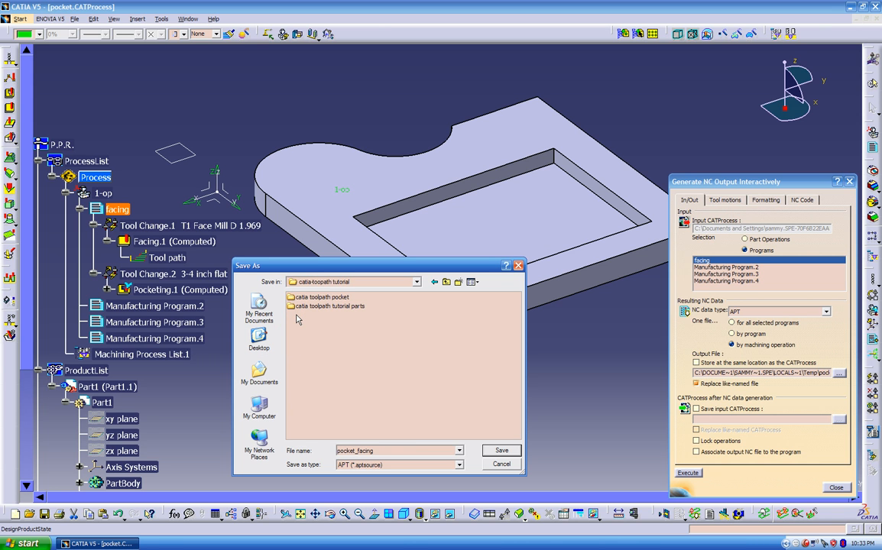
double_click(315, 298)
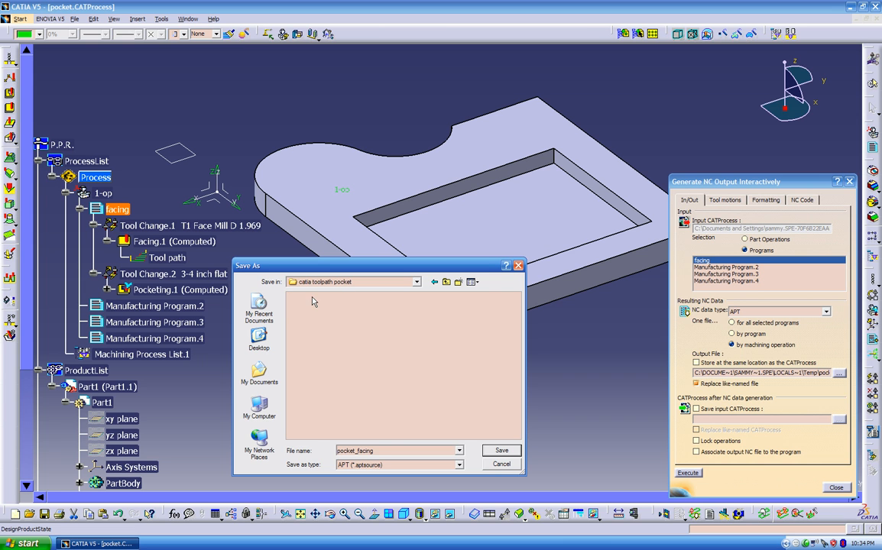
left_click(362, 466)
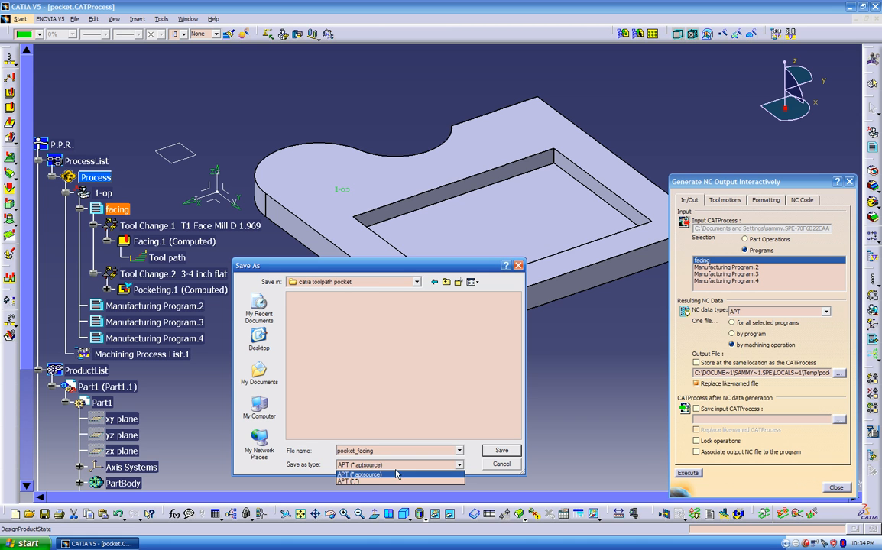
left_click(367, 475)
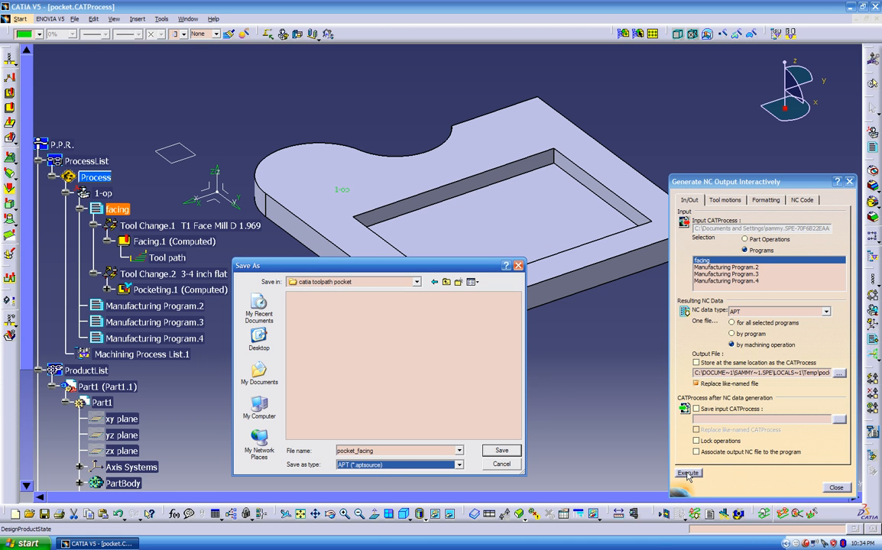
left_click(516, 448)
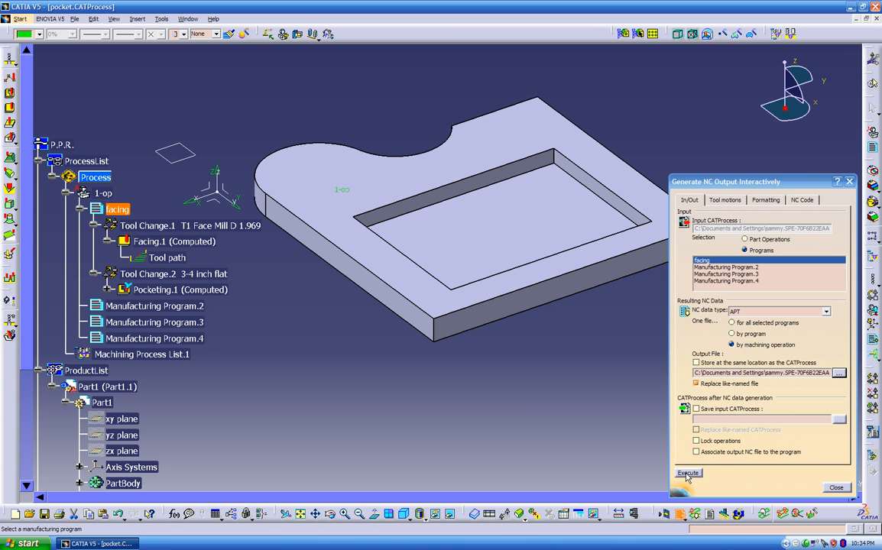
- Execute the interactive NC output generation for the facing program and dismiss the completion notice
left_click(687, 476)
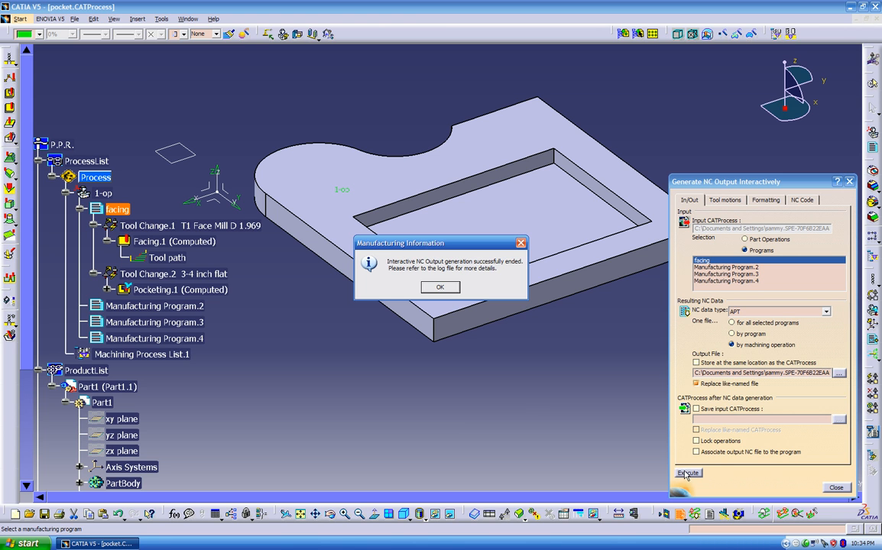
left_click_drag(470, 250, 490, 360)
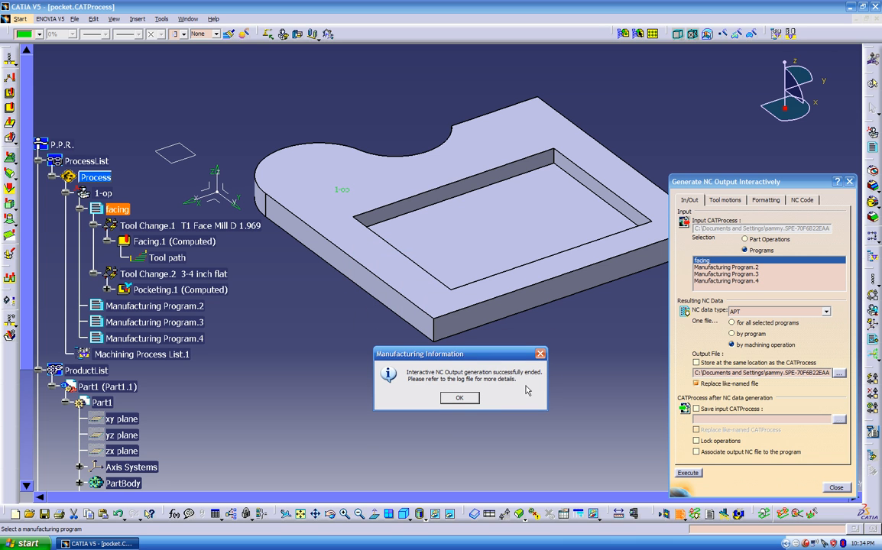
left_click(459, 398)
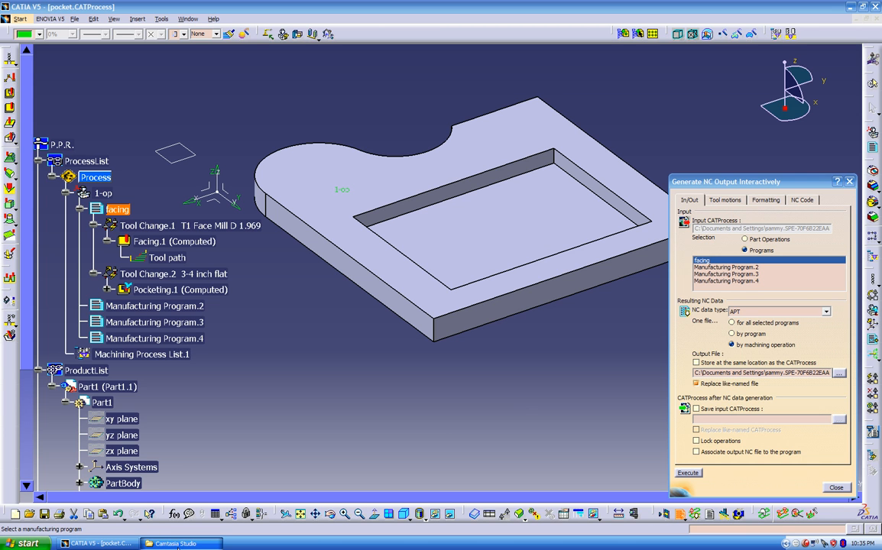
- Switch to Windows Explorer, open the catia toolpath pocket folder, and move its window clear of the operations in the process tree
left_click(179, 545)
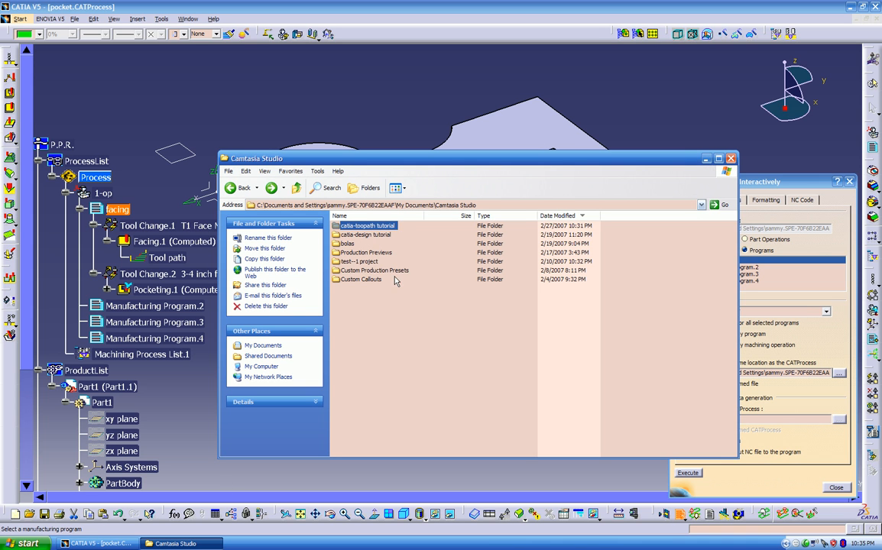
double_click(341, 225)
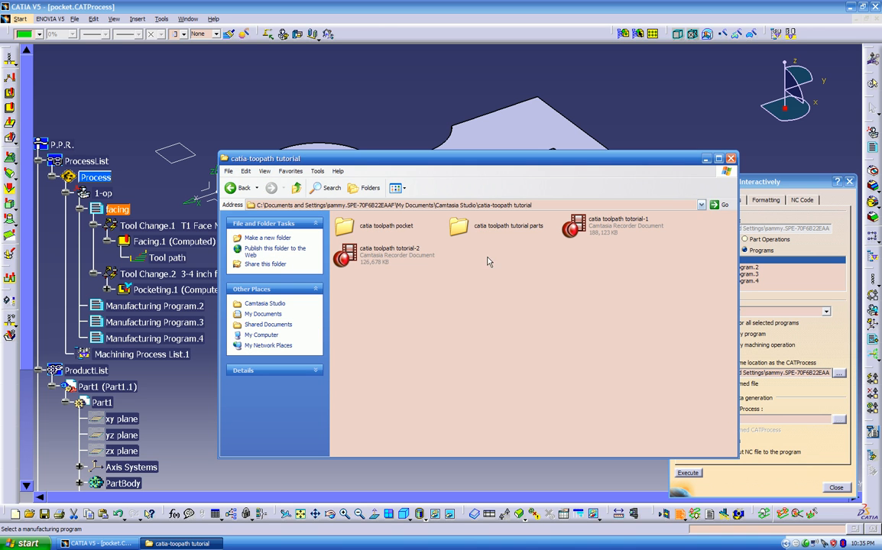
double_click(386, 226)
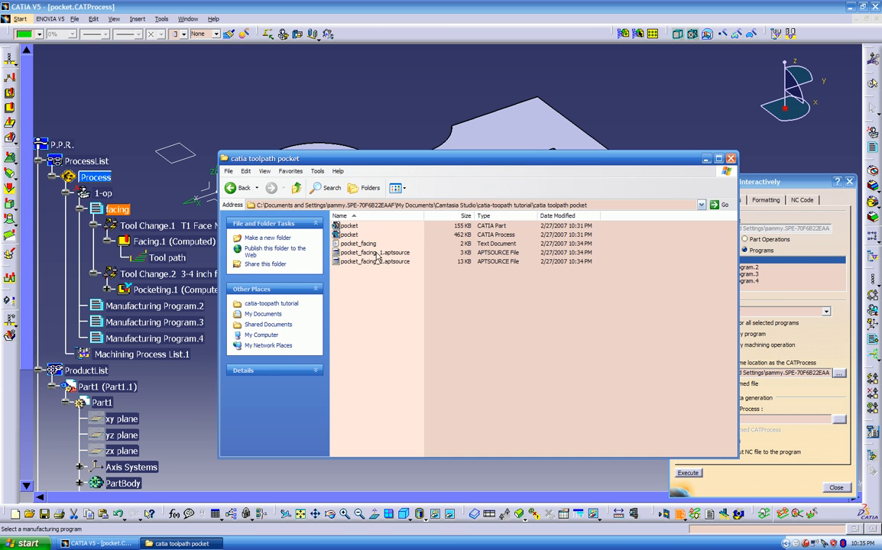
left_click_drag(391, 158, 320, 158)
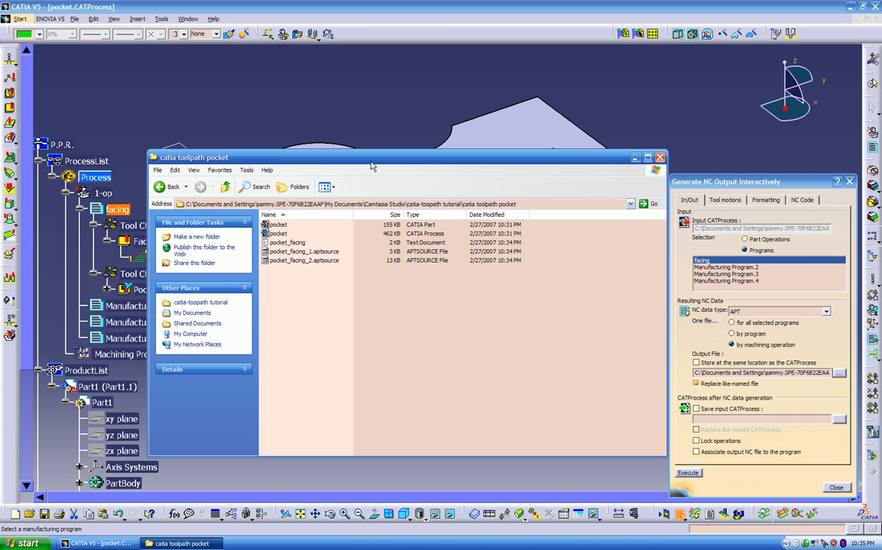
left_click_drag(335, 155, 493, 126)
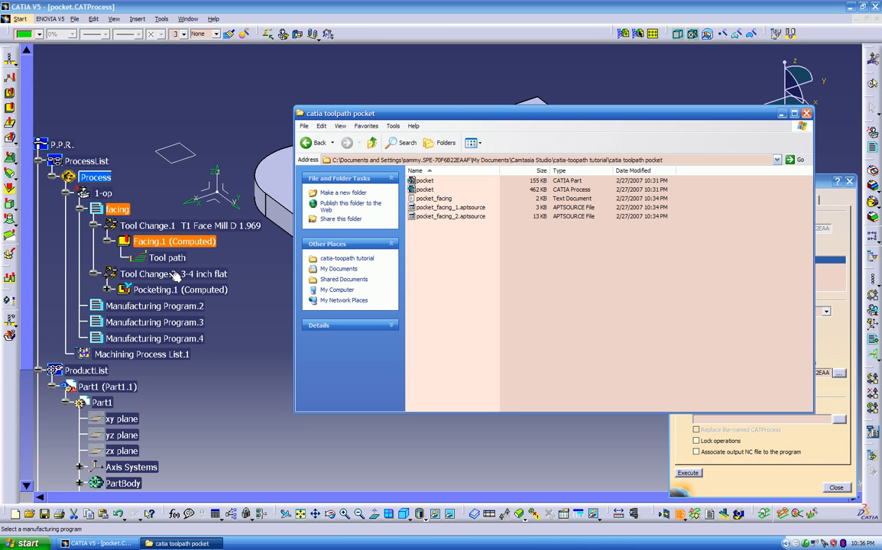
- Change the properties of pocket_facing_1.aptsource so that APTSOURCE files open with WordPad
right_click(438, 212)
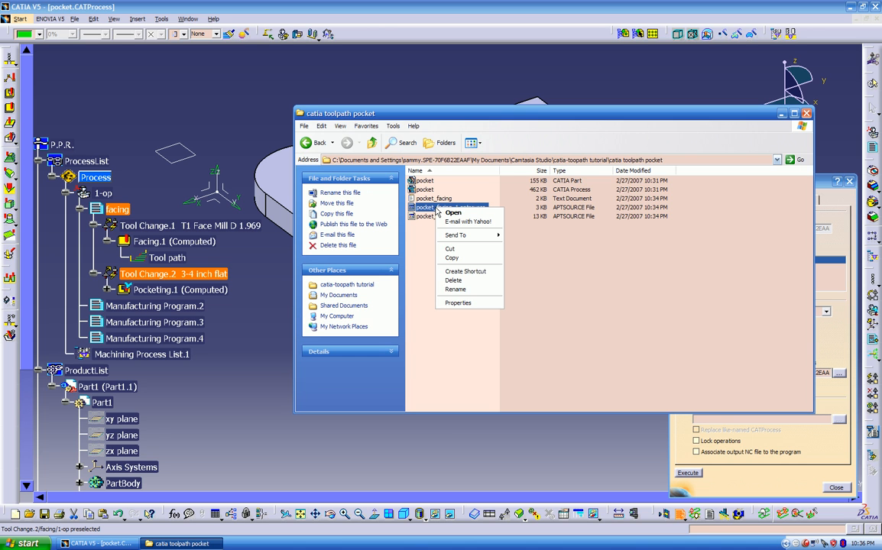
left_click(457, 303)
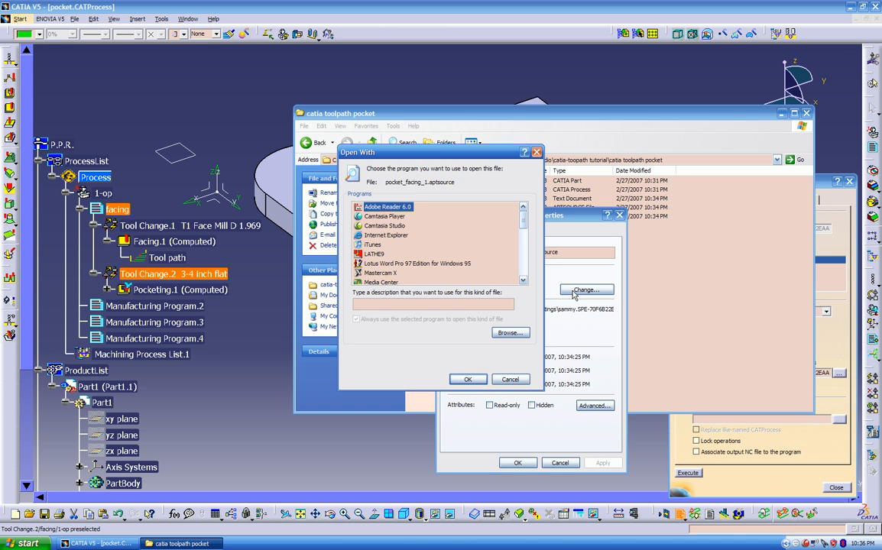
left_click_drag(525, 228, 524, 268)
left_click(376, 264)
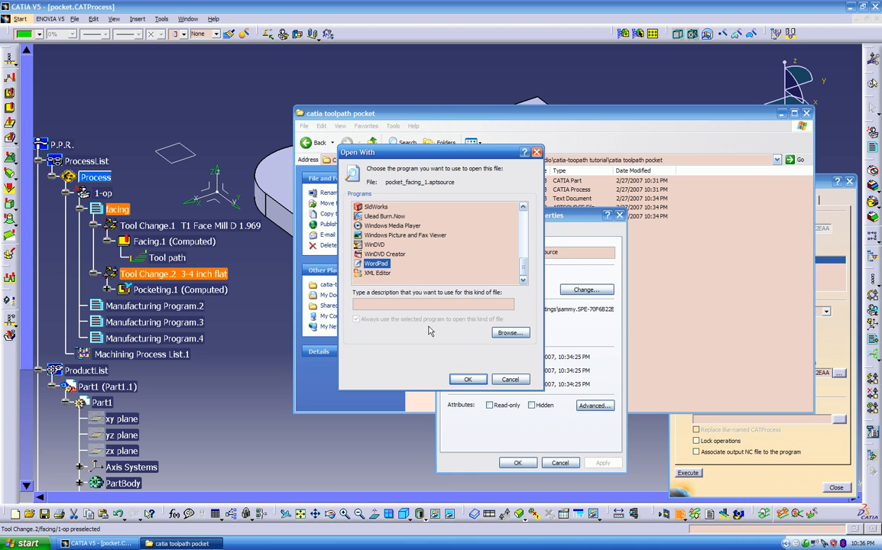
left_click(466, 380)
left_click(593, 463)
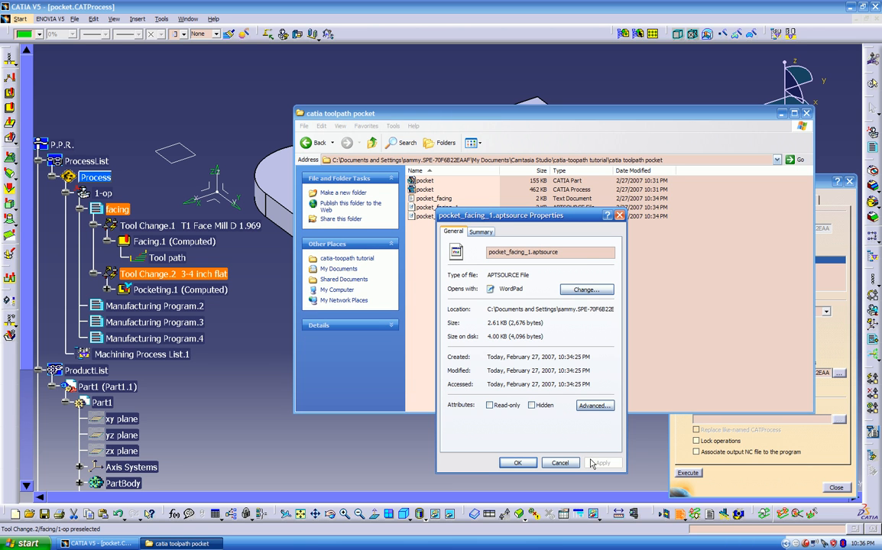
left_click(518, 464)
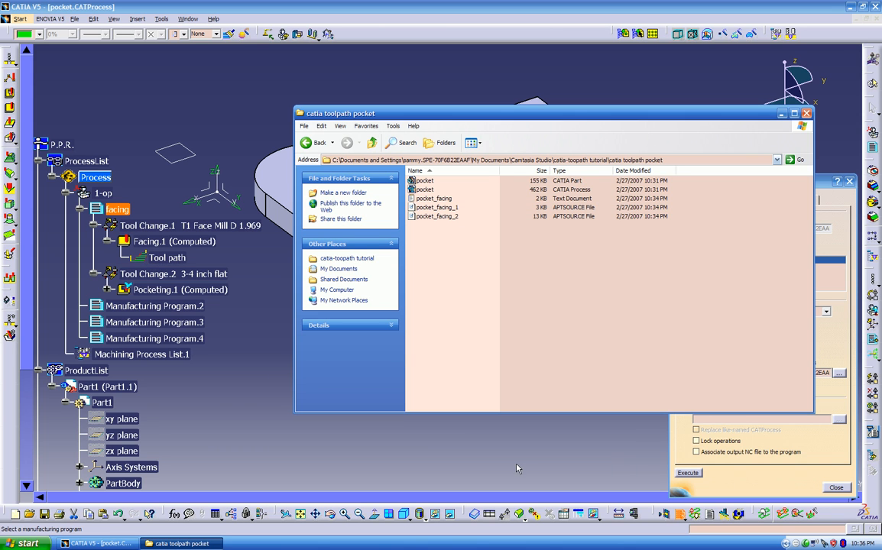
- Open pocket_facing_1 in WordPad, examine the Facing.1 APT code from header to end, and close it
double_click(424, 208)
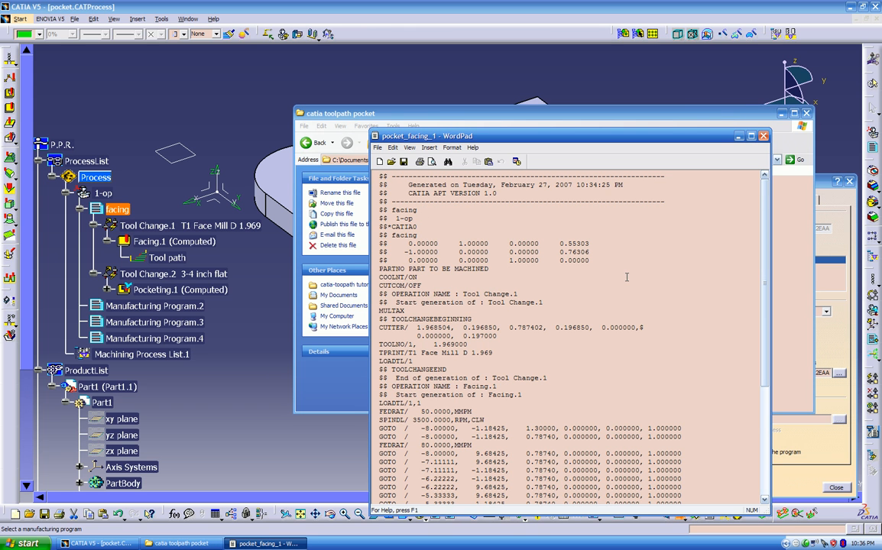
scroll(626, 278, "down", 7)
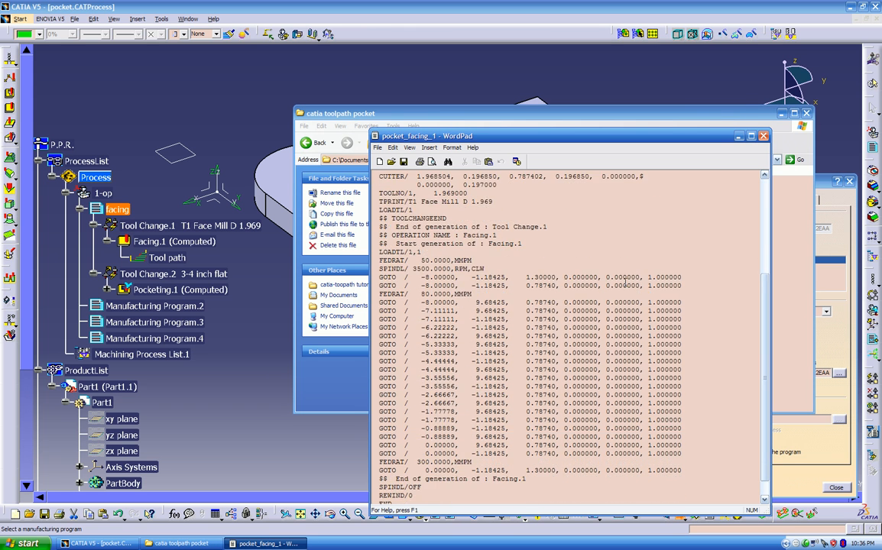
scroll(626, 281, "up", 7)
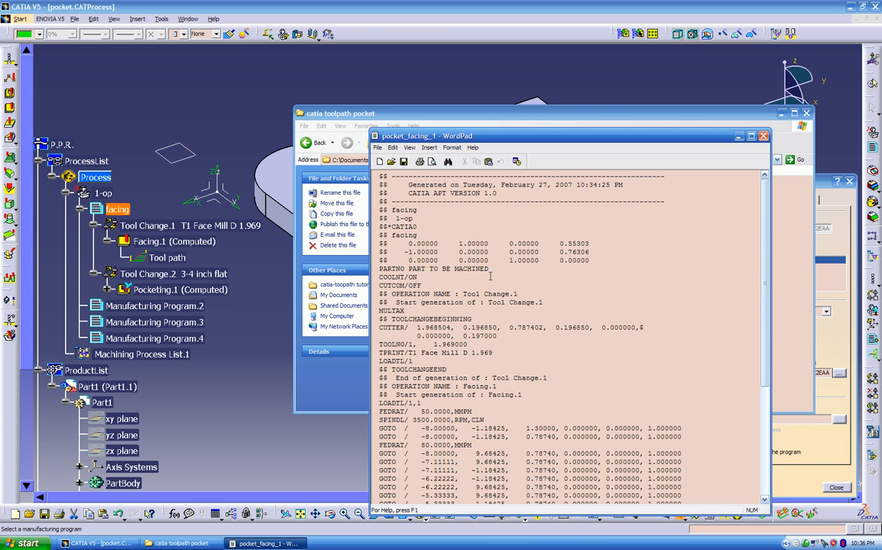
scroll(603, 291, "down", 7)
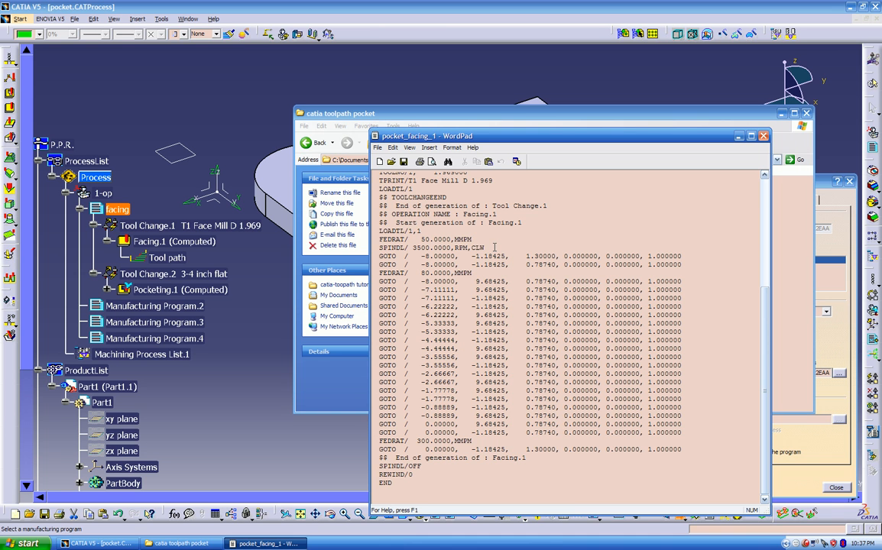
left_click(764, 137)
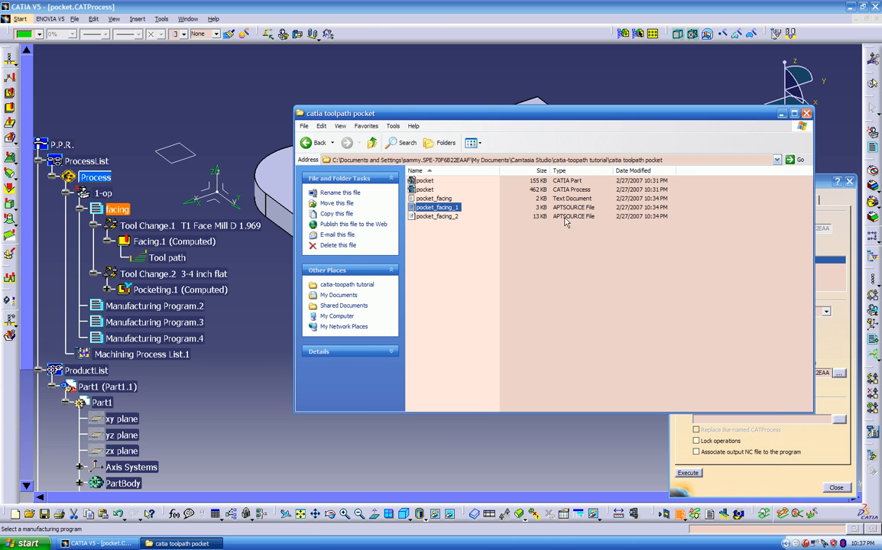
- Open pocket_facing_2 in WordPad, examine the Tool Change.2 and Pocketing.1 APT code through to the end, and close it
double_click(440, 218)
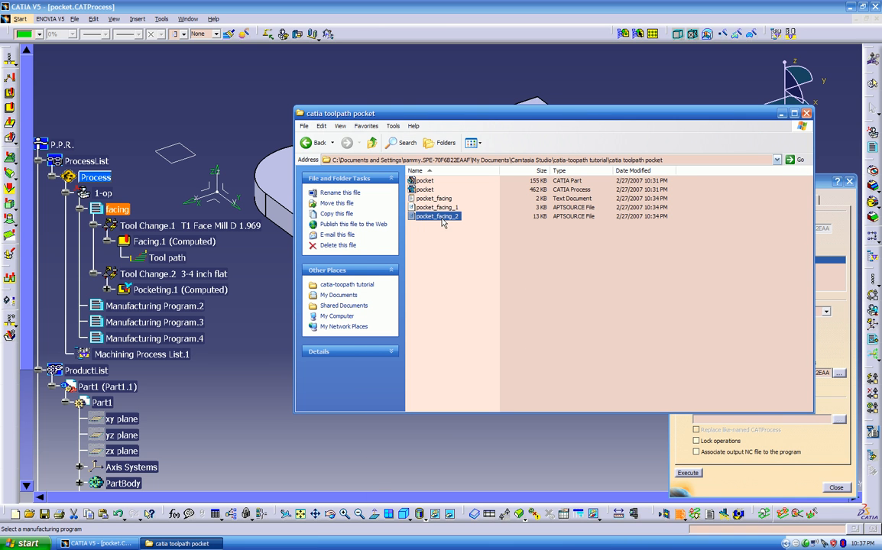
scroll(585, 299, "down", 15)
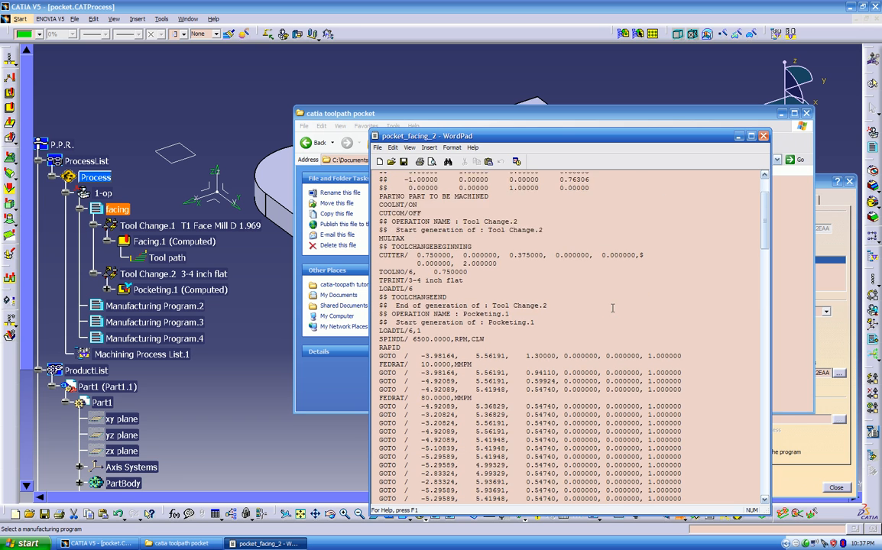
scroll(606, 292, "down", 2)
scroll(462, 263, "up", 5)
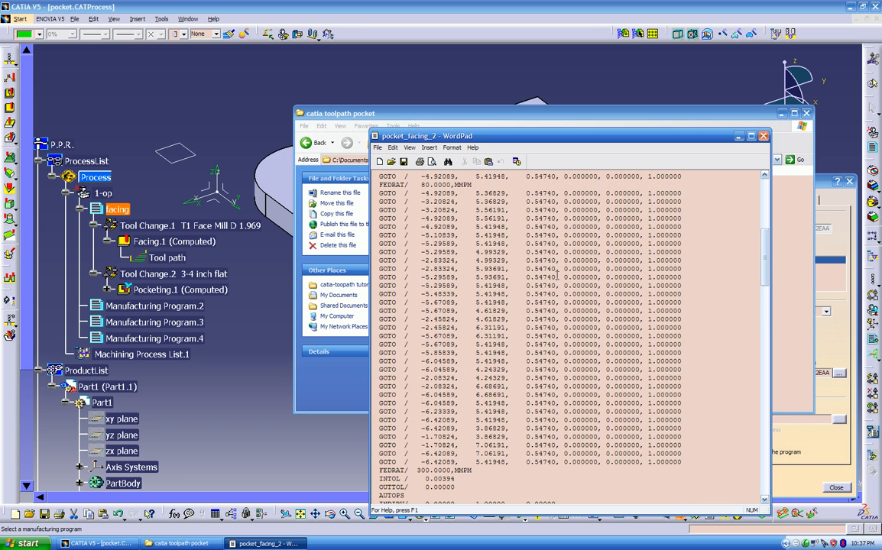
scroll(632, 261, "up", 3)
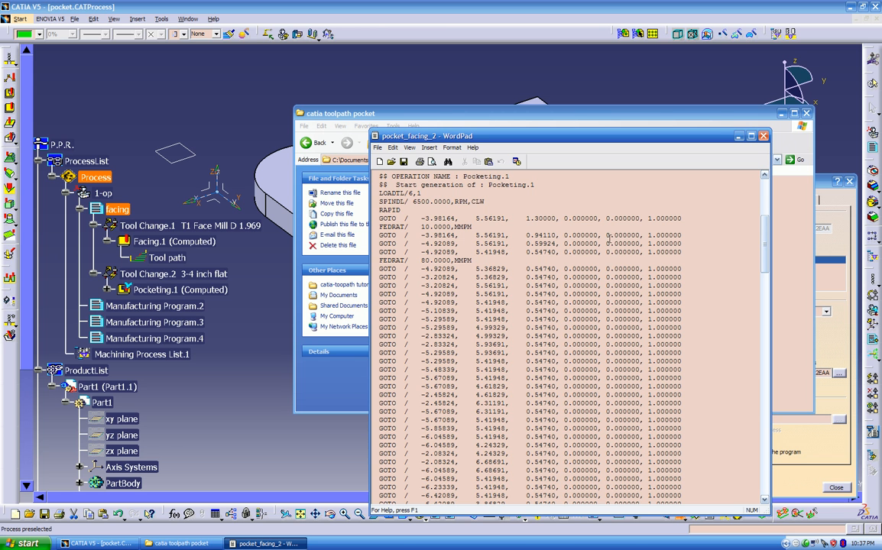
scroll(698, 272, "down", 15)
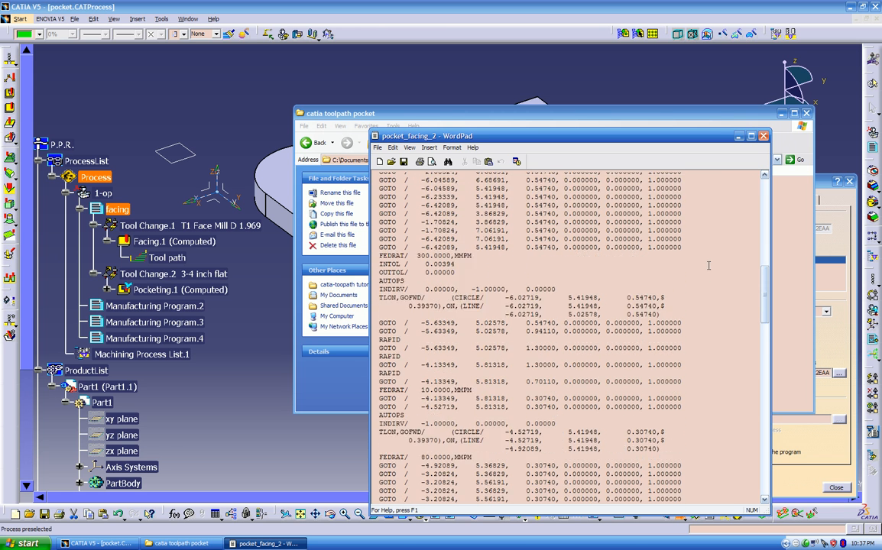
scroll(707, 267, "down", 15)
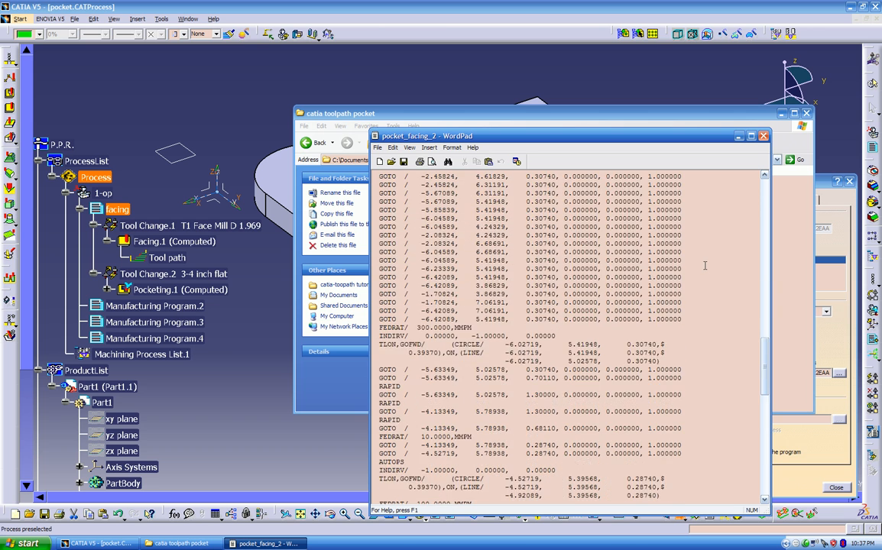
scroll(703, 267, "down", 10)
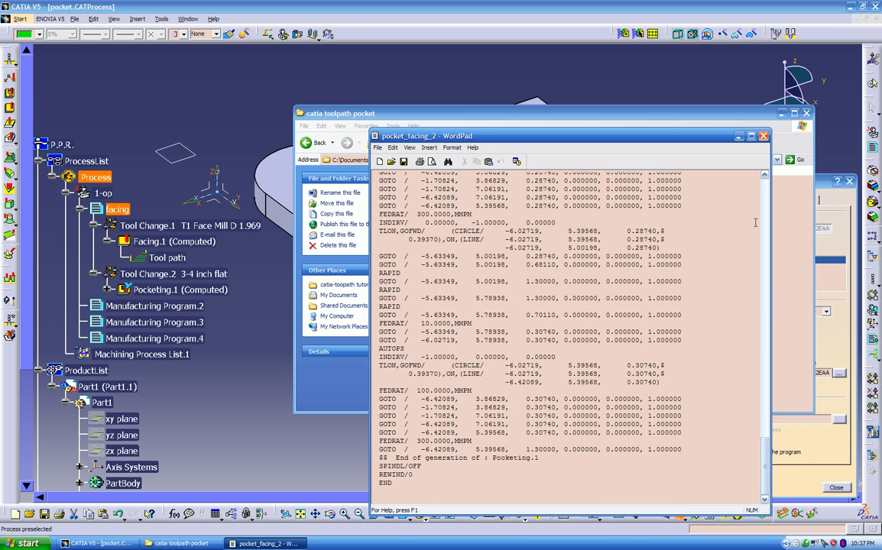
left_click(763, 136)
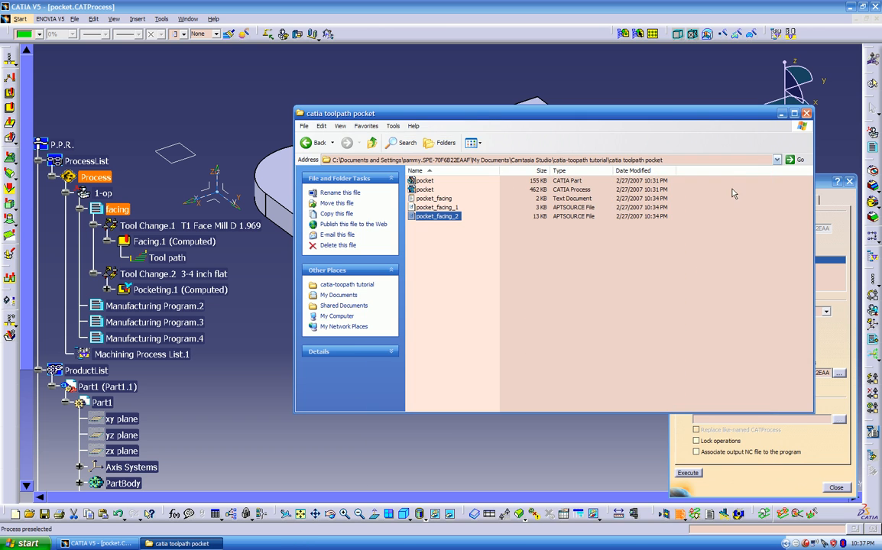
- Switch back to CATIA, set the facing program's APT output to one file by program, and name the output file pocket
left_click(469, 263)
left_click(801, 433)
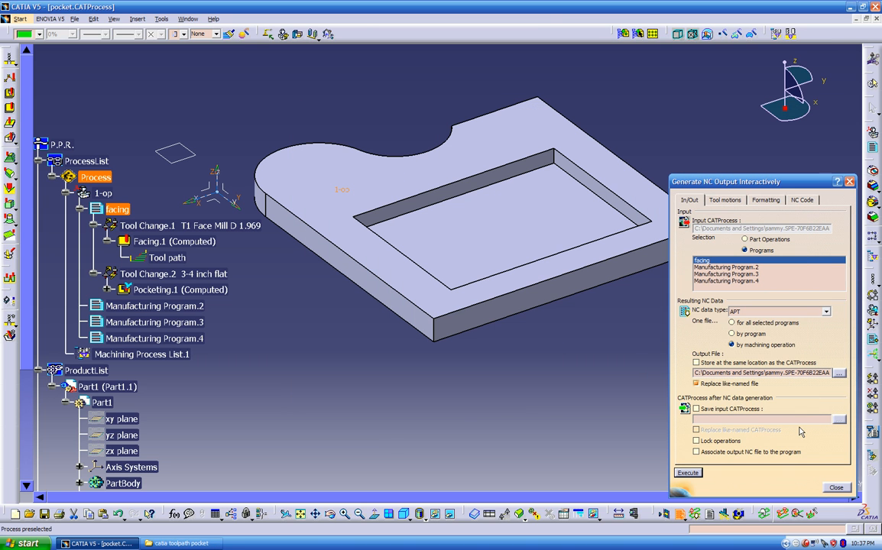
left_click(702, 263)
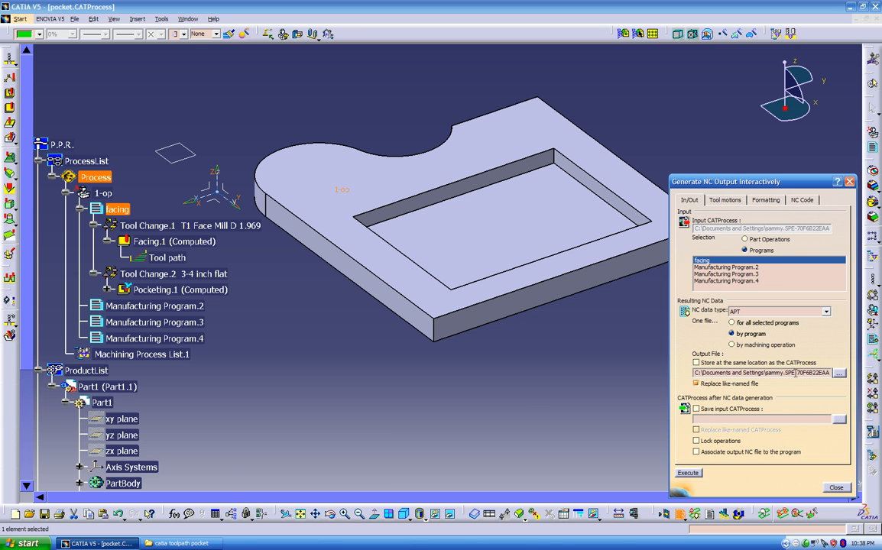
left_click(838, 373)
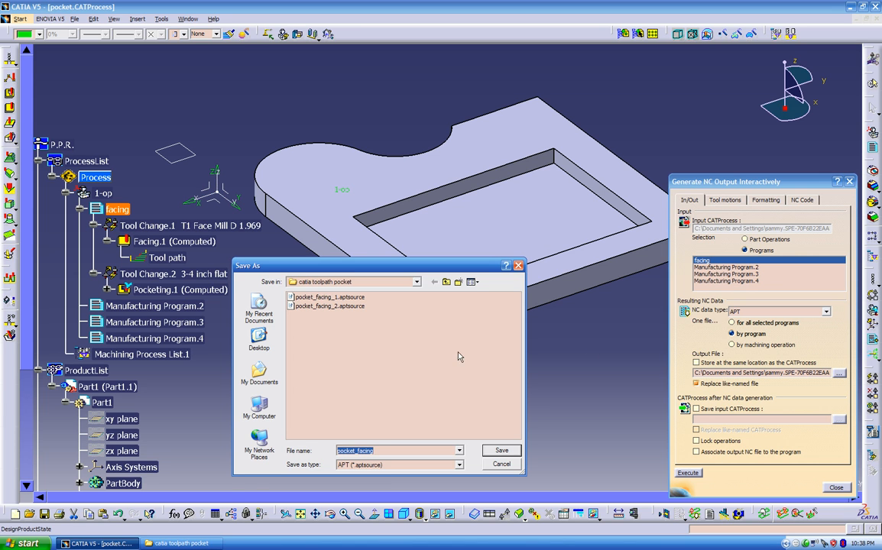
left_click(391, 452)
key("BackSpace")
key("BackSpace")
key("BackSpace")
key("BackSpace")
key("BackSpace")
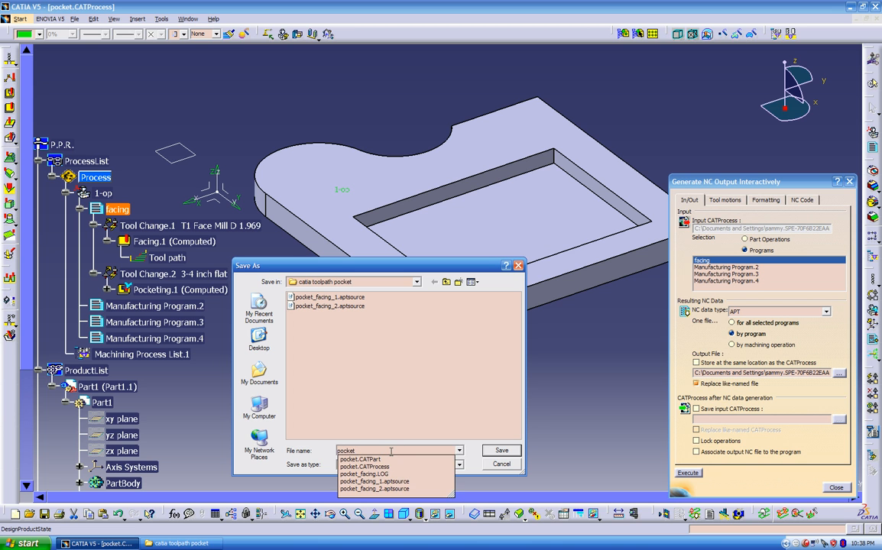
key("Return")
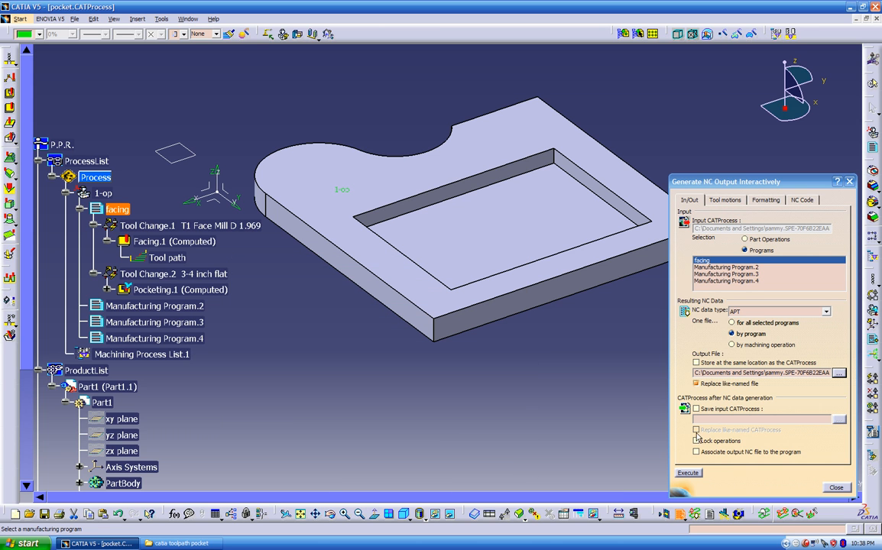
- Execute the NC output generation, dismiss the completion notice, and bring the catia toolpath pocket folder into view beside the process tree
left_click(692, 474)
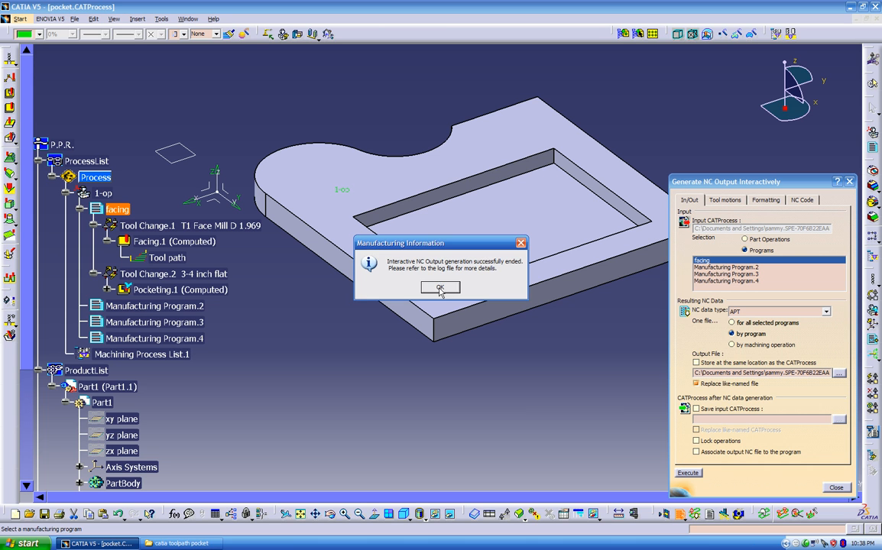
left_click(439, 286)
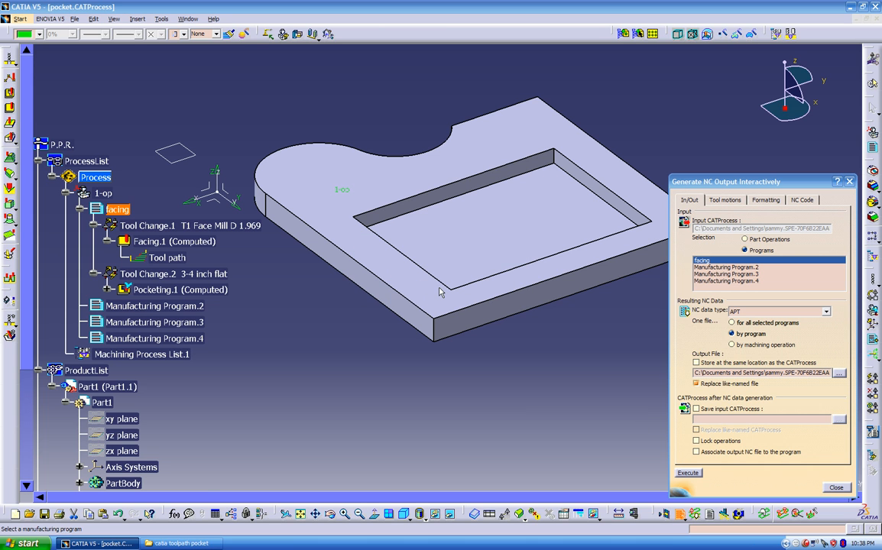
left_click(184, 543)
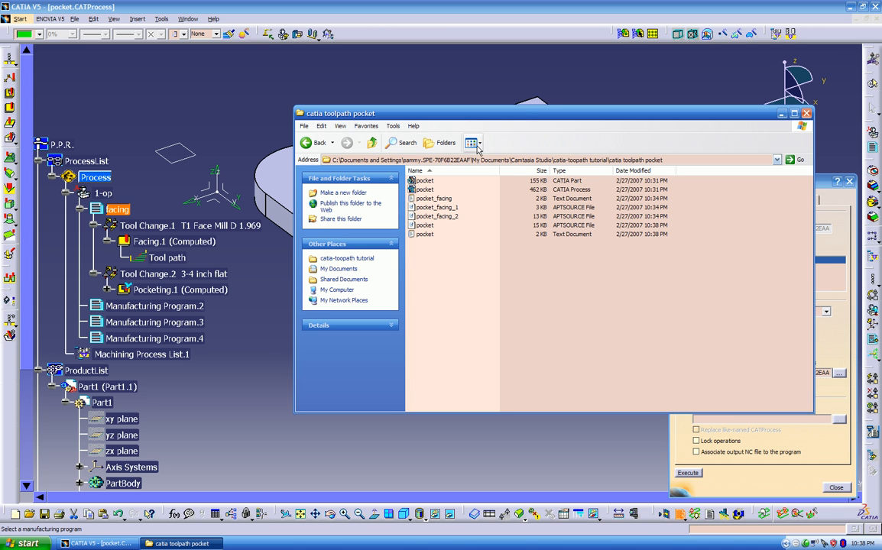
left_click_drag(444, 107, 459, 106)
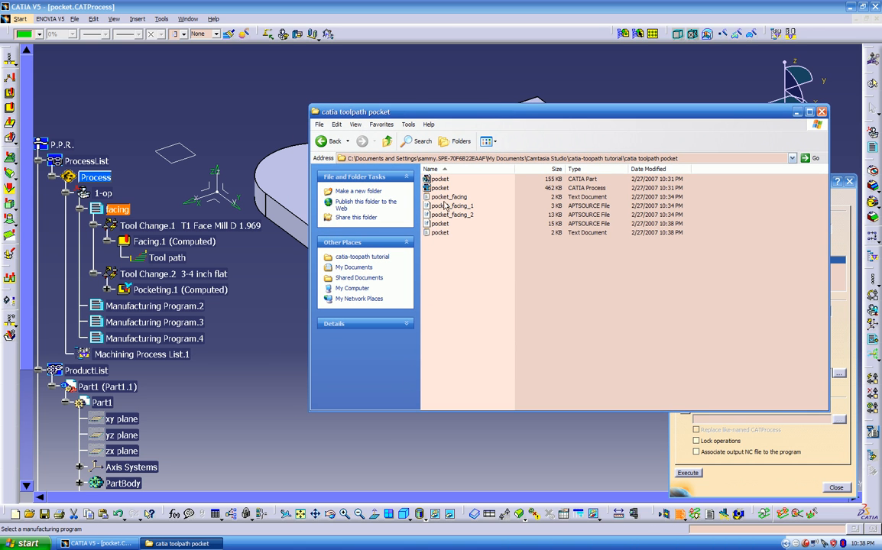
left_click_drag(440, 109, 285, 148)
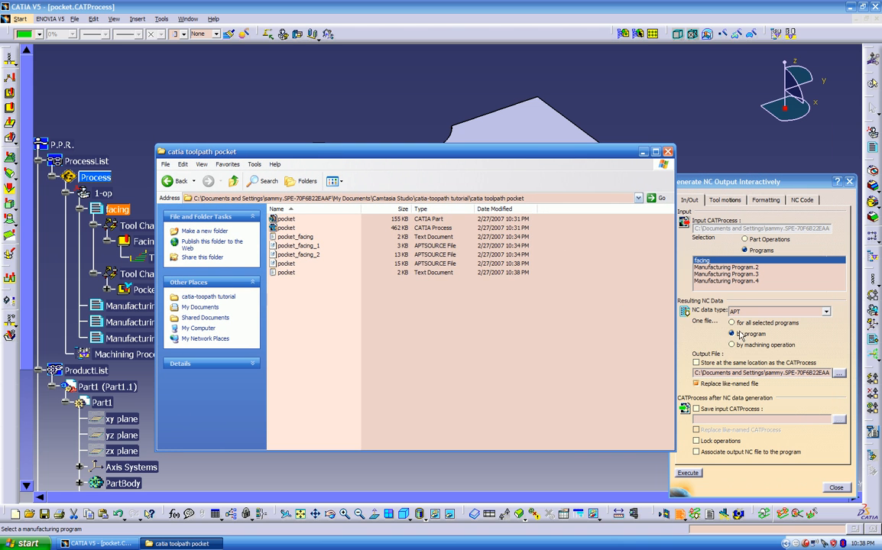
left_click_drag(465, 158, 533, 130)
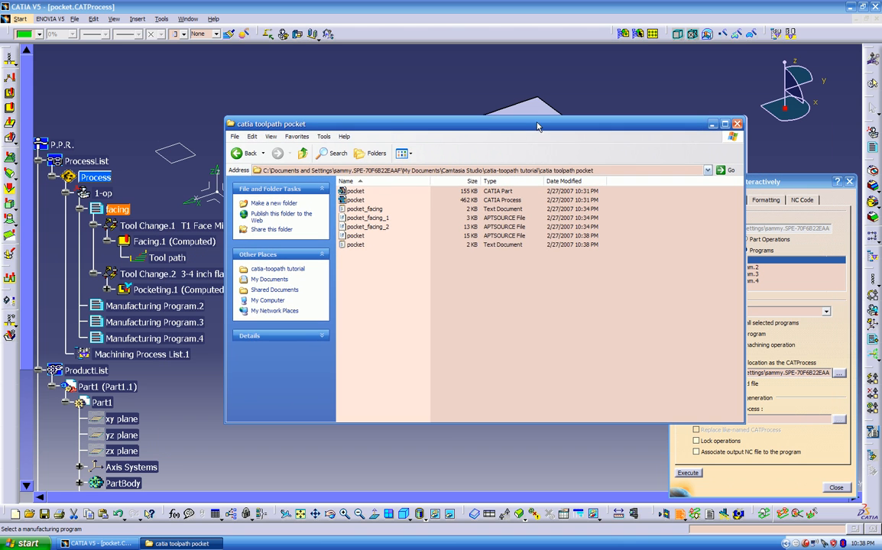
- Open the pocket APTSOURCE file in WordPad, examine the combined Facing.1 and Pocketing.1 code, and close it
left_click(117, 211)
double_click(356, 237)
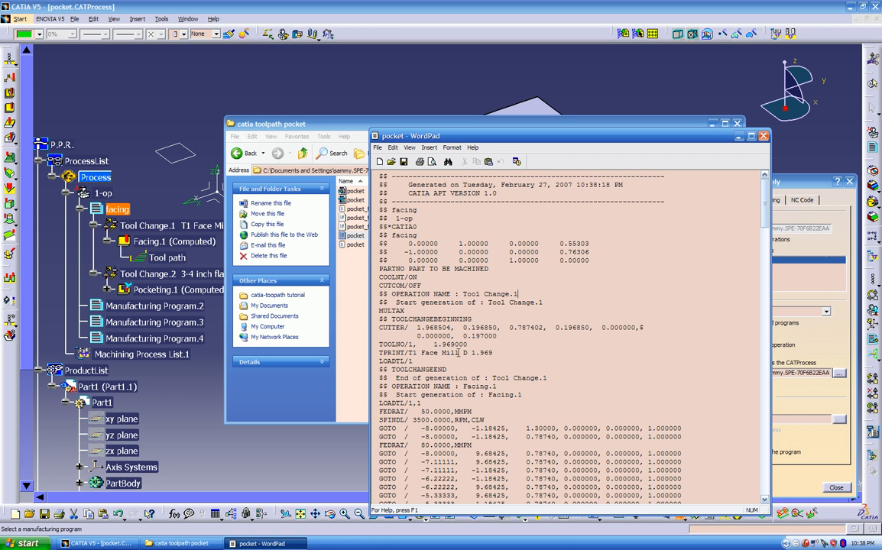
scroll(636, 377, "down", 15)
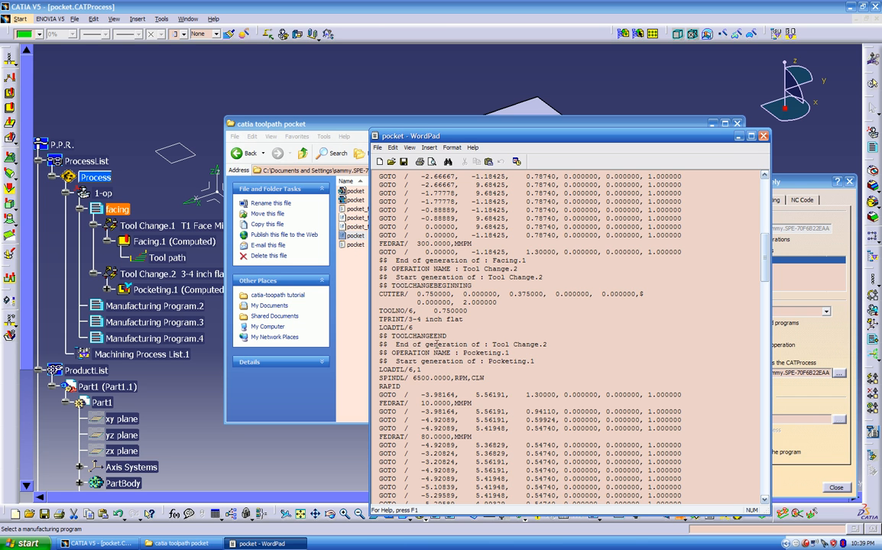
scroll(503, 324, "up", 15)
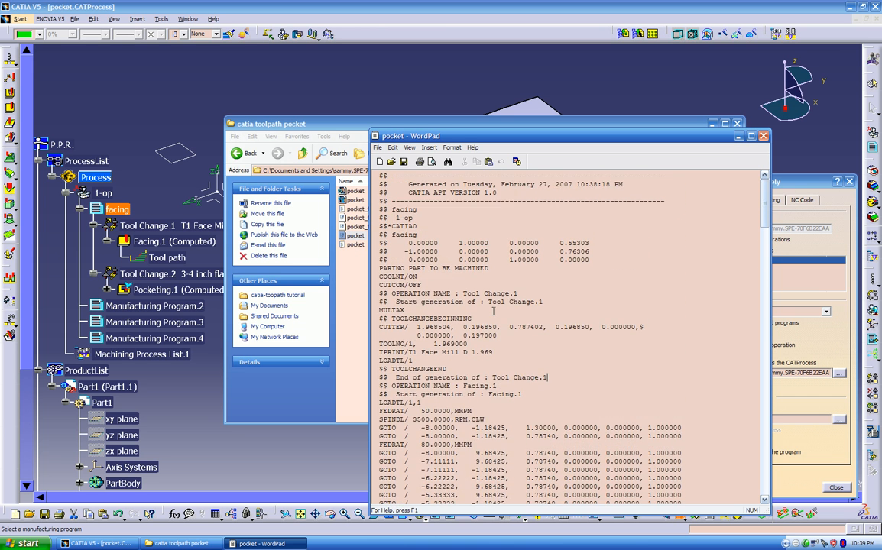
scroll(494, 310, "down", 20)
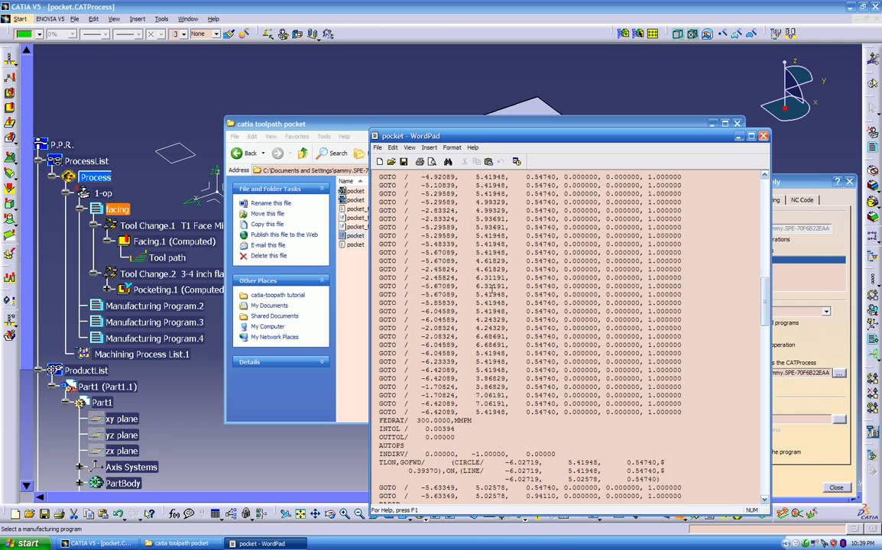
scroll(490, 289, "down", 12)
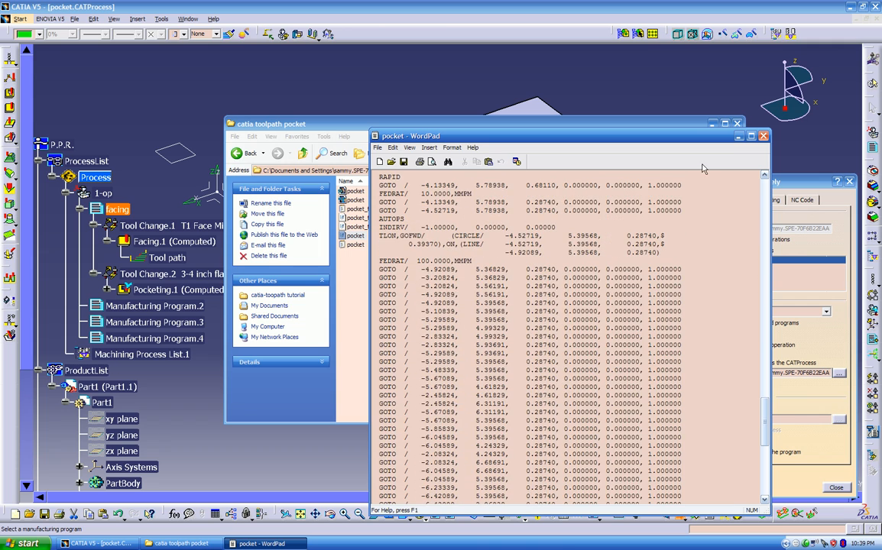
left_click(763, 136)
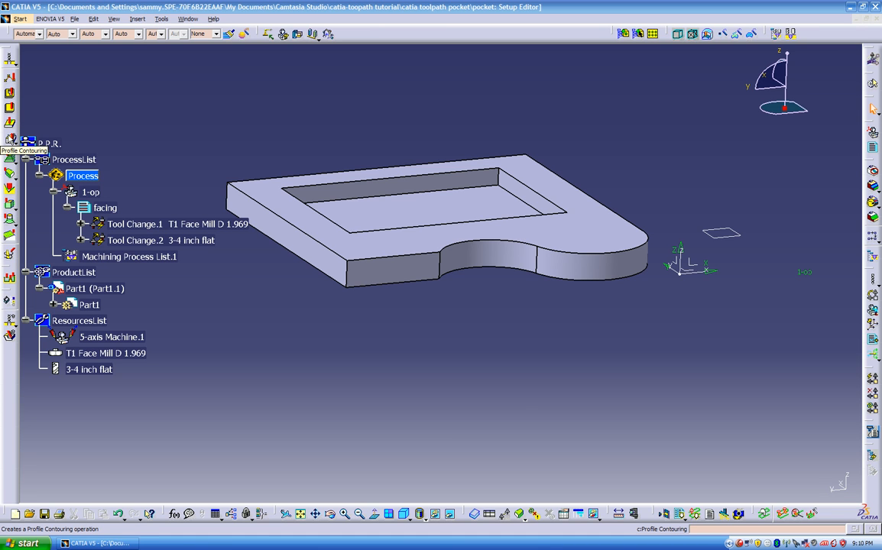
- Insert a Profile Contouring operation after Pocketing.1 under Tool Change.2 of the facing program
left_click(10, 139)
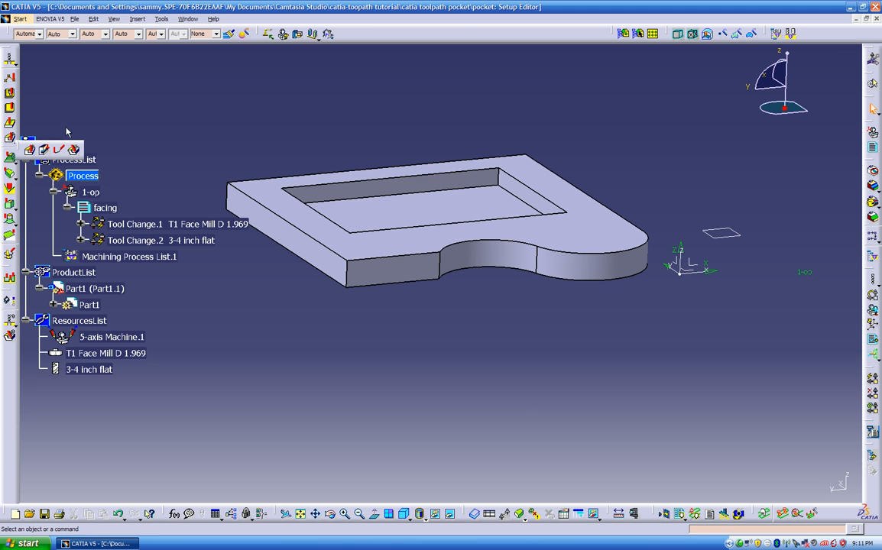
middle_click_drag(404, 350, 382, 459)
middle_click_drag(398, 335, 510, 350)
middle_click_drag(402, 385, 430, 380)
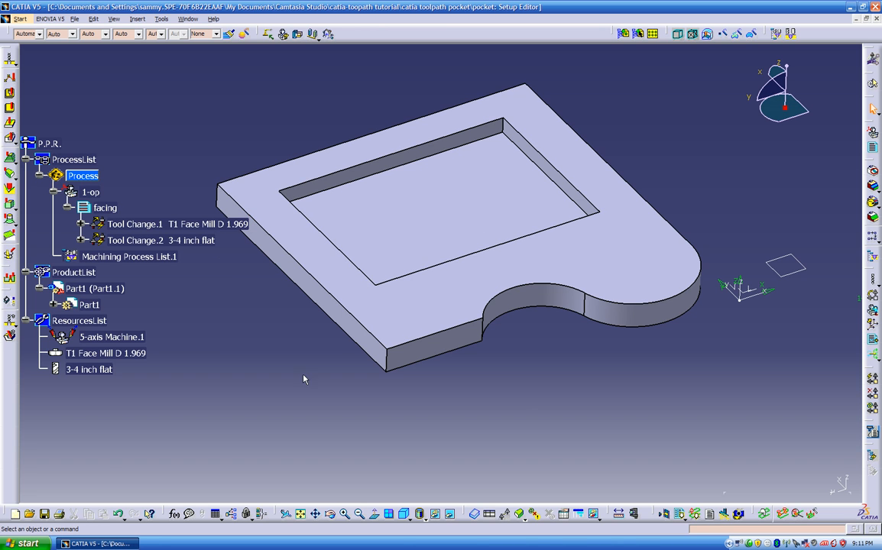
middle_click_drag(285, 346, 215, 288)
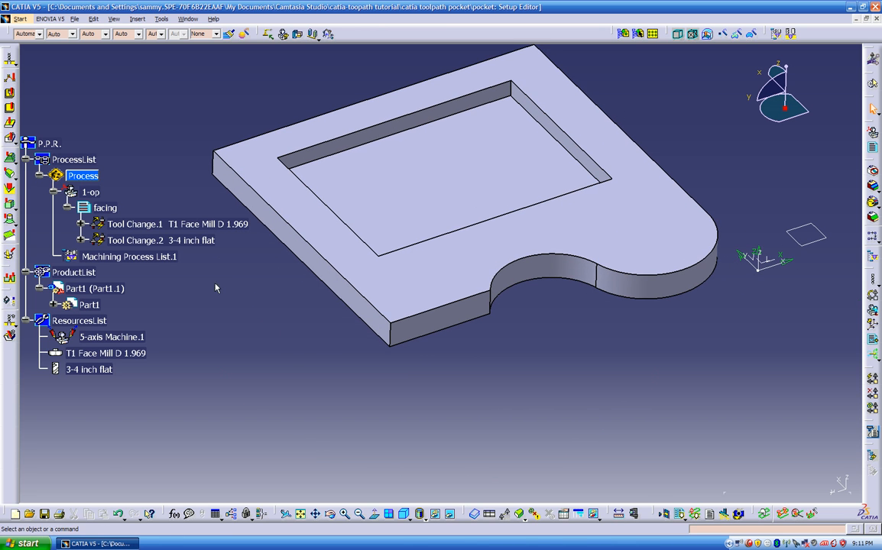
left_click(81, 240)
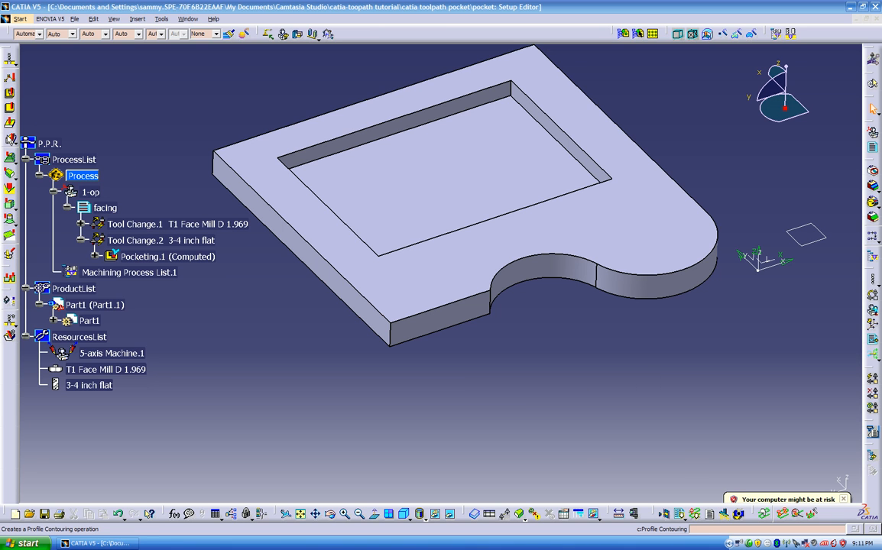
left_click(10, 138)
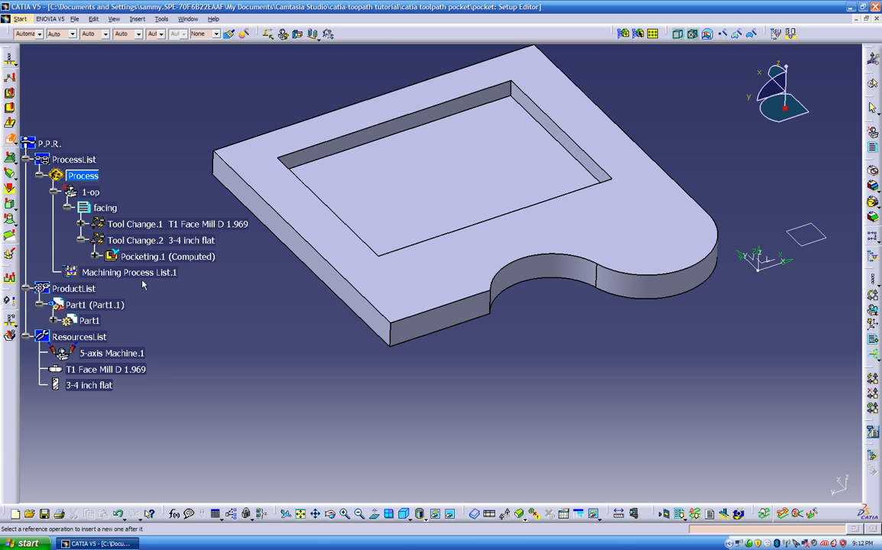
left_click(131, 259)
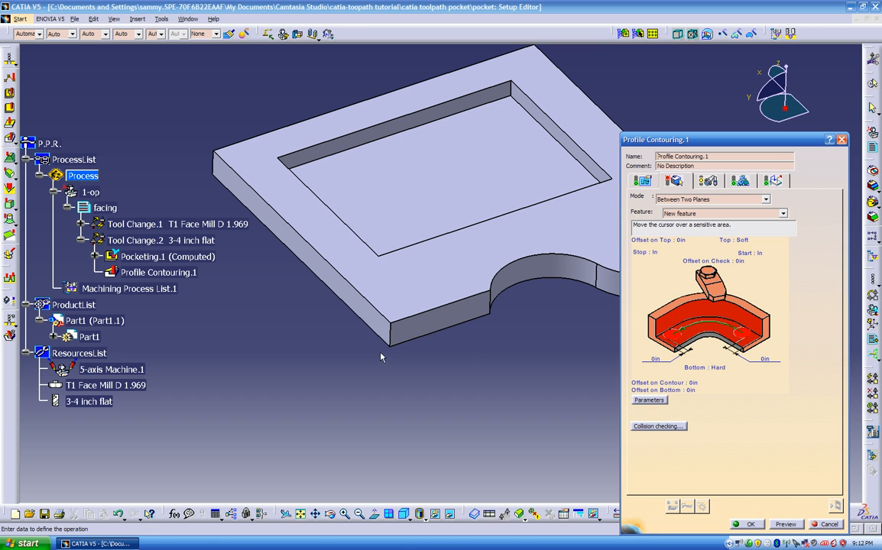
- Pick the part's lower outer edges as the guiding contour: the rounded corner, the concave arc, and the adjoining straight edge
middle_click_drag(437, 378, 357, 348)
middle_click_drag(433, 380, 417, 407)
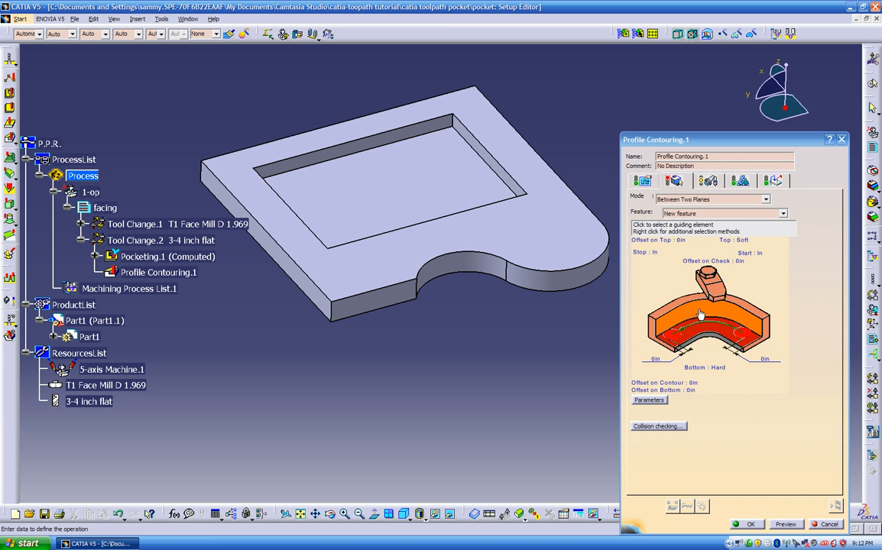
left_click(700, 314)
middle_click_drag(656, 376, 416, 229)
left_click(463, 293)
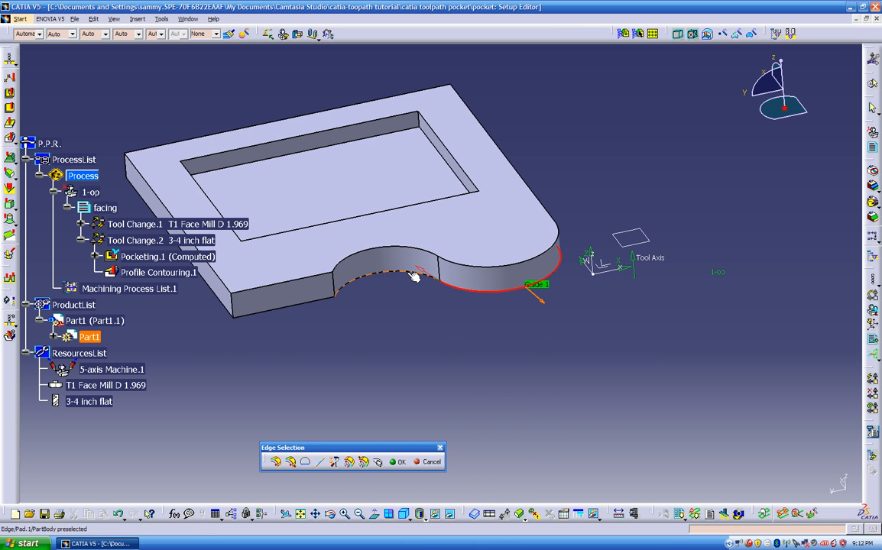
left_click(317, 307)
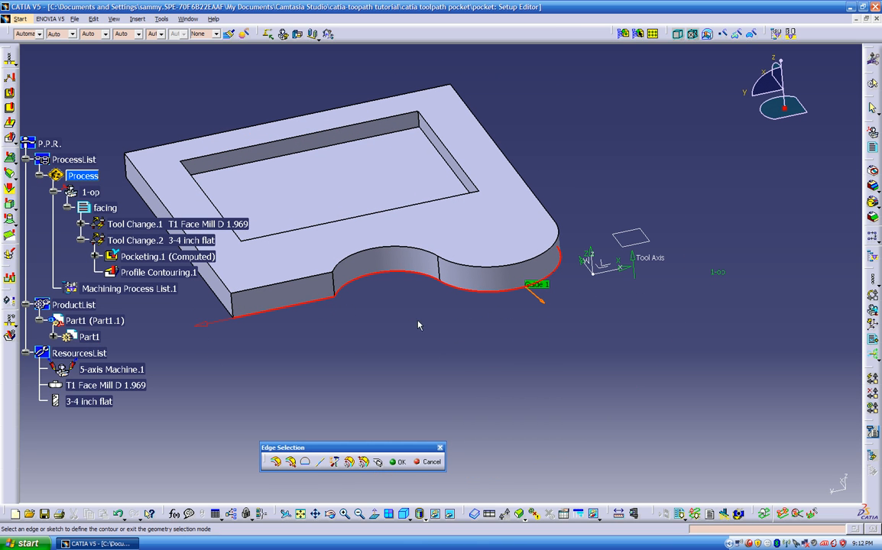
- Flip the Guide 1 direction arrow toward the part and back to the outside to compare the machining sides
left_click(540, 304)
left_click(510, 279)
left_click(542, 307)
left_click(508, 273)
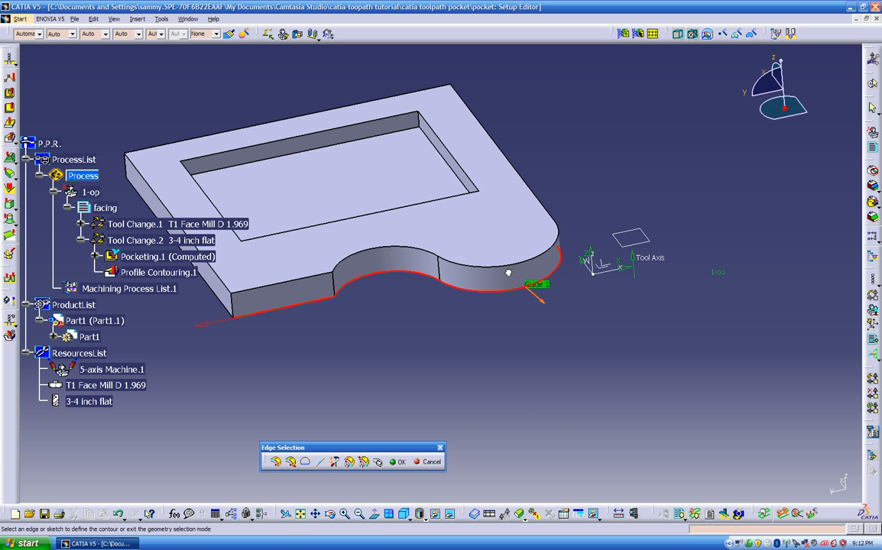
- Accept the guide edges along the curved side and select the part's underside face as the contouring bottom
left_click(398, 461)
middle_click_drag(399, 379, 328, 366)
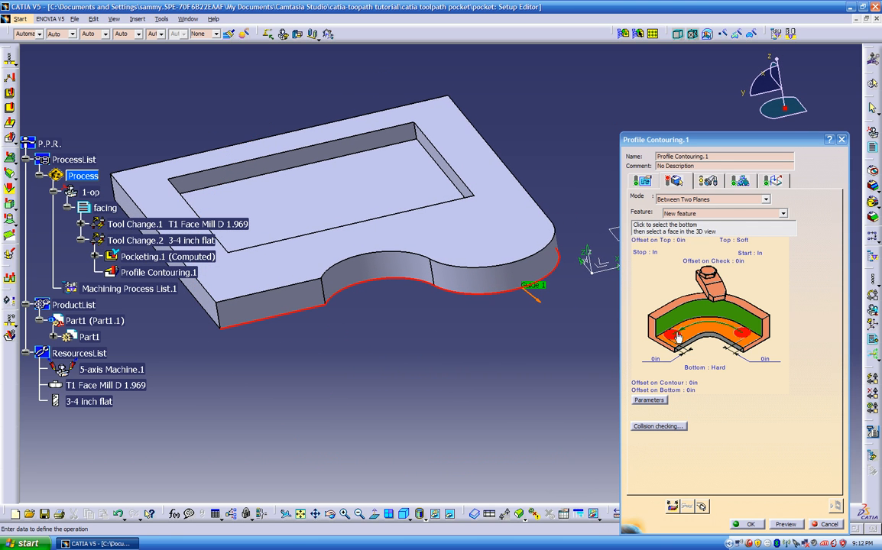
left_click(701, 330)
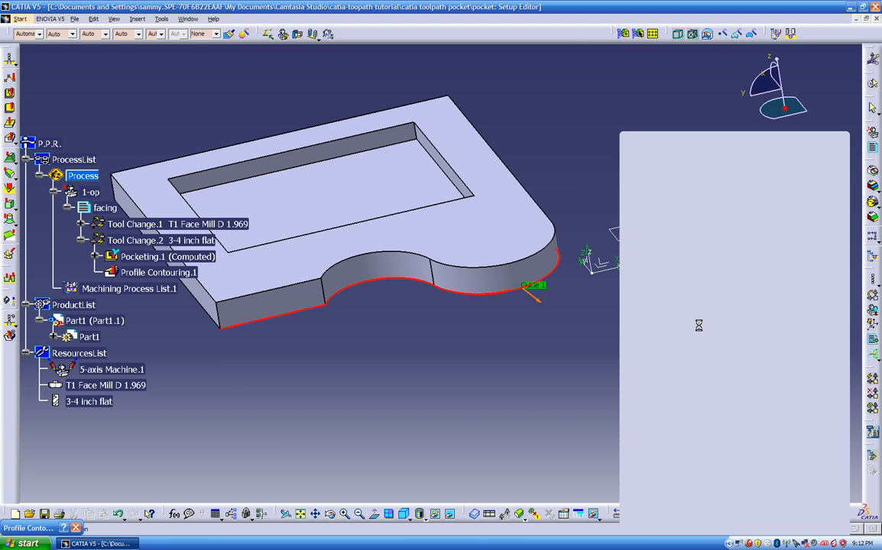
middle_click_drag(472, 325, 484, 237)
left_click(482, 239)
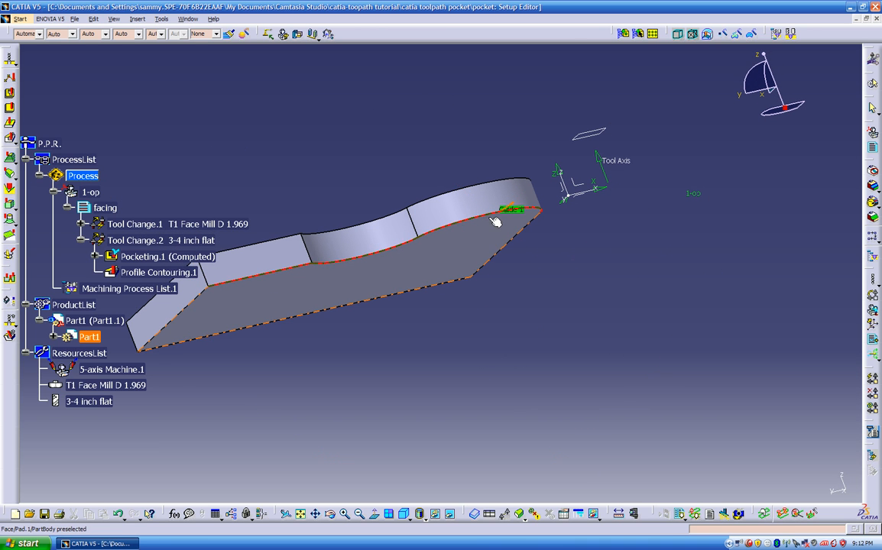
middle_click_drag(526, 282, 414, 347)
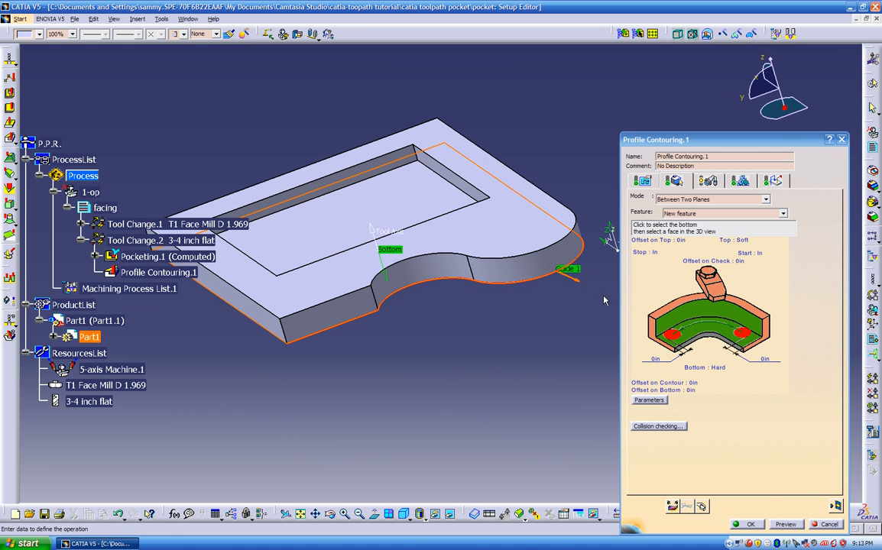
- Select the part's upper face as the top plane of the profile contouring operation
left_click(668, 306)
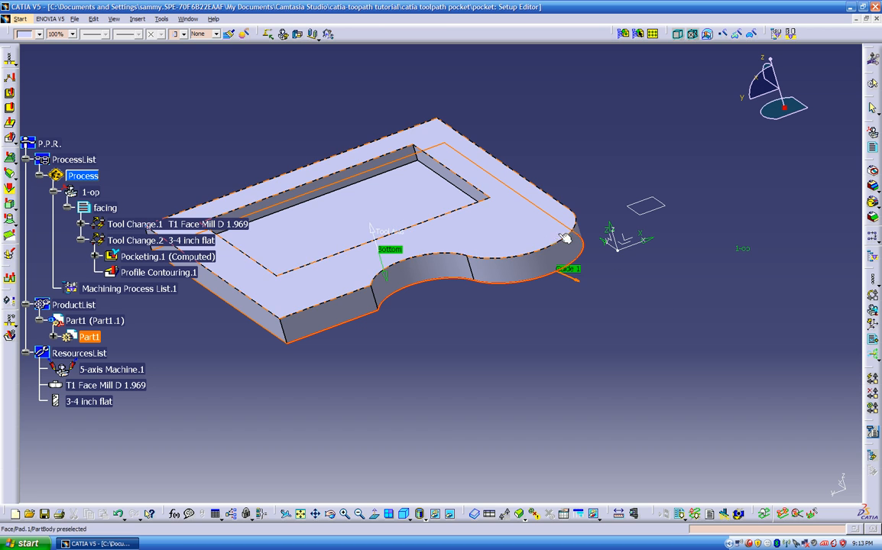
left_click(522, 228)
middle_click_drag(577, 227, 555, 379)
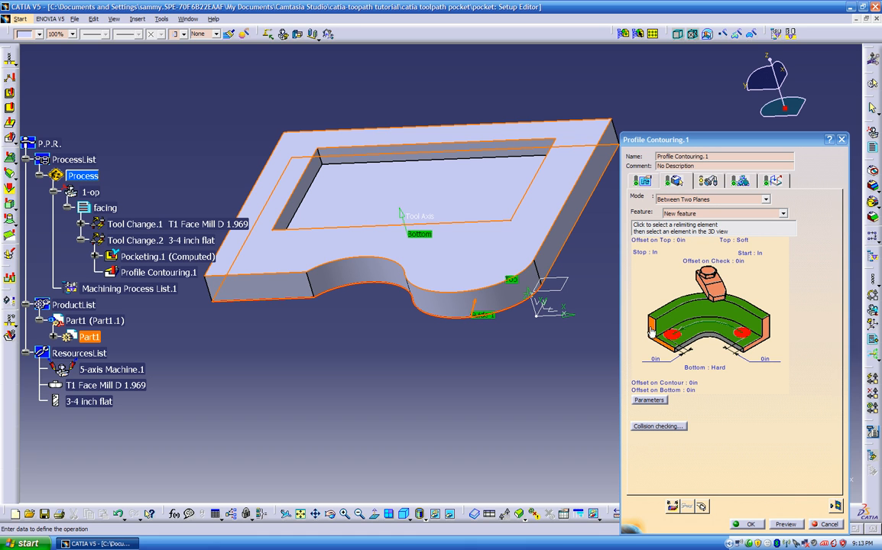
- Define the first relimiting element at the guide's end on the rounded corner
left_click(767, 329)
middle_click_drag(596, 301, 538, 309)
left_click(494, 328)
middle_click_drag(485, 336, 516, 336)
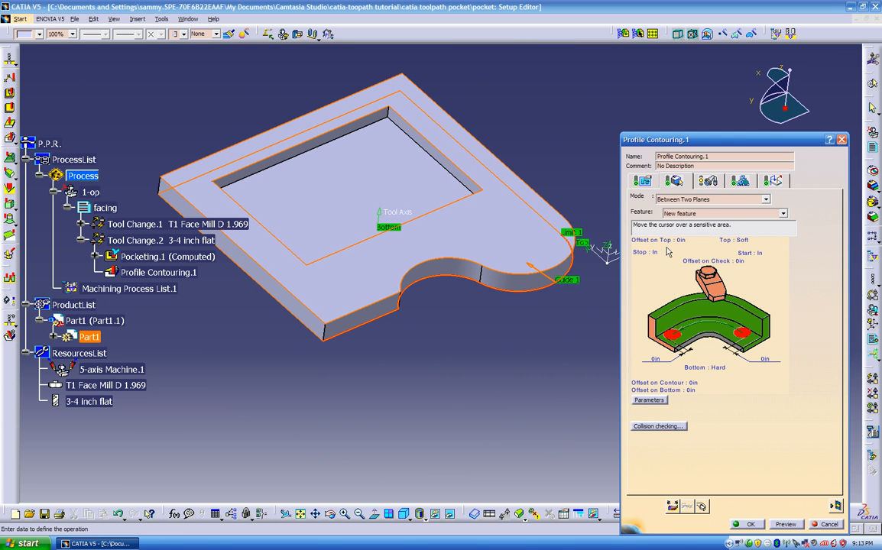
- Define the second relimiting element at the lower vertex of the sharp corner where the guide ends
left_click(654, 333)
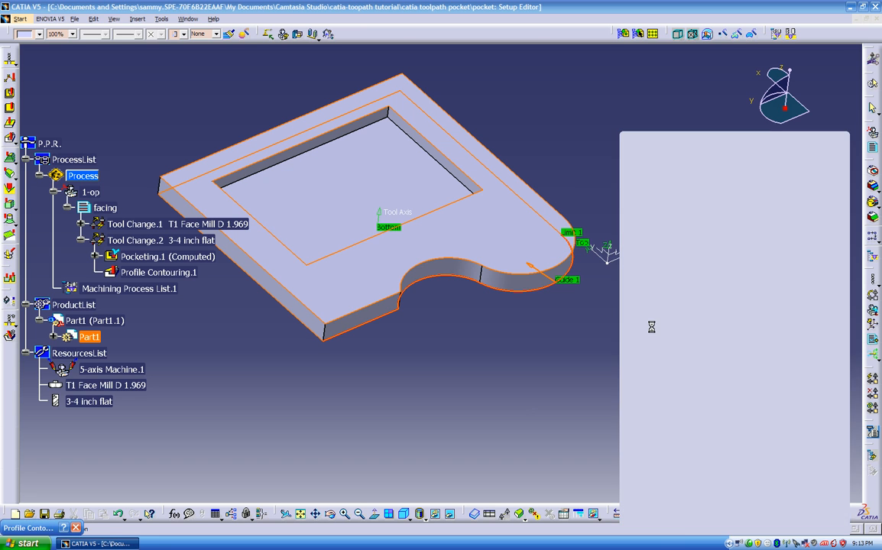
mouse_move(406, 370)
middle_mouse_down()
mouse_move(466, 369)
mouse_move(504, 292)
mouse_move(392, 373)
middle_mouse_up()
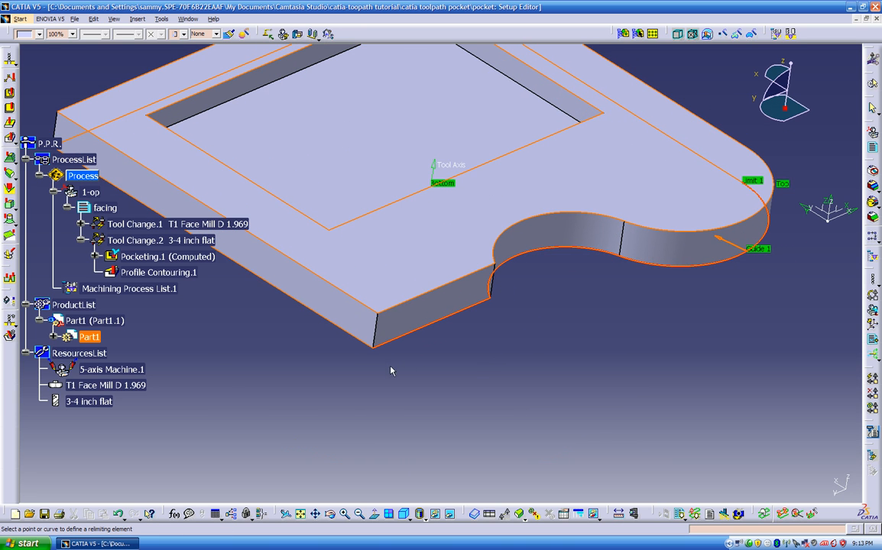
left_click(375, 351)
middle_click_drag(447, 368, 439, 357)
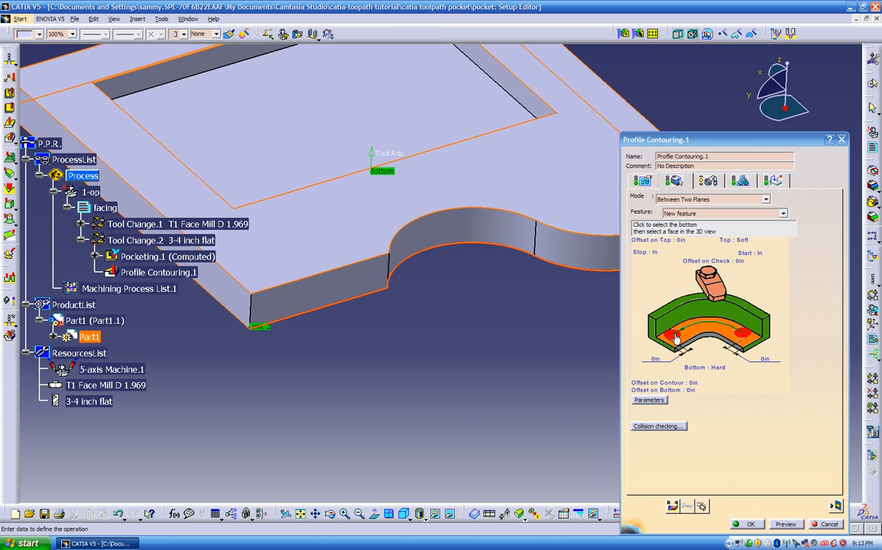
- Set the stop condition to Out with a 0.2 in offset on limit 2
right_click(653, 254)
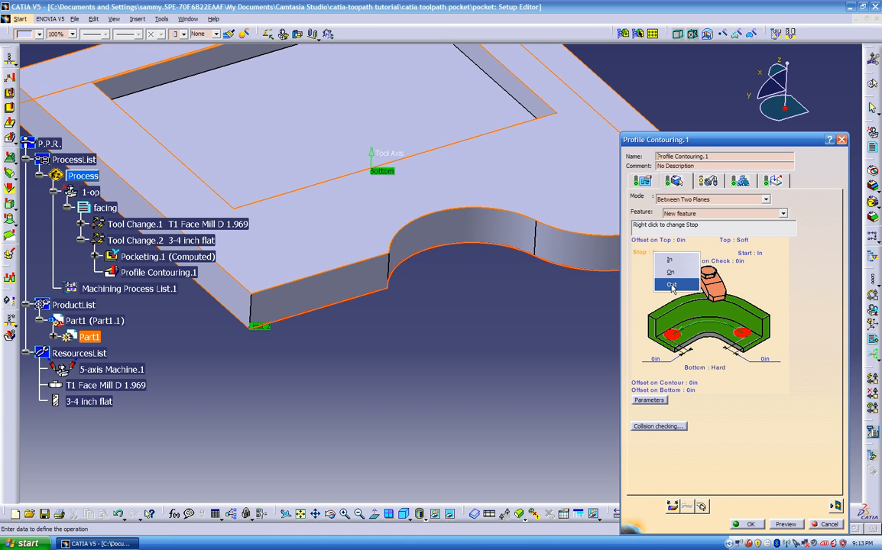
left_click(671, 285)
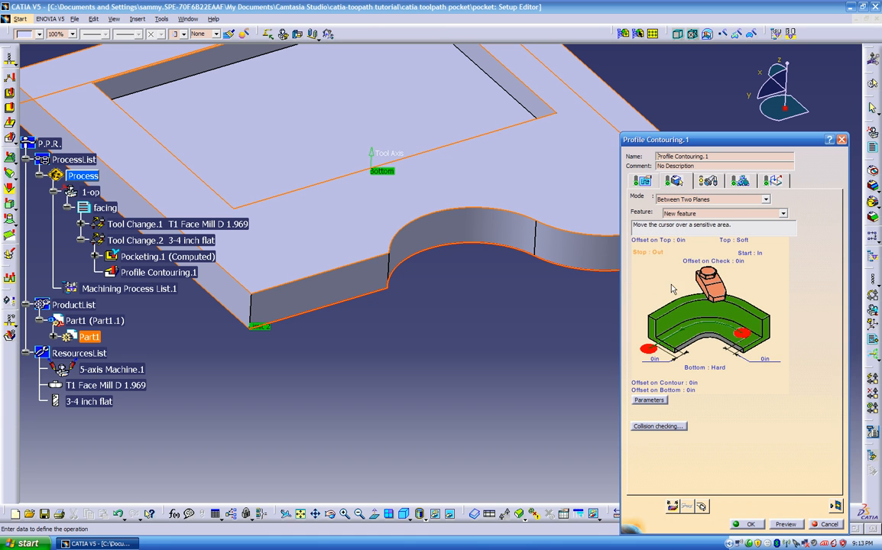
double_click(653, 357)
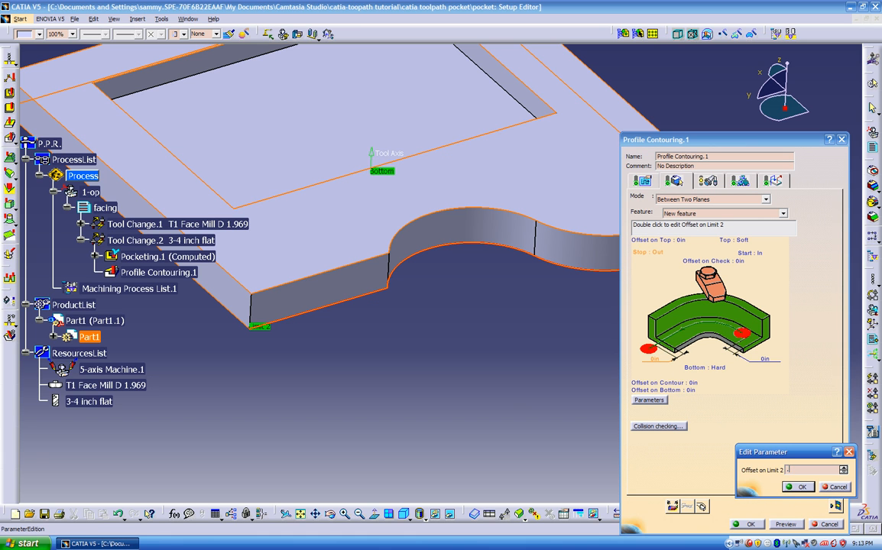
type("0.2")
key("Return")
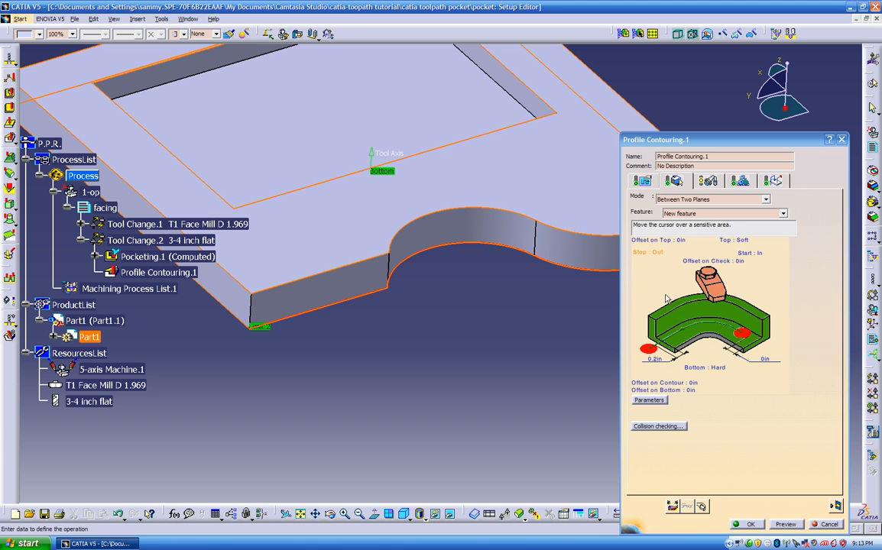
- Set both the stop and start conditions of the contour to On
right_click(659, 258)
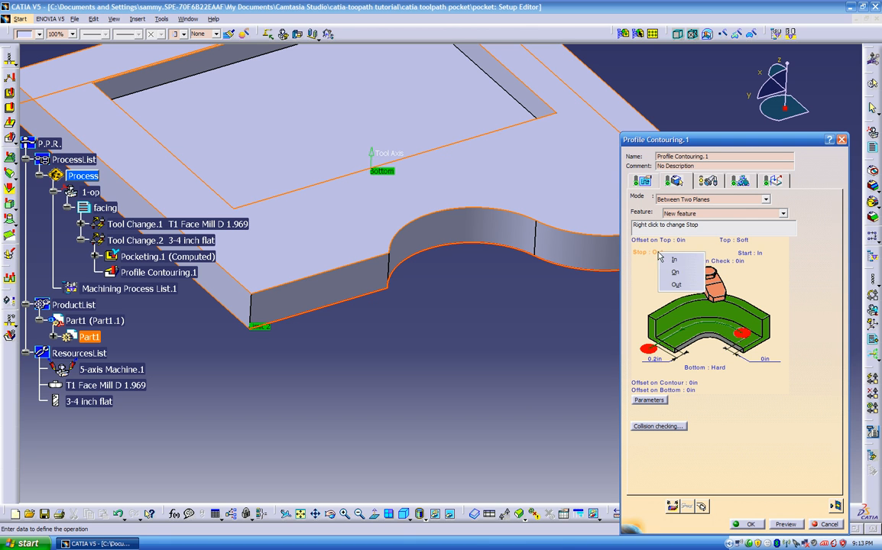
left_click(671, 273)
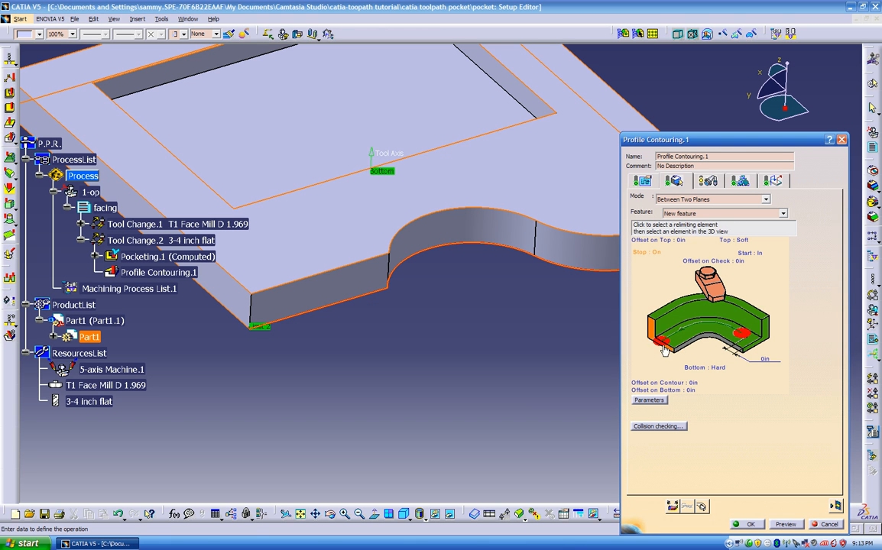
right_click(746, 258)
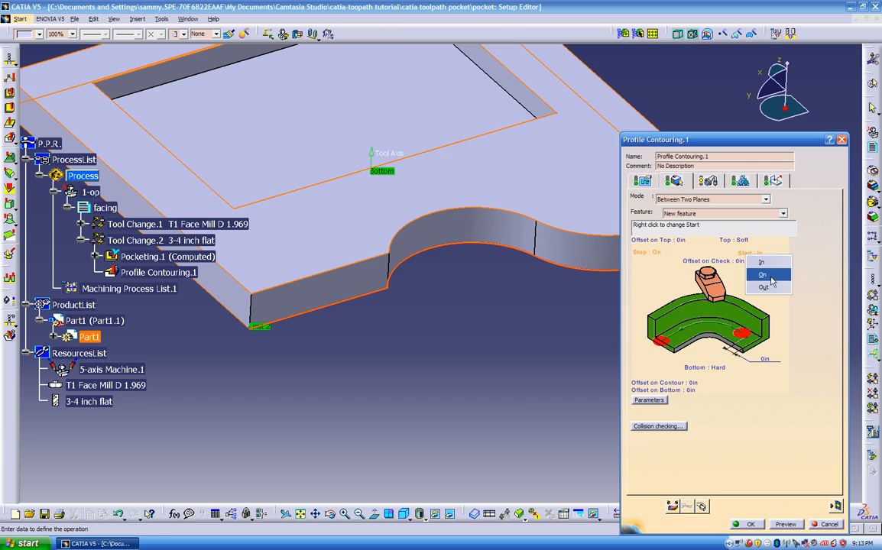
left_click(762, 274)
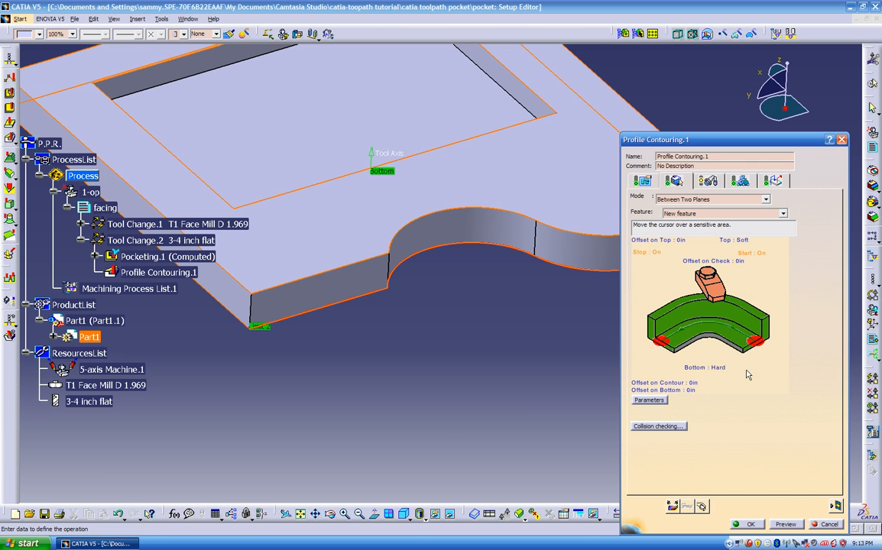
- Switch the contouring bottom to Soft
left_click(705, 370)
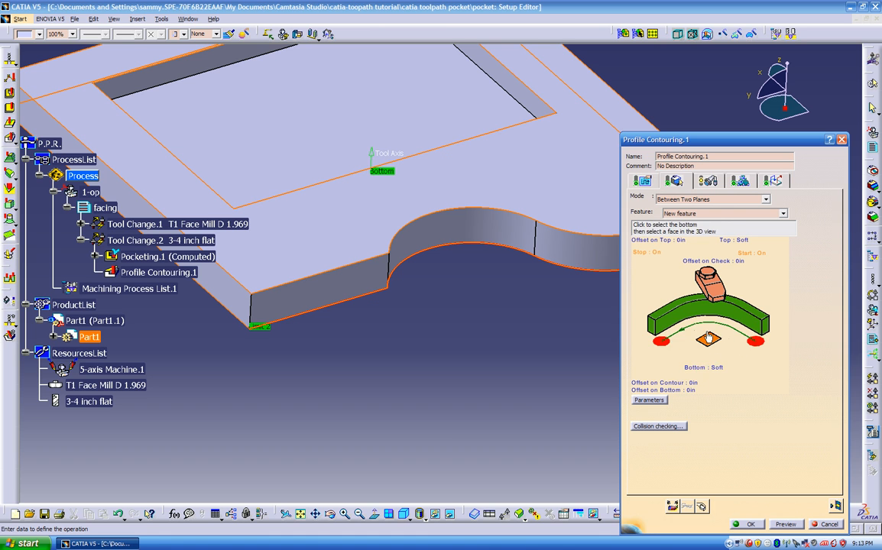
left_click(711, 370)
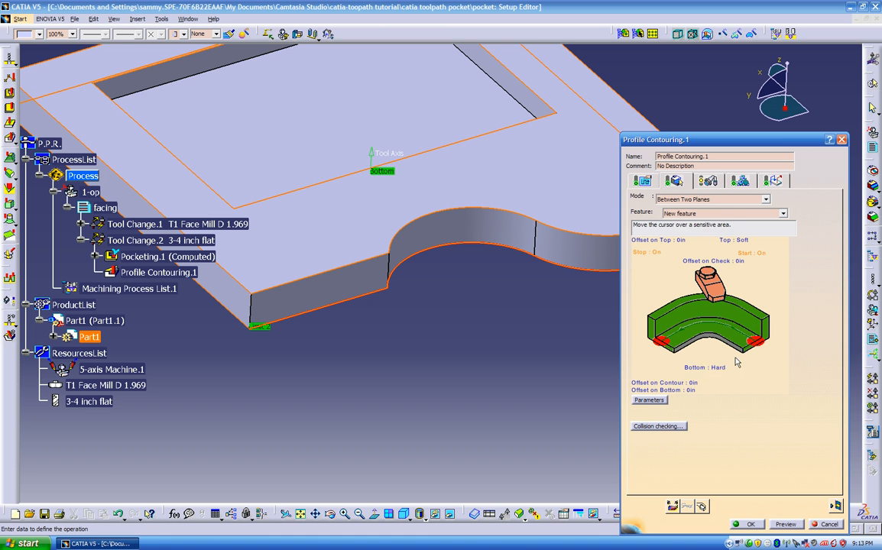
left_click(705, 369)
middle_click_drag(482, 318, 506, 272)
middle_click_drag(451, 311, 455, 341)
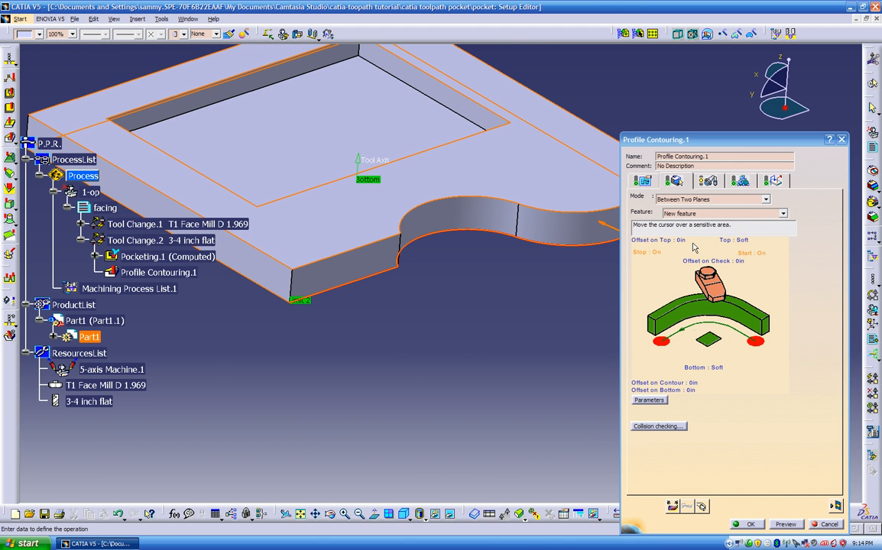
- Reverse the Guide 1 arrow so that it points outward from the part
left_click(643, 180)
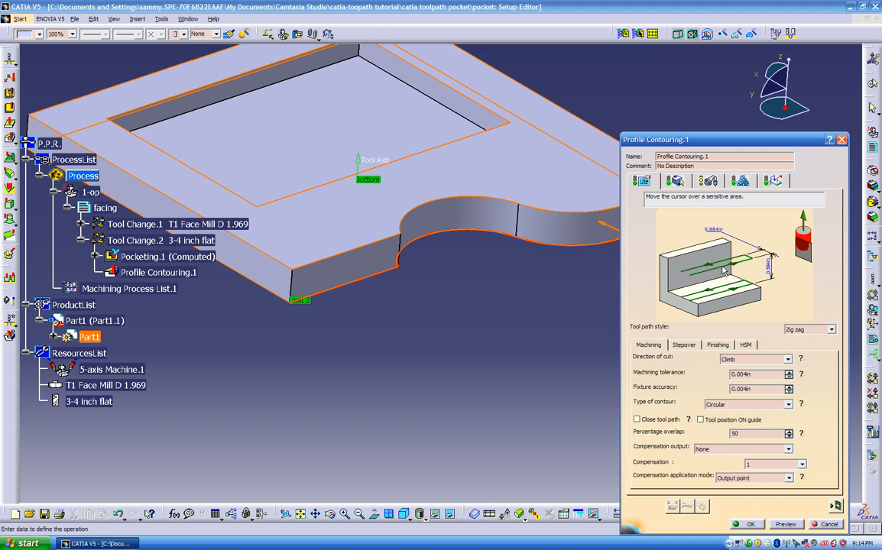
middle_click_drag(367, 306, 458, 252)
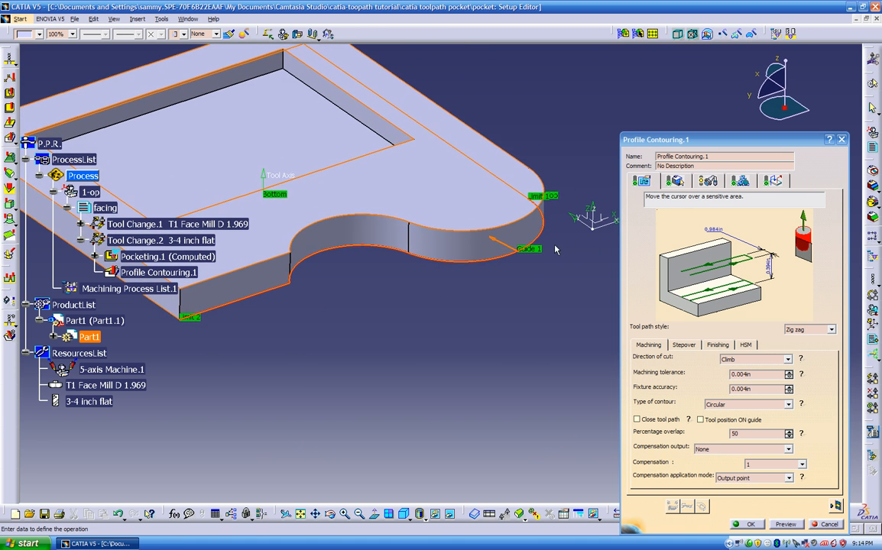
left_click(493, 244)
left_click(537, 266)
left_click(493, 243)
- Set the tool path style to One way, comparing Conventional with Climb and leaving the direction of cut at Climb
left_click(811, 329)
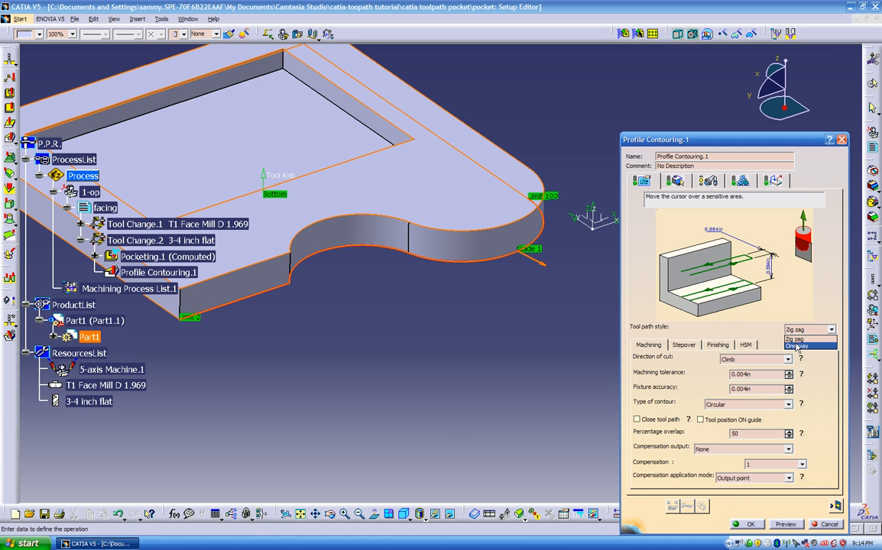
left_click(799, 346)
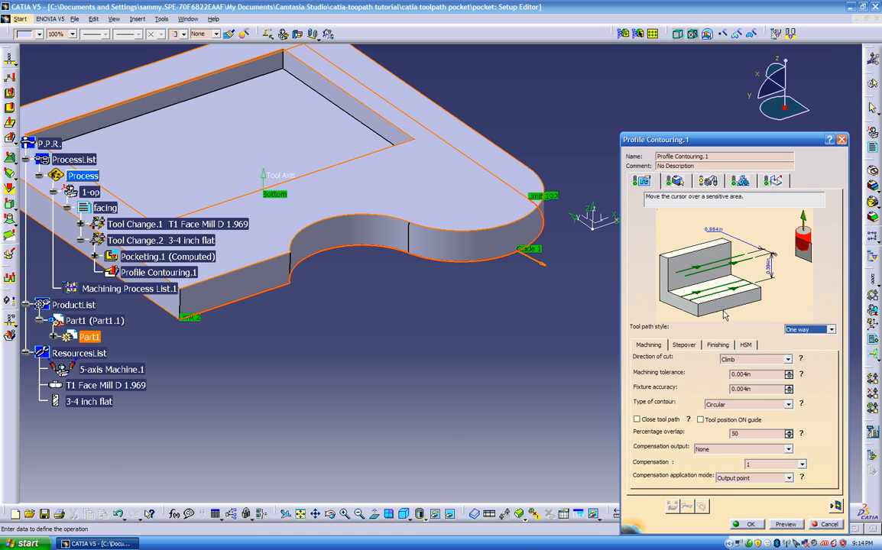
left_click(802, 360)
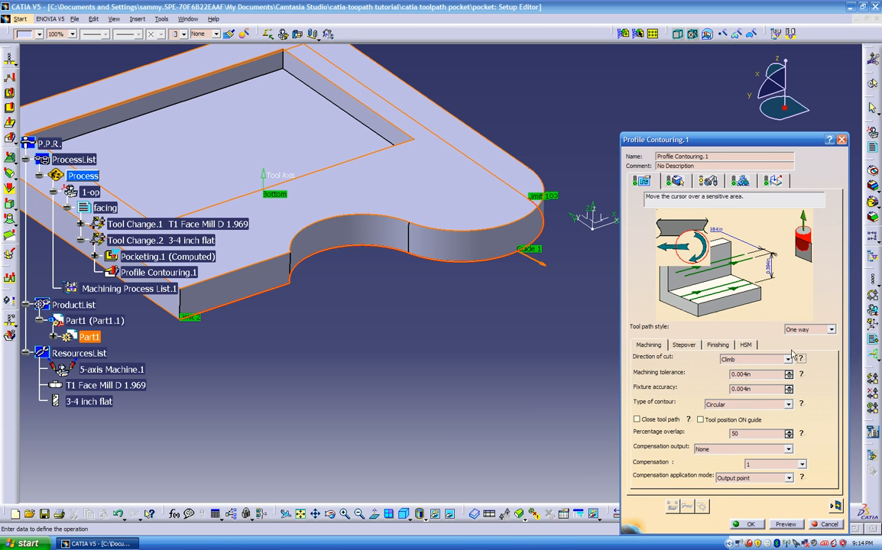
left_click(764, 359)
left_click(764, 375)
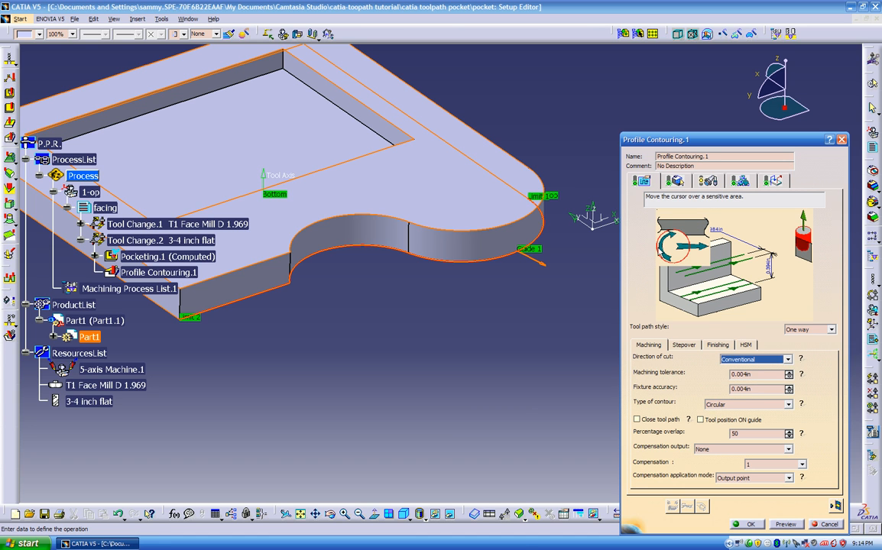
left_click(764, 359)
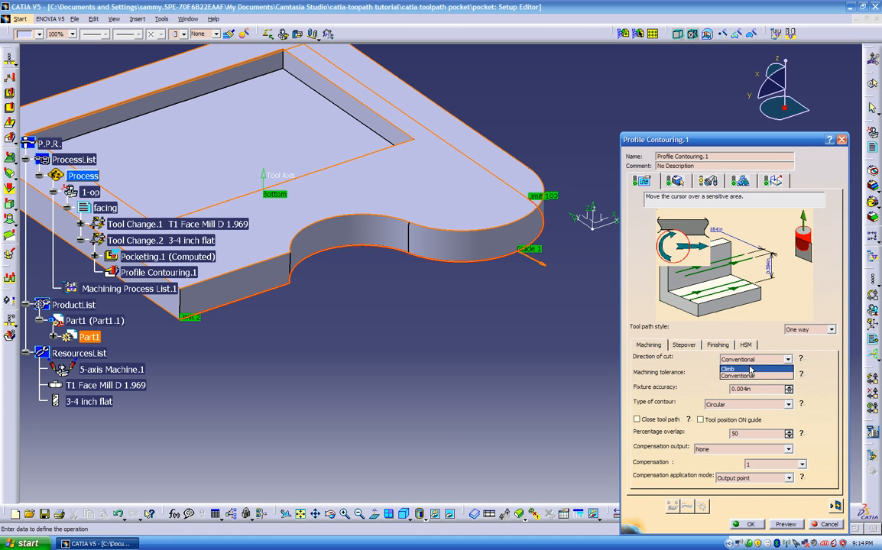
left_click(751, 370)
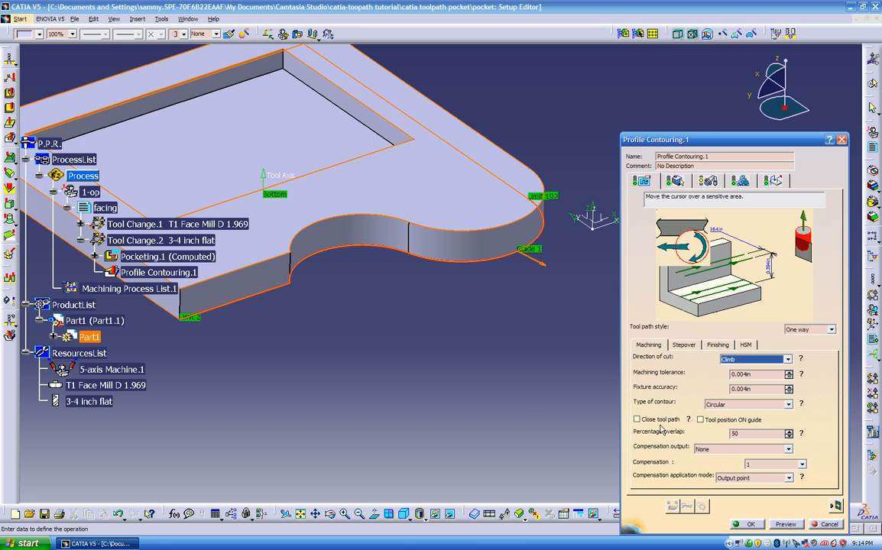
- Set the axial strategy's number of levels to 1 in the stepover settings
left_click(688, 346)
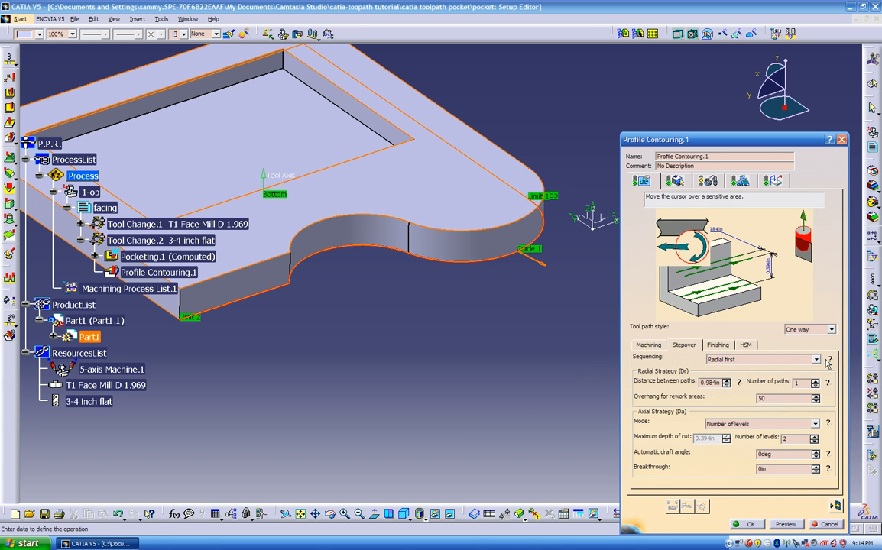
mouse_move(827, 385)
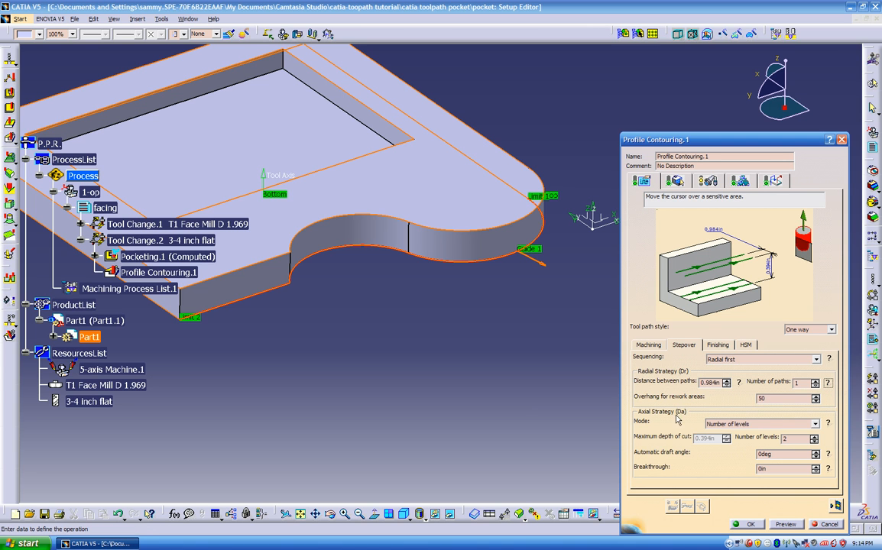
left_click(814, 441)
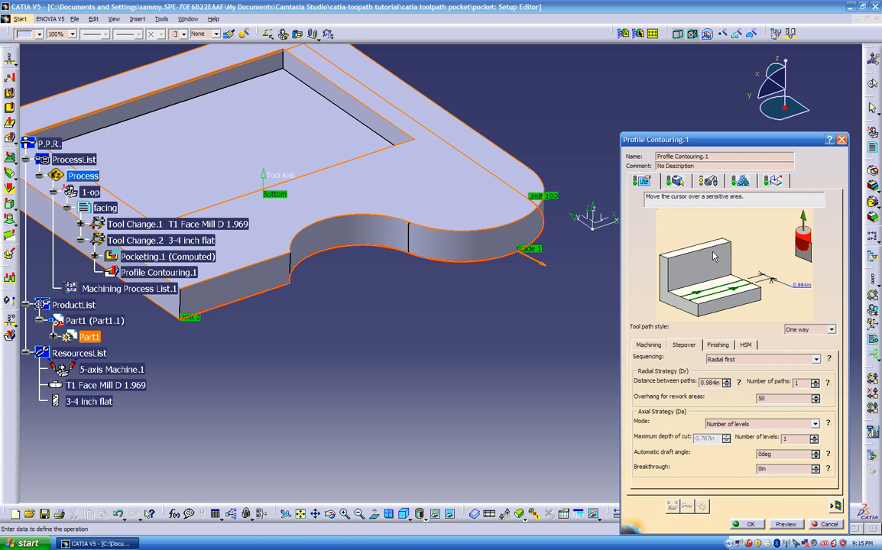
- Set the finishing mode to No finish pass and return to the geometry settings
left_click(713, 345)
left_click(702, 360)
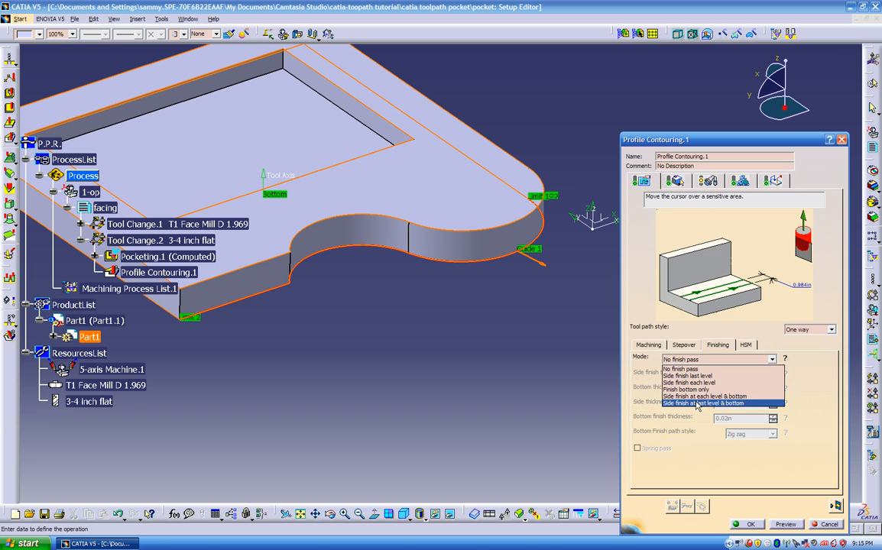
left_click(700, 367)
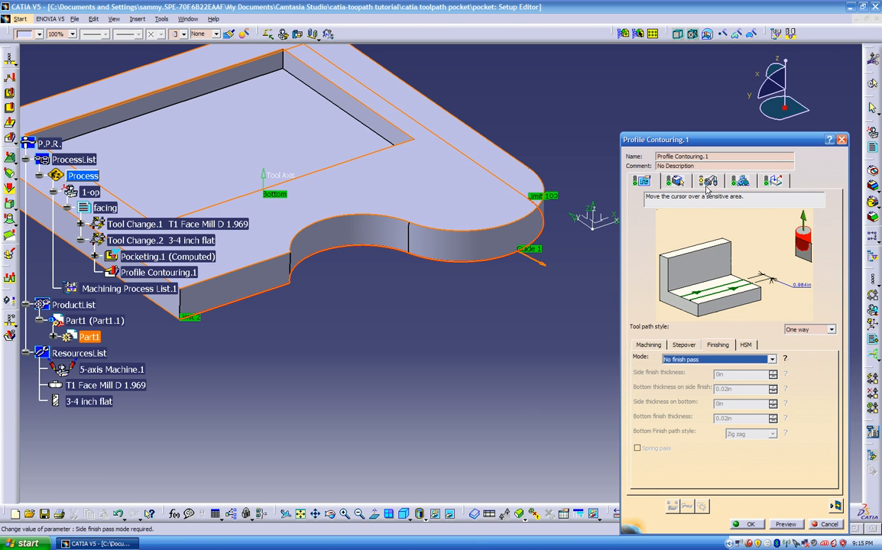
left_click(675, 180)
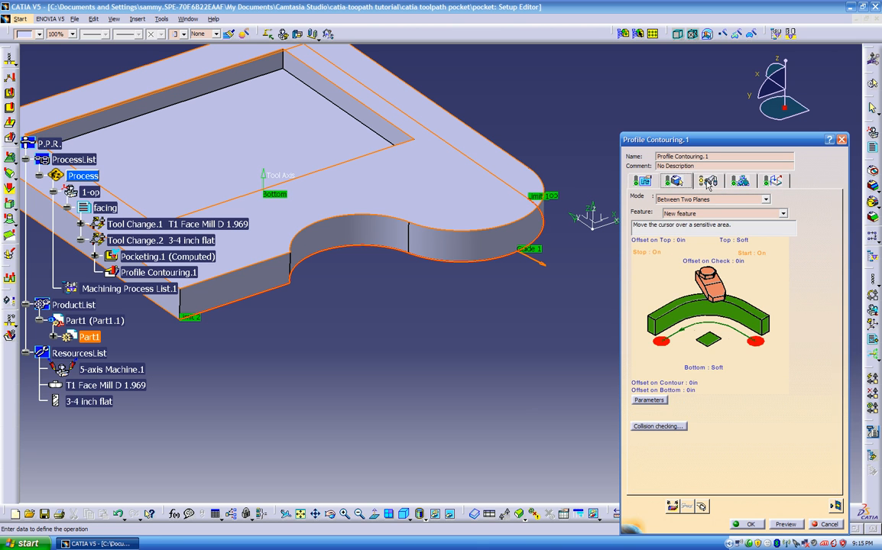
- Review the 3-4 inch flat tool and turn off automatic computation of both feedrate and spindle speed from the tooling
left_click(708, 181)
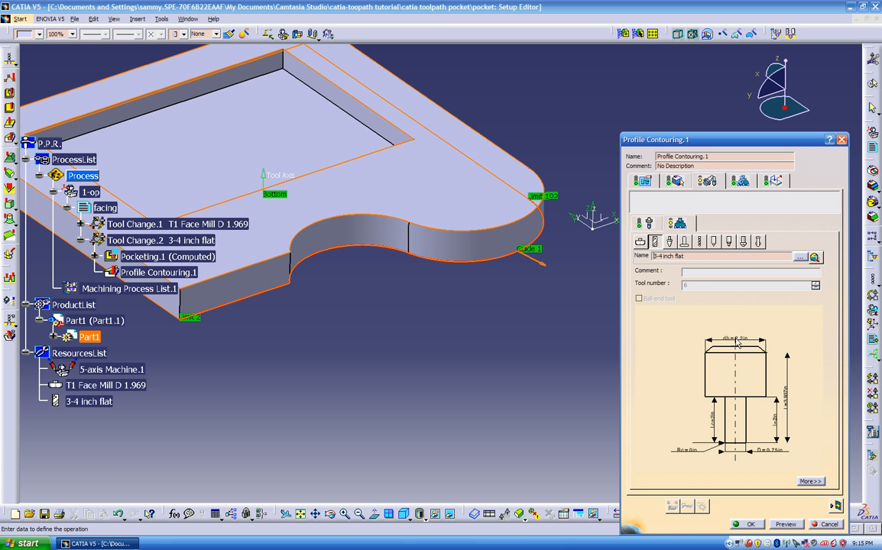
left_click(738, 182)
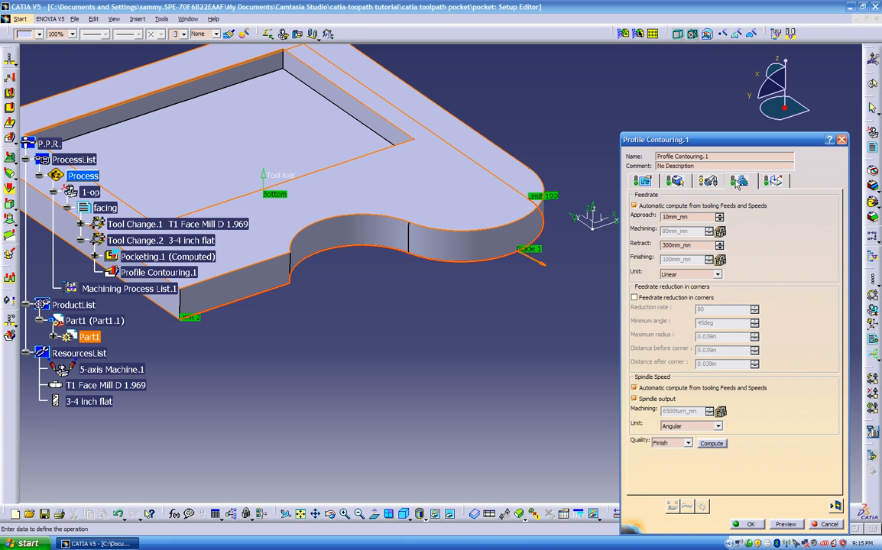
left_click(668, 207)
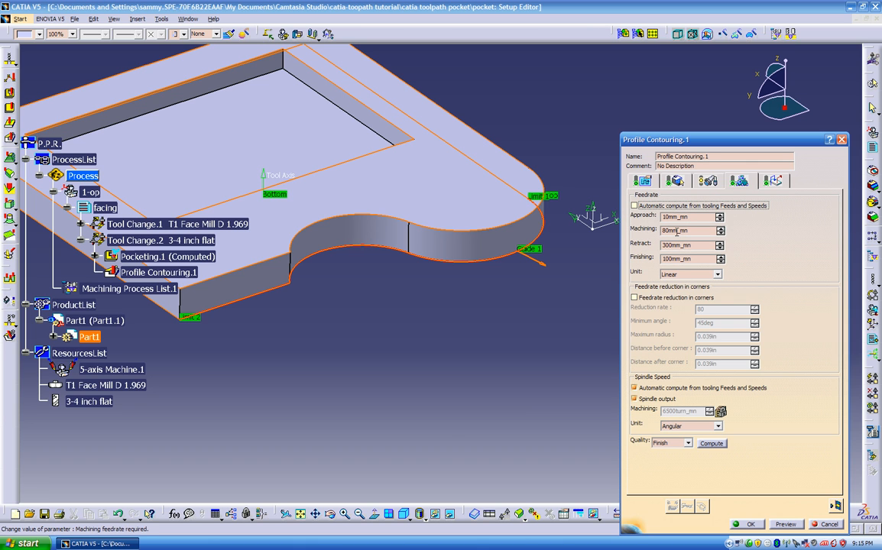
left_click(654, 388)
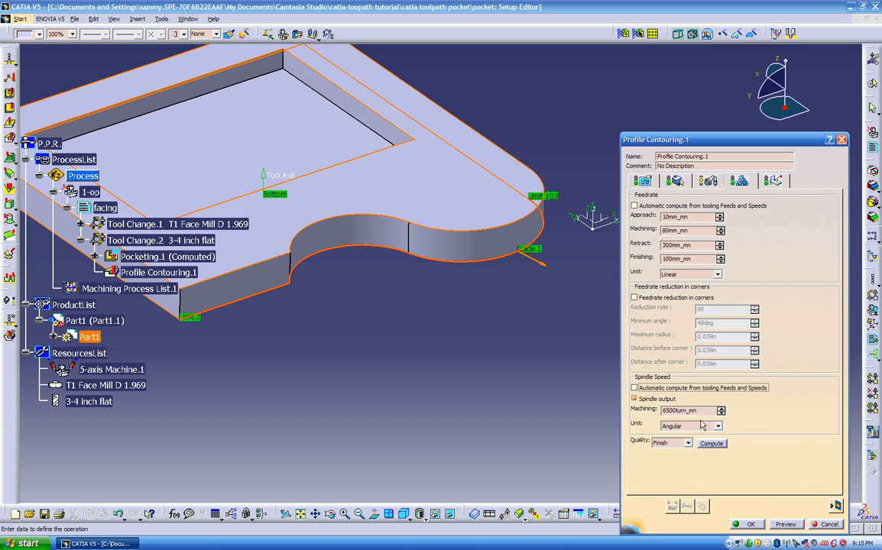
- Give the Approach macro the Circular horizontal axial motion and switch its mode to Build by user for editing
left_click(774, 180)
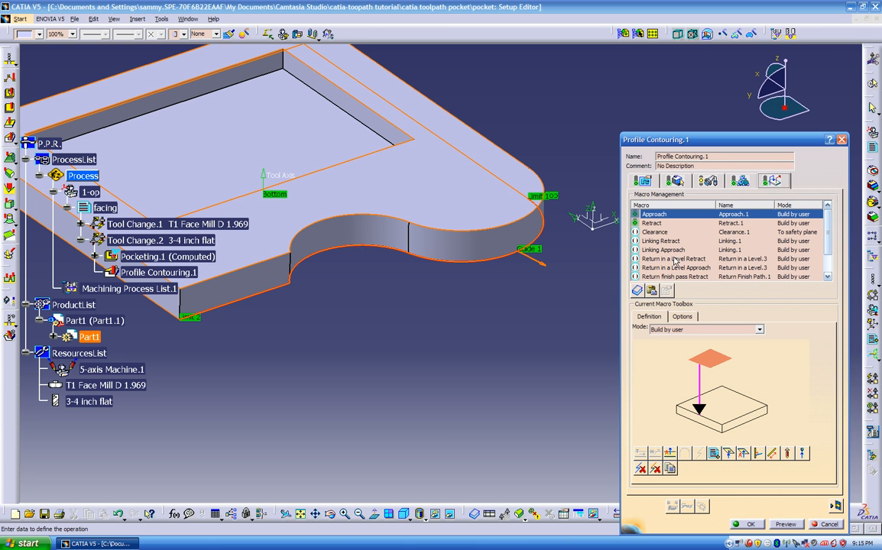
left_click(698, 330)
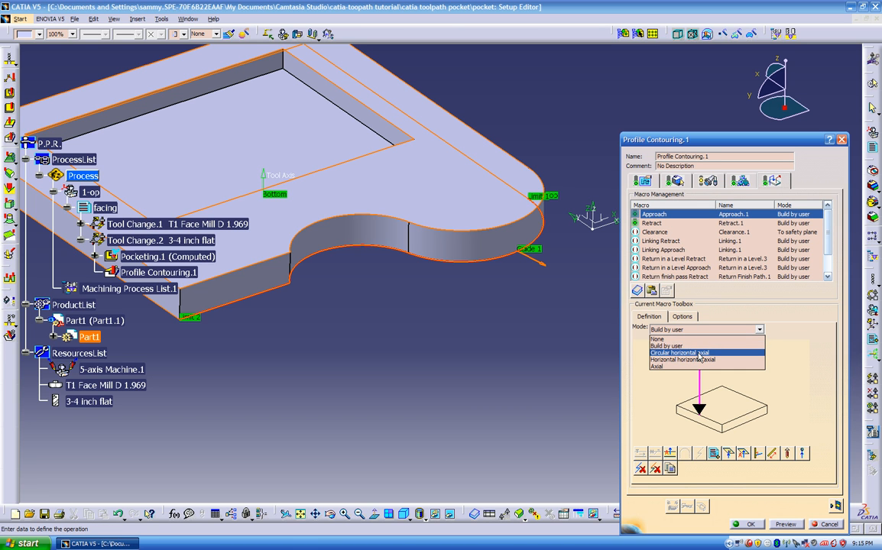
left_click(697, 353)
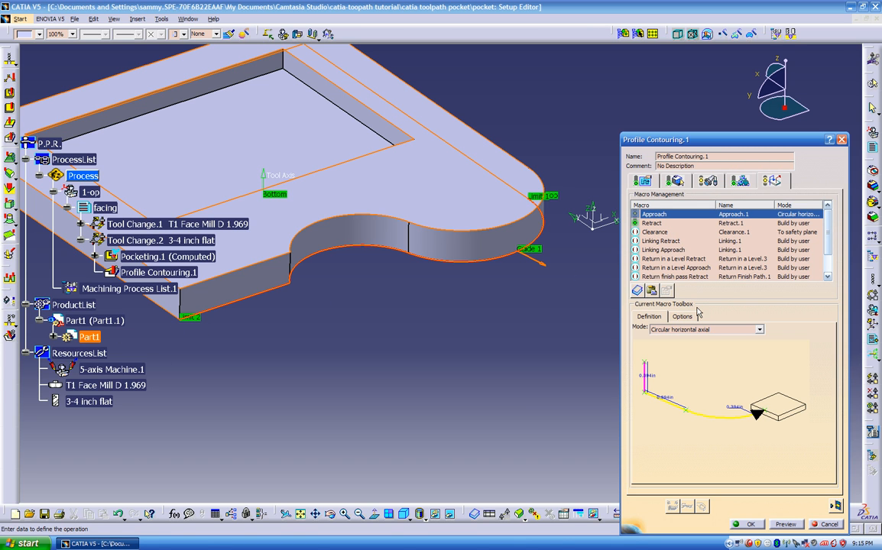
left_click(696, 332)
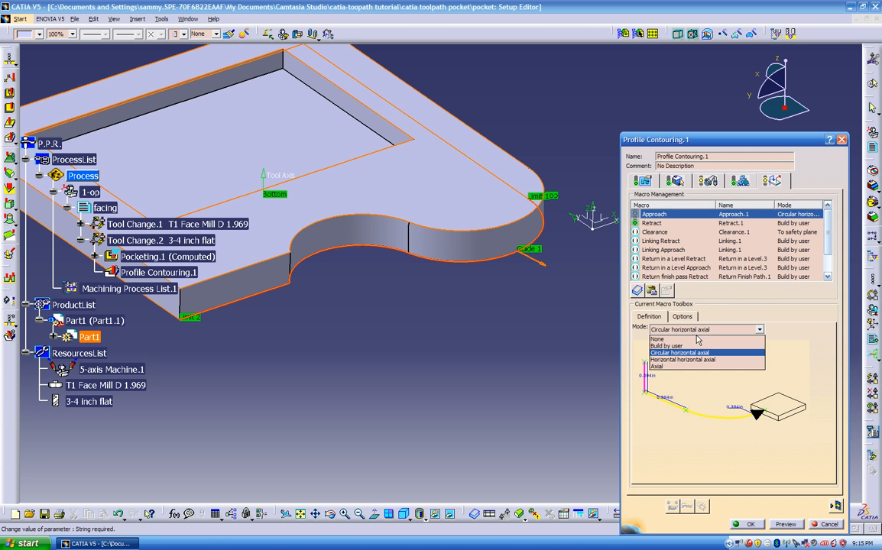
left_click(692, 346)
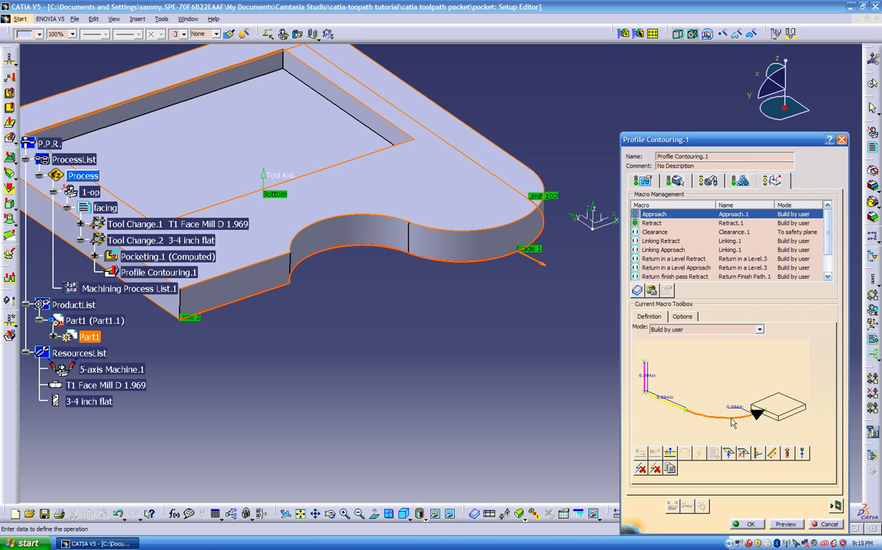
- Add an axial motion up to a plane to the approach, using the offset plane near the axis system
left_click(744, 455)
left_click(666, 354)
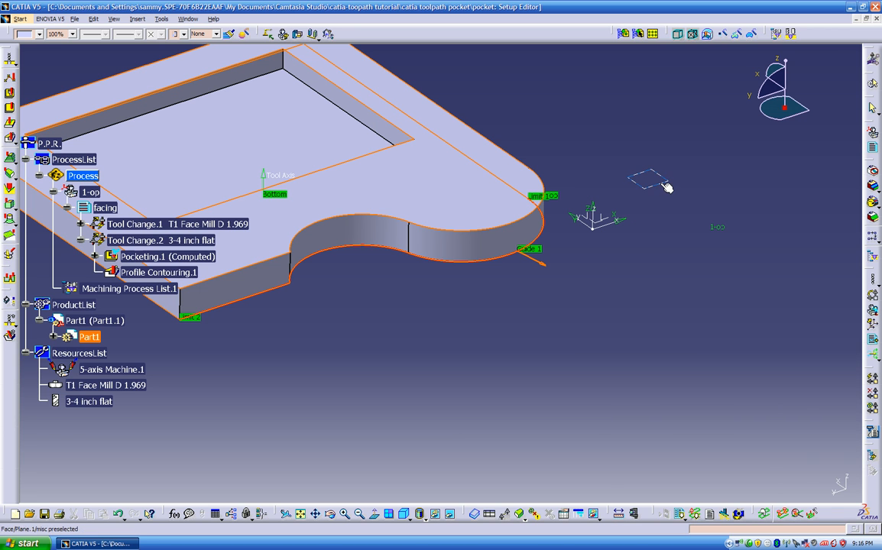
left_click(660, 189)
middle_click_drag(467, 275, 468, 211)
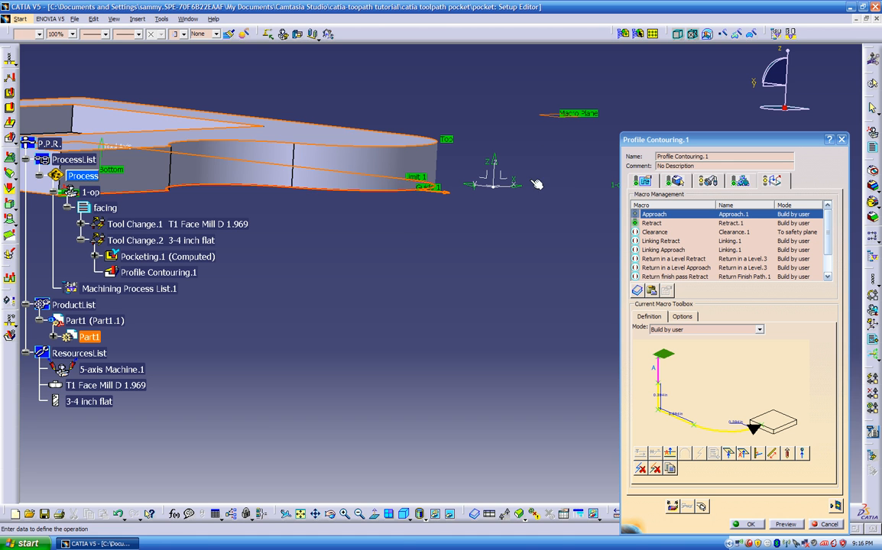
middle_click_drag(364, 204, 501, 327)
- Give the Retract macro the Circular horizontal axial motion and switch its mode to Build by user
left_click(660, 222)
left_click(677, 330)
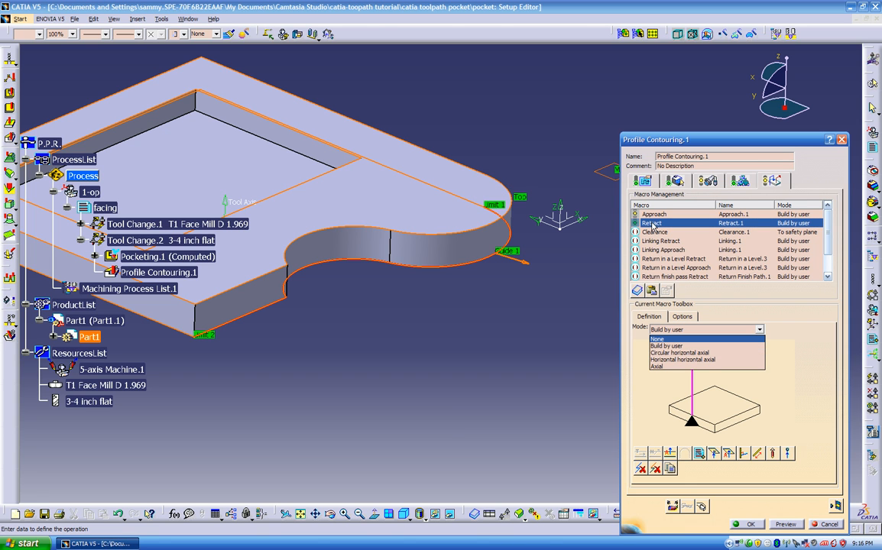
left_click(669, 332)
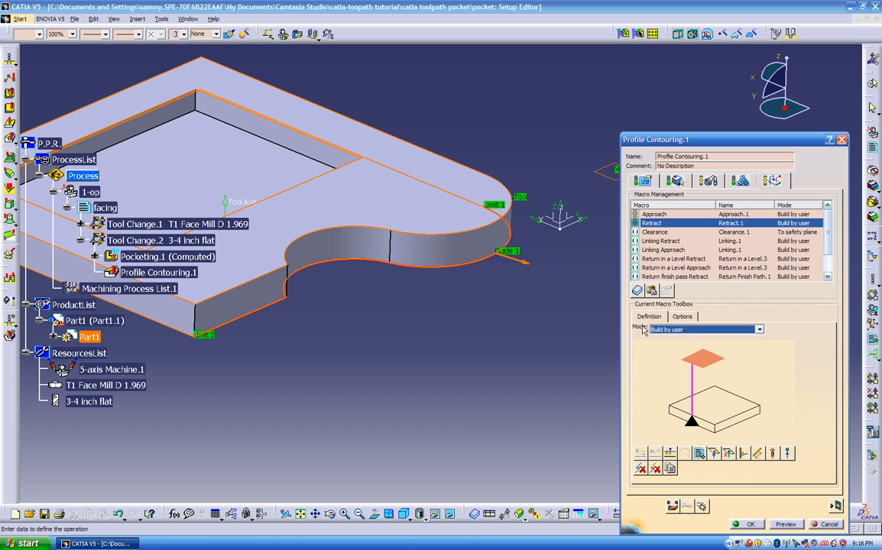
left_click(675, 333)
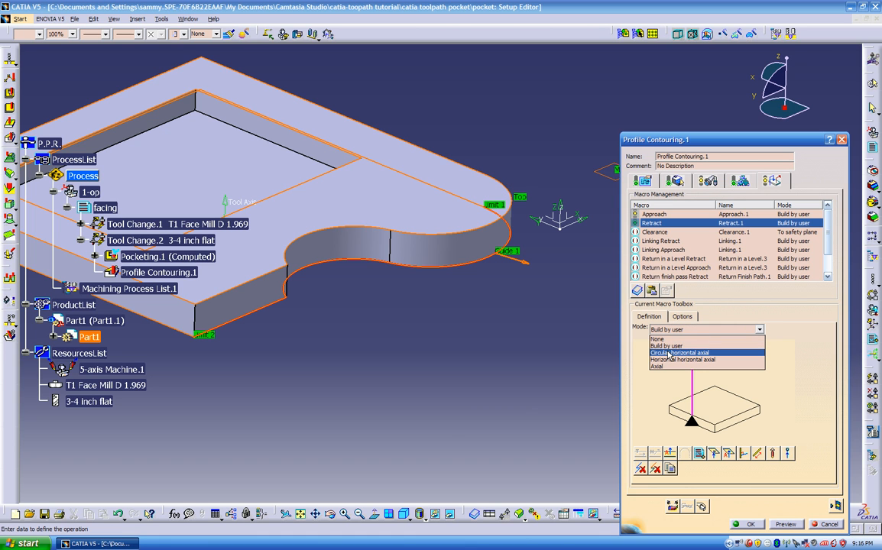
left_click(669, 354)
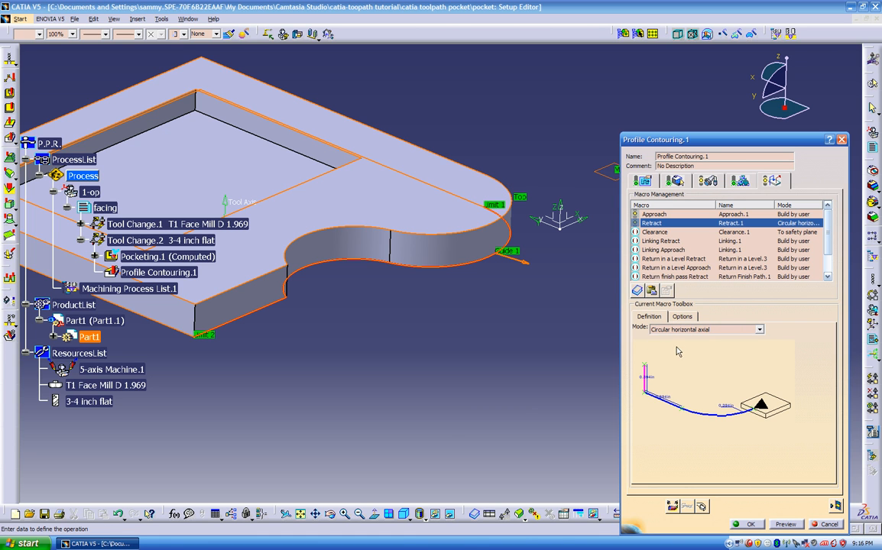
left_click(658, 330)
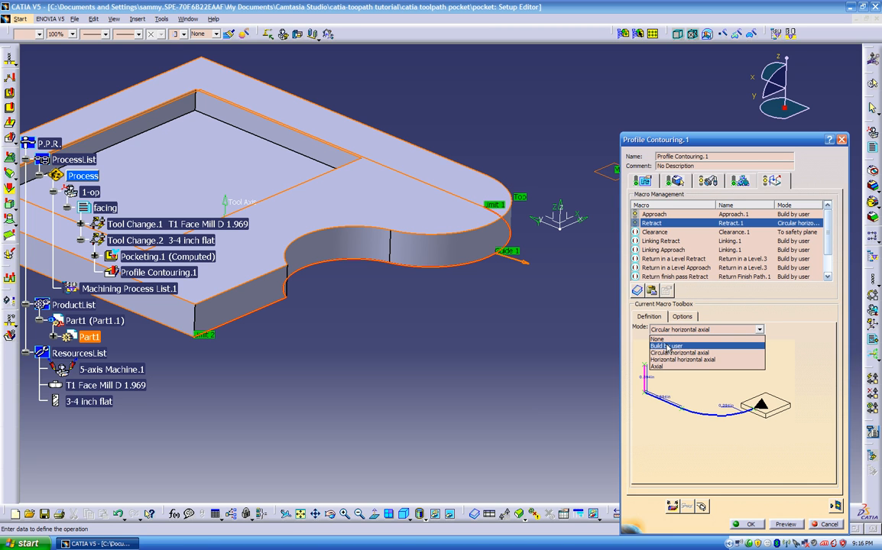
left_click(668, 347)
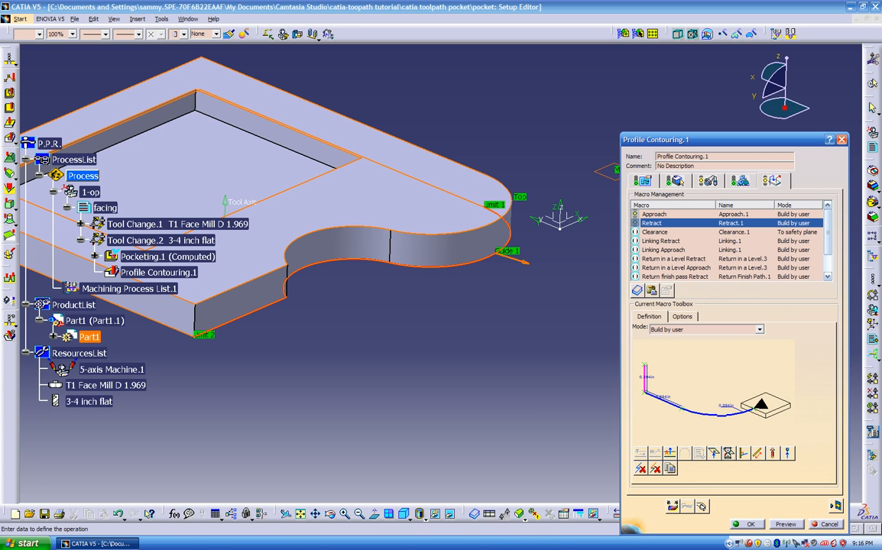
- Add an axial motion up to a plane to the retract, using the same plane as for the approach
left_click(728, 454)
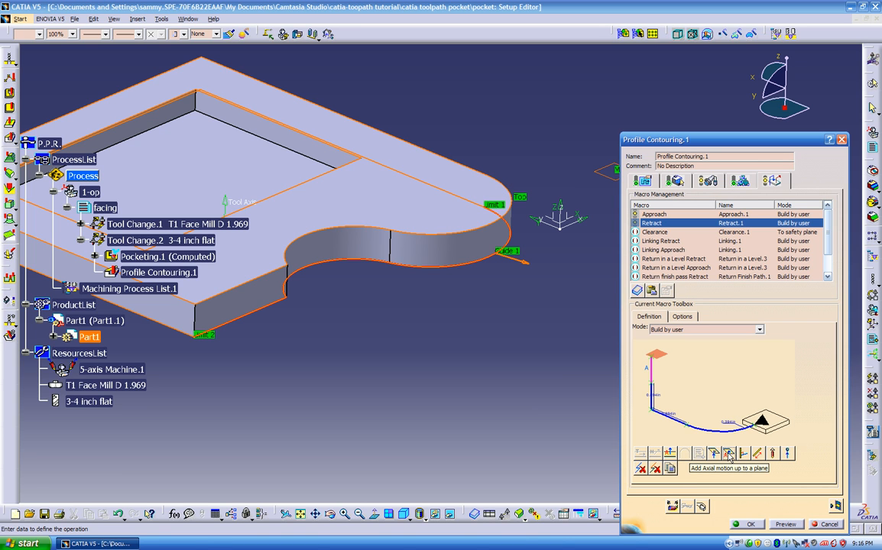
left_click(660, 357)
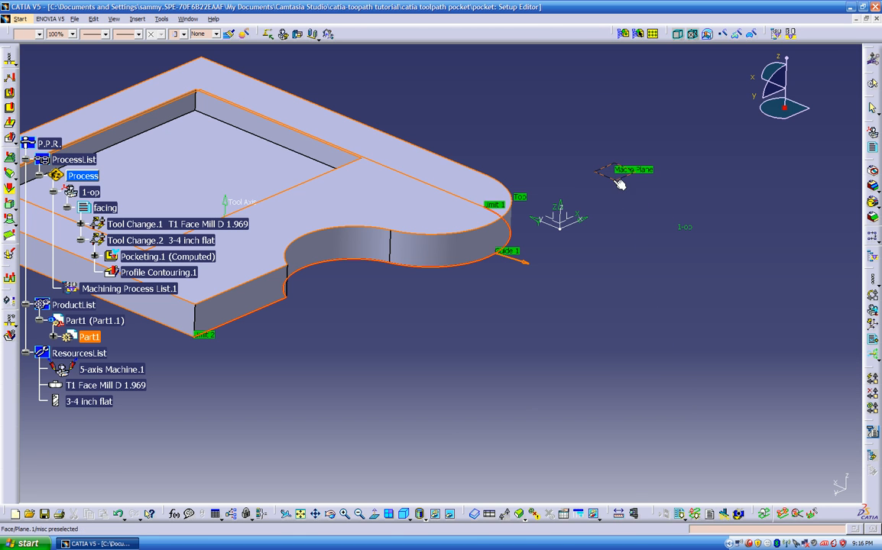
left_click(615, 179)
middle_click_drag(500, 380, 506, 357)
- Compute and replay the profile contouring tool path, examine its approach and retract from several angles, and return to the operation settings
left_click(836, 506)
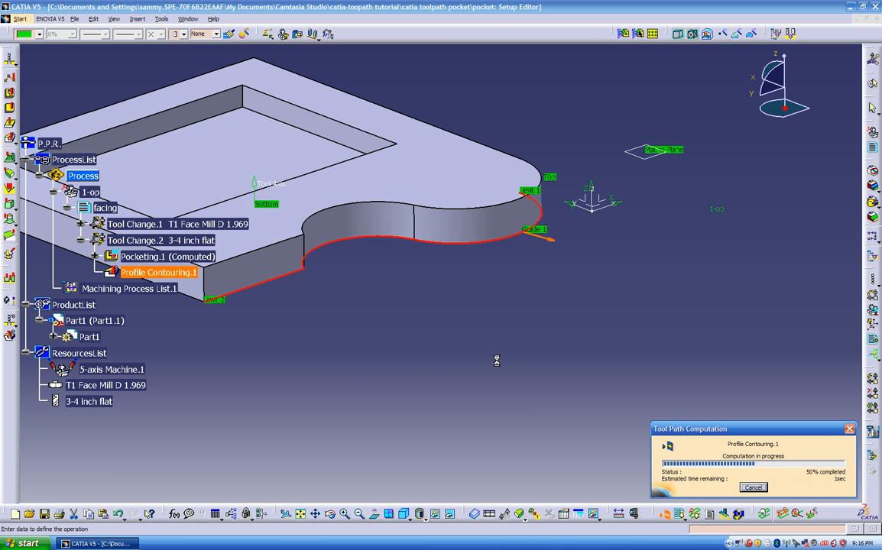
middle_click_drag(439, 345, 673, 218)
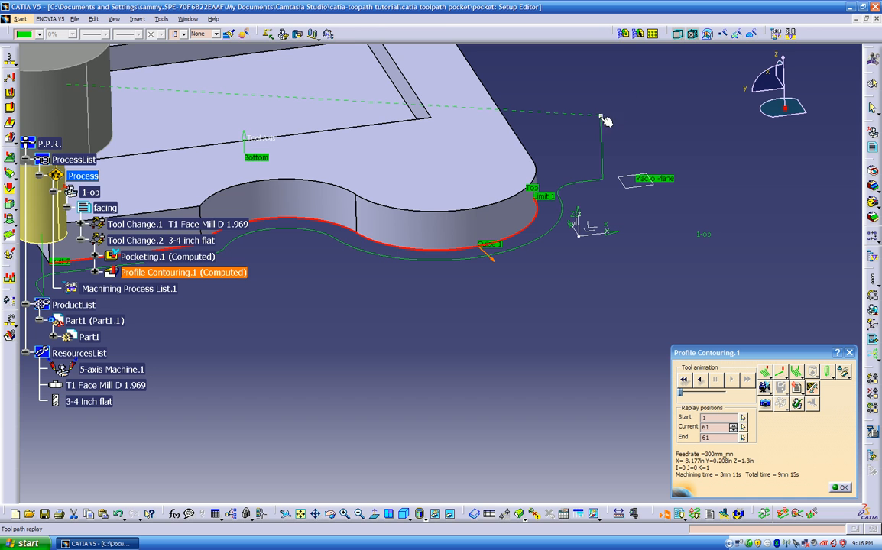
middle_click_drag(445, 254, 467, 360)
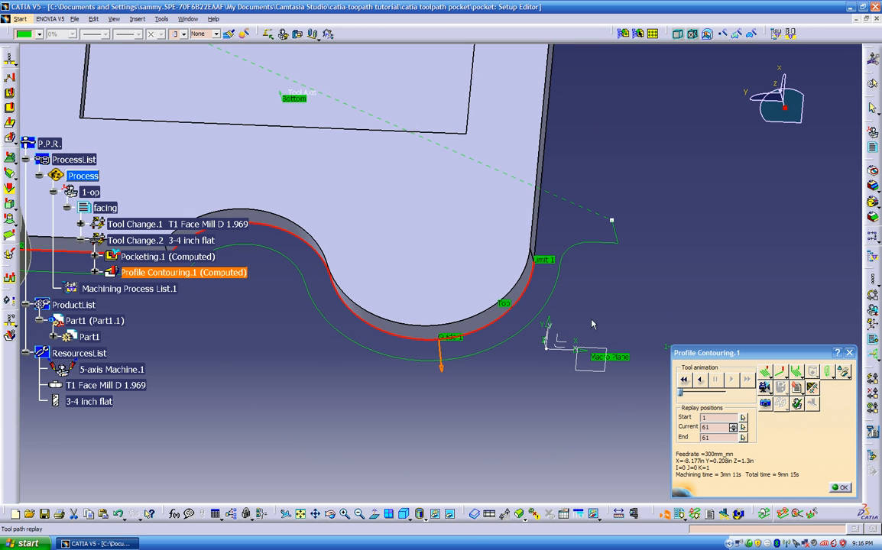
middle_click_drag(570, 260, 570, 120)
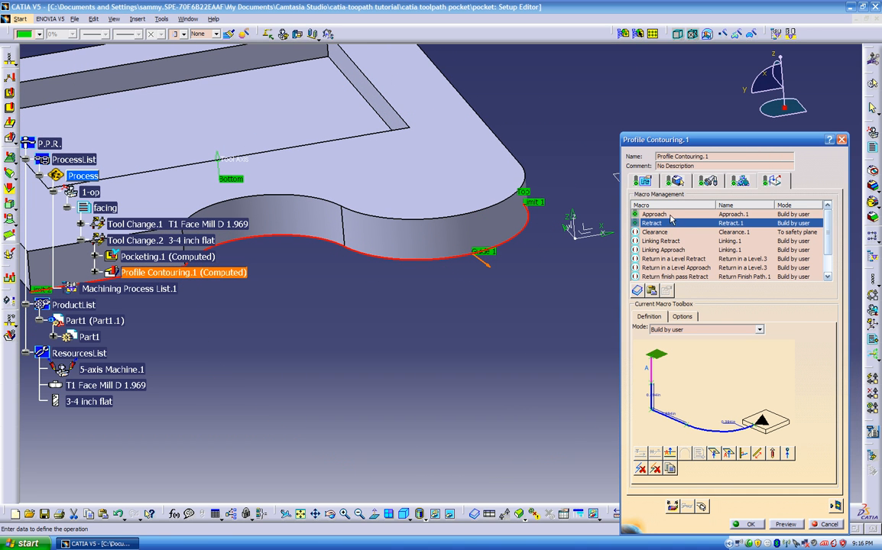
- Remove all motions from both the Retract and the Approach macro, keeping their mode at Build by user
left_click(684, 330)
left_click(685, 330)
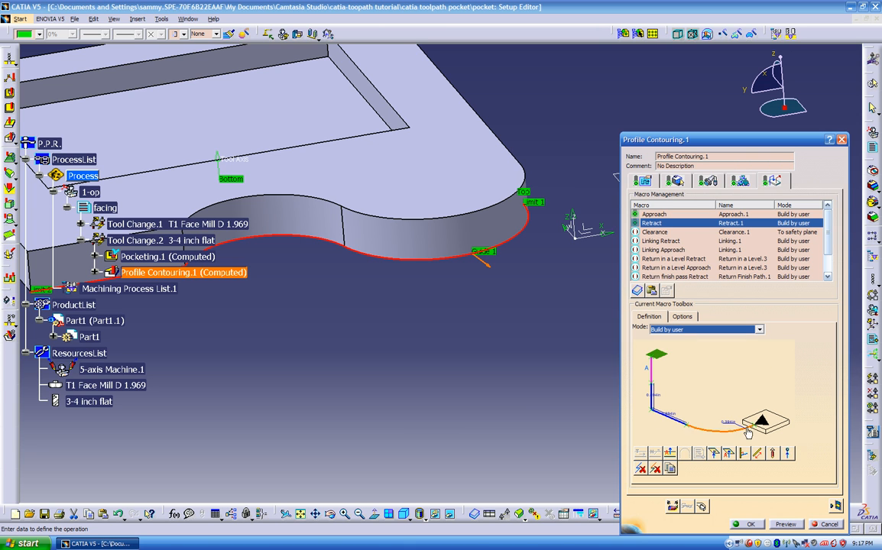
left_click(643, 470)
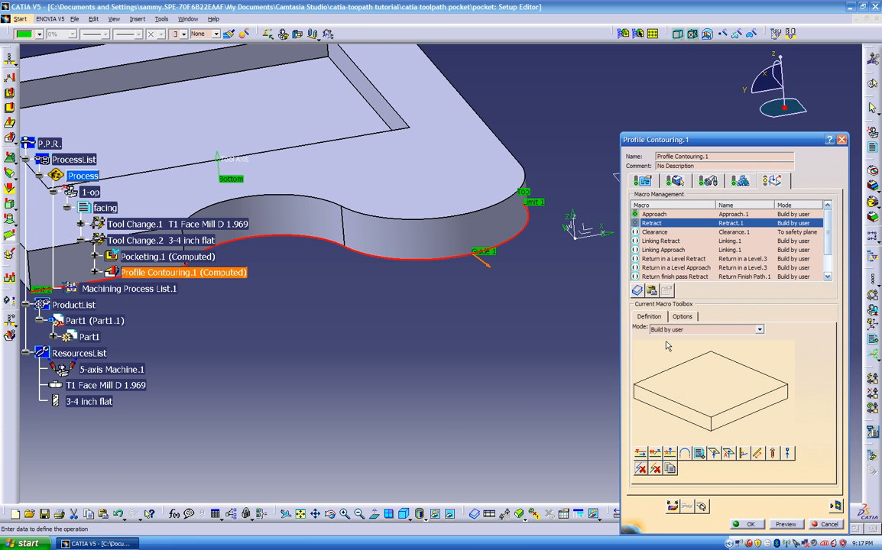
left_click(656, 214)
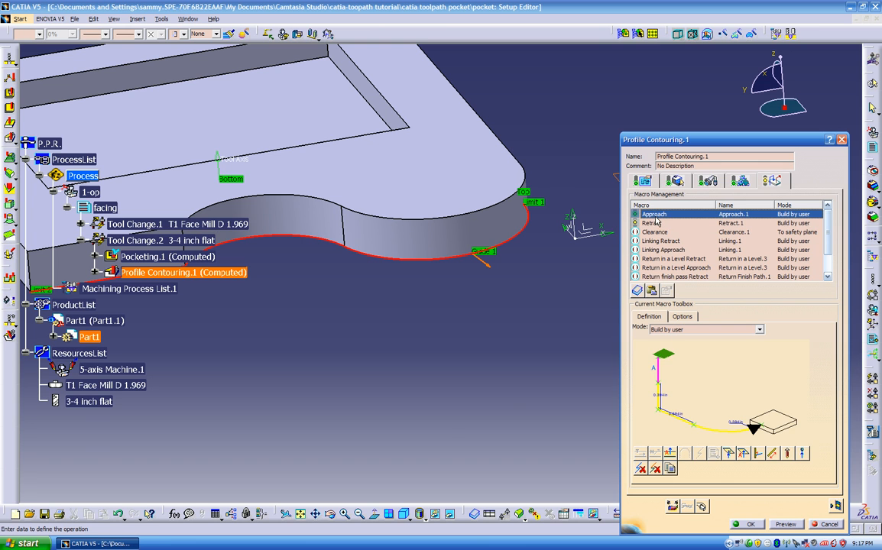
left_click(659, 331)
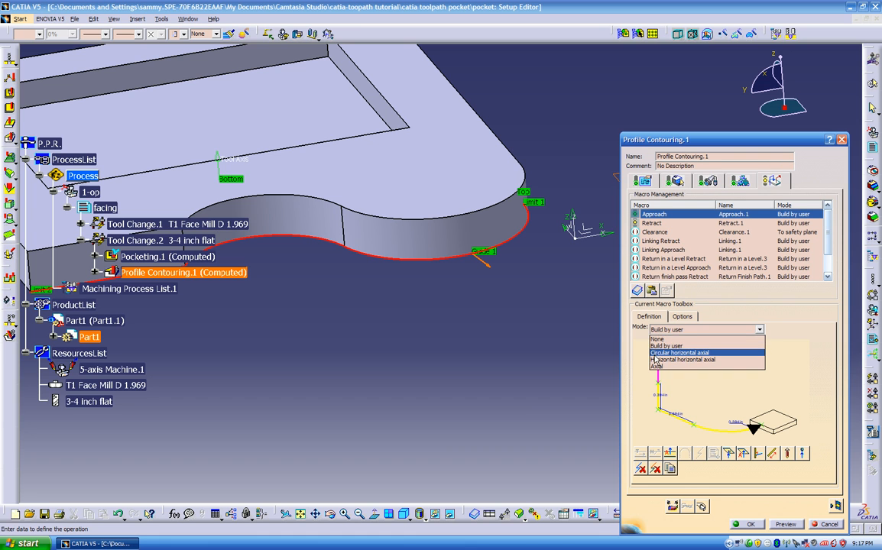
left_click(640, 471)
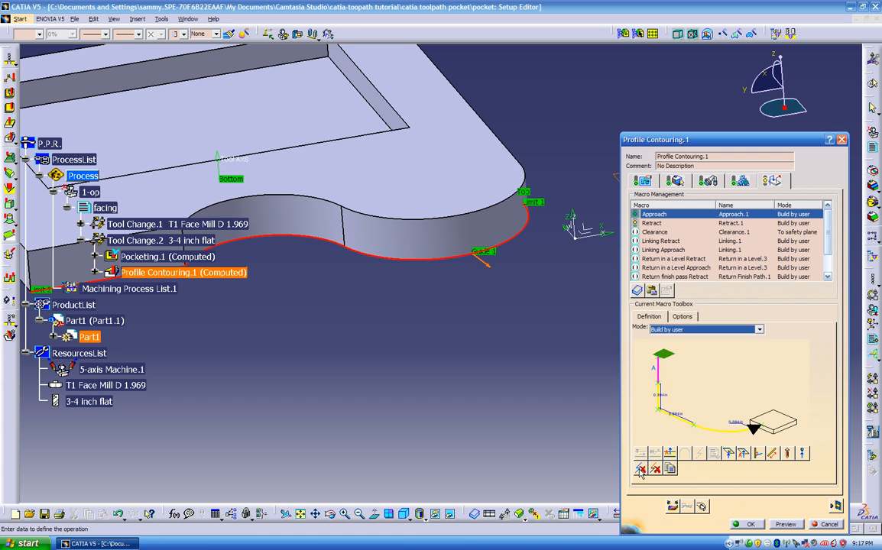
left_click(640, 471)
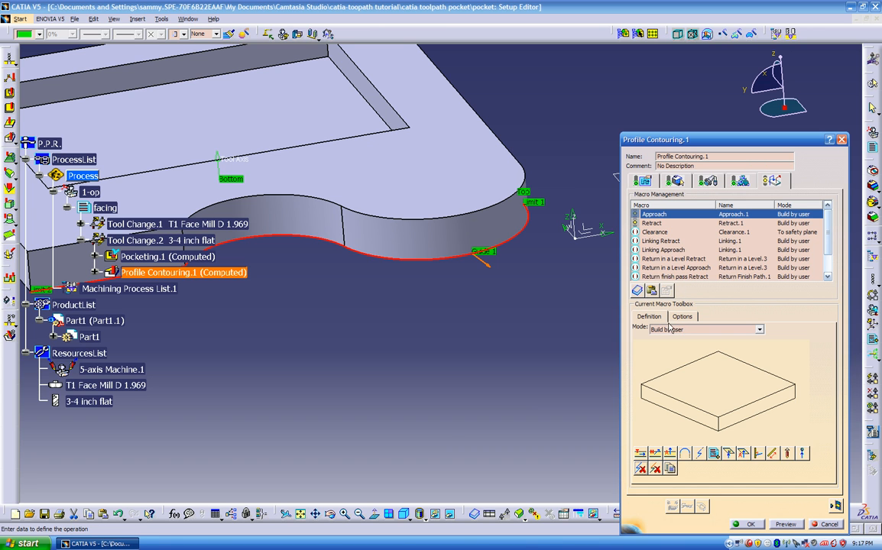
- Replay the tool path without macro motions, examine where the tool enters and leaves the contour, and close the replay
left_click(836, 506)
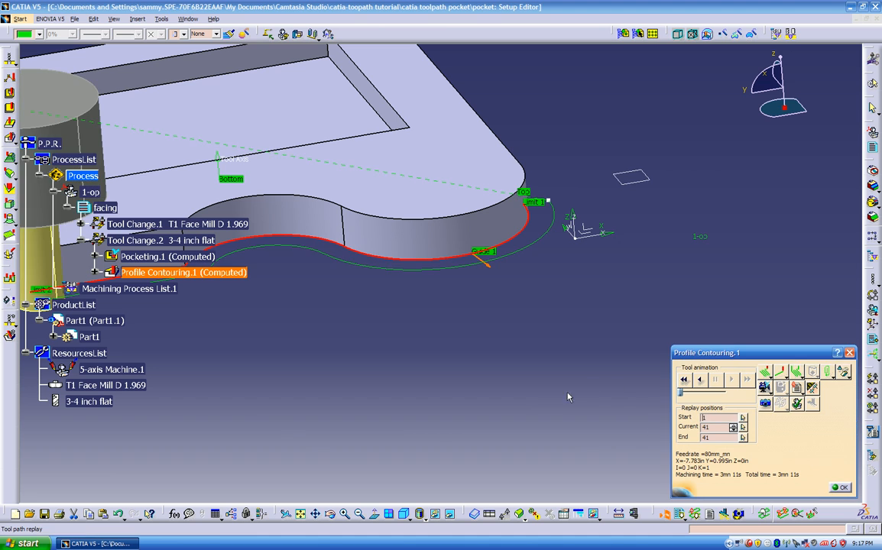
middle_click_drag(475, 300, 489, 346)
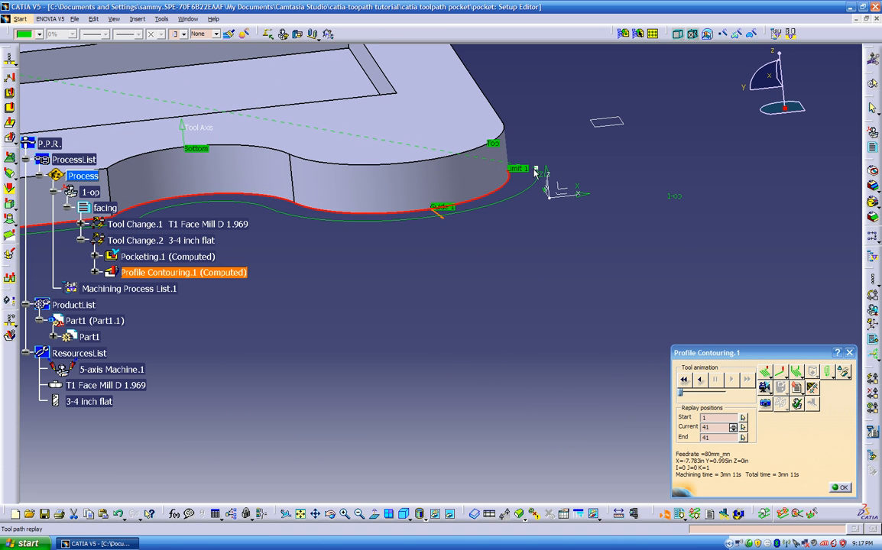
middle_click_drag(535, 176, 571, 212)
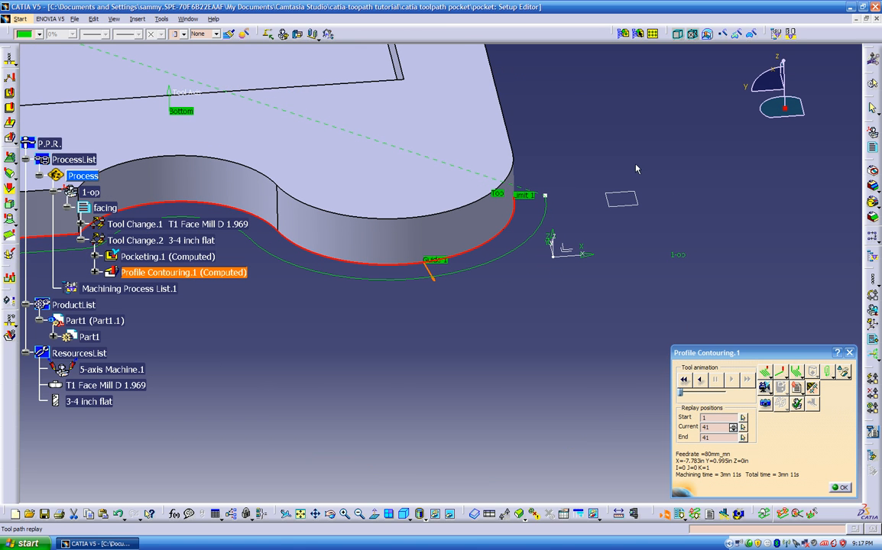
mouse_move(535, 193)
middle_mouse_down()
mouse_move(528, 229)
mouse_move(539, 191)
middle_mouse_up()
left_click(840, 487)
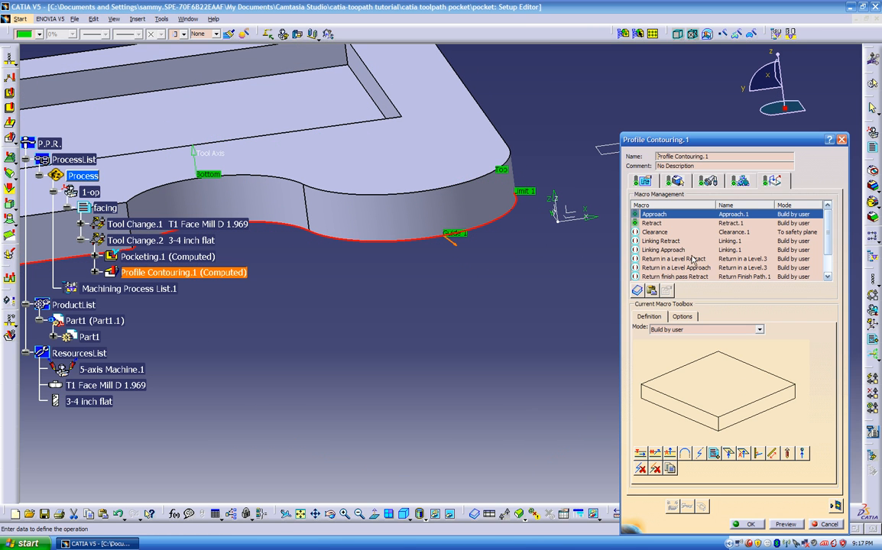
- Build the Approach from Circular horizontal axial, switch it to Build by user, and add an axial motion up to the rectangular plane beside the part
left_click(678, 330)
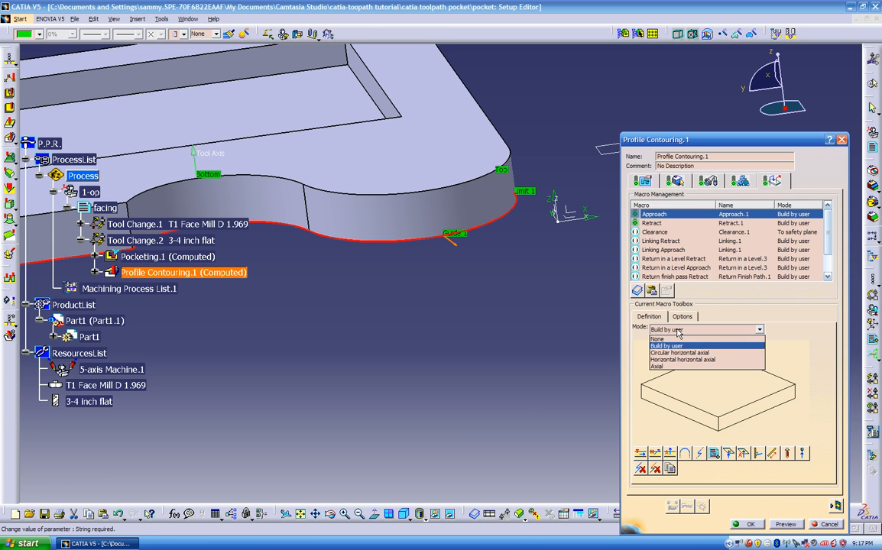
left_click(665, 352)
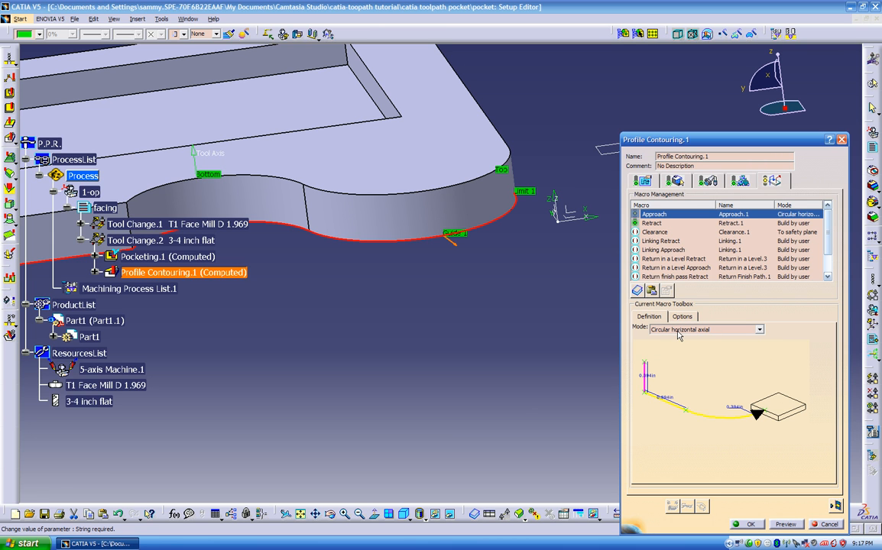
left_click(678, 330)
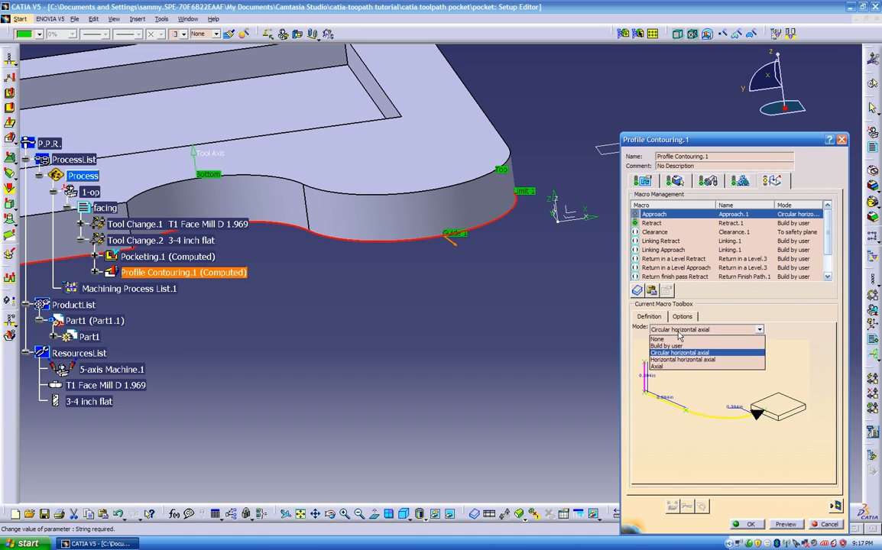
left_click(672, 346)
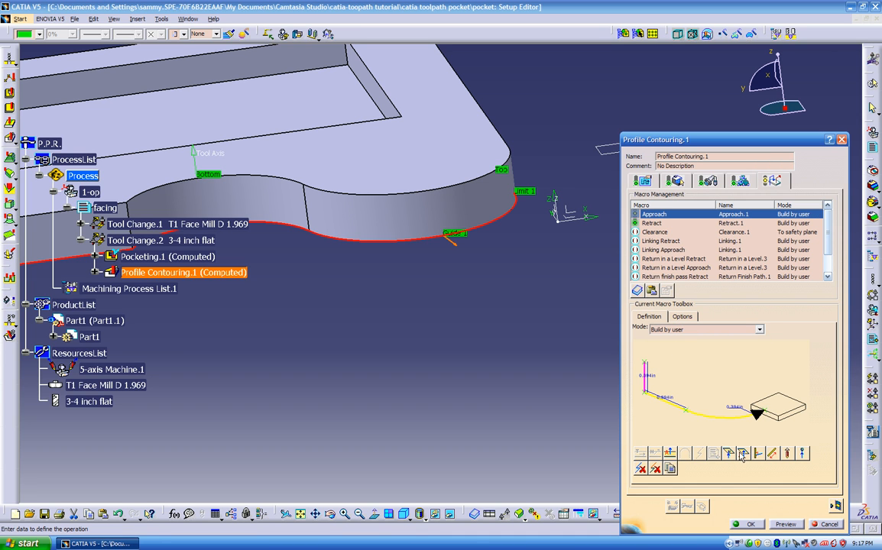
left_click(743, 454)
left_click(667, 357)
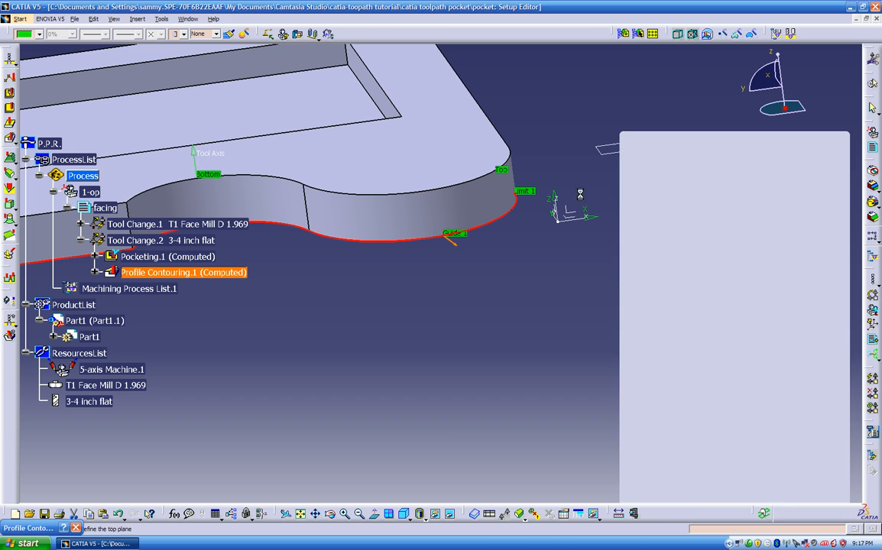
left_click(600, 156)
middle_click_drag(508, 335, 651, 337)
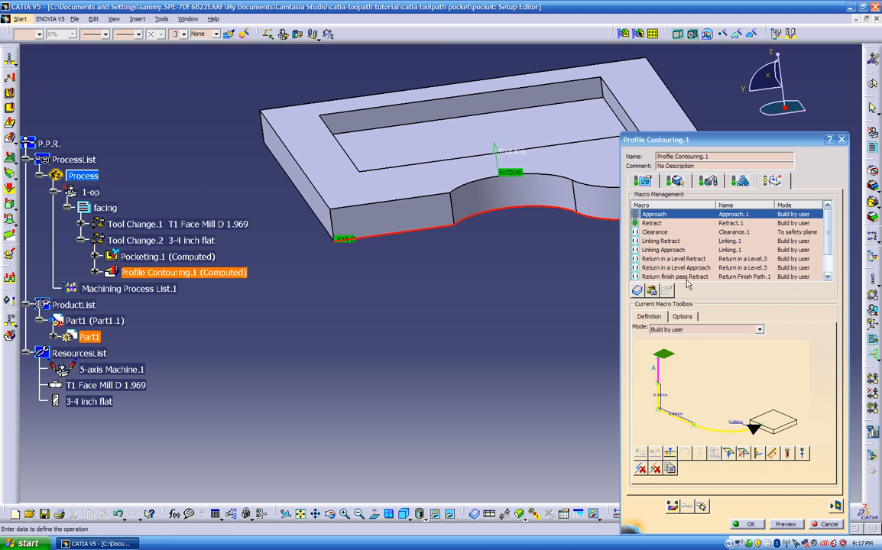
- Build the Retract from Circular horizontal axial, switch it to Build by user, and add an axial motion up to a plane
left_click(649, 223)
left_click(669, 330)
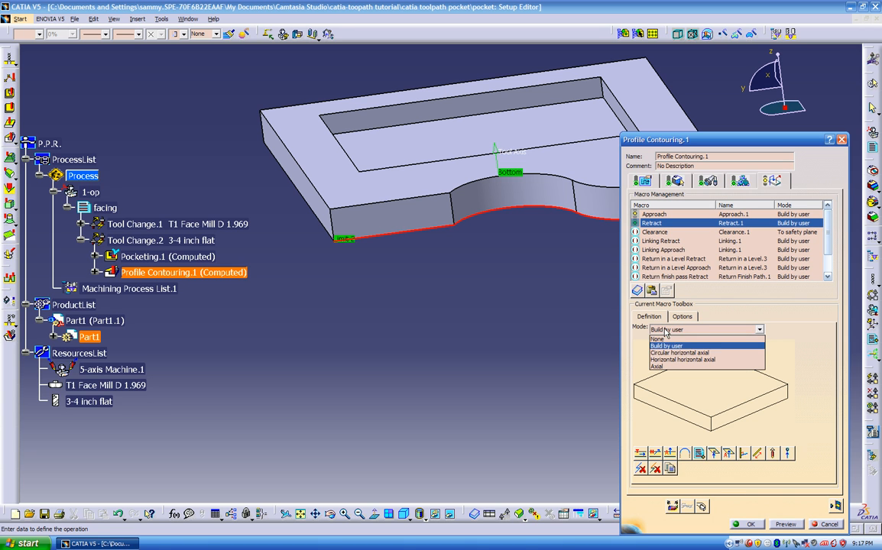
left_click(663, 352)
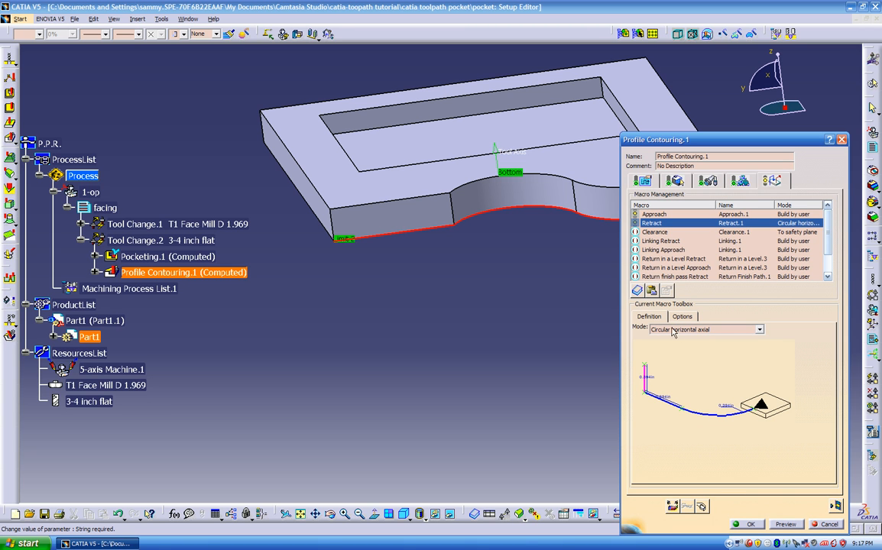
left_click(684, 332)
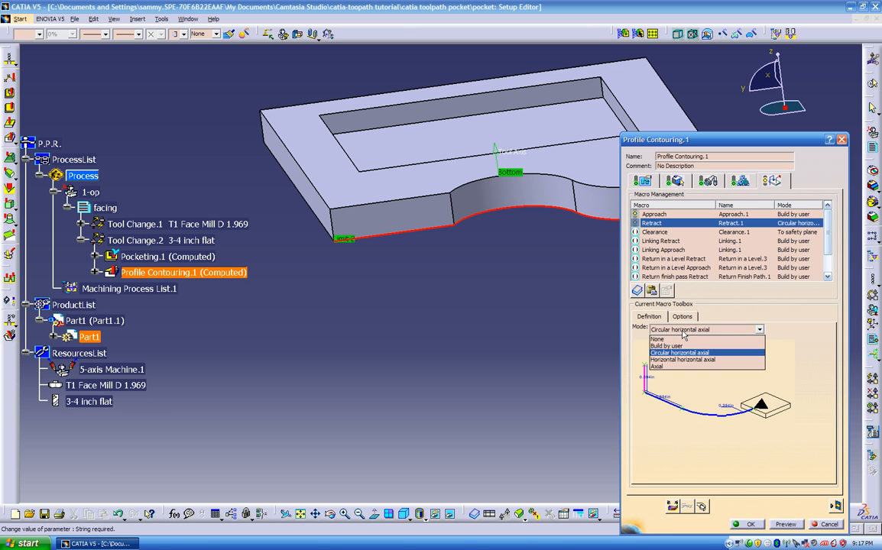
left_click(679, 345)
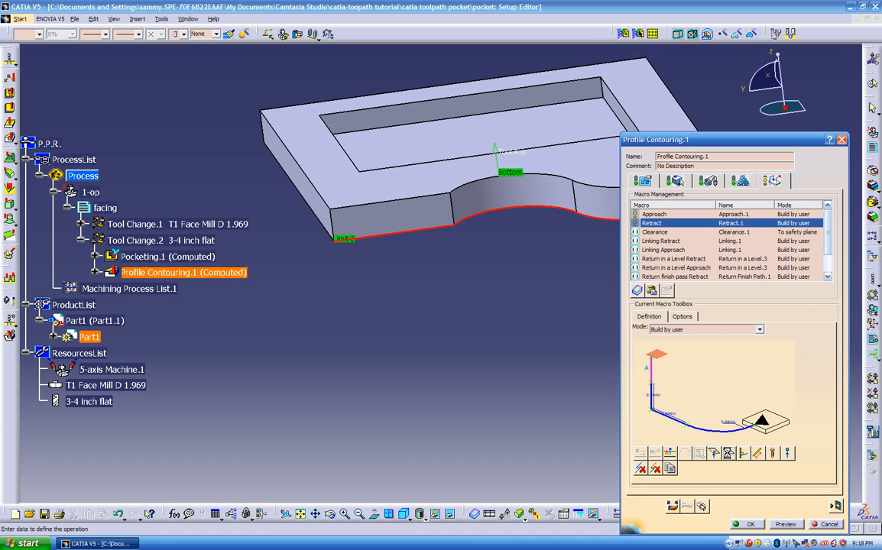
left_click(670, 455)
left_click(671, 454)
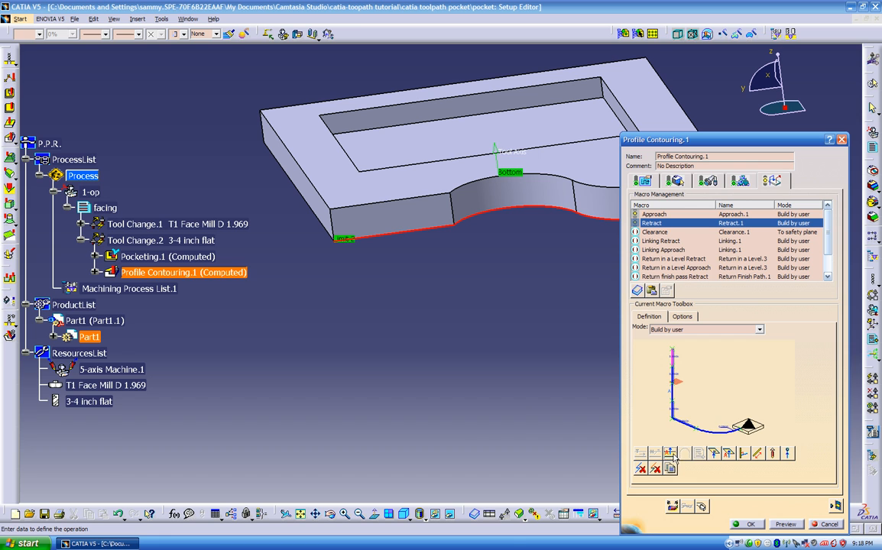
left_click(712, 454)
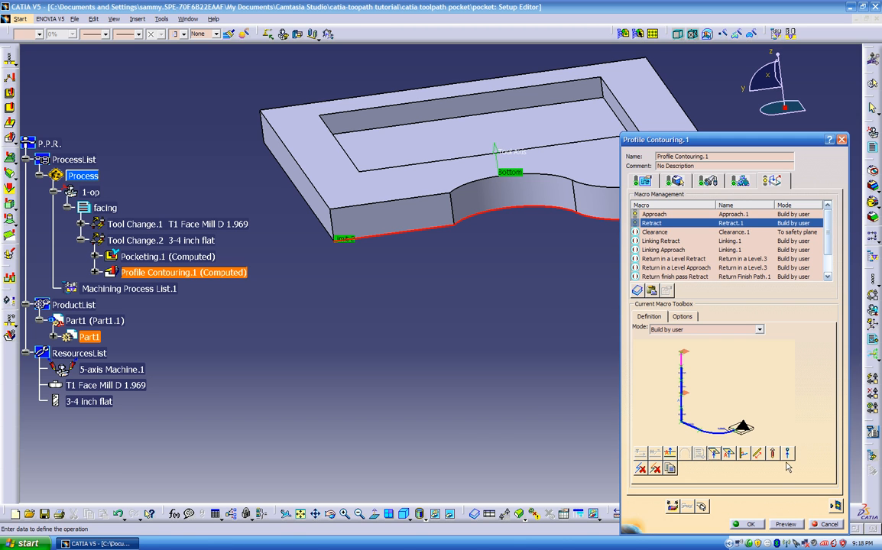
left_click(655, 469)
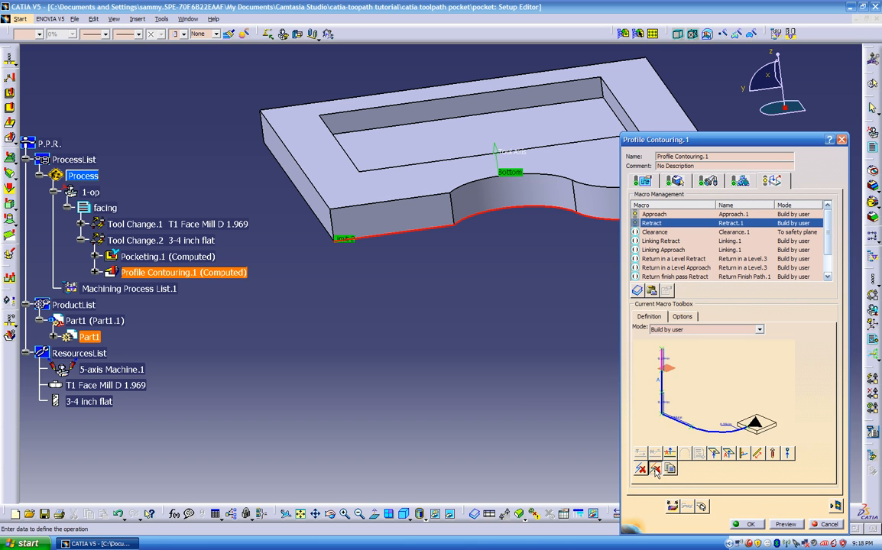
left_click(656, 472)
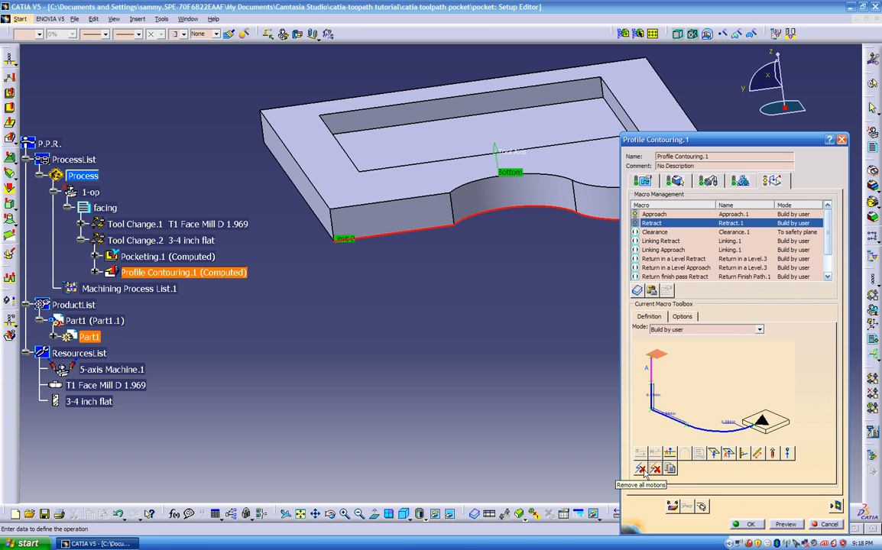
- Assign the rectangular plane beside the part as the limit of the retract's axial motion
left_click(658, 355)
middle_click_drag(753, 202, 693, 244)
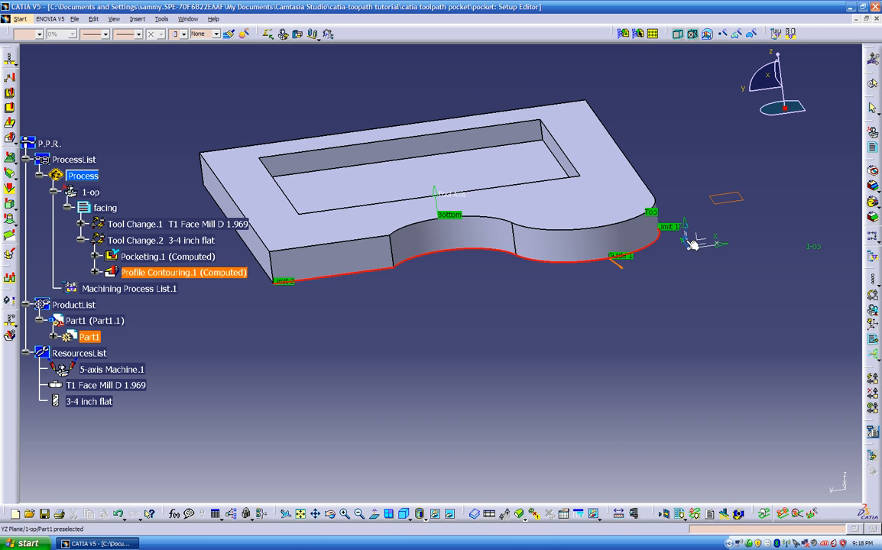
left_click(715, 199)
middle_click_drag(564, 294, 453, 310)
left_click(516, 283)
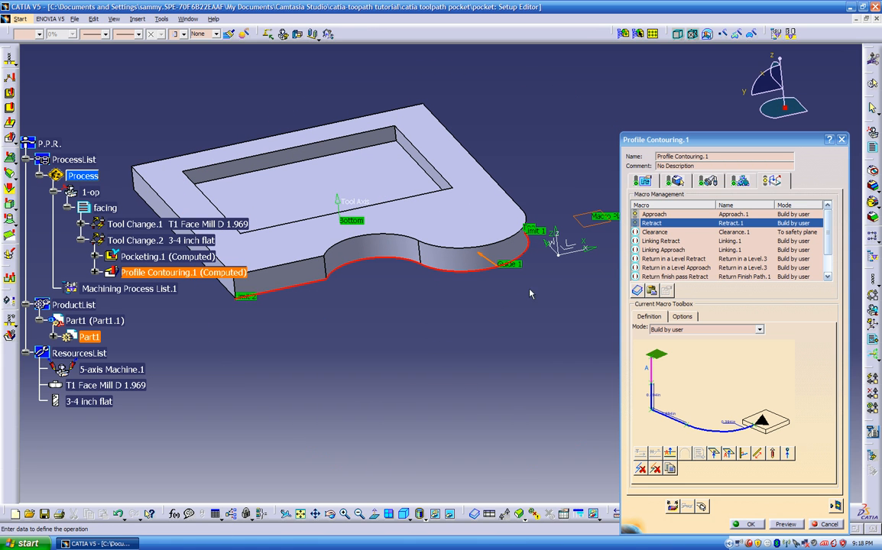
- Replay the tool path, examine which side of the contour it follows, point the guide arrow away from the part, and close the replay
left_click(834, 507)
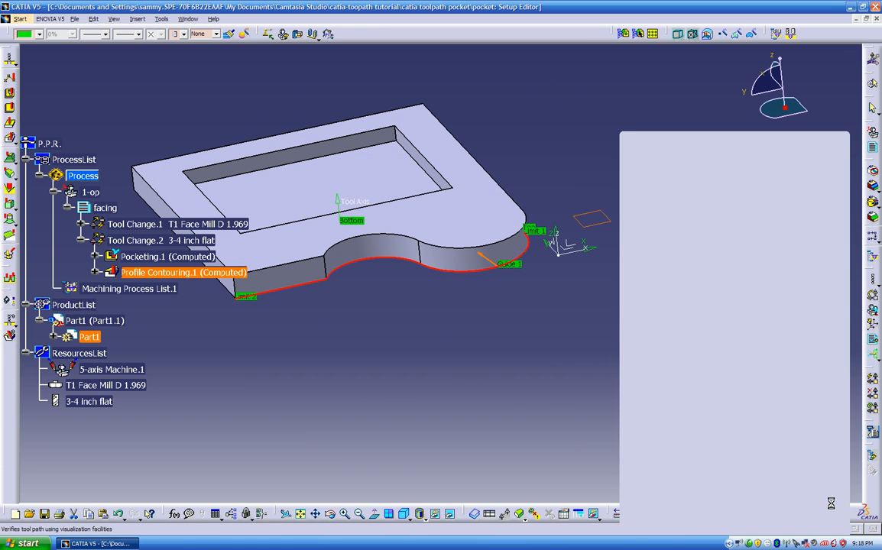
left_click(480, 239)
middle_click_drag(480, 238, 501, 207)
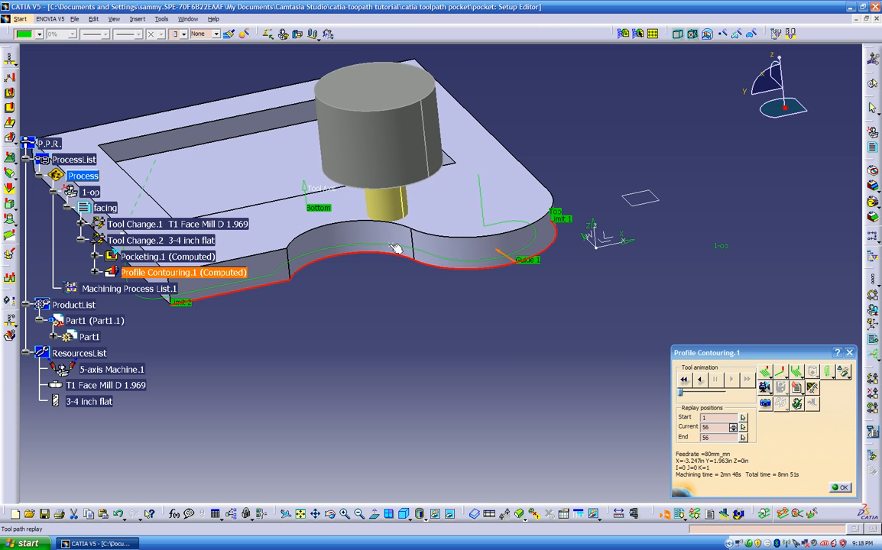
middle_click_drag(425, 314, 428, 294)
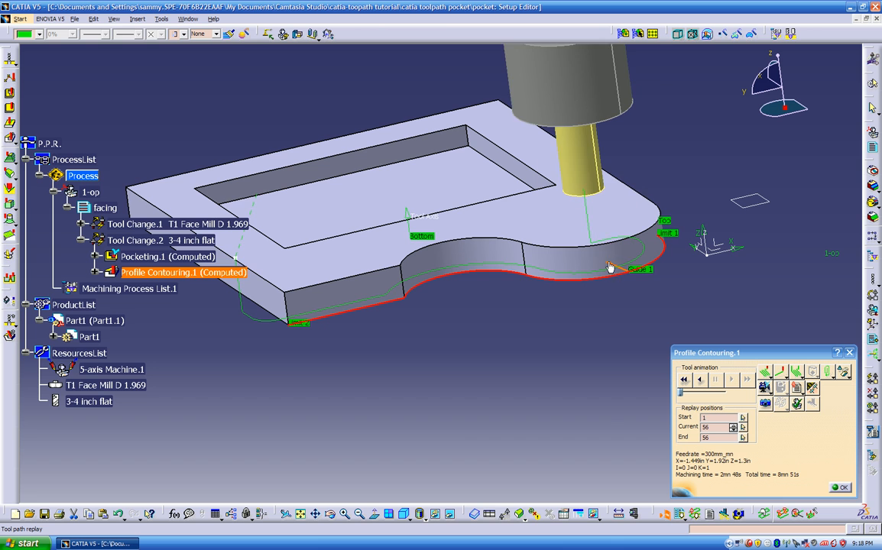
middle_click_drag(599, 314, 591, 342)
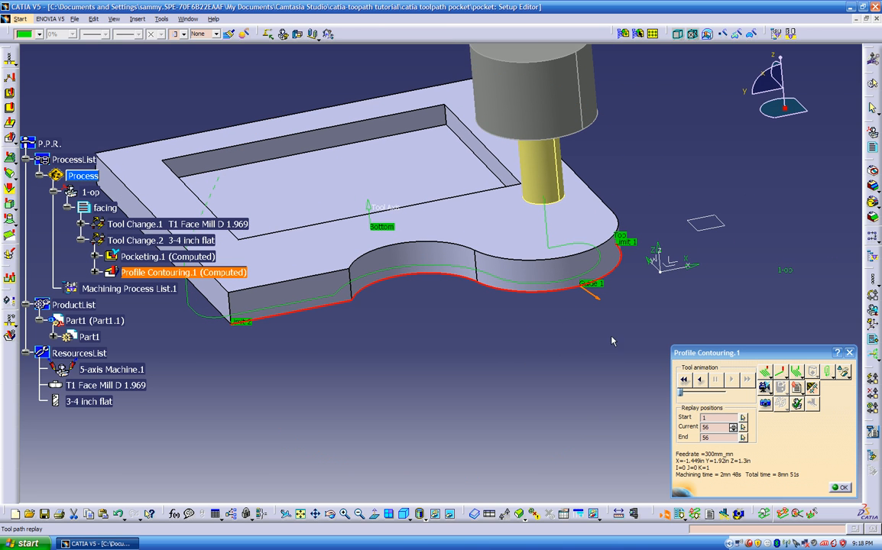
left_click(838, 487)
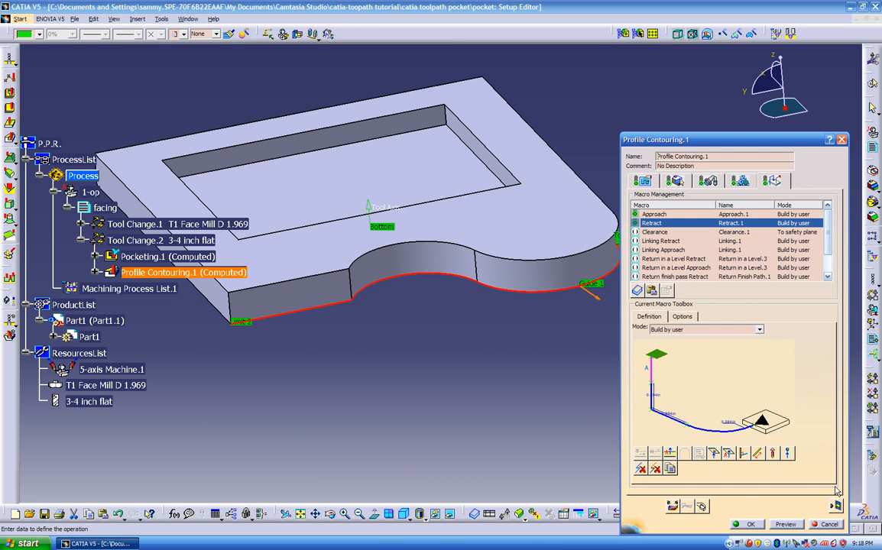
- Replay the corrected tool path, run its material-removal video, examine the machined contour, and return to the operation settings
left_click(673, 506)
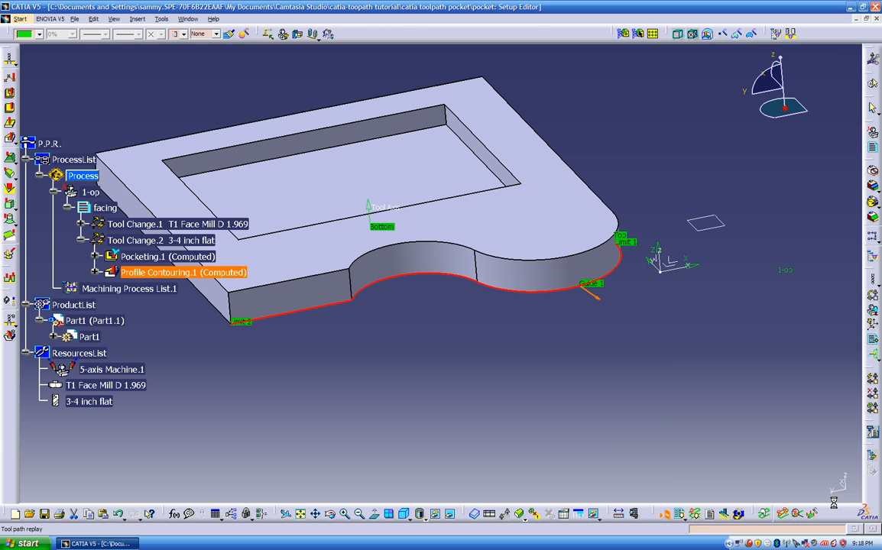
middle_click_drag(608, 249, 566, 315)
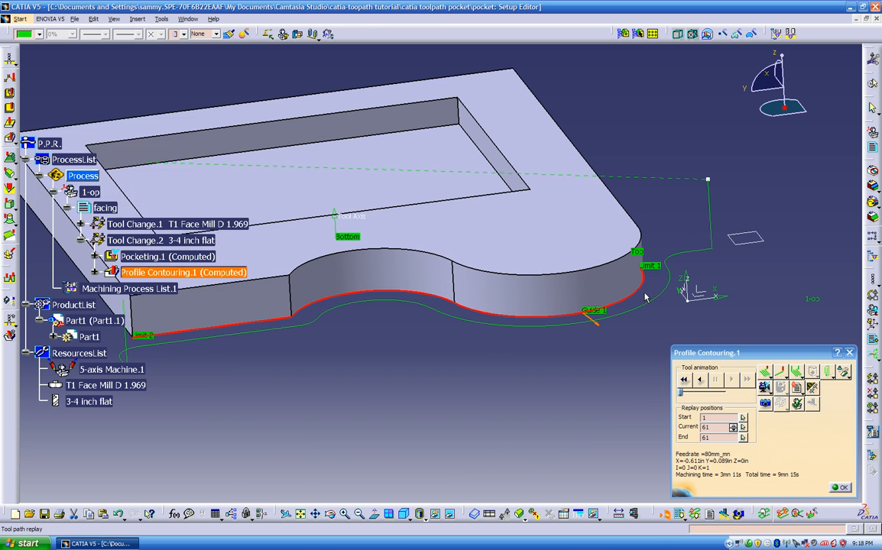
left_click(765, 388)
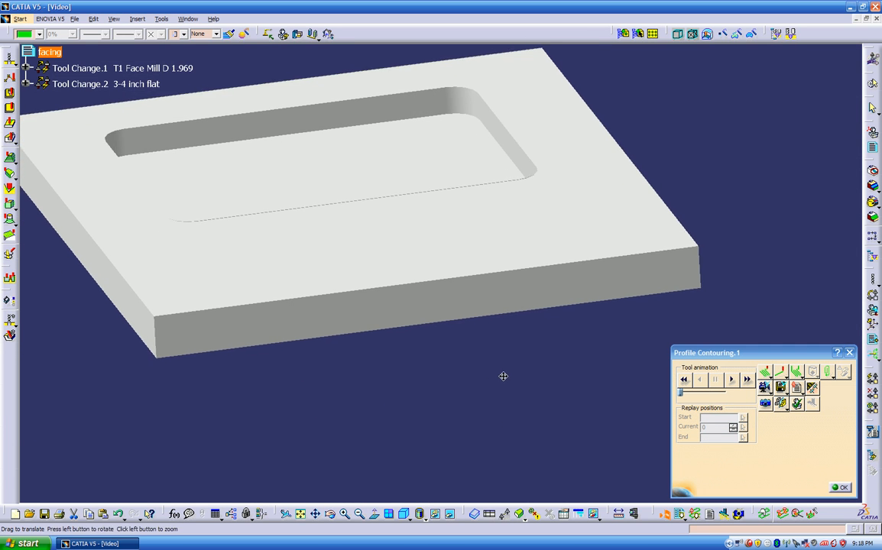
middle_click_drag(503, 376, 527, 415)
left_click(731, 379)
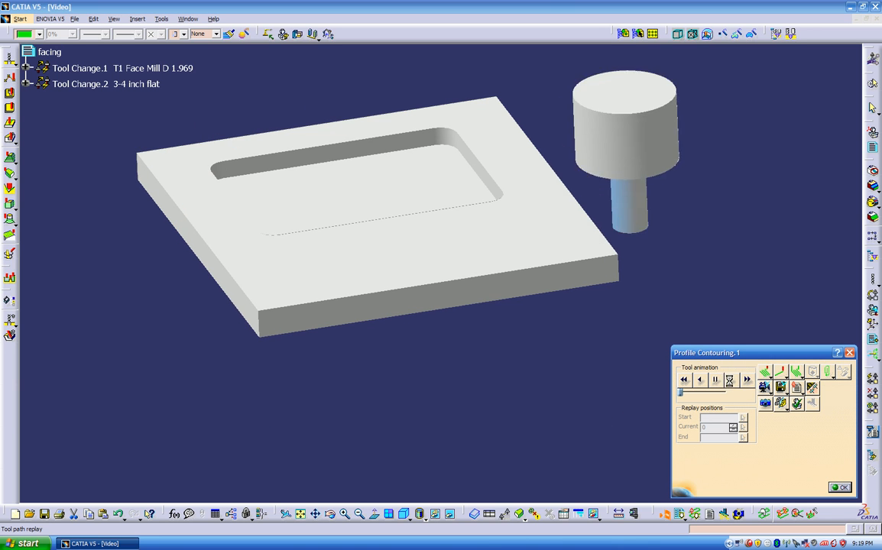
middle_click_drag(614, 312, 464, 268)
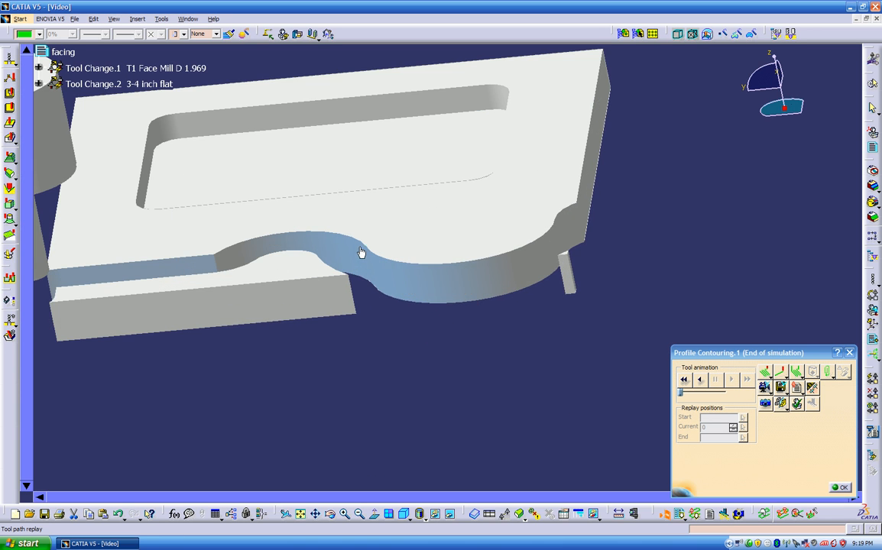
middle_click_drag(323, 251, 470, 301)
left_click(836, 487)
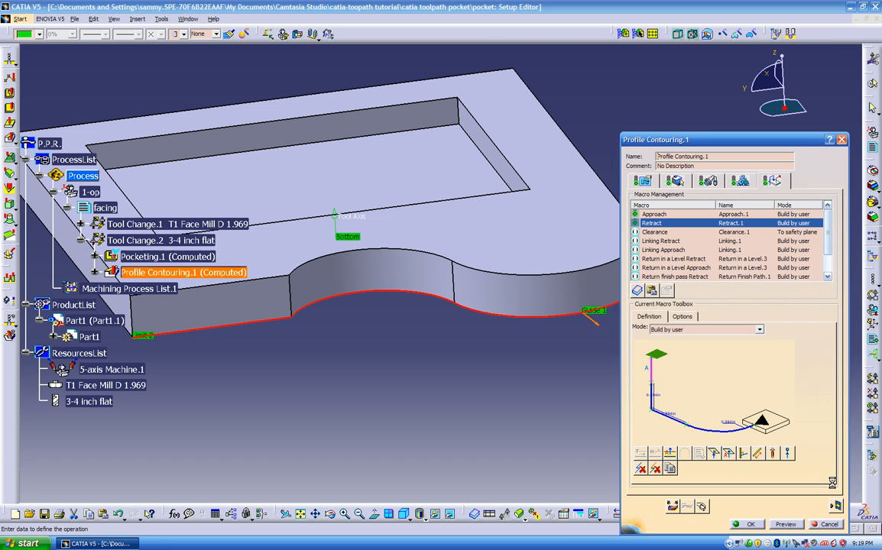
- Review the operation's stepover strategy, geometry, tool, feeds and speeds, and macro settings, ending with the axial stepover parameters
left_click(643, 181)
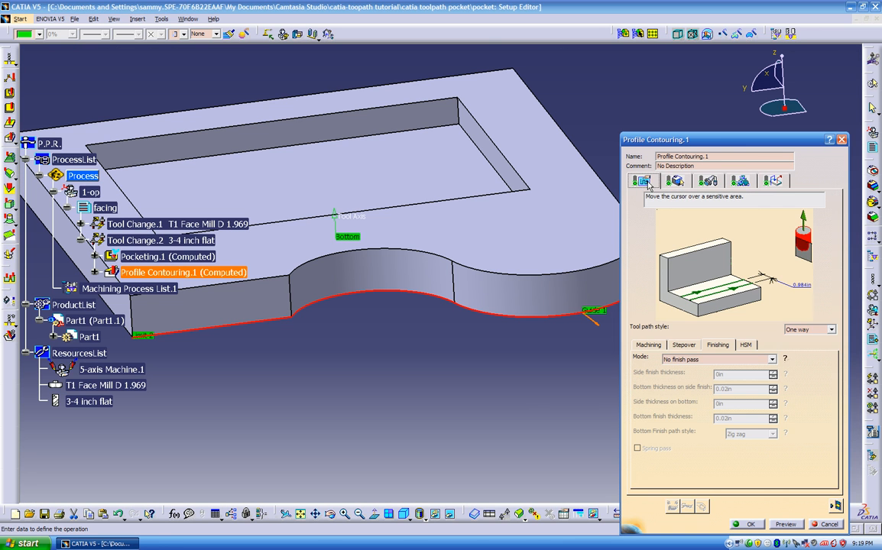
left_click(684, 345)
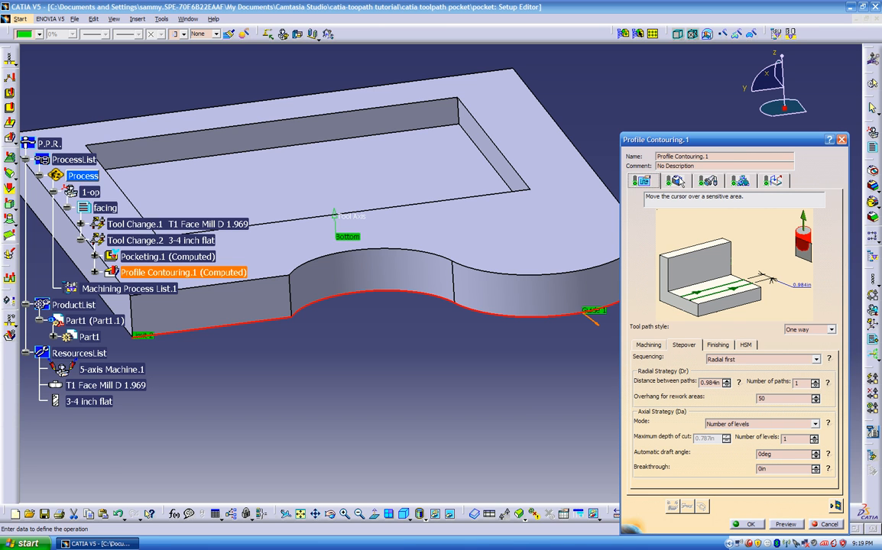
left_click(677, 182)
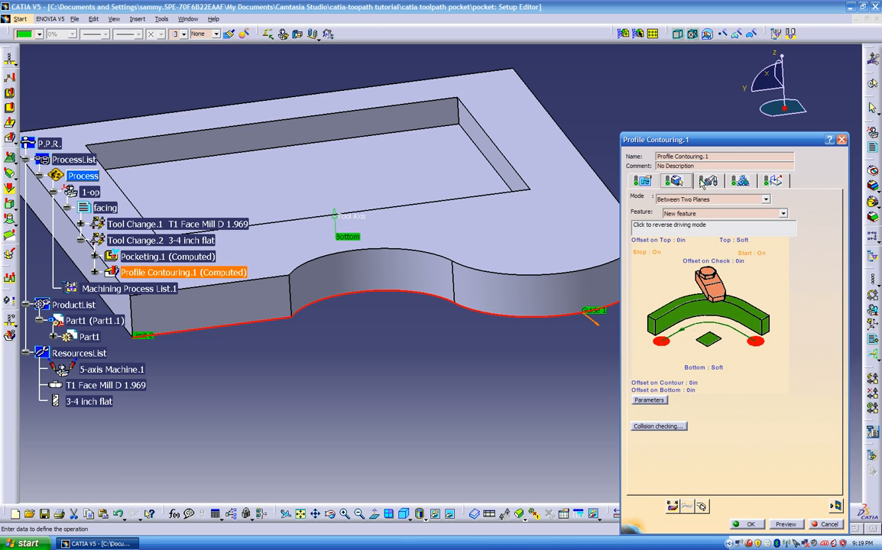
left_click(702, 182)
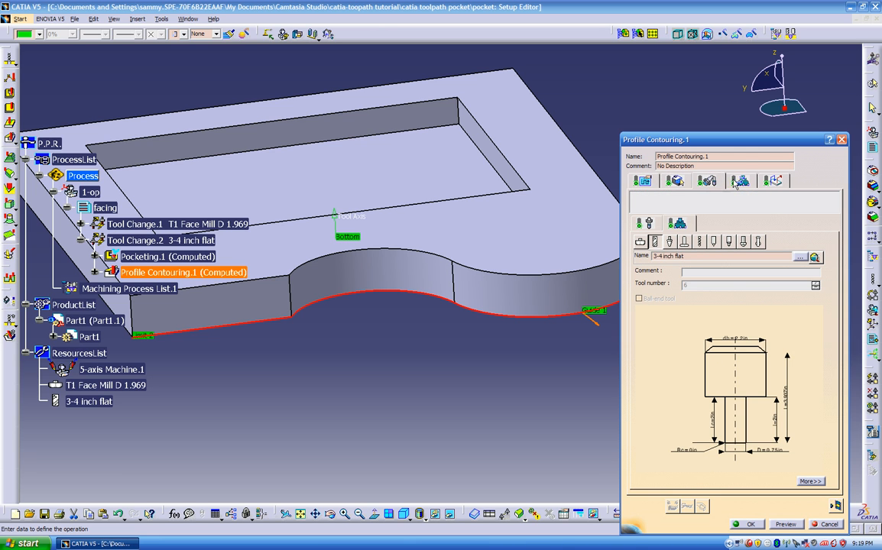
left_click(739, 181)
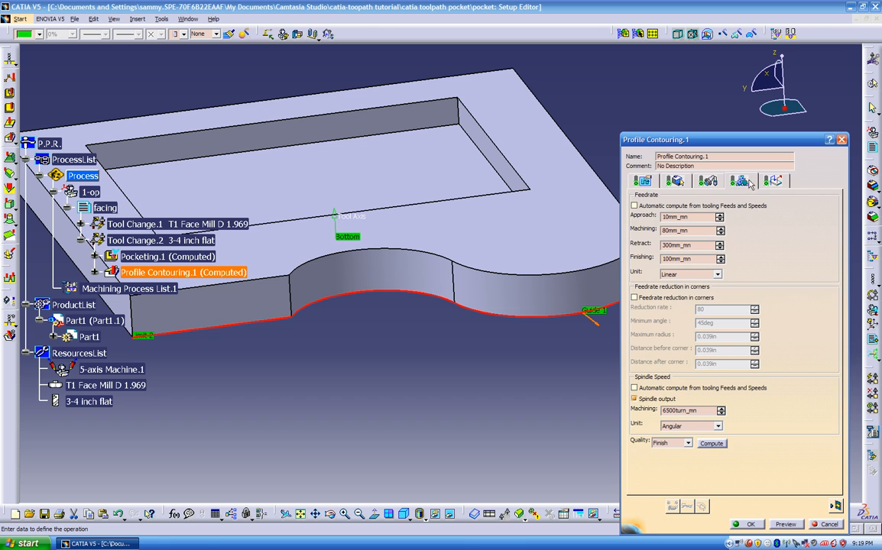
left_click(773, 181)
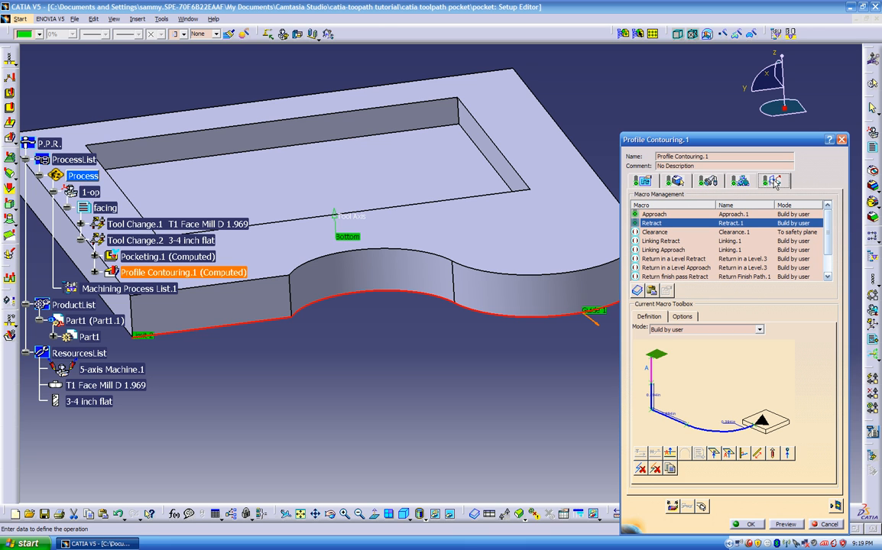
left_click(644, 180)
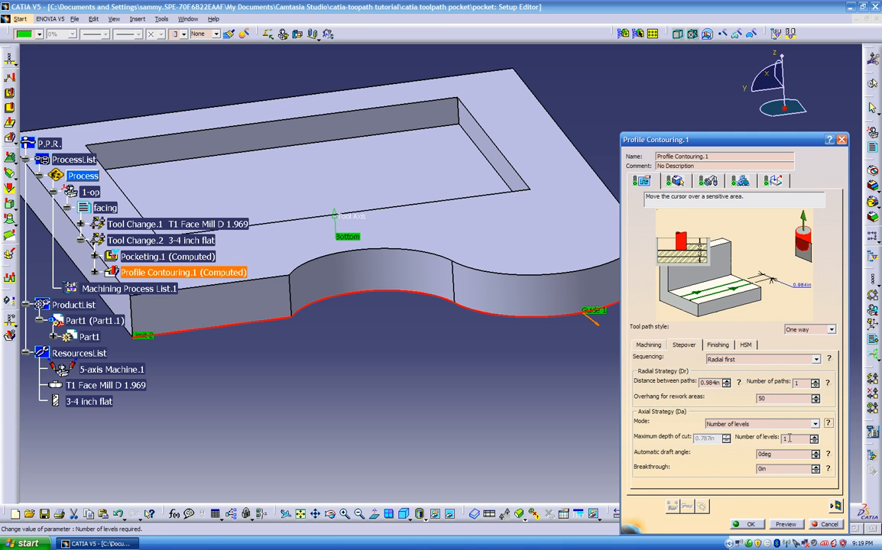
middle_click_drag(502, 395, 535, 398)
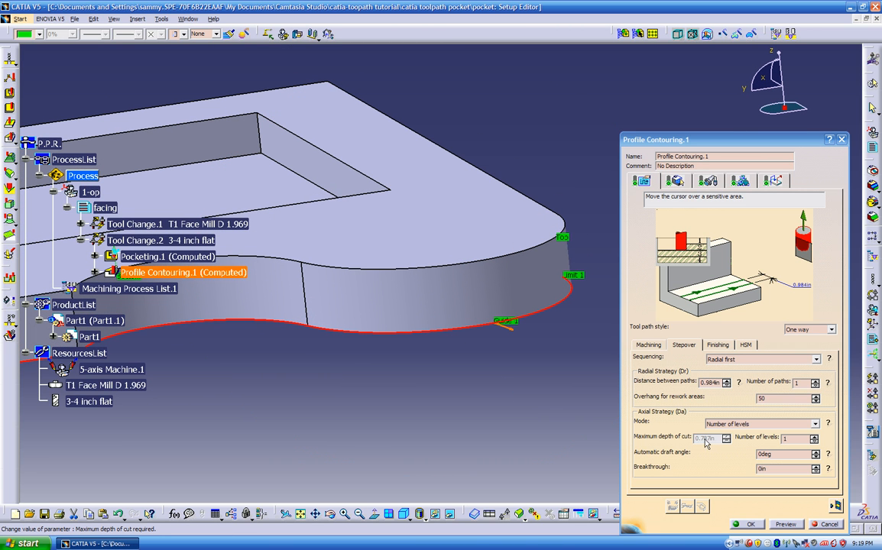
- Set the number of levels in the axial stepover strategy to 2
left_click(815, 441)
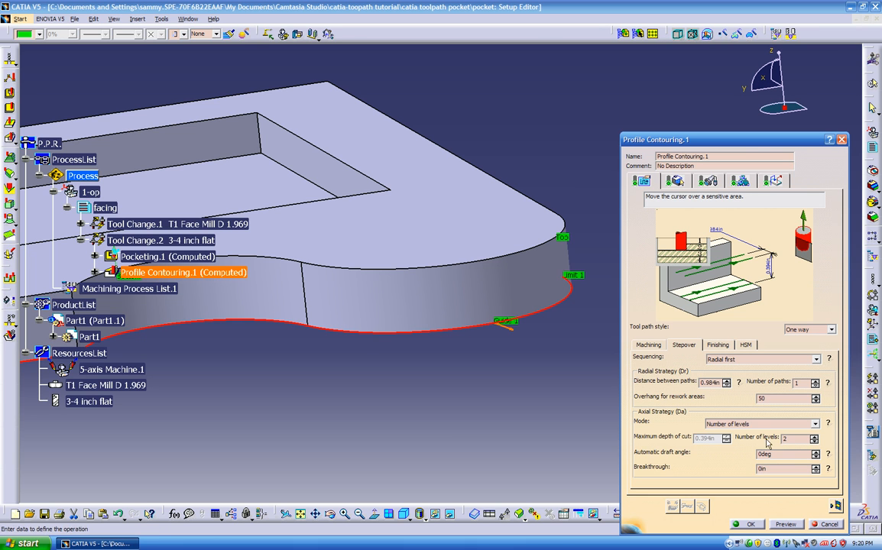
middle_click_drag(501, 383, 494, 359)
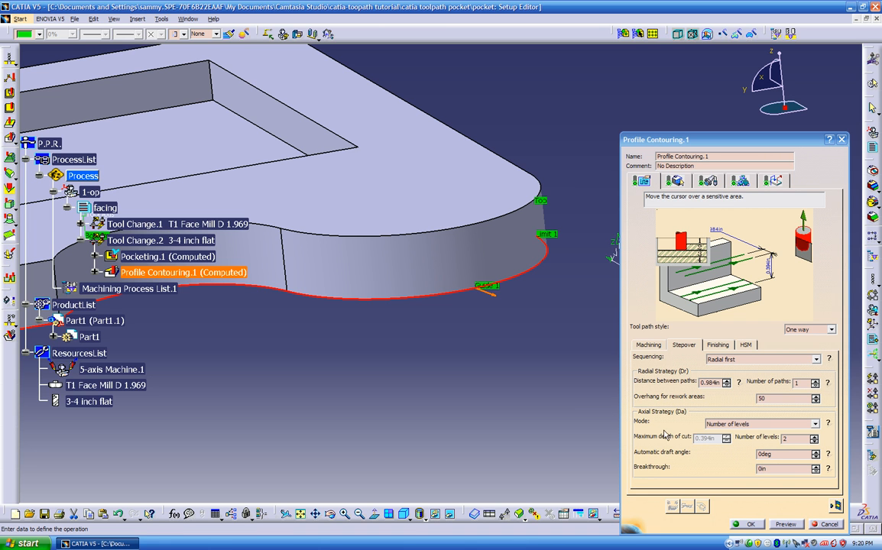
middle_click_drag(464, 342, 530, 353)
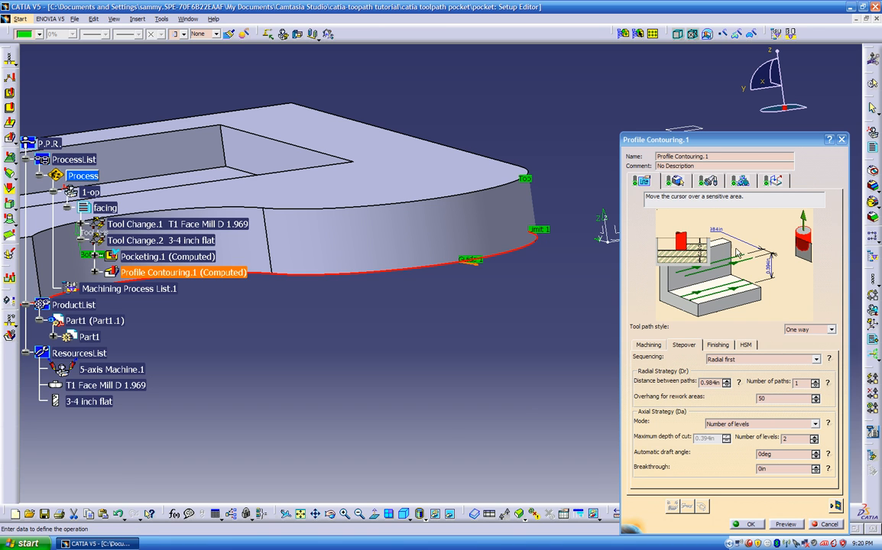
- Set the finishing mode to Side finish last level, with 0.02 in side finish thickness and 0 in bottom thickness on side finish
left_click(715, 346)
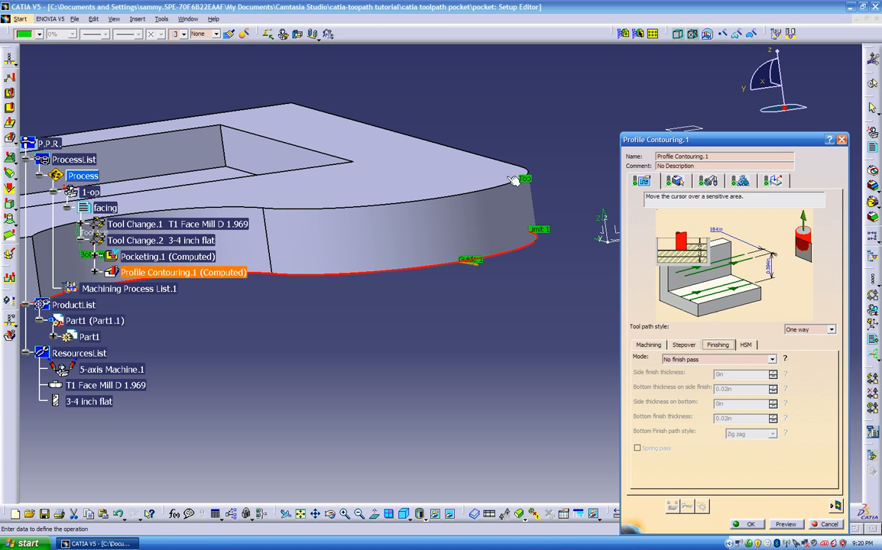
left_click(691, 359)
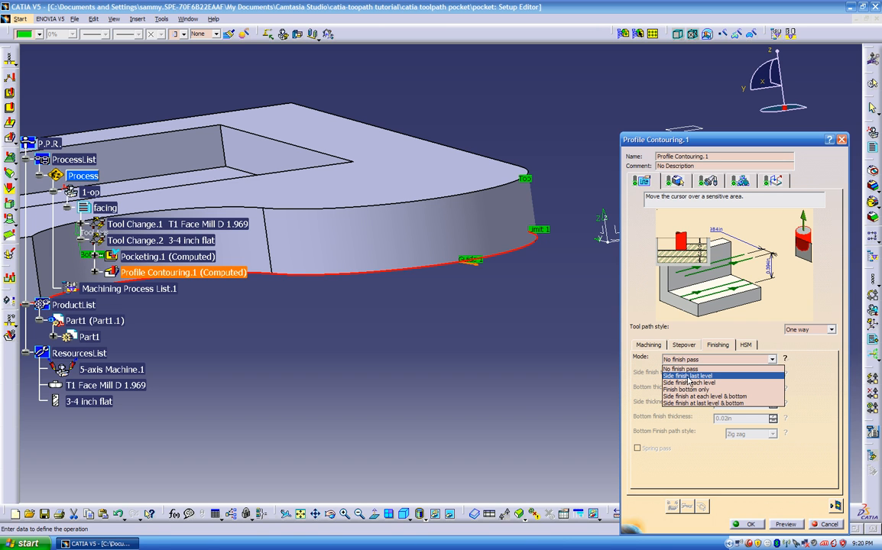
left_click(695, 377)
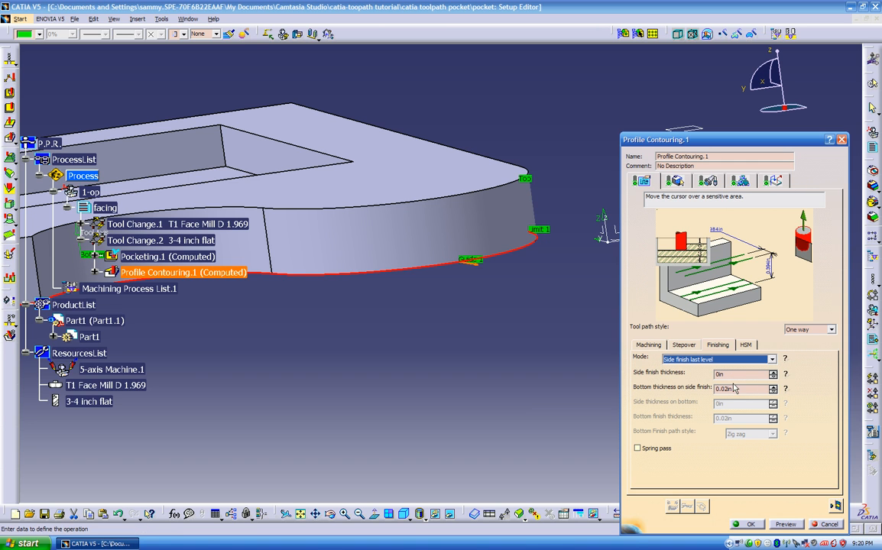
left_click(786, 376)
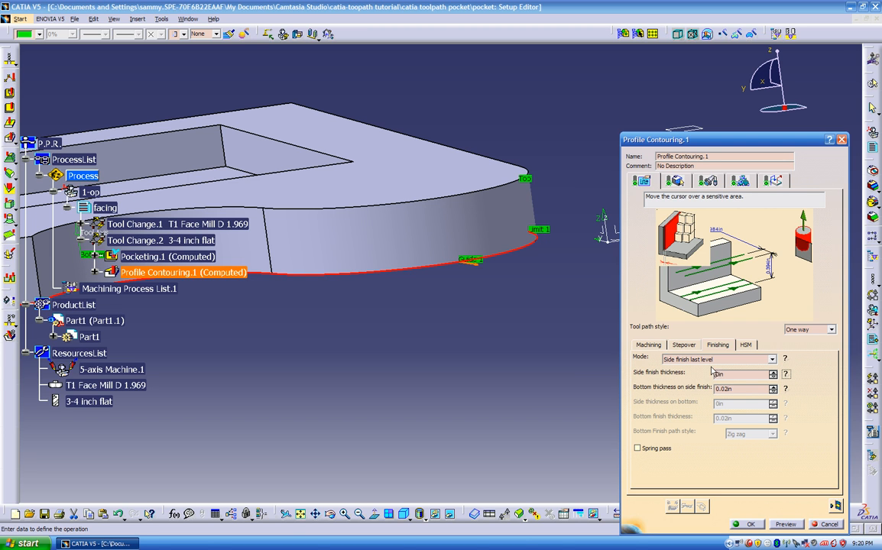
left_click_drag(734, 375, 648, 362)
type(".02")
left_click(786, 389)
left_click_drag(749, 391, 578, 369)
type("0")
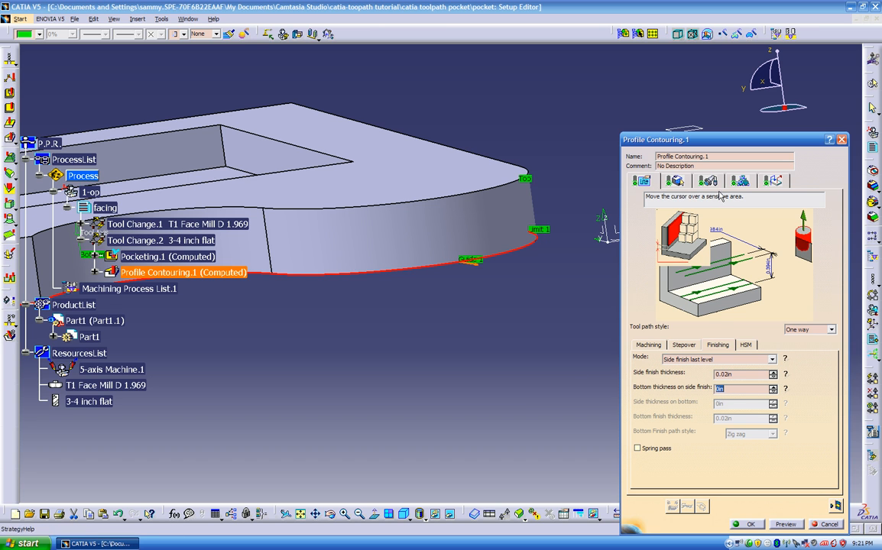
- Review the operation's approach and retract macros and the remaining entries in the macro list
left_click(740, 182)
left_click(772, 181)
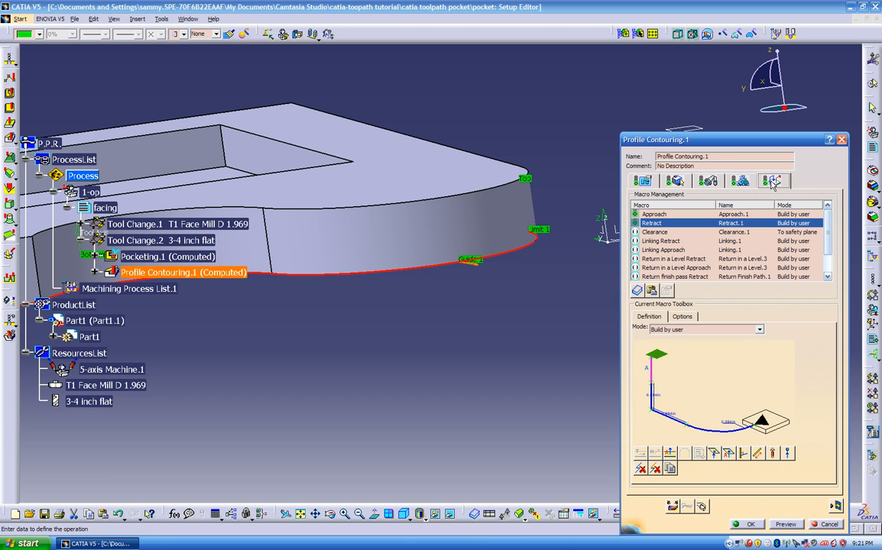
left_click(659, 215)
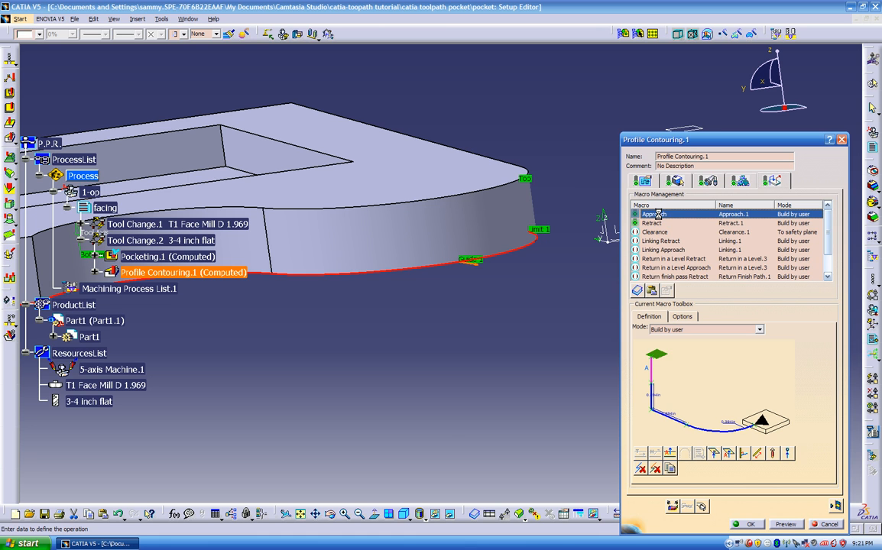
left_click(658, 222)
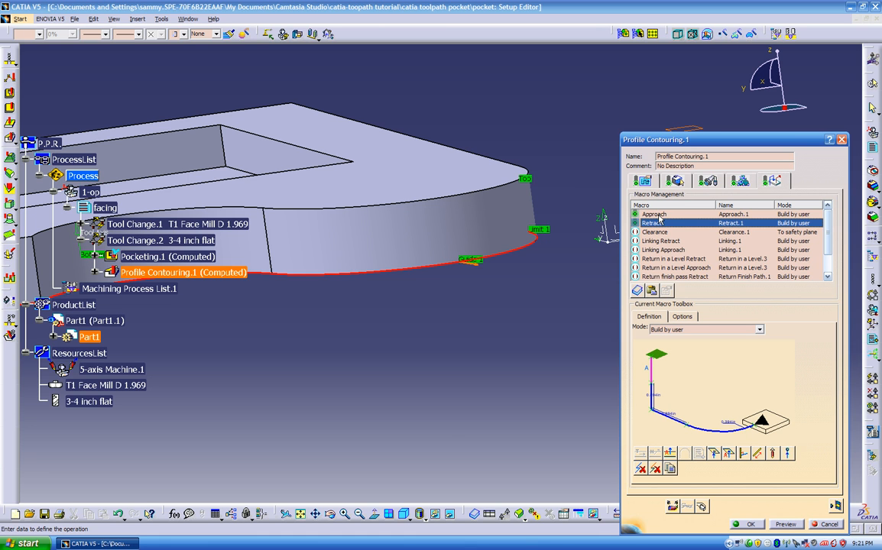
middle_click_drag(589, 175, 573, 218)
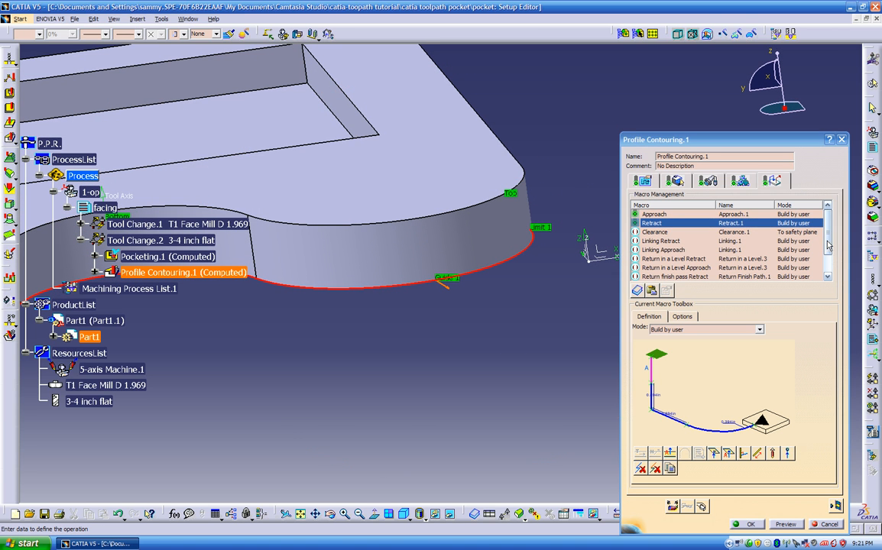
scroll(746, 229, "down", 1)
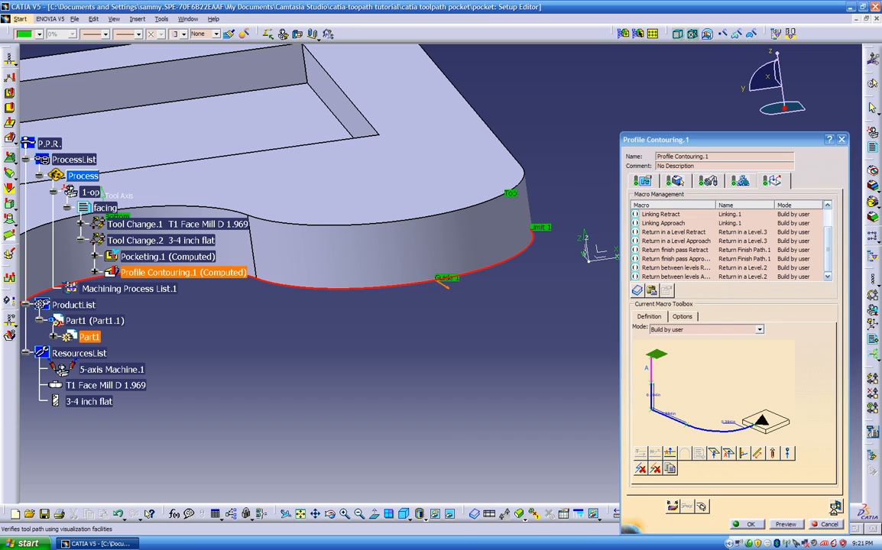
- Replay the tool path, examine its levels and finish pass around the curved side, and close the replay
left_click(836, 506)
middle_click_drag(516, 370, 395, 347)
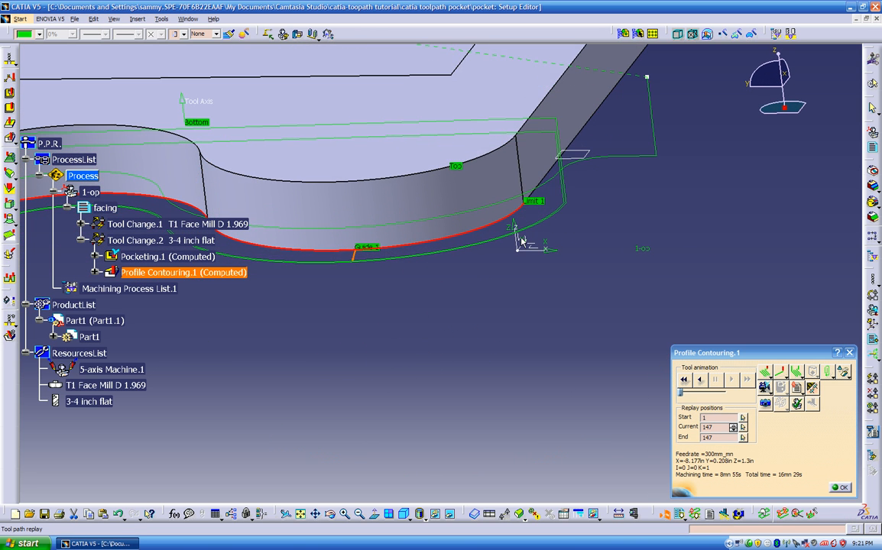
middle_click_drag(558, 253, 627, 233)
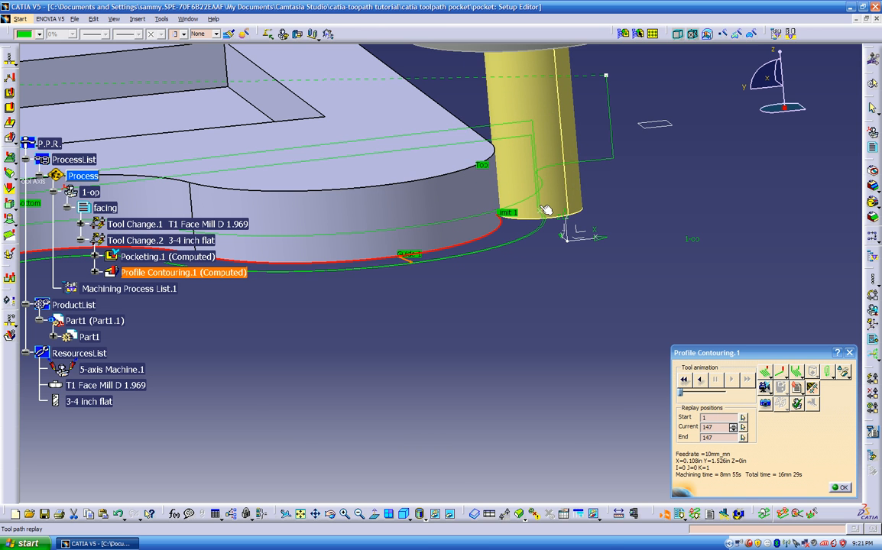
middle_click_drag(544, 208, 548, 281)
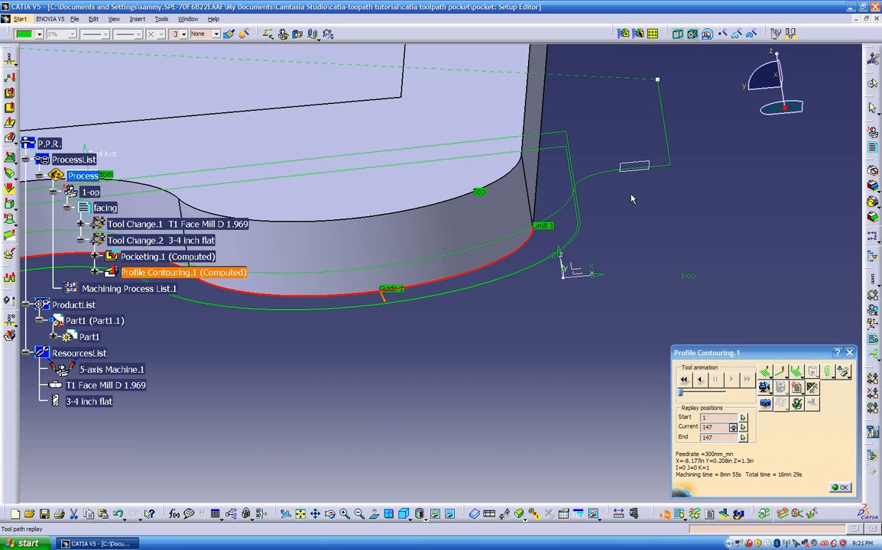
middle_click_drag(511, 296, 555, 298)
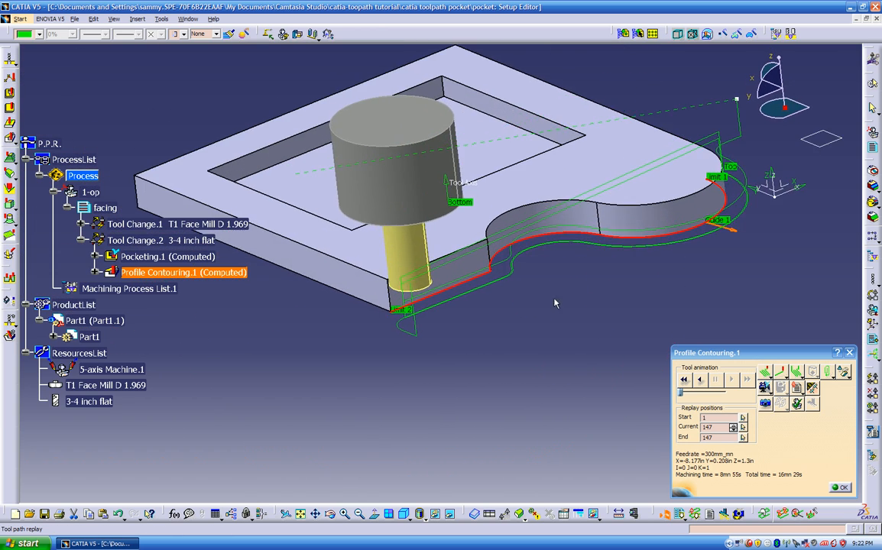
left_click(840, 488)
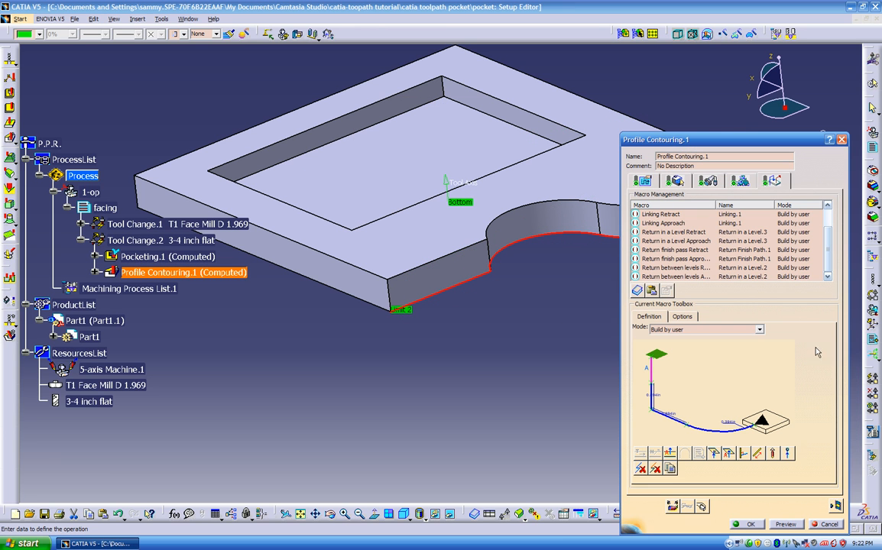
- Set the Clearance macro to To a plane, assign the rectangular plane beside the part, and activate the macro
scroll(824, 247, "up", 1)
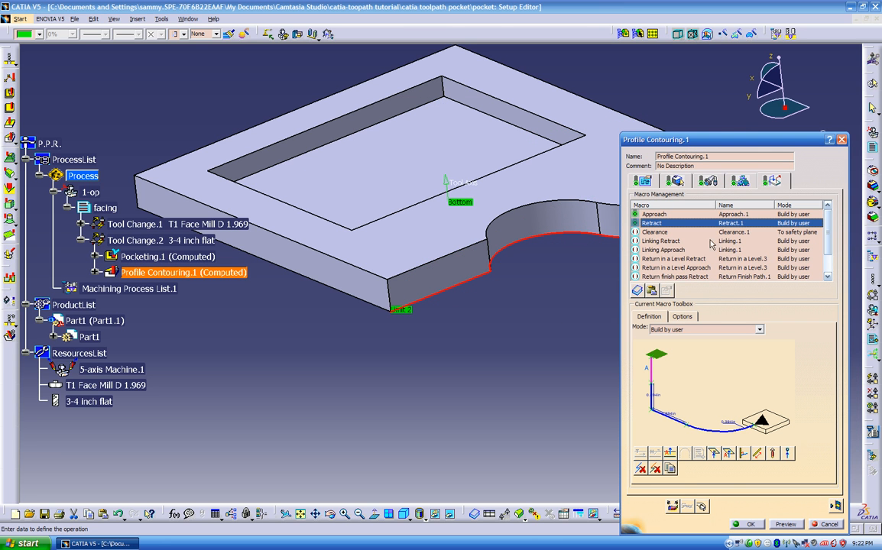
left_click(656, 232)
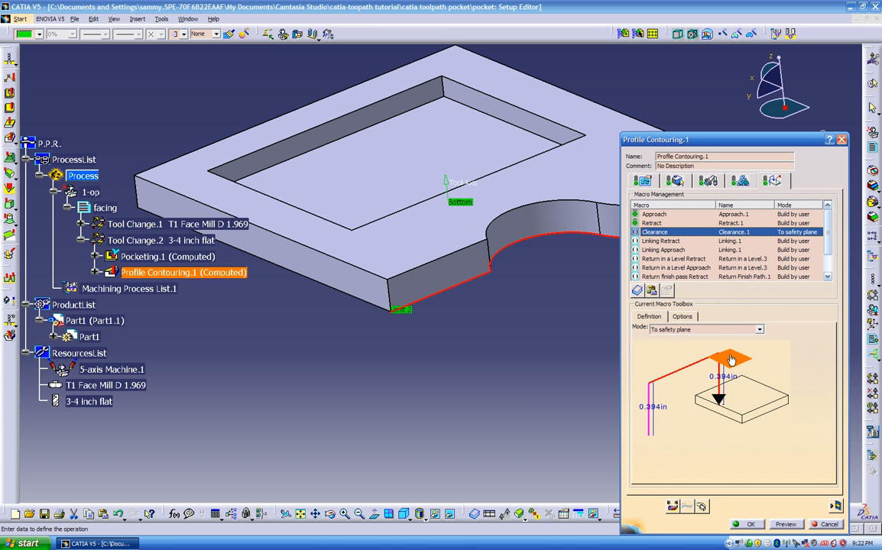
left_click(694, 329)
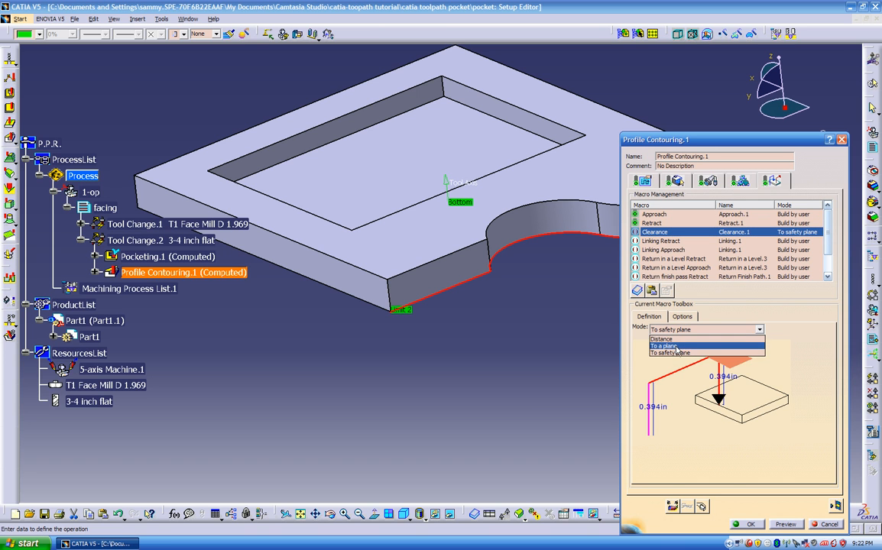
left_click(665, 337)
left_click(727, 362)
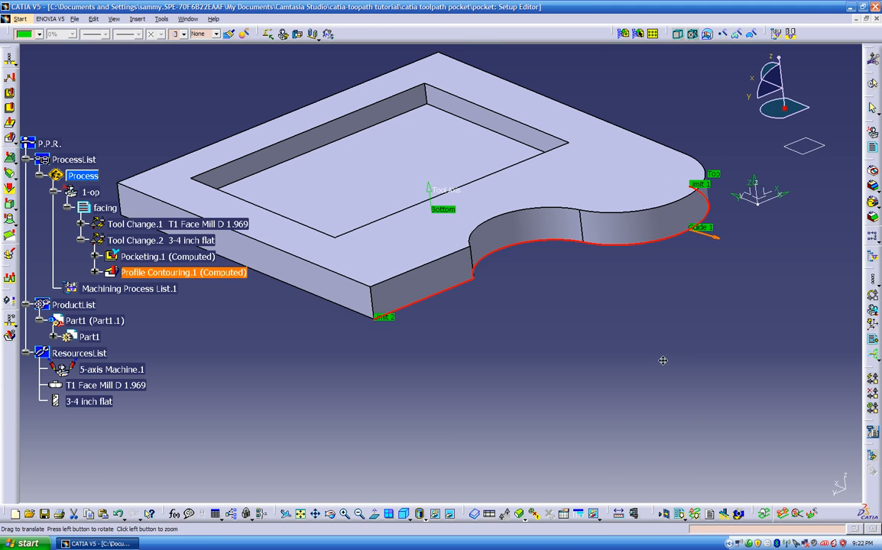
left_click(772, 166)
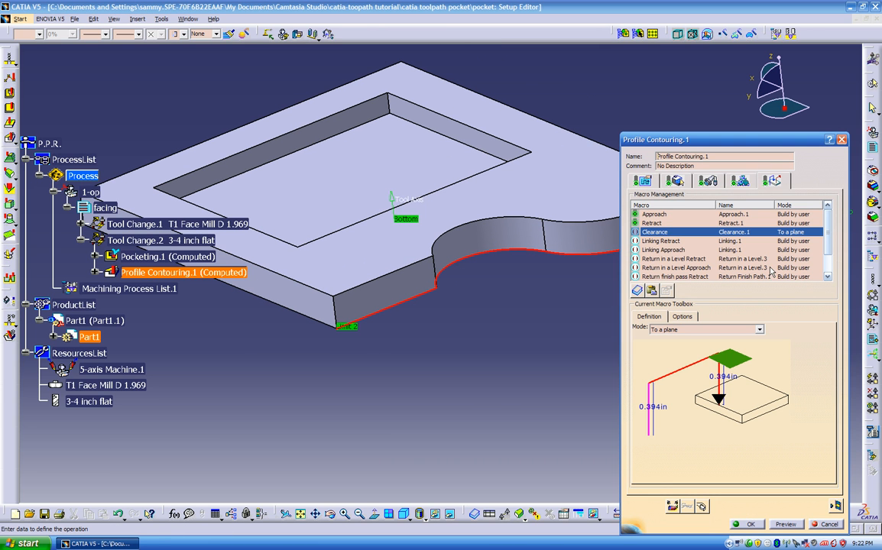
right_click(646, 235)
left_click(668, 243)
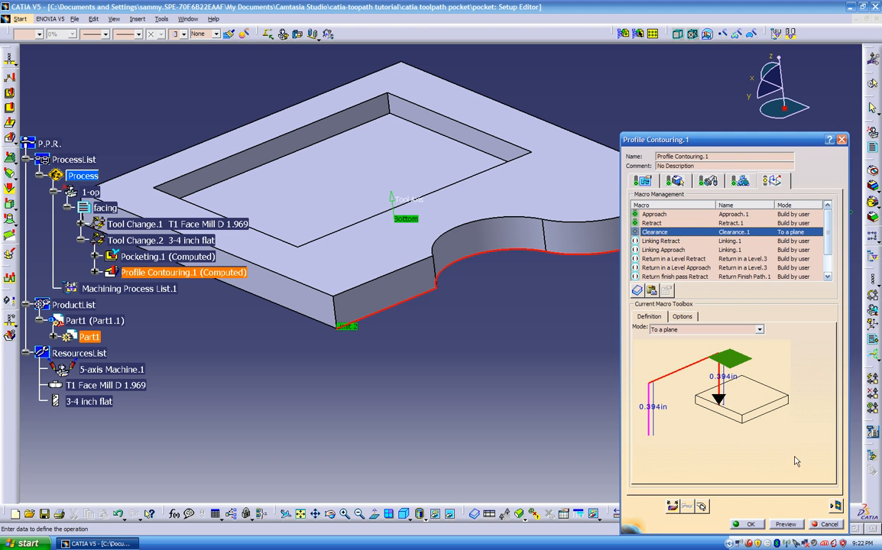
- Replay the tool path with the plane-based clearance, examine the motions between passes, and close the replay
left_click(673, 507)
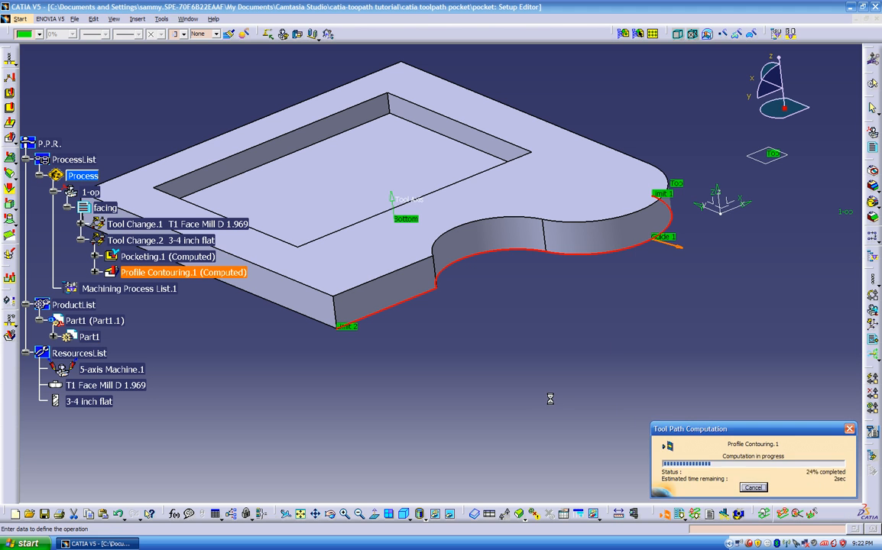
middle_click_drag(491, 360, 492, 293)
left_click(586, 145)
middle_click_drag(618, 144, 609, 252)
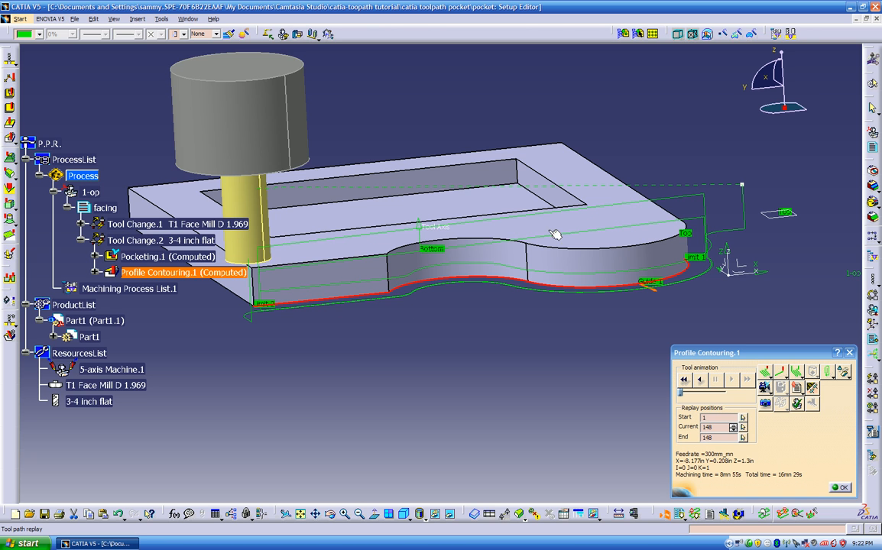
middle_click_drag(543, 292, 662, 191)
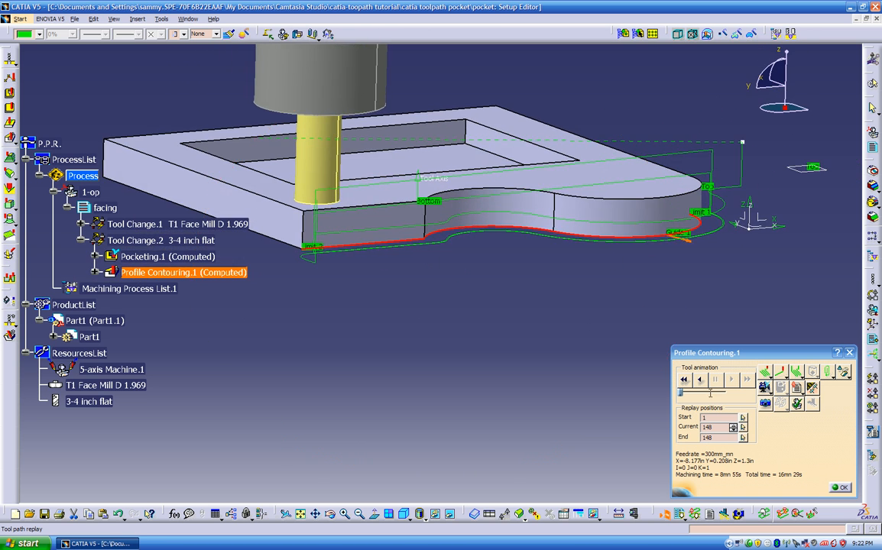
left_click(844, 487)
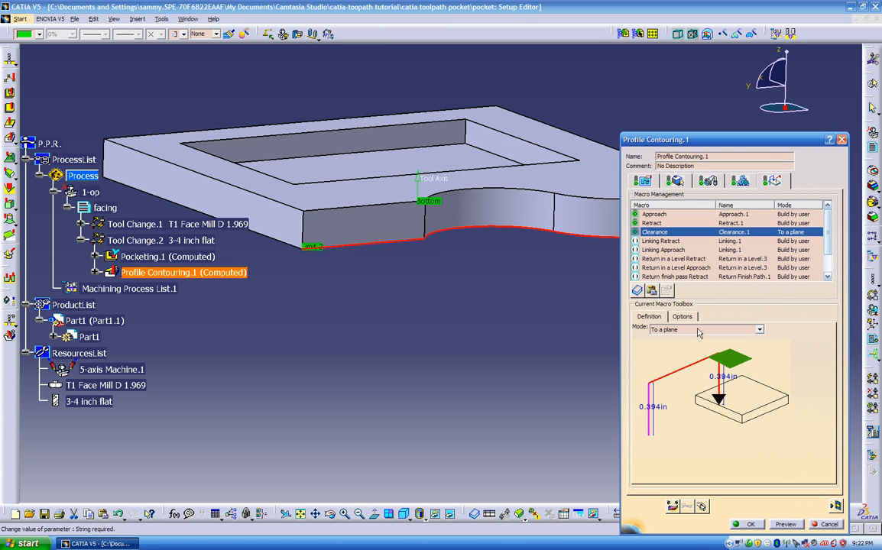
- Switch the Clearance macro's mode to To safety plane, then check the tool path in a replay
left_click(698, 331)
left_click(675, 351)
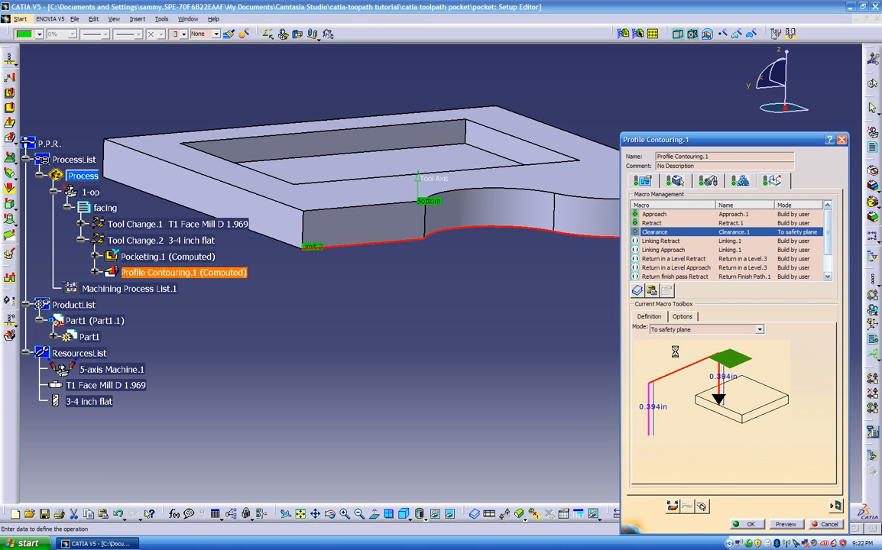
left_click(832, 505)
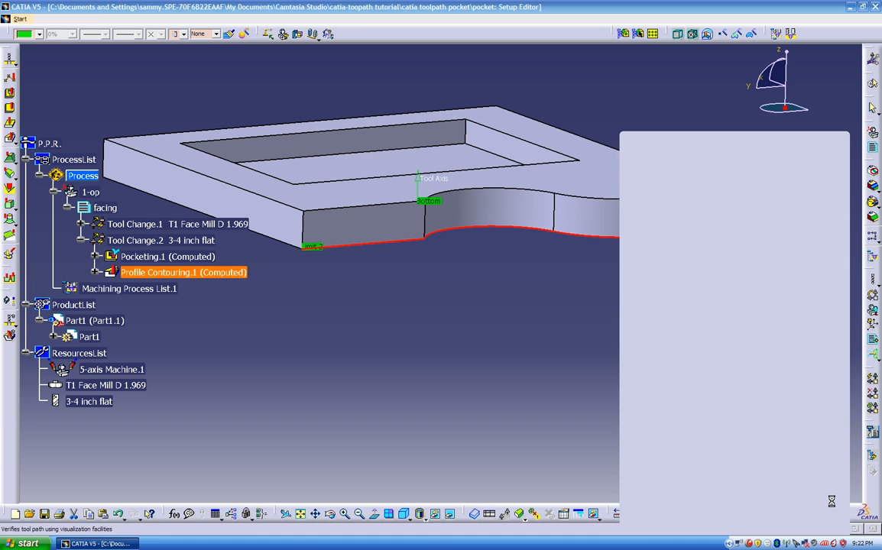
middle_click_drag(521, 291, 458, 289)
left_click(842, 489)
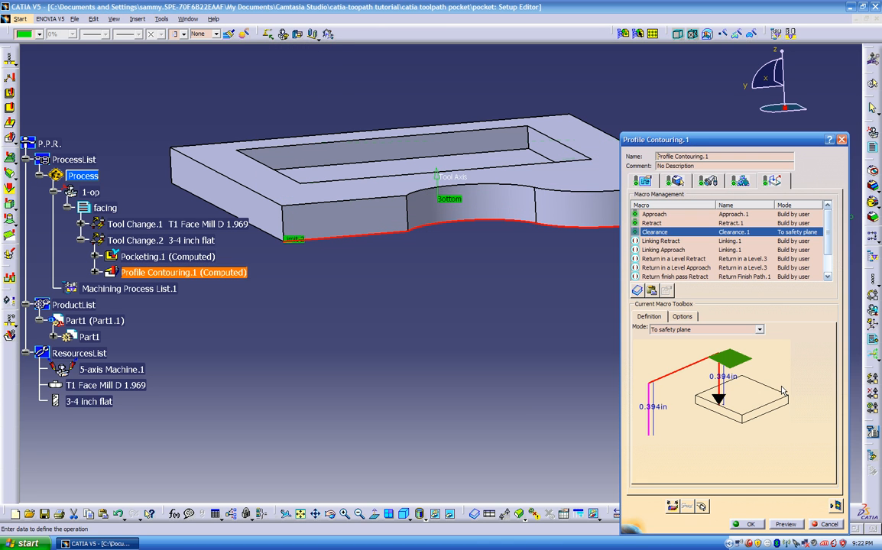
- Activate the Linking Retract macro and set its mode to Circular horizontal axial
left_click(659, 242)
right_click(667, 245)
left_click(668, 250)
left_click(671, 329)
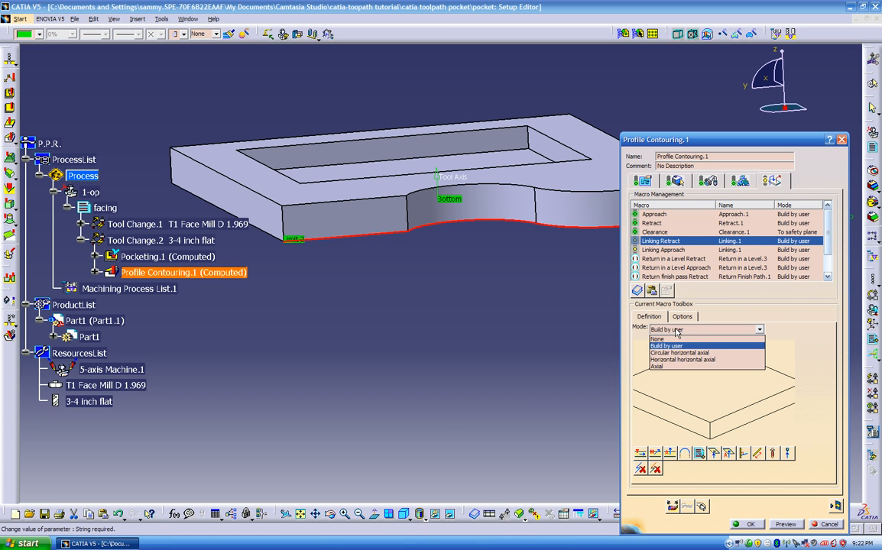
left_click(676, 354)
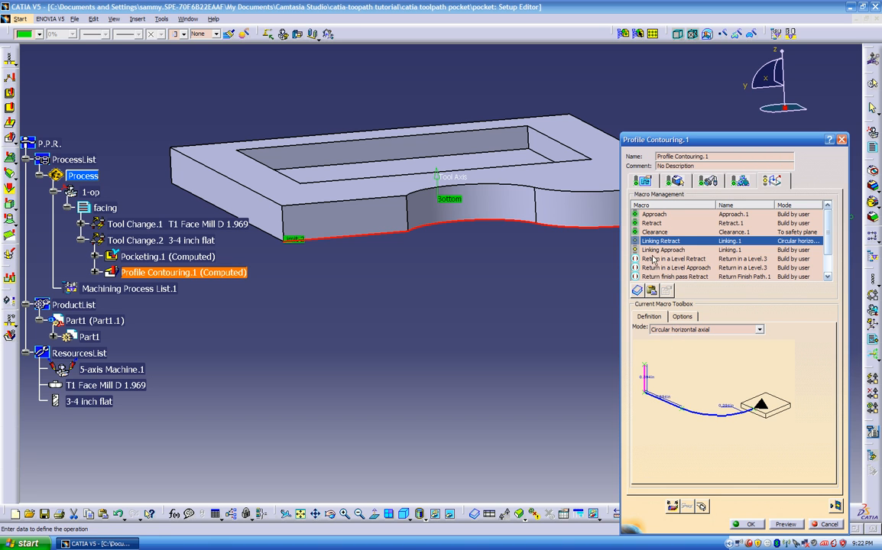
- Set the Linking Approach macro's mode to Circular horizontal axial
left_click(662, 250)
left_click(661, 330)
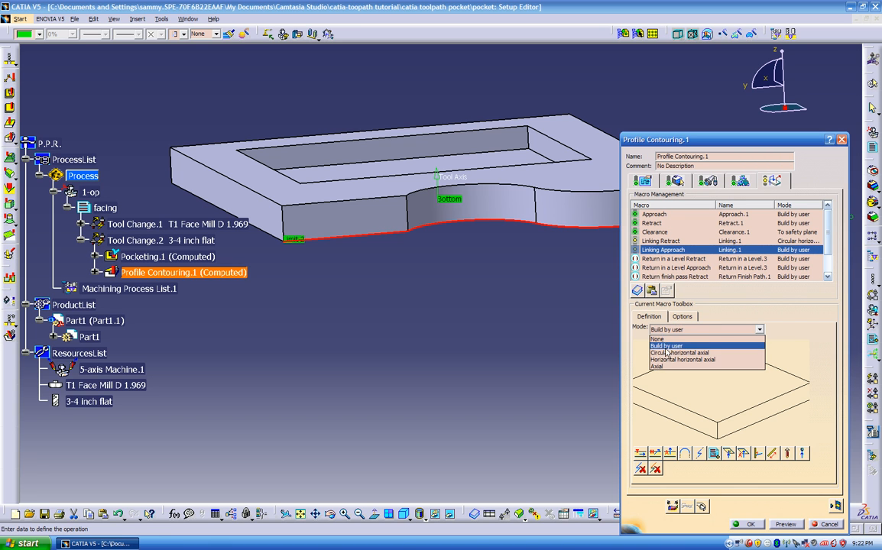
left_click(676, 353)
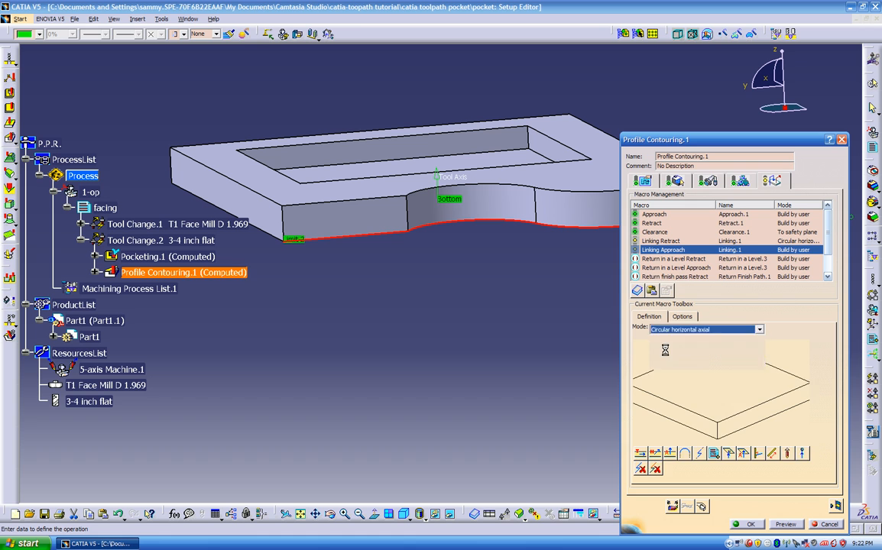
- Activate the Return in a Level macros and set both the retract and approach modes to Circular horizontal axial
right_click(662, 261)
left_click(655, 260)
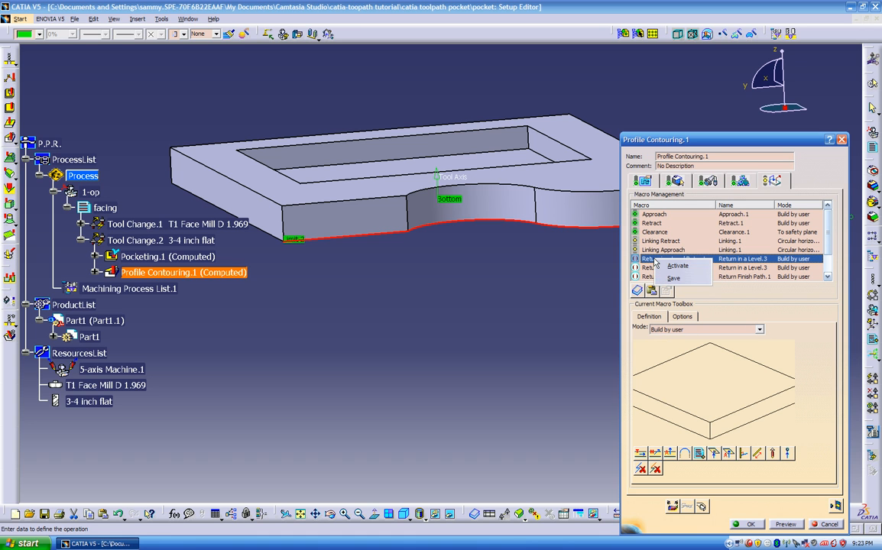
left_click(684, 330)
left_click(683, 353)
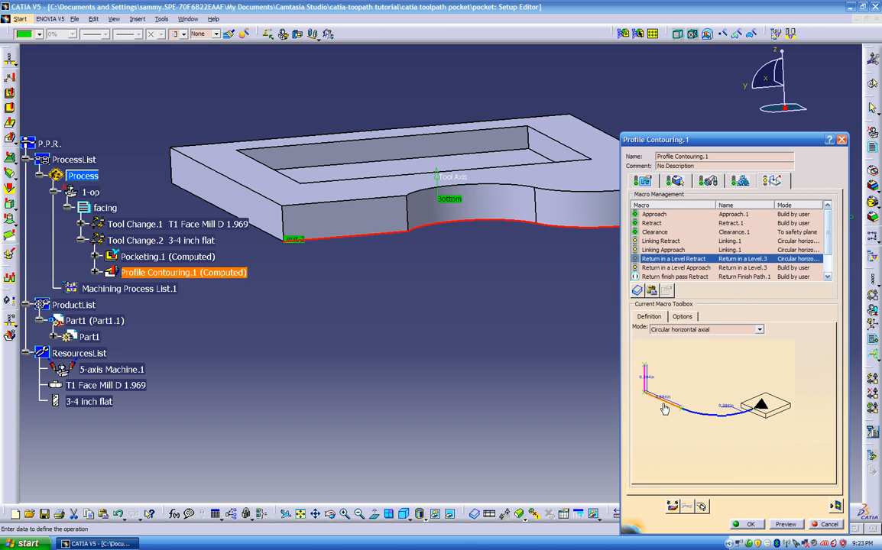
left_click(666, 269)
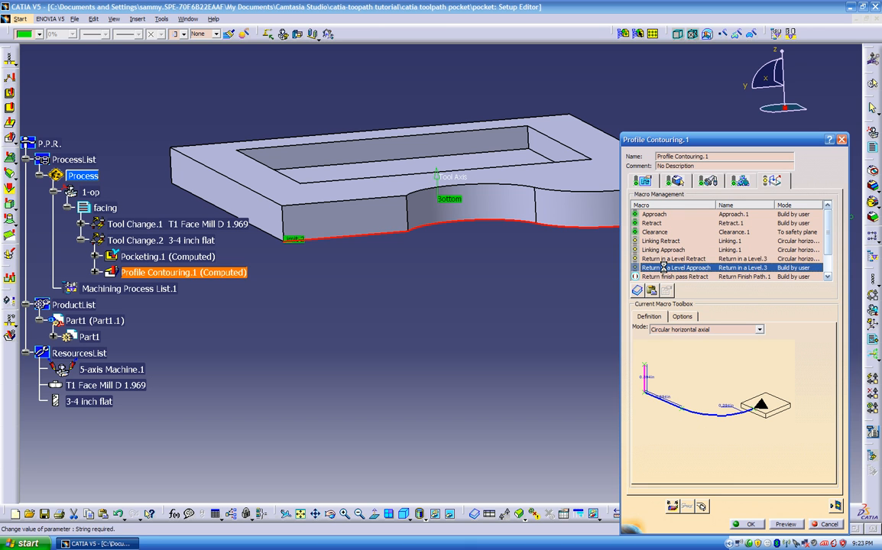
left_click(672, 329)
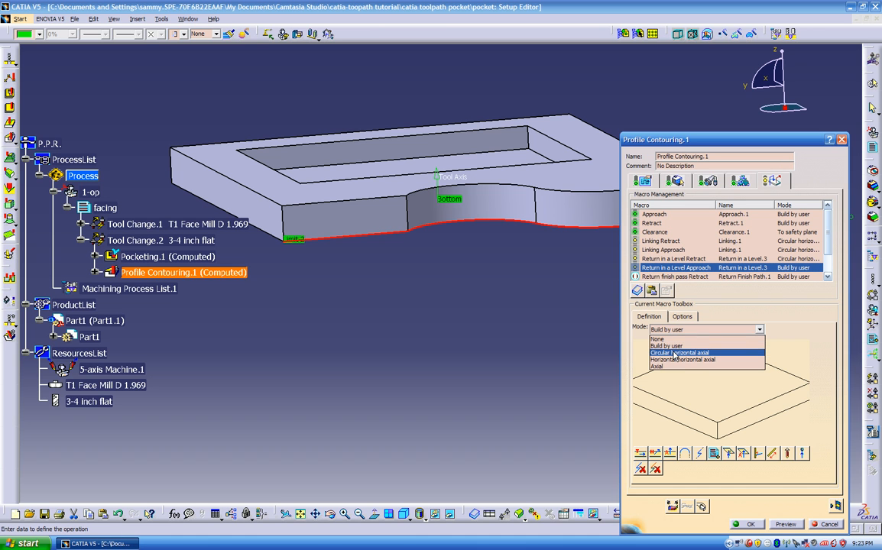
left_click(672, 353)
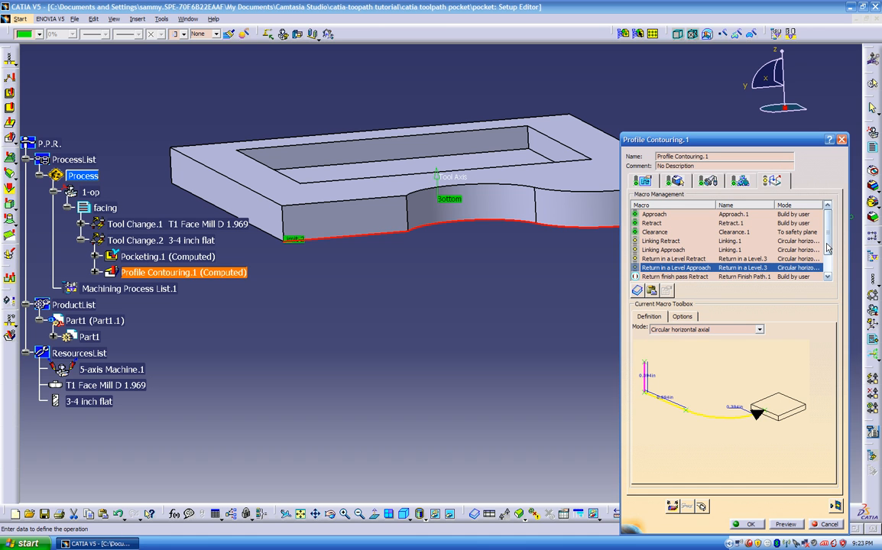
- Activate the Return finish pass macros and set both the retract and approach modes to Circular horizontal axial
scroll(826, 269, "down", 1)
left_click(676, 250)
right_click(676, 251)
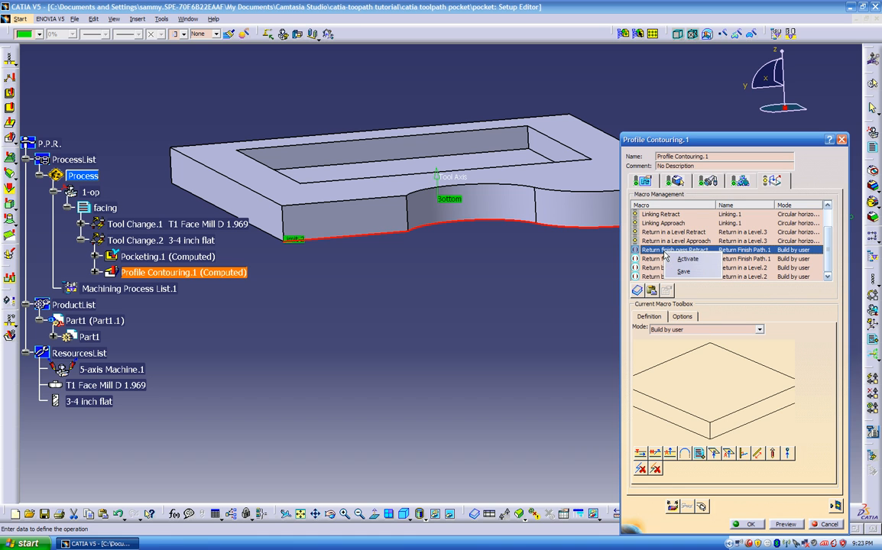
left_click(678, 259)
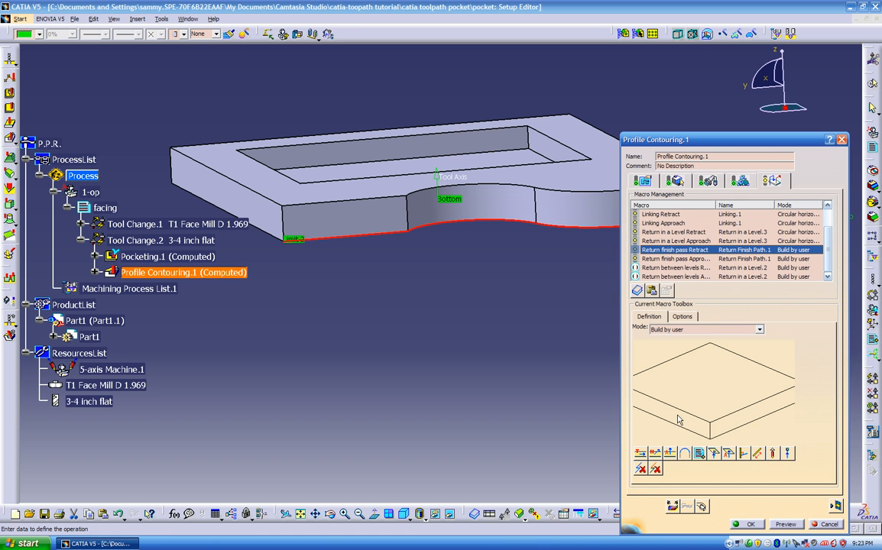
left_click(676, 330)
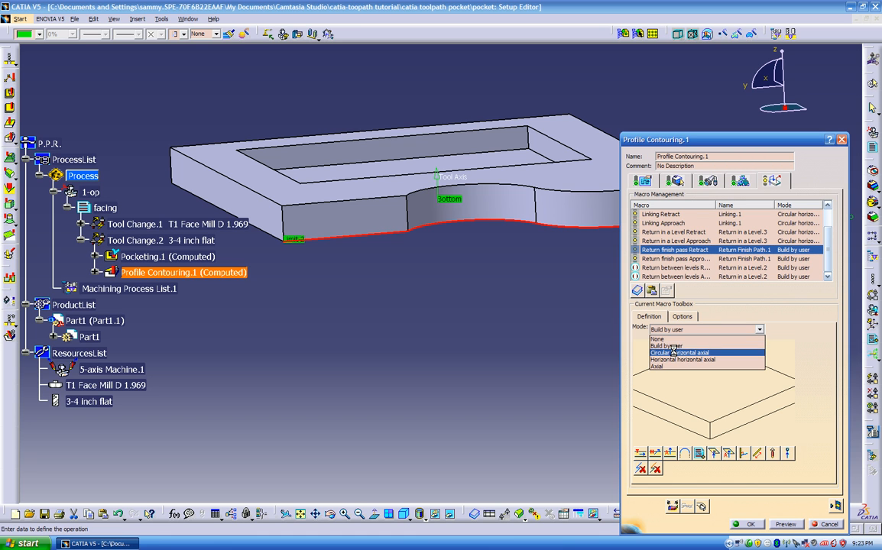
left_click(674, 353)
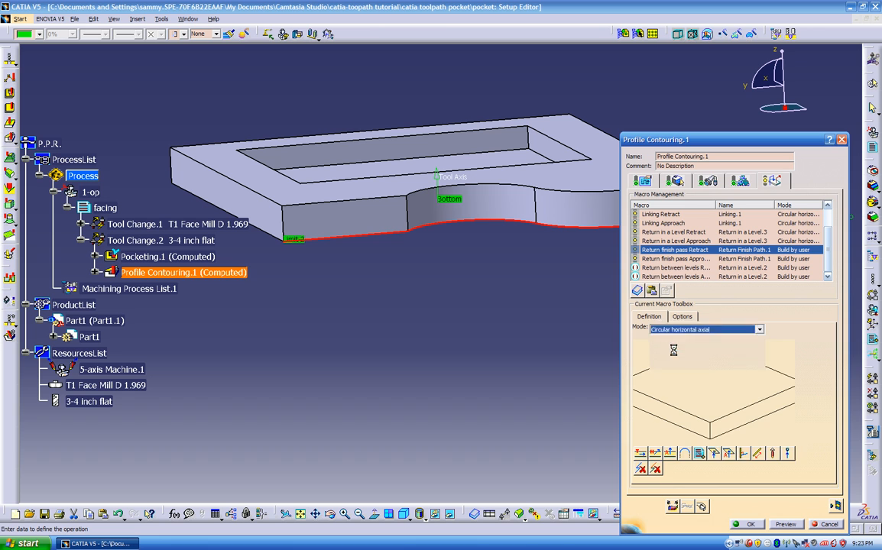
left_click(673, 259)
left_click(676, 329)
left_click(677, 353)
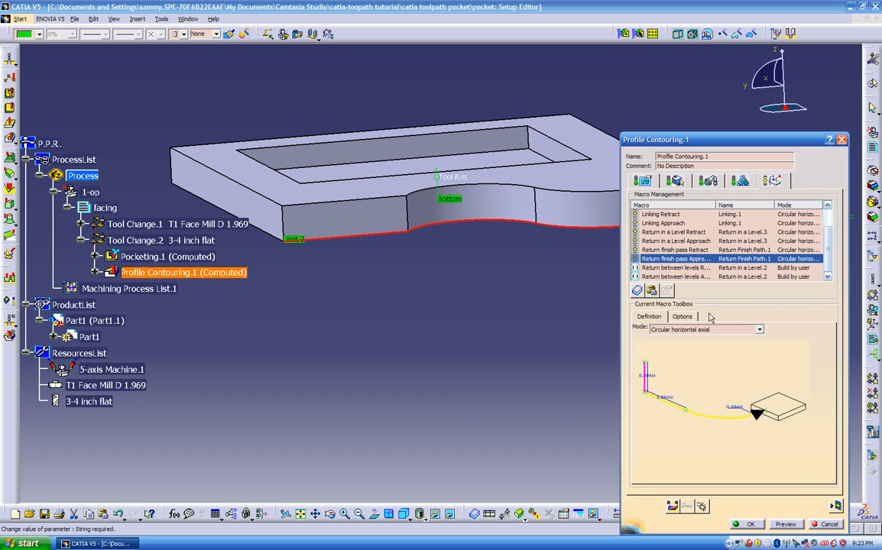
- Activate the Return between levels macros and set both the retract and approach modes to Circular horizontal axial
right_click(689, 269)
left_click(691, 278)
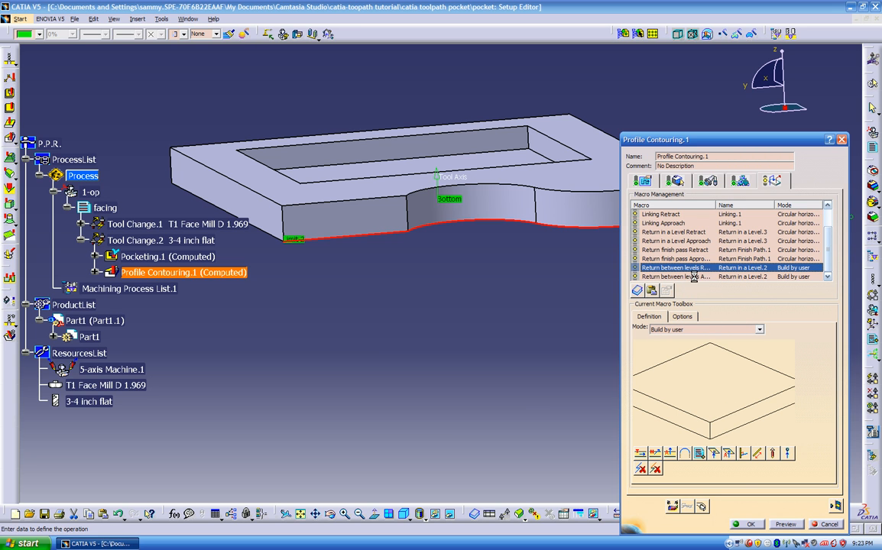
left_click(680, 330)
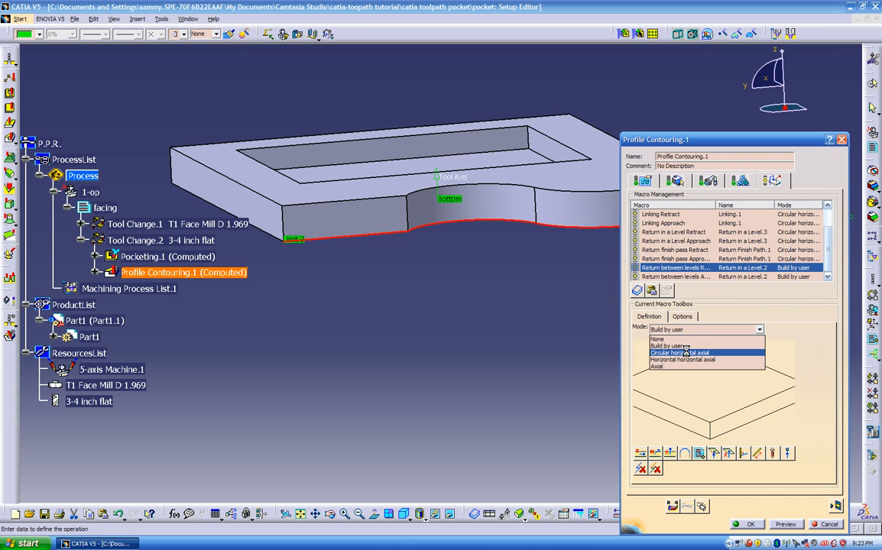
left_click(686, 352)
left_click(672, 277)
left_click(688, 329)
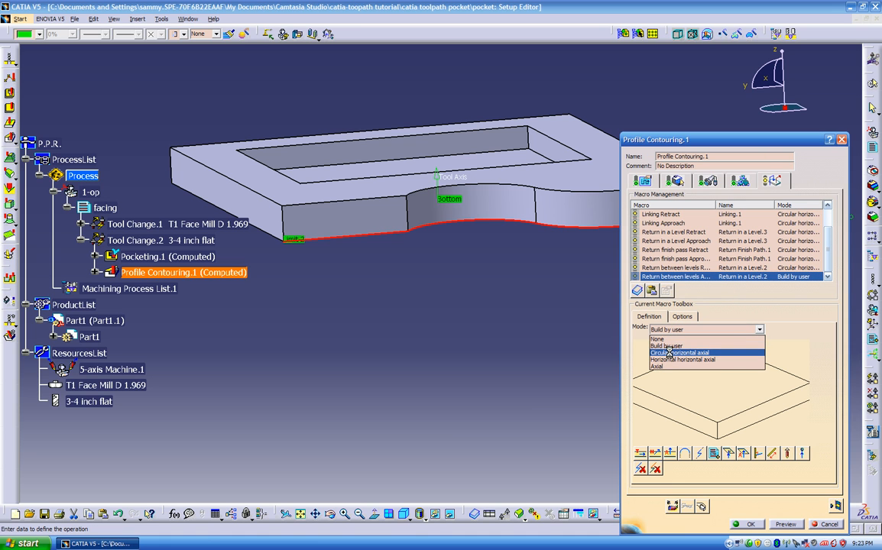
left_click(669, 352)
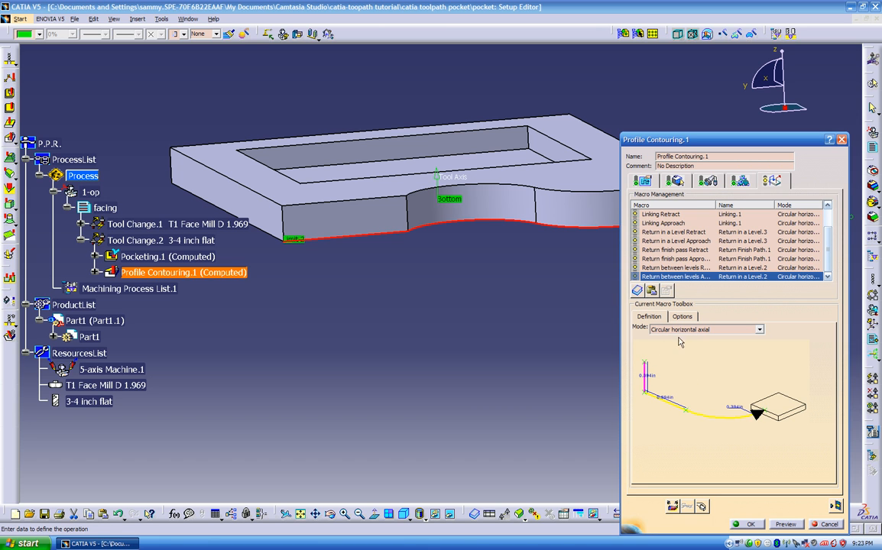
- Switch the Return between levels Approach macro to Build by user and add an axial motion up to a plane picked on the part
left_click(689, 330)
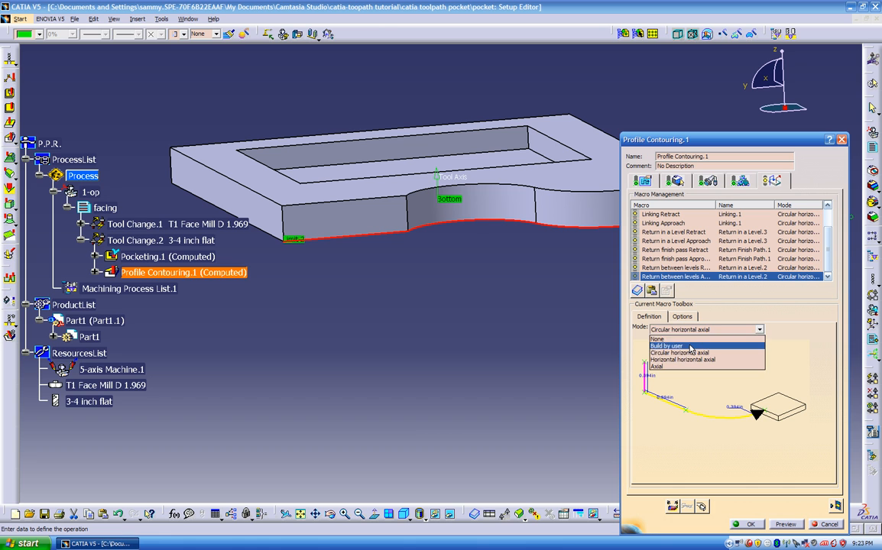
left_click(690, 347)
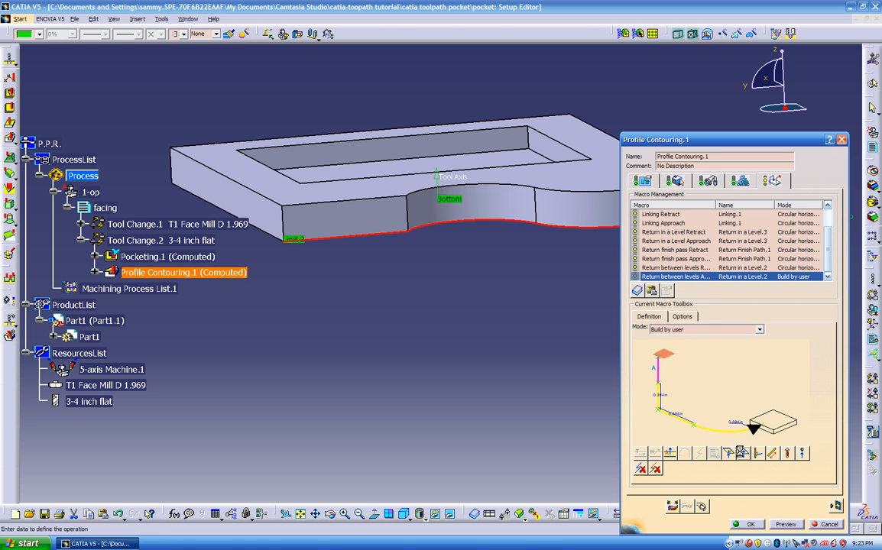
left_click(664, 354)
middle_click_drag(583, 316, 536, 330)
left_click(709, 180)
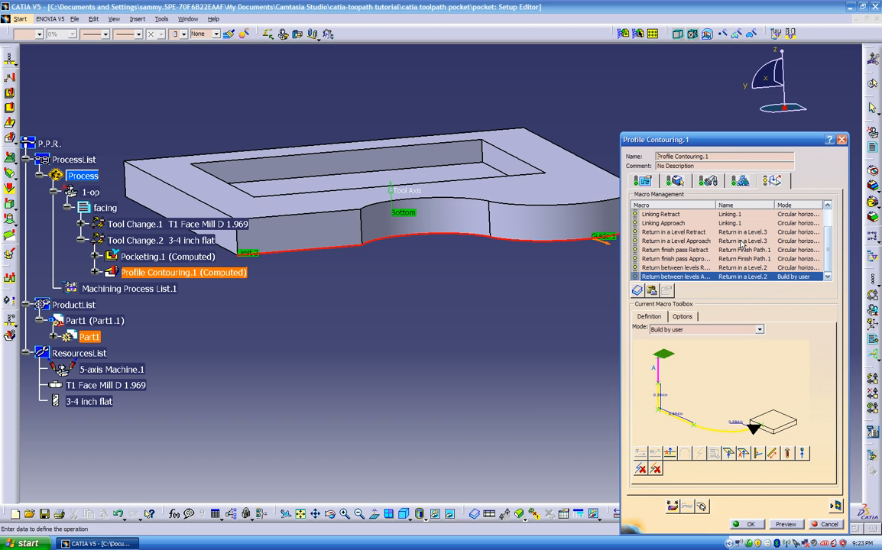
- Compute the tool path replay and examine the approach, retract and linking motions around the curved side
left_click(835, 505)
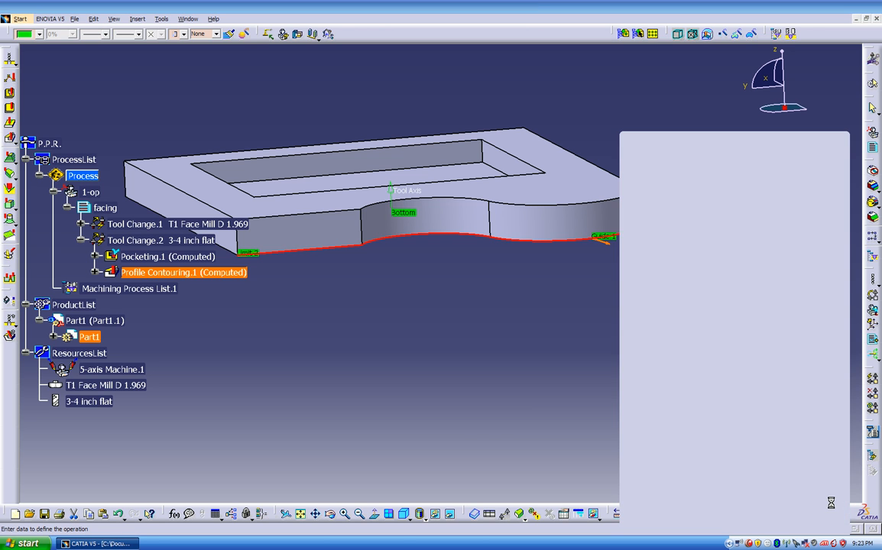
middle_click_drag(524, 350, 642, 247)
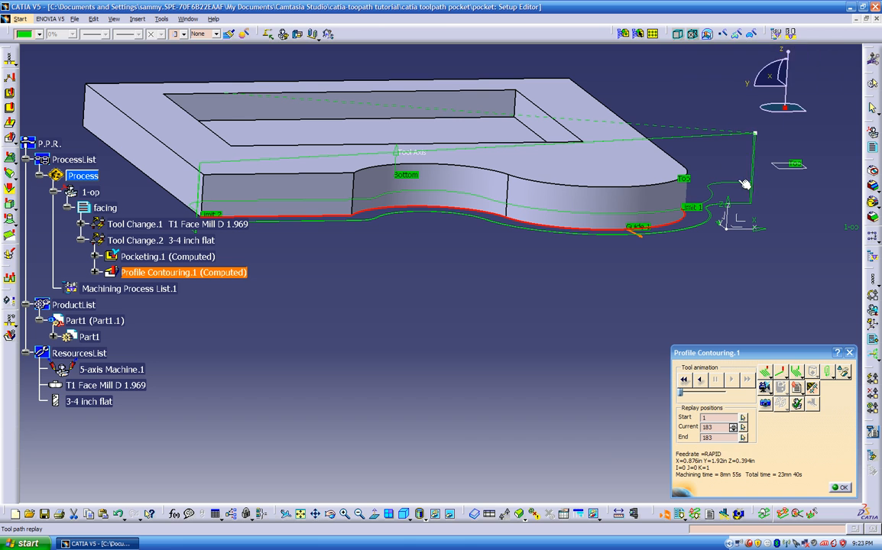
middle_click_drag(202, 165, 232, 140)
middle_click_drag(528, 388, 553, 337)
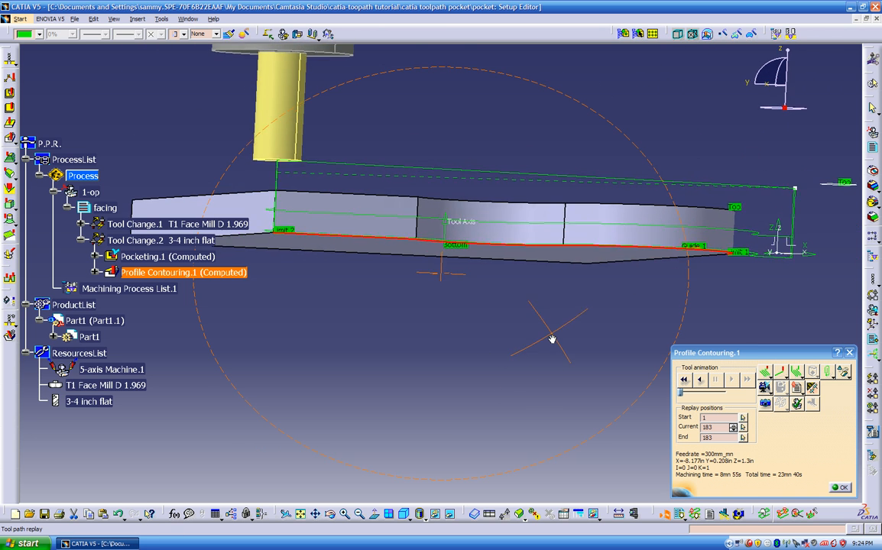
middle_click_drag(620, 283, 510, 334)
- Play the tool animation from the start position to the end while watching the tool follow the curved side
left_click(685, 380)
left_click(730, 380)
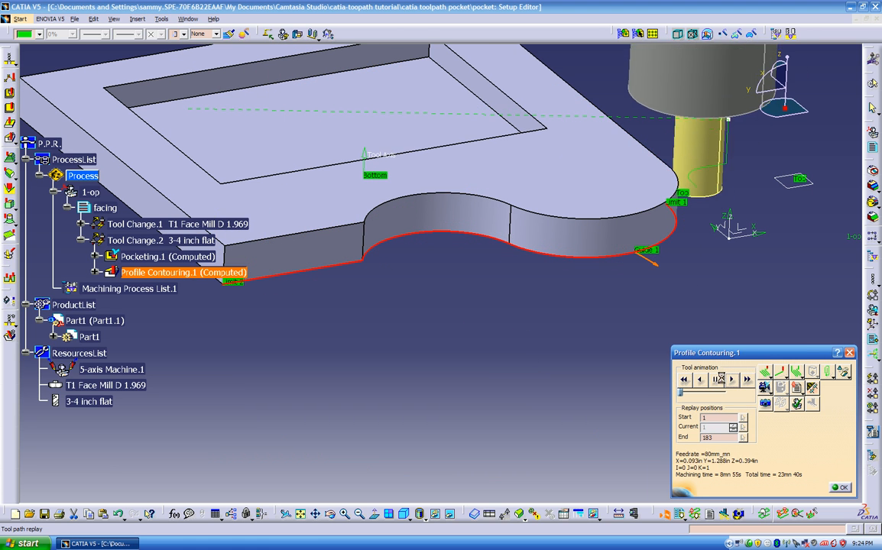
middle_click_drag(538, 353, 595, 279)
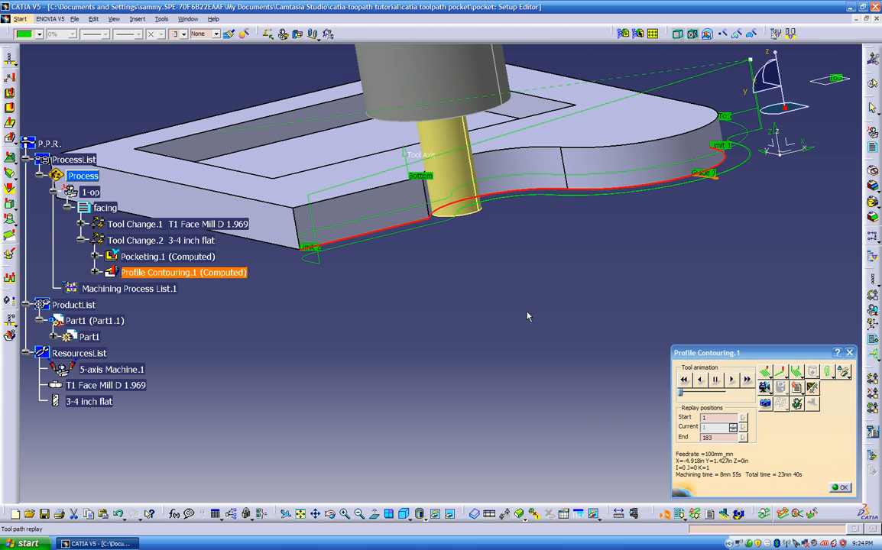
middle_click_drag(519, 278, 550, 314)
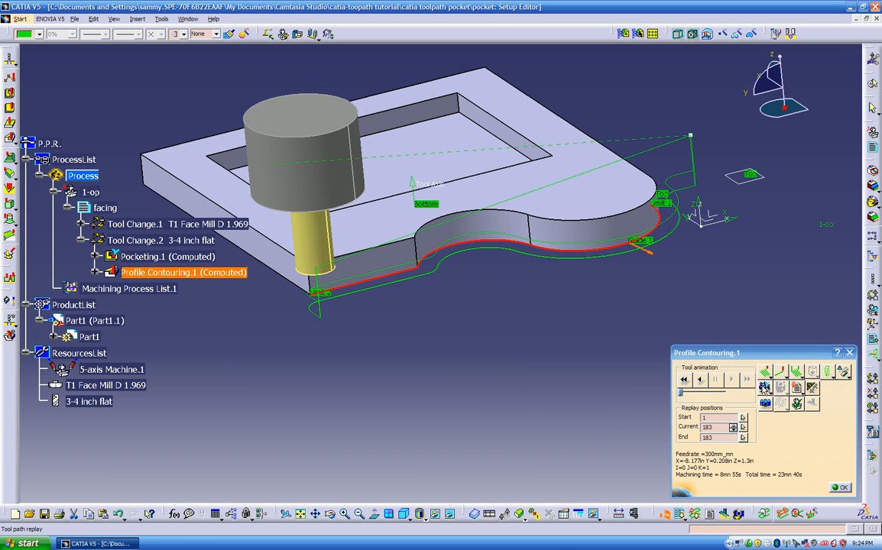
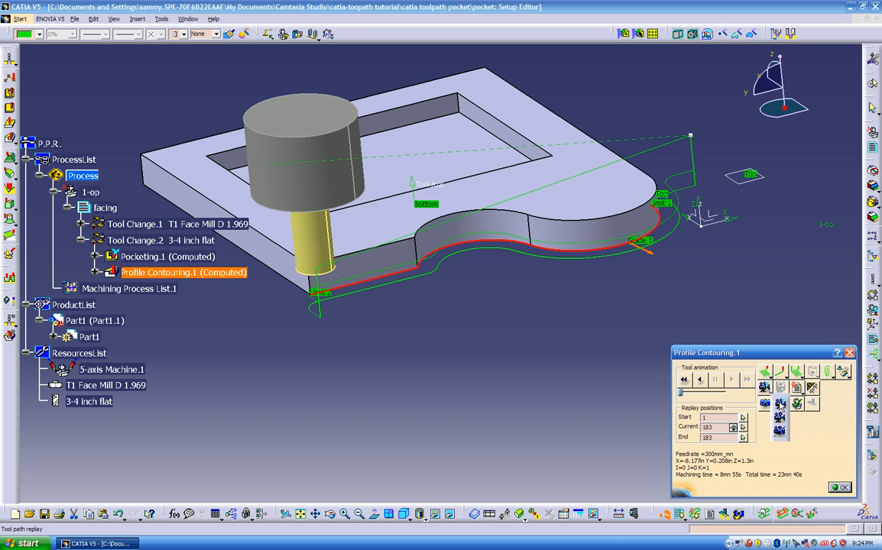
- Run the material removal video of the profile contouring from the last saved result to its end and inspect the cut stock
left_click(780, 404)
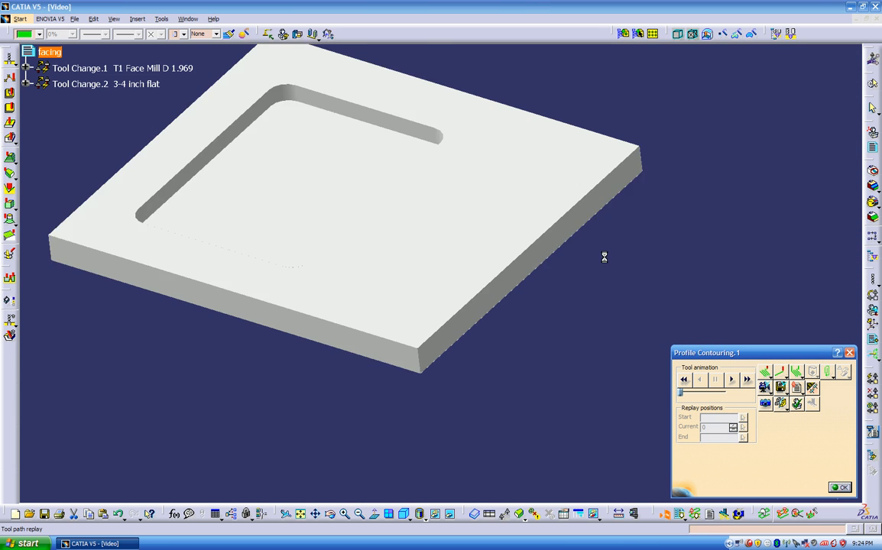
left_click(747, 381)
middle_click_drag(667, 366, 622, 323)
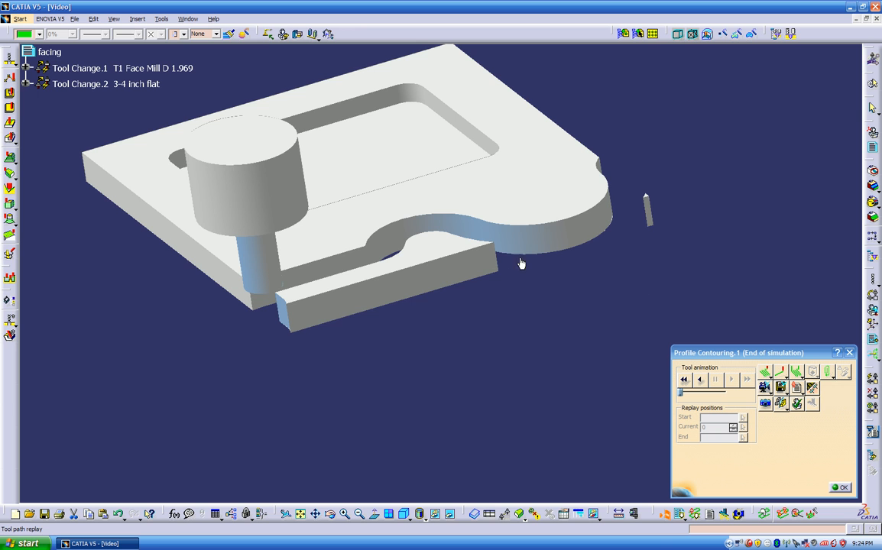
middle_click_drag(463, 305, 509, 328)
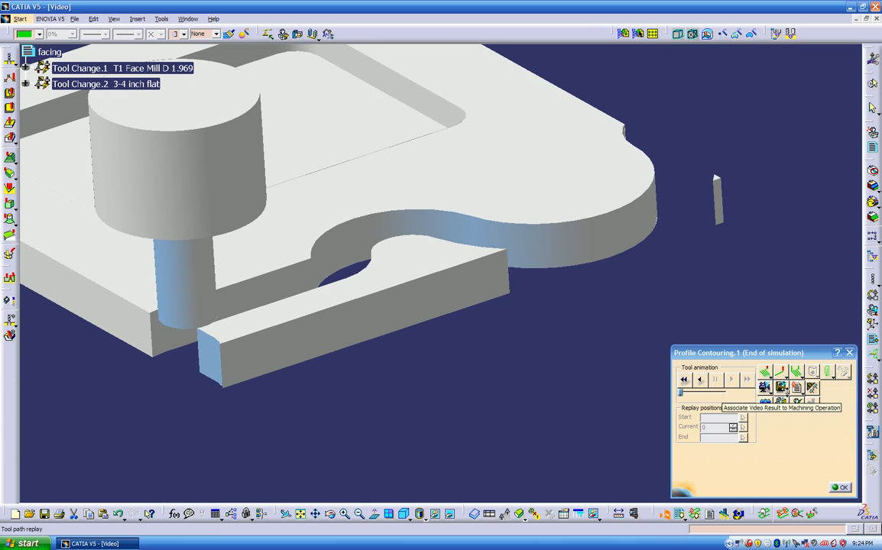
- Remove the two loose leftover pieces of stock cut off beside the curved side from the video result
left_click(786, 392)
left_click(775, 452)
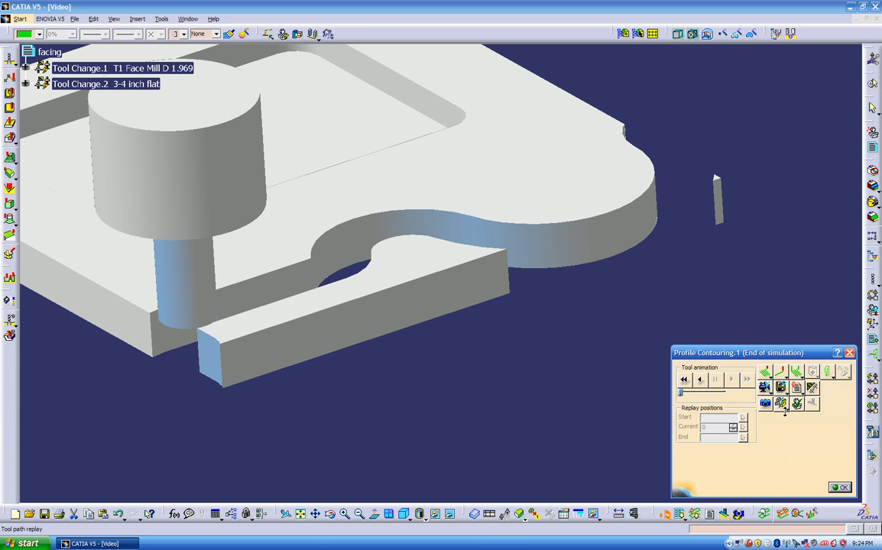
left_click(788, 411)
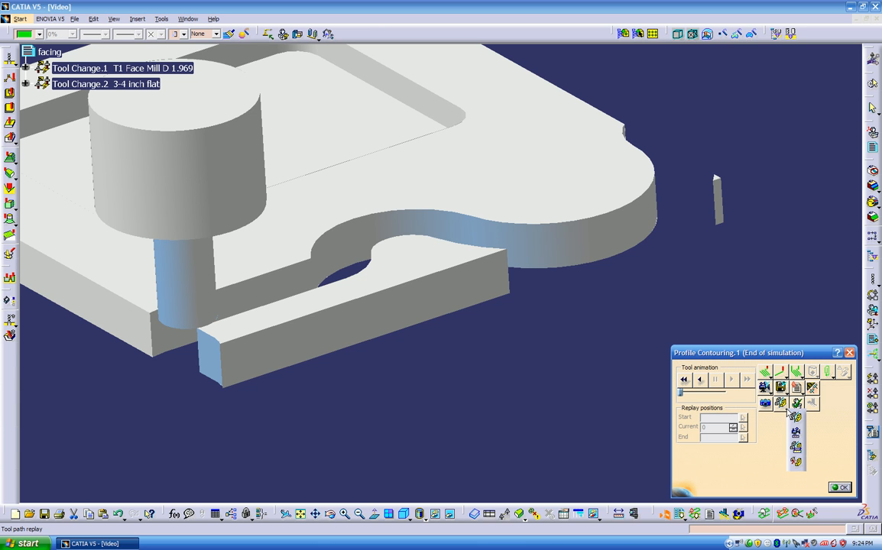
left_click(796, 462)
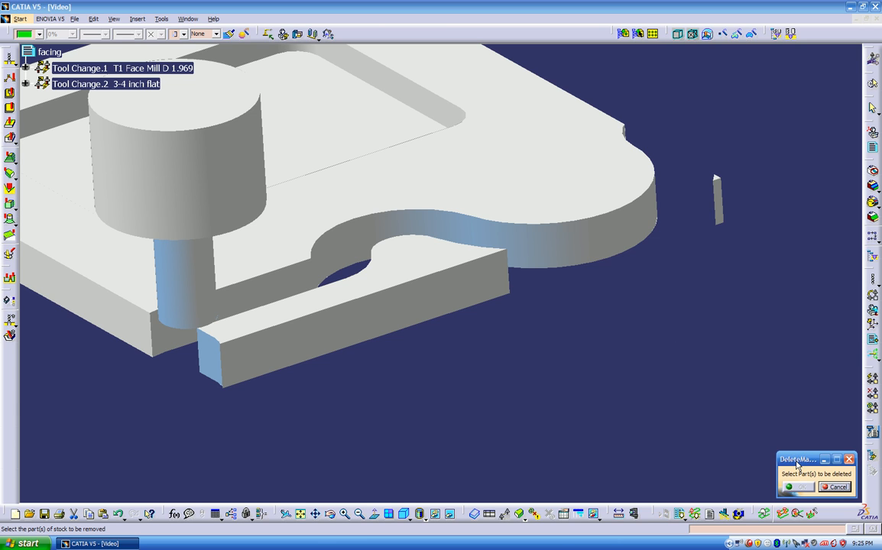
left_click(456, 301)
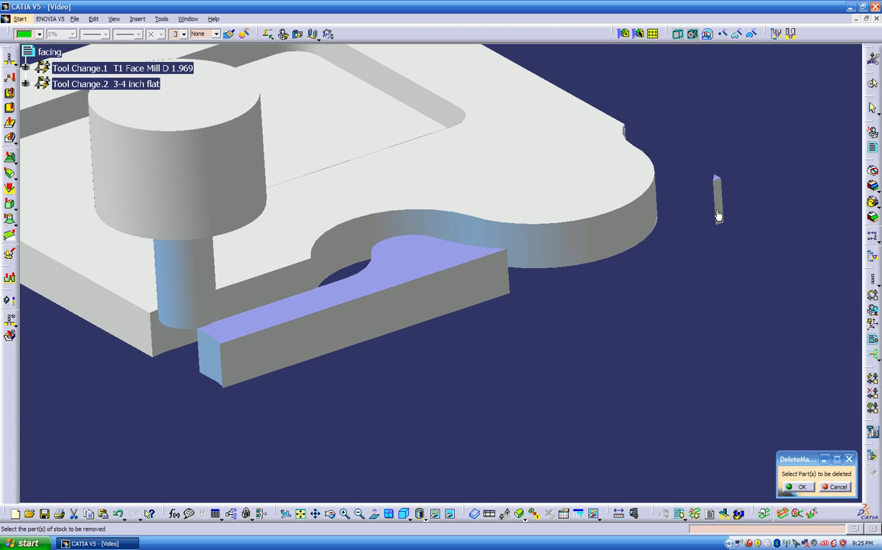
left_click(800, 488)
- Inspect the cleaned-up stock and query the pick point information on its top face, then close the read-out
middle_click_drag(433, 337, 580, 269)
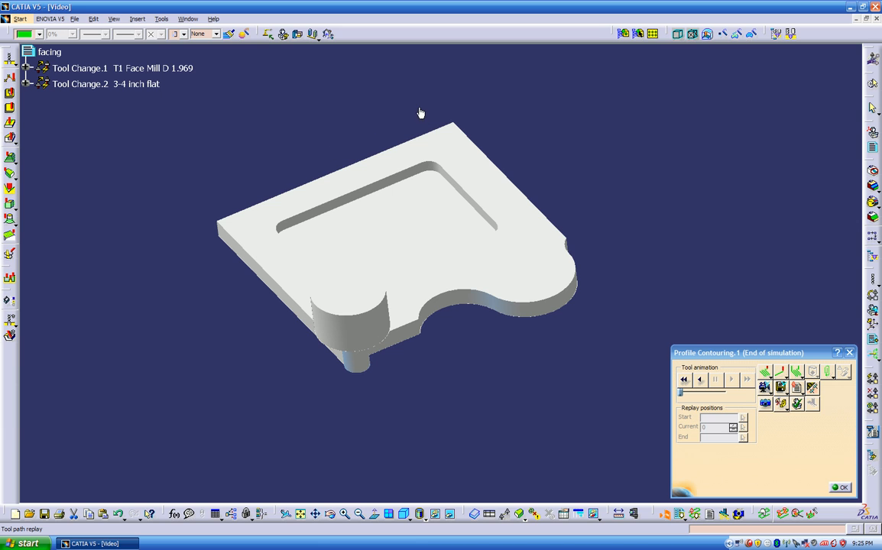
left_click(305, 315)
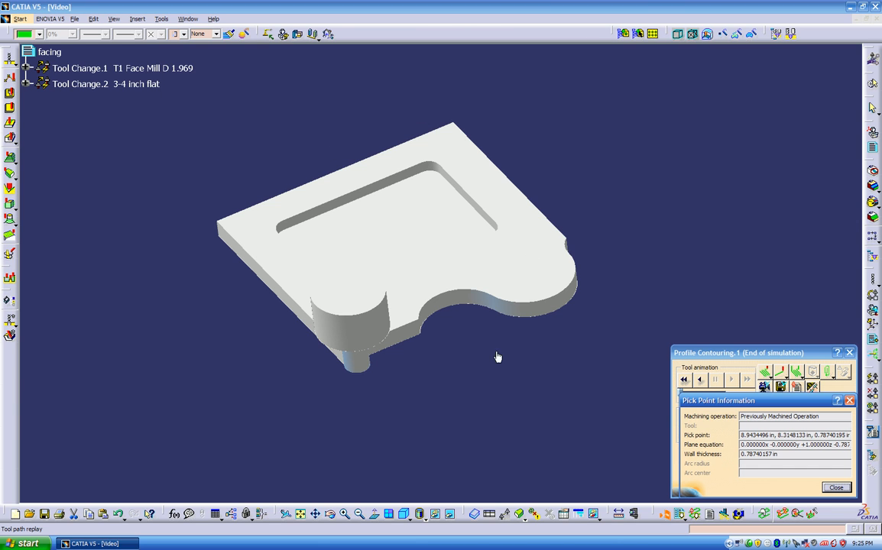
left_click(850, 400)
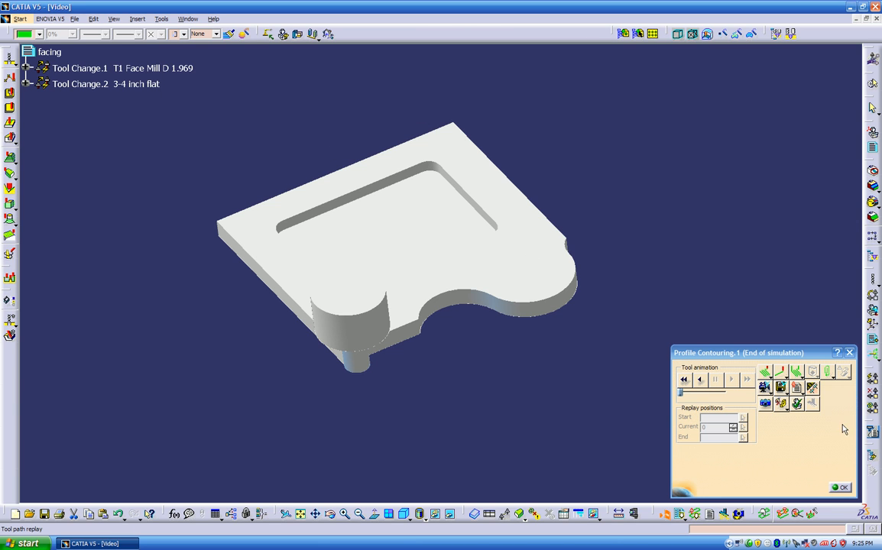
- Rerun the profile contouring video from the last saved result and remove the two loose leftover stock pieces beside the curved side
left_click(765, 389)
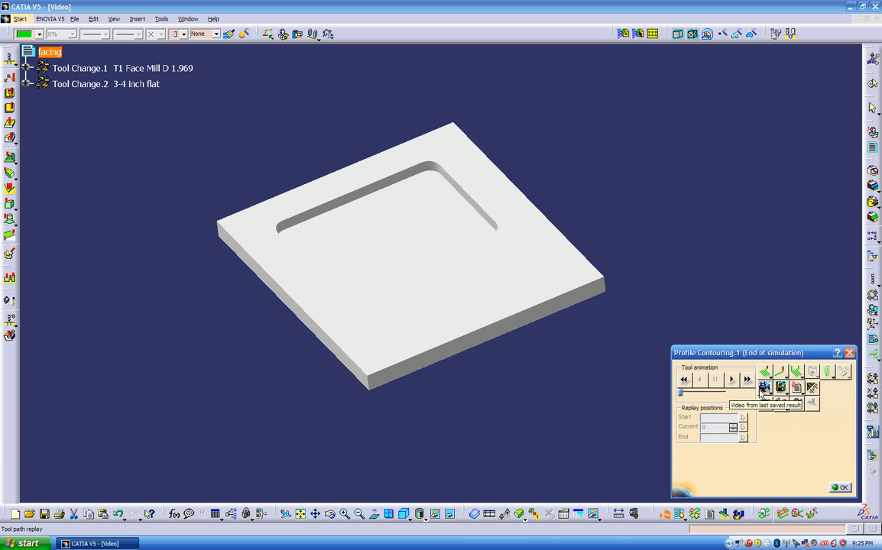
left_click(731, 379)
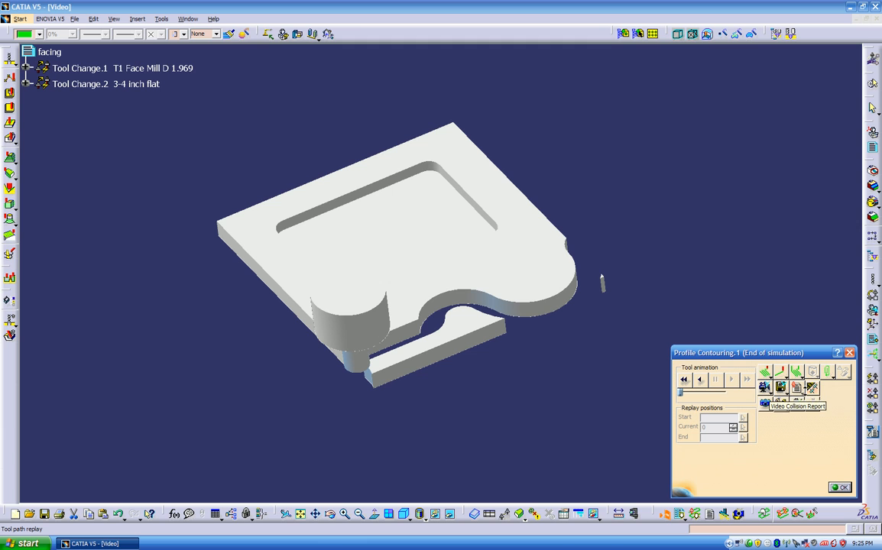
left_click(803, 400)
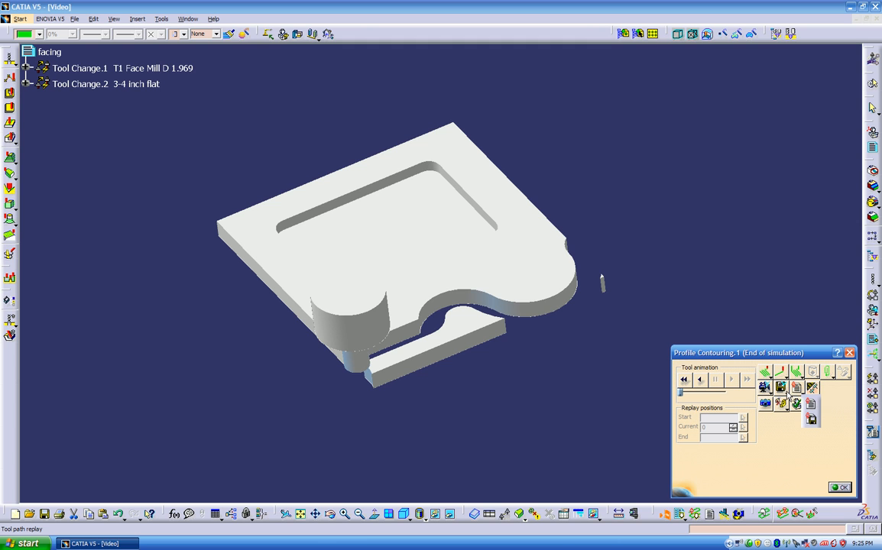
left_click(787, 392)
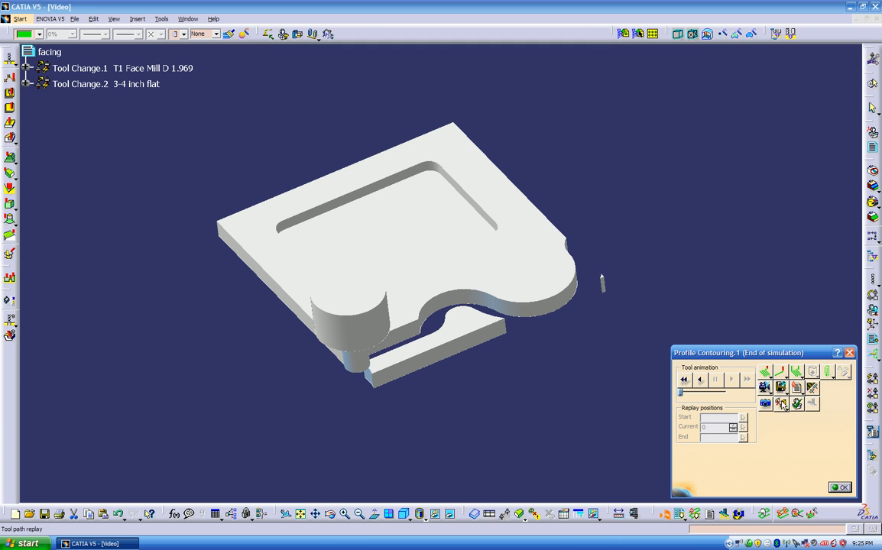
left_click(783, 406)
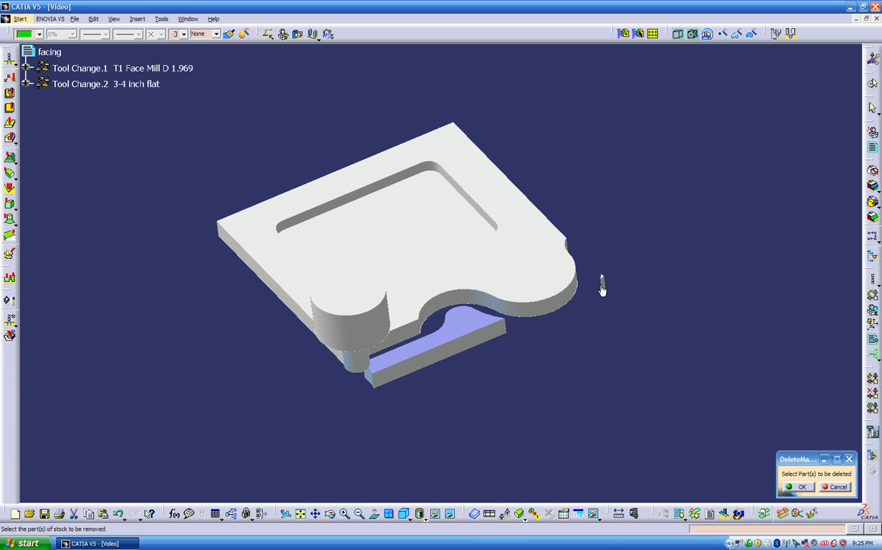
left_click(800, 487)
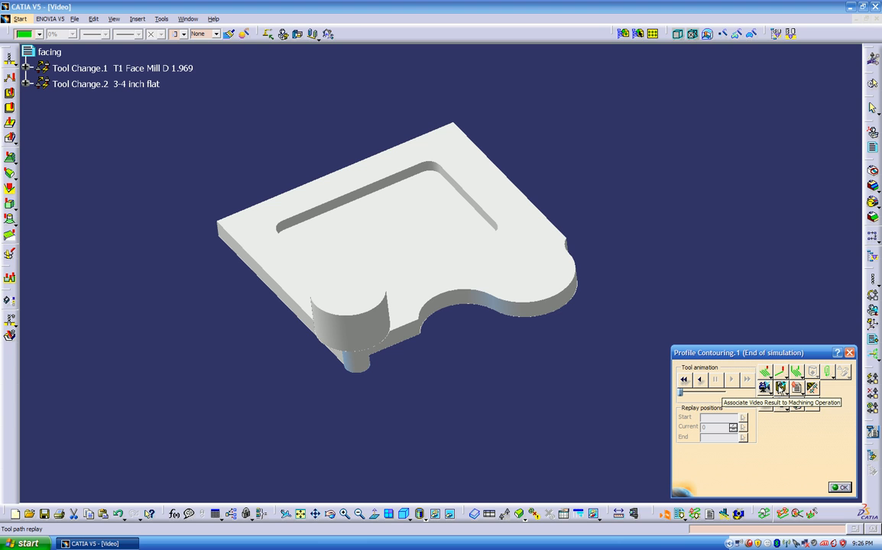
- Associate the cleaned-up video result with the Profile Contouring.1 machining operation and accept the operation
left_click(781, 387)
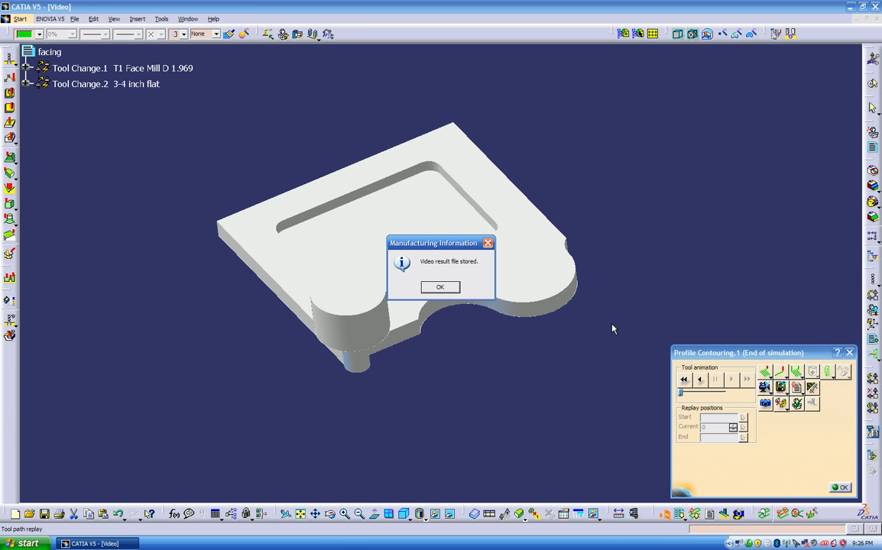
left_click(437, 288)
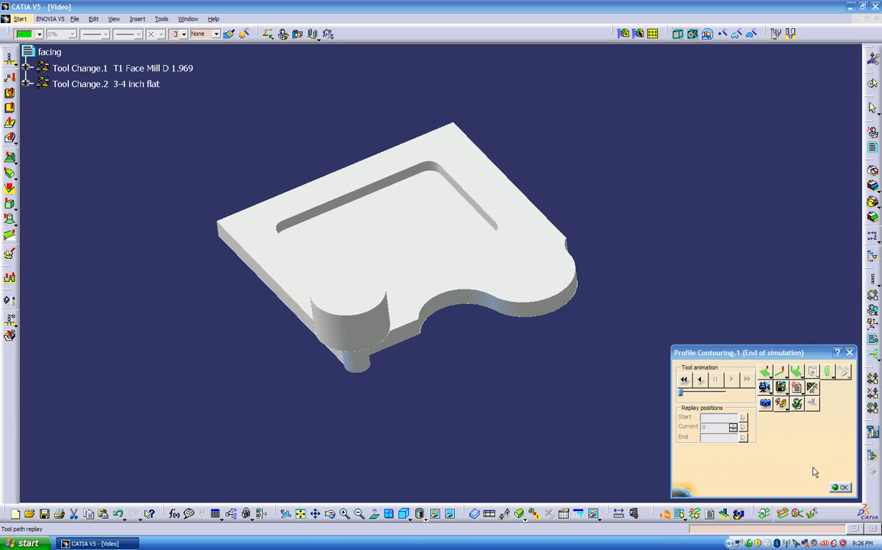
left_click(840, 488)
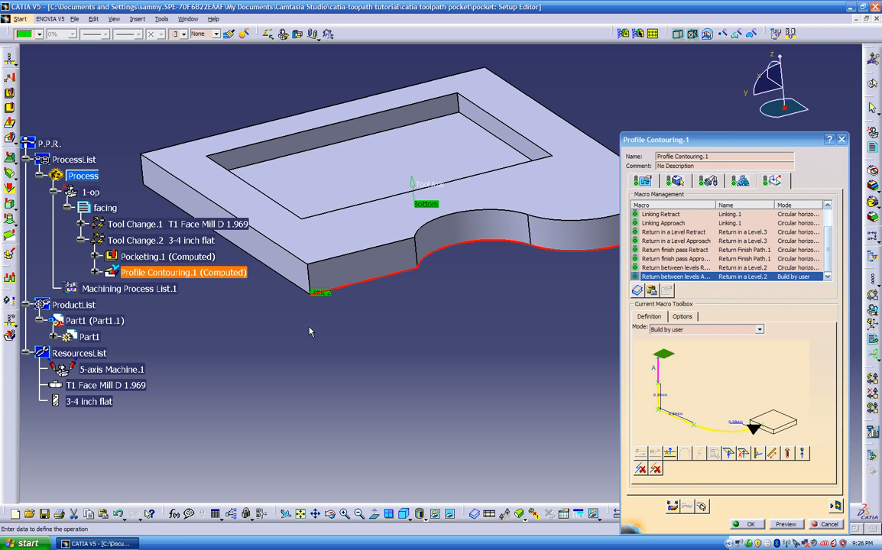
left_click(751, 525)
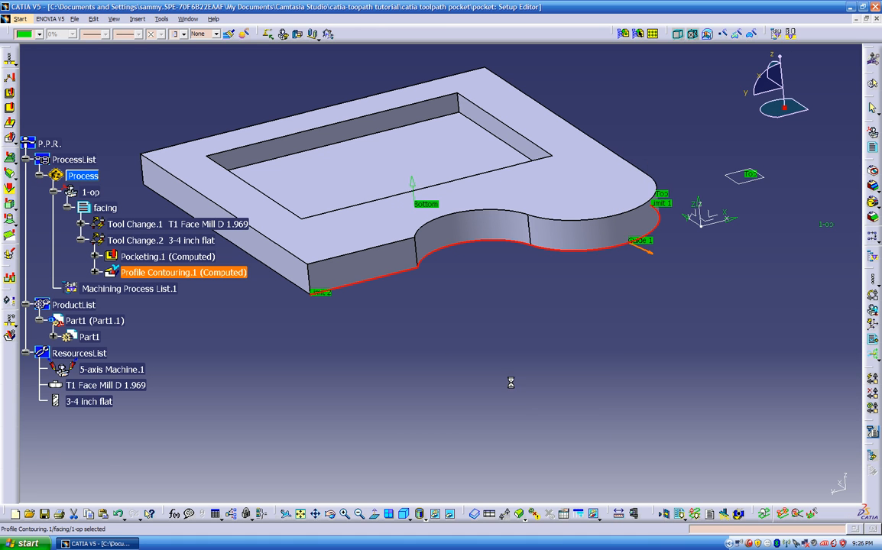
- Duplicate the Profile Contouring.1 operation directly after itself under the 3-4 inch flat tool change
middle_click_drag(386, 310, 428, 342)
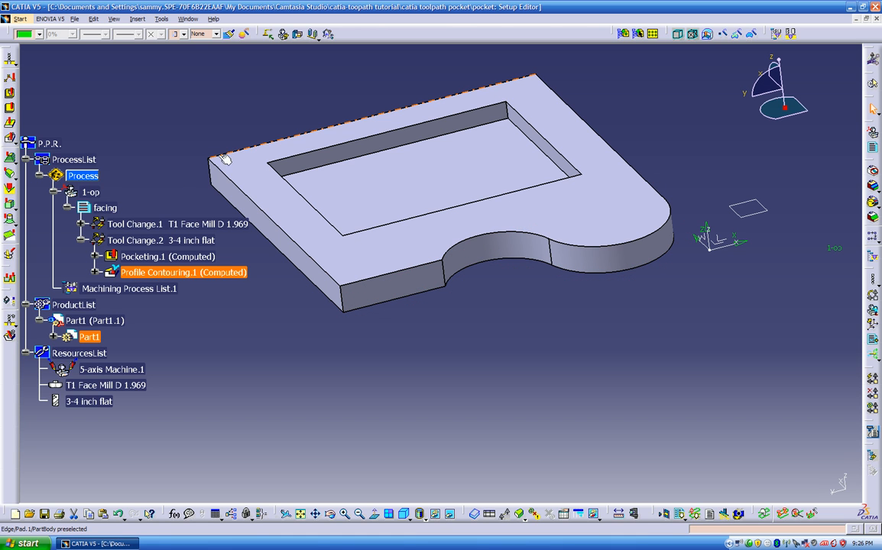
right_click(134, 272)
left_click(158, 347)
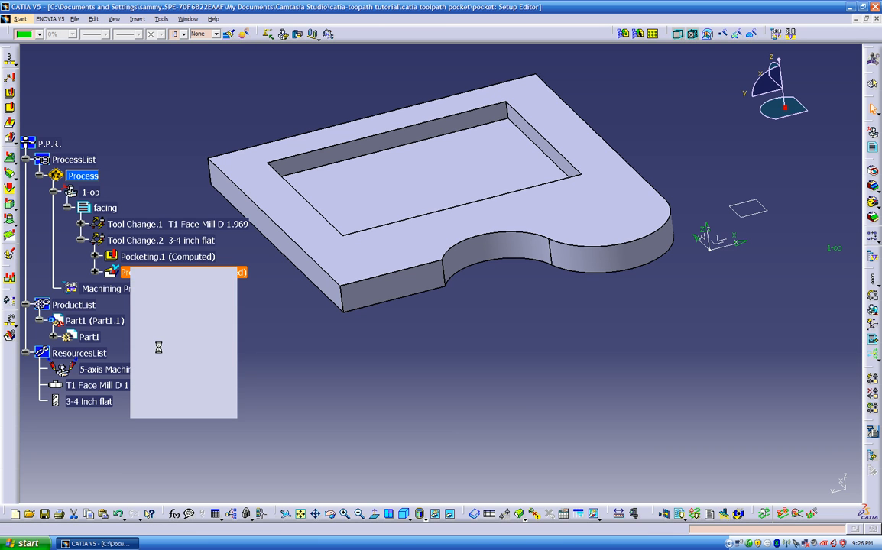
right_click(189, 273)
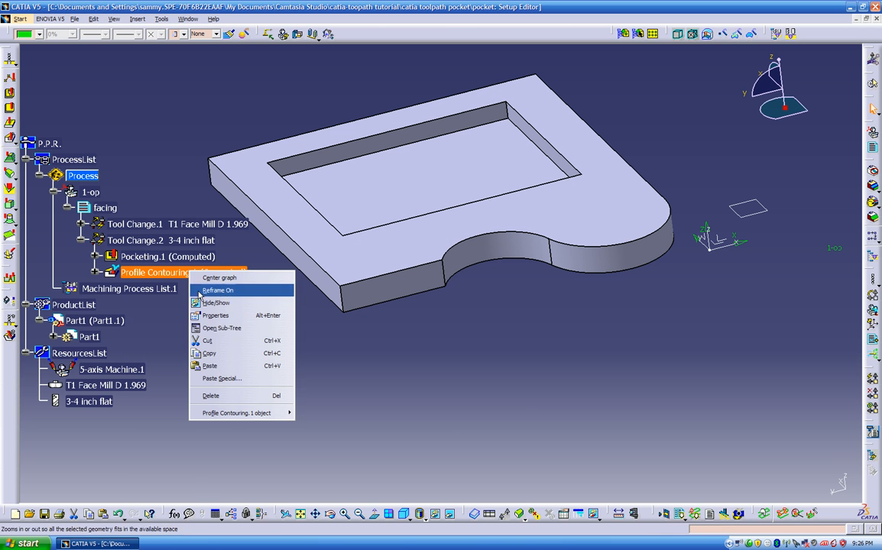
left_click(208, 367)
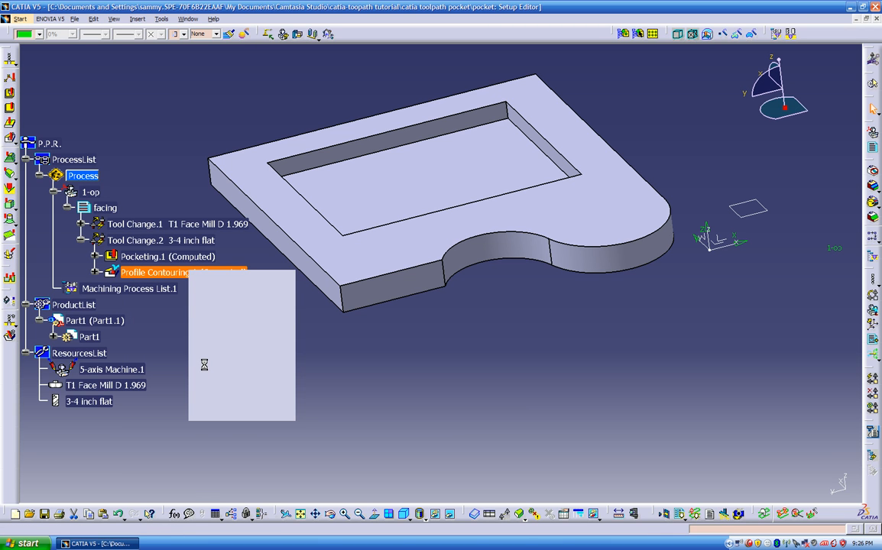
- Open the duplicated Profile Contouring.2 and remove all its guide contours and both relimiting elements
double_click(184, 289)
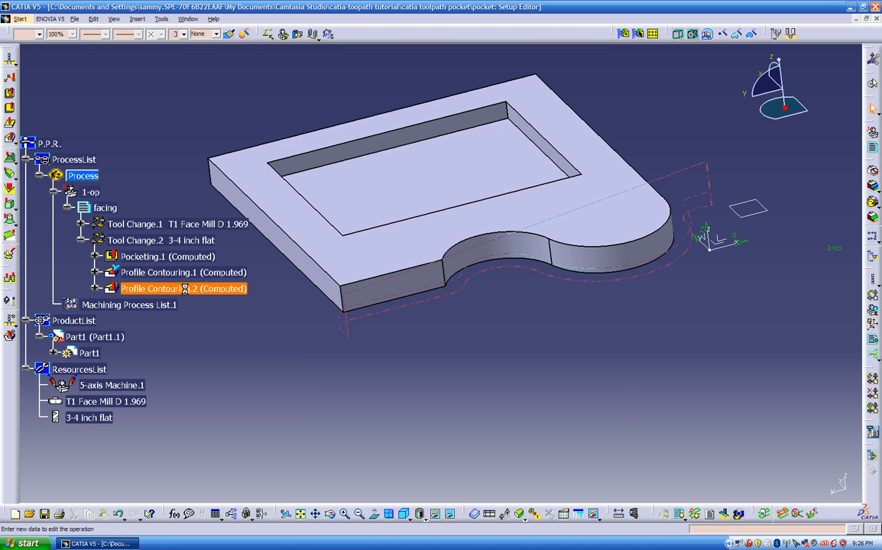
middle_click_drag(287, 366, 593, 405)
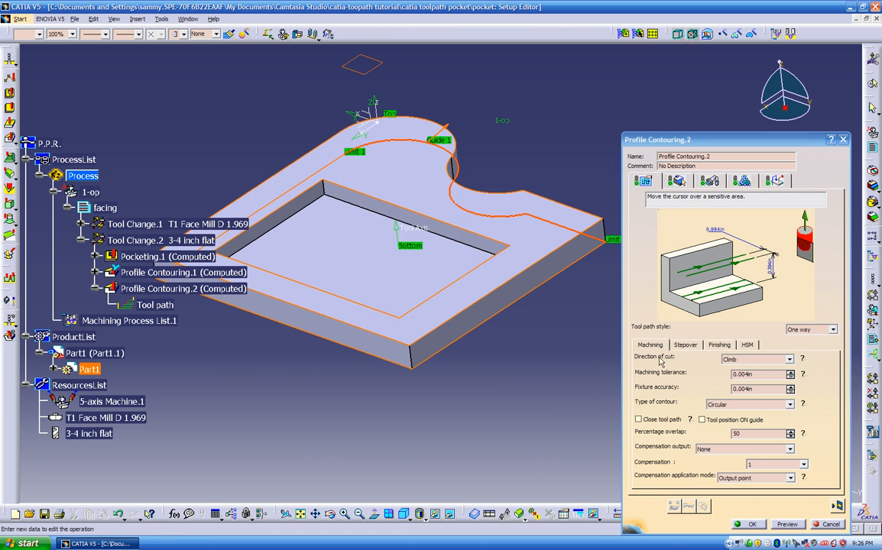
left_click(677, 181)
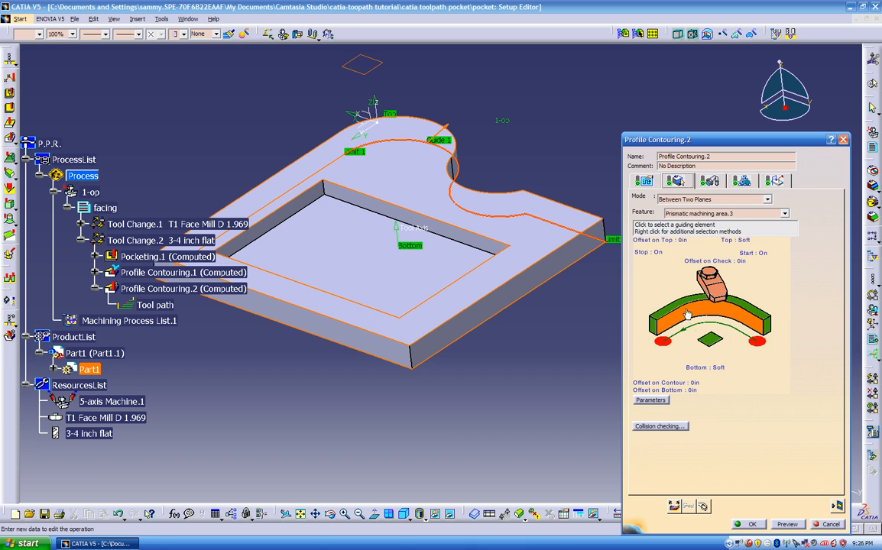
right_click(708, 316)
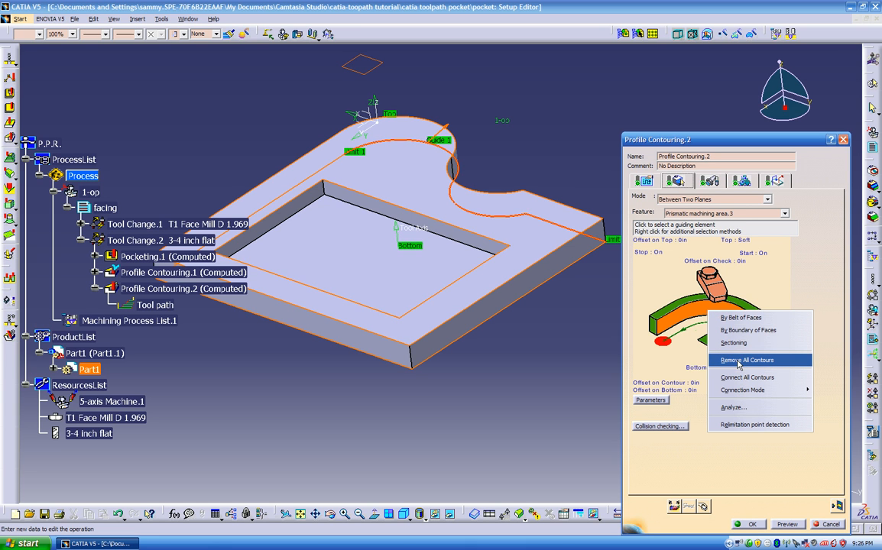
left_click(779, 363)
right_click(770, 331)
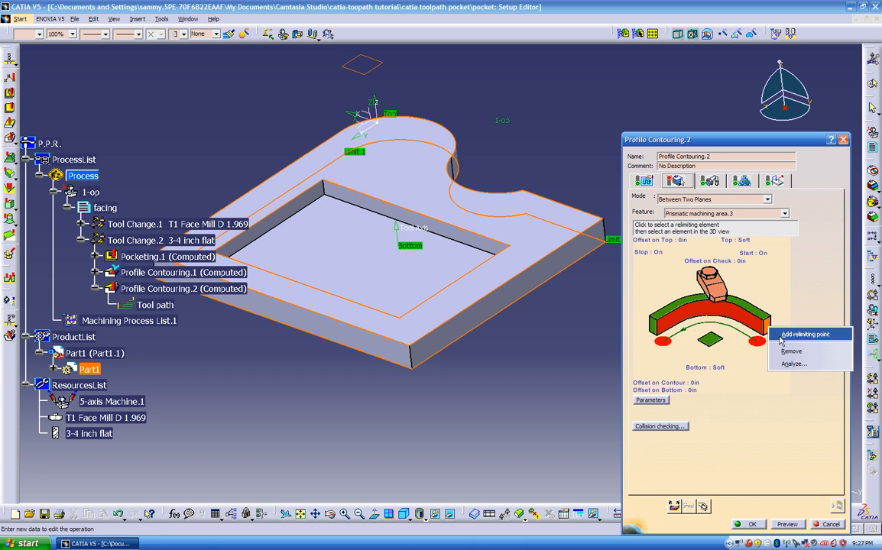
left_click(783, 351)
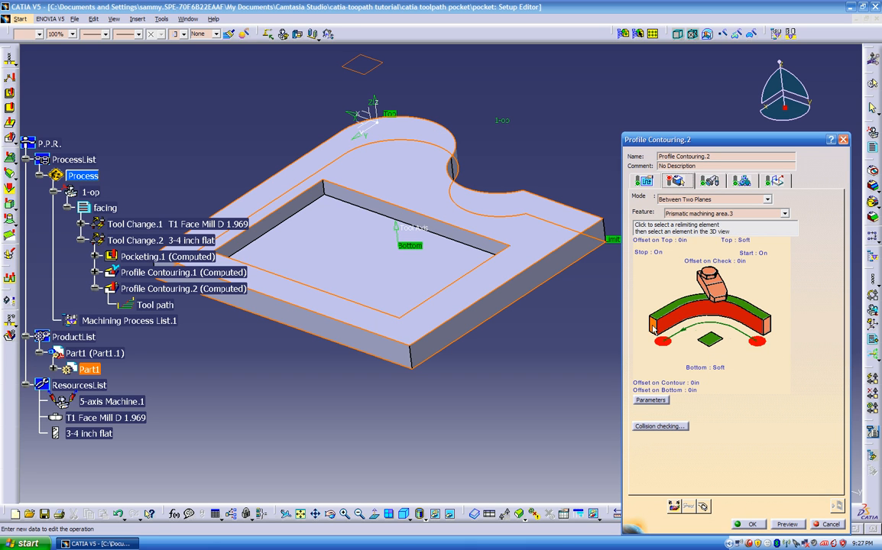
- Select the bottom edge of the straight side opposite the curved side as the guide of Profile Contouring.2
middle_click_drag(546, 352, 552, 332)
middle_click_drag(445, 362, 481, 330)
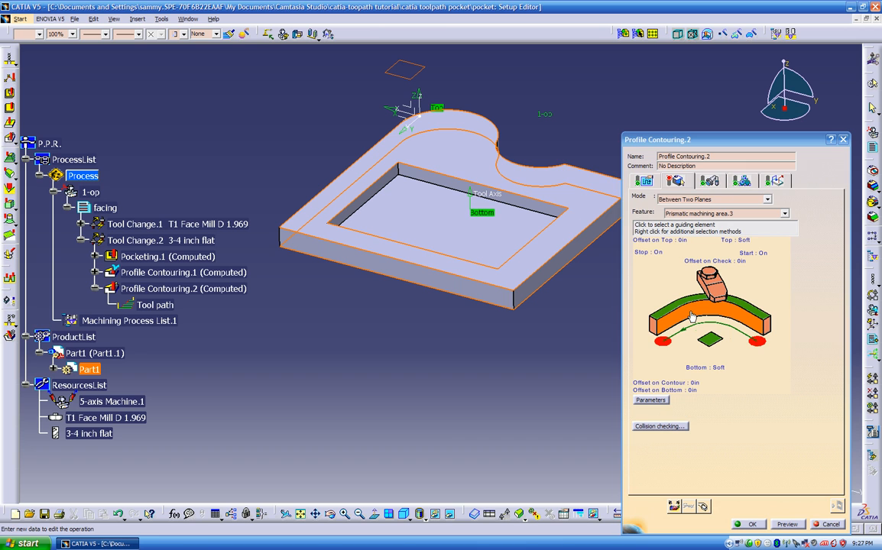
left_click(674, 321)
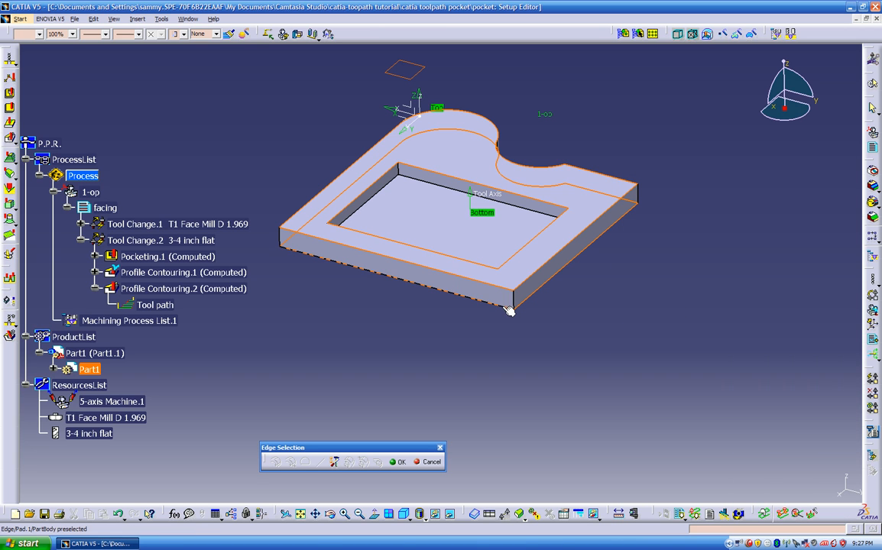
left_click(507, 307)
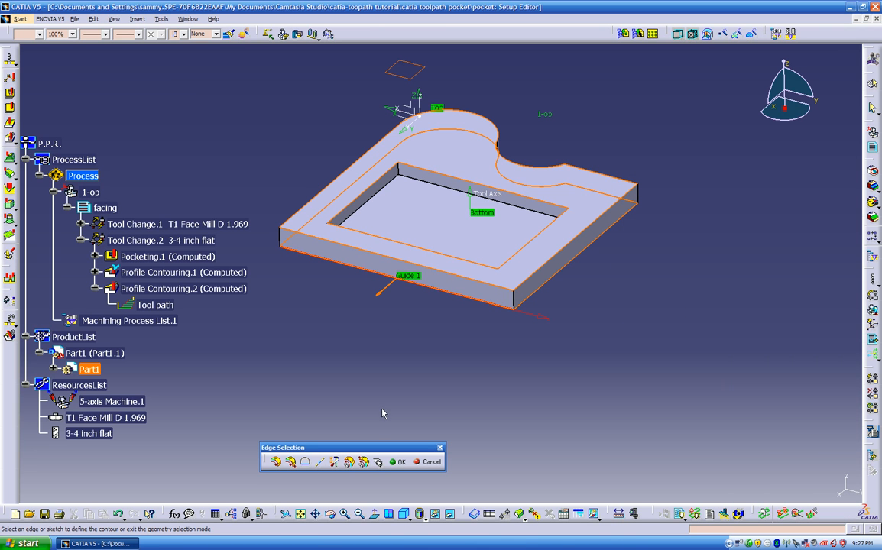
left_click(399, 462)
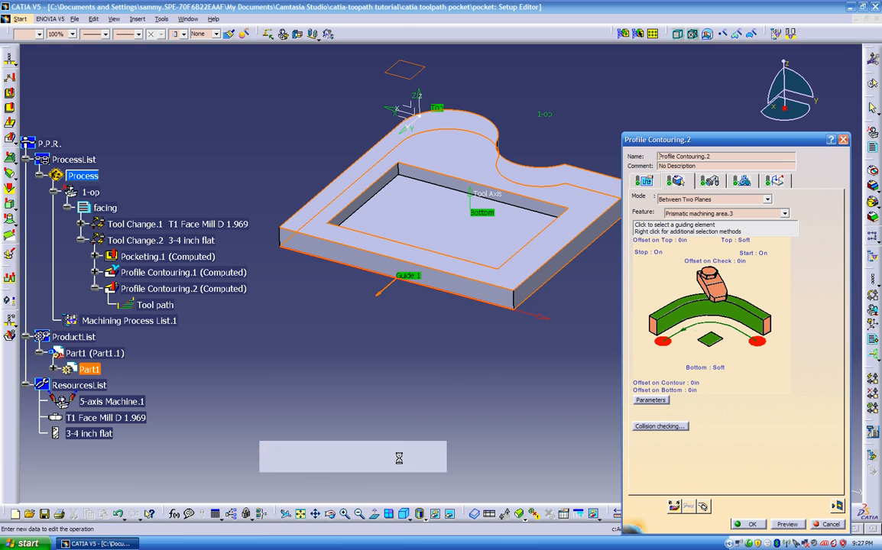
- Compute the tool path of Profile Contouring.2 and replay it along the straight side
middle_click_drag(571, 416, 525, 346)
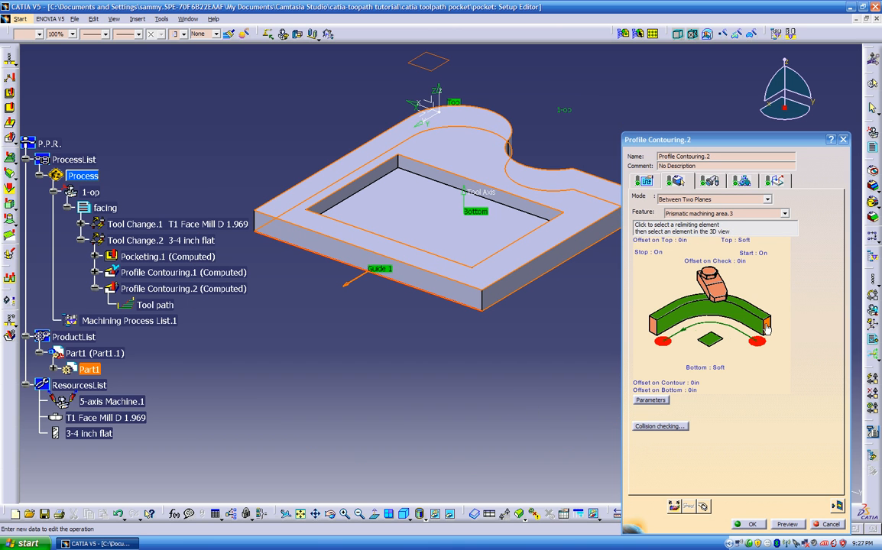
left_click(837, 505)
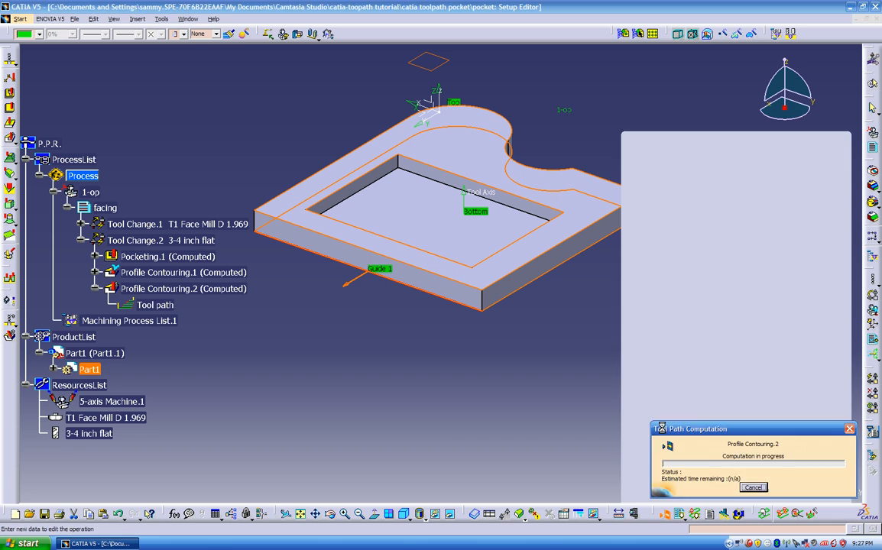
middle_click_drag(551, 404, 670, 221)
middle_click_drag(686, 120, 425, 306)
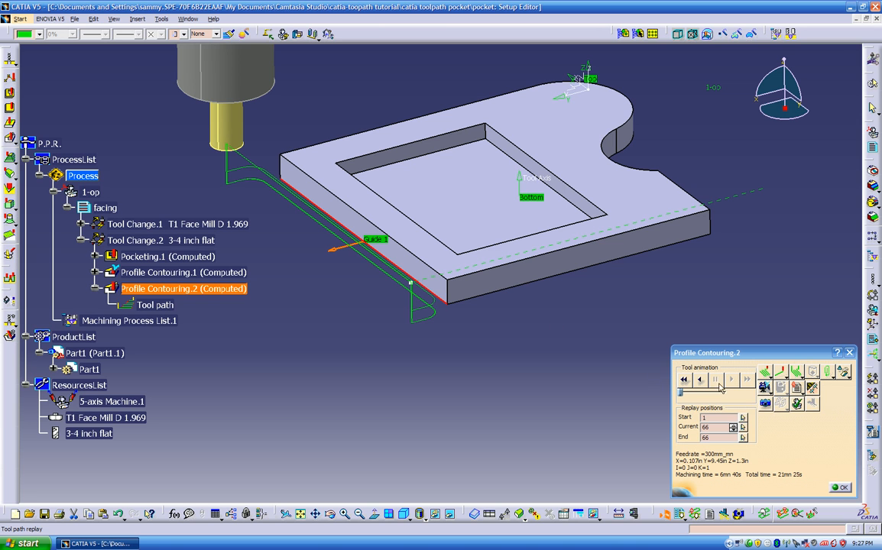
- Run the material removal video of Profile Contouring.2 from the last saved result and inspect the straight cut side
left_click(765, 388)
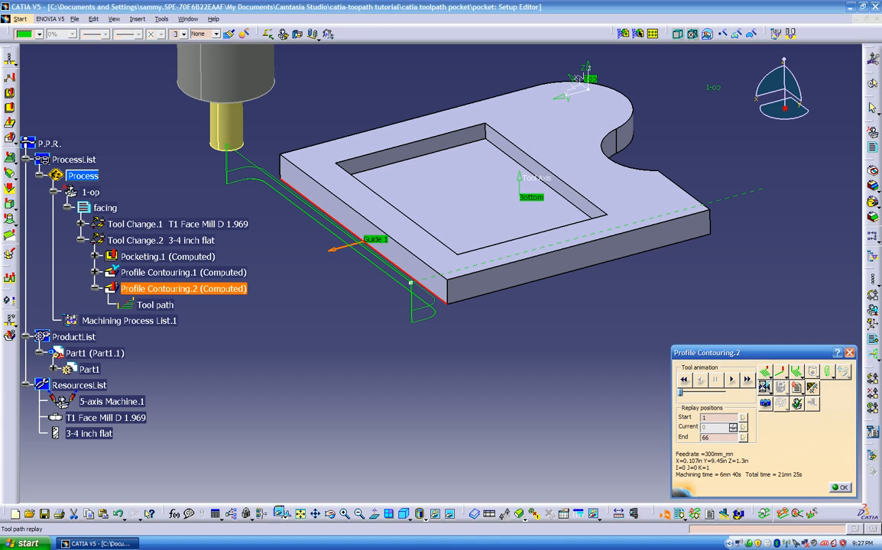
left_click(732, 381)
middle_click_drag(545, 303, 561, 328)
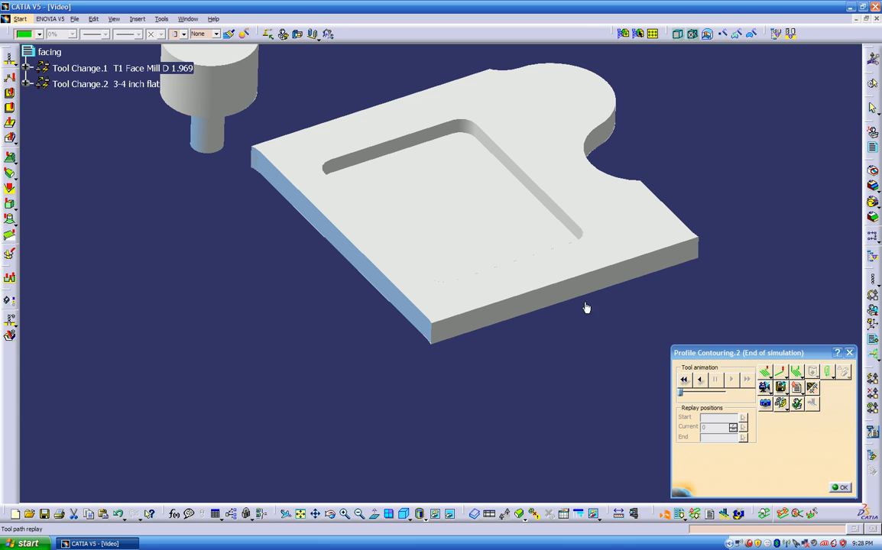
- Associate the video result with Profile Contouring.2 and accept the operation
left_click(783, 389)
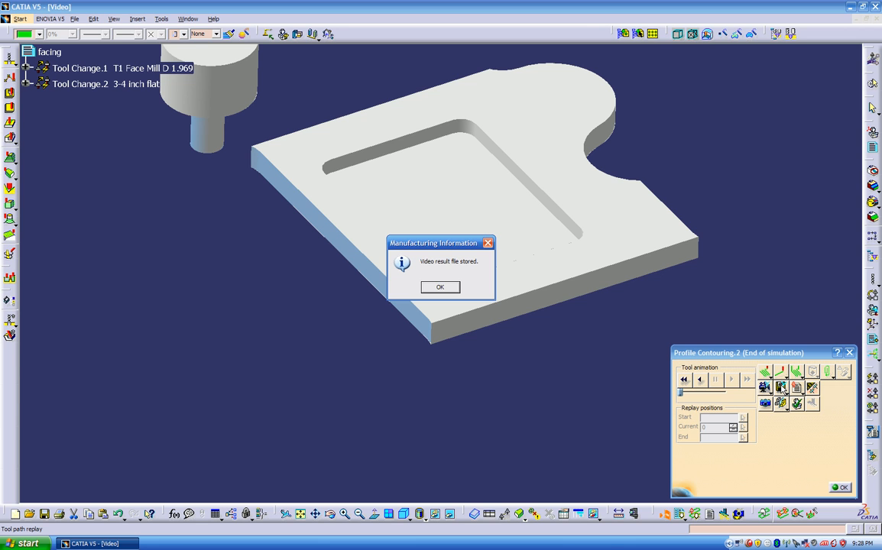
left_click(443, 287)
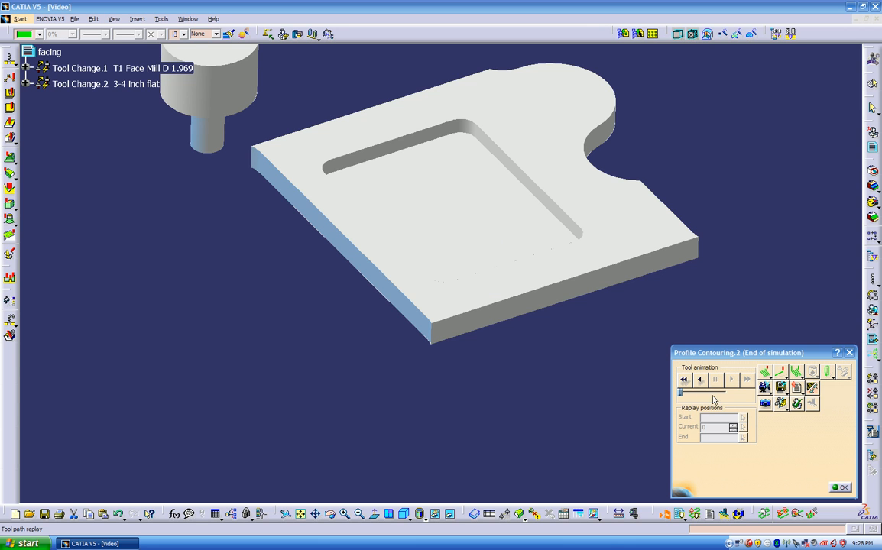
left_click(840, 488)
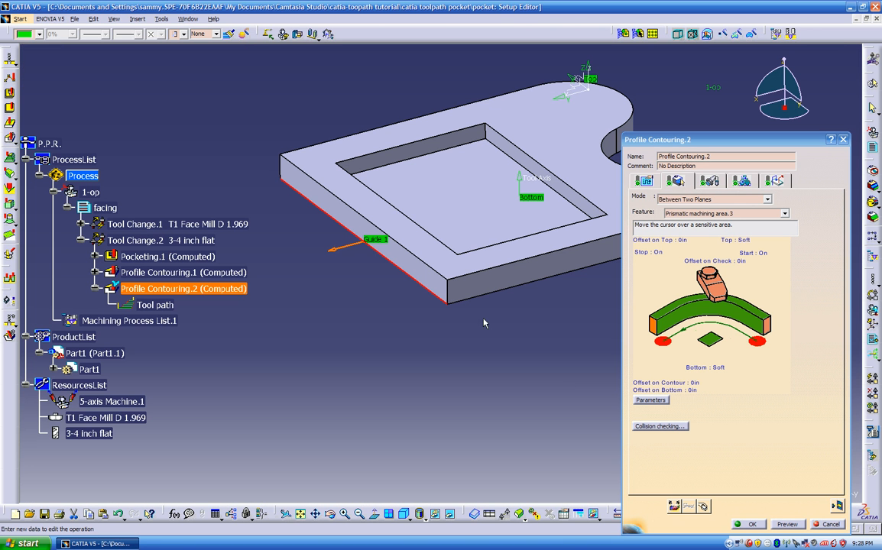
left_click(748, 524)
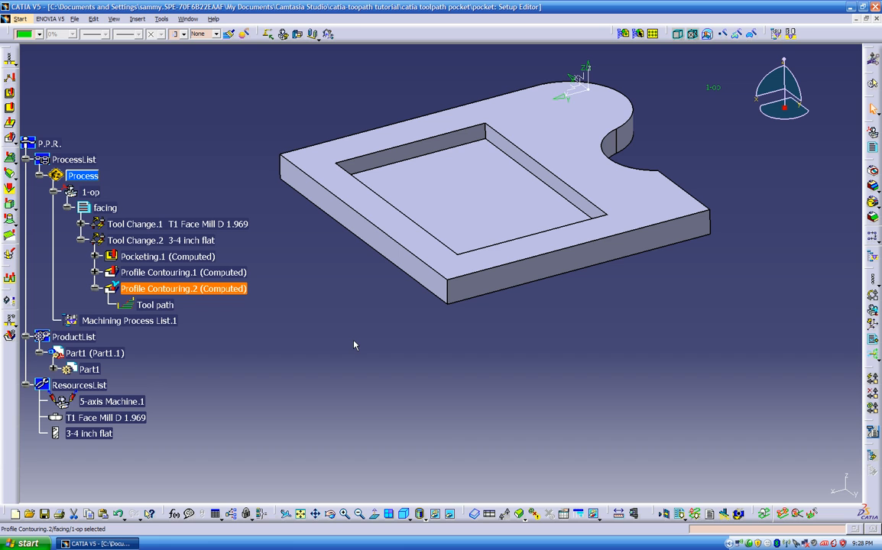
- Add a new manufacturing program after the facing program and collapse the Profile Contouring.2 branch in the tree
left_click(354, 346)
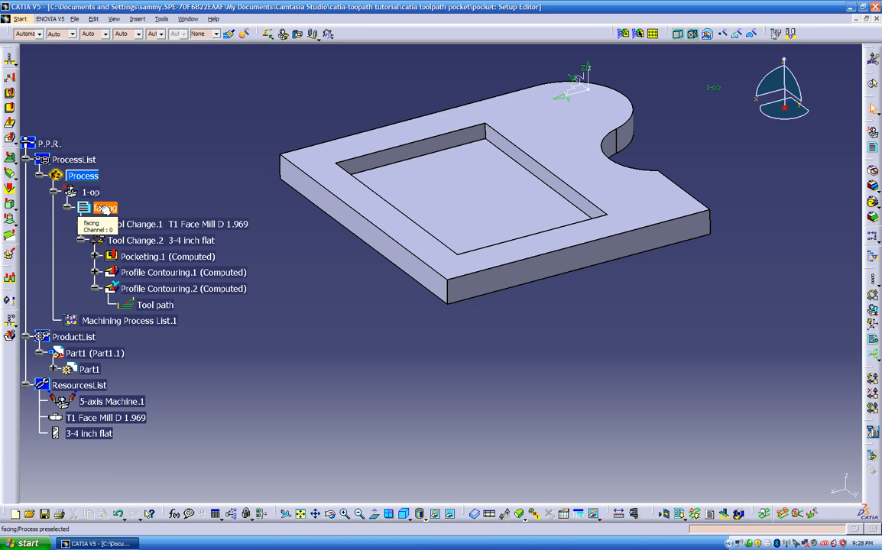
left_click(874, 151)
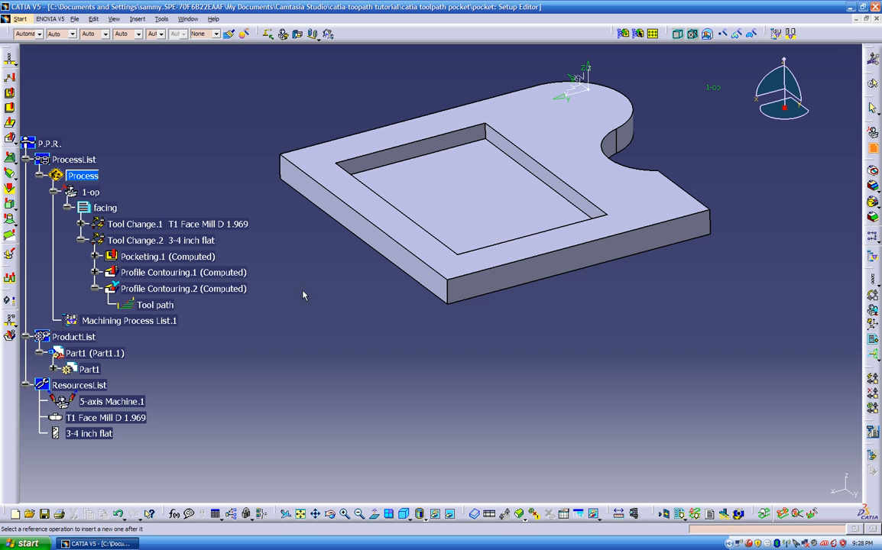
left_click(236, 290)
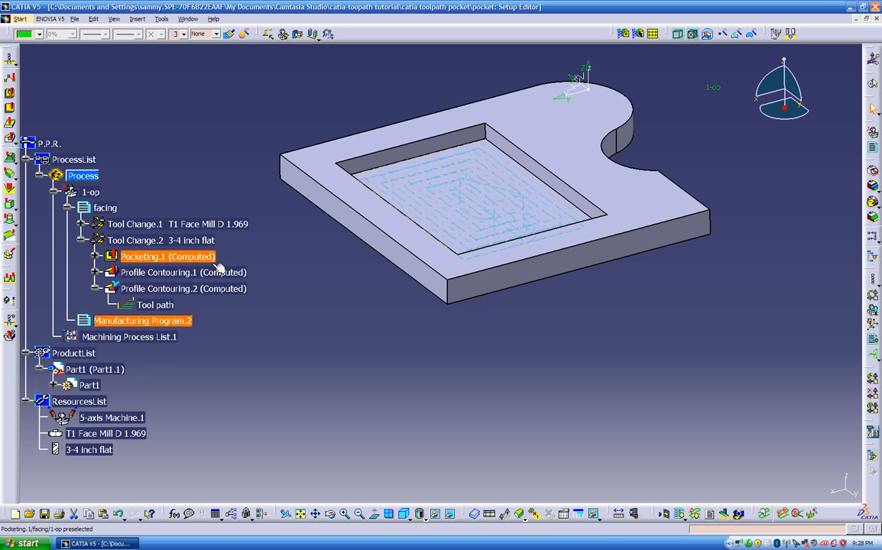
left_click(95, 289)
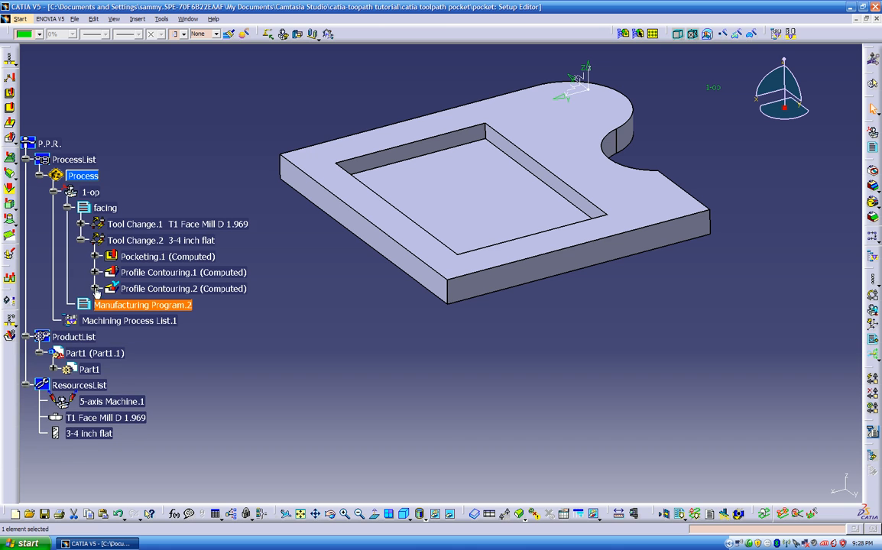
- Copy Profile Contouring.2 into the new manufacturing program and expand that program down to the pasted operation
right_click(158, 289)
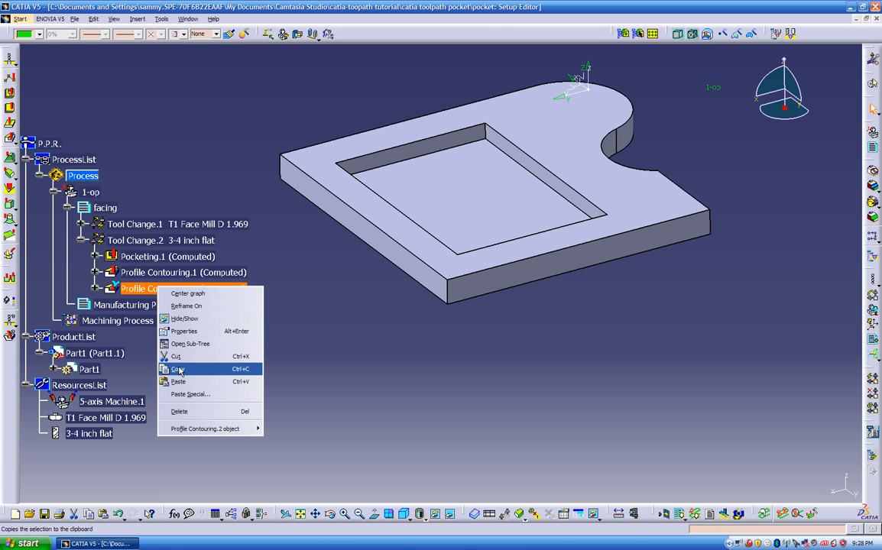
left_click(178, 371)
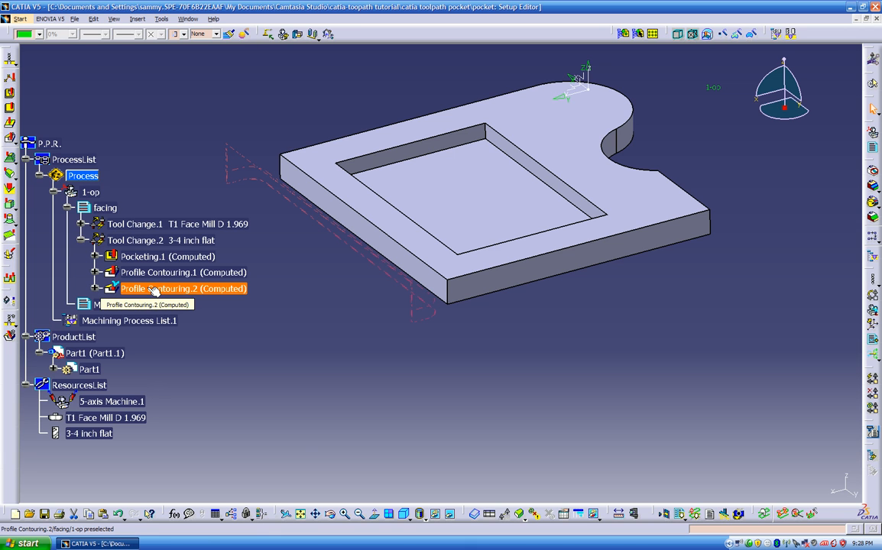
right_click(187, 305)
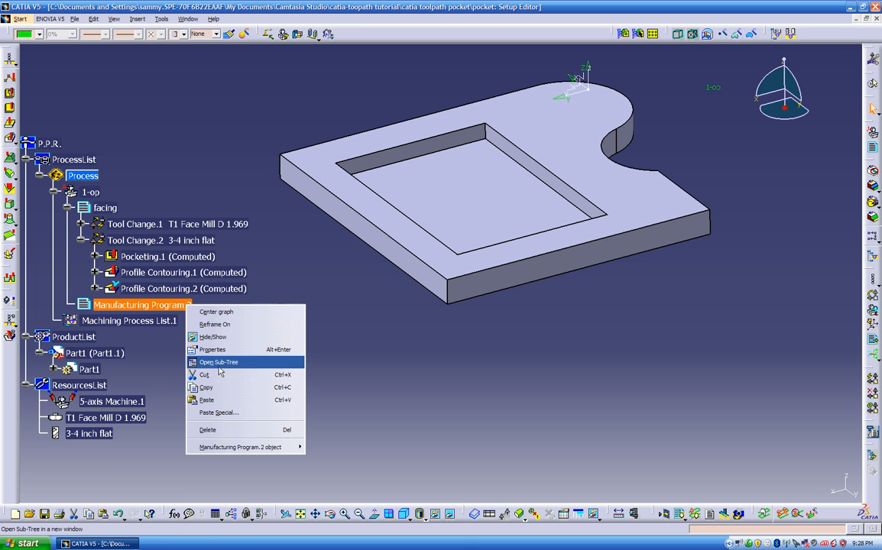
left_click(212, 399)
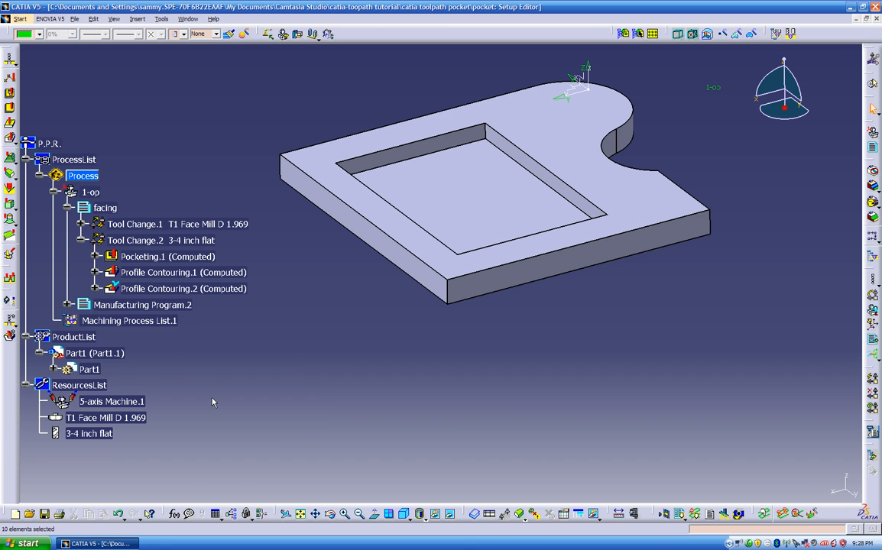
left_click(68, 306)
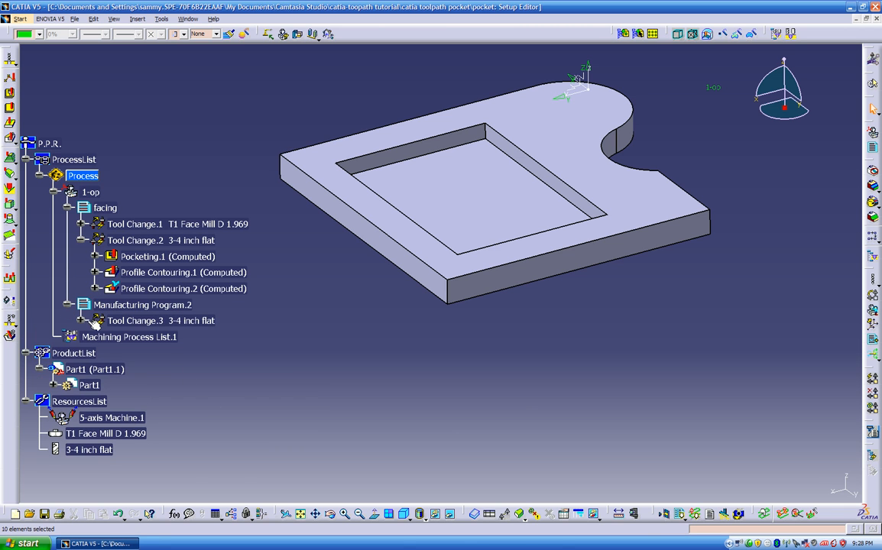
left_click(81, 321)
- Replace the guide of Profile Contouring.3 with the bottom edge of the straight side opposite the one running into the rounded end
double_click(153, 338)
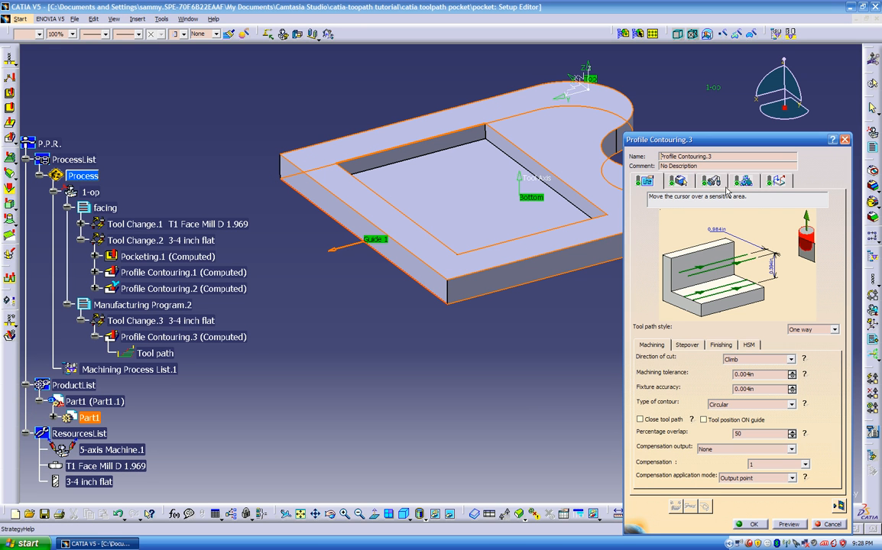
left_click(681, 180)
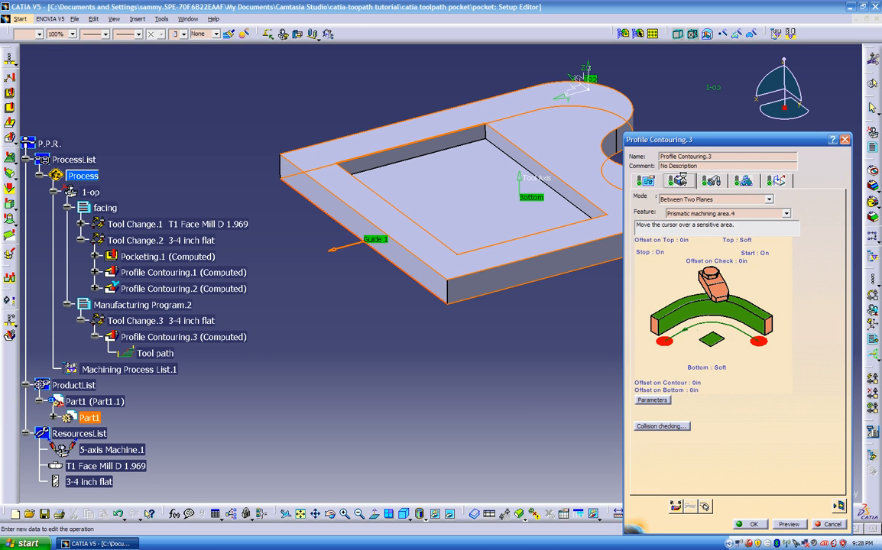
right_click(699, 308)
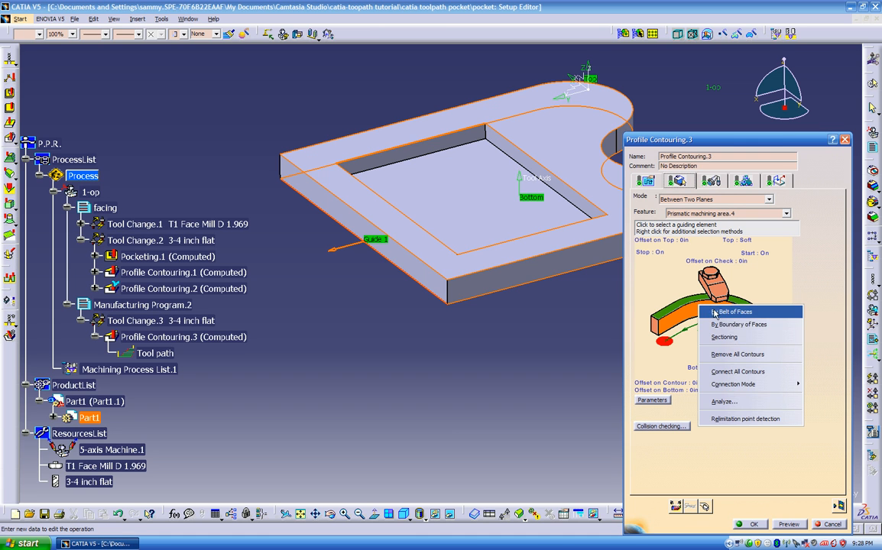
left_click(675, 355)
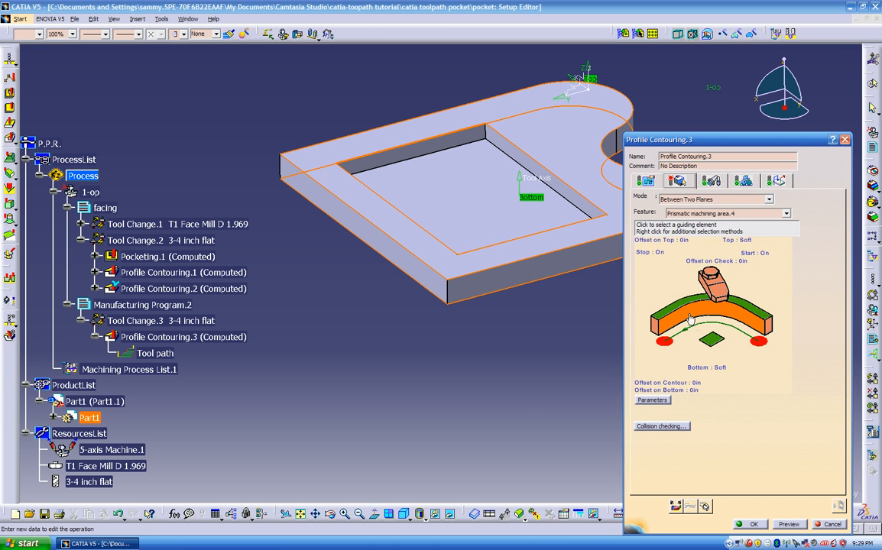
left_click(740, 321)
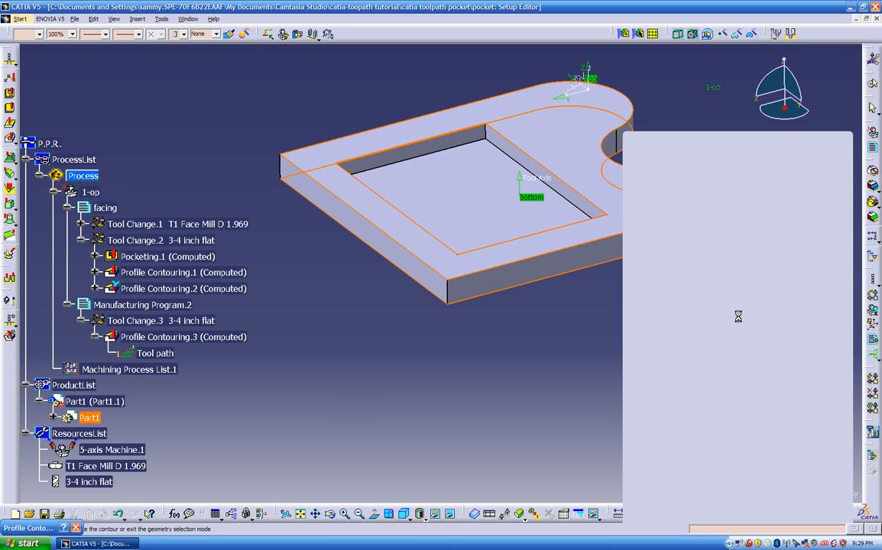
left_click(702, 242)
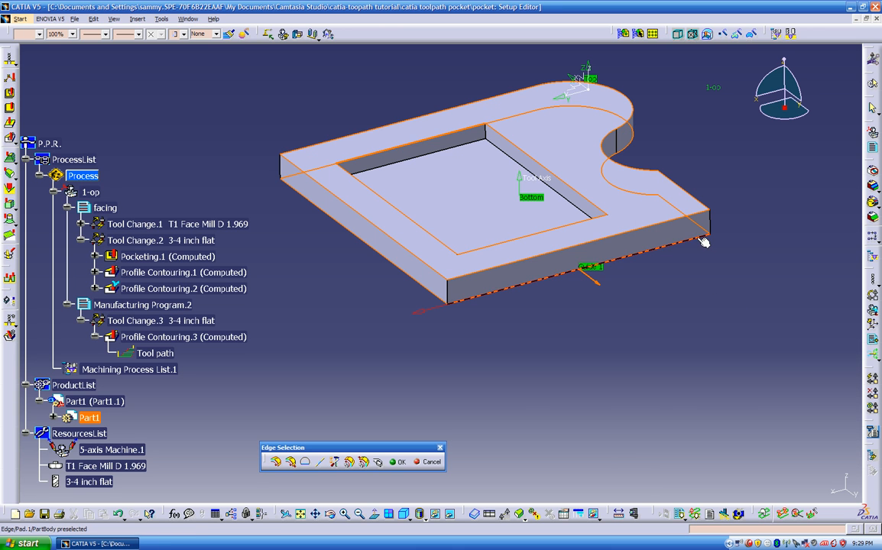
double_click(520, 346)
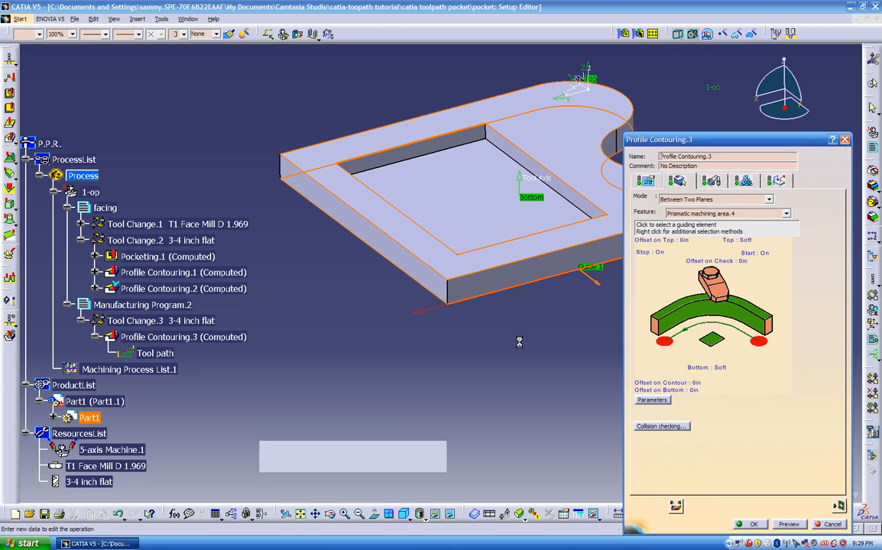
- Compute and replay the tool path of Profile Contouring.3 along its new guide, and accept the operation
middle_click_drag(525, 380, 439, 379)
left_click(839, 506)
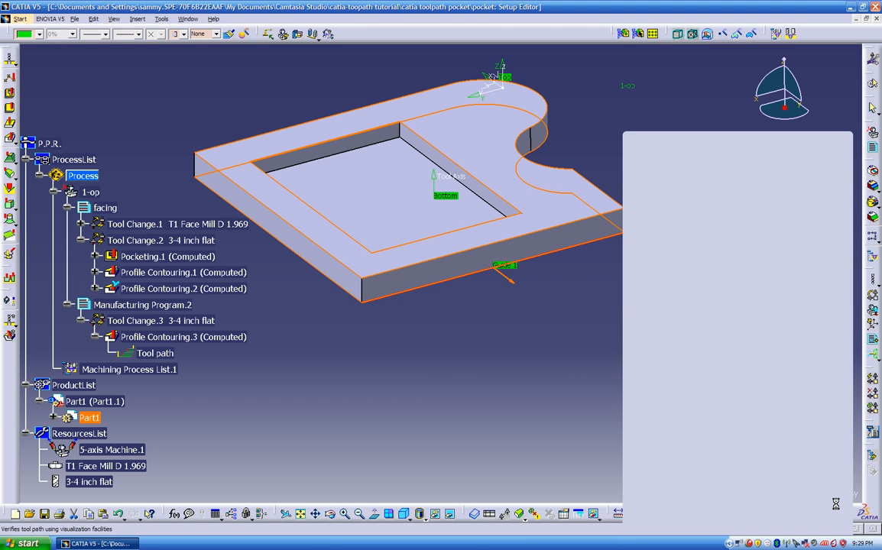
middle_click_drag(476, 367, 380, 351)
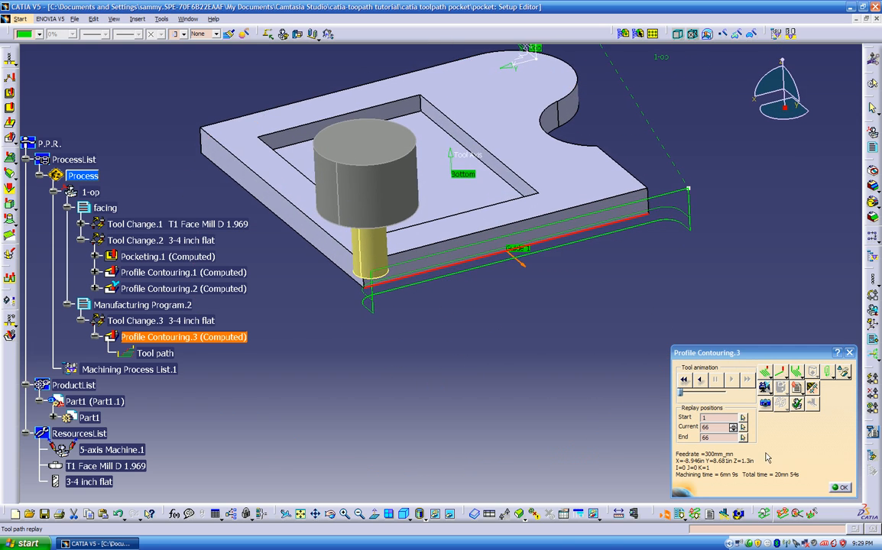
left_click(841, 487)
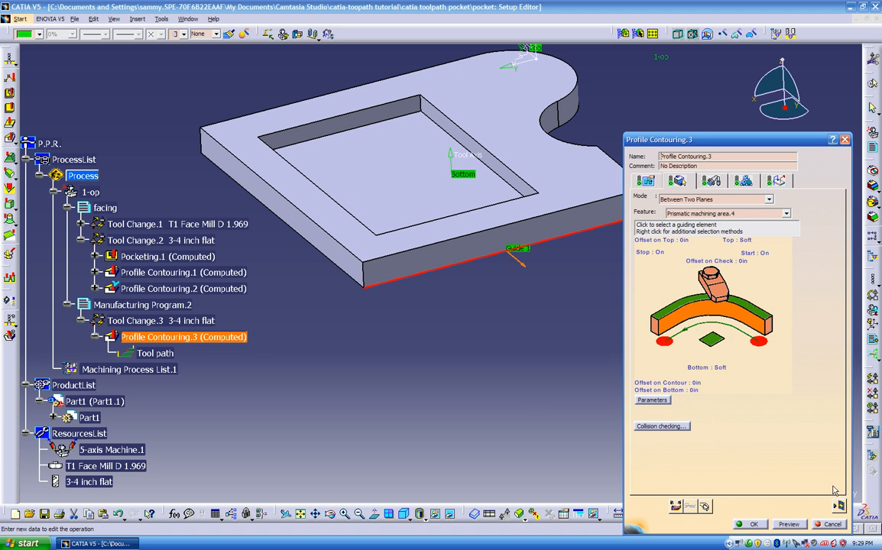
left_click(753, 525)
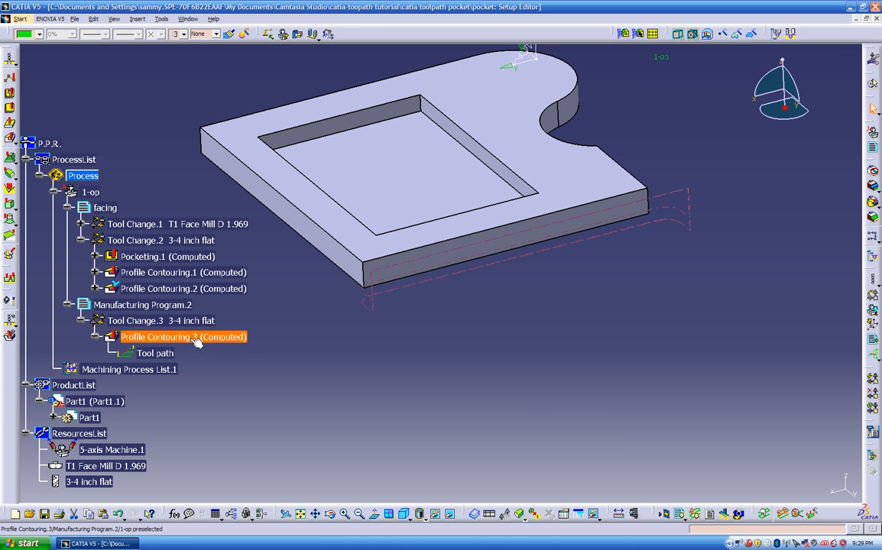
- Paste another copy of the contouring operation after Profile Contouring.3 and open the copy for editing
right_click(198, 339)
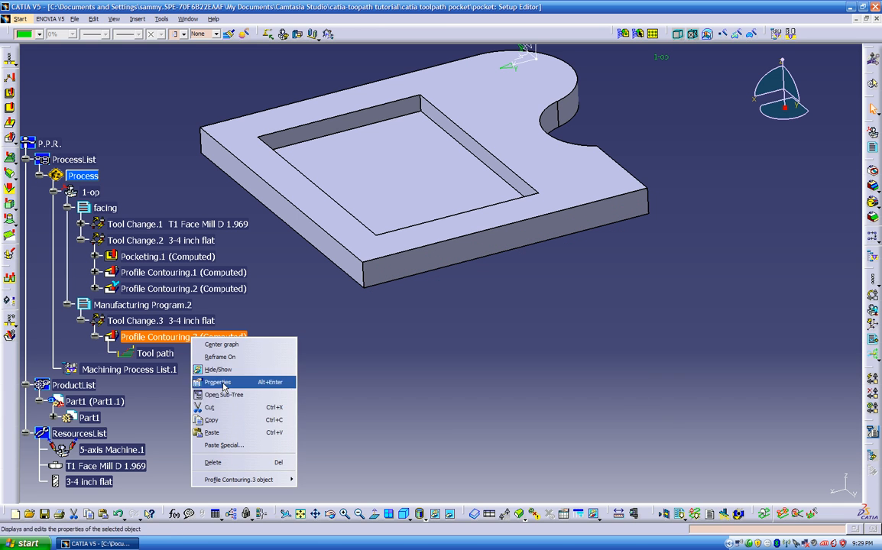
left_click(220, 430)
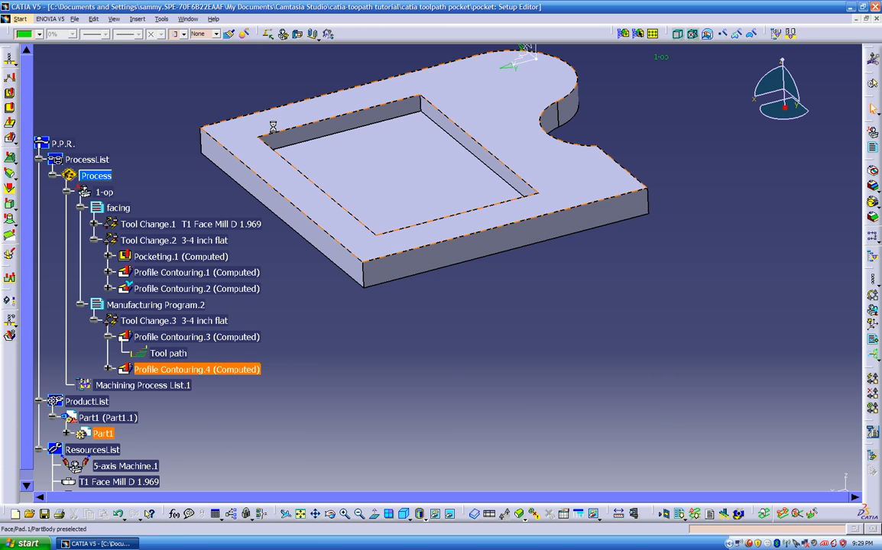
middle_click_drag(430, 352, 466, 390)
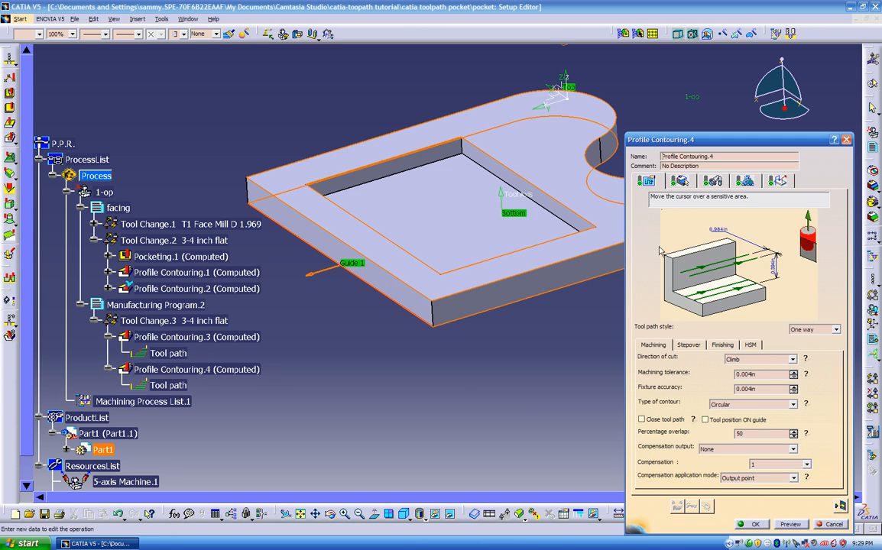
- Replace the guide of Profile Contouring.4 with the bottom edge of the long straight side that runs into the rounded end
left_click(680, 182)
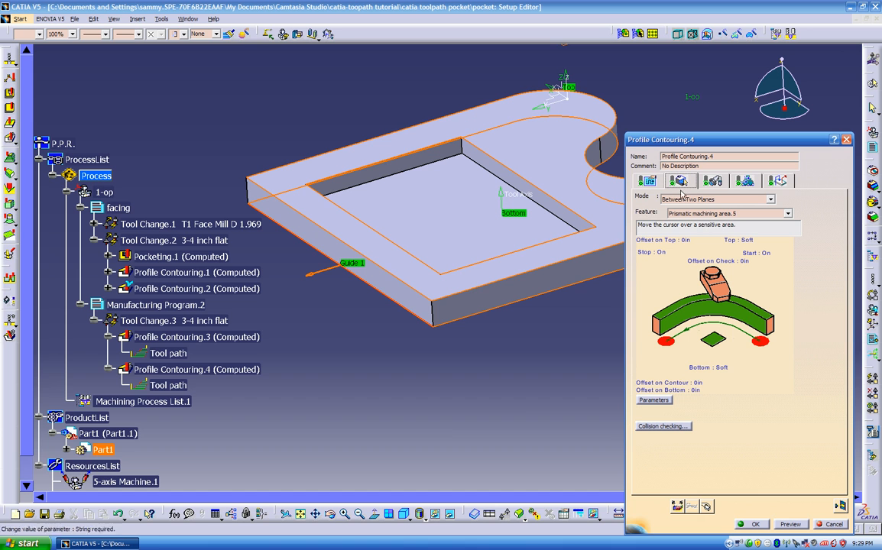
right_click(698, 309)
left_click(714, 359)
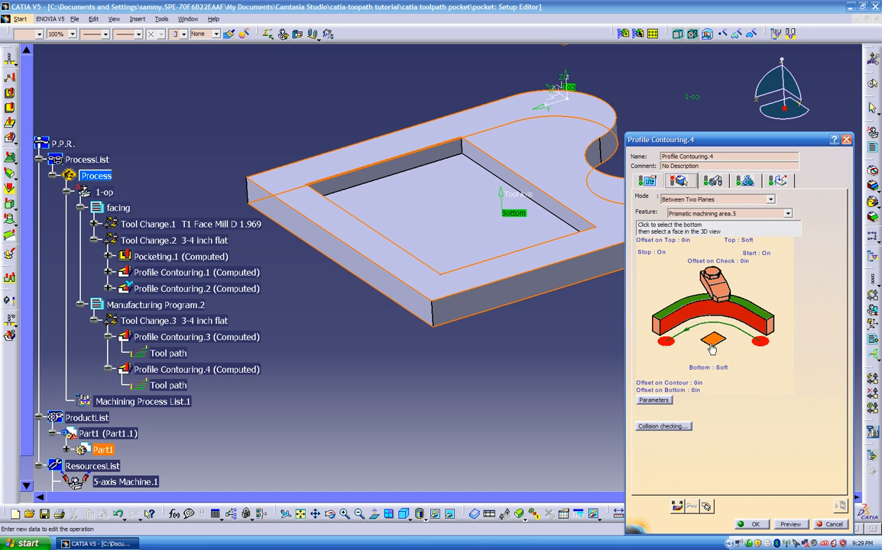
left_click(708, 315)
middle_click_drag(507, 373, 483, 350)
left_click(475, 318)
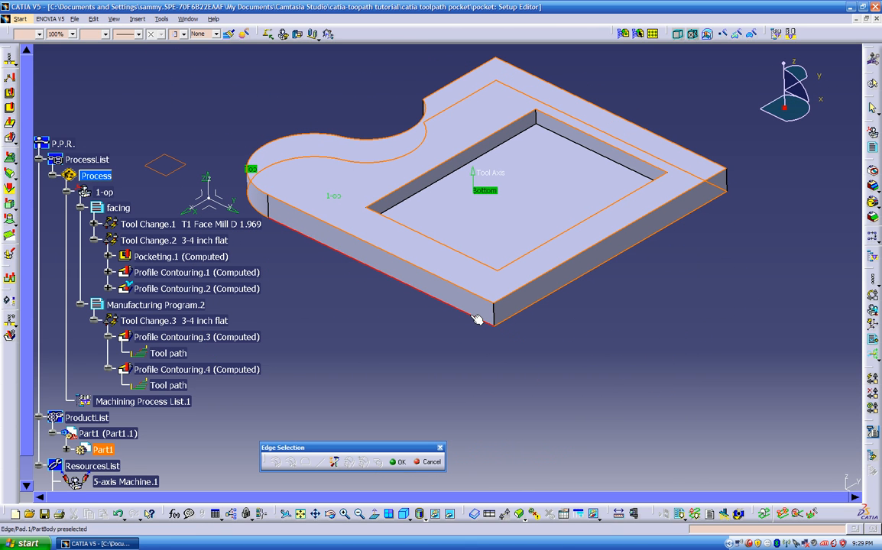
left_click(396, 461)
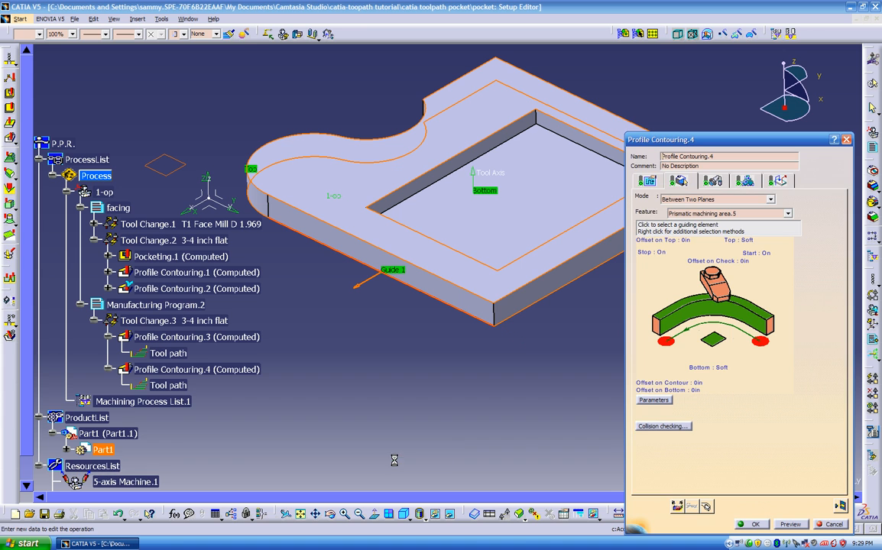
- Compute and replay the tool path of Profile Contouring.4 along the long straight side, and accept the operation
left_click(839, 506)
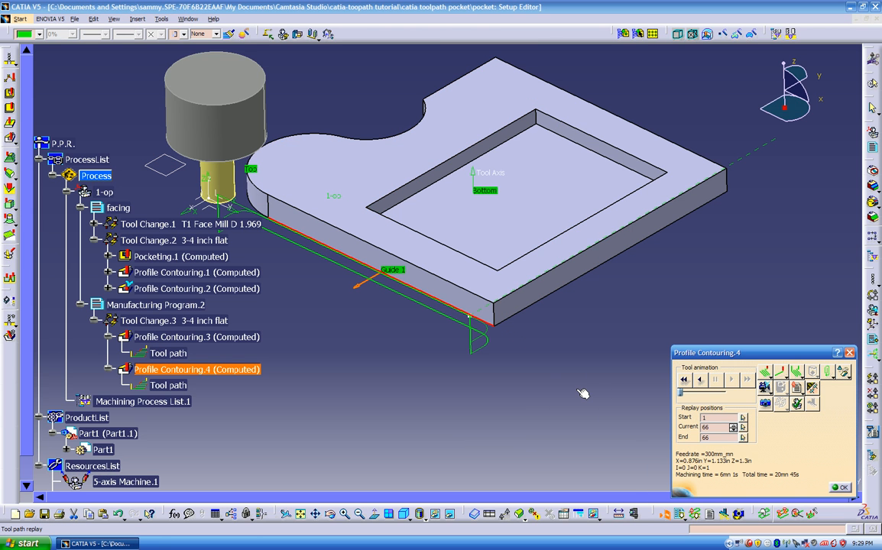
middle_click_drag(582, 393, 444, 308)
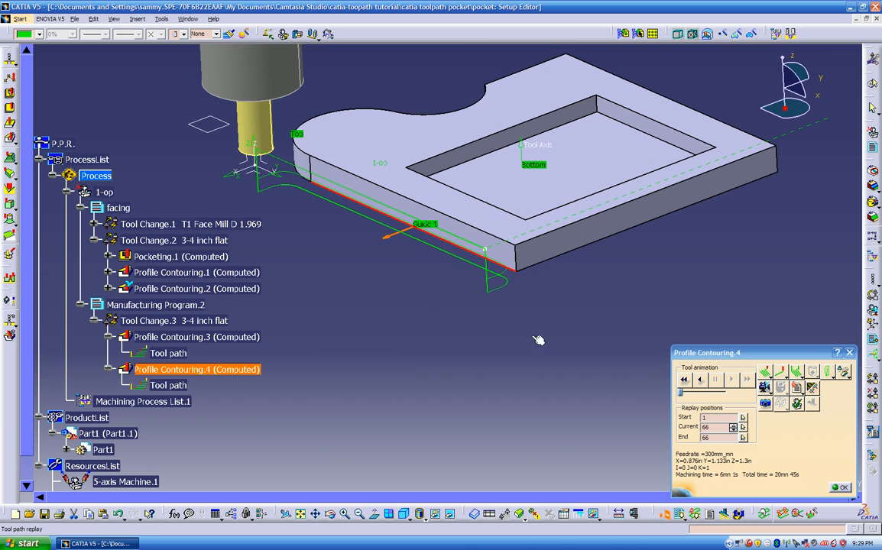
left_click(841, 487)
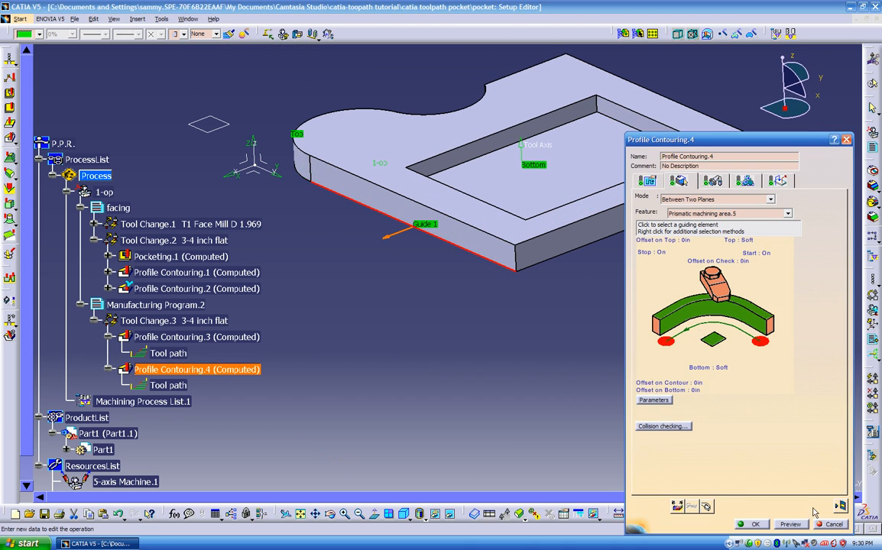
left_click(755, 526)
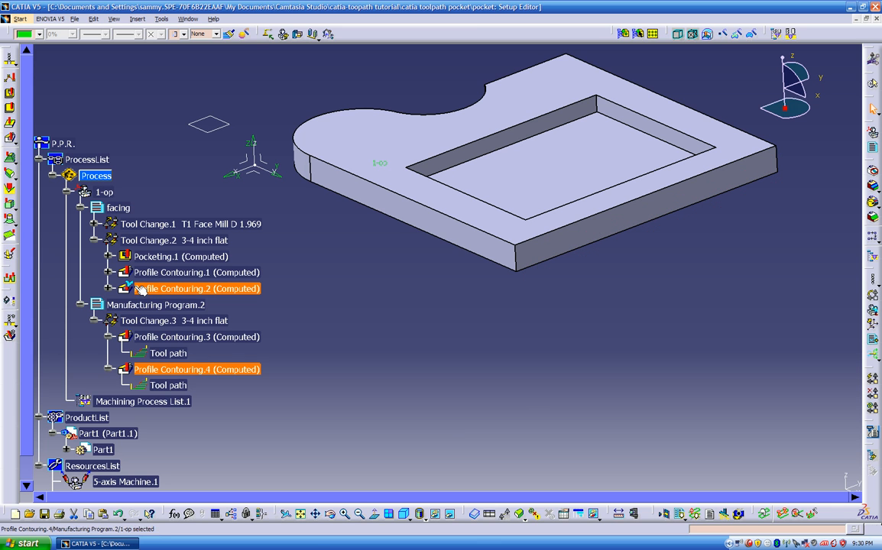
- Run the material removal video of Profile Contouring.4 from the last video result, inspect the stock, and close the video
right_click(157, 370)
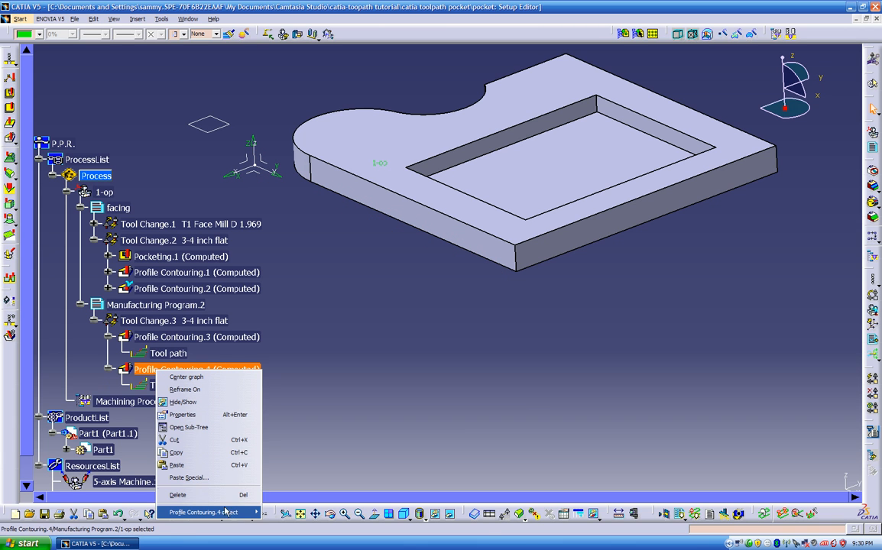
mouse_move(229, 513)
mouse_move(321, 512)
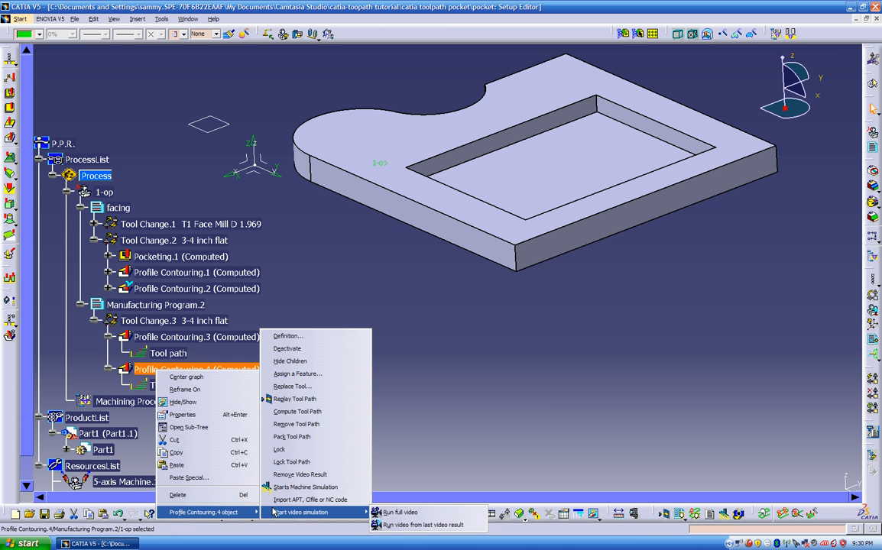
left_click(430, 526)
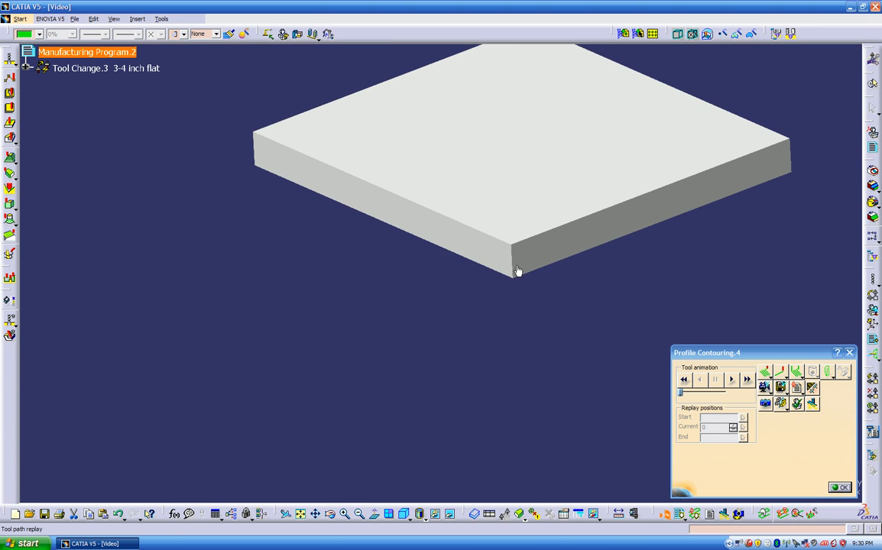
middle_click_drag(518, 272, 549, 311)
left_click(851, 354)
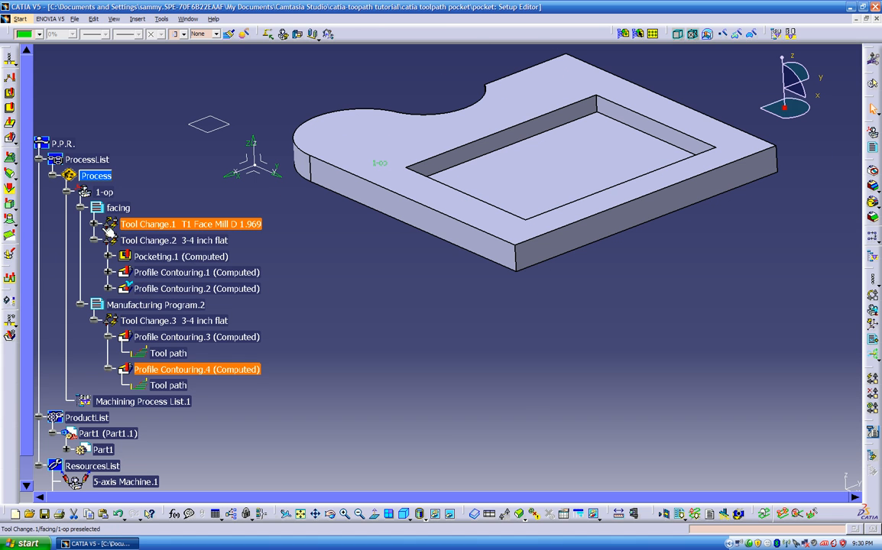
- Expand Tool Change.1 and collapse Profile Contouring.3 and Profile Contouring.4 in the process tree
left_click(94, 224)
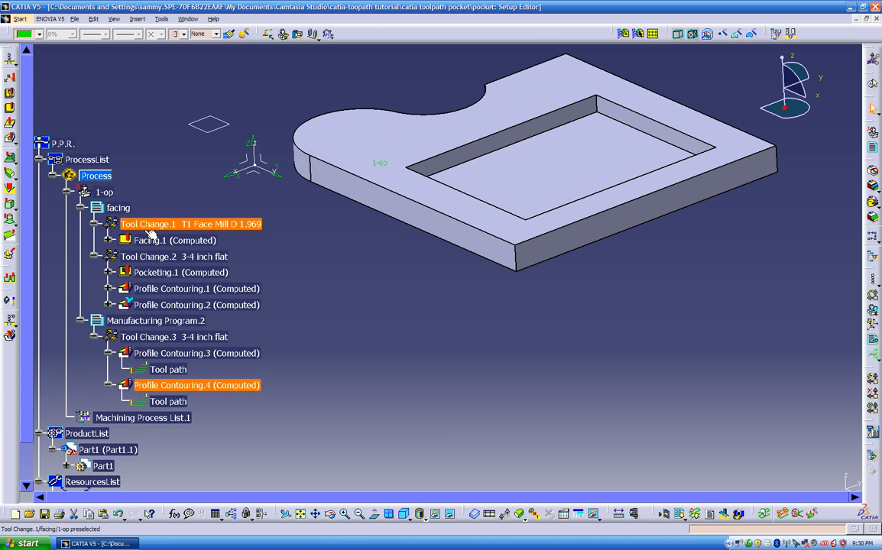
left_click(110, 355)
left_click(109, 369)
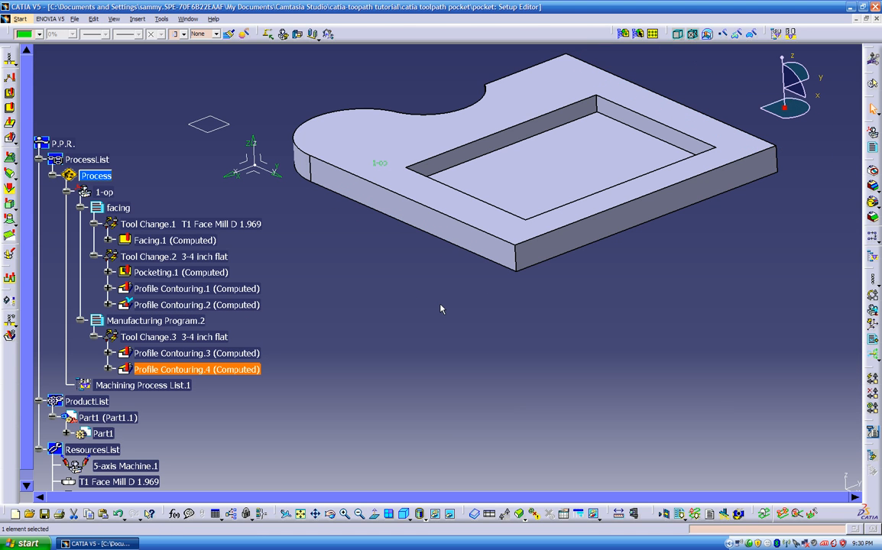
middle_click_drag(417, 321, 373, 380)
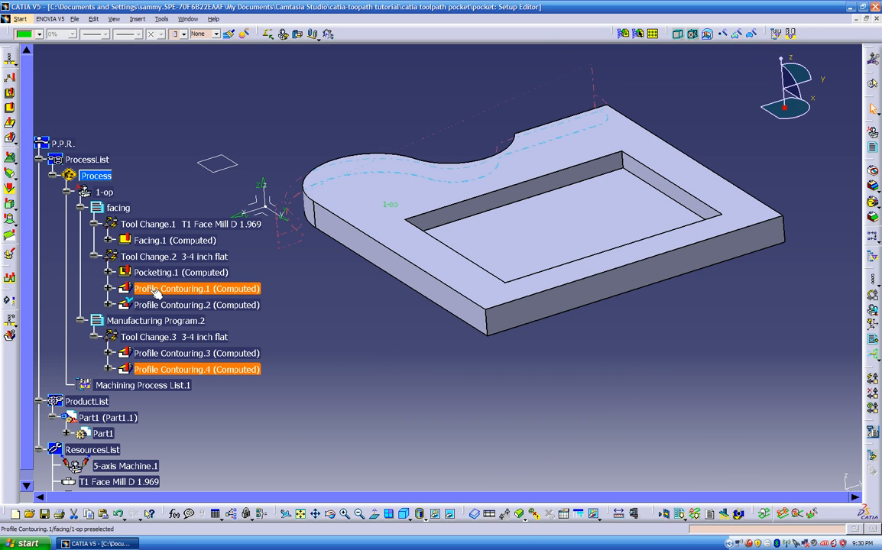
middle_click_drag(298, 309, 386, 238)
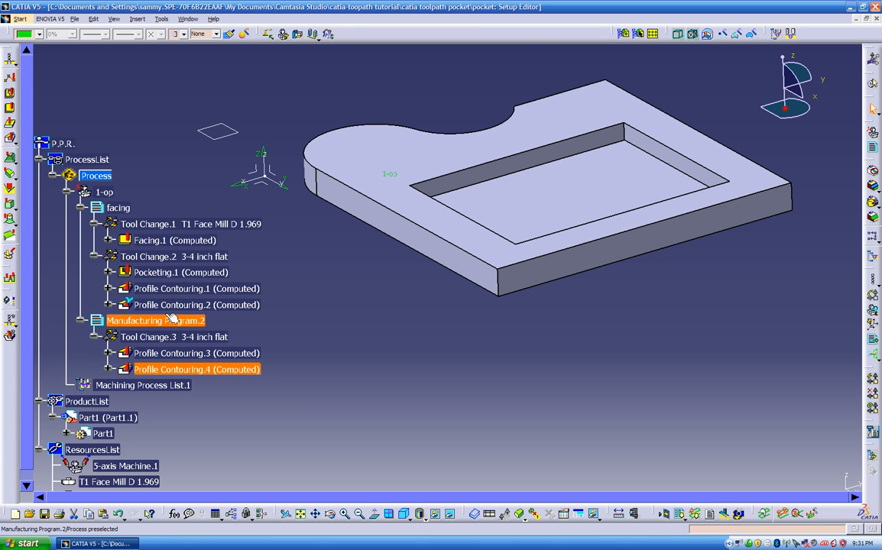
right_click(185, 353)
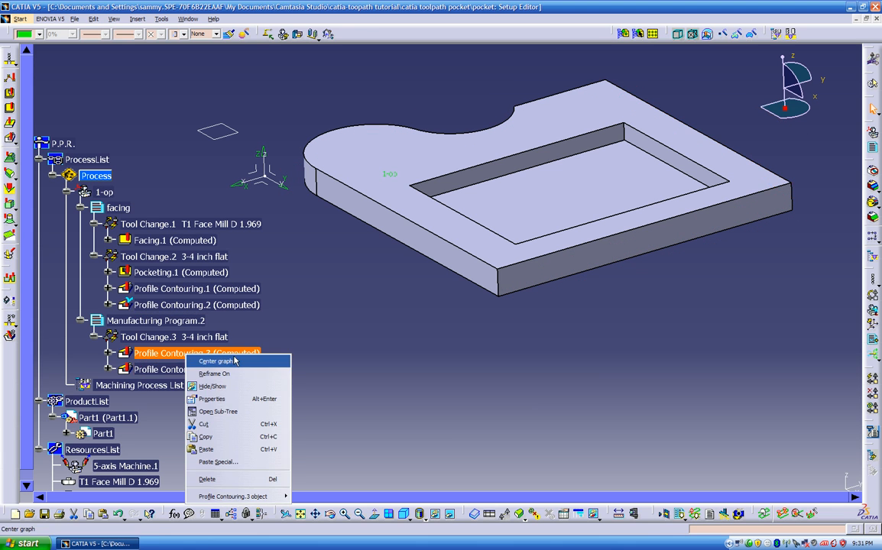
left_click(313, 353)
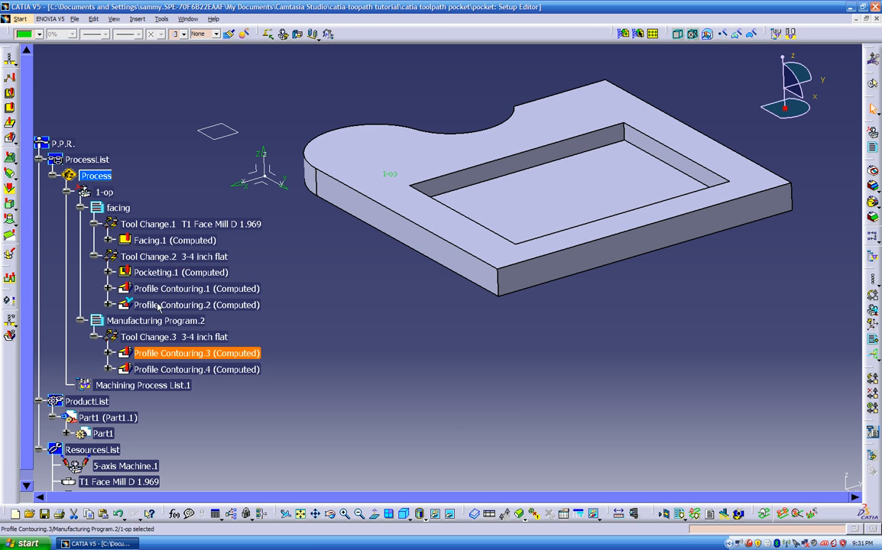
middle_click_drag(402, 307, 412, 334)
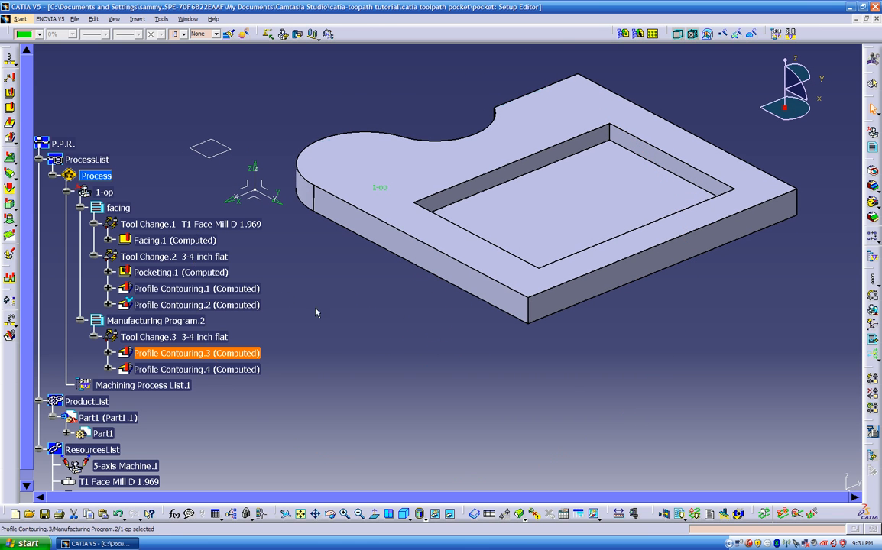
- Lock the children of the facing program and of Manufacturing Program.2
right_click(122, 209)
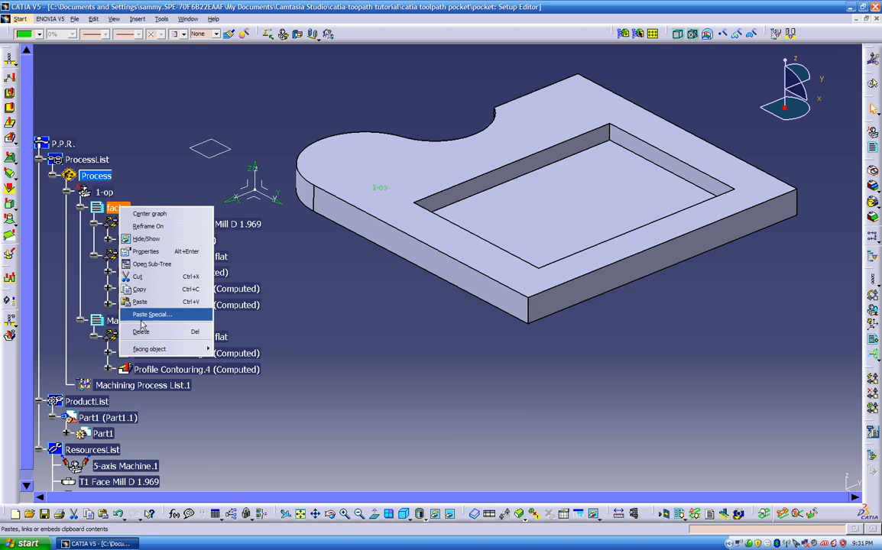
mouse_move(162, 354)
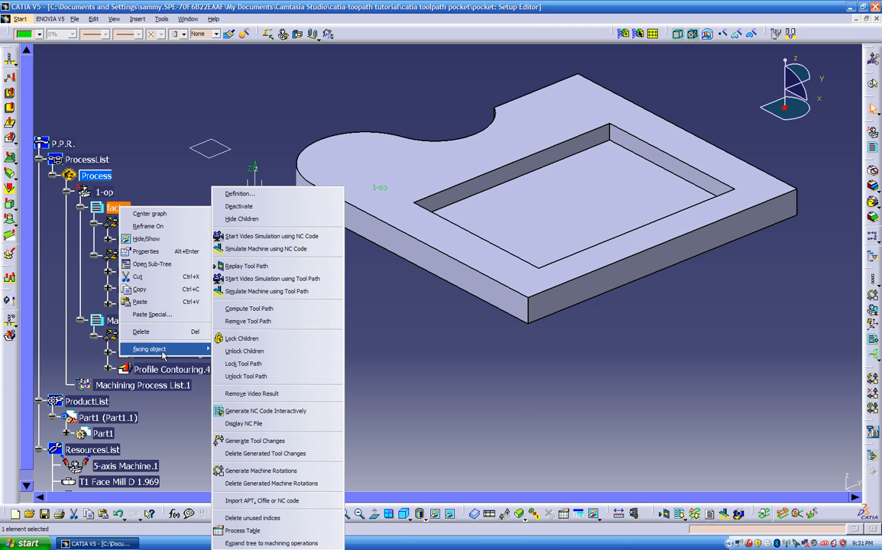
left_click(223, 339)
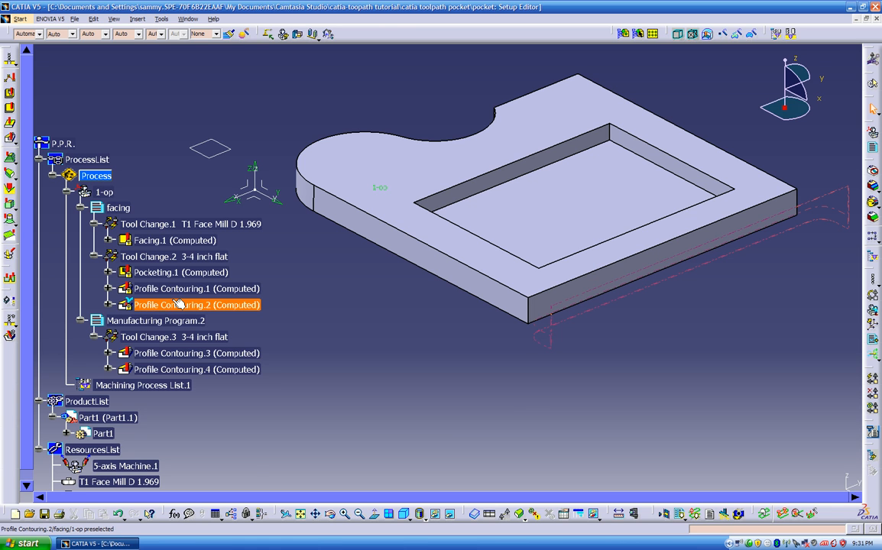
right_click(139, 318)
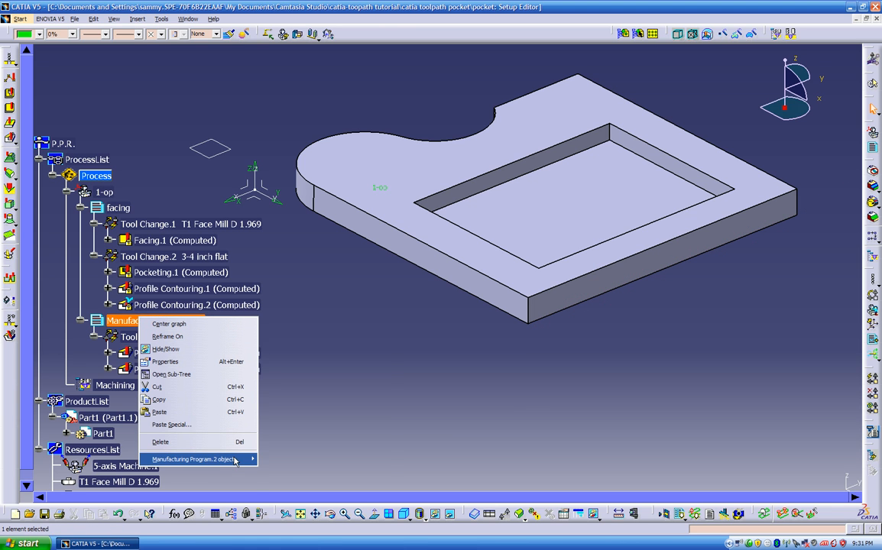
mouse_move(243, 458)
left_click(297, 257)
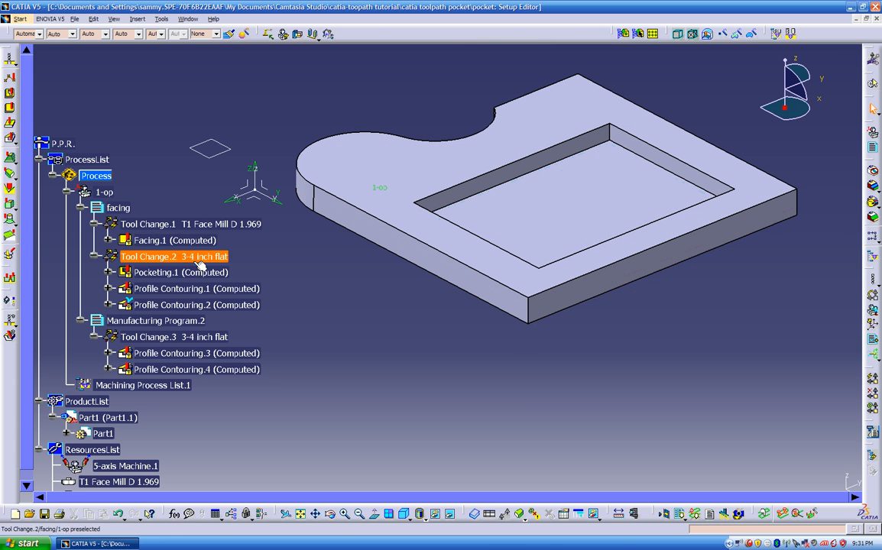
- Copy Profile Contouring.3 and Profile Contouring.4 together and paste them after Profile Contouring.2 in the facing program
middle_click_drag(402, 272, 392, 281)
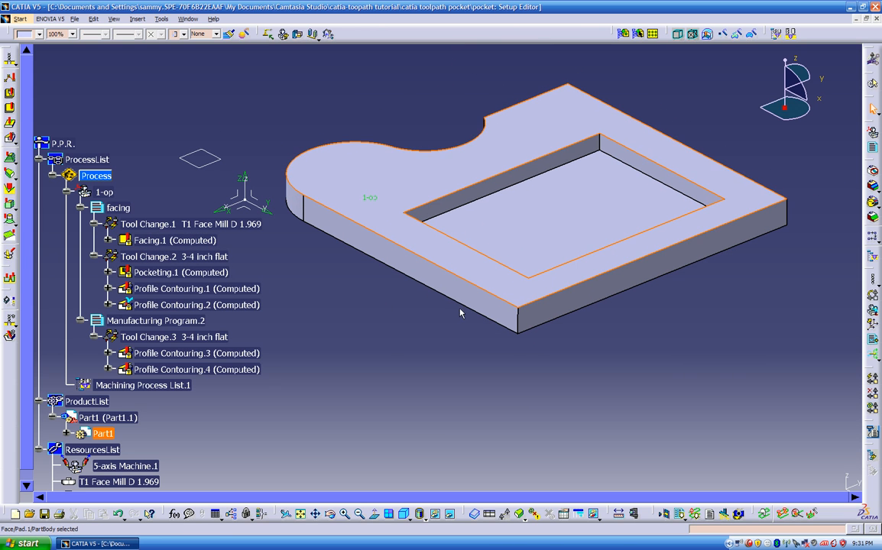
middle_click_drag(473, 173, 574, 223)
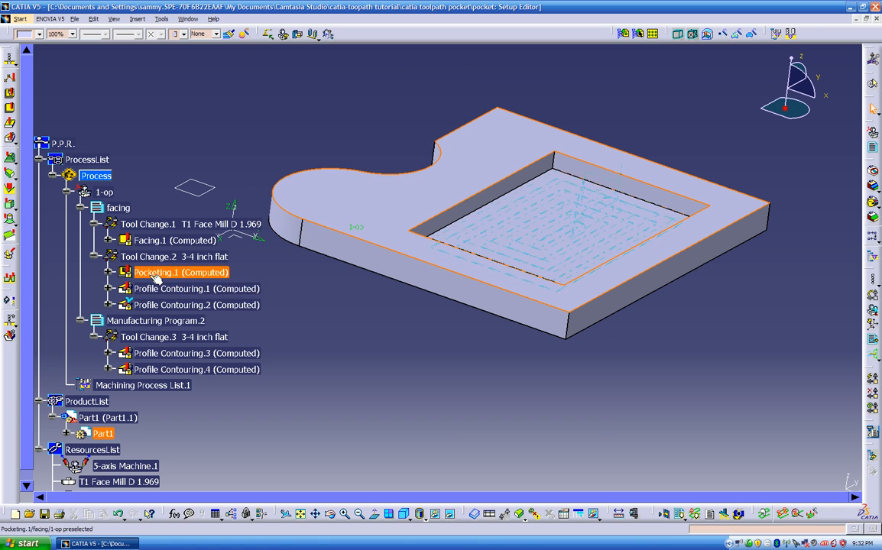
middle_click_drag(390, 309, 382, 309)
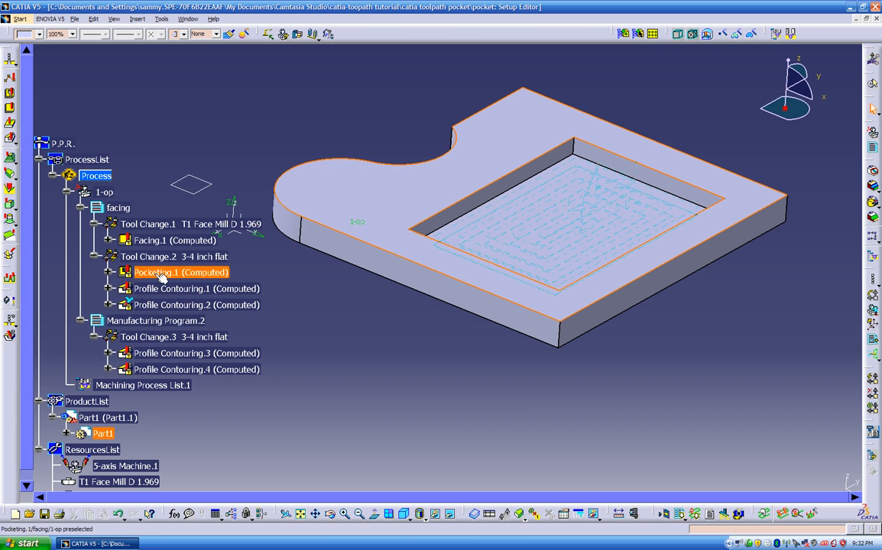
left_click(217, 354)
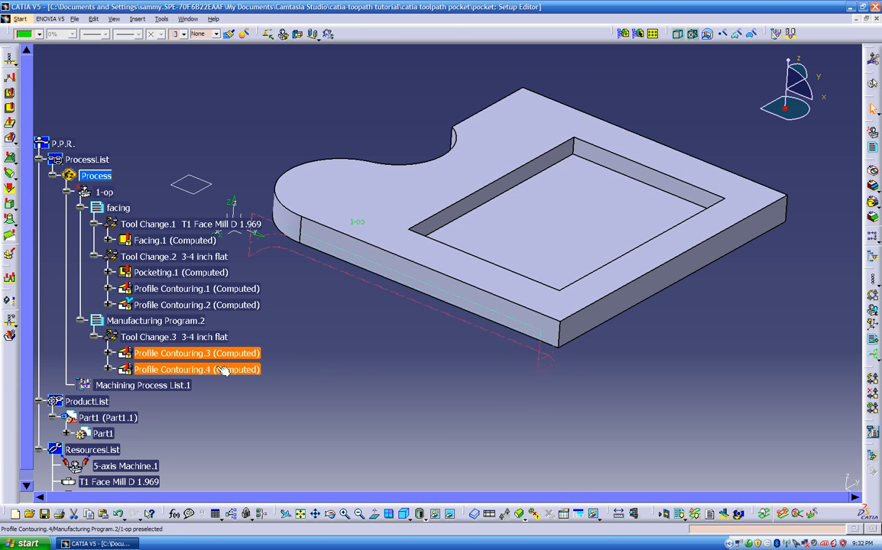
right_click(221, 370)
left_click(235, 399)
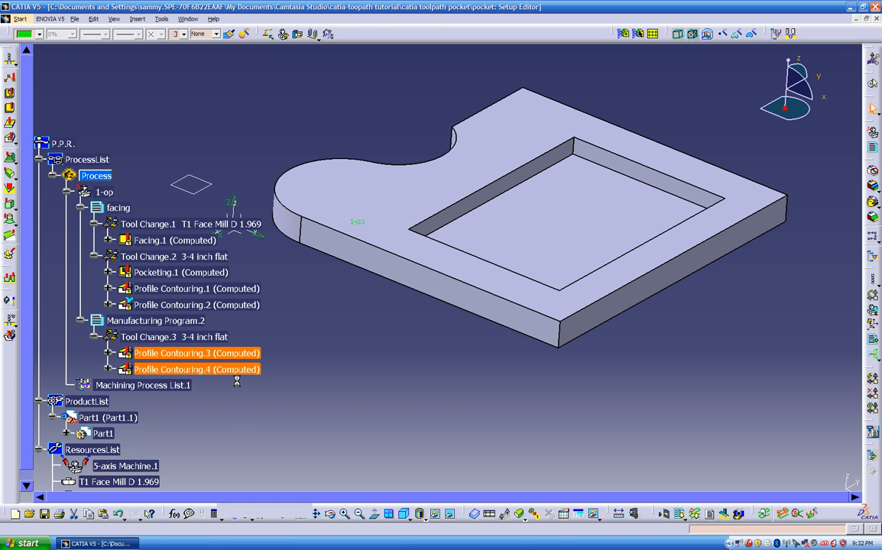
left_click(244, 306)
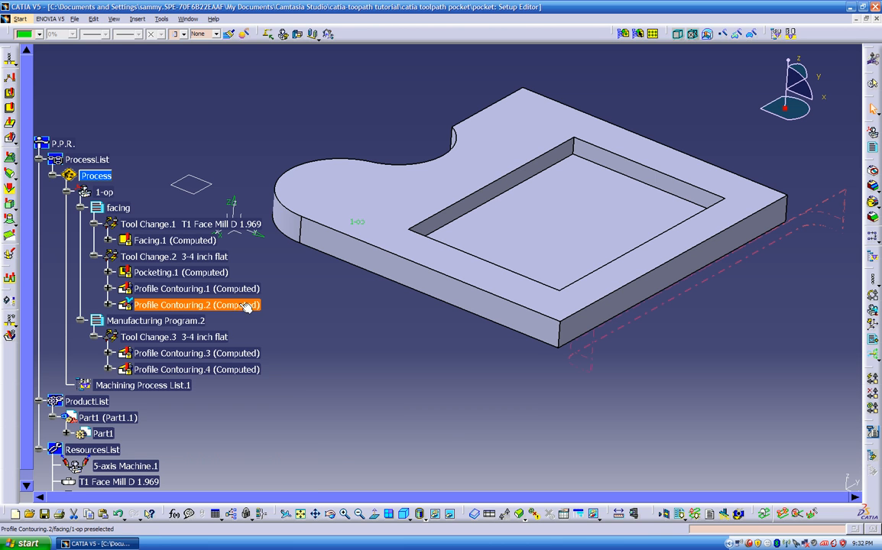
right_click(241, 306)
left_click(271, 398)
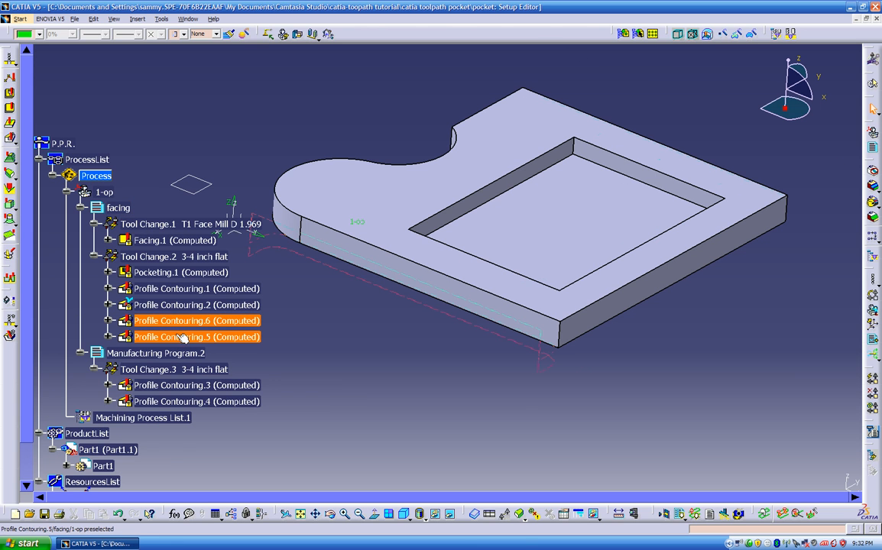
- Run the material removal video of Profile Contouring.5 from the last video result and inspect the machined sides of the stock
right_click(193, 337)
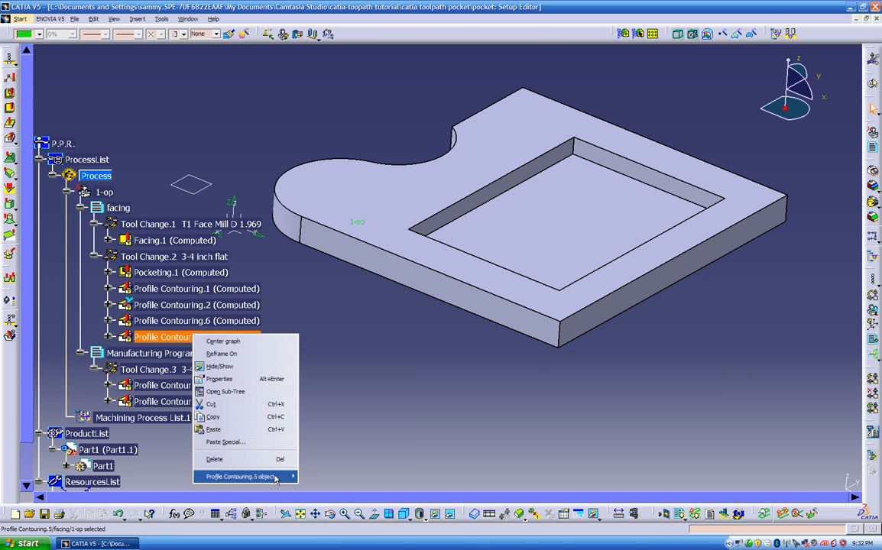
mouse_move(274, 477)
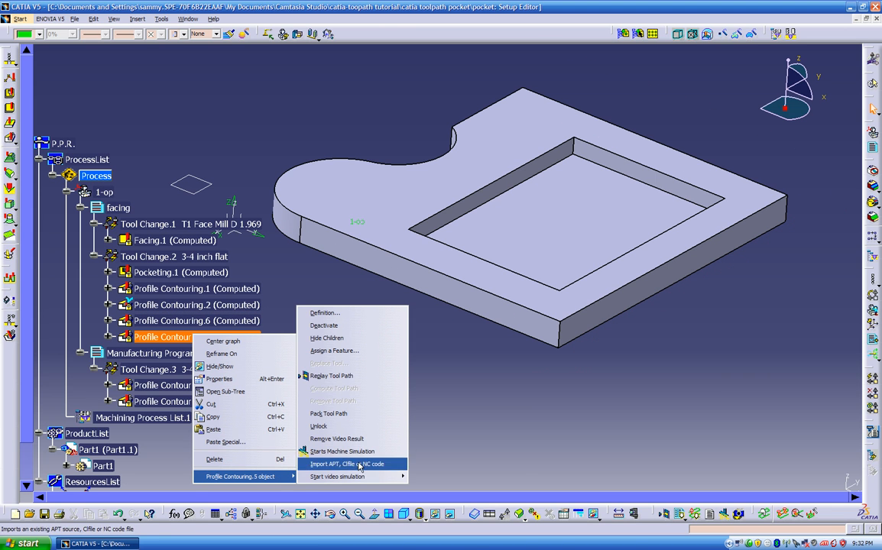
mouse_move(340, 476)
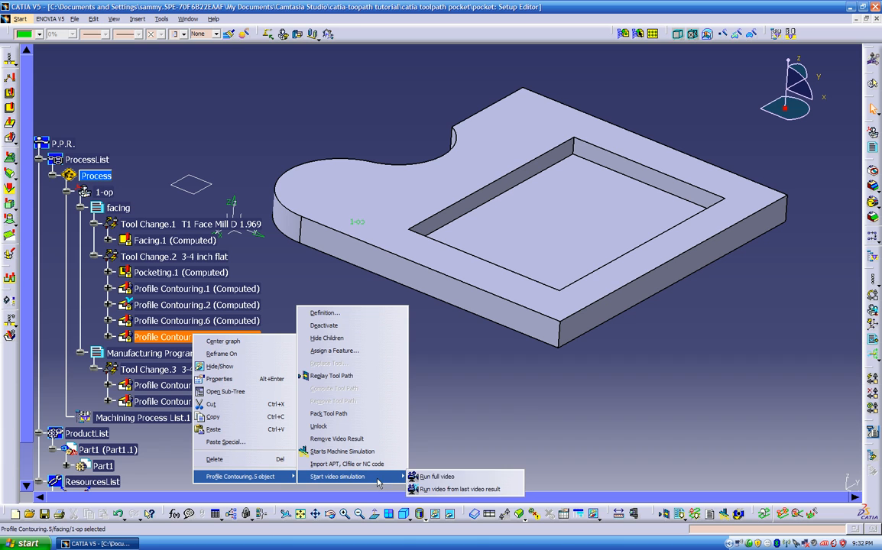
left_click(466, 490)
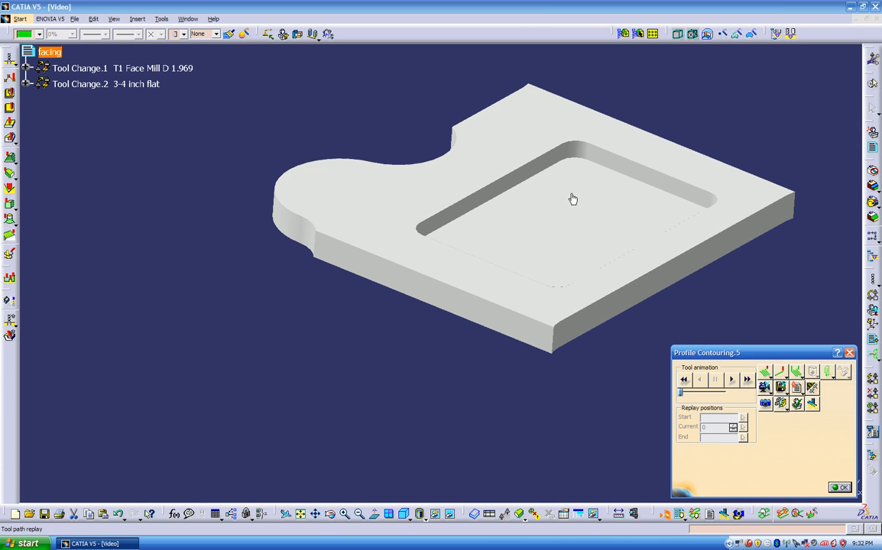
middle_click_drag(552, 335, 329, 335)
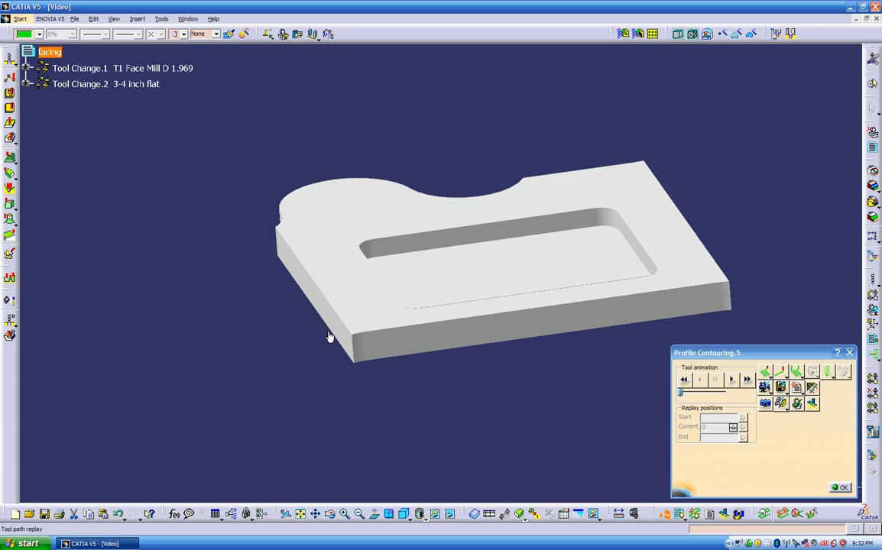
left_click(731, 379)
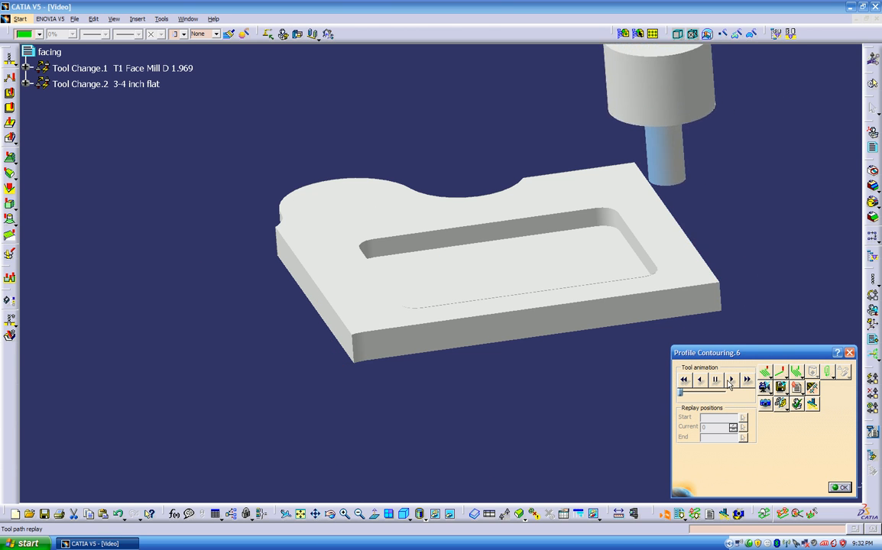
middle_click_drag(634, 412, 275, 290)
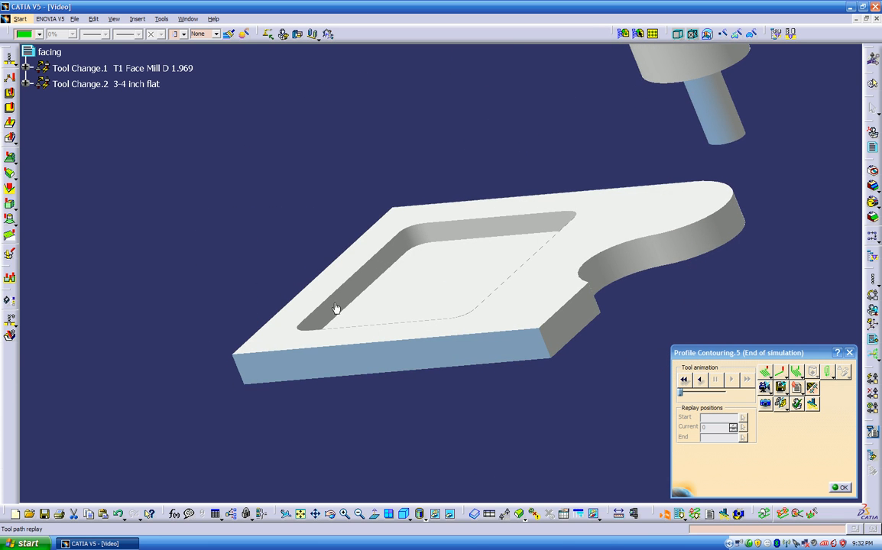
middle_click_drag(601, 315, 604, 288)
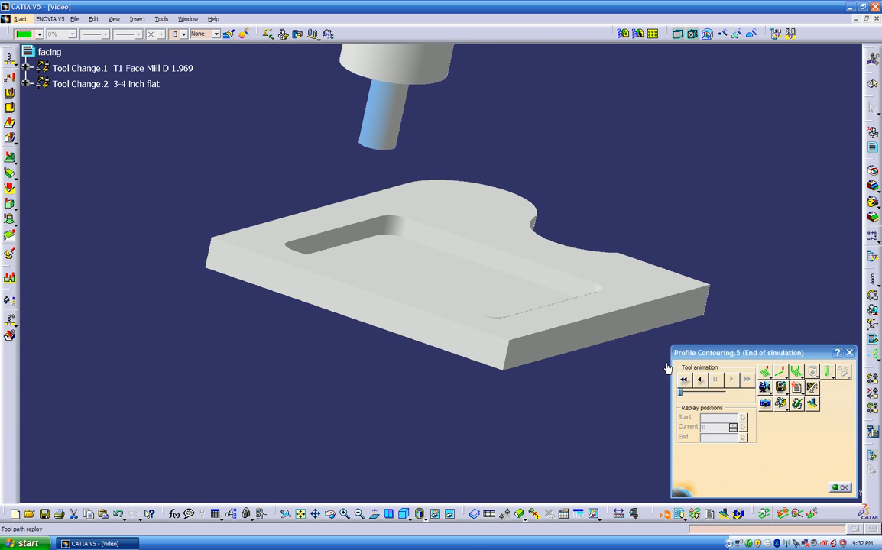
- Restart and replay the video through Profile Contouring.5, associate the video result with the operation, and close the video
left_click(684, 381)
left_click(730, 380)
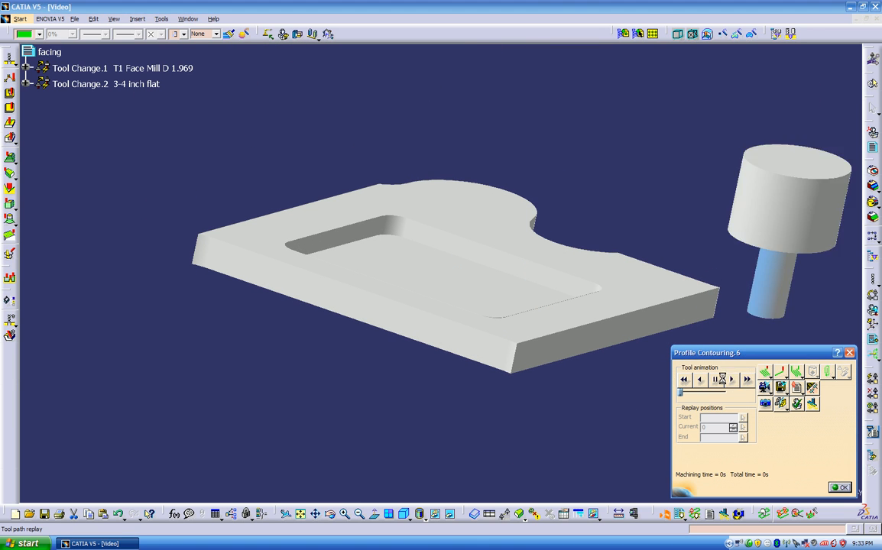
middle_click_drag(259, 368, 568, 392)
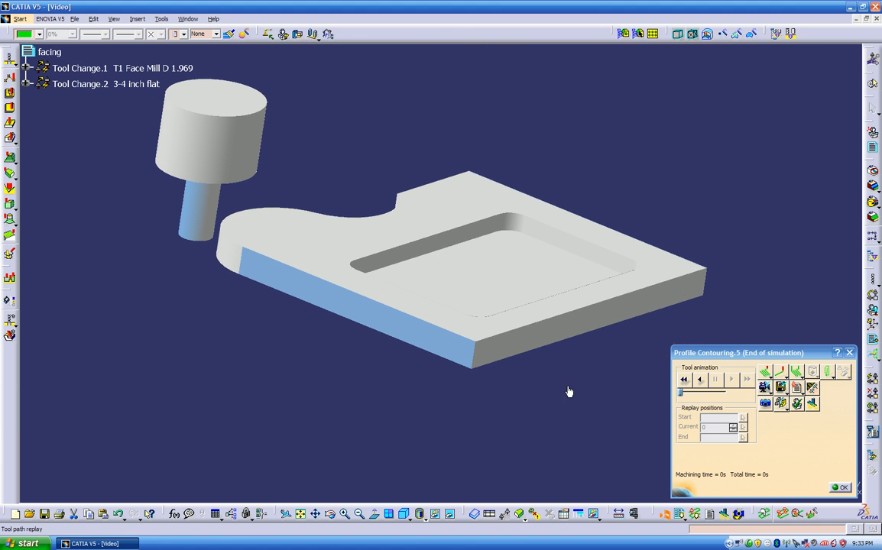
left_click(781, 389)
left_click(442, 289)
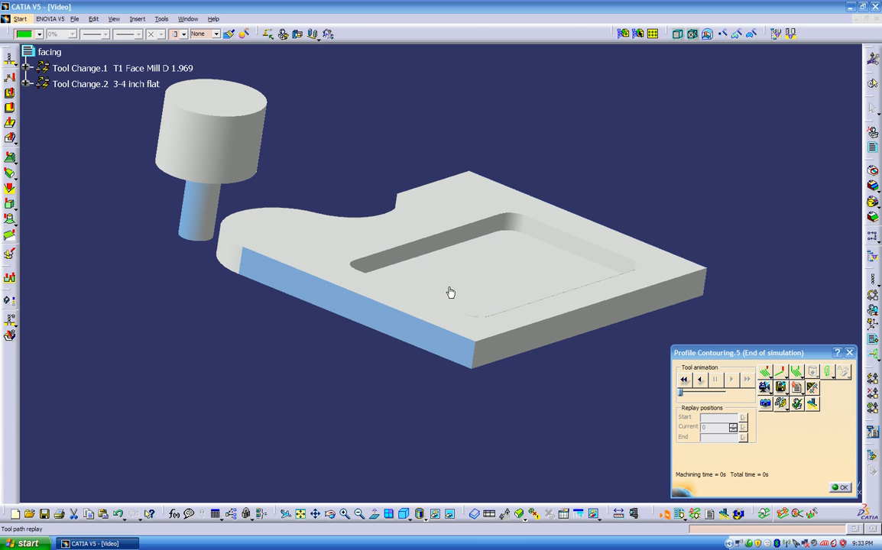
left_click(840, 487)
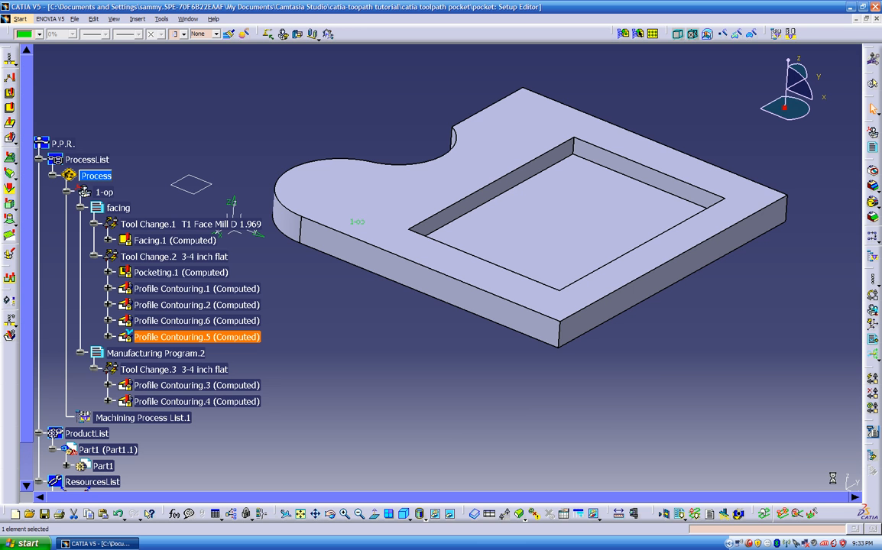
- Copy Profile Contouring.5 and paste the copy directly after it in the facing program
middle_click_drag(698, 425, 519, 355)
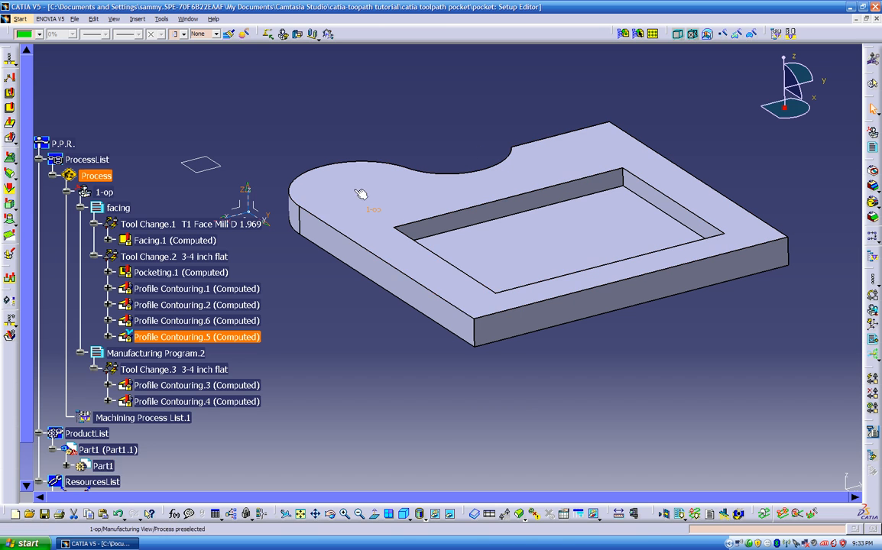
left_click(485, 300)
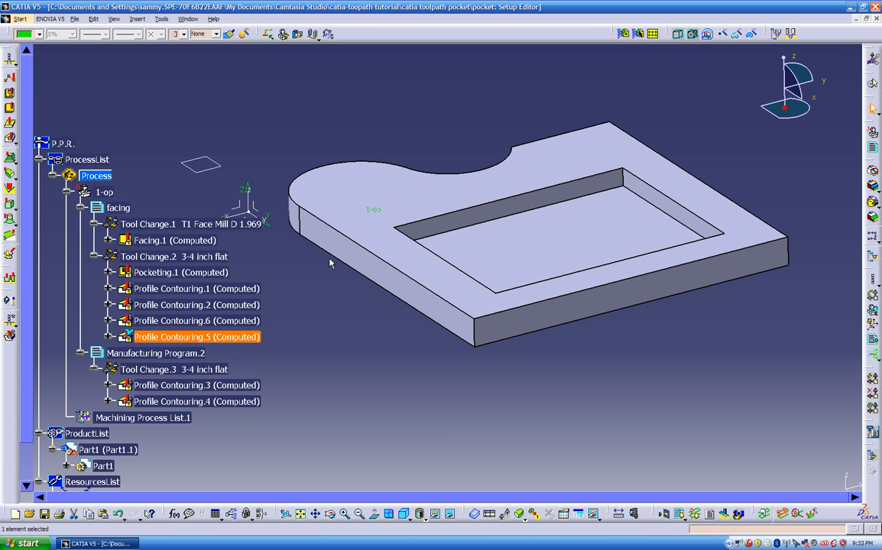
right_click(227, 339)
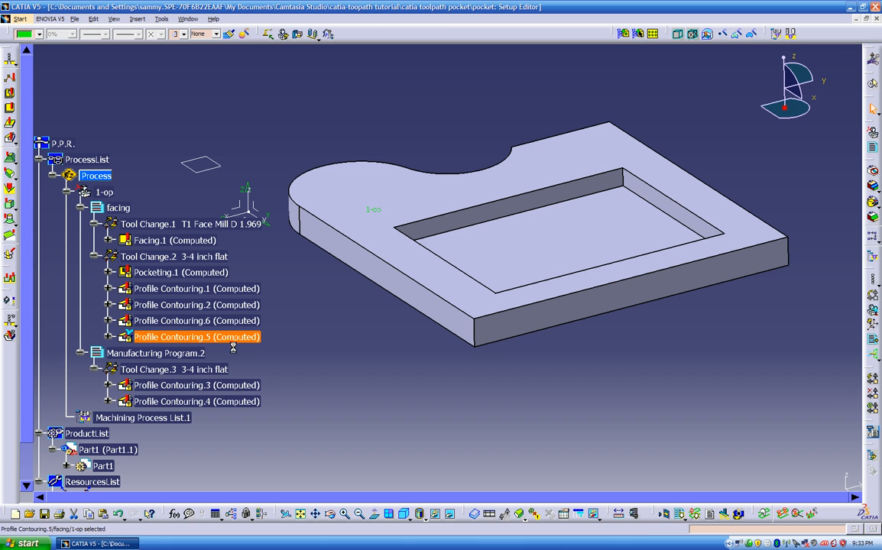
right_click(234, 342)
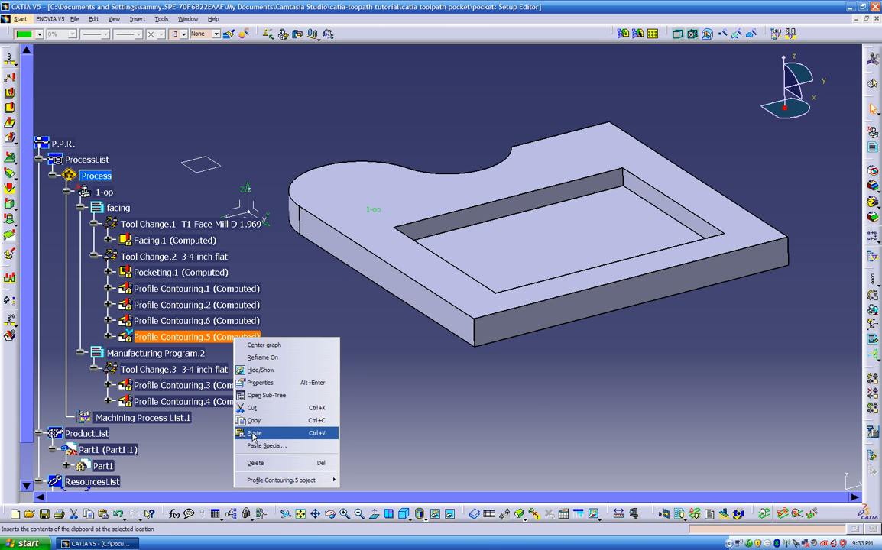
left_click(252, 432)
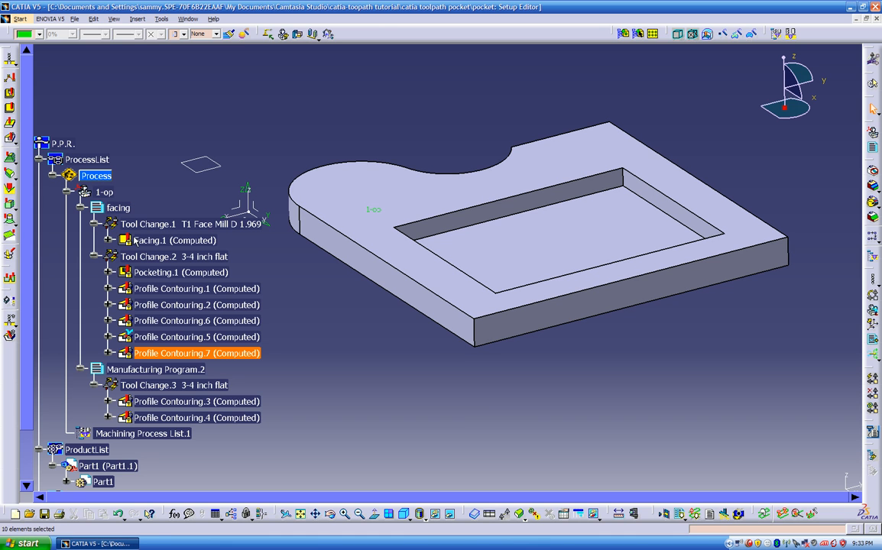
- Unlock the pasted Profile Contouring.7 operation and expand it in the tree
right_click(146, 354)
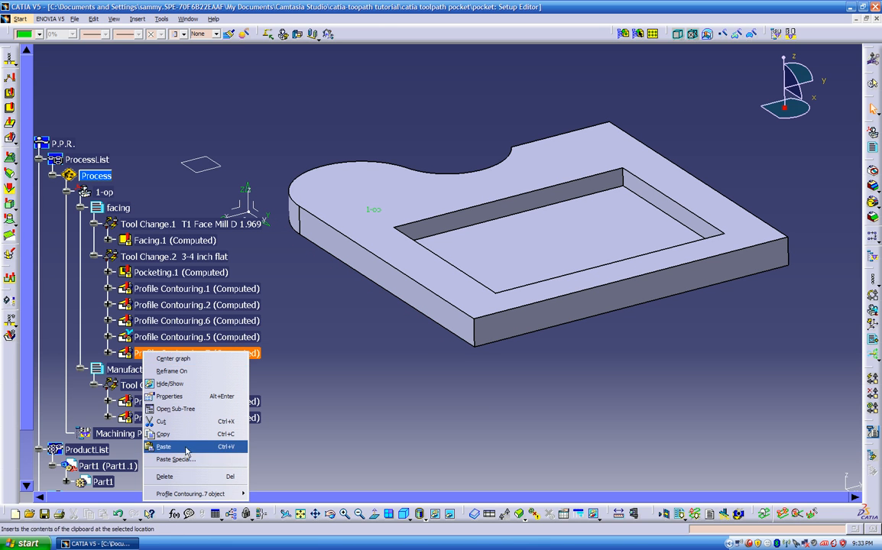
mouse_move(227, 497)
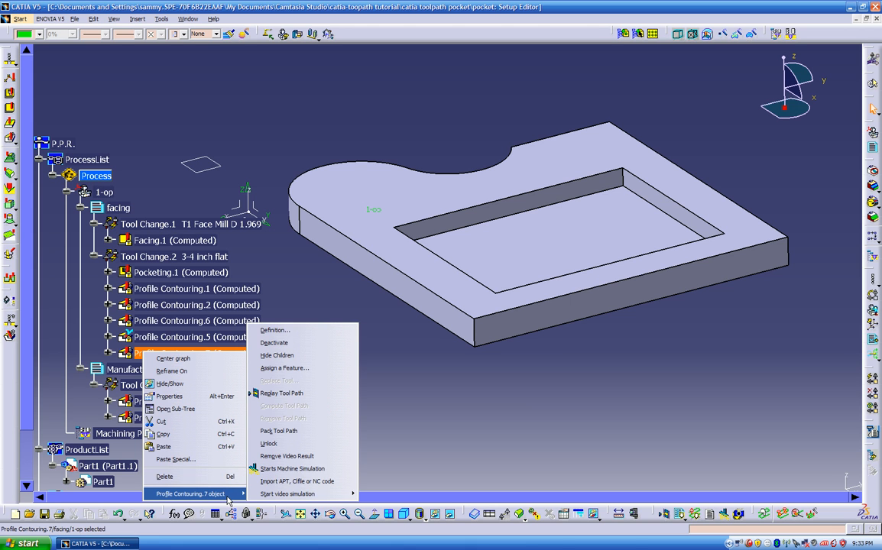
left_click(269, 443)
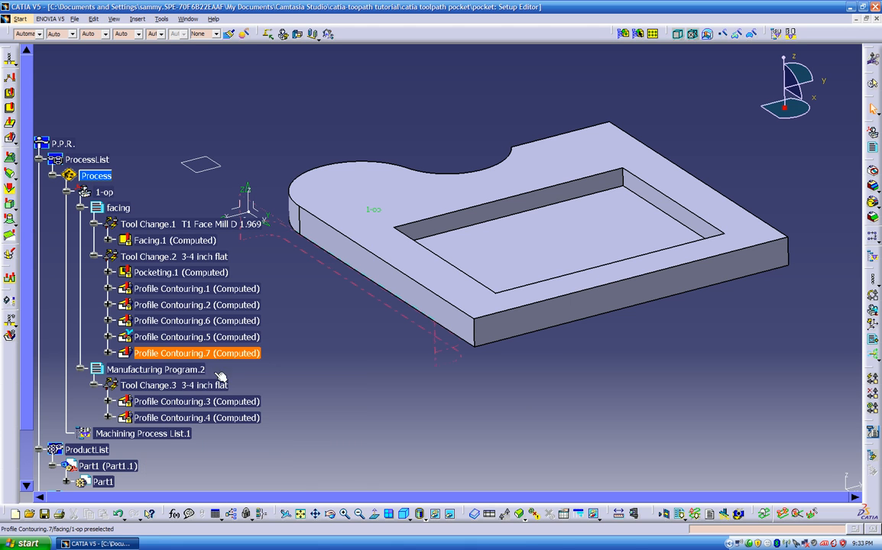
left_click(107, 353)
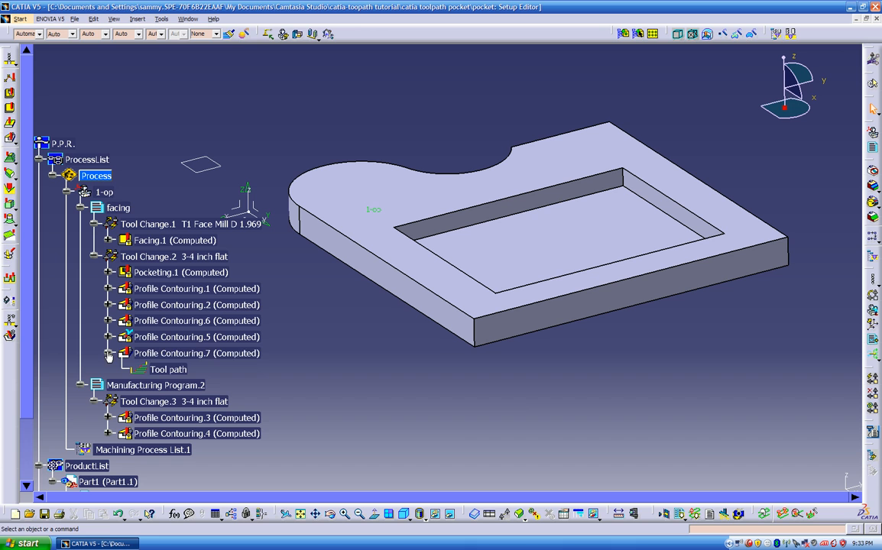
- Examine the strategy, geometry, tool and feedrate settings of the locked Profile Contouring.5, leaving the operation unedited
double_click(170, 353)
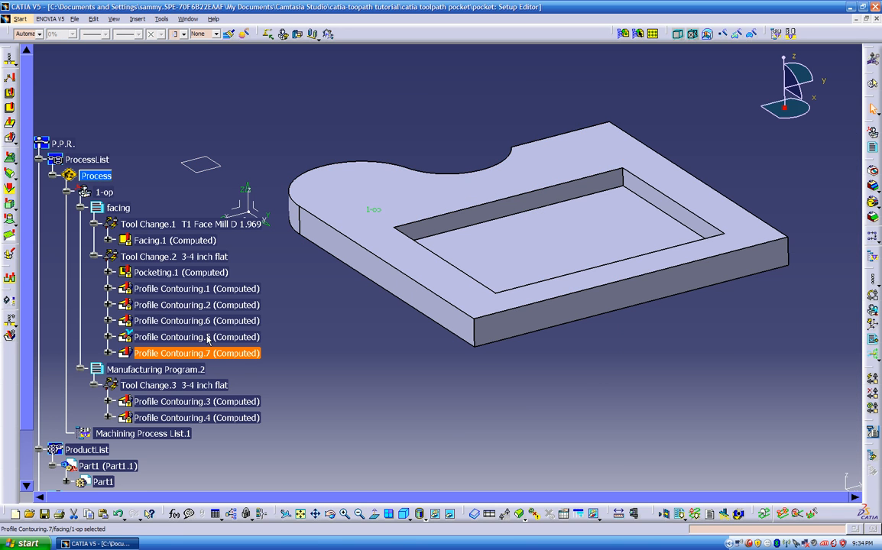
left_click(212, 339)
double_click(206, 337)
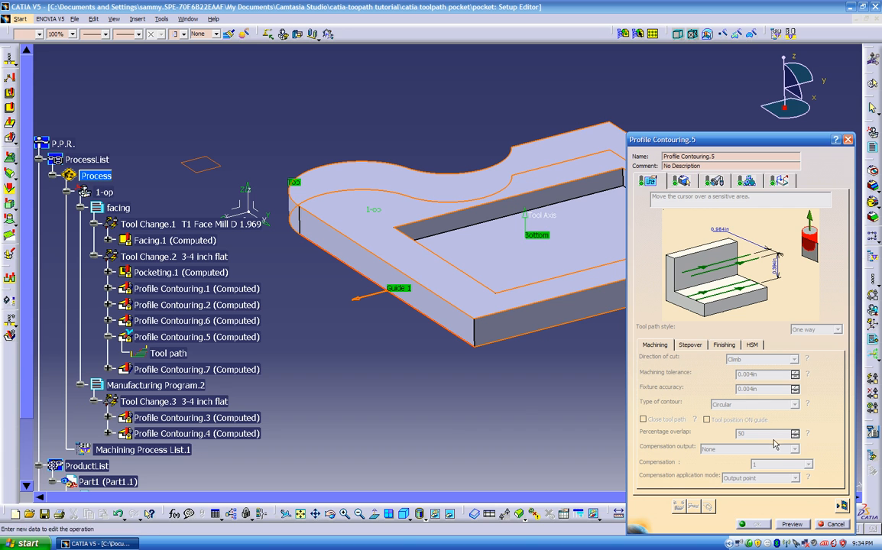
left_click(697, 345)
left_click(724, 346)
left_click(753, 345)
left_click(690, 345)
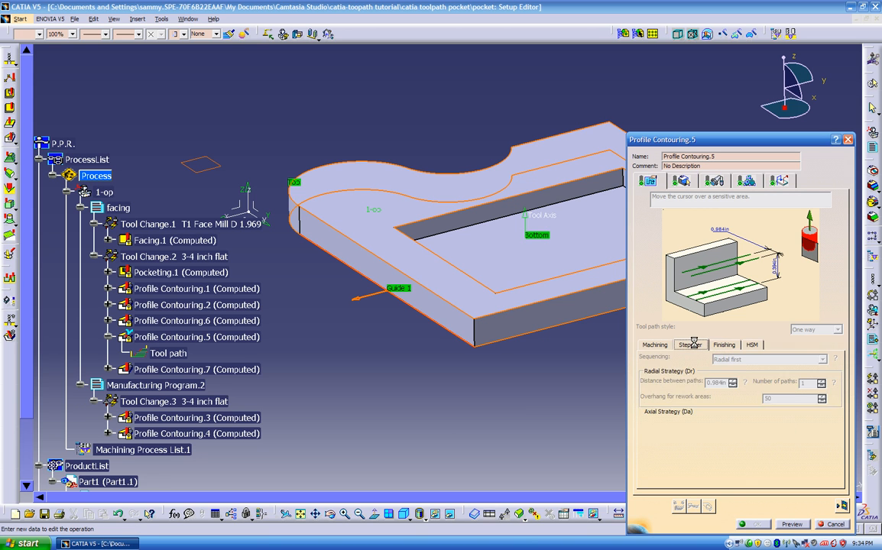
left_click(655, 345)
left_click(681, 181)
left_click(714, 181)
left_click(749, 184)
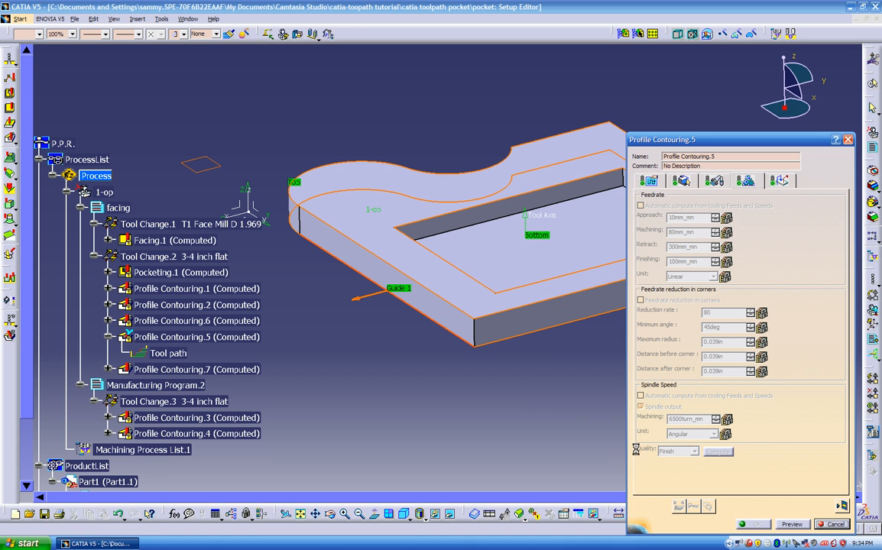
left_click(832, 524)
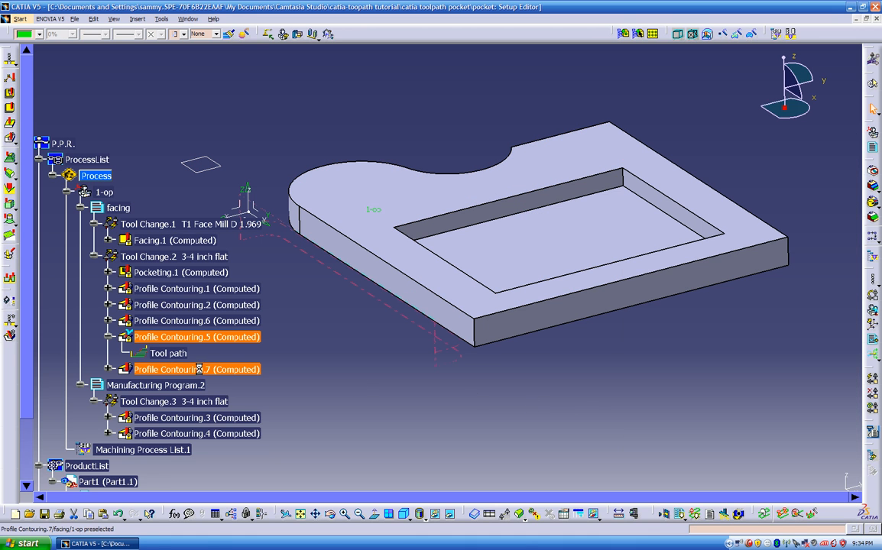
- Open Profile Contouring.7 for editing and remove all of its guiding contours
double_click(198, 369)
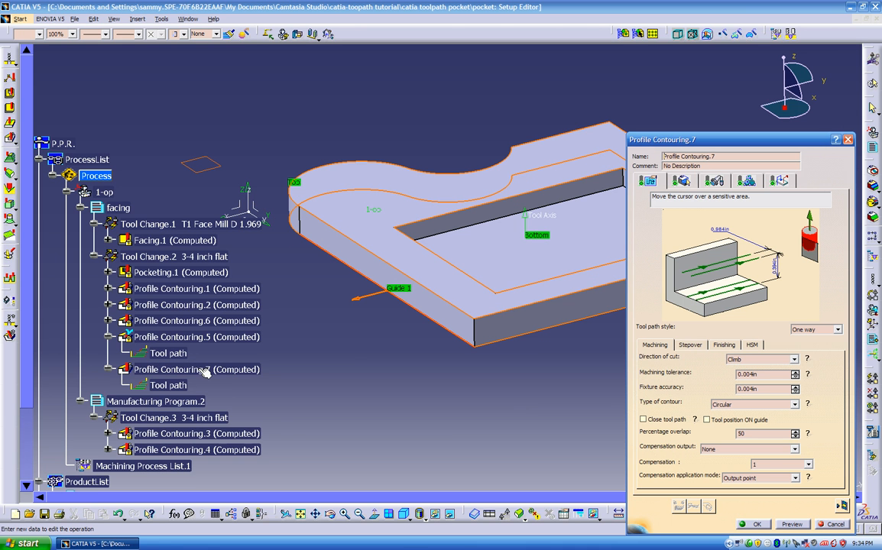
left_click(681, 181)
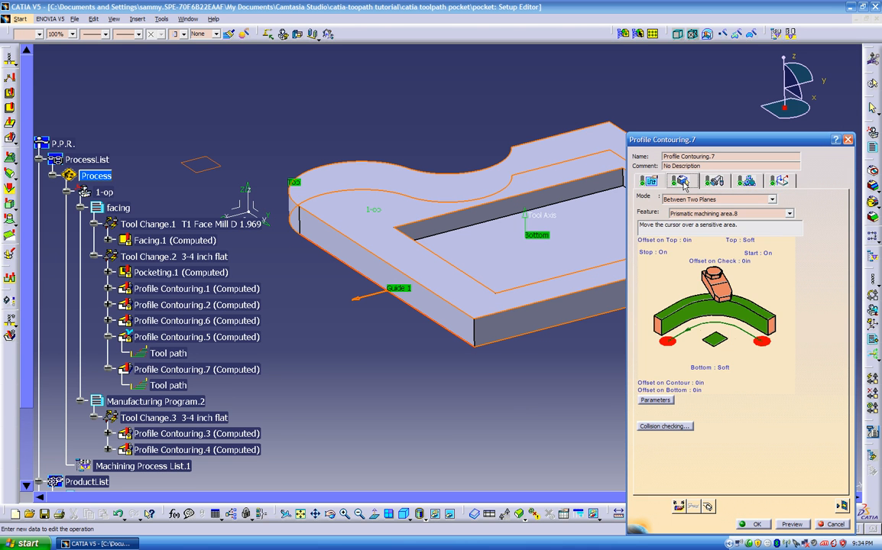
right_click(694, 314)
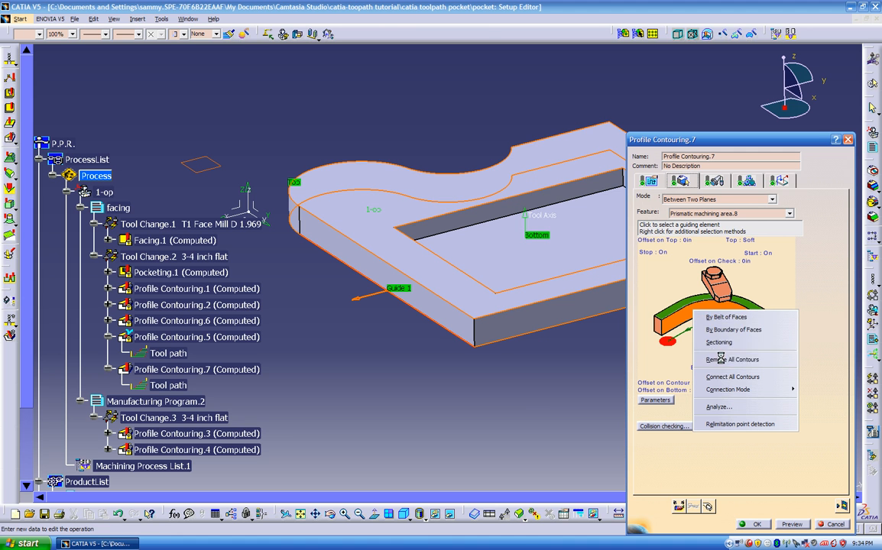
left_click(723, 361)
- Hide the specification tree and select the lower edge of the part's long straight side as the guiding element
middle_click_drag(578, 369, 486, 236)
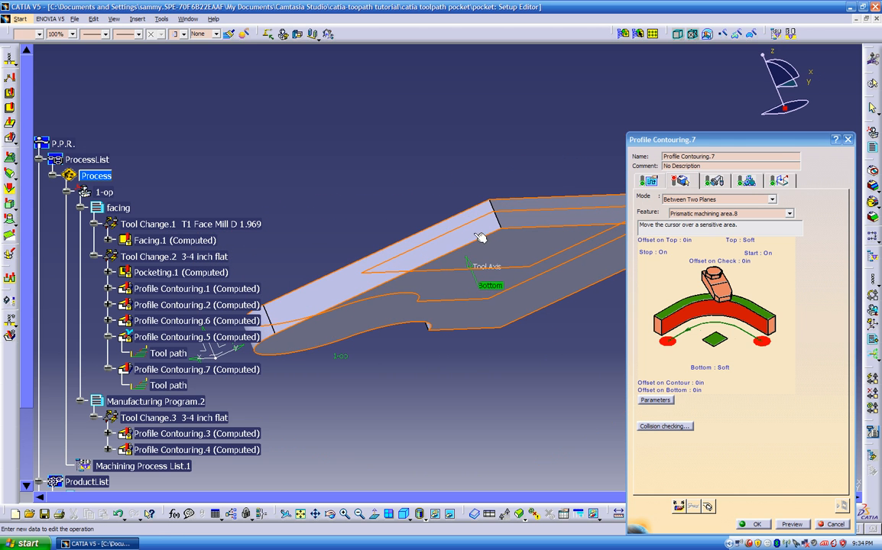
middle_click_drag(413, 342, 461, 343)
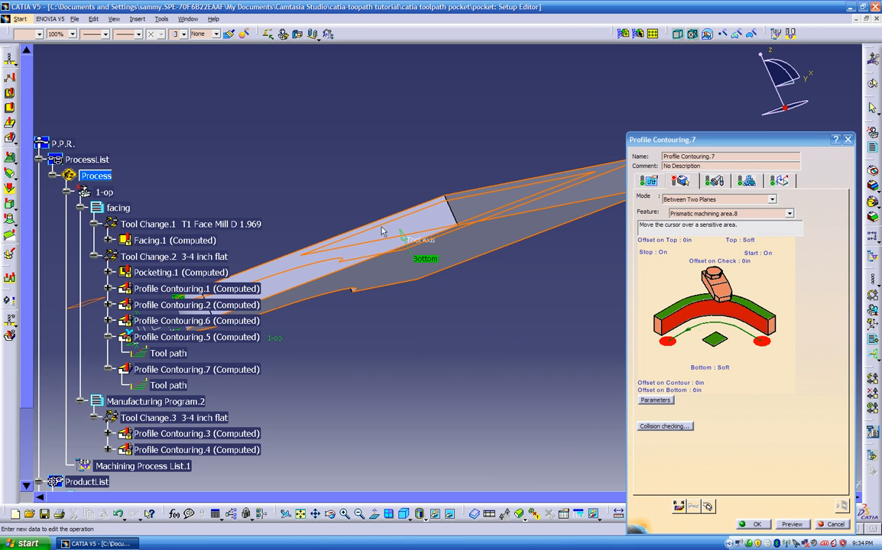
middle_click_drag(488, 298, 514, 367)
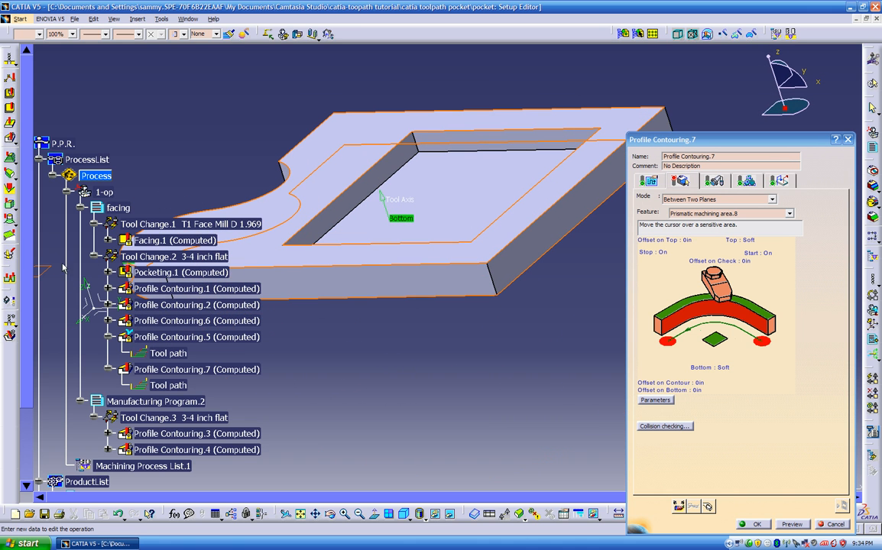
key("F3")
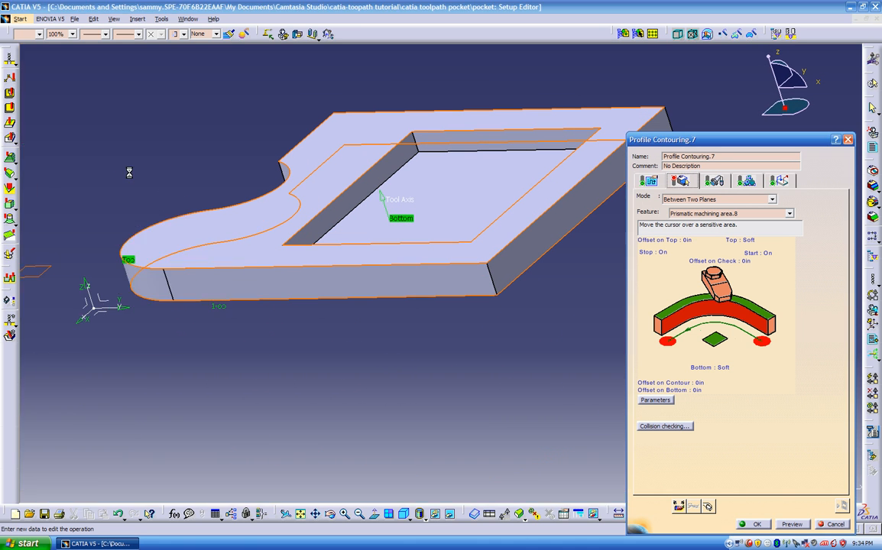
middle_click_drag(235, 335, 308, 349)
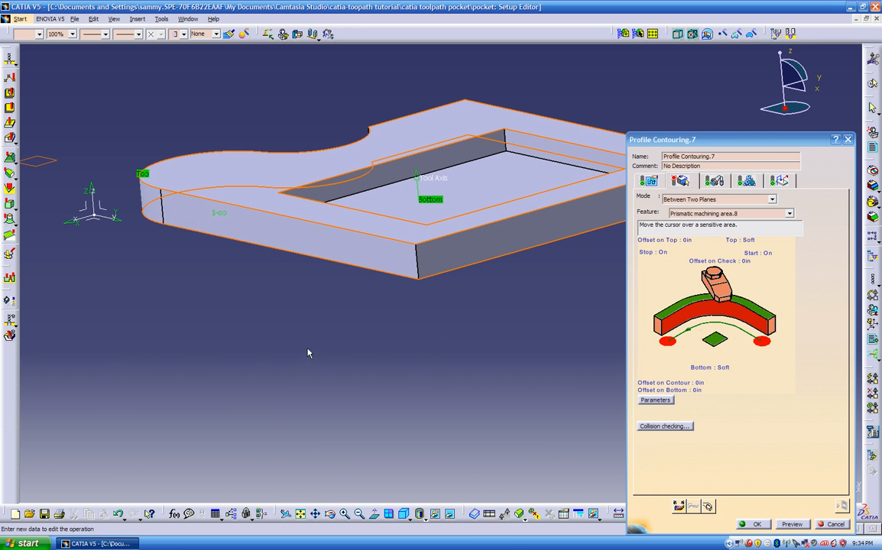
key("F3")
key("F3")
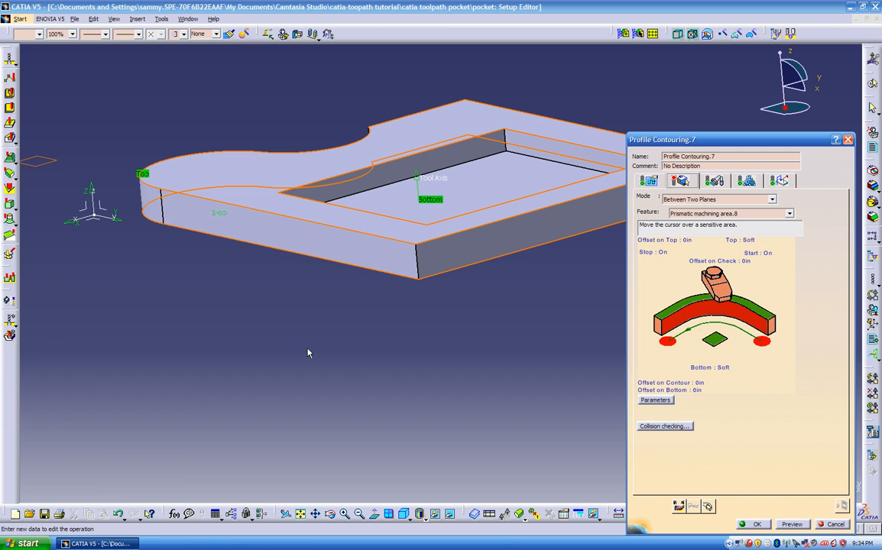
middle_click_drag(412, 359, 432, 406)
left_click(711, 306)
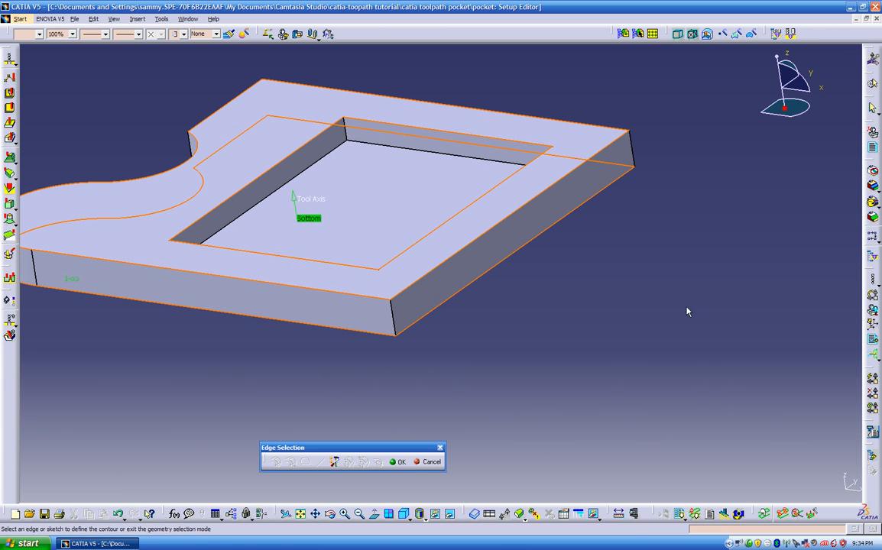
left_click(380, 336)
middle_click_drag(414, 355, 516, 367)
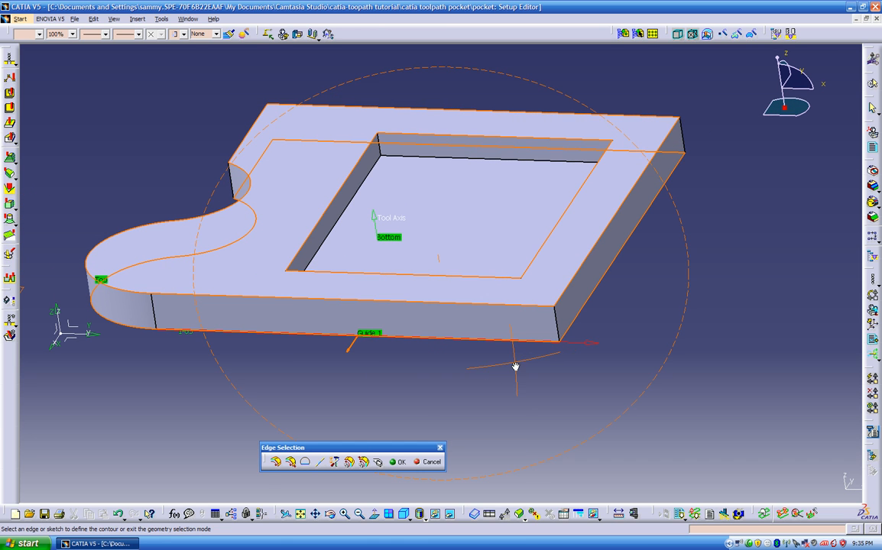
- Extend the guide along the belt of edges around the part's whole lower perimeter, including the curved end, and accept the selection
left_click(278, 463)
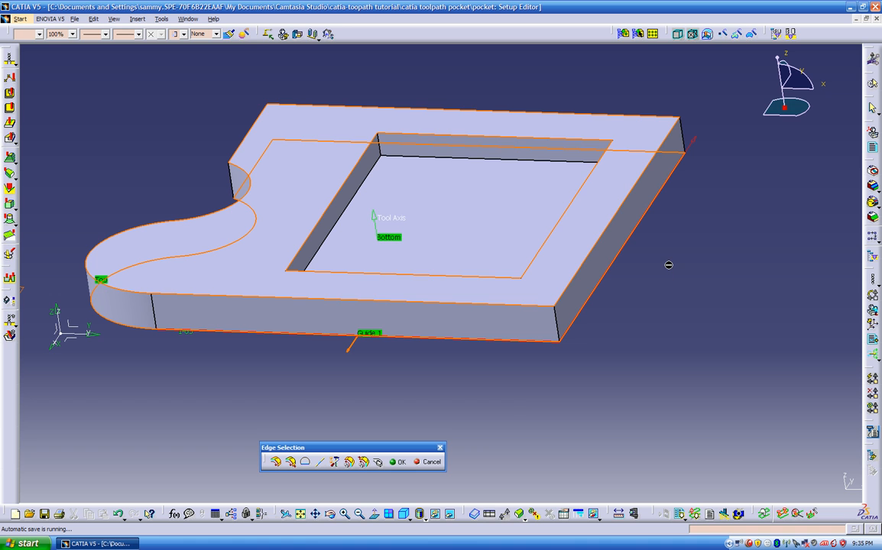
middle_click_drag(667, 264, 368, 348)
middle_click_drag(808, 397, 545, 330)
middle_click_drag(694, 322, 412, 369)
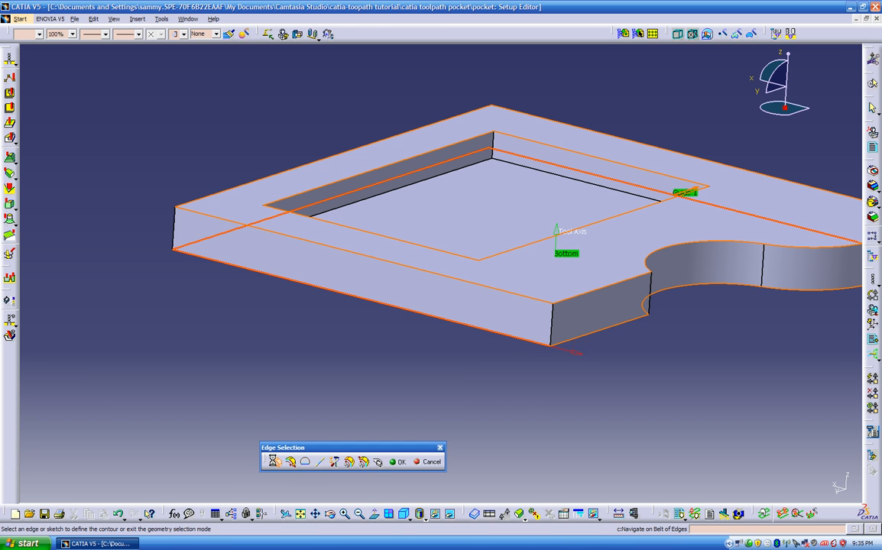
middle_click_drag(616, 330, 398, 397)
left_click(275, 462)
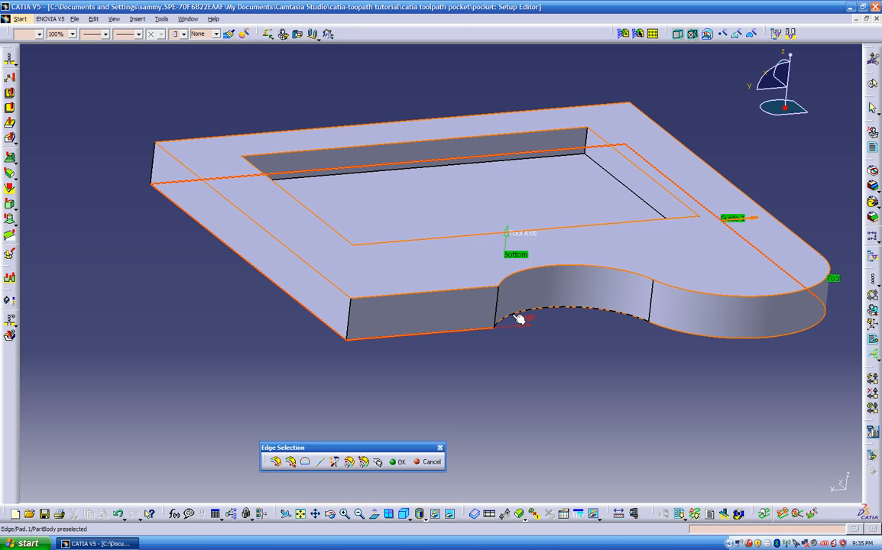
middle_click_drag(523, 328, 490, 358)
middle_click_drag(571, 355, 476, 385)
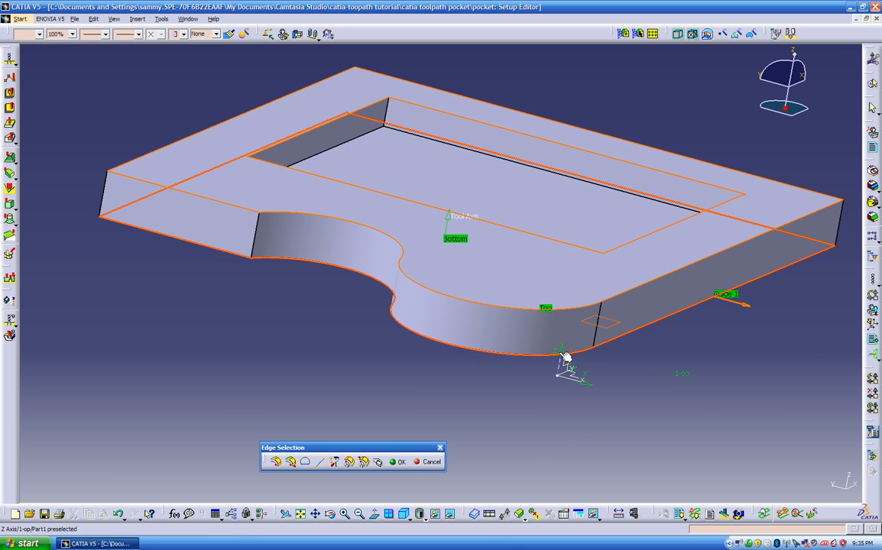
middle_click_drag(530, 304, 357, 355)
middle_click_drag(497, 336, 423, 330)
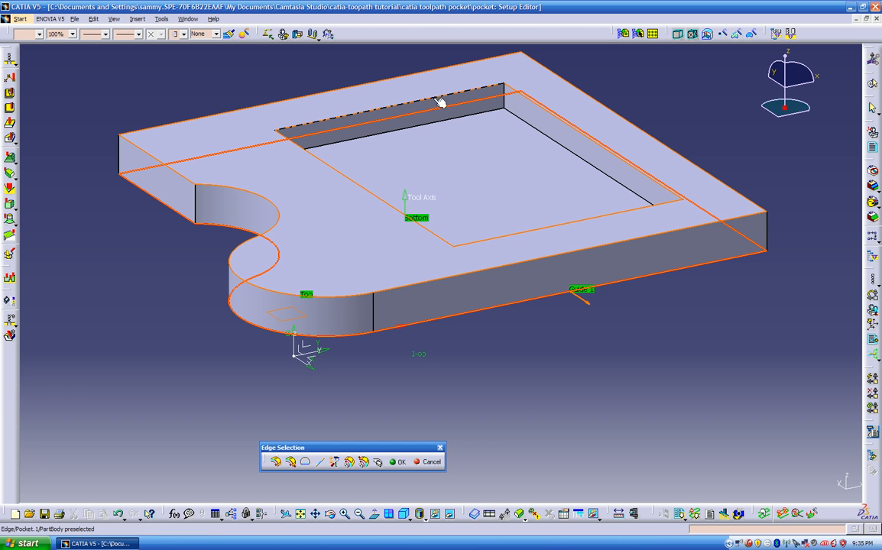
middle_click_drag(403, 380, 458, 430)
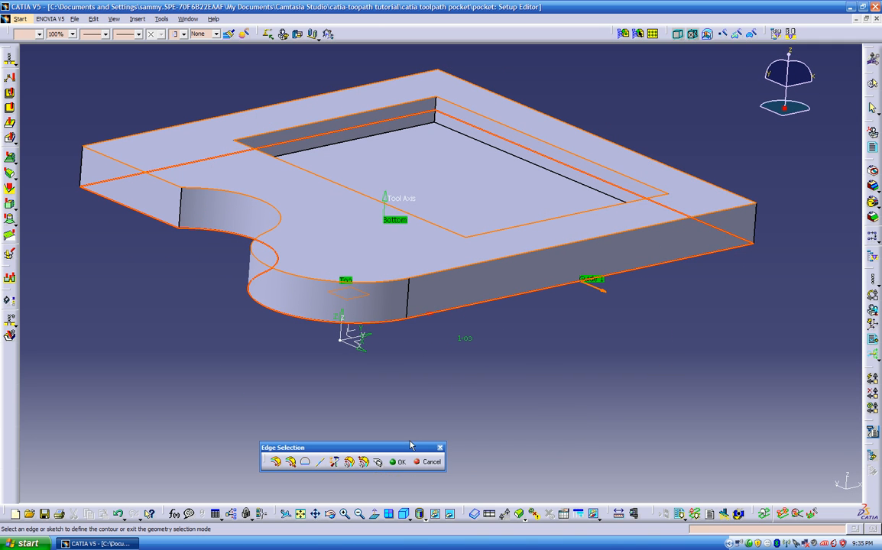
left_click(397, 462)
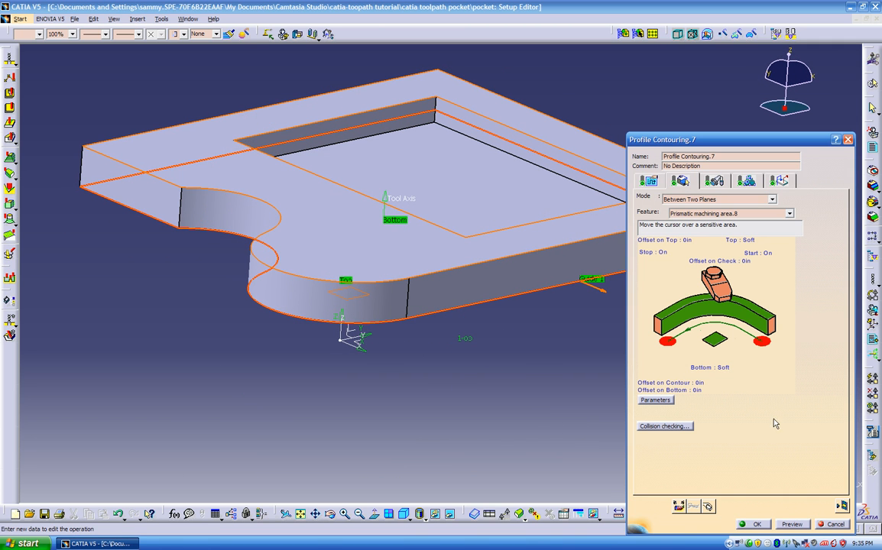
- Compute and replay the tool path of Profile Contouring.7 around the full outer profile
left_click(837, 504)
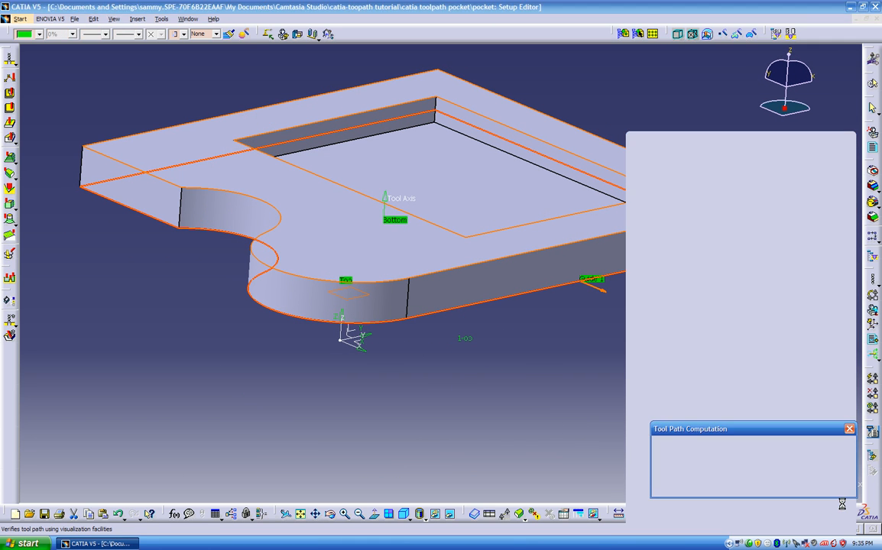
middle_click_drag(370, 363, 478, 356)
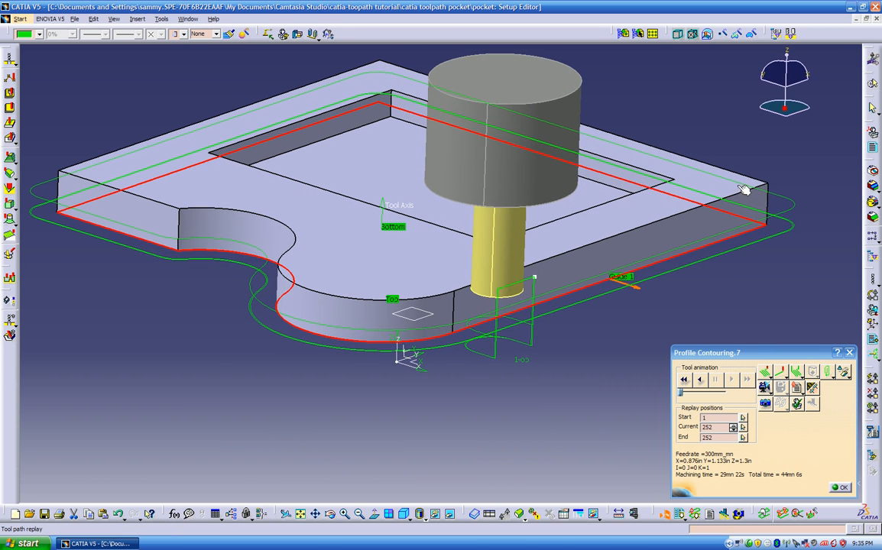
left_click(714, 380)
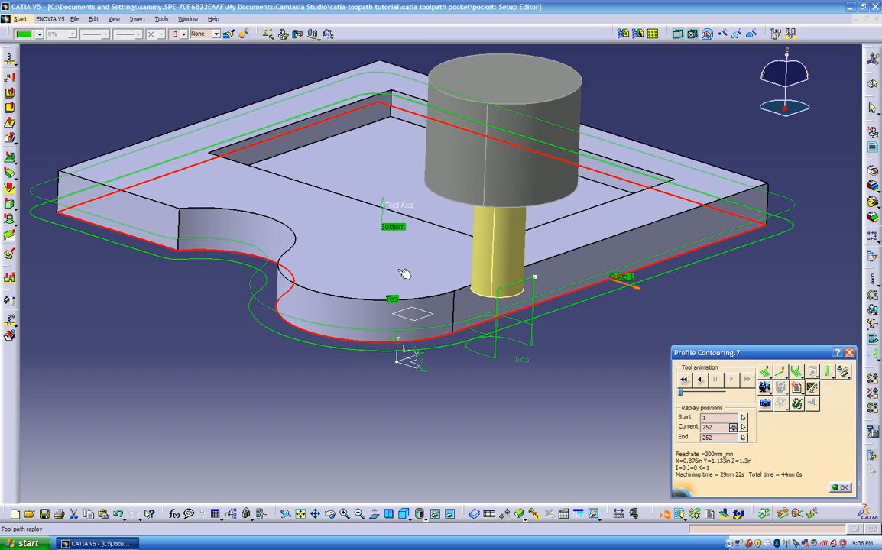
- Finish the tool path replay and accept Profile Contouring.7, and bring the specification tree back into view
middle_click_drag(513, 393, 650, 413)
left_click(839, 489)
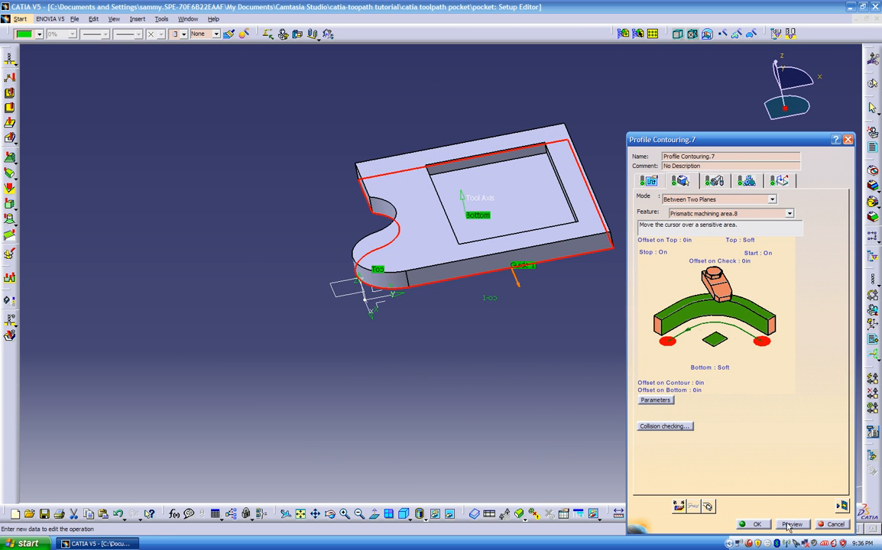
left_click(756, 524)
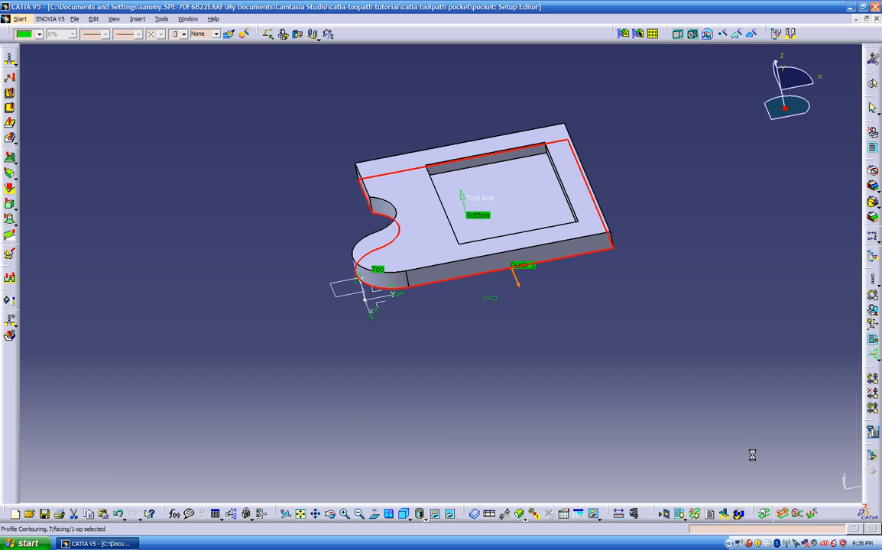
middle_click_drag(492, 328, 610, 308)
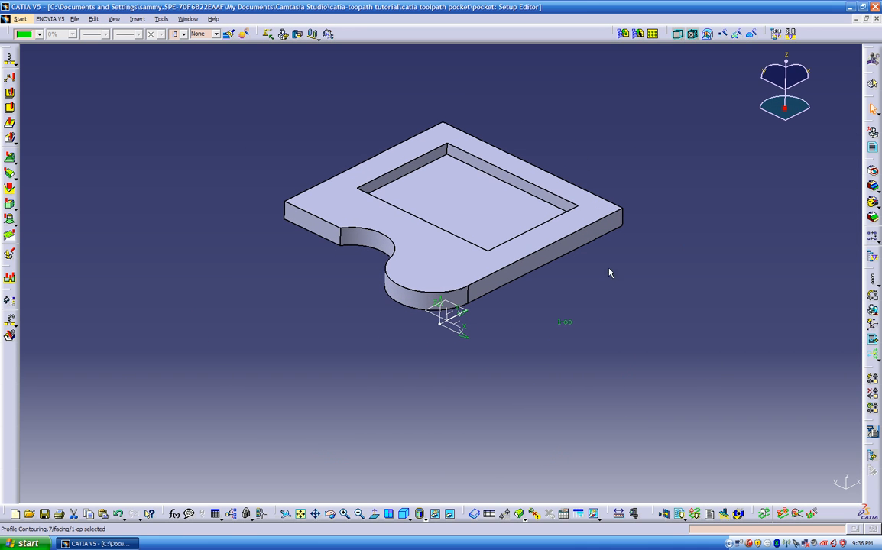
key("F3")
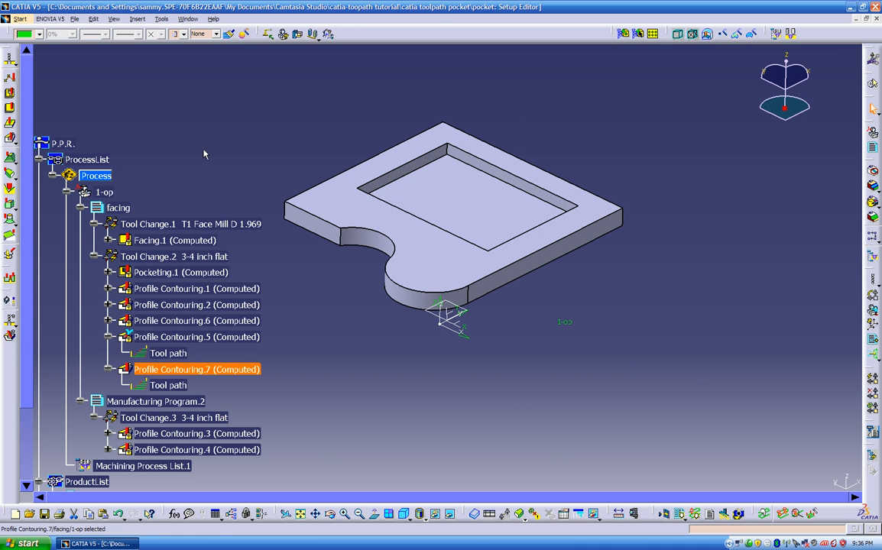
- Switch to the pocket.CATPart document and make the geometrical set misc the in-work object
left_click(192, 20)
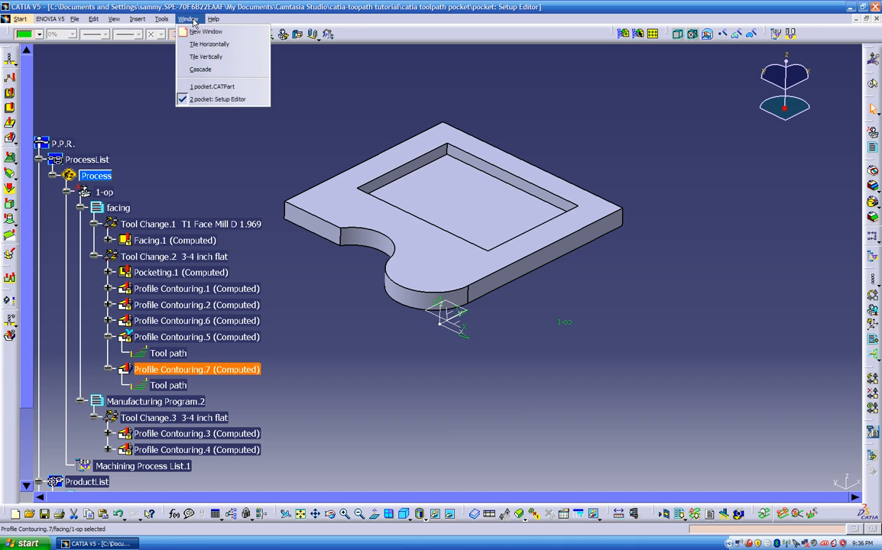
left_click(194, 85)
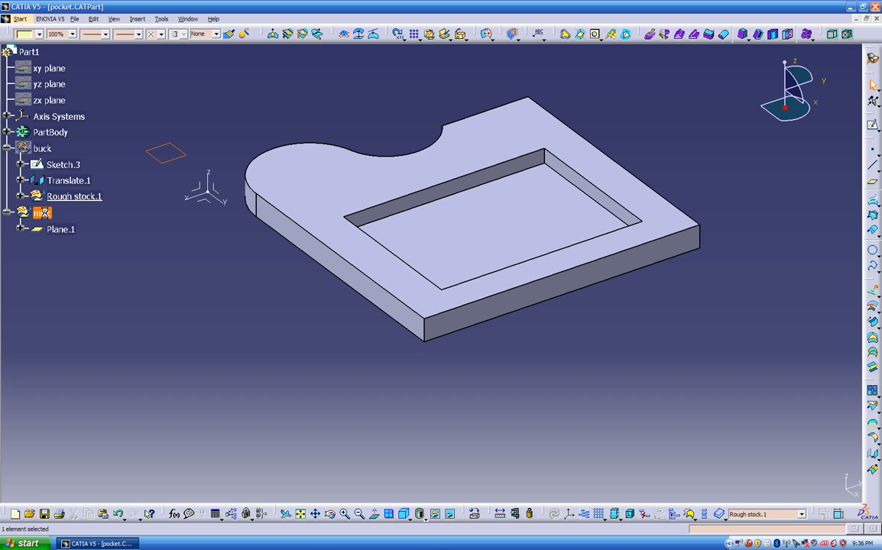
right_click(44, 214)
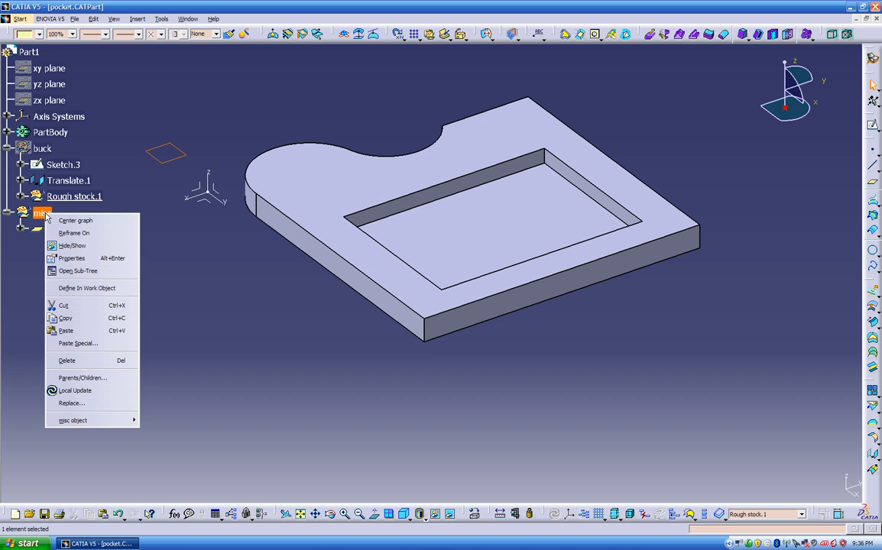
left_click(86, 289)
left_click(109, 266)
- Create a boundary curve around the part's whole lower perimeter, starting from the lower edge of the long straight side
middle_click_drag(153, 298, 444, 176)
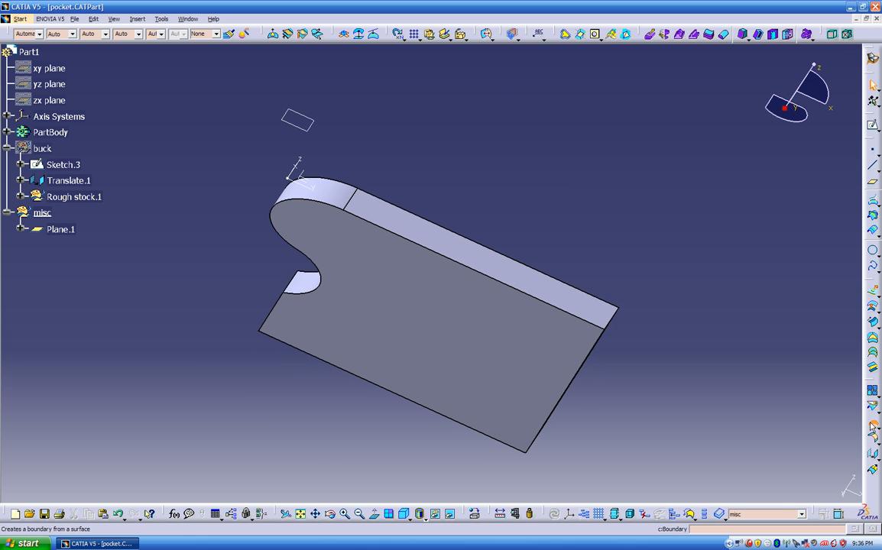
left_click(873, 428)
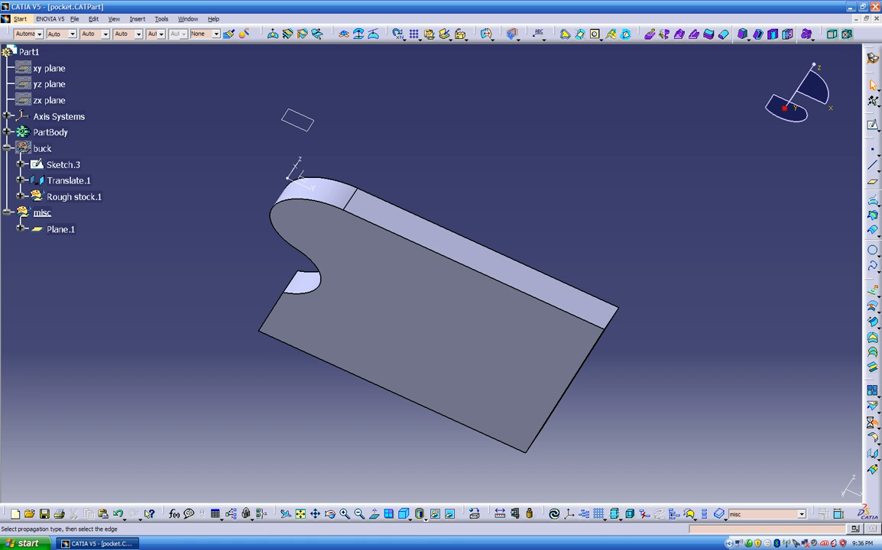
left_click(579, 321)
middle_click_drag(584, 352, 443, 495)
left_click(755, 487)
middle_click_drag(544, 359, 510, 359)
middle_click_drag(260, 345, 244, 144)
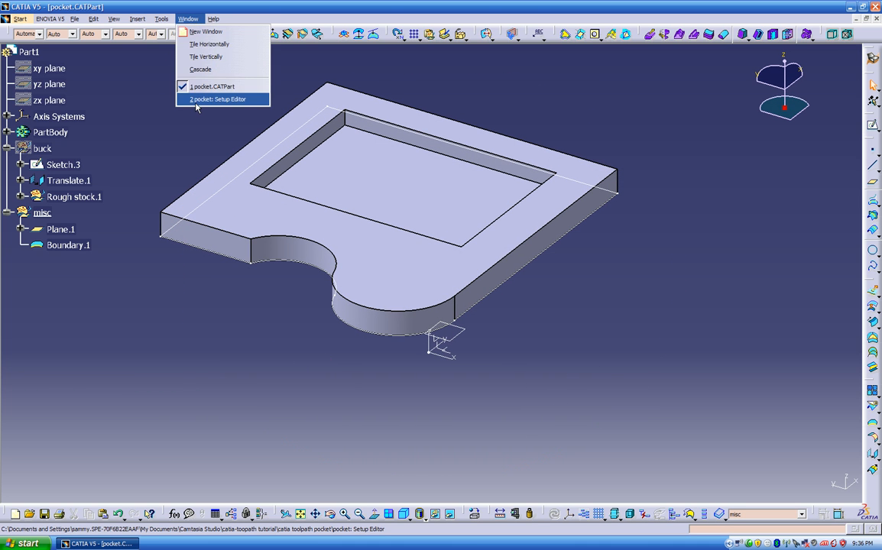
- Return to the pocket Setup Editor document, reopen Profile Contouring.7 and remove all of its guiding contours
left_click(196, 101)
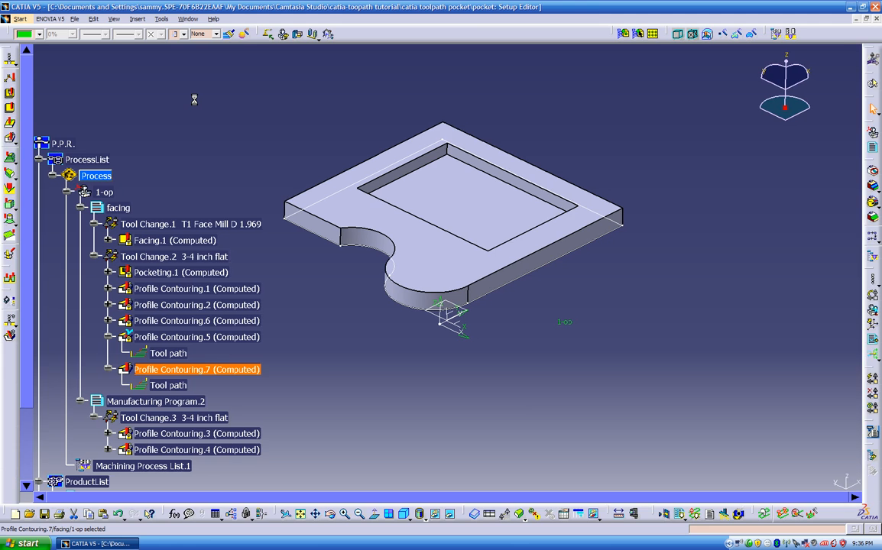
middle_click_drag(344, 320, 384, 301)
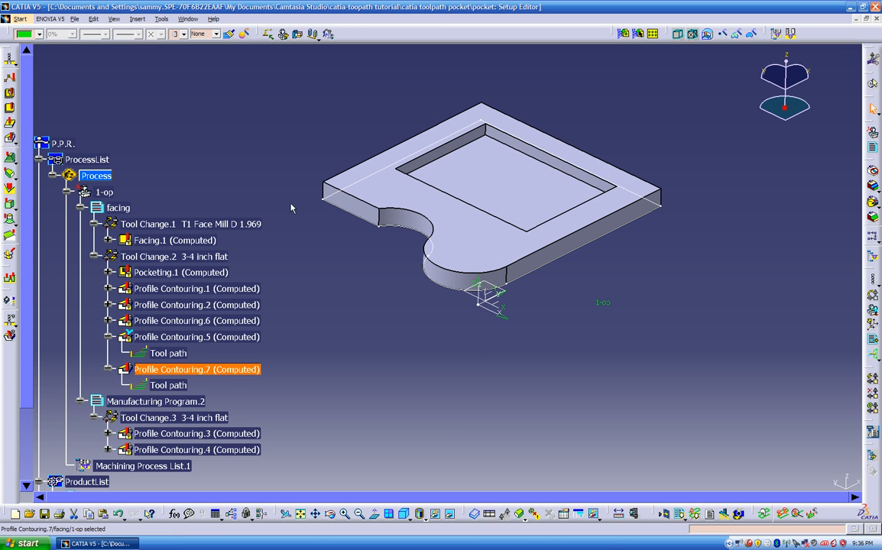
scroll(326, 283, "down", 2)
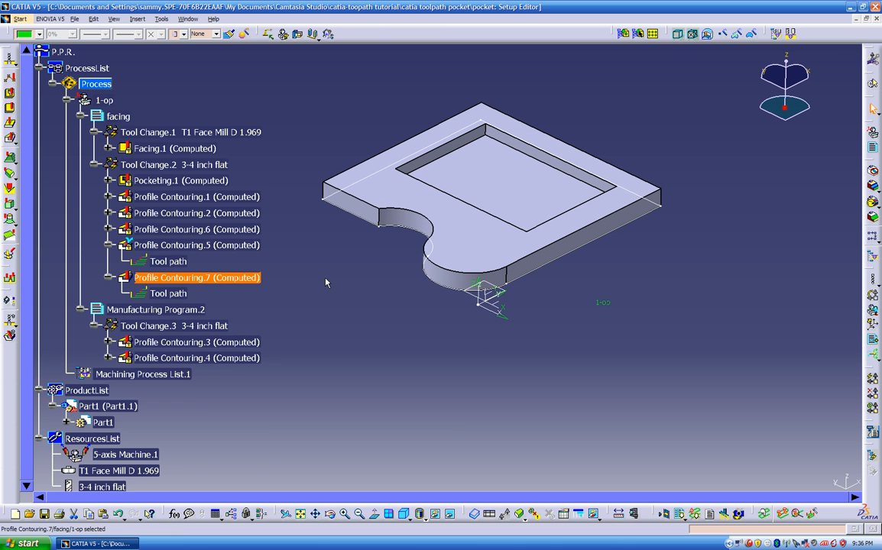
double_click(233, 279)
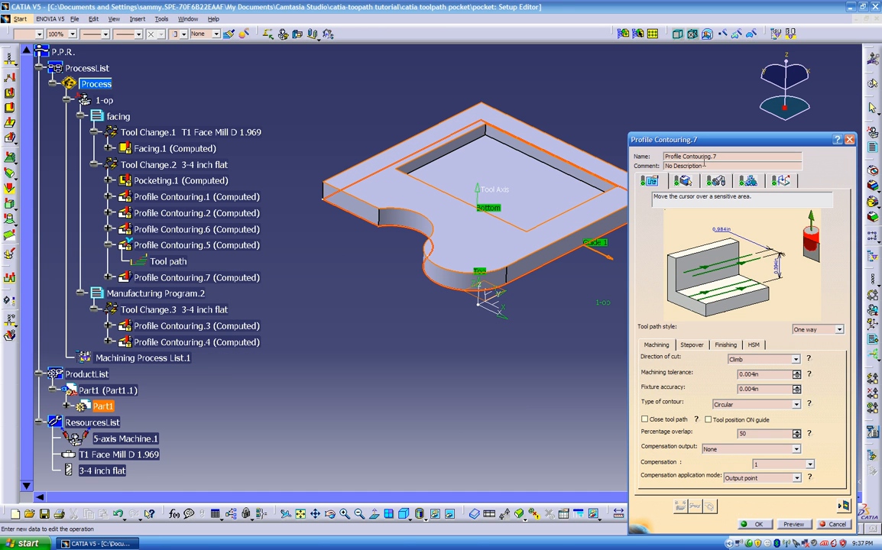
left_click(684, 183)
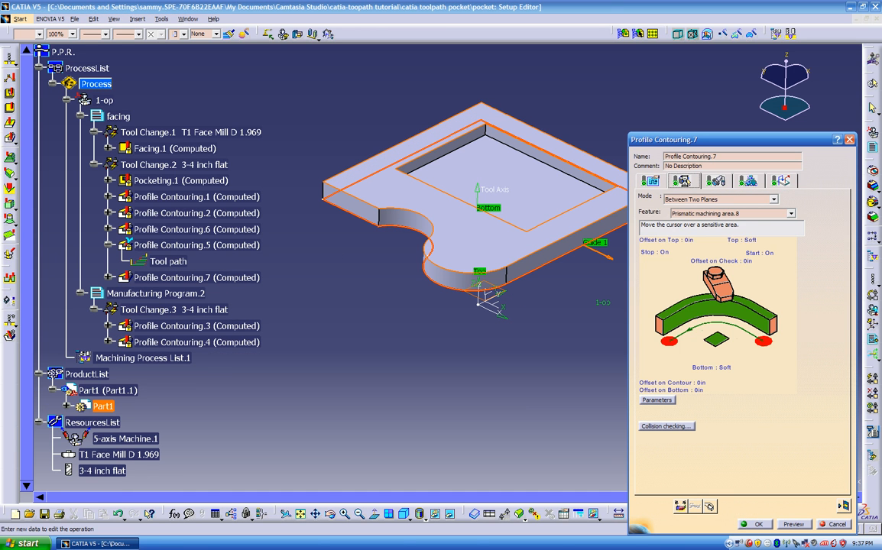
right_click(707, 312)
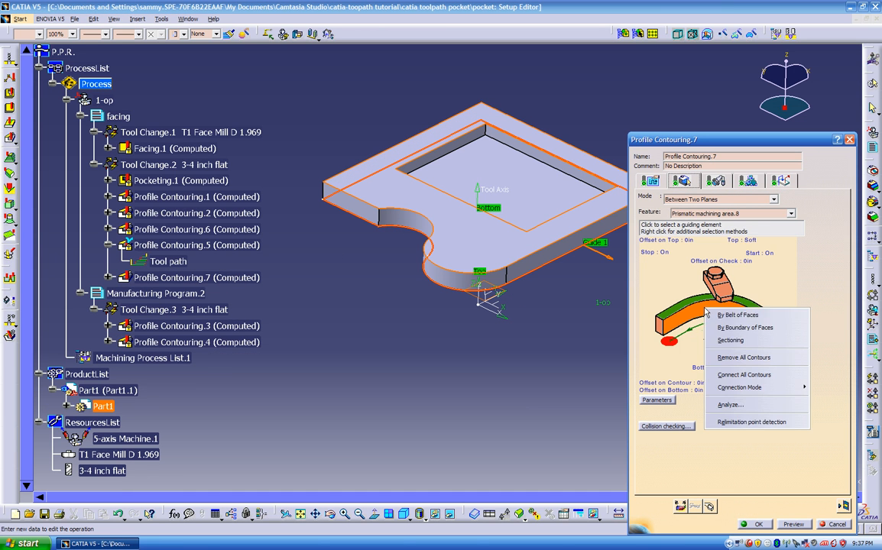
left_click(725, 356)
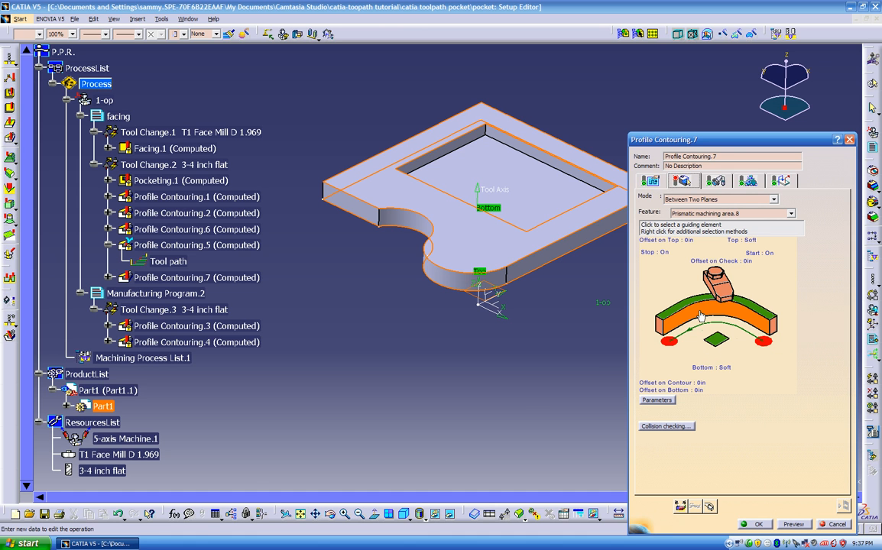
- Select the Boundary.1 curve around the lower perimeter as the guiding element of Profile Contouring.7 and accept the selection
left_click(701, 315)
scroll(214, 339, "down", 3)
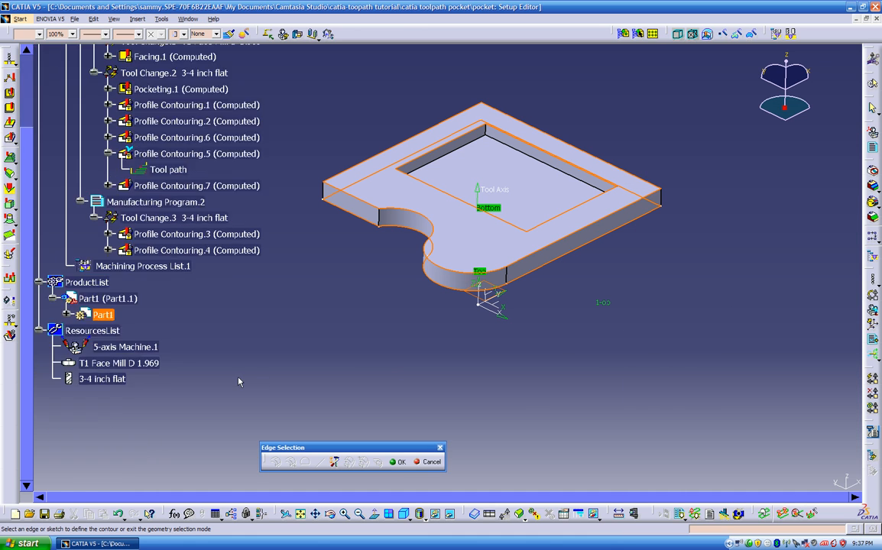
left_click(66, 269)
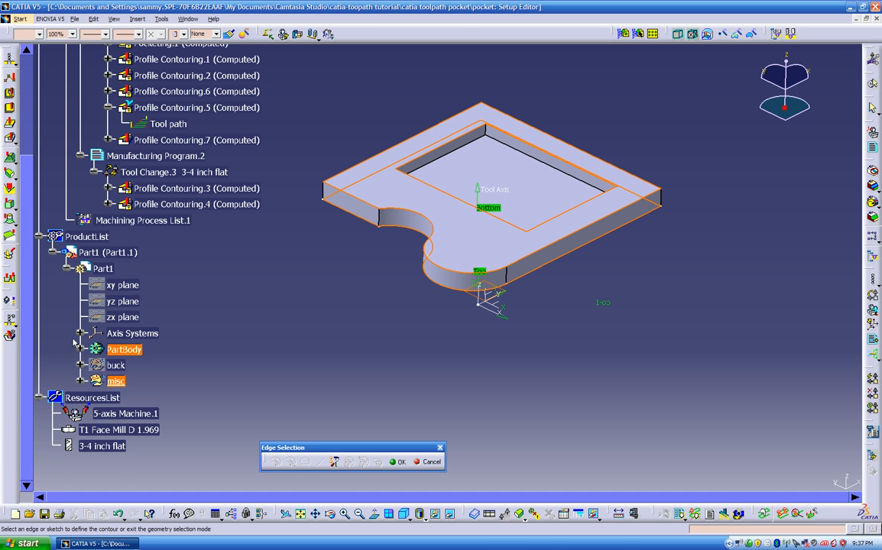
left_click(80, 381)
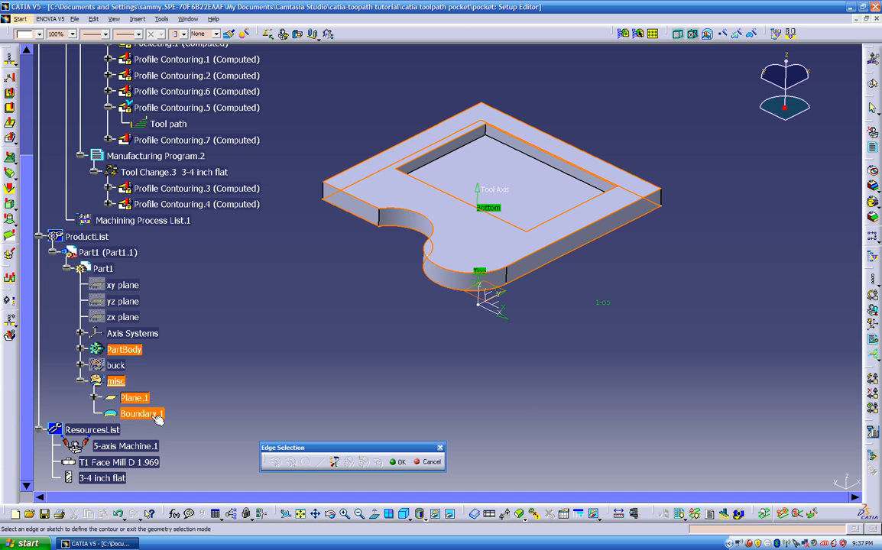
middle_click_drag(321, 327, 378, 284)
left_click(563, 184)
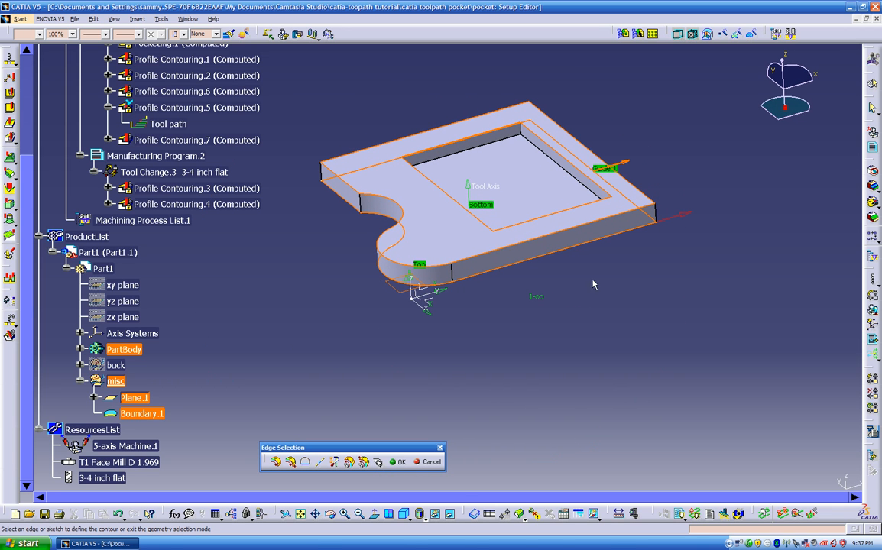
double_click(459, 363)
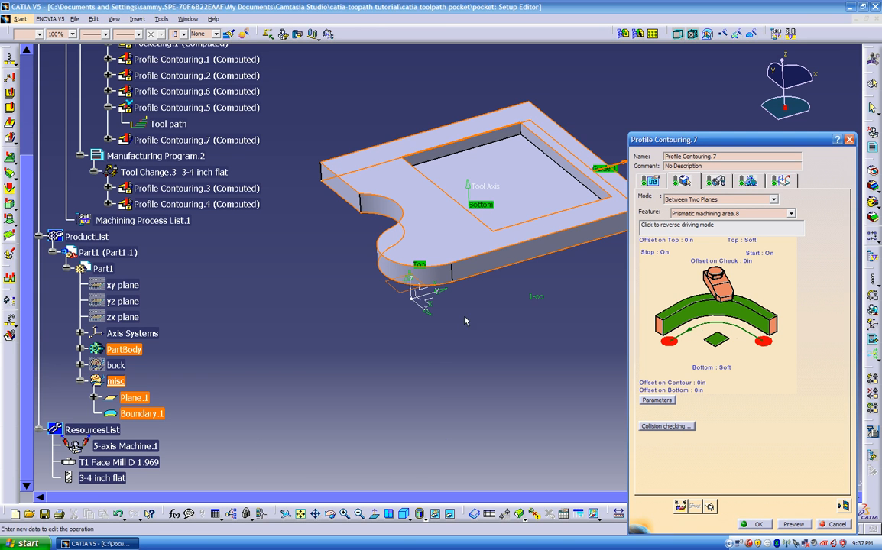
- Compute and replay the Profile Contouring.7 tool path along the boundary curve, inspect it from several angles, and close the replay
middle_click_drag(480, 344, 428, 354)
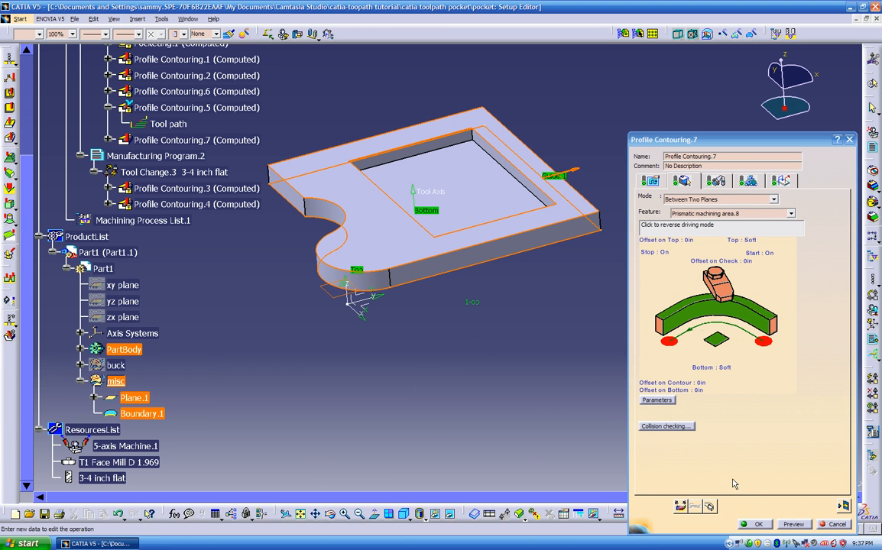
left_click(843, 507)
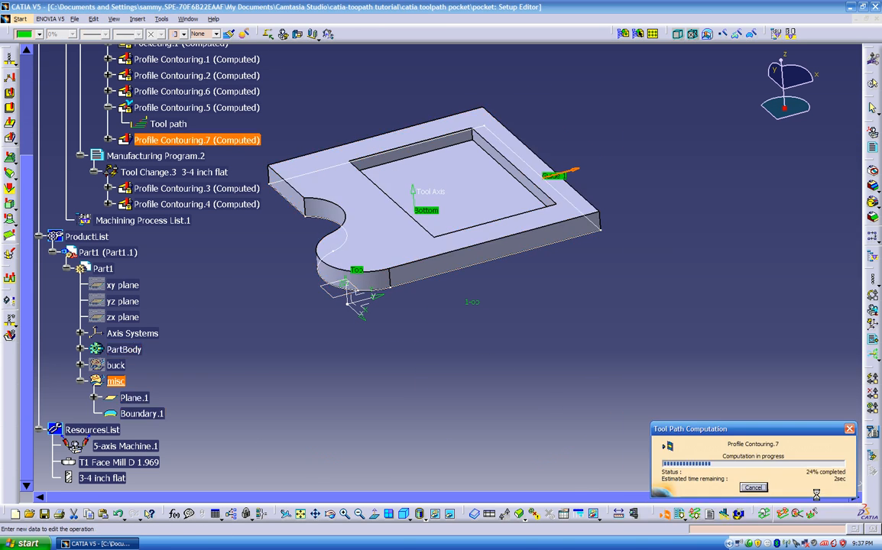
middle_click_drag(538, 348, 405, 380)
middle_click_drag(648, 299, 528, 405)
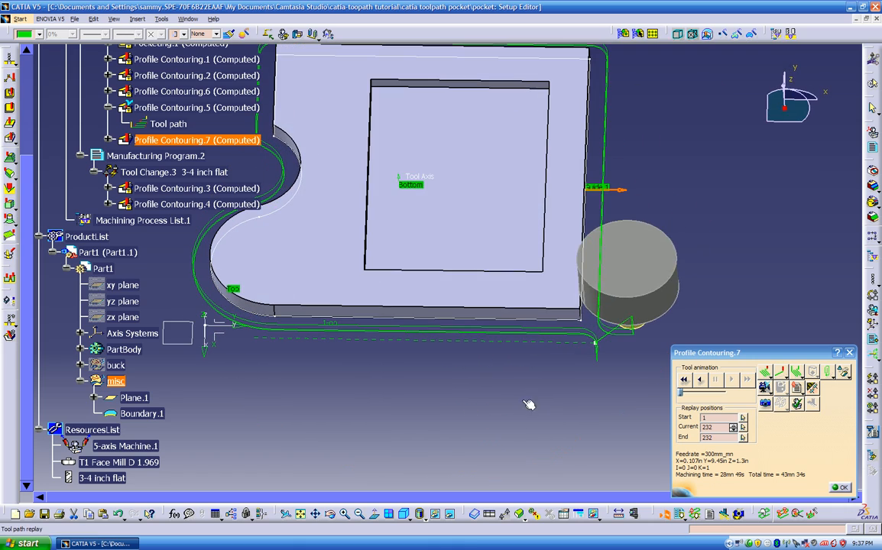
middle_click_drag(529, 306, 456, 331)
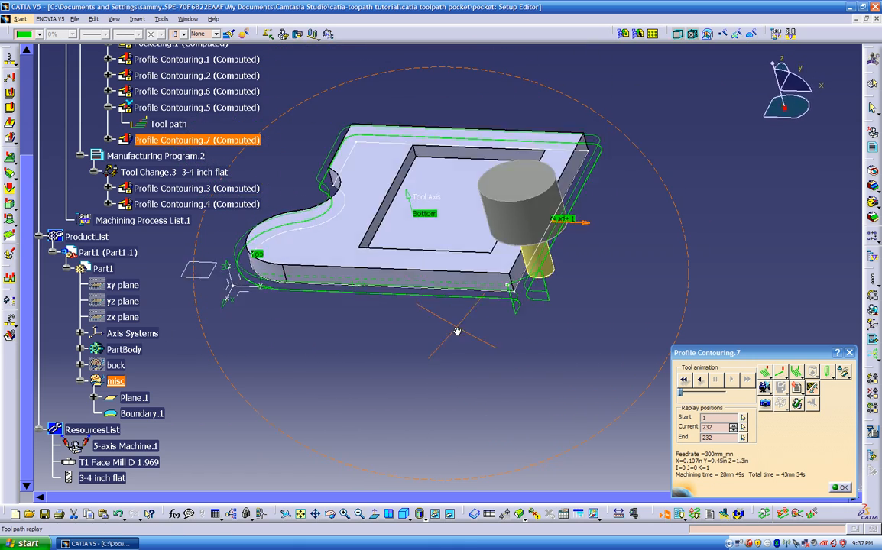
middle_click_drag(520, 295, 499, 403)
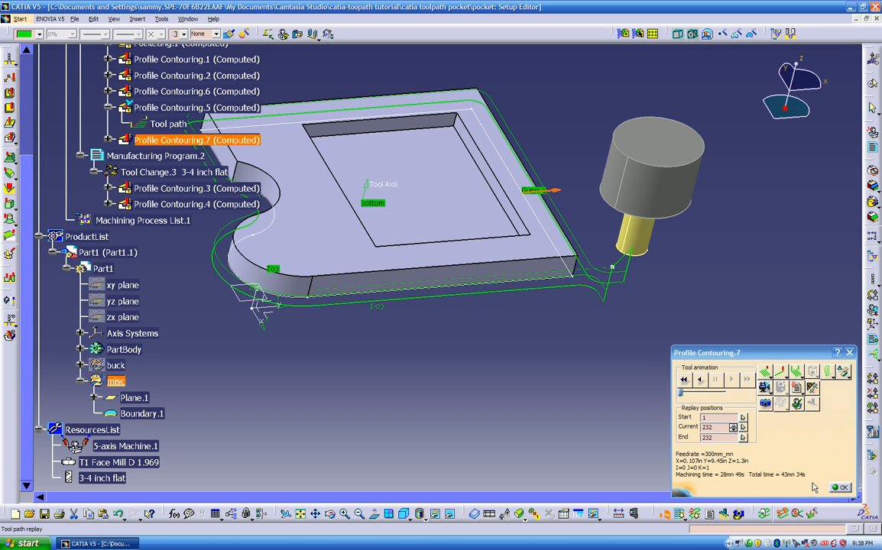
left_click(844, 488)
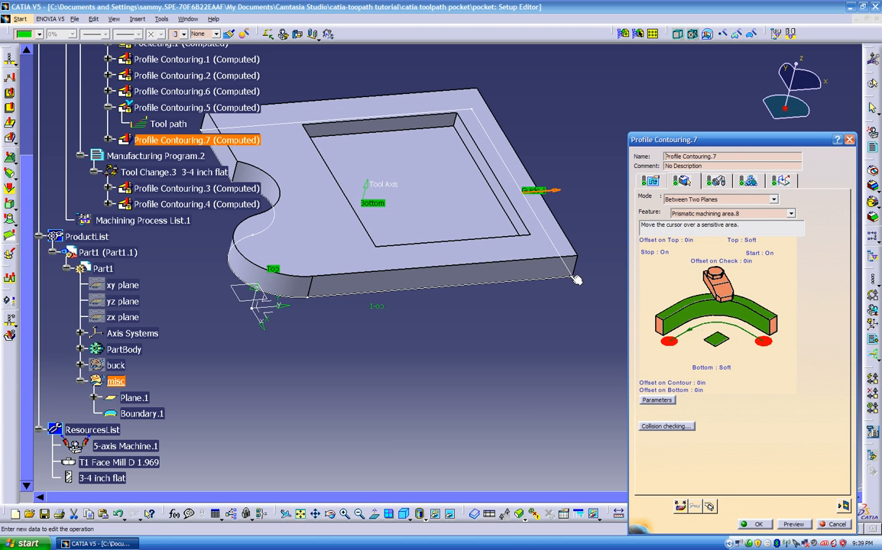
- Add a relimiting point to Profile Contouring.7 on the lower edge of the long straight side, near the curved end
right_click(659, 326)
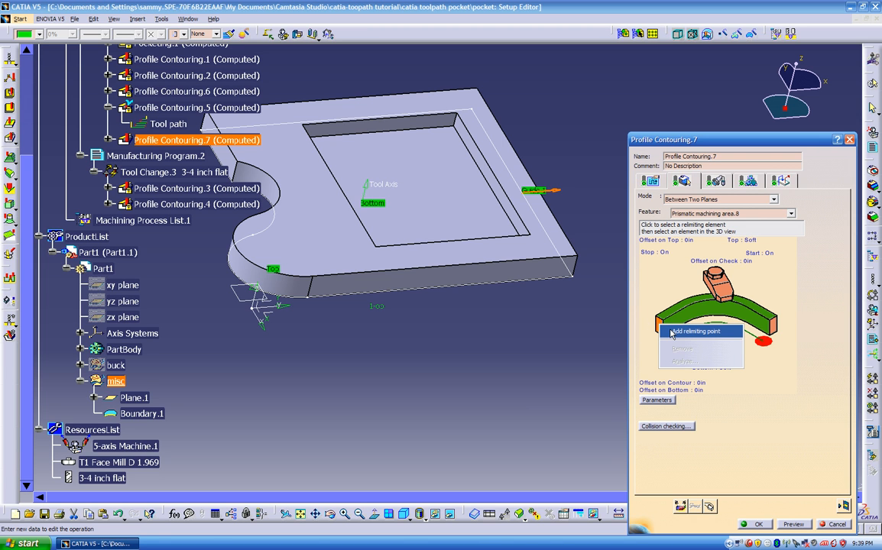
left_click(672, 332)
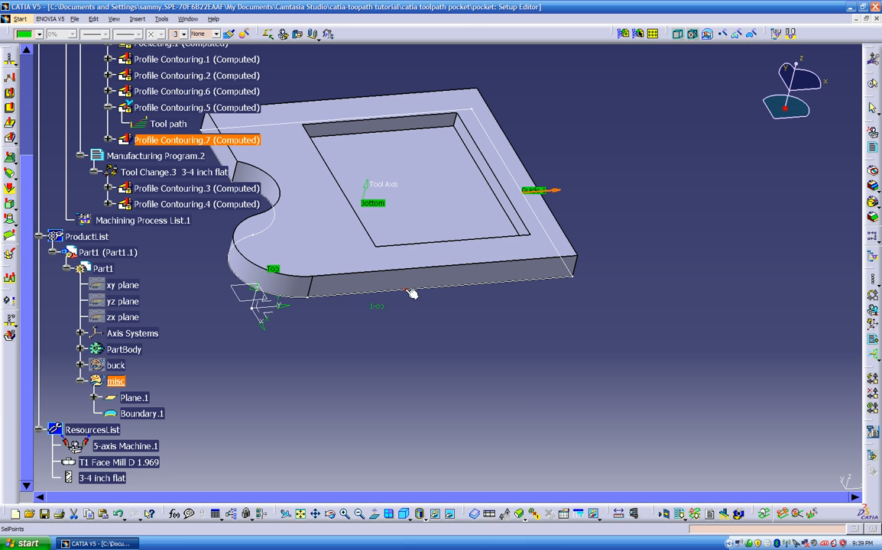
left_click(352, 300)
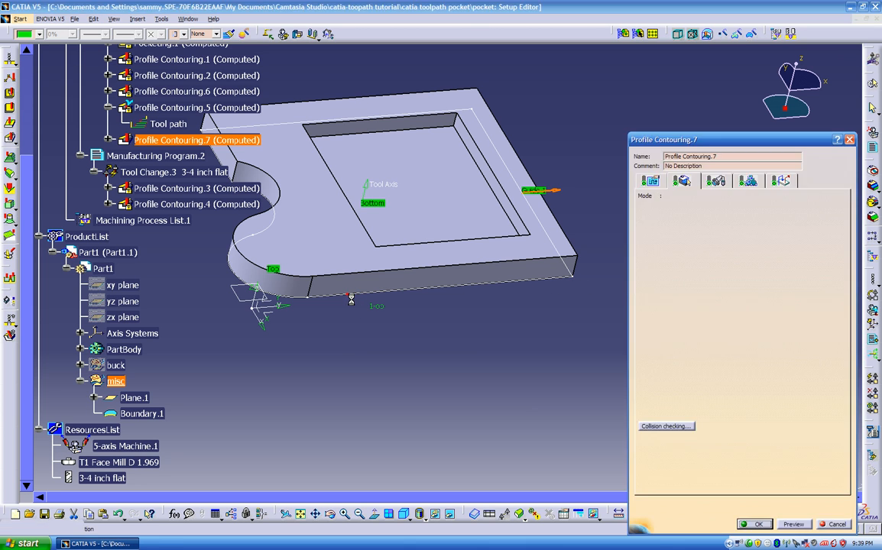
- Compute and replay the relimited Profile Contouring.7 tool path, inspect where it ends, and return to the operation's definition
left_click(836, 505)
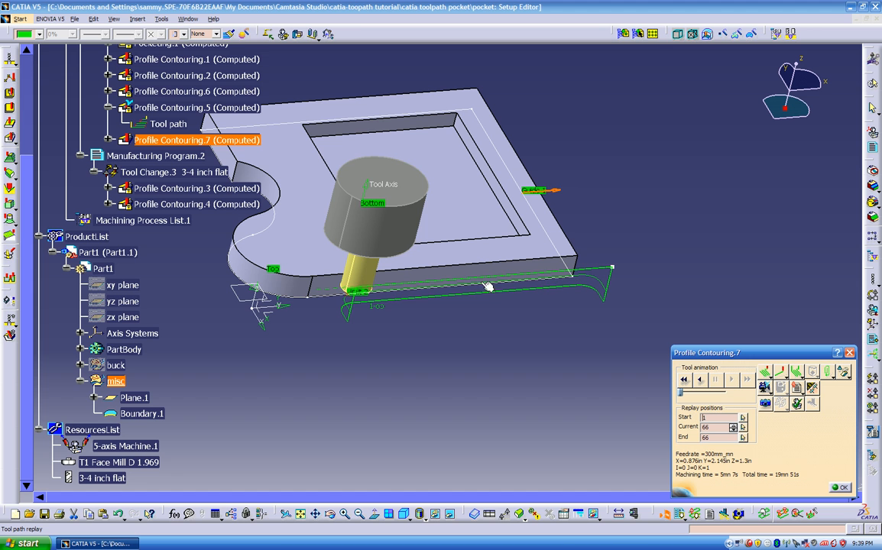
middle_click_drag(386, 325, 396, 354)
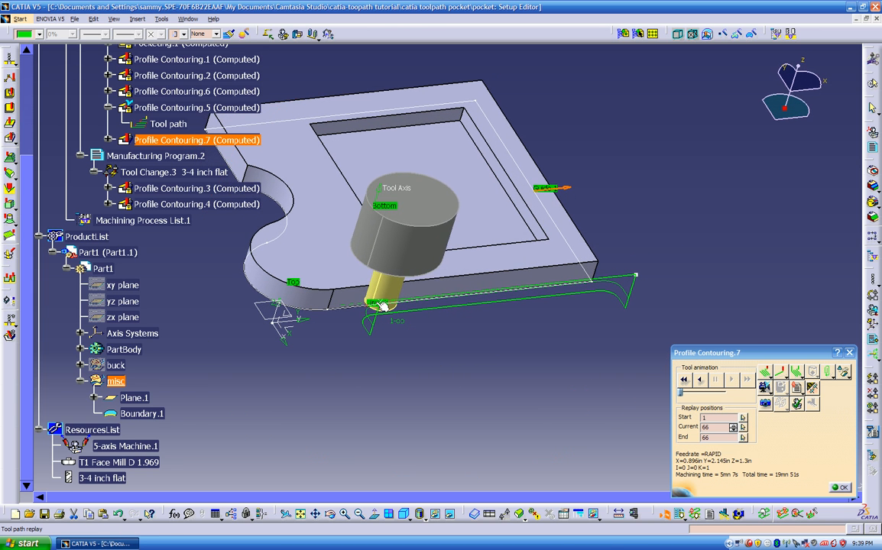
middle_click_drag(408, 312, 471, 351)
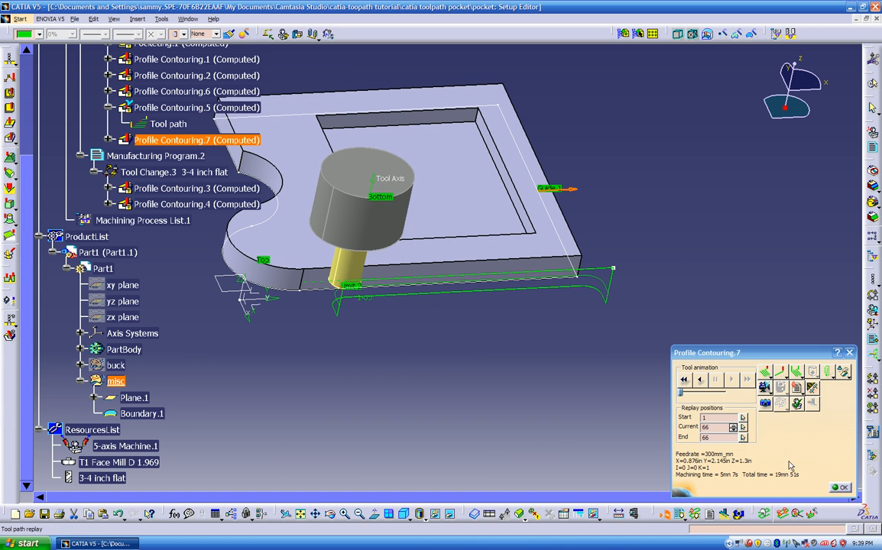
left_click(841, 489)
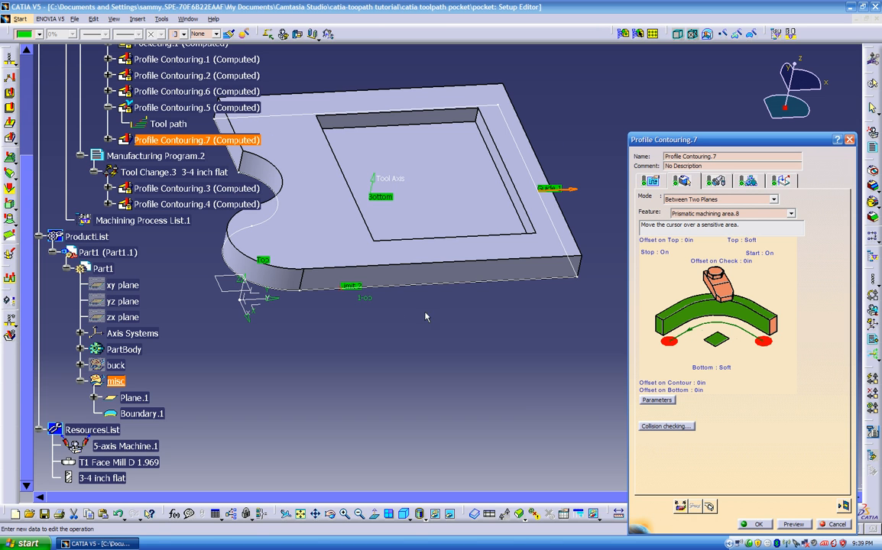
- Replace the relimiting point of Profile Contouring.7 with one at the start end, near the middle of the long straight side's lower edge
right_click(659, 327)
left_click(675, 350)
right_click(776, 328)
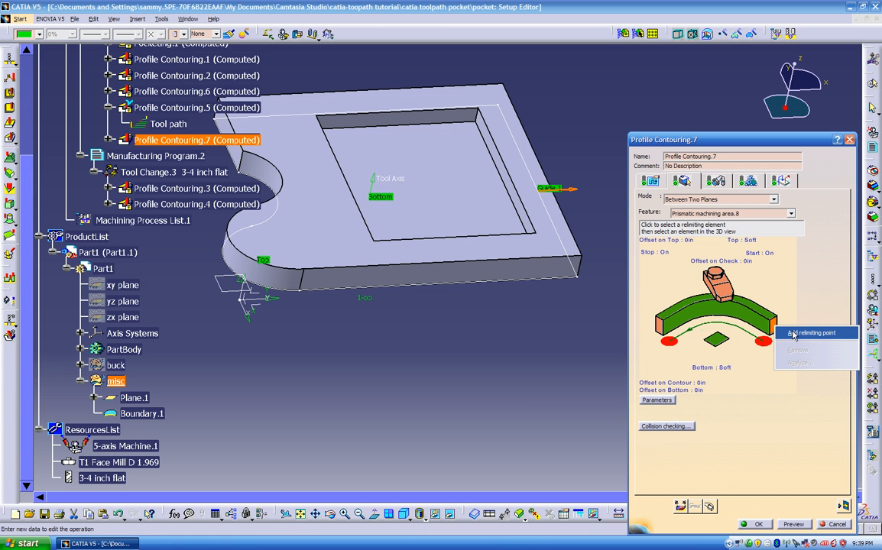
left_click(795, 334)
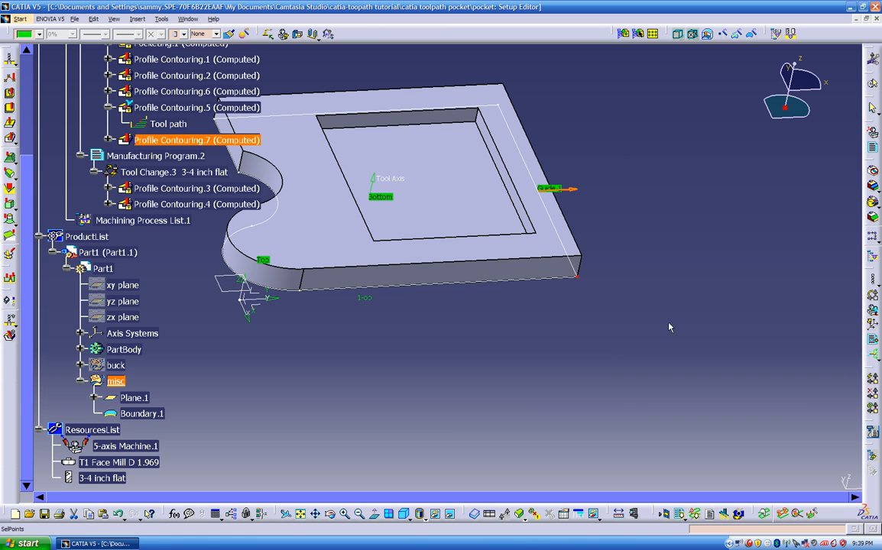
left_click(448, 299)
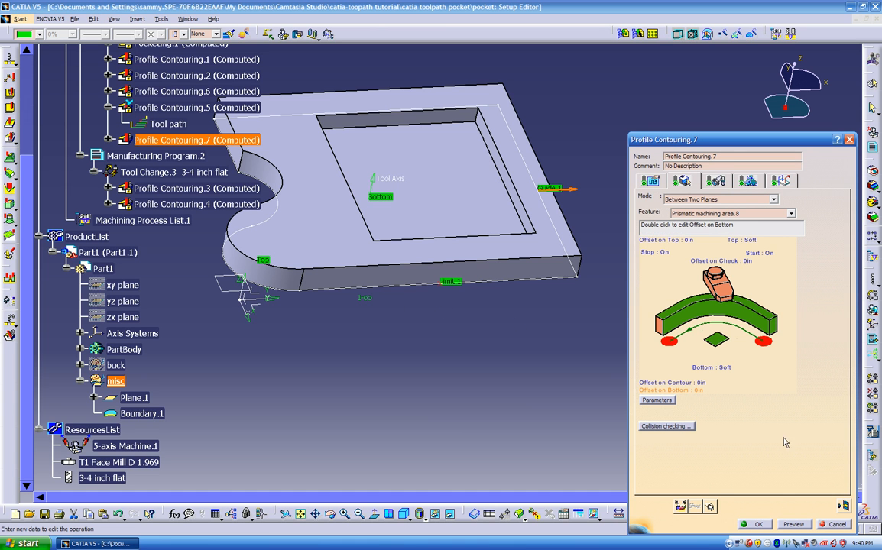
- Compute and replay the Profile Contouring.7 tool path with the new relimiting point, inspect its ends, and close the replay
left_click(845, 506)
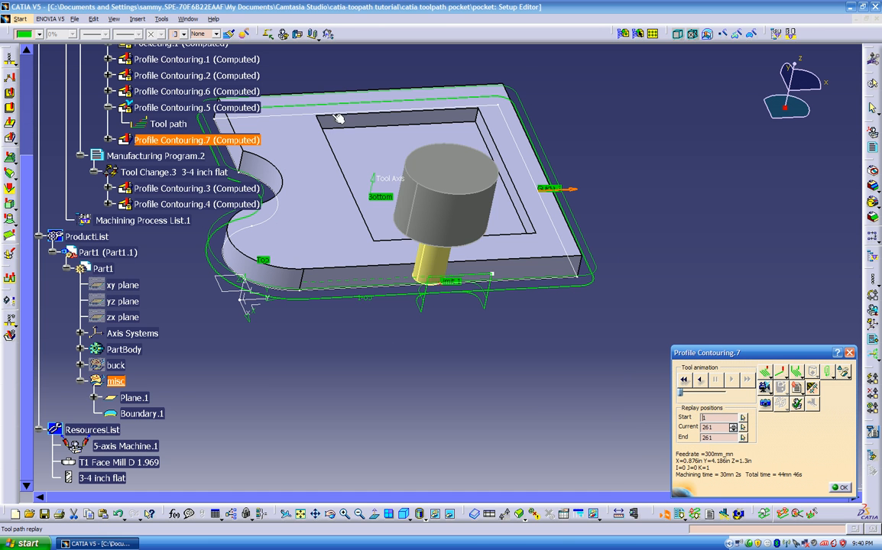
middle_click_drag(442, 313, 471, 364)
left_click(841, 487)
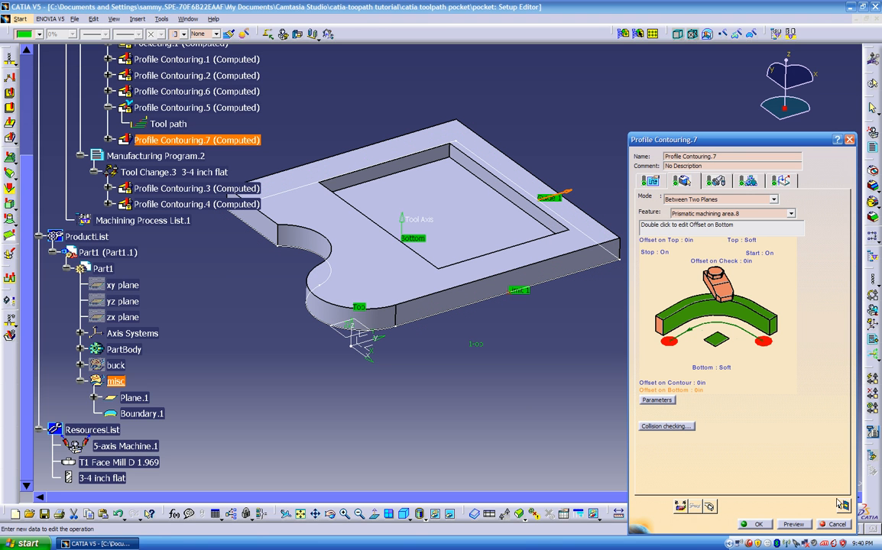
- Replay the Profile Contouring.7 tool path from its start in point-to-point mode, advancing 10 points at a time
left_click(843, 504)
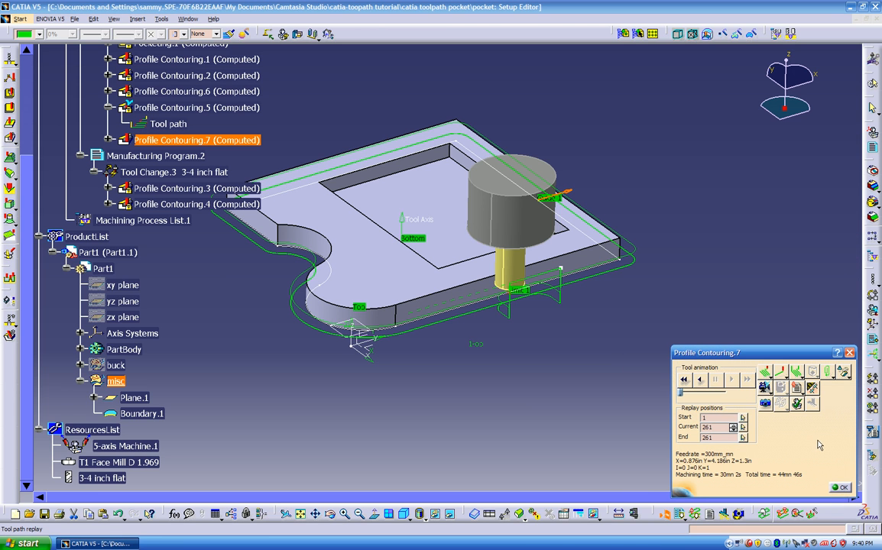
left_click(769, 378)
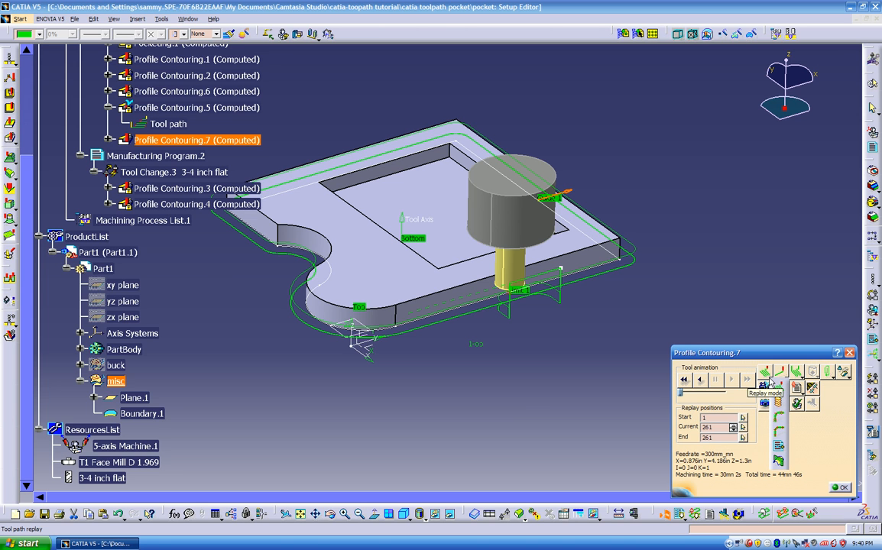
left_click(780, 433)
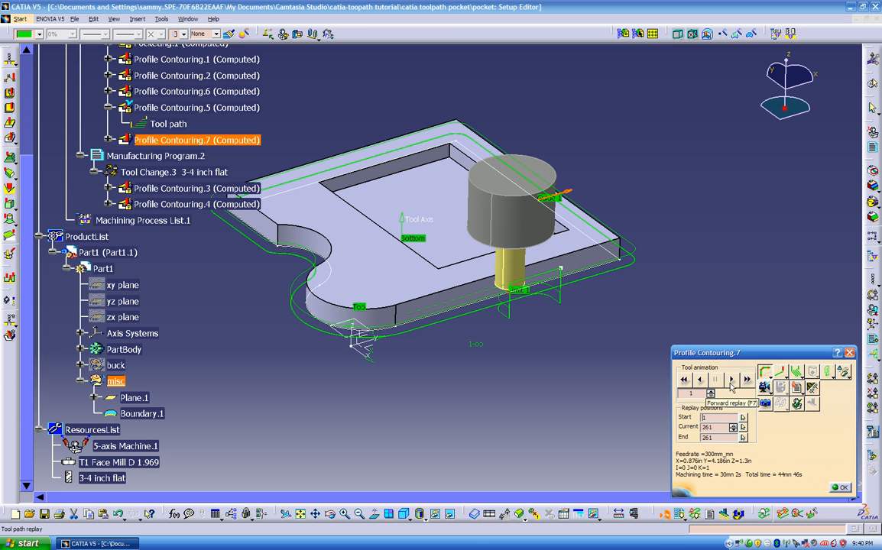
left_click(685, 381)
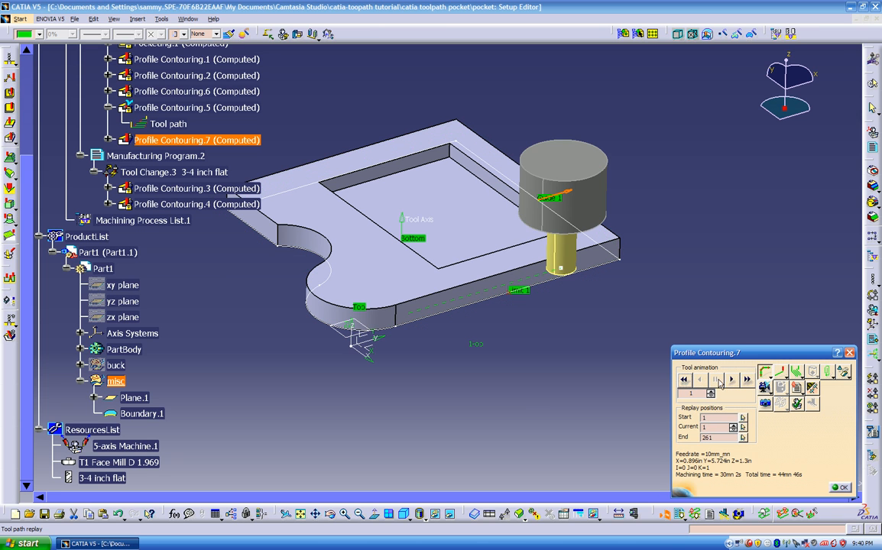
left_click(733, 380)
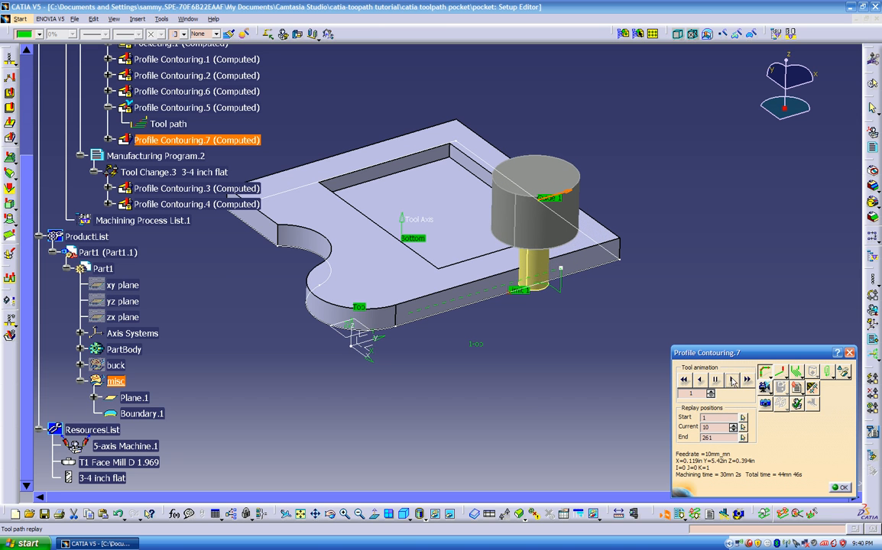
double_click(699, 393)
type("10")
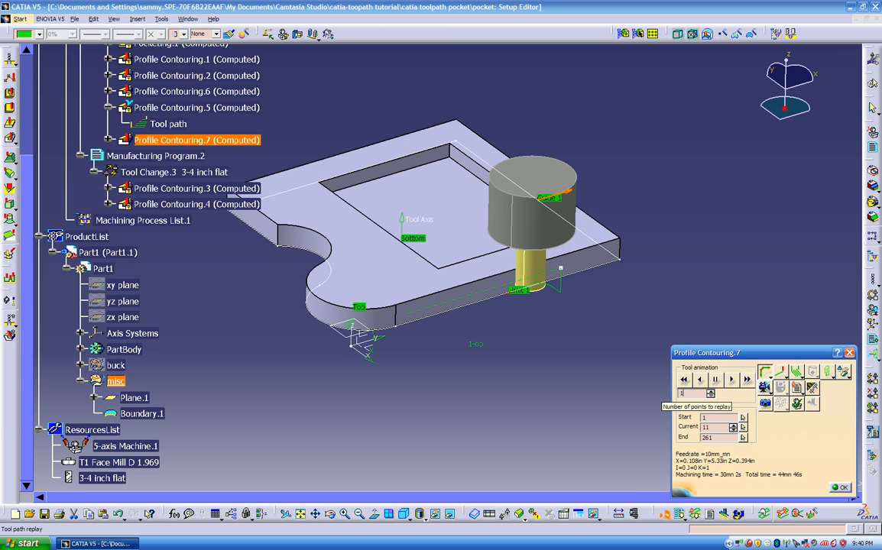
left_click(730, 379)
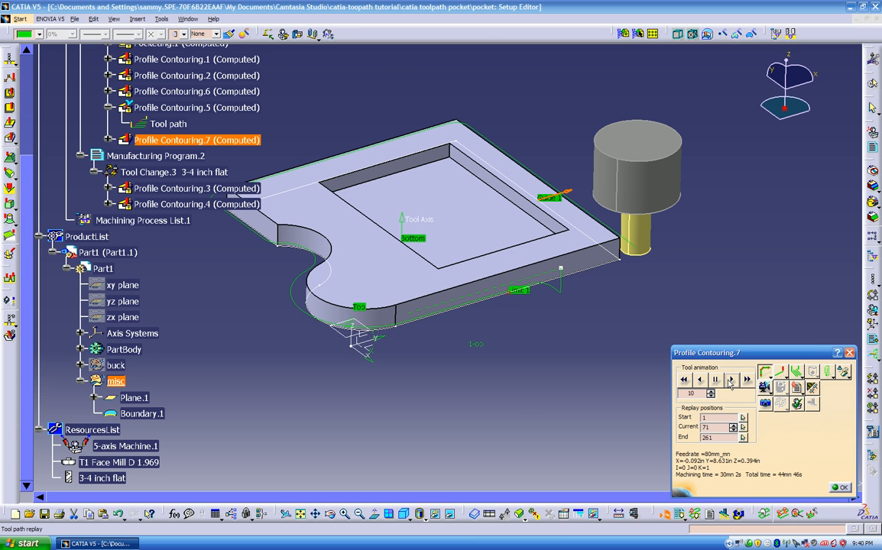
- Replay the tool path in continuous mode with the tool displayed at every position, and inspect the swept tool positions around the part
left_click(772, 375)
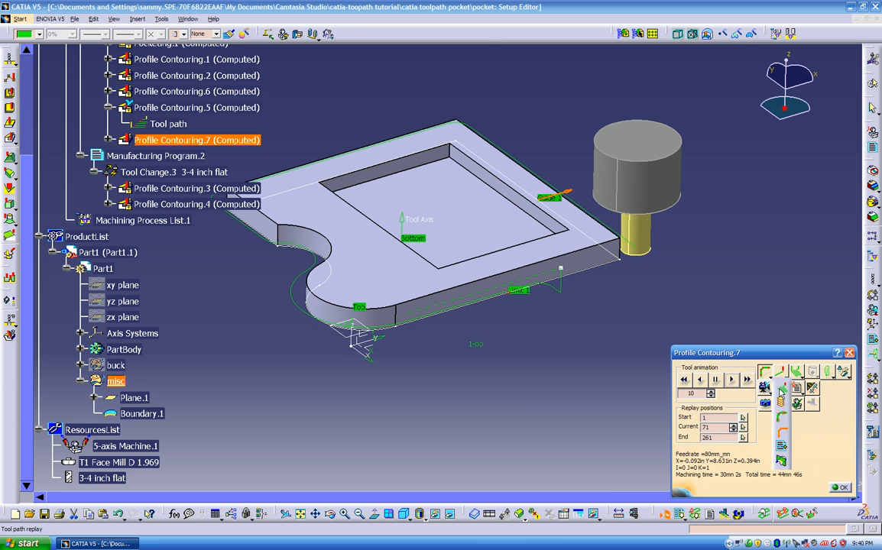
left_click(780, 393)
left_click(785, 377)
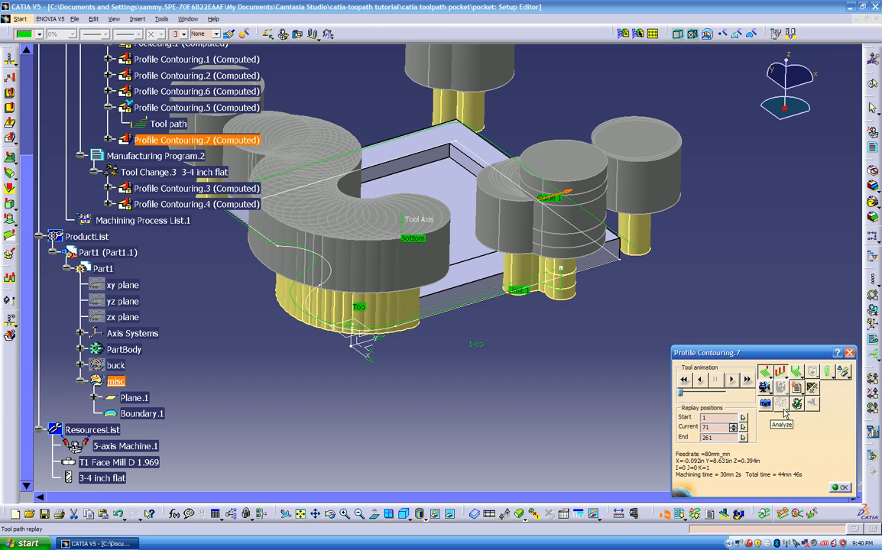
middle_click_drag(574, 403, 467, 305)
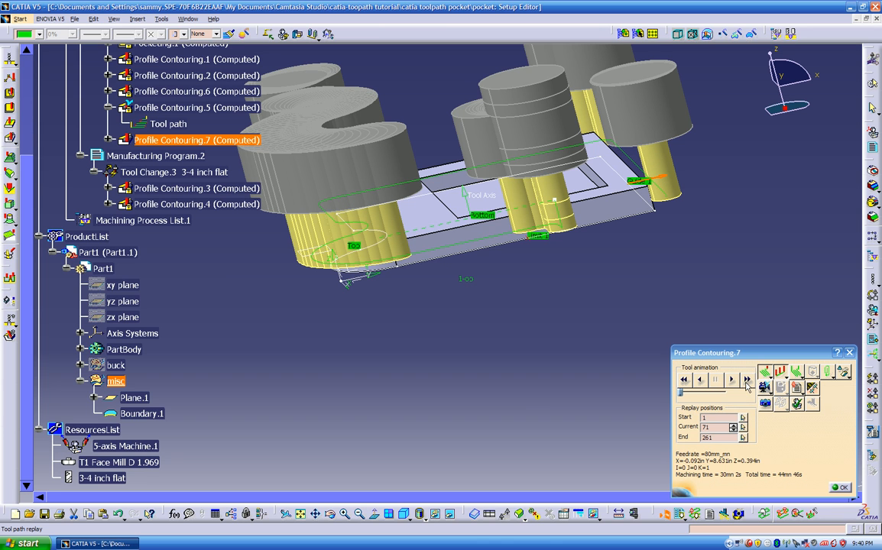
left_click(717, 381)
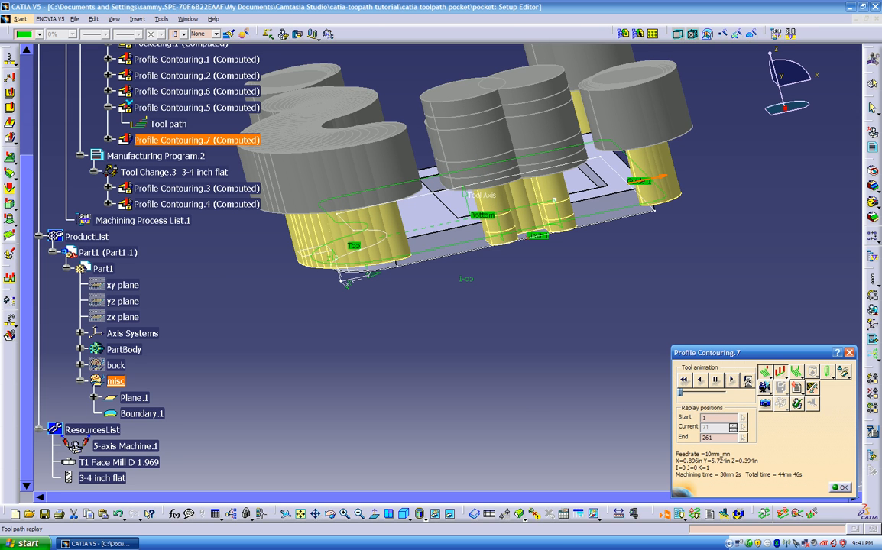
middle_click_drag(601, 368, 583, 399)
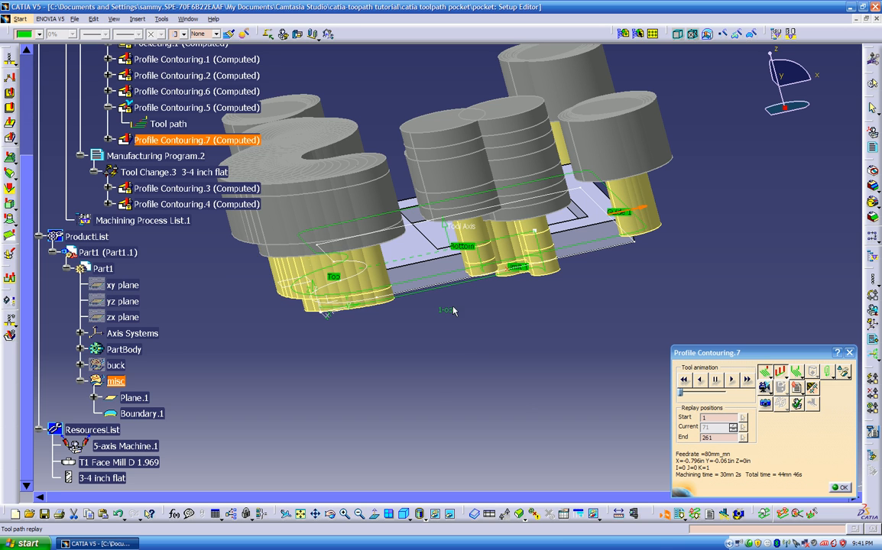
- Display the tool only at its last position, inspect the complete tool path from several angles with the tree hidden, and close the replay
left_click(796, 387)
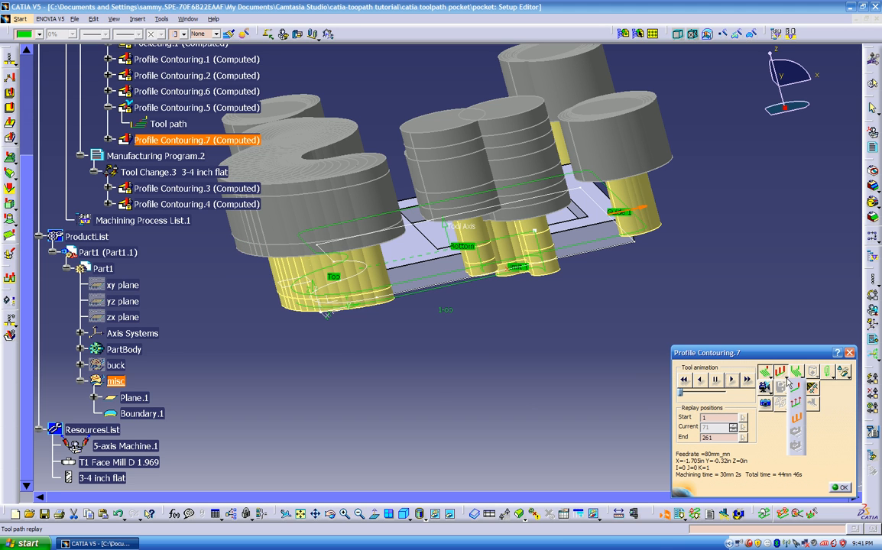
left_click(796, 403)
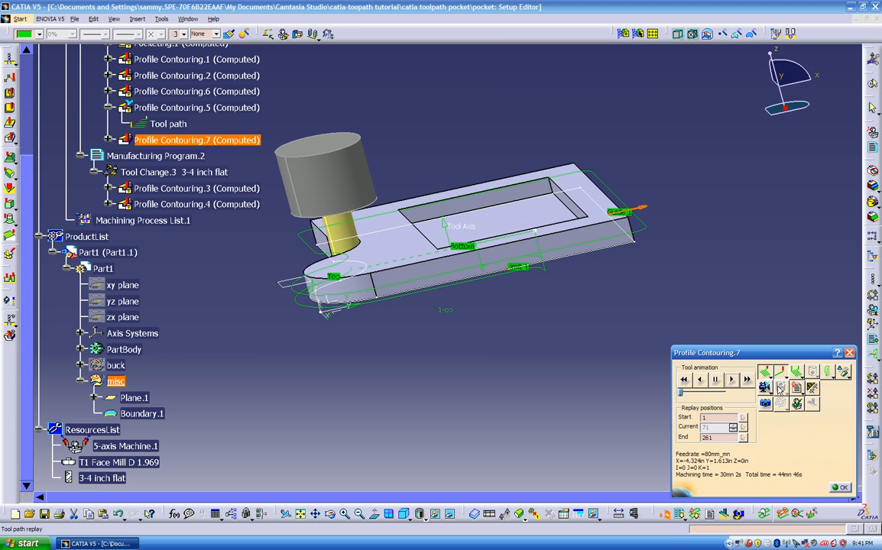
middle_click_drag(561, 369, 356, 394)
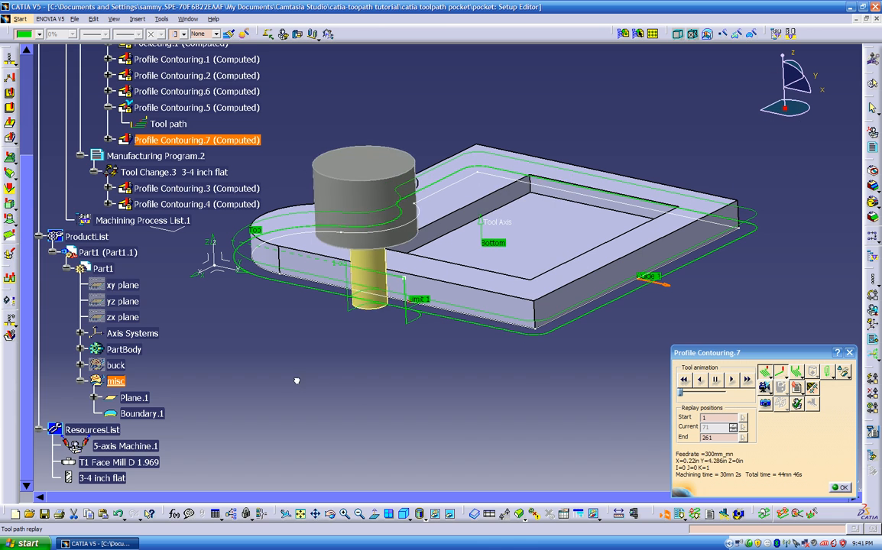
key("F3")
middle_click_drag(299, 383, 546, 365)
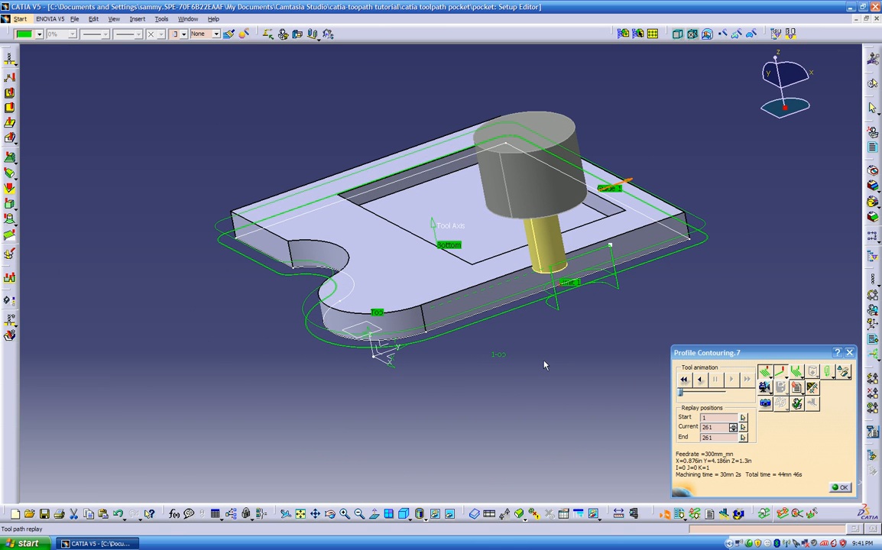
key("F3")
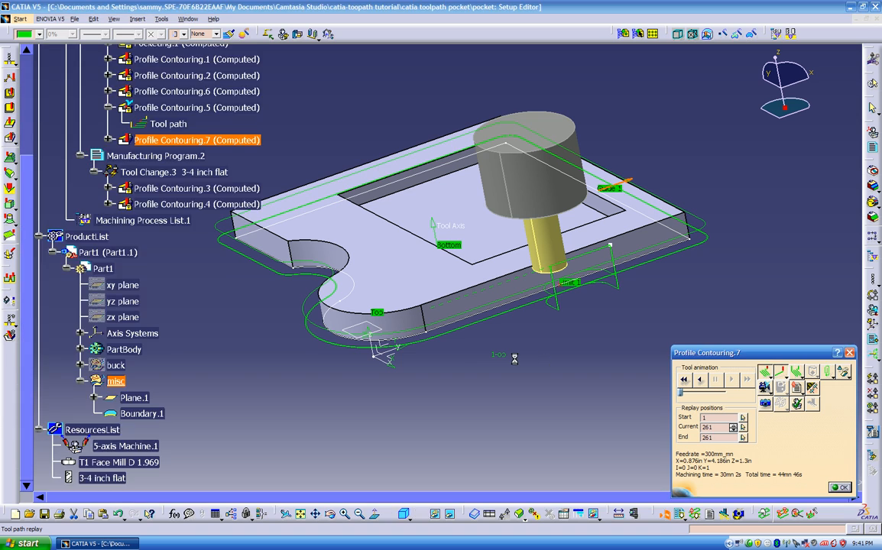
key("F3")
middle_click_drag(515, 364, 591, 364)
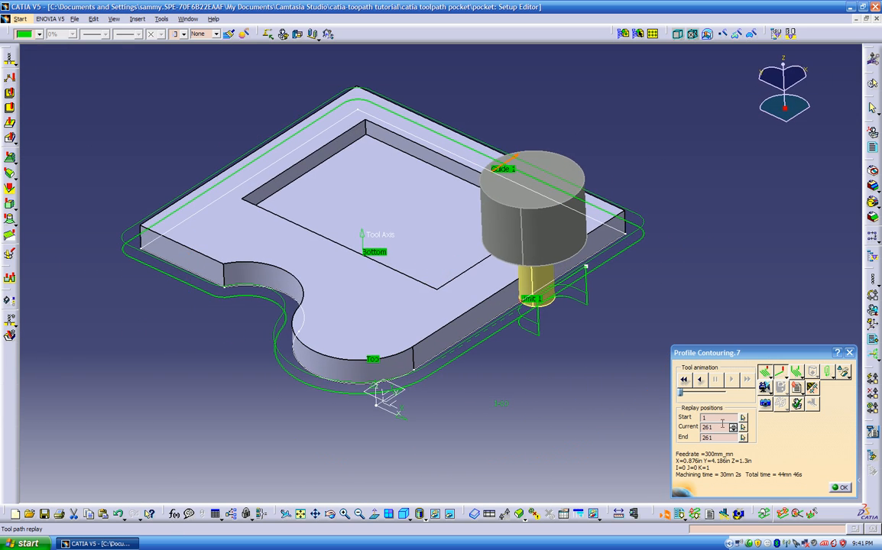
left_click(841, 487)
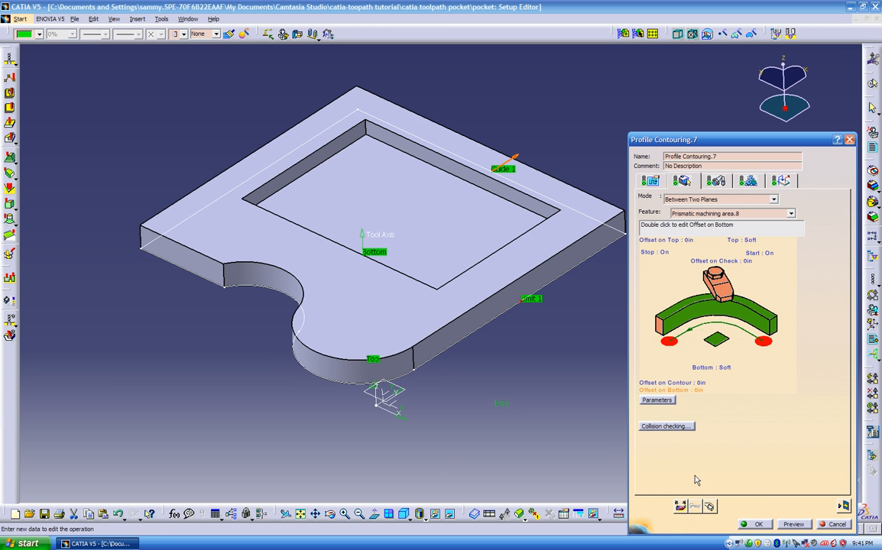
- Accept the Profile Contouring.7 operation and select the Process node in the tree
left_click(755, 525)
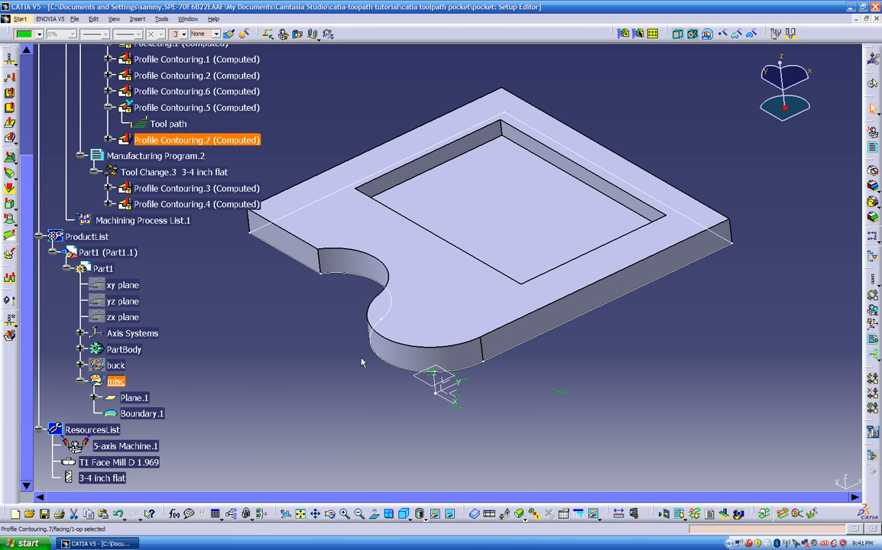
middle_click_drag(340, 388, 393, 359)
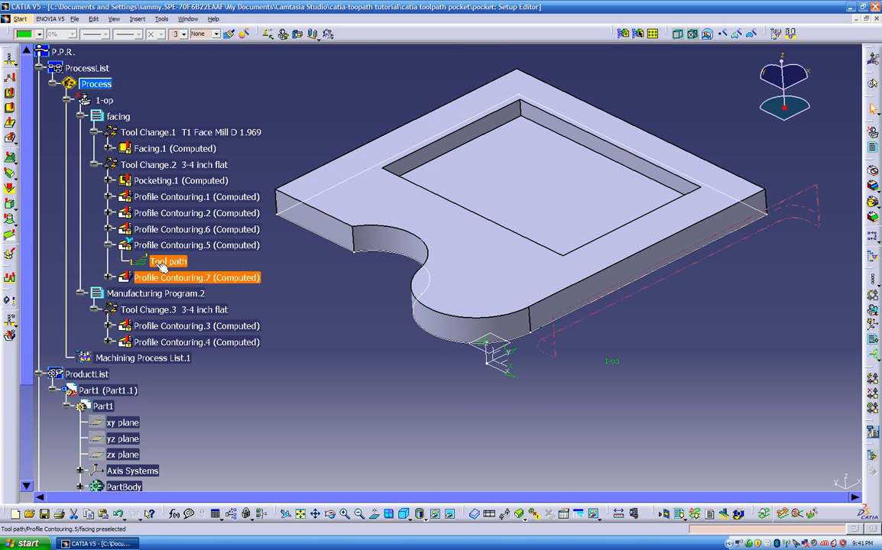
left_click(97, 86)
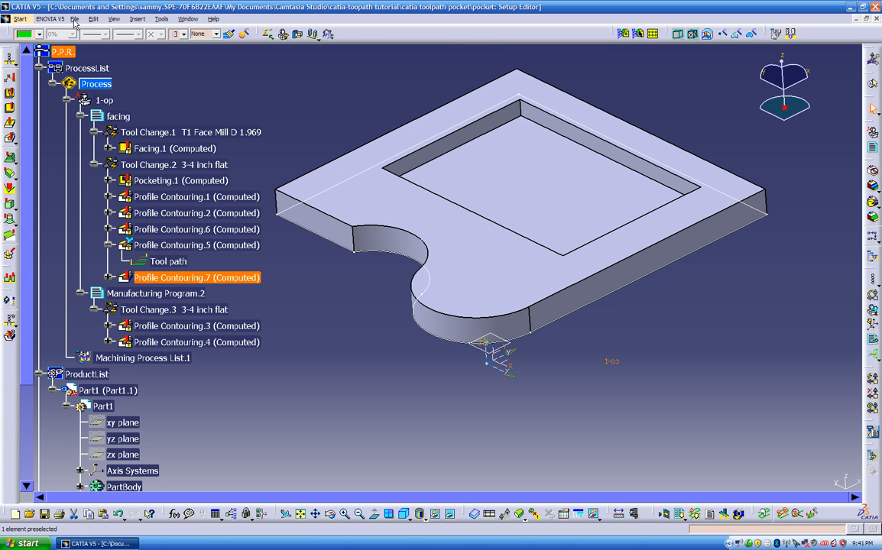
- Bring up Save Management and mark pocket.CATPart for saving
left_click(75, 20)
left_click(108, 137)
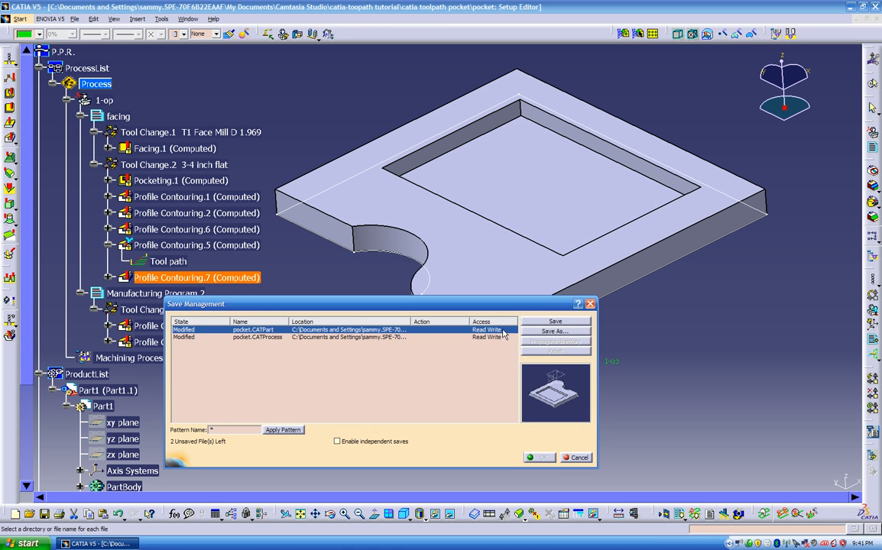
mouse_move(413, 322)
left_mouse_down()
mouse_move(523, 322)
mouse_move(385, 317)
mouse_move(404, 321)
left_mouse_up()
left_click(544, 322)
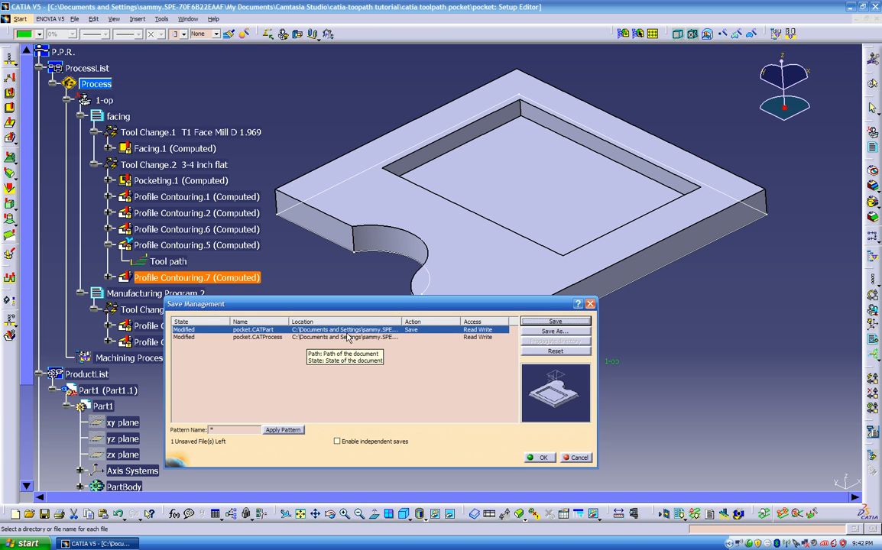
- Set pocket.CATPart to save under the name pocket in the catia toolpath pocket folder, replacing the existing file
left_click(322, 337)
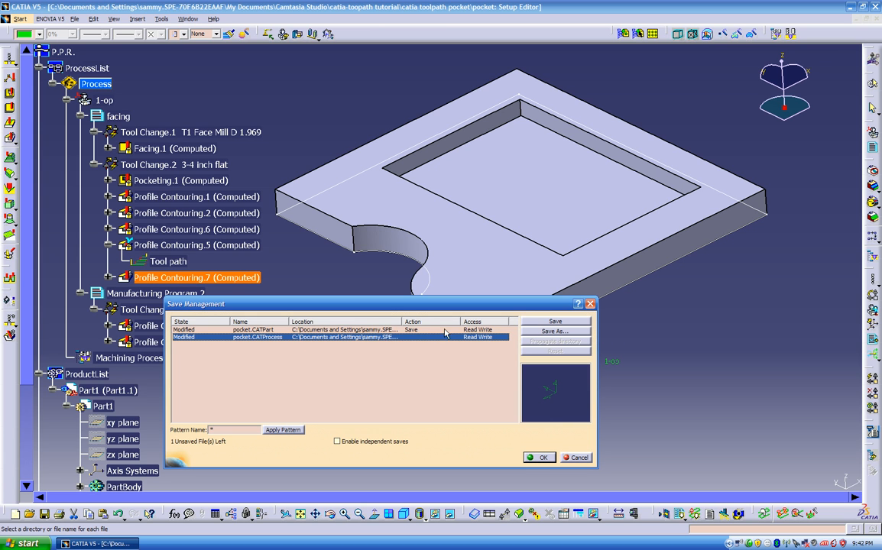
left_click(417, 330)
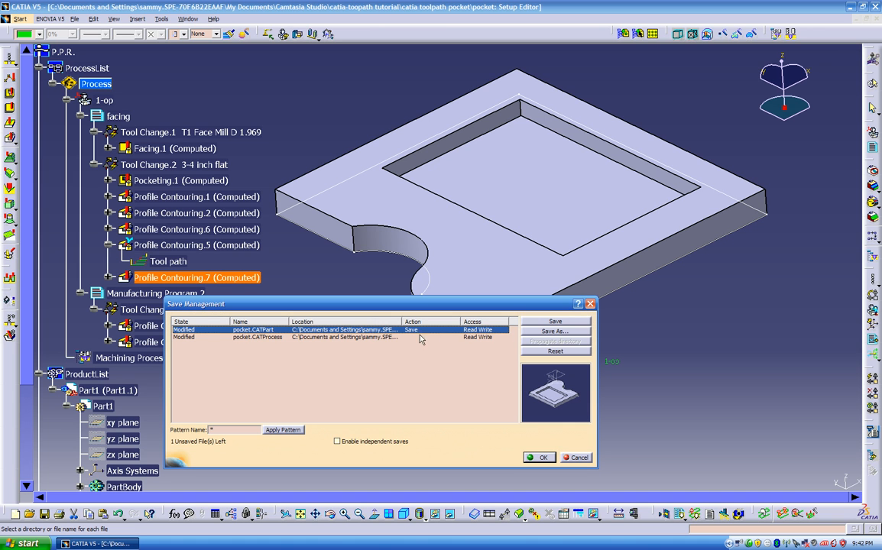
left_click(543, 331)
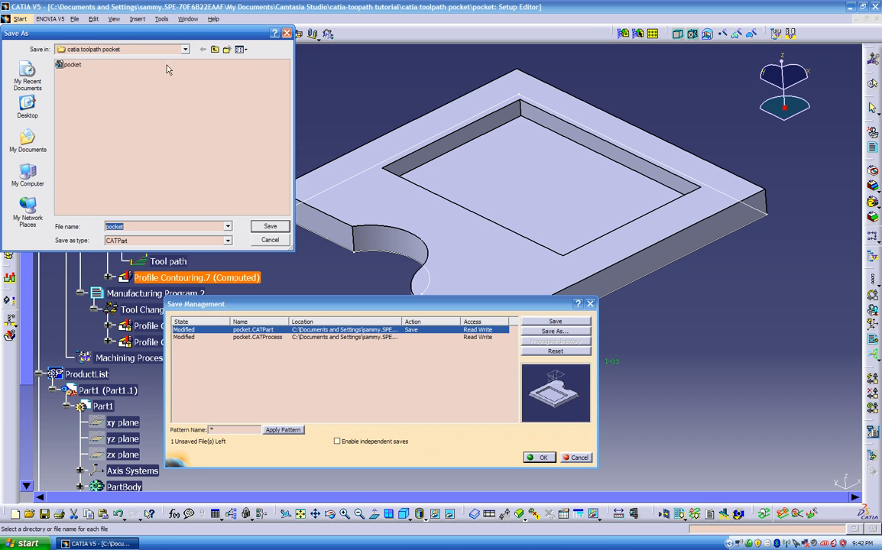
left_click(184, 49)
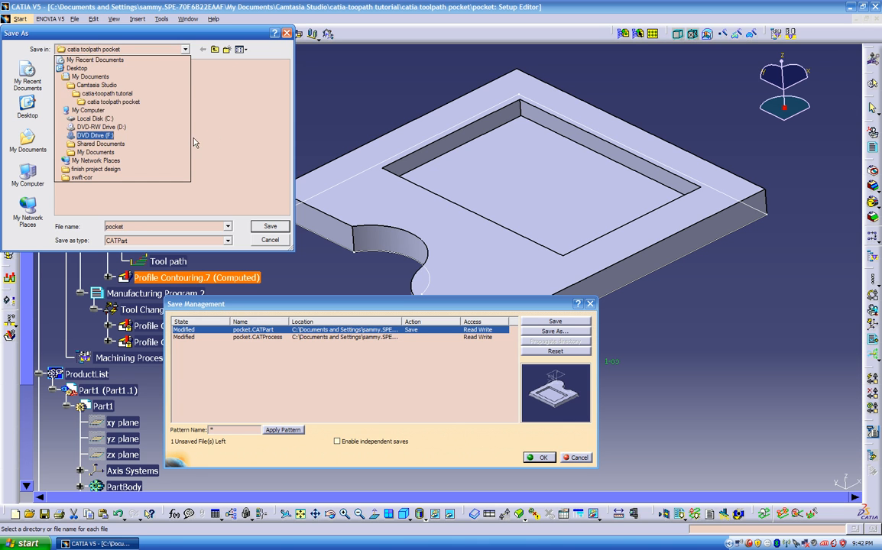
left_click(218, 129)
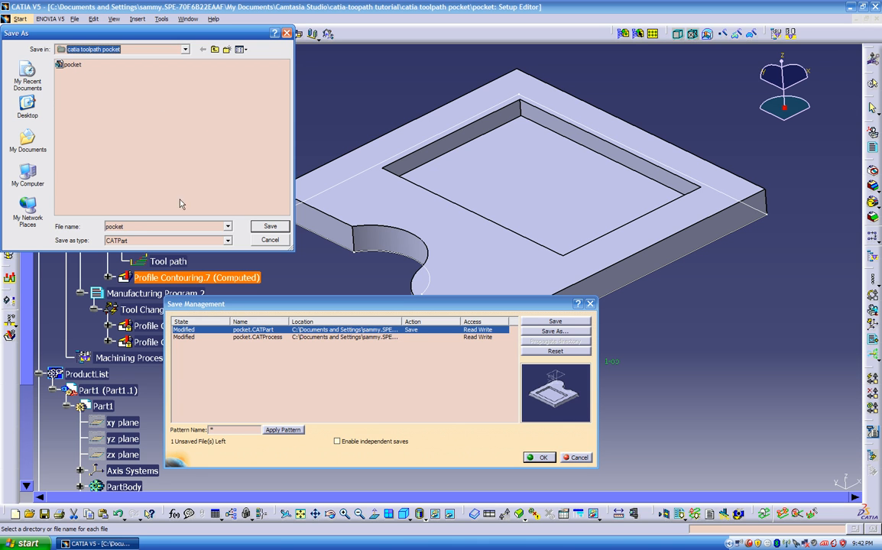
key("Return")
left_click(205, 155)
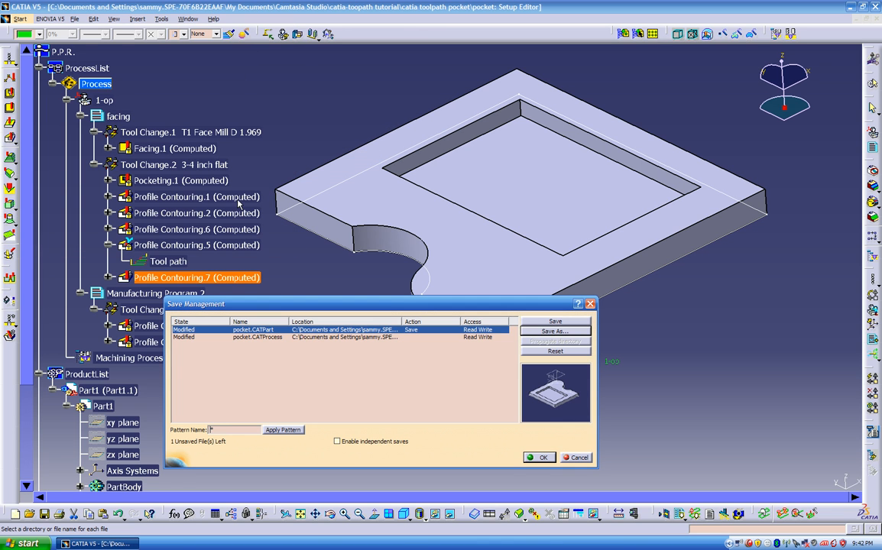
- Set pocket.CATProcess to overwrite the existing pocket file in the same folder, and carry out the save of both documents
left_click(264, 338)
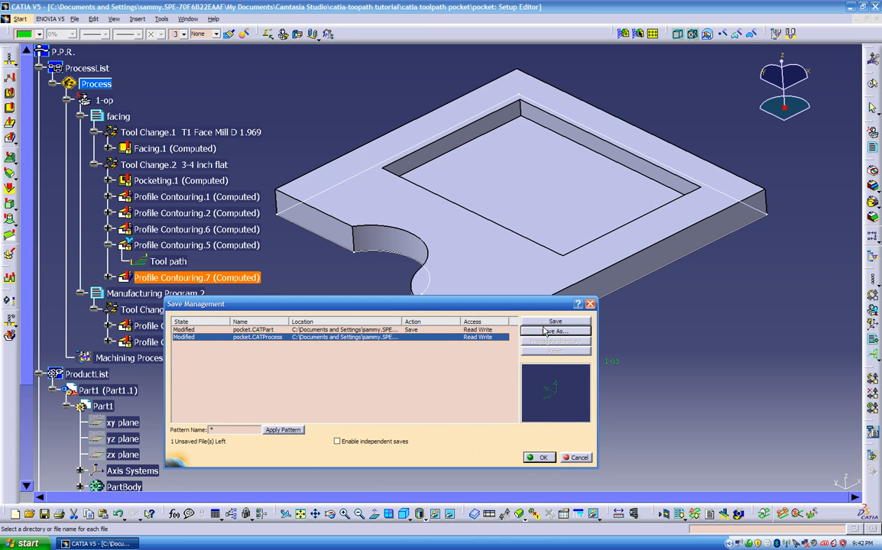
left_click(544, 331)
left_click(72, 64)
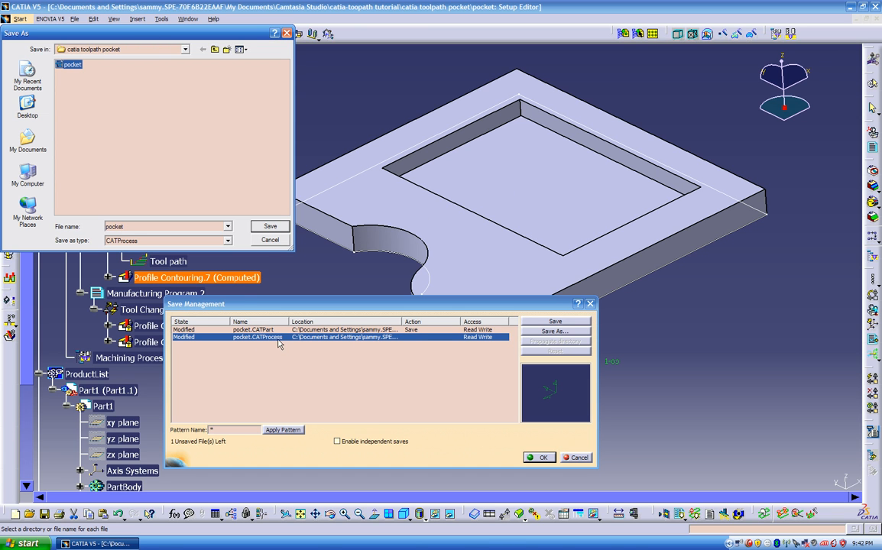
left_click(269, 226)
left_click(219, 158)
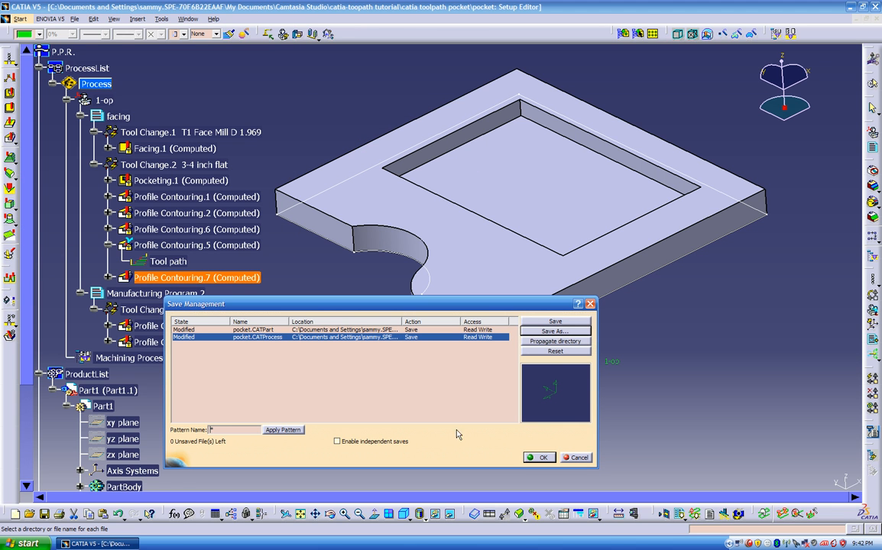
left_click(538, 457)
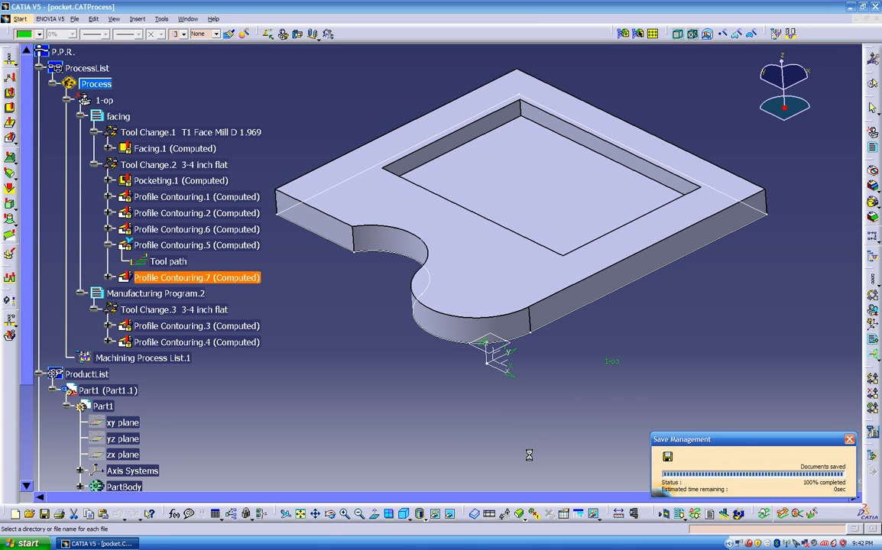
- Collapse Profile Contouring.5 in the tree and start Generate NC Code Interactively with the facing program as input
middle_click_drag(363, 366, 474, 387)
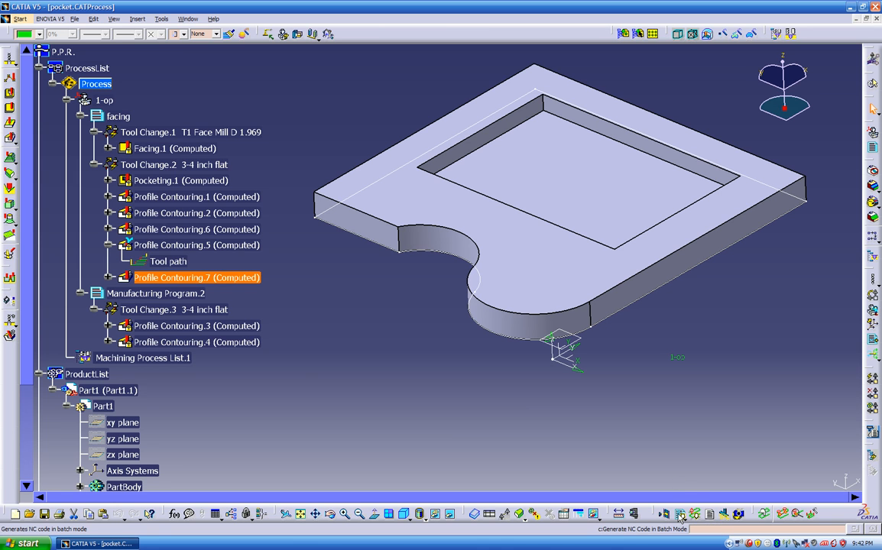
left_click(108, 245)
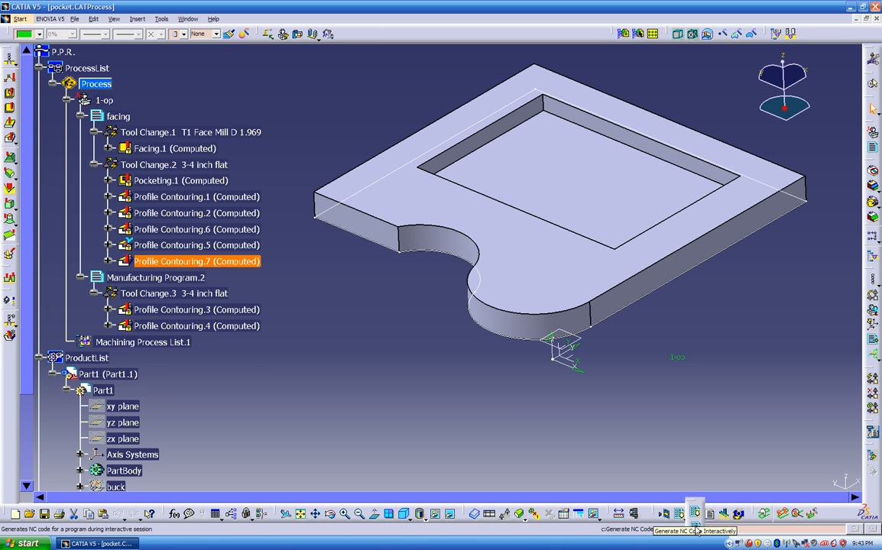
scroll(696, 531, "up", 1)
left_click(694, 522)
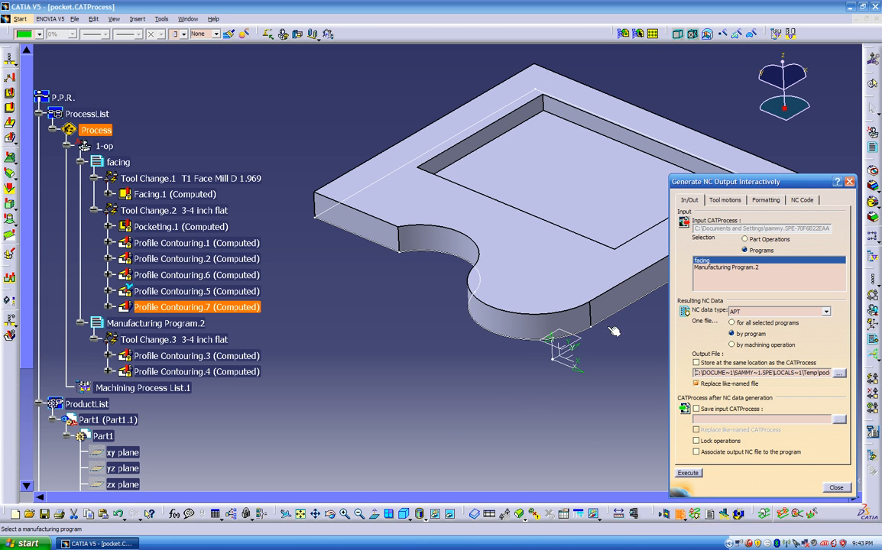
left_click(709, 267)
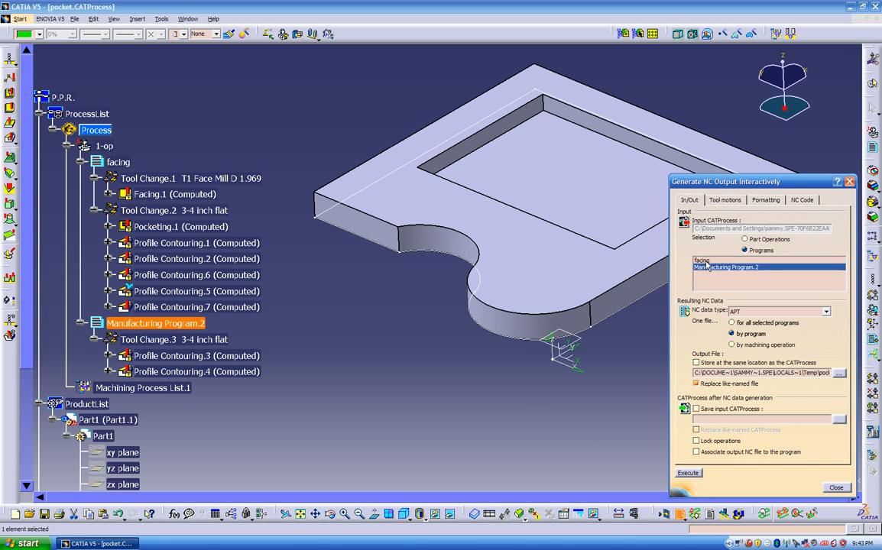
left_click(705, 261)
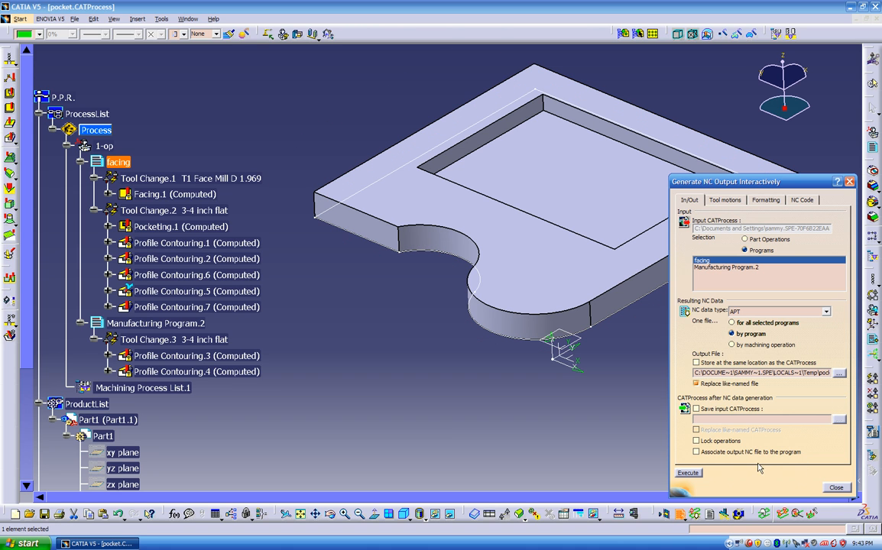
- Browse the NC output file location to the catia toolpath pocket folder under My Documents, Camtasia Studio, catia-toopath tutorial
left_click(839, 373)
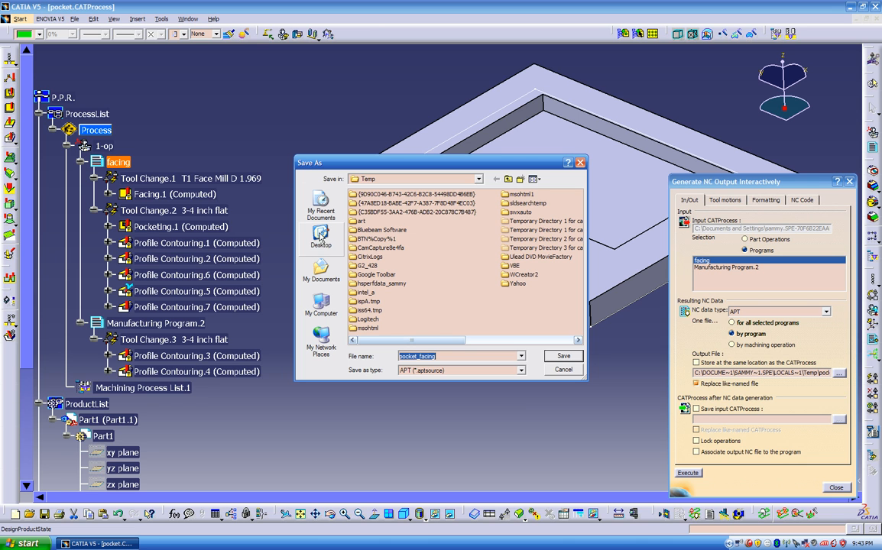
left_click(459, 180)
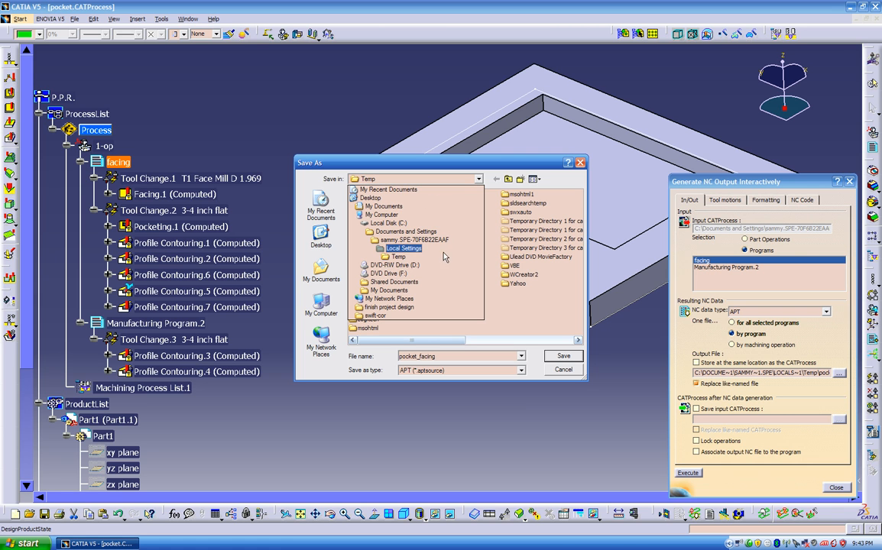
left_click(389, 223)
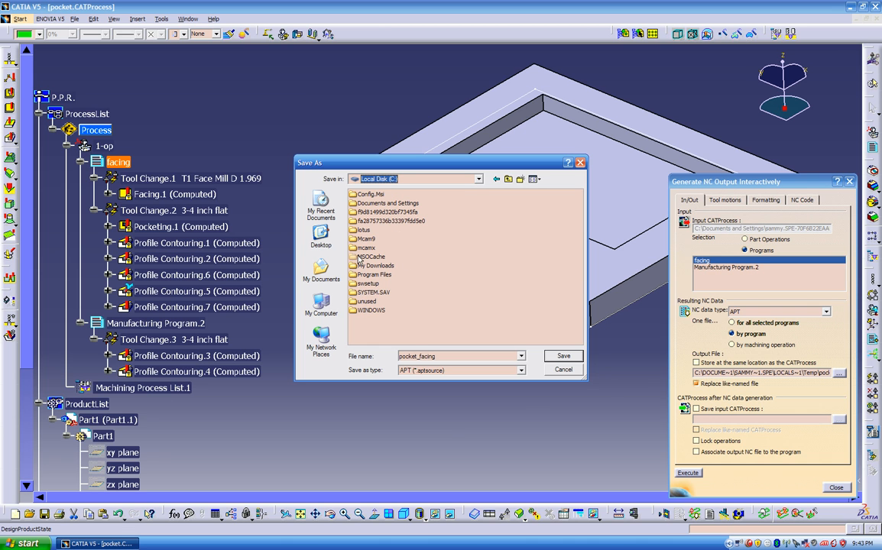
left_click(411, 182)
left_click(388, 214)
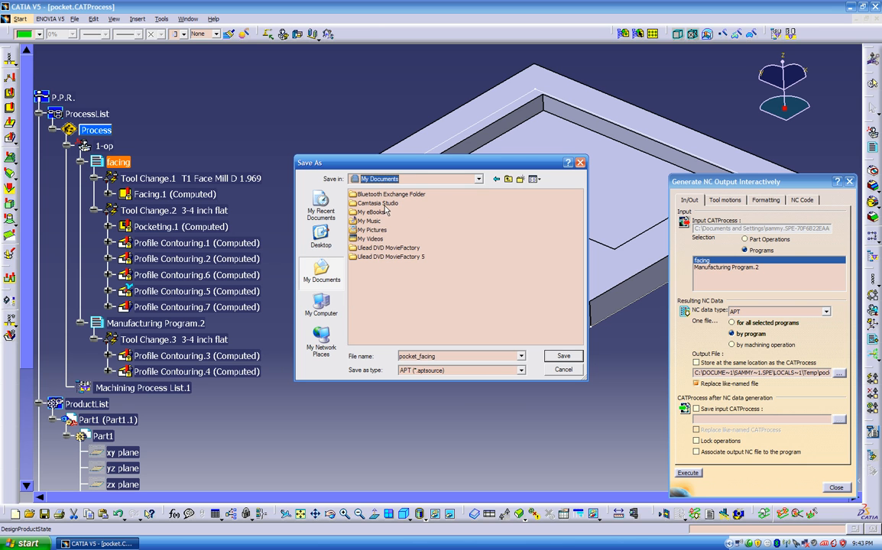
double_click(381, 203)
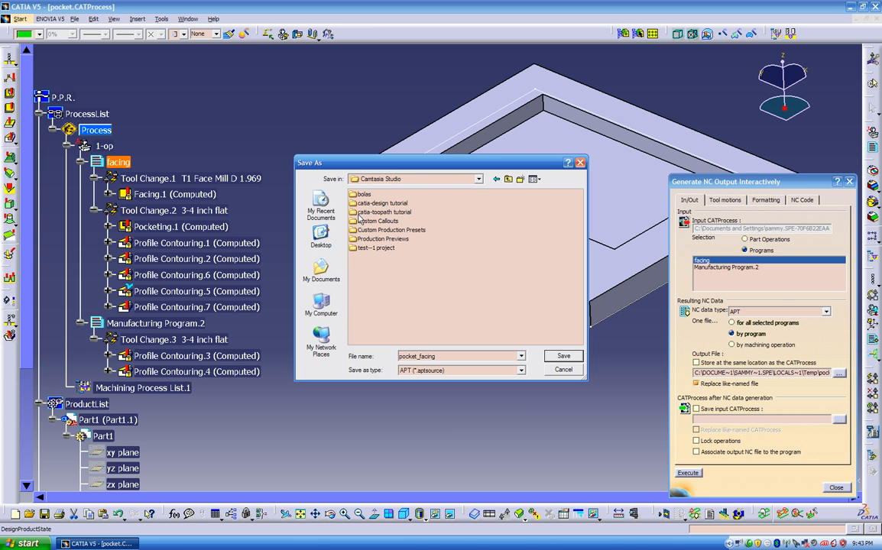
double_click(364, 212)
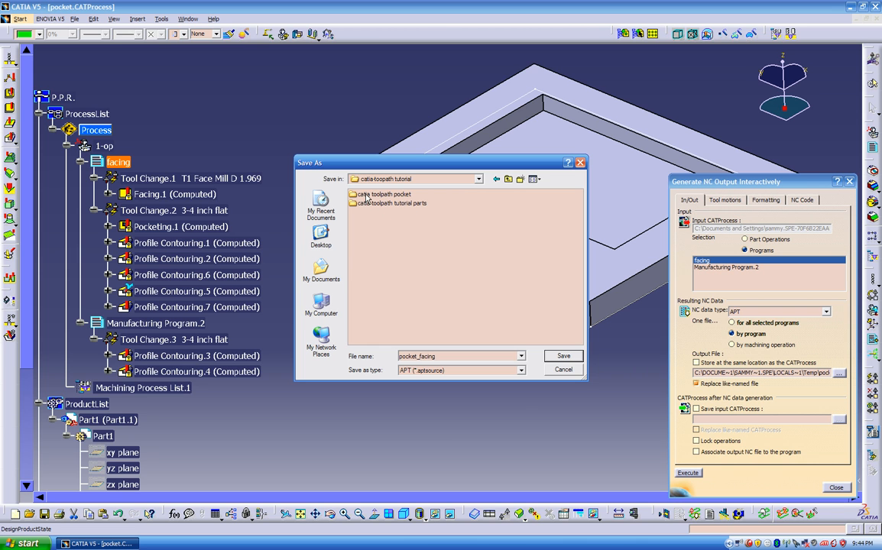
double_click(367, 197)
- Name the NC output file test-1 and generate the APT output for the facing program
double_click(442, 355)
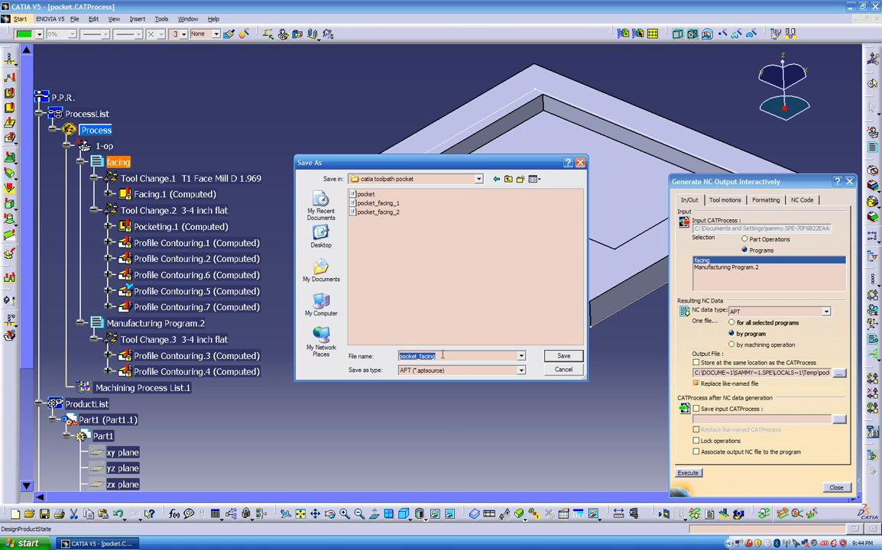
type("test-1")
left_click(557, 372)
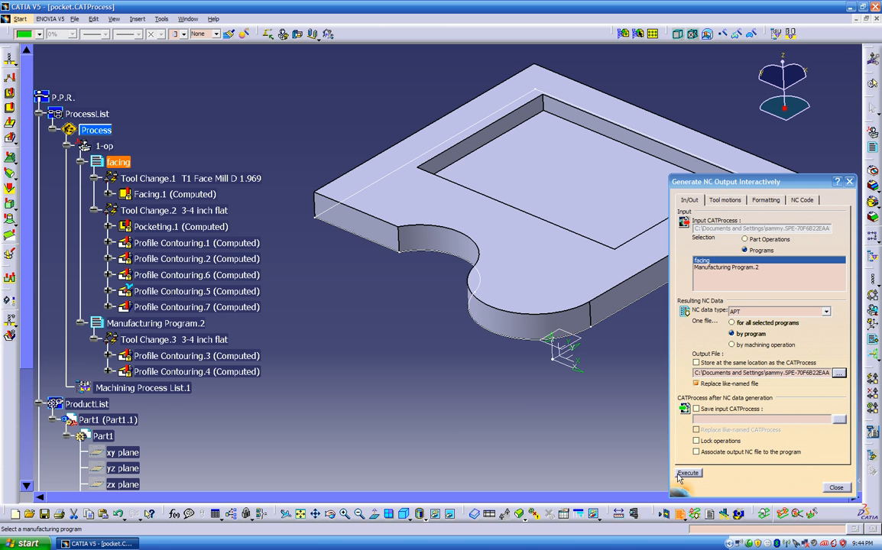
left_click(685, 473)
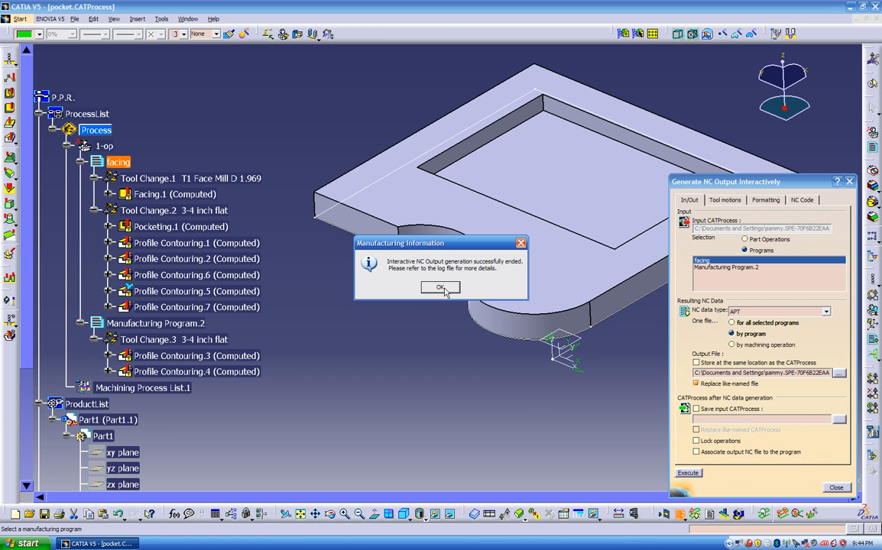
left_click(441, 288)
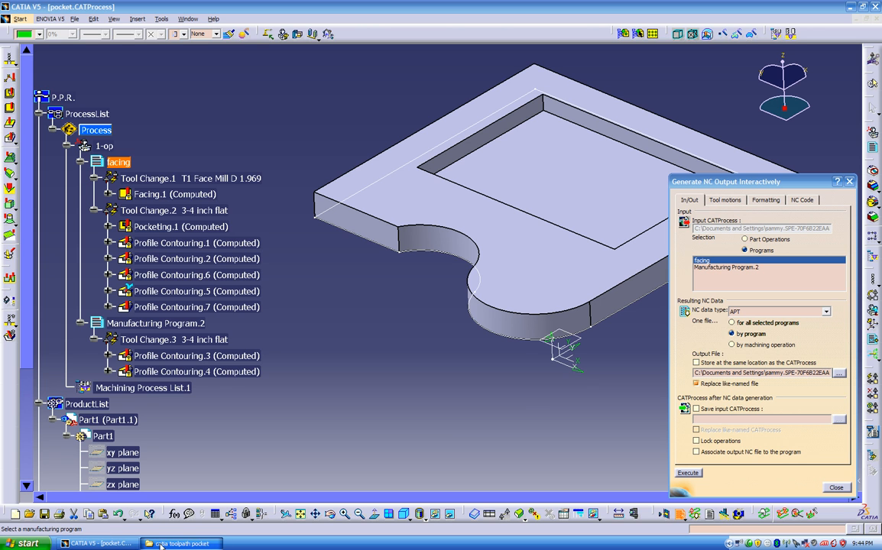
- Open the test-1 APTSOURCE file from the catia toolpath pocket folder in WordPad and examine its tool changes and toolpath coordinates
left_click(180, 544)
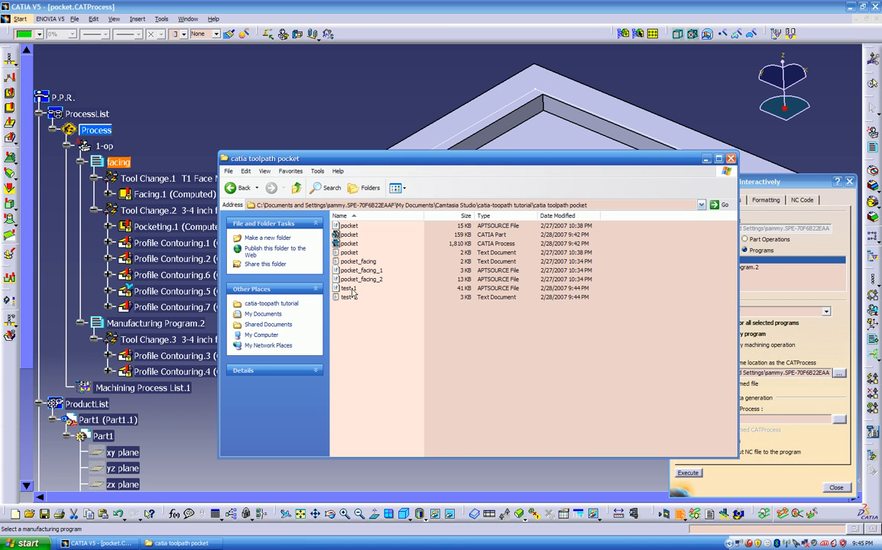
left_click(354, 289)
double_click(351, 289)
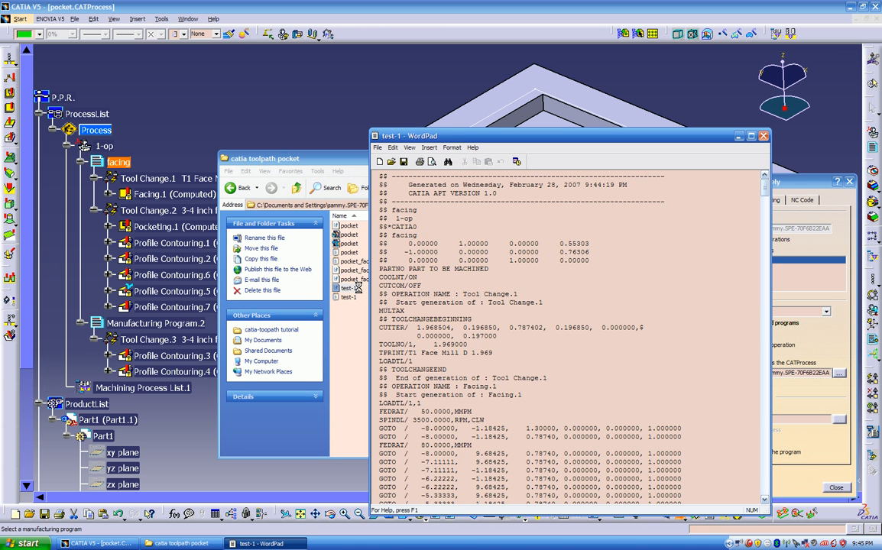
double_click(675, 134)
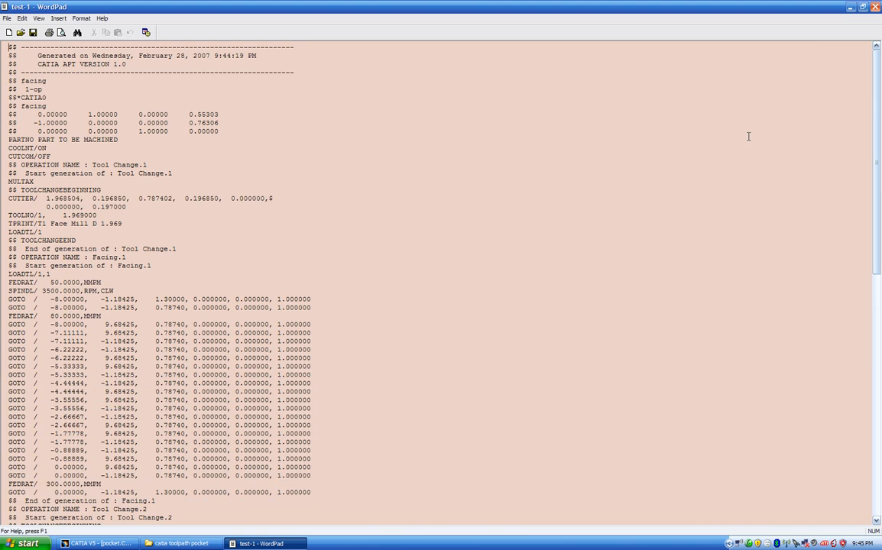
scroll(429, 191, "down", 18)
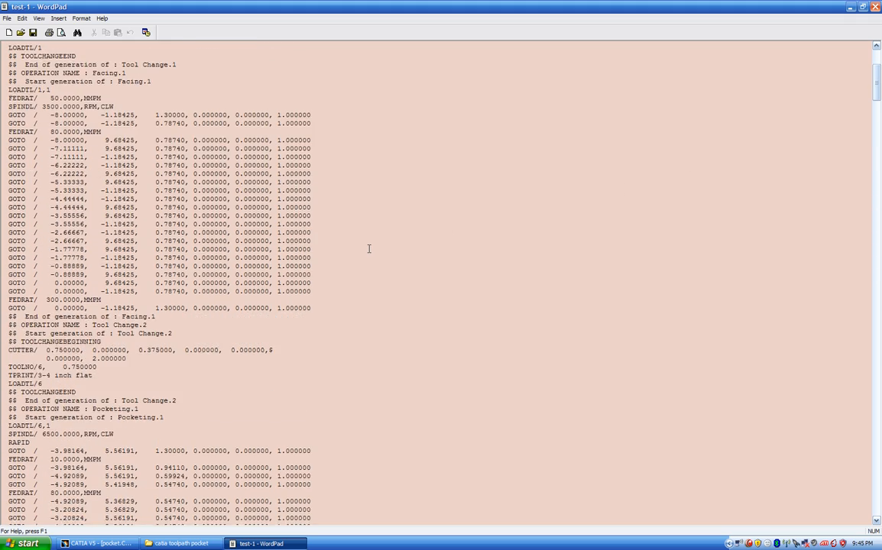
scroll(366, 260, "down", 20)
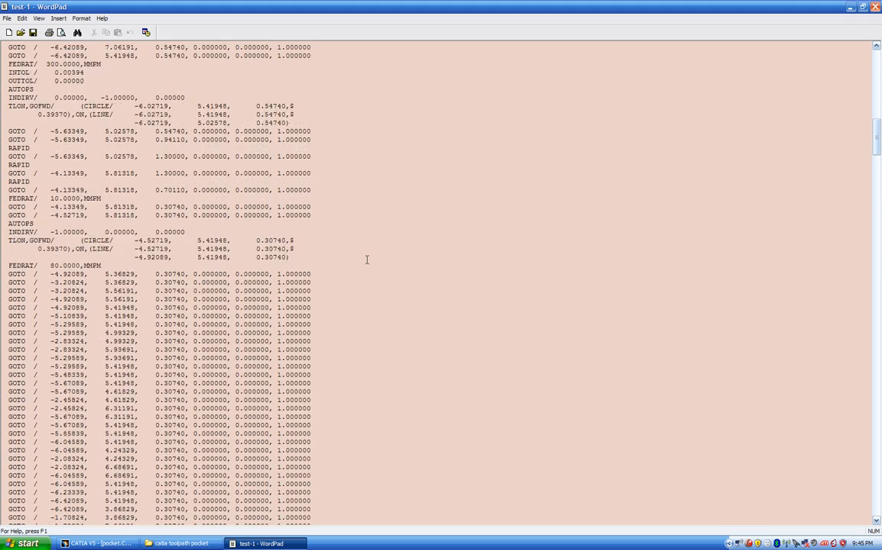
- Review the test-1 APT code from its header and Facing.1 moves through to the closing Profile Contouring.7 statements
scroll(366, 260, "up", 20)
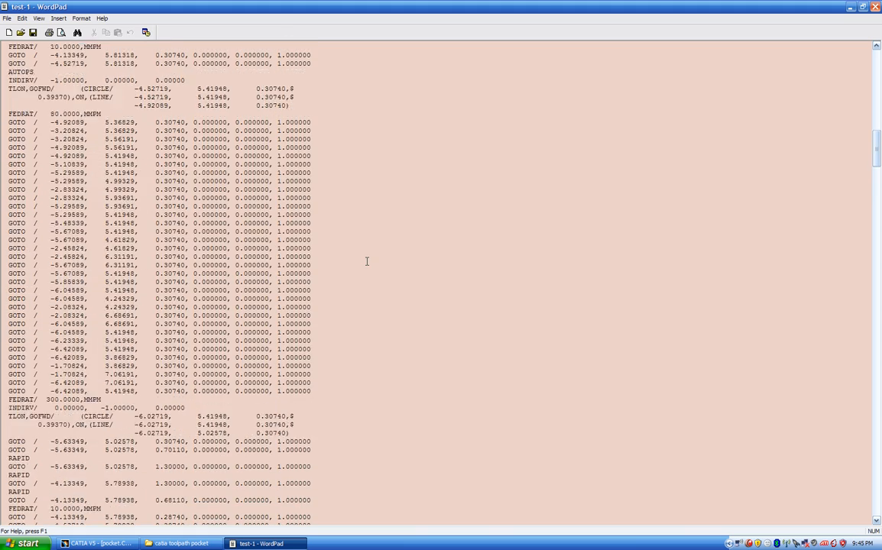
scroll(366, 261, "up", 20)
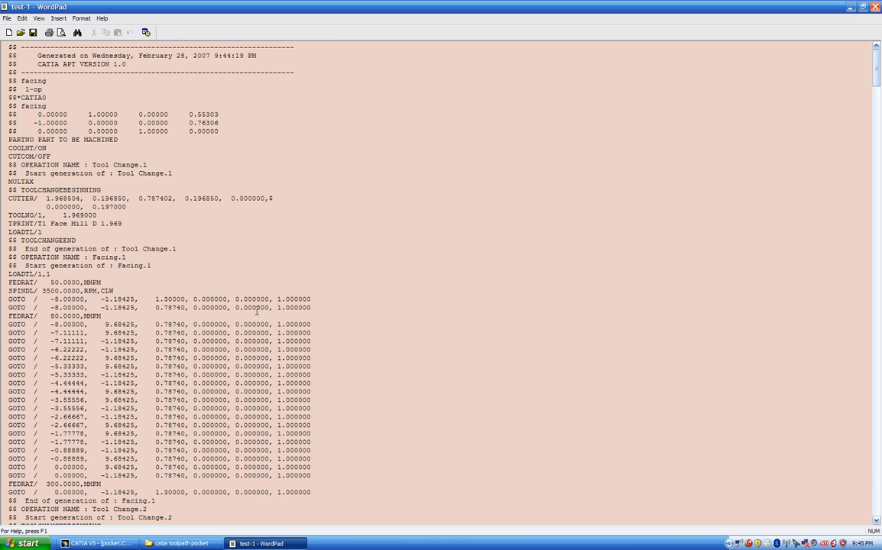
scroll(284, 249, "down", 4)
scroll(291, 258, "up", 4)
left_click_drag(877, 67, 772, 466)
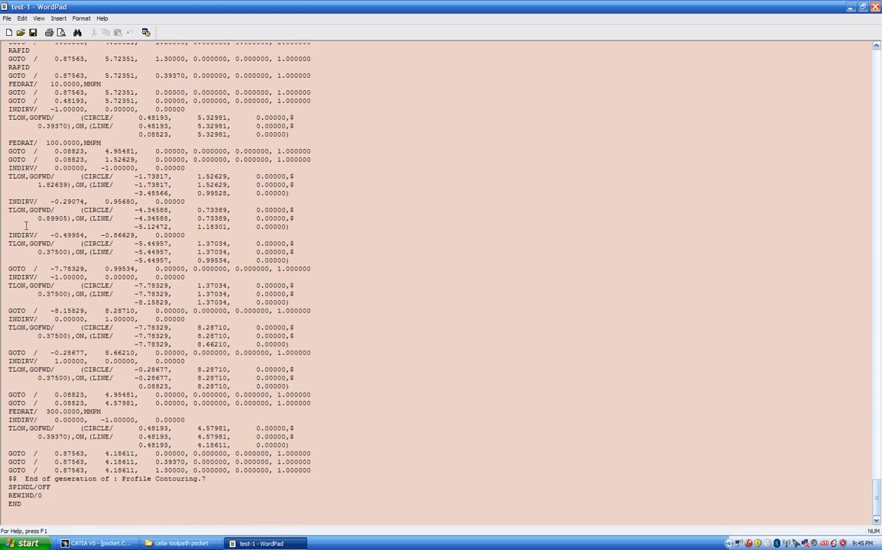
scroll(439, 317, "up", 6)
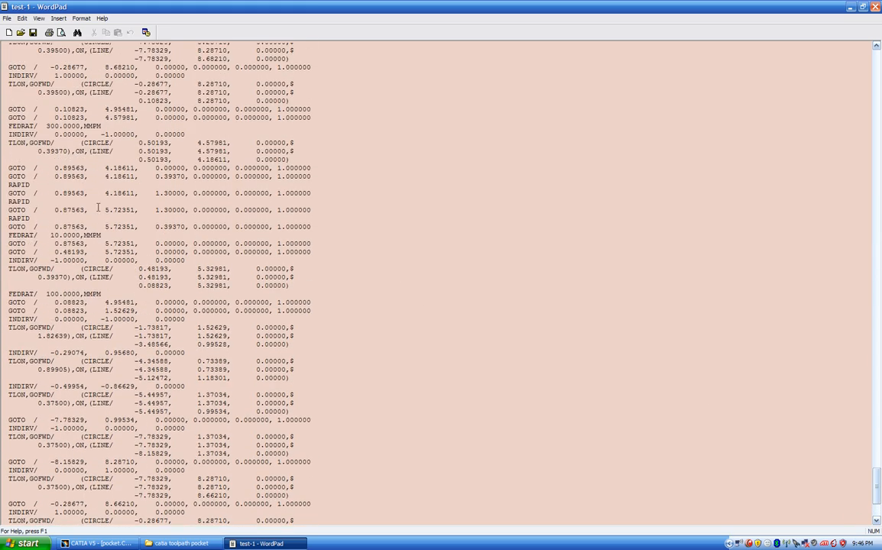
left_click_drag(880, 443, 871, 50)
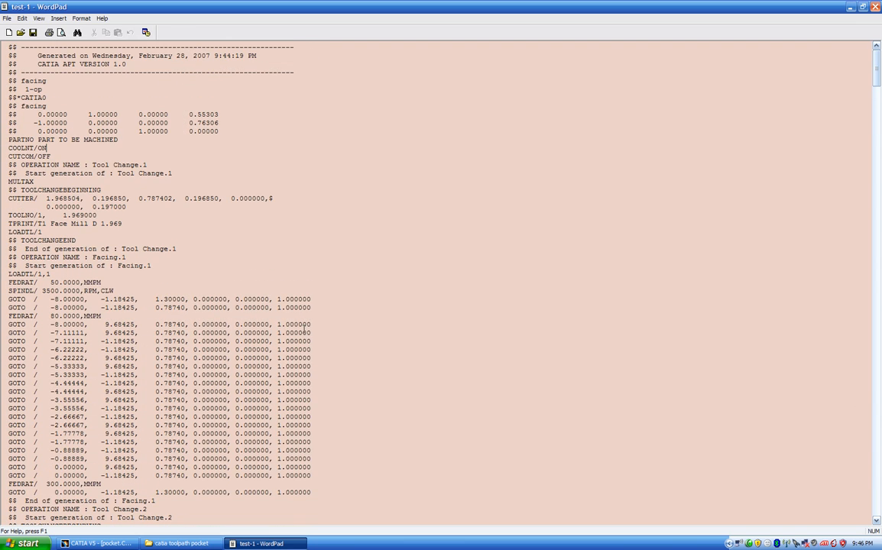
- Close the test-1 code file, minimize the catia toolpath pocket folder and close the interactive NC output generation
left_click(875, 6)
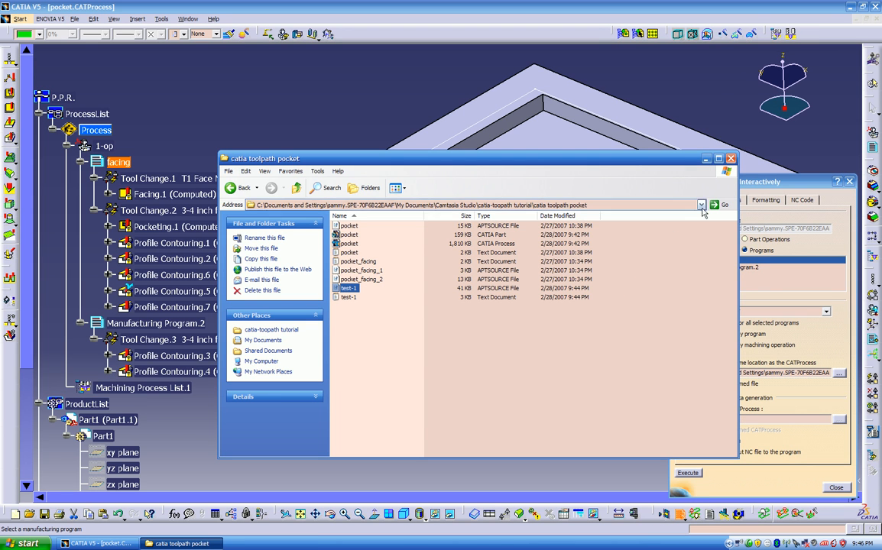
left_click(706, 158)
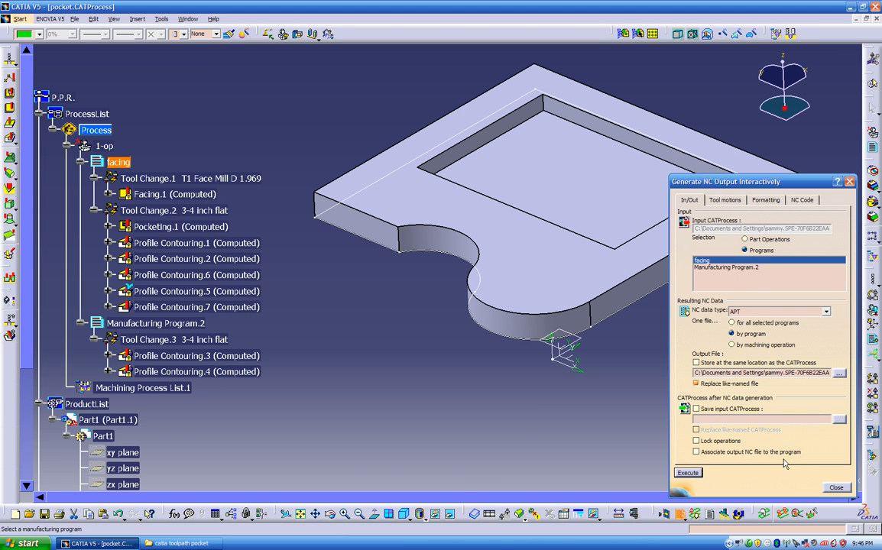
left_click(829, 484)
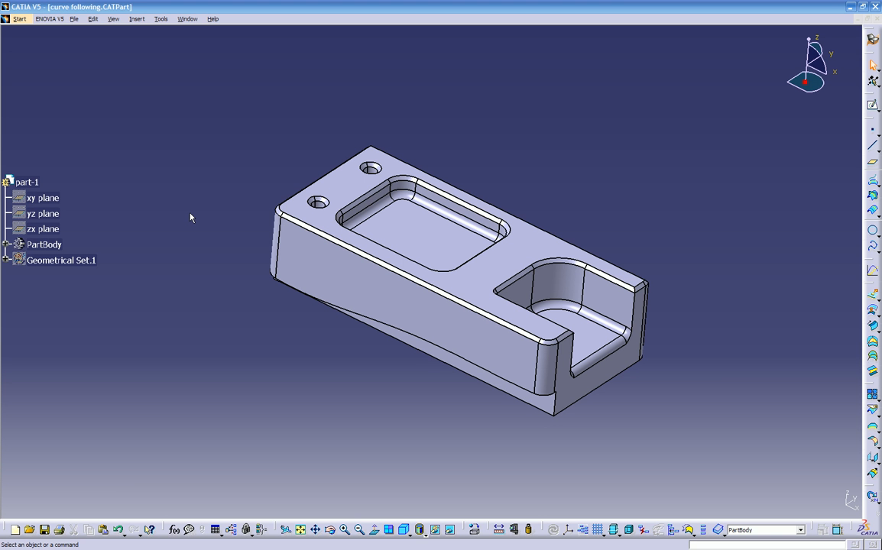
- Start an Advanced Machining process from the curve following part
middle_click_drag(304, 366, 316, 306)
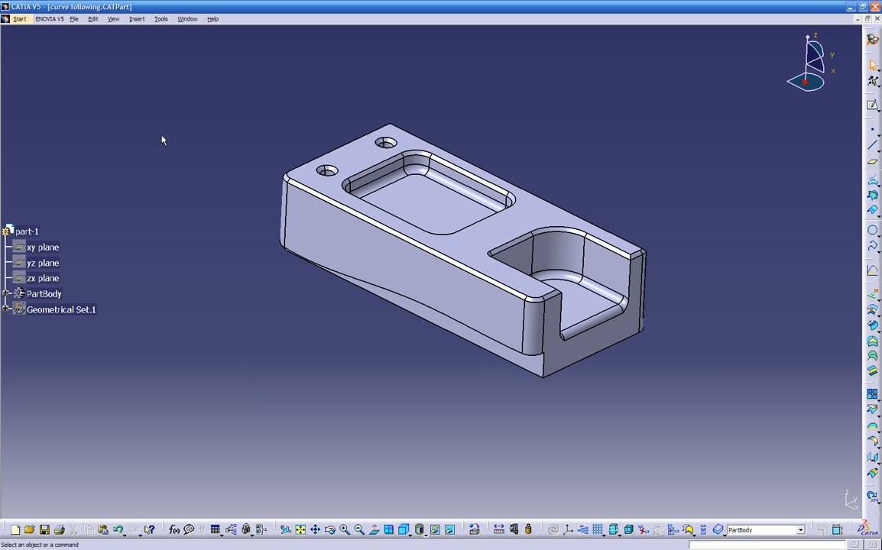
middle_click_drag(325, 308, 261, 311)
middle_click_drag(356, 393, 400, 394)
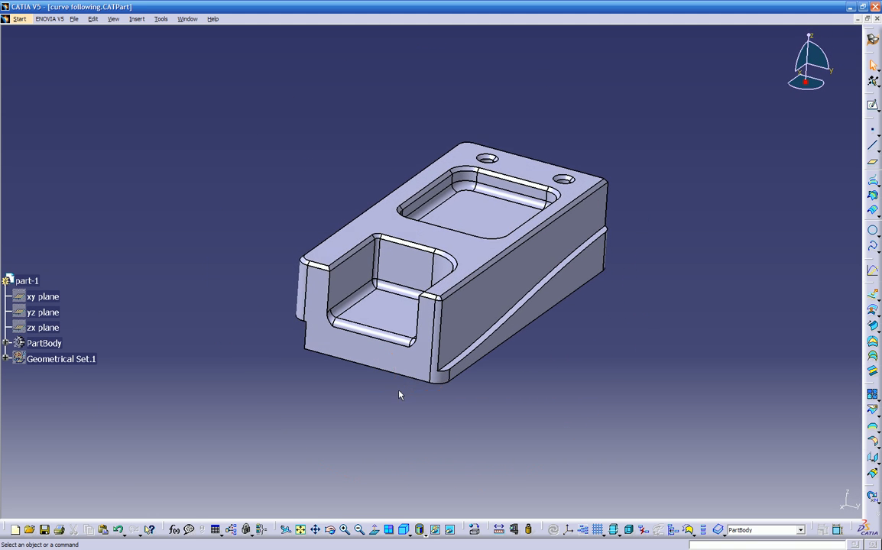
middle_click_drag(236, 203, 233, 217)
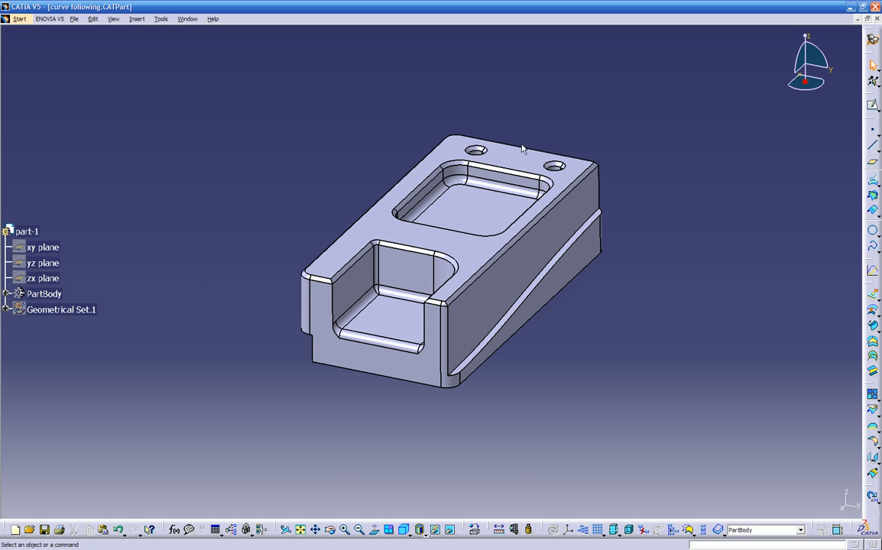
left_click(872, 39)
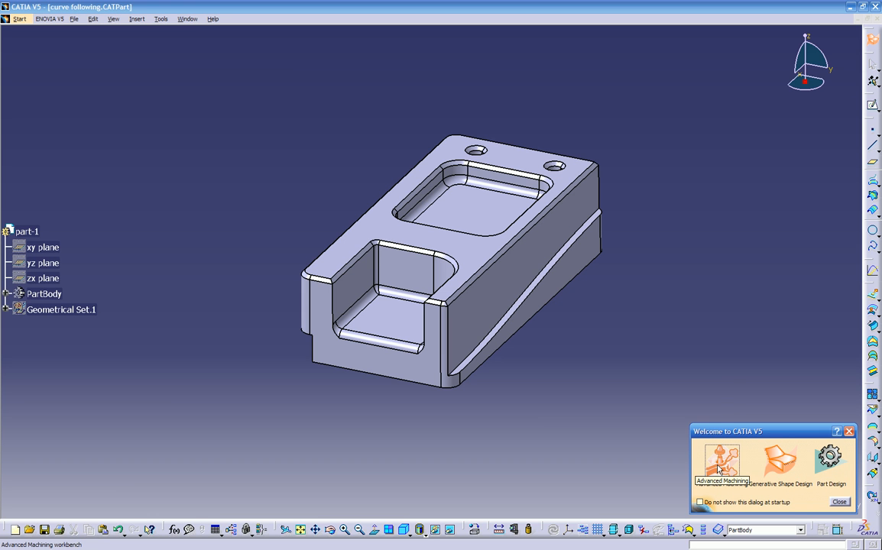
left_click(718, 466)
middle_click_drag(501, 458, 502, 360)
middle_click_drag(451, 337, 331, 290)
middle_click_drag(482, 313, 492, 348)
middle_click_drag(310, 298, 395, 373)
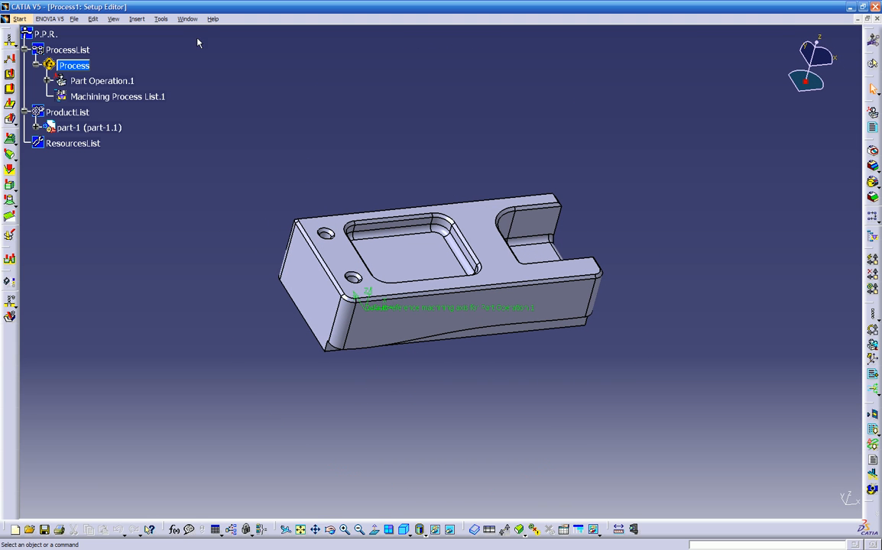
- Switch back from the machining process to the curve following part document
left_click(187, 18)
left_click(216, 85)
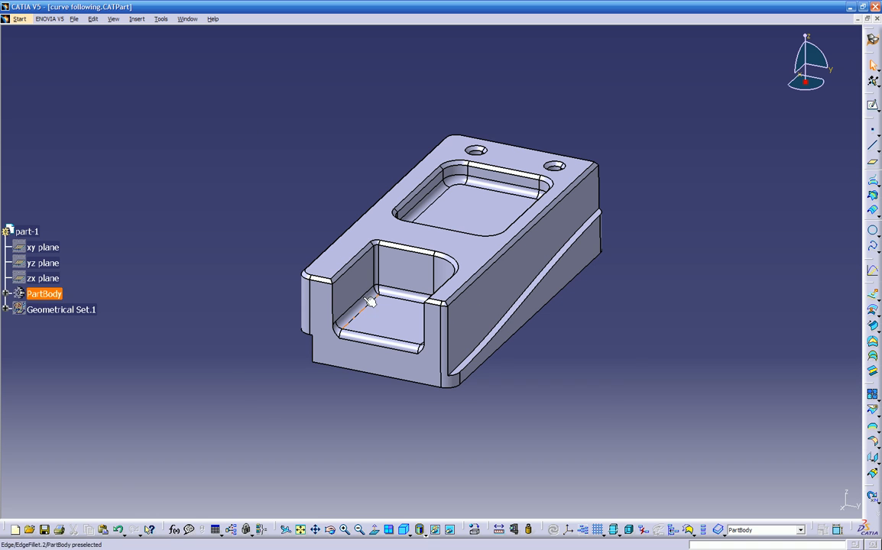
middle_click_drag(413, 368, 329, 324)
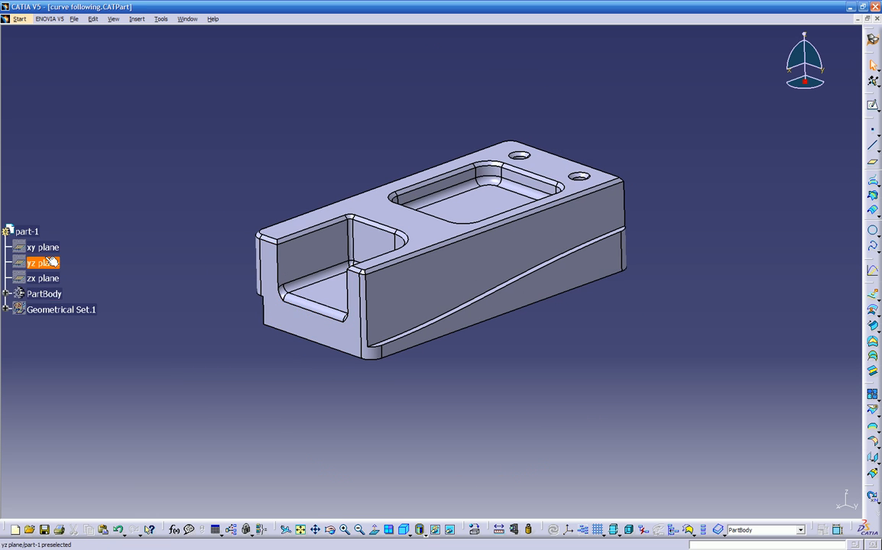
scroll(90, 238, "down", 3)
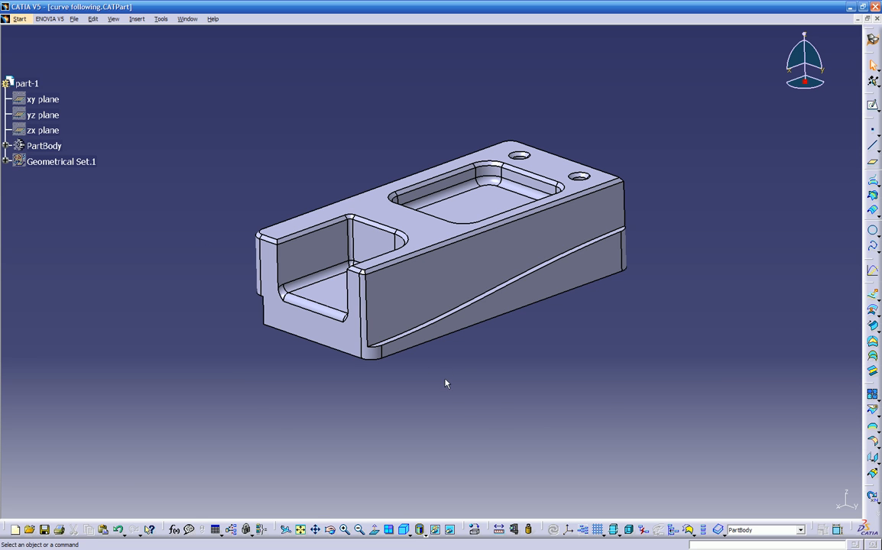
middle_click_drag(497, 432, 523, 428)
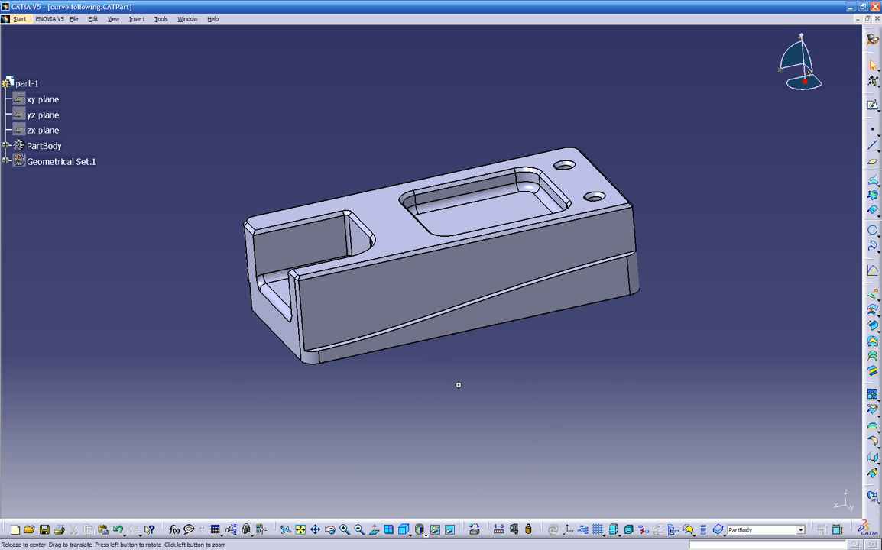
middle_click_drag(495, 460, 505, 483)
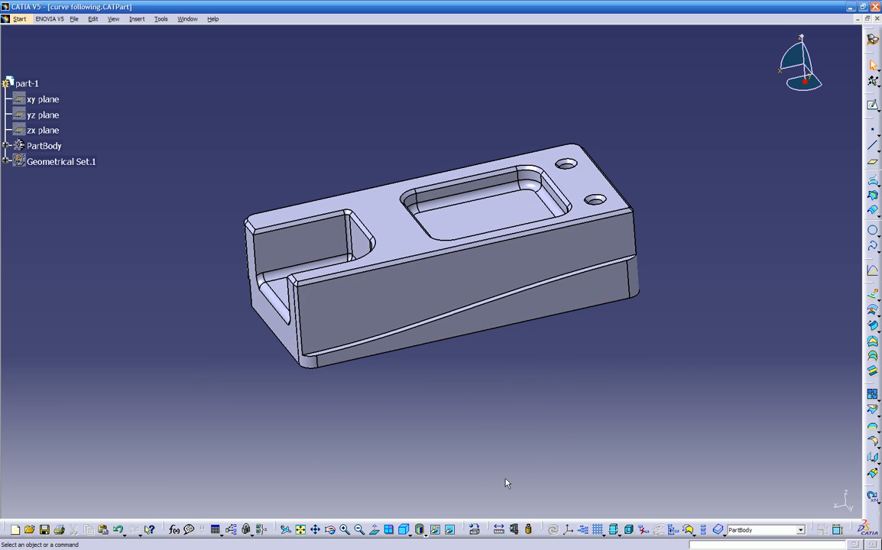
- Start a new standard axis system and show the xy, yz and zx planes
left_click(568, 531)
middle_click_drag(528, 364, 564, 364)
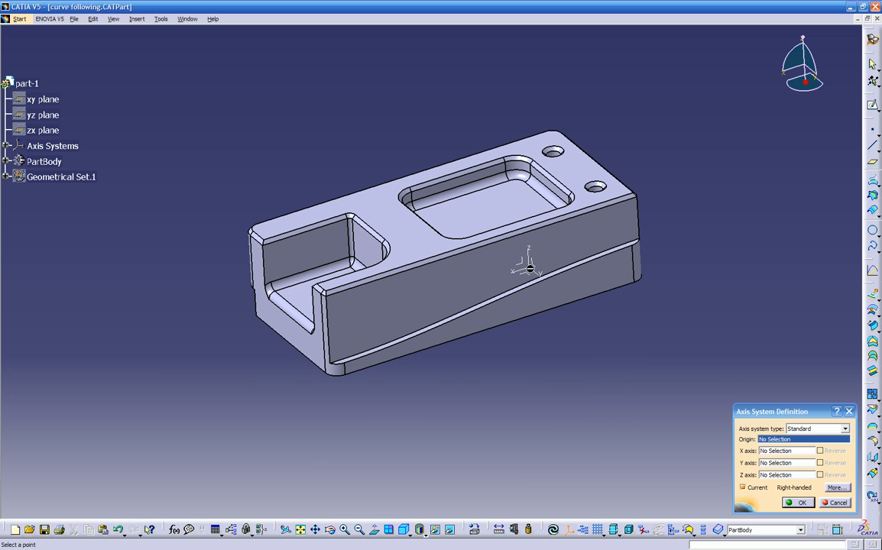
middle_click_drag(478, 273, 542, 239)
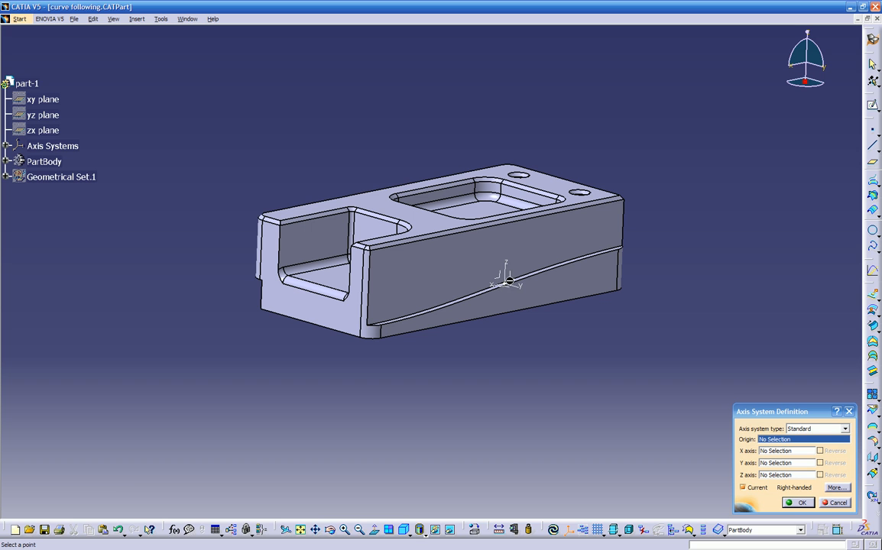
right_click(42, 99)
left_click(66, 131)
right_click(44, 115)
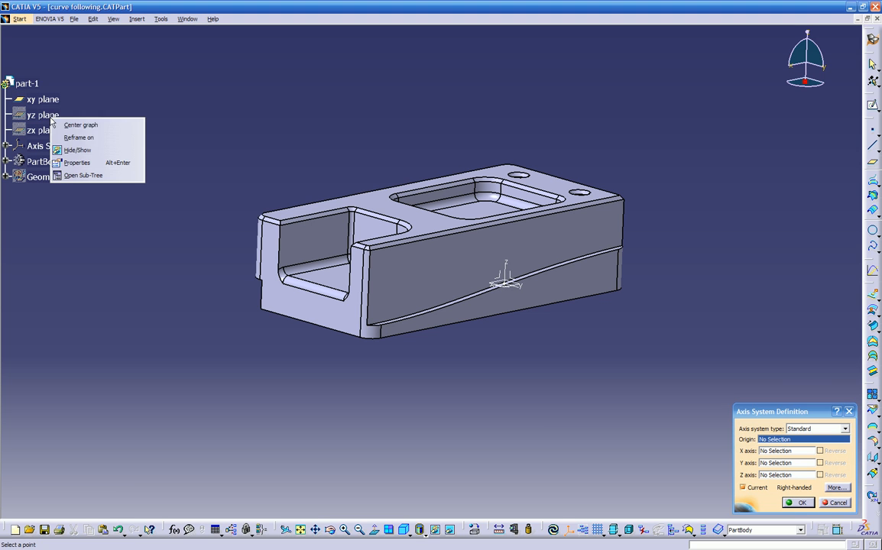
left_click(69, 146)
right_click(43, 130)
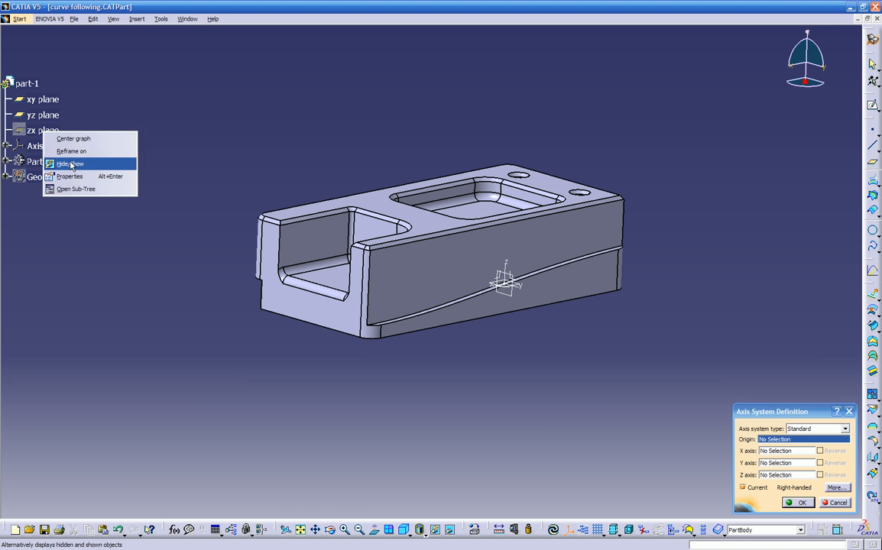
left_click(69, 162)
- Align the axis system's X axis with the part's long bottom edge and its Y axis with the short bottom edge at the open-slot end
middle_click_drag(357, 302, 305, 303)
middle_click_drag(513, 321, 530, 338)
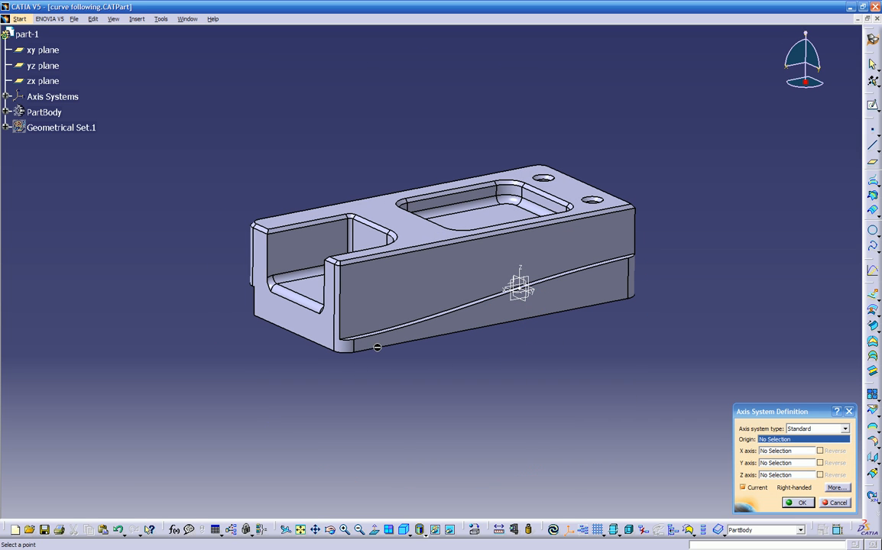
left_click(781, 452)
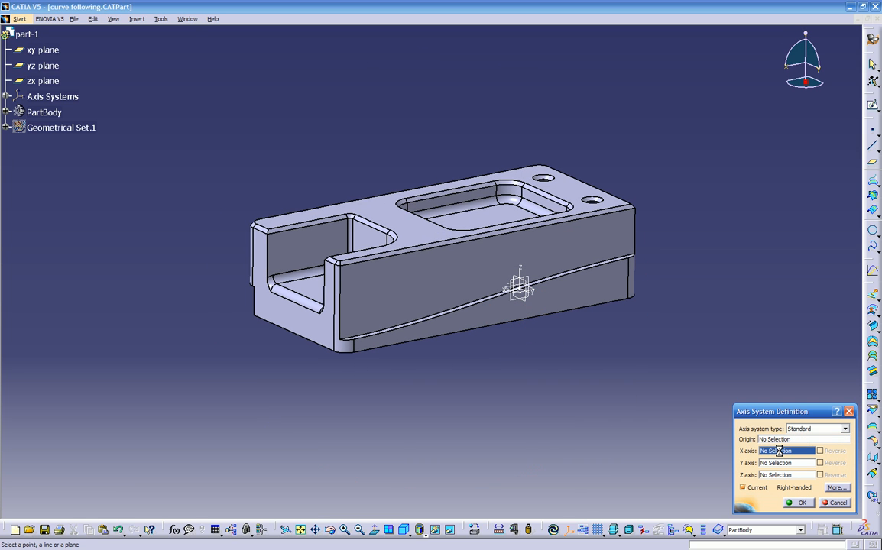
left_click(387, 351)
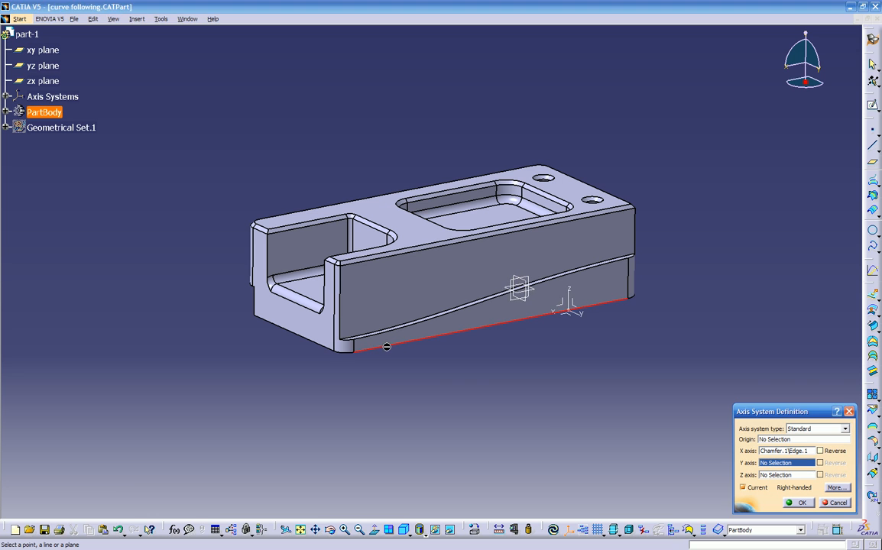
middle_click_drag(476, 368, 370, 373)
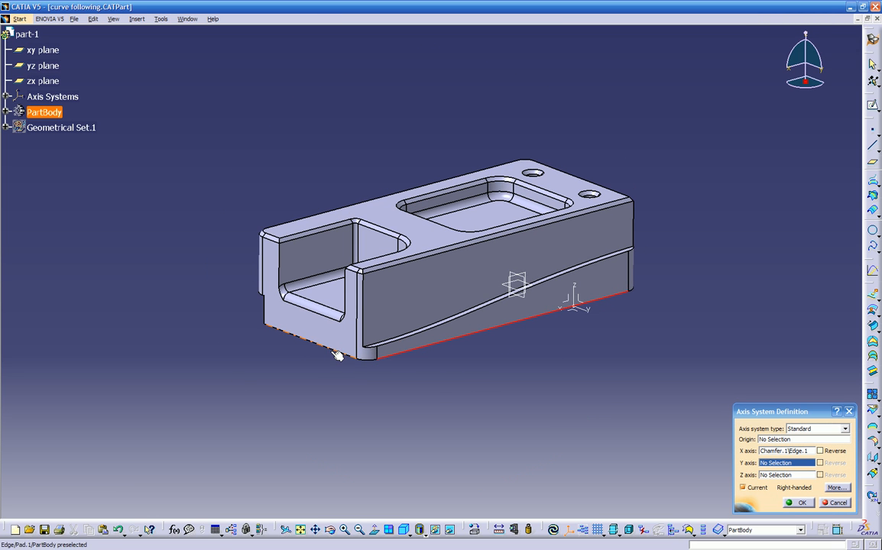
left_click(331, 350)
- Reverse the X axis direction and create the axis system at the part's bottom corner
middle_click_drag(457, 395, 410, 380)
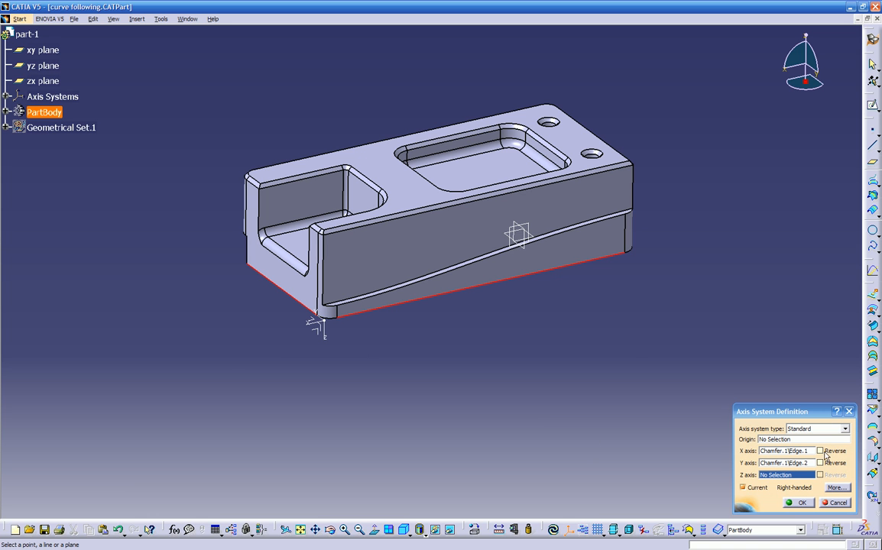
left_click(833, 453)
middle_click_drag(486, 364, 546, 365)
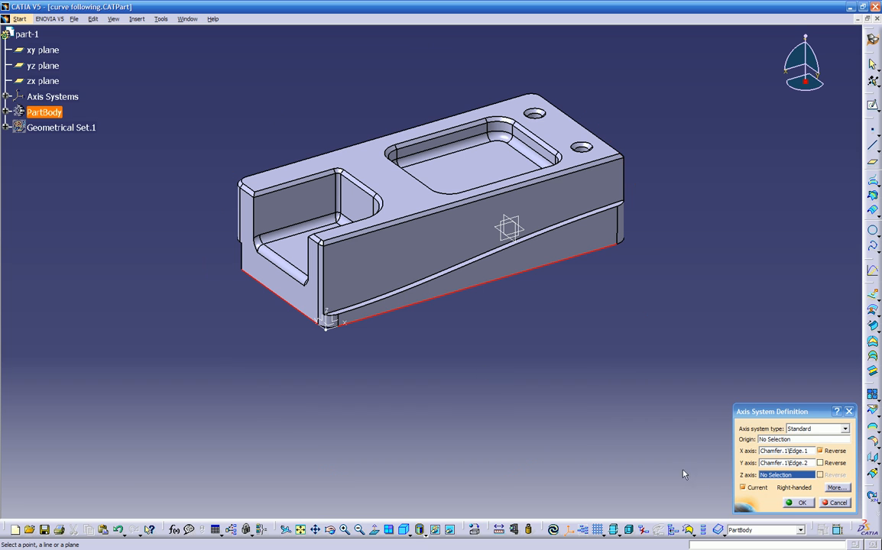
left_click(795, 503)
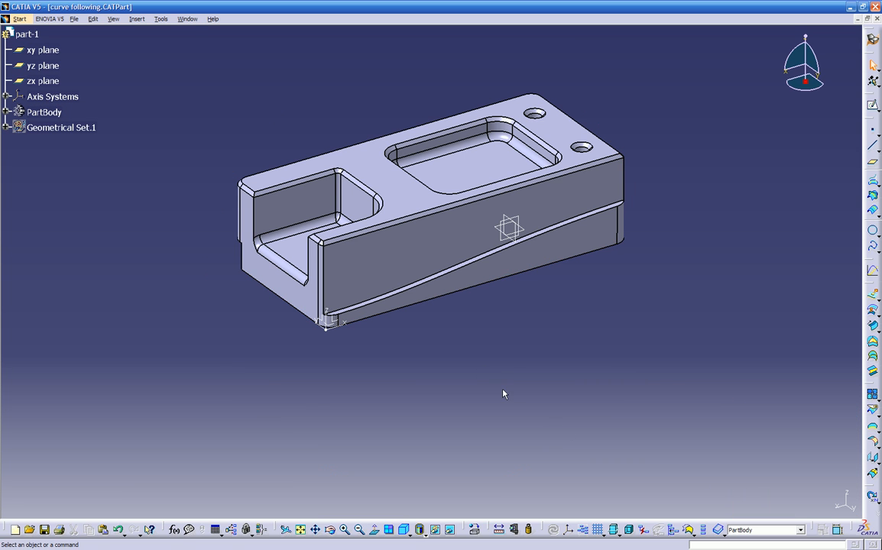
- Rename the new axis system as 1-op in its feature properties
left_click(6, 96)
left_click(44, 113)
right_click(44, 113)
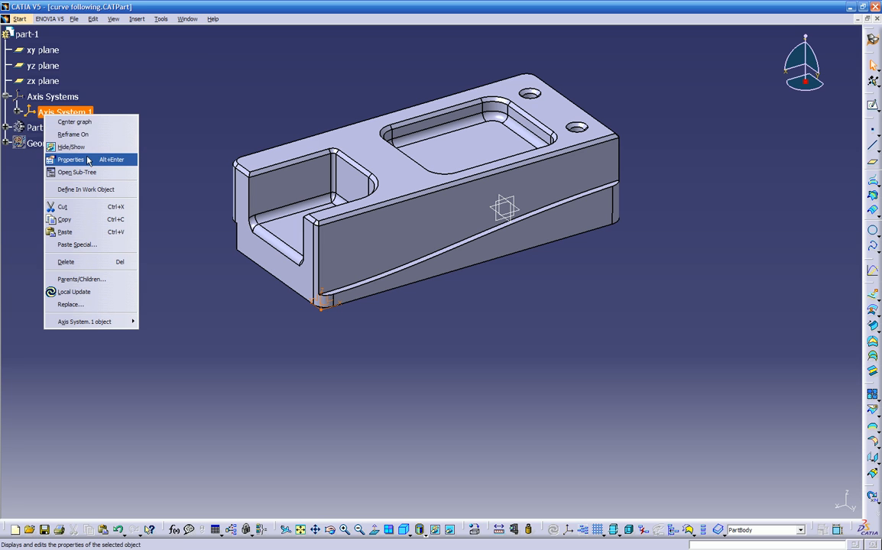
left_click(88, 159)
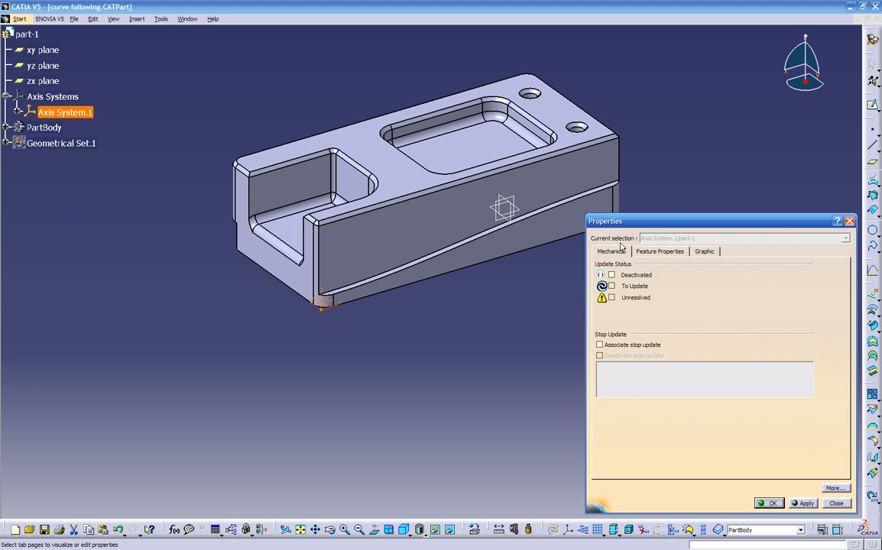
left_click(658, 252)
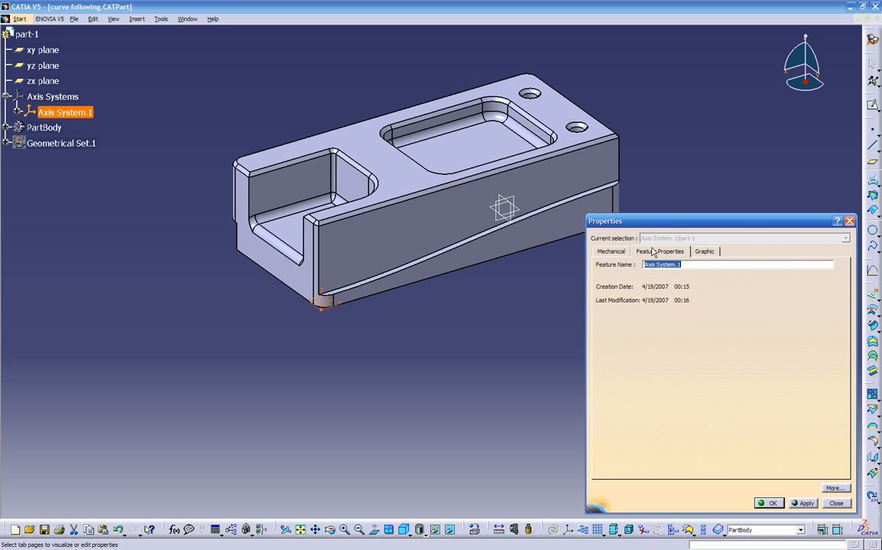
type("1-op")
key("Return")
left_click(476, 354)
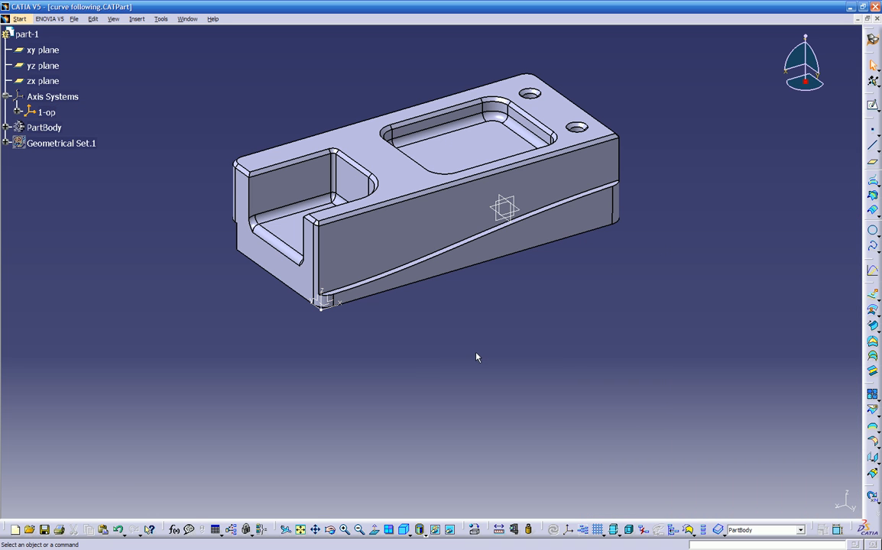
middle_click_drag(453, 352, 432, 334)
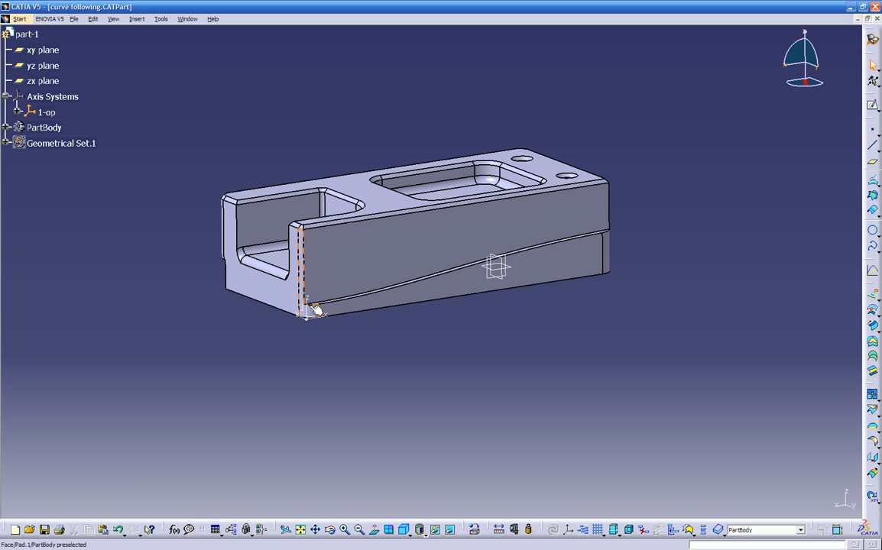
middle_click_drag(477, 337, 478, 362)
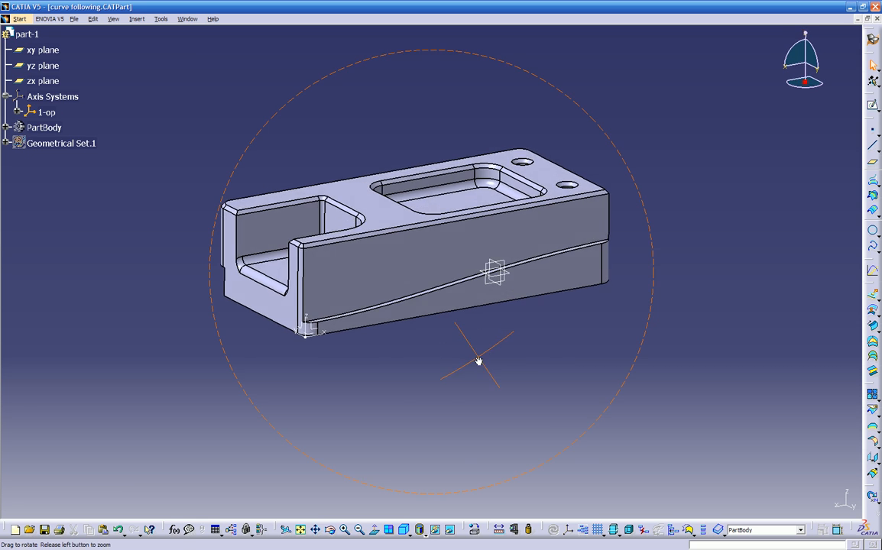
- Insert a new geometrical set directly under part-1, keeping the default name and adding no features
middle_click_drag(396, 299, 433, 212)
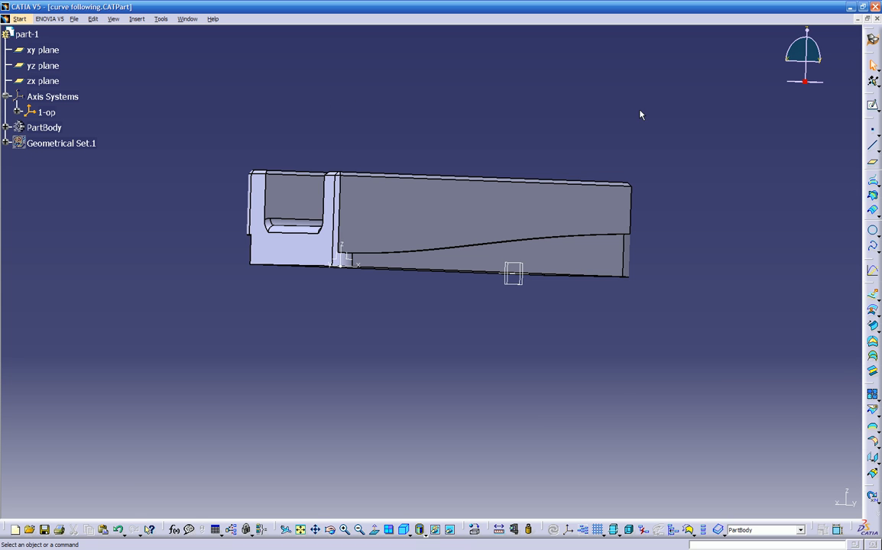
middle_click_drag(479, 220, 403, 291)
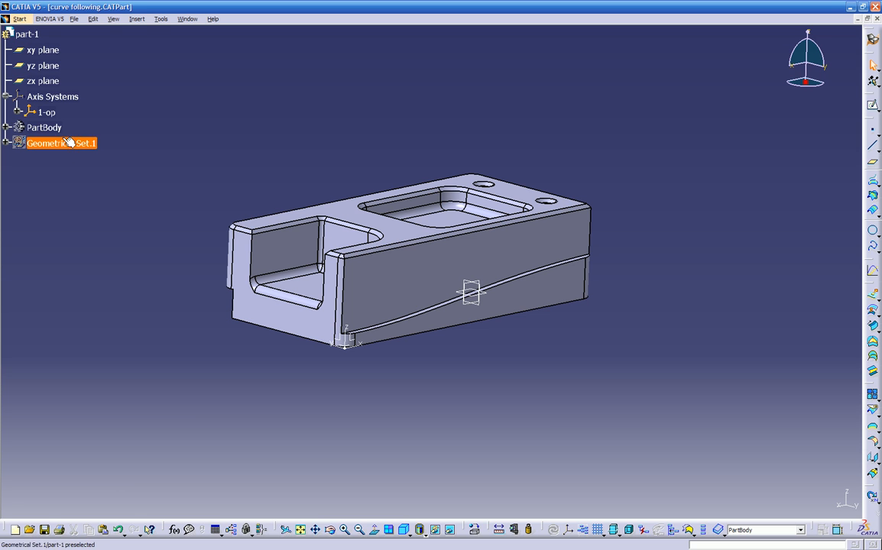
left_click(142, 24)
left_click(142, 69)
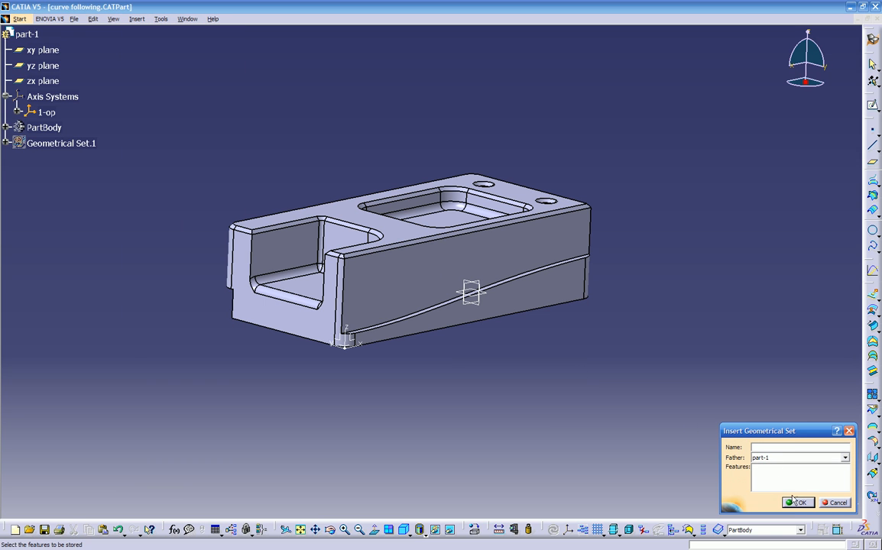
left_click(796, 504)
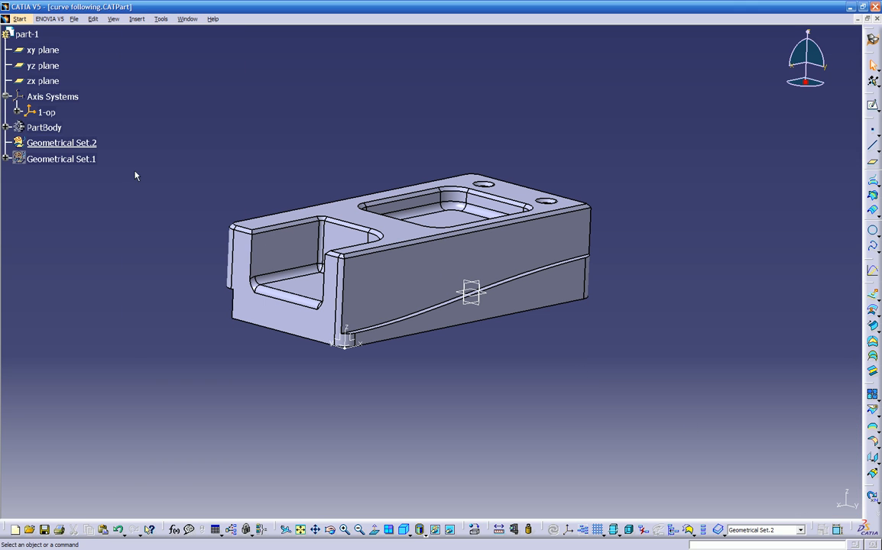
- Rename the new geometrical set as Geometrical Set.2--- in its feature properties
middle_click_drag(433, 161, 456, 239)
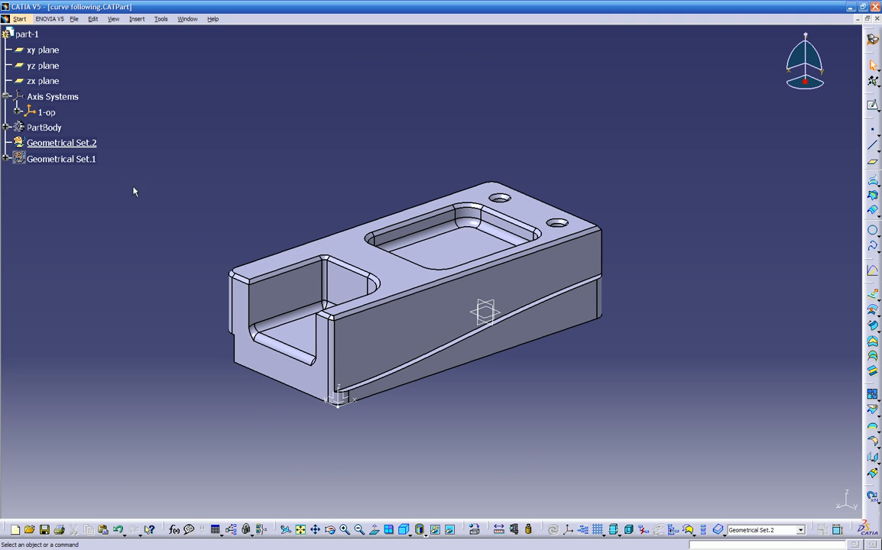
middle_click_drag(158, 201, 202, 145)
middle_click_drag(442, 350, 413, 336)
right_click(69, 142)
left_click(95, 183)
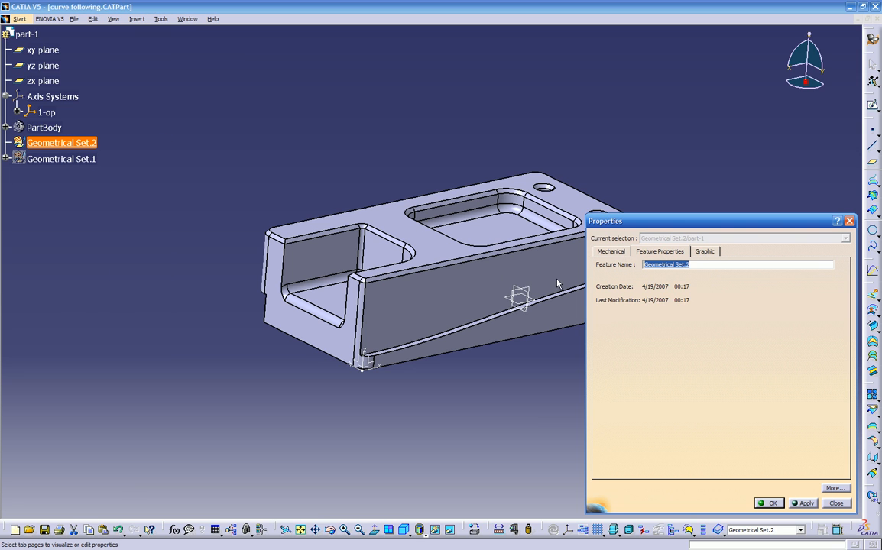
left_click(708, 265)
left_click(804, 503)
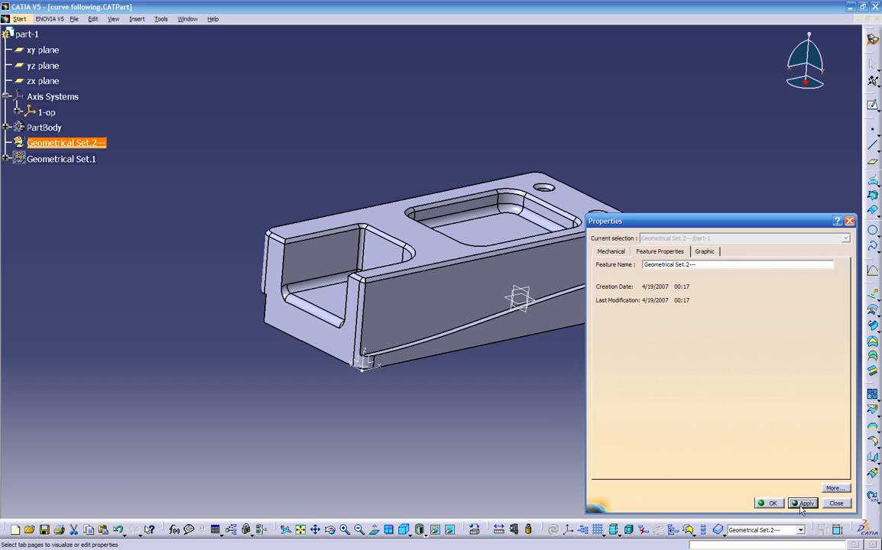
left_click(768, 504)
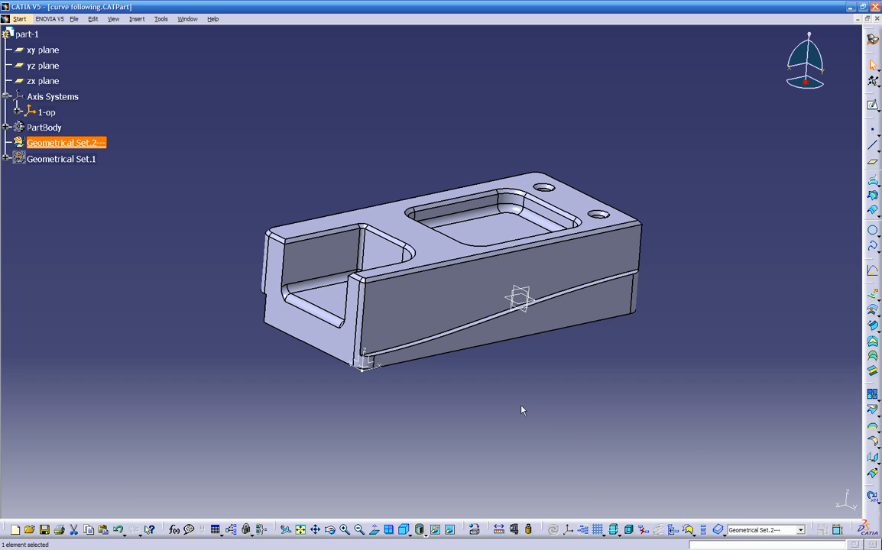
left_click(141, 211)
middle_click_drag(232, 200, 220, 303)
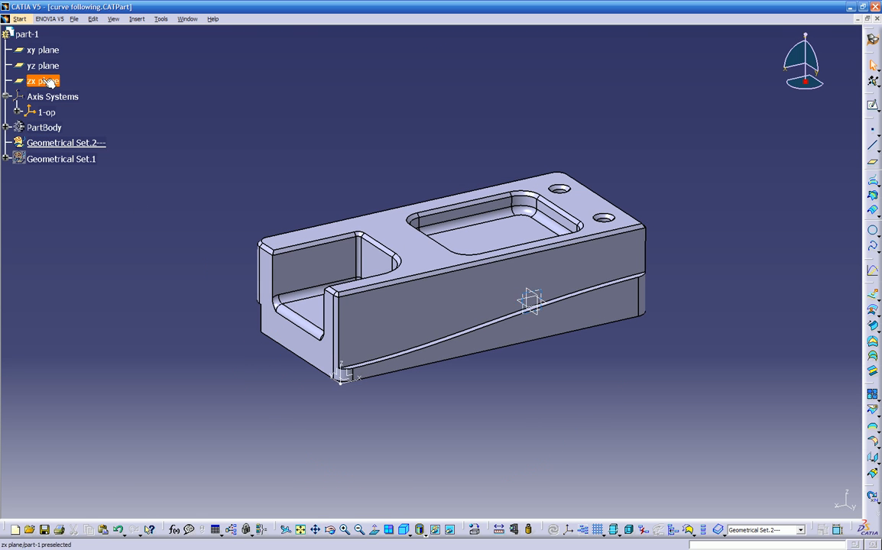
- Define Geometrical Set.1 as the in-work object
left_click(55, 144)
left_click(119, 151)
left_click(57, 144)
left_click(76, 231)
middle_click_drag(292, 417, 345, 406)
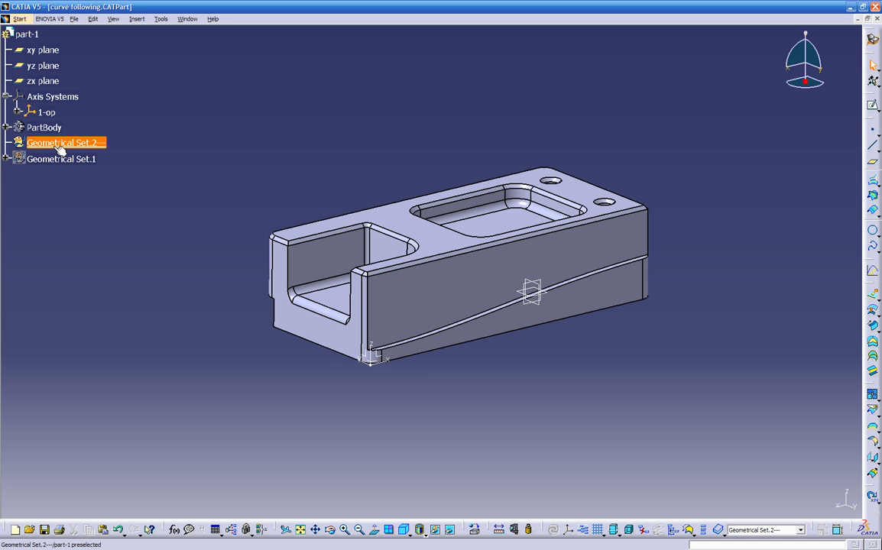
right_click(64, 161)
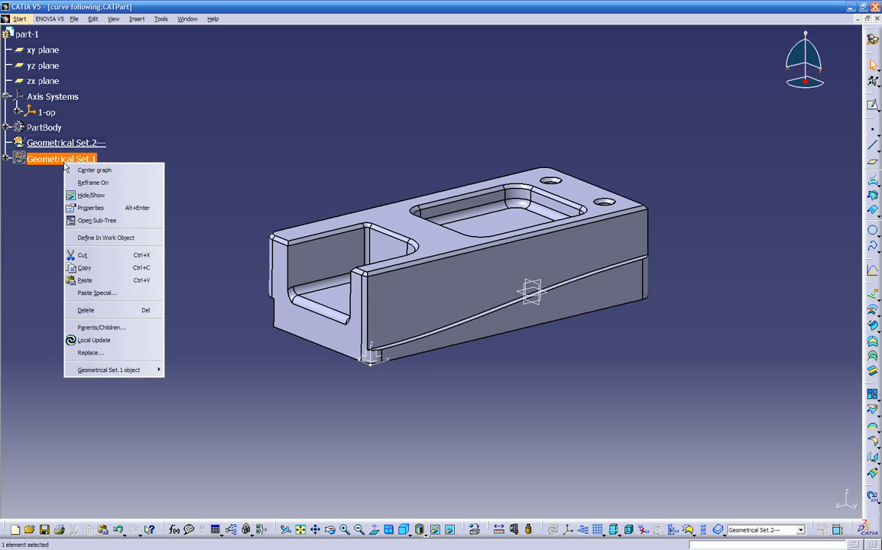
left_click(111, 238)
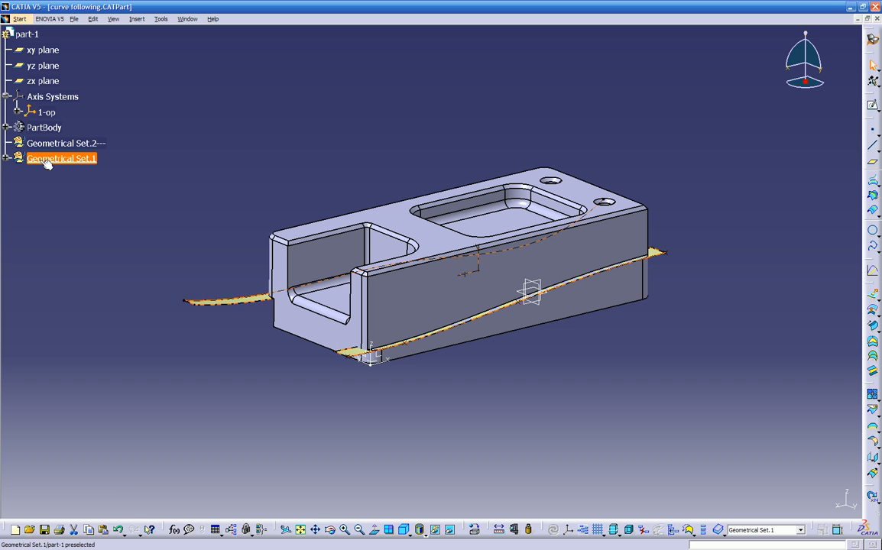
- Make Geometrical Set.2--- the in-work object again and hide Geometrical Set.1
left_click(69, 159)
right_click(60, 147)
left_click(97, 219)
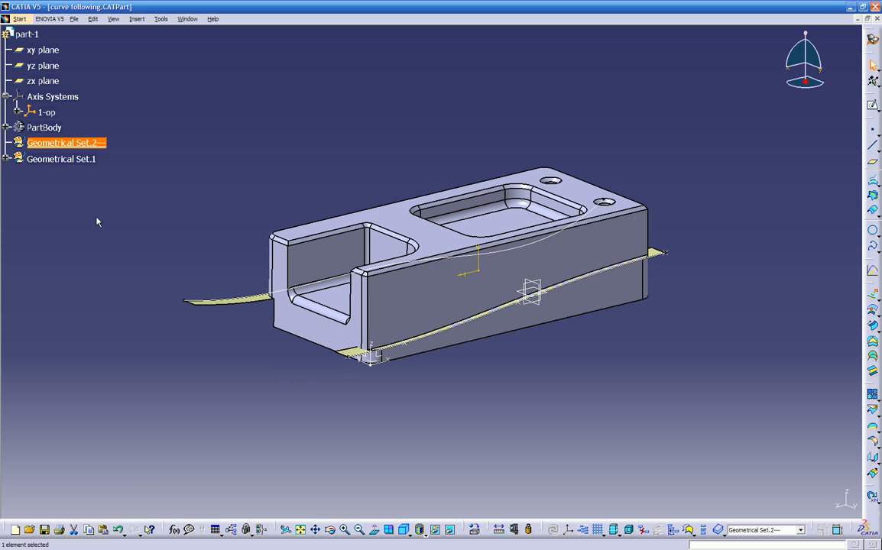
right_click(55, 161)
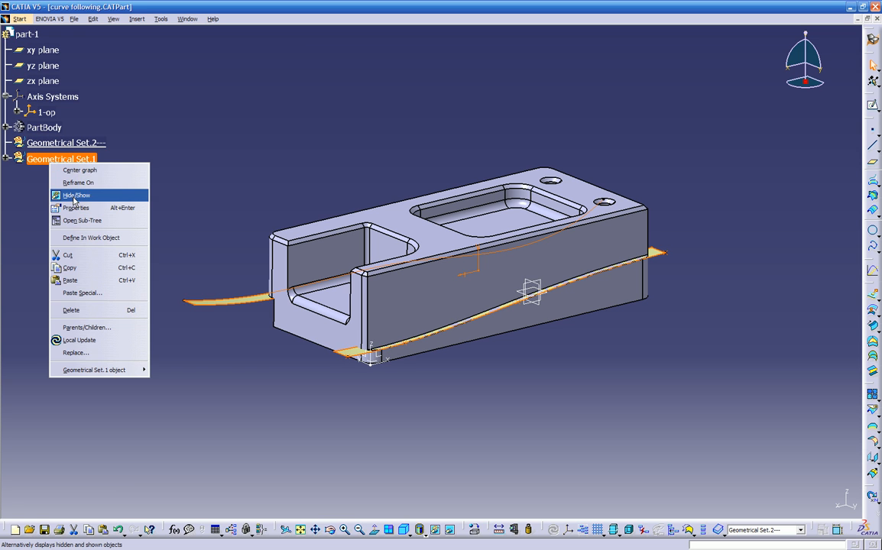
left_click(74, 197)
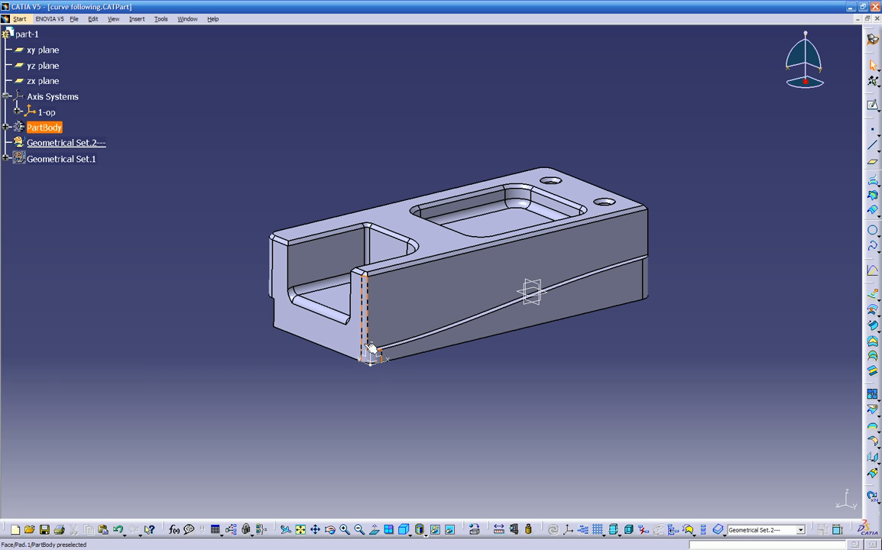
- Select the XY plane of the 1-op axis system as the reference for a new plane
left_click(380, 365)
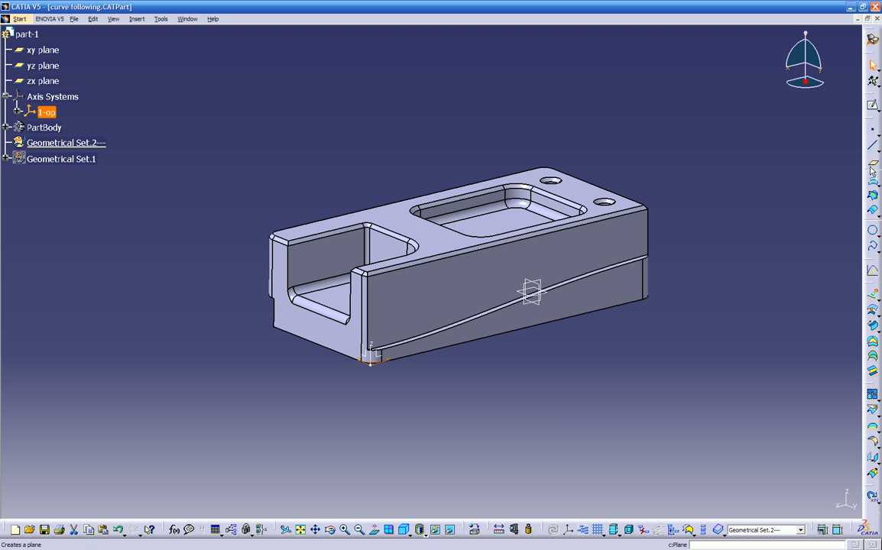
left_click(411, 412)
middle_click_drag(465, 402, 271, 342)
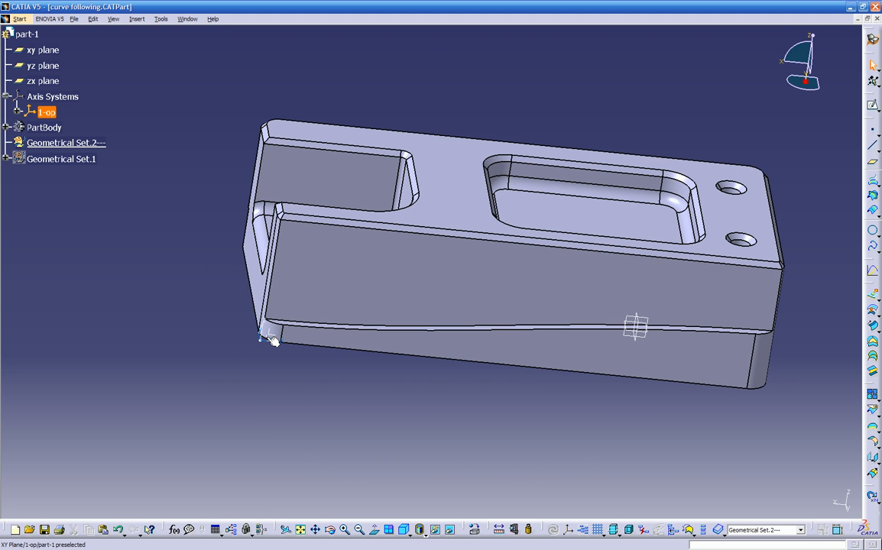
left_click(271, 342)
middle_click_drag(272, 341, 479, 253)
middle_click_drag(356, 252, 305, 408)
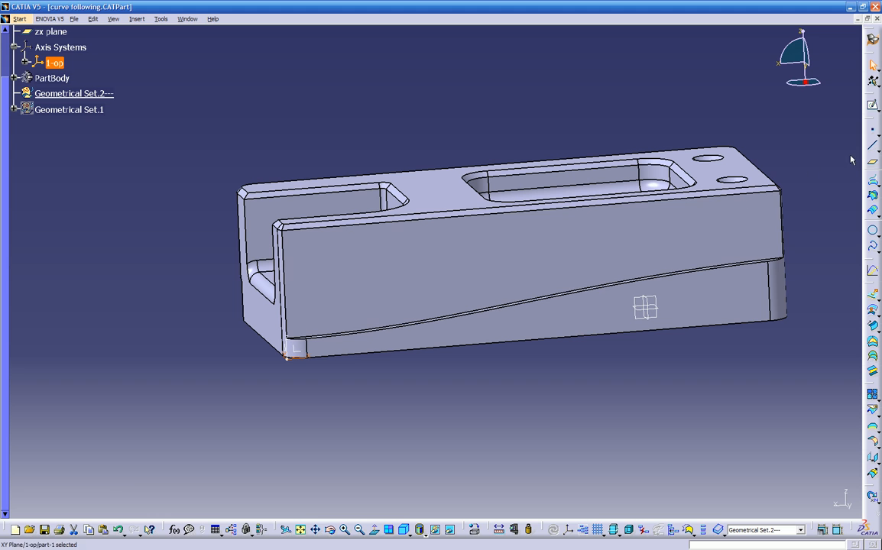
left_click(873, 163)
middle_click_drag(465, 355, 498, 354)
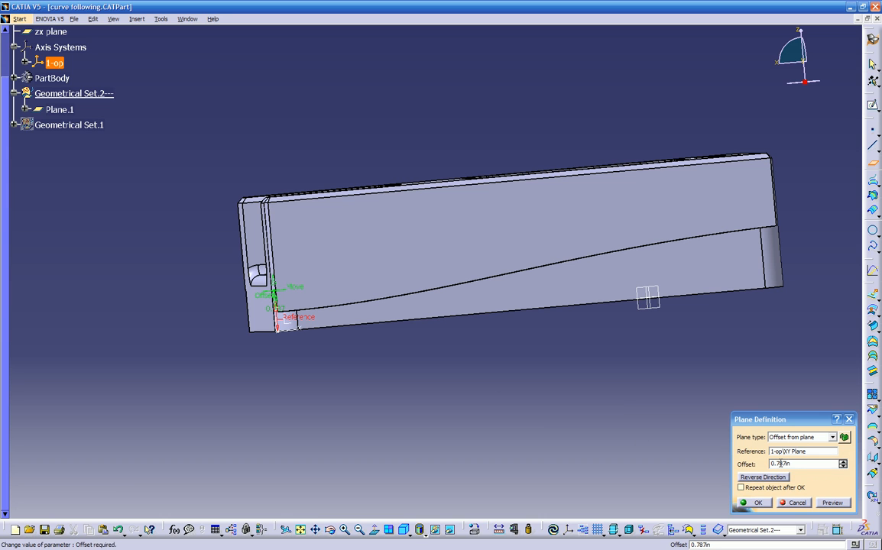
left_click_drag(293, 291, 311, 156)
middle_click_drag(415, 208, 383, 431)
scroll(460, 424, "up", 1)
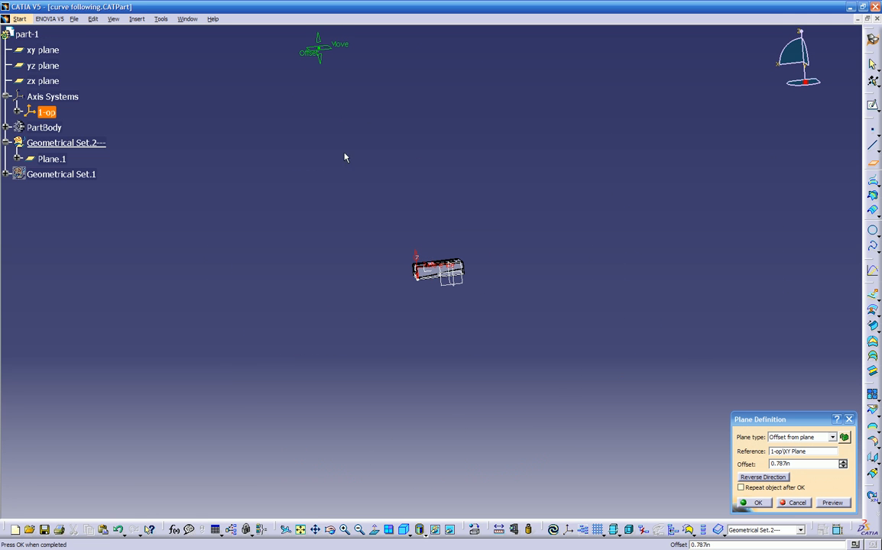
left_click_drag(301, 59, 432, 233)
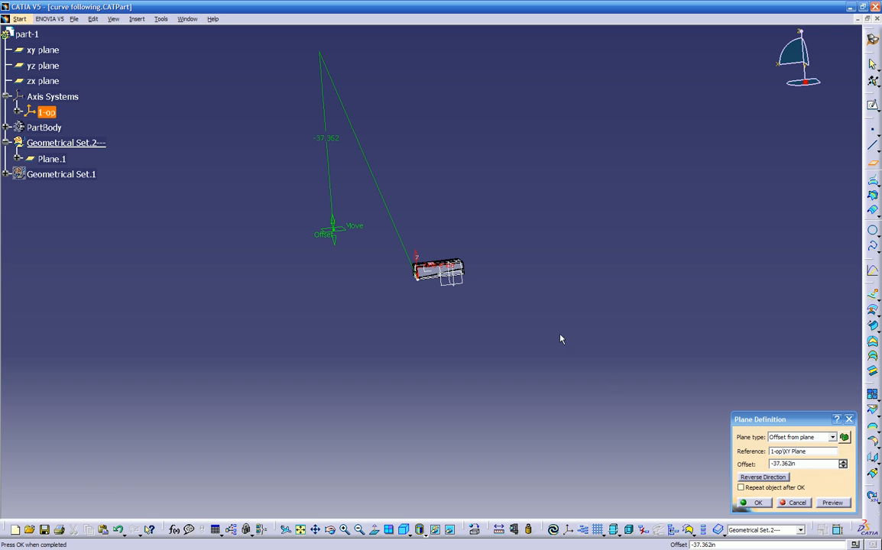
left_click(793, 502)
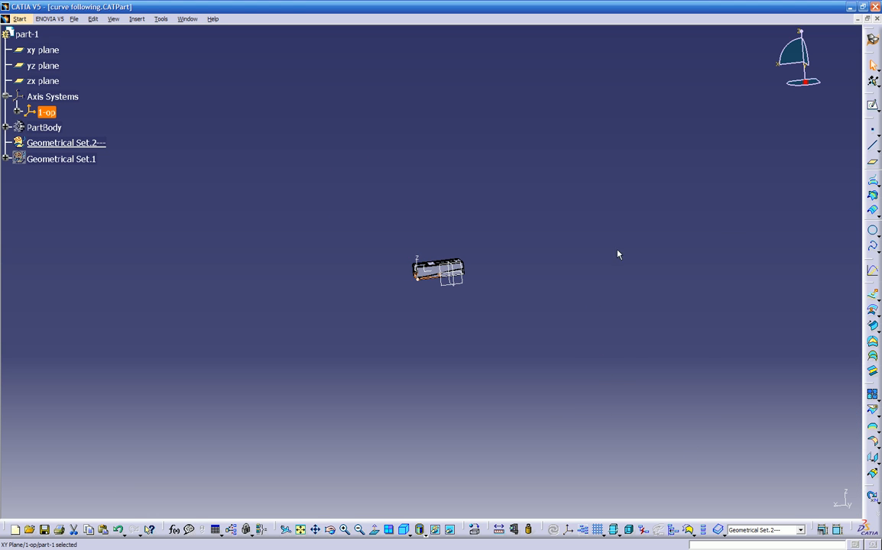
- Create a plane offset upward from the XY plane of the 1-op axis system, placed freehand above the part's top face
middle_click_drag(609, 285, 847, 98)
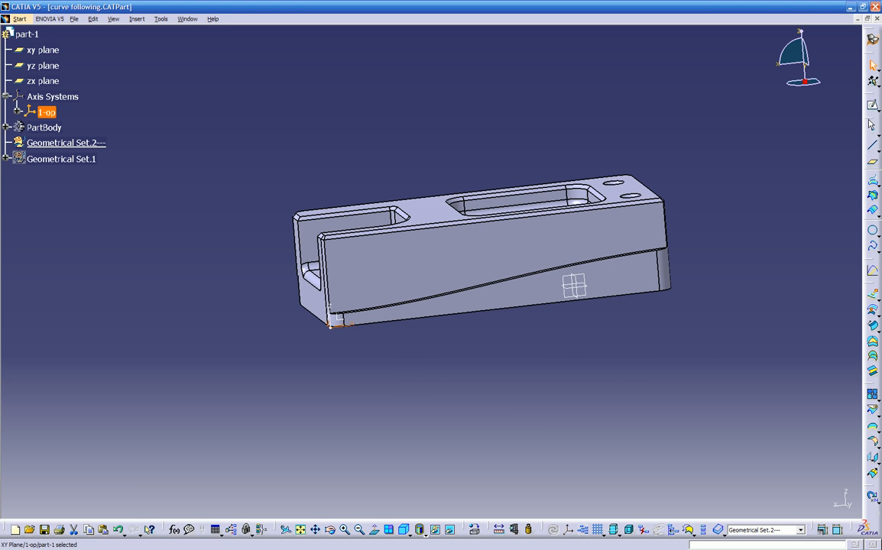
left_click(872, 162)
middle_click_drag(840, 184, 343, 247)
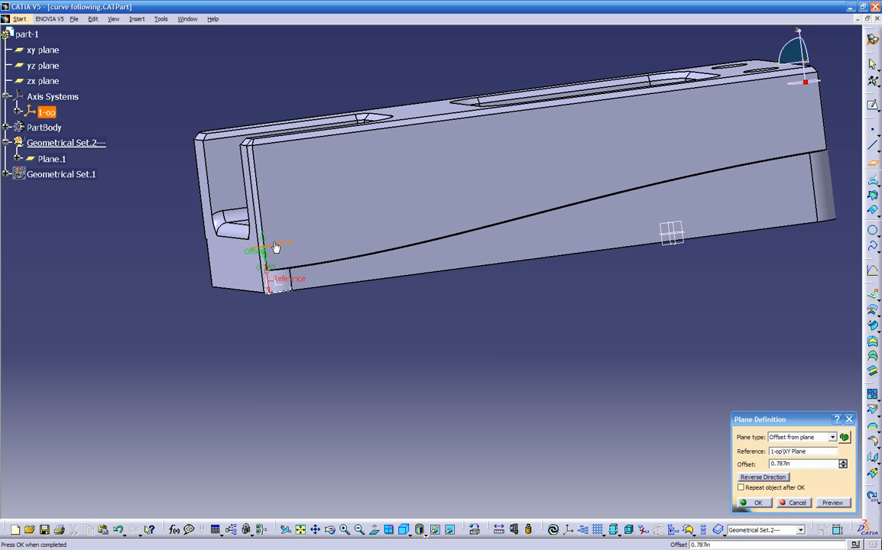
left_click_drag(252, 258, 252, 144)
middle_click_drag(248, 149, 272, 187)
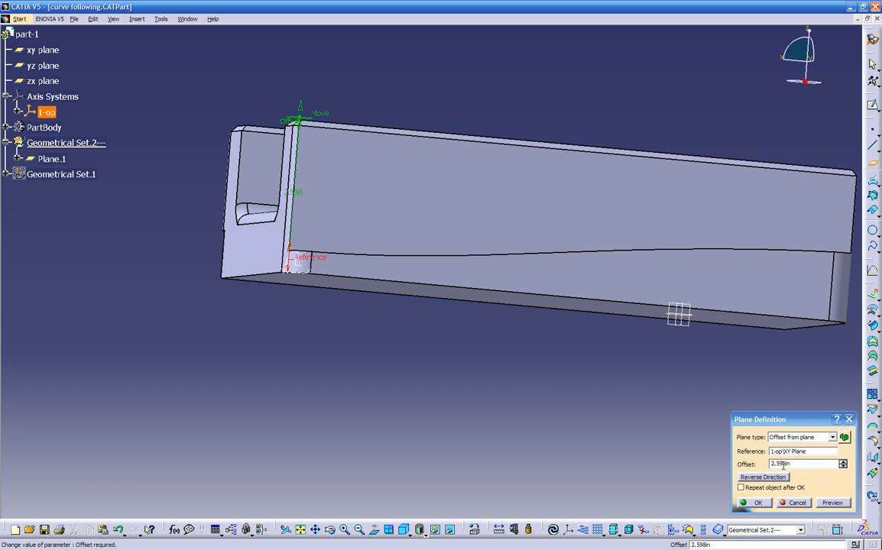
middle_click_drag(610, 417, 479, 302)
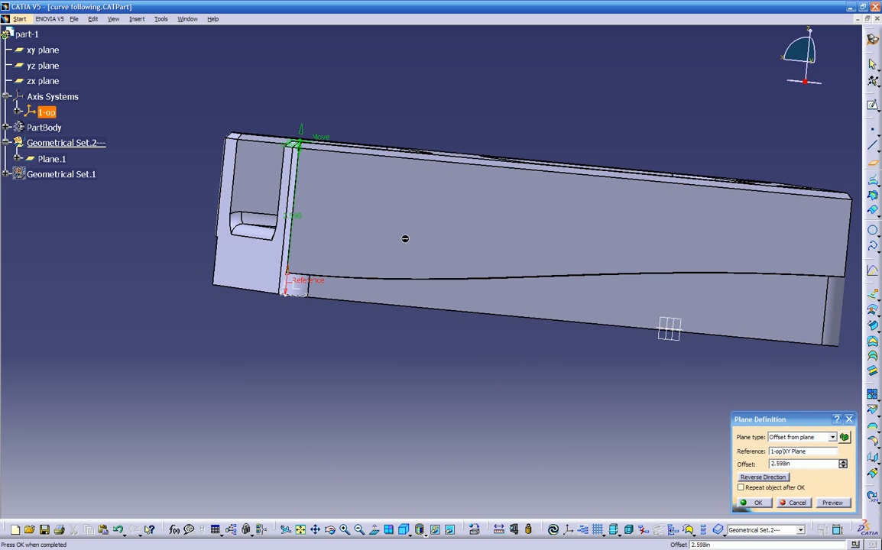
left_click_drag(285, 144, 297, 87)
middle_click_drag(334, 173, 361, 231)
middle_click_drag(412, 244, 380, 277)
left_click(757, 506)
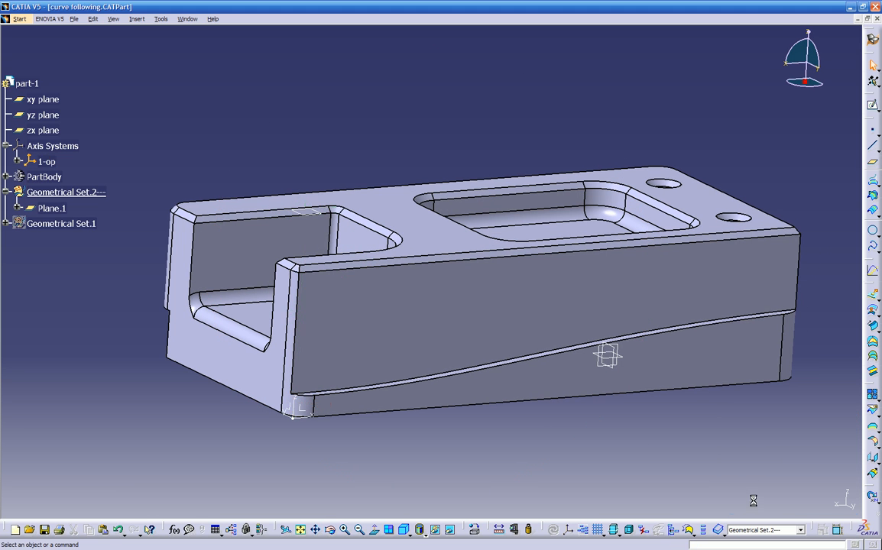
- Hide the part's default xy, yz and zx planes together
middle_click_drag(466, 360, 493, 382)
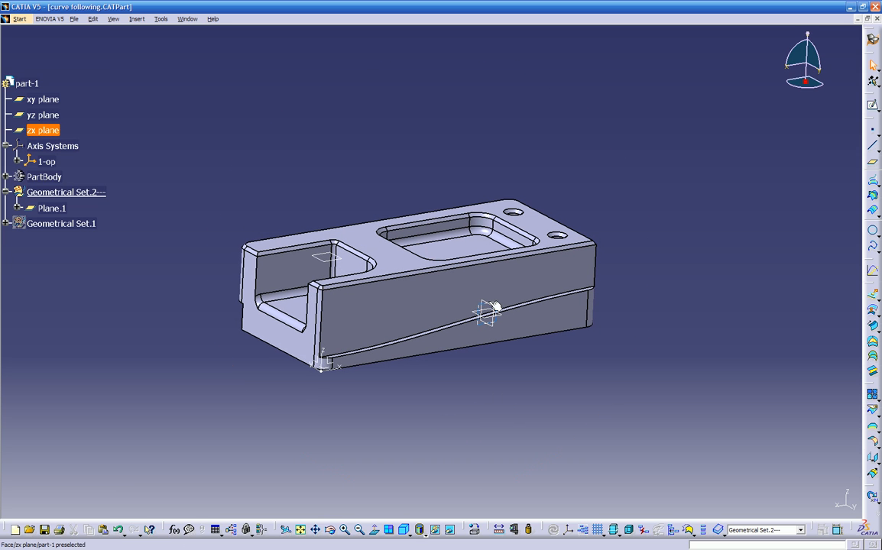
left_click(54, 102)
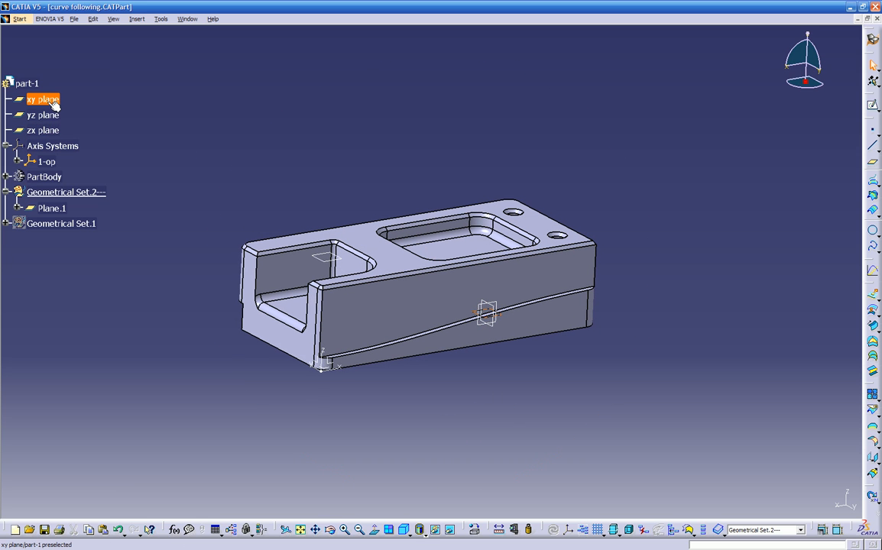
left_click(43, 115, "ctrl")
left_click(43, 130, "ctrl")
right_click(43, 130)
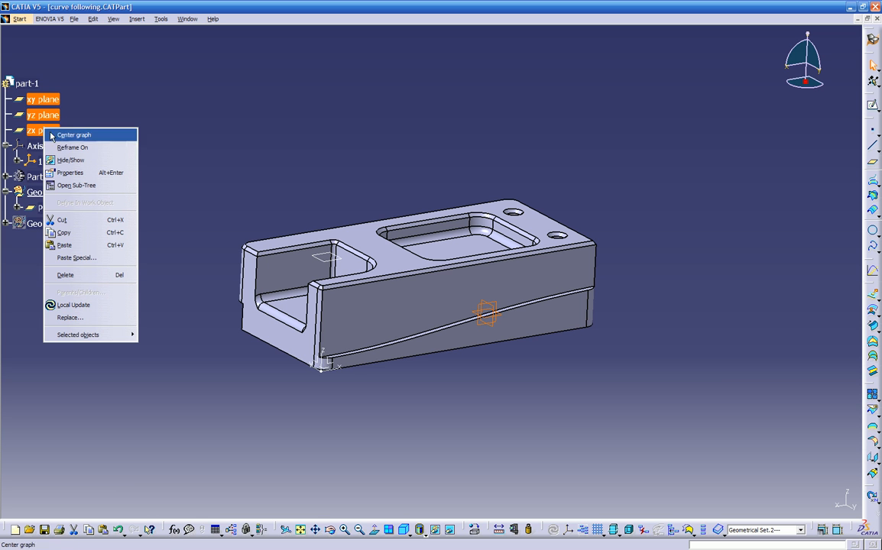
left_click(68, 151)
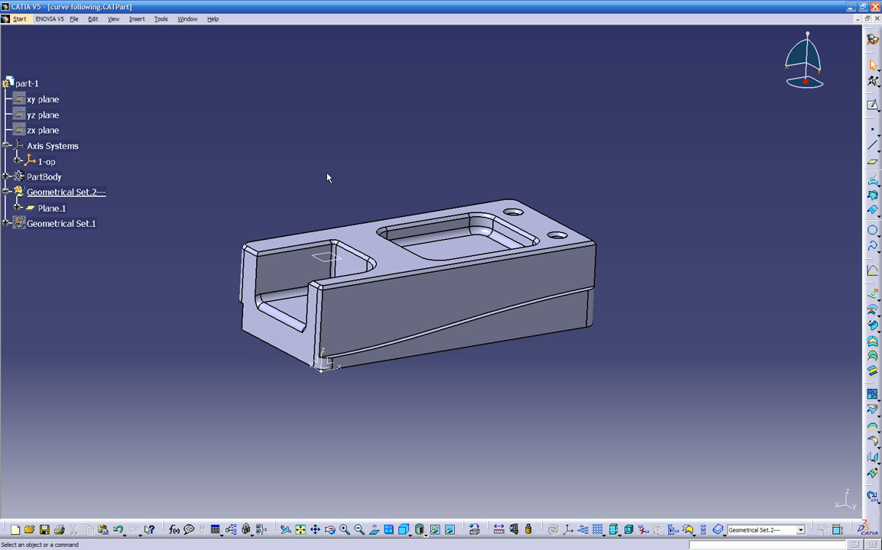
- Enable the Surface Machining Tools toolbar
middle_click_drag(344, 172, 373, 221)
middle_click_drag(332, 400, 514, 431)
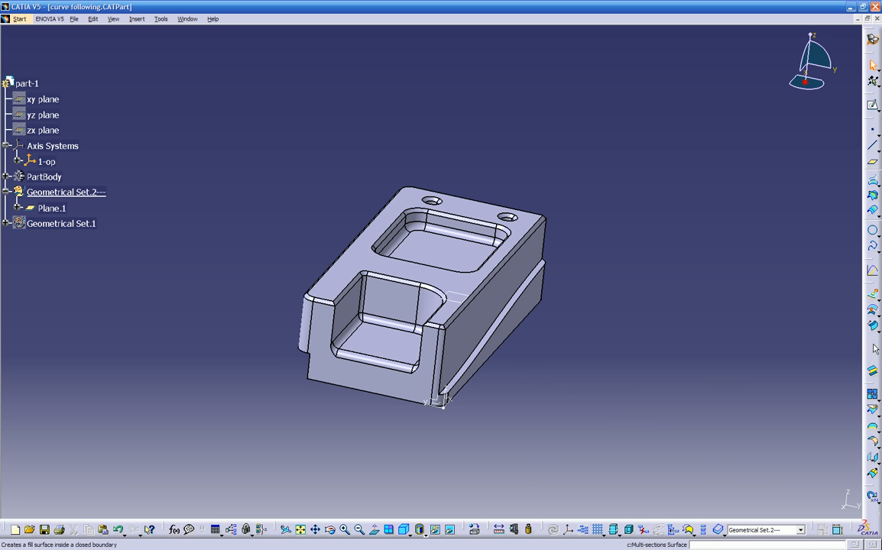
right_click(868, 165)
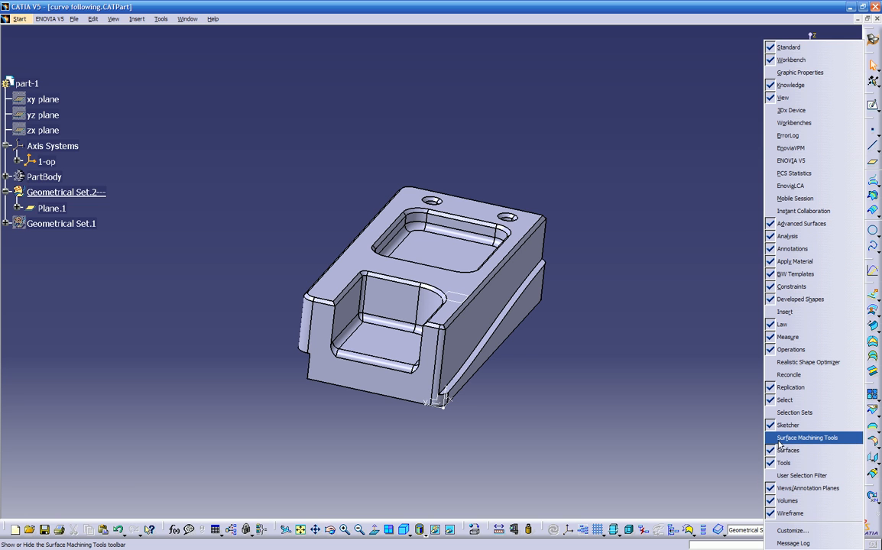
left_click(806, 439)
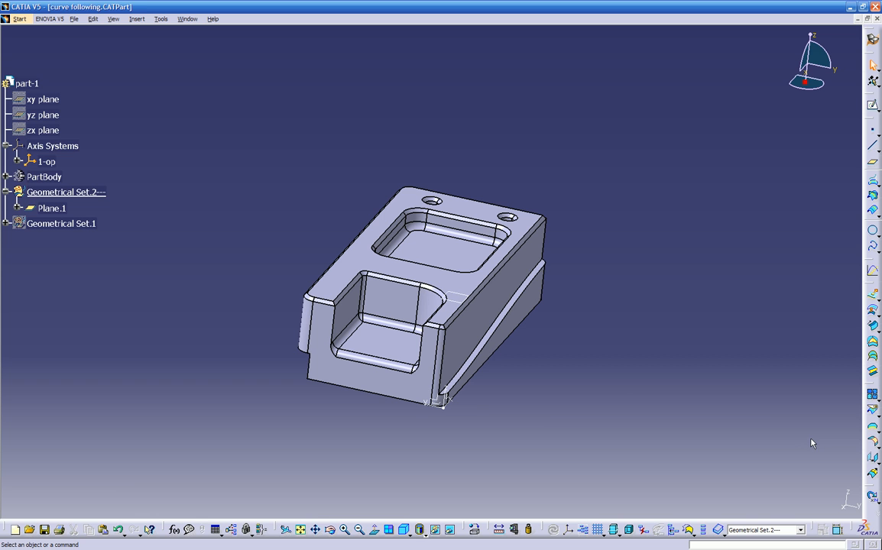
- Pull the toolbars stacked out of sight into the modelling area until the Surface Machining Tools toolbar and the remaining hidden ones float free
left_click_drag(870, 487, 835, 388)
left_click_drag(870, 487, 801, 407)
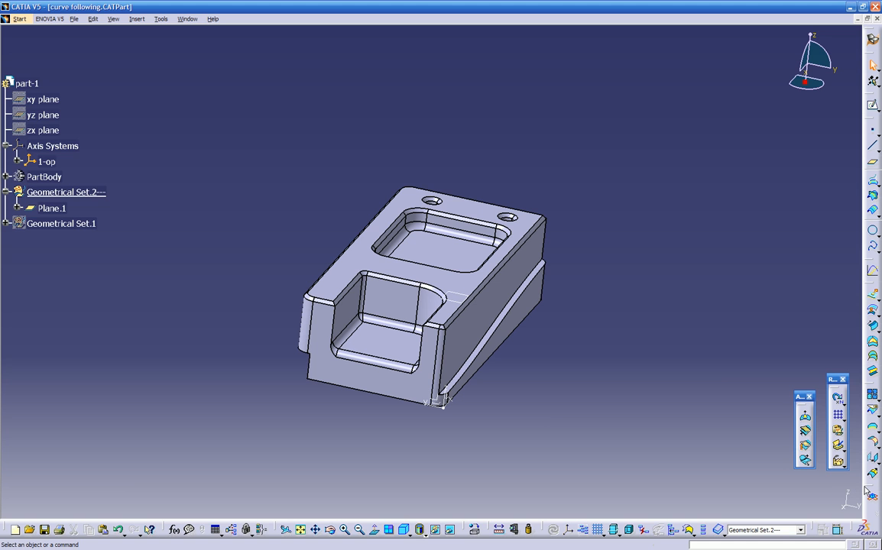
left_click_drag(870, 493, 726, 315)
left_click_drag(871, 493, 791, 288)
left_click_drag(861, 488, 608, 436)
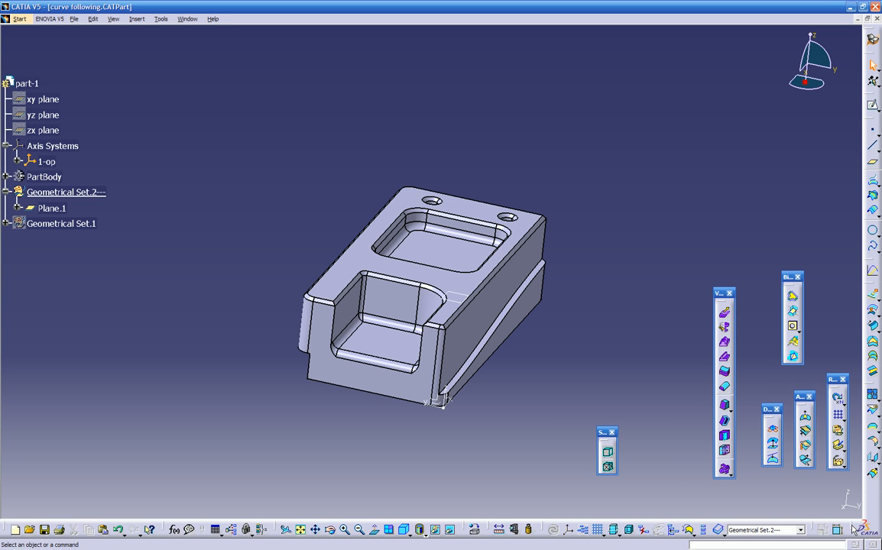
left_click_drag(683, 419, 666, 387)
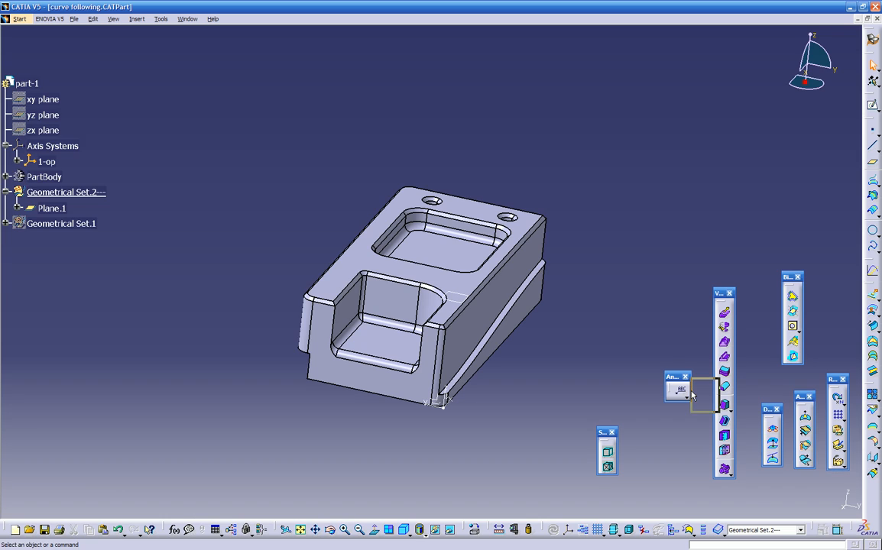
left_click_drag(750, 463, 655, 336)
left_click_drag(854, 532, 637, 296)
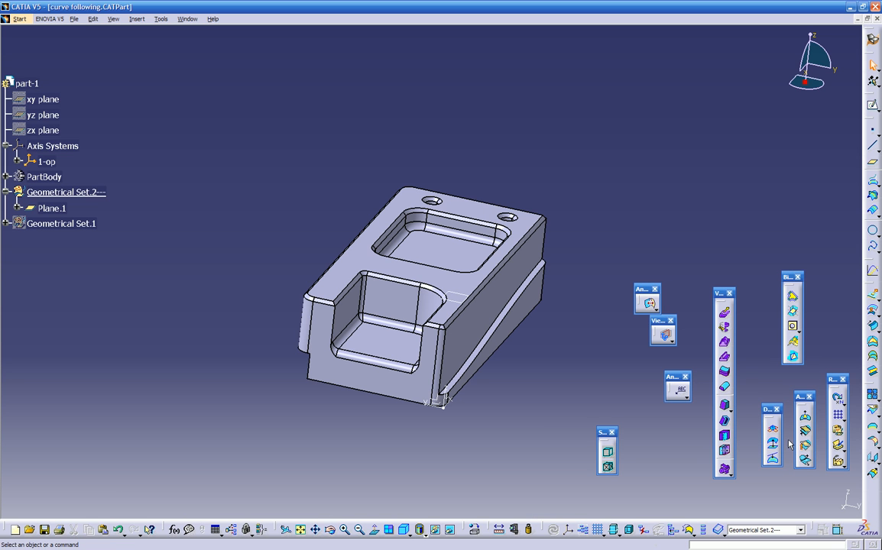
- Dock all the floating toolbars, including Volumes, BiW Templates, Developed Shapes, Advanced Surfaces, Replication and Surface Machining Tools, in one row above the modelling area
left_click_drag(791, 279, 797, 37)
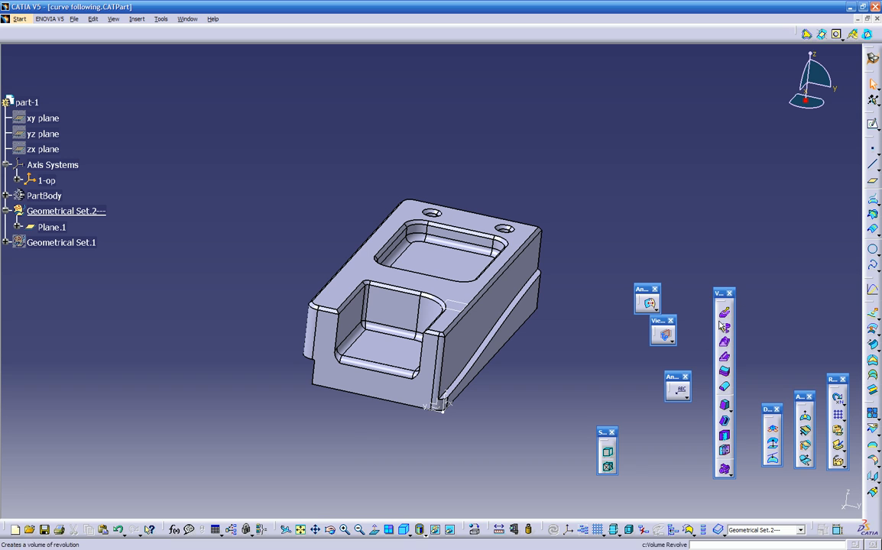
left_click_drag(723, 295, 620, 32)
left_click_drag(623, 218, 599, 31)
left_click_drag(660, 321, 577, 31)
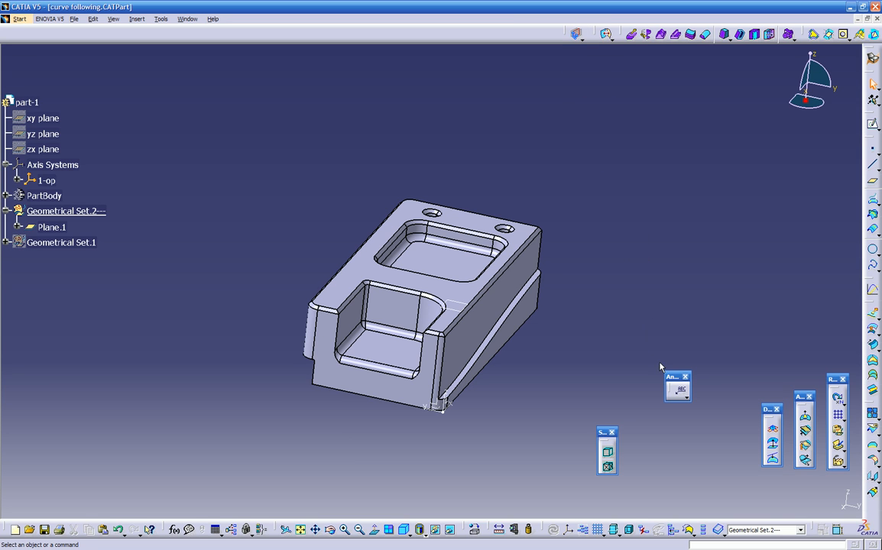
left_click_drag(676, 379, 551, 32)
left_click_drag(767, 407, 487, 36)
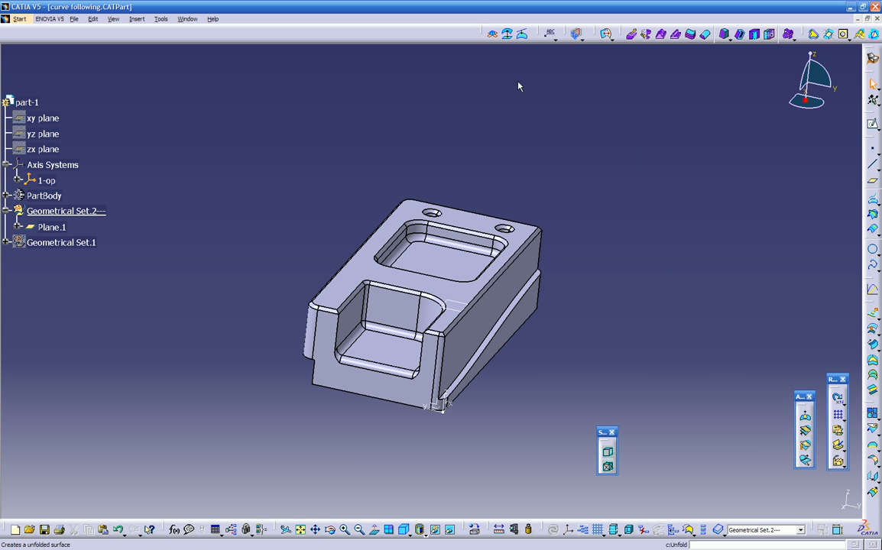
left_click_drag(801, 399, 417, 30)
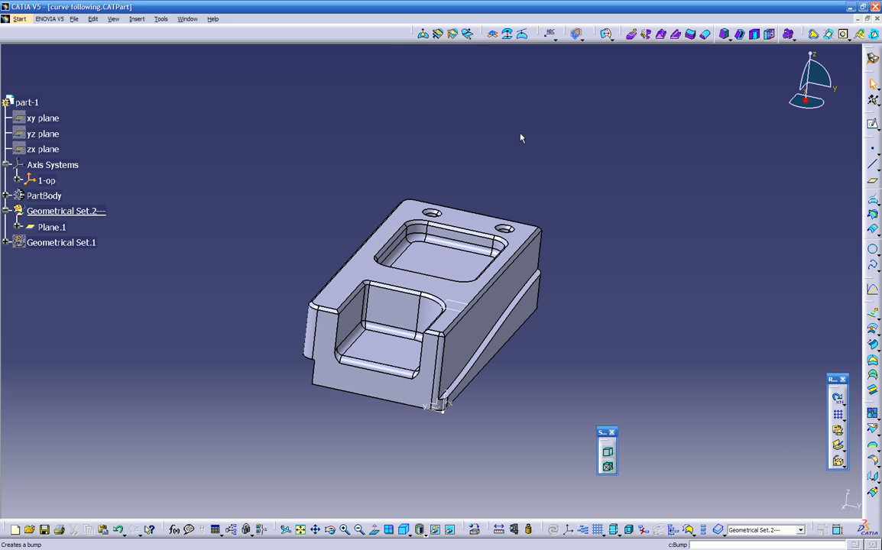
left_click_drag(841, 383, 330, 29)
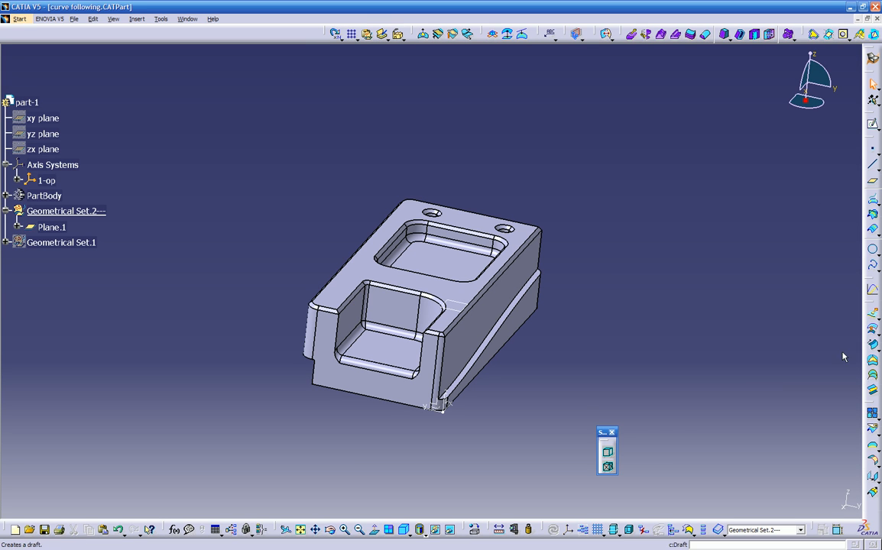
left_click_drag(604, 436, 282, 29)
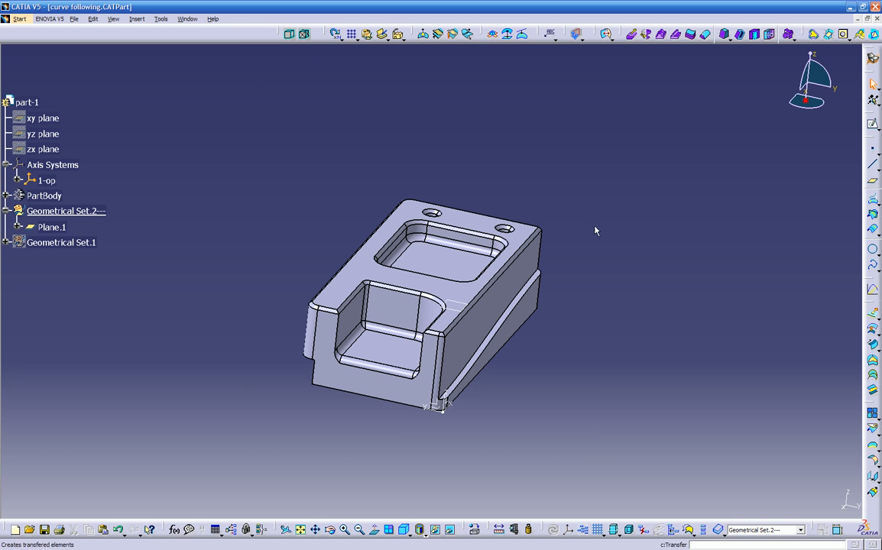
- Start a rough stock creation oriented by the 1-op axis system, with PartBody as the part body
middle_click_drag(425, 200, 473, 158)
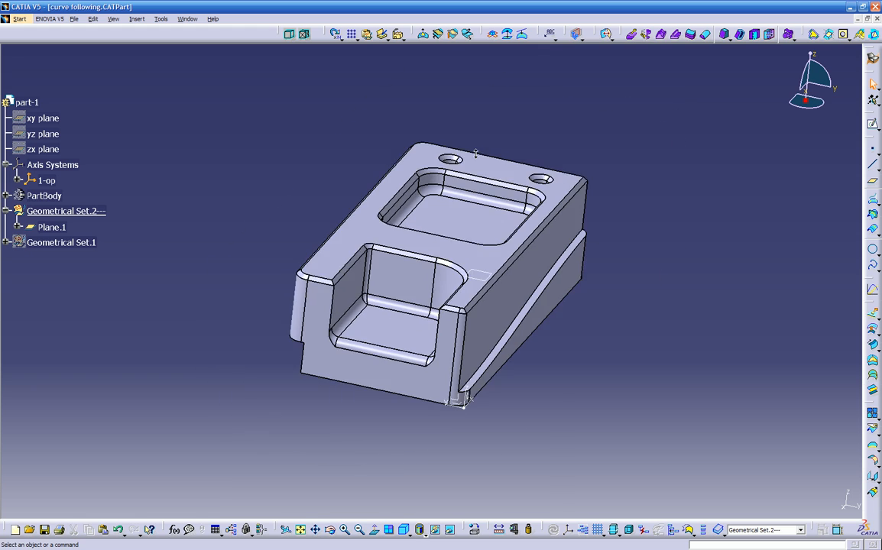
middle_click_drag(602, 246, 648, 250)
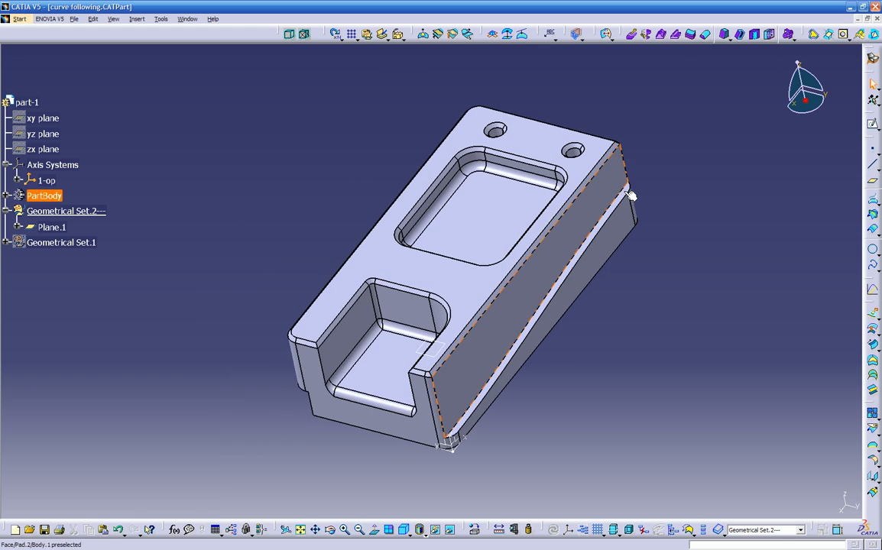
middle_click_drag(327, 317, 264, 275)
middle_click_drag(565, 437, 535, 403)
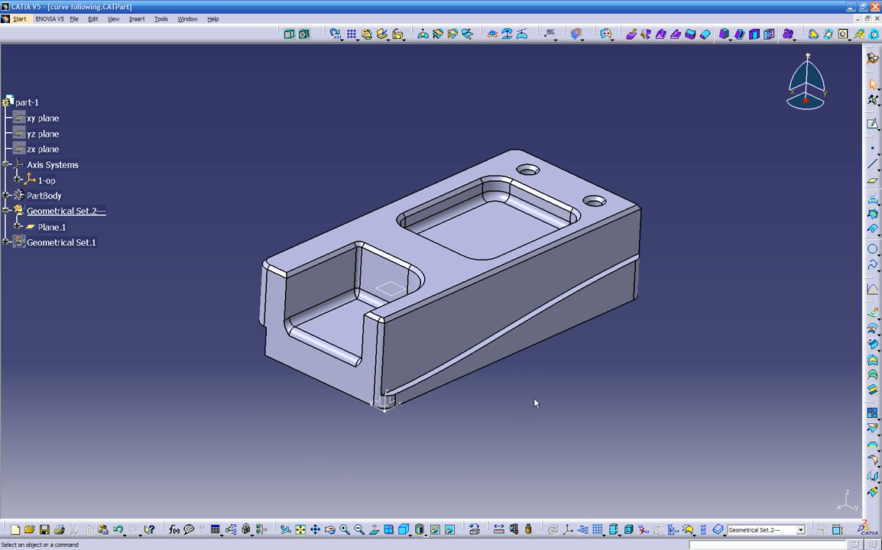
left_click(290, 35)
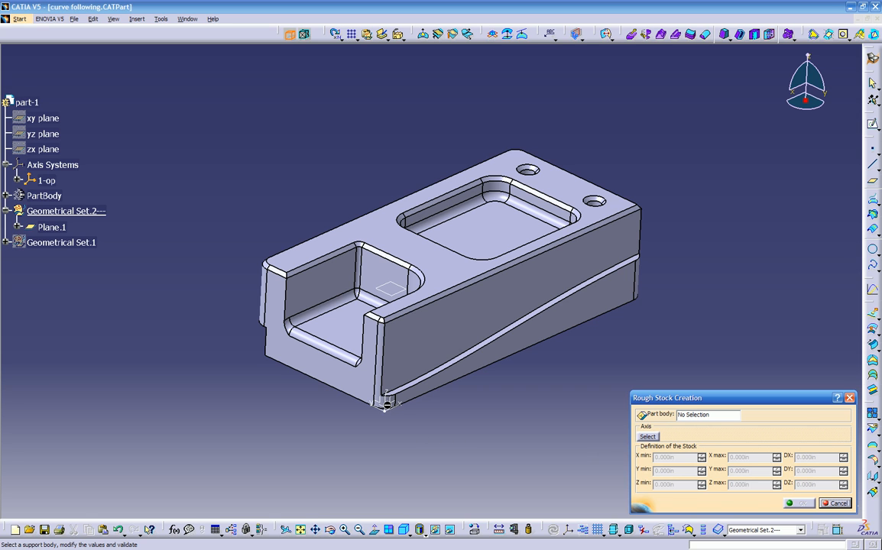
left_click(647, 438)
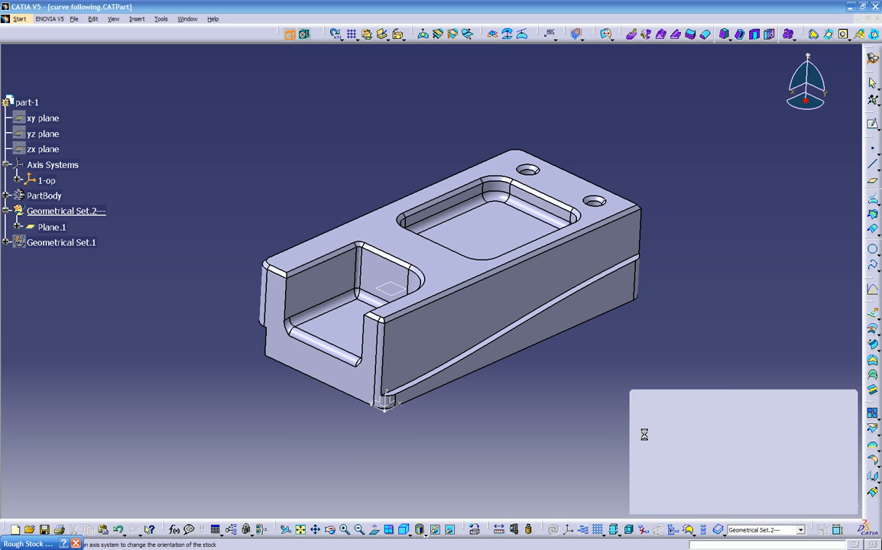
left_click(386, 404)
middle_click_drag(420, 432, 408, 403)
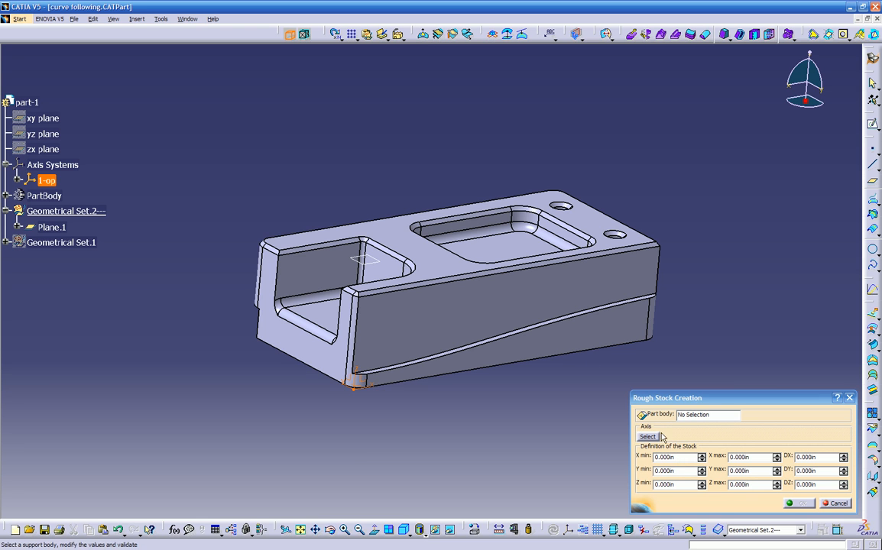
left_click(527, 327)
middle_click_drag(528, 344, 552, 388)
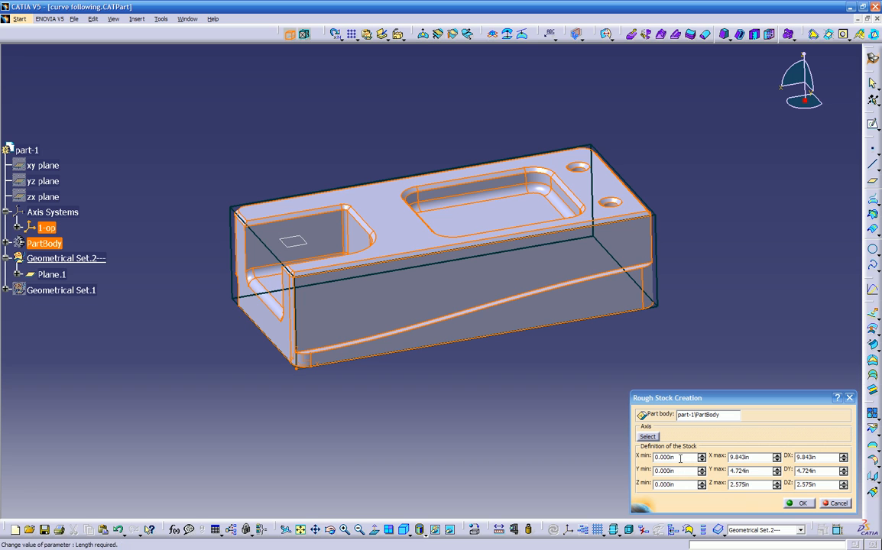
- Try extending the rough stock along X, with X max at 10 in and 11 in, and X min at -1 in
double_click(756, 459)
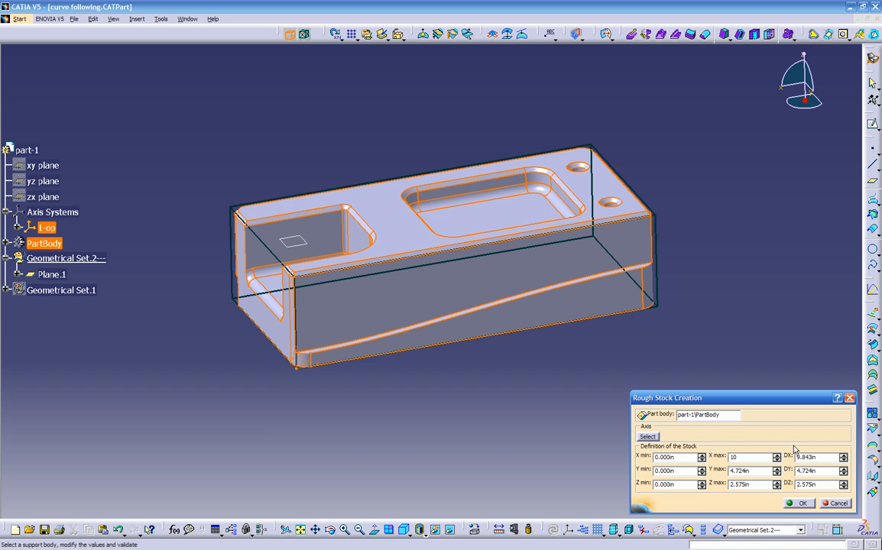
key("Tab")
middle_click_drag(580, 353, 535, 246)
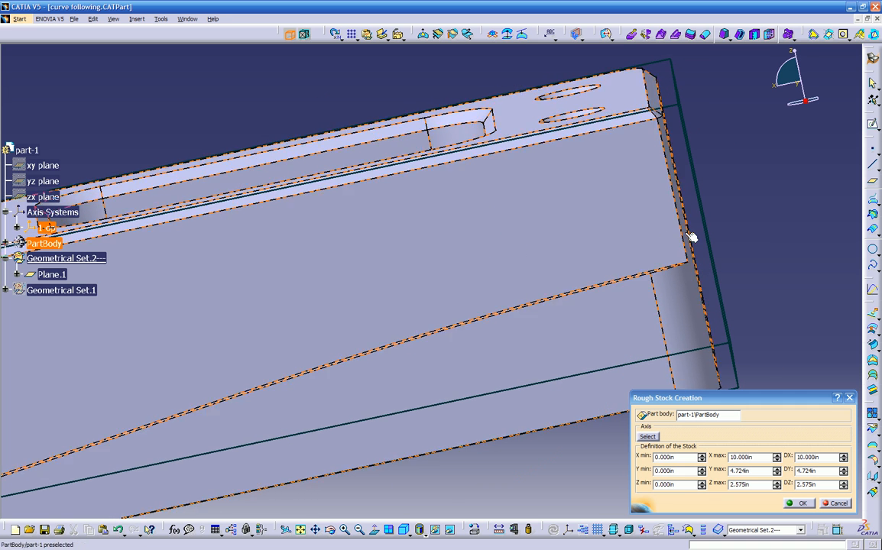
left_click(776, 456)
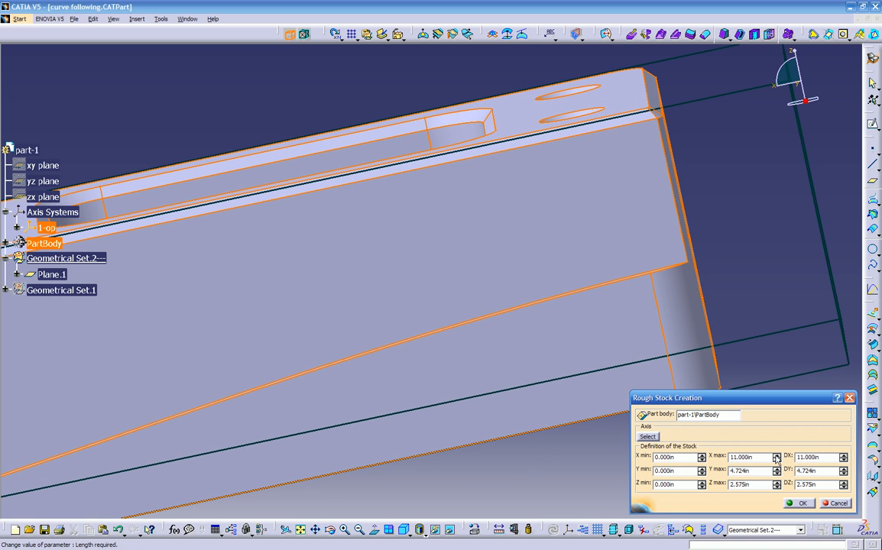
middle_click_drag(555, 285, 542, 375)
left_click(702, 460)
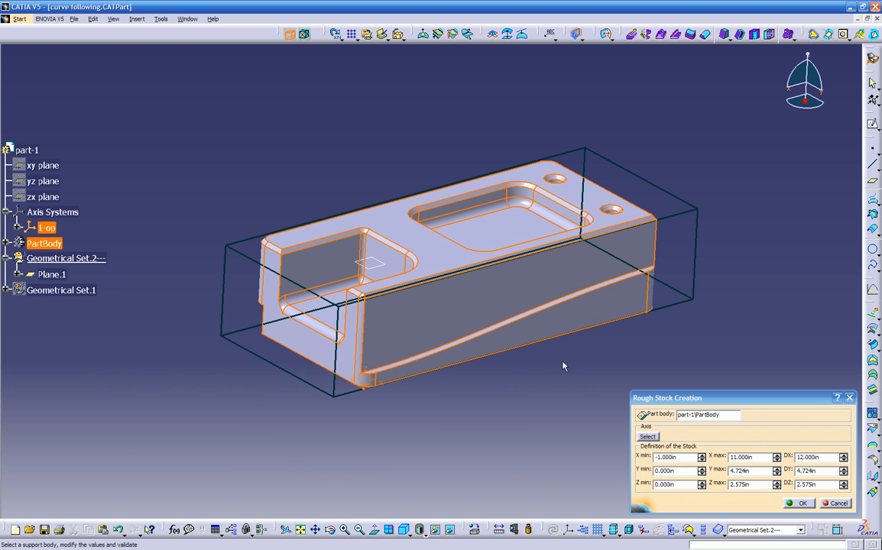
- Restore the rough stock's X limits to 0 in minimum and 9.843 in maximum
left_click_drag(689, 458, 637, 454)
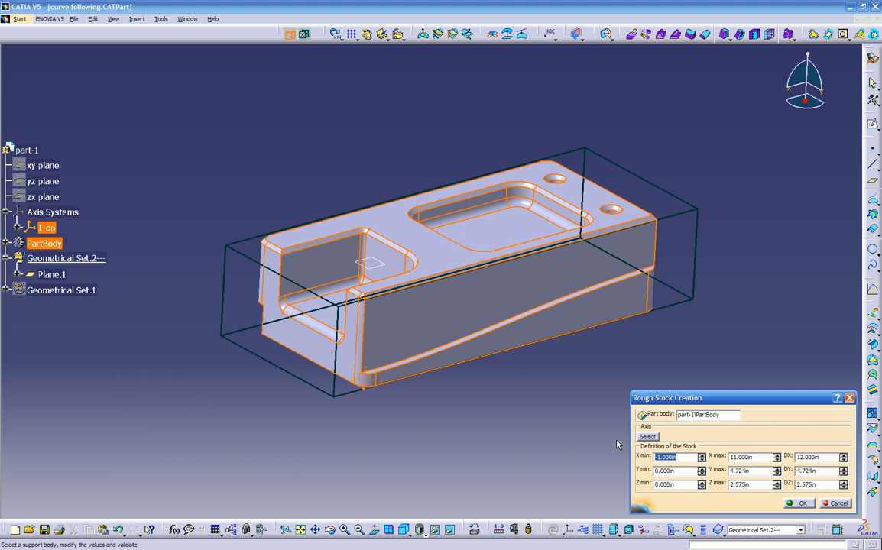
type("0")
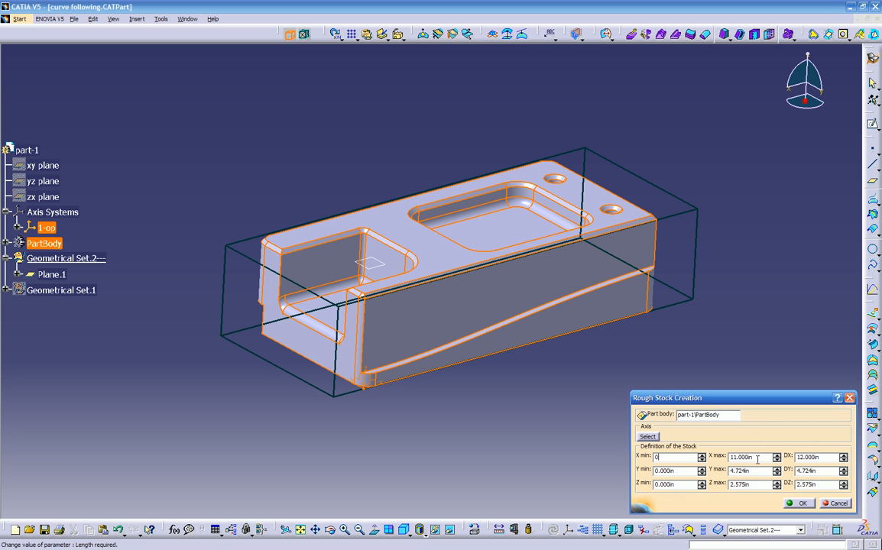
key("Return")
middle_click_drag(587, 311, 578, 426)
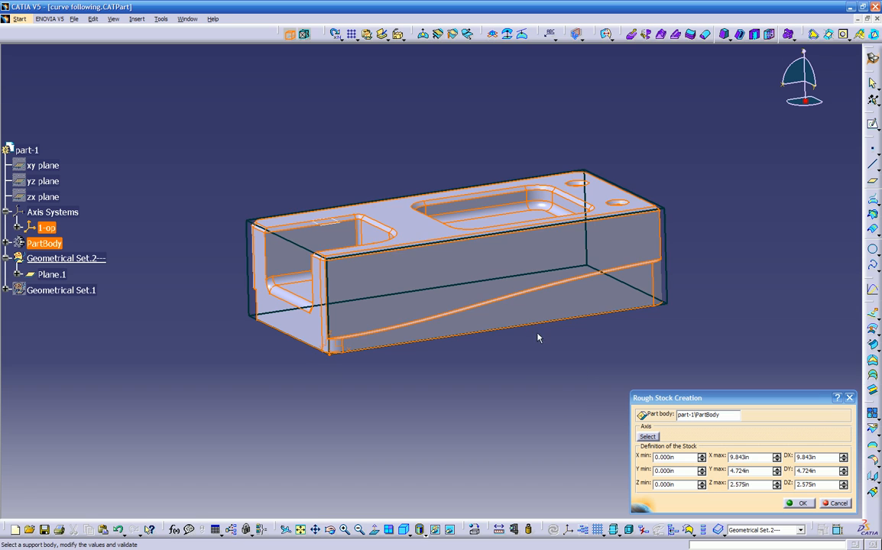
- Create the rough stock fitted to the outer limits of PartBody
middle_click_drag(557, 348, 540, 350)
middle_click_drag(520, 314, 656, 445)
left_click(798, 503)
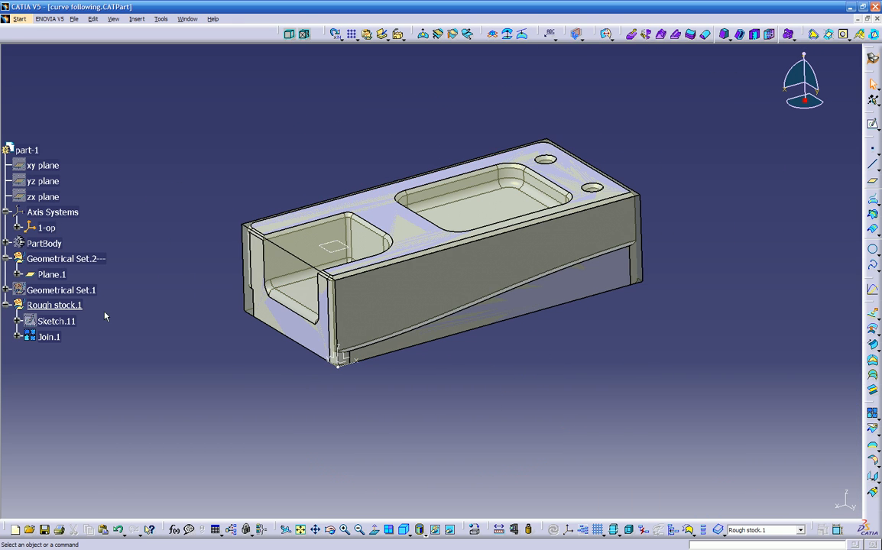
middle_click_drag(360, 405, 372, 369)
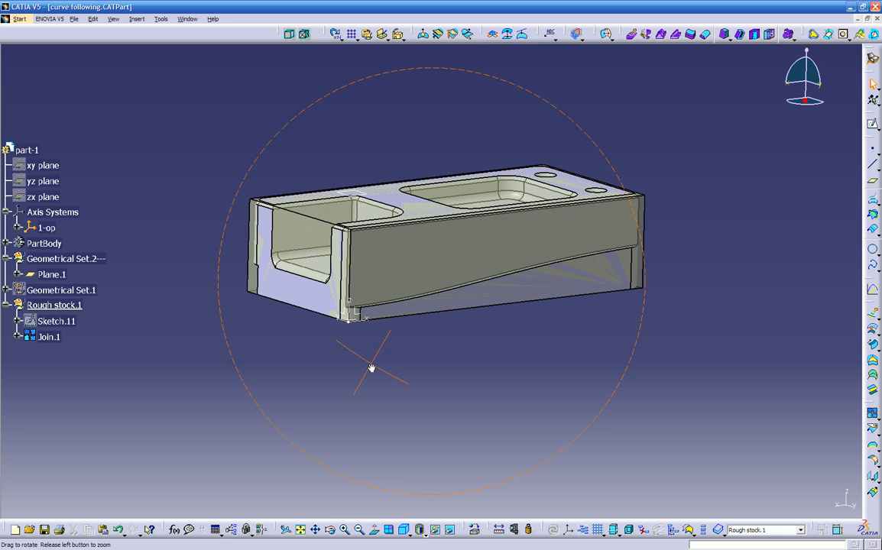
middle_click_drag(353, 317, 523, 412)
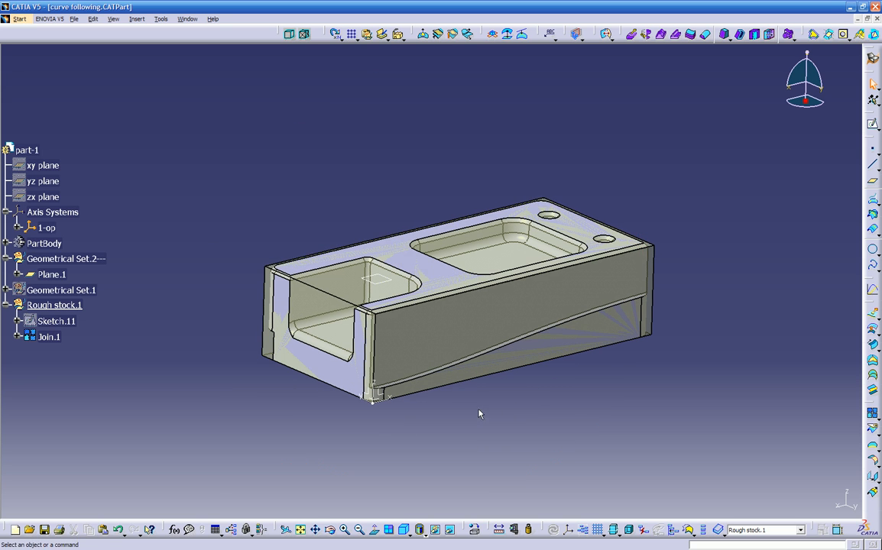
- Switch to the Process1 Setup Editor window
left_click(187, 19)
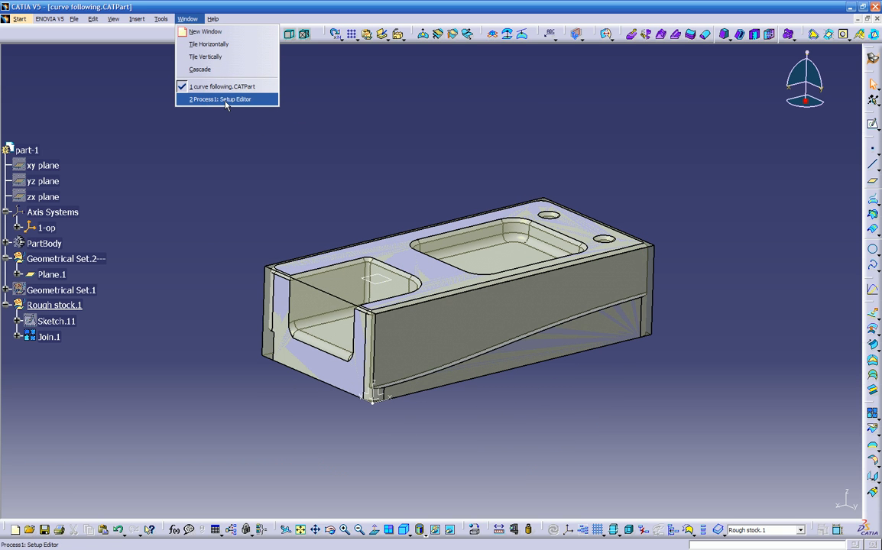
left_click(267, 170)
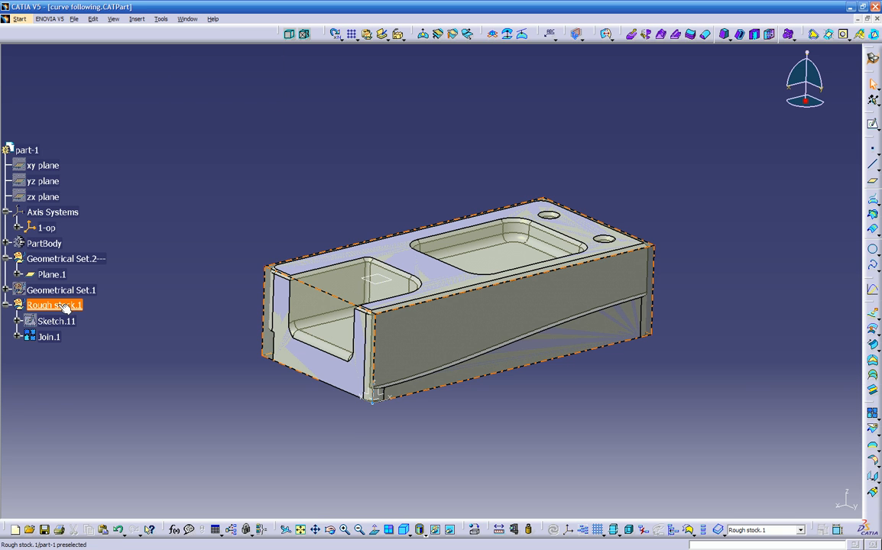
middle_click_drag(351, 350, 390, 338)
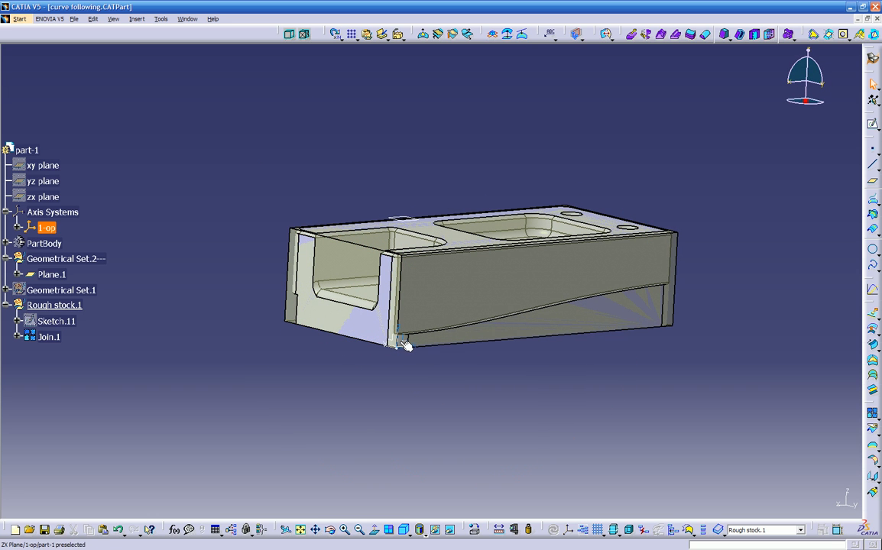
middle_click_drag(409, 222, 519, 394)
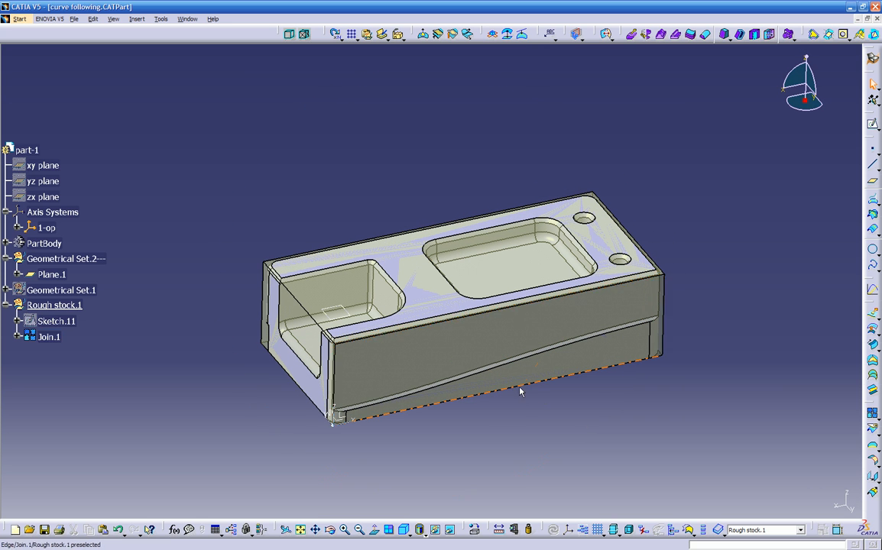
left_click(188, 19)
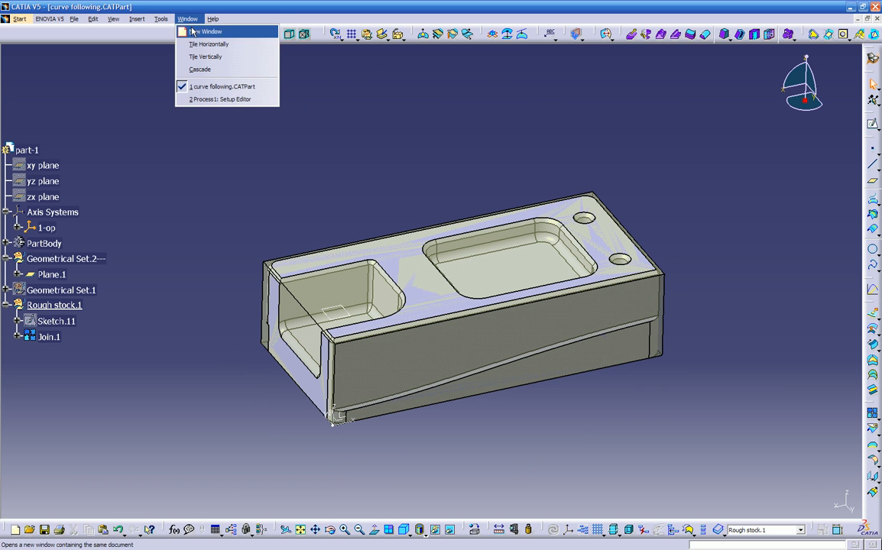
left_click(201, 99)
- Open Part Operation.1 for editing
middle_click_drag(203, 102, 221, 179)
middle_click_drag(456, 371, 470, 322)
middle_click_drag(670, 264, 420, 322)
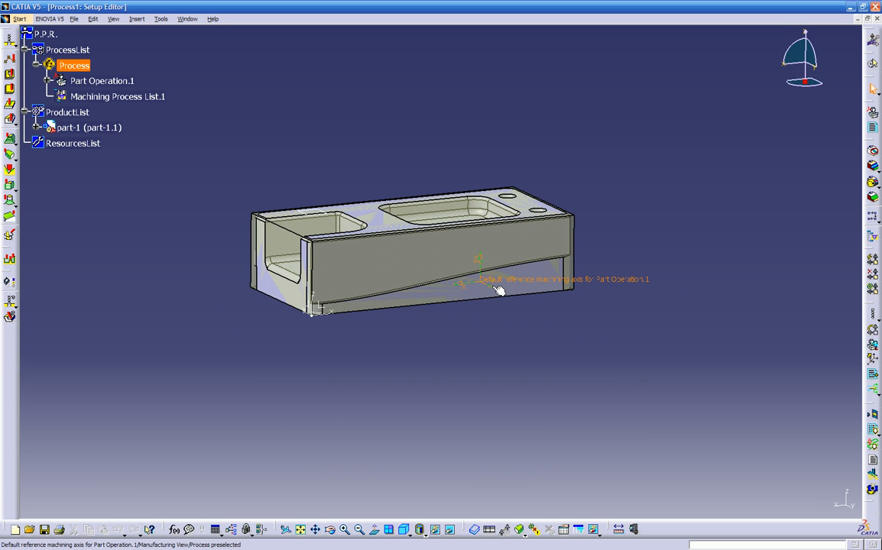
middle_click_drag(506, 286, 526, 370)
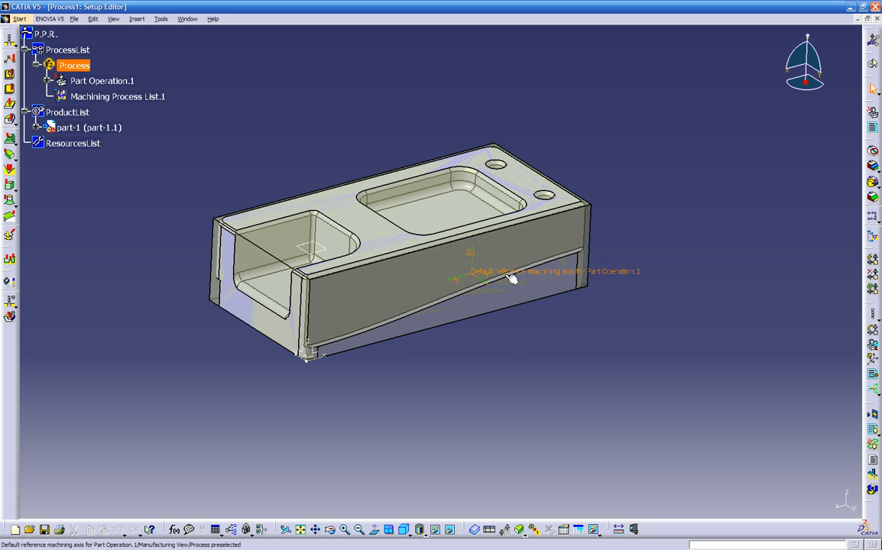
middle_click_drag(467, 285, 407, 319)
middle_click_drag(474, 285, 459, 308)
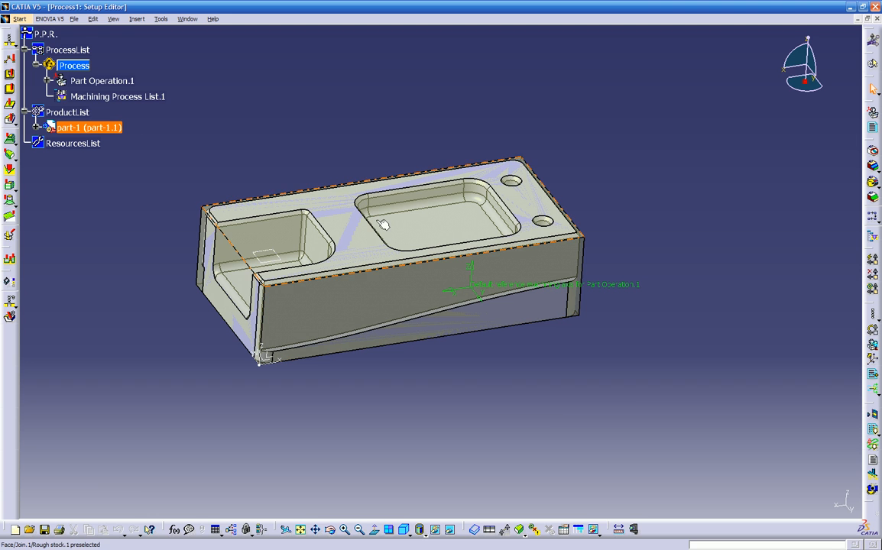
double_click(117, 81)
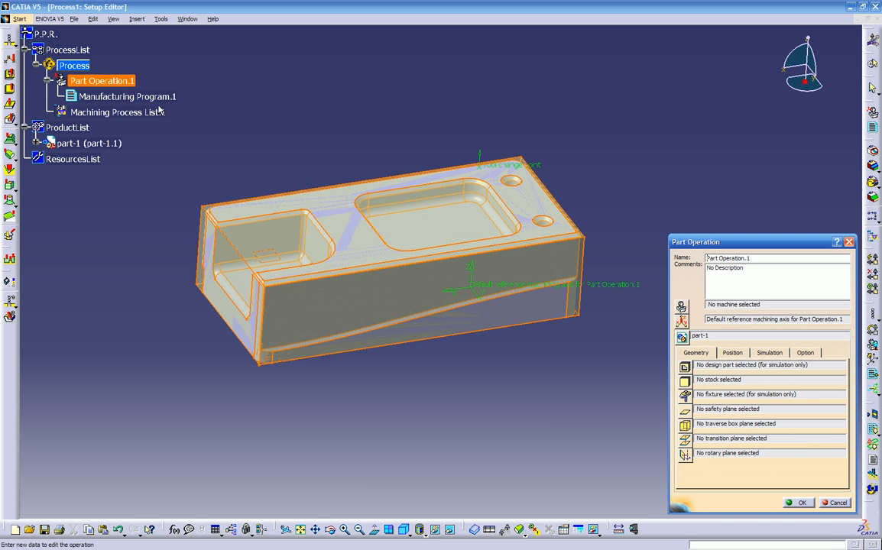
middle_click_drag(362, 372, 505, 367)
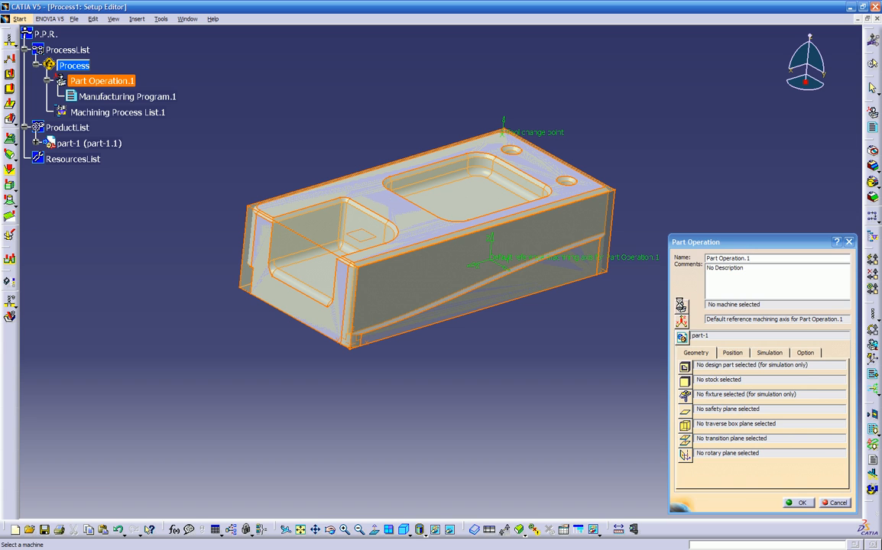
- Assign a 3-axis machine to the part operation and set its tools catalog to test
left_click(680, 304)
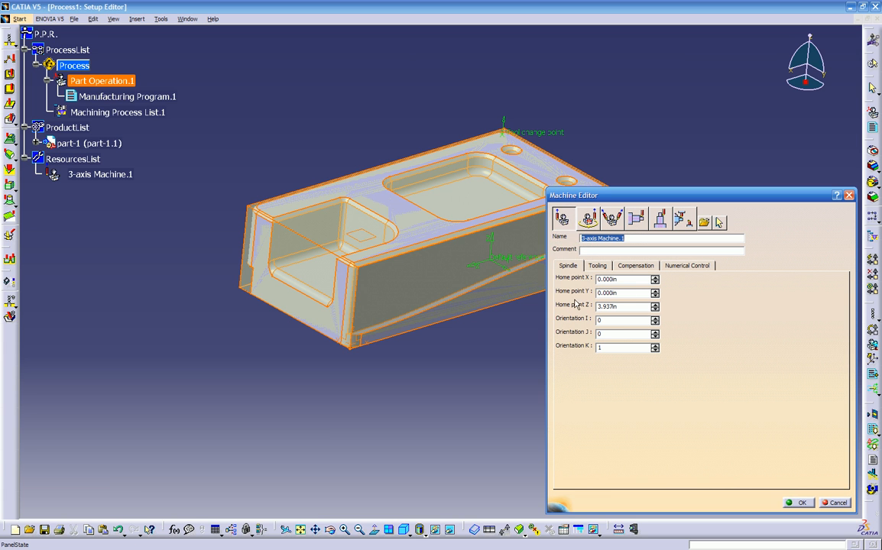
left_click(599, 265)
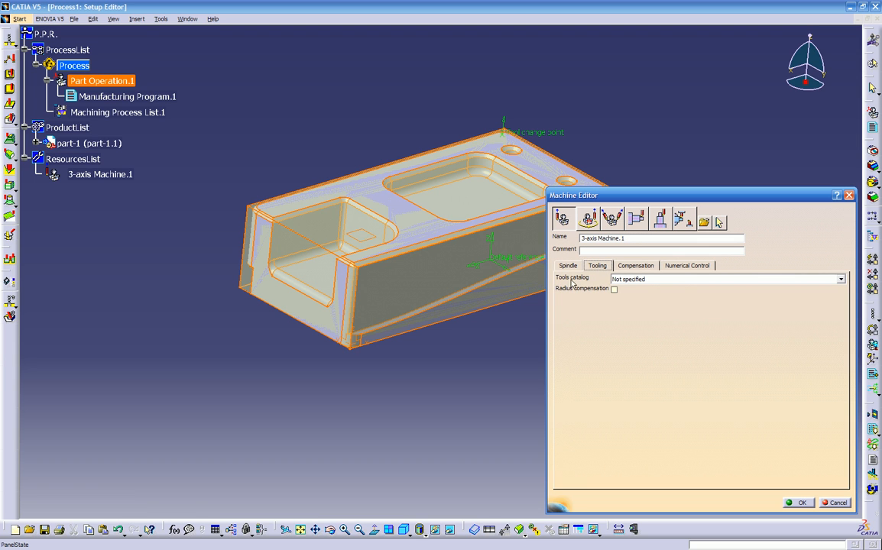
left_click(680, 280)
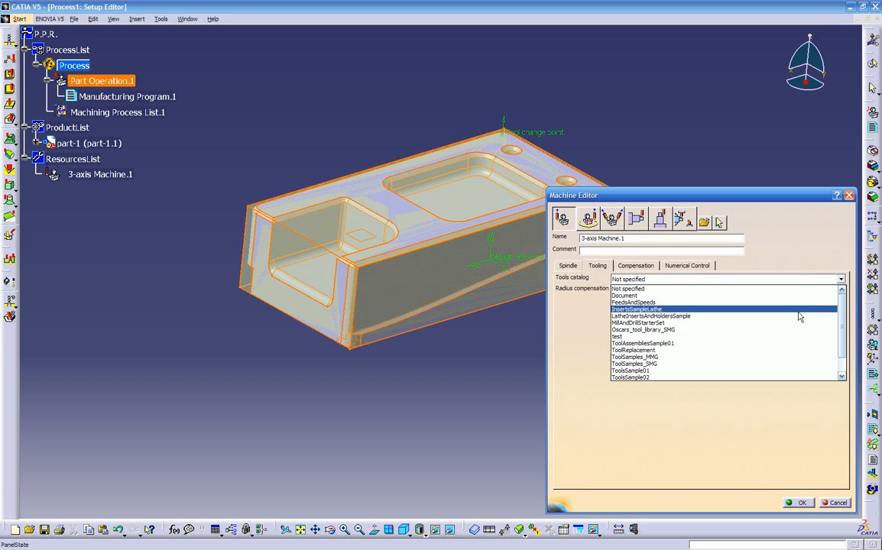
scroll(794, 305, "down", 1)
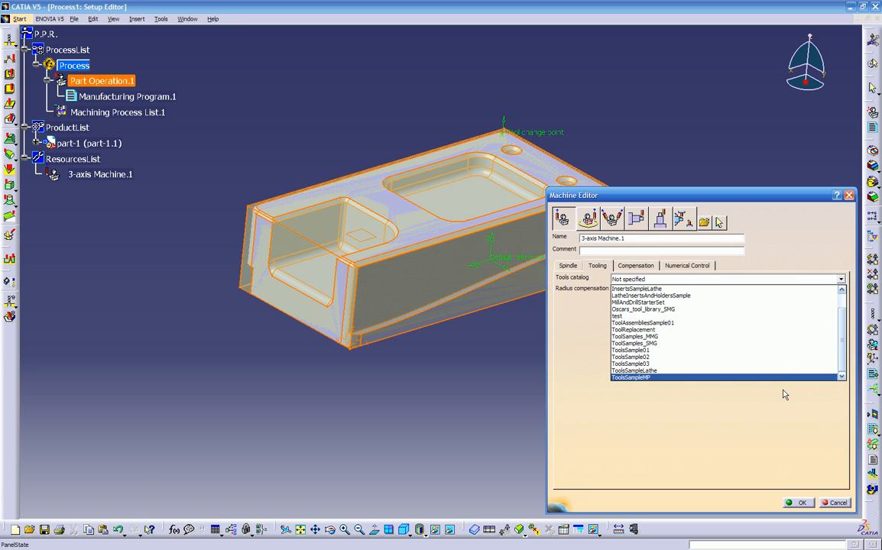
left_click(764, 319)
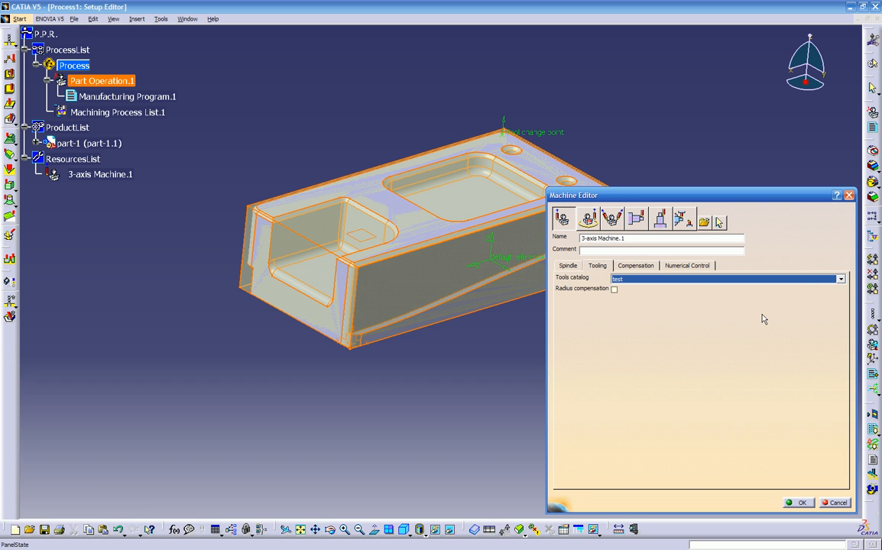
- Set the machine's 3D contact cutter compensation mode to Tip & Contact
left_click(621, 268)
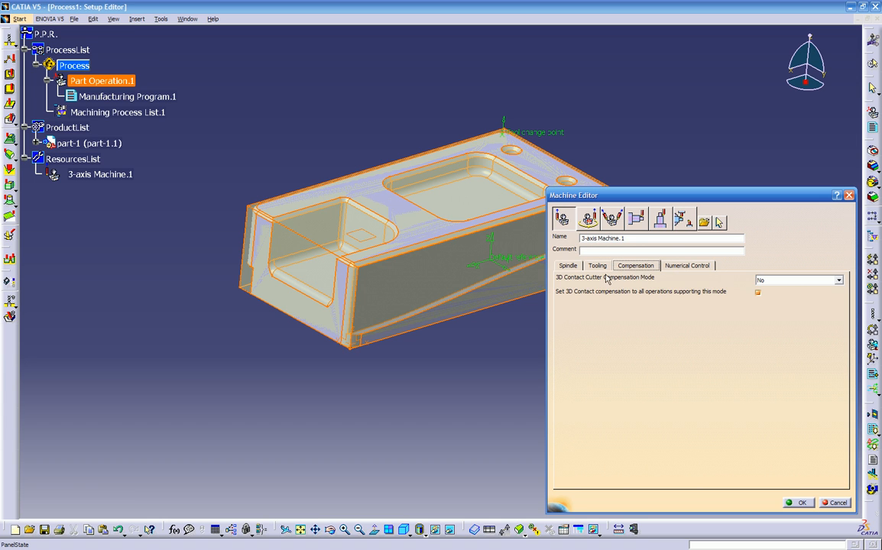
left_click(789, 281)
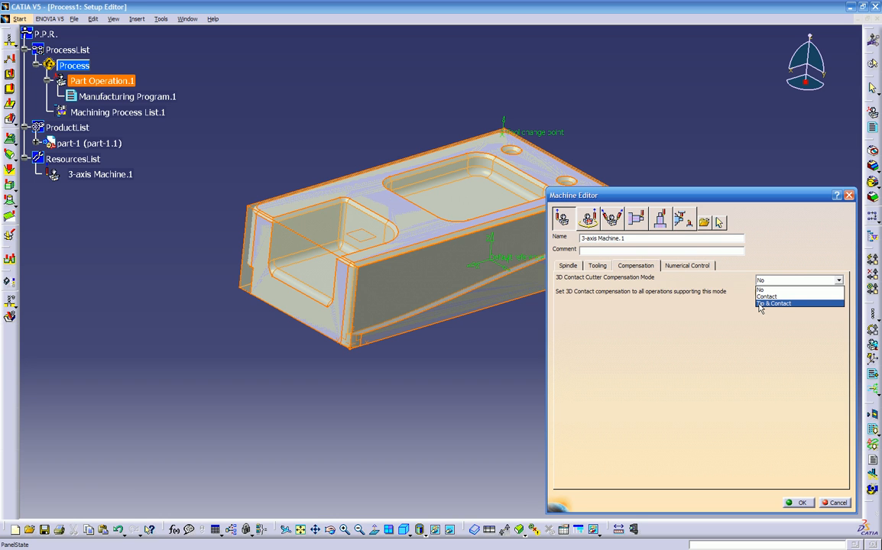
left_click(766, 303)
left_click(448, 300)
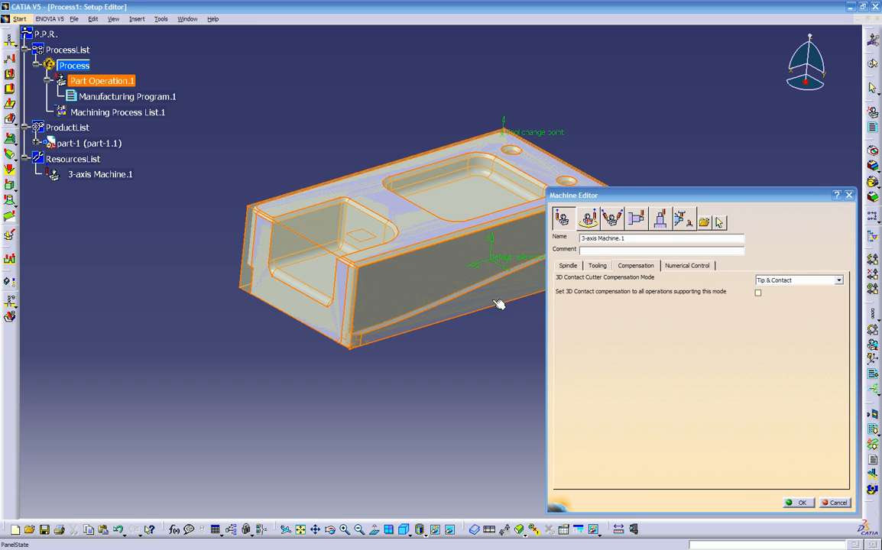
- Choose CamHass.pptable as the machine's post processor words table and APT as its NC data type
left_click(687, 265)
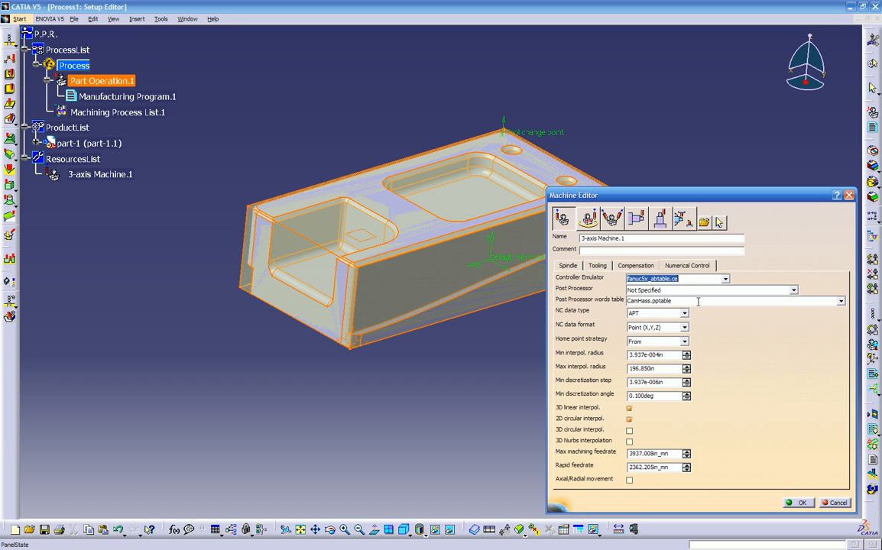
left_click(697, 302)
left_click(841, 302)
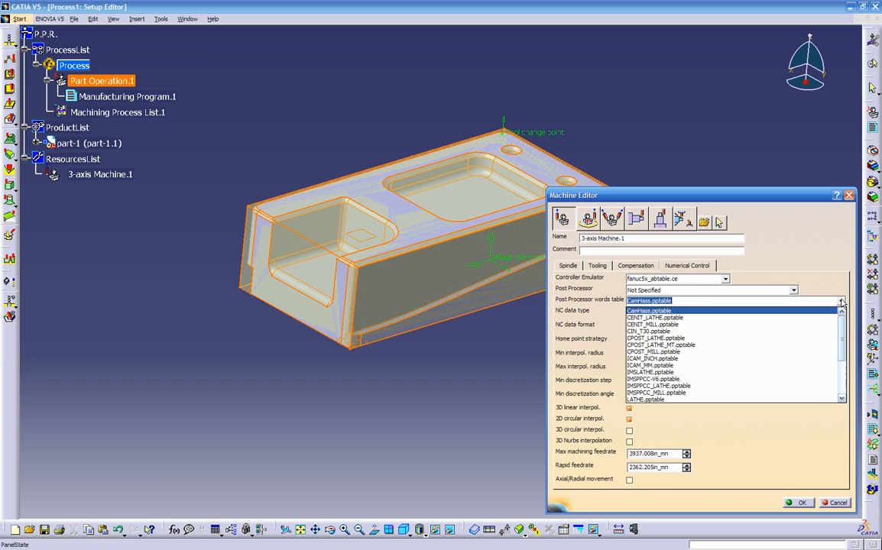
left_click_drag(841, 347, 851, 329)
left_click(660, 312)
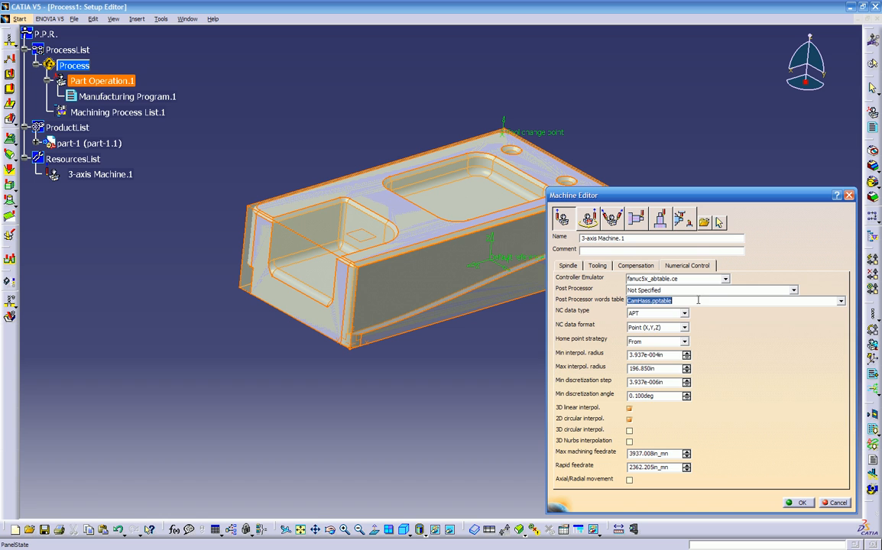
left_click(707, 279)
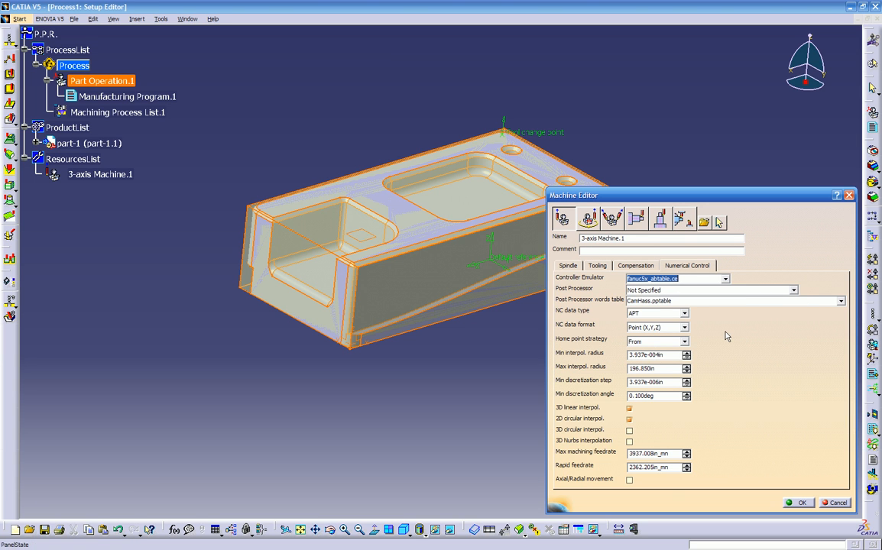
left_click(658, 314)
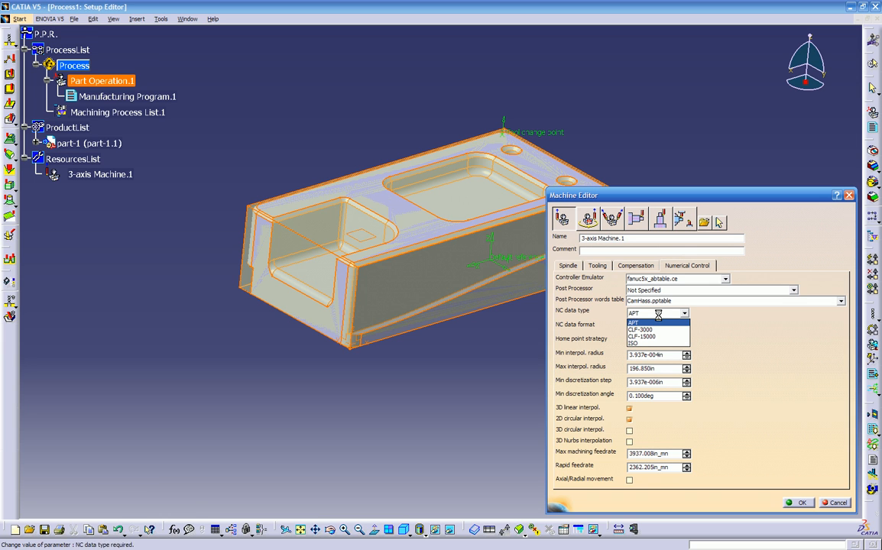
left_click(657, 316)
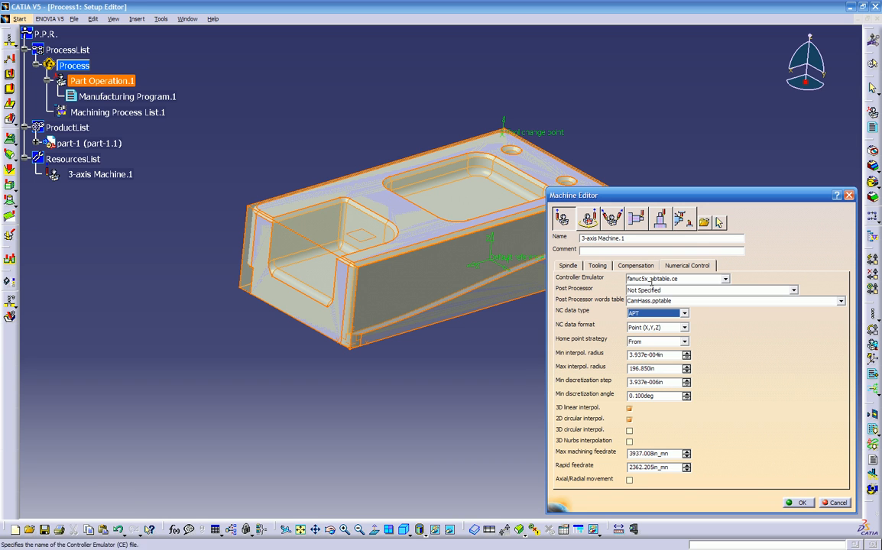
- Review the machine's spindle, tooling, compensation and numerical control settings and accept the 3-axis machine definition
left_click(568, 266)
left_click(598, 266)
left_click(634, 266)
left_click(678, 267)
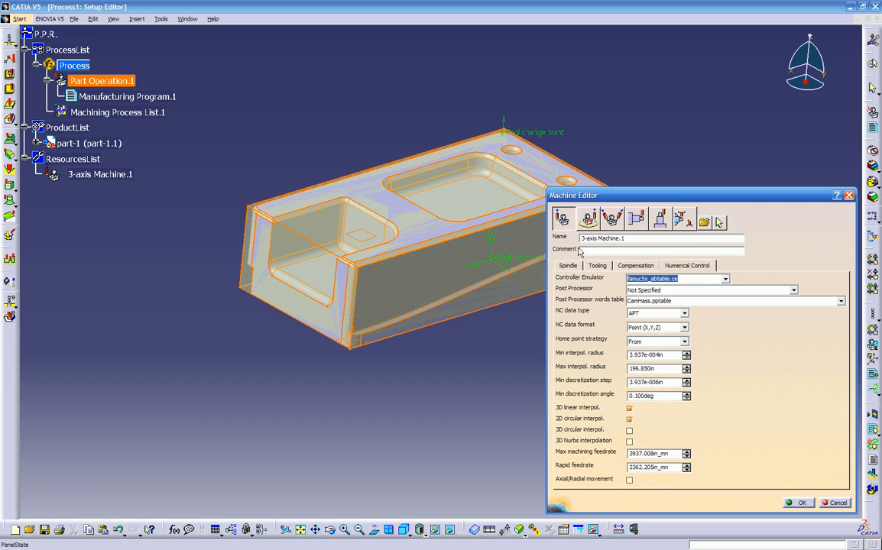
left_click(801, 503)
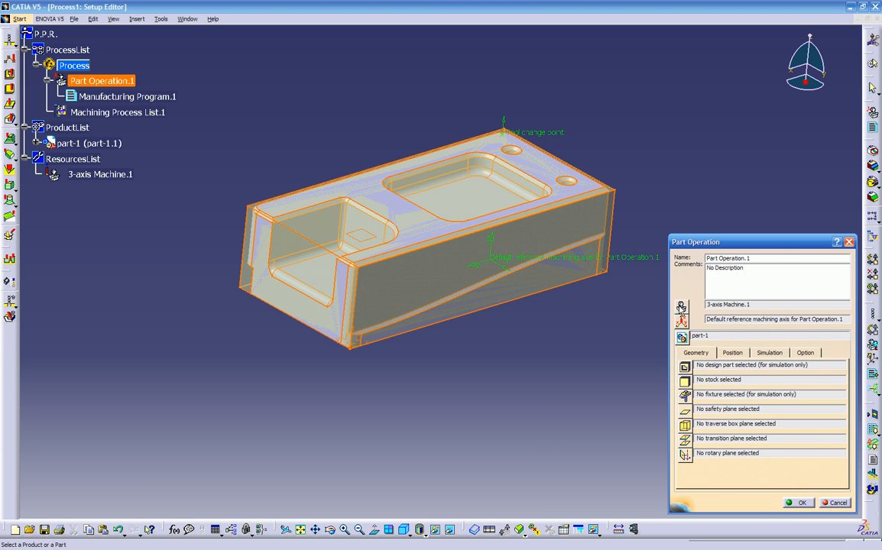
- Set the part operation's reference machining axis to the axis system at the part's lower front corner and name it 1-op
left_click(682, 324)
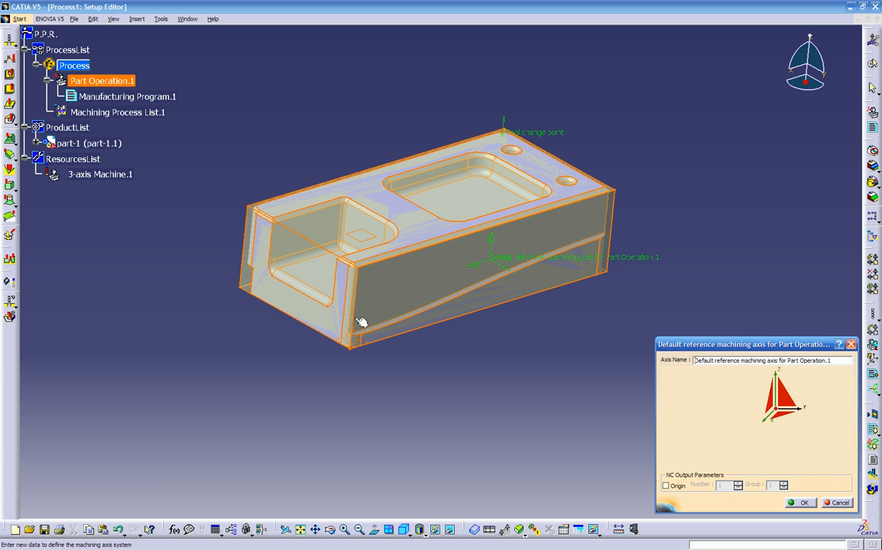
left_click(785, 402)
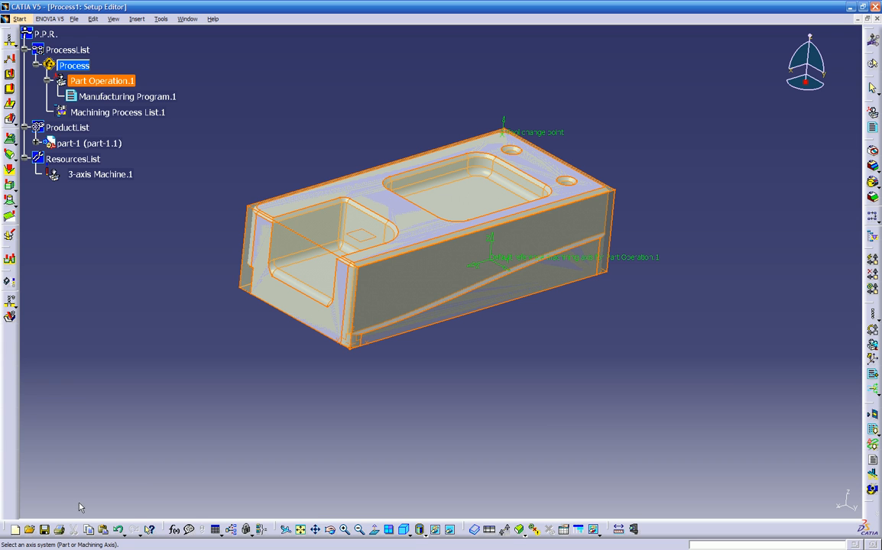
left_click(350, 345)
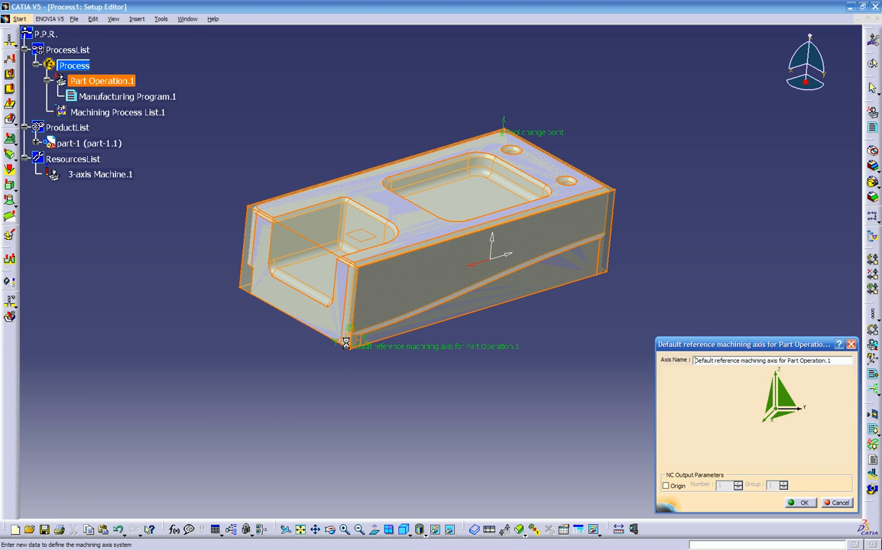
middle_click_drag(386, 382, 336, 388)
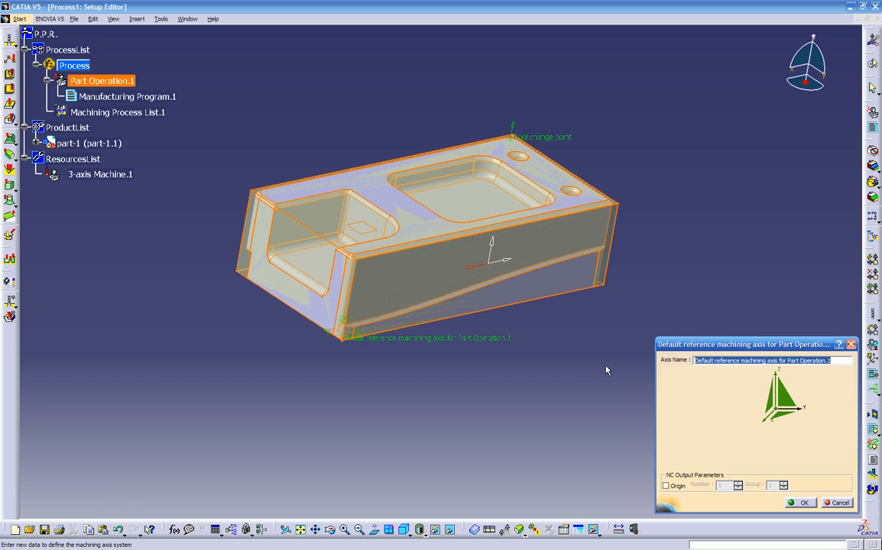
key("BackSpace")
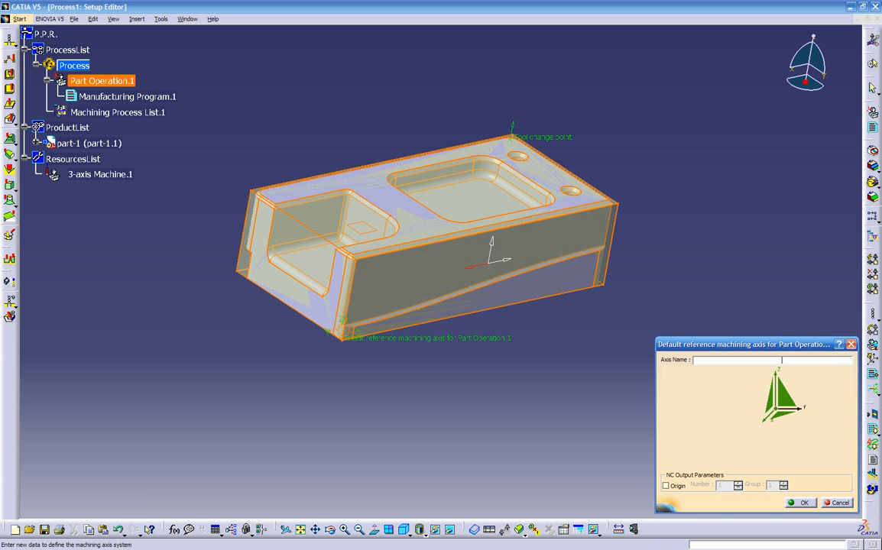
type("1-op")
key("Return")
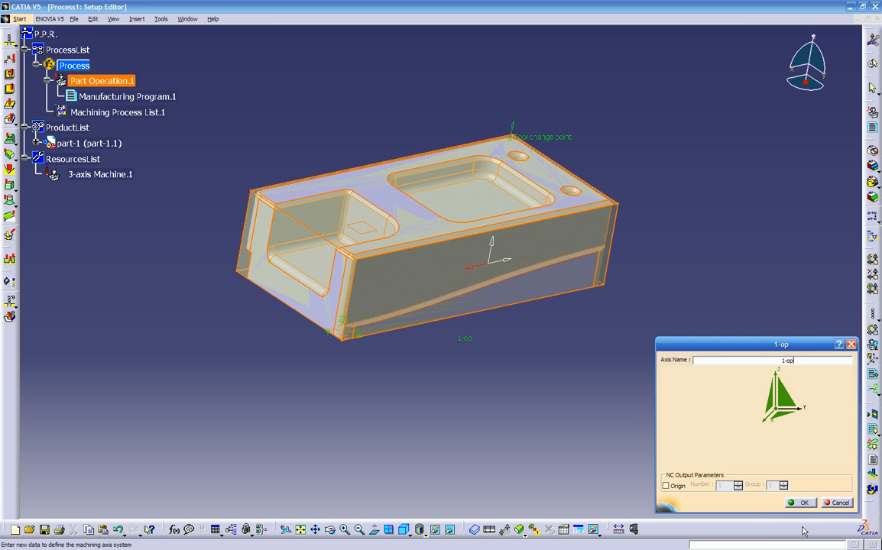
left_click(802, 502)
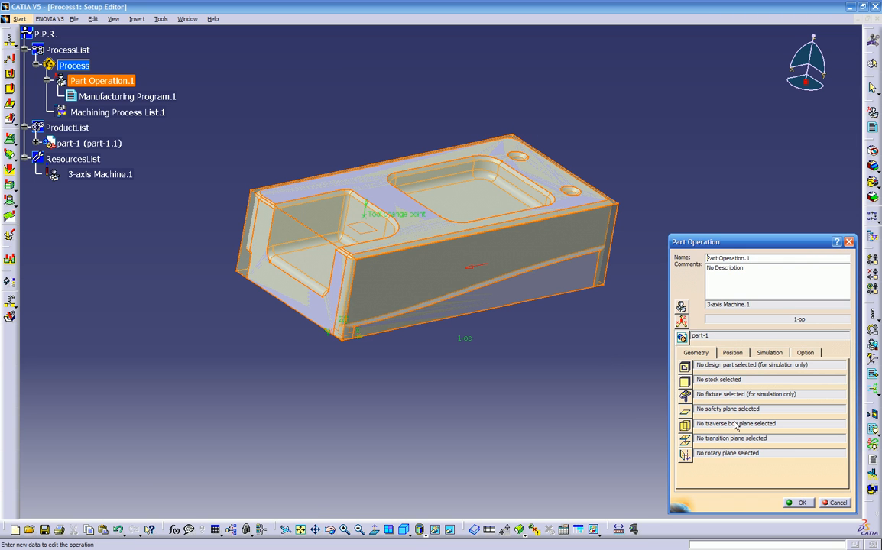
- Select PartBody of part-1 as the design part of Part Operation.1
left_click(685, 368)
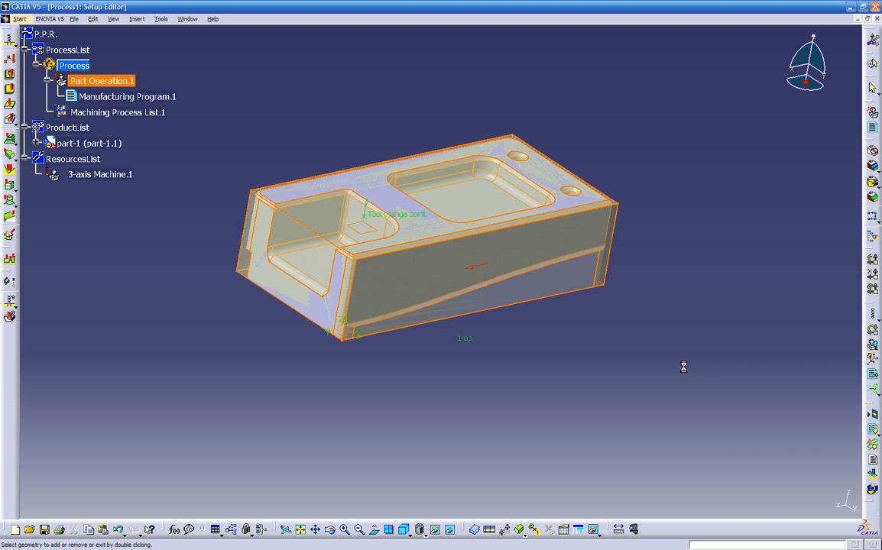
middle_click_drag(201, 262, 226, 344)
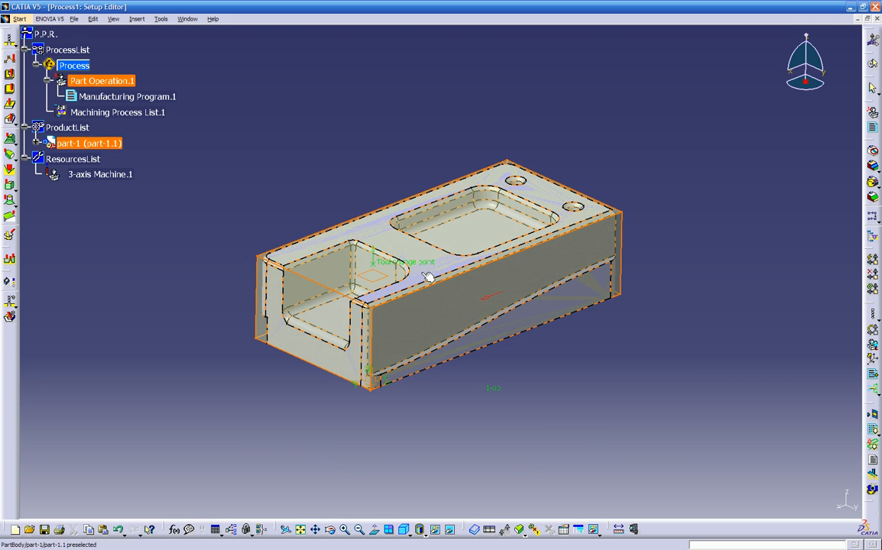
left_click(36, 143)
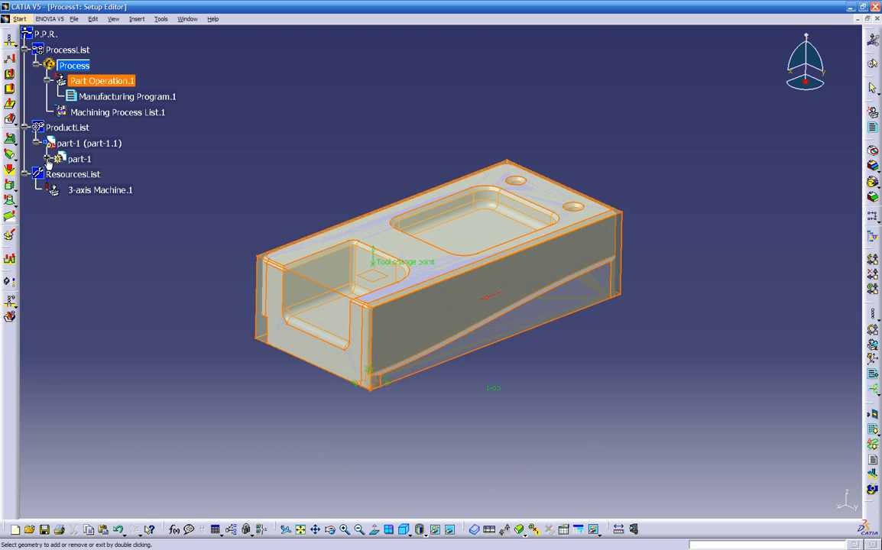
left_click(46, 158)
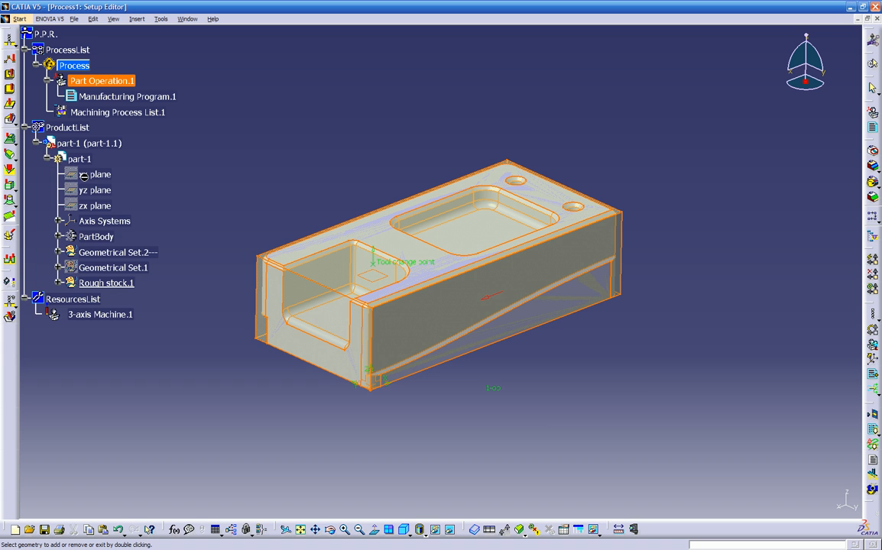
left_click(105, 238)
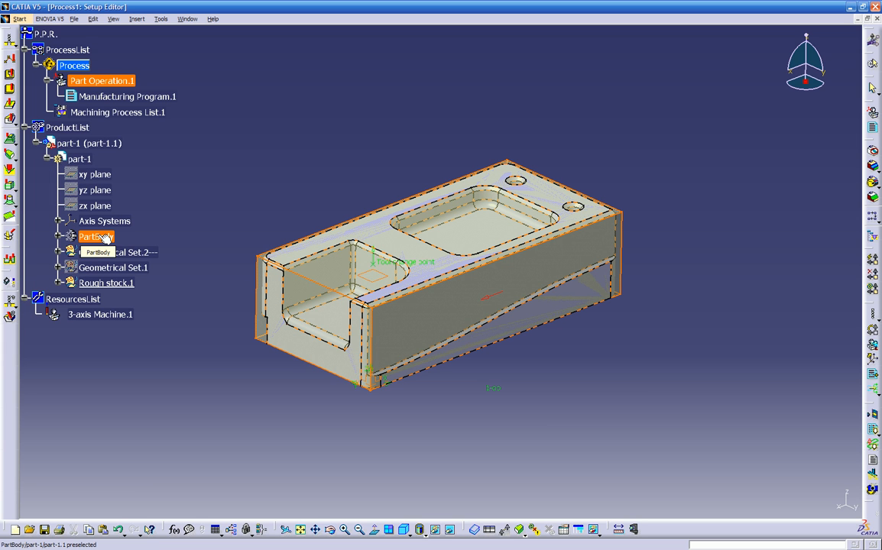
double_click(294, 135)
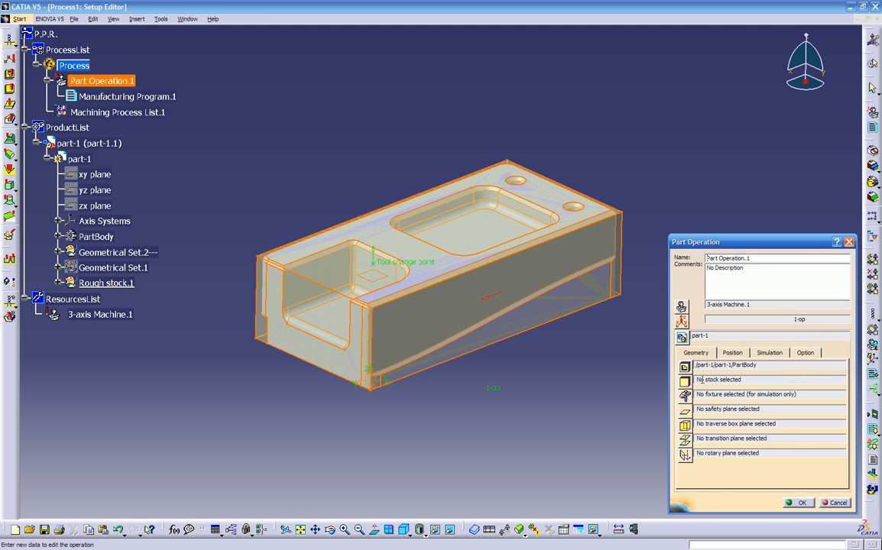
- Select Rough stock.1 of part-1 as the stock of Part Operation.1
left_click(685, 381)
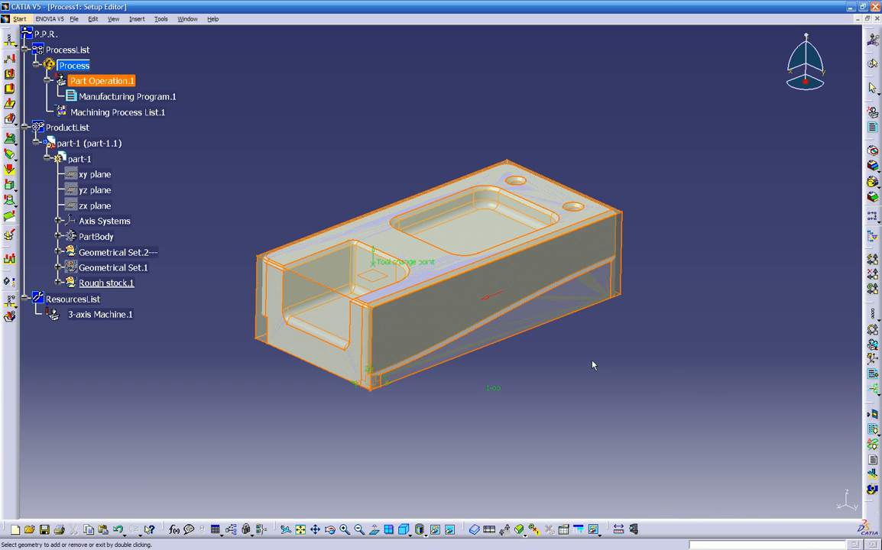
left_click(115, 283)
double_click(215, 383)
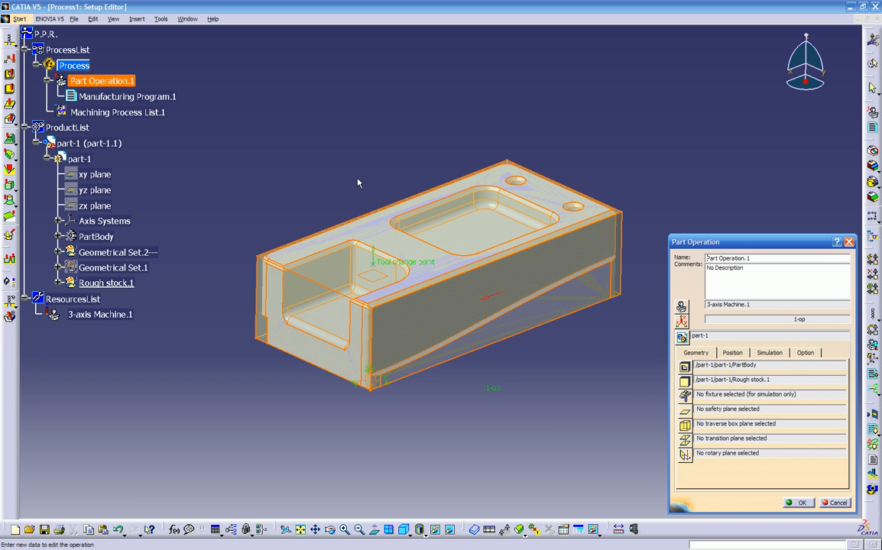
- Set the small square plane above the open-ended pocket as the safety plane and accept the part operation definition
left_click(685, 413)
middle_click_drag(599, 395, 451, 280)
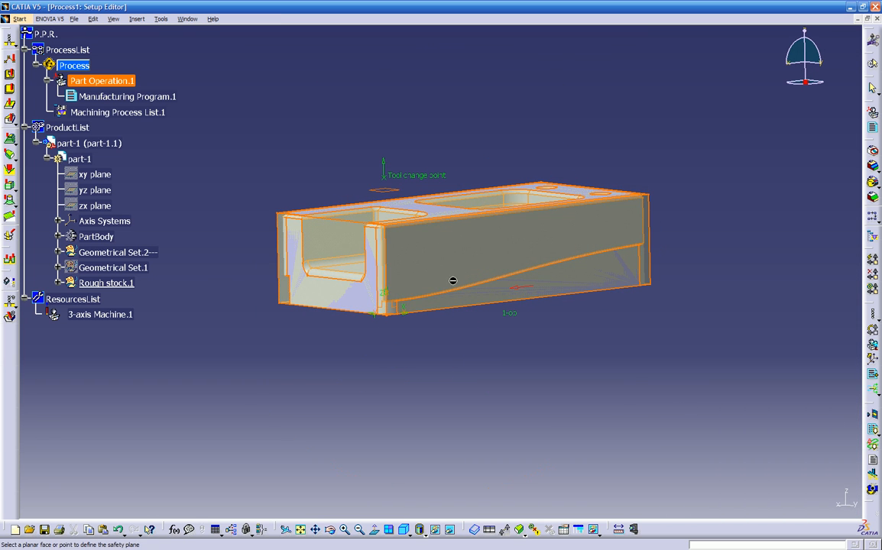
left_click(374, 189)
middle_click_drag(374, 203, 437, 420)
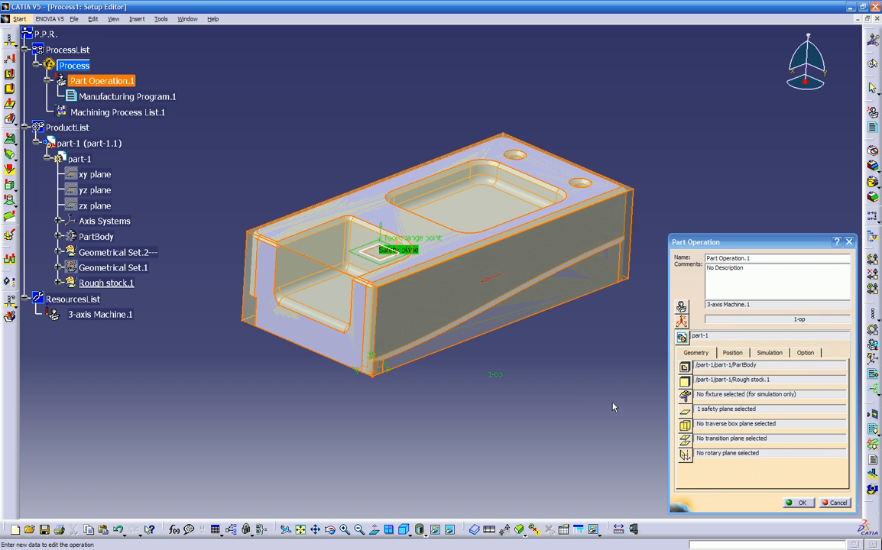
left_click(802, 503)
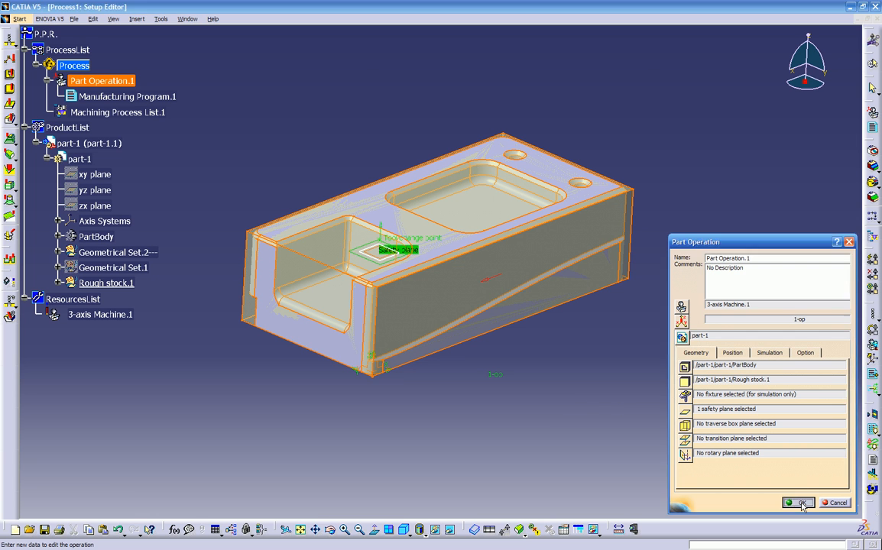
- Hide Rough stock.1 so only the finished part is displayed
mouse_move(611, 360)
middle_mouse_down()
mouse_move(605, 397)
mouse_move(597, 360)
middle_mouse_up()
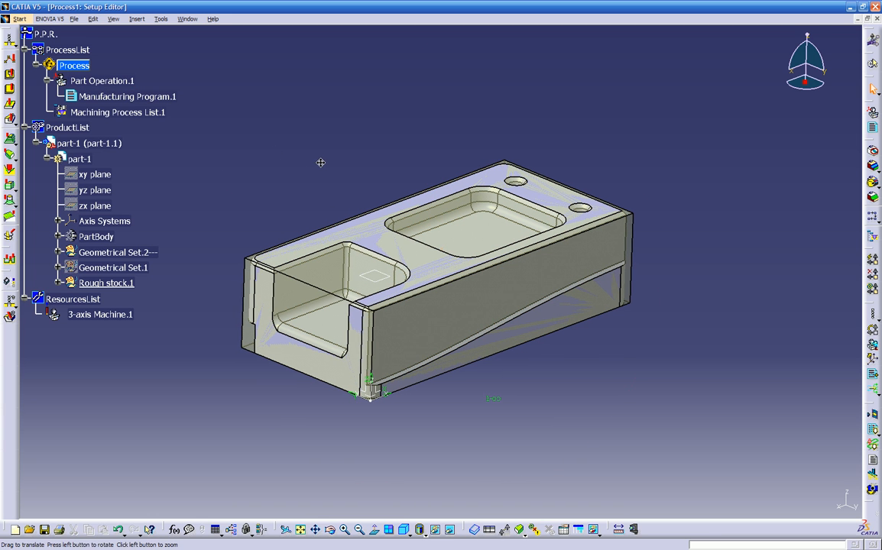
right_click(113, 284)
left_click(145, 318)
- Insert a Curve Following operation in Manufacturing Program.1
middle_click_drag(348, 421, 400, 417)
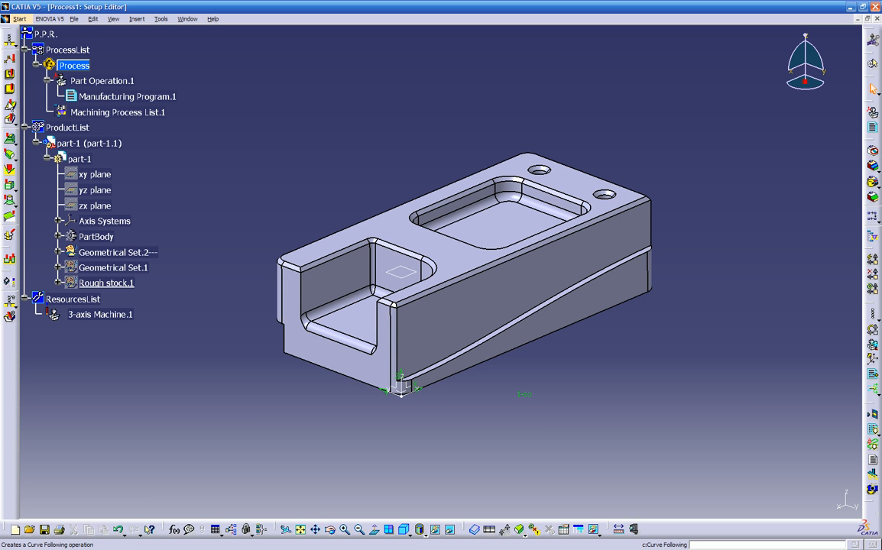
left_click(10, 108)
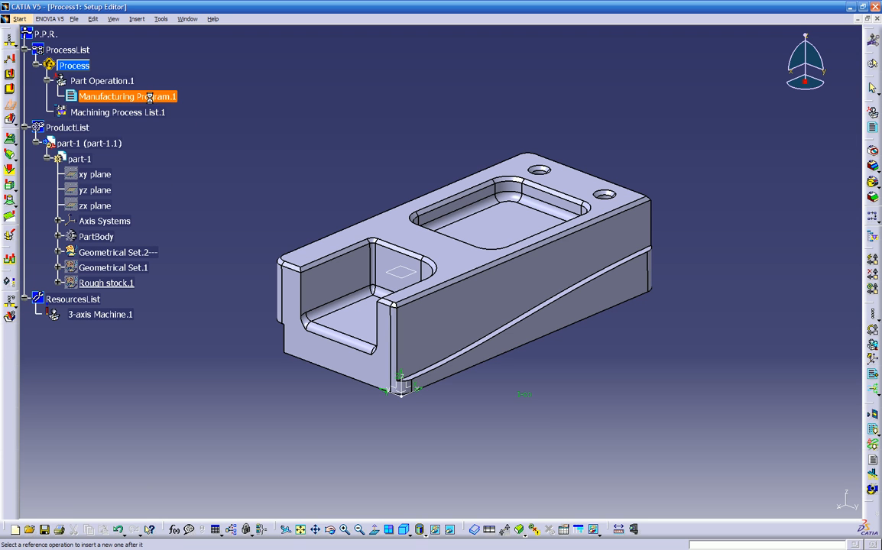
left_click(100, 93)
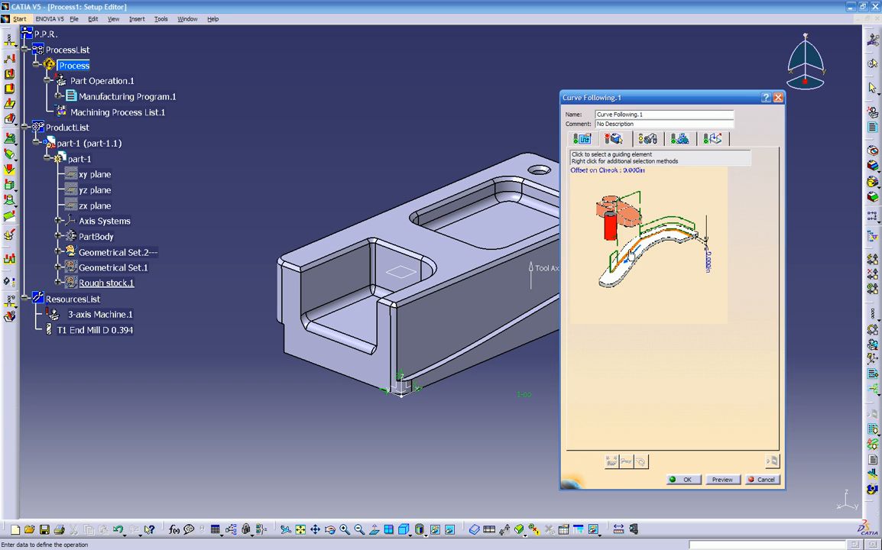
- Define the guide contour from the rounded-corner edge of the sloping side ledge, extended with Navigate on Belt of Edges along the whole ledge
left_click(635, 257)
middle_click_drag(571, 282, 594, 344)
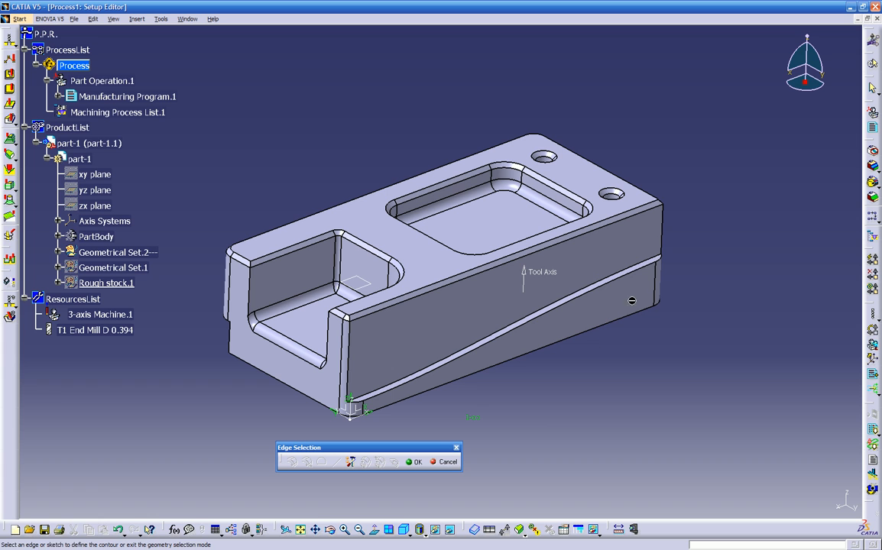
middle_click_drag(664, 274, 714, 207)
left_click(648, 248)
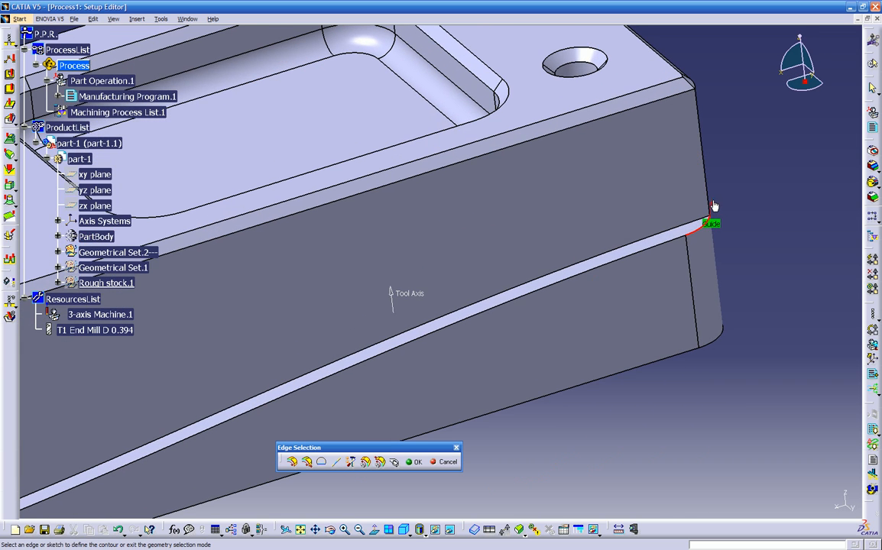
mouse_move(628, 203)
middle_mouse_down()
mouse_move(640, 201)
mouse_move(638, 236)
mouse_move(708, 257)
mouse_move(643, 200)
middle_mouse_up()
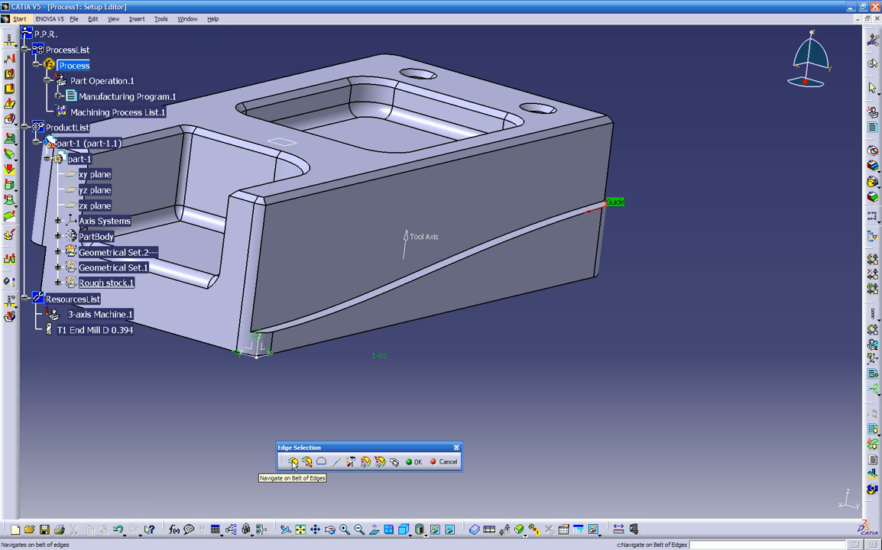
left_click(290, 464)
middle_click_drag(301, 407, 458, 357)
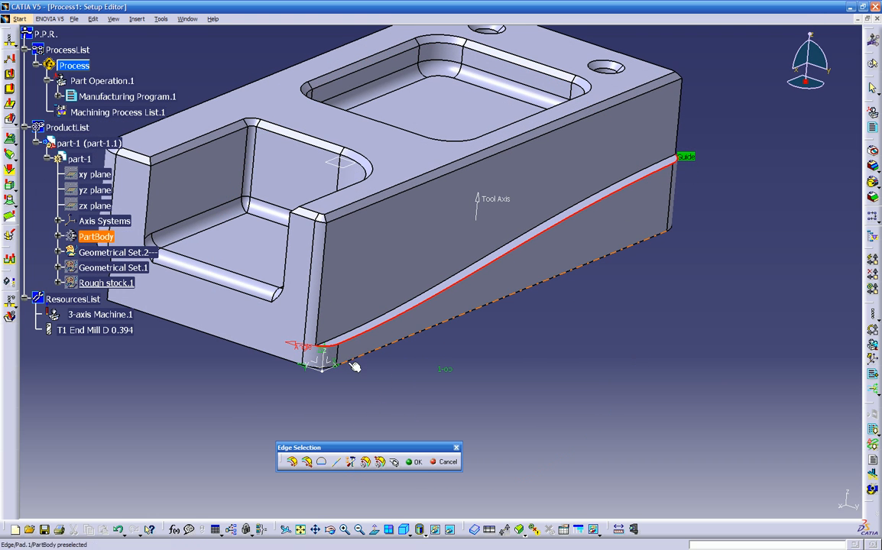
middle_click_drag(315, 360, 295, 374)
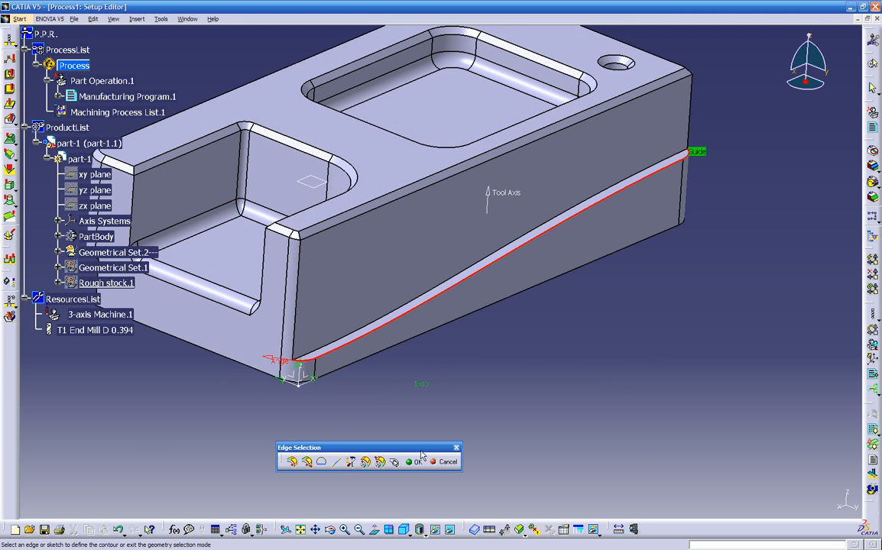
left_click(415, 461)
mouse_move(415, 341)
middle_mouse_down()
mouse_move(364, 374)
mouse_move(342, 412)
mouse_move(357, 447)
mouse_move(370, 393)
middle_mouse_up()
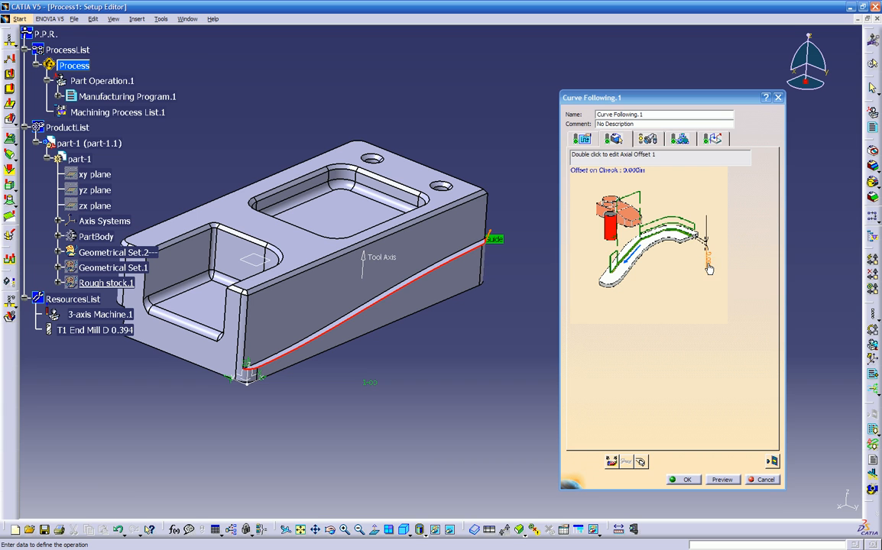
- Review the Curve Following operation's tool, feedrate and spindle speed, macro, and machining strategy settings
left_click(647, 140)
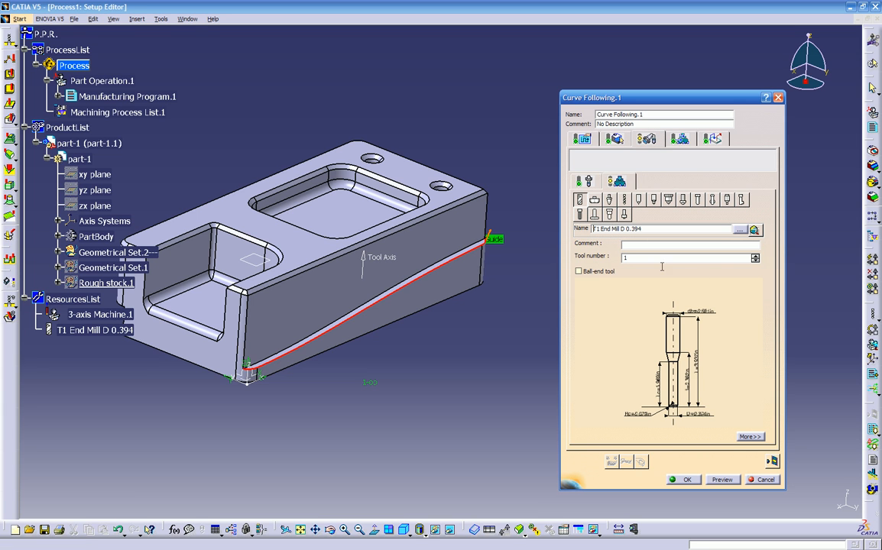
left_click(683, 141)
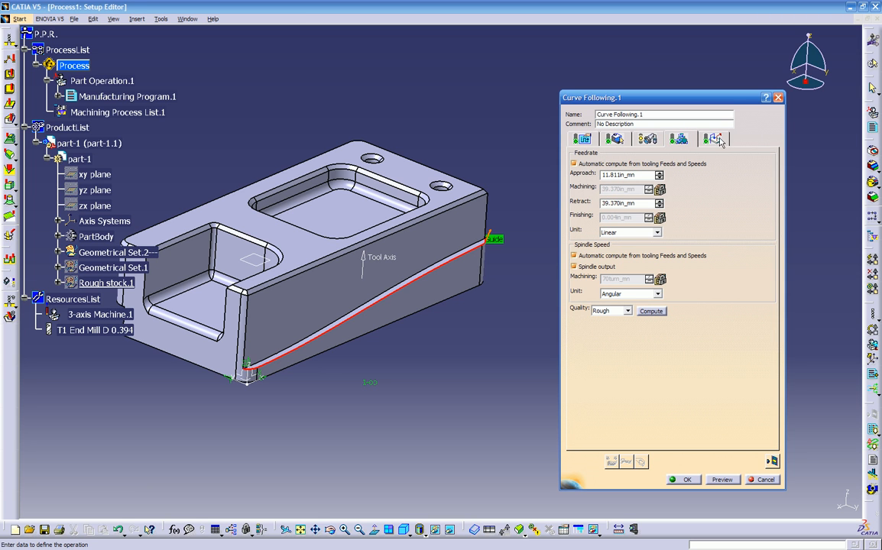
left_click(714, 140)
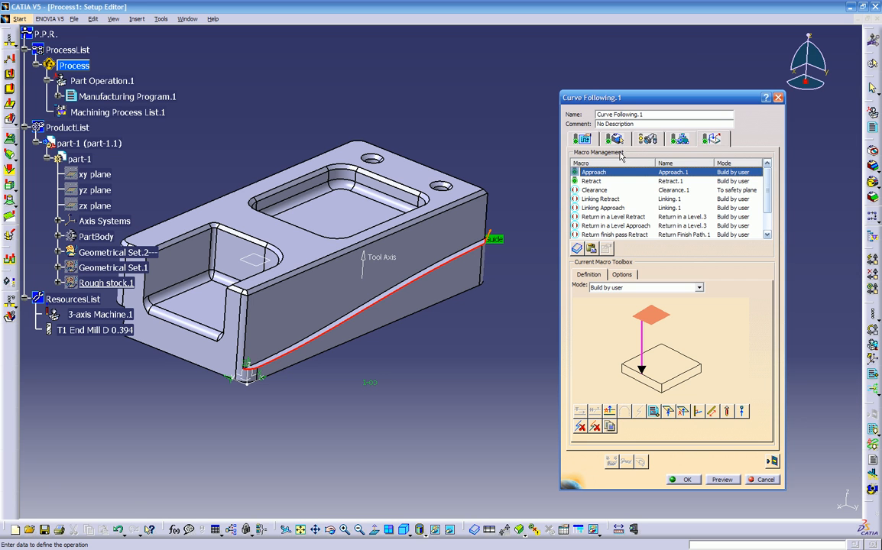
left_click(583, 138)
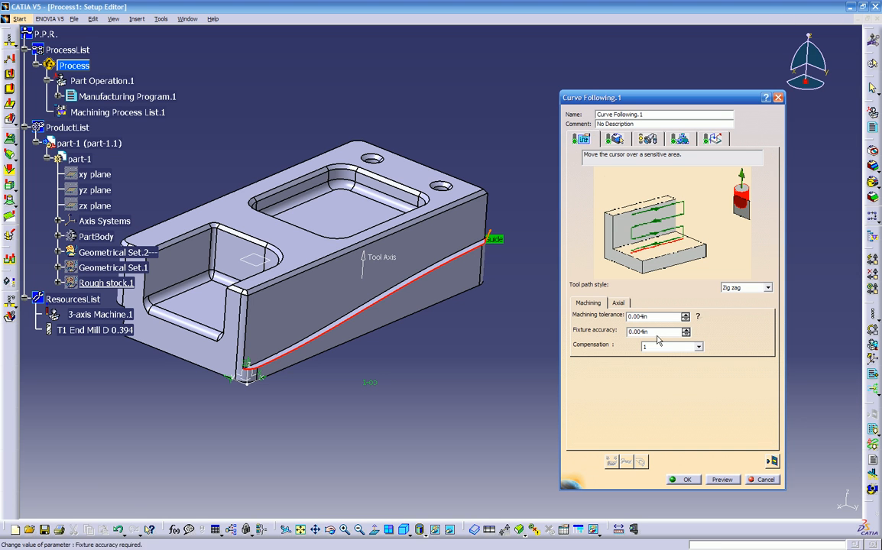
- Clear the Approach macro's existing motions, load the Horizontal horizontal axial motions and return its mode to Build by user
left_click(712, 139)
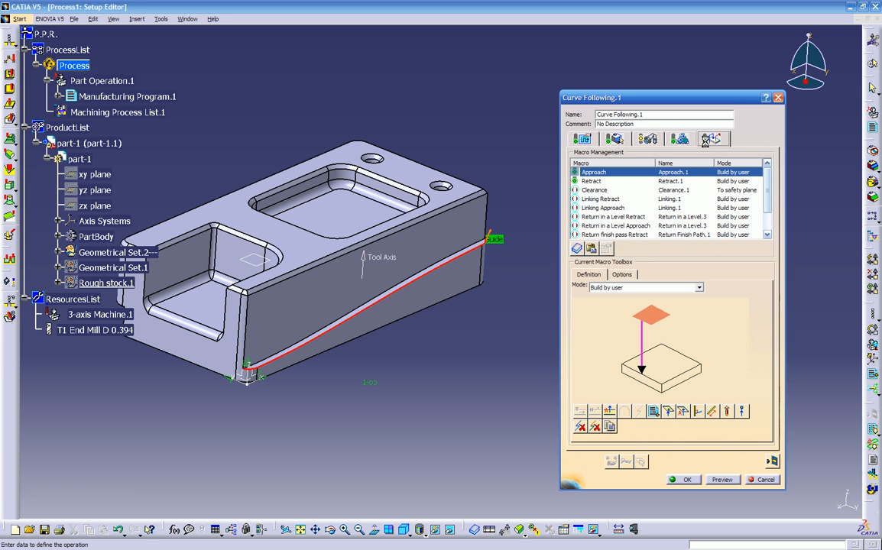
left_click(598, 427)
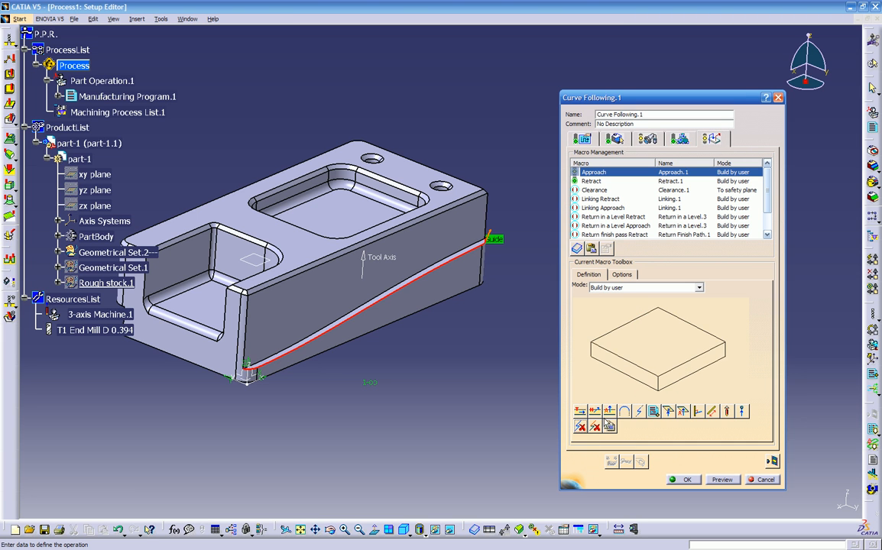
left_click(640, 288)
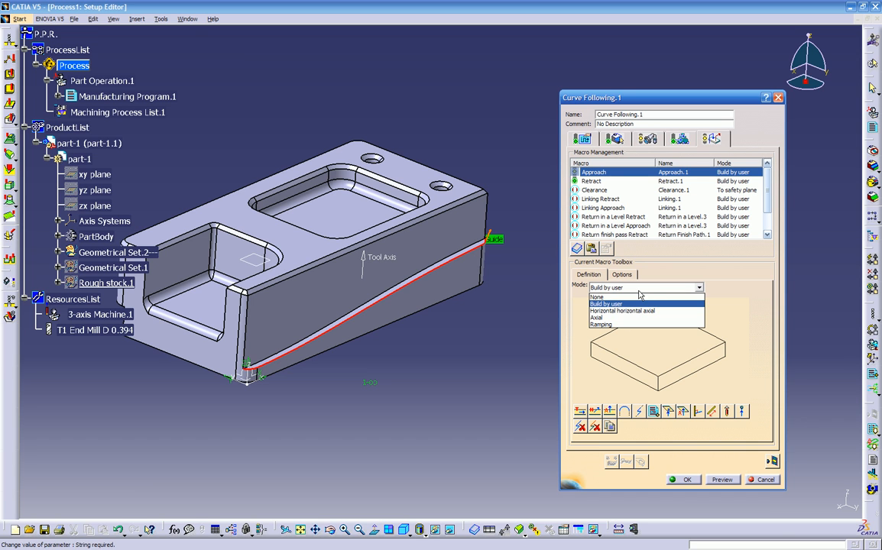
left_click(620, 305)
left_click(627, 290)
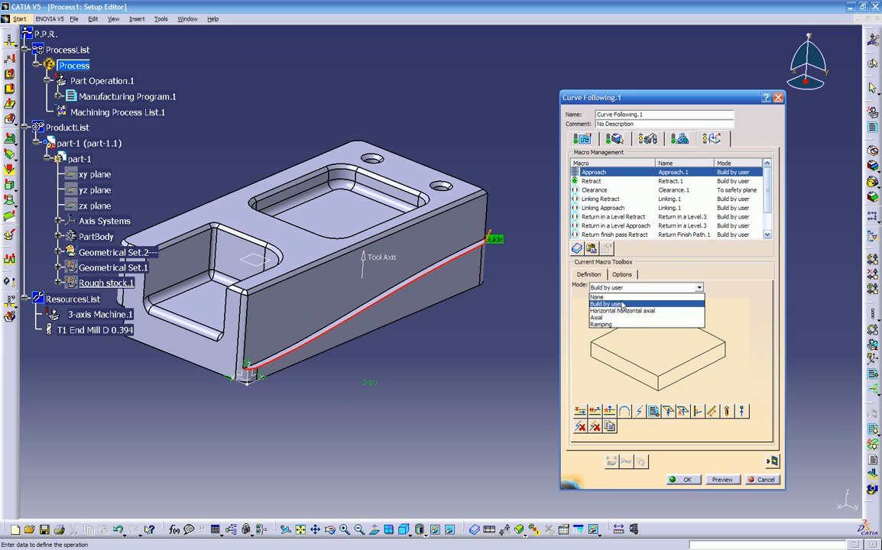
left_click(634, 311)
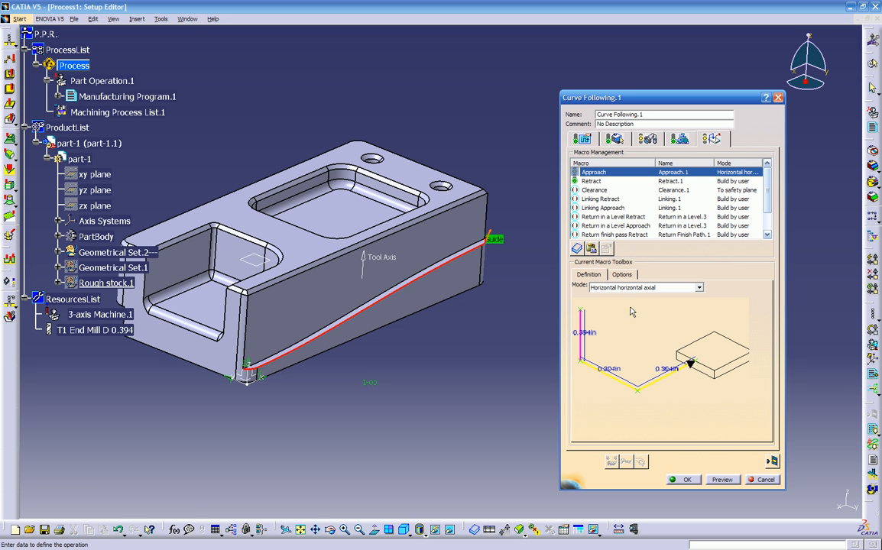
left_click(641, 289)
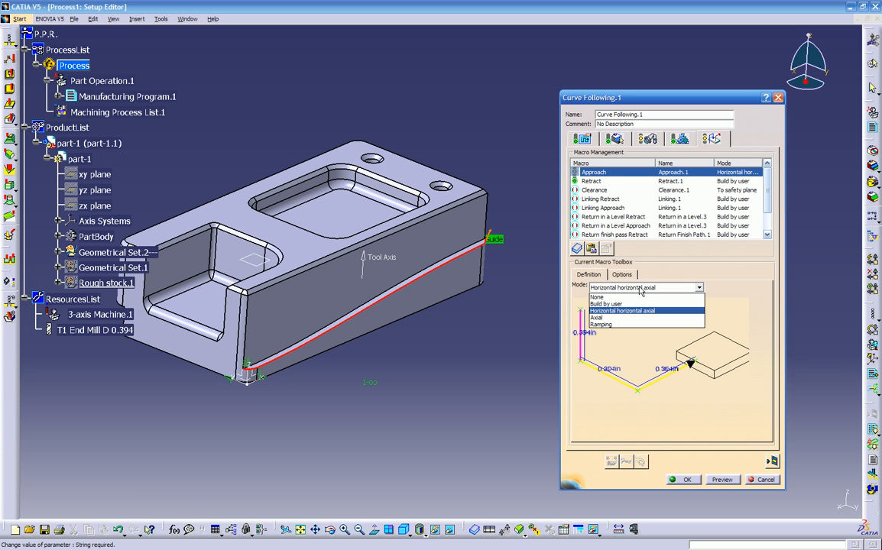
left_click(640, 304)
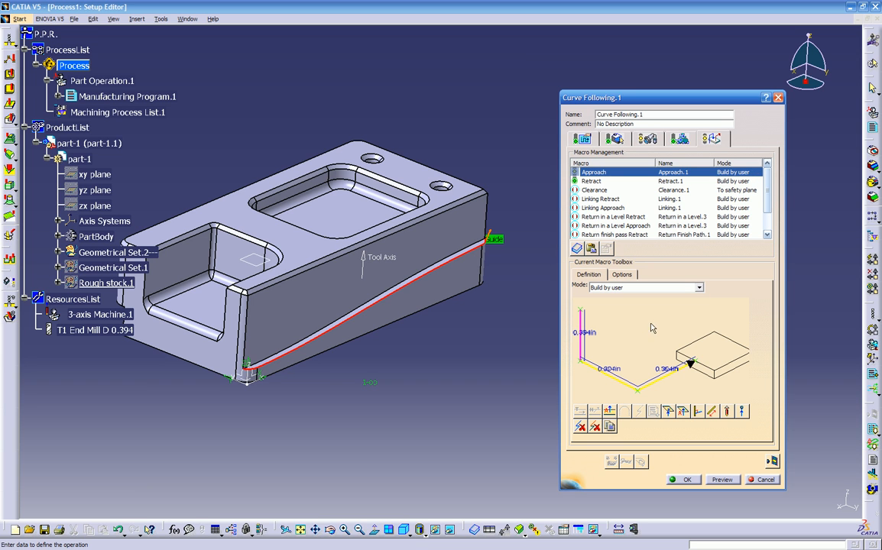
- Add an axial motion up to a plane to the Approach macro and pick the square plane above the open-ended pocket as its limit
left_click(682, 413)
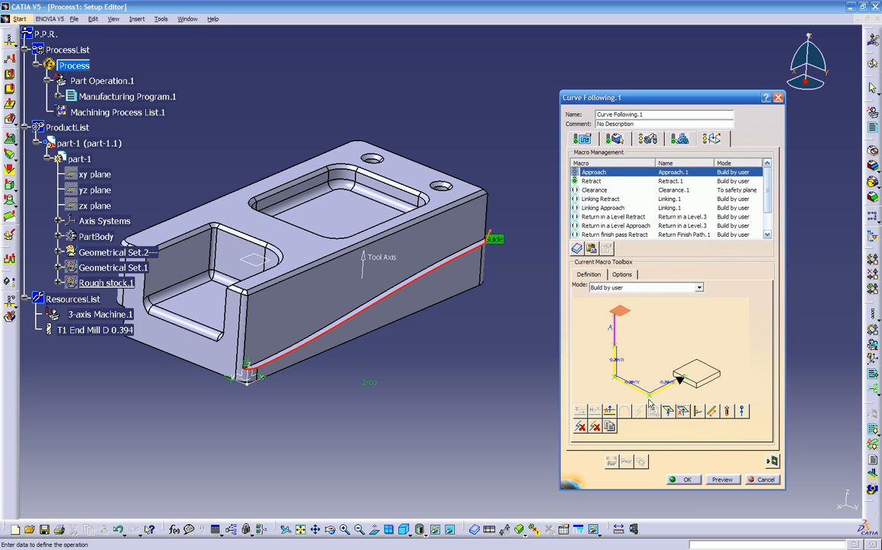
left_click(620, 312)
middle_click_drag(485, 326, 541, 384)
middle_click_drag(490, 368, 486, 292)
left_click(391, 224)
middle_click_drag(444, 314, 435, 350)
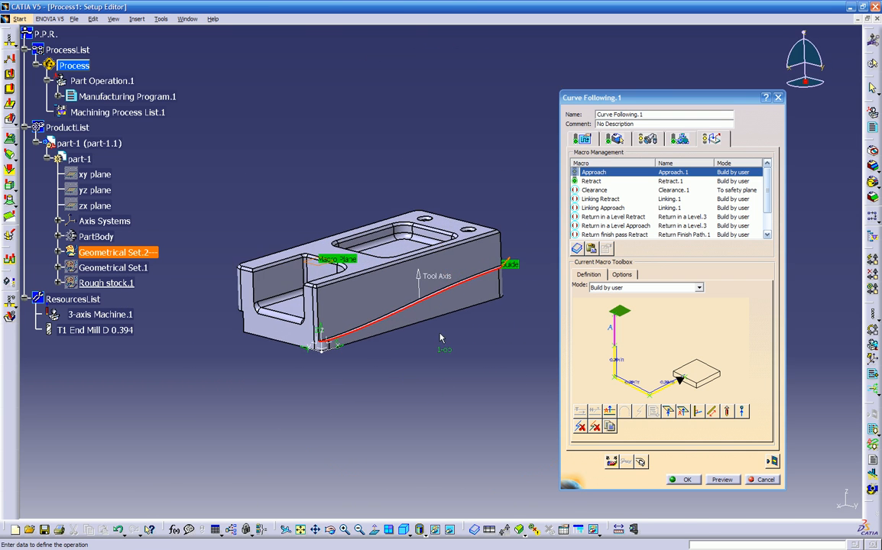
- Set the square plane above the open-ended pocket as the limit of the Retract macro's axial motion
left_click(593, 182)
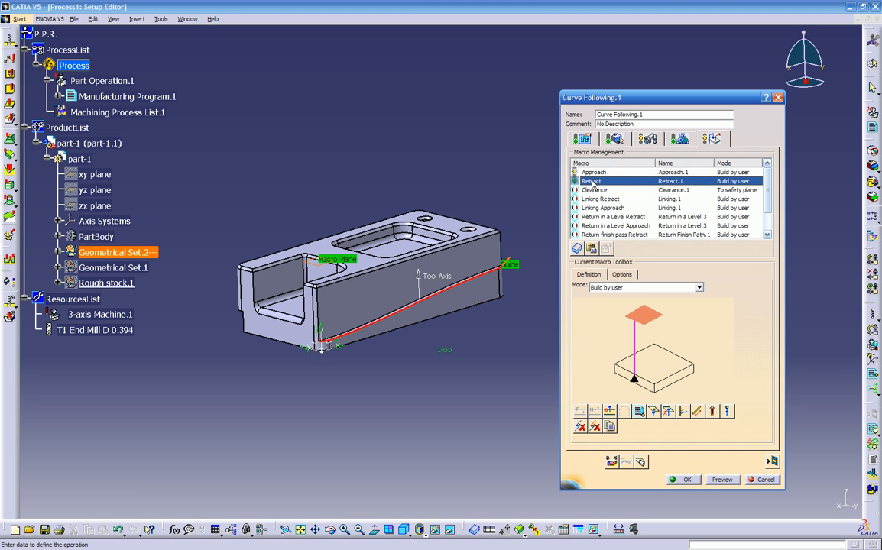
left_click(646, 318)
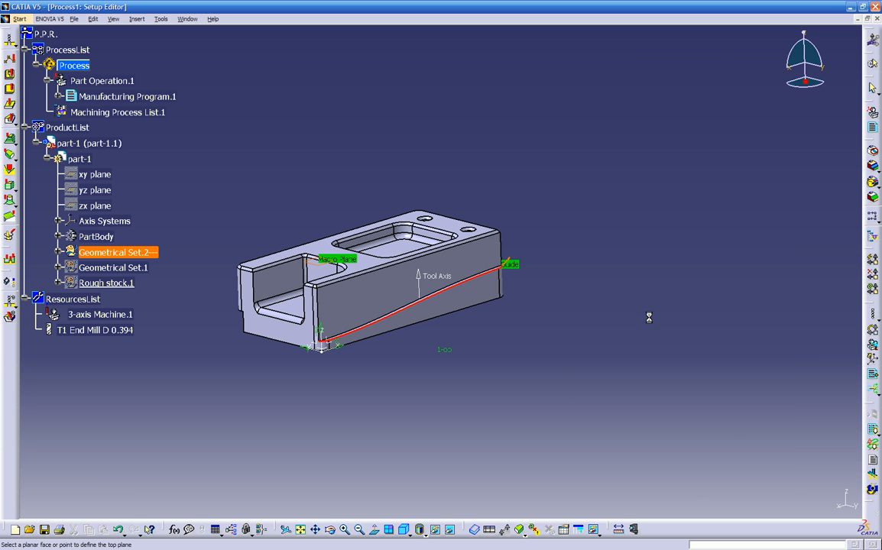
left_click(316, 263)
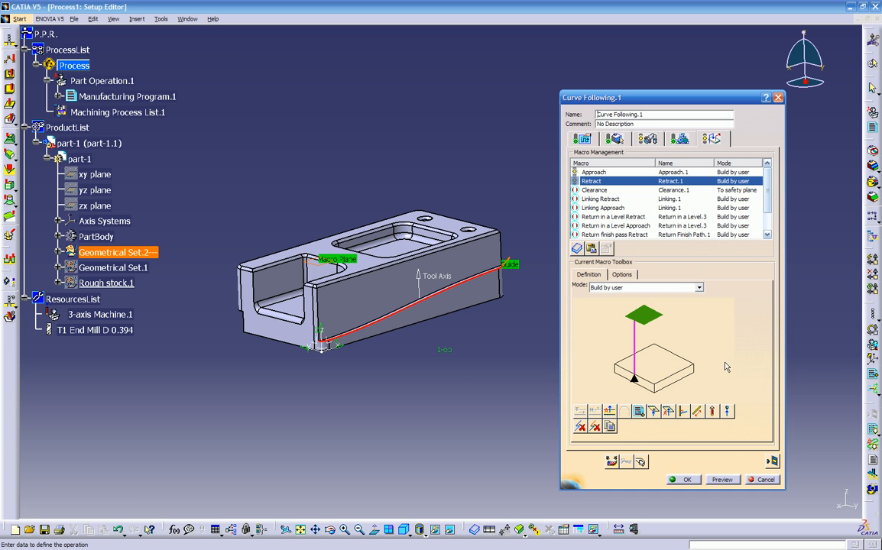
- Compute and replay the Curve Following tool path on the part, displaying the tool at every position
left_click(772, 462)
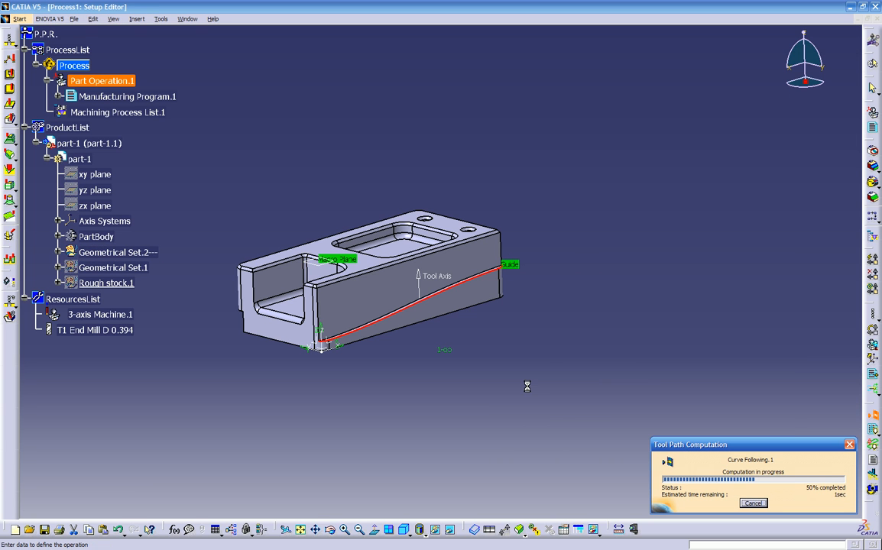
middle_click_drag(526, 367, 482, 412)
middle_click_drag(340, 408, 481, 378)
middle_click_drag(403, 335, 369, 324)
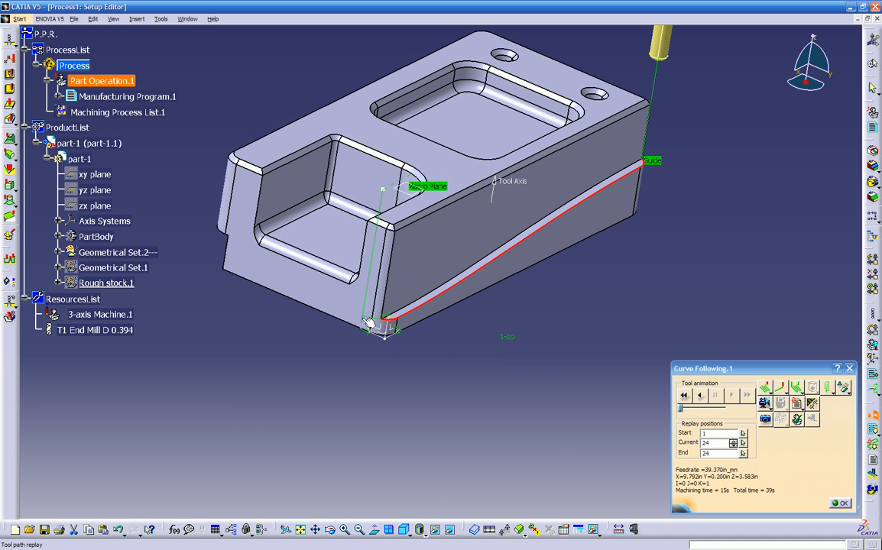
left_click(798, 392)
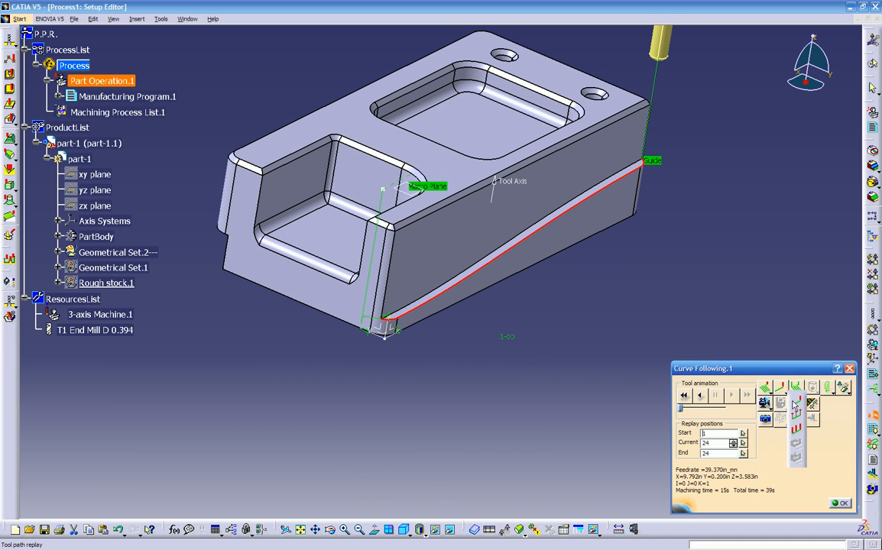
left_click(797, 432)
- Examine the tool positions along the guide curve from above, using wireframe display
middle_click_drag(622, 348, 520, 163)
middle_click_drag(481, 218, 520, 157)
middle_click_drag(528, 179, 396, 286)
middle_click_drag(452, 211, 457, 184)
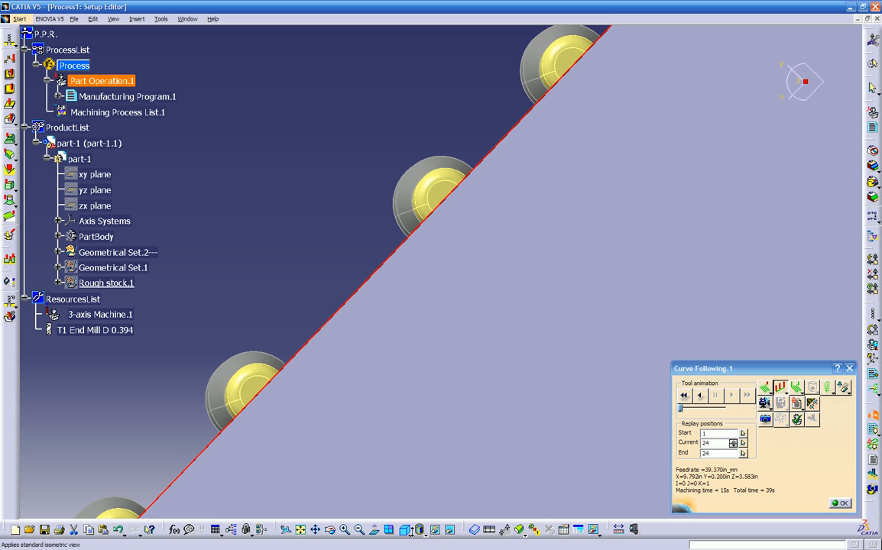
left_click(423, 534)
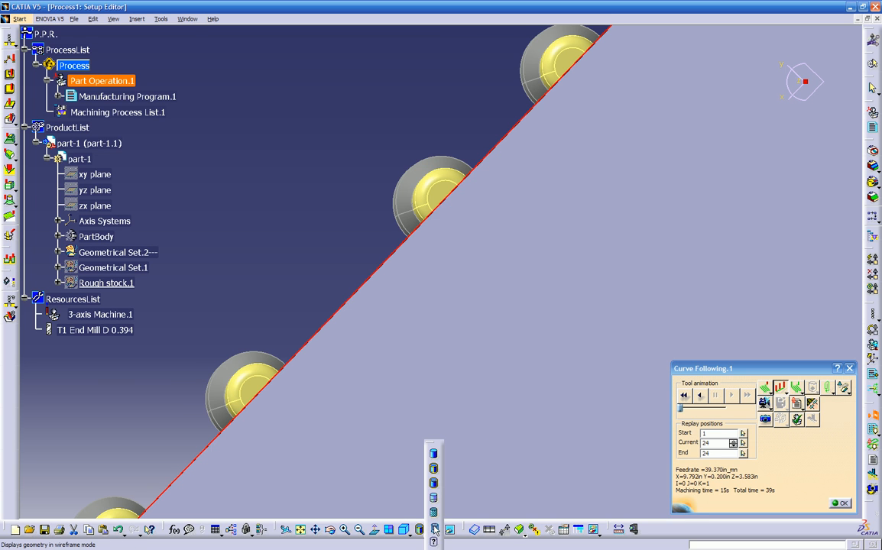
left_click(435, 531)
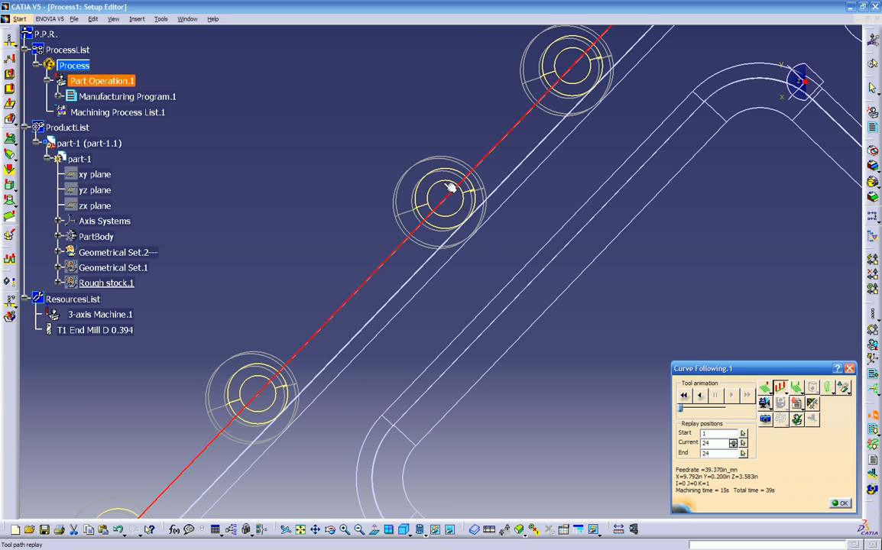
middle_click_drag(451, 181, 523, 234)
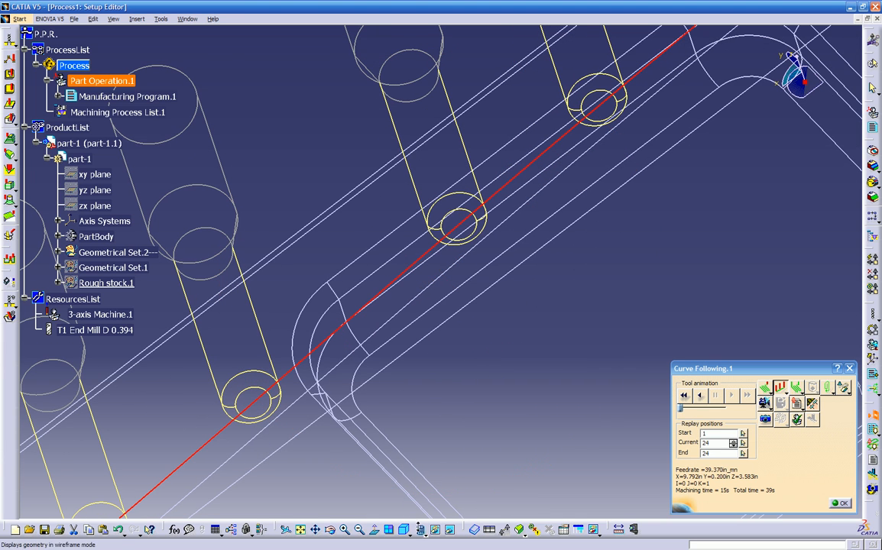
- Return the geometry display to Shading with Edges and view all tool positions along the guide curve
left_click(435, 531)
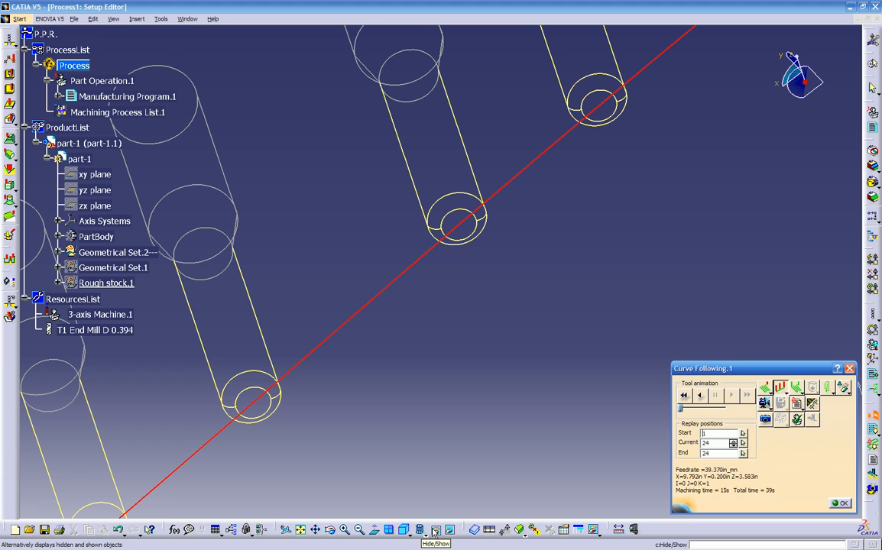
left_click(435, 533)
left_click(426, 534)
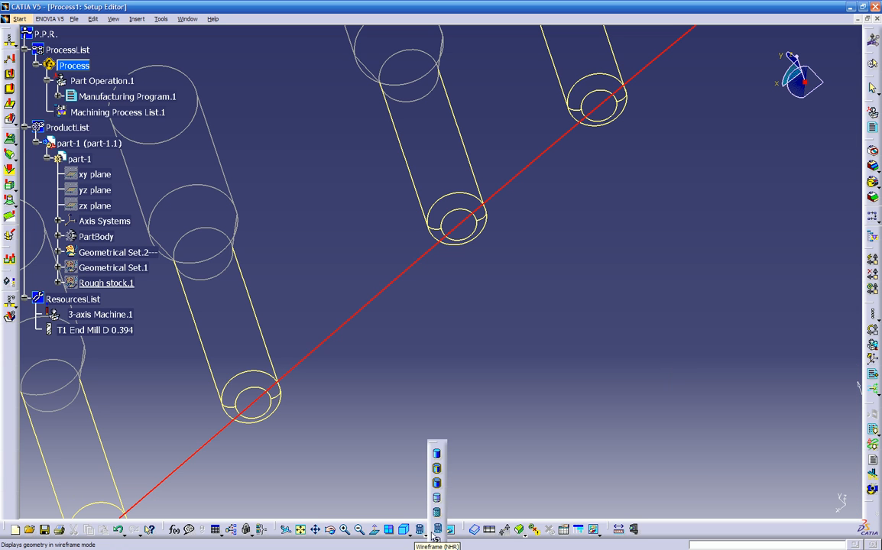
left_click(425, 534)
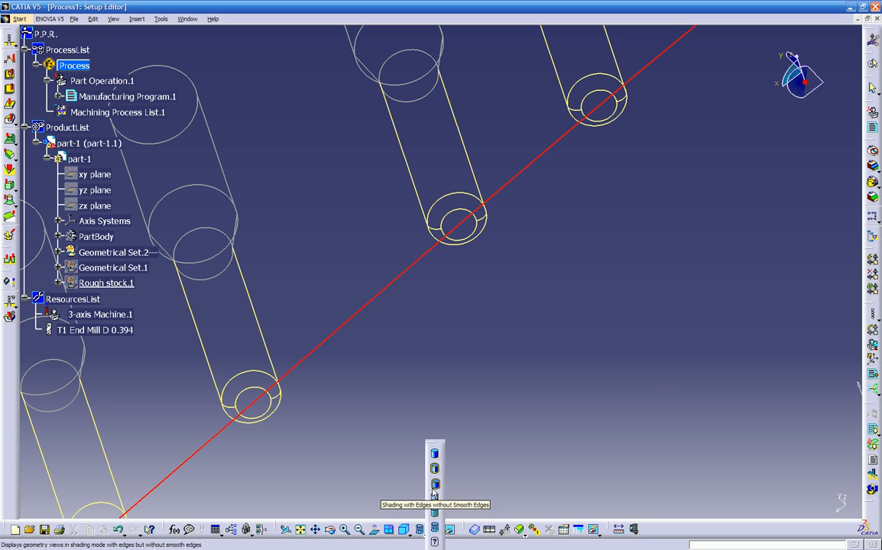
left_click(436, 471)
mouse_move(483, 321)
middle_mouse_down()
mouse_move(435, 449)
mouse_move(459, 373)
mouse_move(441, 461)
mouse_move(385, 488)
middle_mouse_up()
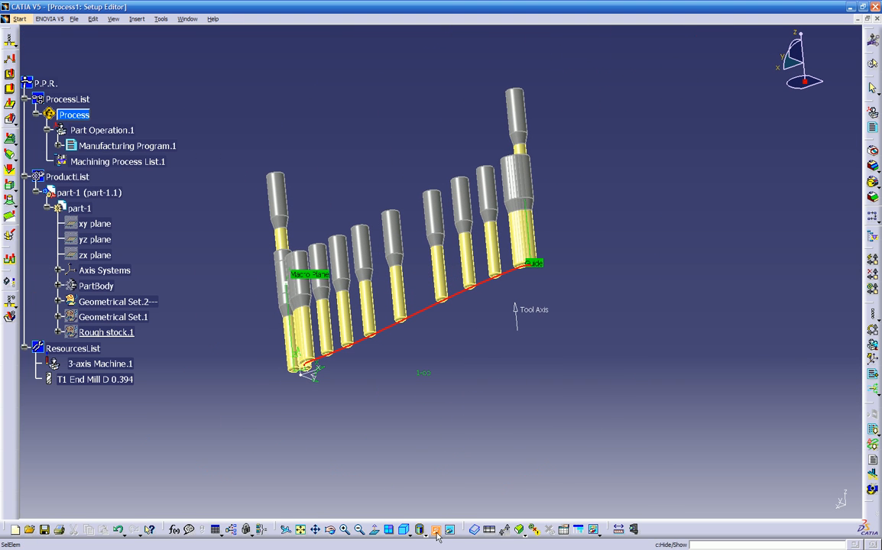
left_click(436, 530)
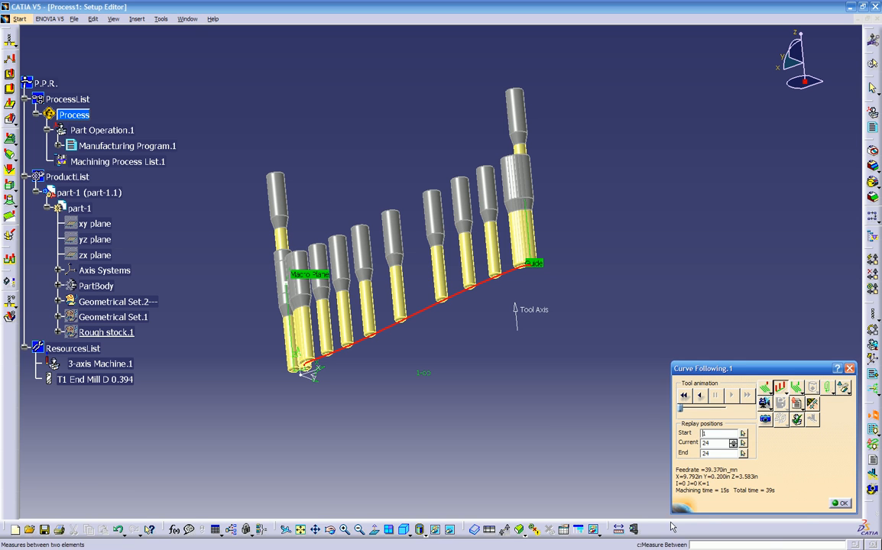
- Close the replay, accept the Curve Following operation and make the hidden part body visible again
left_click(839, 502)
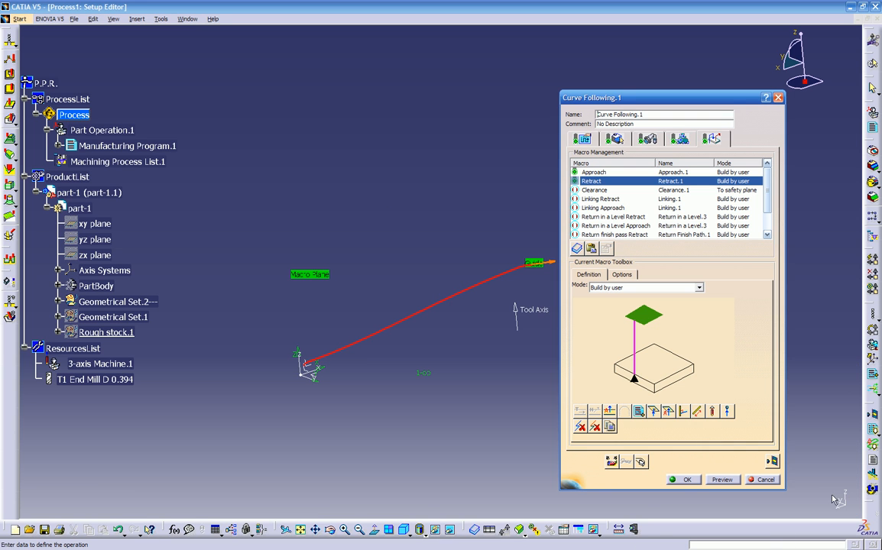
left_click(688, 480)
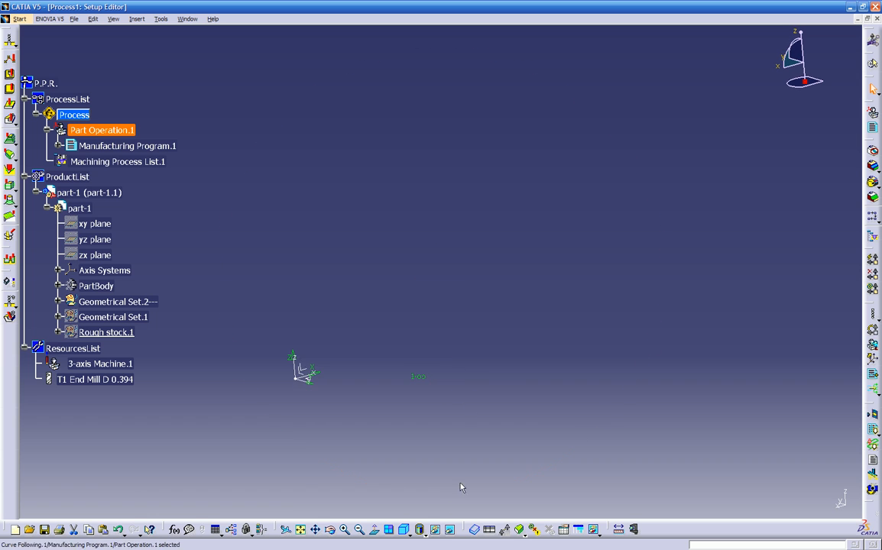
left_click(436, 530)
left_click(380, 321)
right_click(380, 323)
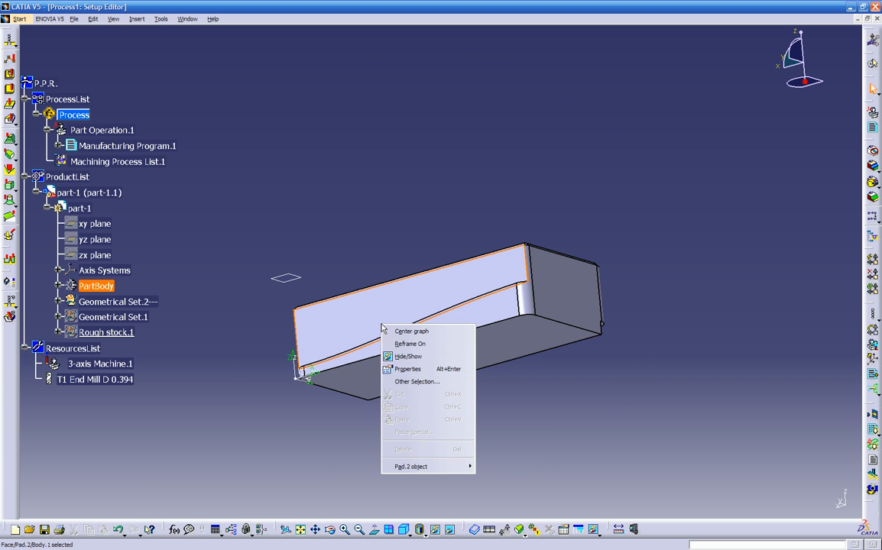
left_click(404, 356)
middle_click_drag(525, 396, 541, 348)
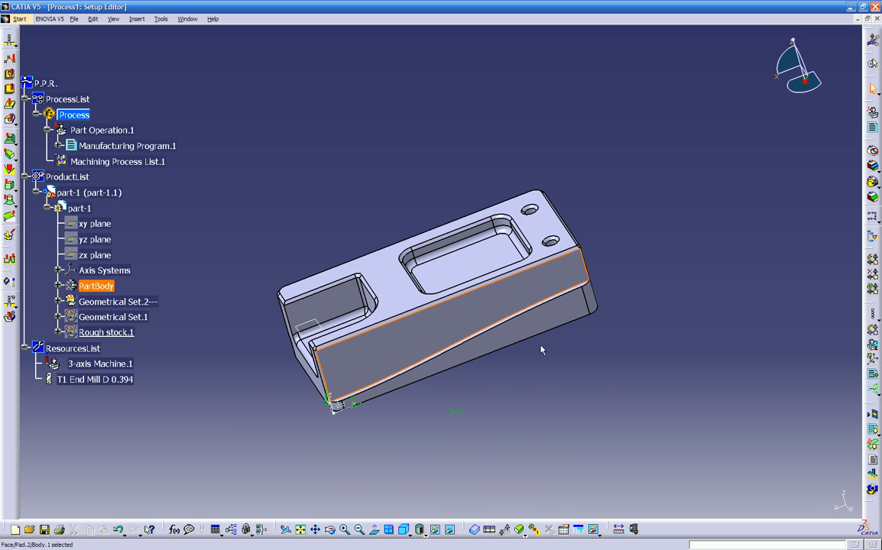
- Replay the tool path of Curve Following.1 from the manufacturing program and examine the tool positions against the sloping ledge
left_click(60, 146)
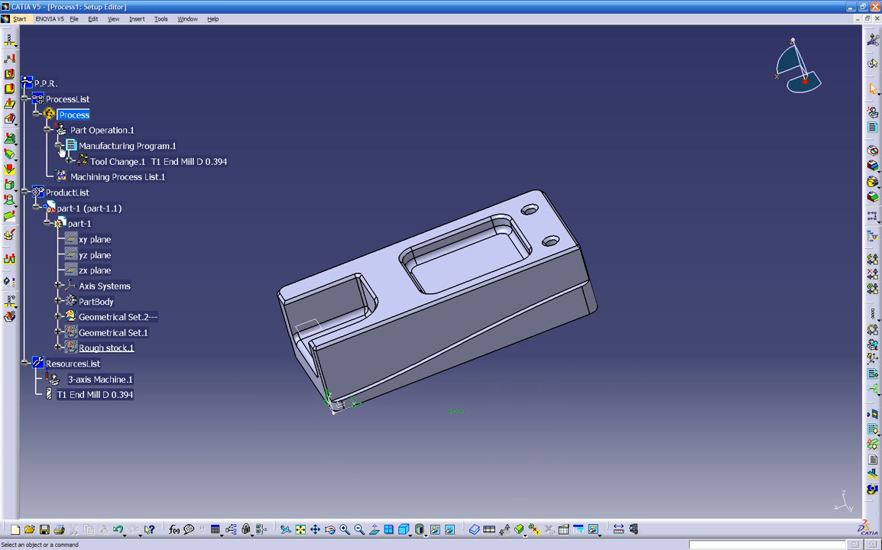
left_click(107, 177)
right_click(103, 176)
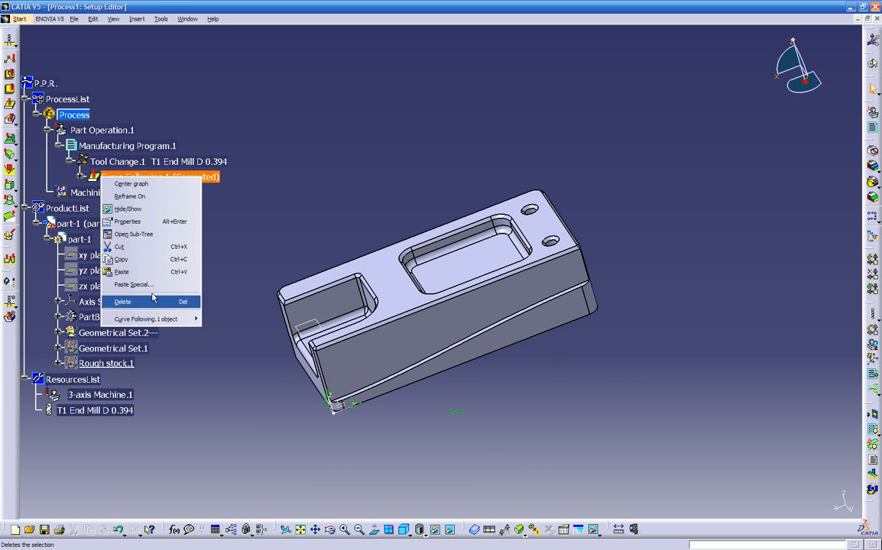
mouse_move(152, 319)
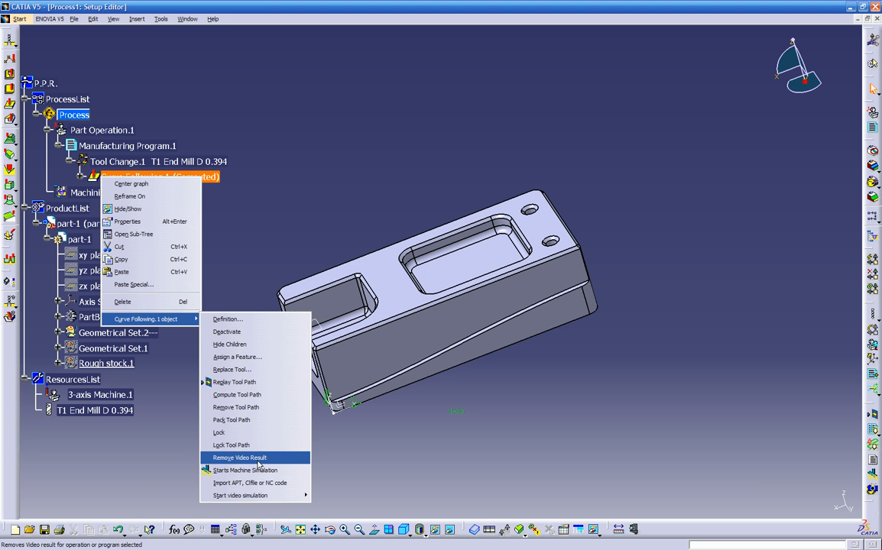
left_click(259, 389)
middle_click_drag(398, 298, 457, 346)
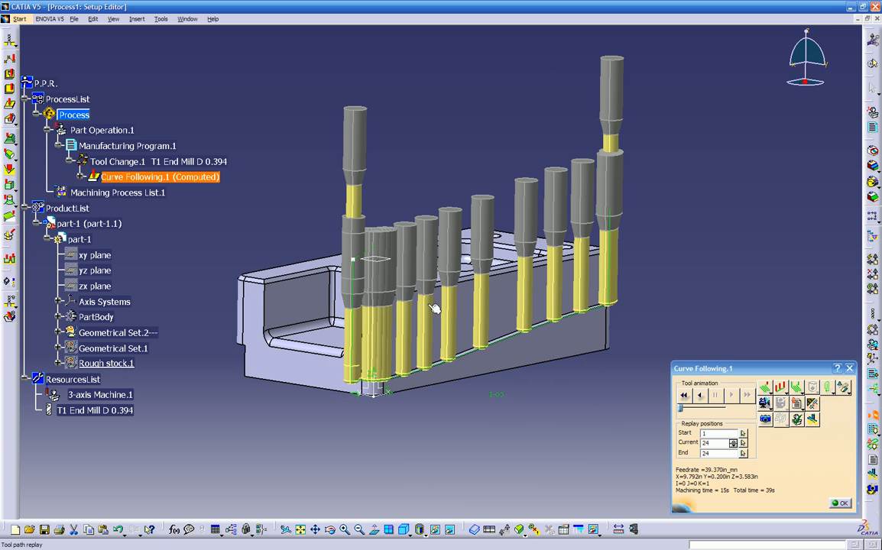
middle_click_drag(469, 391, 390, 394)
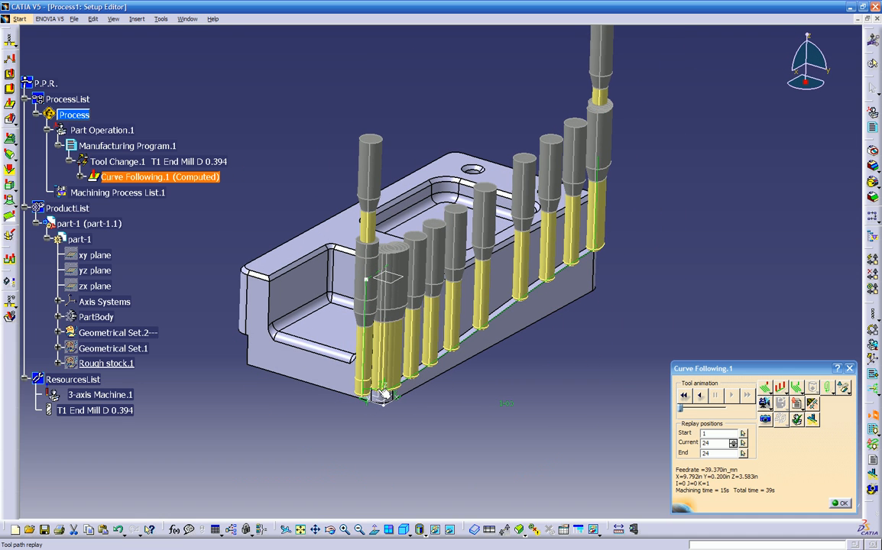
middle_click_drag(391, 263, 372, 374)
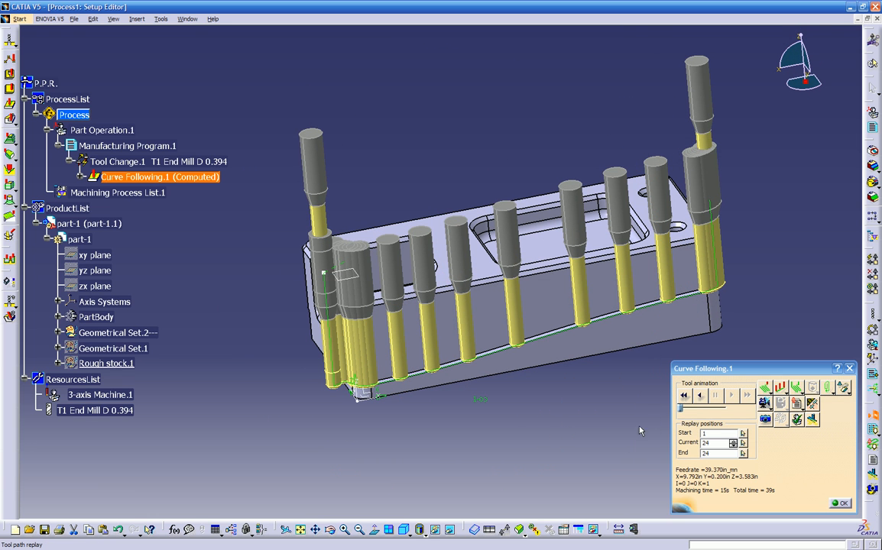
- Rewind the tool path to its start, show only the last tool position and replay it forward to the end
left_click(700, 398)
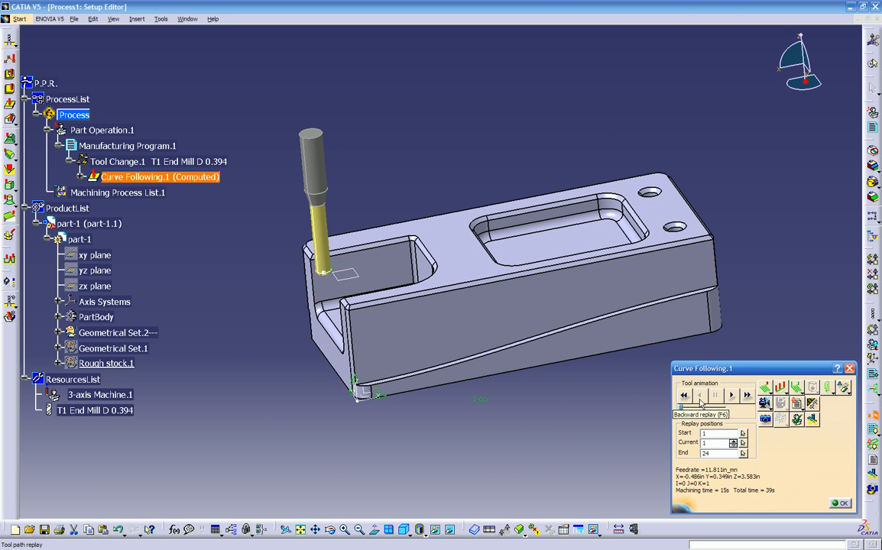
middle_click_drag(610, 414, 382, 247)
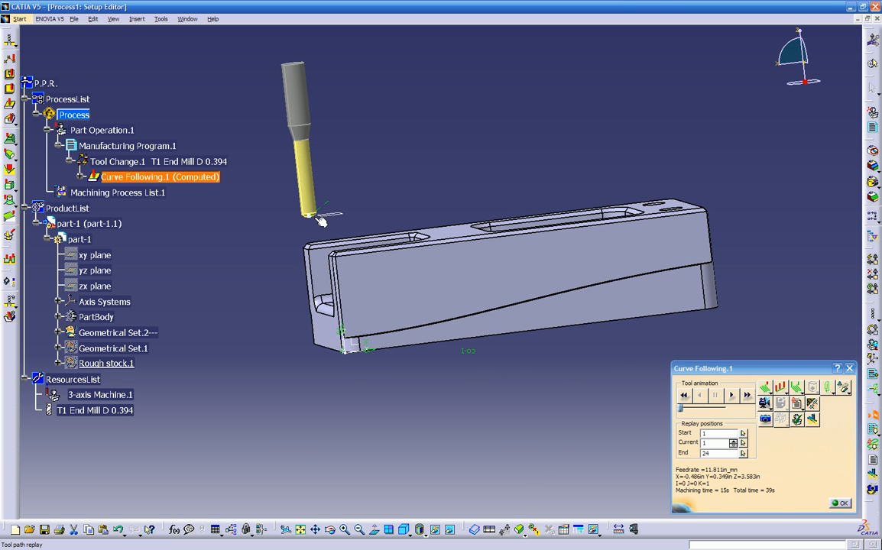
middle_click_drag(476, 307, 508, 373)
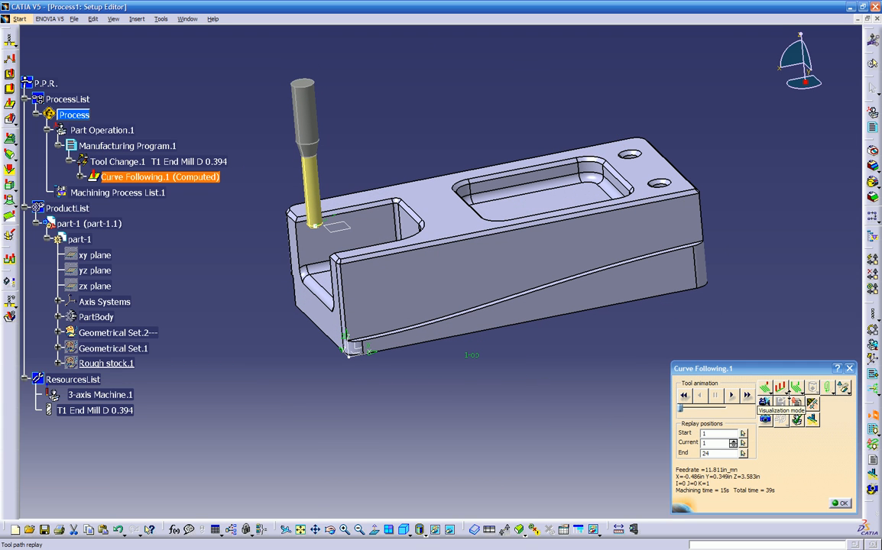
left_click(796, 388)
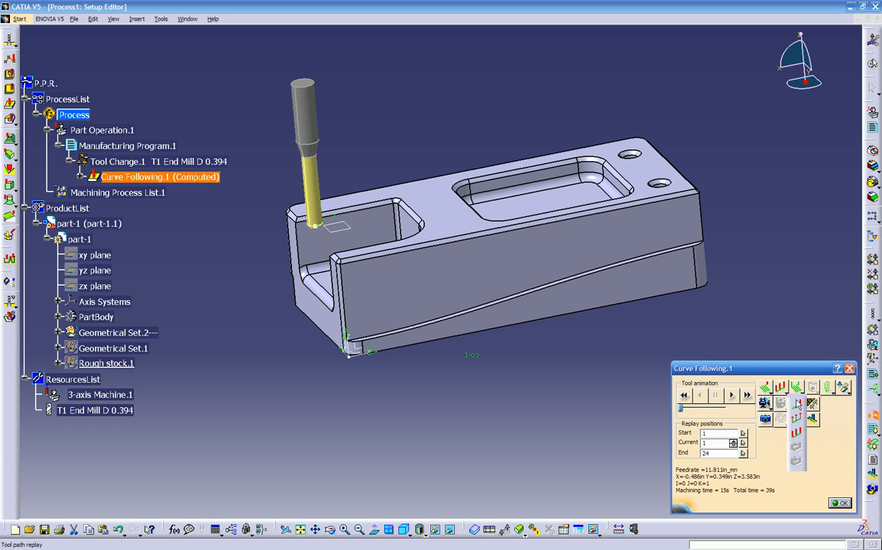
left_click(796, 404)
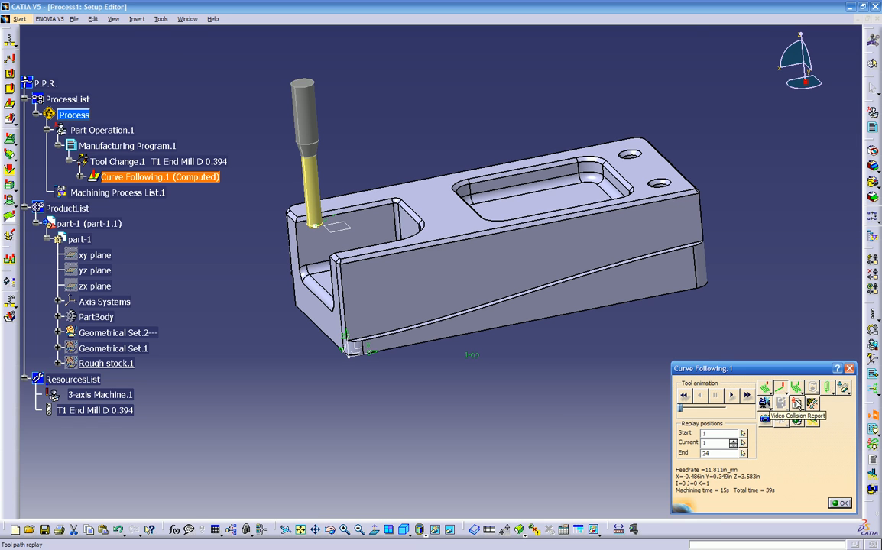
left_click(731, 396)
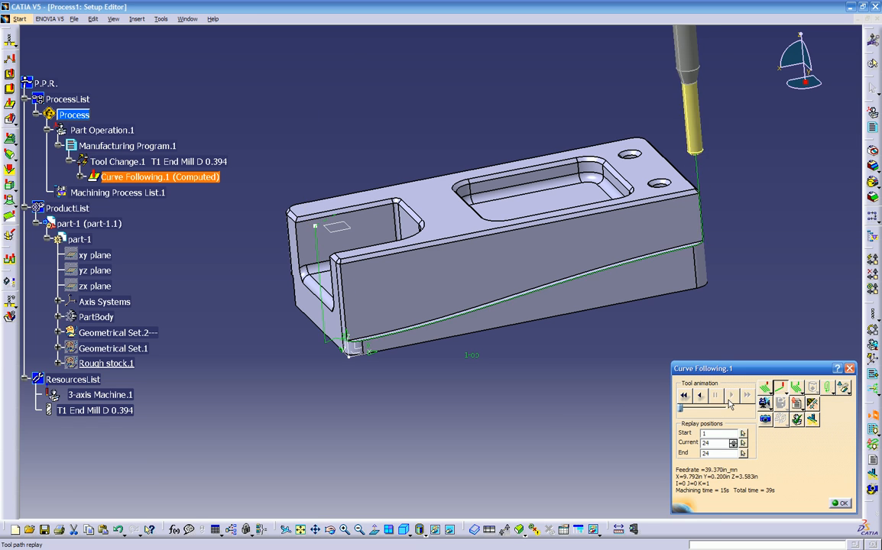
- Display the tool at every position again and inspect the approach, ledge pass and retract around the part
middle_click_drag(661, 309, 650, 127)
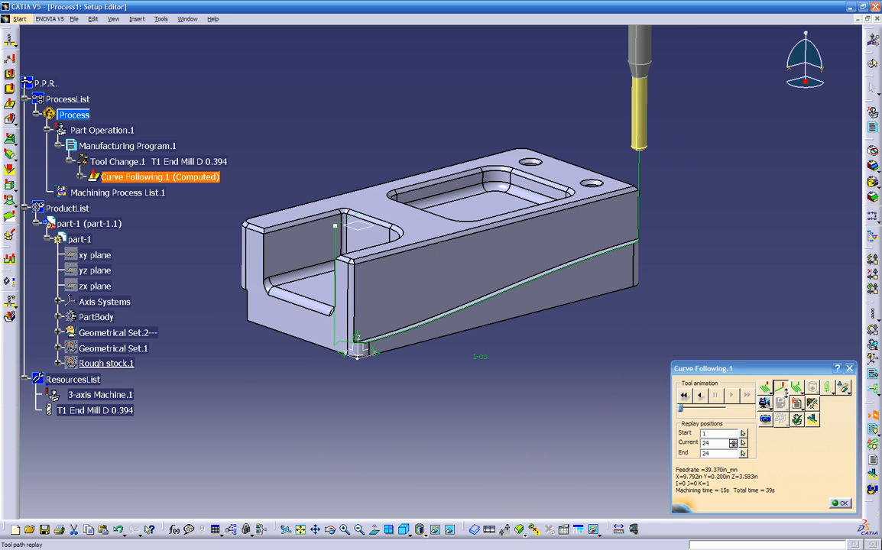
left_click(781, 390)
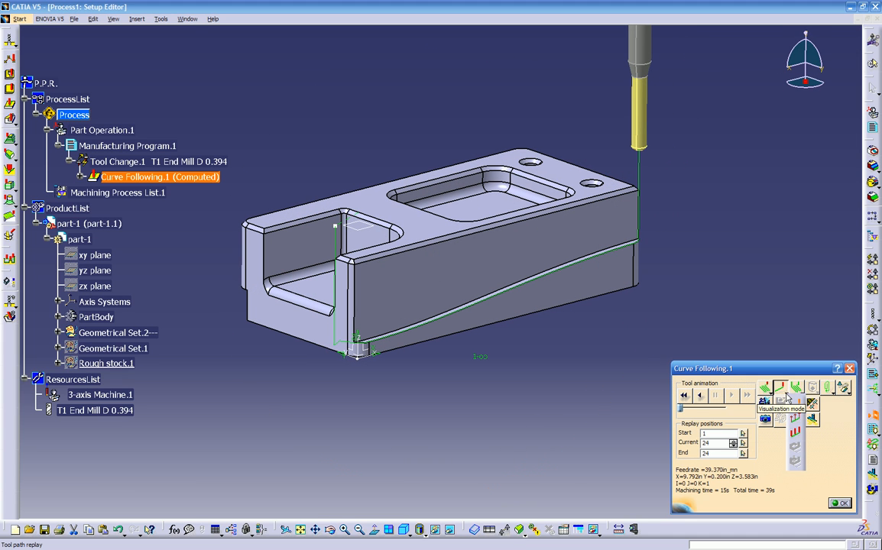
left_click(799, 433)
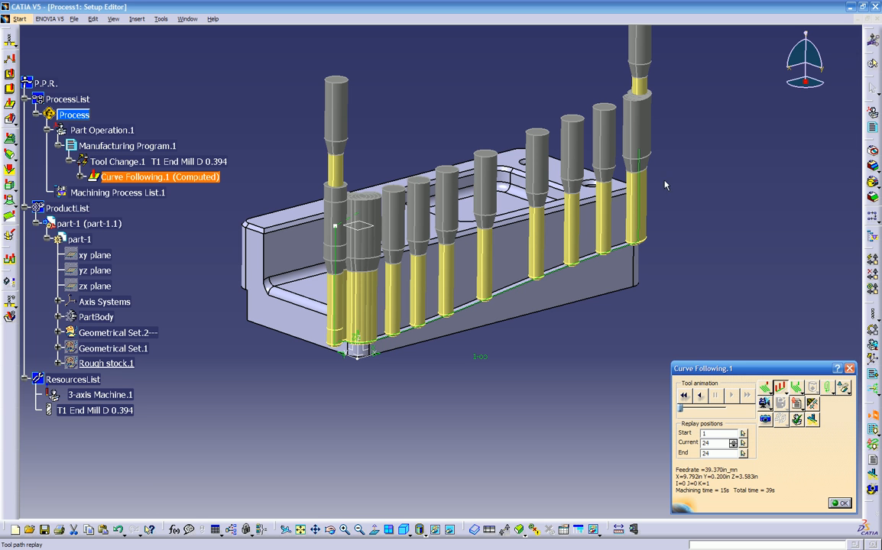
middle_click_drag(324, 264, 411, 302)
middle_click_drag(622, 276, 525, 322)
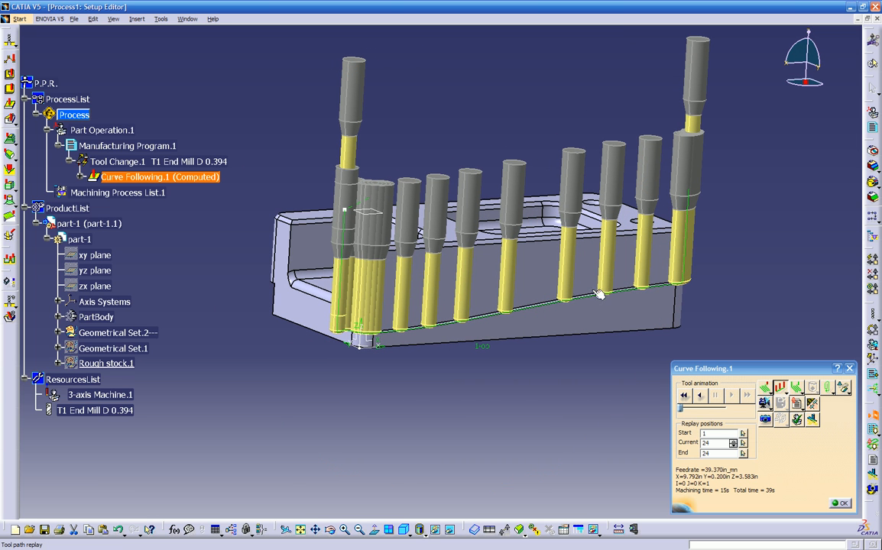
- Set the machining tolerance of Curve Following.1 to 0.001 in and replay the recomputed tool path
middle_click_drag(632, 291, 537, 346)
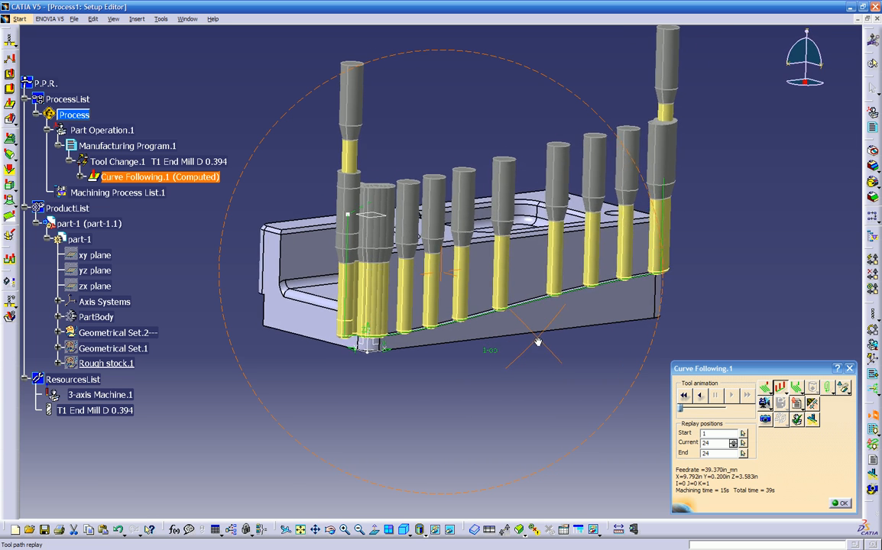
left_click(840, 503)
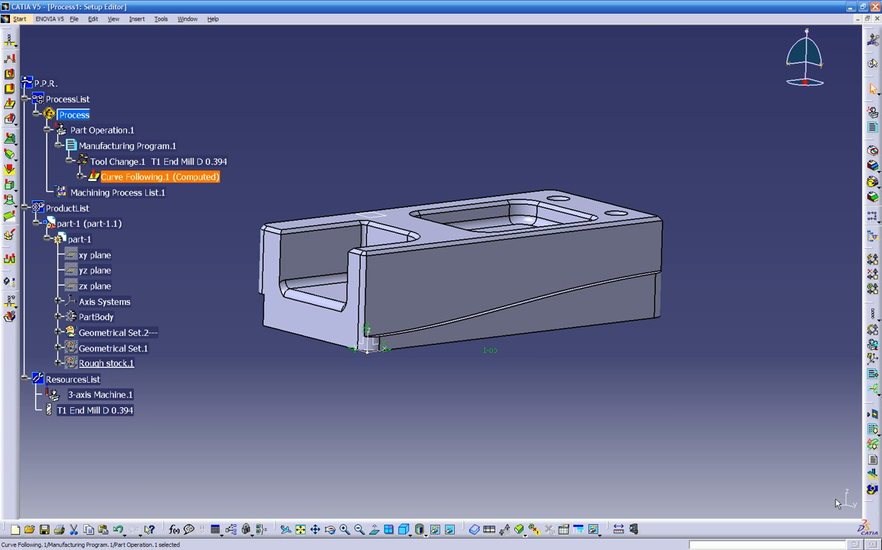
double_click(198, 176)
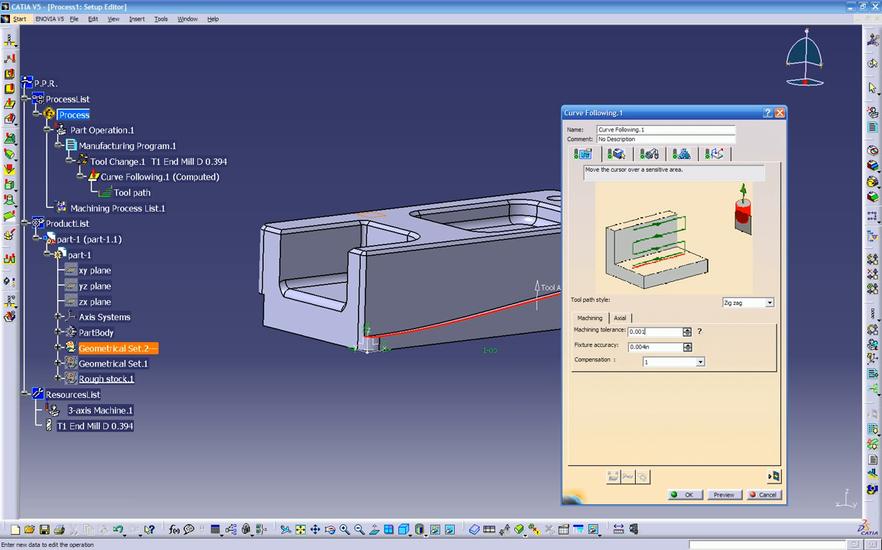
left_click(775, 478)
middle_click_drag(622, 389, 546, 372)
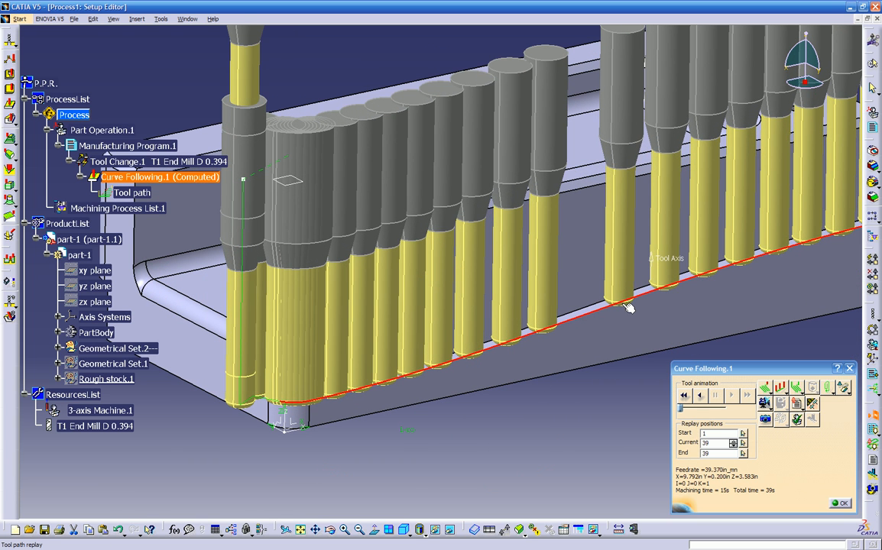
left_click(840, 503)
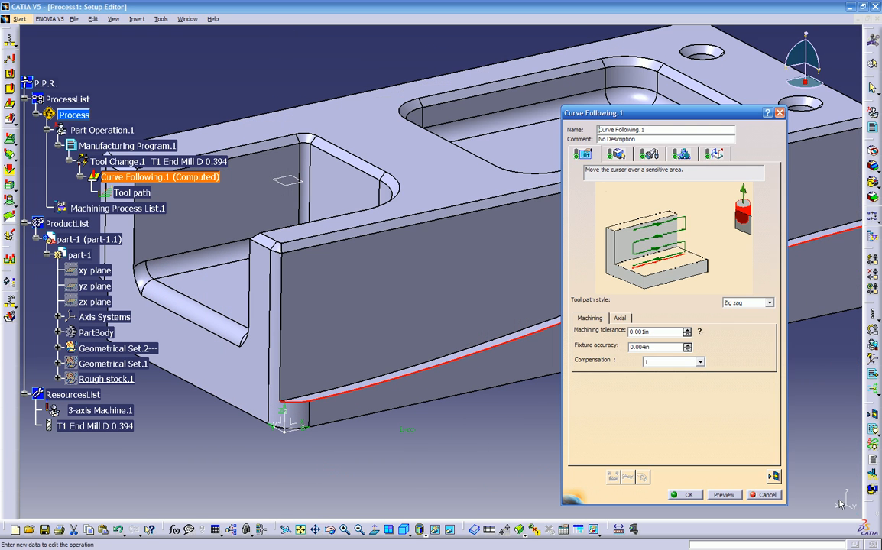
- Set the machining tolerance to 0.0005 in, recompute the tool path and rewind the replay to its start
left_click(701, 333)
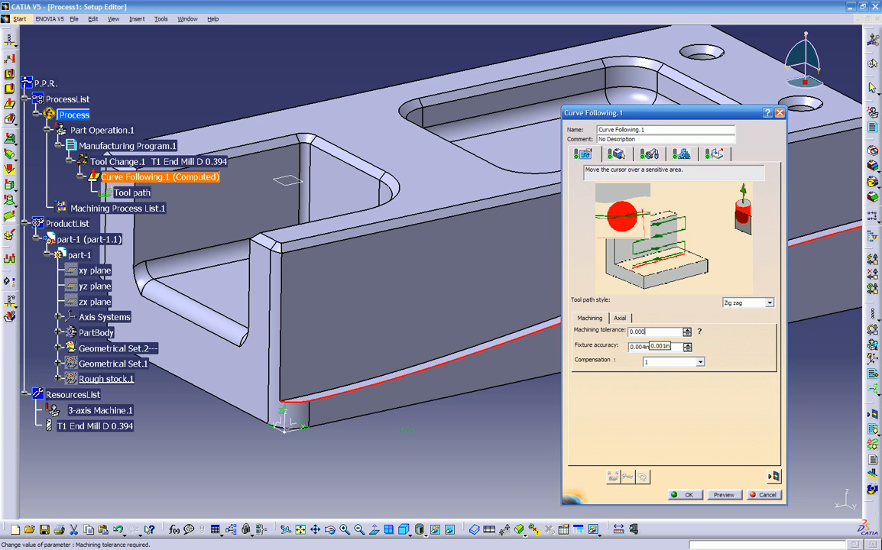
left_click(773, 476)
middle_click_drag(584, 381, 413, 270)
middle_click_drag(506, 283, 566, 416)
left_click(685, 396)
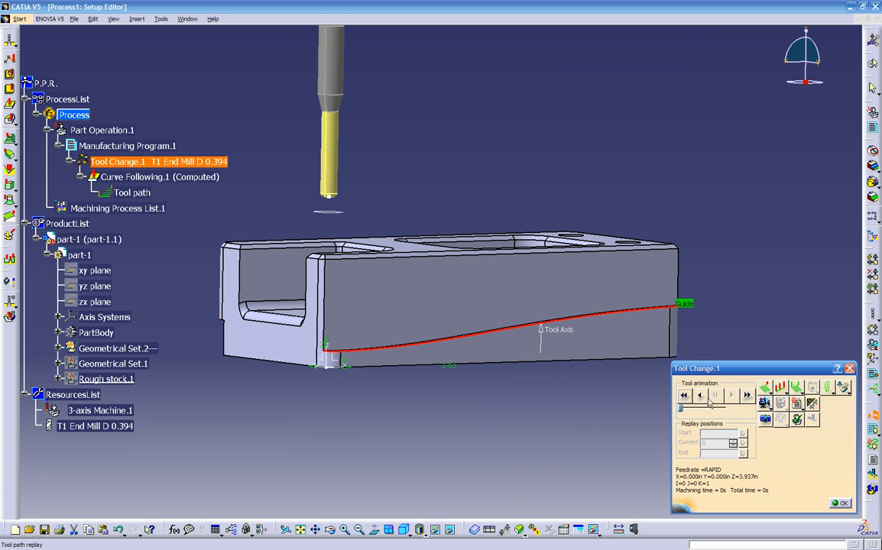
middle_click_drag(612, 413, 516, 409)
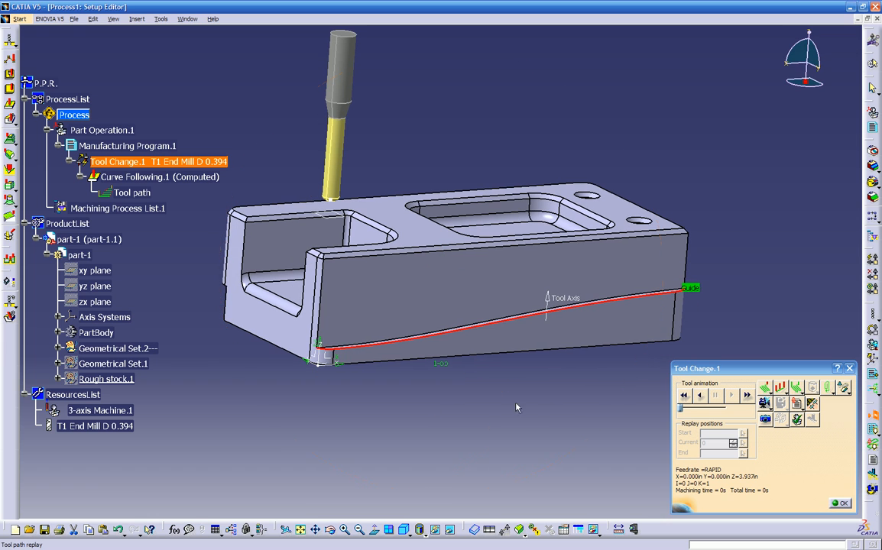
- Show the tool only at its last position, play the tool path forward and close the replay
left_click(785, 387)
left_click(797, 398)
middle_click_drag(686, 416, 621, 398)
left_click(686, 395)
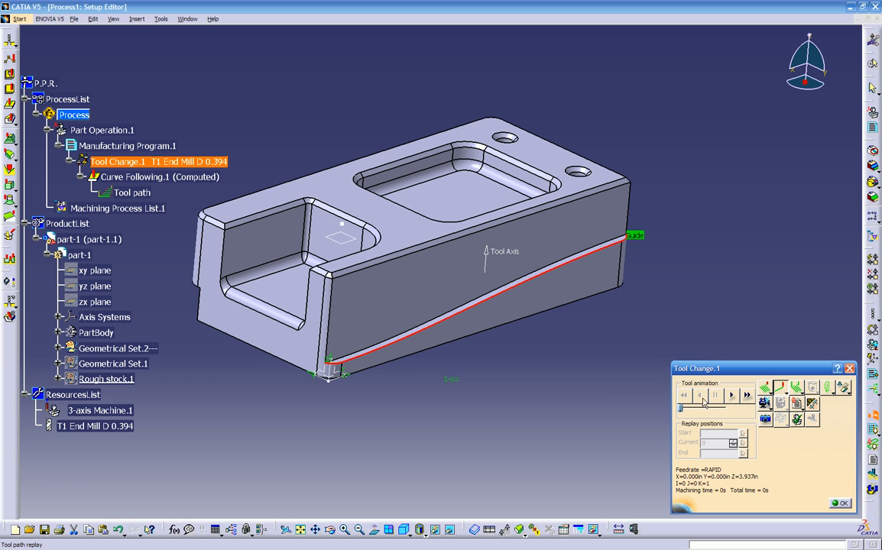
left_click(732, 396)
left_click(840, 505)
- Replay Curve Following.1 from its first position along the sloping ledge and return to the operation's settings
left_click(778, 475)
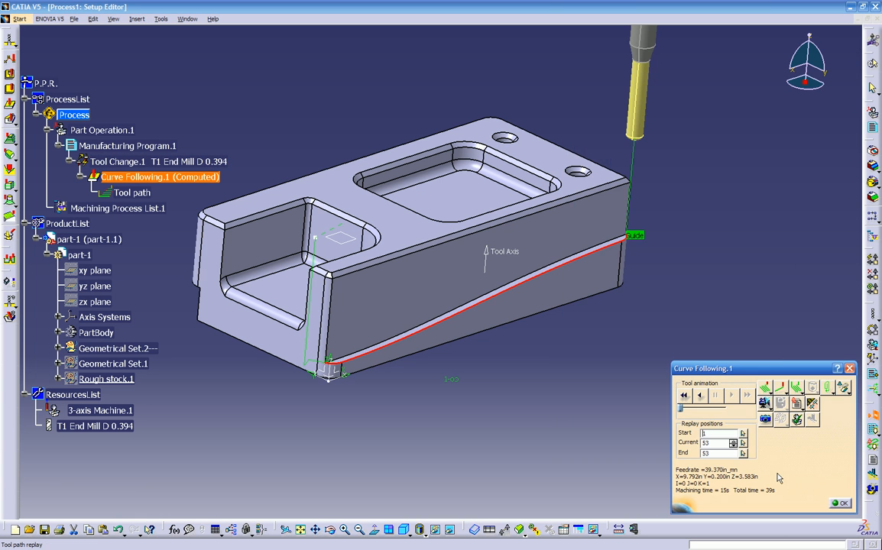
left_click(687, 396)
left_click(732, 396)
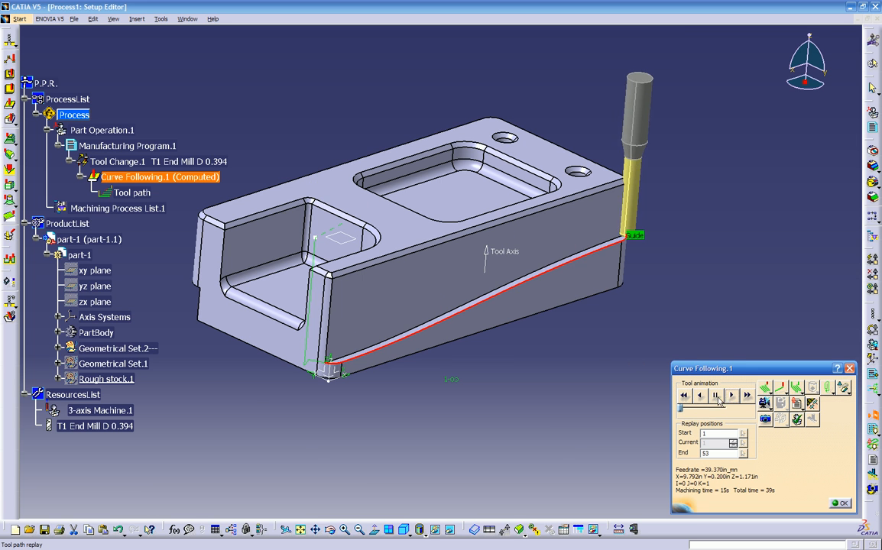
middle_click_drag(605, 361, 614, 385)
left_click(835, 504)
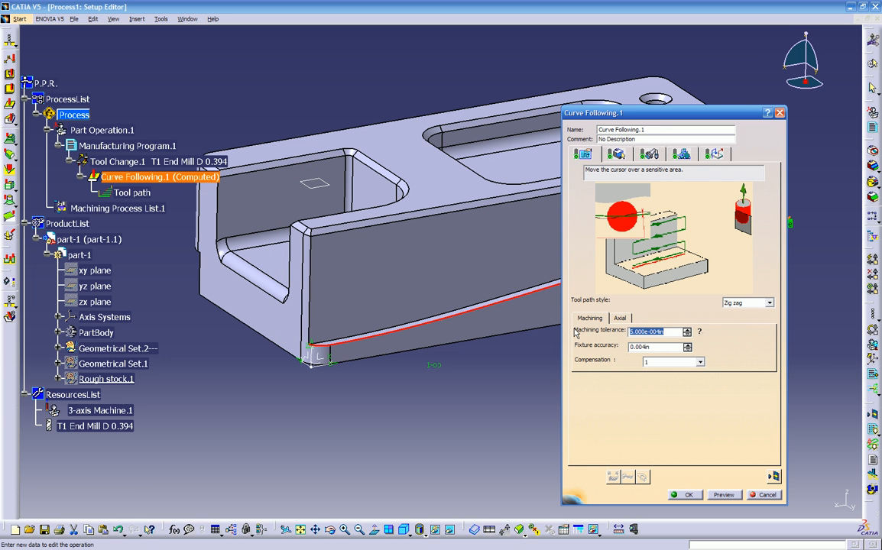
- Change the machining tolerance, and set the axial strategy to 5 levels with a maximum depth of cut of 0.2 in
type(".0")
left_click(620, 318)
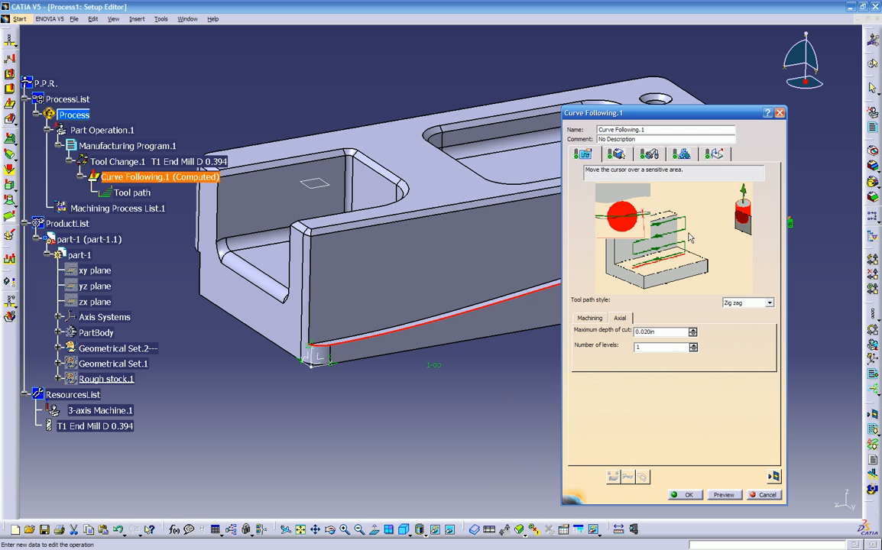
double_click(648, 347)
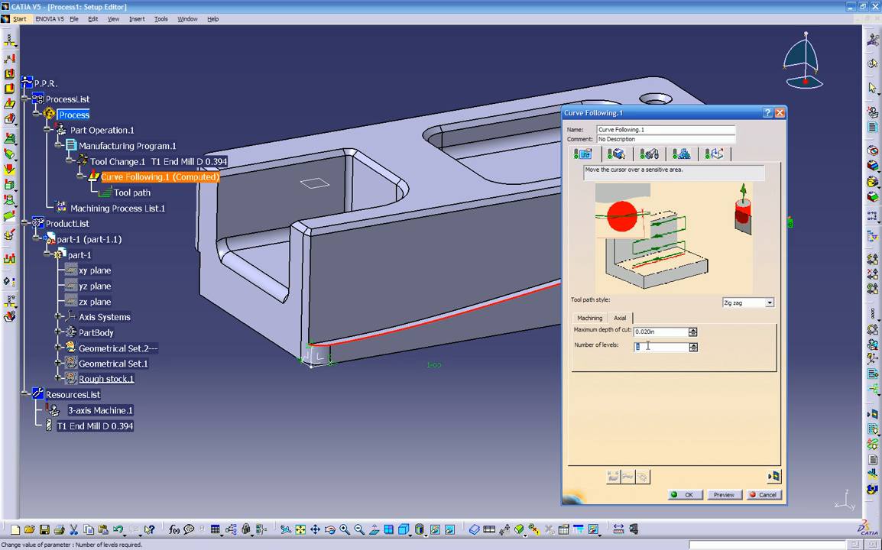
left_click_drag(664, 332, 581, 337)
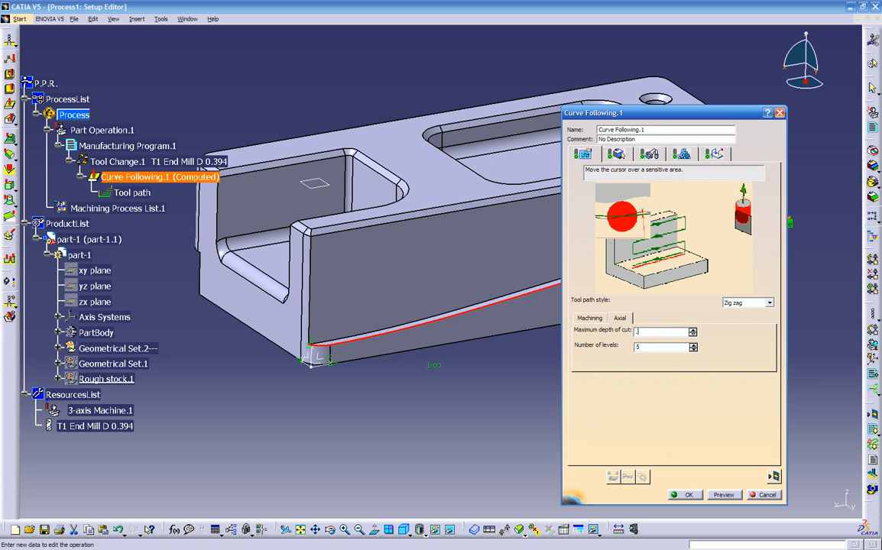
- Compute the multi-level tool path and replay it from start to end to check the passes above the ledge
left_click(774, 477)
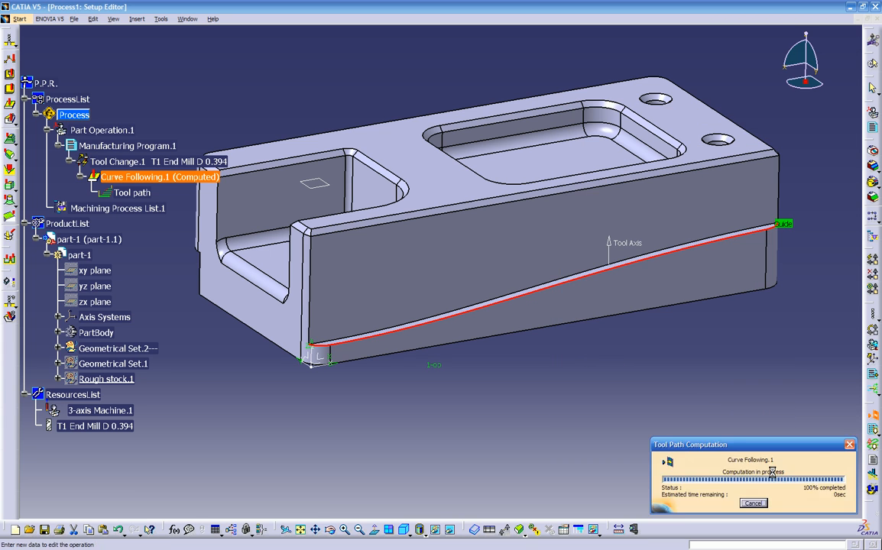
left_click(684, 395)
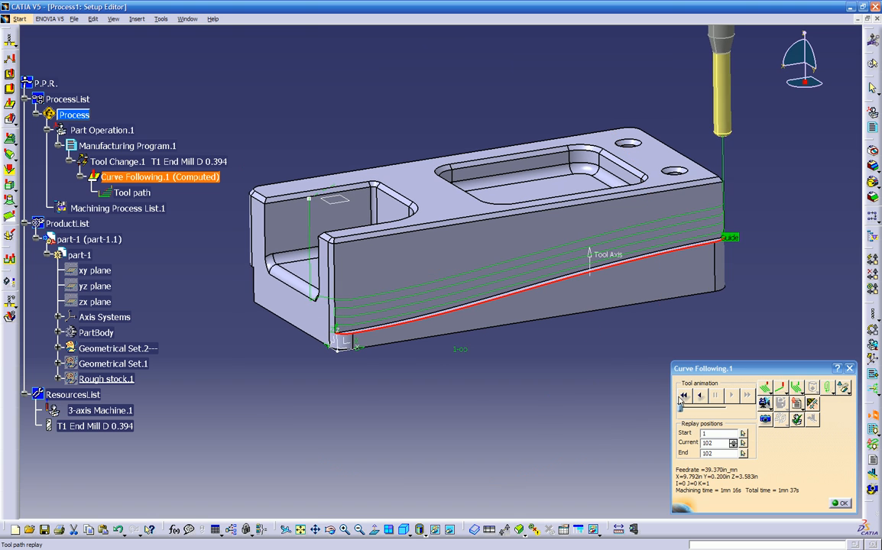
left_click(731, 396)
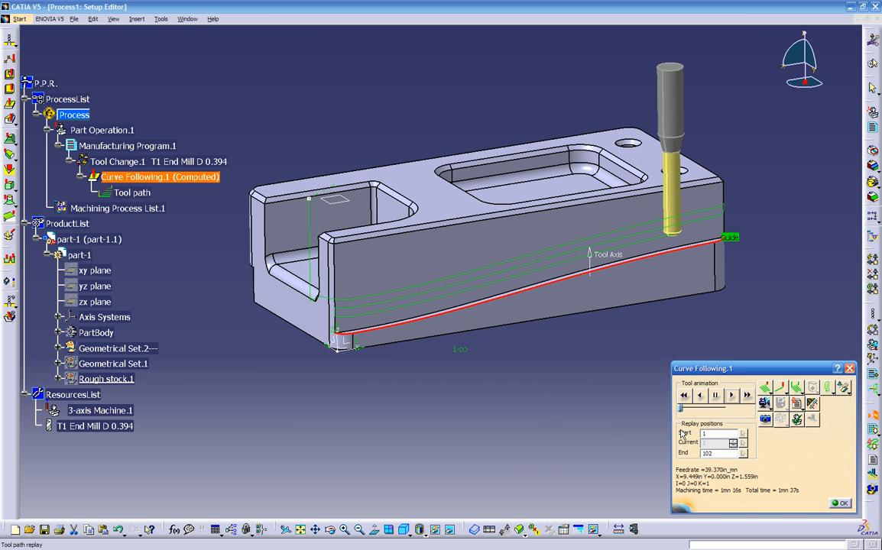
middle_click_drag(619, 413, 535, 382)
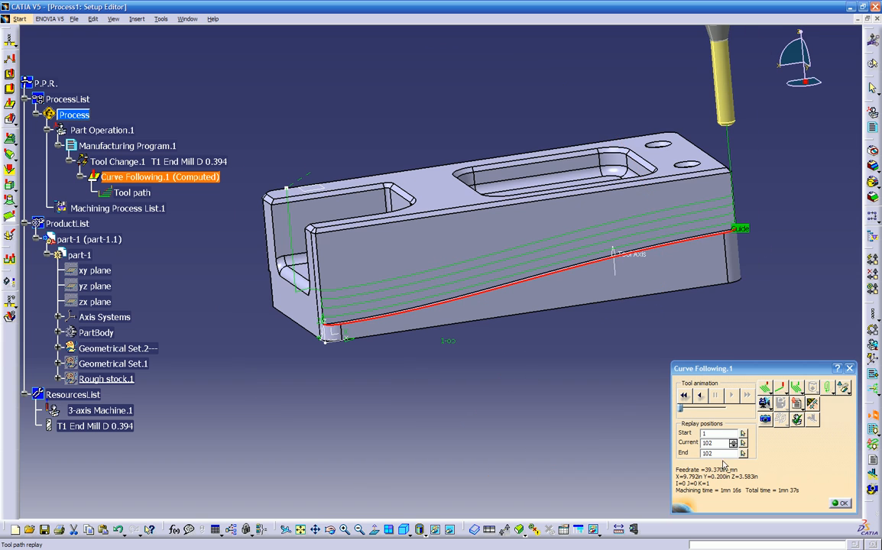
left_click(837, 503)
- Set the tool path style to One way, replay the recomputed path and inspect the return moves between levels
left_click(768, 303)
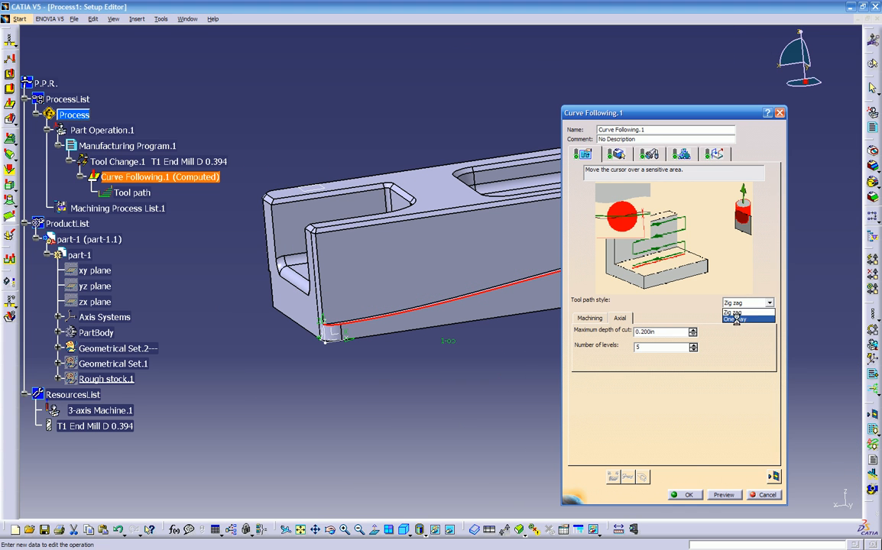
left_click(735, 319)
left_click(770, 476)
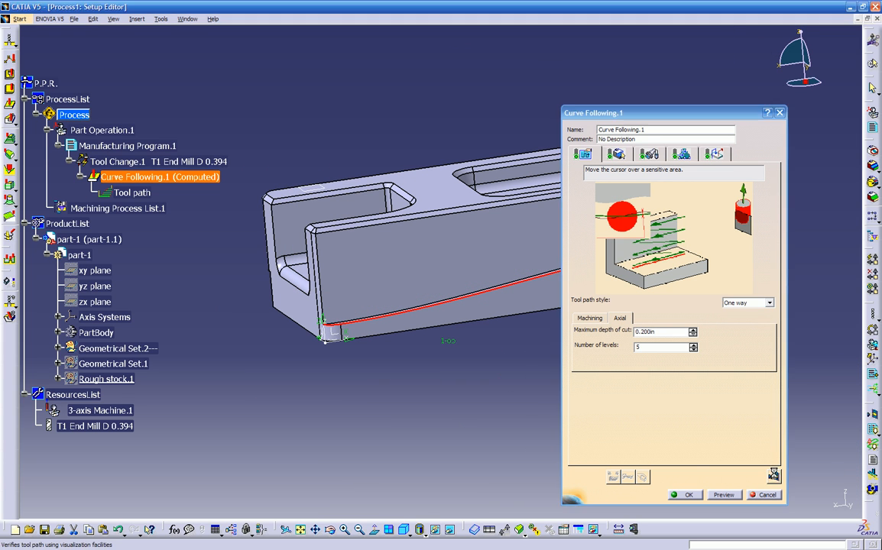
middle_click_drag(545, 367, 639, 392)
left_click(684, 395)
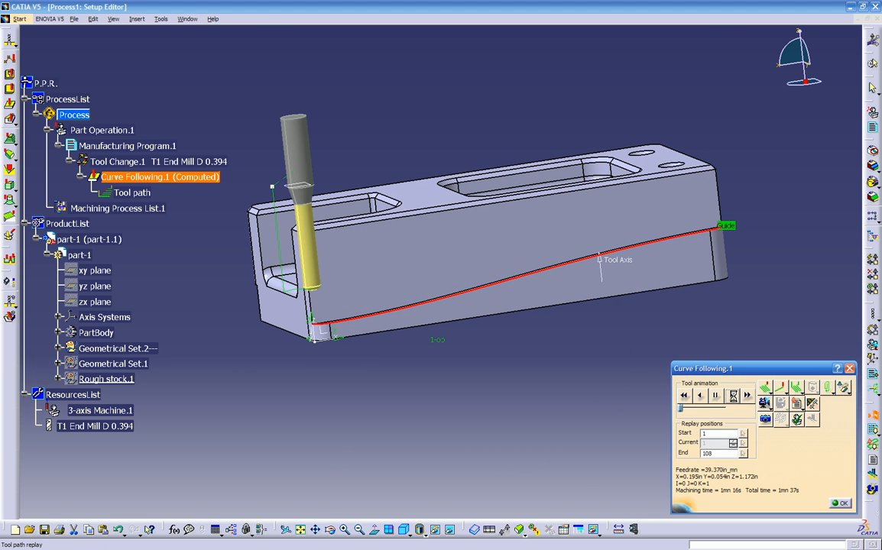
middle_click_drag(646, 397, 671, 256)
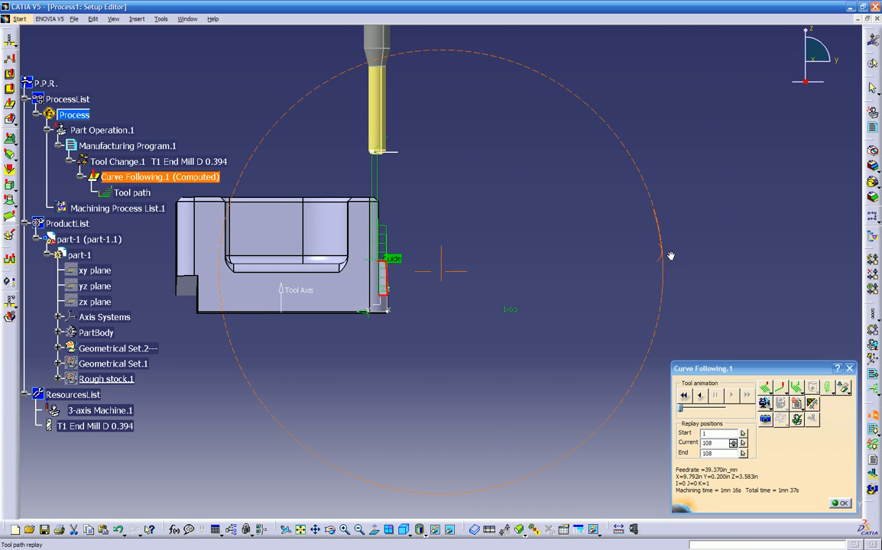
middle_click_drag(495, 254, 433, 258)
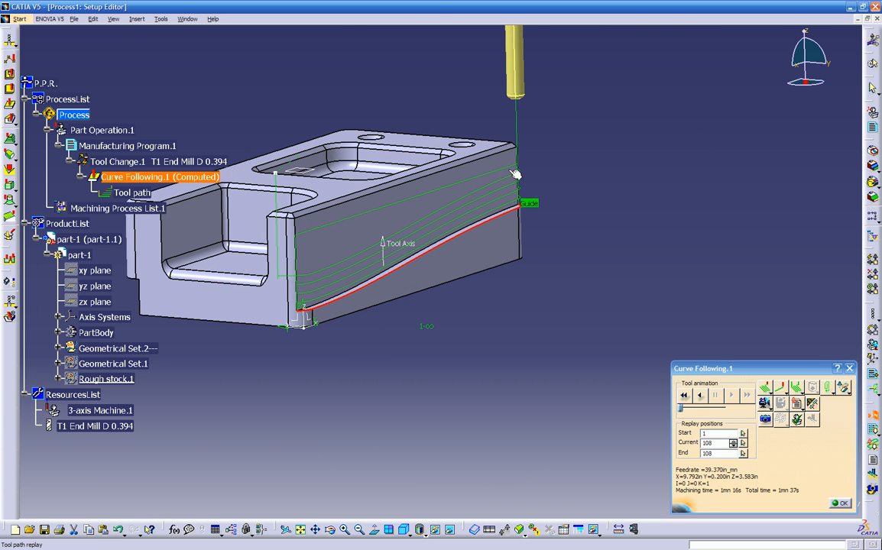
middle_click_drag(337, 233, 466, 280)
middle_click_drag(382, 248, 460, 270)
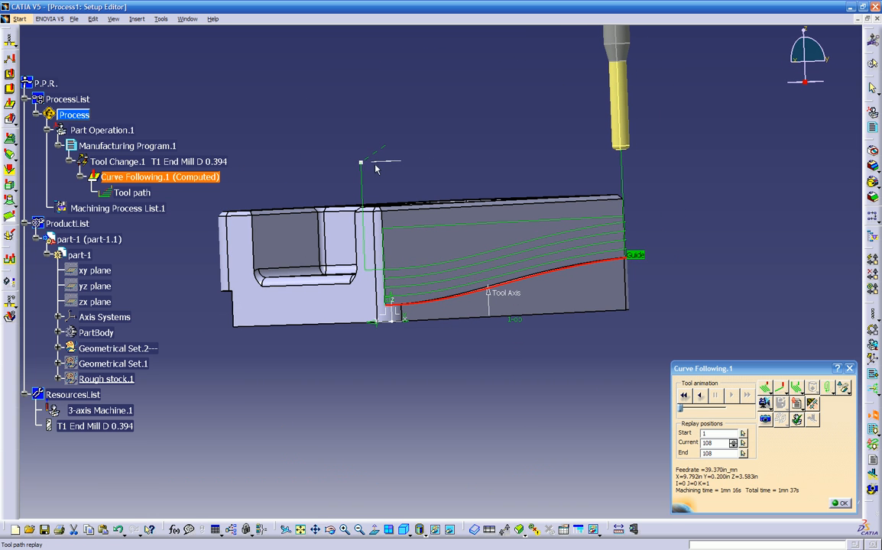
left_click(840, 503)
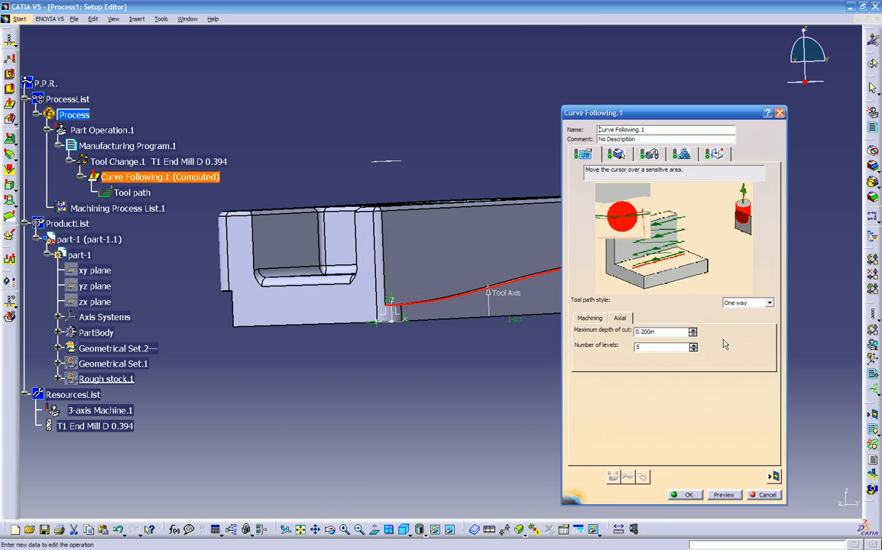
- Activate the Clearance macro and the Linking Retract and Approach macros of Curve Following.1
left_click(714, 156)
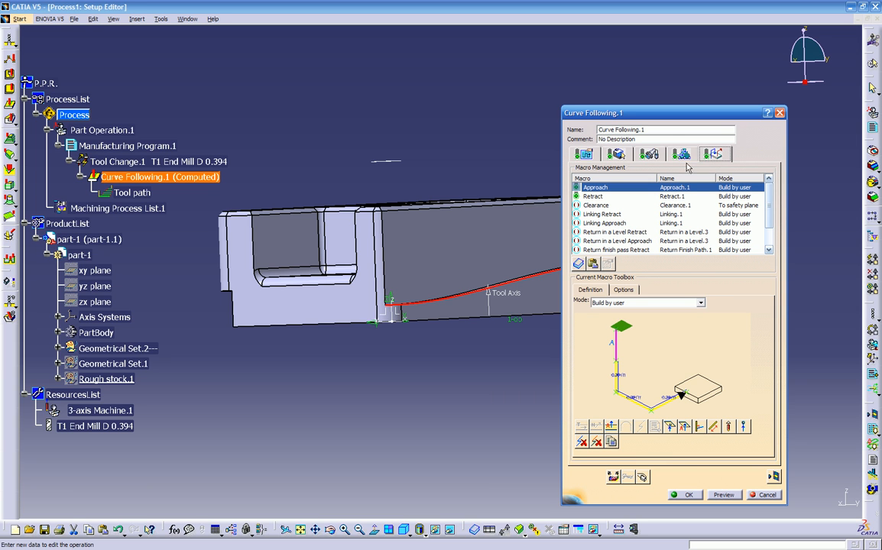
right_click(585, 210)
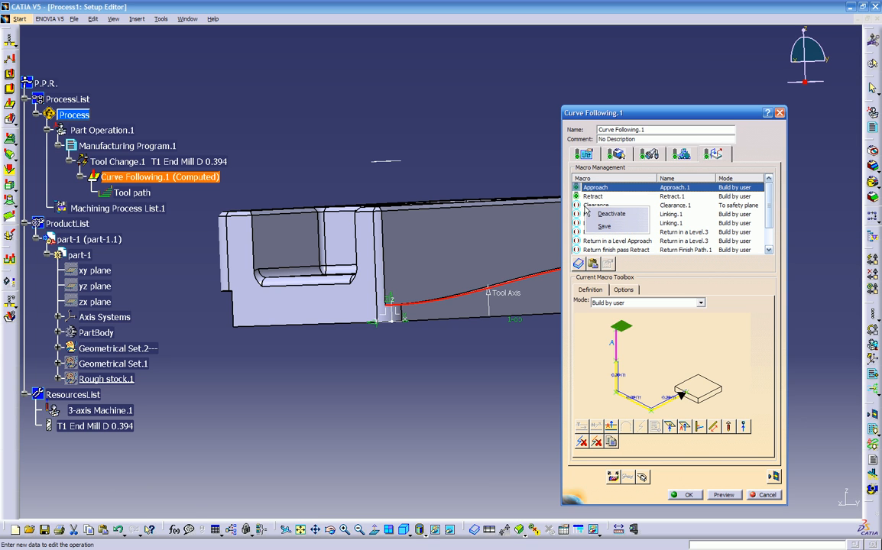
left_click(609, 215)
right_click(604, 207)
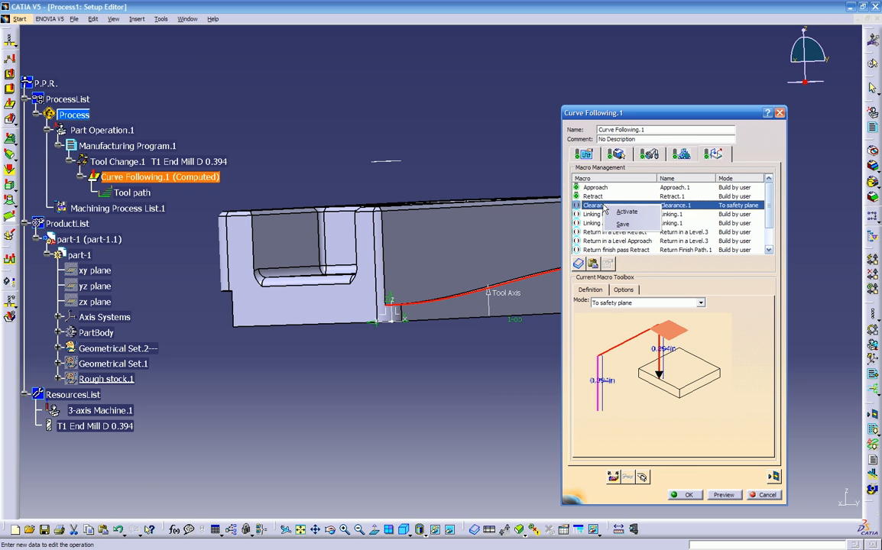
left_click(626, 211)
left_click(604, 215)
right_click(614, 221)
left_click(615, 223)
- Activate the Return in a Level and Return finish pass macros for both retract and approach
right_click(603, 239)
left_click(611, 253)
left_click(612, 250)
right_click(611, 250)
left_click(626, 259)
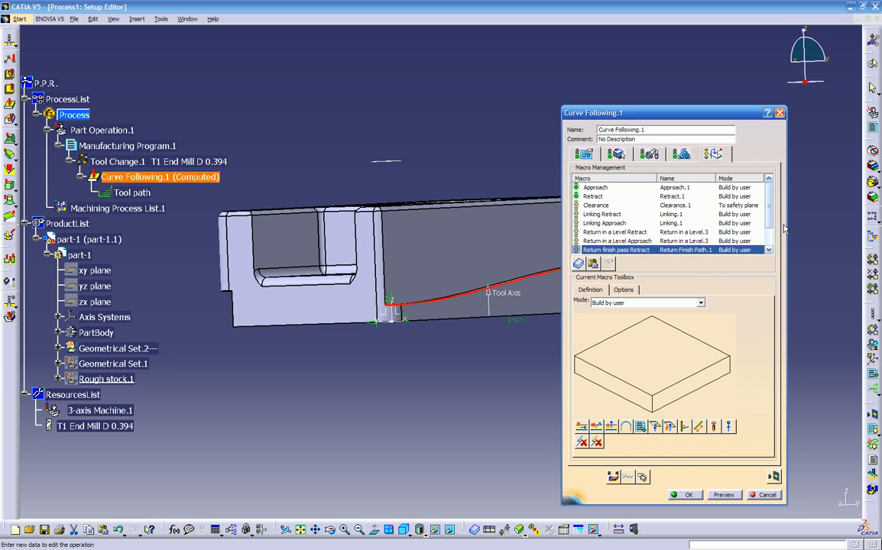
- Activate the Return between levels Retract and Approach macros
left_click_drag(772, 220, 759, 258)
right_click(632, 243)
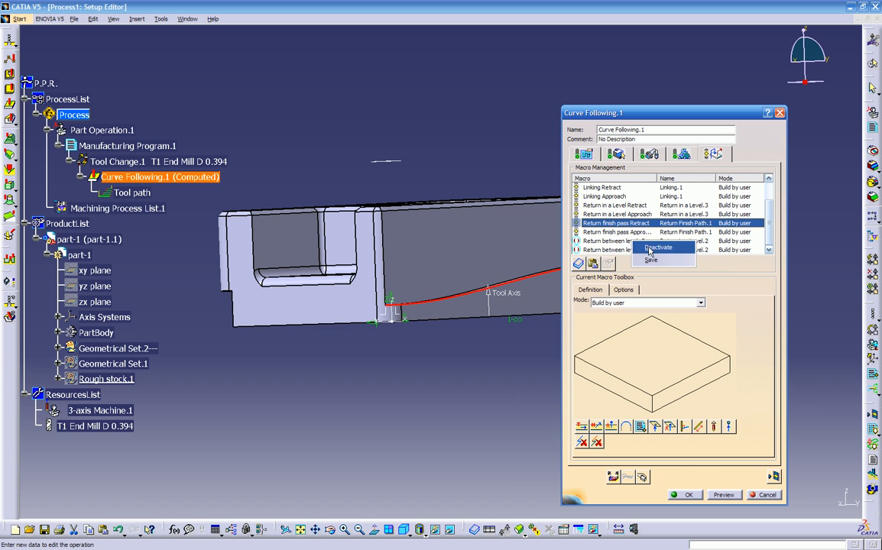
left_click(605, 243)
right_click(605, 244)
left_click(619, 251)
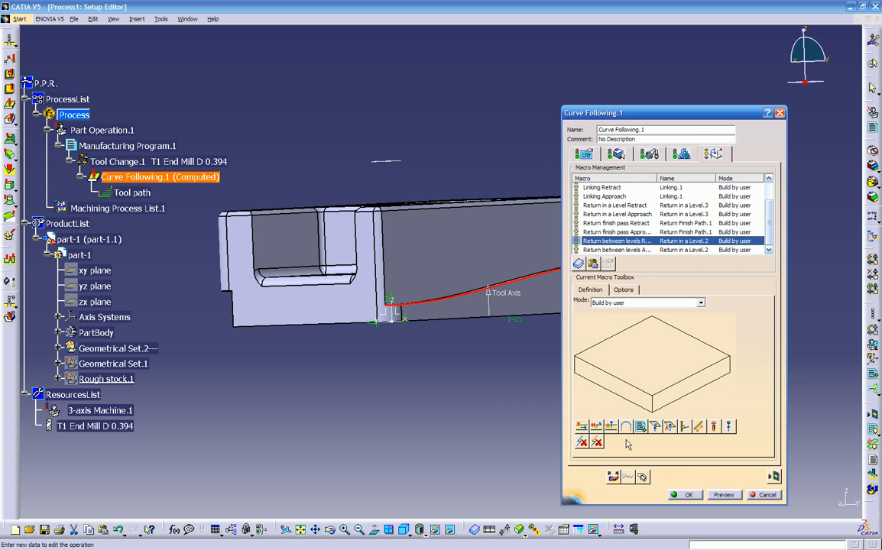
- Add an axial motion up to the plane above the part to the Return between levels Retract macro
left_click(670, 429)
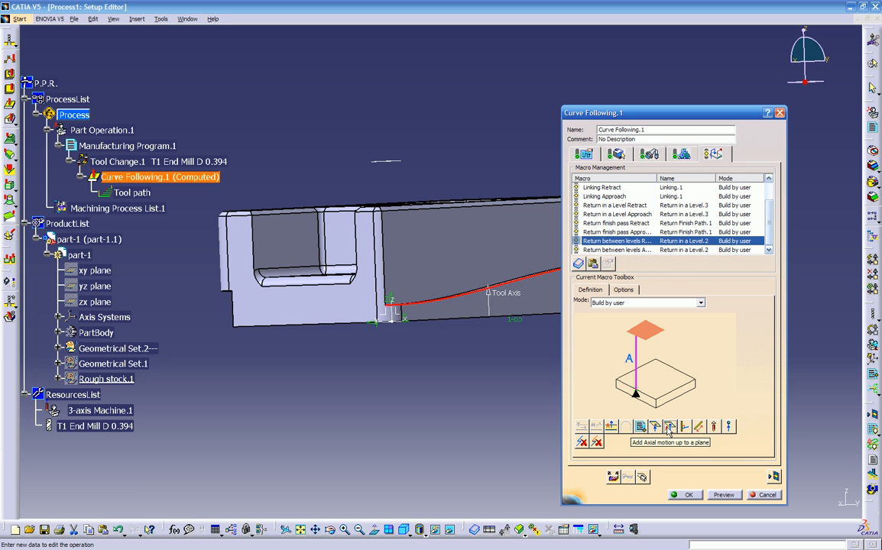
left_click(644, 332)
left_click(390, 165)
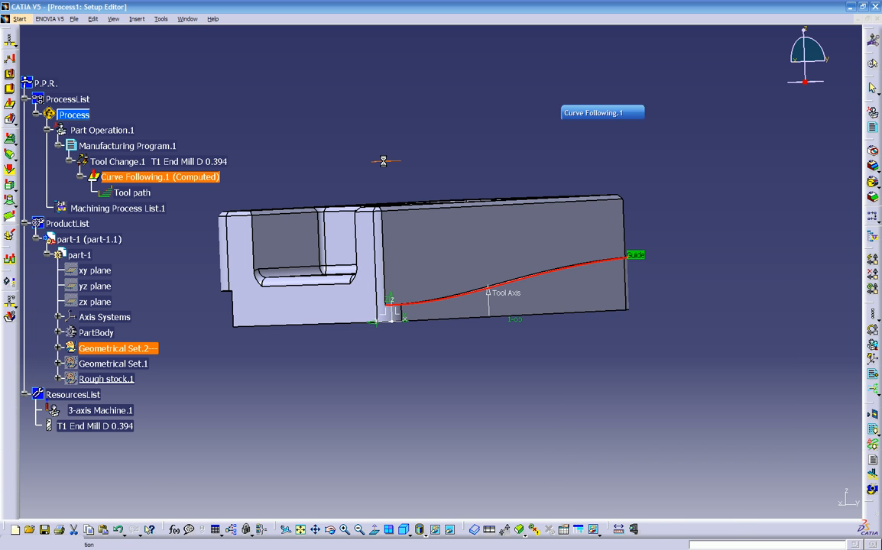
- Add an axial motion from the plane above the part to the Return between levels Approach macro
left_click(593, 250)
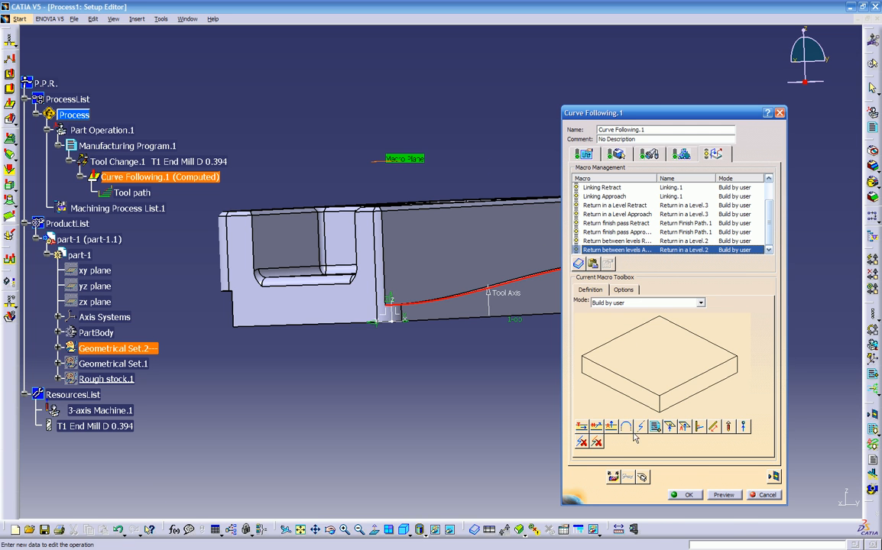
left_click(683, 427)
left_click(651, 334)
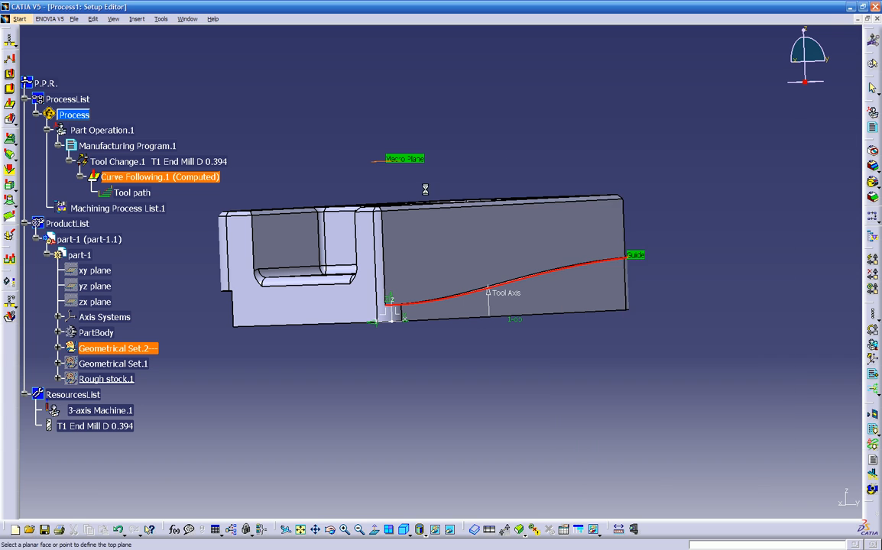
left_click(392, 163)
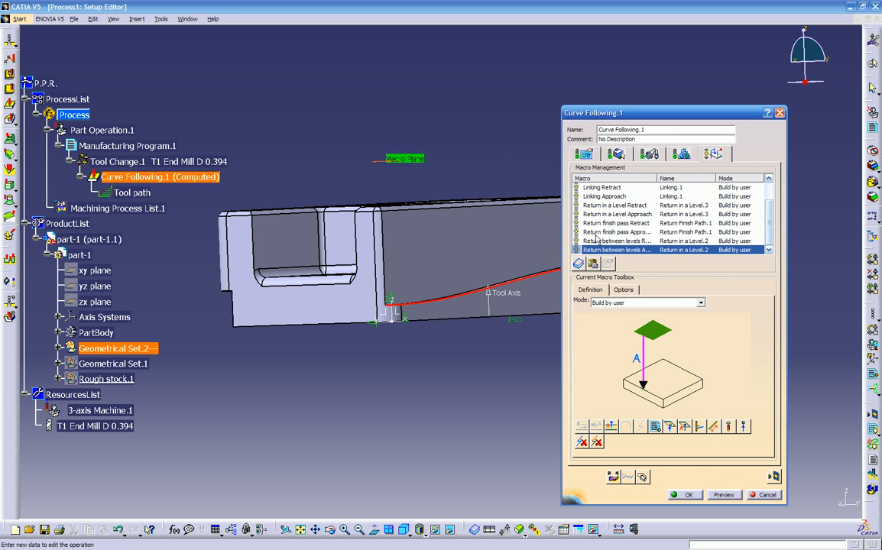
- Add an axial motion from the plane above the part to the Return finish pass Approach macro
left_click(646, 234)
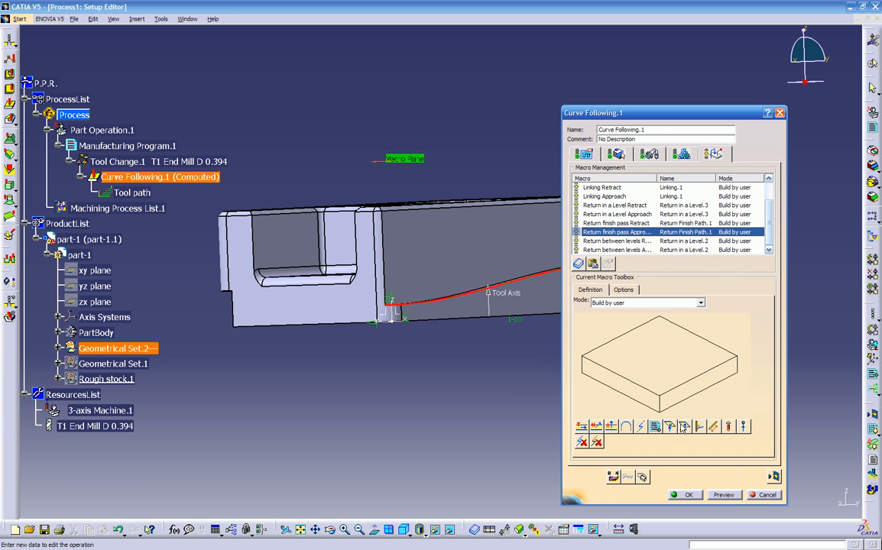
left_click(683, 427)
left_click(651, 334)
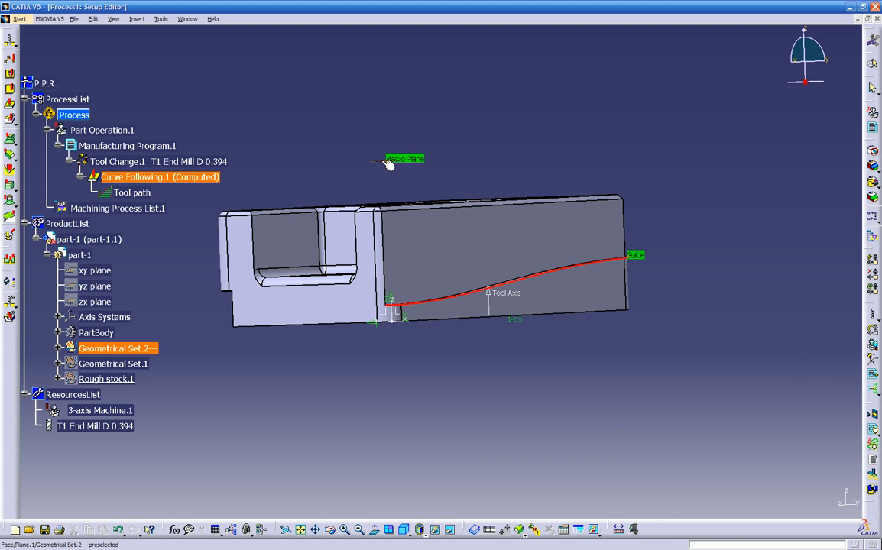
left_click(389, 166)
- Add an axial motion up to the plane above the part to the Return finish pass Retract macro
left_click(618, 224)
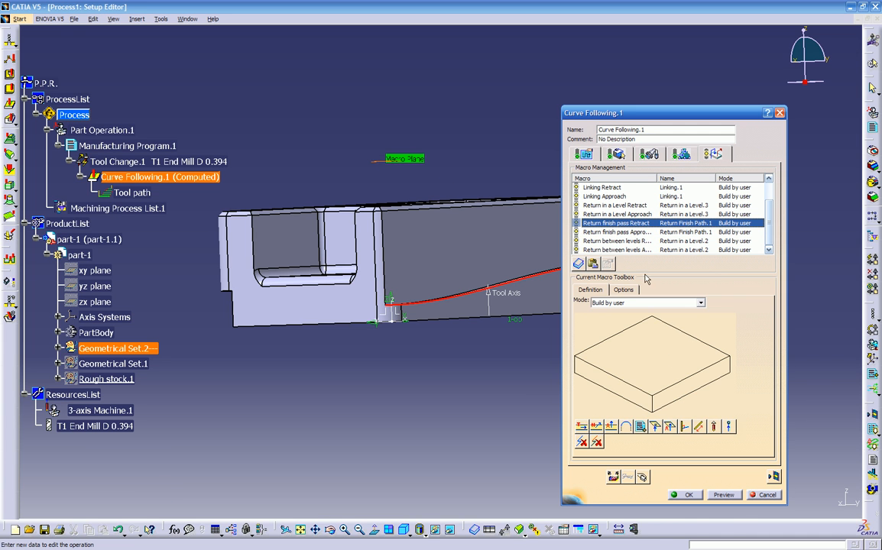
left_click(669, 427)
left_click(648, 353)
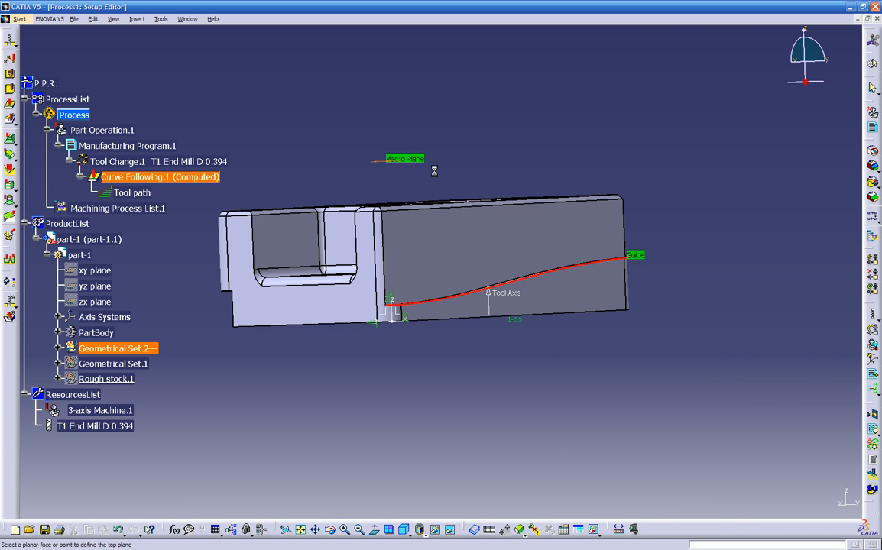
left_click(389, 165)
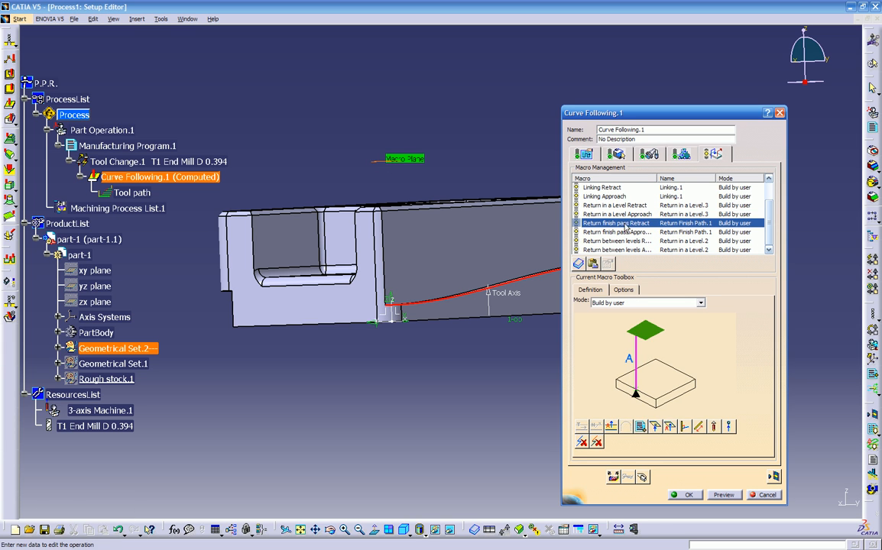
- Add an axial motion from the plane above the part to the Return in a Level Approach macro
left_click(628, 214)
left_click(686, 429)
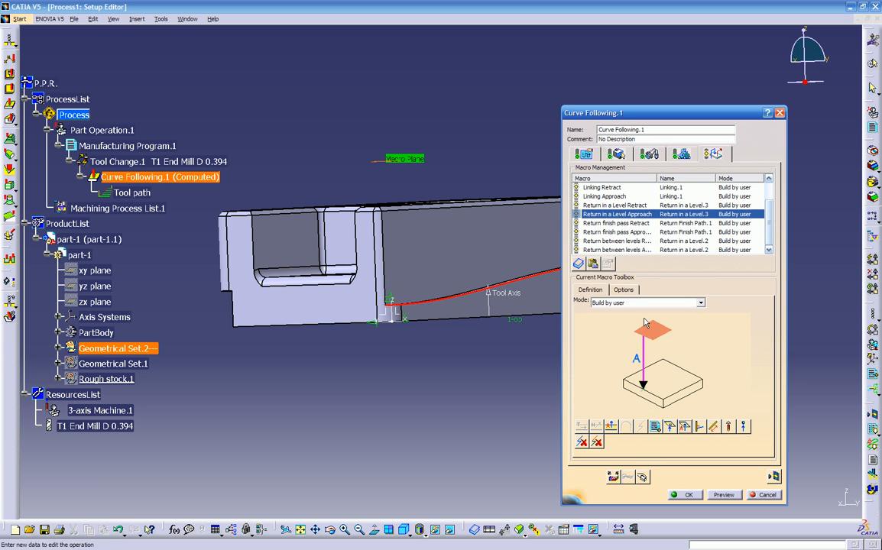
left_click(650, 356)
left_click(392, 165)
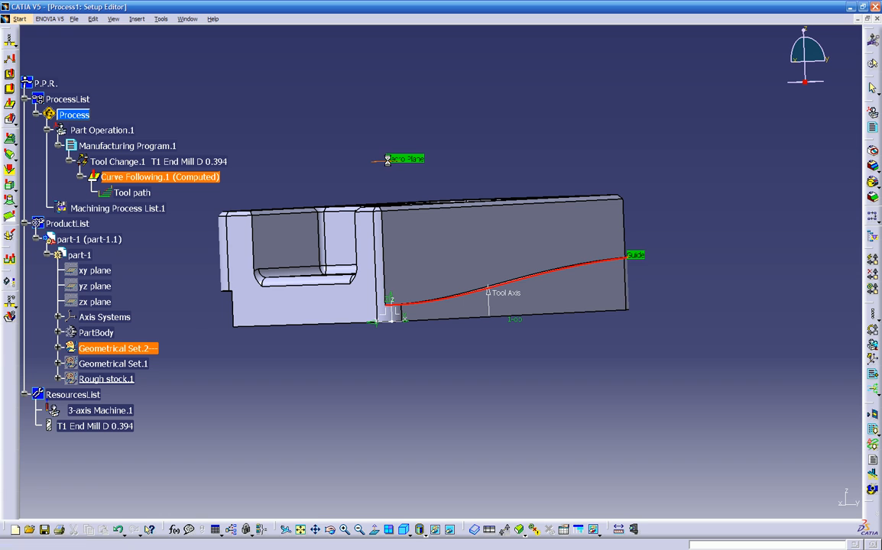
- Add an axial motion up to the plane above the part to the Return in a Level Retract macro
left_click(594, 206)
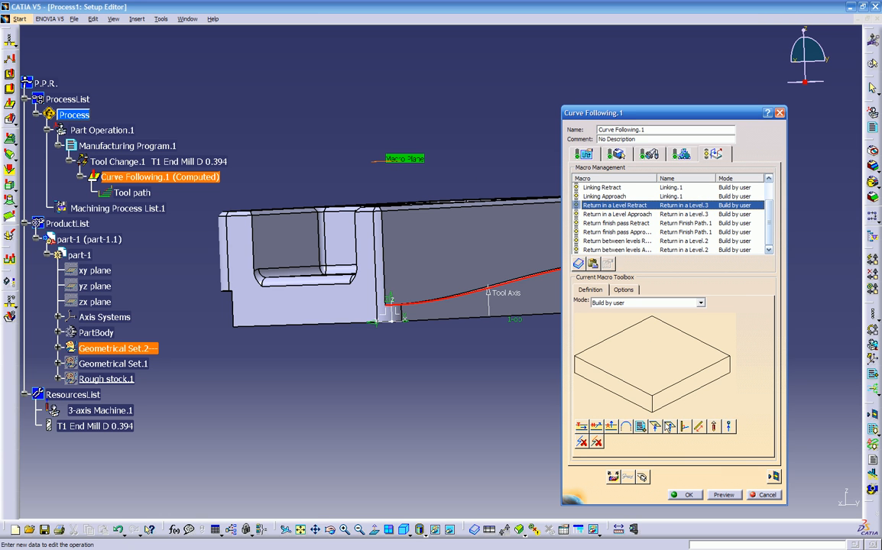
left_click(650, 352)
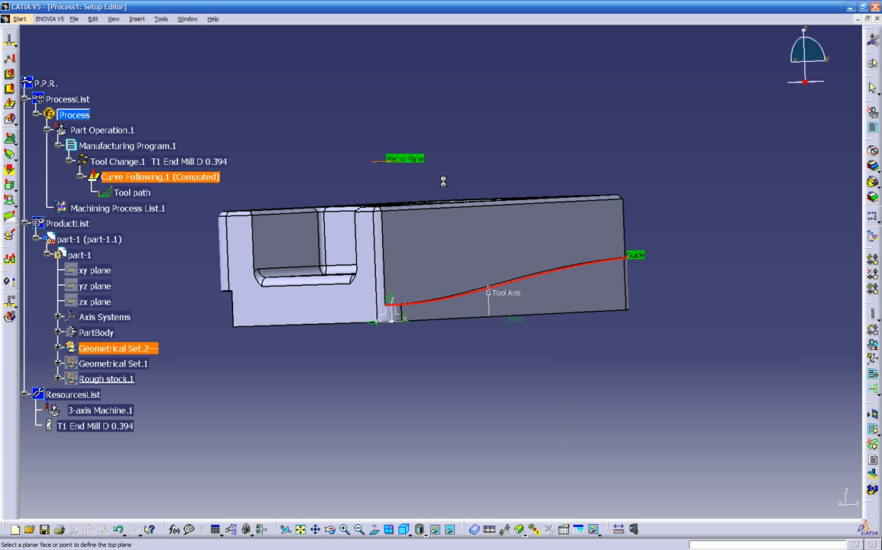
left_click(383, 162)
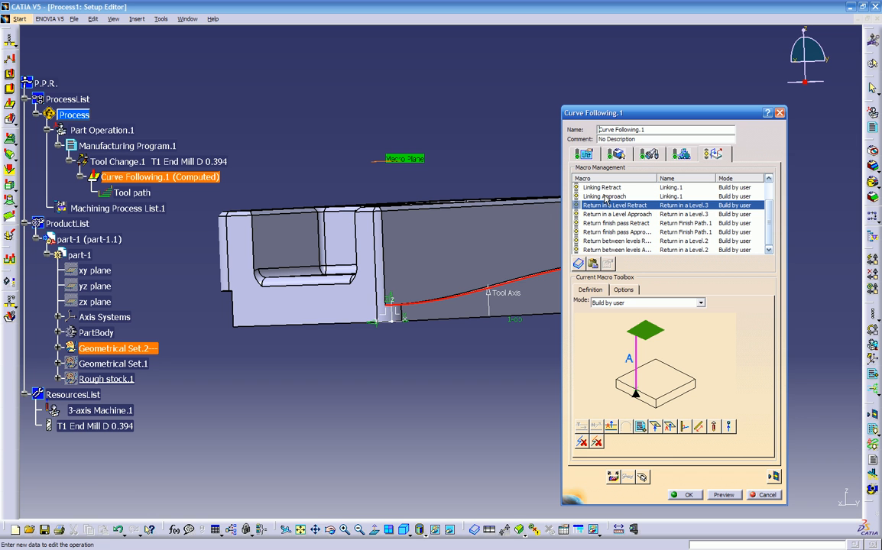
- Compute and replay the Curve Following.1 tool path, examine its retract and approach moves, and accept the operation
left_click(613, 477)
middle_click_drag(609, 413, 603, 288)
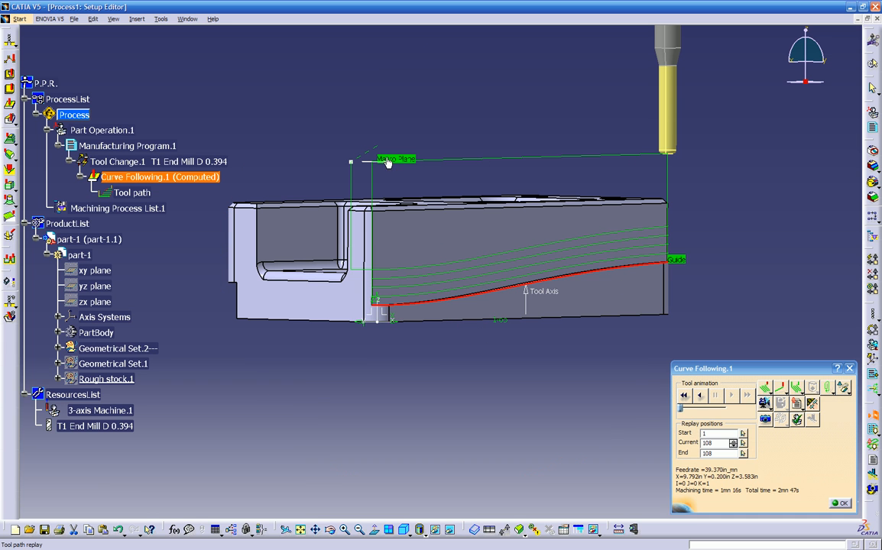
middle_click_drag(423, 185, 521, 291)
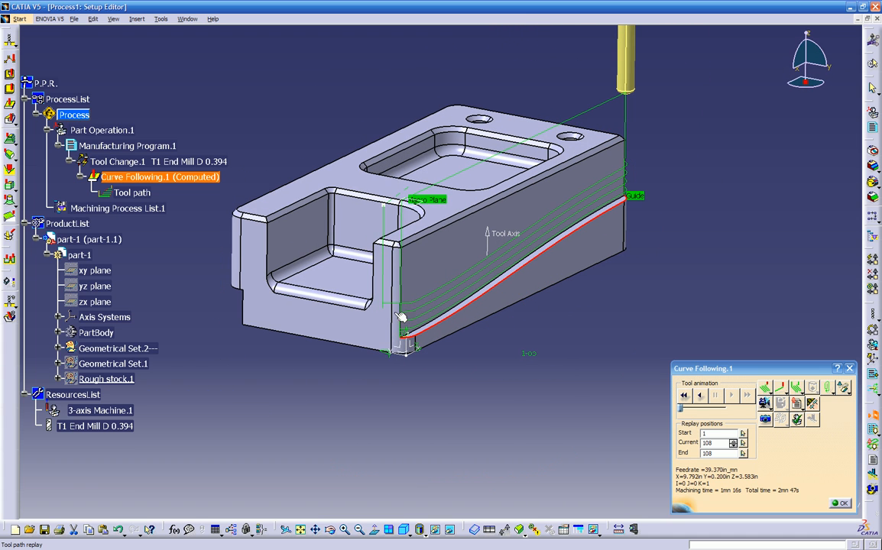
left_click(840, 504)
left_click(698, 496)
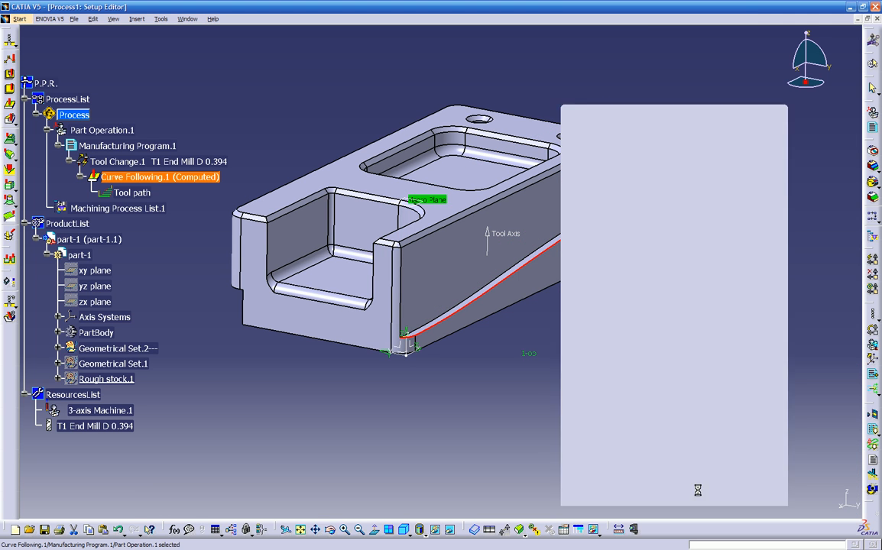
- Switch from machining to geometry editing by activating the part through its long side face
middle_click_drag(504, 344, 481, 331)
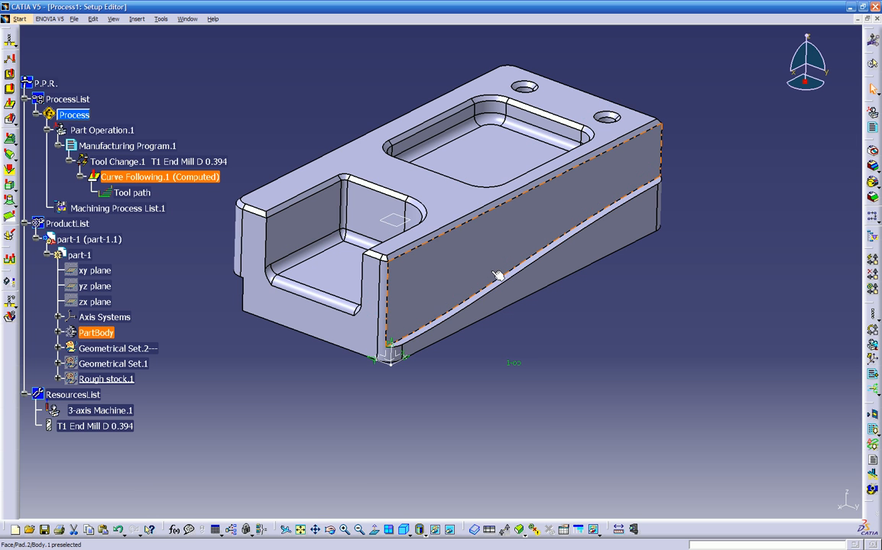
mouse_move(488, 329)
middle_mouse_down()
mouse_move(519, 347)
mouse_move(585, 312)
mouse_move(594, 291)
mouse_move(483, 329)
mouse_move(483, 342)
middle_mouse_up()
middle_click_drag(468, 236, 413, 245)
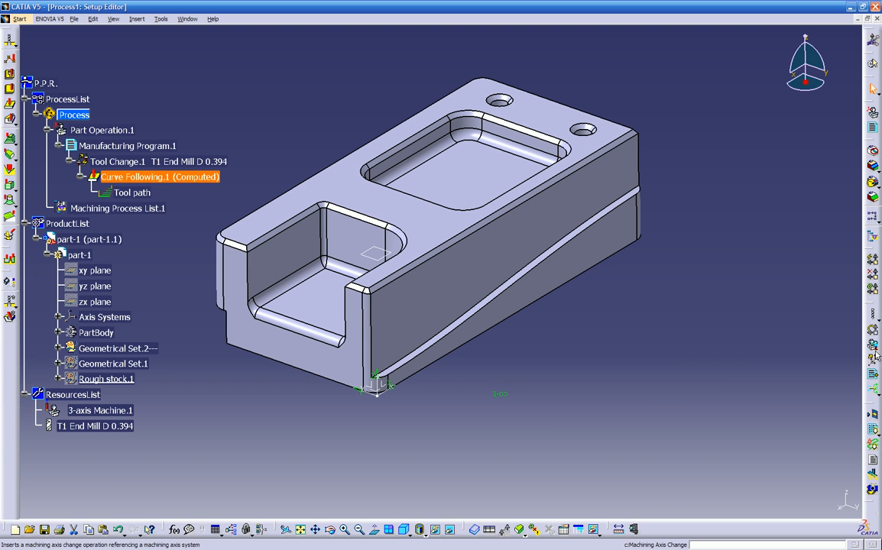
double_click(598, 193)
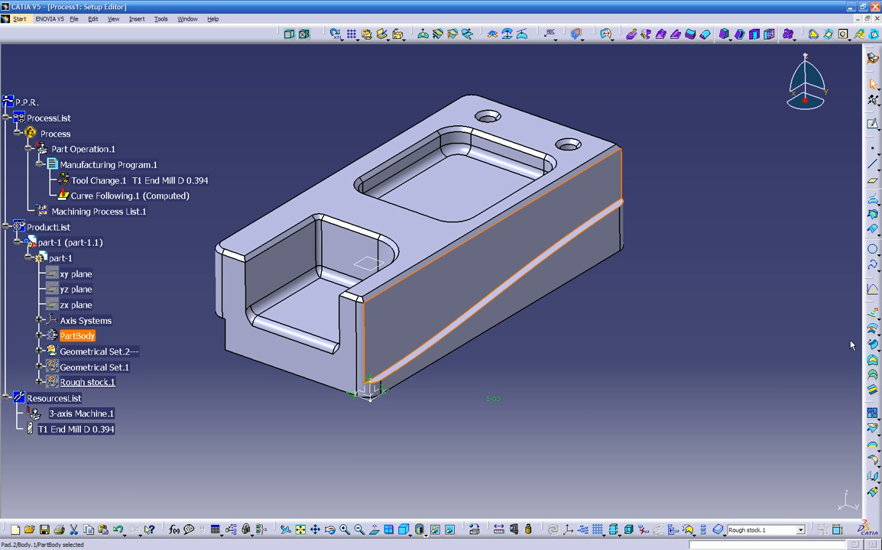
mouse_move(565, 366)
middle_mouse_down()
mouse_move(566, 354)
mouse_move(542, 352)
mouse_move(565, 353)
mouse_move(555, 375)
middle_mouse_up()
left_click(561, 351)
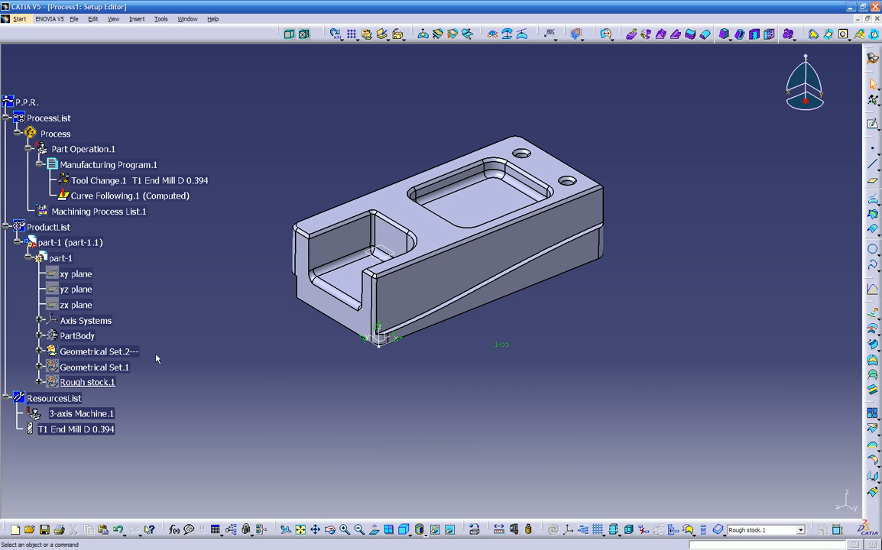
- Hide the PartBody of part-1
scroll(180, 290, "down", 1)
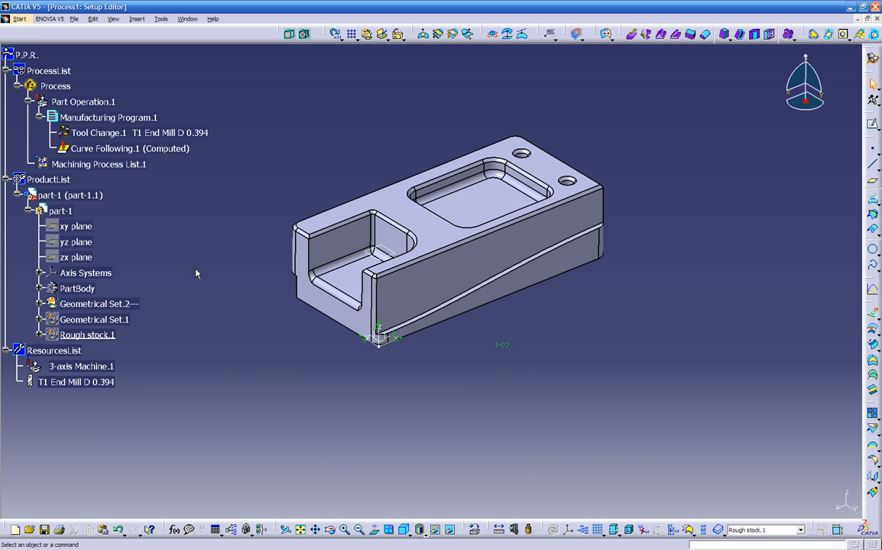
right_click(91, 291)
left_click(100, 318)
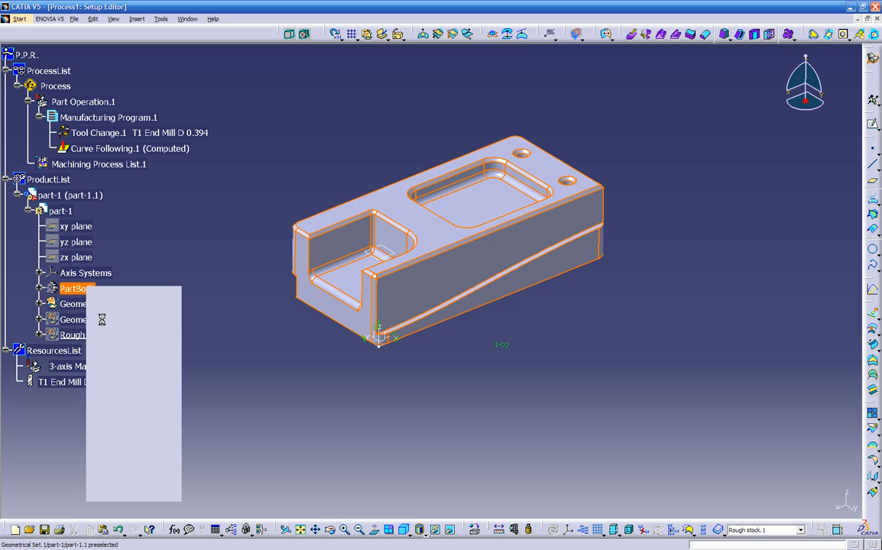
- Start a sketch on the ZX plane of the 1-op axis system and turn off the sketch grid display
middle_click_drag(373, 410, 400, 392)
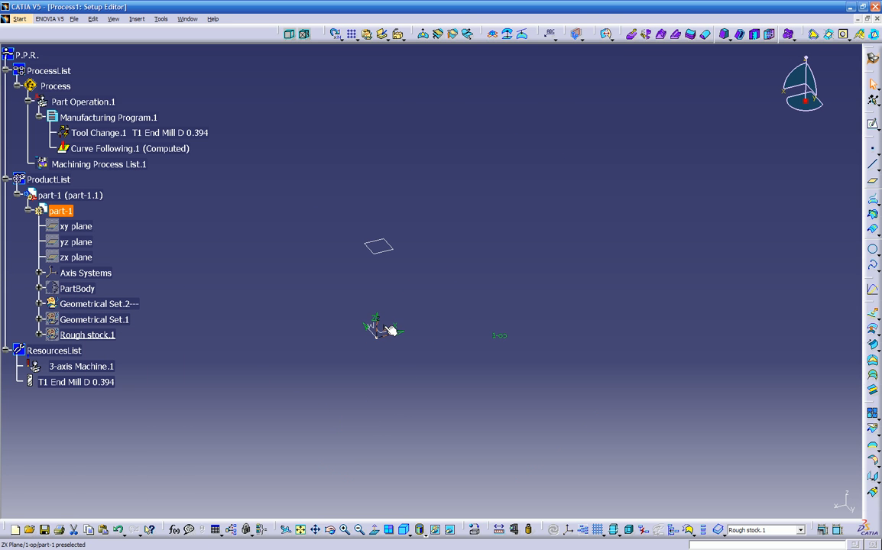
middle_click_drag(417, 371, 370, 315)
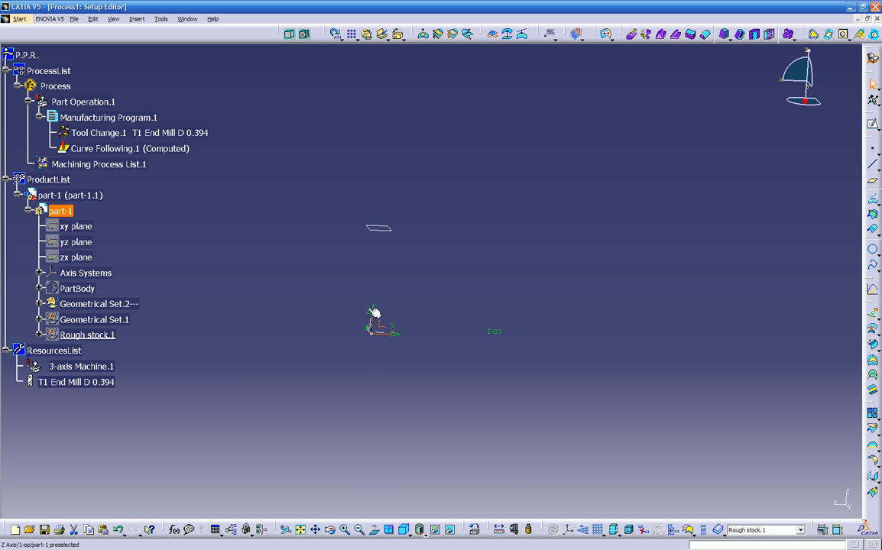
left_click(401, 334)
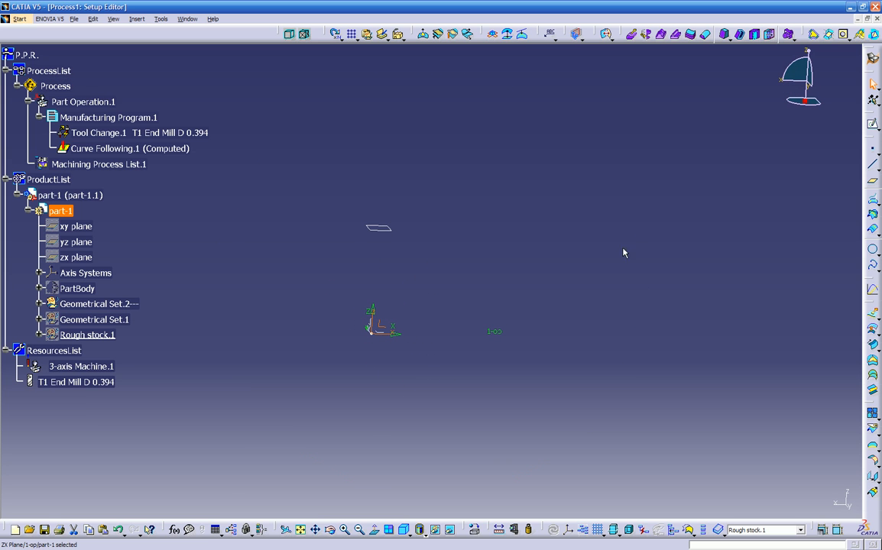
left_click(873, 123)
middle_click_drag(591, 266, 474, 294)
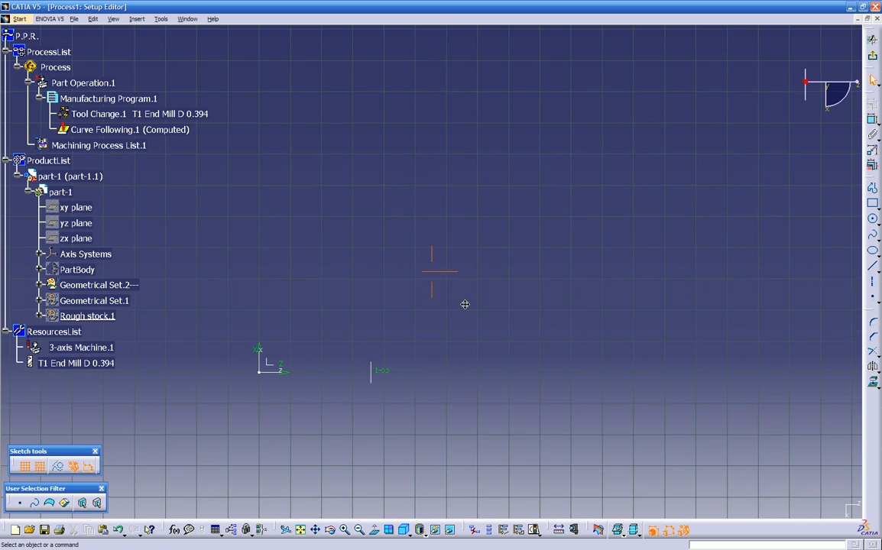
left_click(23, 467)
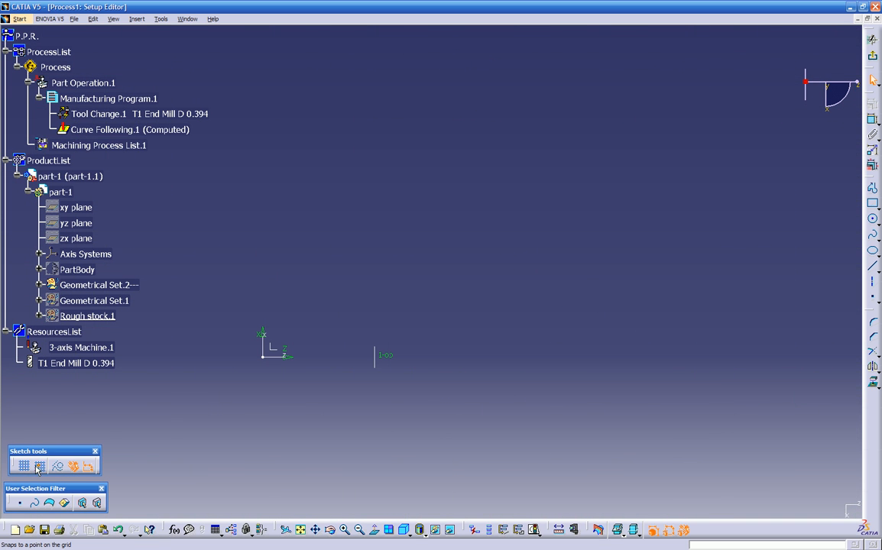
- Try to draw a two-point spline in the ZX-plane sketch and exit the sketch
left_click(872, 235)
left_click(261, 240)
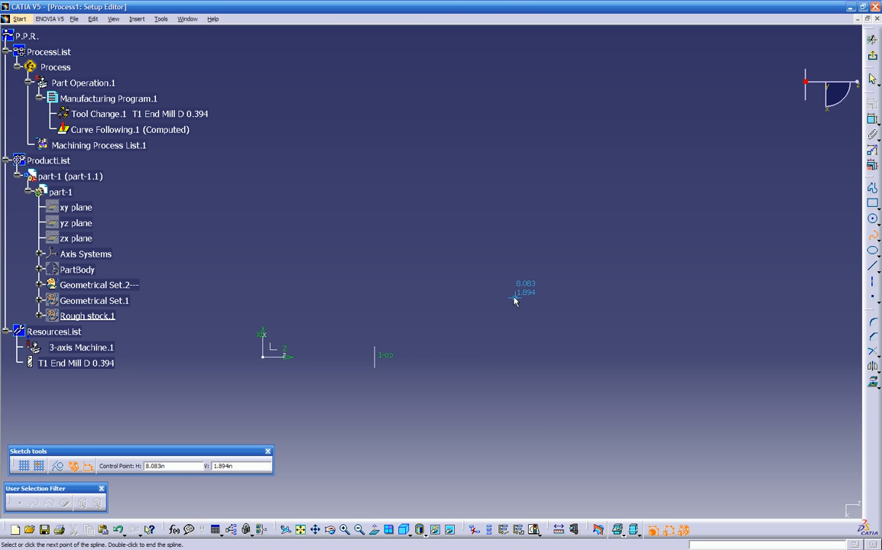
double_click(514, 301)
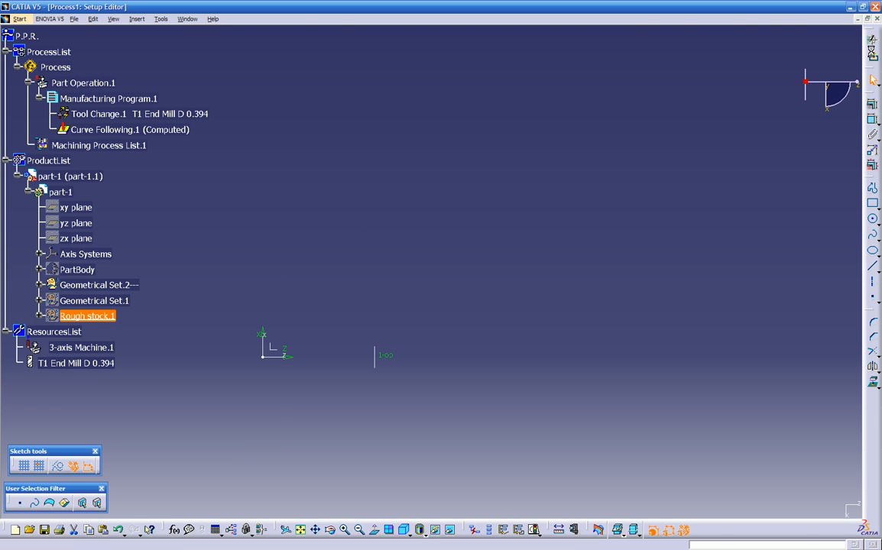
left_click(872, 39)
- Define Geometrical Set.2--- as the in-work object
left_click(118, 305)
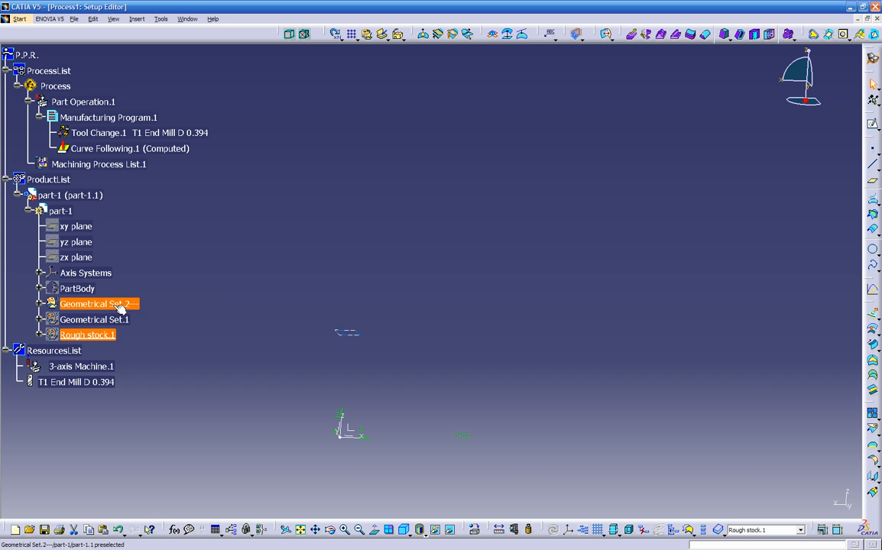
right_click(117, 306)
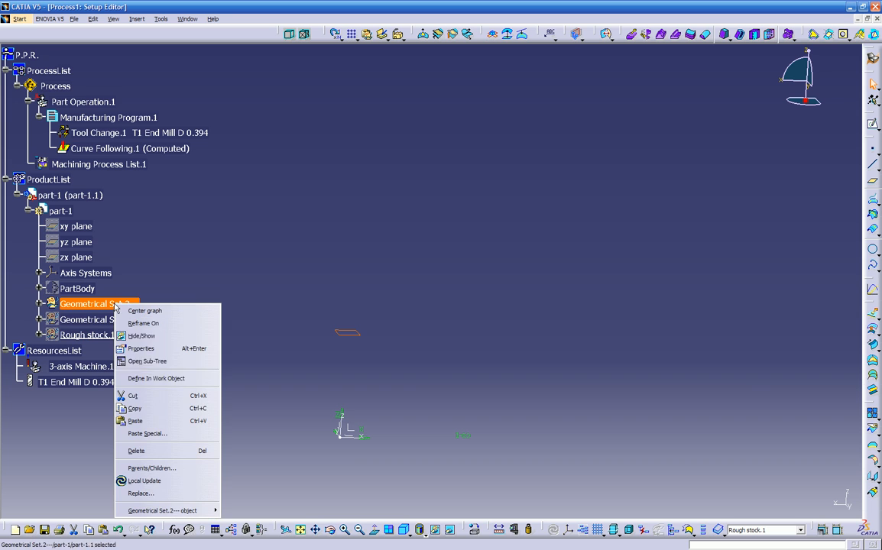
left_click(154, 379)
- Try to sketch a five-point spline on the ZX plane of 1-op, ending at about H 14.5 in, V 3.5 in, and exit
middle_click_drag(421, 382, 409, 325)
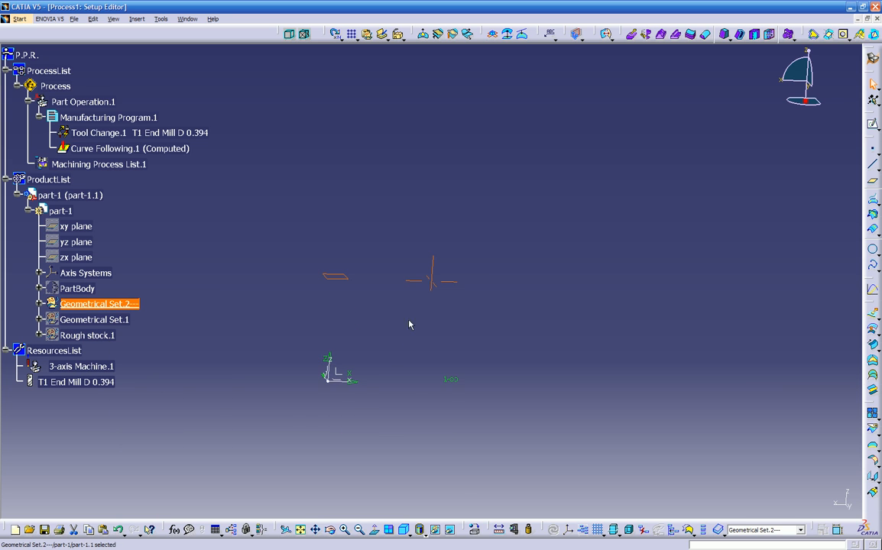
left_click(341, 376)
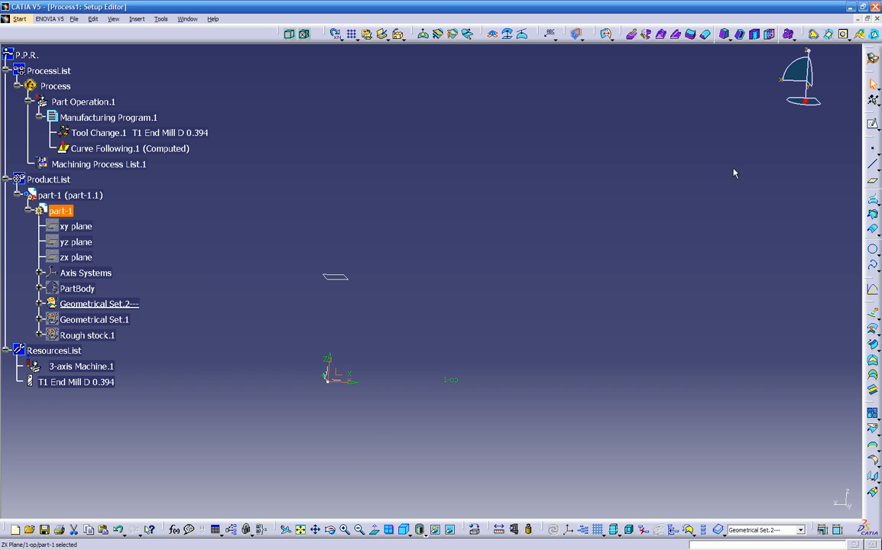
left_click(873, 123)
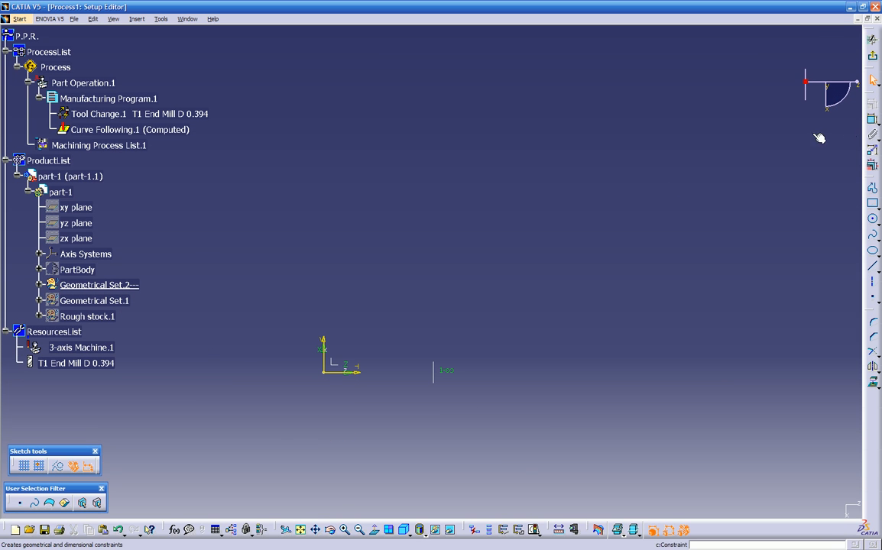
left_click(873, 235)
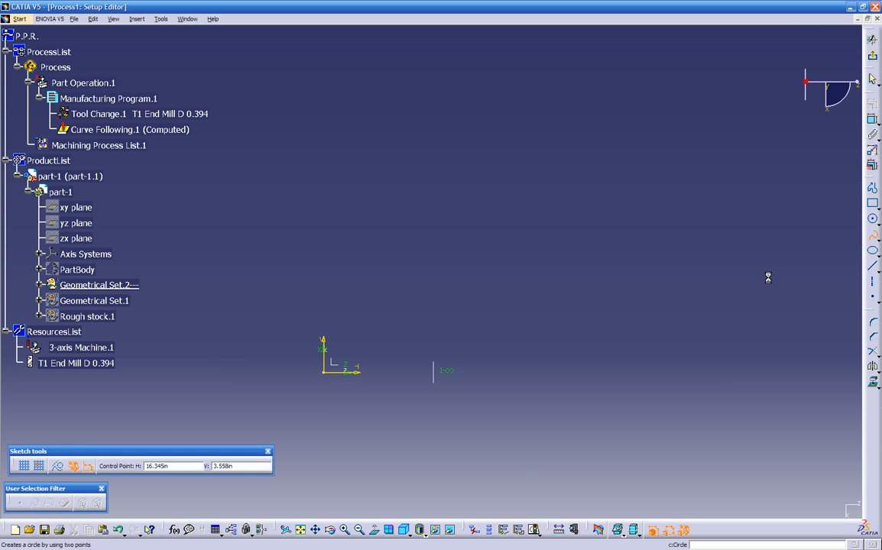
left_click(254, 353)
left_click(303, 261)
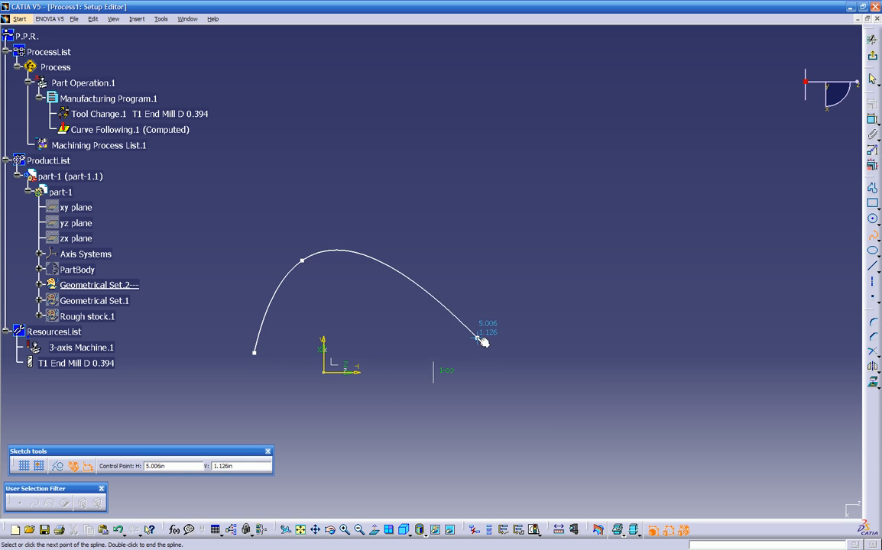
left_click(441, 327)
left_click(625, 370)
left_click(768, 265)
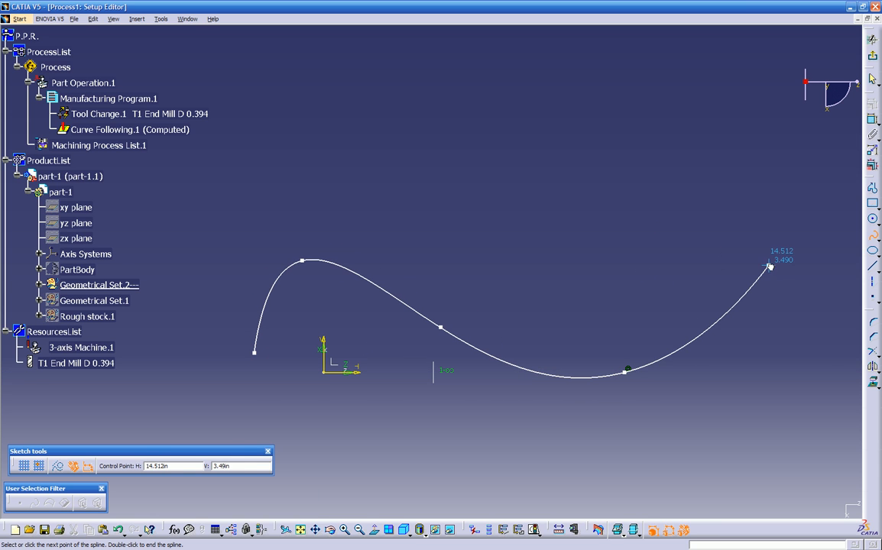
key("Escape")
left_click(717, 183)
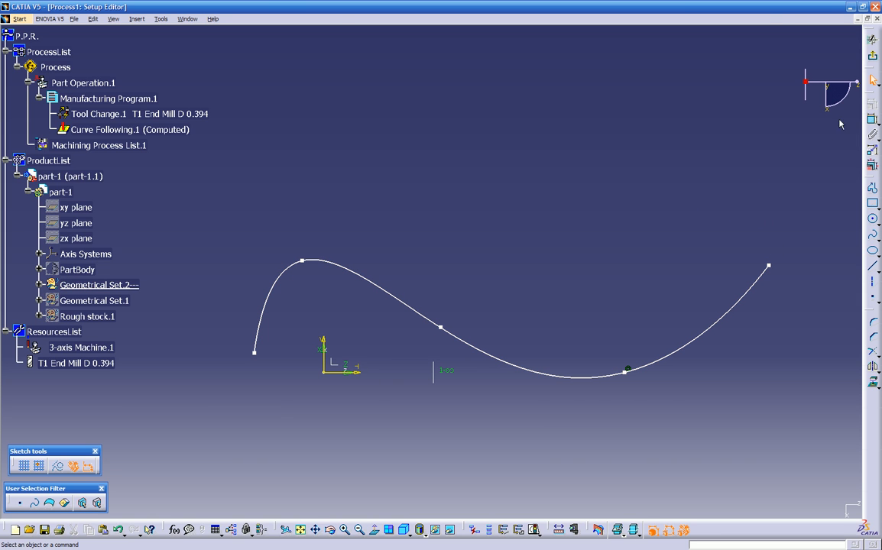
mouse_move(593, 244)
middle_mouse_down()
mouse_move(574, 303)
mouse_move(544, 321)
mouse_move(409, 360)
mouse_move(433, 360)
mouse_move(379, 270)
mouse_move(366, 224)
mouse_move(490, 348)
mouse_move(529, 373)
mouse_move(462, 325)
middle_mouse_up()
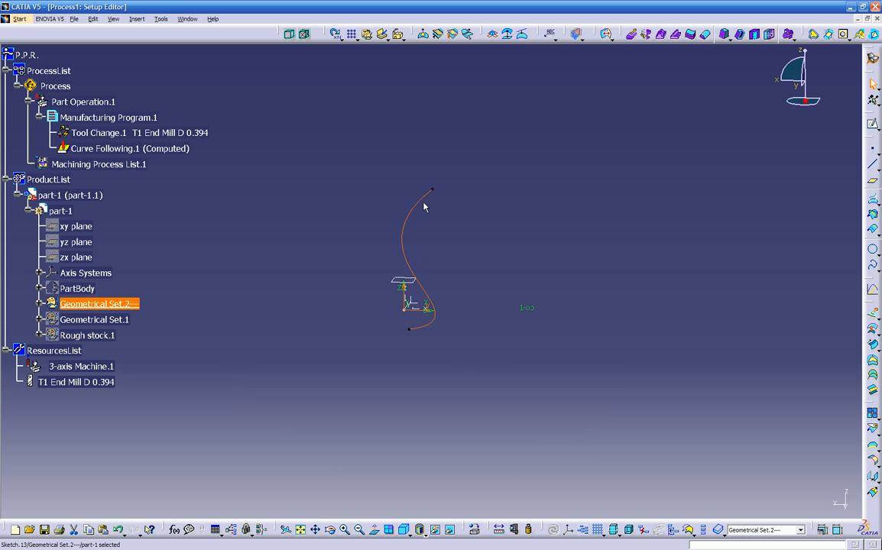
- Reopen the spline sketch, reshape the curve by moving its end point and fourth control point, and exit the sketch
double_click(426, 198)
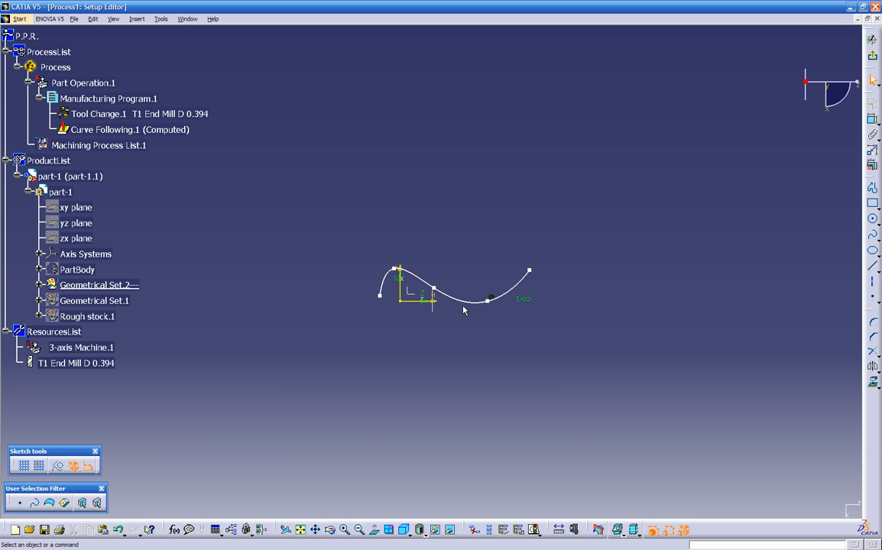
mouse_move(458, 309)
middle_mouse_down()
mouse_move(494, 273)
mouse_move(453, 313)
mouse_move(321, 209)
mouse_move(343, 200)
middle_mouse_up()
mouse_move(422, 340)
middle_mouse_down()
mouse_move(334, 151)
mouse_move(400, 281)
mouse_move(524, 314)
middle_mouse_up()
mouse_move(467, 347)
middle_mouse_down()
mouse_move(419, 321)
mouse_move(431, 329)
mouse_move(275, 189)
mouse_move(404, 331)
mouse_move(285, 263)
mouse_move(331, 257)
mouse_move(371, 267)
mouse_move(309, 264)
middle_mouse_up()
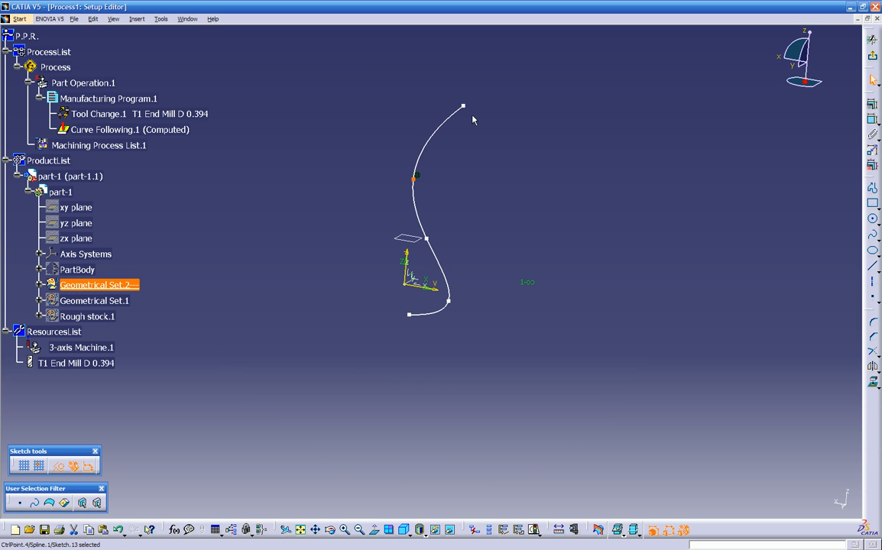
left_click_drag(464, 107, 623, 184)
left_click_drag(418, 188, 413, 213)
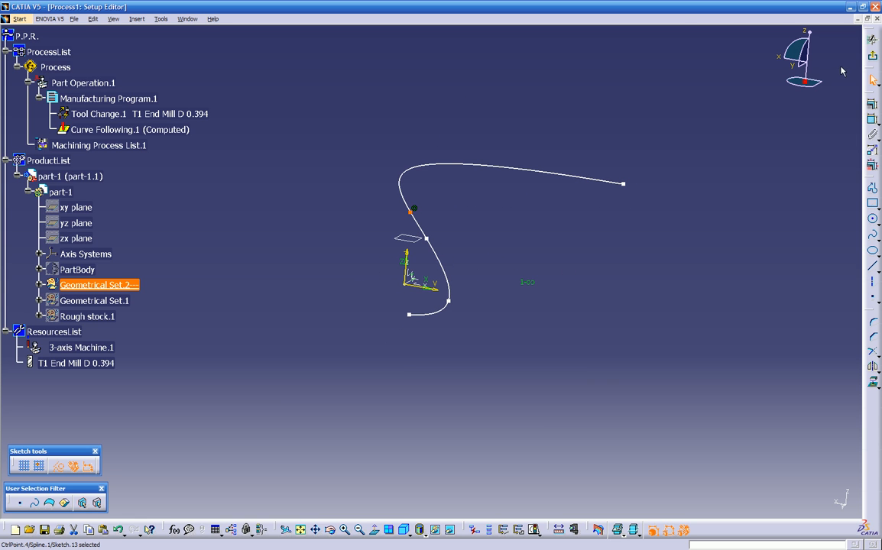
left_click(872, 38)
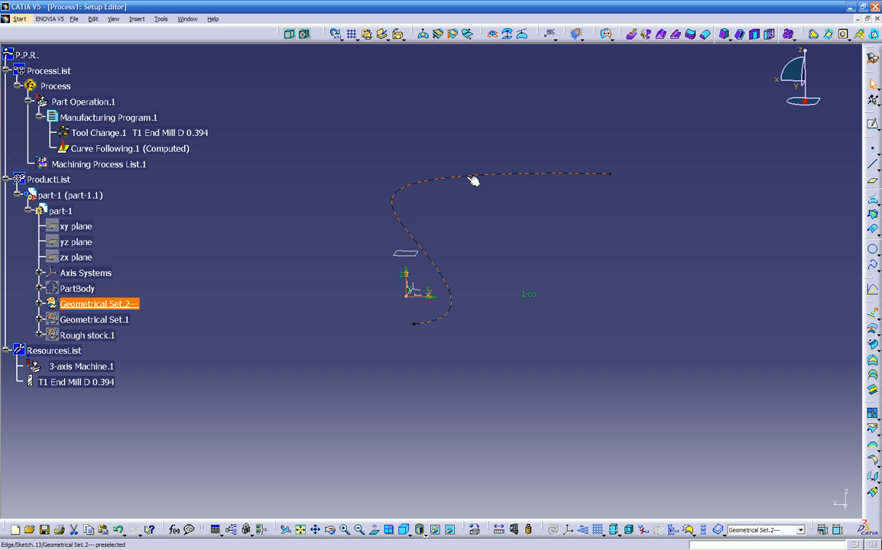
- Sketch a wavy five-point spline running along the X direction on the 1-op ZX plane and exit the sketch
middle_click_drag(462, 174, 407, 340)
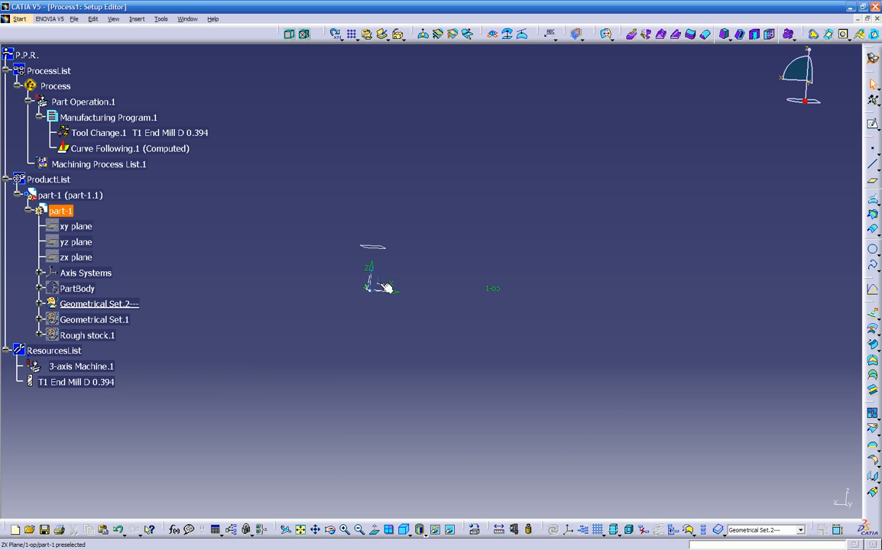
left_click(387, 288)
left_click(869, 126)
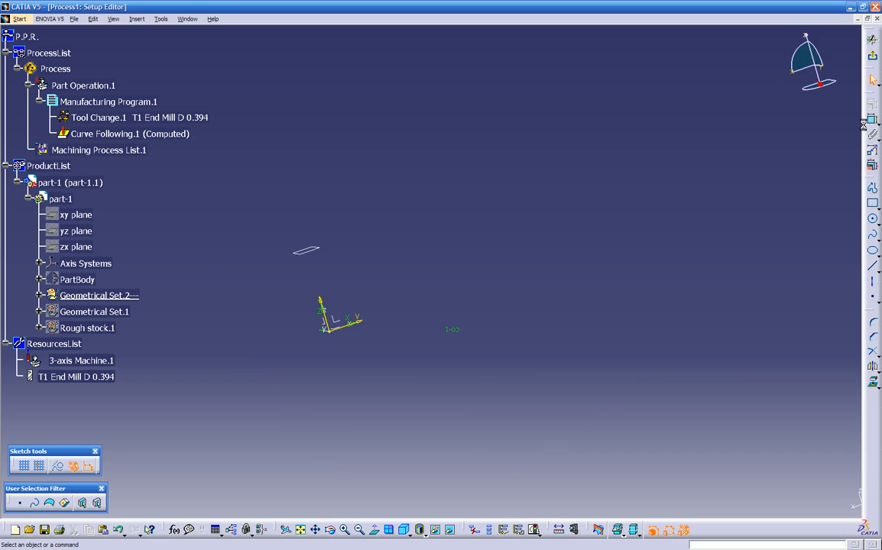
middle_click_drag(628, 291, 591, 294)
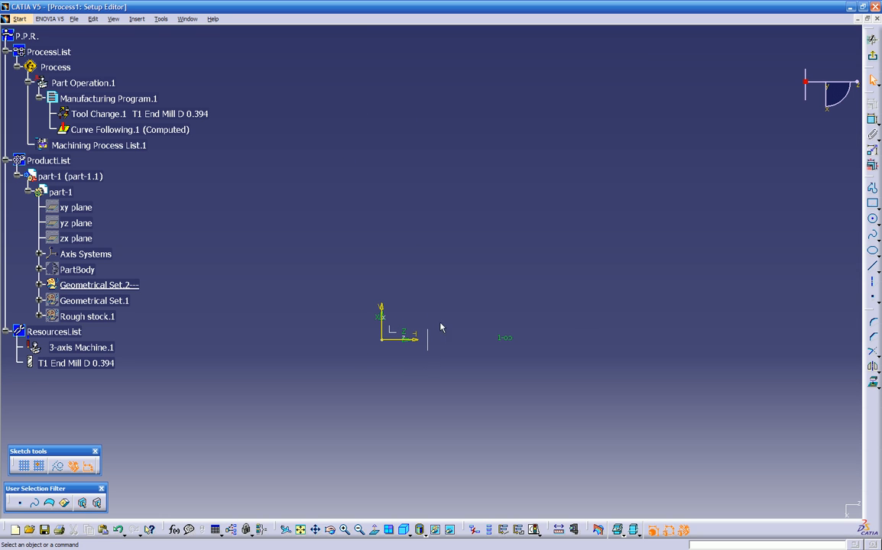
left_click(873, 236)
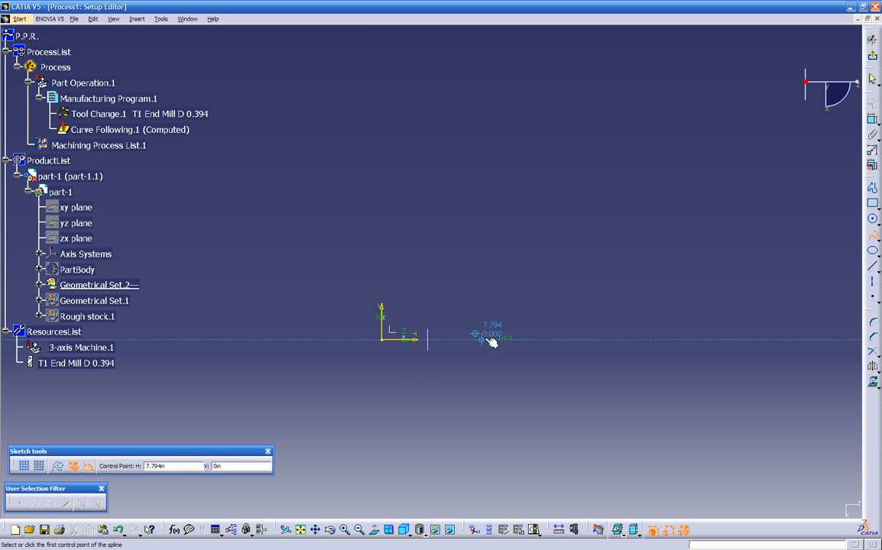
left_click(392, 398)
left_click(440, 312)
left_click(378, 249)
left_click(416, 165)
left_click(378, 80)
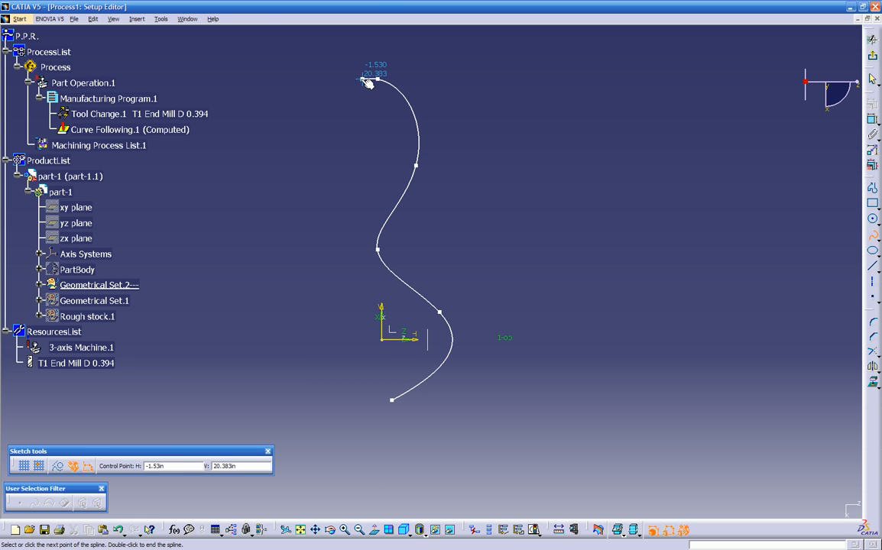
double_click(367, 81)
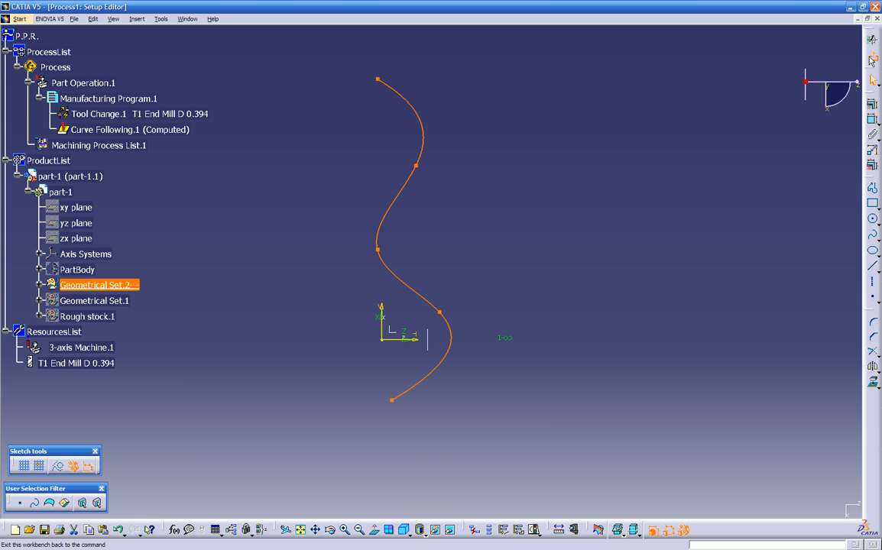
left_click(873, 60)
mouse_move(429, 367)
middle_mouse_down()
mouse_move(459, 406)
mouse_move(501, 363)
mouse_move(341, 368)
mouse_move(364, 392)
mouse_move(444, 351)
mouse_move(459, 381)
mouse_move(443, 342)
middle_mouse_up()
middle_click_drag(524, 255, 449, 279)
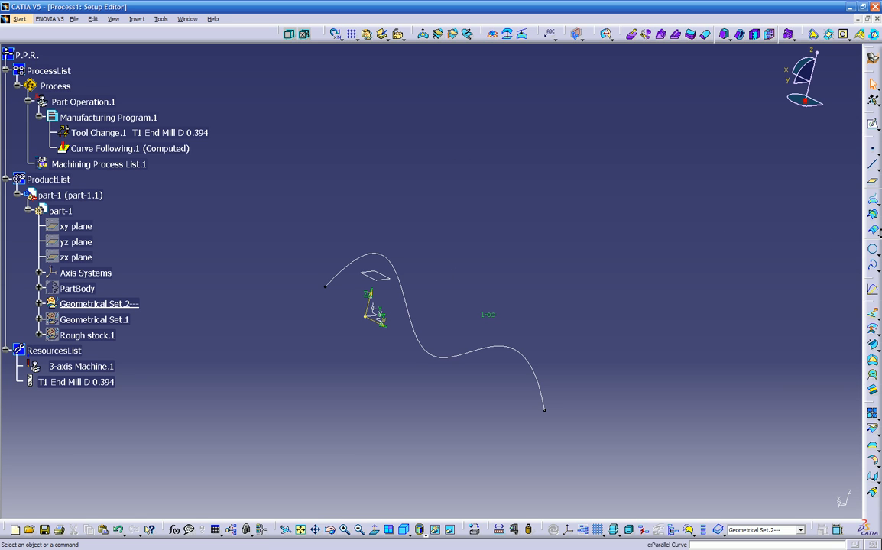
- Extrude the new spline sketch along its normal, setting the first limit to 5 in and stretching the surface wider by eye
left_click(873, 317)
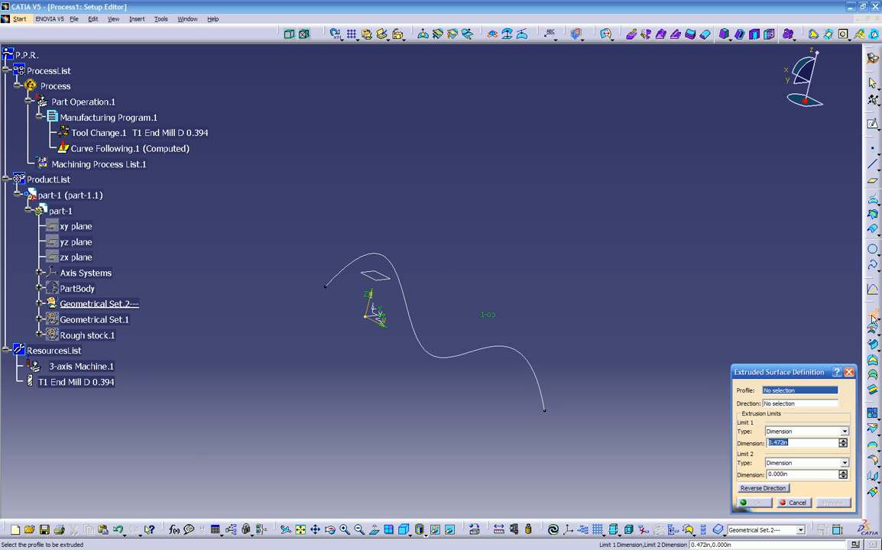
left_click(525, 360)
mouse_move(547, 262)
middle_mouse_down()
mouse_move(452, 228)
mouse_move(401, 241)
middle_mouse_up()
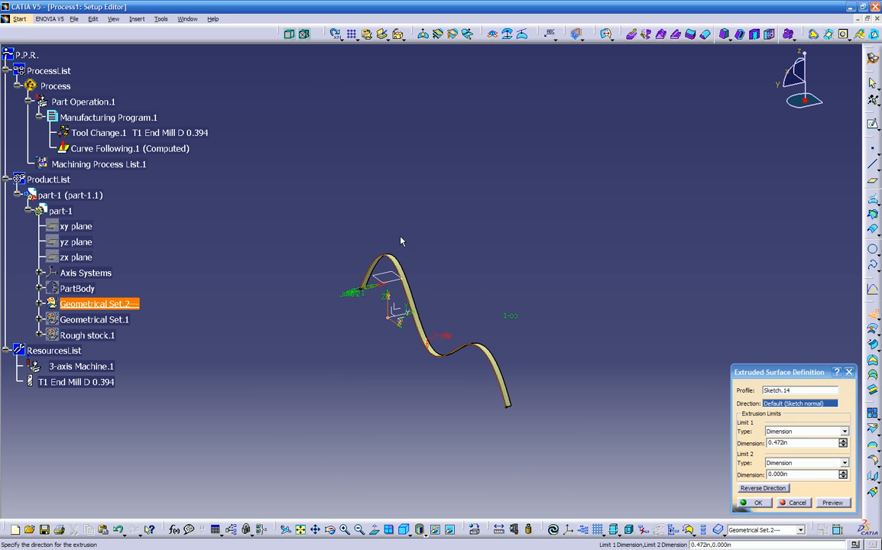
left_click(794, 443)
type("5")
key("Return")
middle_click_drag(566, 227, 543, 265)
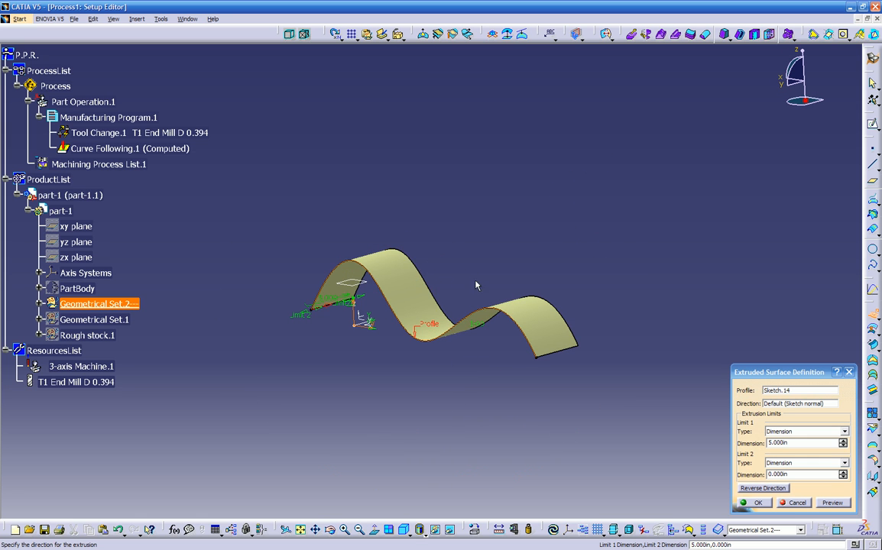
left_click_drag(362, 300, 423, 269)
middle_click_drag(423, 269, 609, 362)
left_click(760, 508)
middle_click_drag(525, 376, 551, 402)
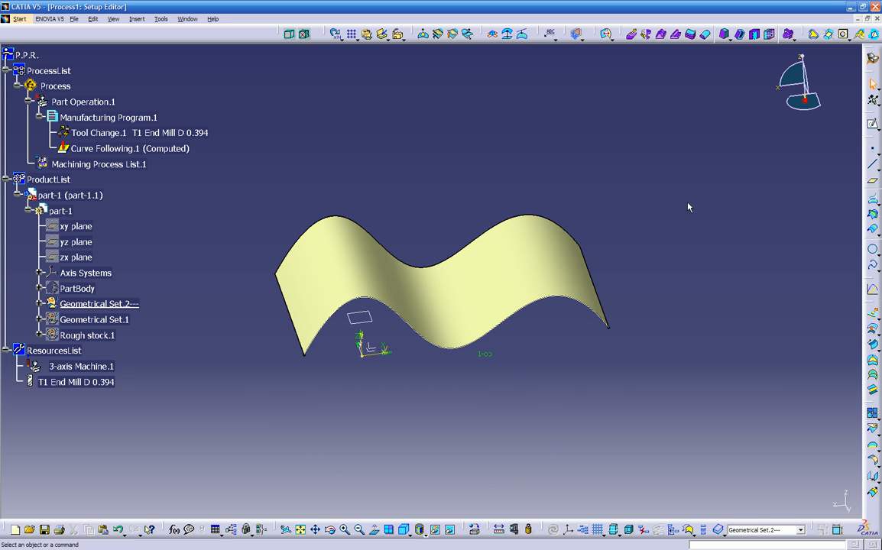
- Sketch a wavy seven-point spline on the XY plane, within the outline of the extruded surface, and exit the sketch
middle_click_drag(549, 319, 373, 315)
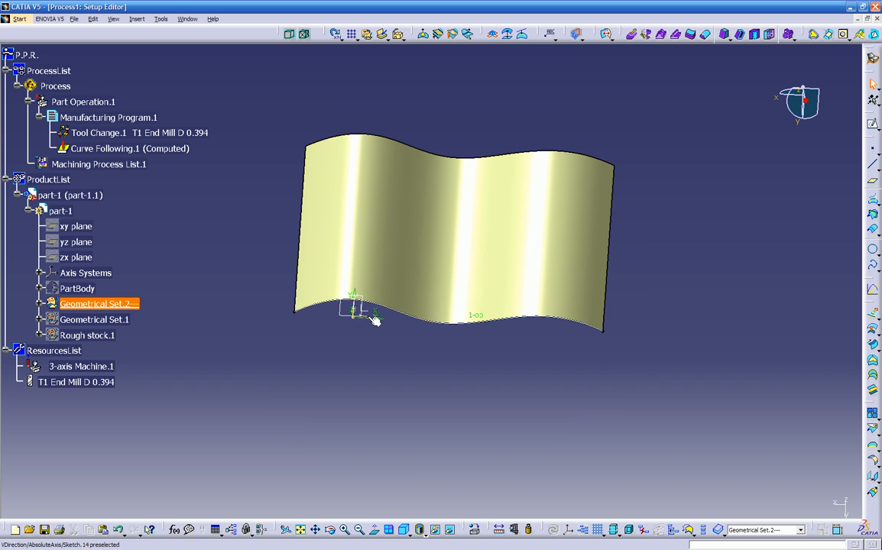
middle_click_drag(380, 366, 426, 143)
mouse_move(414, 385)
middle_mouse_down()
mouse_move(332, 404)
mouse_move(278, 459)
mouse_move(378, 413)
mouse_move(506, 416)
middle_mouse_up()
left_click(871, 127)
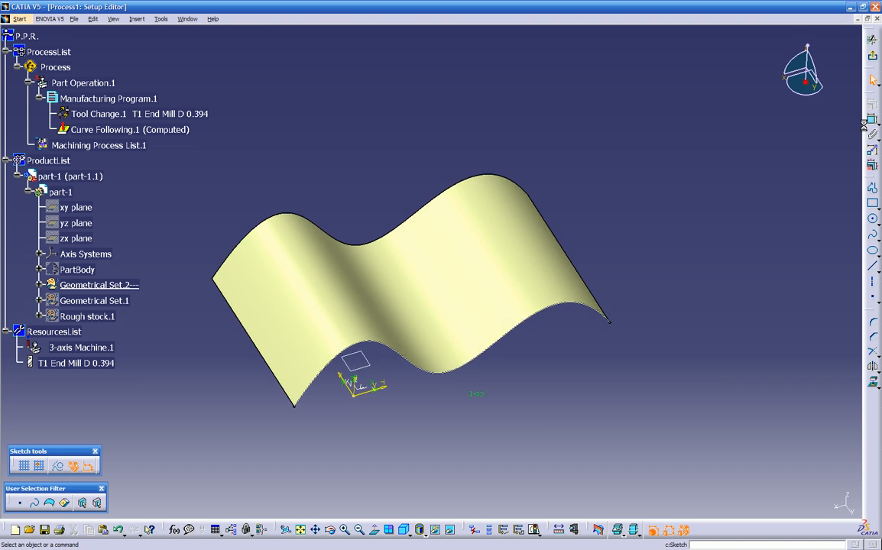
left_click(872, 235)
left_click(349, 322)
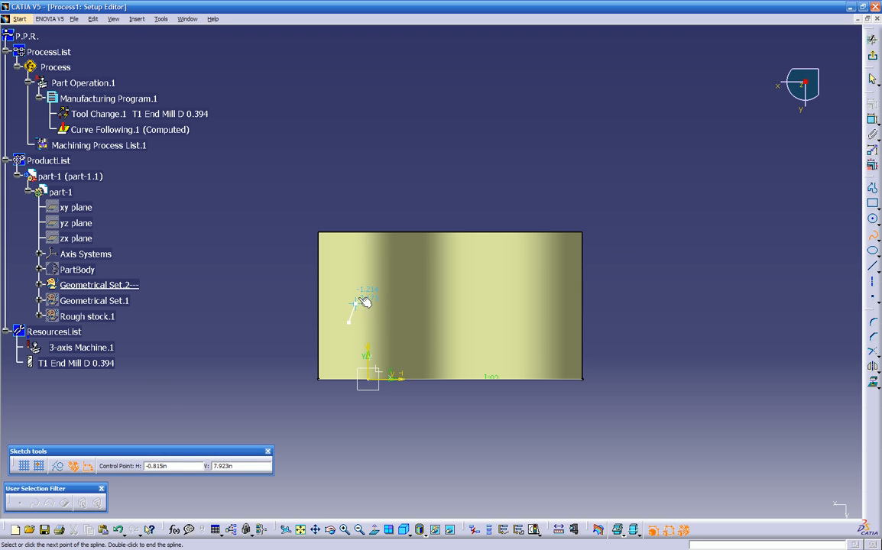
left_click(427, 338)
left_click(451, 290)
left_click(489, 333)
left_click(535, 323)
left_click(566, 290)
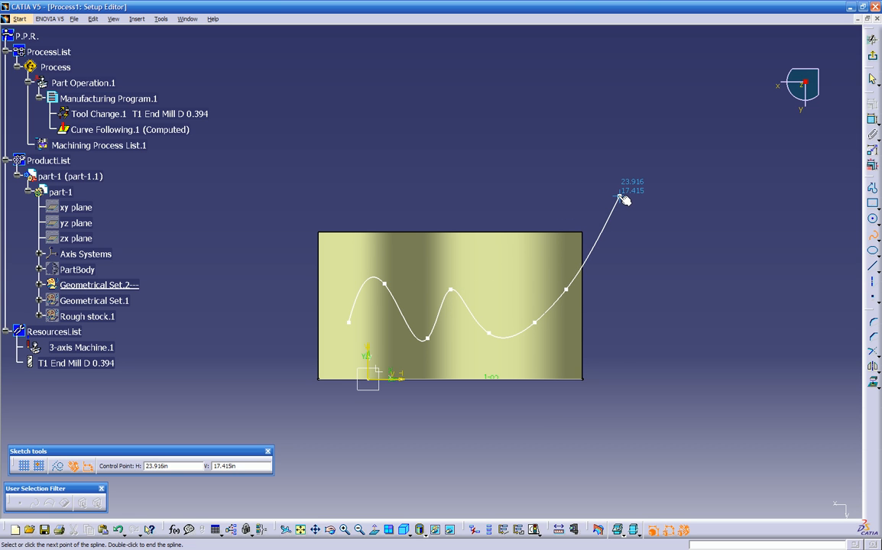
key("Escape")
left_click(873, 56)
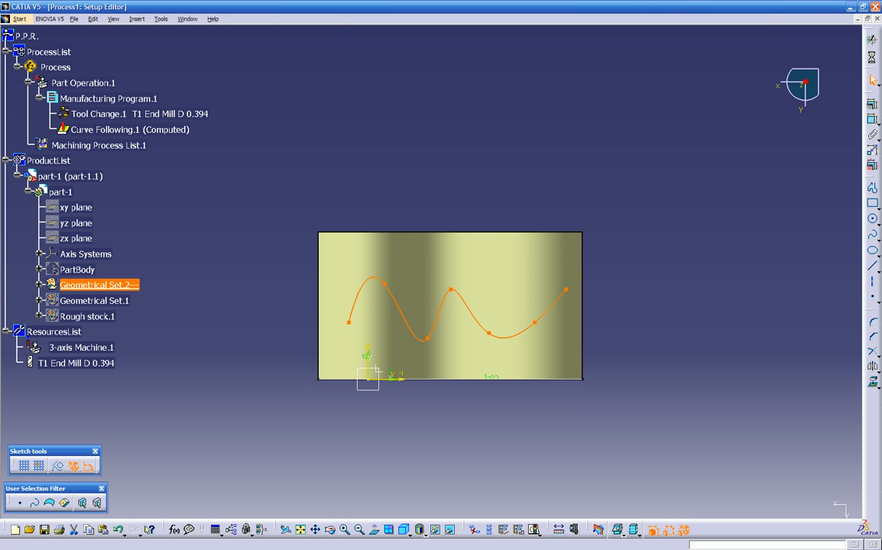
middle_click_drag(764, 112, 505, 340)
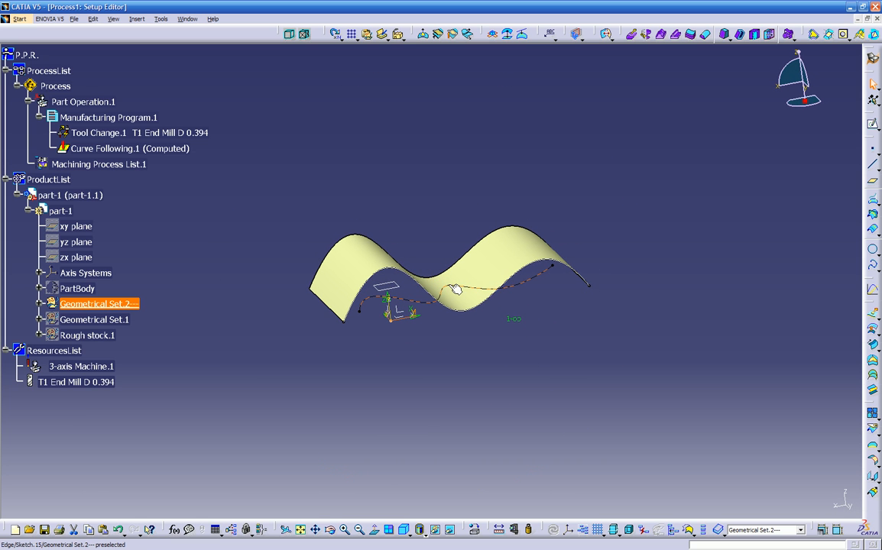
- Set up a Normal projection of the seven-point spline sketch onto the wavy extruded surface and preview it
left_click(466, 289)
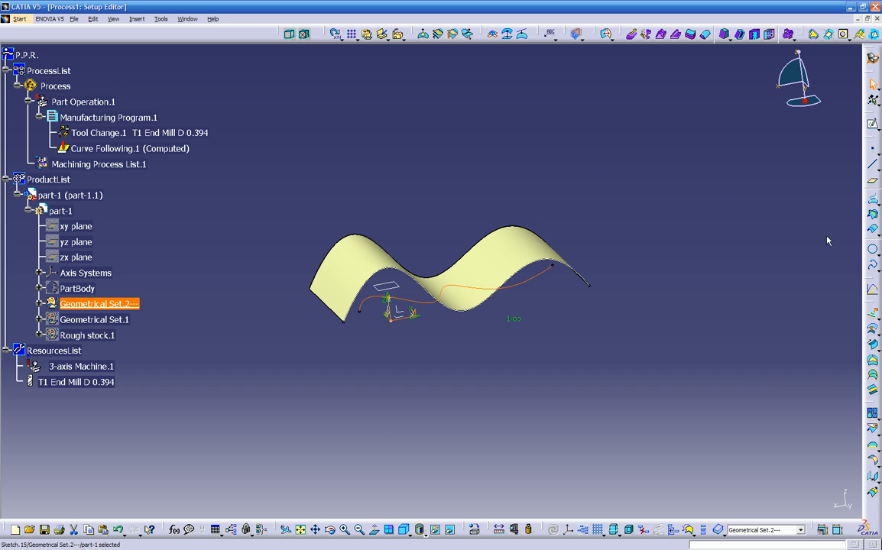
left_click(719, 234)
middle_click_drag(703, 240, 646, 312)
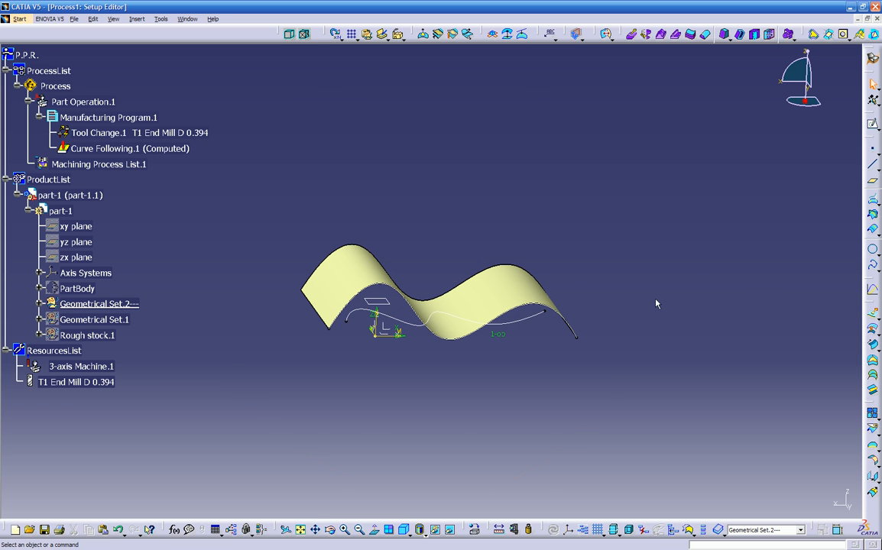
left_click(872, 199)
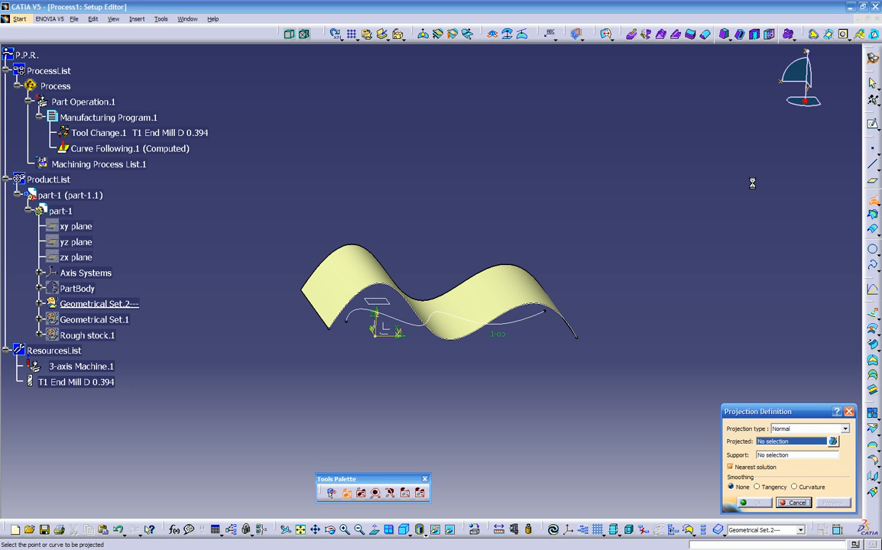
middle_click_drag(651, 178, 565, 319)
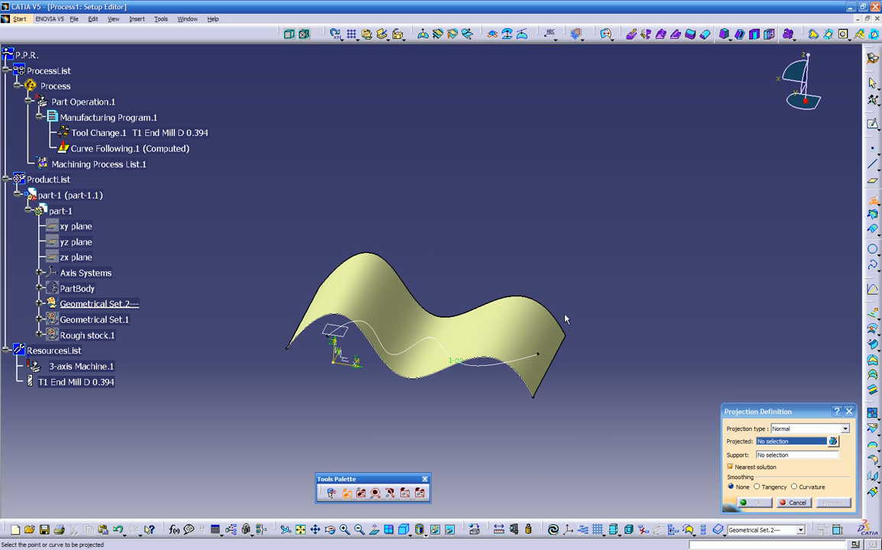
left_click(487, 369)
left_click(501, 335)
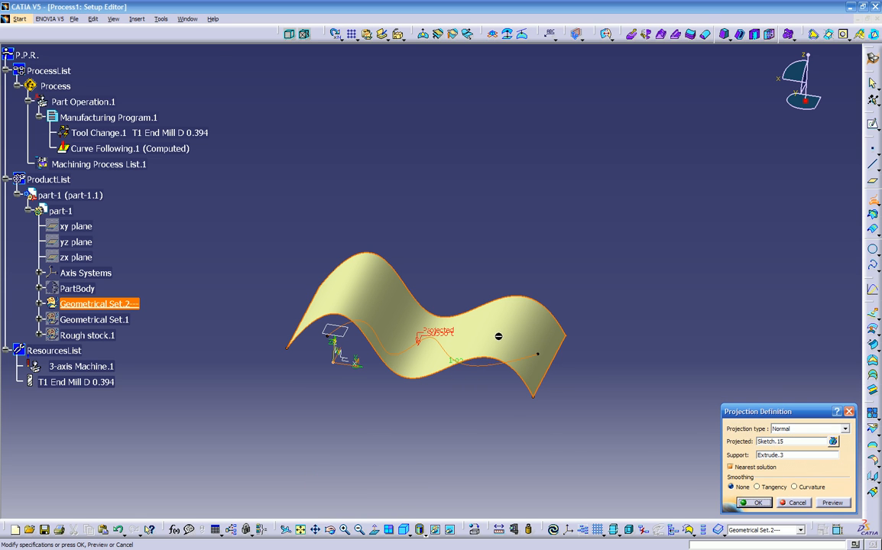
left_click(823, 506)
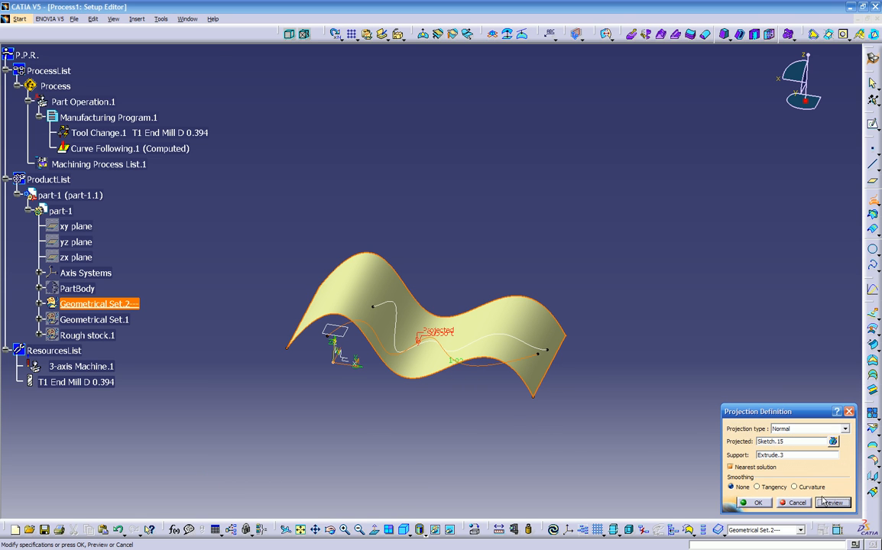
- Compare the previewed curve with the sketch from the side and above, and change the projection type to Along a direction
middle_click_drag(479, 181, 453, 116)
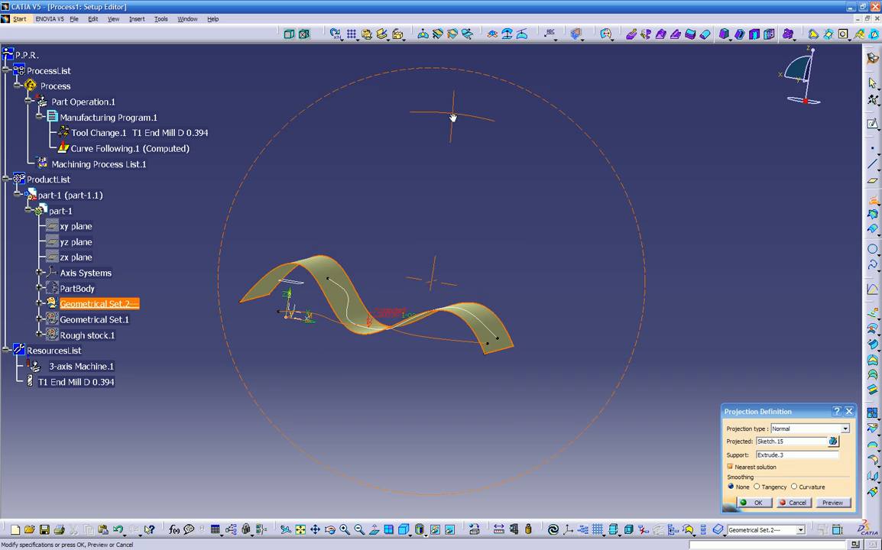
mouse_move(437, 350)
middle_mouse_down()
mouse_move(473, 358)
mouse_move(504, 334)
mouse_move(488, 337)
middle_mouse_up()
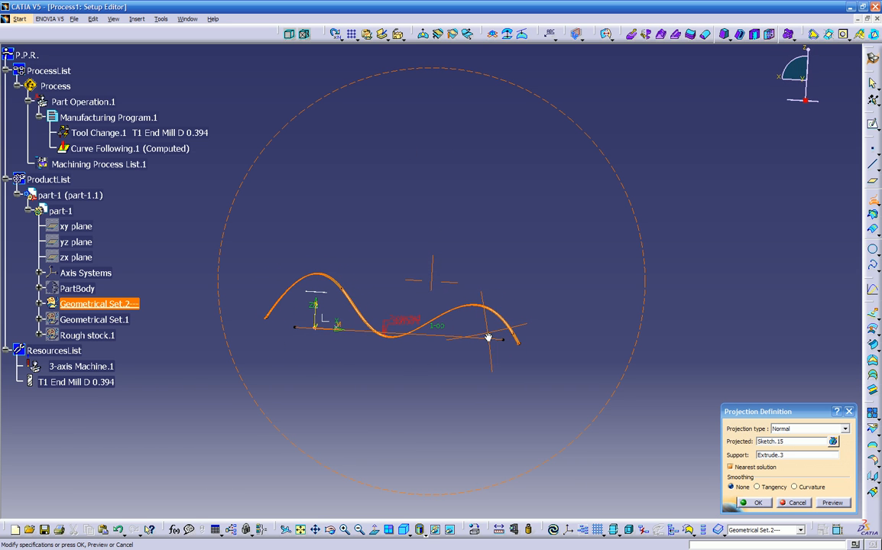
middle_click_drag(400, 247, 421, 373)
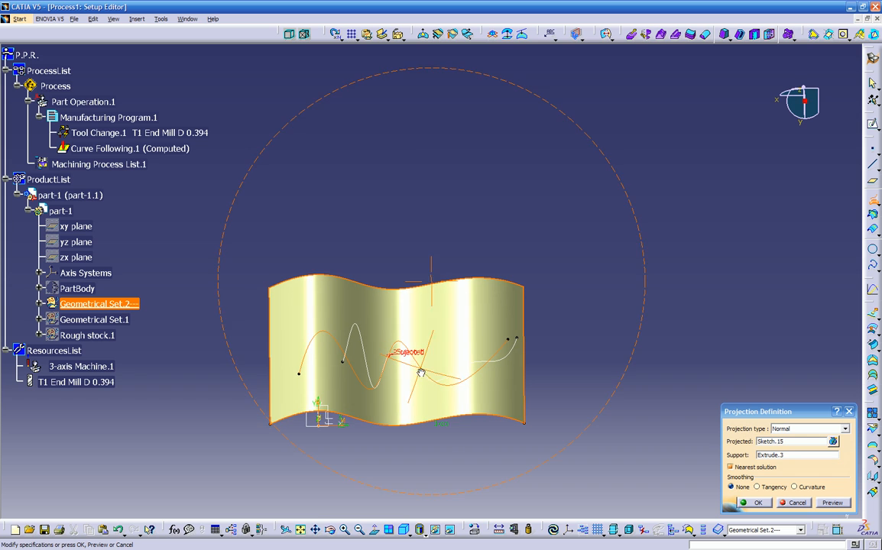
left_click(413, 538)
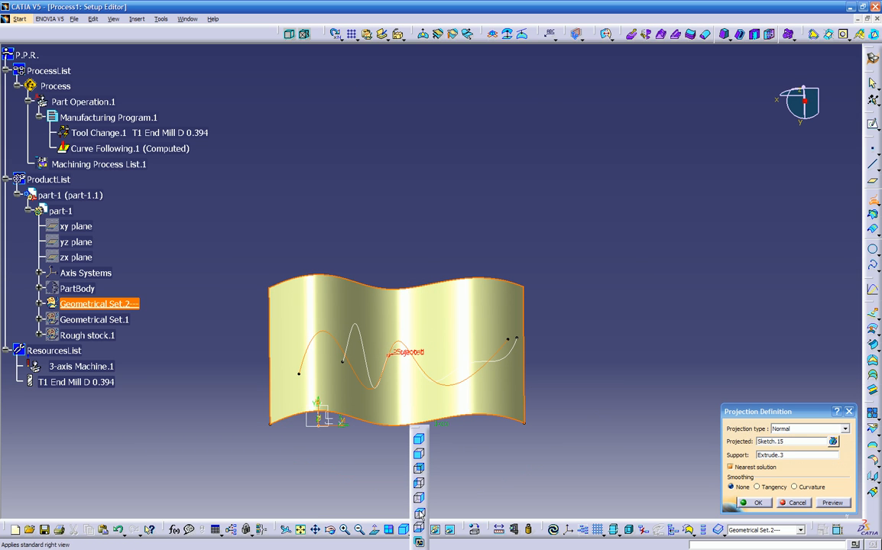
left_click(419, 514)
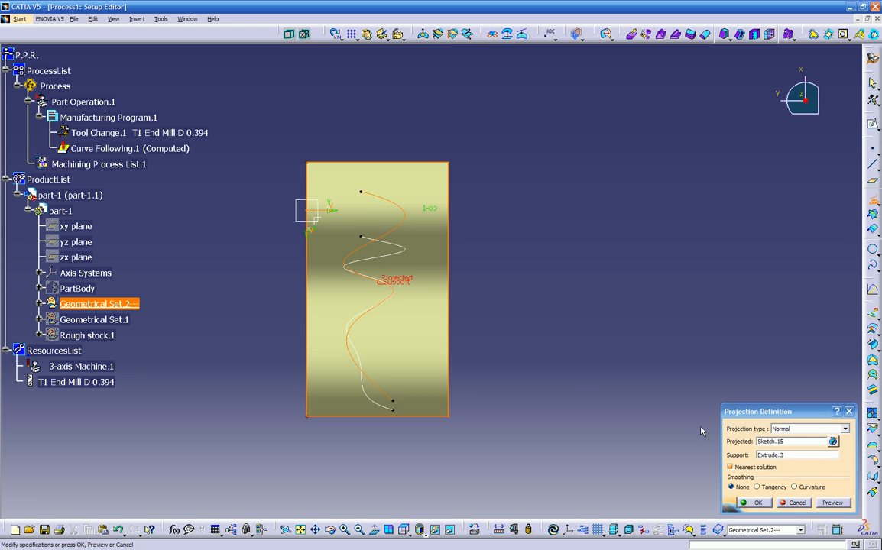
left_click(779, 429)
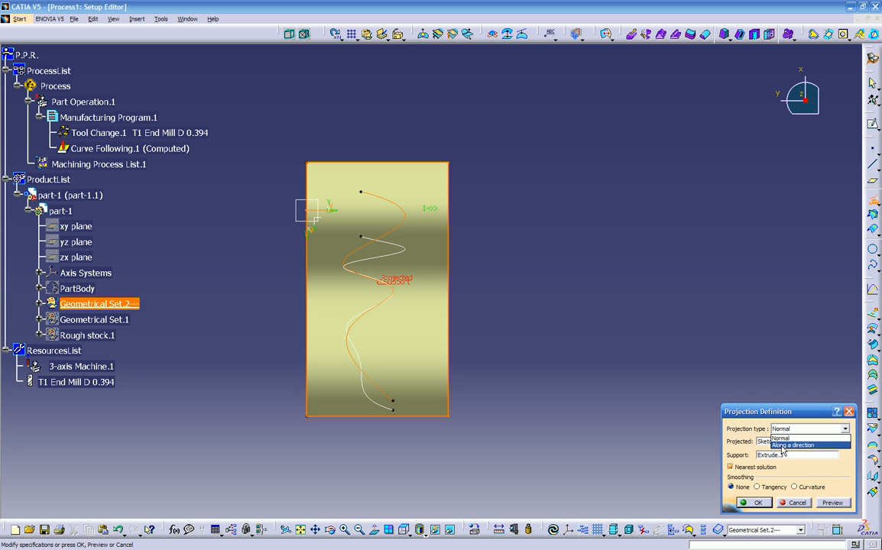
left_click(783, 446)
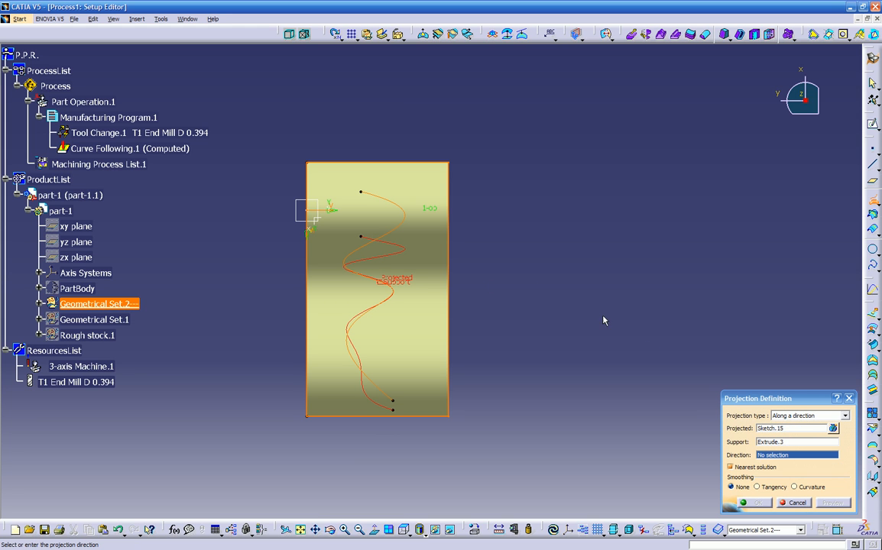
- Use the plane above the origin (Plane.1) as the projection direction, preview the curve, and create the projection
middle_click_drag(455, 346, 449, 266)
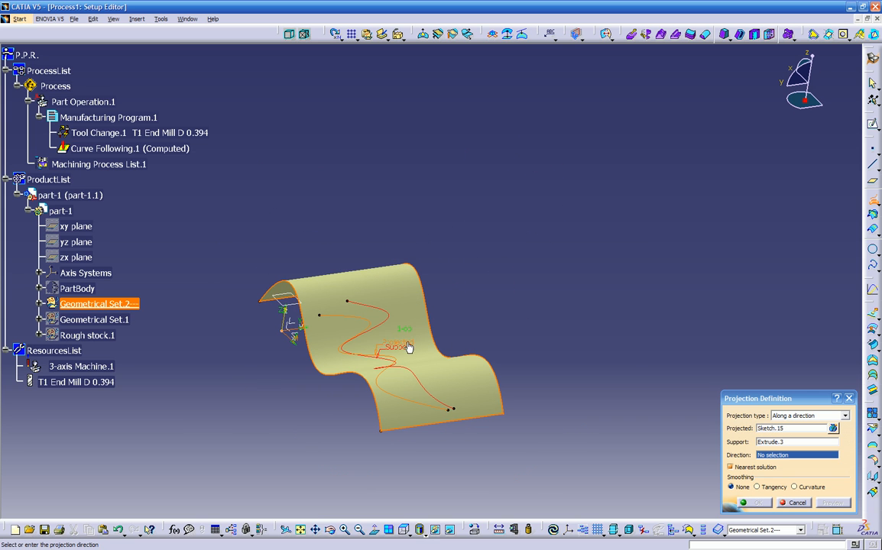
left_click(282, 303)
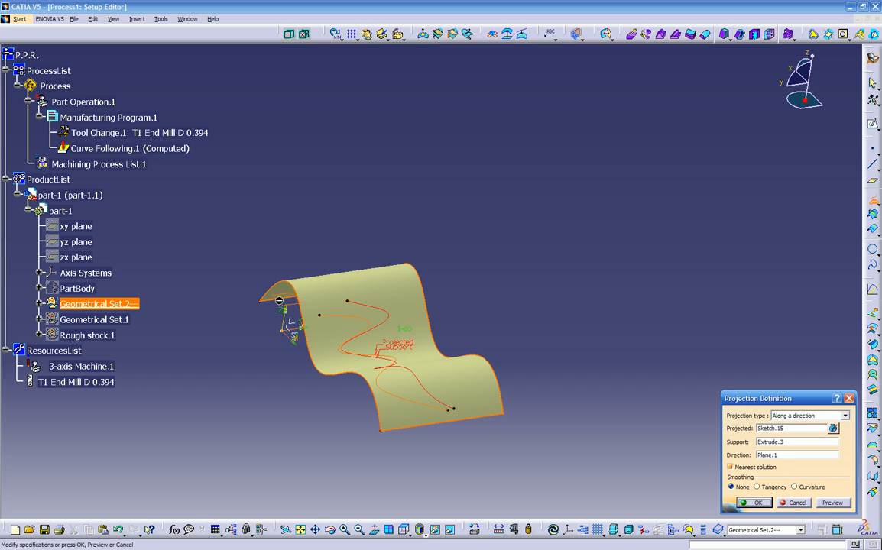
left_click(832, 504)
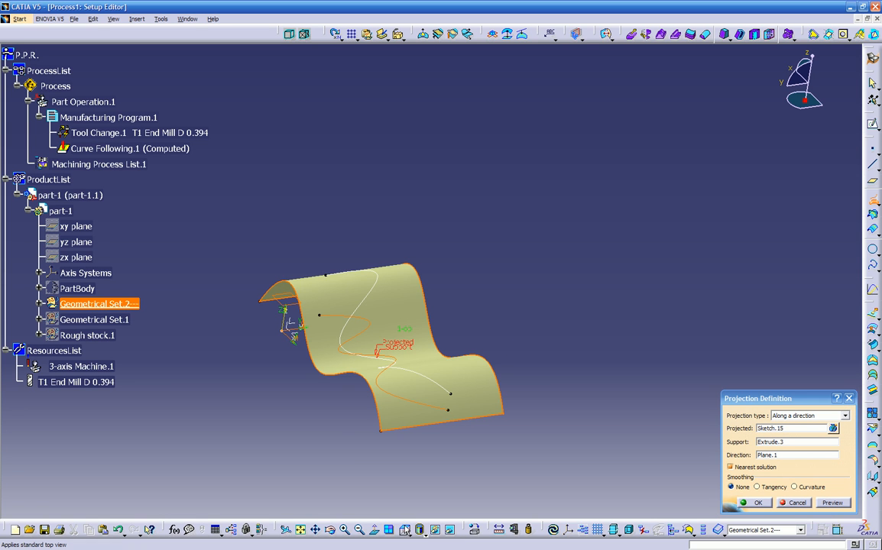
left_click(404, 529)
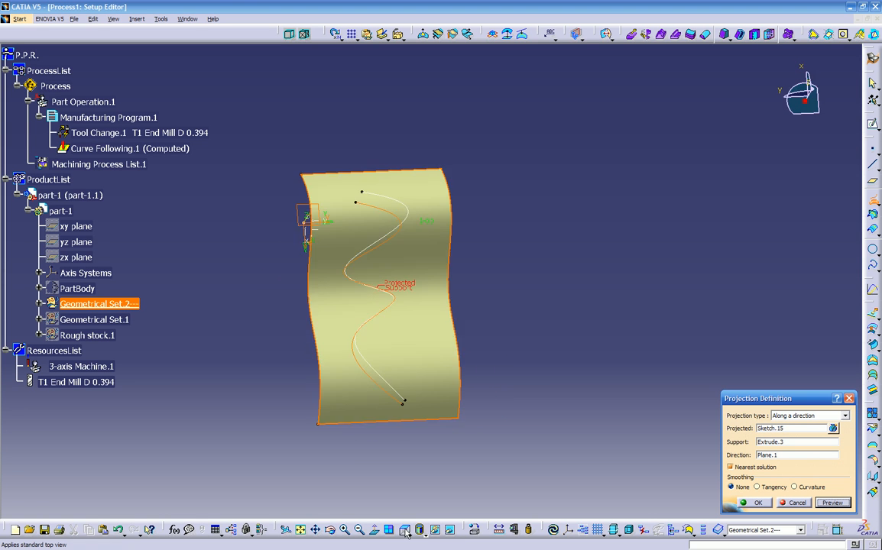
mouse_move(455, 213)
middle_mouse_down()
mouse_move(524, 287)
mouse_move(567, 281)
mouse_move(450, 291)
mouse_move(520, 153)
mouse_move(587, 260)
mouse_move(721, 377)
middle_mouse_up()
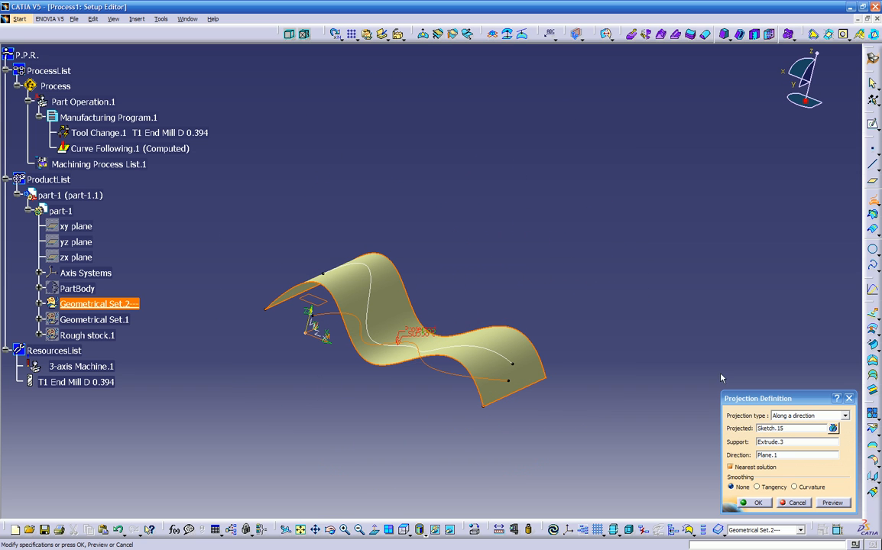
left_click(745, 503)
middle_click_drag(620, 420, 527, 385)
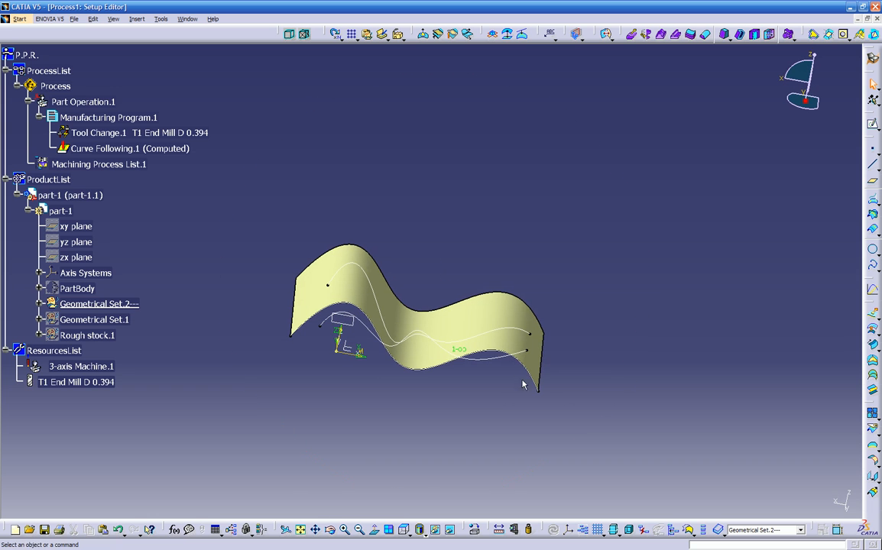
- Hide the flat seven-point spline sketch so that only the projected curve is shown with the surface
right_click(495, 363)
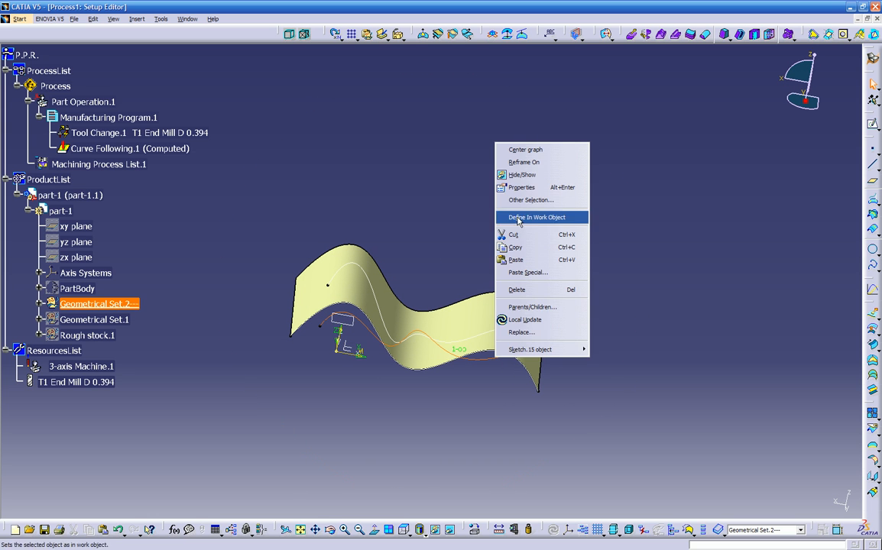
left_click(528, 174)
mouse_move(597, 229)
middle_mouse_down()
mouse_move(577, 305)
mouse_move(565, 274)
middle_mouse_up()
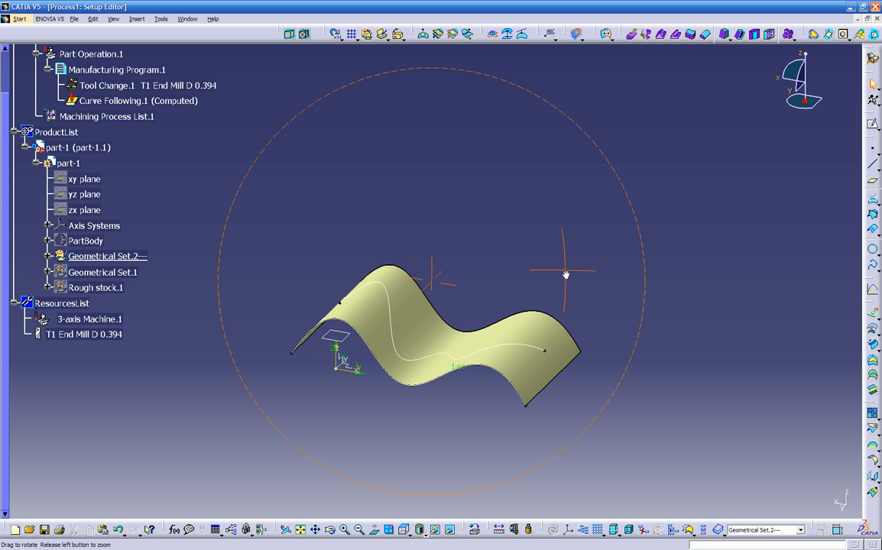
mouse_move(510, 360)
middle_mouse_down()
mouse_move(440, 311)
mouse_move(475, 286)
mouse_move(510, 353)
middle_mouse_up()
mouse_move(440, 373)
middle_mouse_down()
mouse_move(476, 427)
mouse_move(432, 387)
middle_mouse_up()
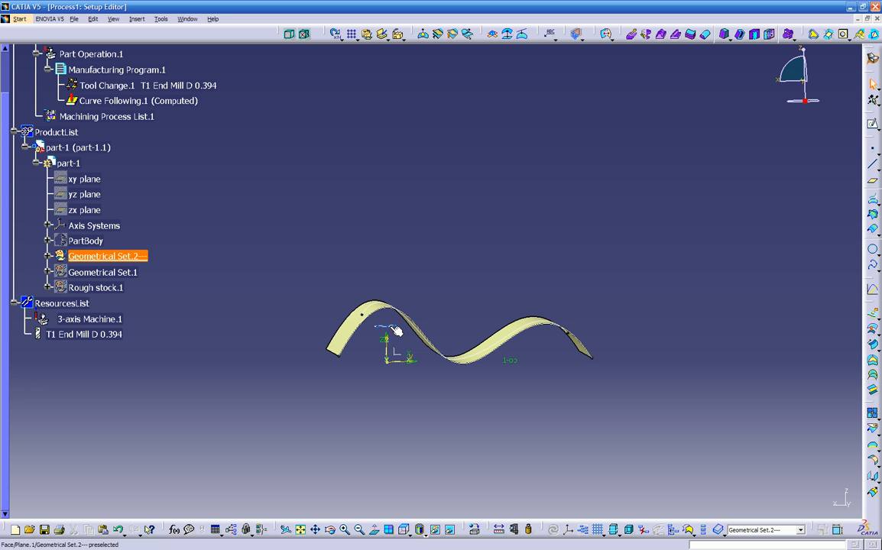
- Create a plane offset upward from Plane.1, above the highest crest of the wavy surface
left_click(872, 179)
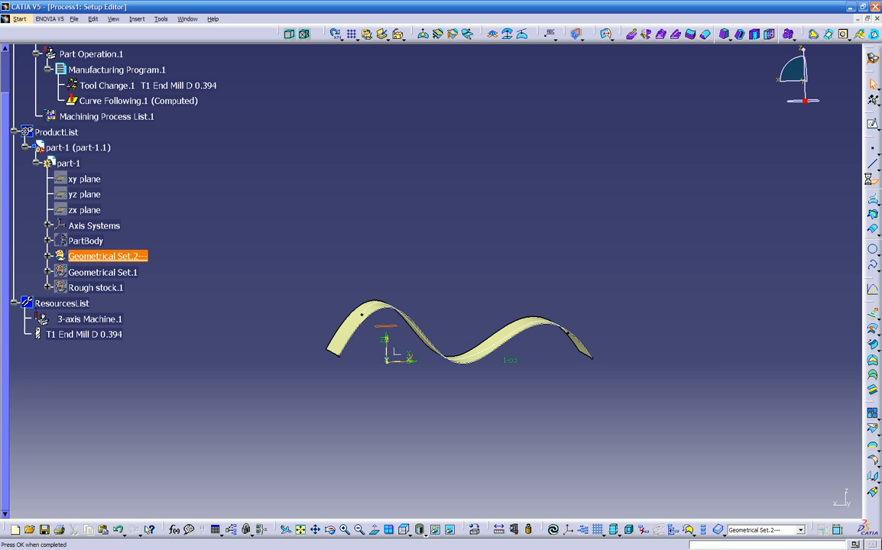
middle_click_drag(389, 295, 433, 375)
left_click(755, 503)
middle_click_drag(650, 418, 424, 386)
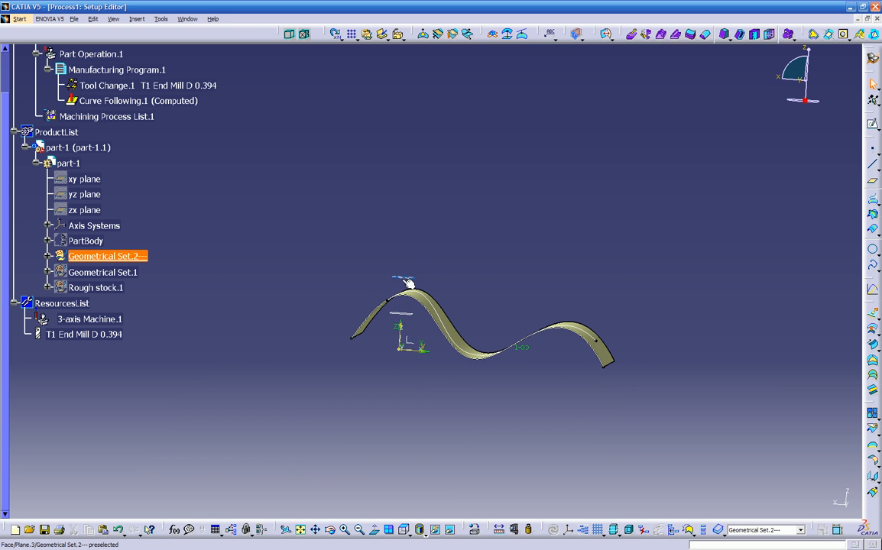
middle_click_drag(497, 277, 474, 276)
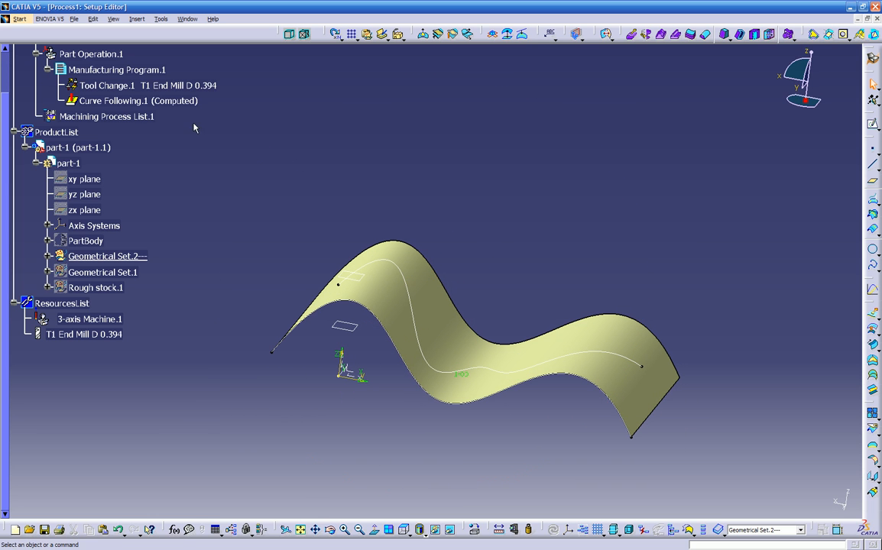
- Activate the machining process and insert a new Curve Following operation after Curve Following.1
left_click(102, 103)
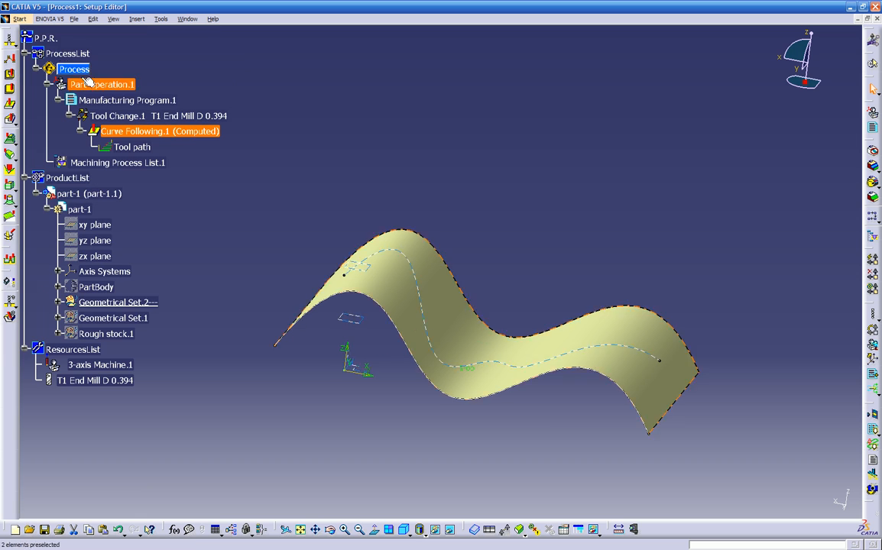
left_click(140, 136)
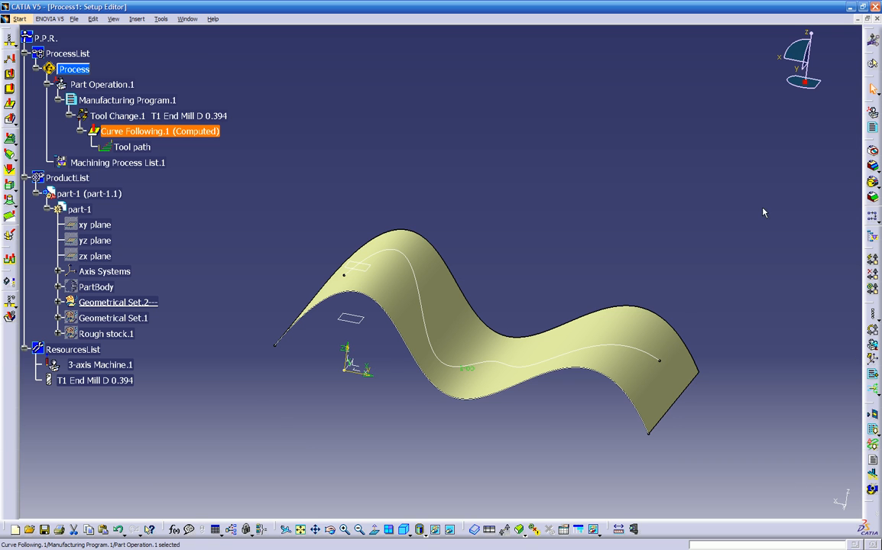
middle_click_drag(770, 225, 726, 219)
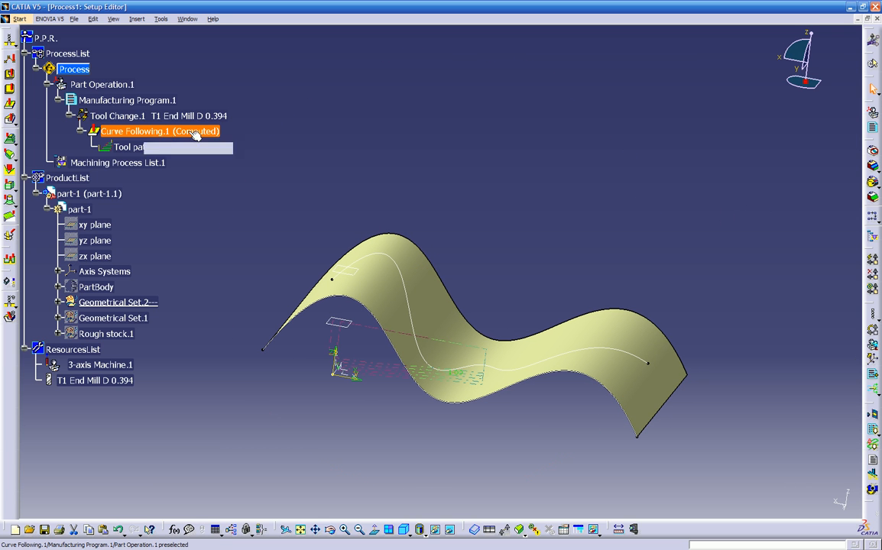
left_click(10, 106)
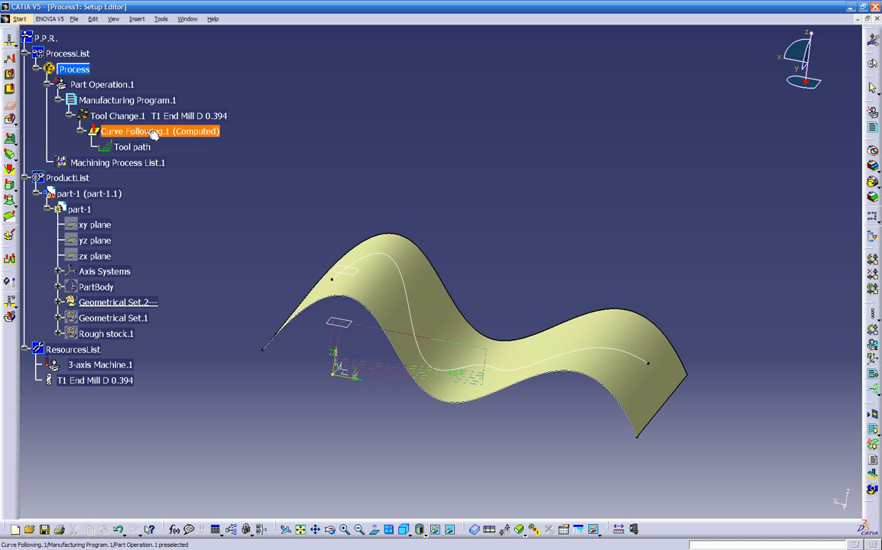
left_click(181, 134)
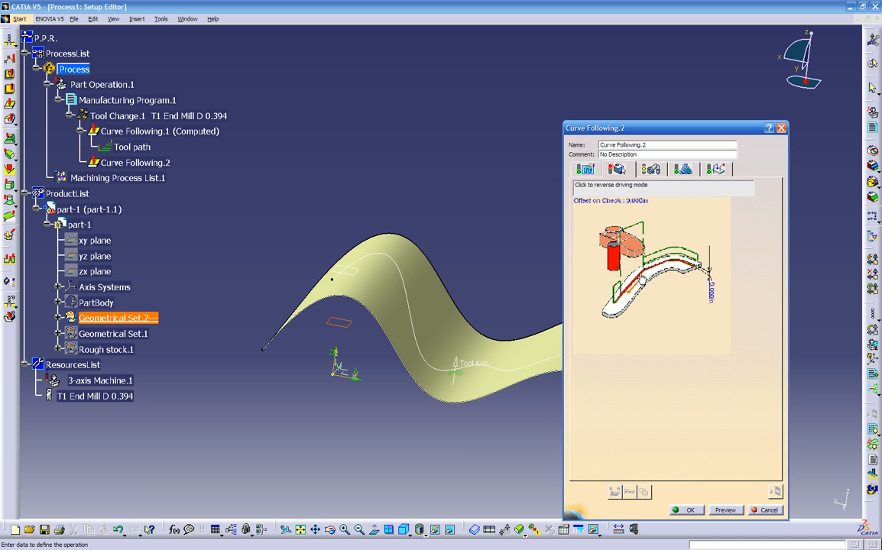
- Select the projected 3D curve on the wavy surface as the guiding element of the new Curve Following operation
left_click(641, 282)
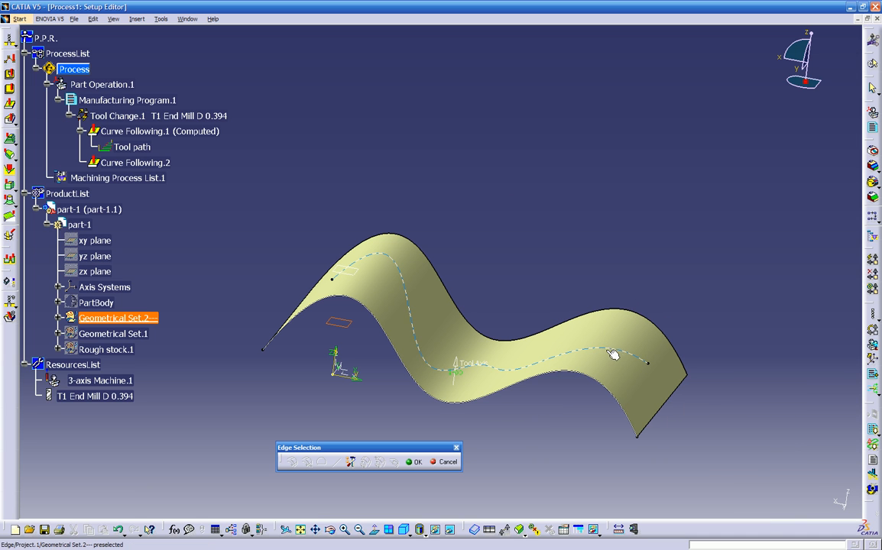
left_click(616, 353)
middle_click_drag(617, 354, 543, 252)
double_click(543, 239)
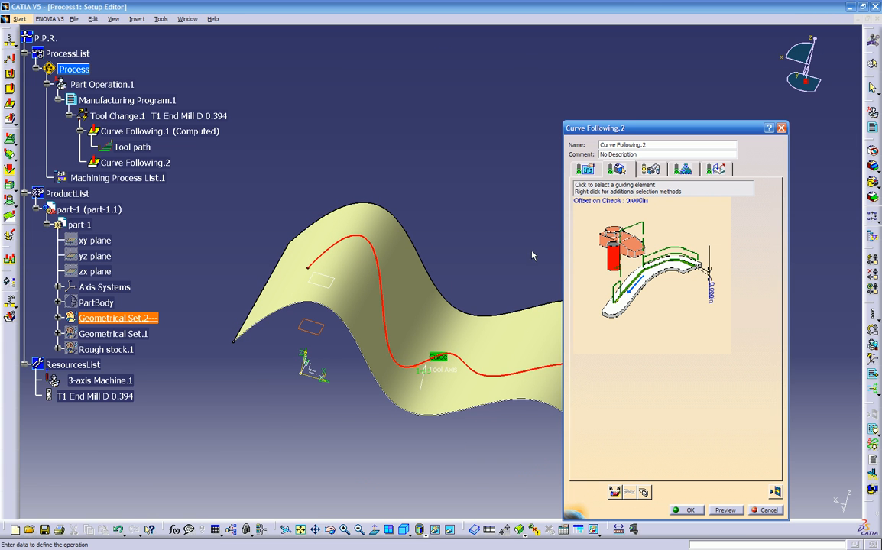
middle_click_drag(410, 324, 516, 166)
- Check the new operation's machining strategy and geometry, and assign a new spot drill to it instead of the end mill
left_click(585, 170)
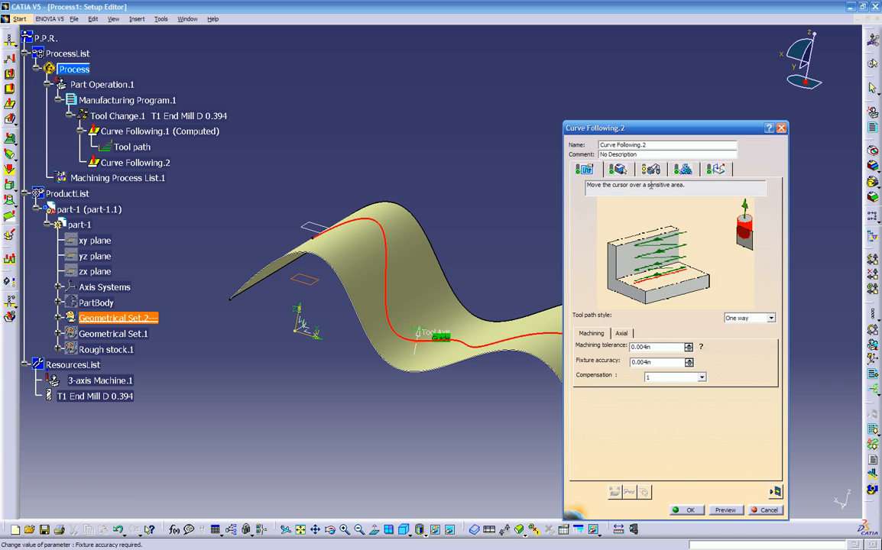
left_click(617, 169)
left_click(650, 169)
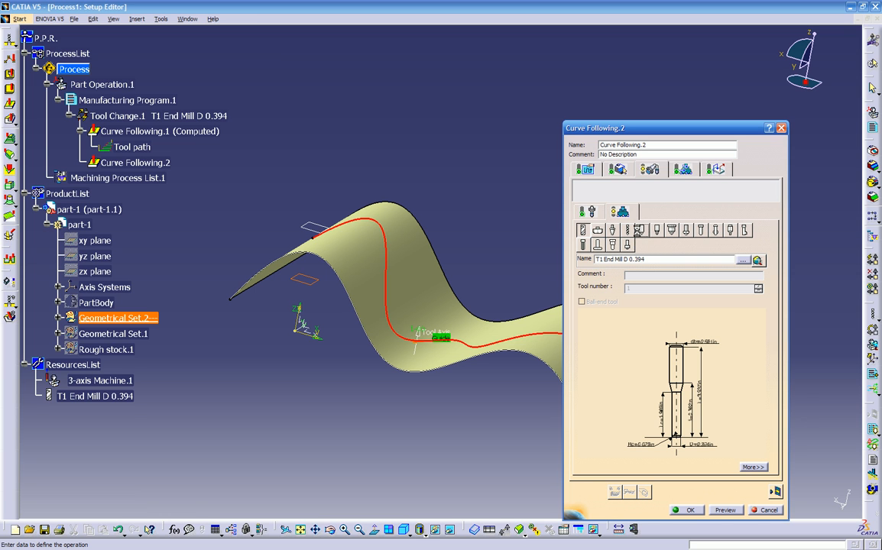
left_click(643, 230)
scroll(689, 408, "up", 5)
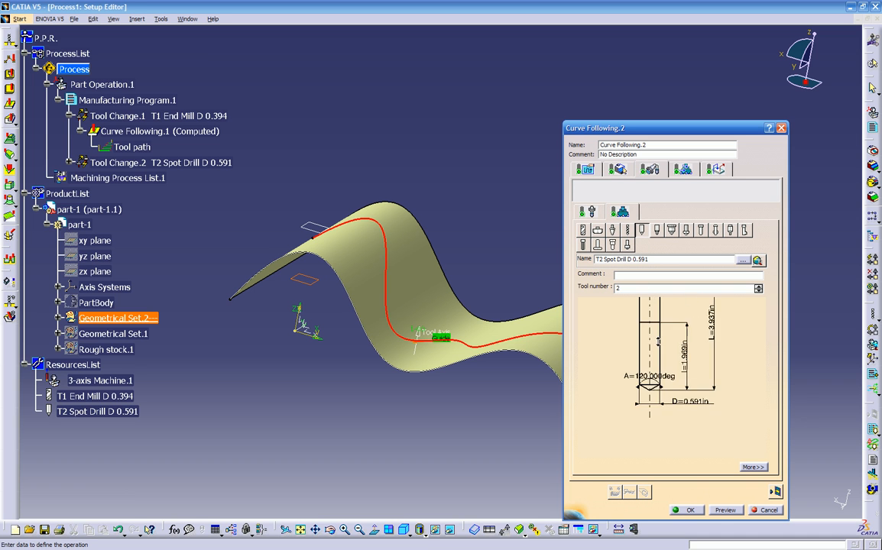
scroll(695, 408, "down", 2)
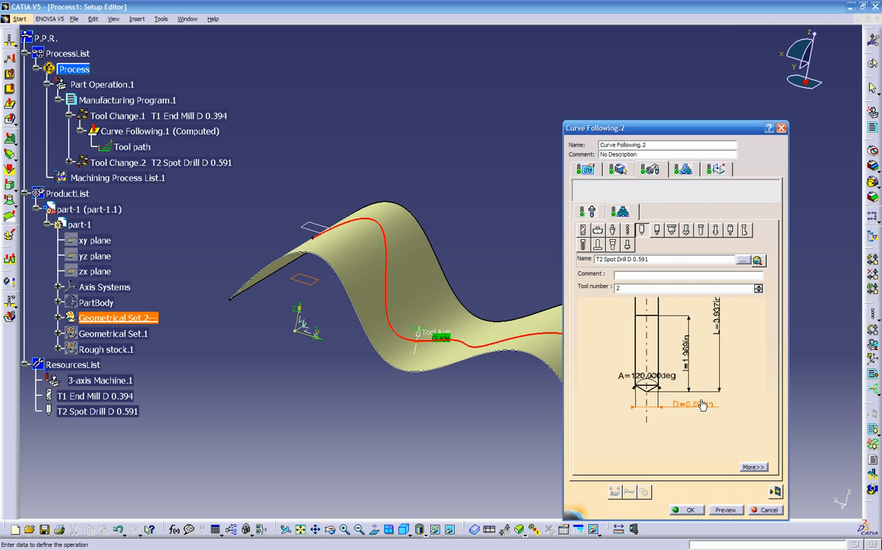
- Set the spot drill's nominal diameter to 0.25 in
double_click(703, 405)
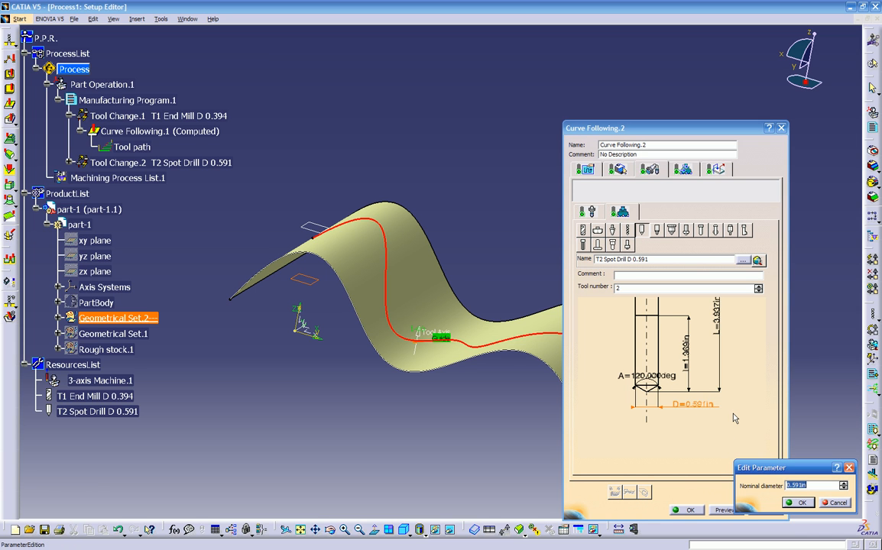
type(".")
key("Return")
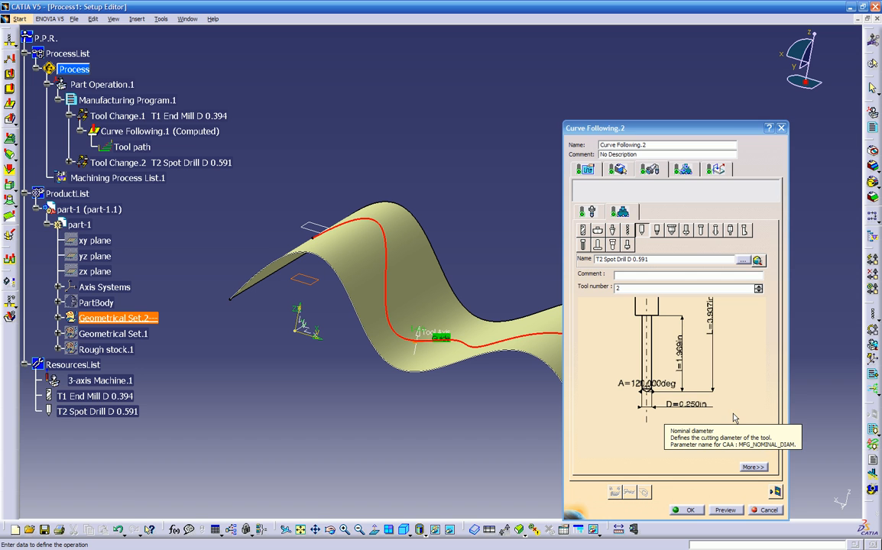
mouse_move(658, 437)
middle_mouse_down()
mouse_move(700, 380)
mouse_move(683, 382)
mouse_move(722, 371)
middle_mouse_up()
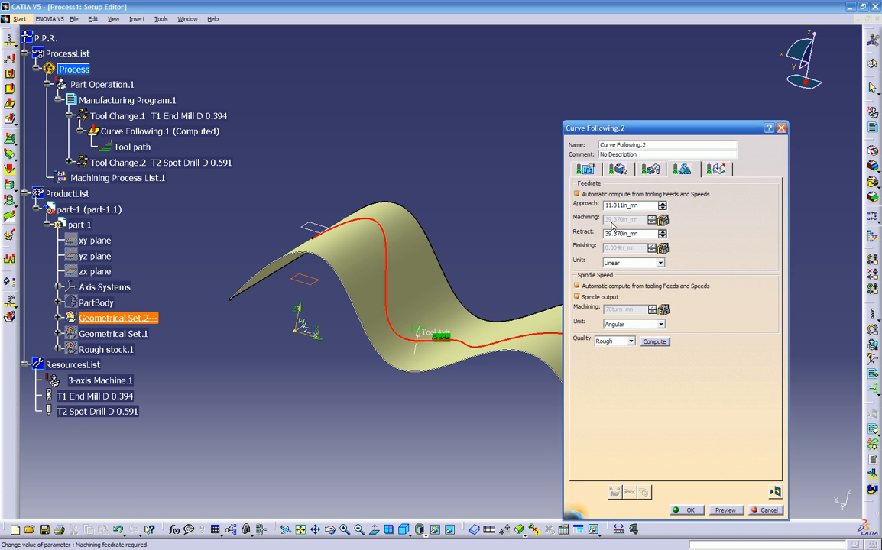
- Set the upper plane above the surface as the top plane of the Approach macro
left_click(716, 170)
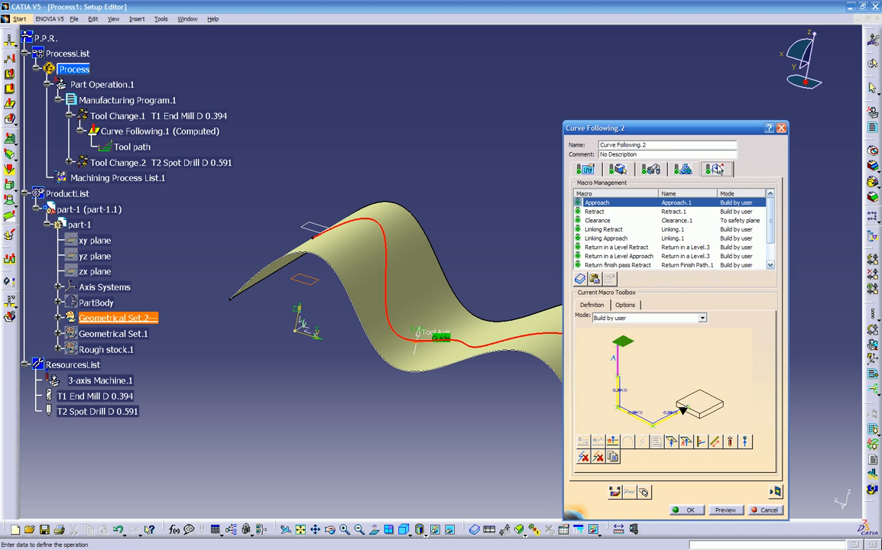
left_click(624, 342)
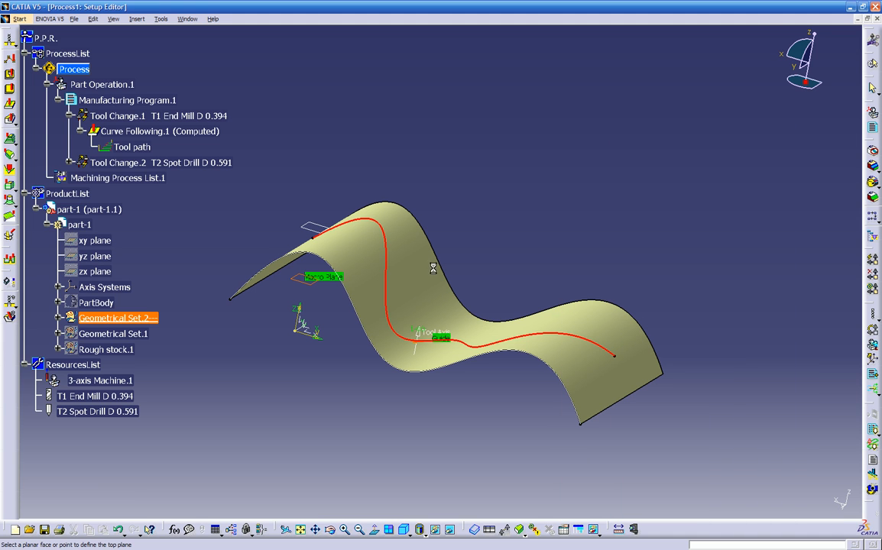
left_click(305, 227)
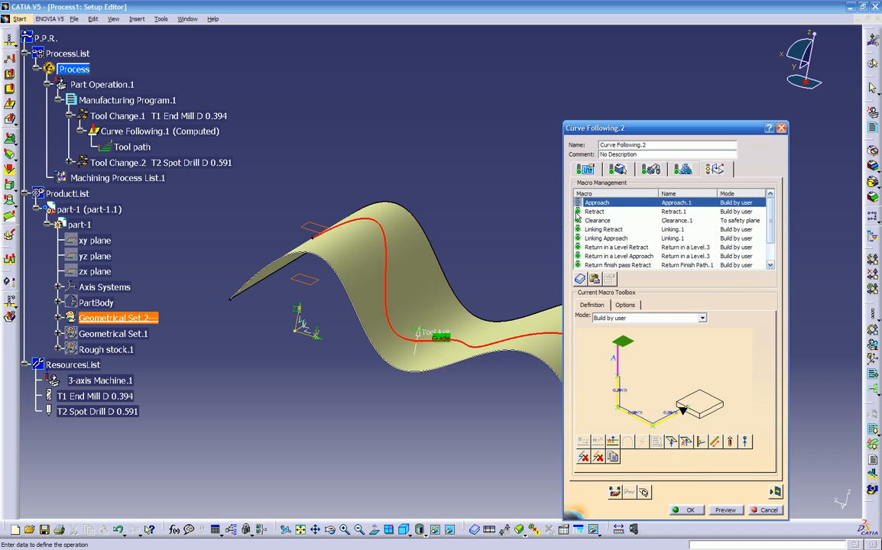
- Assign the same upper plane to the Retract macro and as the safety plane of the Clearance macro
left_click(593, 210)
left_click(649, 346)
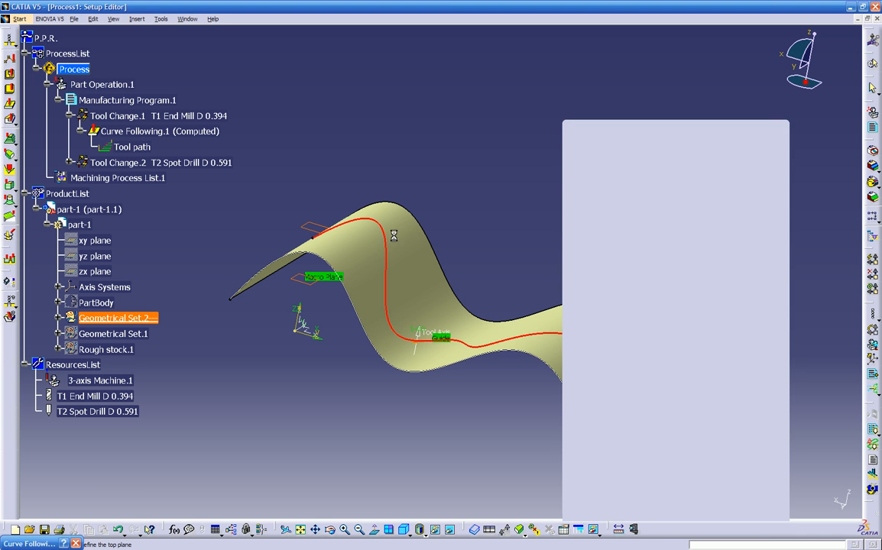
left_click(306, 230)
middle_click_drag(410, 315, 376, 240)
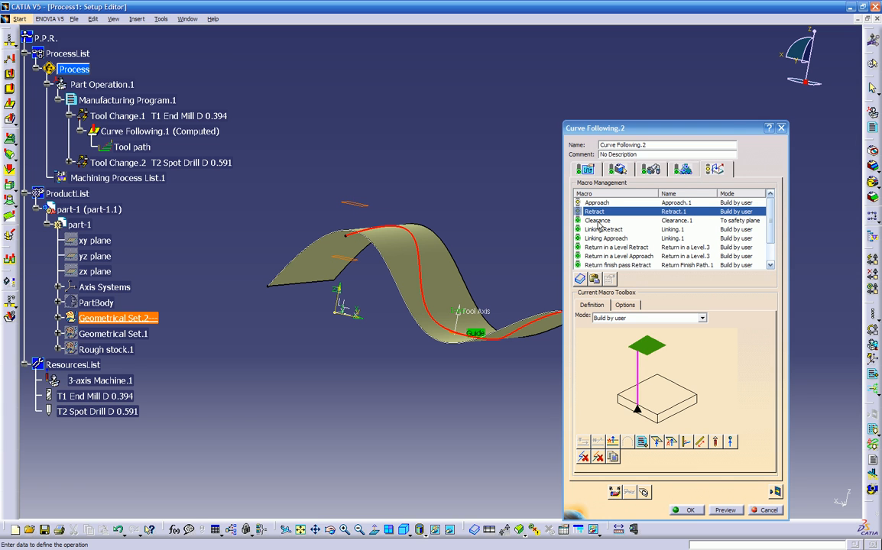
left_click(647, 346)
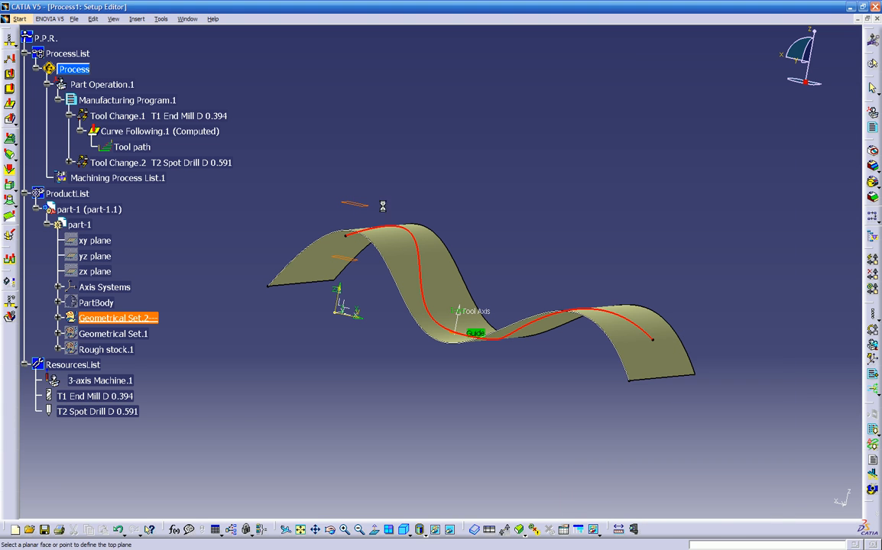
left_click(359, 204)
- Build the Linking Retract macro in Build by user mode with an axial motion up to the upper plane
left_click(610, 230)
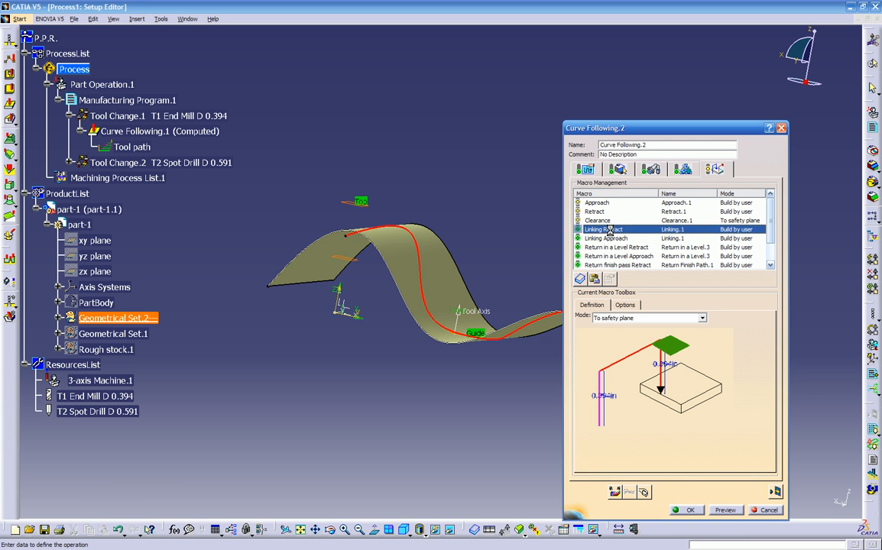
key("Down")
key("Down")
key("Down")
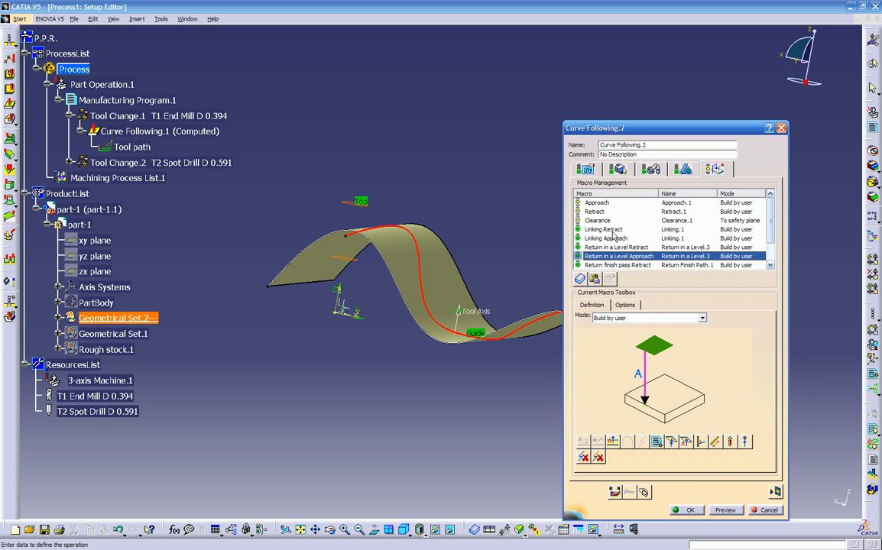
left_click(613, 232)
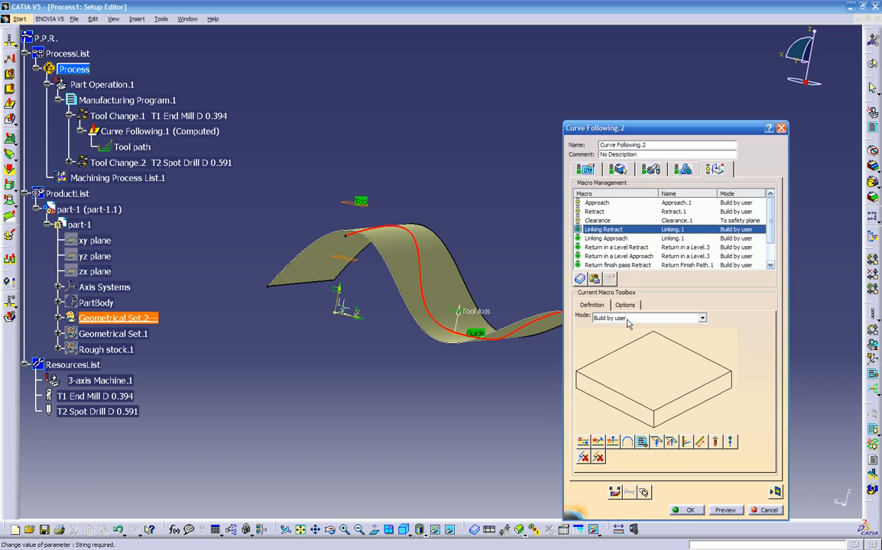
left_click(621, 317)
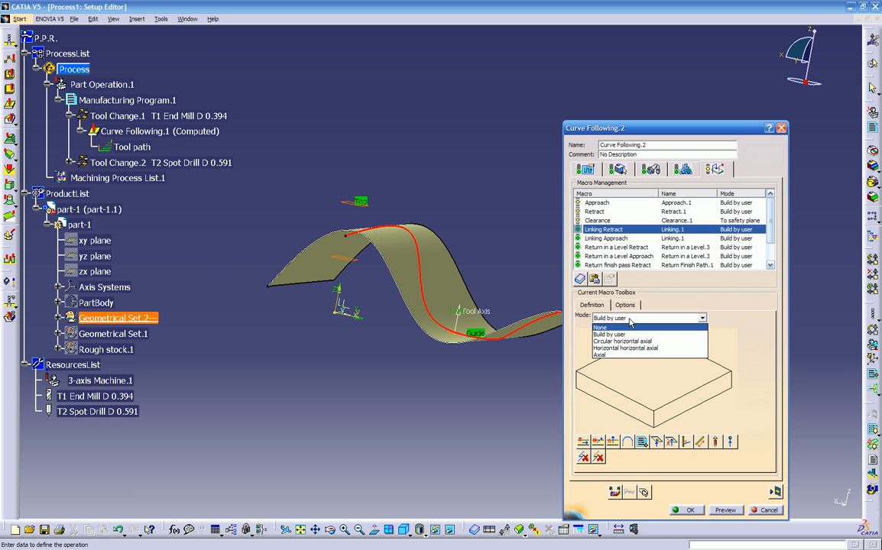
left_click(623, 334)
left_click(672, 441)
left_click(644, 344)
left_click(346, 202)
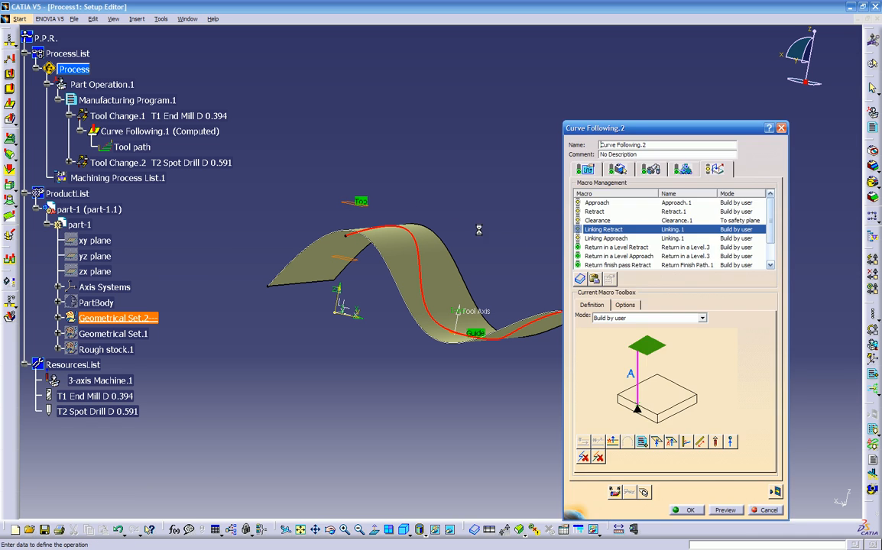
- Add an axial motion from the upper plane to the Linking Approach macro
left_click(594, 239)
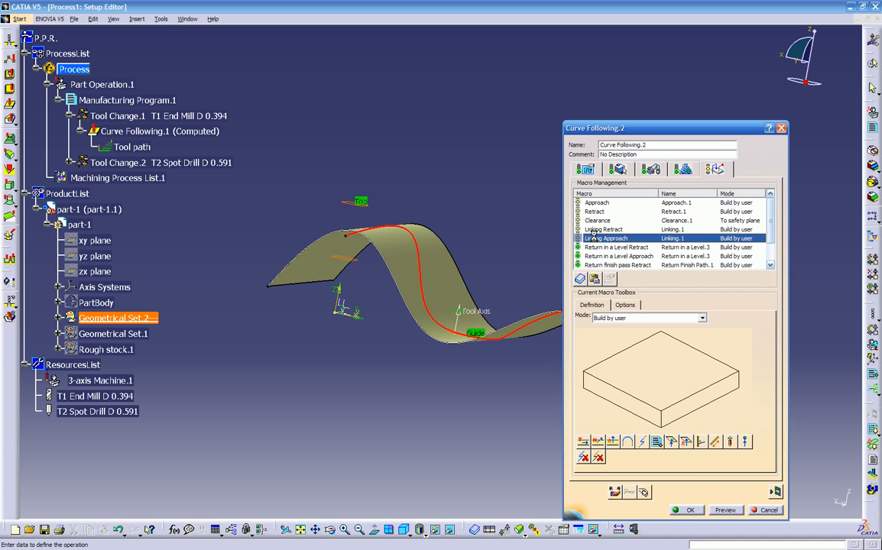
left_click(686, 443)
left_click(642, 346)
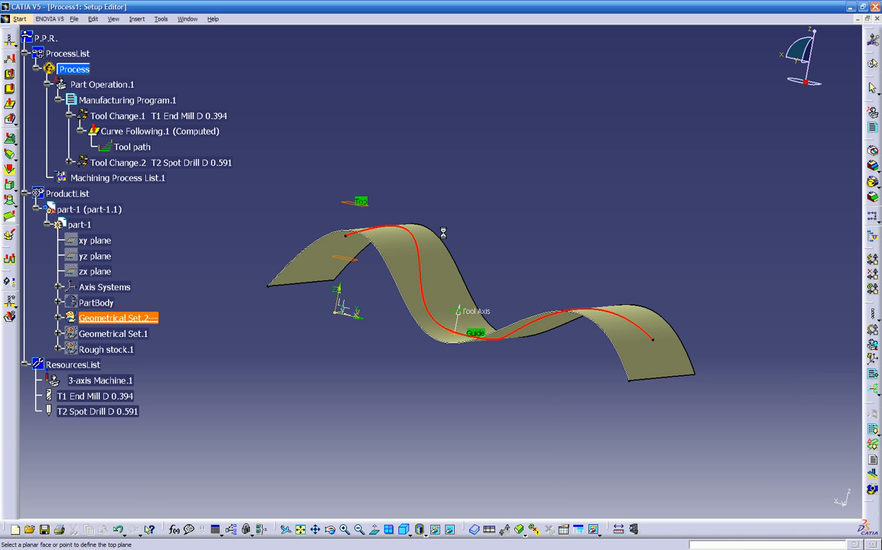
left_click(356, 201)
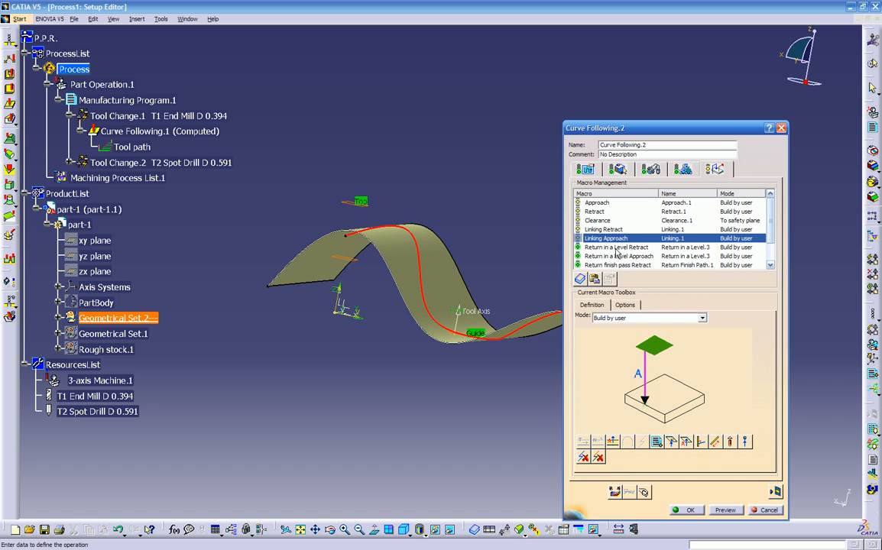
- Assign the upper plane to both the Return in a Level Retract and Return in a Level Approach macros
left_click(654, 346)
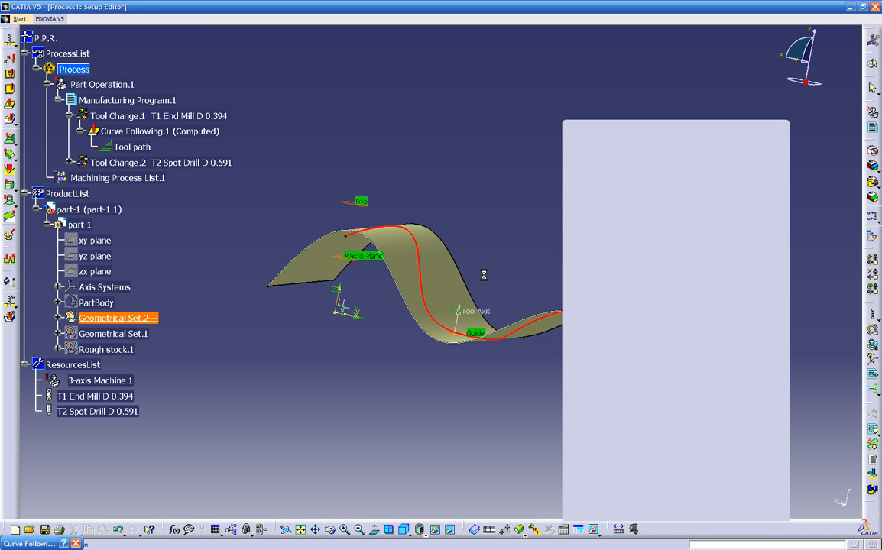
left_click(351, 205)
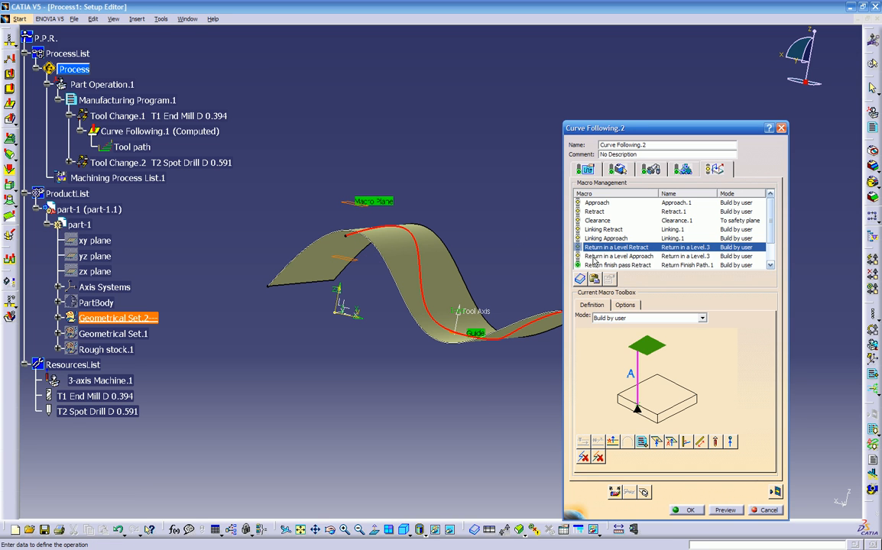
left_click(590, 266)
left_click(648, 344)
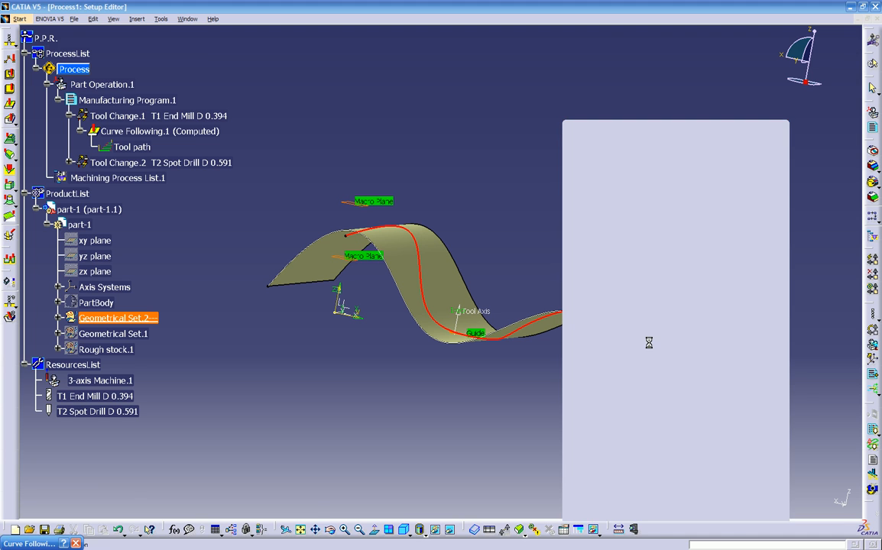
left_click(357, 203)
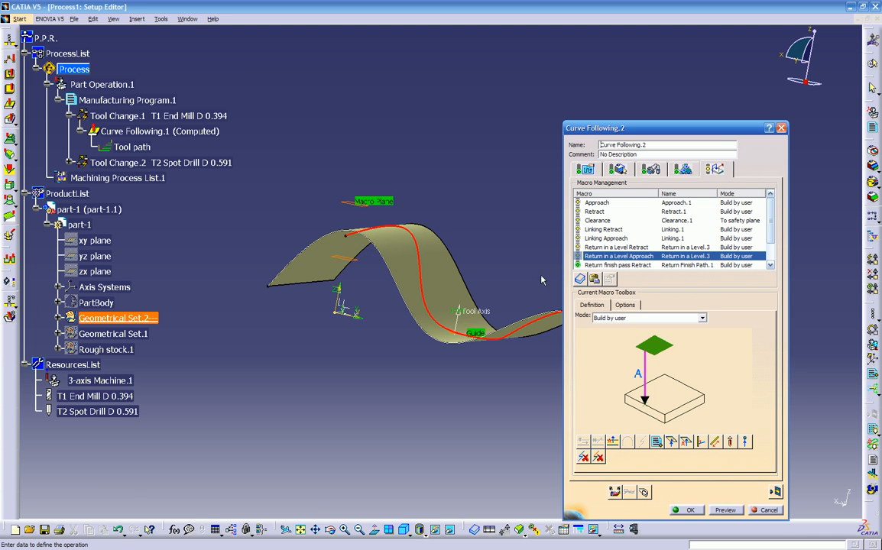
- Assign the upper plane to both the Return finish pass Retract and Return finish pass Approach macros
scroll(727, 252, "down", 1)
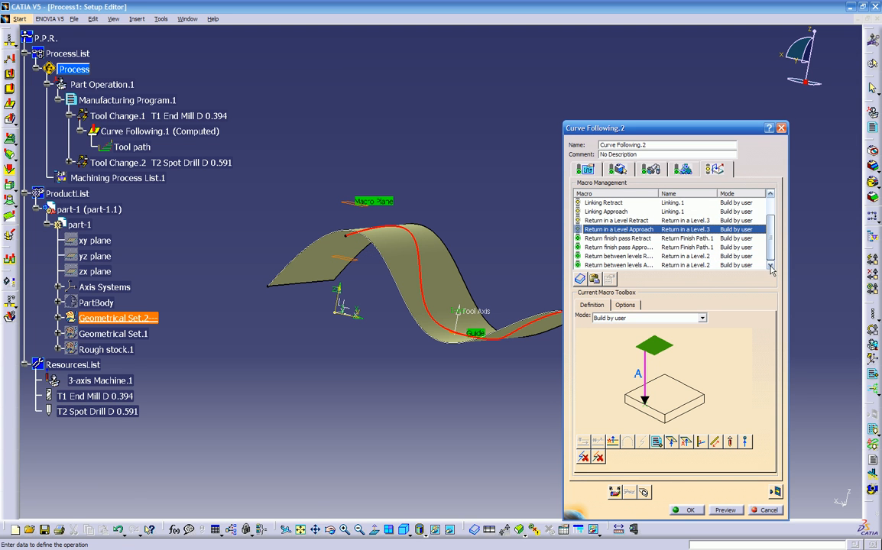
left_click(615, 239)
left_click(653, 345)
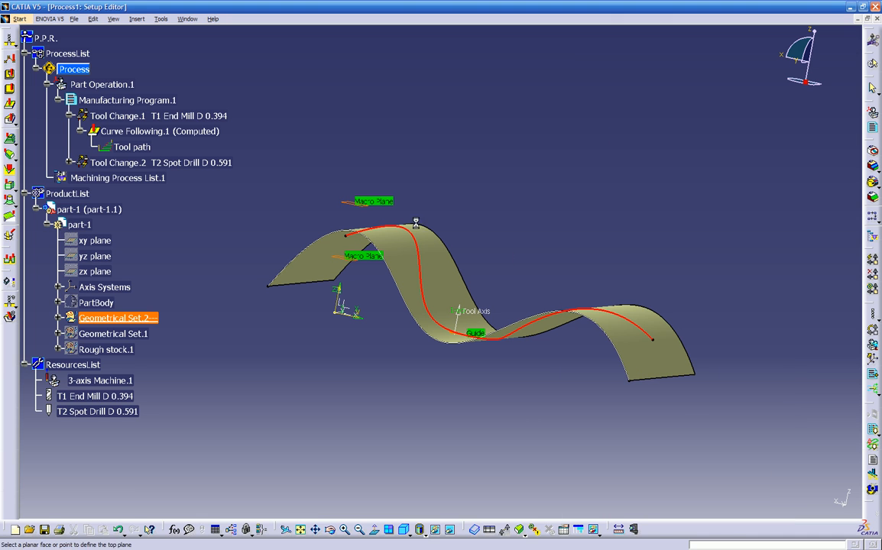
left_click(362, 207)
left_click(618, 247)
left_click(653, 346)
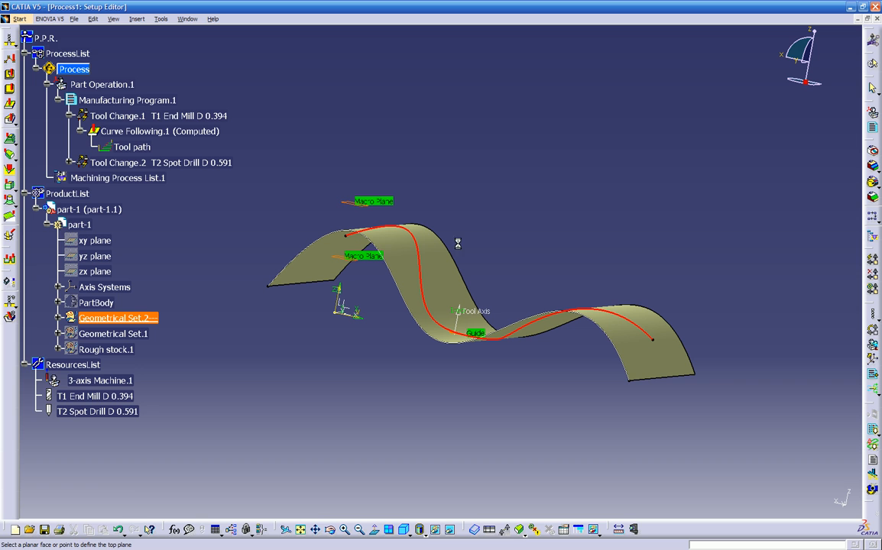
left_click(357, 205)
- Assign the upper plane to both the Return between levels Retract and Return between levels Approach macros
left_click(588, 256)
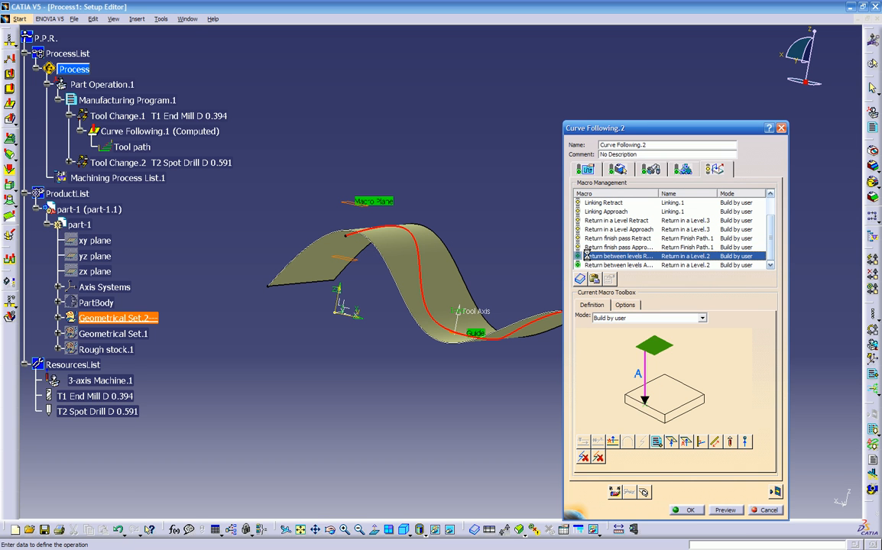
left_click(640, 344)
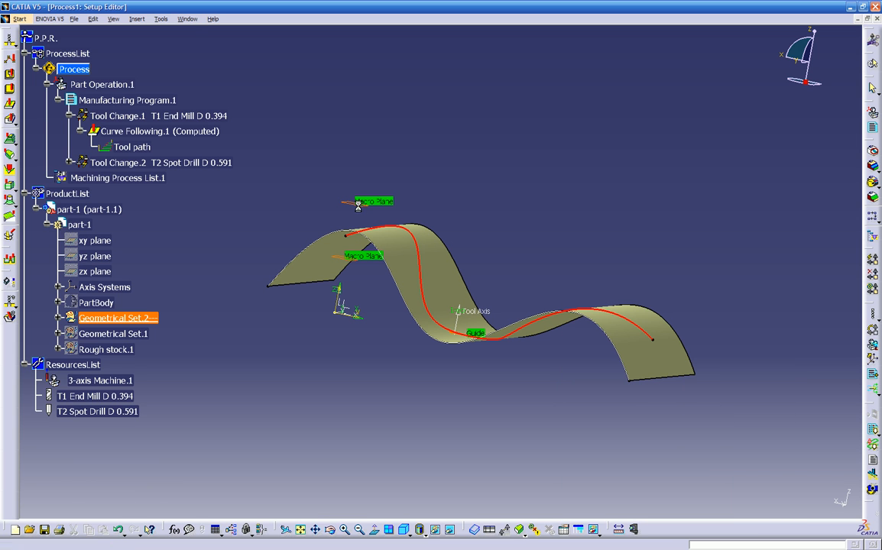
left_click(364, 208)
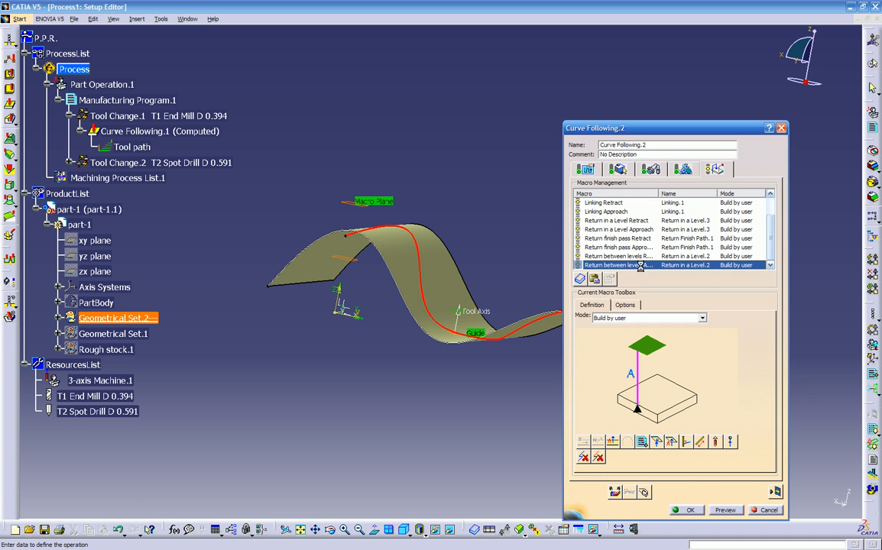
left_click(647, 345)
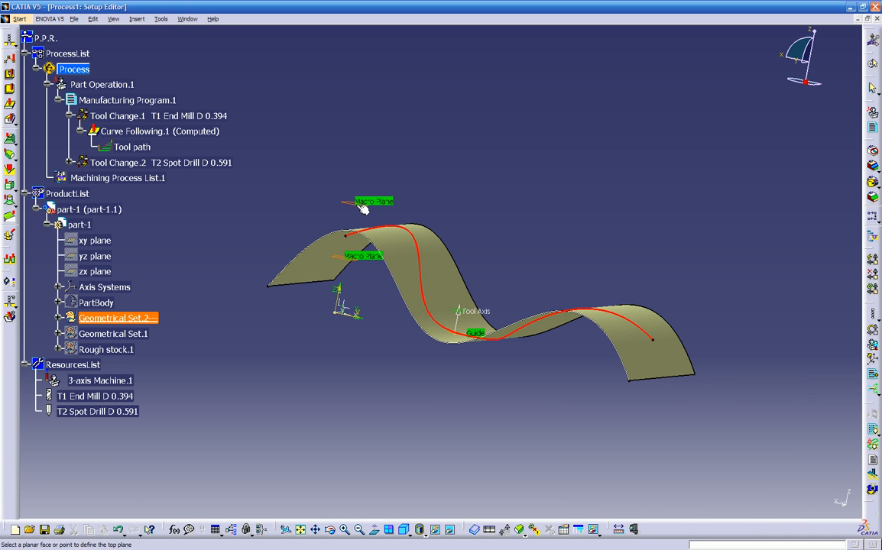
left_click(363, 208)
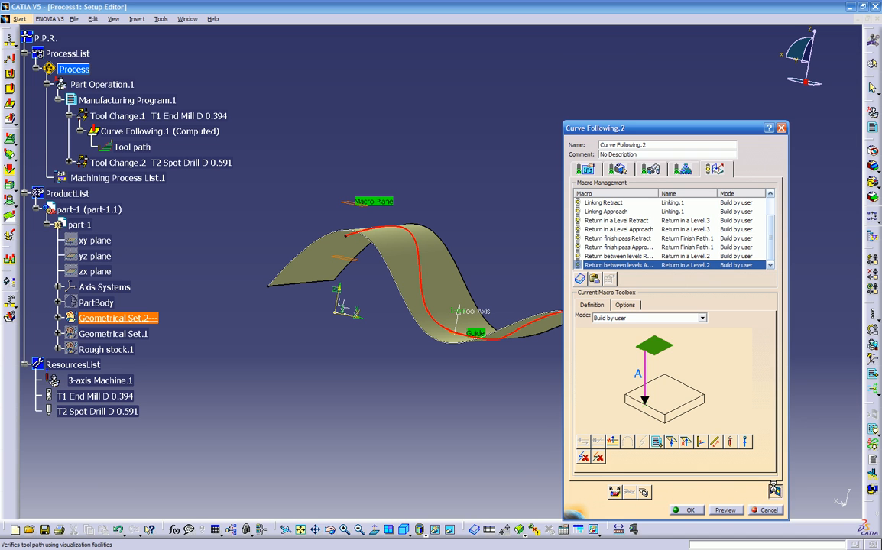
- Compute and replay the Curve Following.2 tool path, inspect its passes and transitions, and close the replay
left_click(775, 491)
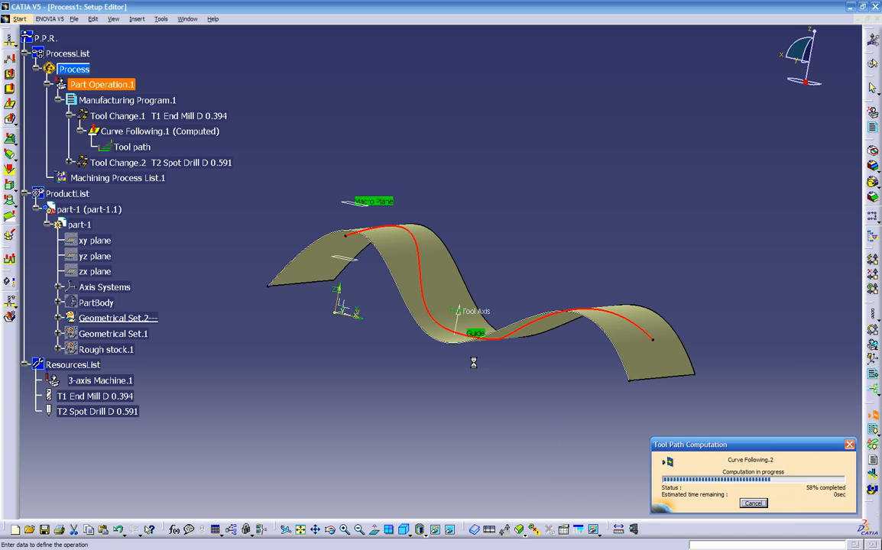
middle_click_drag(455, 372, 439, 356)
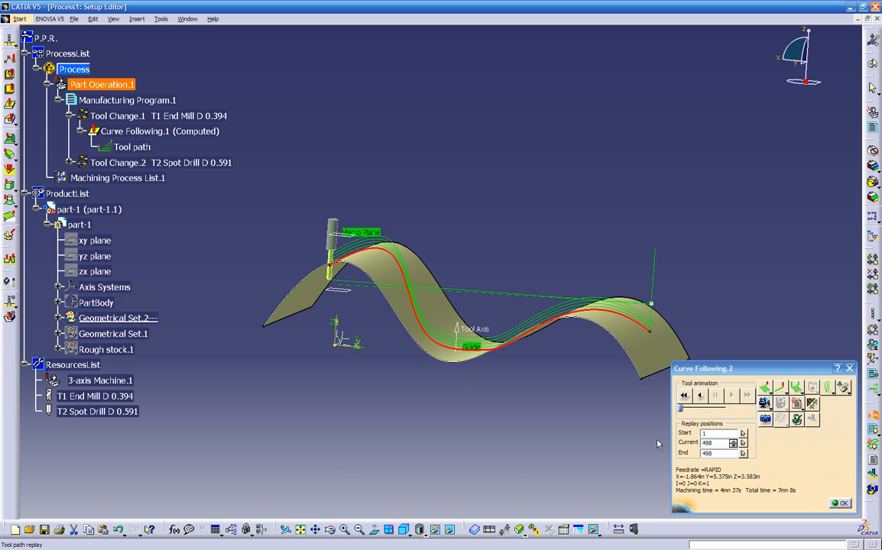
left_click(838, 504)
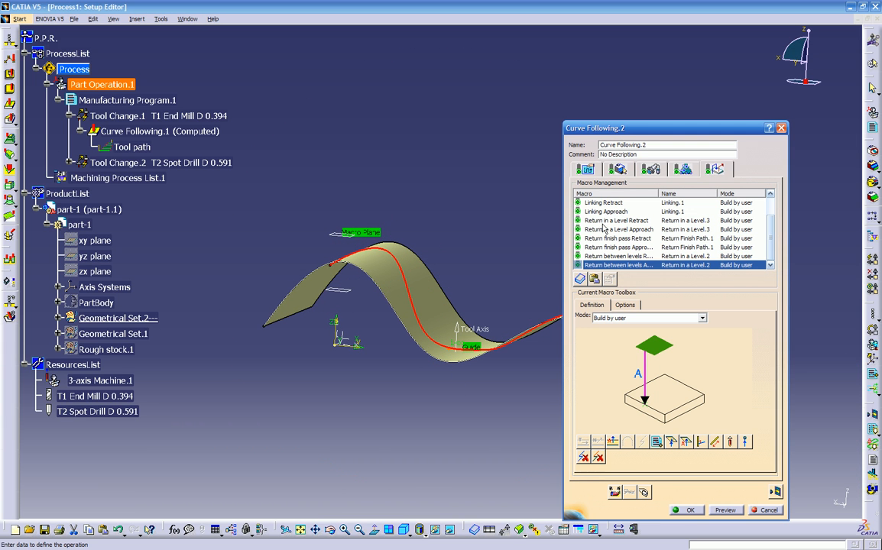
- Deactivate the Clearance macro, both Linking macros and both Return in a Level macros
scroll(673, 229, "up", 1)
left_click(600, 203)
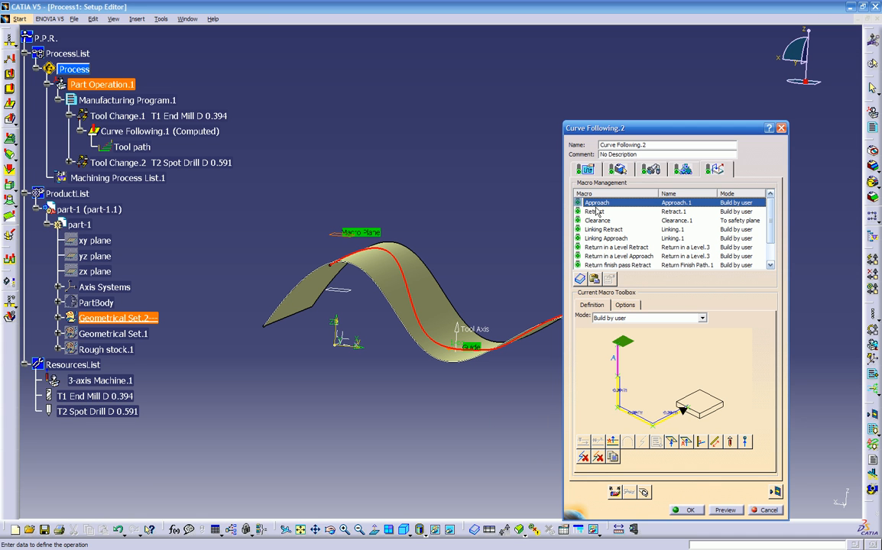
scroll(512, 245, "down", 1)
mouse_move(489, 256)
middle_mouse_down()
mouse_move(475, 235)
mouse_move(485, 265)
middle_mouse_up()
scroll(484, 264, "up", 2)
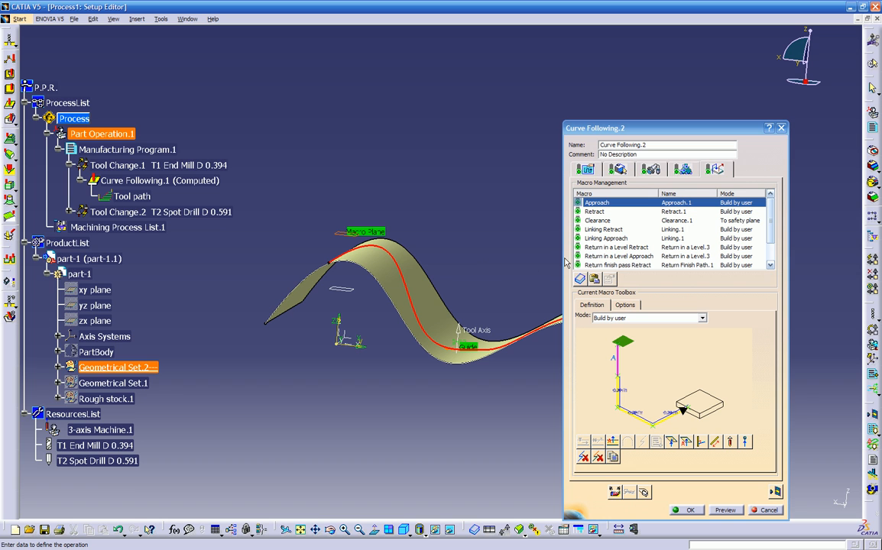
left_click(597, 221)
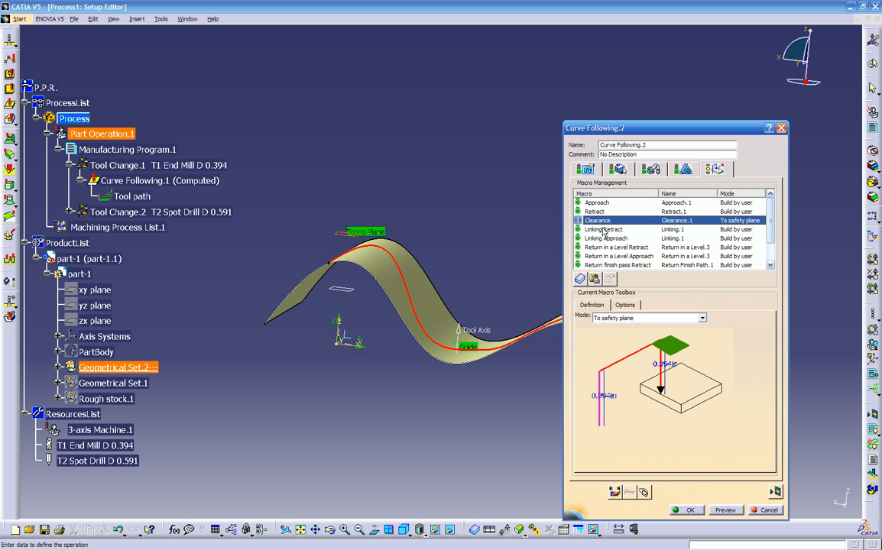
left_click(604, 230)
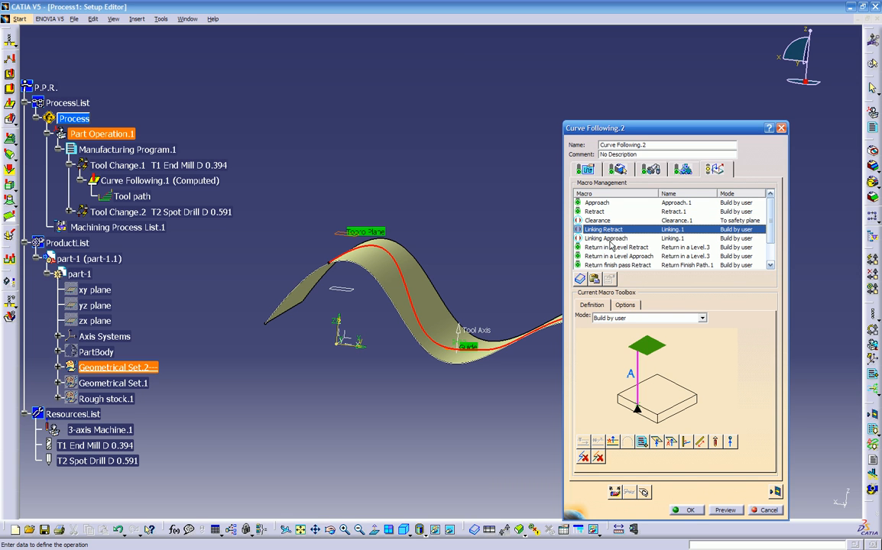
left_click(612, 248)
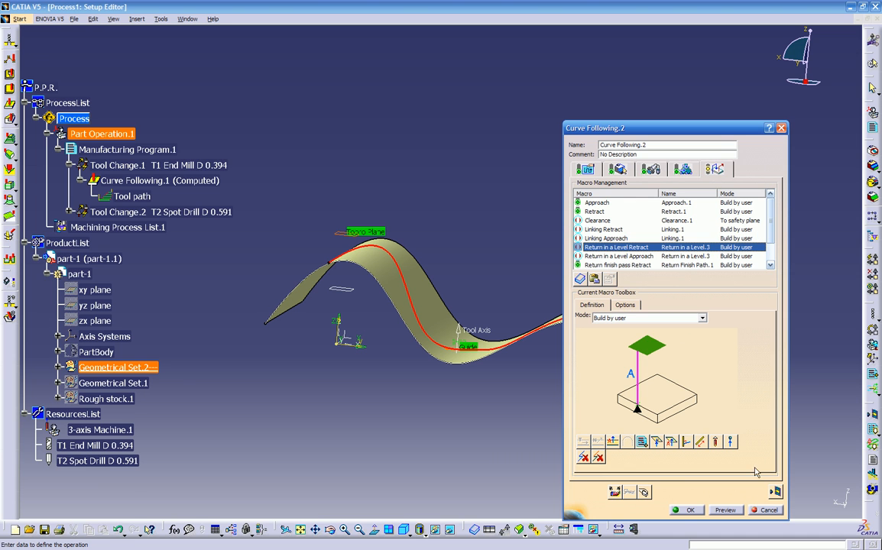
- Compute and replay the Curve Following.2 tool path with the reduced set of macros, inspect it and close the replay
left_click(775, 492)
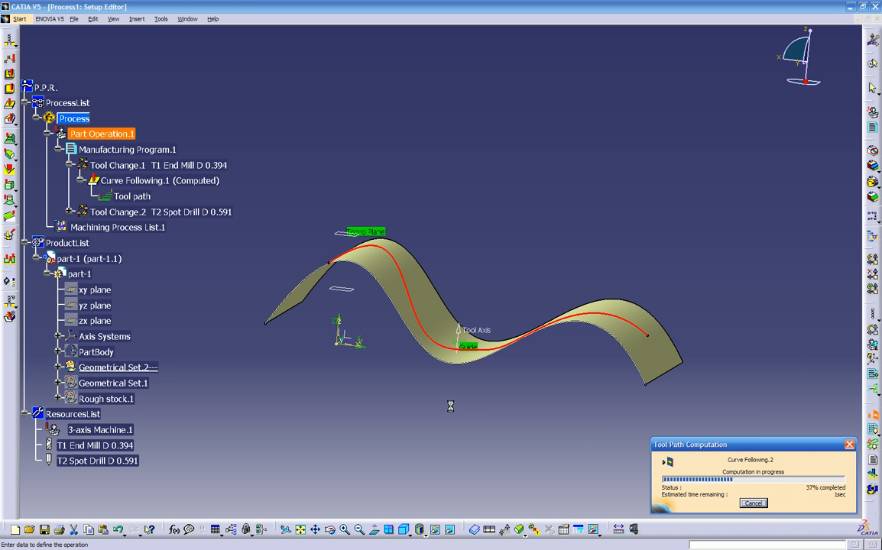
middle_click_drag(452, 381, 725, 423)
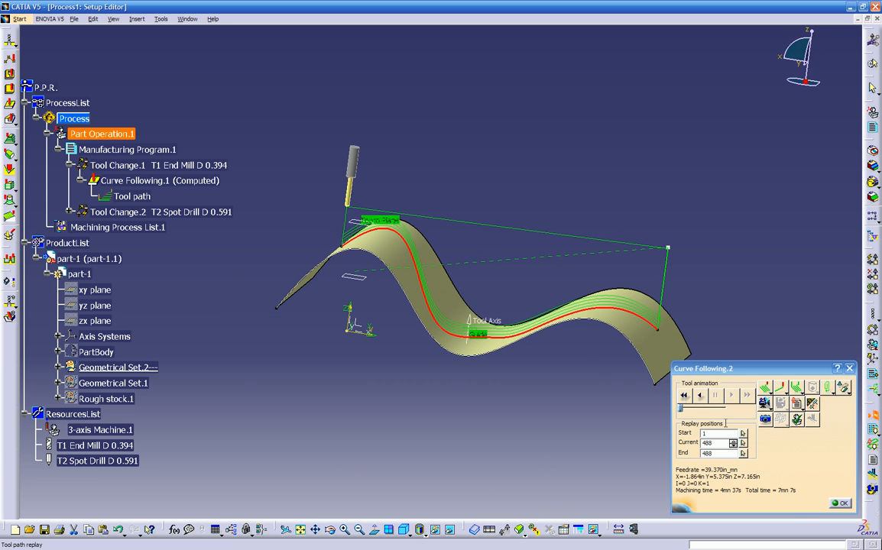
left_click(841, 503)
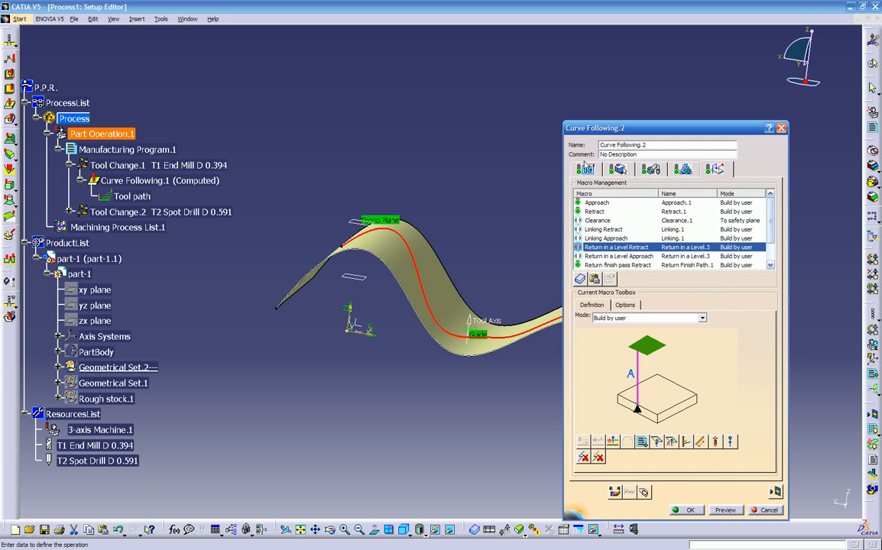
- Set the number of levels to 1 in the axial strategy parameters of Curve Following.2
left_click(586, 170)
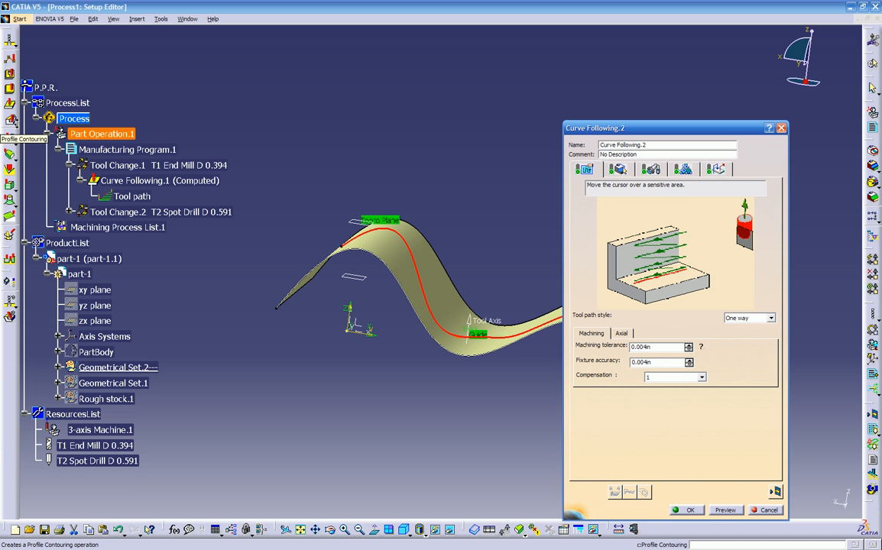
left_click(13, 123)
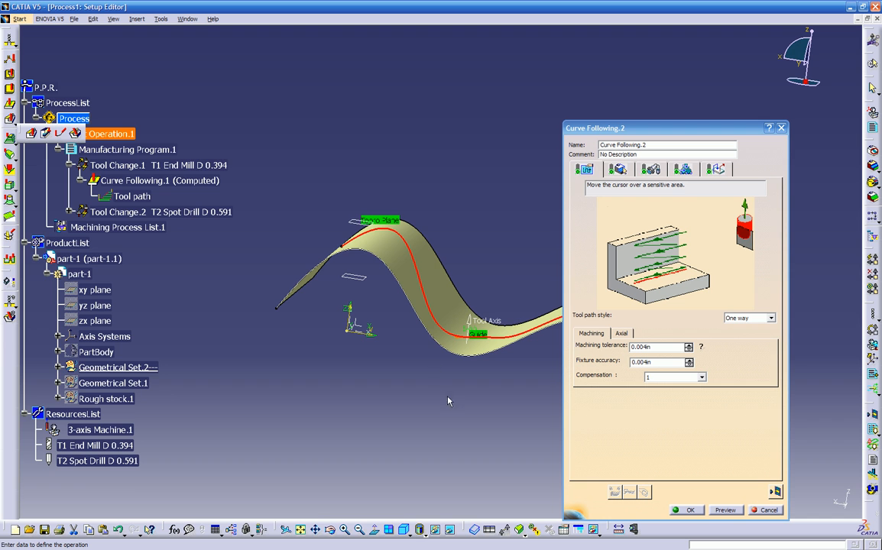
middle_click_drag(407, 379, 390, 363)
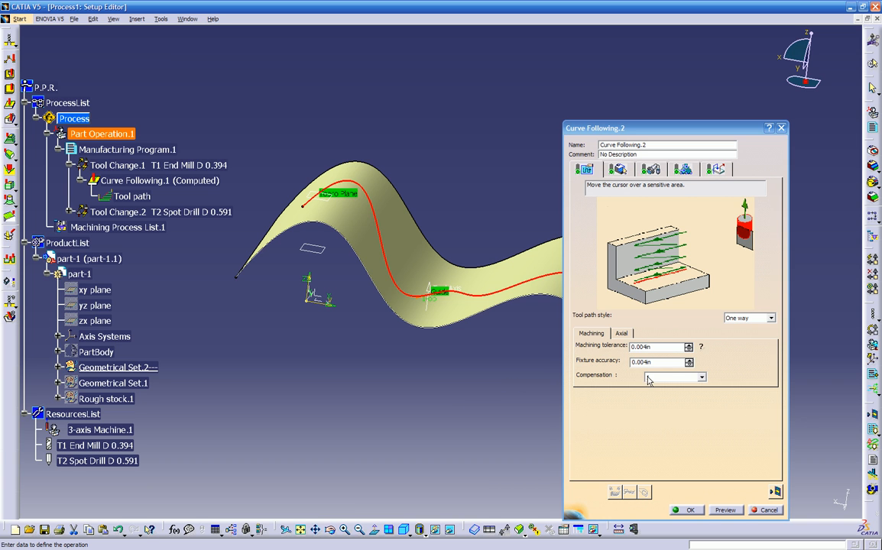
left_click(622, 333)
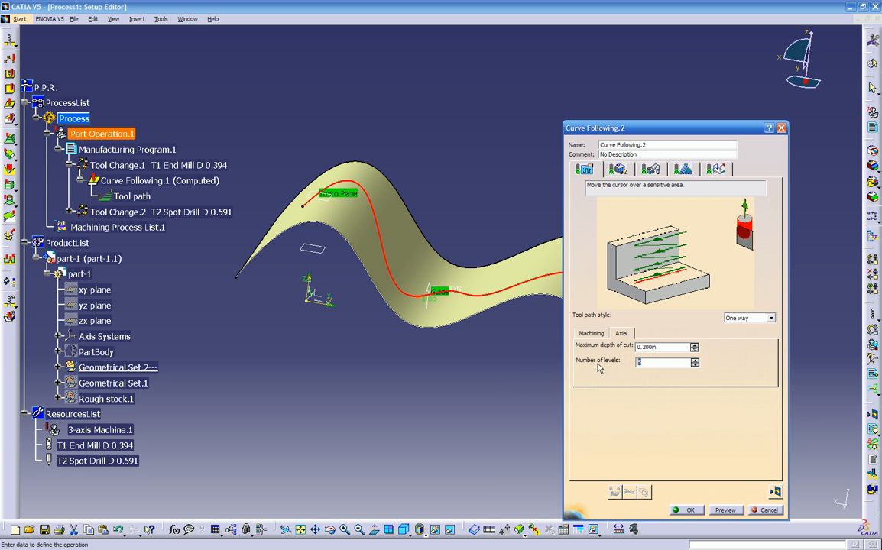
- Replay the single-level tool path with the tool displayed at every position along the curve, and accept the Curve Following.2 operation
left_click(775, 493)
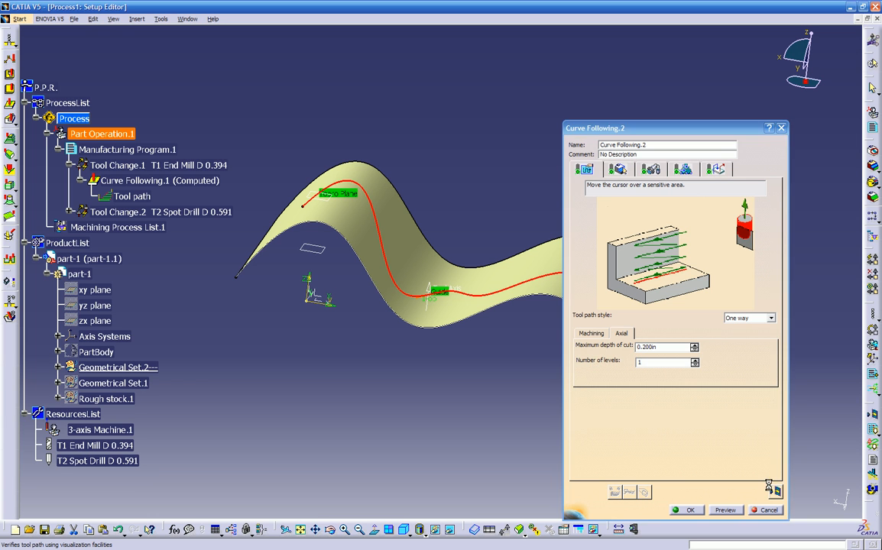
middle_click_drag(514, 395, 495, 414)
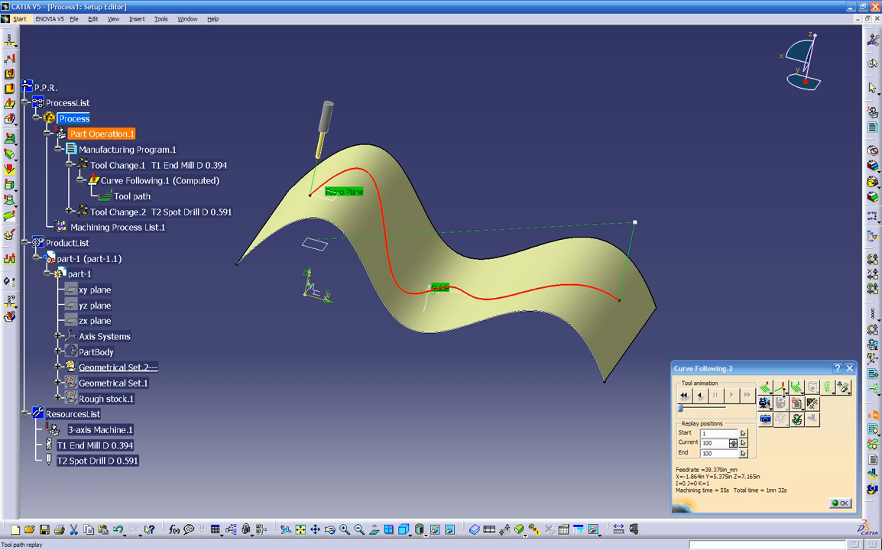
left_click(796, 404)
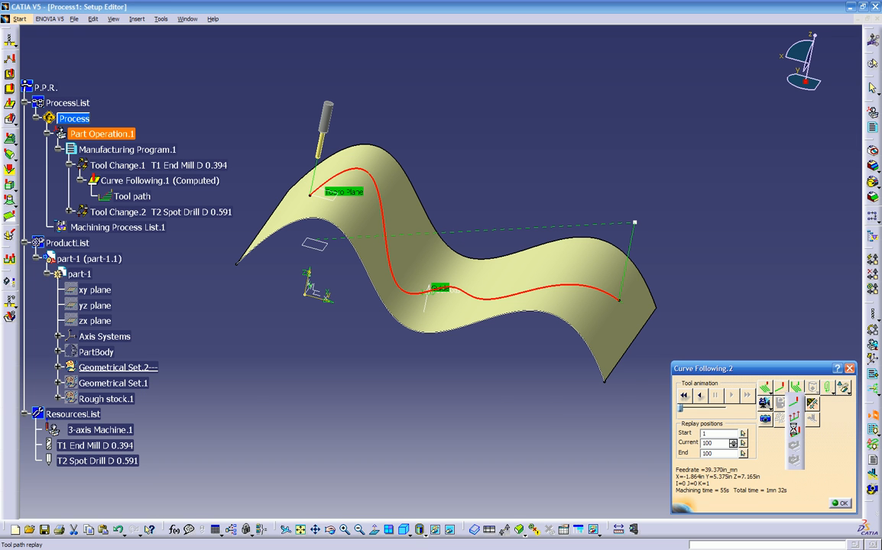
left_click(794, 430)
middle_click_drag(536, 421, 396, 372)
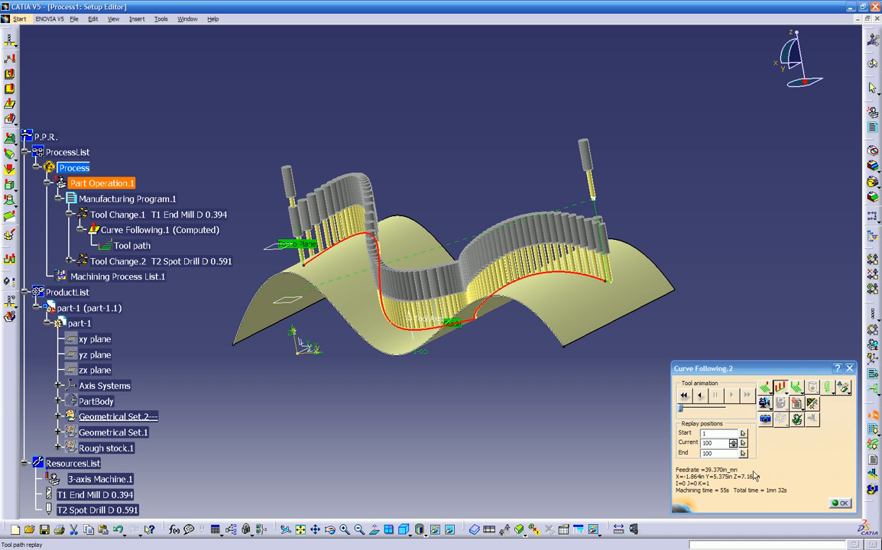
left_click(833, 505)
left_click(688, 510)
middle_click_drag(519, 409, 524, 373)
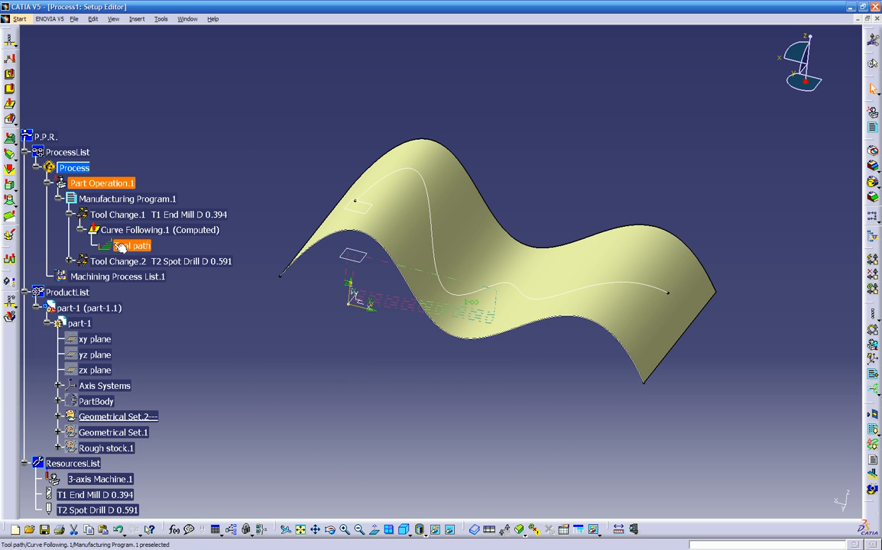
- Collapse Tool Change.1 in the process tree and switch to the curve following.CATPart document
left_click(70, 215)
middle_click_drag(360, 202, 461, 145)
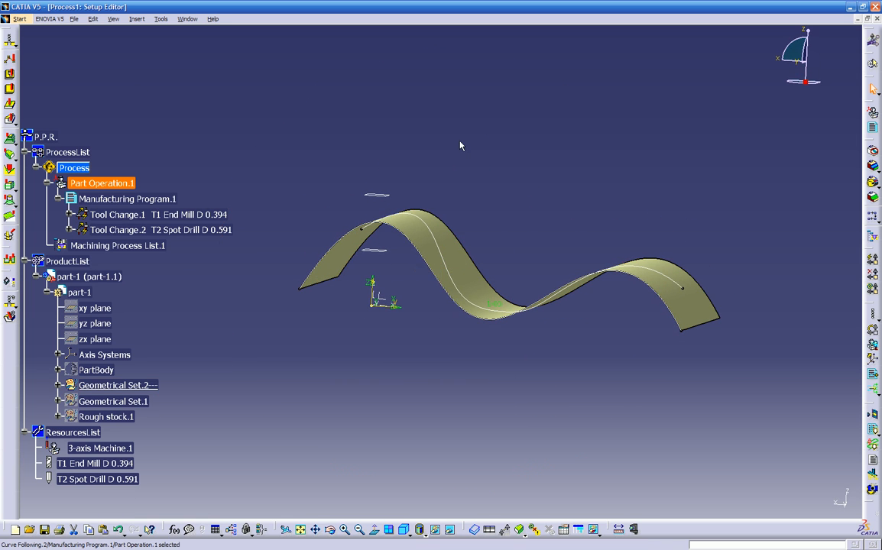
left_click(188, 19)
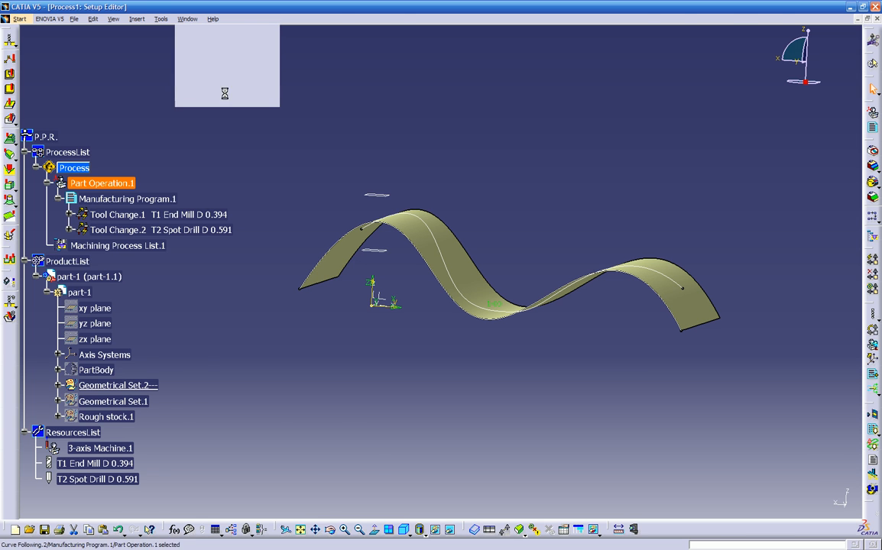
left_click(208, 88)
left_click(506, 314)
middle_click_drag(506, 314, 333, 304)
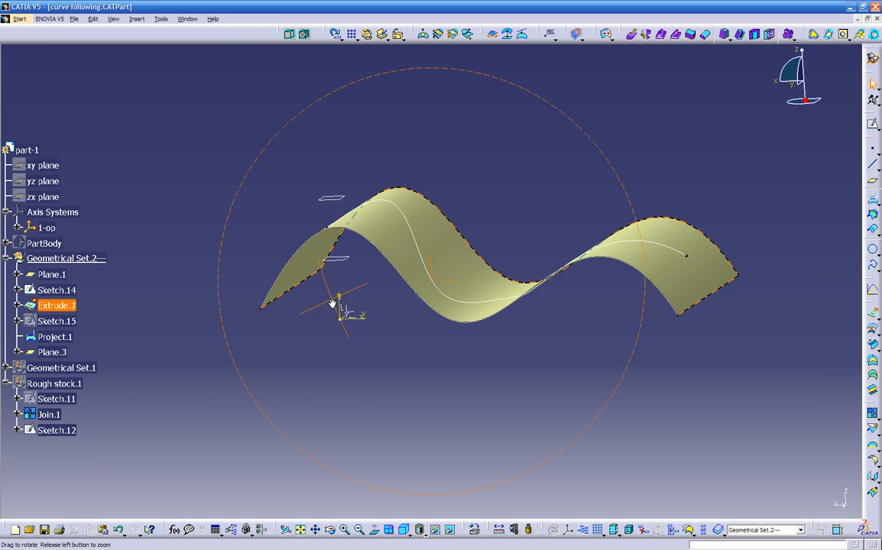
left_click(387, 293)
scroll(528, 355, "down", 1)
middle_click_drag(528, 355, 455, 353)
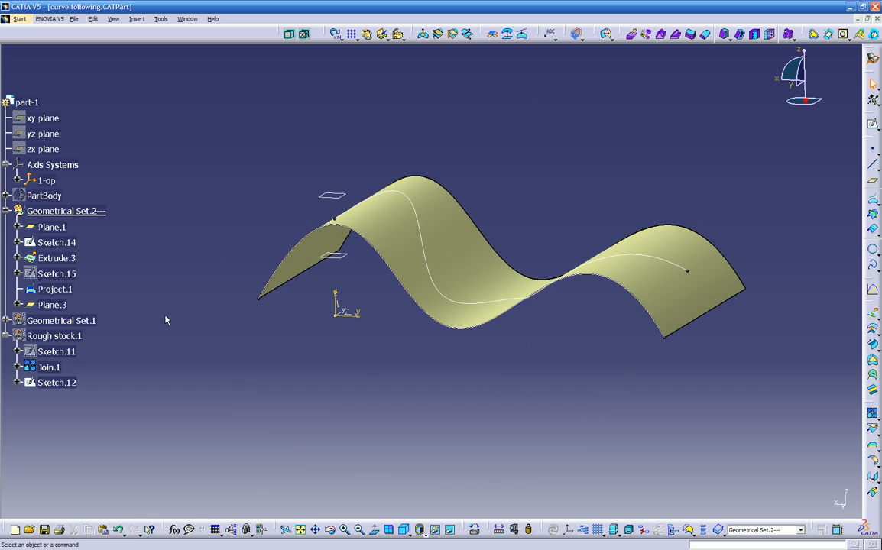
- Show the hidden Sketch.15 of Geometrical Set.2 below the wavy surface
left_click(55, 274)
right_click(60, 275)
left_click(90, 309)
middle_click_drag(266, 331, 327, 336)
middle_click_drag(370, 195, 462, 252)
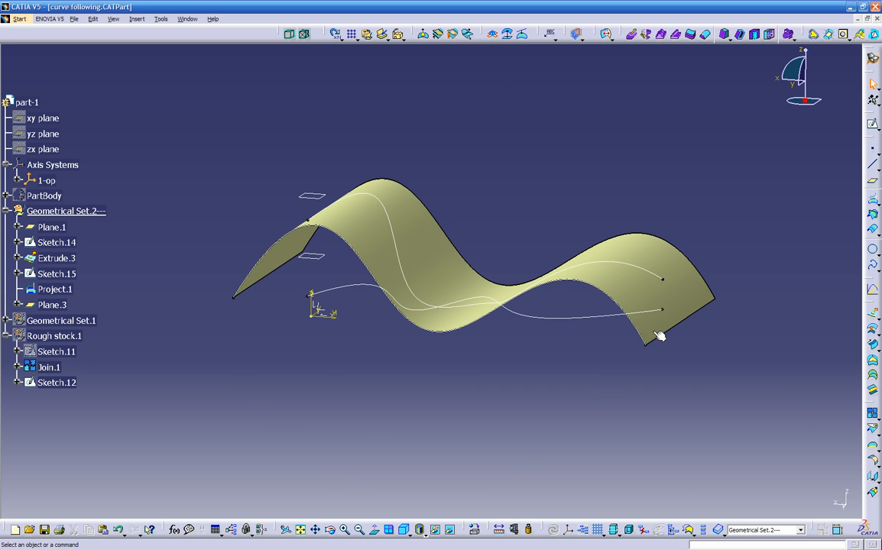
- Translate Sketch.15 upward about 6.339 in, using Plane.3 as the direction, and hide the original sketch
left_click(870, 477)
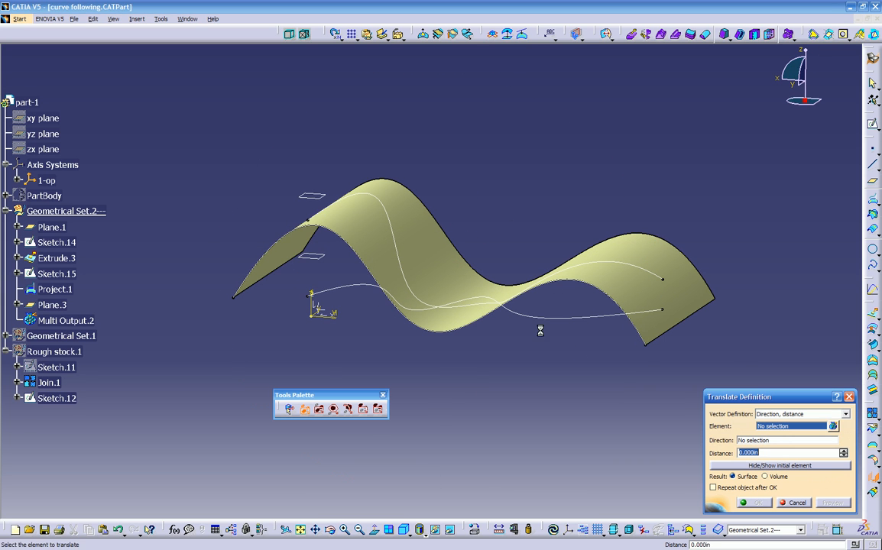
left_click(357, 291)
middle_click_drag(394, 355, 408, 309)
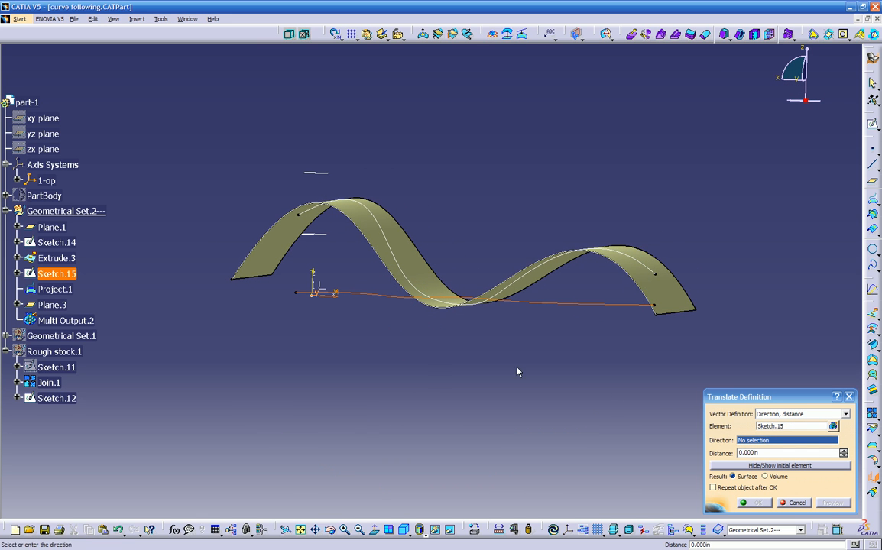
left_click(313, 175)
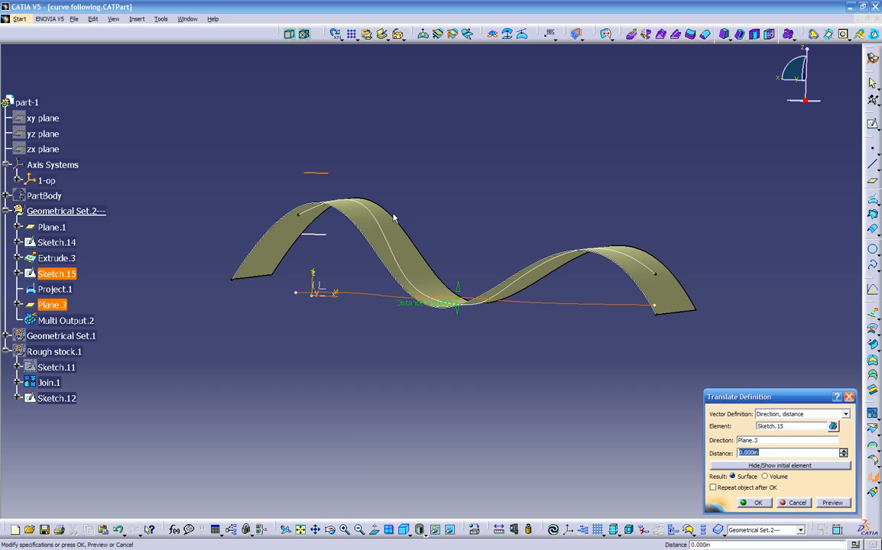
middle_click_drag(415, 240, 427, 274)
left_click_drag(461, 300, 498, 187)
mouse_move(499, 187)
middle_mouse_down()
mouse_move(457, 218)
mouse_move(472, 208)
mouse_move(475, 228)
mouse_move(457, 250)
middle_mouse_up()
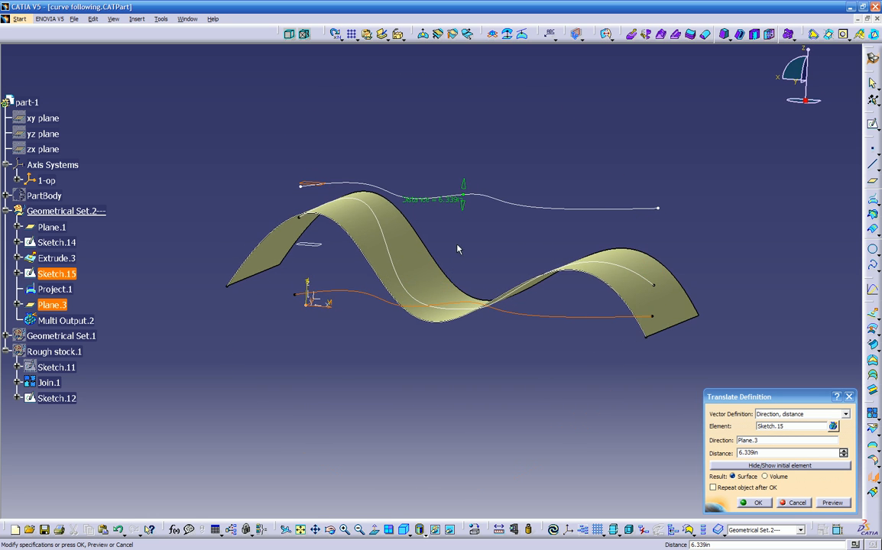
left_click(777, 467)
middle_click_drag(494, 329, 443, 341)
left_click(753, 503)
middle_click_drag(449, 375, 479, 359)
- Hide the projected curve Project.1 lying on the wavy surface
right_click(461, 313)
left_click(484, 338)
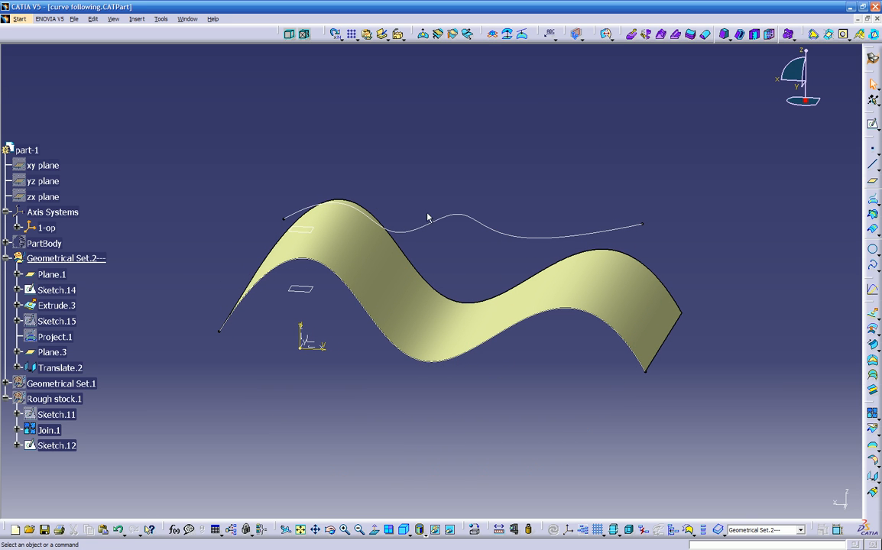
mouse_move(534, 297)
middle_mouse_down()
mouse_move(459, 255)
mouse_move(367, 261)
mouse_move(486, 258)
mouse_move(517, 312)
mouse_move(470, 300)
mouse_move(526, 351)
mouse_move(373, 286)
mouse_move(354, 231)
middle_mouse_up()
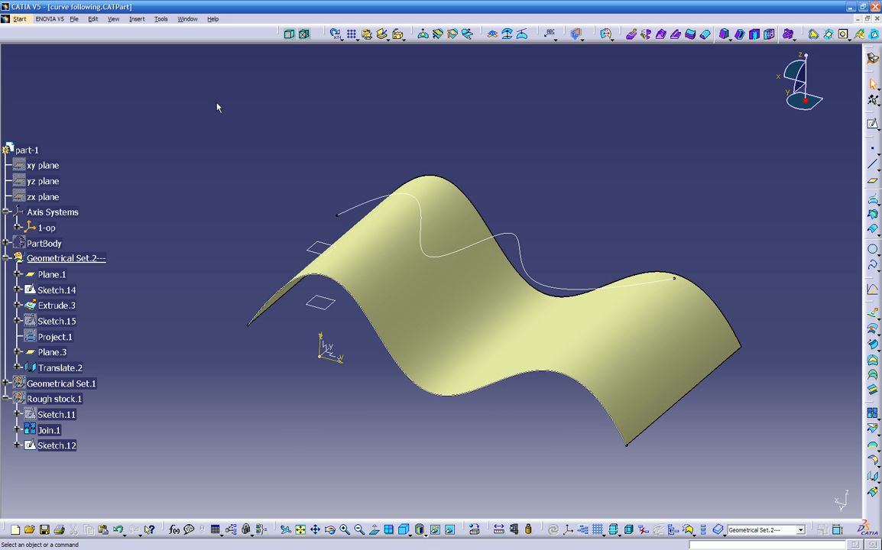
- Switch back to the Process1 document and expand Tool Change.2 in the process tree
left_click(185, 20)
left_click(213, 96)
middle_click_drag(409, 205, 367, 257)
left_click(70, 229)
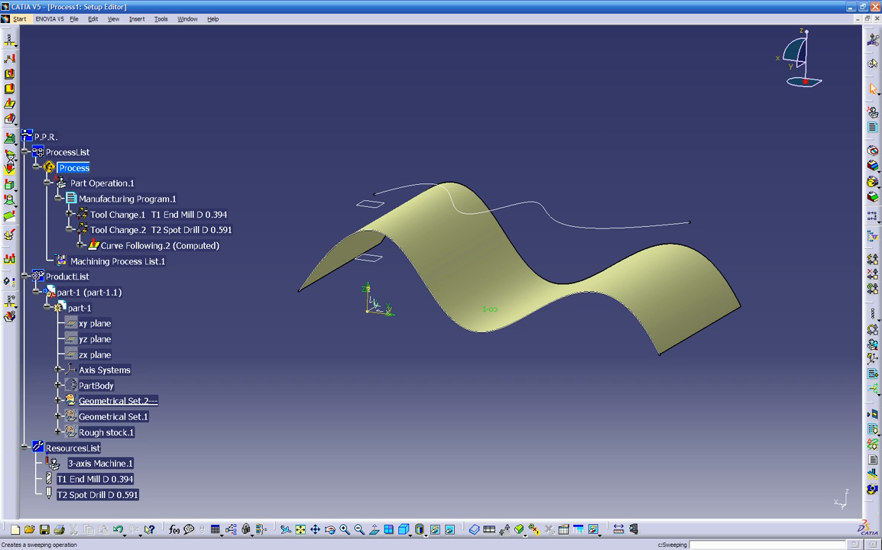
- Insert a Multi-Axis Curve Machining operation after Curve Following.2
left_click(15, 125)
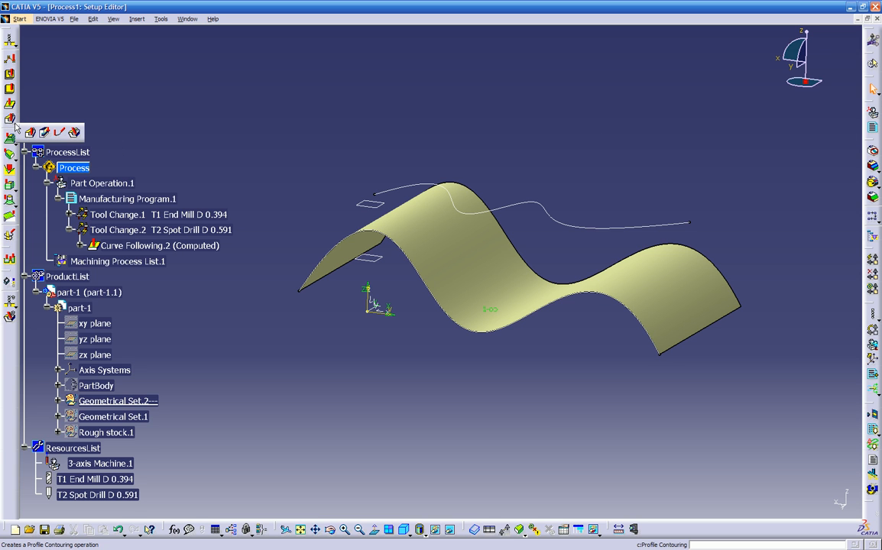
left_click(60, 133)
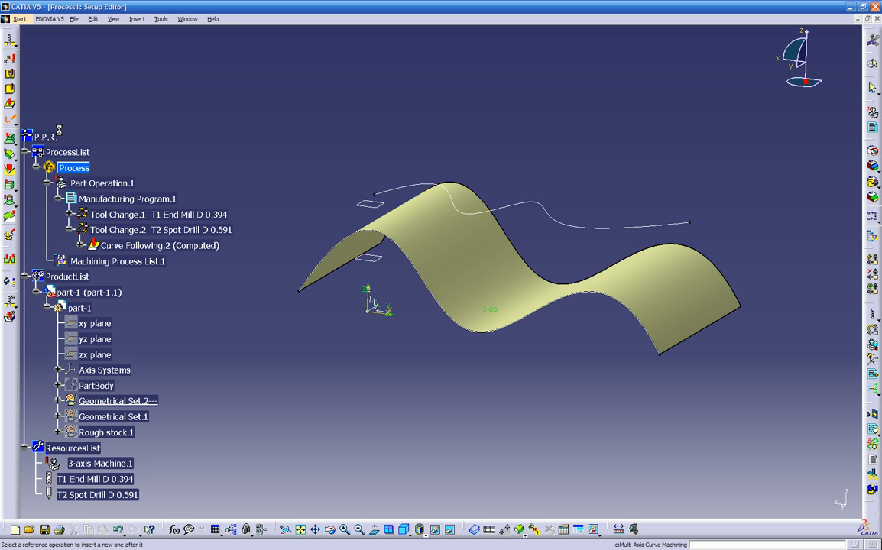
left_click(149, 245)
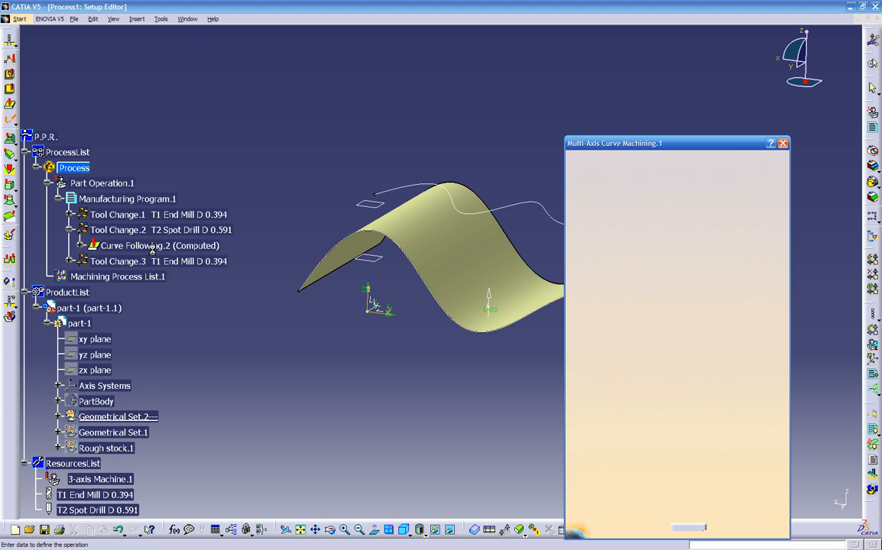
middle_click_drag(439, 346, 403, 323)
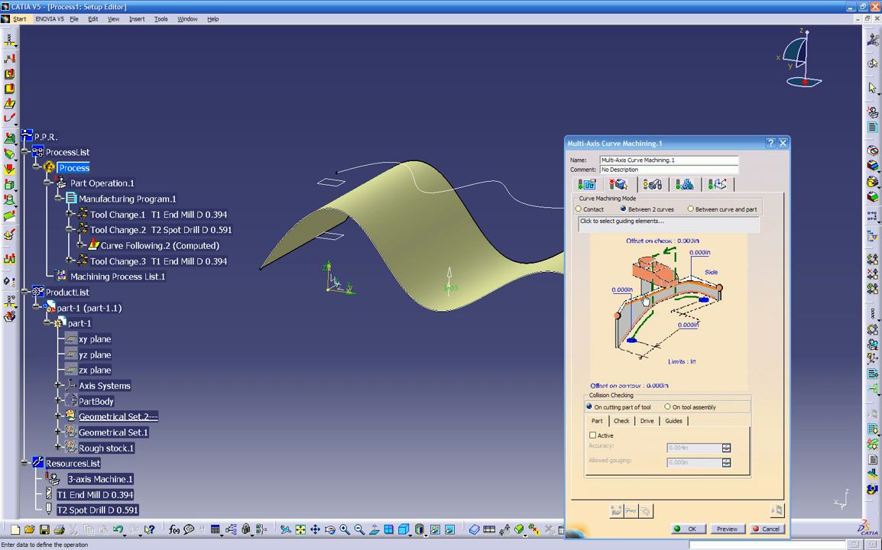
- Compare the Contact, Between 2 curves and Between curve and part machining modes, and set the operation to Contact
left_click(579, 209)
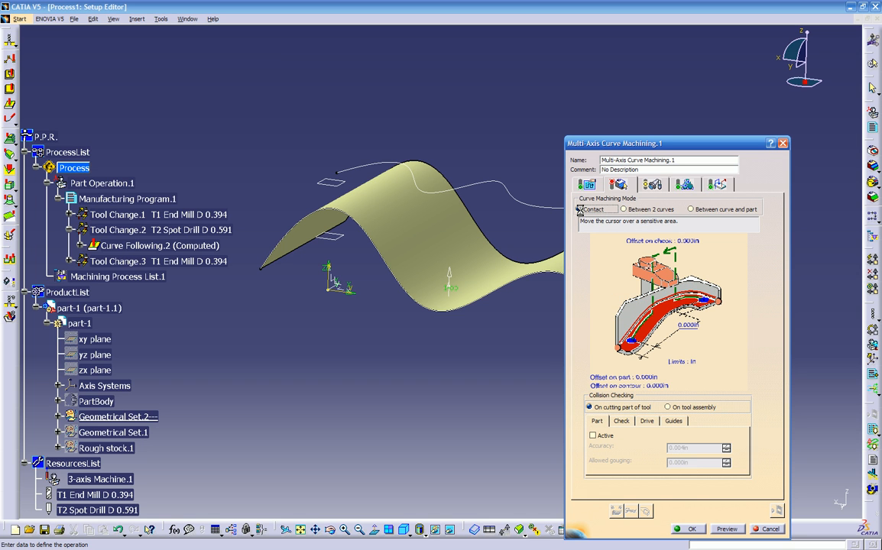
left_click(635, 211)
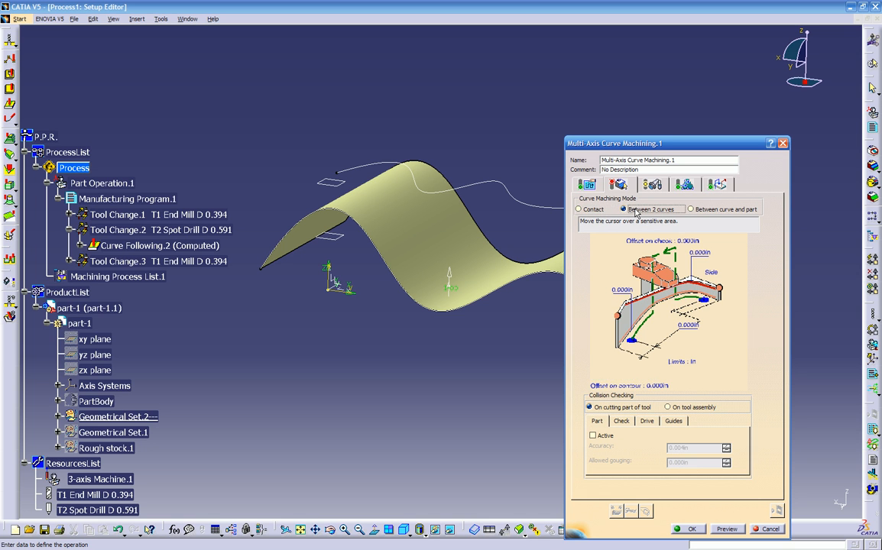
left_click(702, 211)
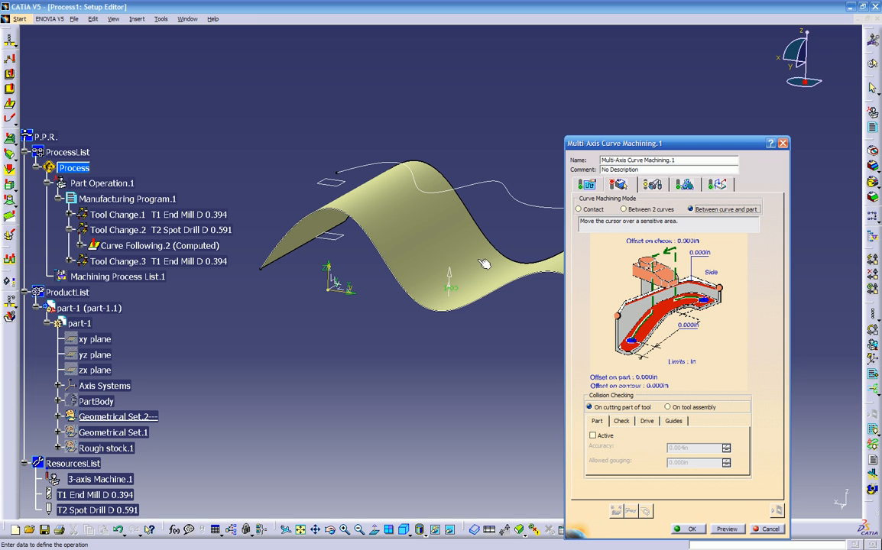
left_click(625, 210)
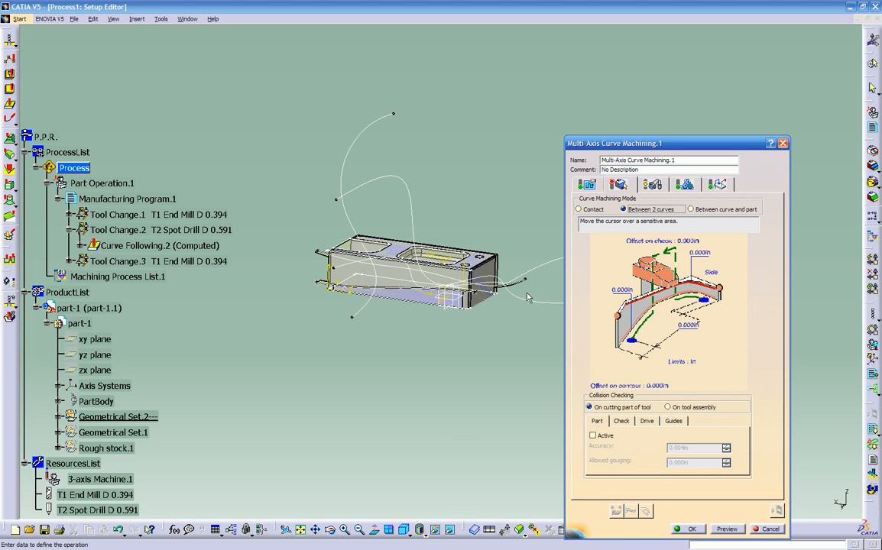
middle_click_drag(453, 348, 360, 344)
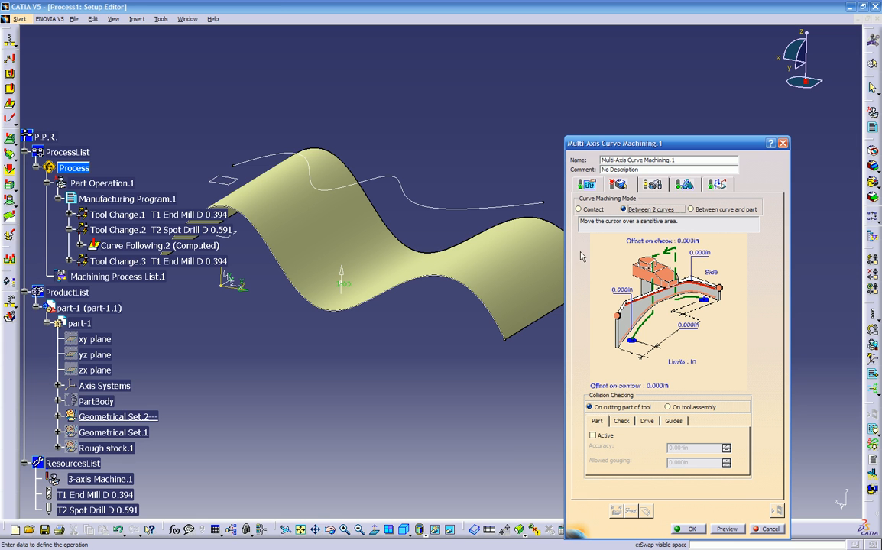
left_click(580, 209)
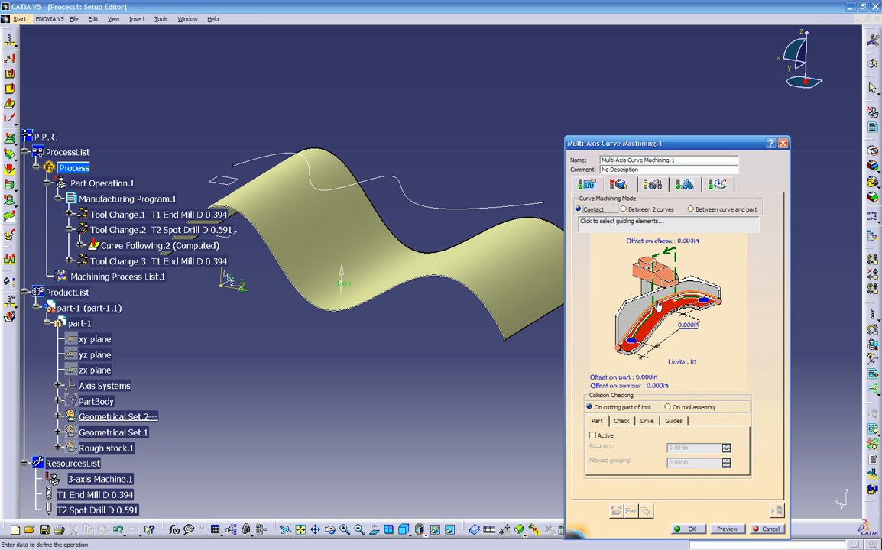
mouse_move(451, 354)
middle_mouse_down()
mouse_move(431, 356)
mouse_move(443, 366)
middle_mouse_up()
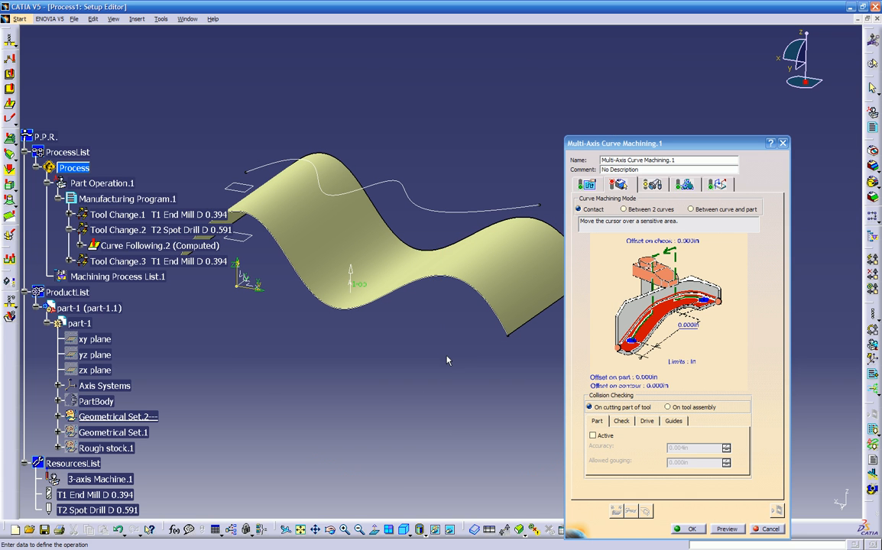
- Set the curve machining mode to Between curve and part and select the raised curve as the guide
middle_click_drag(387, 394, 389, 397)
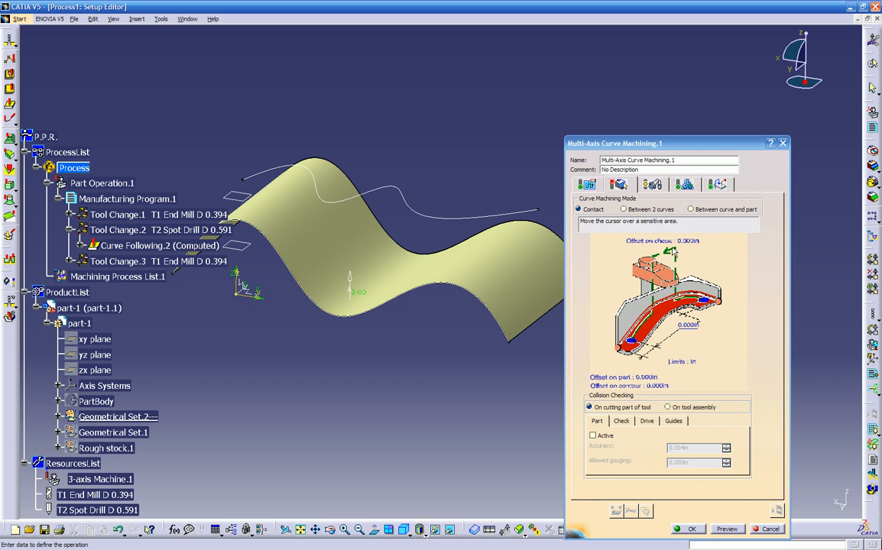
left_click(691, 210)
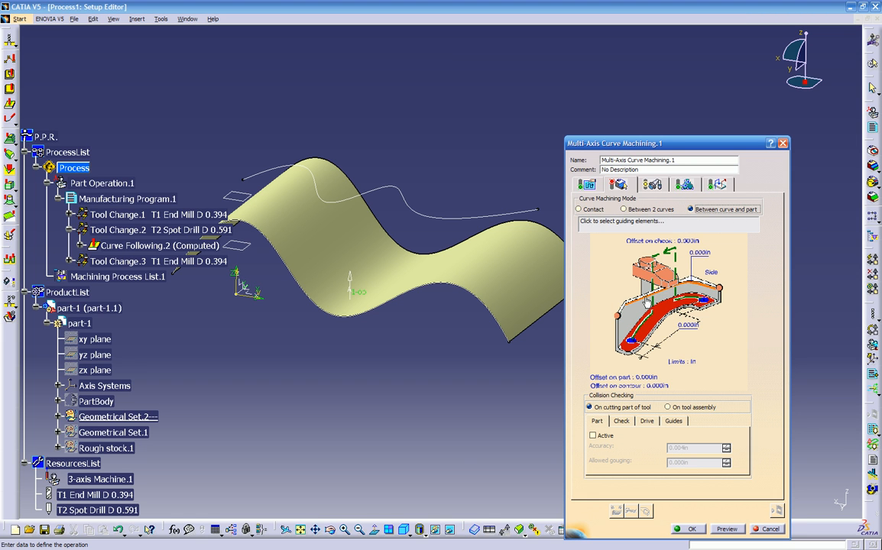
left_click(647, 301)
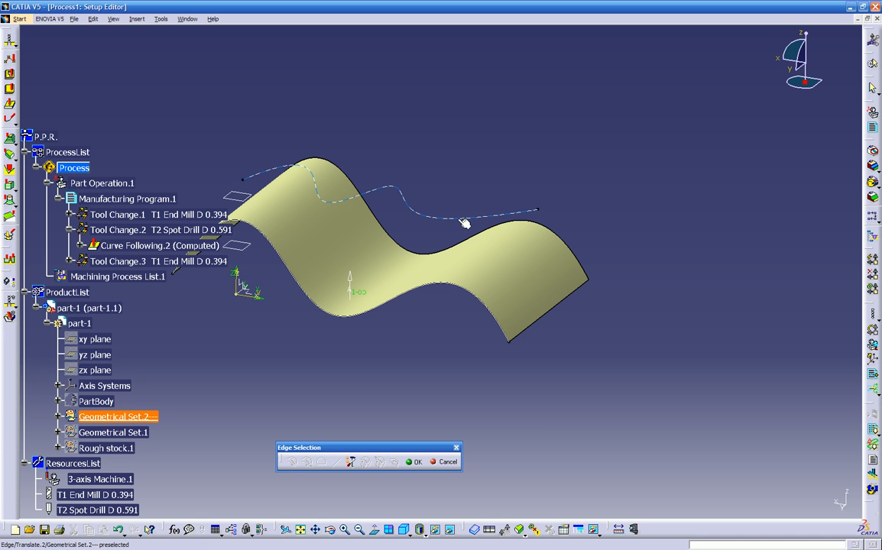
left_click(465, 221)
middle_click_drag(546, 170, 523, 129)
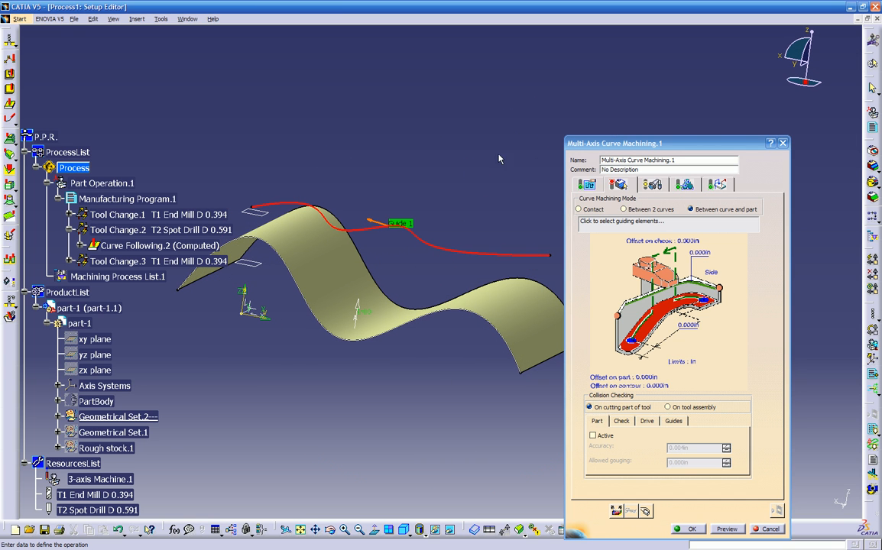
- Hide the specification tree and select the wavy surface as the part to machine
left_click_drag(630, 146, 707, 137)
middle_click_drag(531, 144, 496, 123)
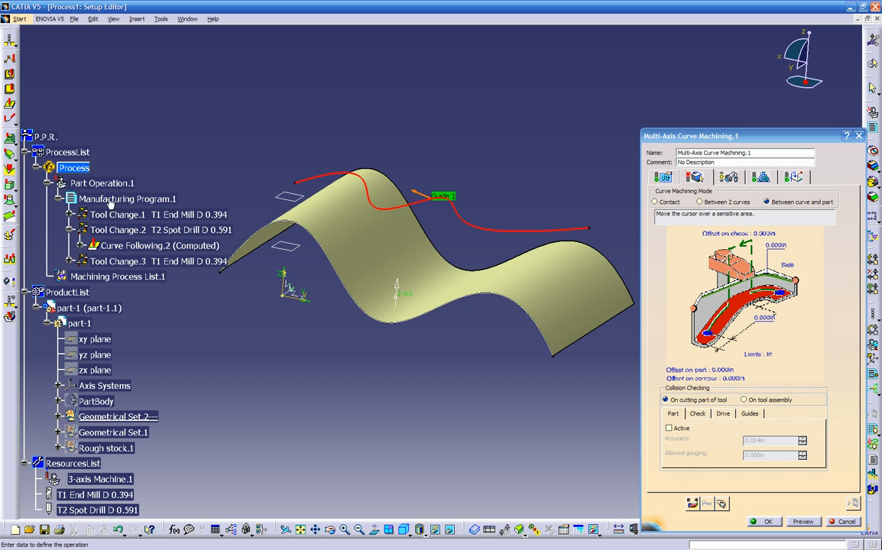
key("F3")
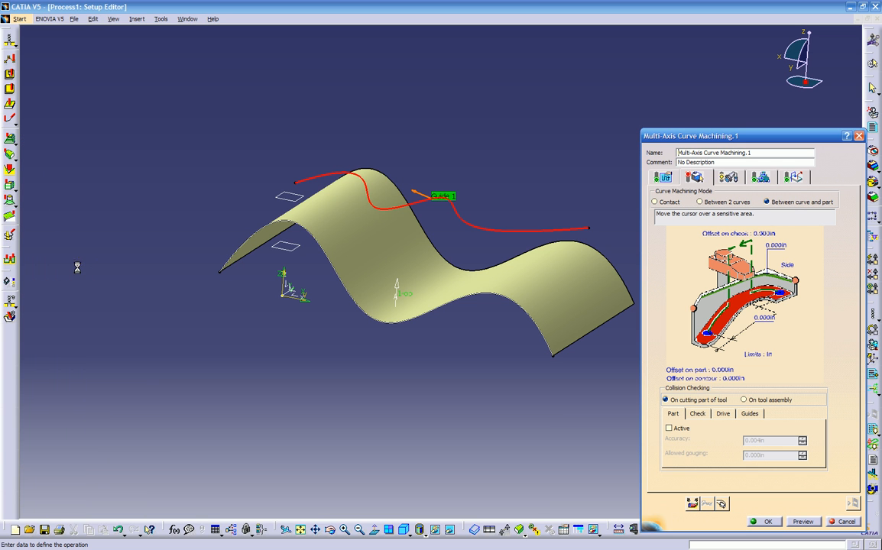
middle_click_drag(260, 426, 374, 325)
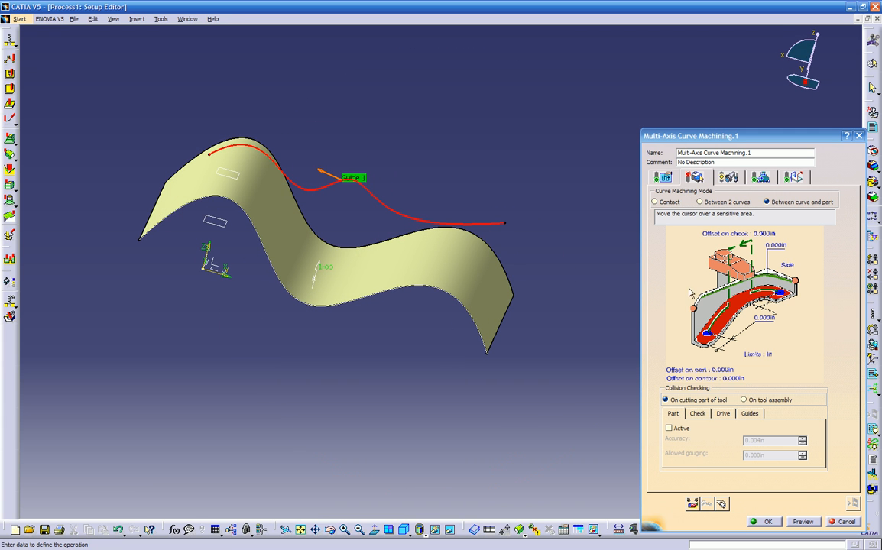
left_click(742, 303)
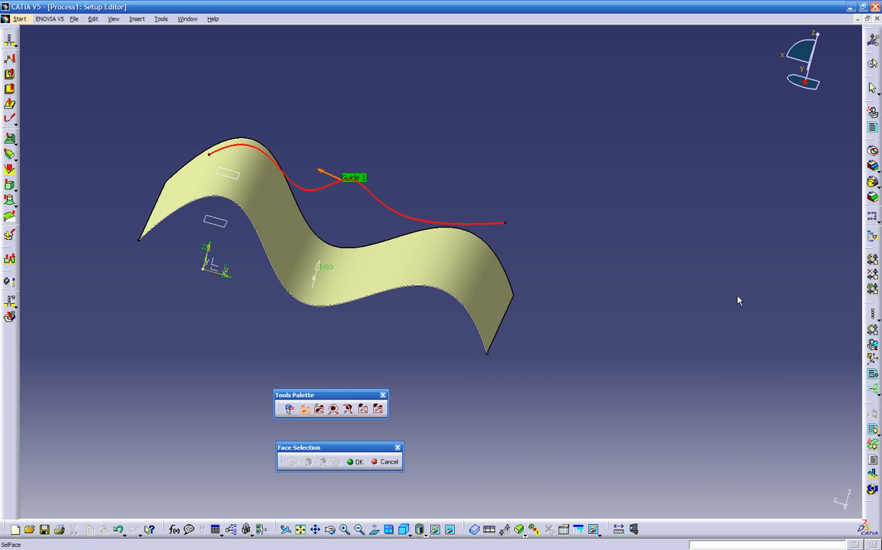
left_click(402, 266)
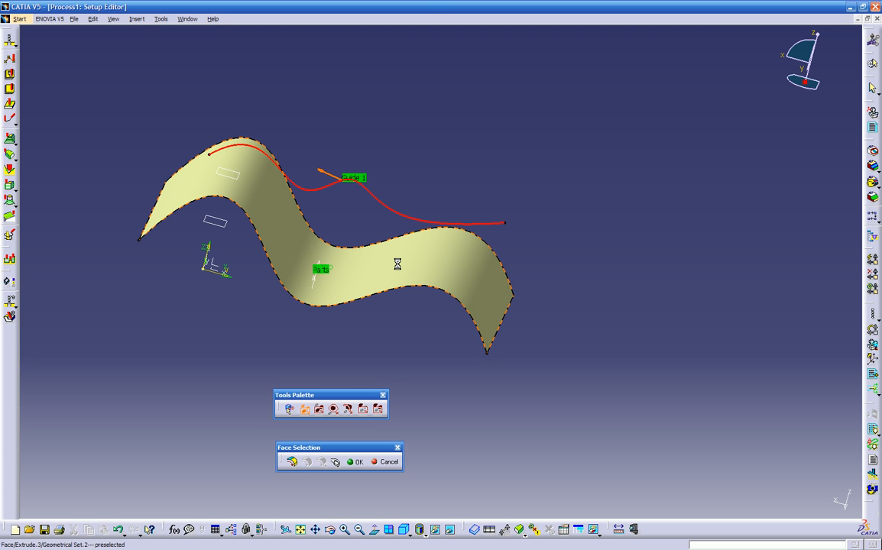
left_click(355, 461)
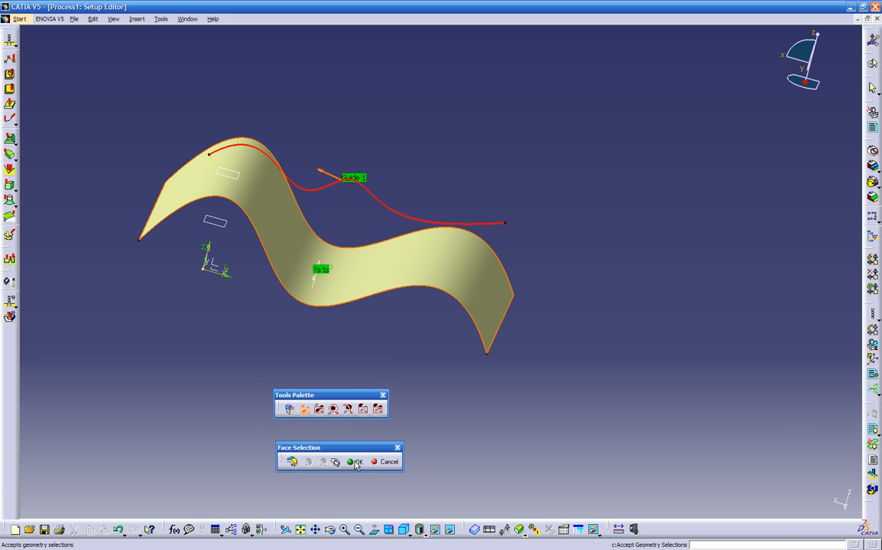
middle_click_drag(331, 387, 276, 328)
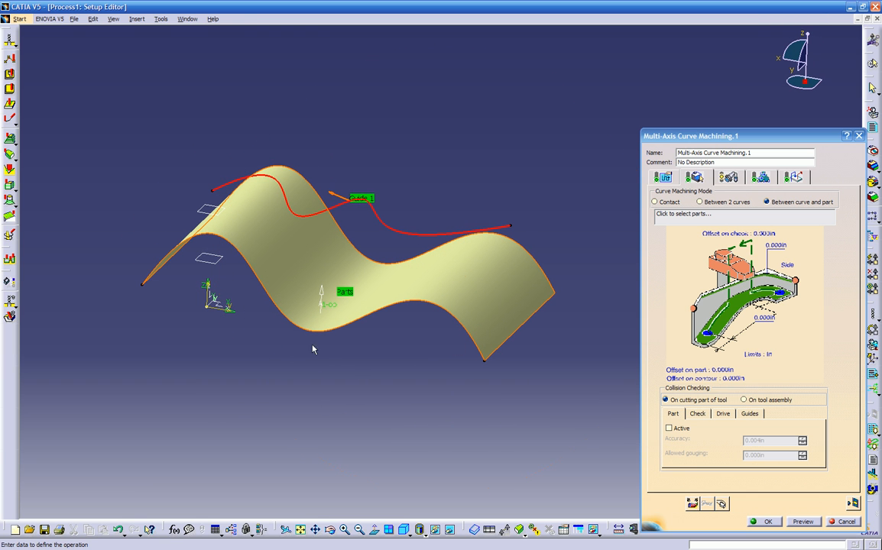
- Review the operation's assigned tool and its Machining strategy parameters, including machining tolerance, direction of cut and sequencing
left_click(732, 177)
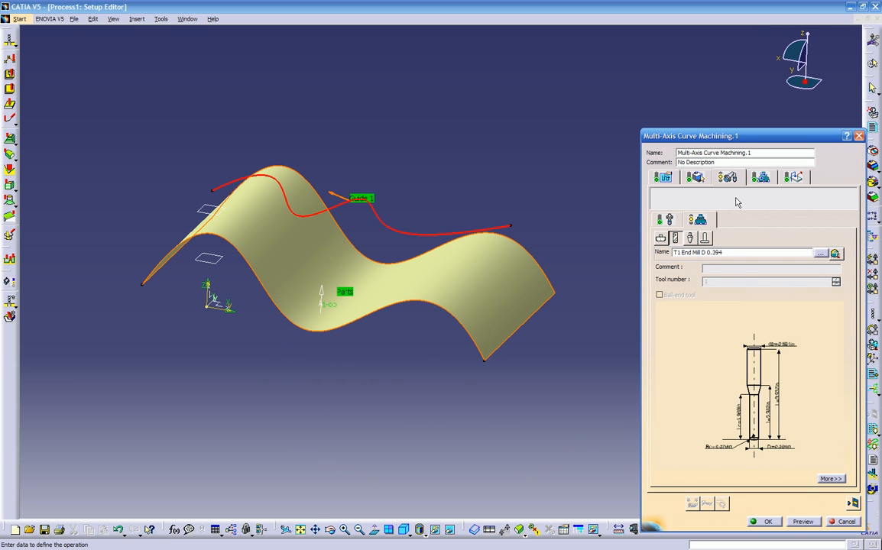
left_click(665, 177)
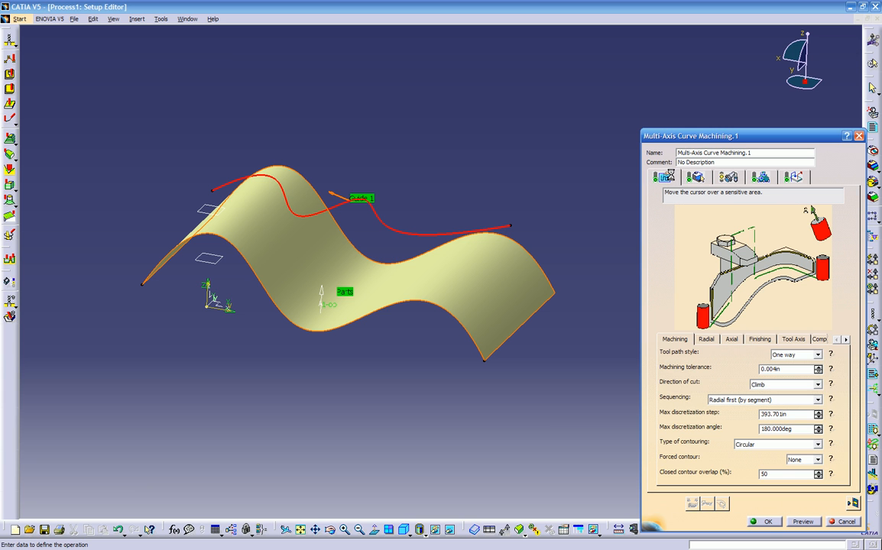
left_click(706, 339)
left_click(675, 338)
left_click(832, 370)
left_click(832, 386)
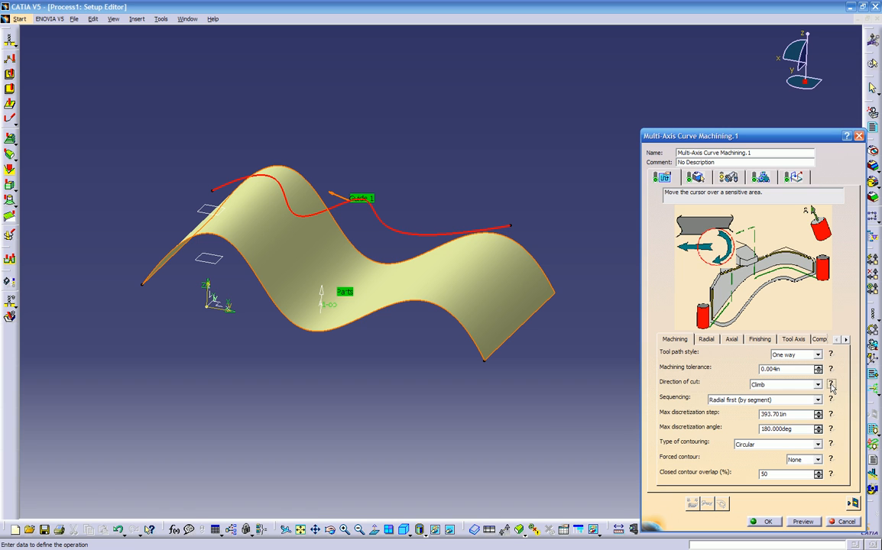
left_click(818, 385)
left_click(820, 390)
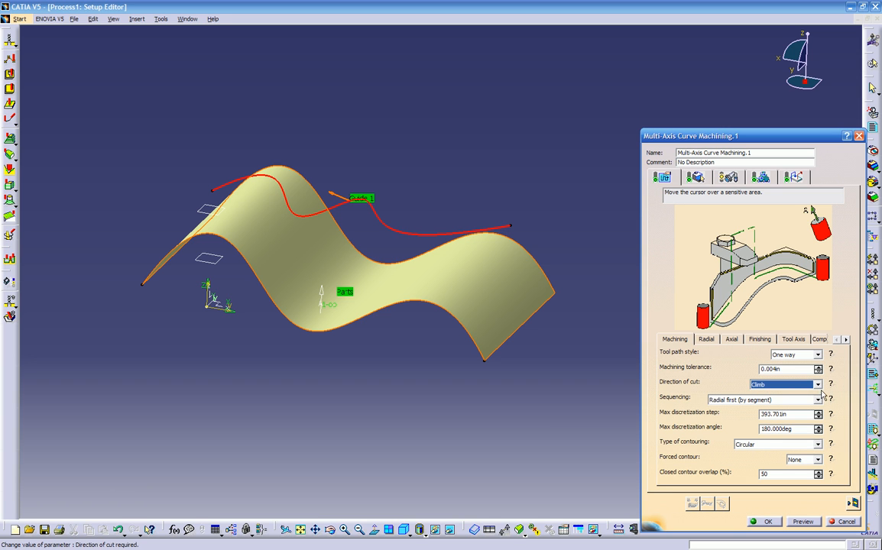
left_click(832, 400)
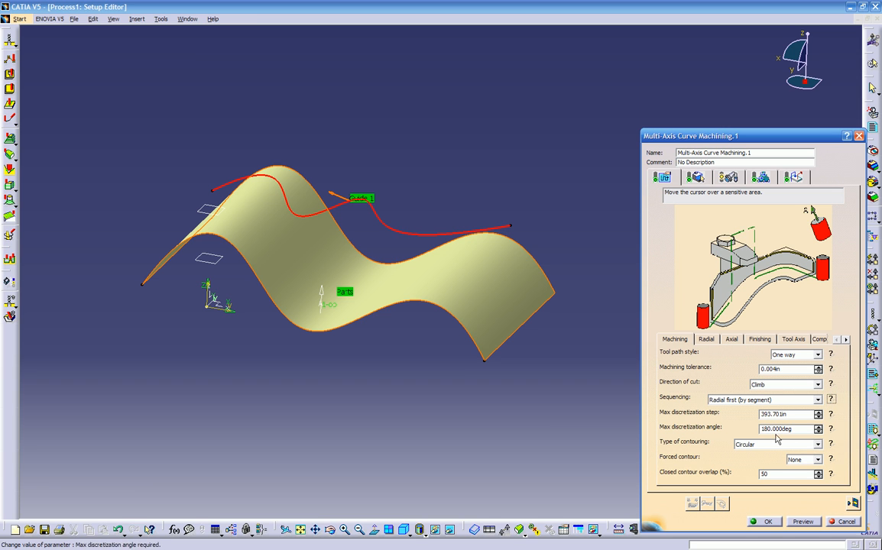
- Review the Radial, Axial and Finishing strategy parameters of the curve machining operation
left_click(706, 339)
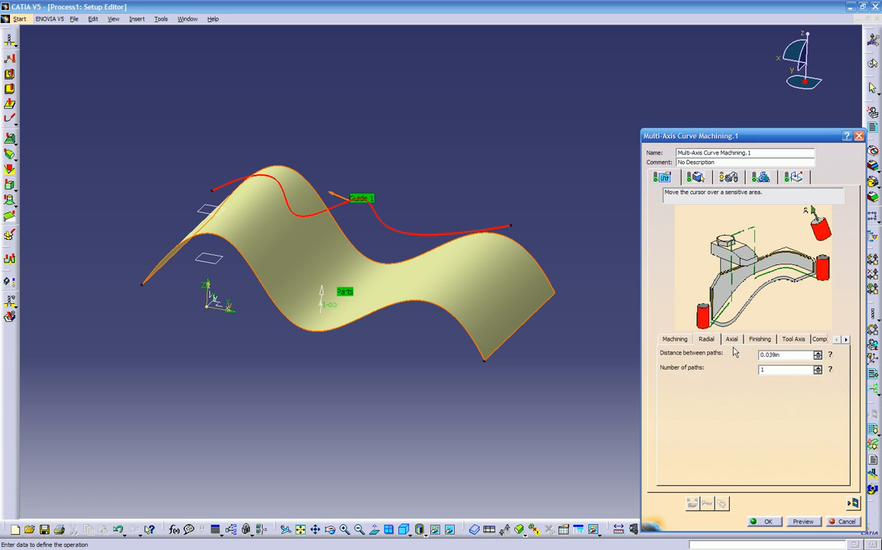
left_click(733, 339)
left_click(707, 339)
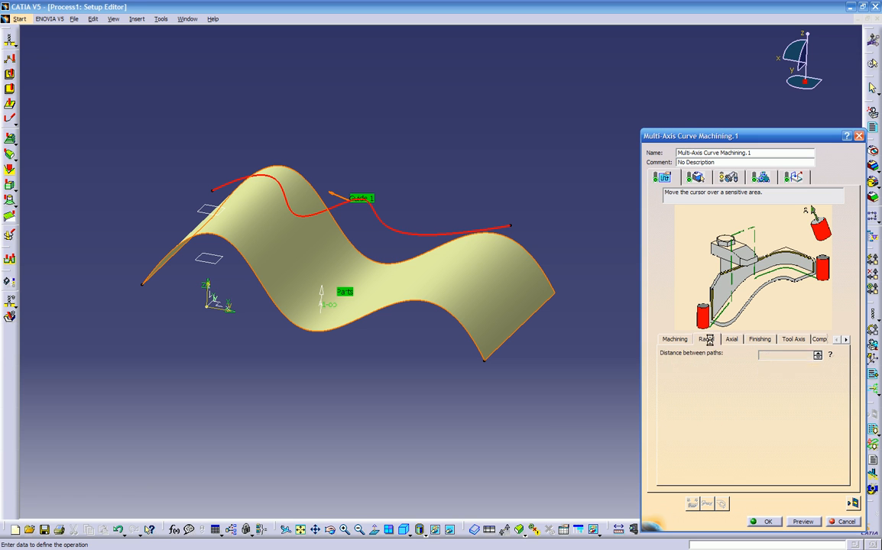
left_click(760, 339)
- Inspect the available tool axis modes with Fixed axis selected, and examine the guide curve against the surface from the side
left_click(792, 340)
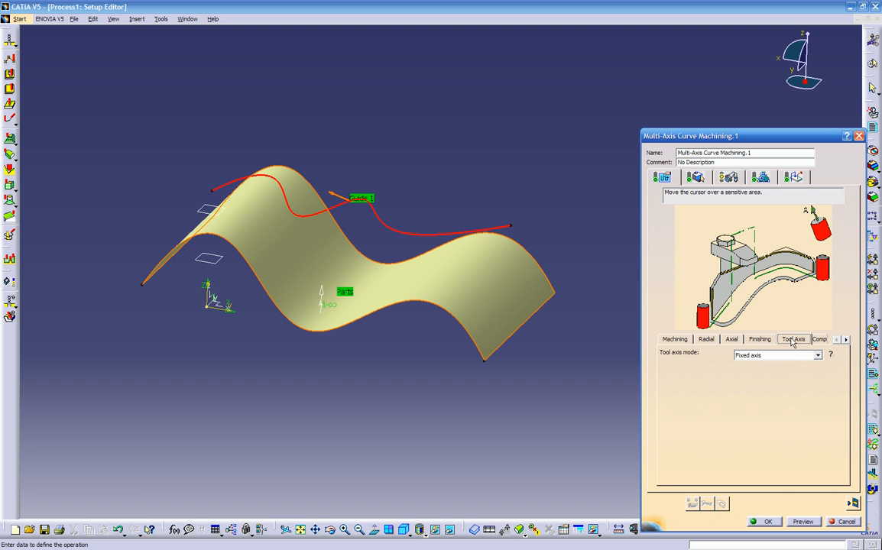
left_click(788, 355)
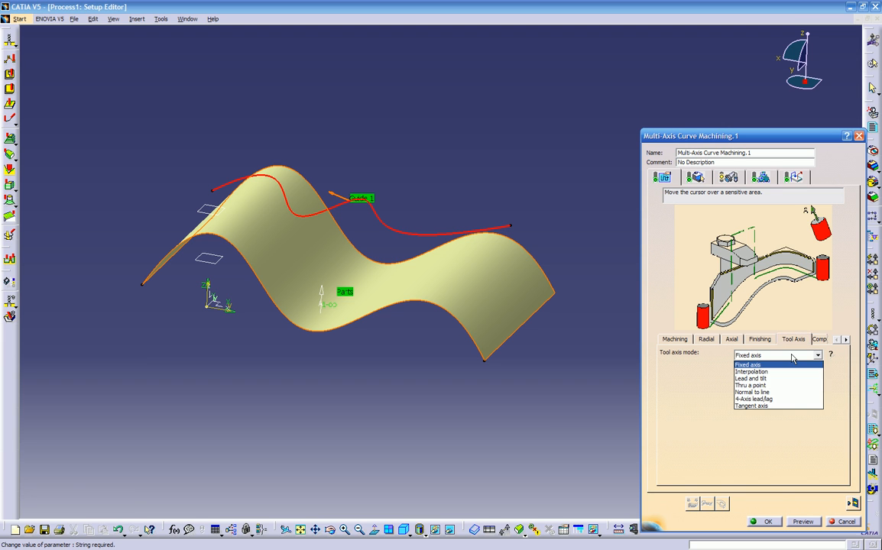
left_click(793, 359)
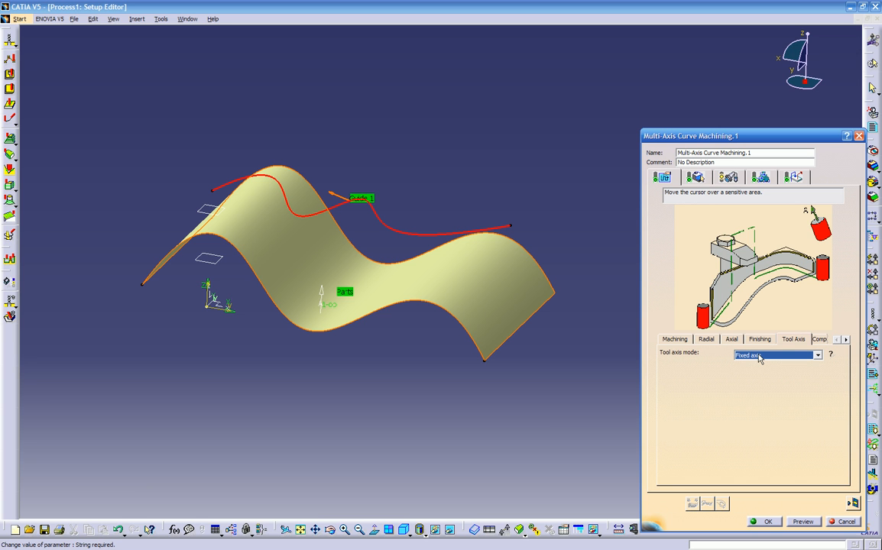
middle_click_drag(428, 359, 368, 285)
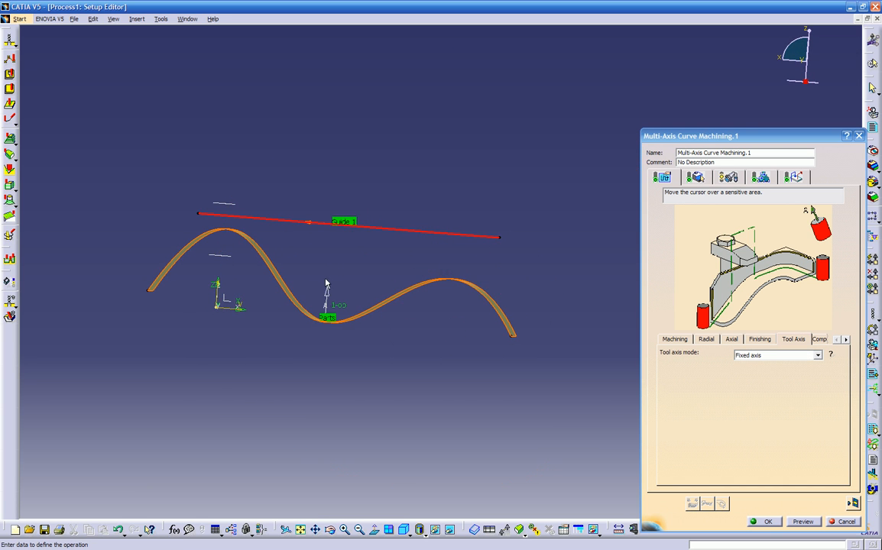
mouse_move(295, 276)
middle_mouse_down()
mouse_move(383, 327)
mouse_move(305, 367)
mouse_move(314, 368)
middle_mouse_up()
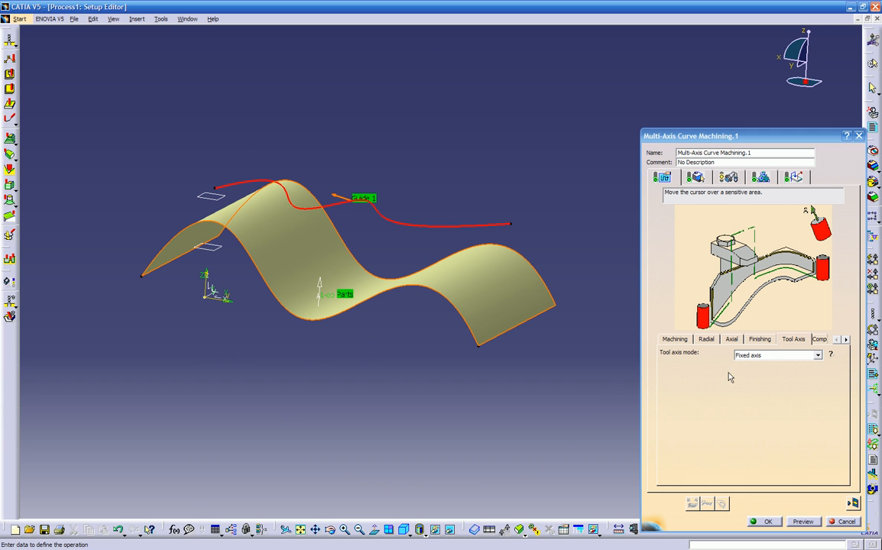
- Try the Lead and tilt and Interpolation tool axis modes, and return the operation to Fixed axis
left_click(764, 355)
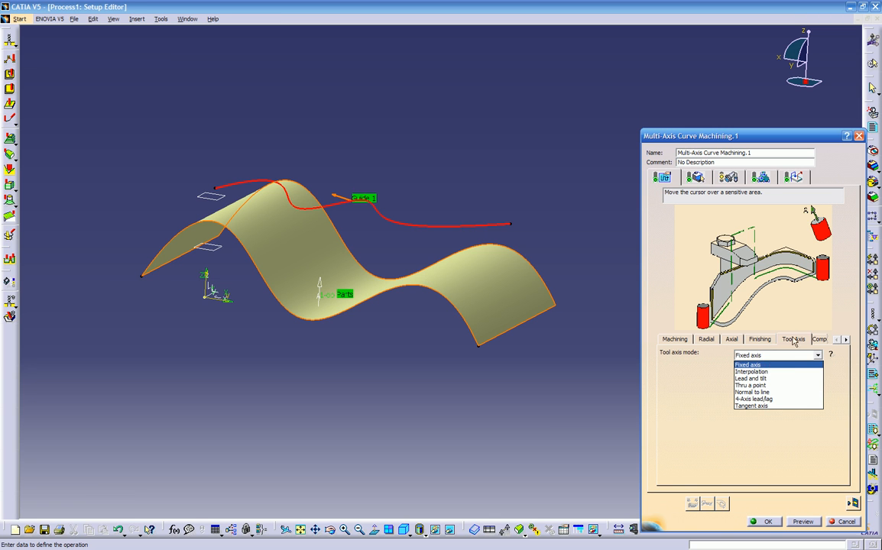
left_click(748, 379)
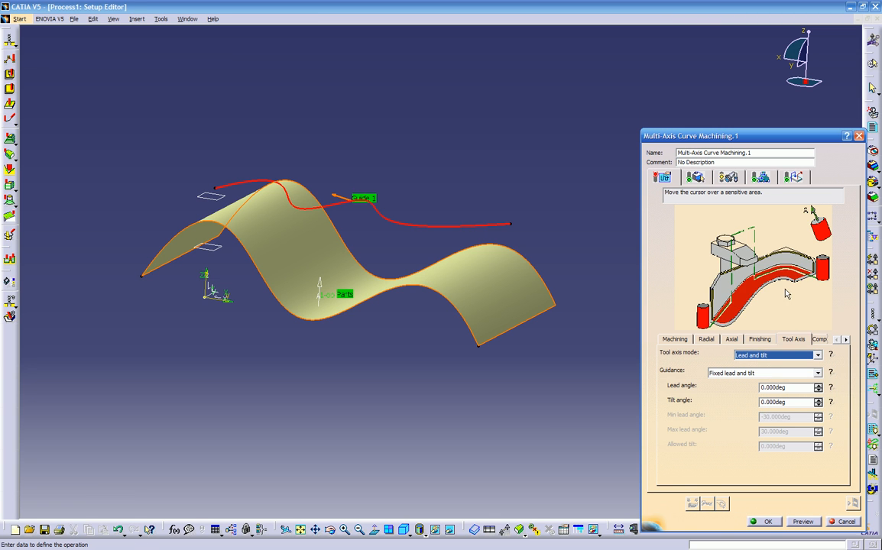
left_click(769, 356)
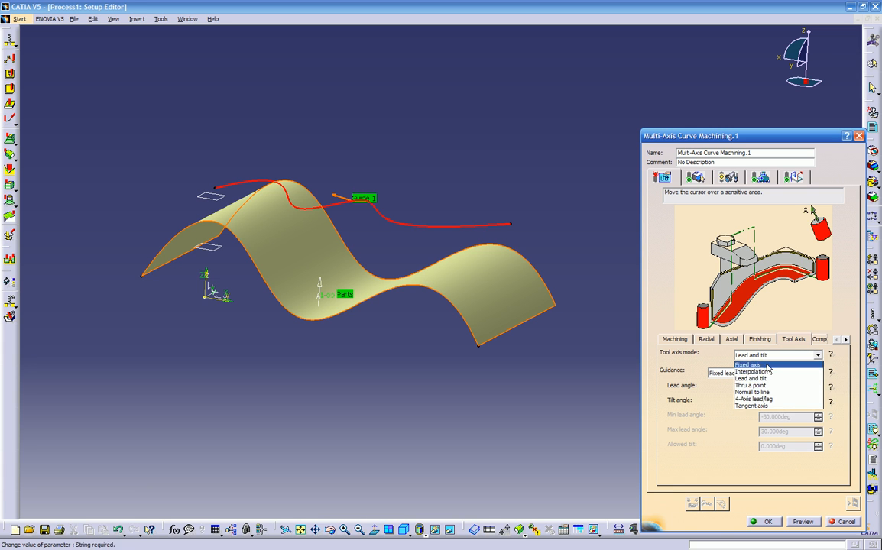
left_click(770, 372)
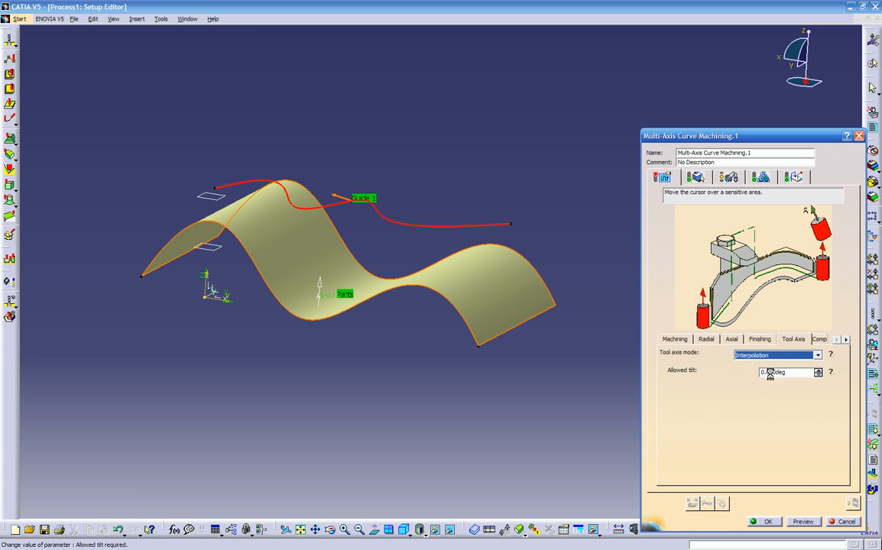
left_click(757, 355)
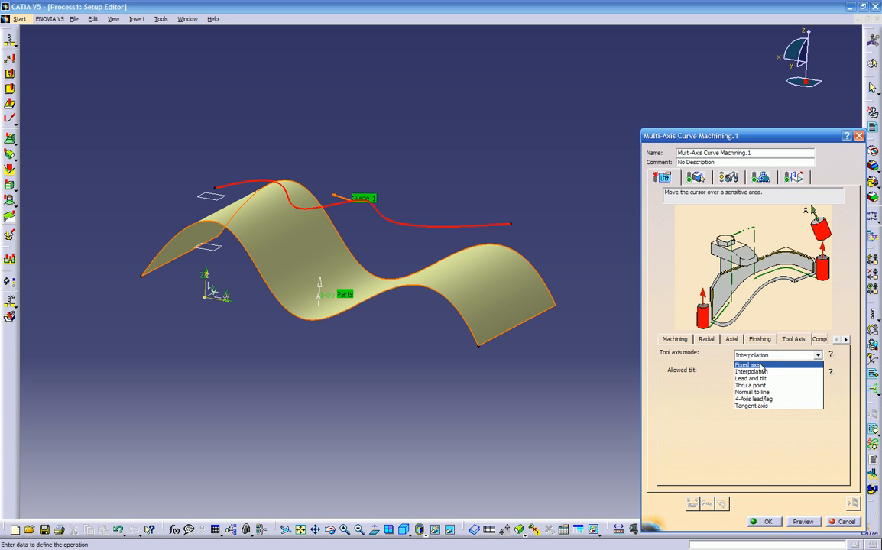
left_click(761, 366)
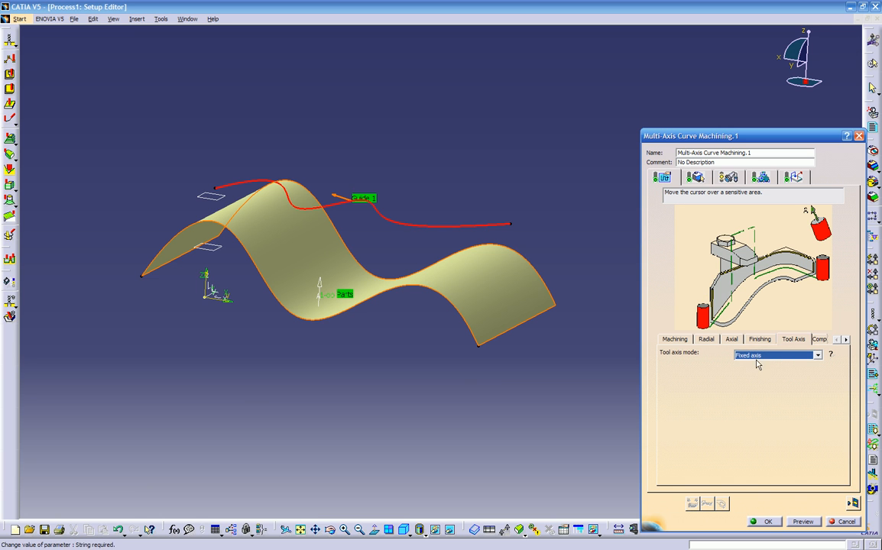
- Examine the guide curve and surface from several angles, and check the compensation output options, keeping 3D Contact (G29/CAT3Dxx)
middle_click_drag(520, 349, 483, 371)
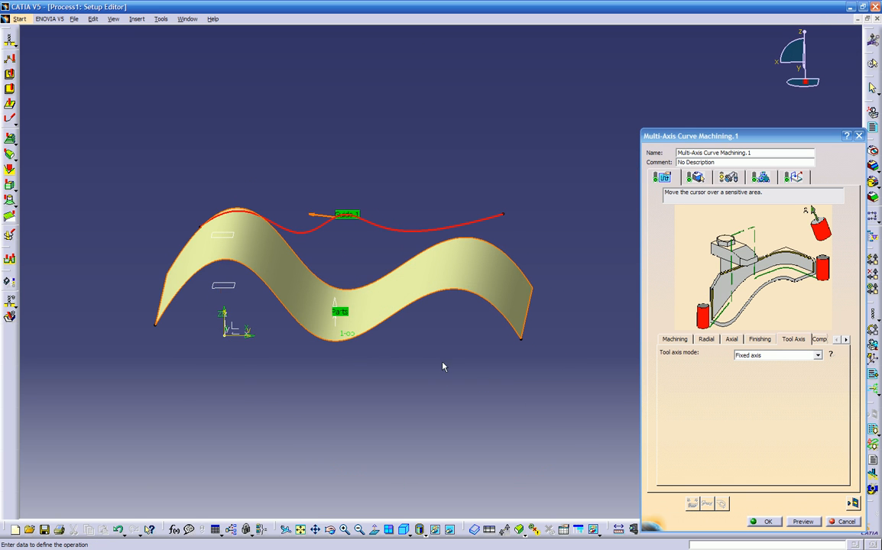
middle_click_drag(344, 369, 316, 275)
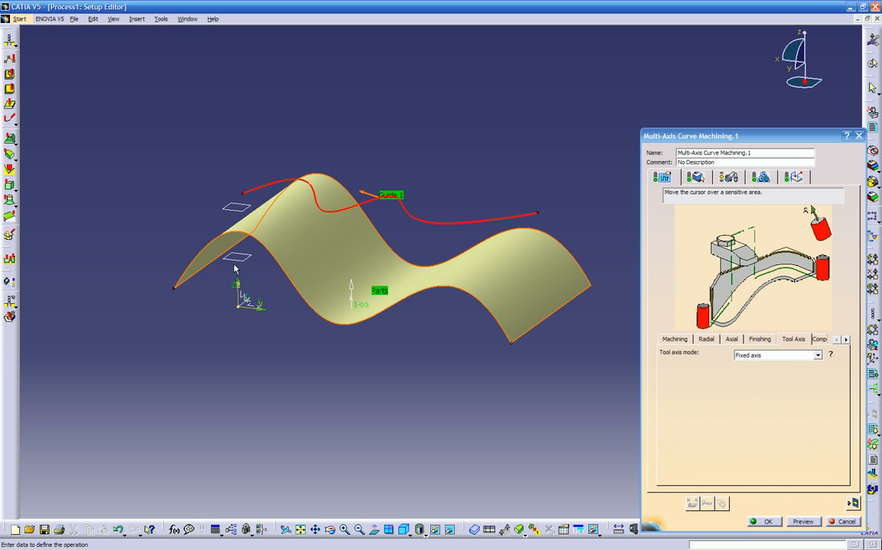
middle_click_drag(286, 327, 373, 335)
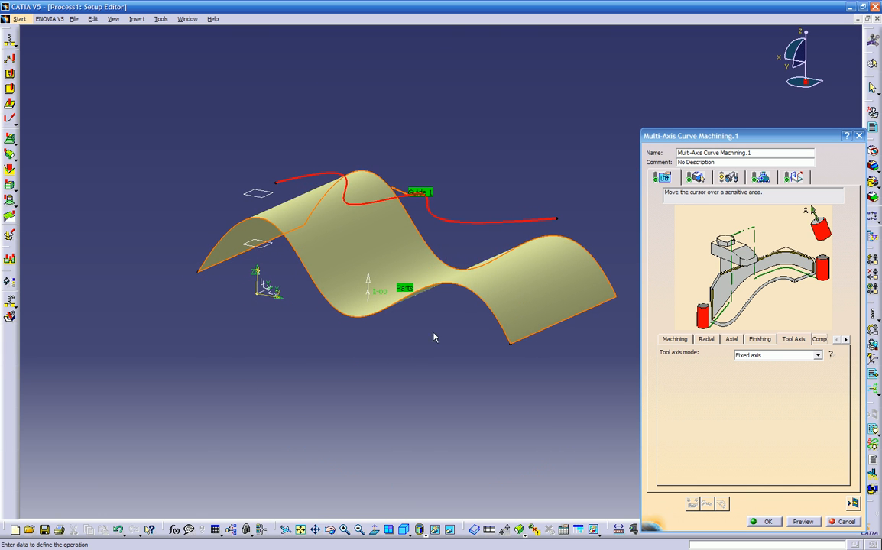
left_click(818, 340)
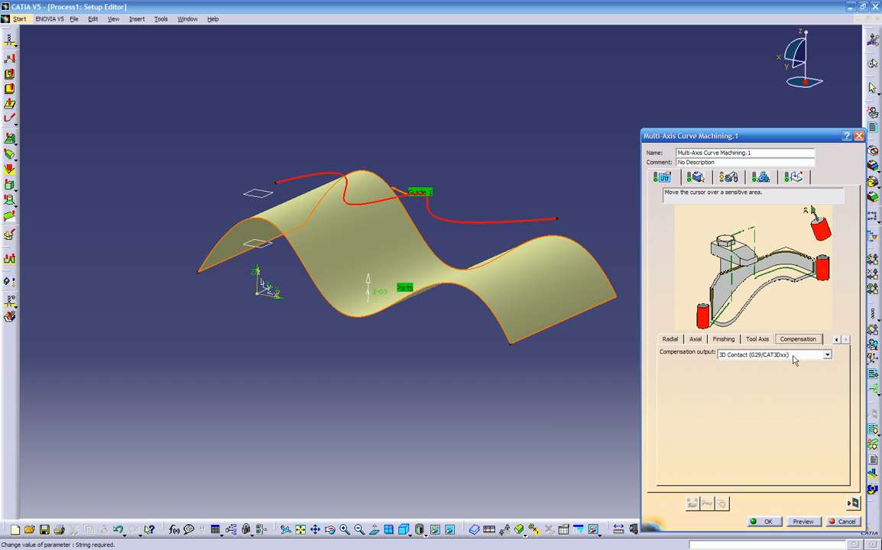
left_click(795, 356)
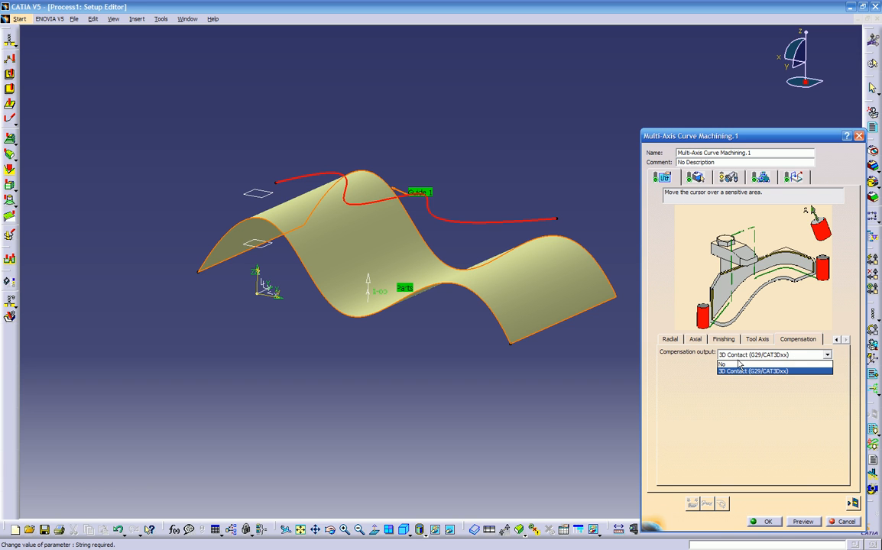
left_click(794, 358)
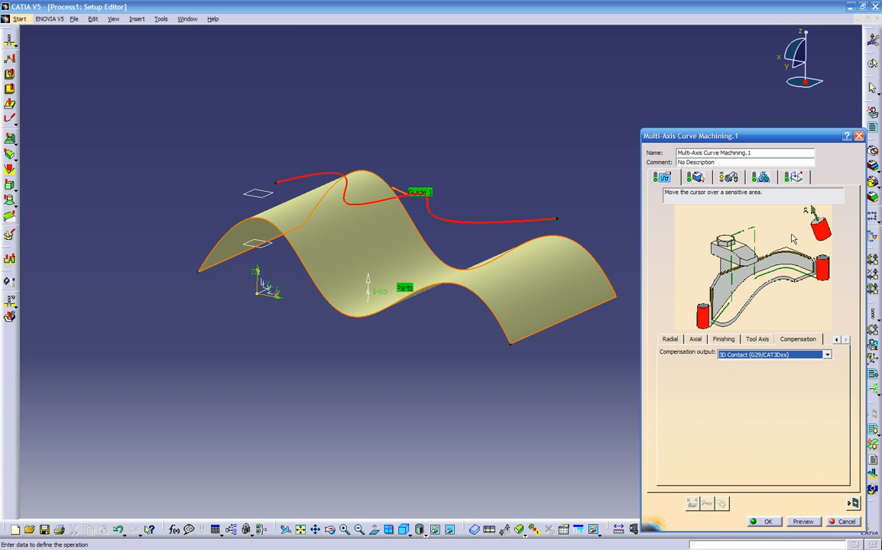
- Review the geometry, tool, and feedrate and spindle speed settings of the curve machining operation
left_click(698, 177)
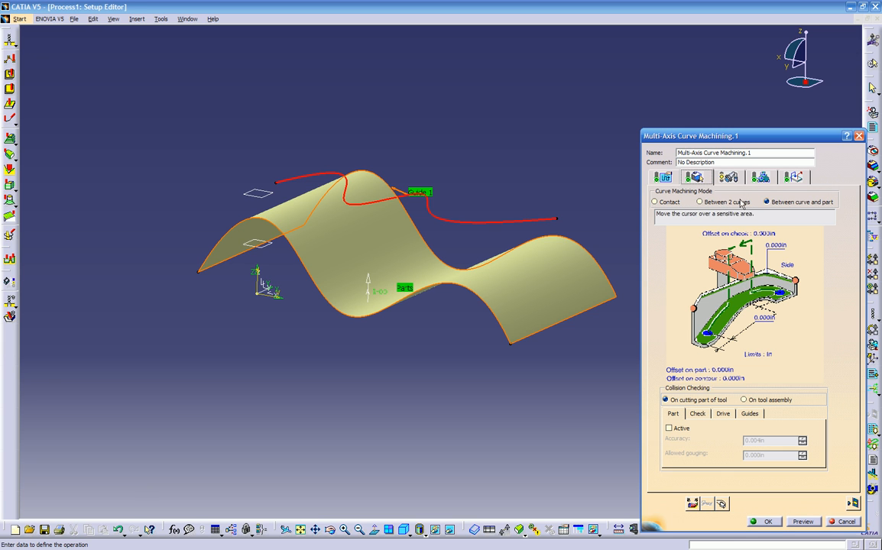
left_click(731, 179)
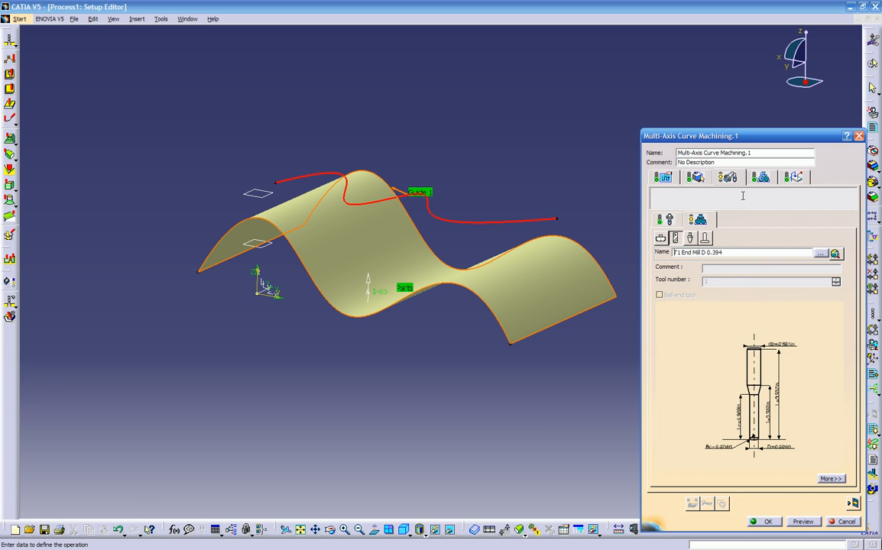
left_click(761, 177)
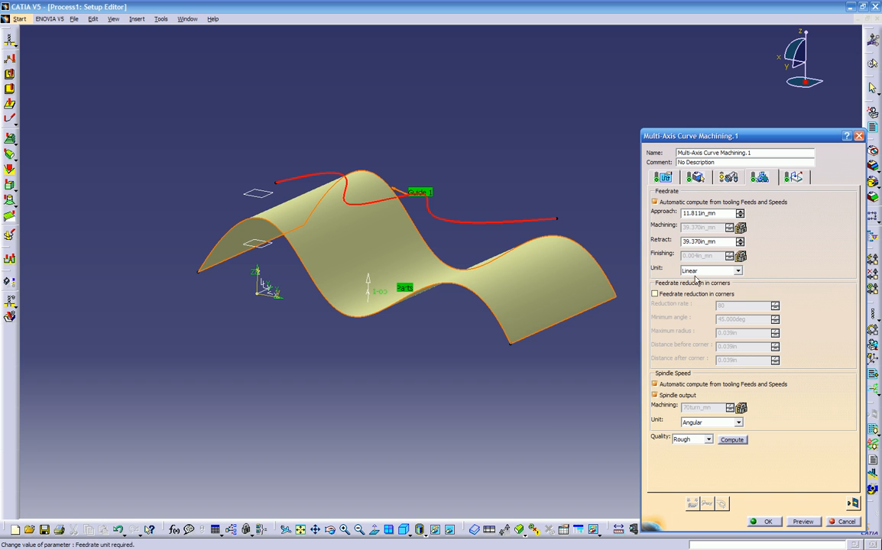
- Activate the Approach and Retract macros of the curve machining operation
left_click(794, 178)
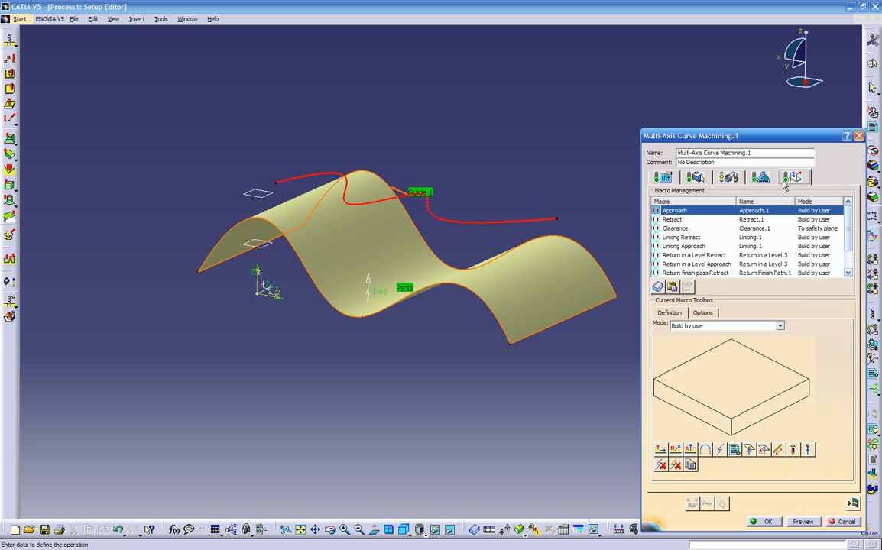
right_click(686, 215)
left_click(697, 217)
right_click(674, 220)
left_click(685, 227)
right_click(674, 221)
left_click(685, 228)
- Define the Approach macro as an axial motion to a plane, using the upper plane above the guide curve as its limit
left_click(678, 210)
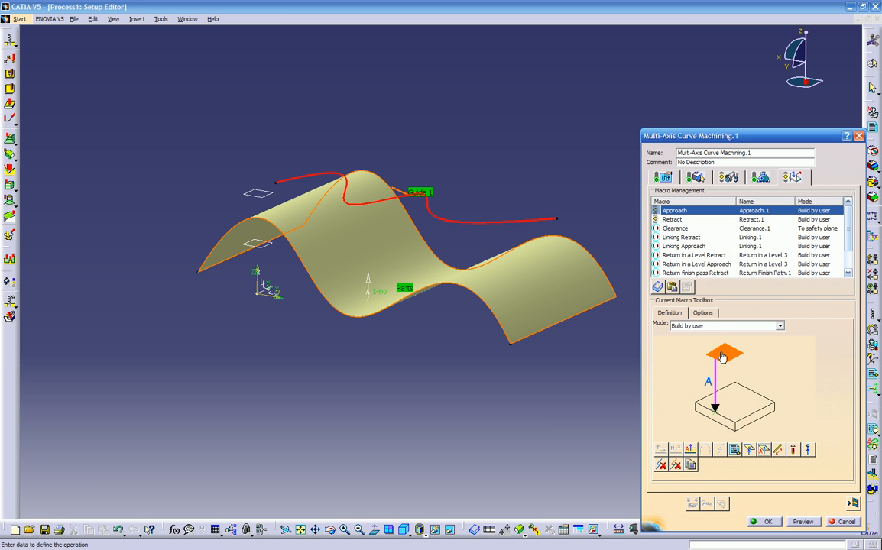
left_click(697, 346)
middle_click_drag(433, 374, 466, 311)
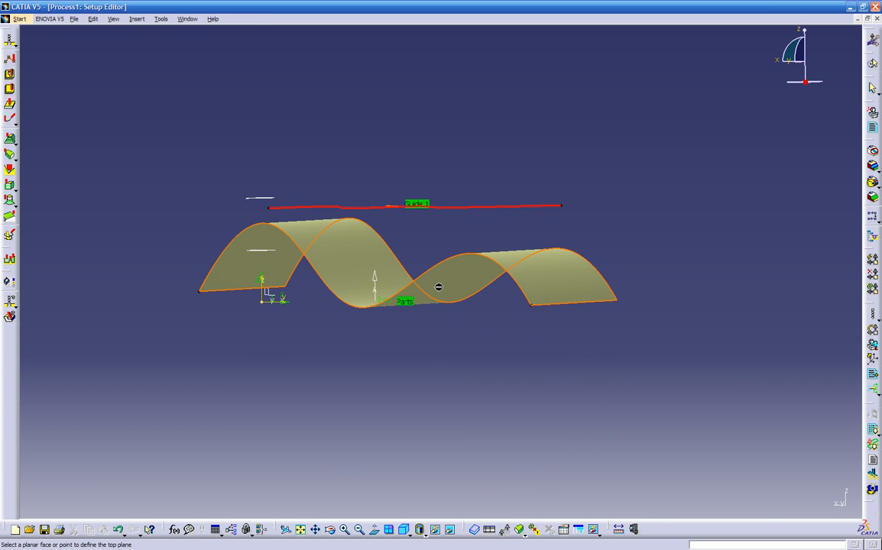
left_click(269, 203)
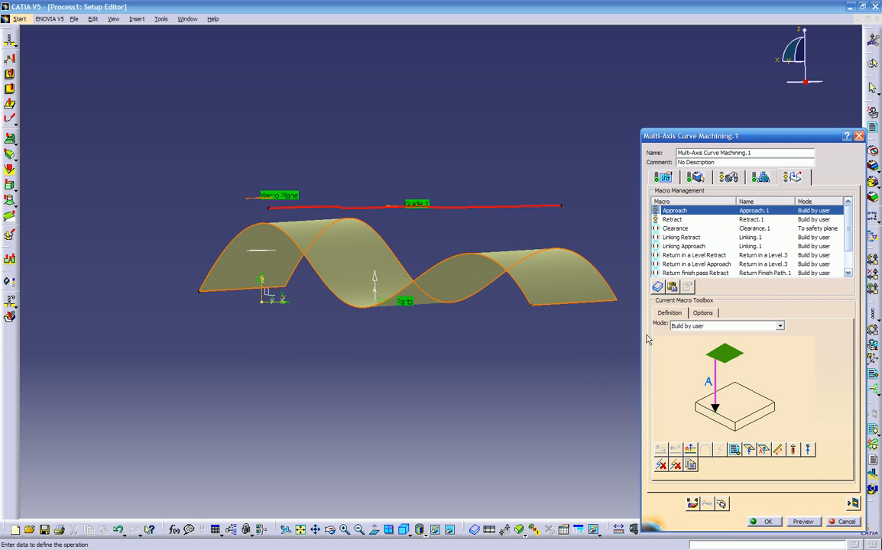
- Define the Retract macro as an axial motion to a plane, using the same upper plane above the guide curve
left_click(673, 219)
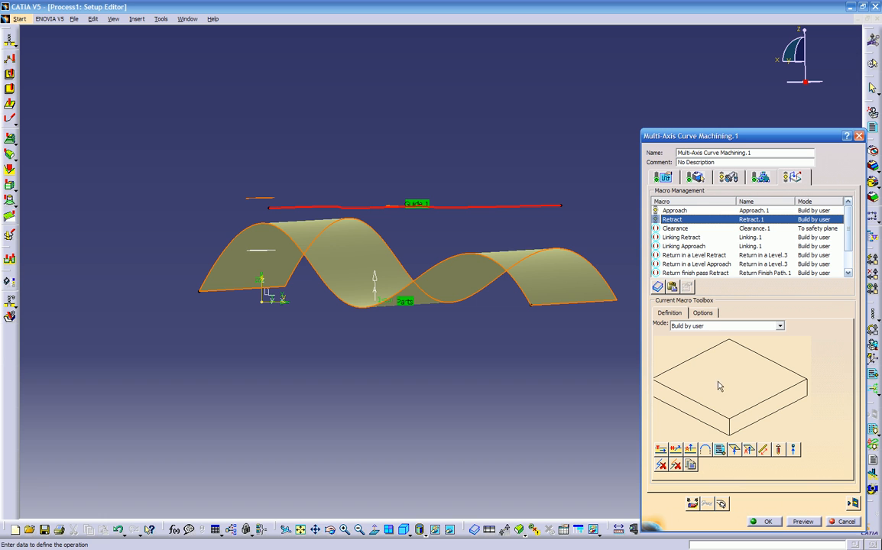
left_click(749, 451)
left_click(714, 348)
left_click(256, 198)
- Preview the tool path and examine the tool positions relative to the guide curve in perspective and in the standard top view
middle_click_drag(384, 311, 399, 358)
left_click(802, 522)
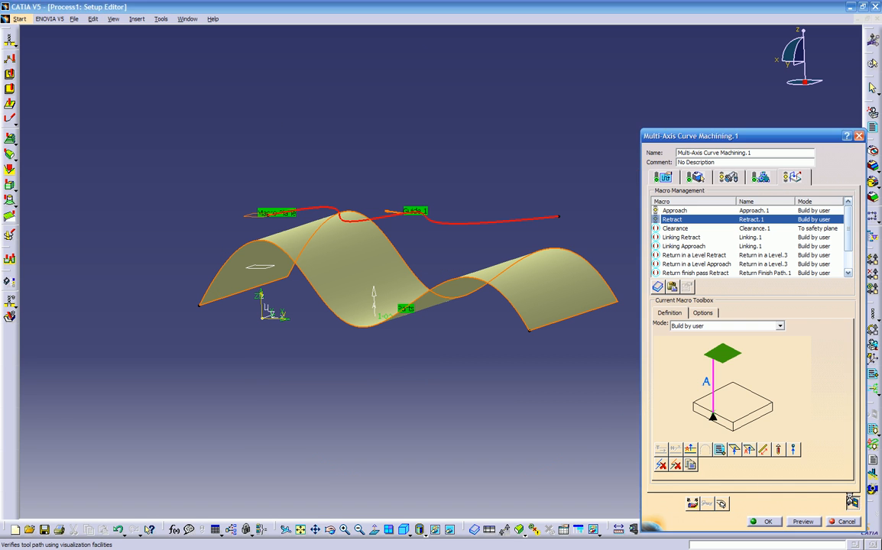
middle_click_drag(479, 407, 593, 186)
middle_click_drag(544, 338, 482, 166)
middle_click_drag(573, 241, 579, 183)
middle_click_drag(289, 180, 437, 415)
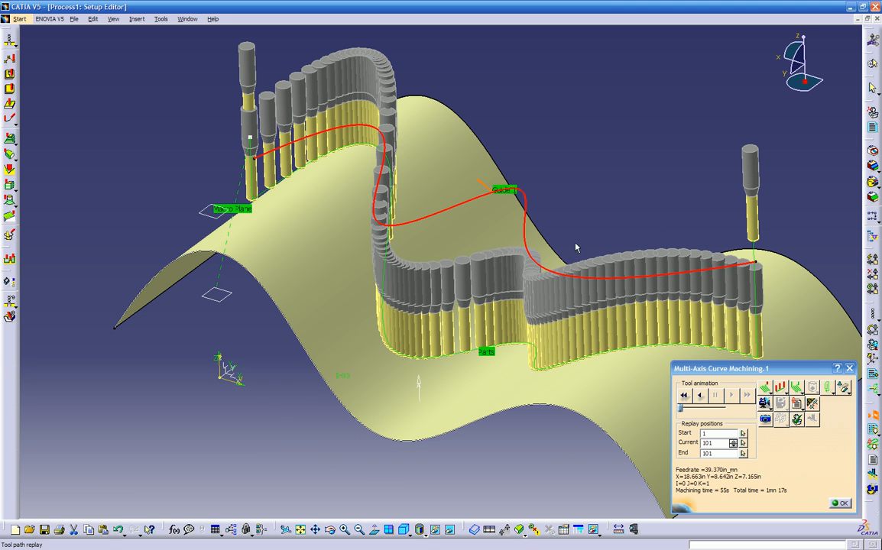
middle_click_drag(347, 339, 484, 258)
middle_click_drag(427, 350, 442, 436)
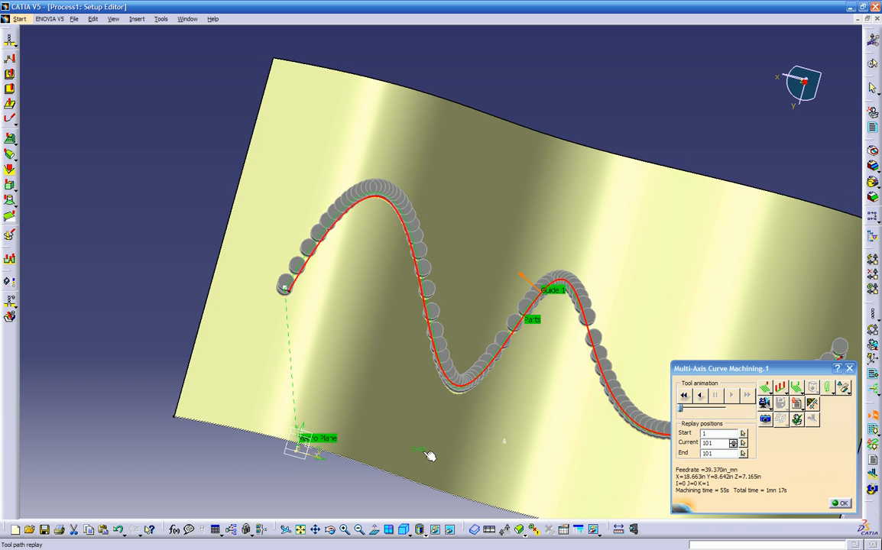
left_click(419, 529)
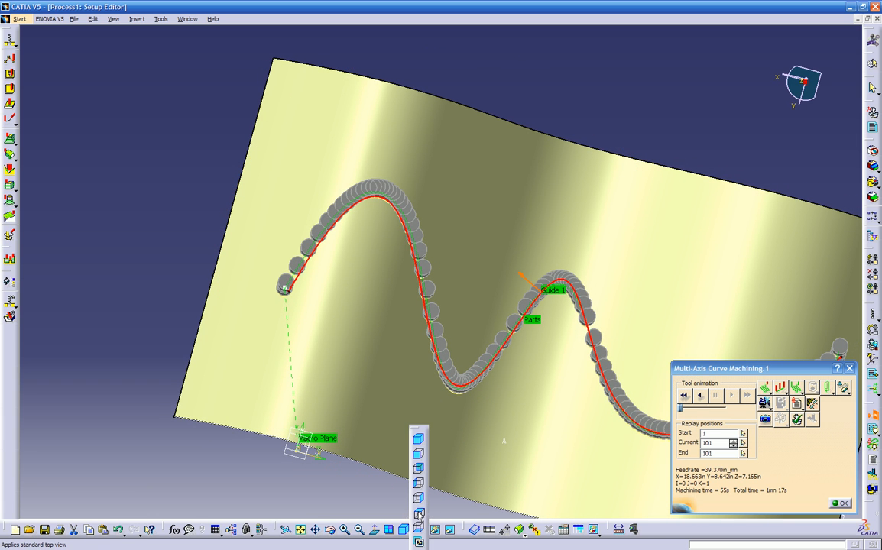
left_click(419, 515)
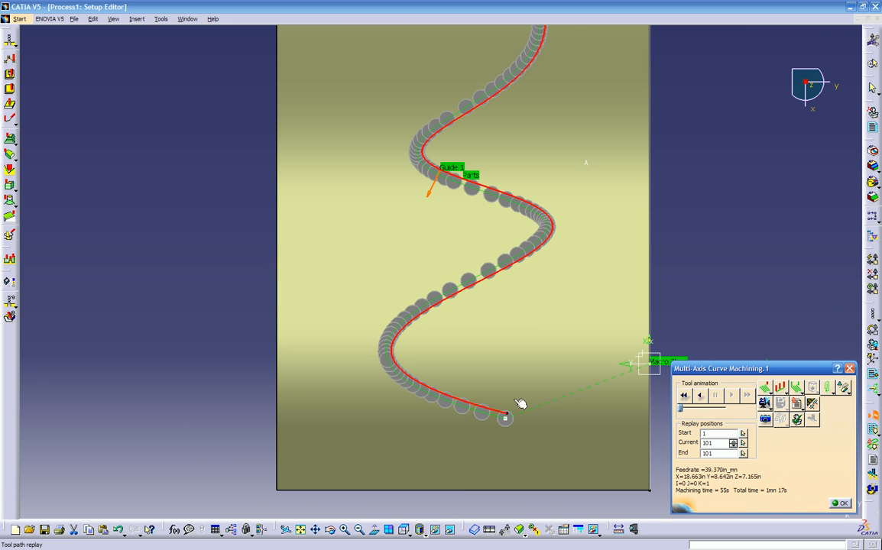
left_click(841, 503)
- Set the offset on contour to 0.2 in
left_click(701, 178)
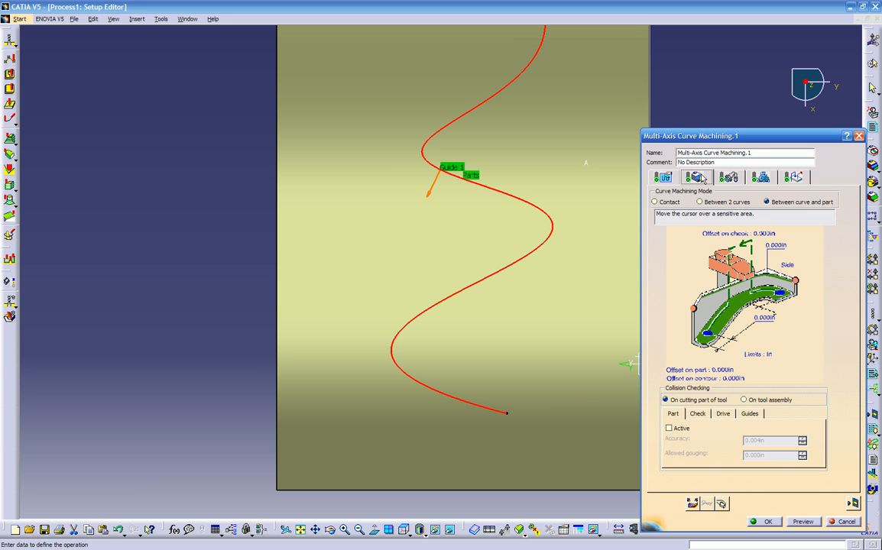
double_click(737, 383)
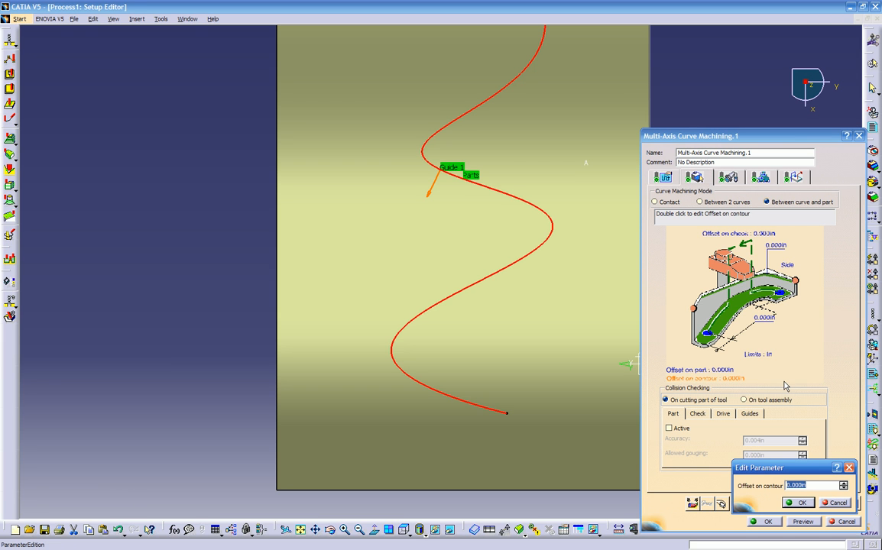
type(".2")
key("Return")
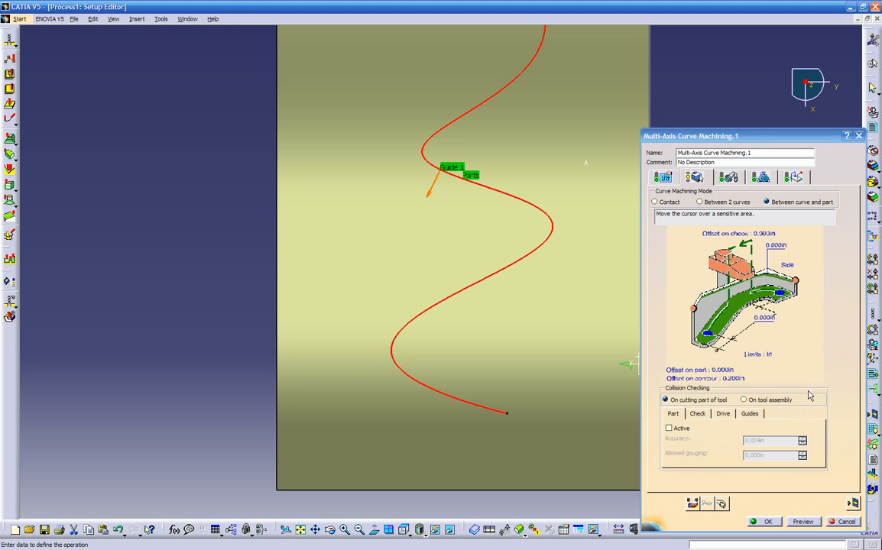
- Preview the tool path again and examine the gap between the tool and the guide curve up close
left_click(802, 521)
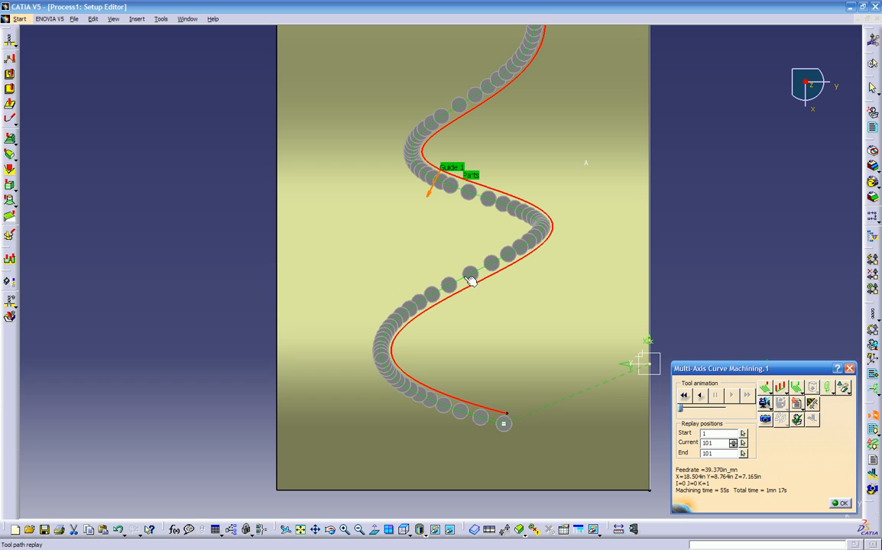
middle_click_drag(475, 297, 538, 210, "ctrl")
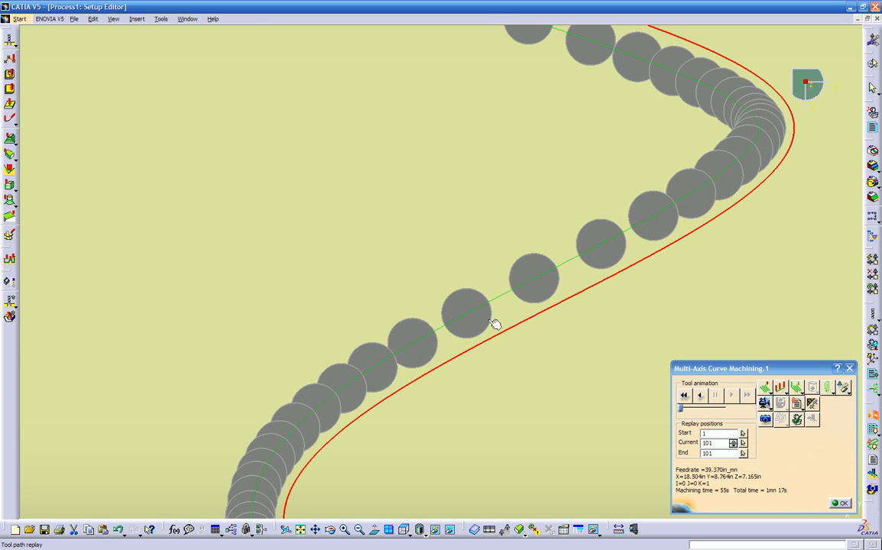
middle_click_drag(508, 371, 564, 451, "ctrl")
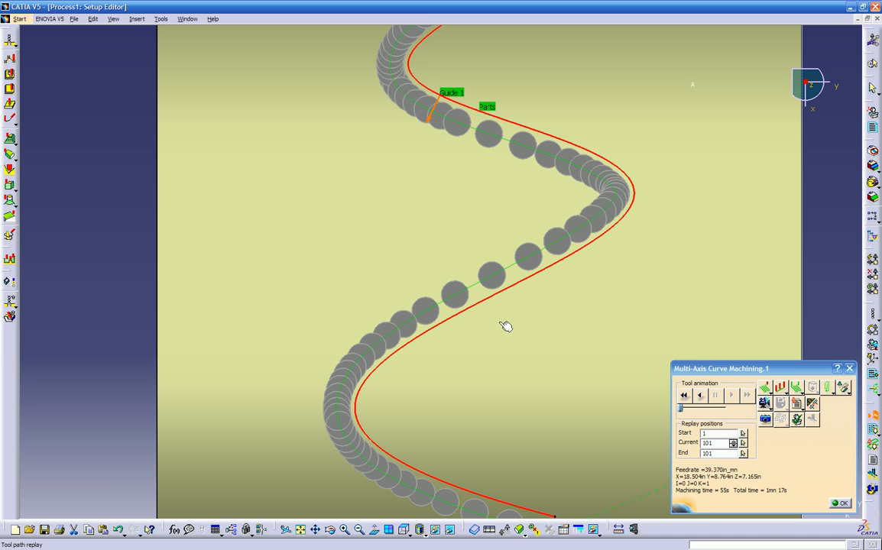
left_click(837, 504)
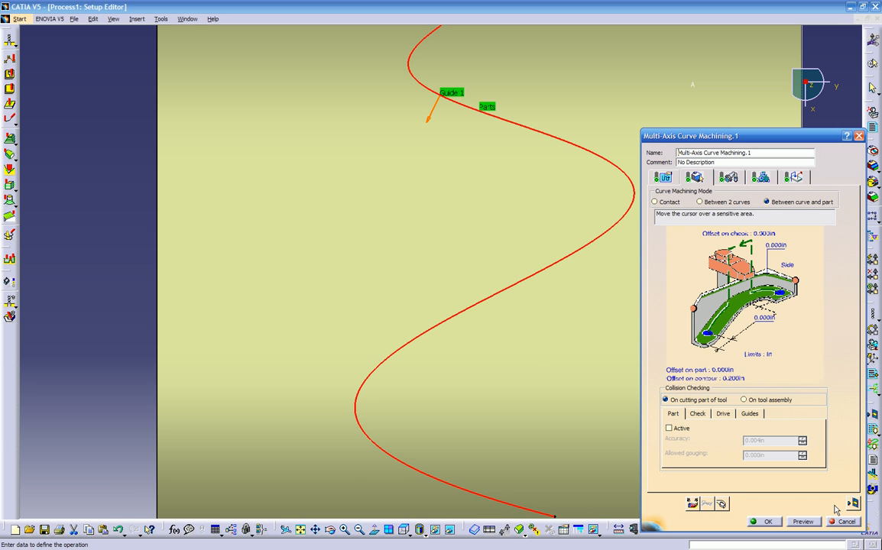
- Set the offset on contour to -0.3 in
double_click(734, 378)
type("1")
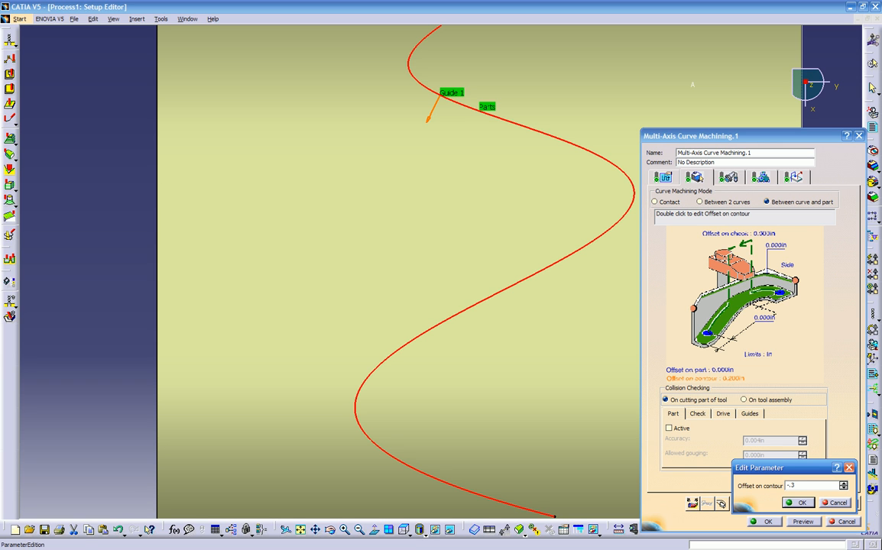
key("Return")
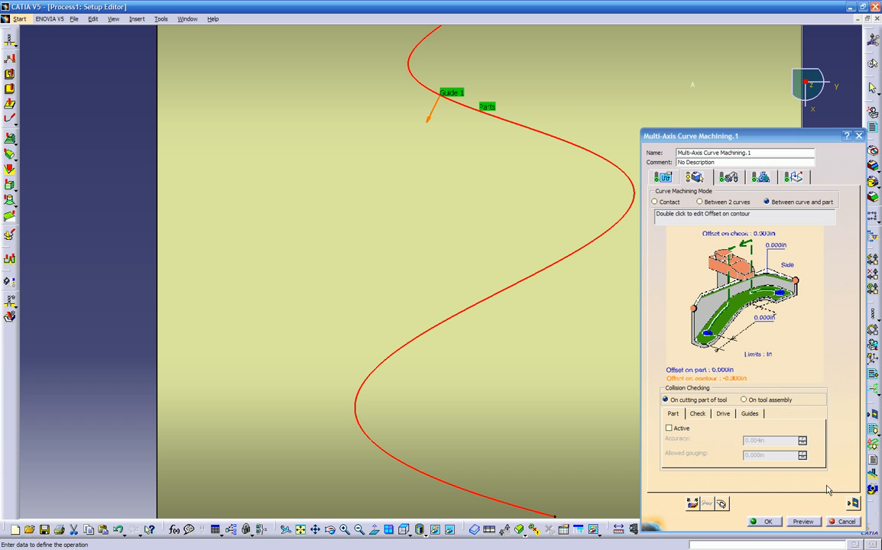
- Preview the path with the negative contour offset, show the specification tree, inspect the tool from above and below the surface, and accept the operation
left_click(803, 521)
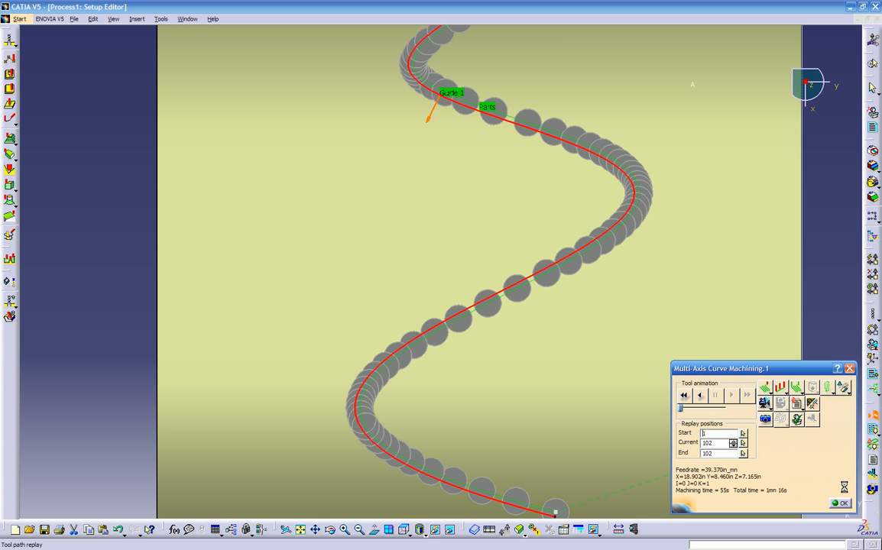
middle_click_drag(526, 312, 503, 370)
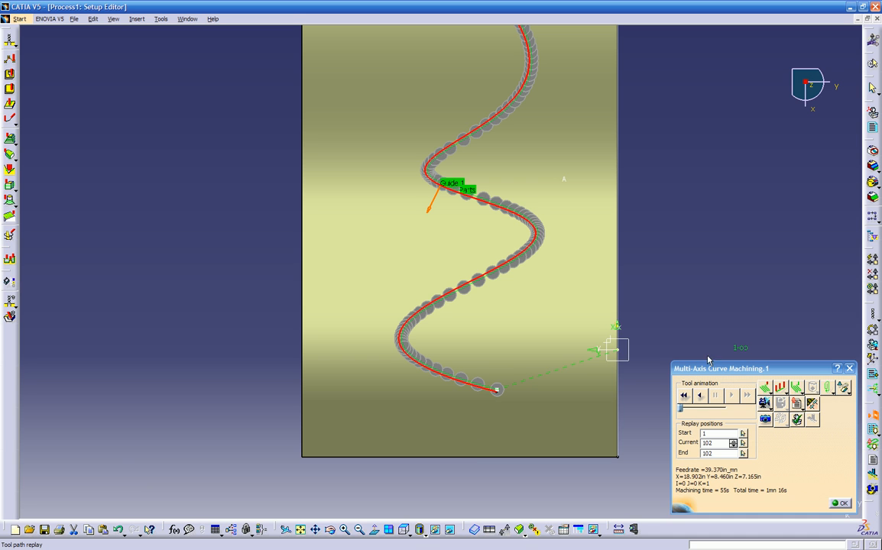
key("F3")
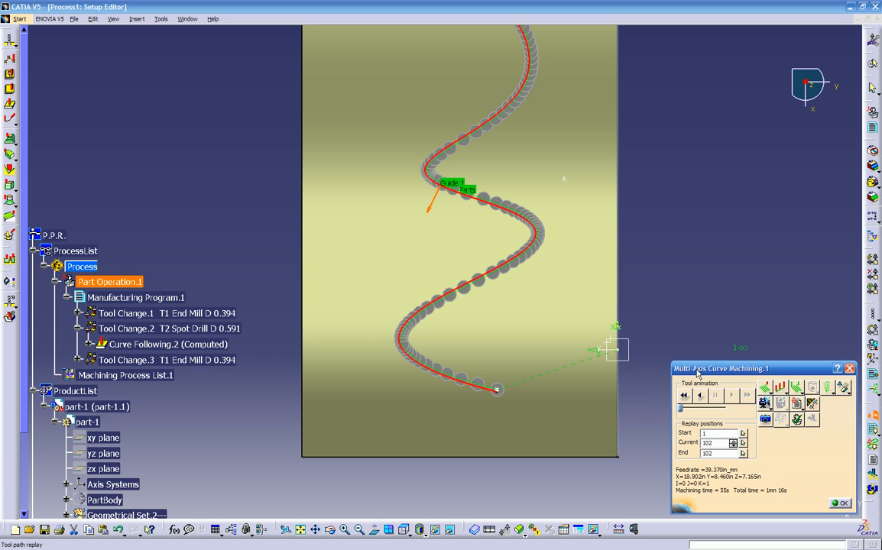
middle_click_drag(551, 382, 429, 413)
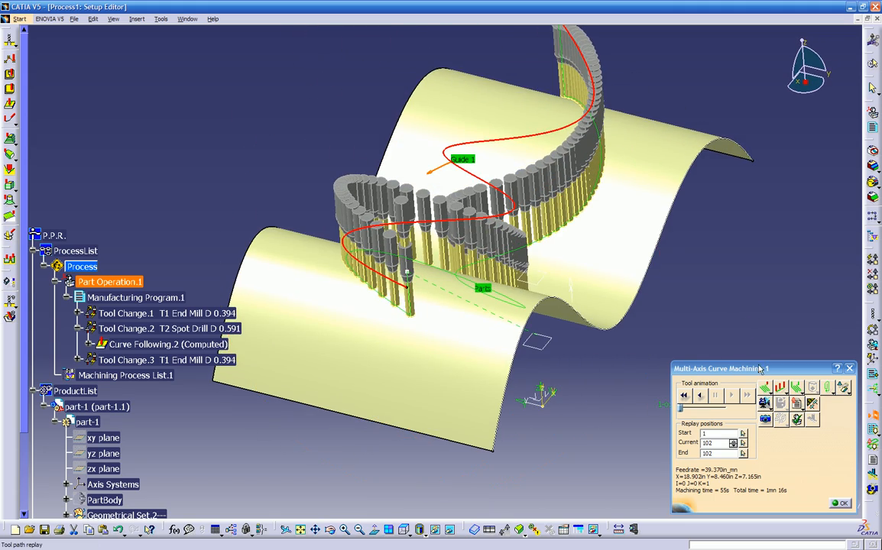
middle_click_drag(556, 344, 358, 186)
middle_click_drag(400, 308, 314, 233)
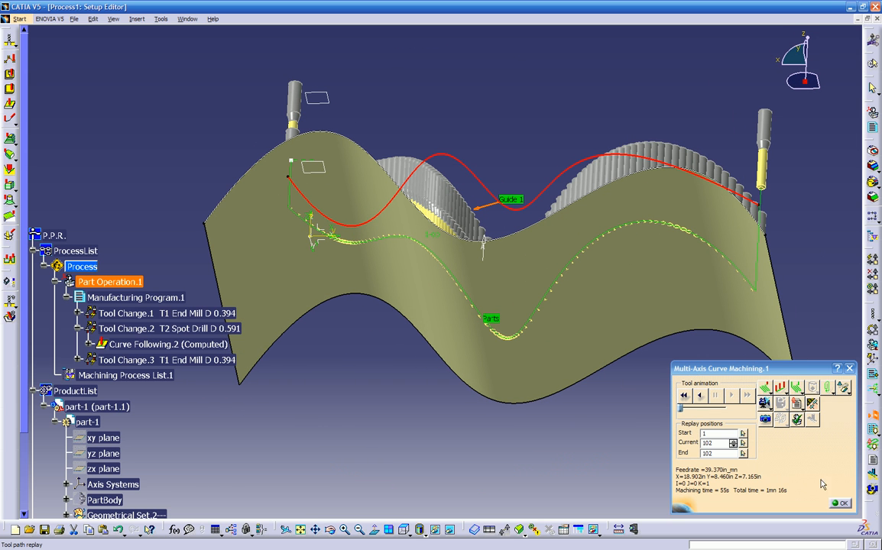
left_click(844, 504)
left_click(689, 473)
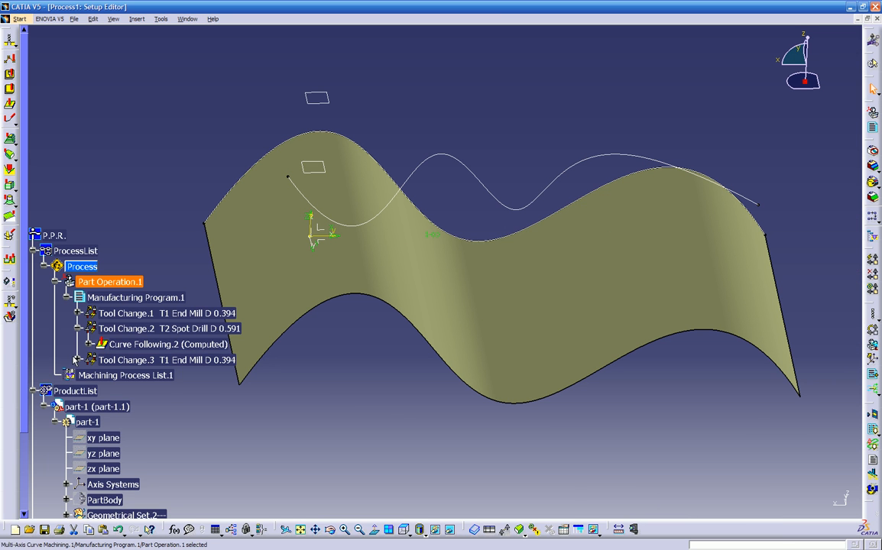
- Replay the Curve Following.2 tool path and examine how the tool meets the surface from below and above
right_click(127, 344)
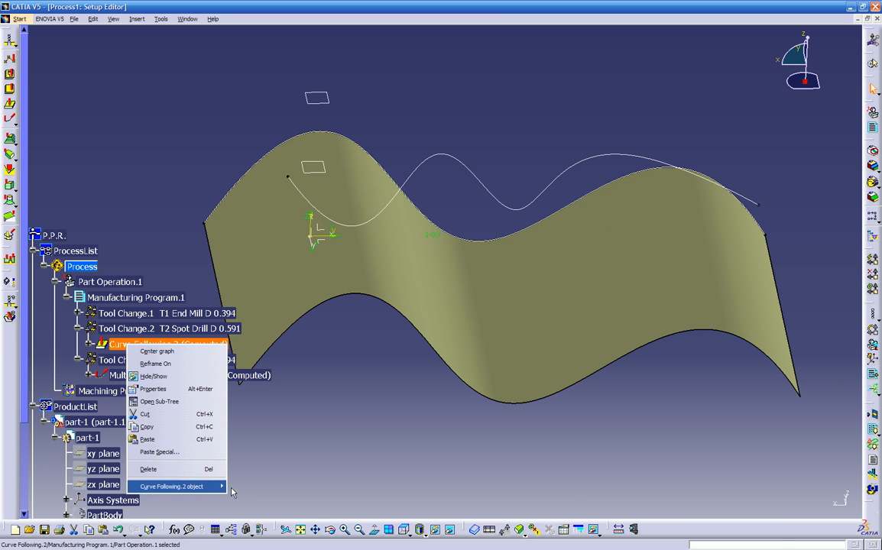
mouse_move(184, 487)
left_click(259, 373)
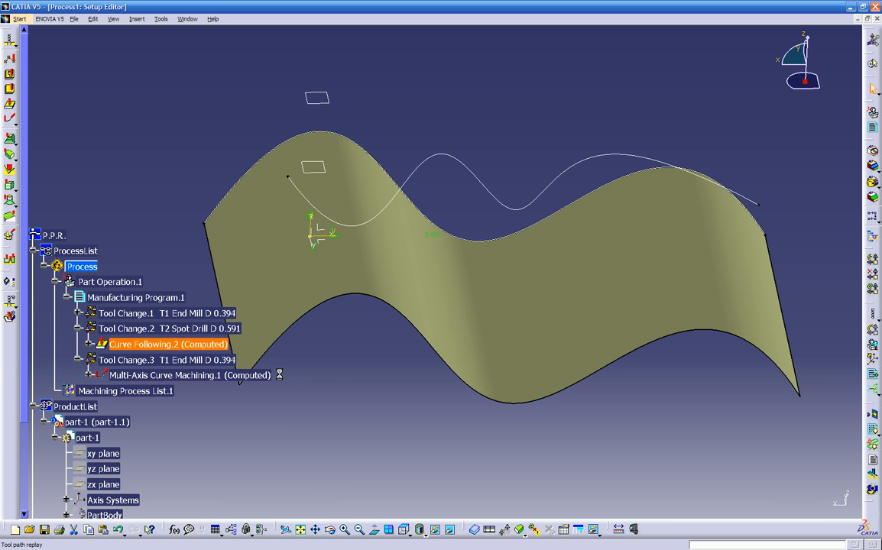
middle_click_drag(607, 320, 523, 211)
middle_click_drag(579, 242, 451, 297)
middle_click_drag(609, 323, 497, 271)
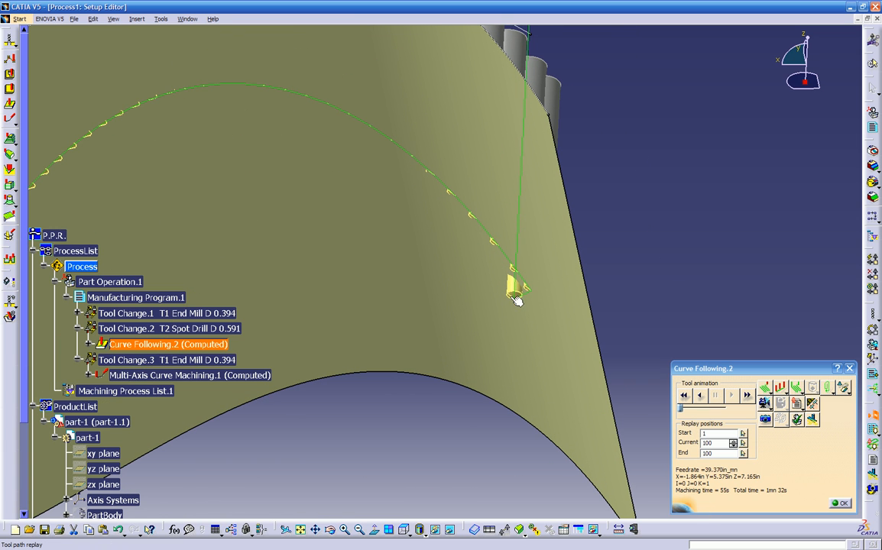
middle_click_drag(499, 304, 583, 278)
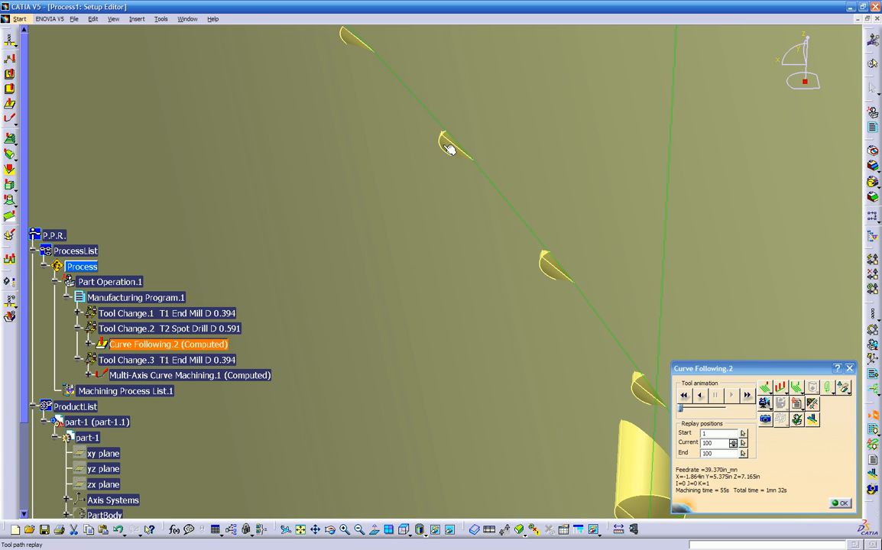
mouse_move(549, 262)
middle_mouse_down()
mouse_move(465, 205)
mouse_move(572, 315)
mouse_move(500, 305)
mouse_move(396, 351)
mouse_move(407, 315)
mouse_move(589, 236)
mouse_move(622, 351)
mouse_move(528, 386)
mouse_move(504, 295)
mouse_move(433, 251)
mouse_move(448, 321)
mouse_move(398, 262)
mouse_move(308, 263)
middle_mouse_up()
mouse_move(392, 280)
middle_mouse_down()
mouse_move(451, 303)
mouse_move(489, 292)
mouse_move(489, 278)
mouse_move(197, 370)
middle_mouse_up()
mouse_move(419, 377)
middle_mouse_down()
mouse_move(364, 307)
mouse_move(457, 335)
mouse_move(435, 309)
mouse_move(488, 311)
mouse_move(403, 365)
mouse_move(300, 285)
mouse_move(394, 478)
mouse_move(468, 321)
mouse_move(528, 305)
mouse_move(448, 276)
mouse_move(485, 204)
mouse_move(616, 122)
mouse_move(479, 286)
middle_mouse_up()
mouse_move(633, 216)
middle_mouse_down()
mouse_move(504, 240)
mouse_move(444, 286)
mouse_move(496, 440)
mouse_move(527, 364)
mouse_move(513, 427)
middle_mouse_up()
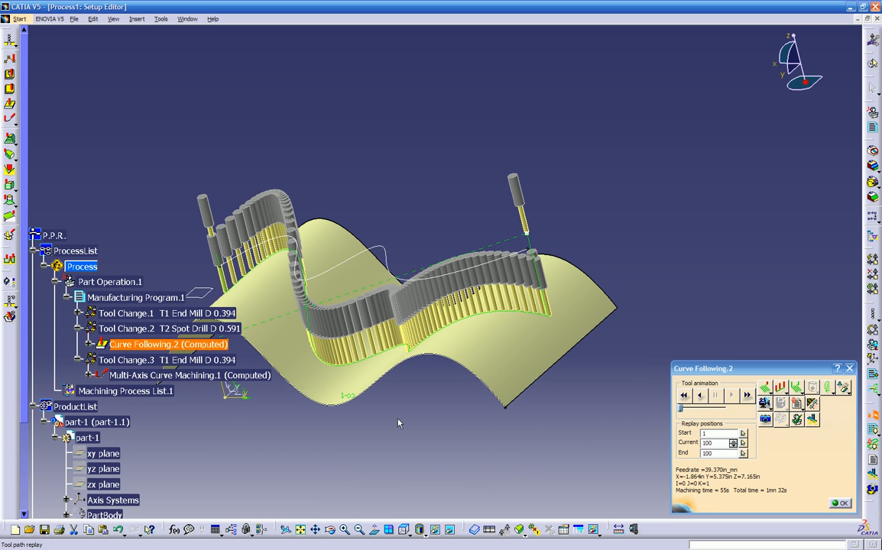
middle_click_drag(166, 380, 565, 361)
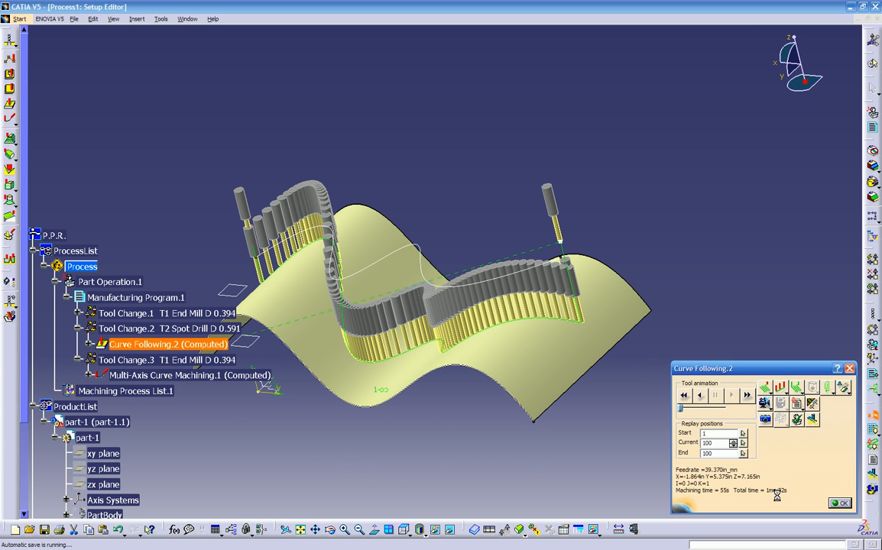
left_click(841, 504)
- Open Multi-Axis Curve Machining.1 for editing and display its macro settings
middle_click_drag(705, 445, 506, 394)
double_click(243, 376)
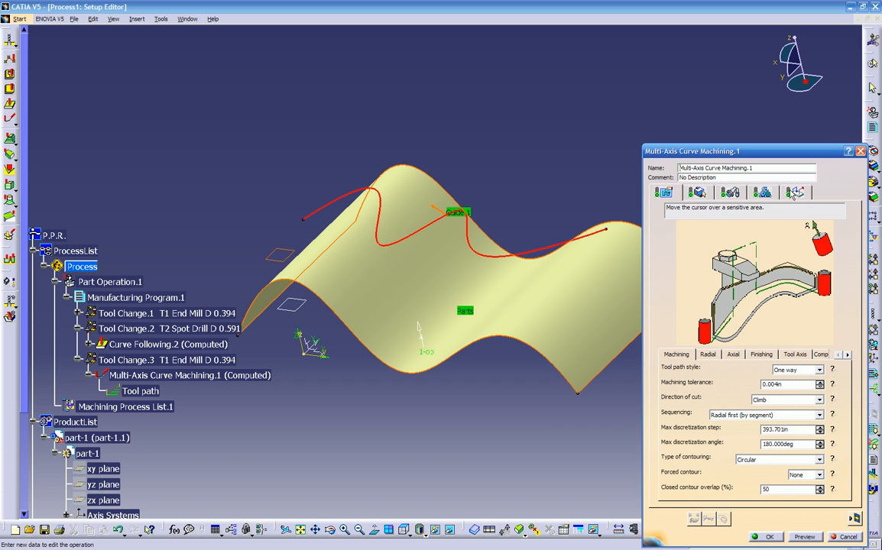
left_click(788, 193)
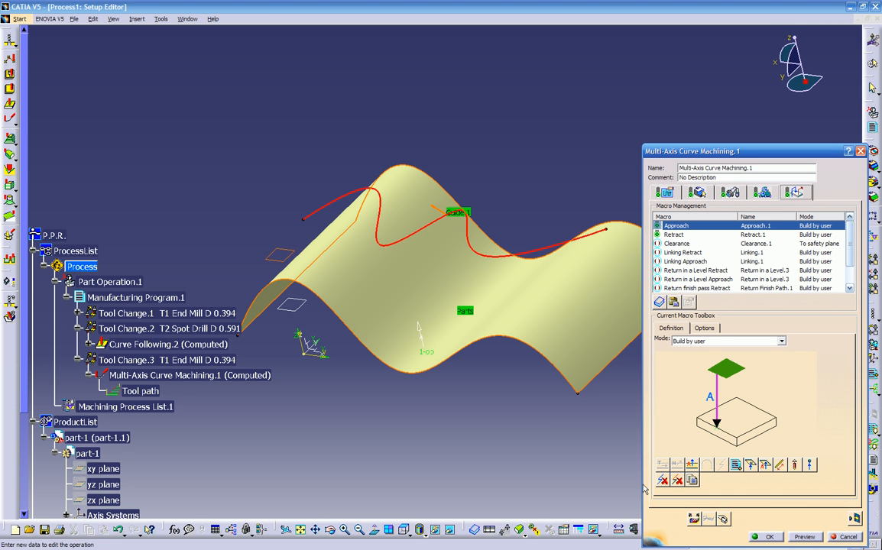
- Rebuild the approach macro as Circular horizontal axial with an added axial motion from the upper plane
left_click(677, 481)
left_click(700, 341)
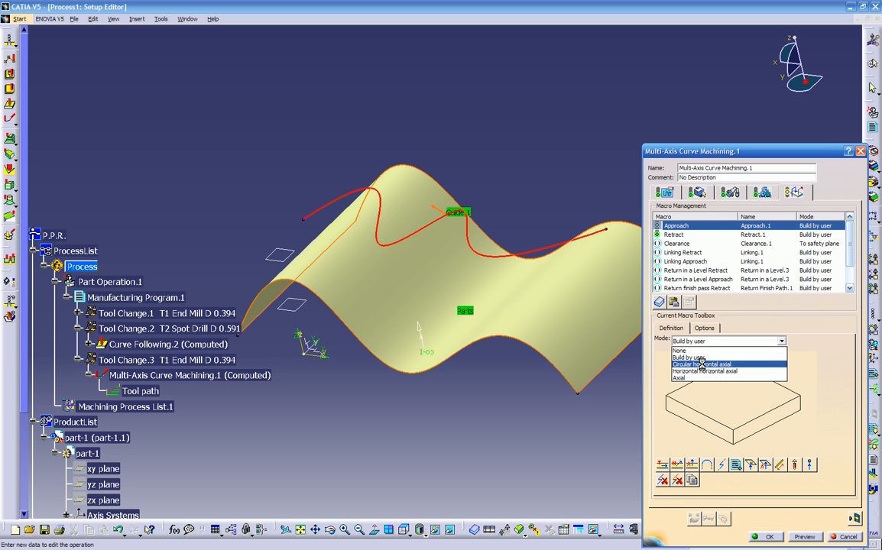
left_click(702, 365)
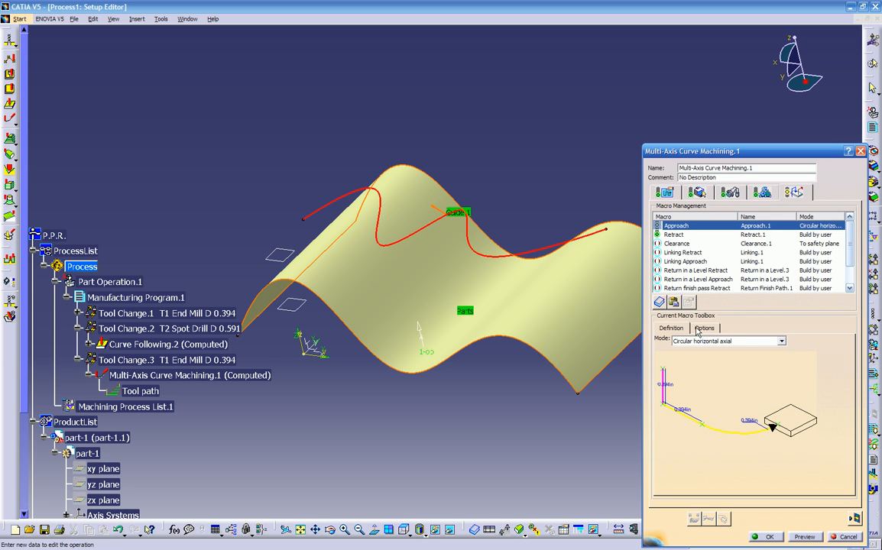
left_click(700, 341)
left_click(698, 353)
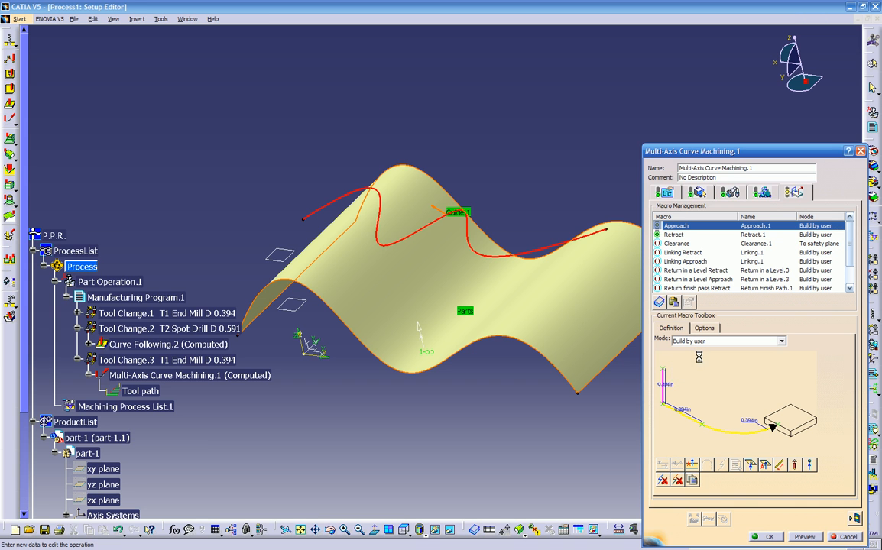
left_click(765, 466)
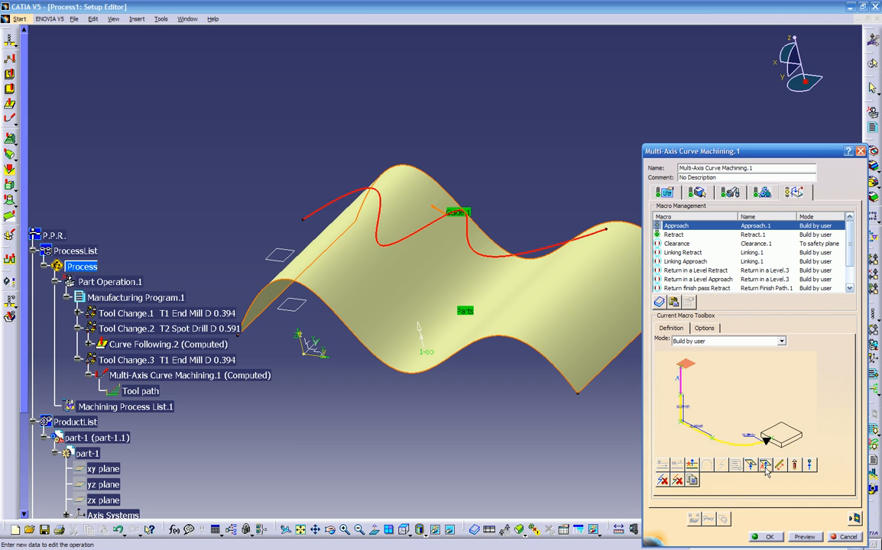
left_click(685, 365)
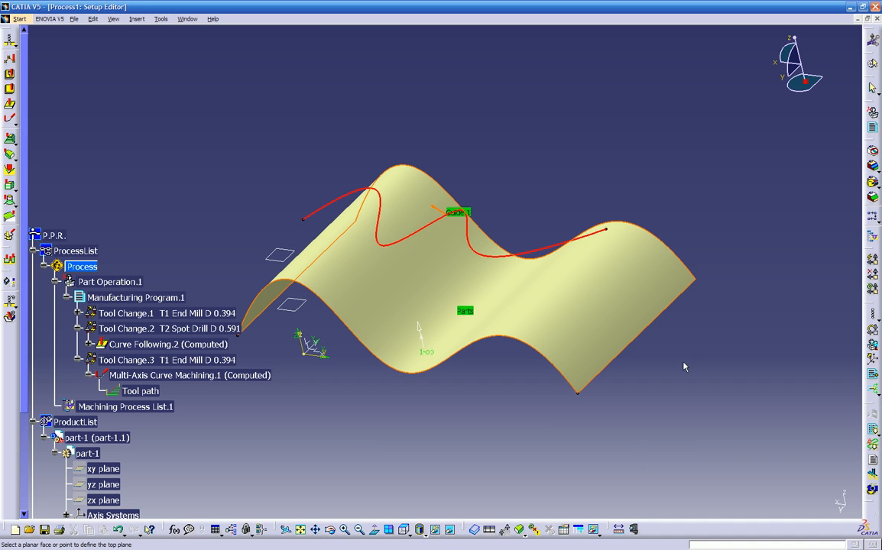
left_click(281, 254)
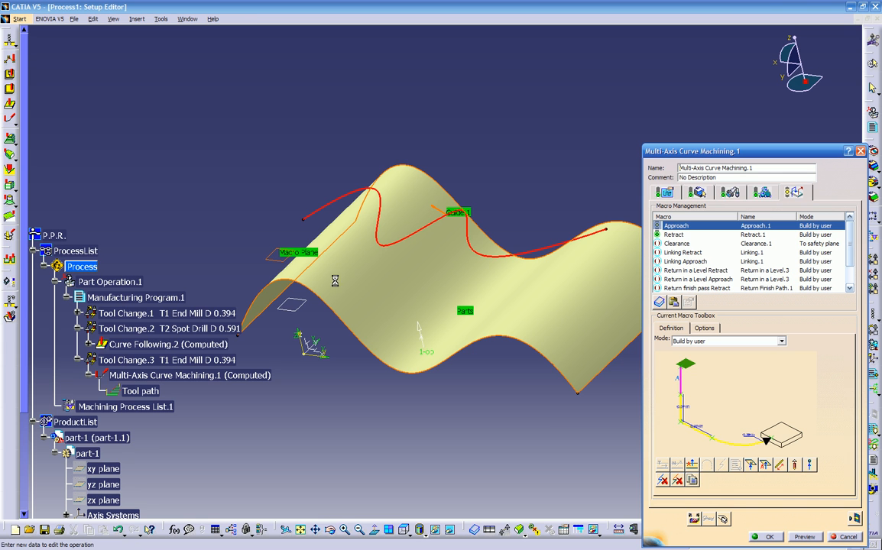
- Rebuild the retract macro as Circular horizontal axial with an added axial motion up to the upper plane
left_click(673, 236)
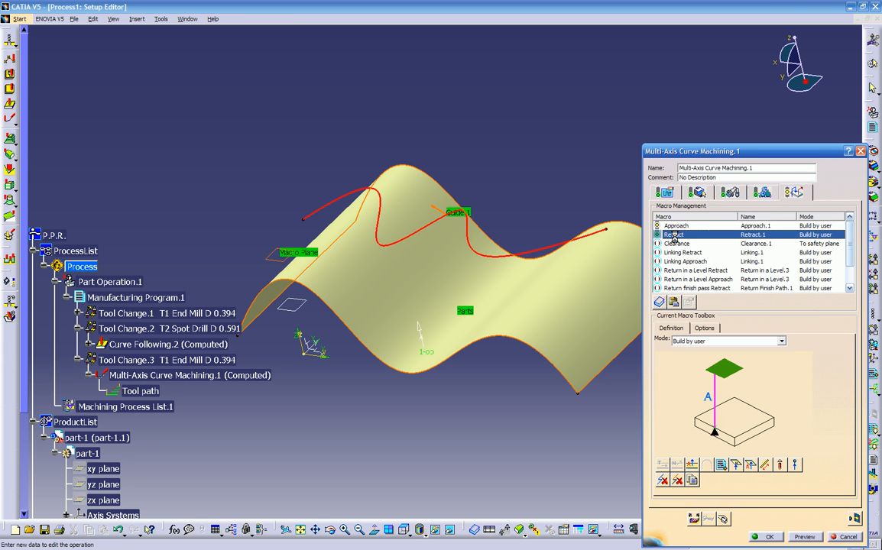
left_click(707, 341)
left_click(703, 365)
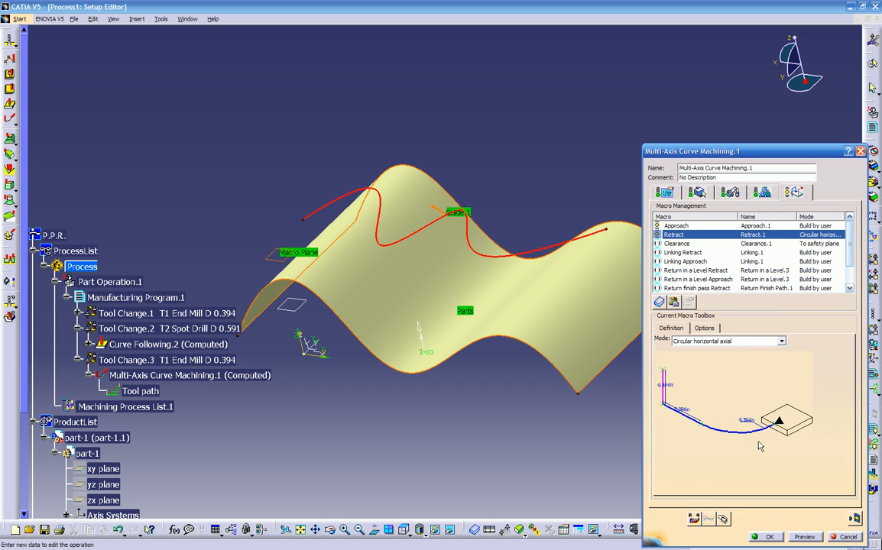
left_click(730, 341)
left_click(730, 357)
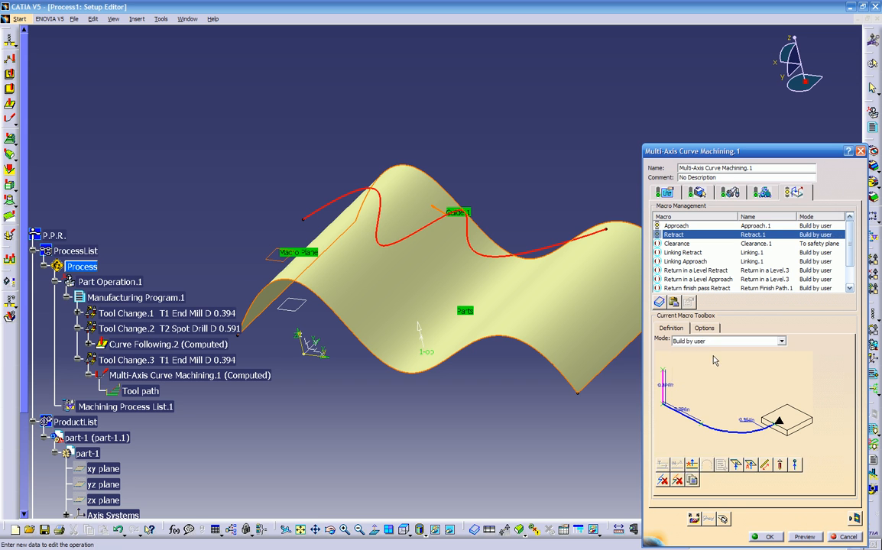
left_click(751, 467)
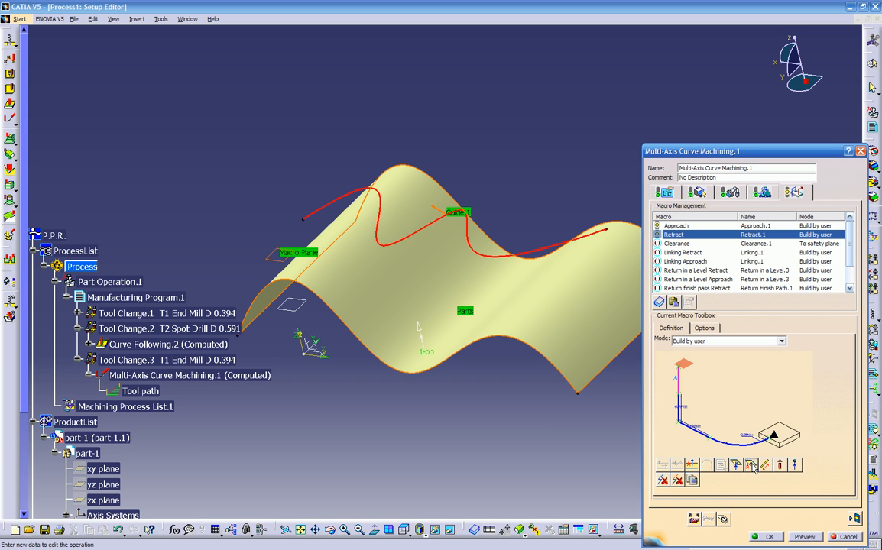
left_click(686, 367)
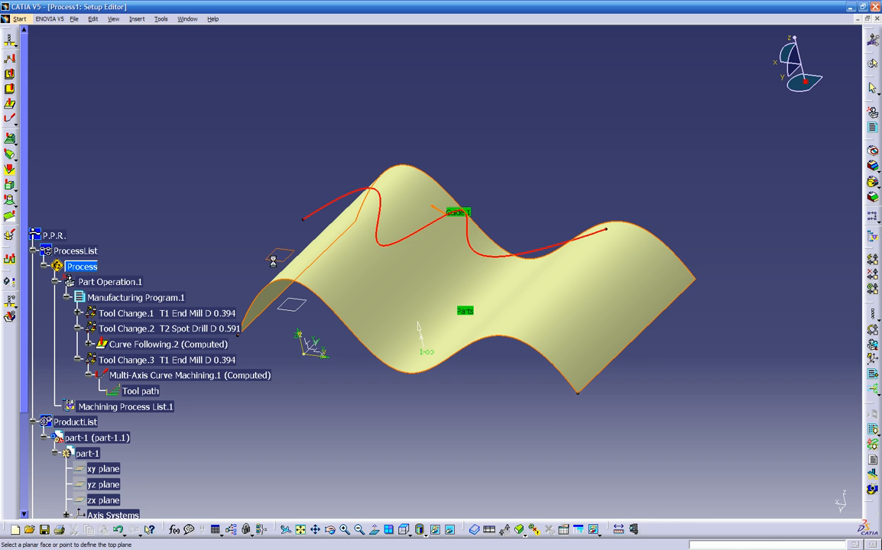
left_click(280, 254)
- Replay the tool path and examine the circular macro motion at the end of the curve from below the surface
left_click(854, 521)
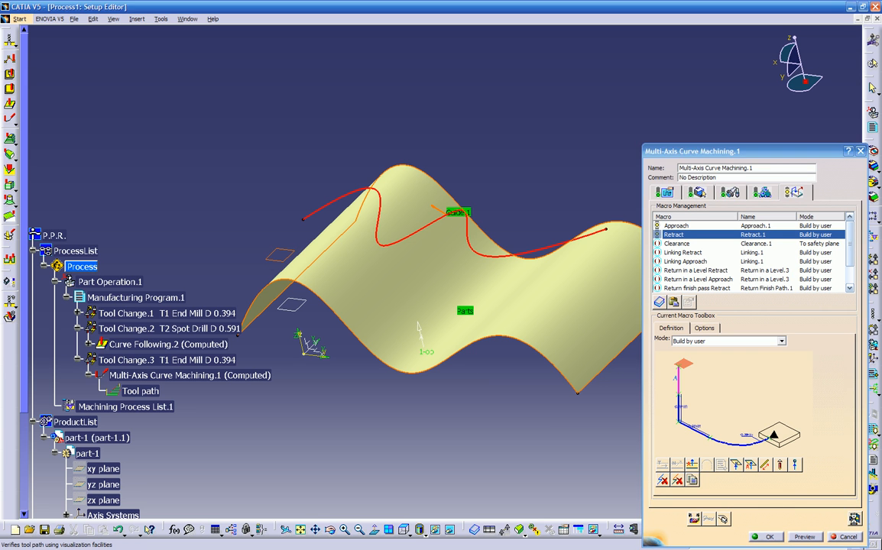
middle_click_drag(523, 370, 534, 277)
scroll(618, 260, "down", 1)
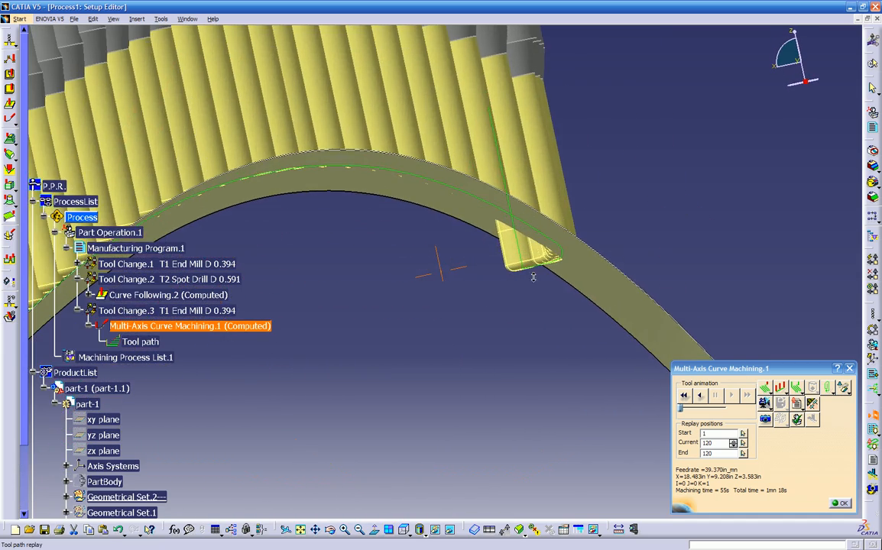
left_click(840, 503)
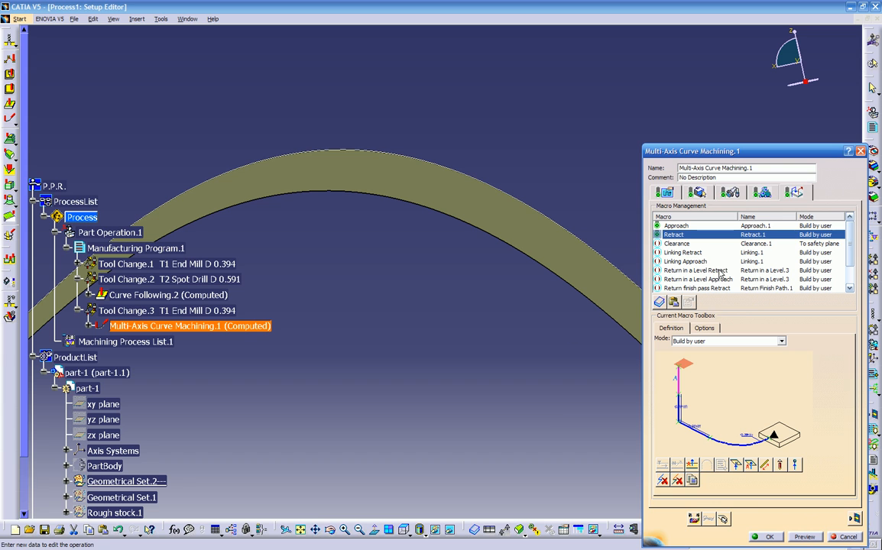
- Reset the retract macro to None and rebuild it as Build by user with only an axial motion up to the upper plane
left_click(711, 343)
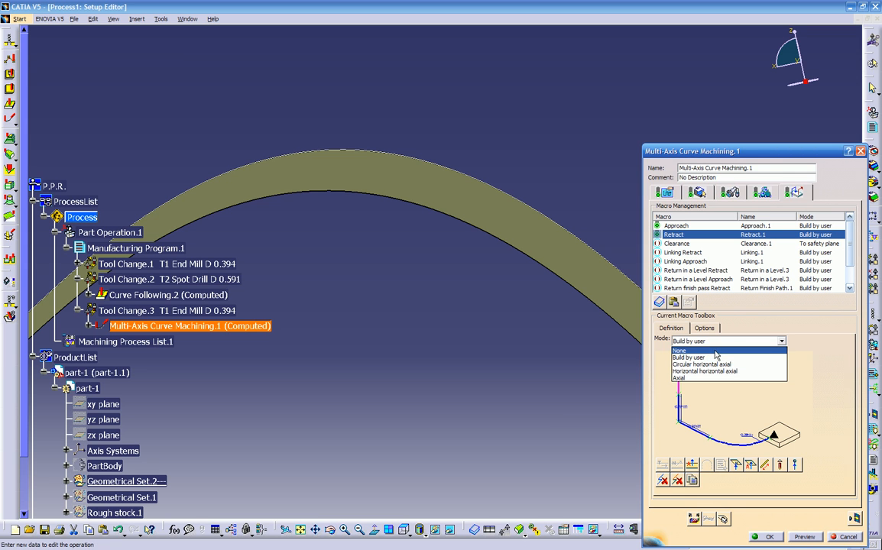
left_click(688, 350)
left_click(715, 341)
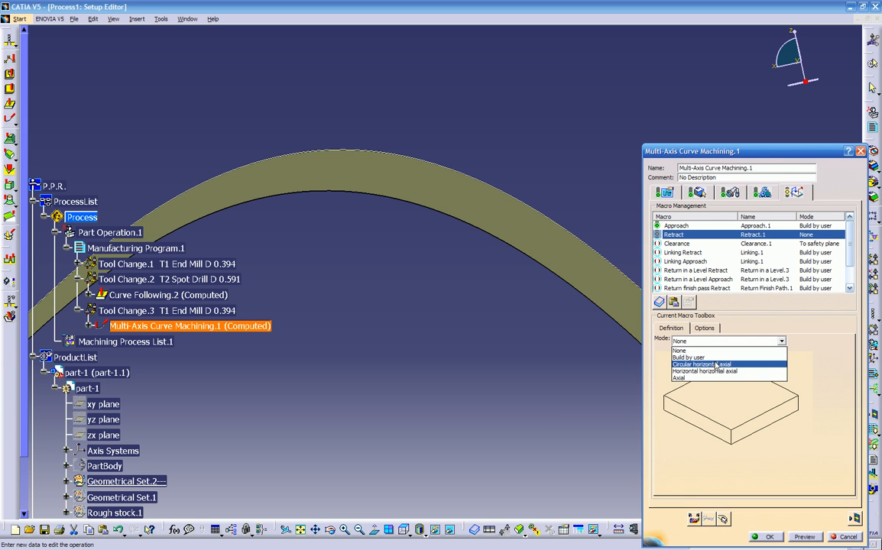
left_click(717, 358)
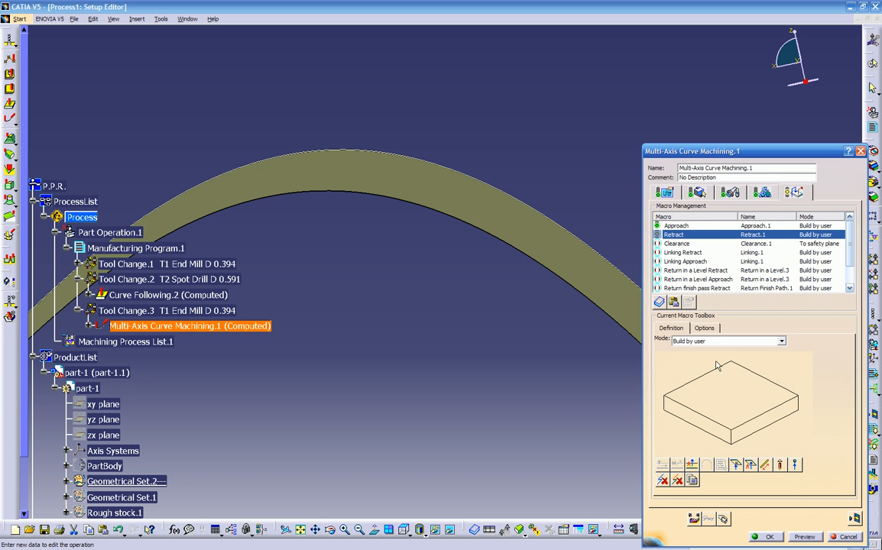
left_click(751, 466)
middle_click_drag(495, 329, 480, 403)
middle_click_drag(428, 324, 547, 318)
mouse_move(409, 265)
middle_mouse_down()
mouse_move(539, 260)
mouse_move(448, 325)
mouse_move(234, 233)
middle_mouse_up()
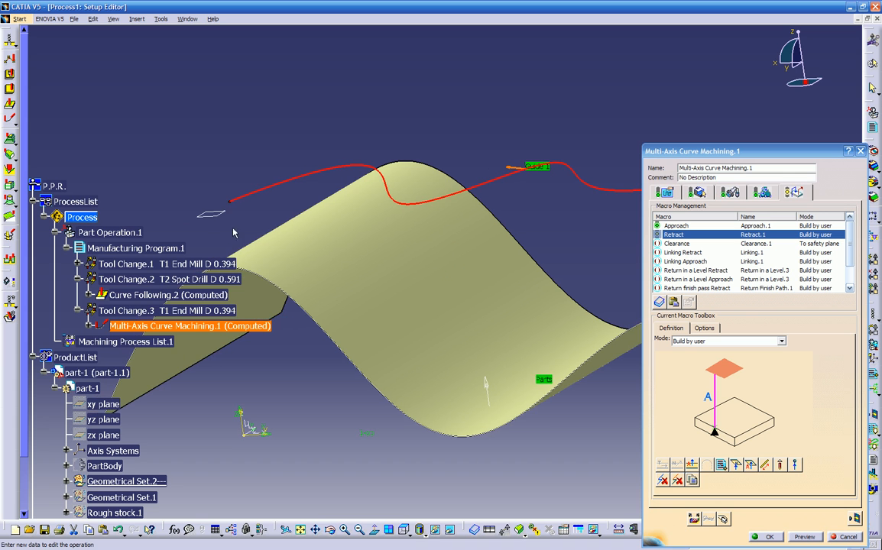
left_click(708, 376)
left_click(216, 214)
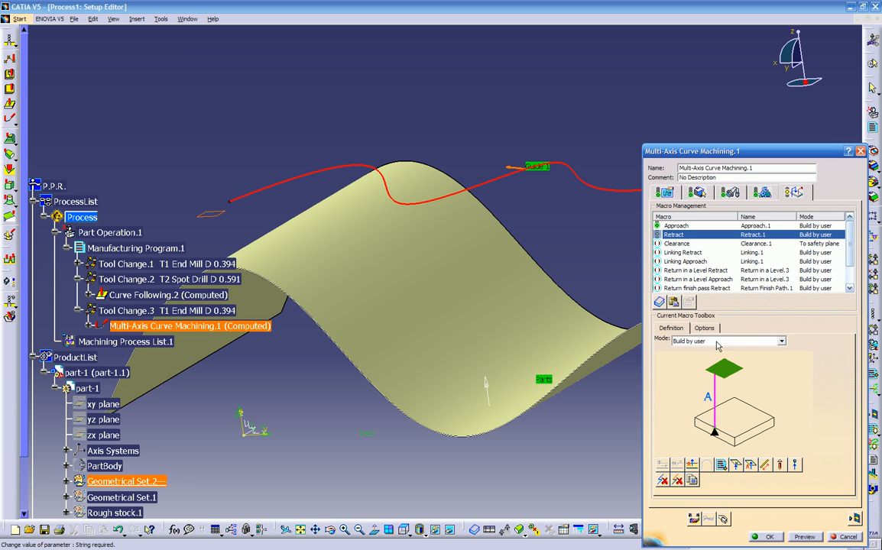
- Clear the approach macro and rebuild it with only an axial motion from the upper plane
left_click(676, 225)
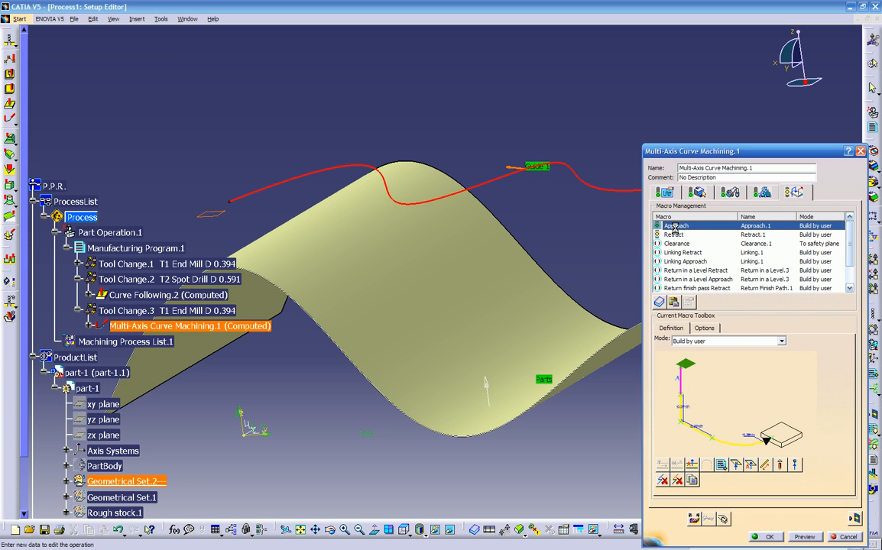
left_click(662, 481)
left_click(766, 465)
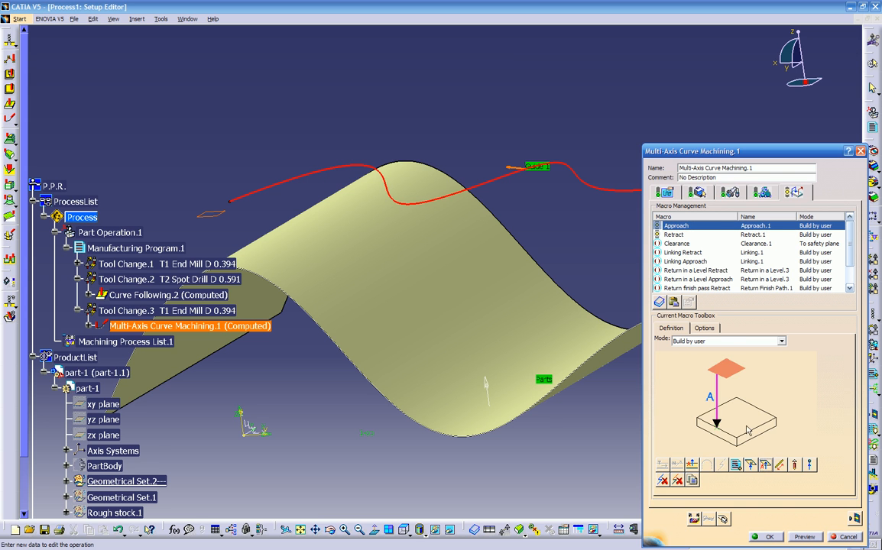
left_click(726, 372)
left_click(207, 217)
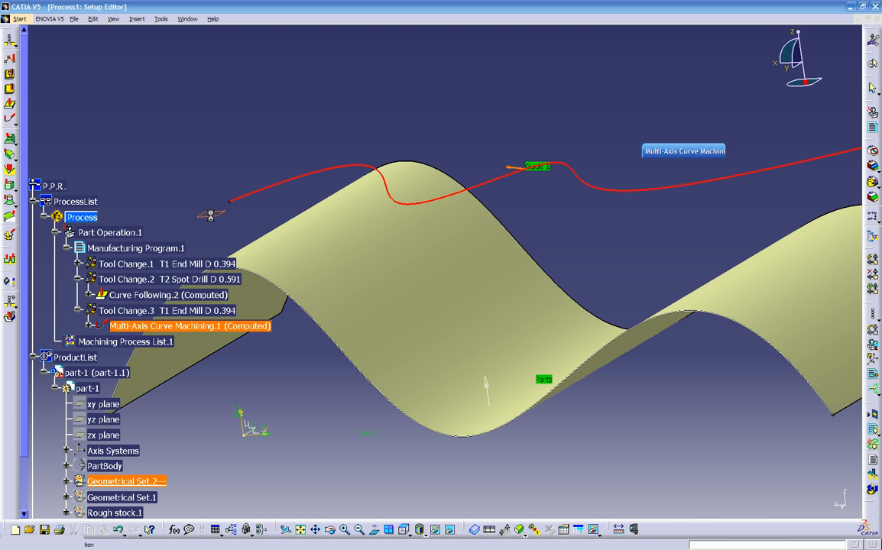
- Replay the tool path with the axial approach and retract from above, and accept the operation
left_click(853, 517)
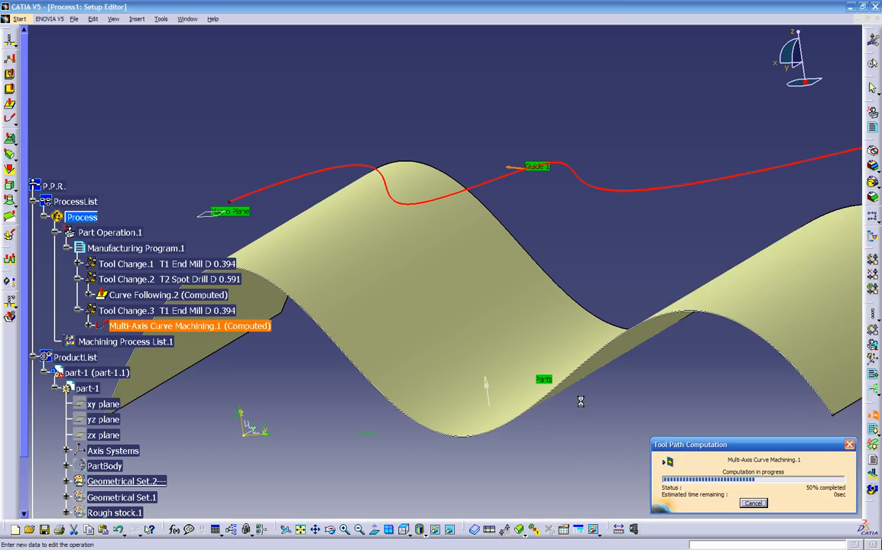
middle_click_drag(539, 356, 660, 323)
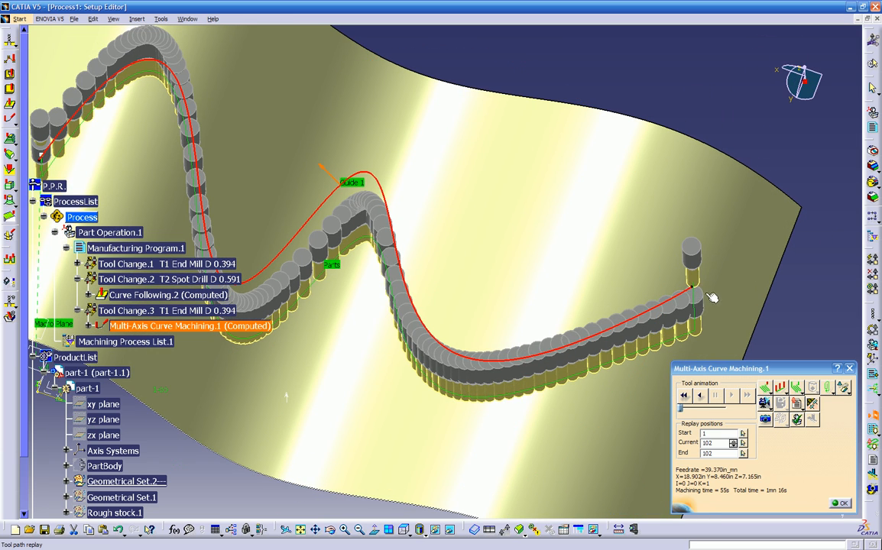
left_click(841, 505)
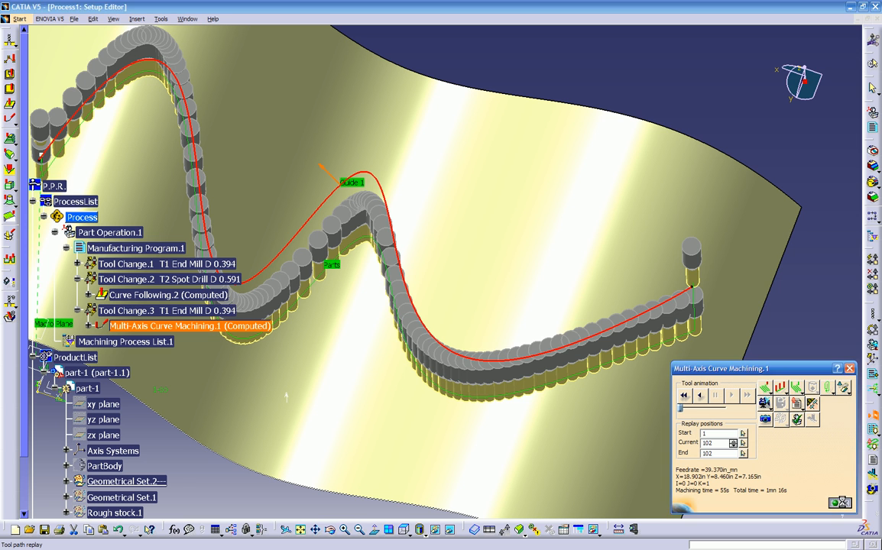
left_click(770, 538)
- Enter the part design through the raised guide curve, close its definition, and show Sketch.15 of Geometrical Set.2
middle_click_drag(489, 416, 551, 331)
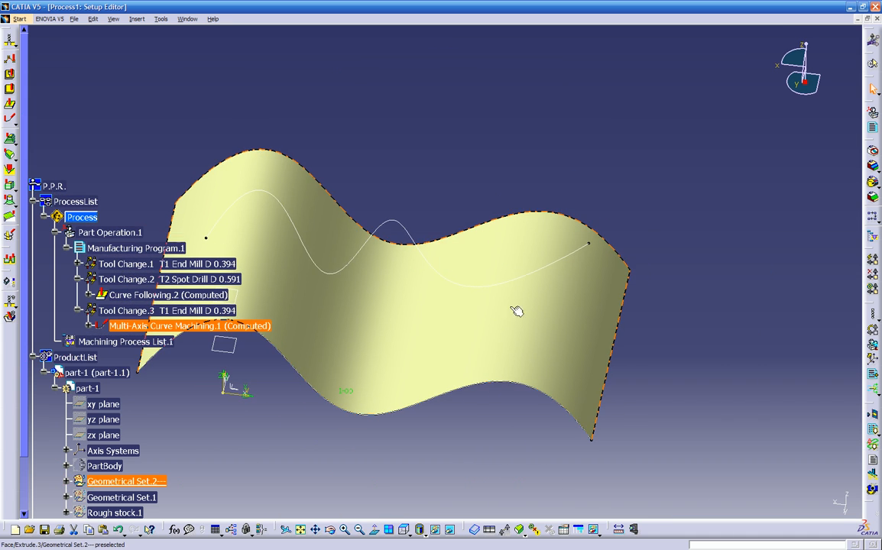
double_click(583, 251)
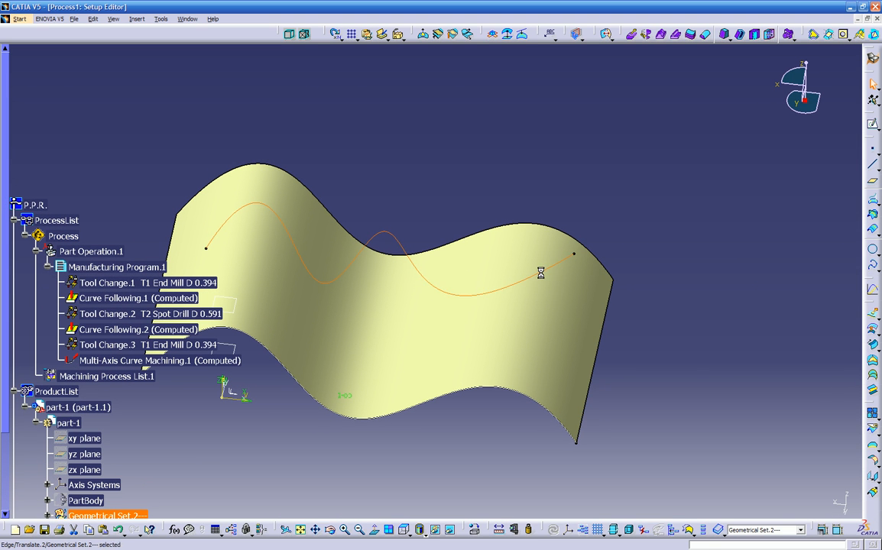
left_click(779, 503)
middle_click_drag(414, 445, 451, 382)
scroll(398, 389, "down", 4)
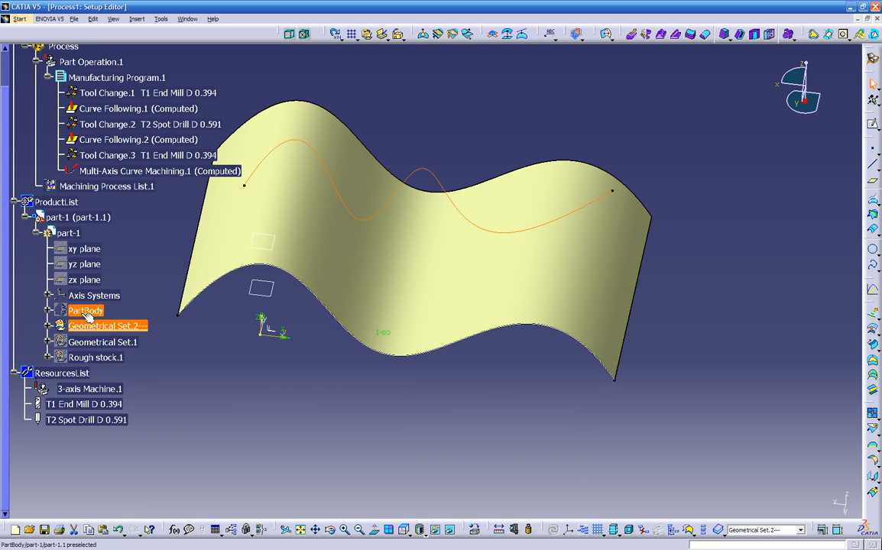
left_click(49, 326)
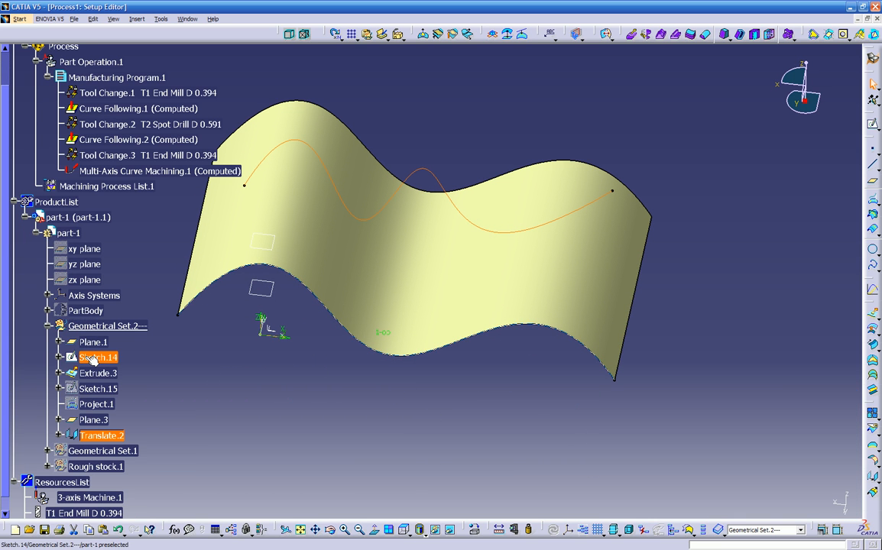
right_click(99, 387)
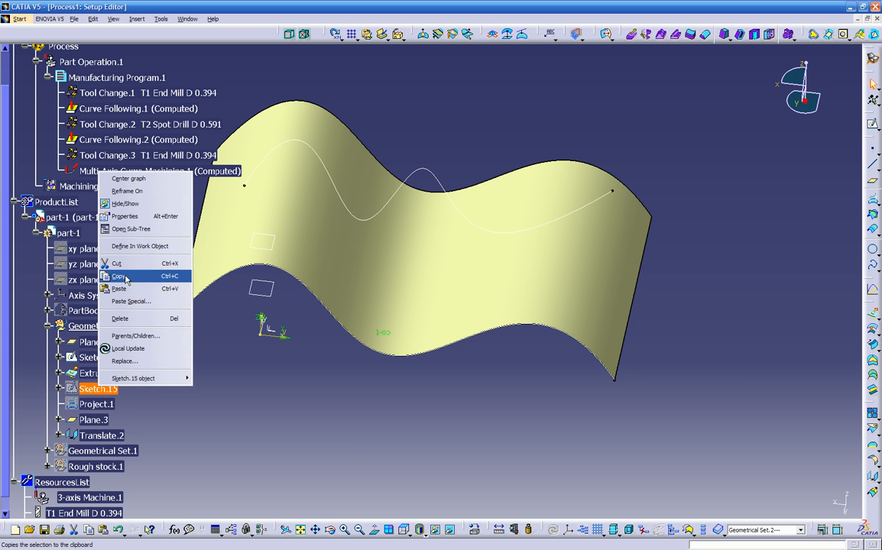
left_click(125, 204)
middle_click_drag(329, 340, 604, 329)
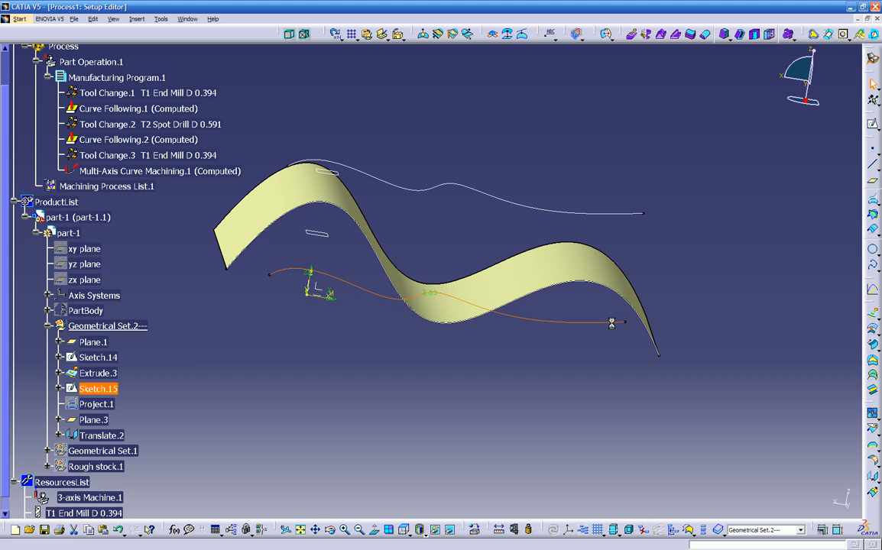
- Edit Sketch.15 and draw a short curved lead-out spline from the curve's far end to about H 19.7 in, V 8.4 in
double_click(617, 327)
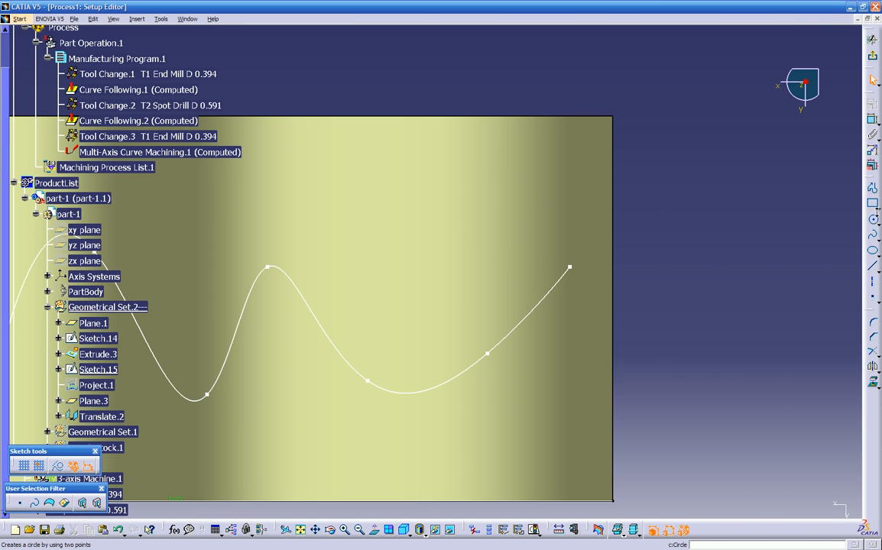
left_click(872, 189)
left_click(873, 237)
mouse_move(706, 326)
middle_mouse_down()
mouse_move(578, 311)
mouse_move(650, 254)
mouse_move(648, 237)
middle_mouse_up()
left_click(457, 221)
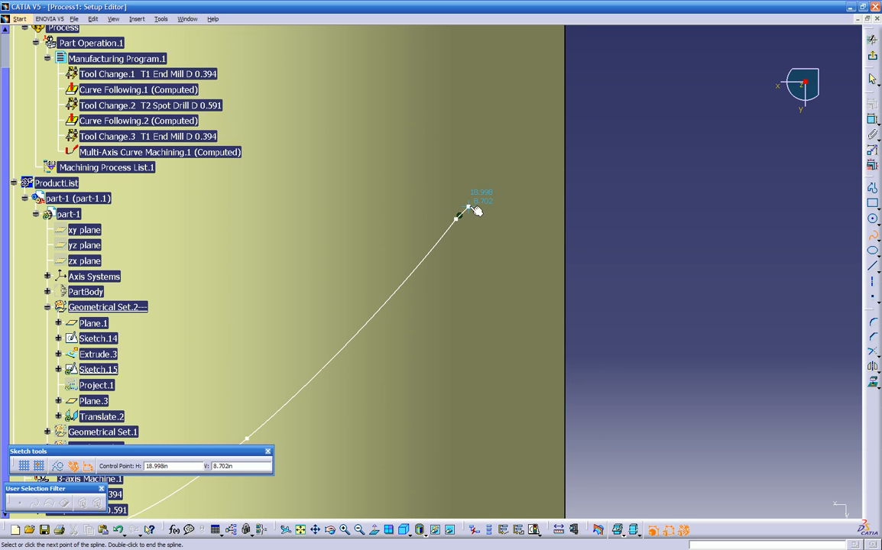
left_click(471, 206)
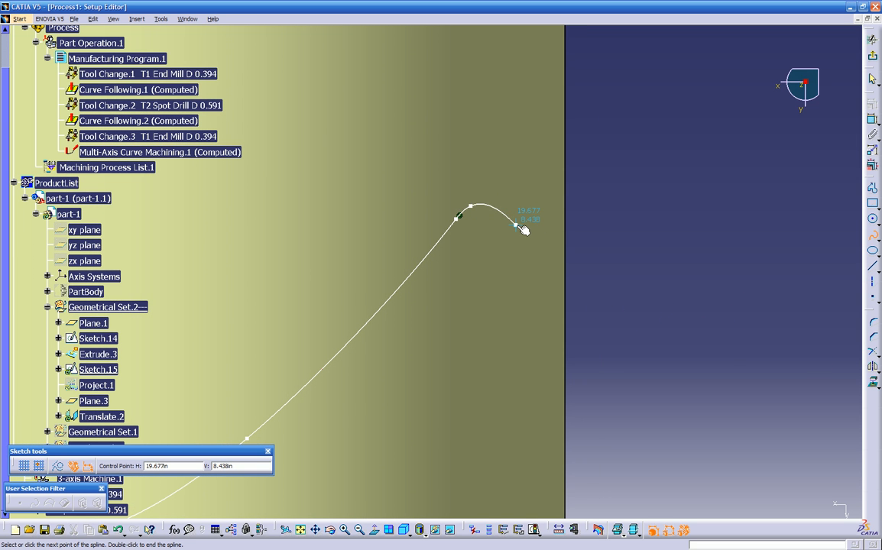
left_click(516, 225)
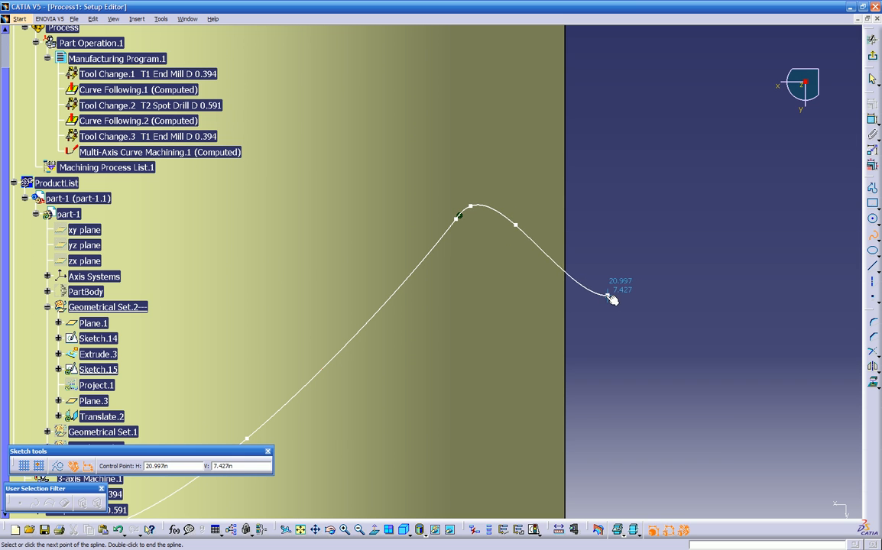
double_click(658, 297)
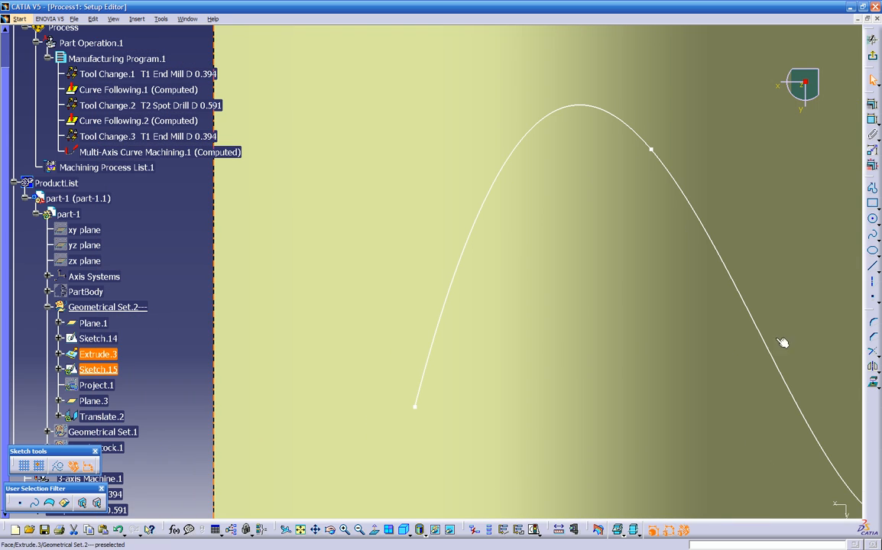
- Draw a short three-point lead-in spline at the opposite end of the Sketch.15 curve and exit the sketch
left_click(872, 235)
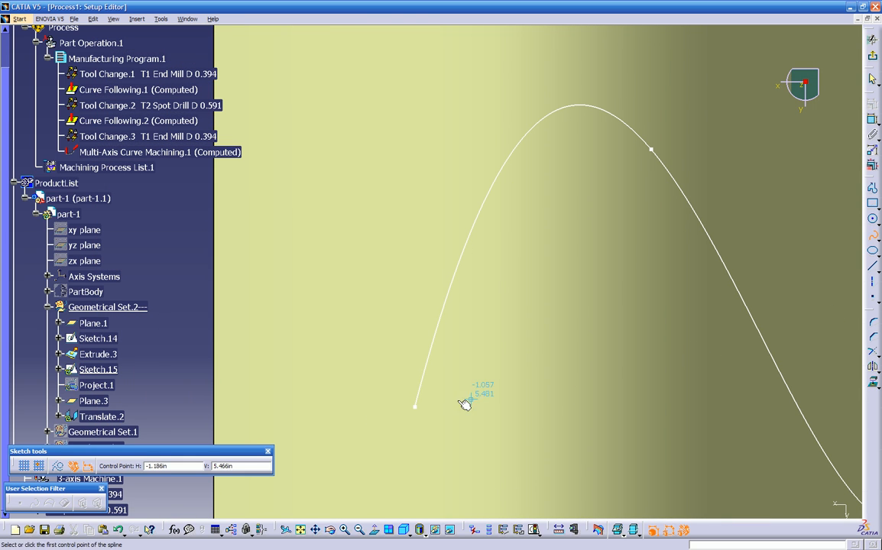
left_click(418, 403)
left_click(406, 427)
left_click(358, 424)
key("Escape")
mouse_move(560, 397)
middle_mouse_down()
mouse_move(520, 380)
mouse_move(482, 435)
mouse_move(500, 290)
mouse_move(487, 291)
middle_mouse_up()
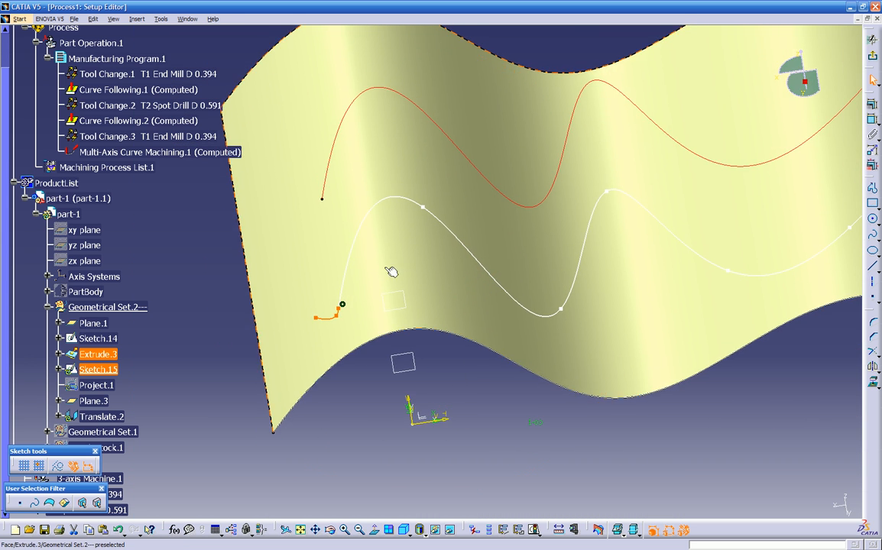
left_click(873, 56)
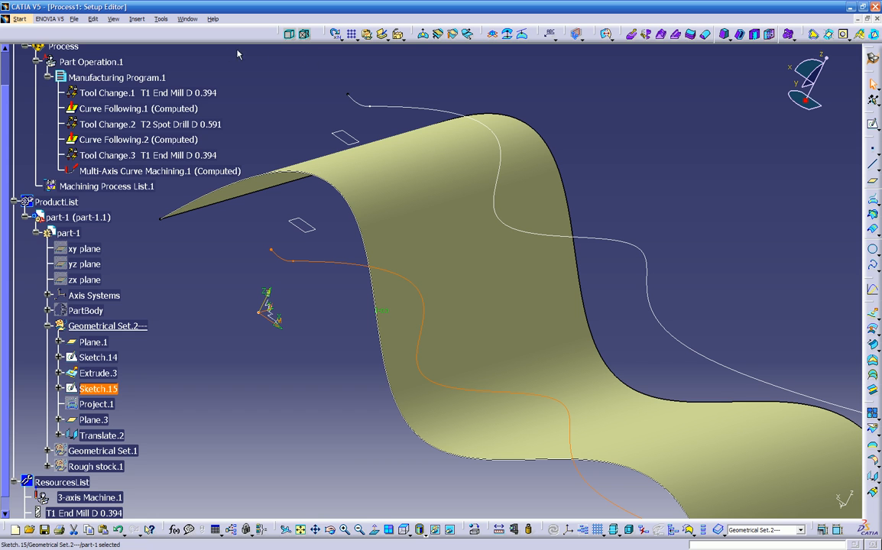
- Return to the manufacturing program and open the Multi-Axis Curve Machining.1 operation for editing
scroll(161, 115, "up", 1)
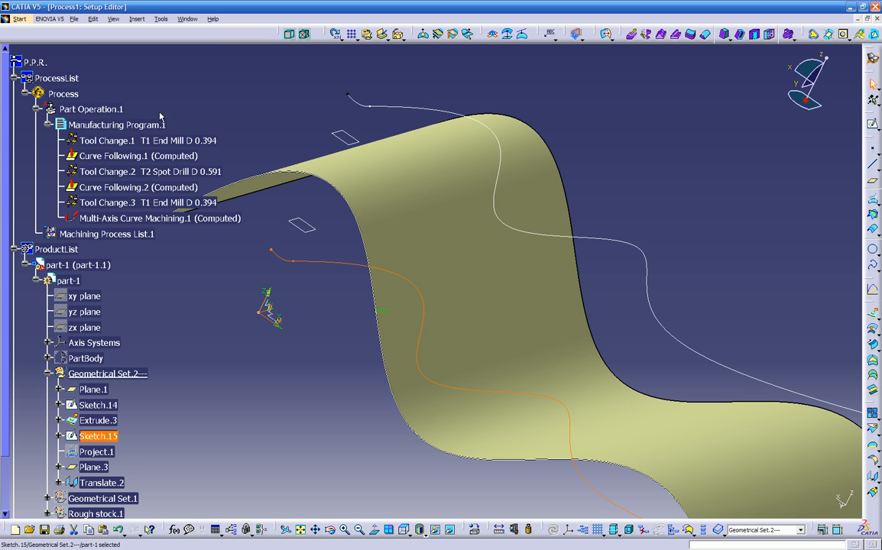
double_click(102, 127)
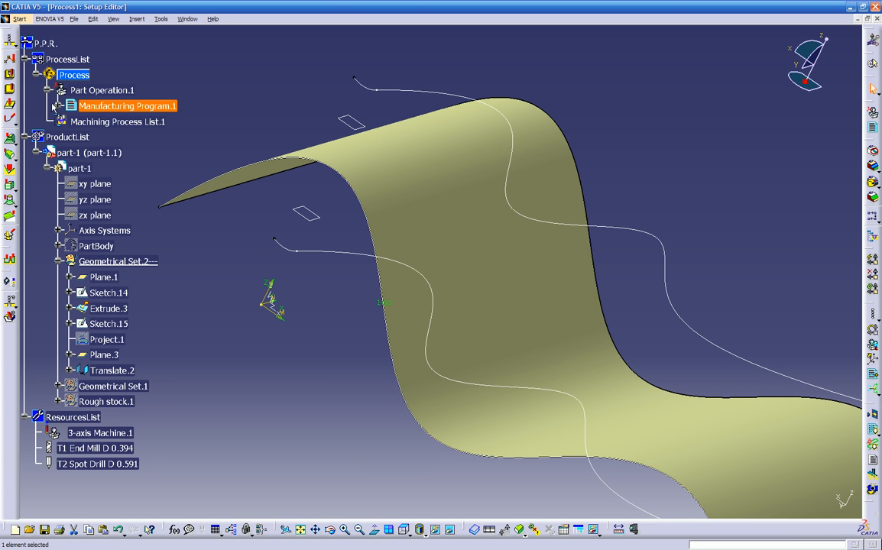
left_click(56, 106)
double_click(133, 183)
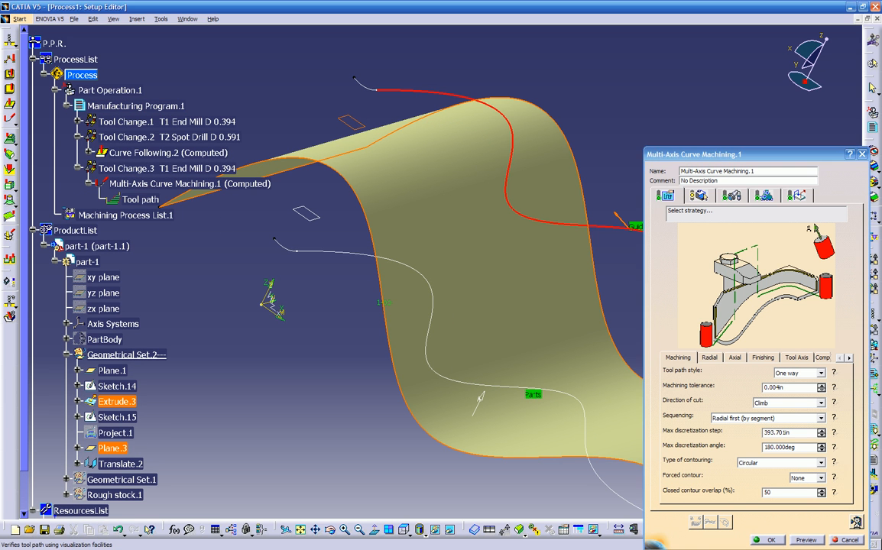
- Replay the tool path of Multi-Axis Curve Machining.1 with its existing guide selection and inspect it at the extended curve ends
left_click(856, 522)
middle_click_drag(567, 284, 449, 205)
middle_click_drag(519, 315, 407, 238)
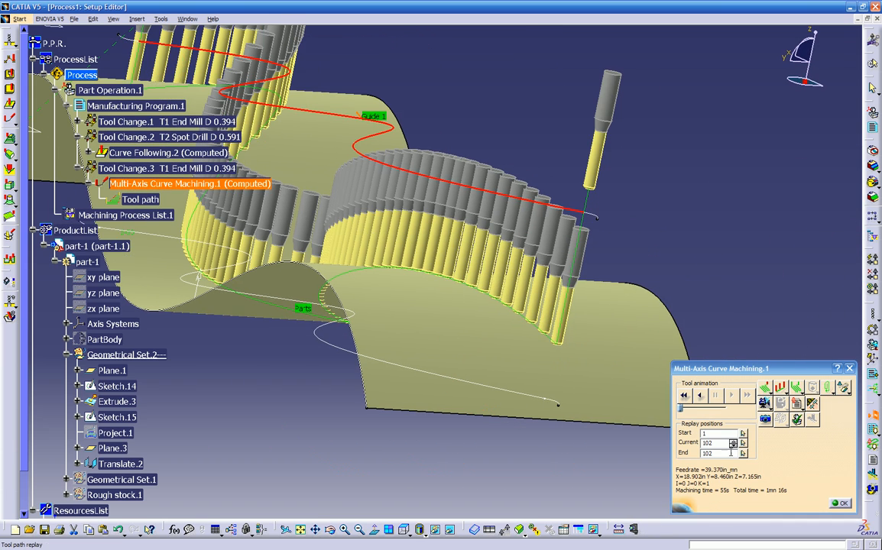
left_click(840, 504)
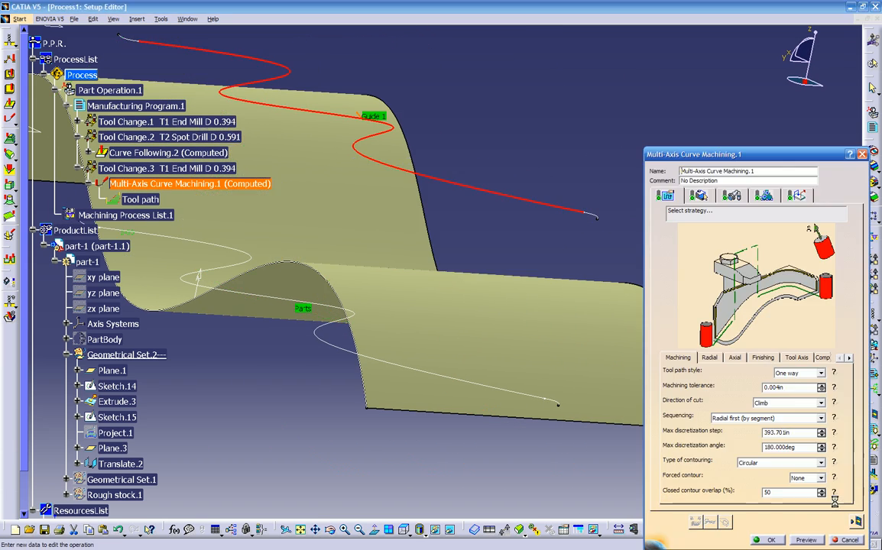
- Remove all guides from the operation and reselect the raised curve including its new end splines as the guide
left_click(698, 195)
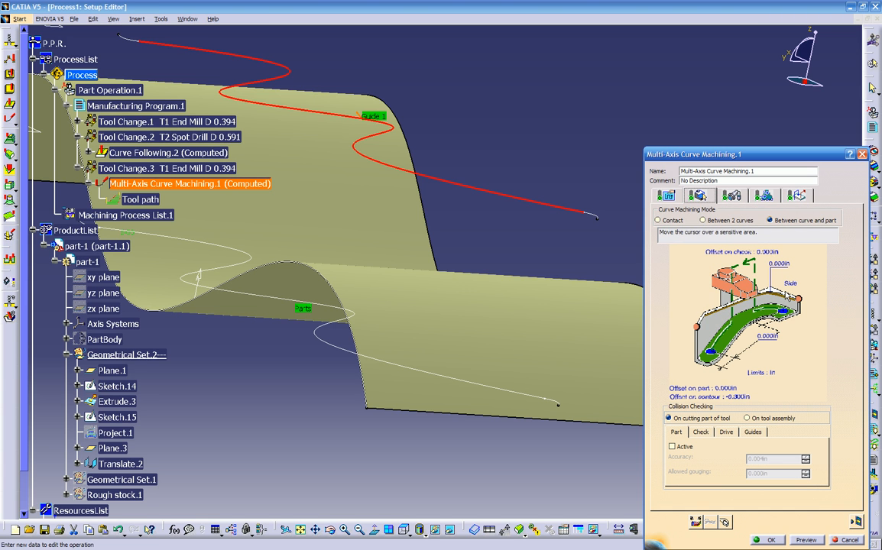
right_click(727, 312)
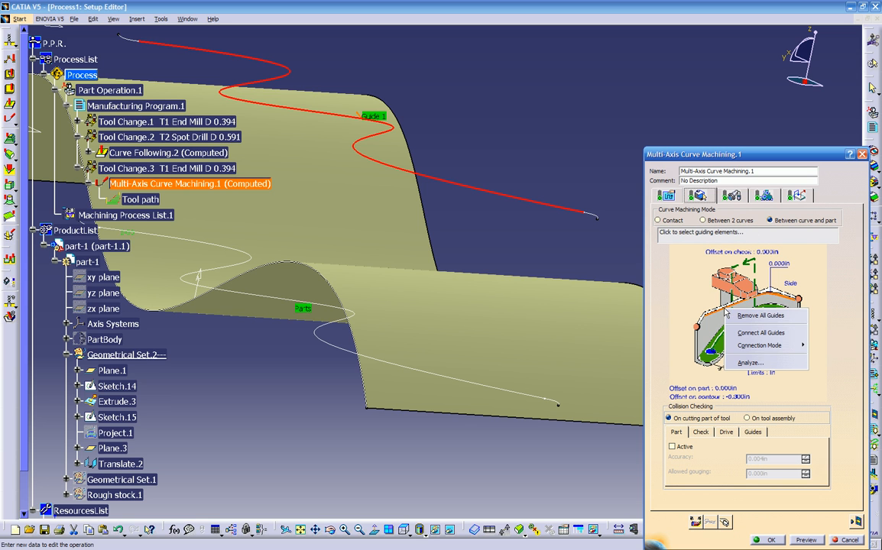
left_click(732, 315)
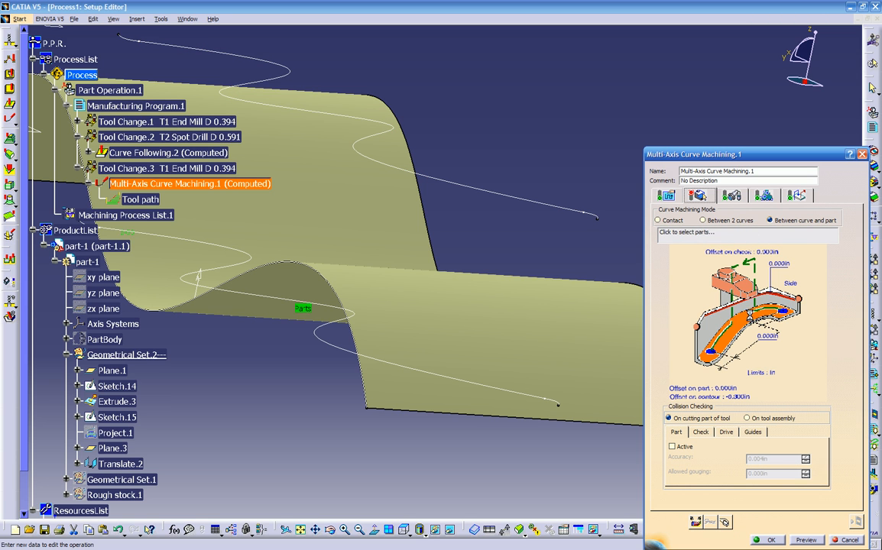
left_click(718, 315)
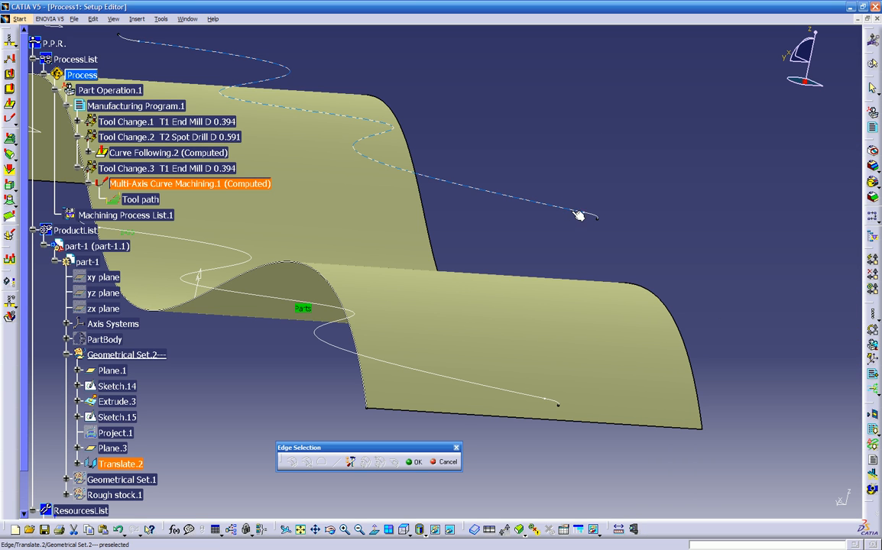
left_click(593, 216)
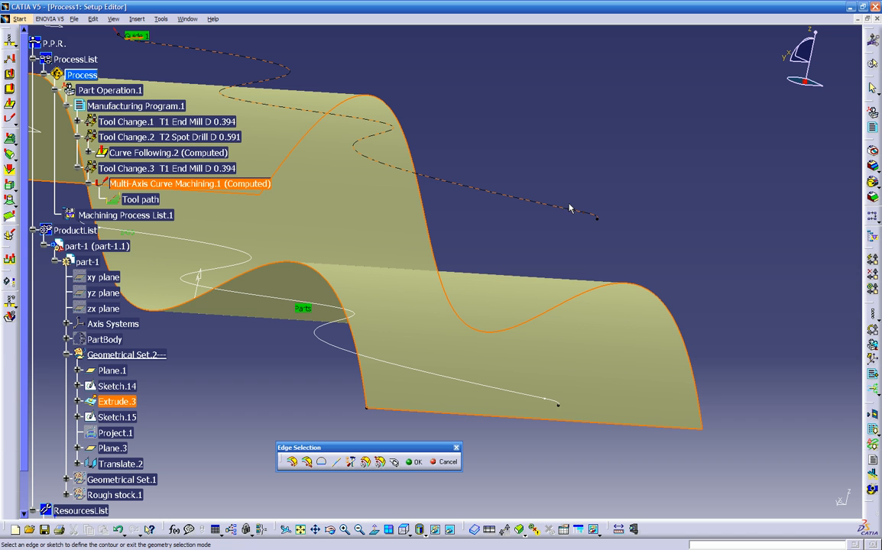
double_click(508, 235)
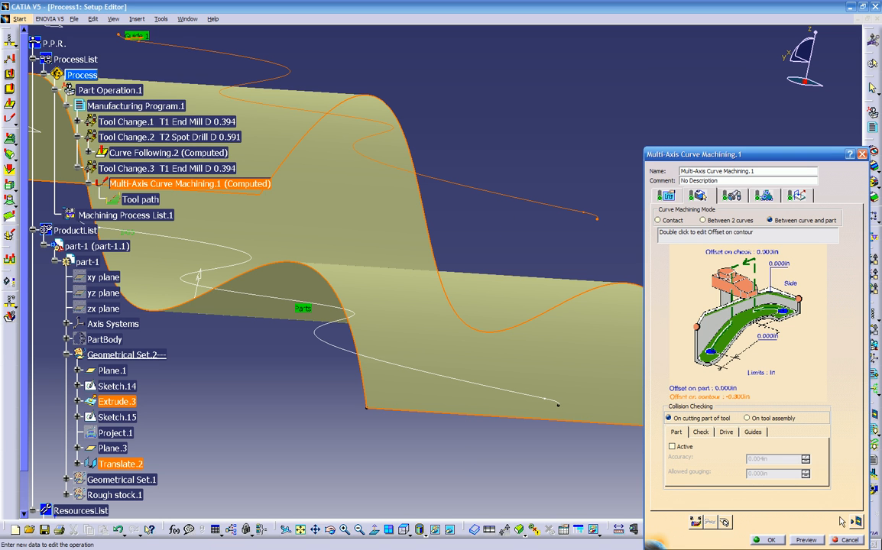
- Replay the tool path along the extended guide and inspect the tool positions at both ends and along the surface
left_click(856, 523)
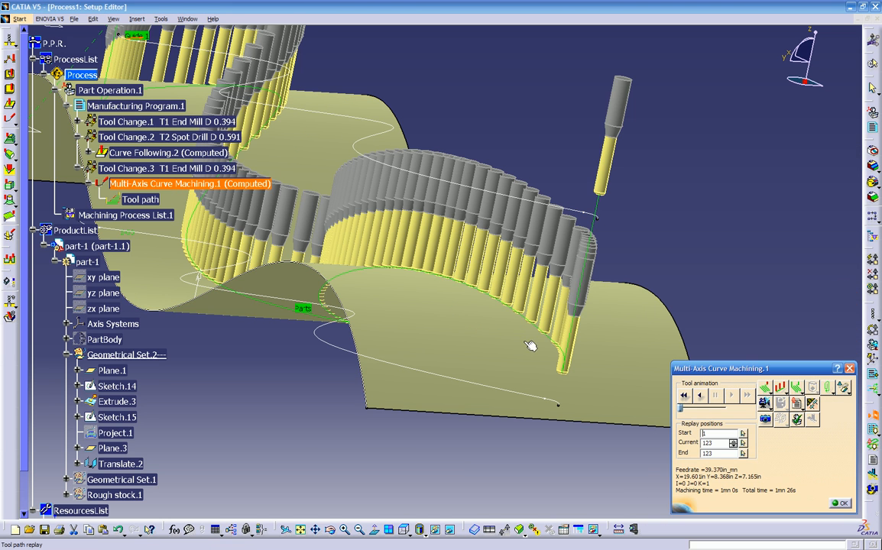
middle_click_drag(570, 361, 407, 176)
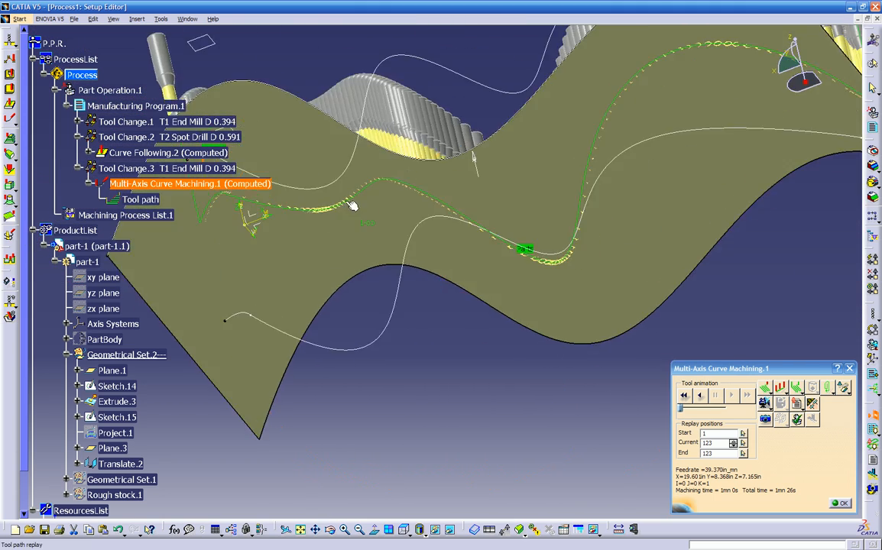
middle_click_drag(465, 245, 542, 319)
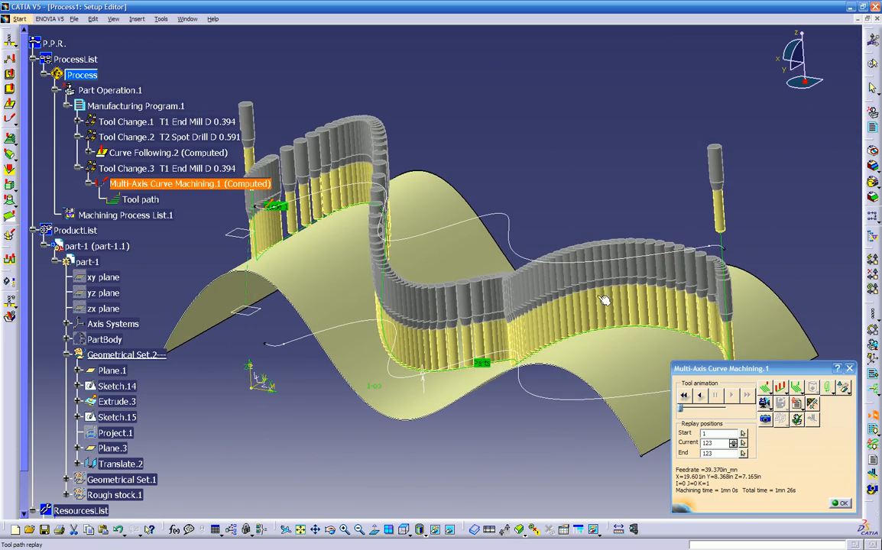
middle_click_drag(446, 224, 418, 295)
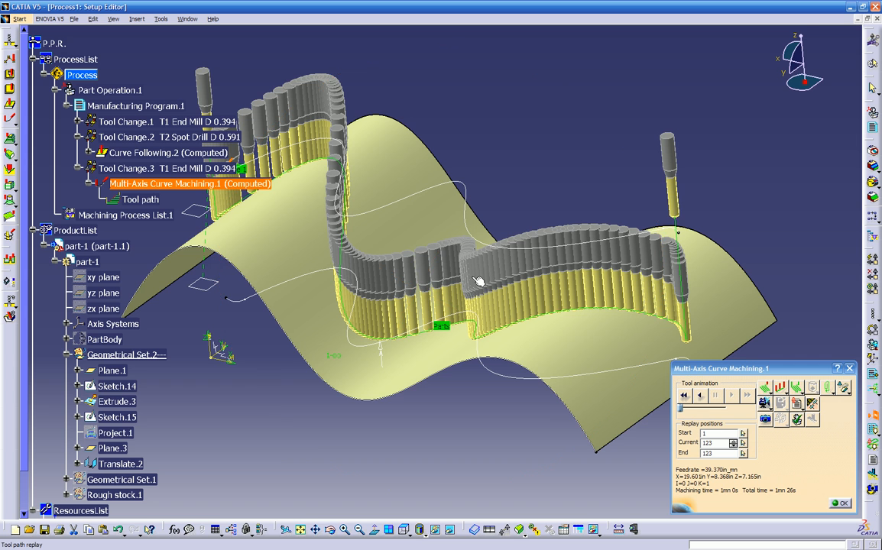
middle_click_drag(477, 282, 591, 327)
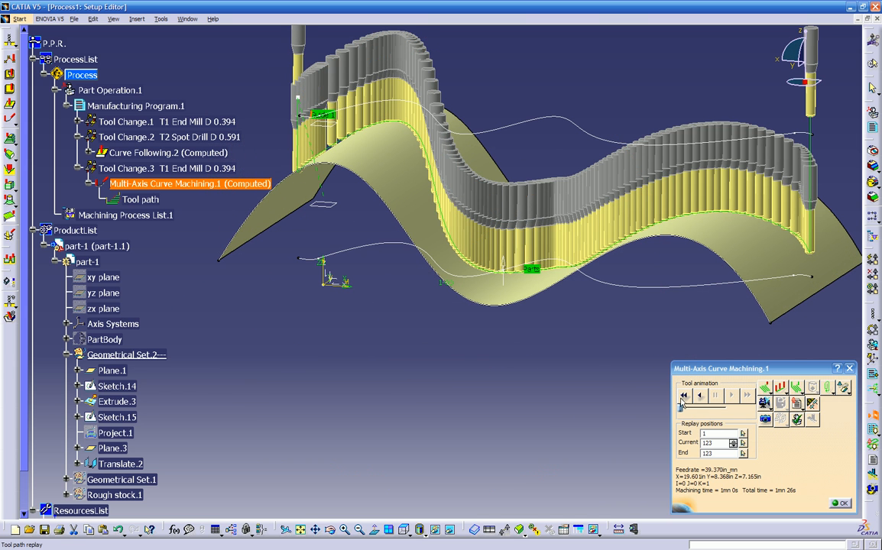
left_click(839, 503)
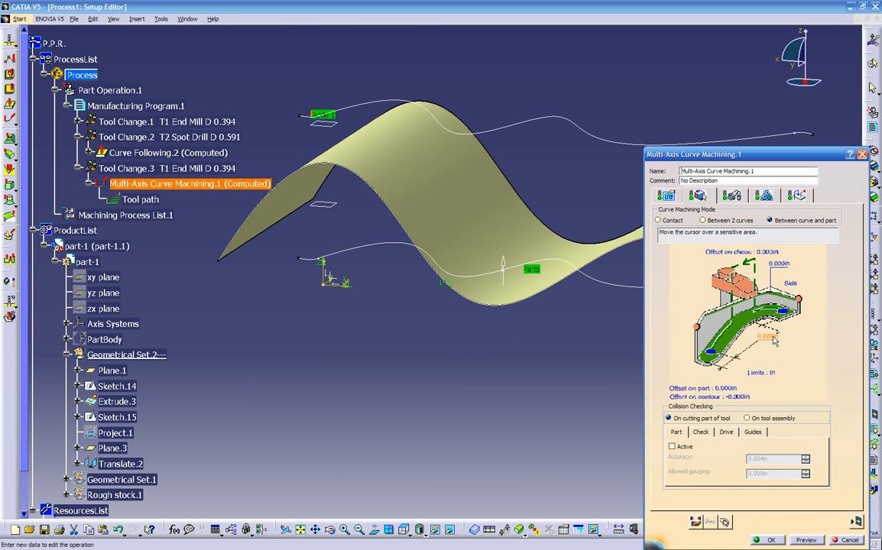
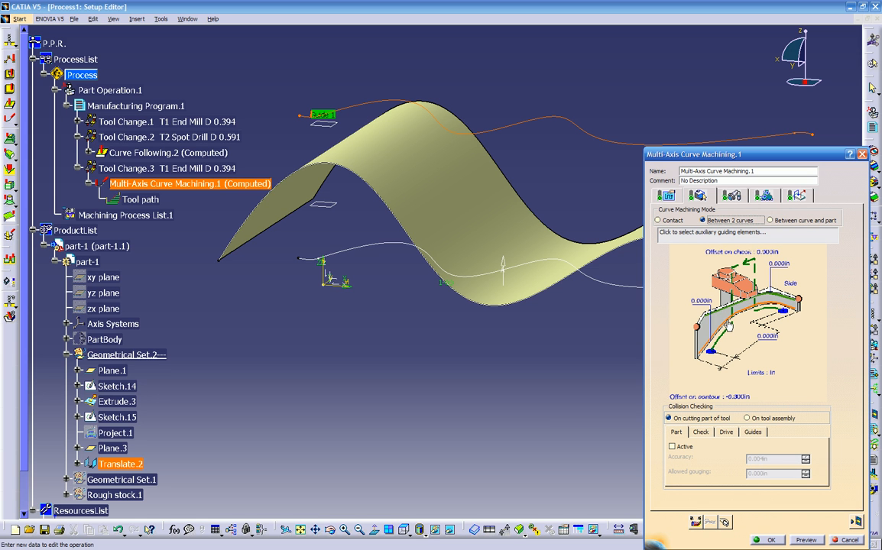
- Change the curve machining mode to Between 2 curves and select the complete Sketch.15 curve as the auxiliary guide
left_click(728, 324)
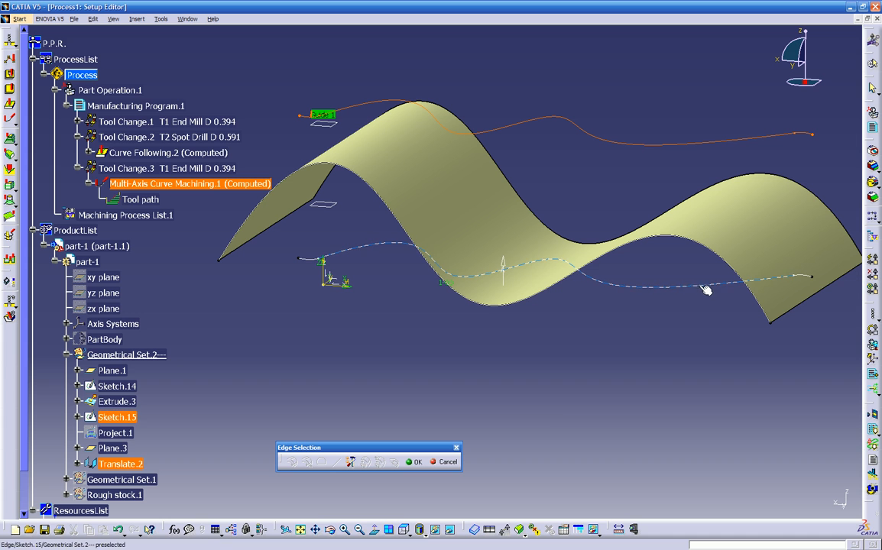
left_click(801, 278)
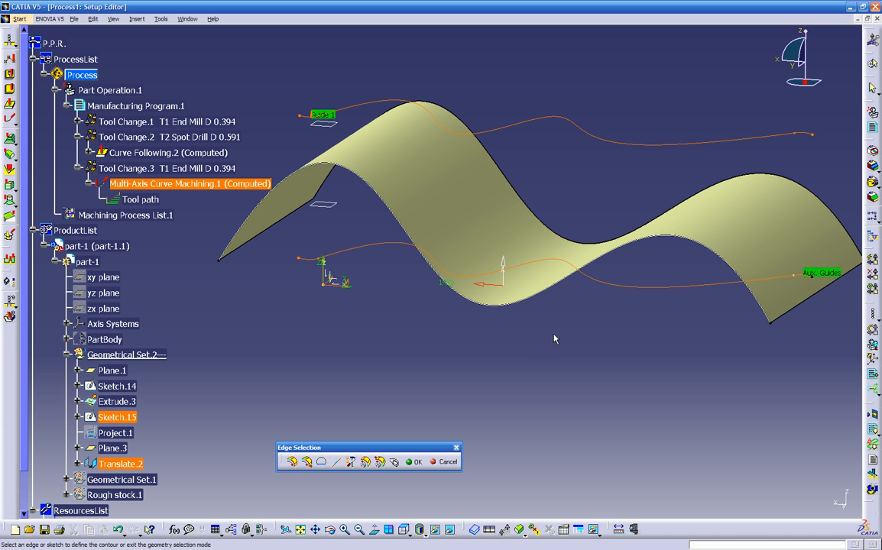
left_click(413, 462)
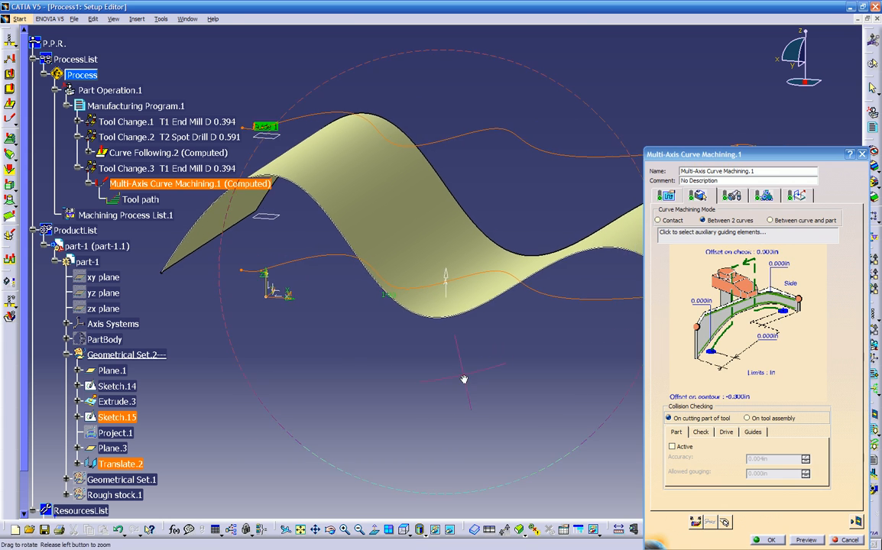
- Hide the specification tree, the wavy extruded surface and its profile curve, leaving the two guide curves
key("F3")
middle_click_drag(435, 338, 369, 338)
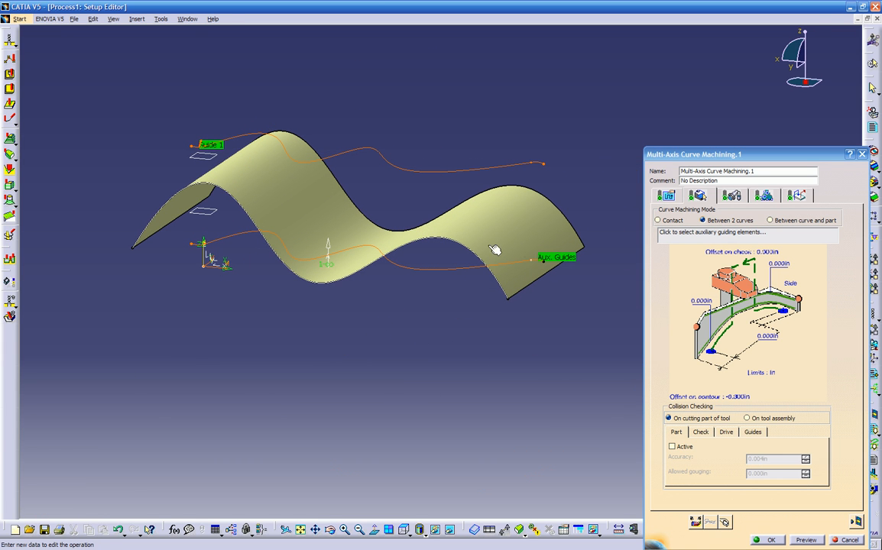
right_click(496, 220)
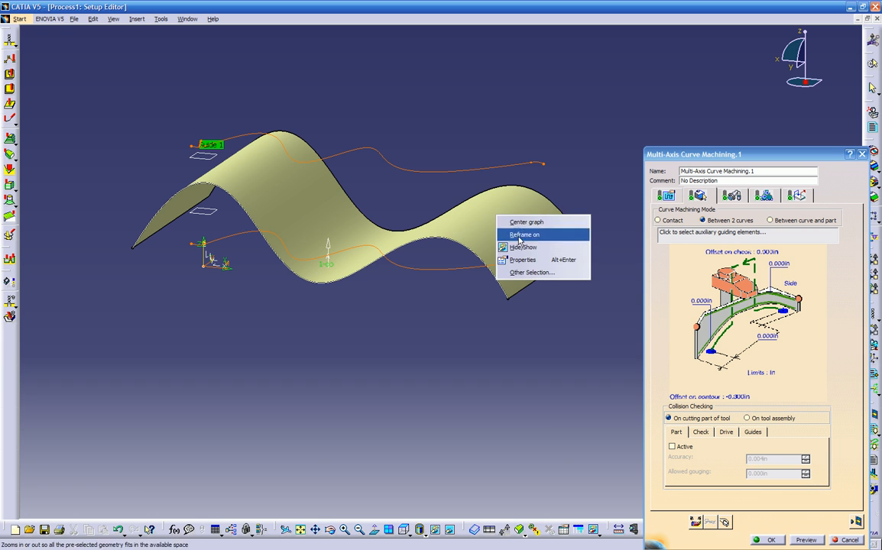
left_click(512, 235)
mouse_move(428, 290)
middle_mouse_down()
mouse_move(418, 295)
mouse_move(426, 289)
middle_mouse_up()
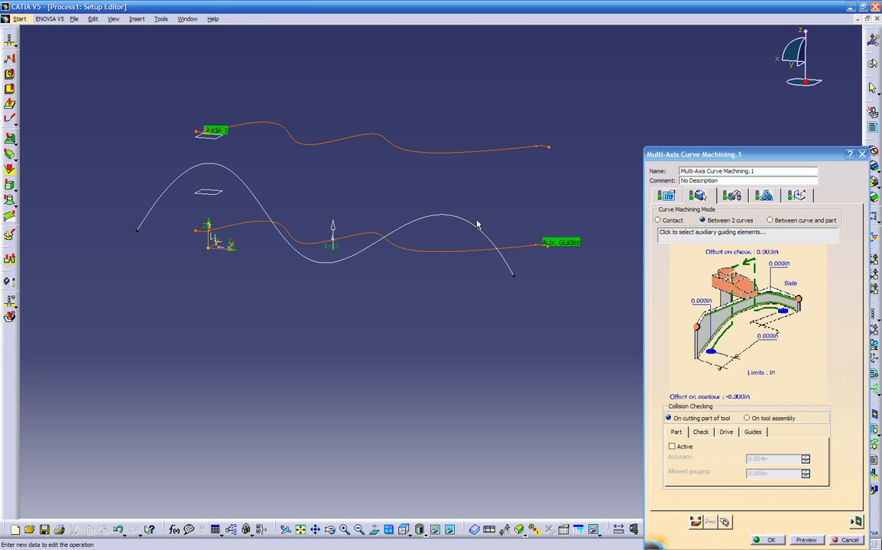
right_click(474, 229)
left_click(489, 256)
middle_click_drag(463, 258, 501, 187)
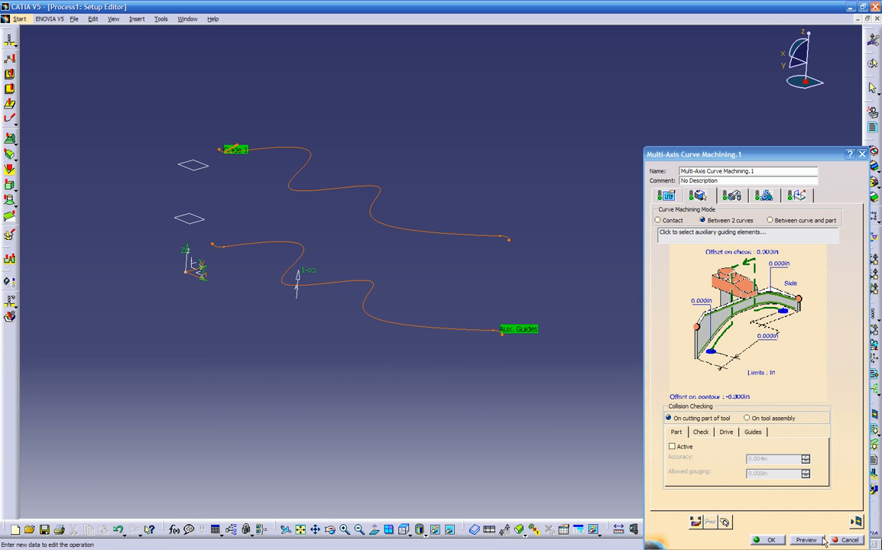
- Replay the Between 2 curves tool path and inspect how the tool follows the lower auxiliary guide
left_click(858, 522)
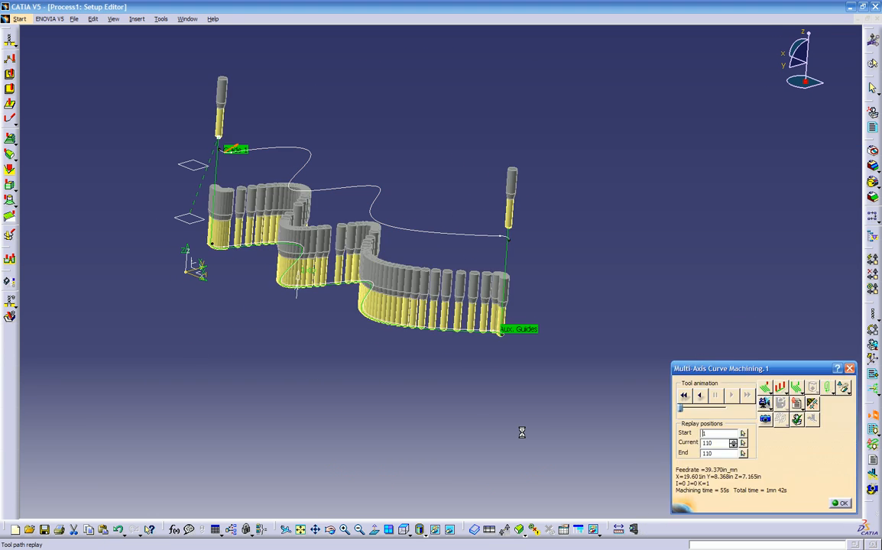
middle_click_drag(489, 413, 489, 372)
middle_click_drag(417, 371, 468, 416)
left_click(841, 503)
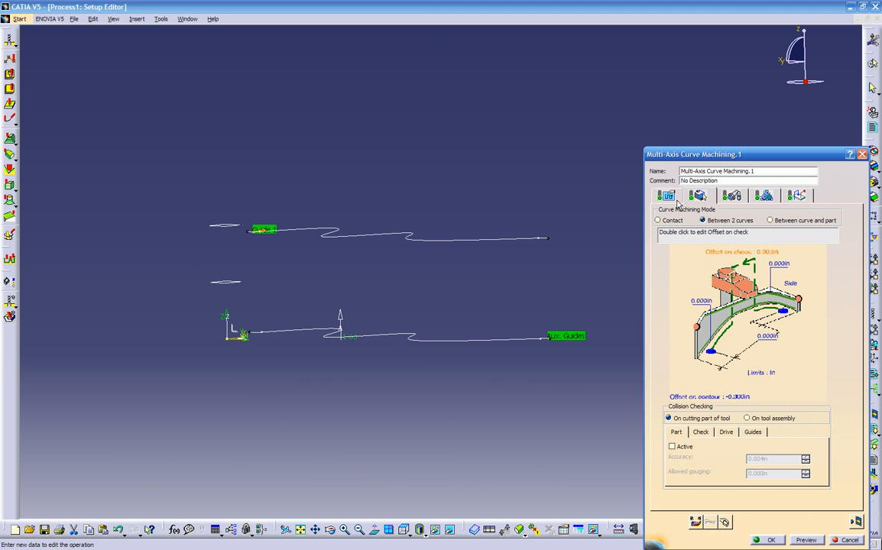
- Set the number of axial levels to 20 in the machining strategy
left_click(668, 196)
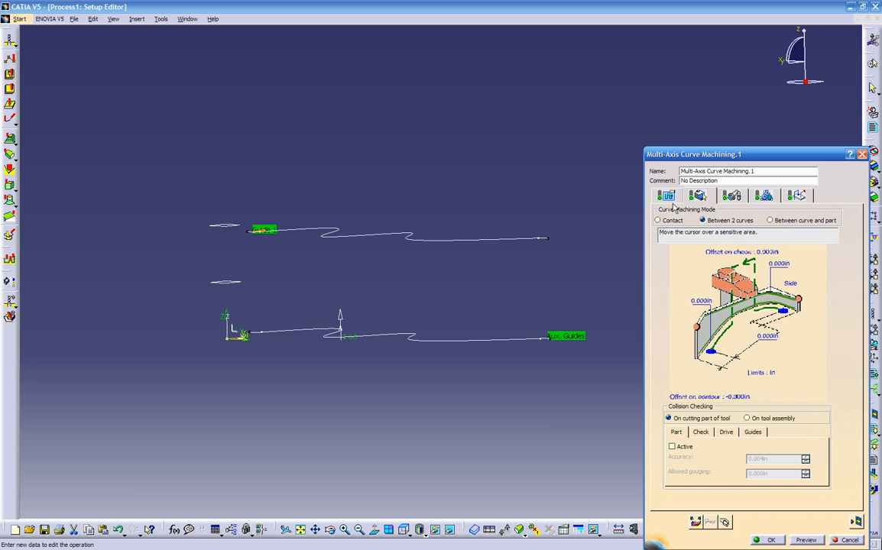
left_click(733, 359)
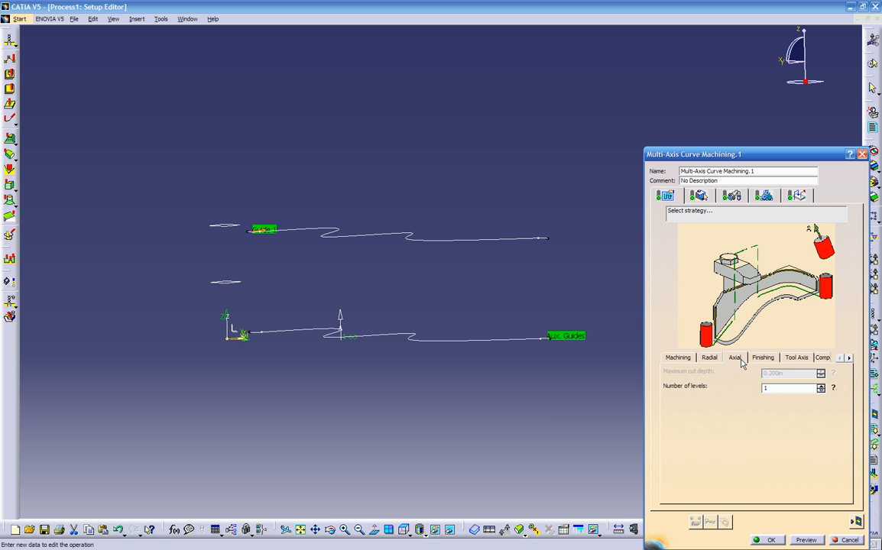
double_click(761, 388)
- Replay the 20-level tool path with the tool shown only at its current position and check how it steps down between the guides
left_click(856, 522)
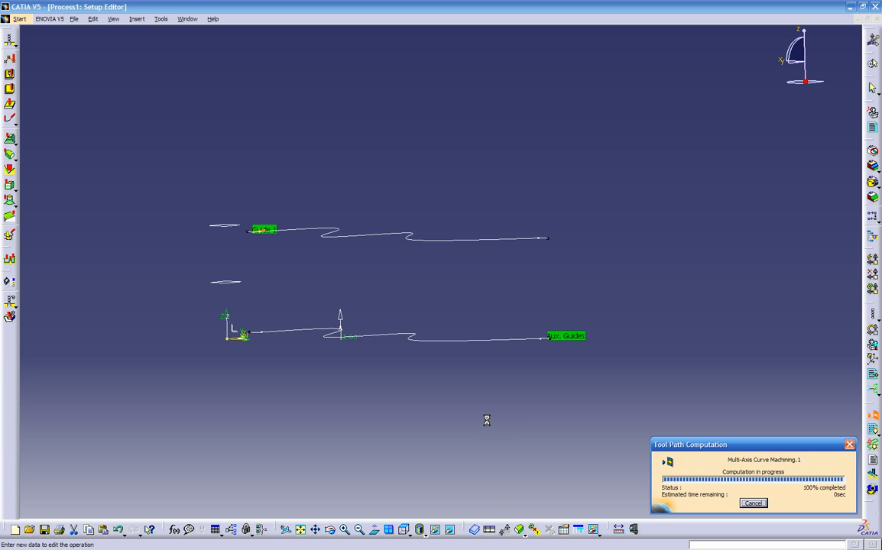
middle_click_drag(467, 399, 466, 397)
left_click(787, 390)
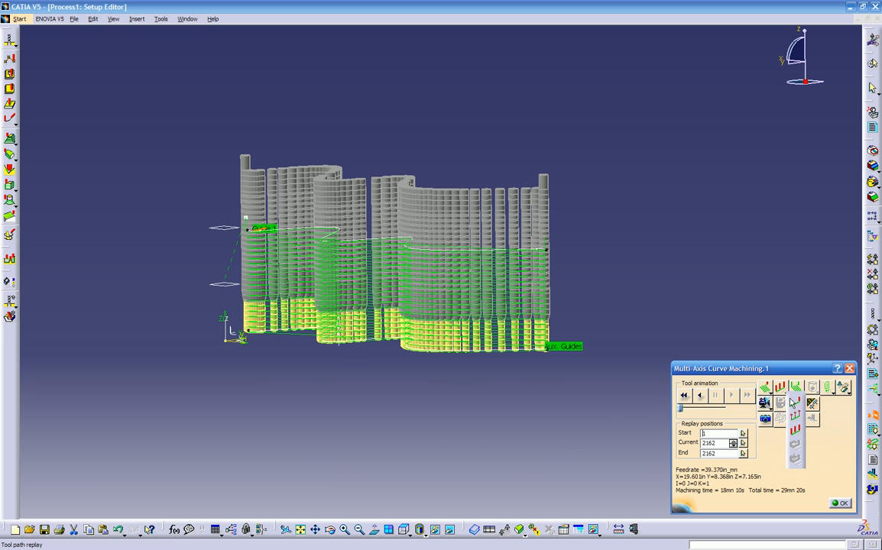
left_click(796, 403)
mouse_move(438, 352)
middle_mouse_down()
mouse_move(512, 344)
mouse_move(473, 361)
mouse_move(426, 354)
mouse_move(439, 364)
middle_mouse_up()
left_click(730, 396)
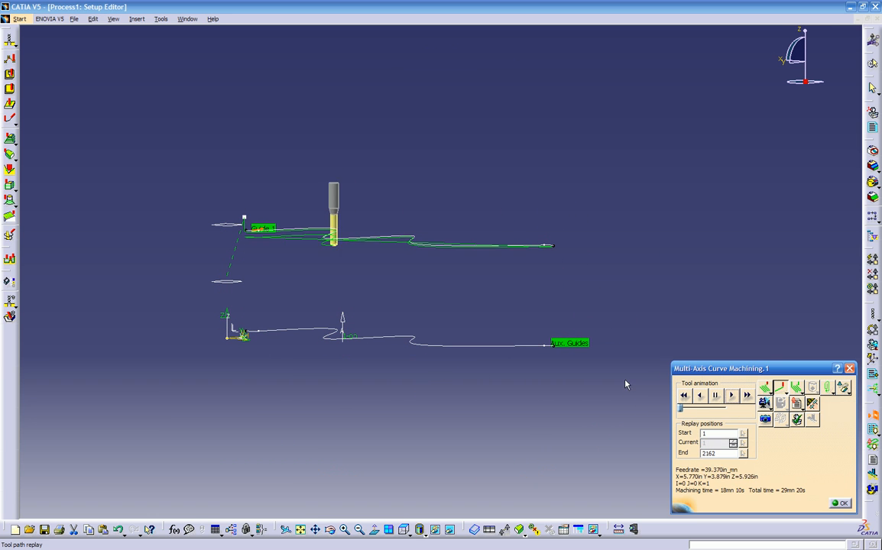
middle_click_drag(413, 325, 453, 305)
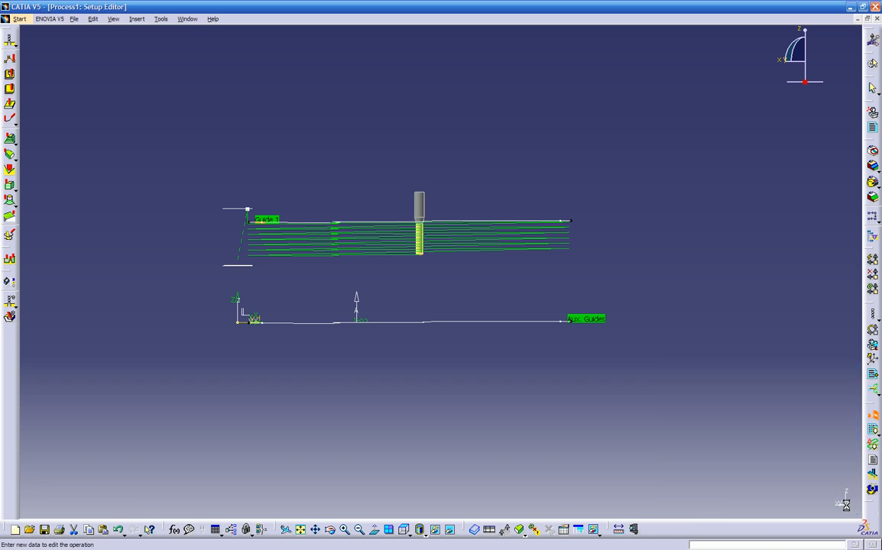
left_click(841, 504)
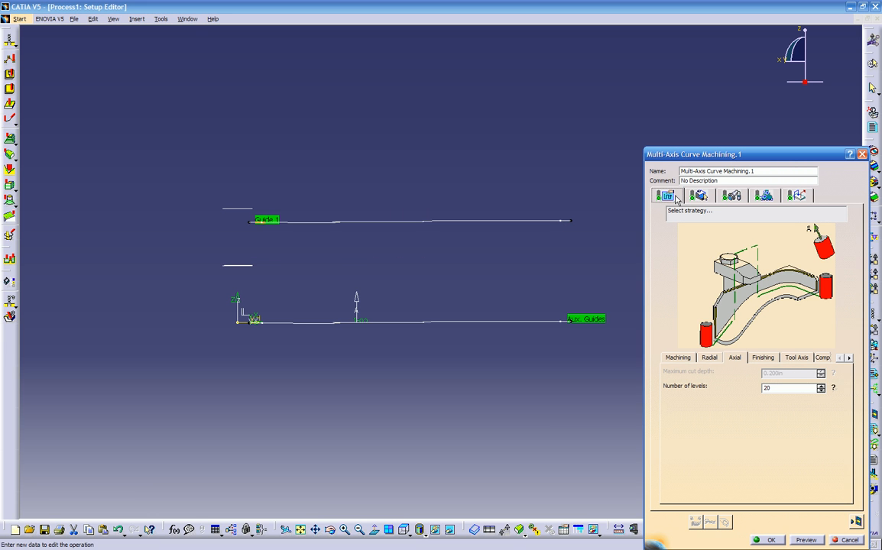
- Change the tool path style of the operation to Zig zag
left_click(699, 196)
left_click(675, 198)
left_click(677, 357)
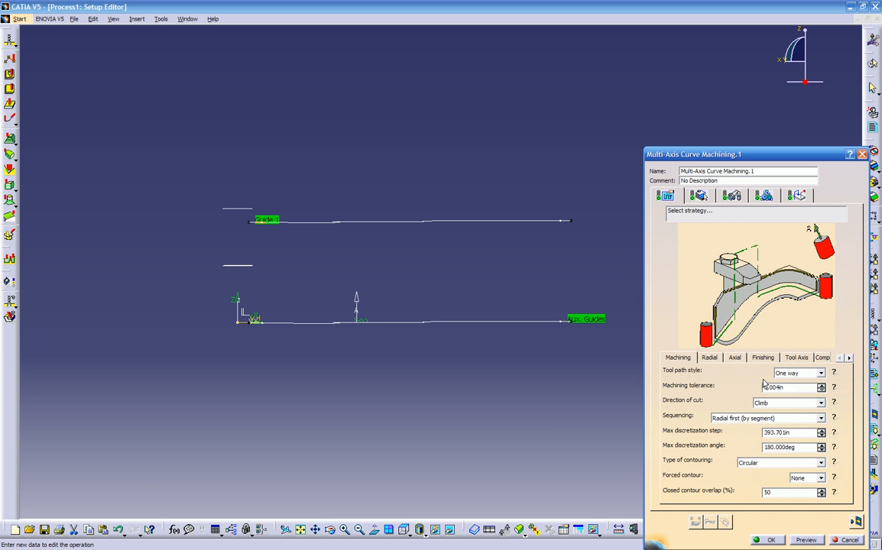
left_click(788, 372)
left_click(787, 389)
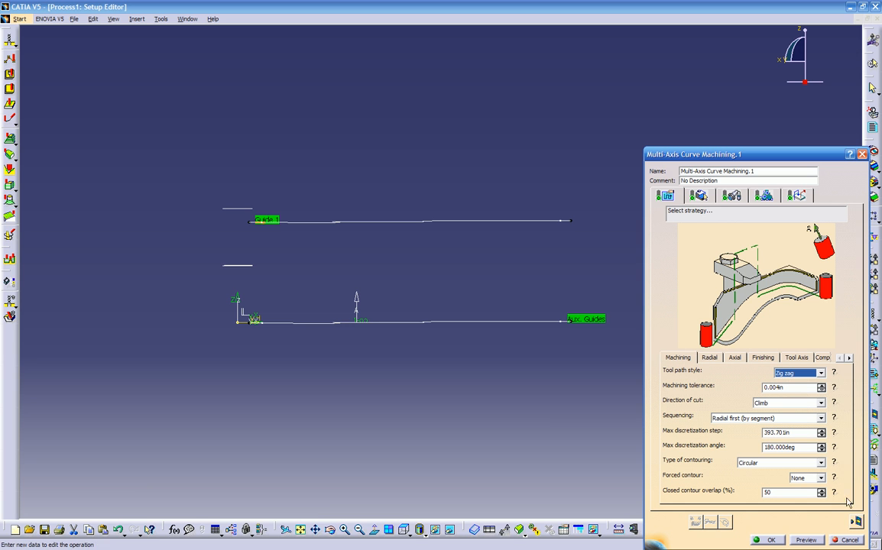
- Replay the Zig zag tool path from its start, inspect the passes between the two guides, and accept the operation
left_click(857, 522)
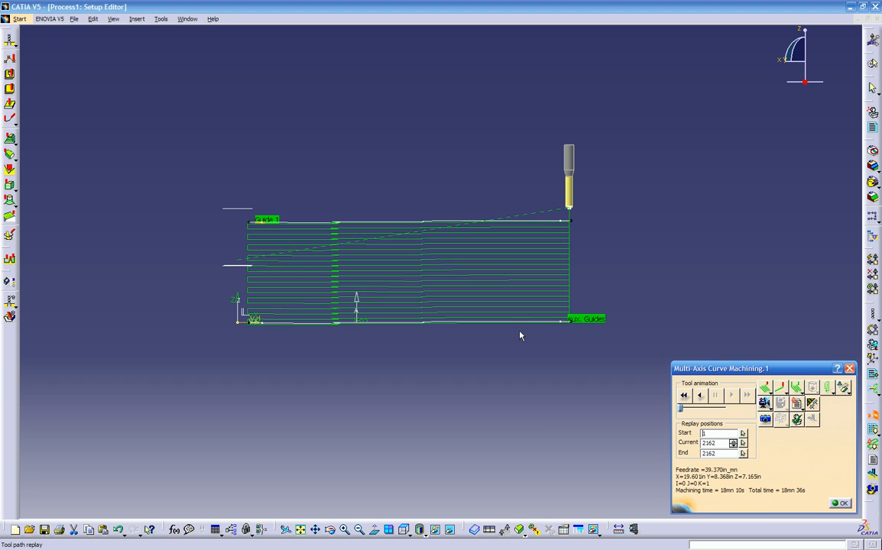
middle_click_drag(462, 328, 432, 369)
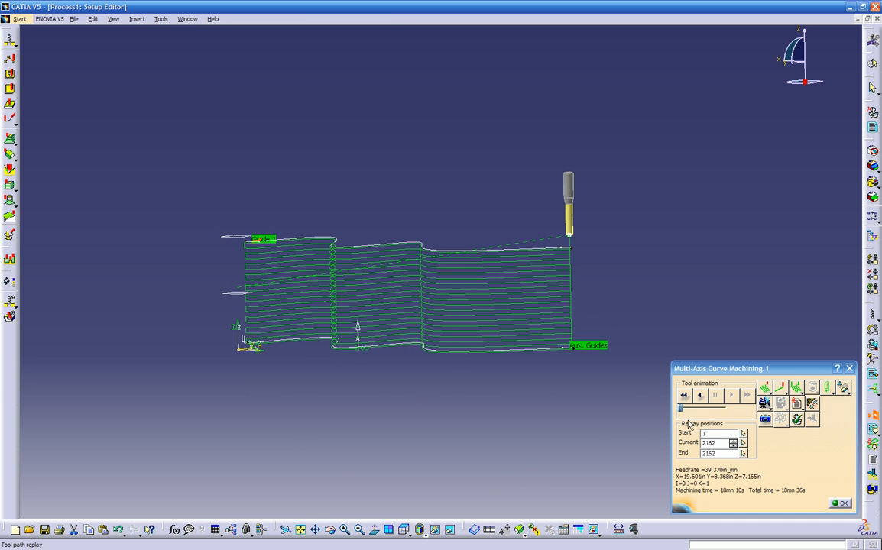
left_click(685, 396)
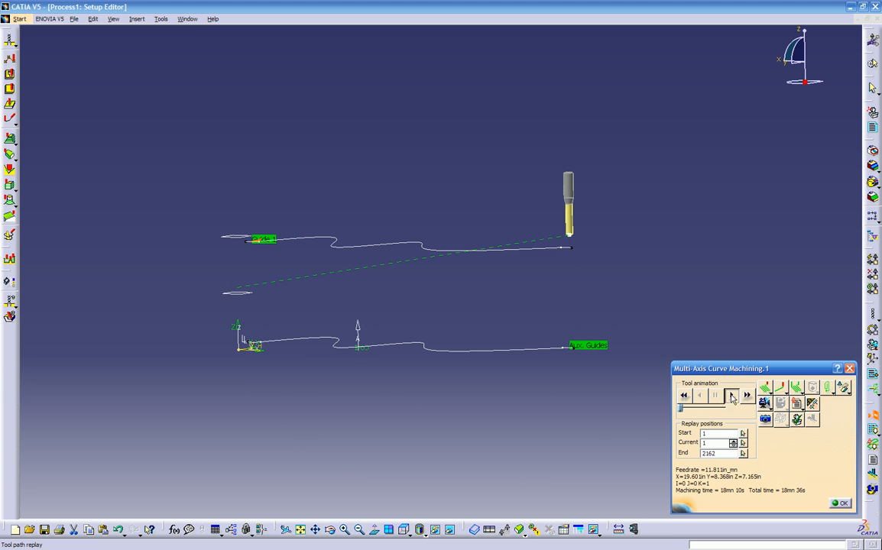
left_click(732, 396)
middle_click_drag(331, 404, 394, 380)
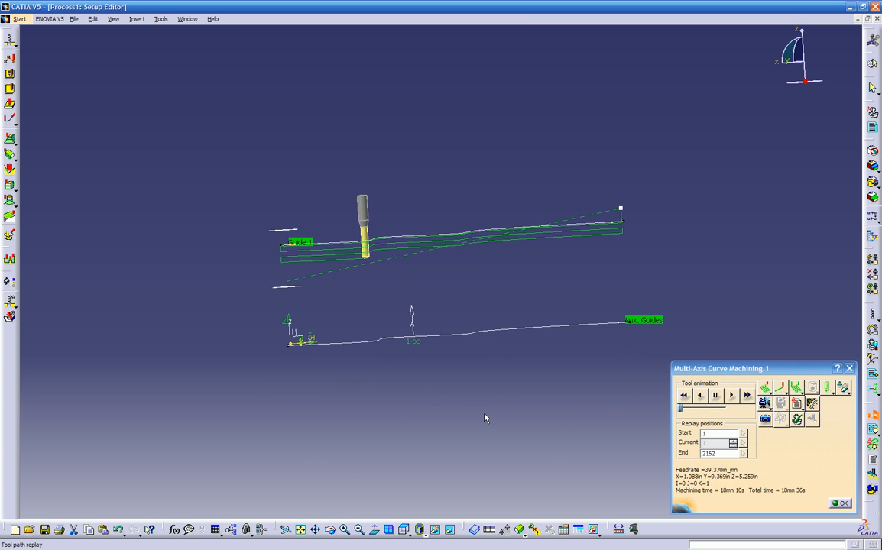
middle_click_drag(475, 414, 473, 415)
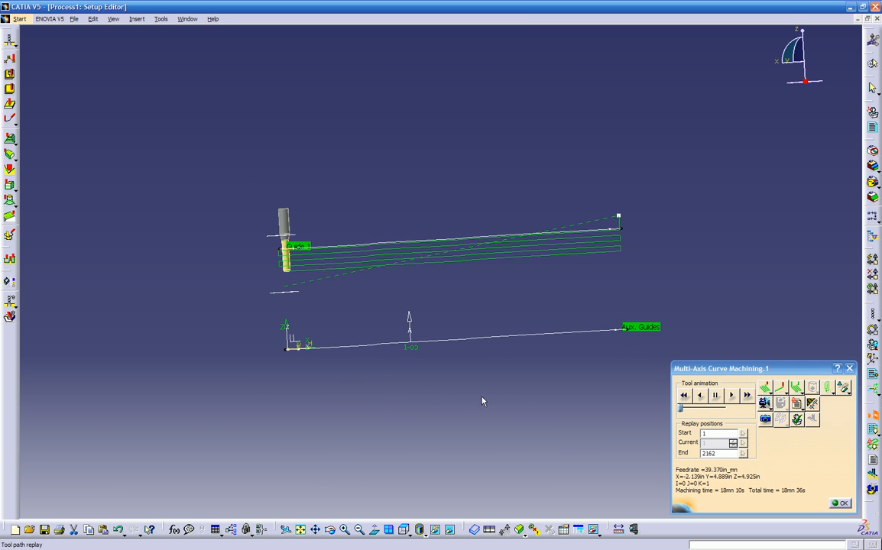
mouse_move(420, 380)
middle_mouse_down()
mouse_move(415, 404)
mouse_move(421, 397)
middle_mouse_up()
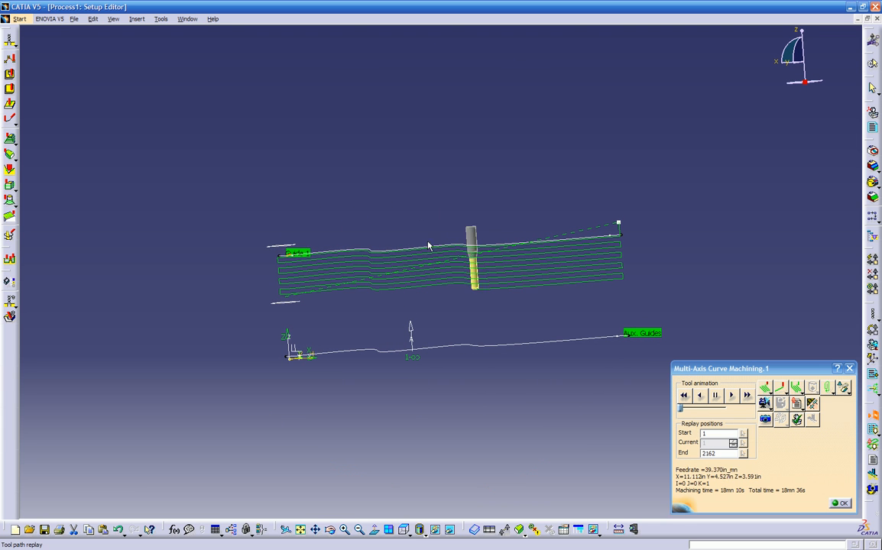
middle_click_drag(451, 351, 506, 423)
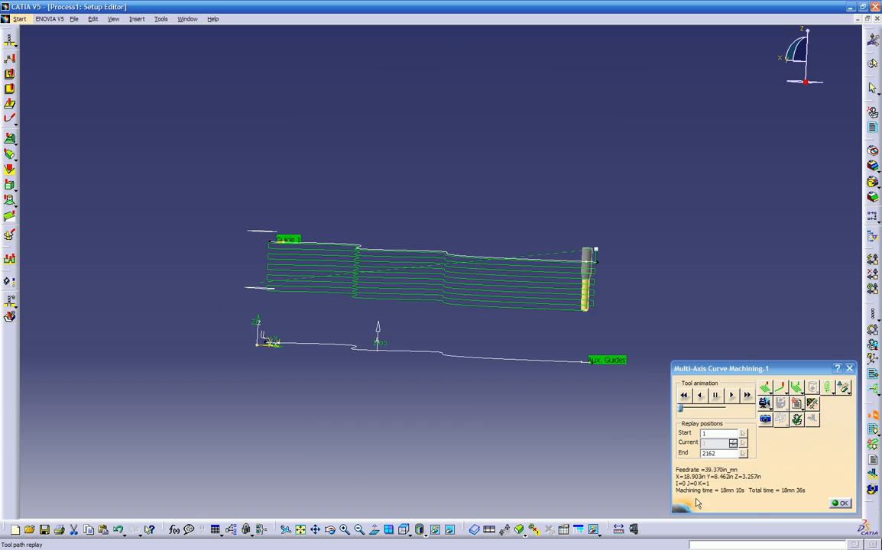
left_click(841, 503)
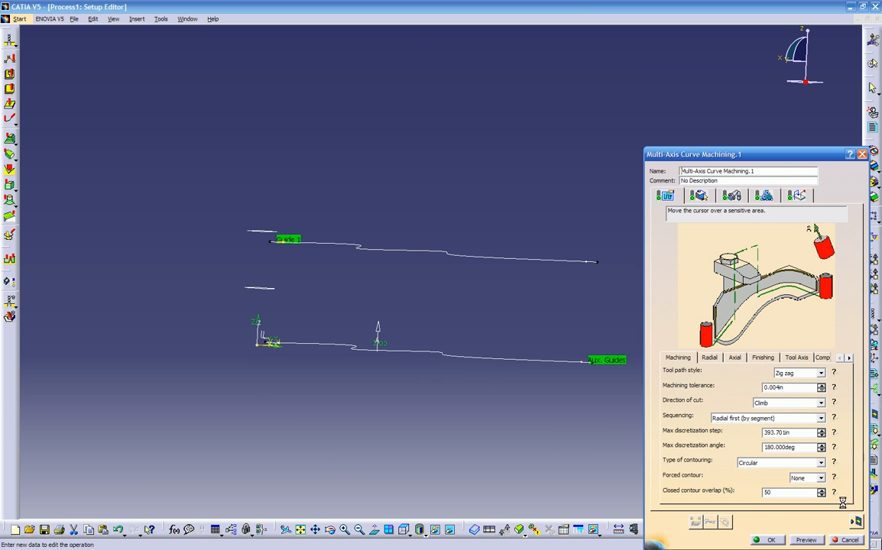
left_click(771, 541)
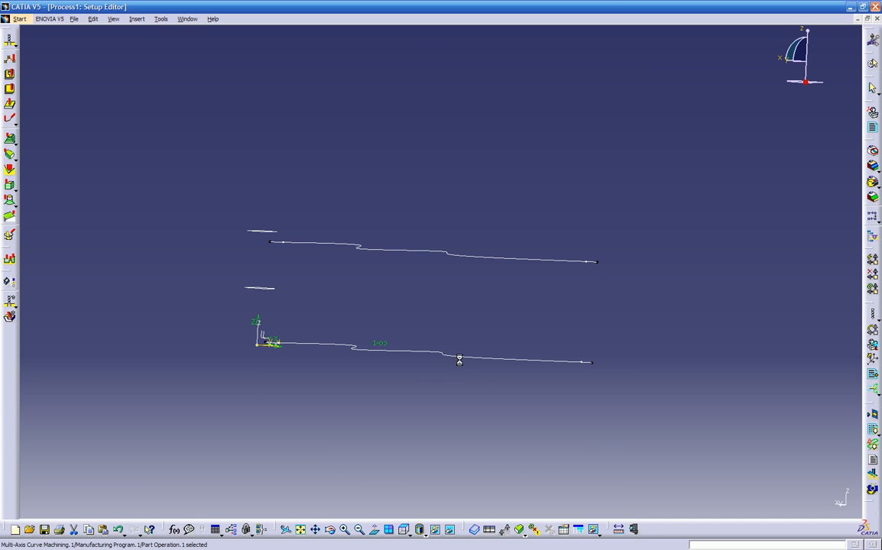
- Restore the hidden projected curve to the visible space and hide the lower Sketch.15 guide curve
left_click(450, 529)
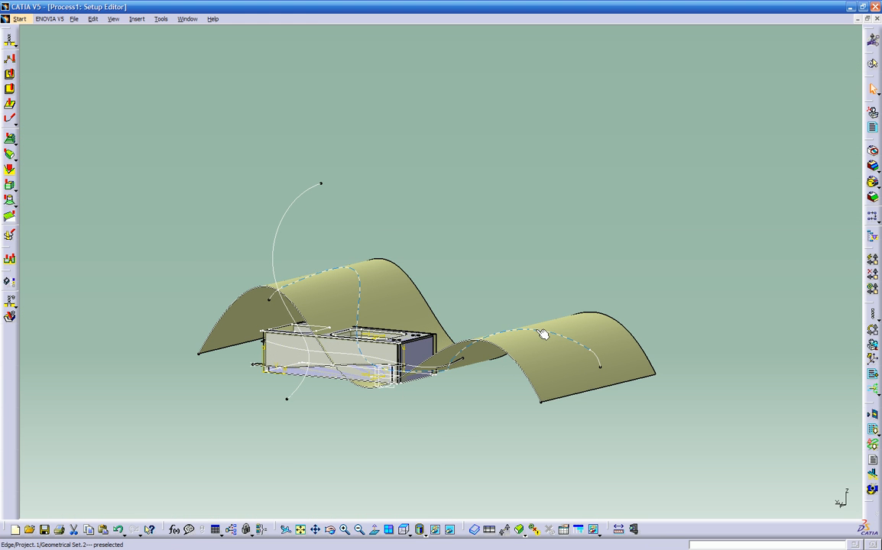
right_click(537, 334)
left_click(566, 360)
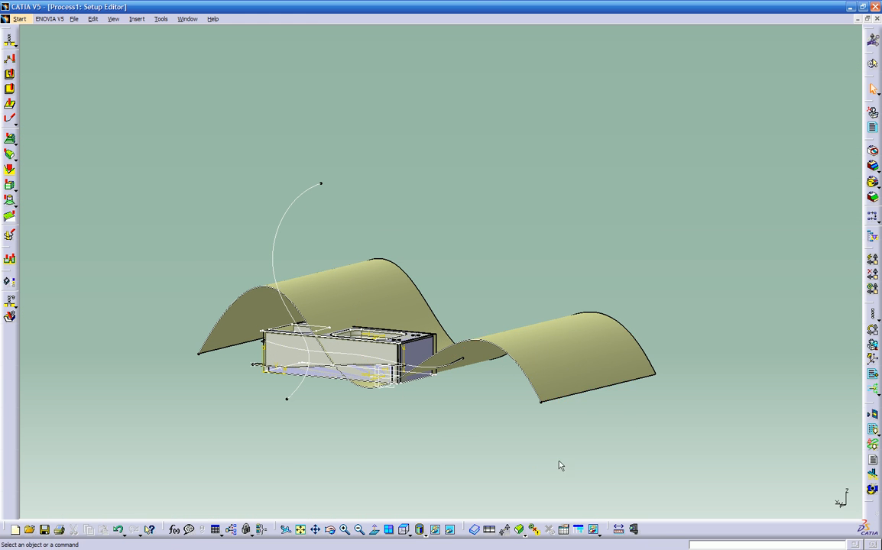
left_click(450, 529)
middle_click_drag(472, 376, 391, 261)
right_click(506, 342)
left_click(529, 371)
- Reopen Multi-Axis Curve Machining.1 and replace its auxiliary guide with the projected curve Project.1
key("F3")
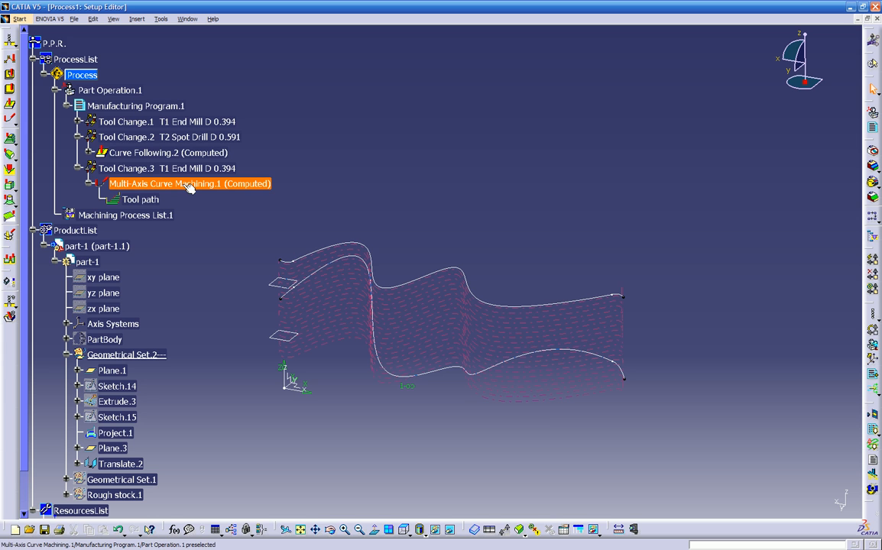
double_click(181, 184)
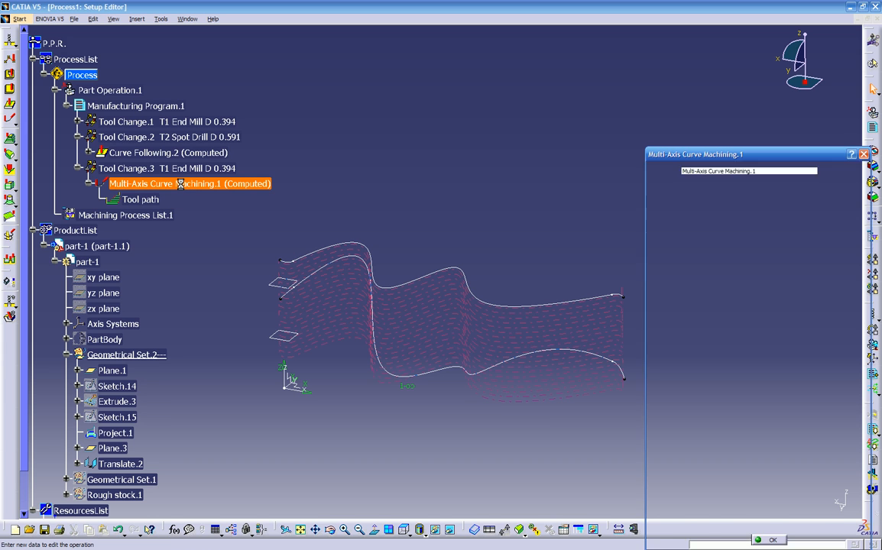
left_click(701, 194)
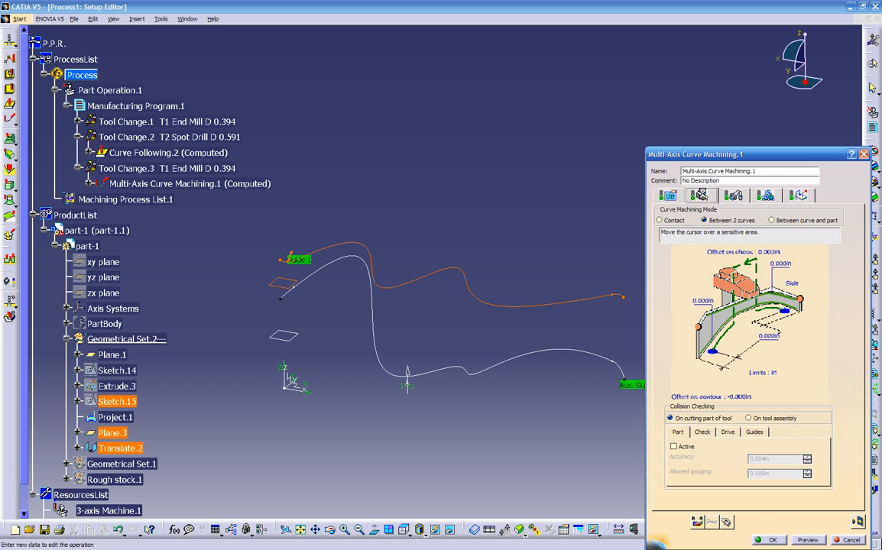
right_click(751, 313)
left_click(773, 315)
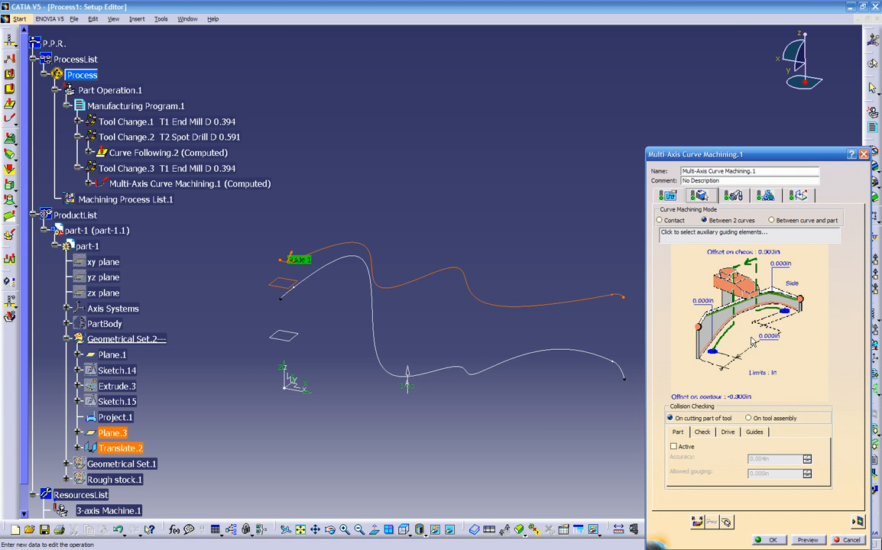
left_click(749, 315)
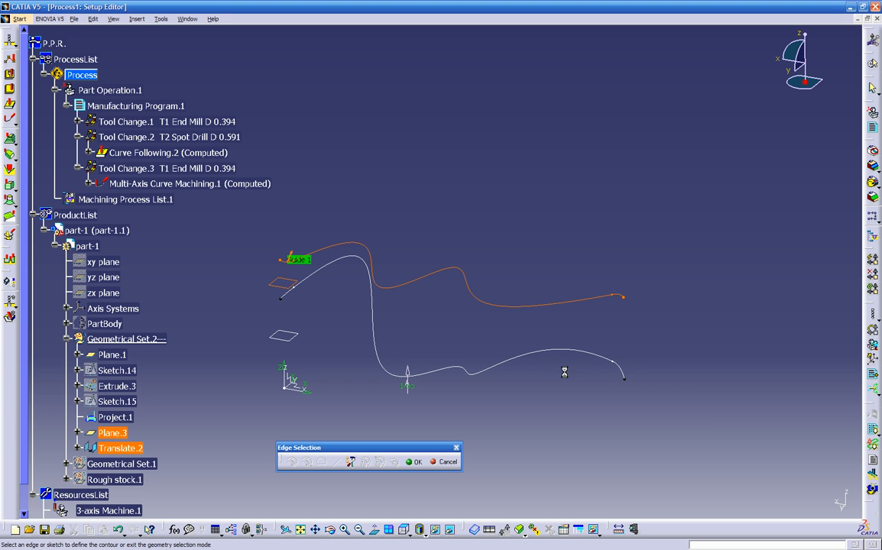
left_click(623, 371)
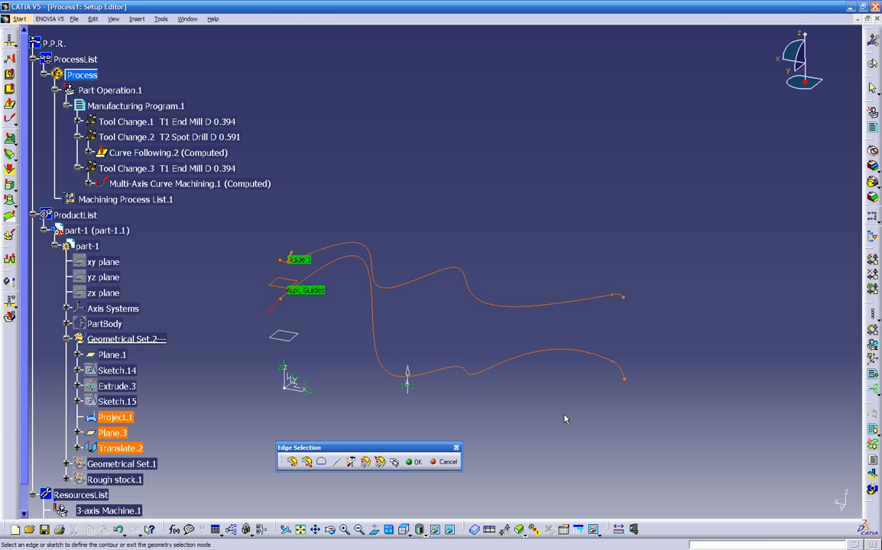
double_click(512, 408)
middle_click_drag(468, 397, 488, 376)
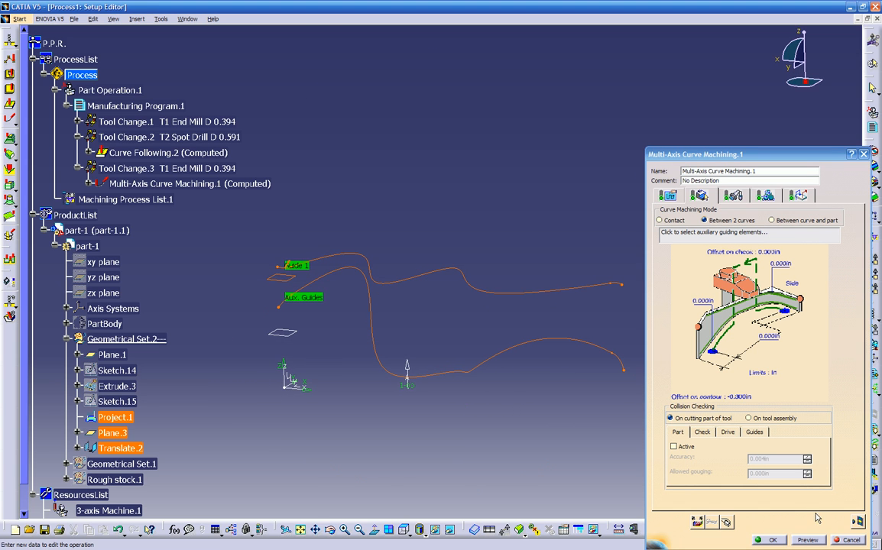
- Replay the tool path between the upper guide and the projected curve, and inspect from several sides how the passes blend between them
left_click(858, 523)
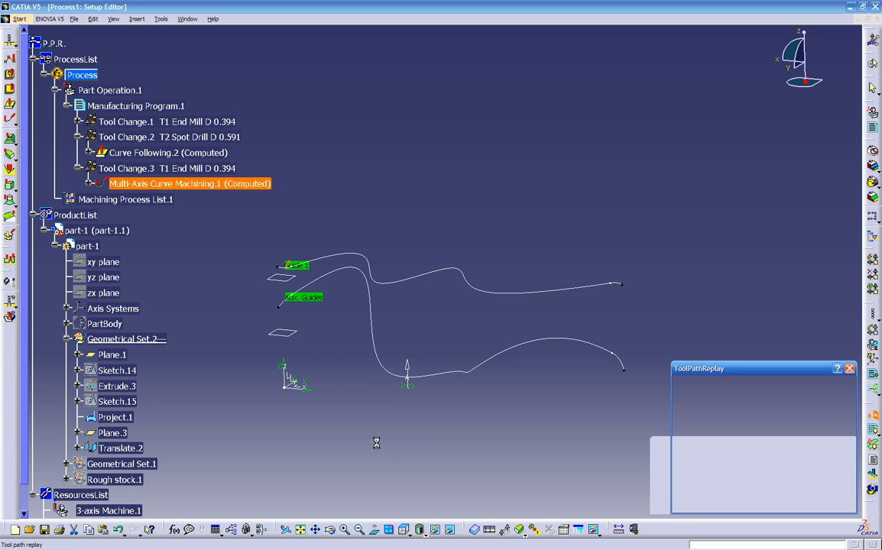
middle_click_drag(400, 447, 326, 351)
middle_click_drag(479, 296, 350, 284)
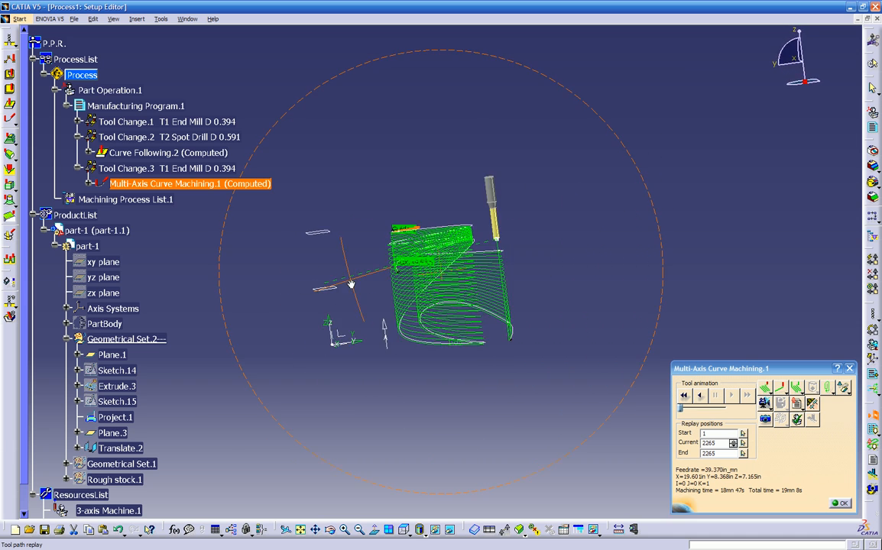
middle_click_drag(479, 280, 639, 239)
middle_click_drag(371, 221, 674, 289)
middle_click_drag(480, 306, 404, 327)
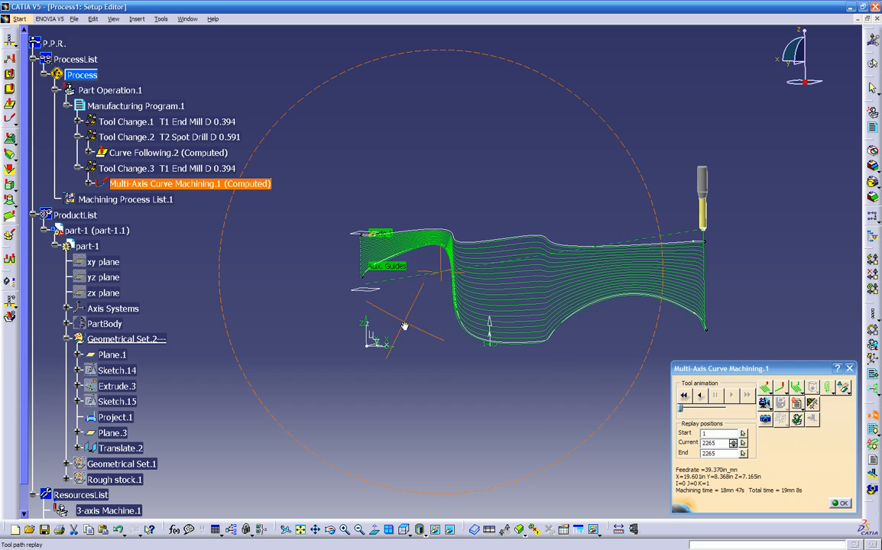
middle_click_drag(501, 355, 430, 305)
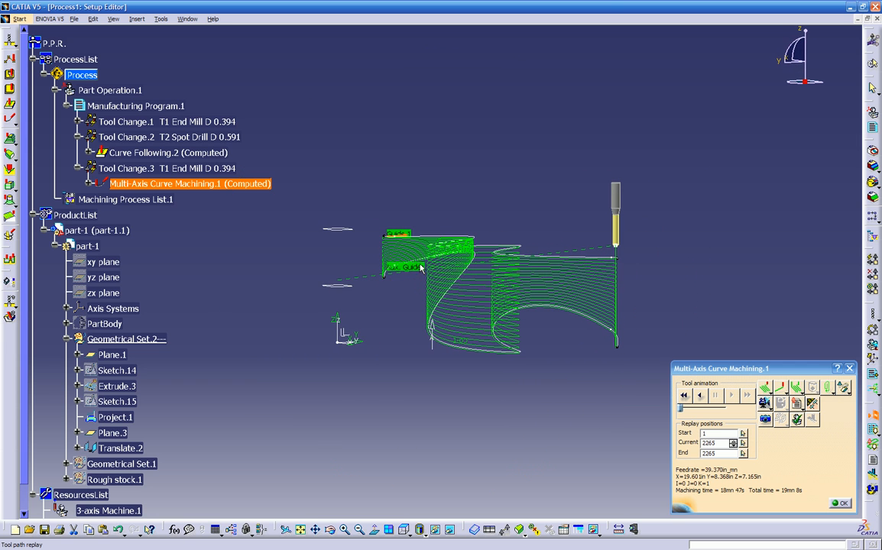
left_click(14, 122)
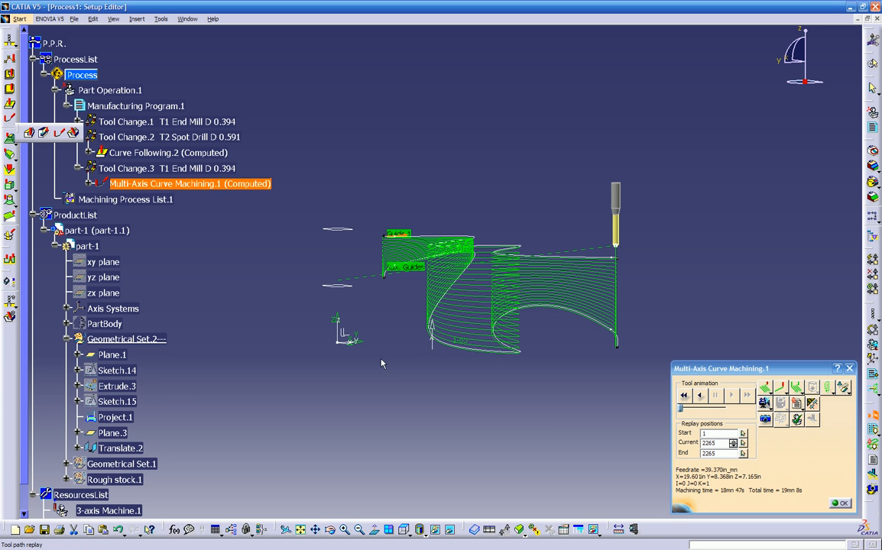
left_click(389, 388)
middle_click_drag(367, 372, 574, 170)
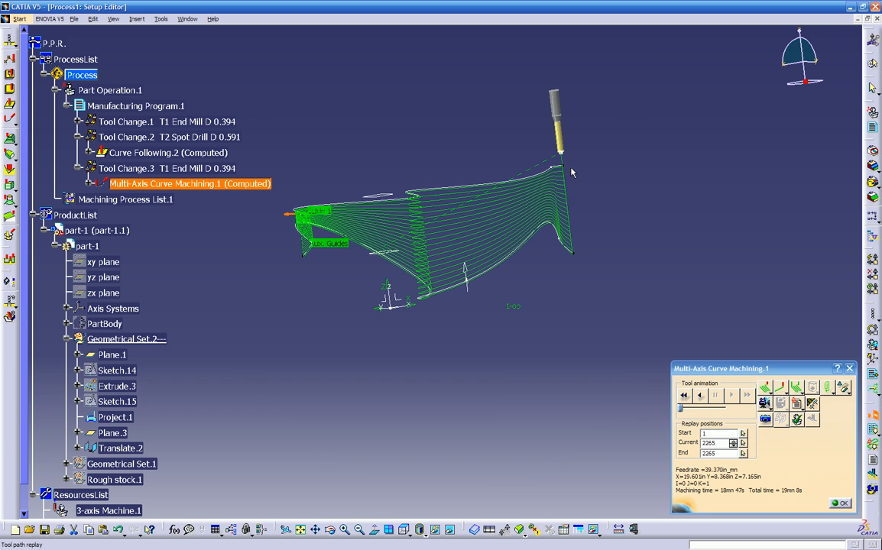
middle_click_drag(530, 260, 548, 253)
middle_click_drag(372, 251, 490, 349)
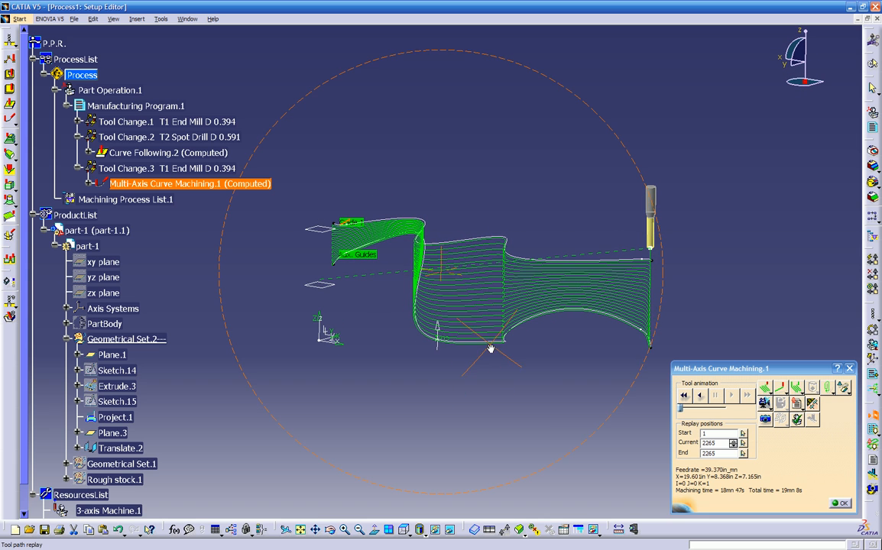
left_click(839, 503)
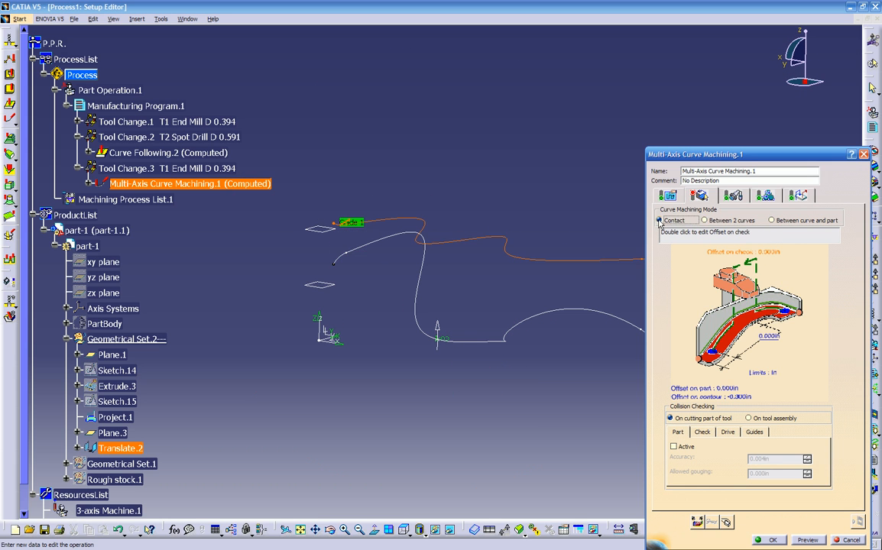
- Restore the hidden Extrude.3 surface to the visible space and hide the Translate.2 upper guide curve
middle_click_drag(477, 343, 419, 332)
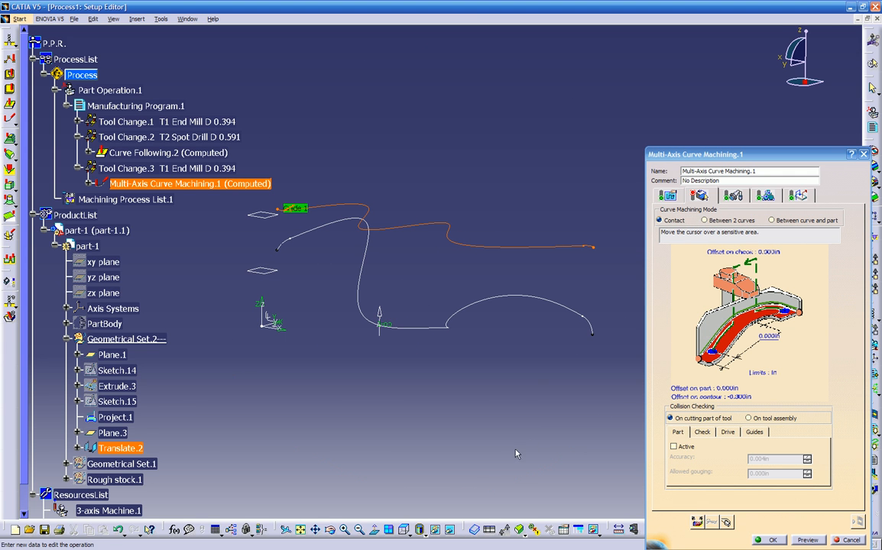
left_click(449, 530)
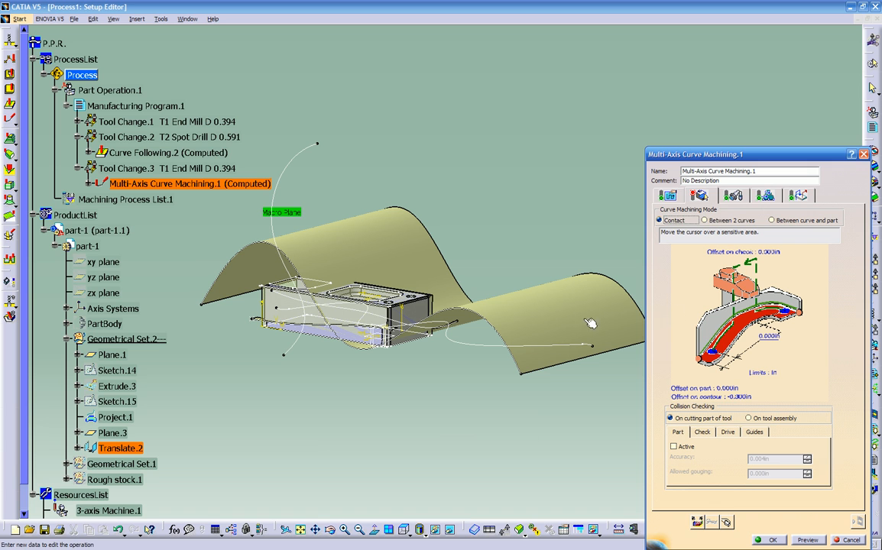
right_click(592, 314)
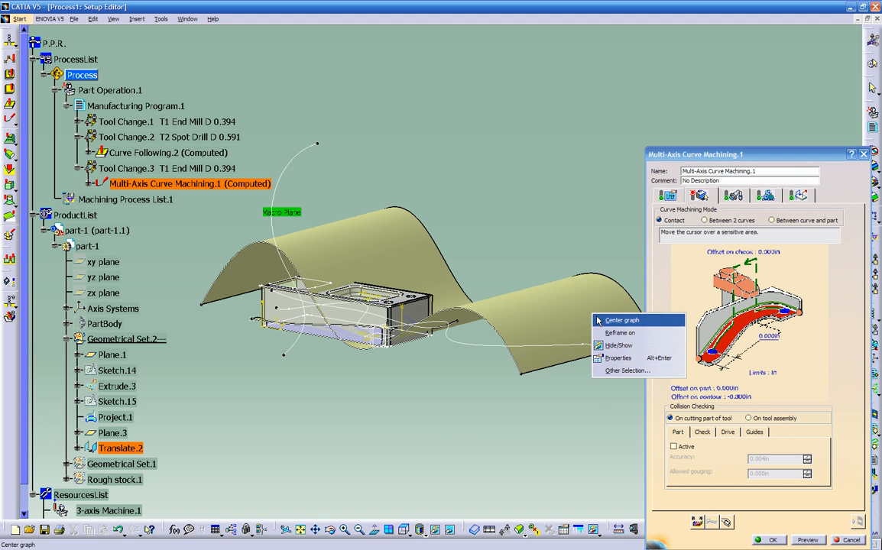
left_click(612, 346)
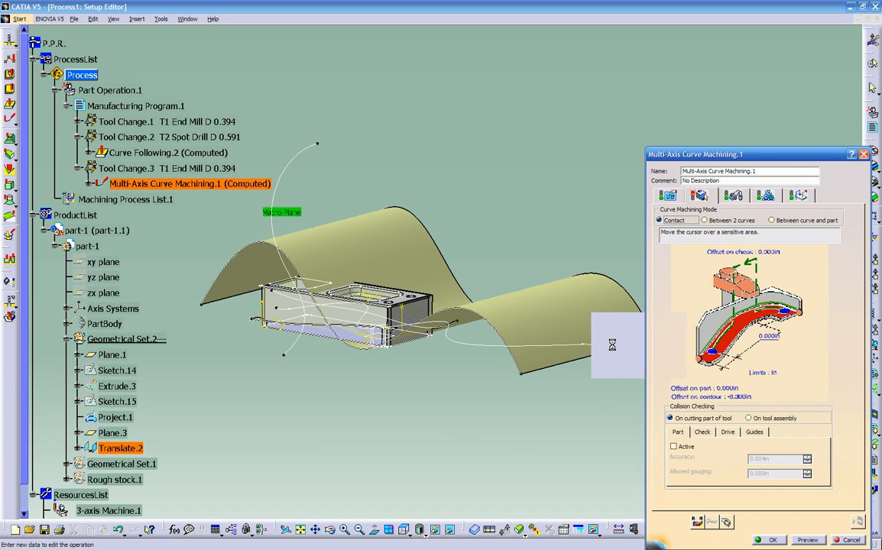
left_click(450, 530)
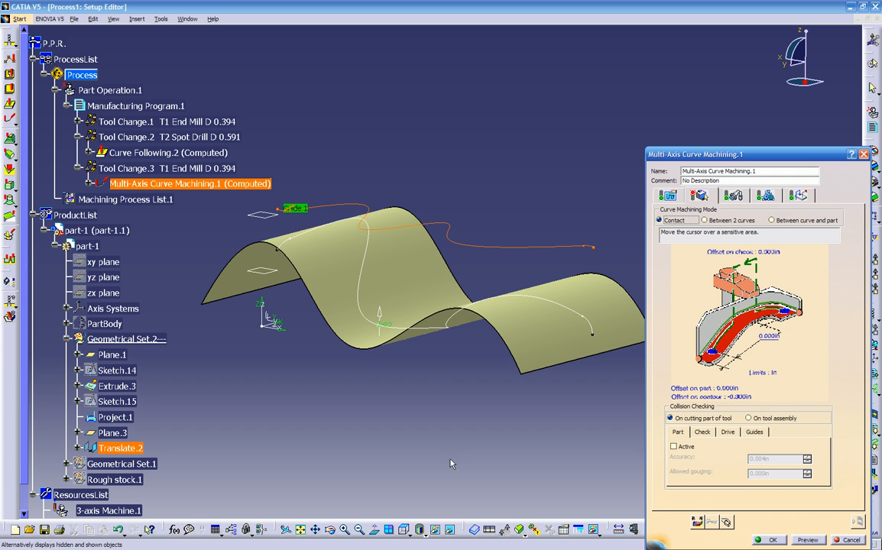
right_click(504, 250)
left_click(520, 280)
- Remove the current guide of the contact-mode operation and select the projected curve Project.1 on the surface as the new guide
middle_click_drag(445, 324, 552, 319)
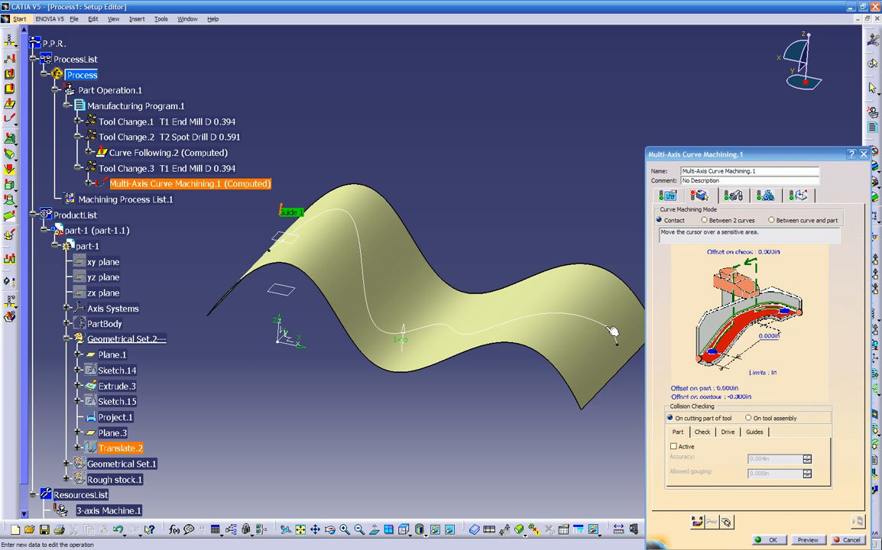
middle_click_drag(475, 350, 386, 316)
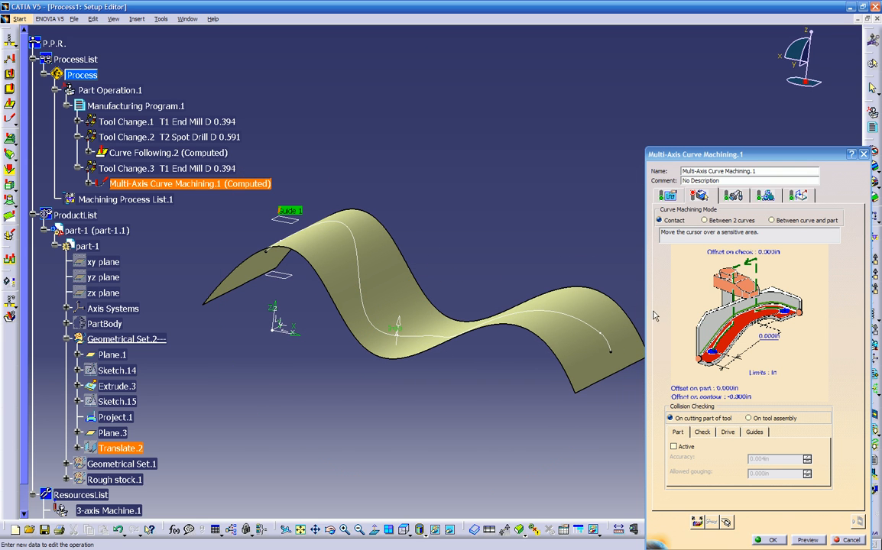
right_click(739, 321)
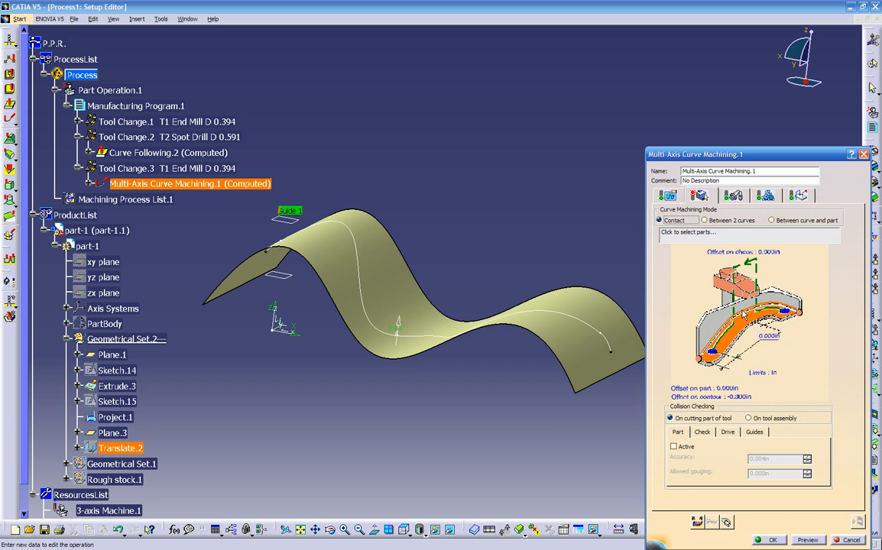
right_click(744, 313)
left_click(759, 319)
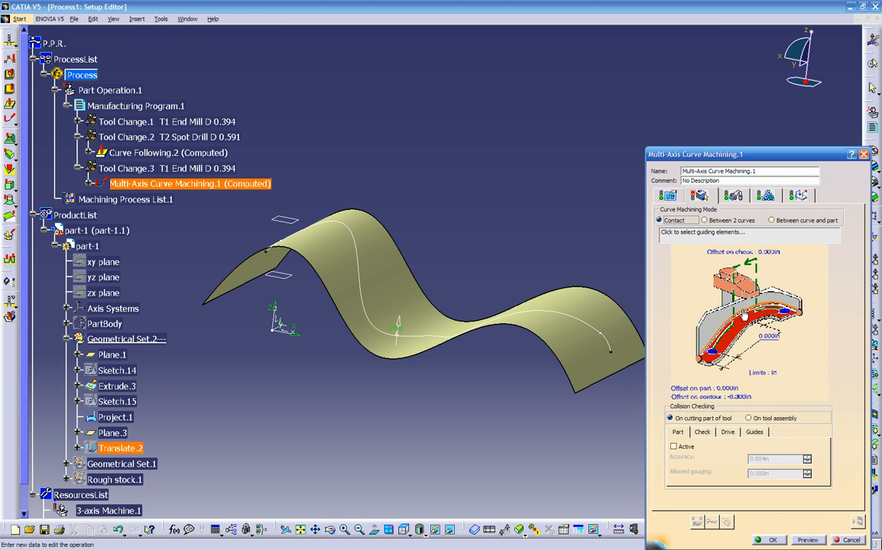
left_click(747, 314)
left_click(608, 340)
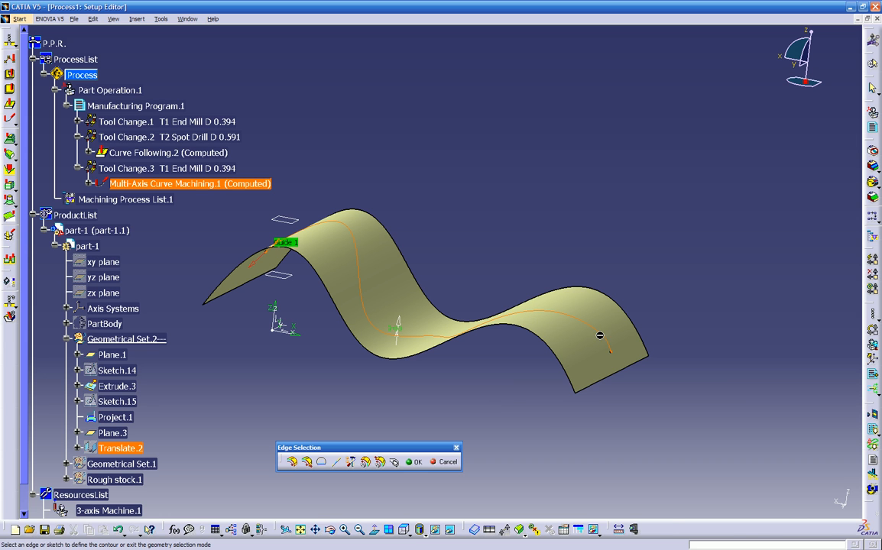
left_click(414, 462)
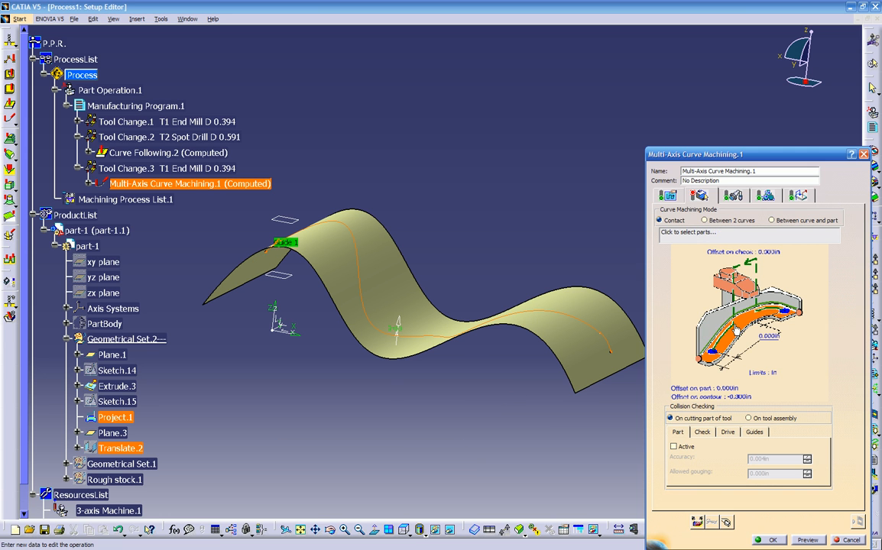
- Select the wavy Extrude.3 surface as the part to machine in the contact-mode operation
left_click(737, 329)
left_click(579, 342)
double_click(520, 376)
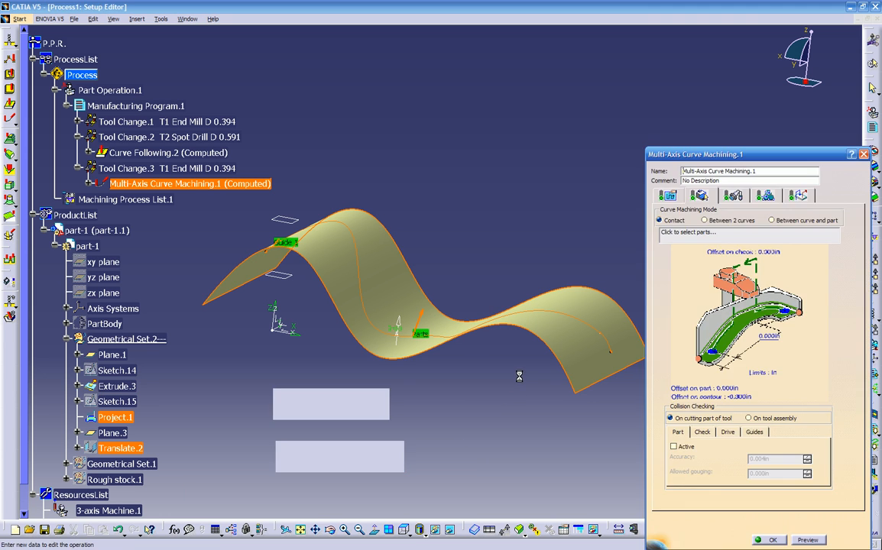
- Compute and replay the contact-mode tool path, inspect its levels above the projected curve from several sides, and accept the operation
left_click(857, 522)
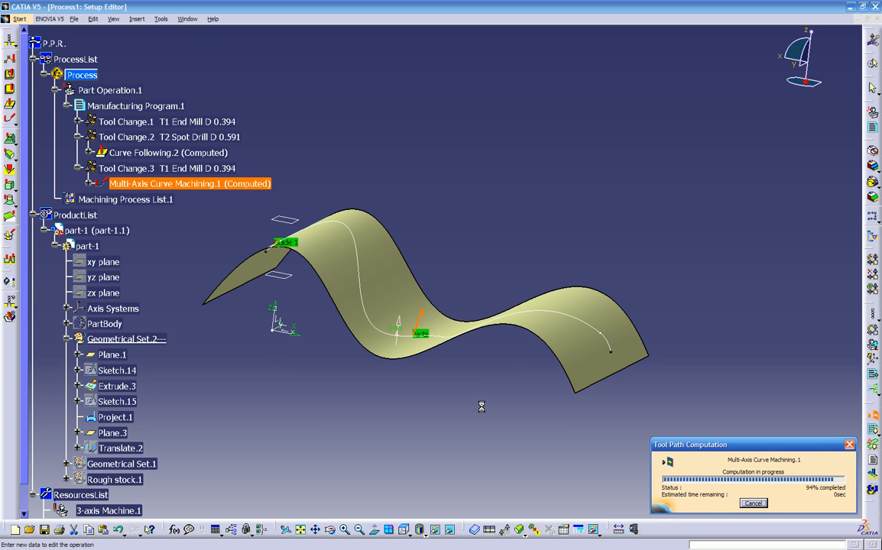
middle_click_drag(487, 411, 516, 346)
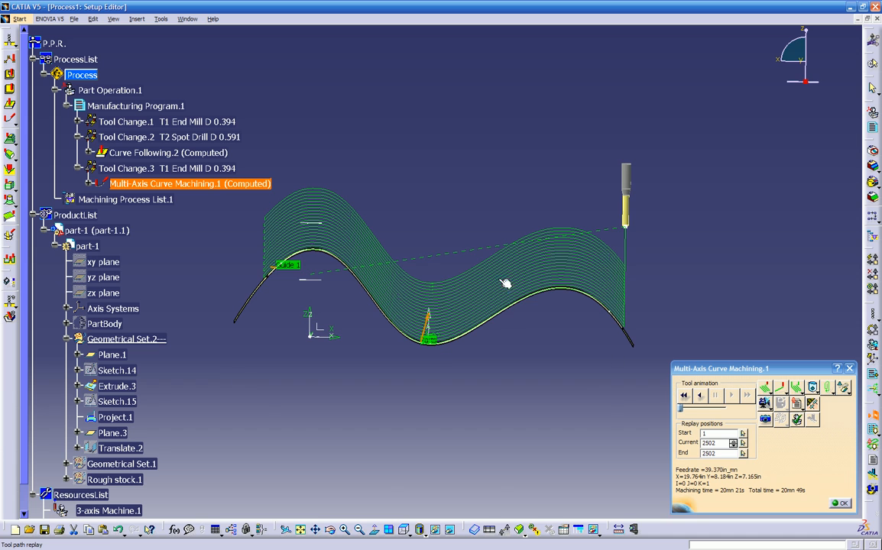
middle_click_drag(449, 258, 515, 289)
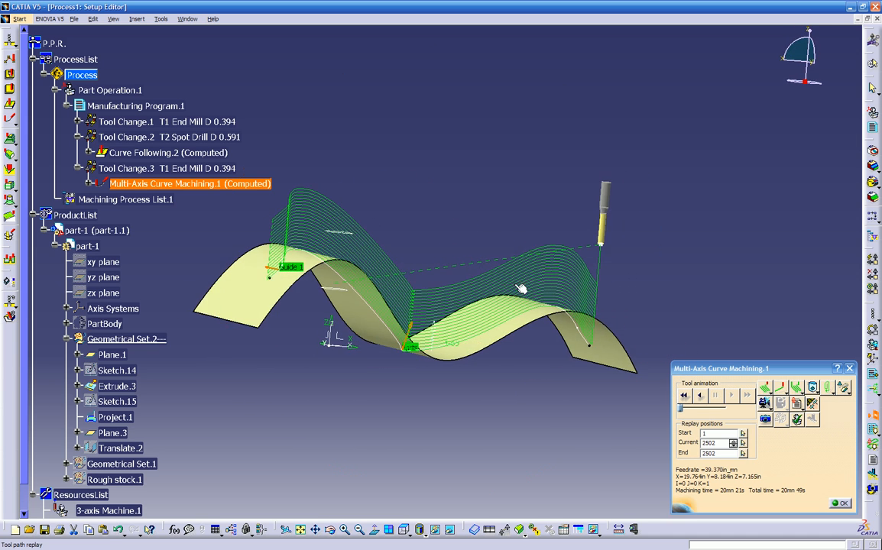
middle_click_drag(483, 336, 533, 378)
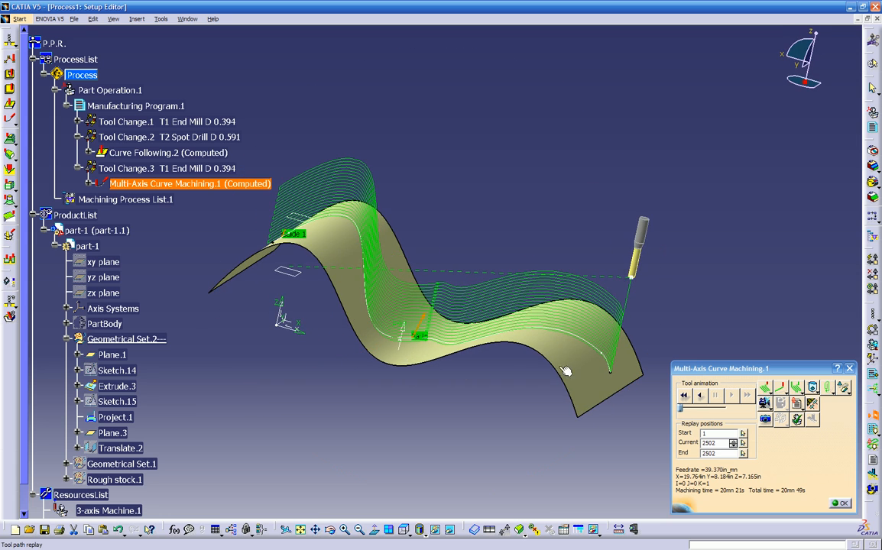
middle_click_drag(430, 341, 516, 397)
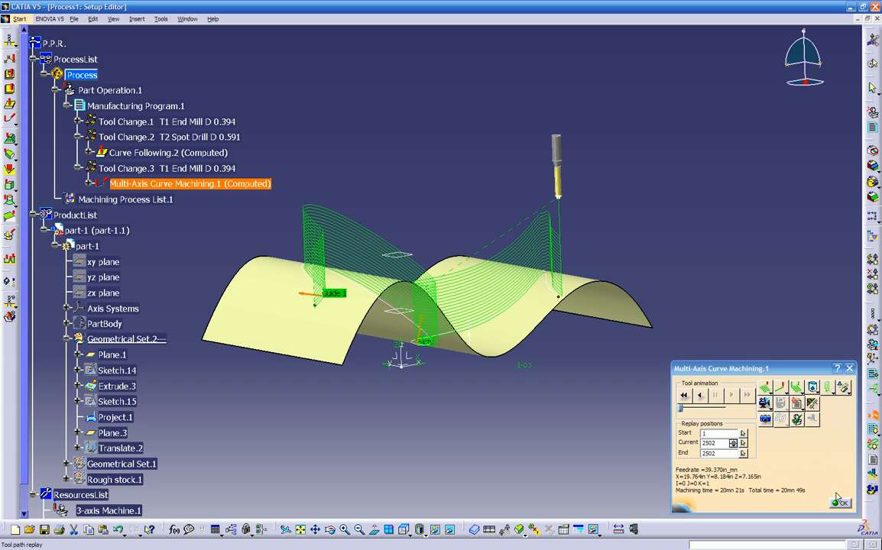
middle_click_drag(621, 385, 325, 265)
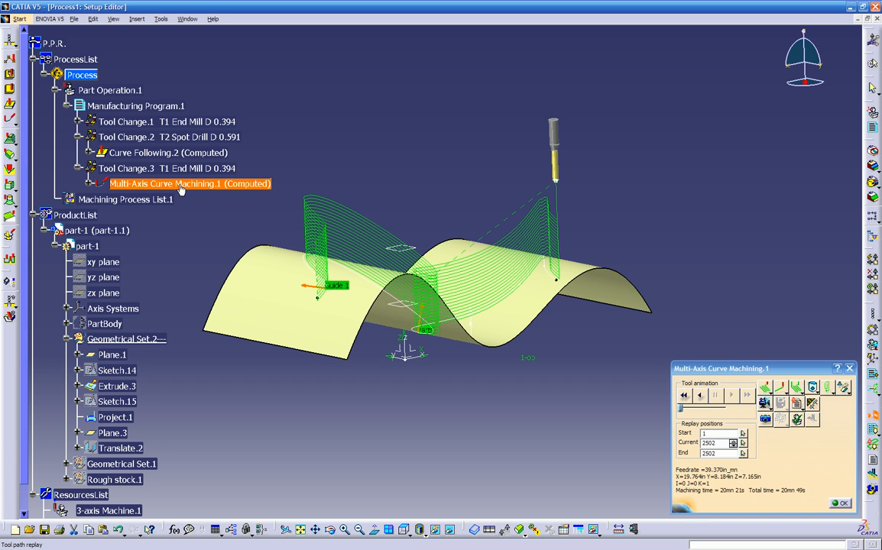
middle_click_drag(320, 337, 440, 321)
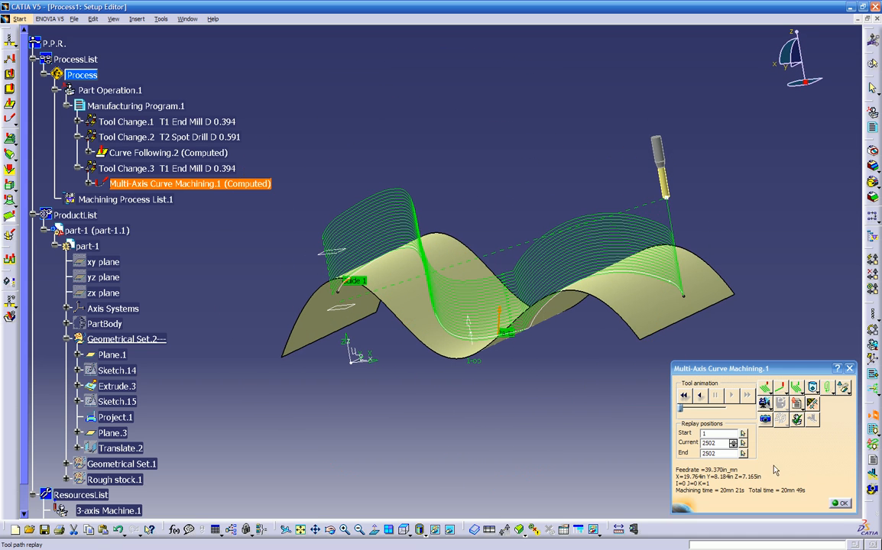
left_click(840, 505)
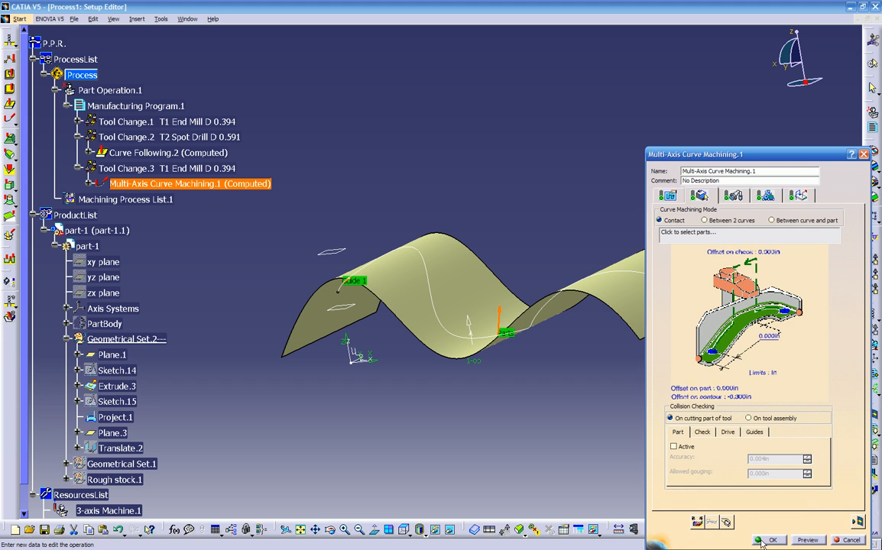
left_click(761, 540)
- Open the Extrude.3 surface's part for geometry editing in the surface design workbench
middle_click_drag(524, 376, 469, 383)
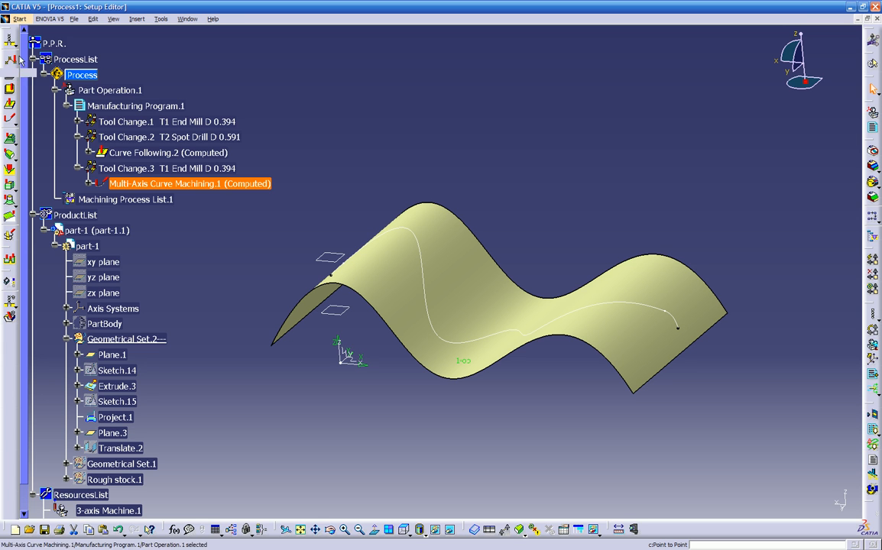
middle_click_drag(348, 380, 528, 316)
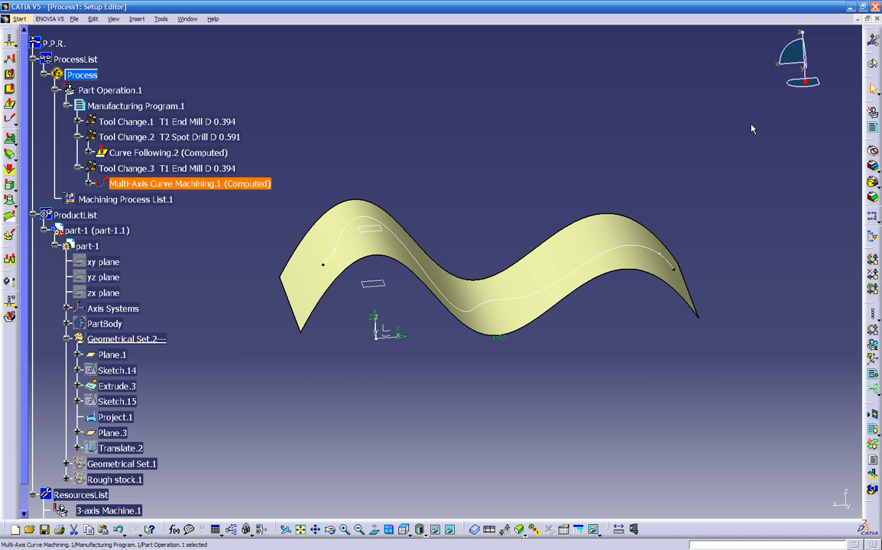
middle_click_drag(325, 345, 398, 336)
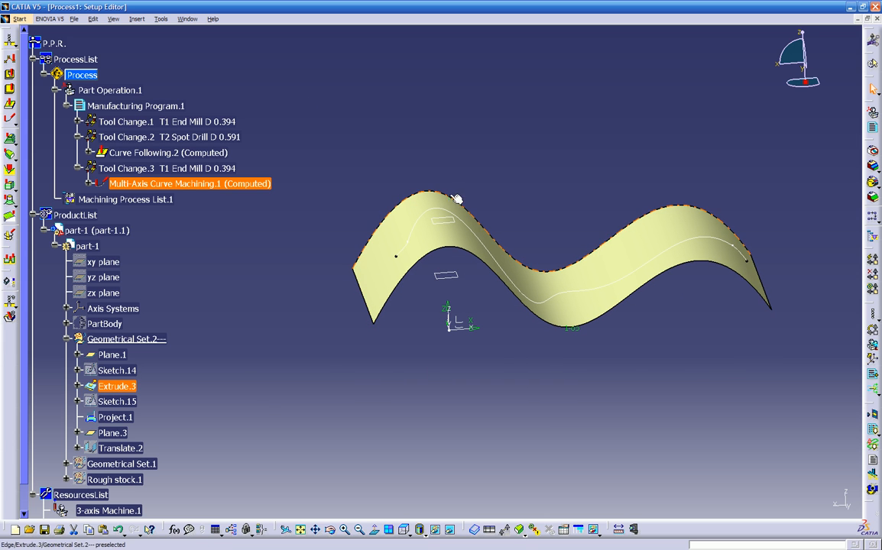
middle_click_drag(563, 341, 419, 359)
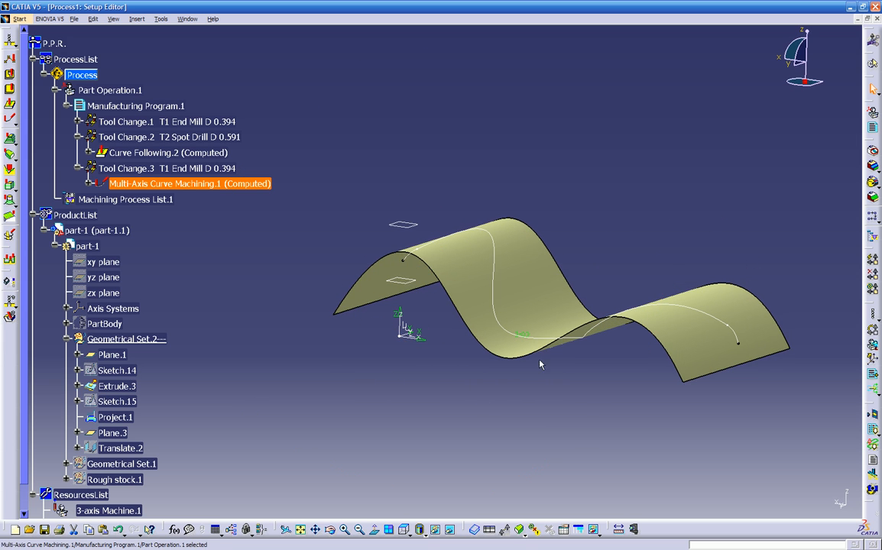
middle_click_drag(456, 288, 357, 275)
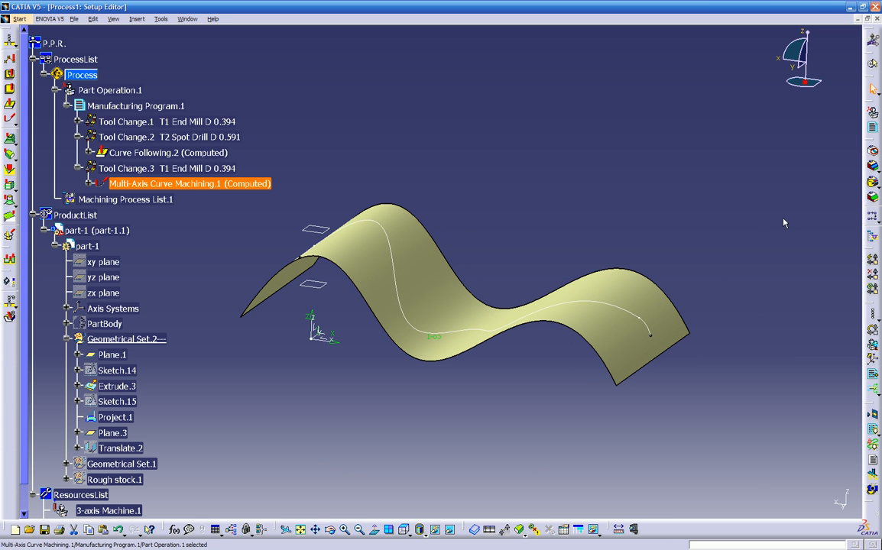
middle_click_drag(432, 412, 563, 289)
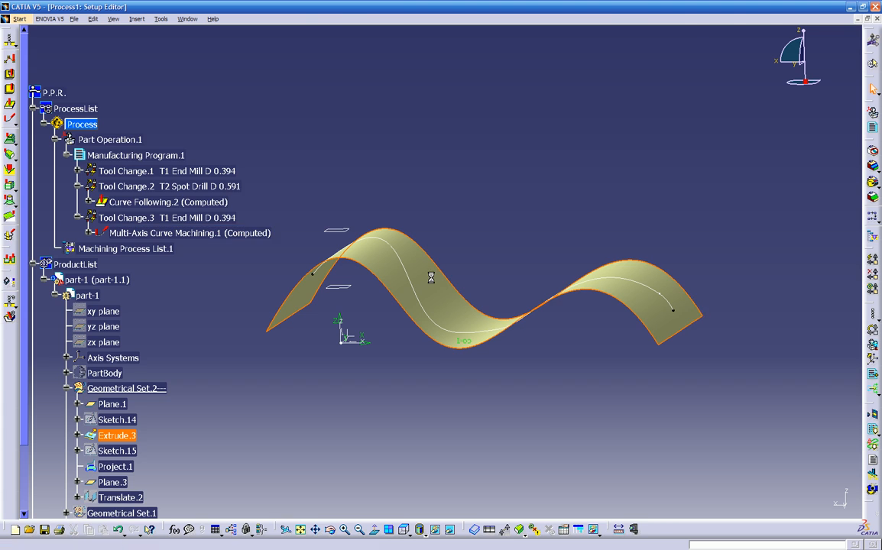
double_click(438, 282)
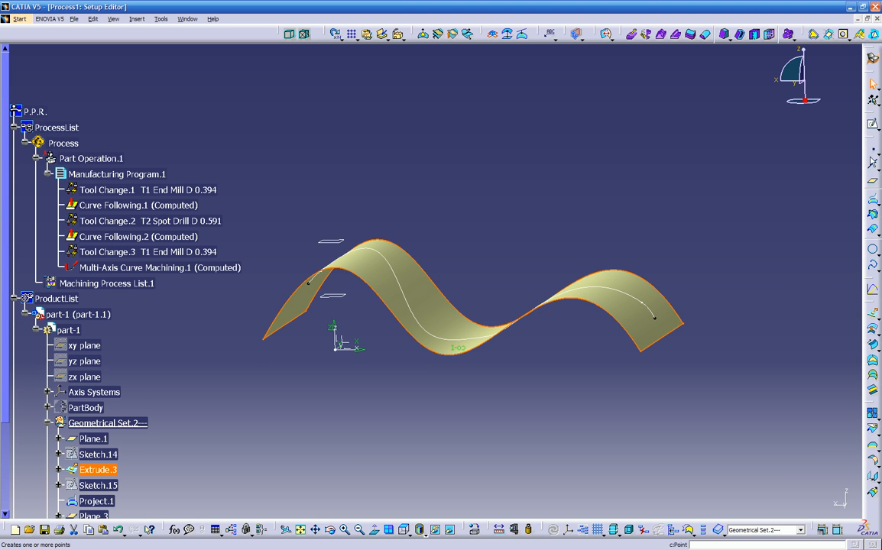
middle_click_drag(690, 188, 534, 241)
scroll(341, 260, "down", 2)
scroll(341, 261, "down", 1)
middle_click_drag(400, 356, 547, 343)
middle_click_drag(390, 230, 523, 226)
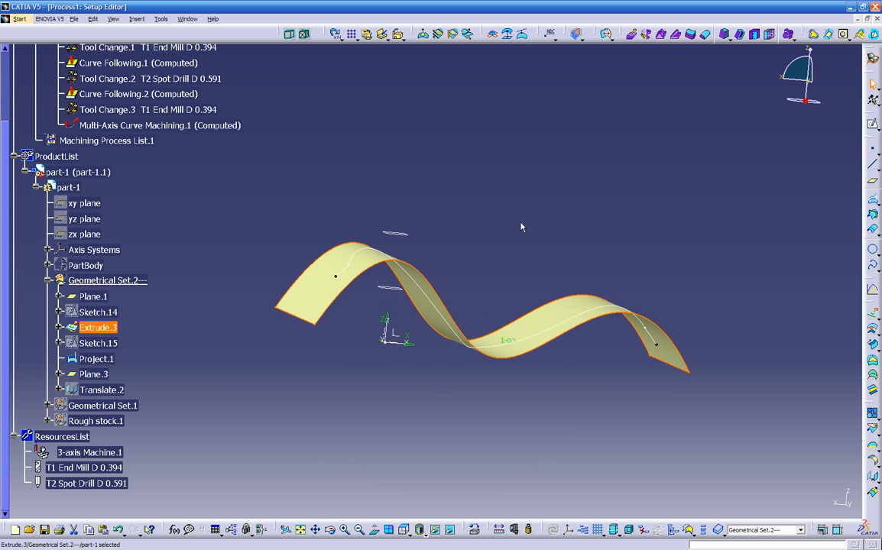
left_click(874, 150)
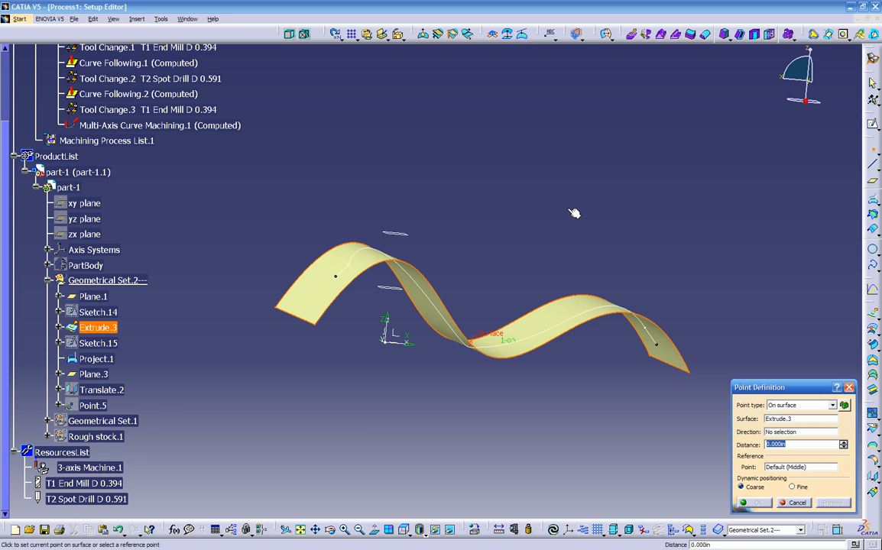
left_click(389, 258)
middle_click_drag(530, 236, 618, 346)
left_click(796, 503)
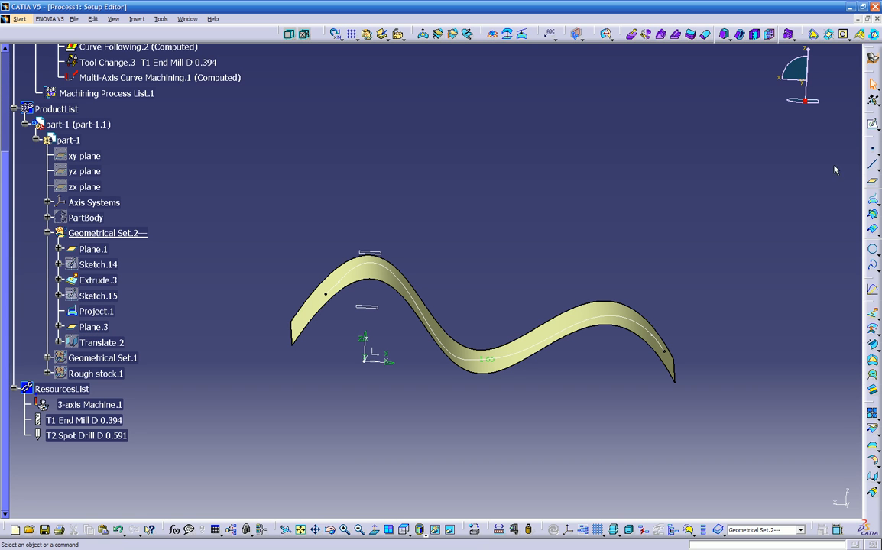
- Create an on-plane point on Plane.3, placed well outside the surface beyond one of its corners as seen from above
left_click(874, 152)
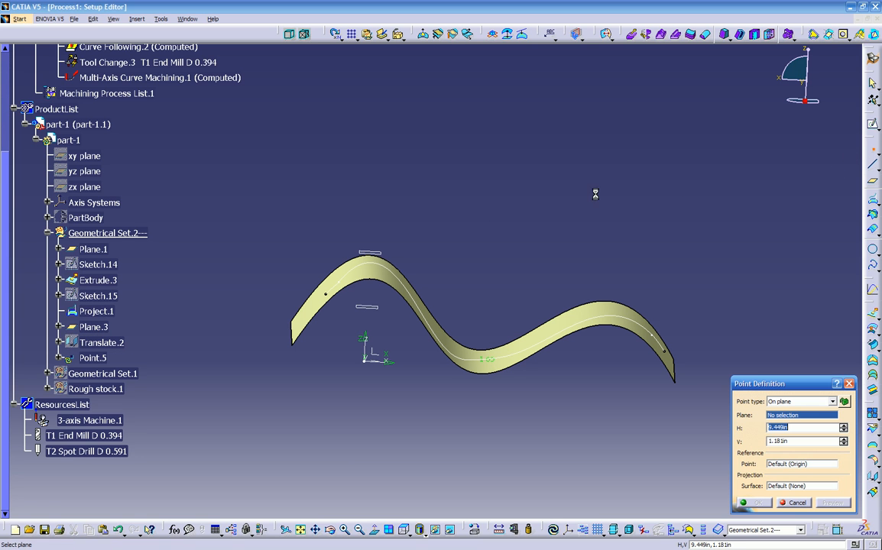
left_click(381, 249)
middle_click_drag(502, 250, 464, 338)
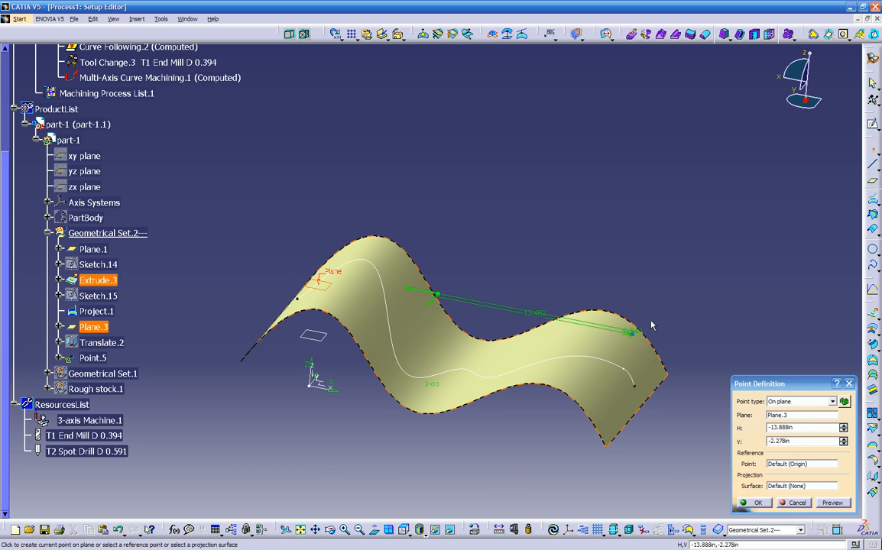
middle_click_drag(508, 305, 533, 259)
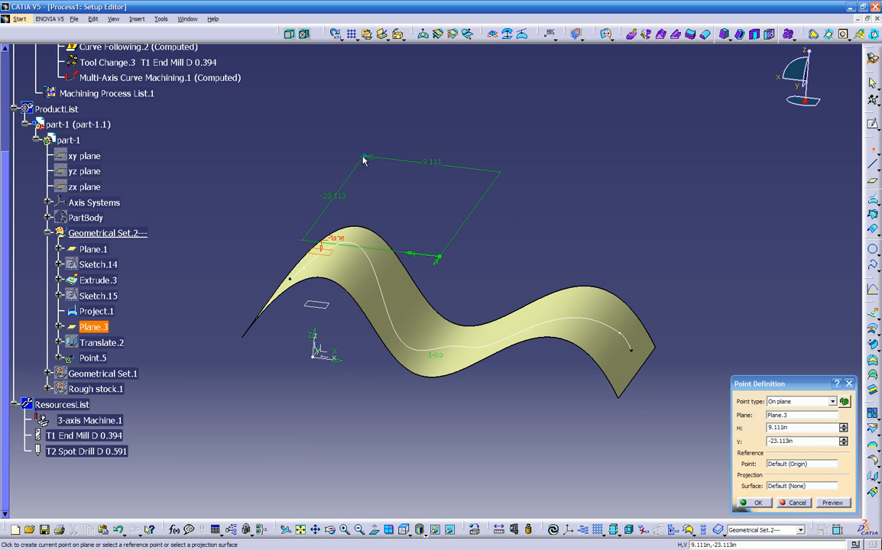
middle_click_drag(562, 270, 465, 317)
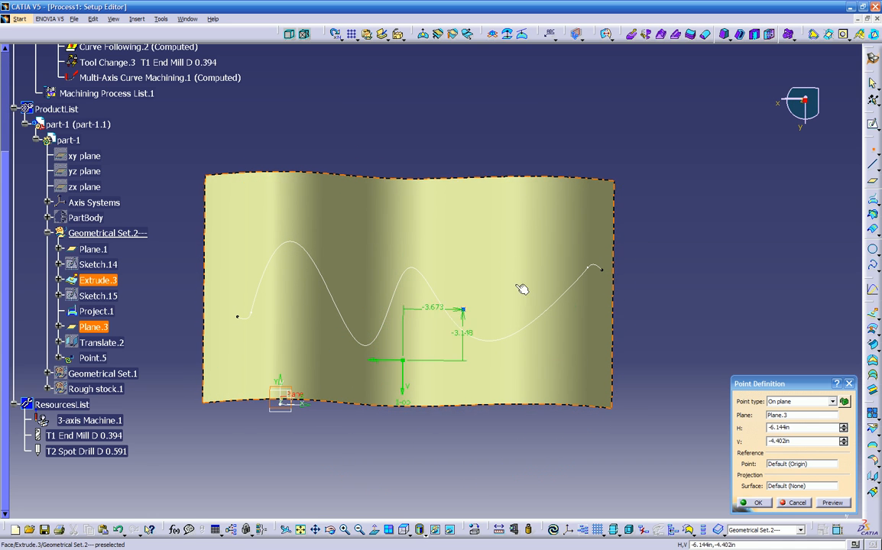
left_click(792, 69)
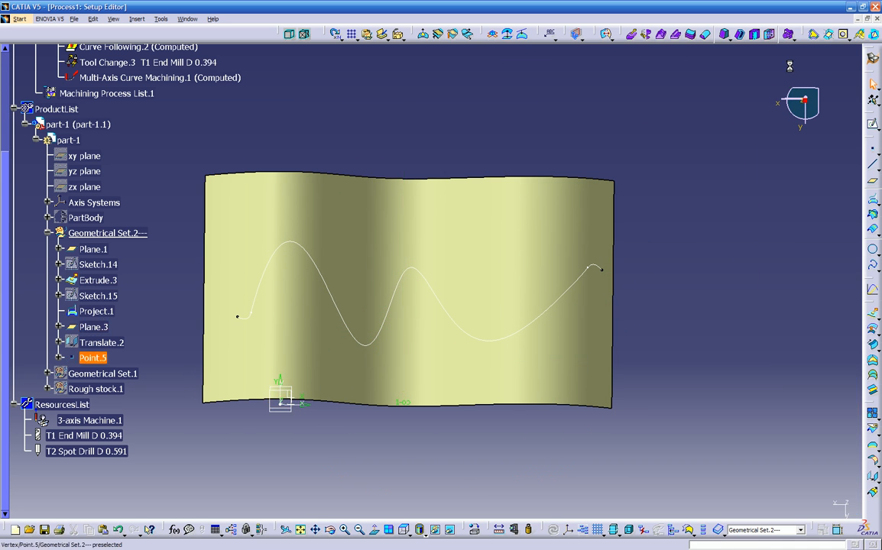
- Create a second on-plane point on Plane.3, placed freehand near the wavy surface's first crest
middle_click_drag(622, 336, 535, 252)
middle_click_drag(498, 334, 529, 220)
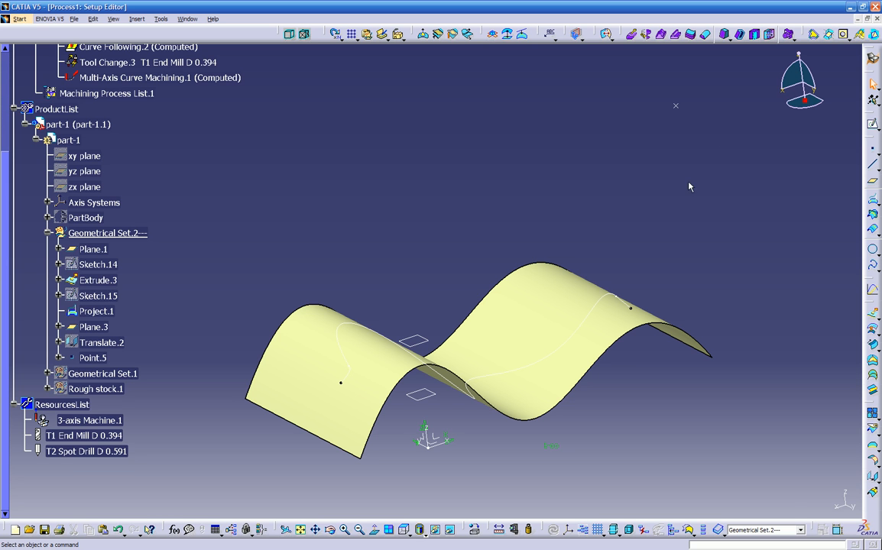
middle_click_drag(514, 213, 466, 296)
middle_click_drag(505, 249, 575, 329)
scroll(564, 351, "down", 1)
middle_click_drag(539, 410, 513, 341)
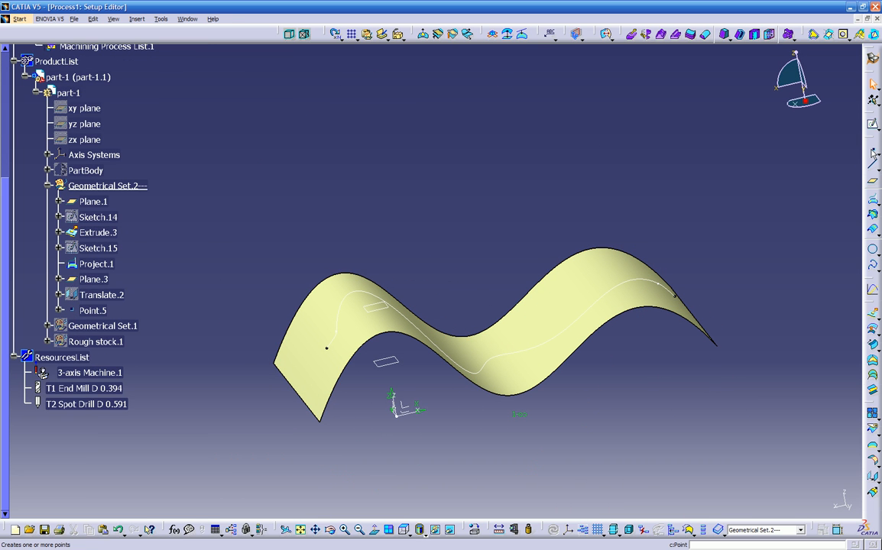
left_click(874, 150)
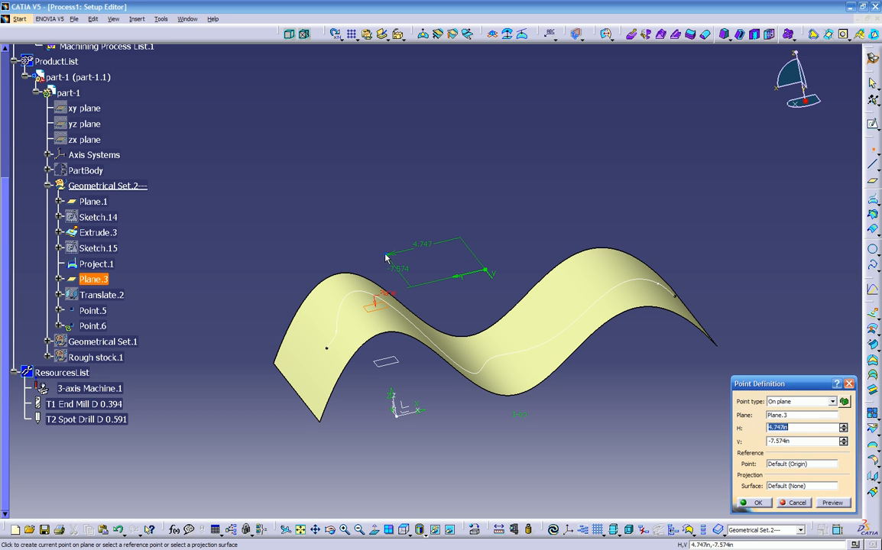
left_click(386, 246)
key("Return")
- Create a third on-plane point on Plane.3, beyond the surface's end opposite the first point
mouse_move(604, 406)
middle_mouse_down()
mouse_move(547, 420)
mouse_move(539, 458)
mouse_move(561, 386)
mouse_move(512, 368)
middle_mouse_up()
middle_click_drag(406, 314, 487, 289)
left_click(873, 153)
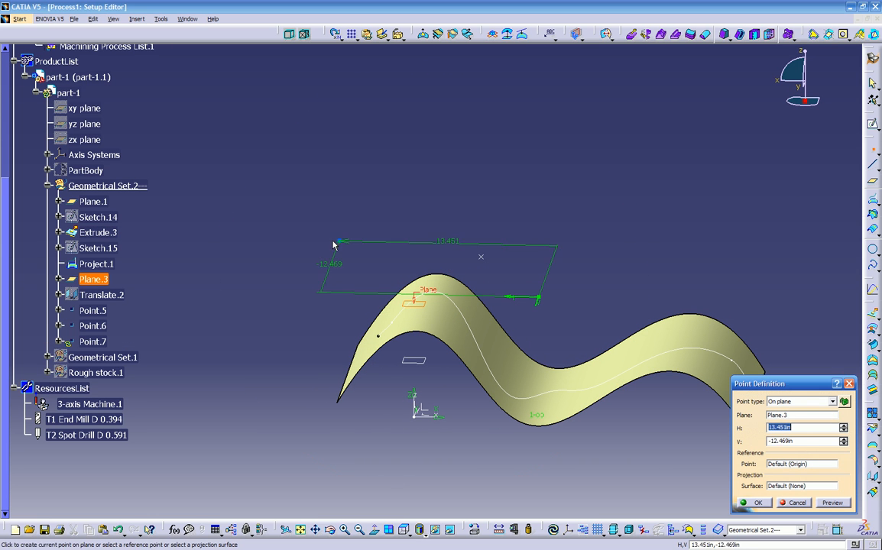
left_click(300, 278)
key("Return")
- Translate Point.5 along the Plane.3 direction by about 4.567 in and hide the original point
middle_click_drag(601, 455, 507, 350)
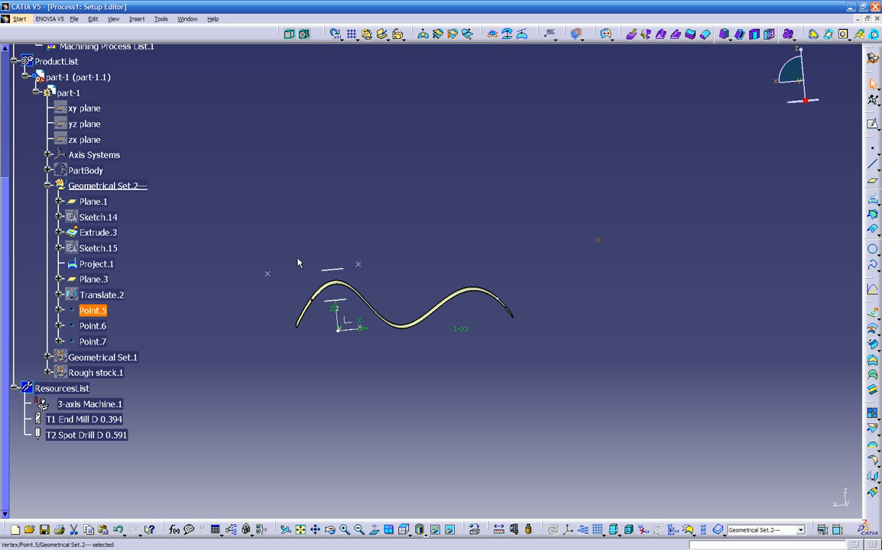
left_click(871, 475)
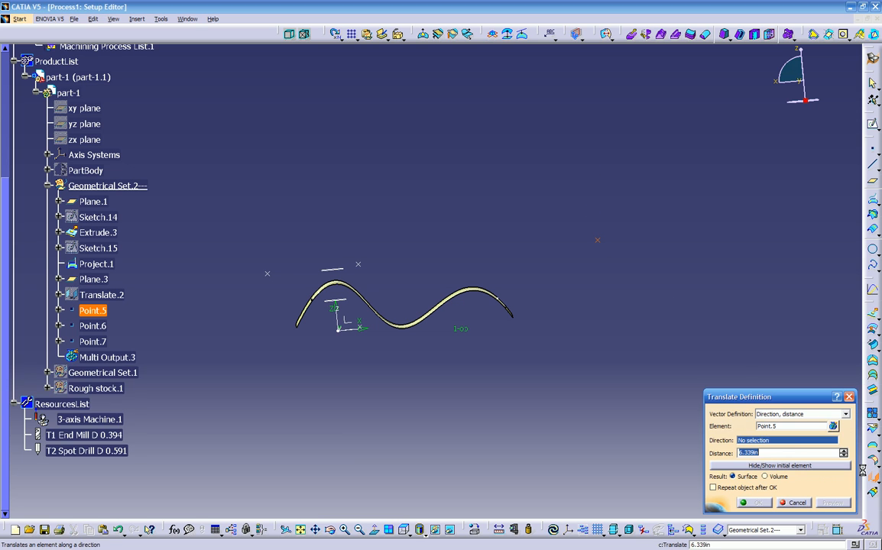
left_click(332, 270)
left_click_drag(568, 198, 583, 216)
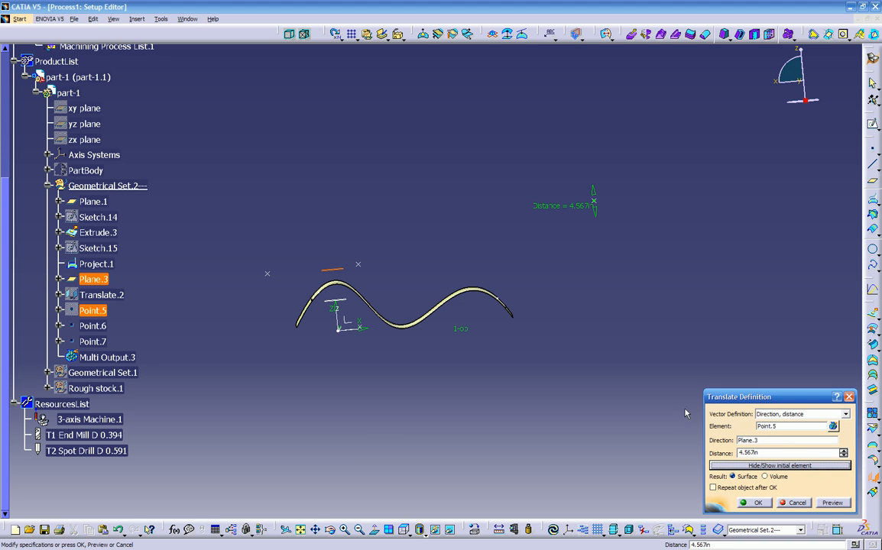
left_click(755, 505)
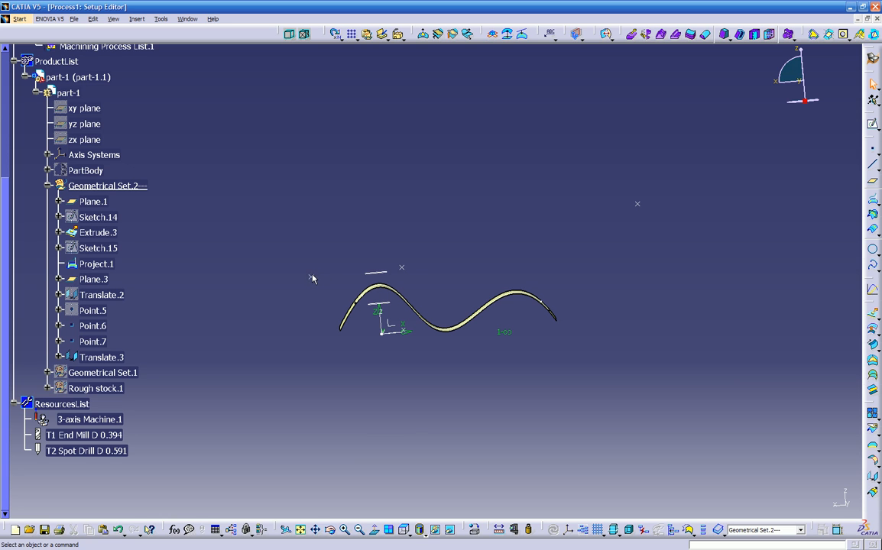
- Translate Point.7 along the Plane.3 direction by about 6.102 in and hide the original point
left_click(870, 443)
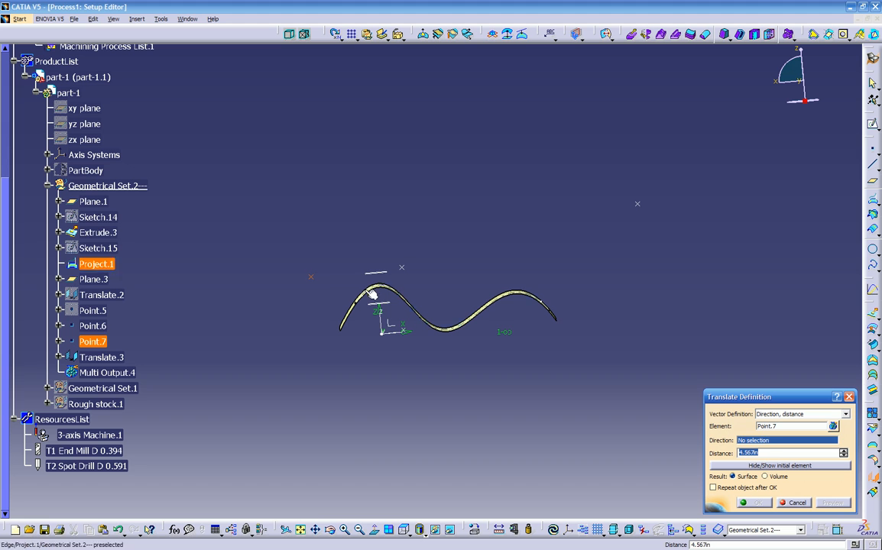
left_click(372, 274)
mouse_move(288, 250)
left_mouse_down()
mouse_move(299, 221)
mouse_move(296, 236)
left_mouse_up()
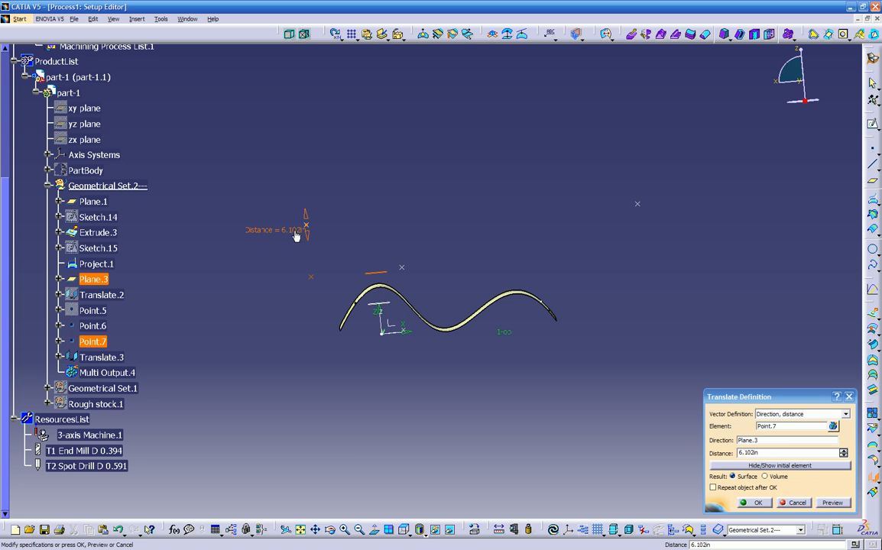
left_click(756, 503)
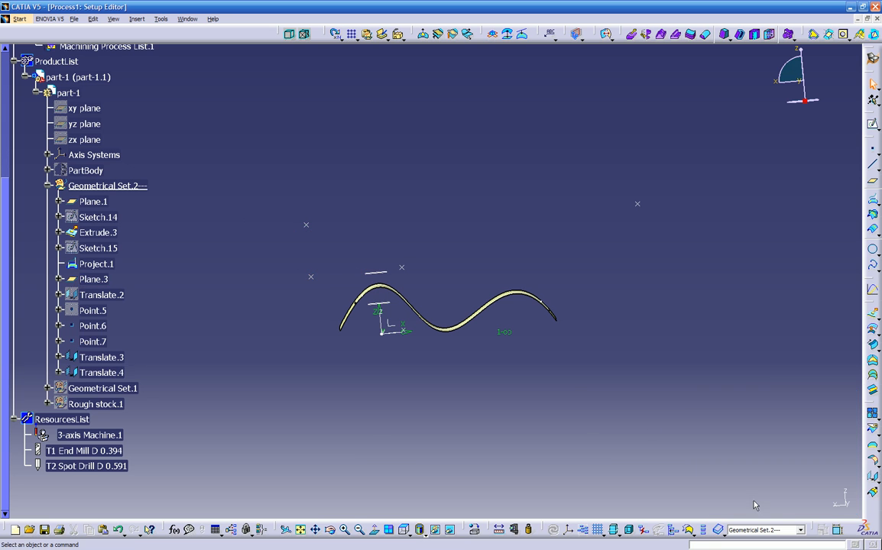
double_click(307, 229)
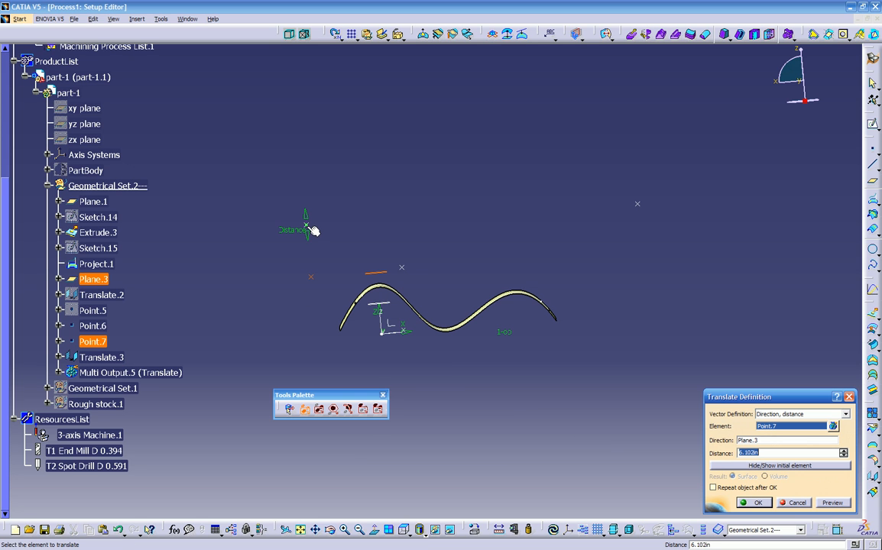
left_click(730, 467)
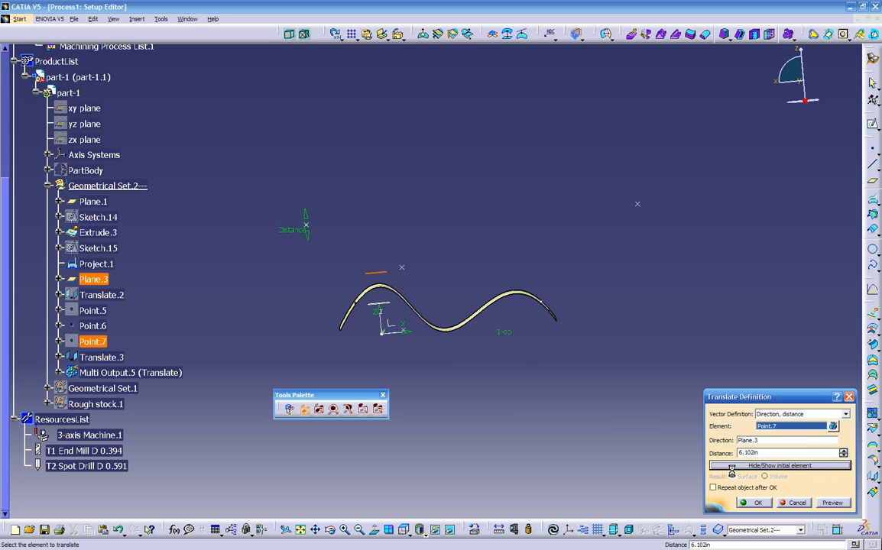
left_click(757, 506)
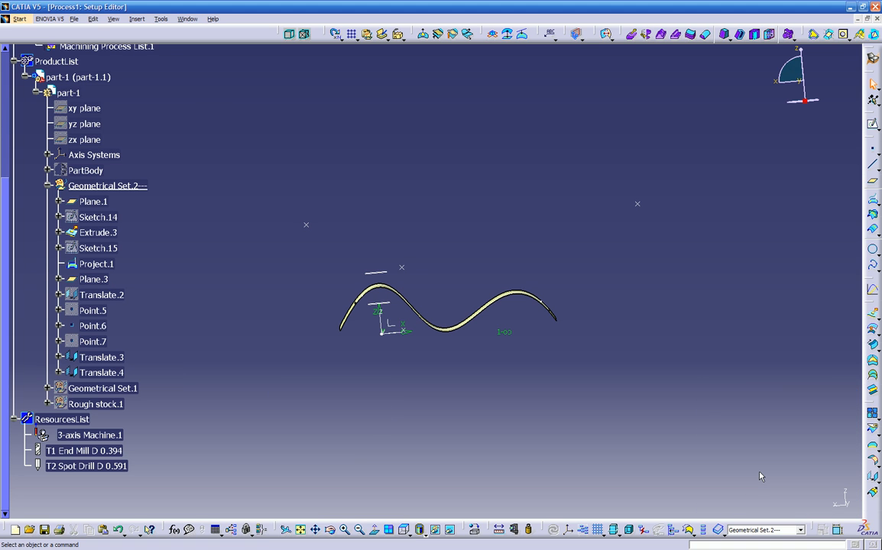
- Return to machining by opening Manufacturing Program.1, expand it, and collapse the Tool Change.2 branch
middle_click_drag(494, 226, 465, 287)
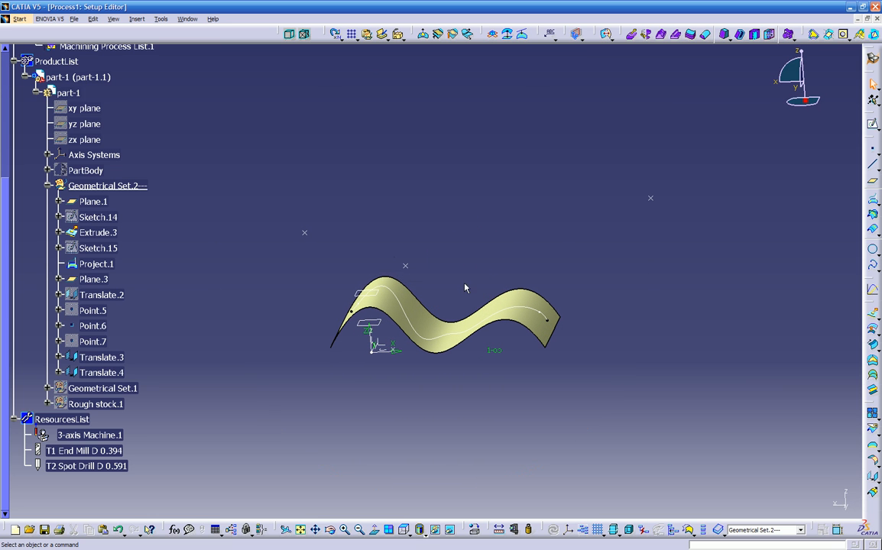
scroll(363, 222, "up", 5)
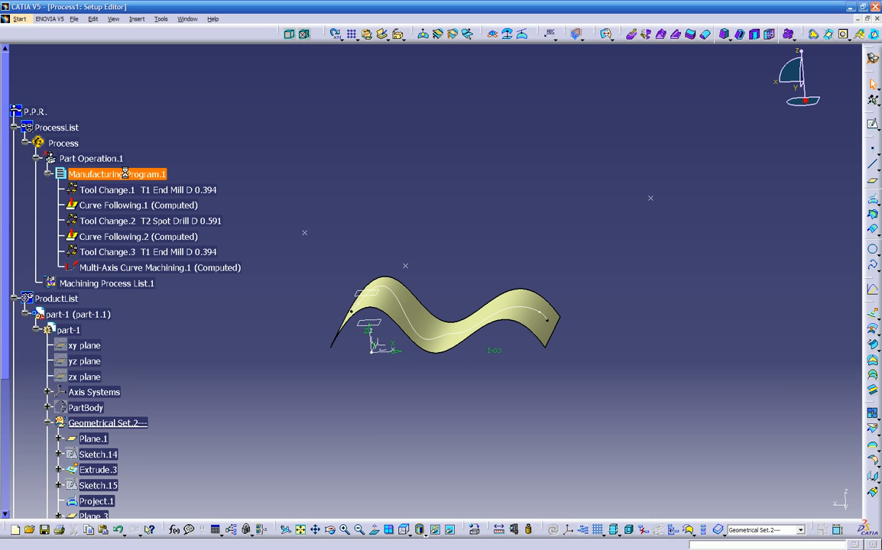
double_click(132, 175)
middle_click_drag(336, 291, 329, 222)
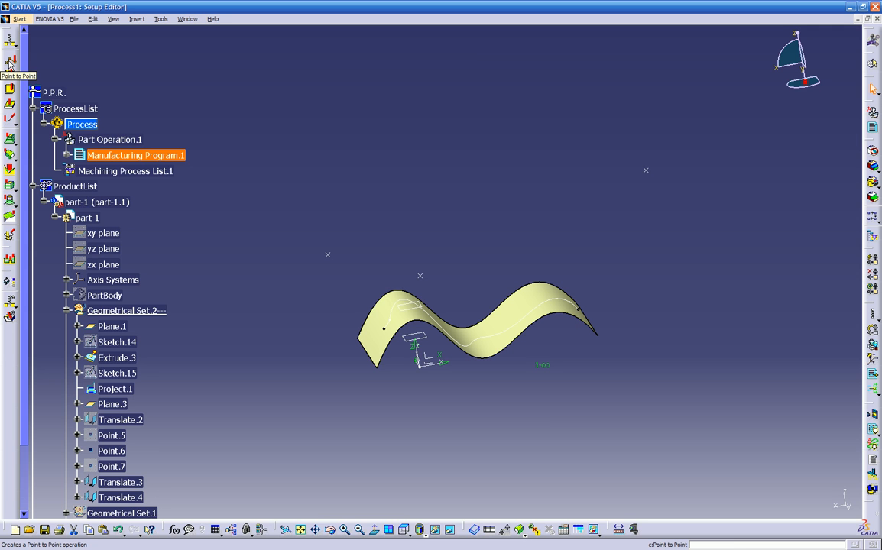
left_click(67, 155)
middle_click_drag(520, 252, 509, 286)
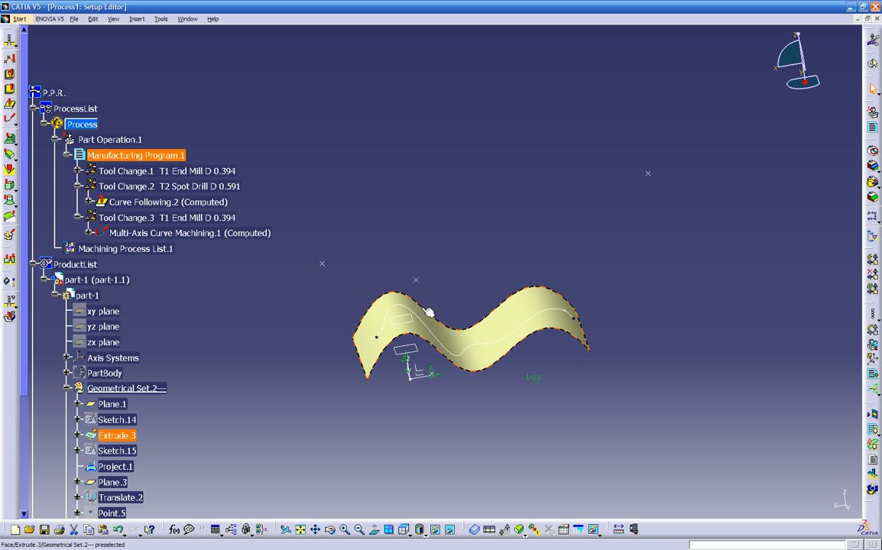
middle_click_drag(459, 335, 355, 285)
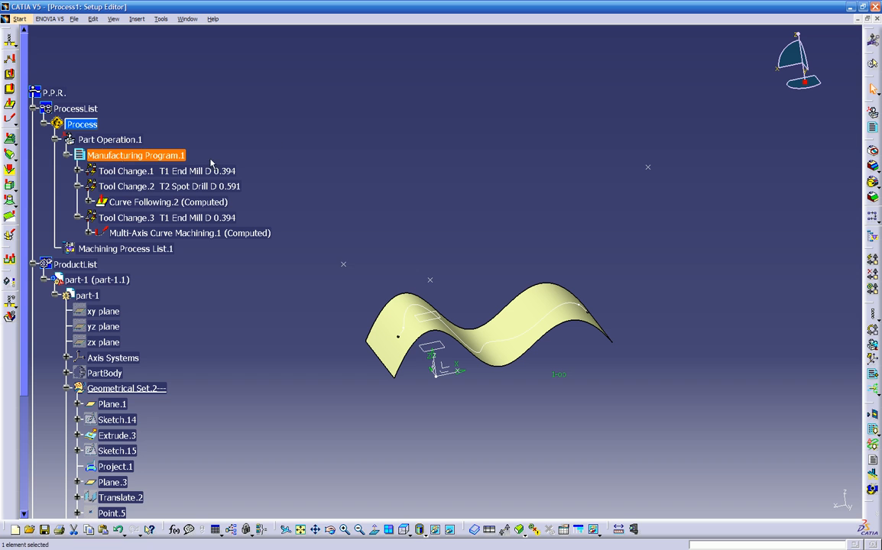
left_click(77, 188)
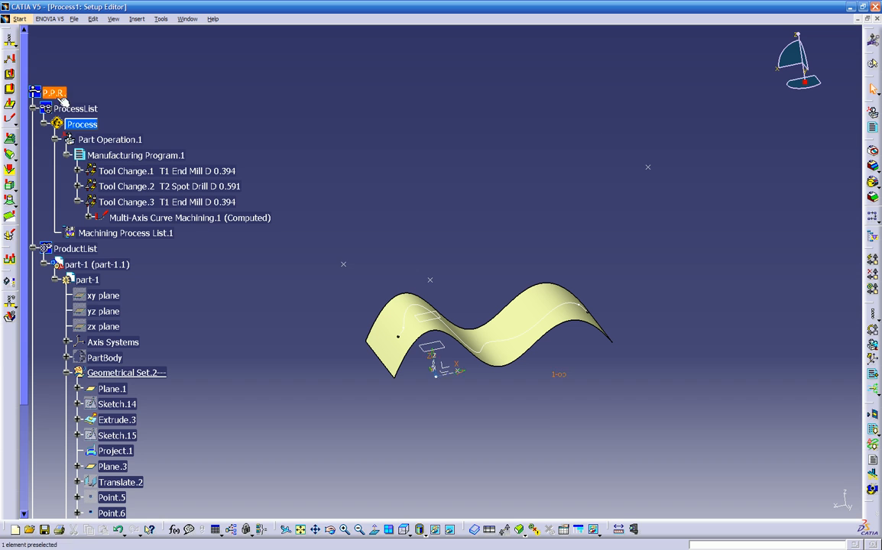
- Insert a Point to Point operation at the start of Manufacturing Program.1 and review its tool, feedrate and macro settings
left_click(10, 60)
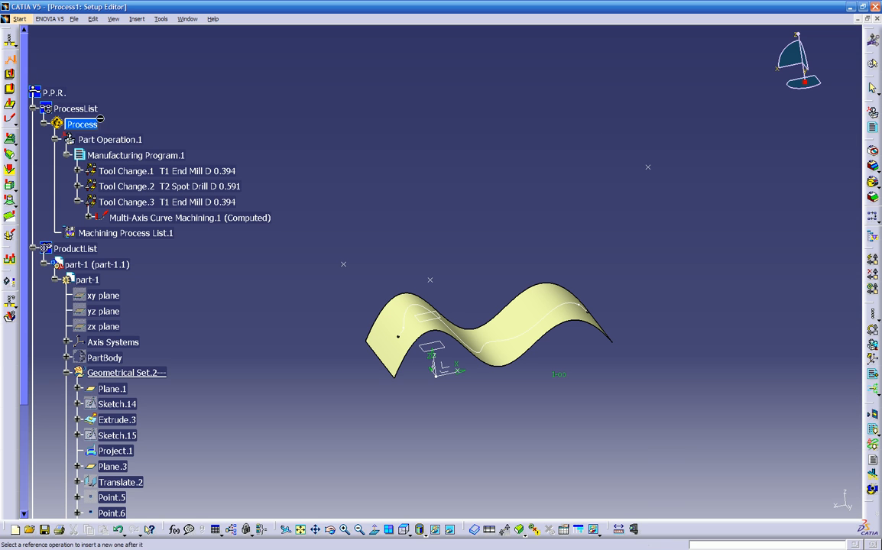
left_click(129, 156)
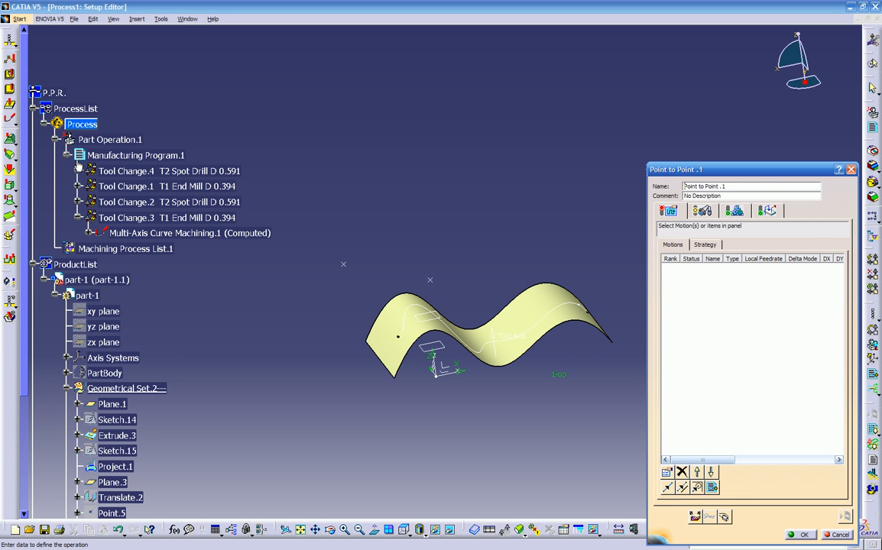
left_click(78, 172)
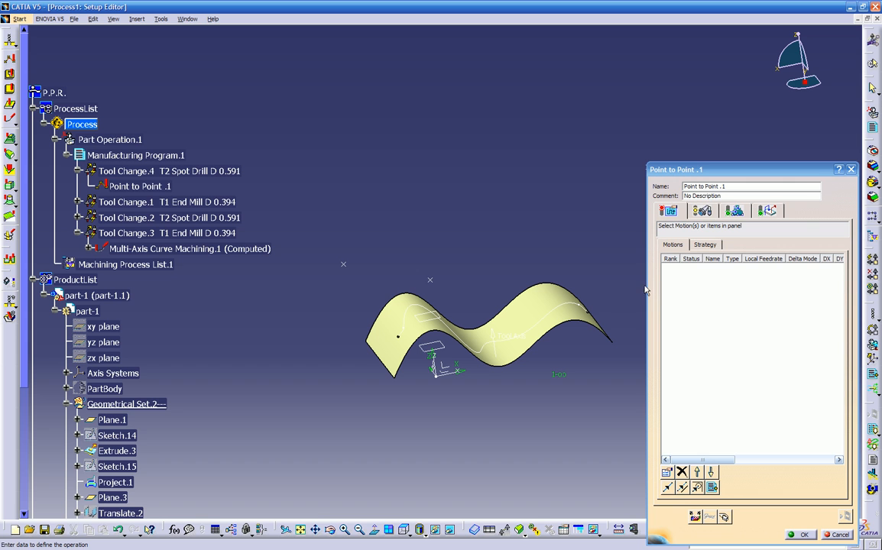
left_click(703, 210)
left_click(735, 210)
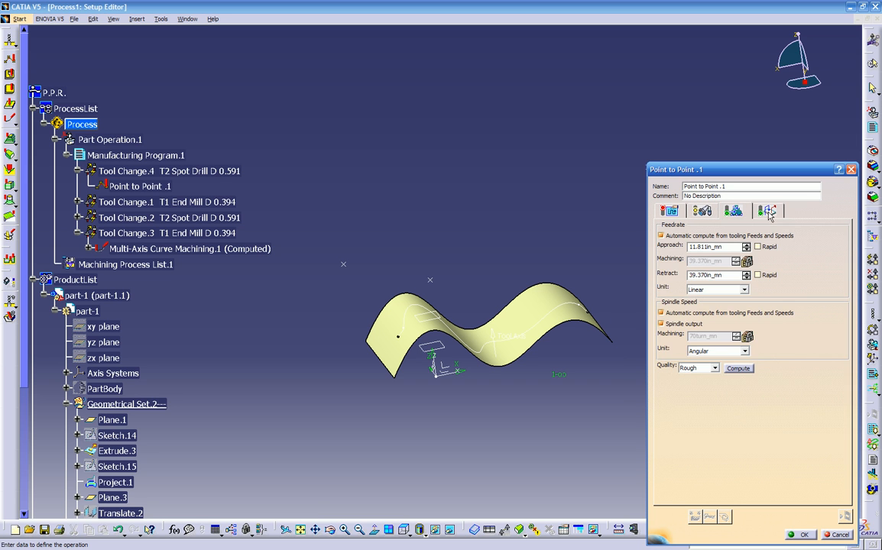
left_click(767, 210)
left_click(736, 214)
left_click(706, 213)
left_click(669, 212)
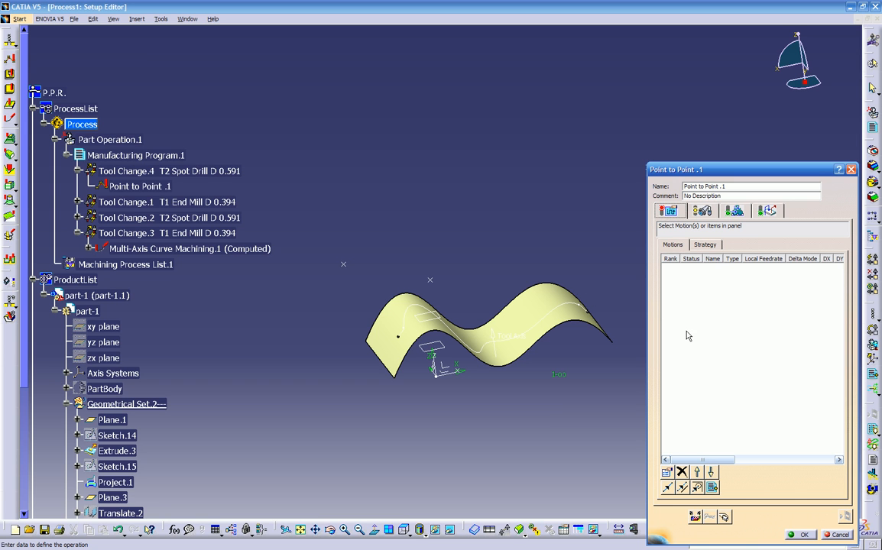
- Add the raised copy of Point.5 as the first motion of the Point to Point operation
left_click(667, 490)
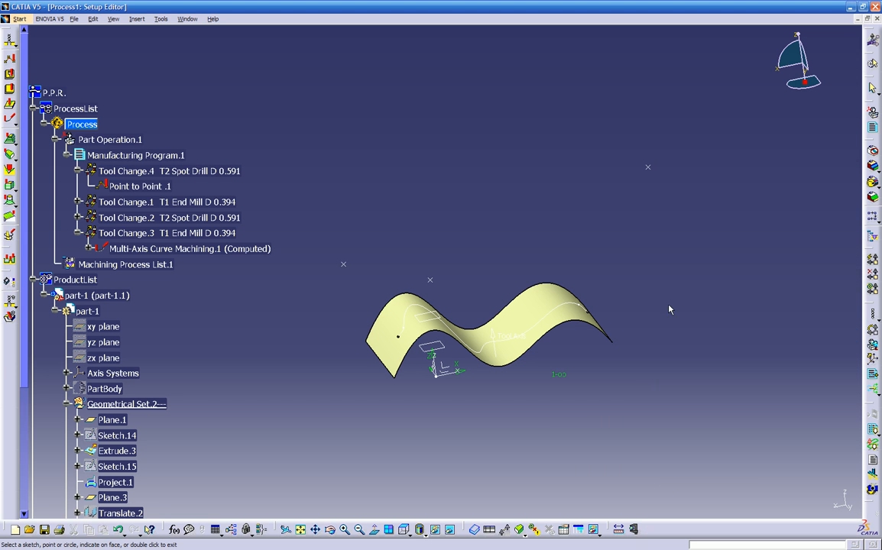
left_click(648, 167)
middle_click_drag(544, 216, 533, 233)
double_click(535, 229)
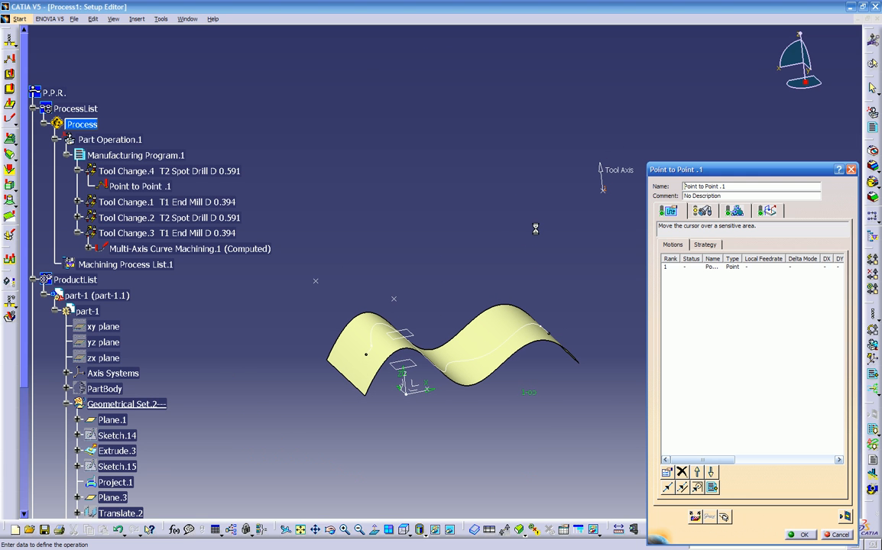
- Assign the existing tool T1 End Mill D 0.394 to the Point to Point operation
left_click(703, 211)
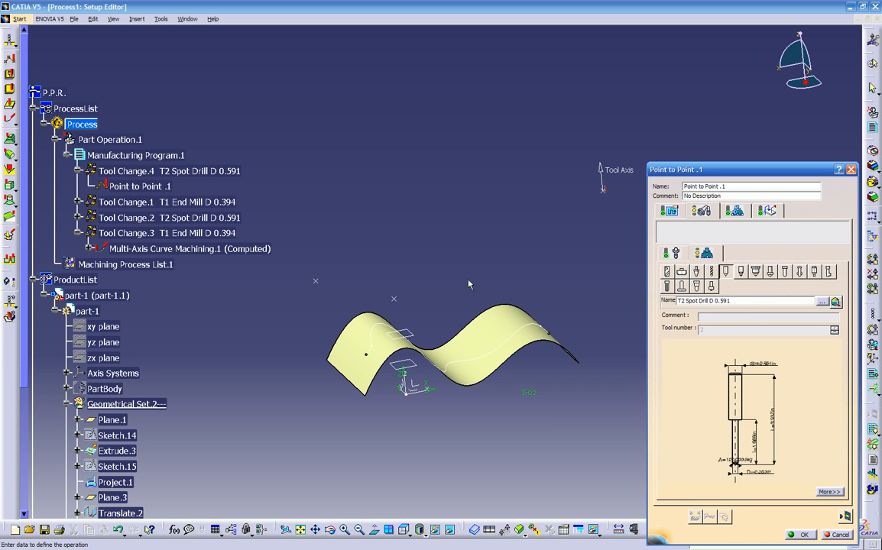
left_click(822, 302)
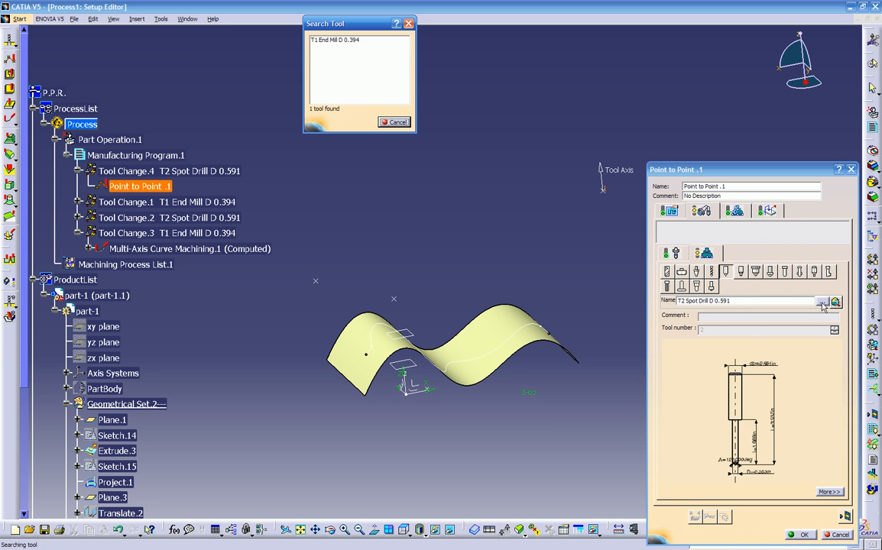
double_click(311, 39)
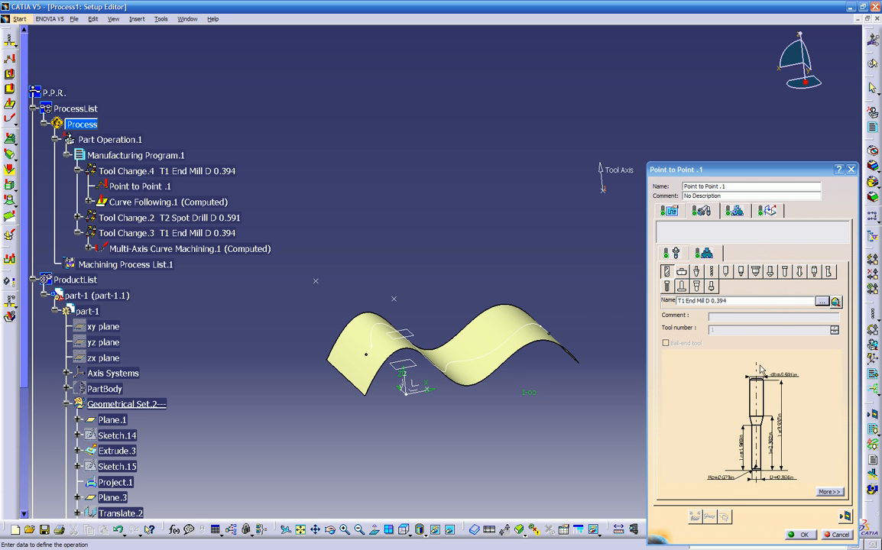
- Compute and replay the Point to Point tool path, inspect the approach to the point, and close the replay
left_click(844, 516)
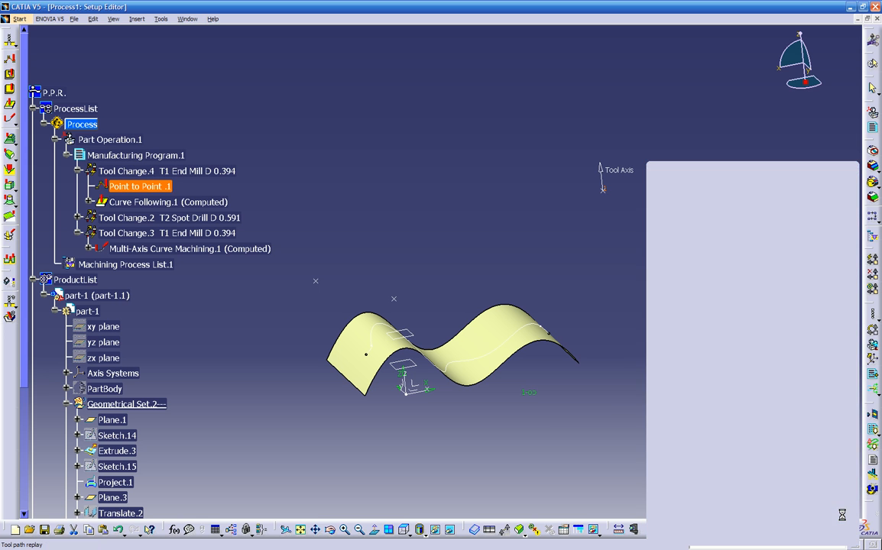
middle_click_drag(591, 452, 619, 298)
middle_click_drag(604, 335, 593, 361)
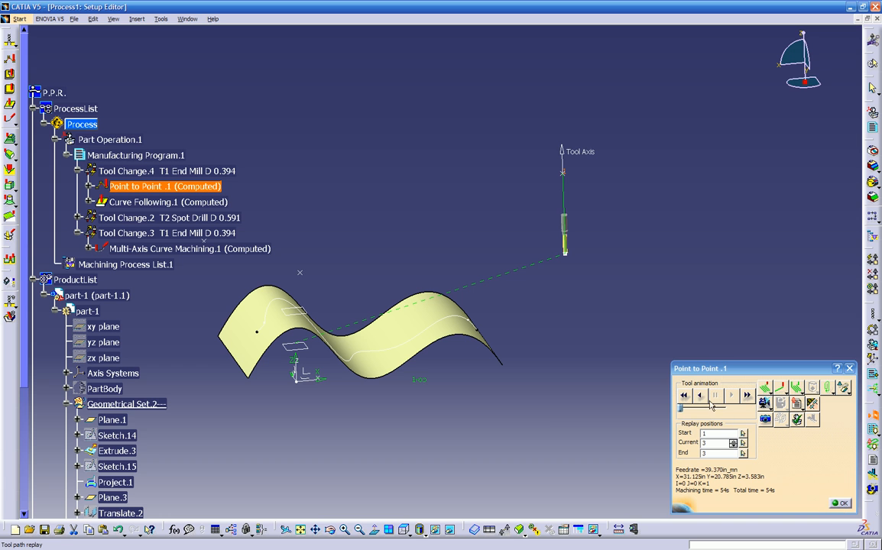
left_click(686, 396)
middle_click_drag(573, 386, 552, 360)
left_click(731, 396)
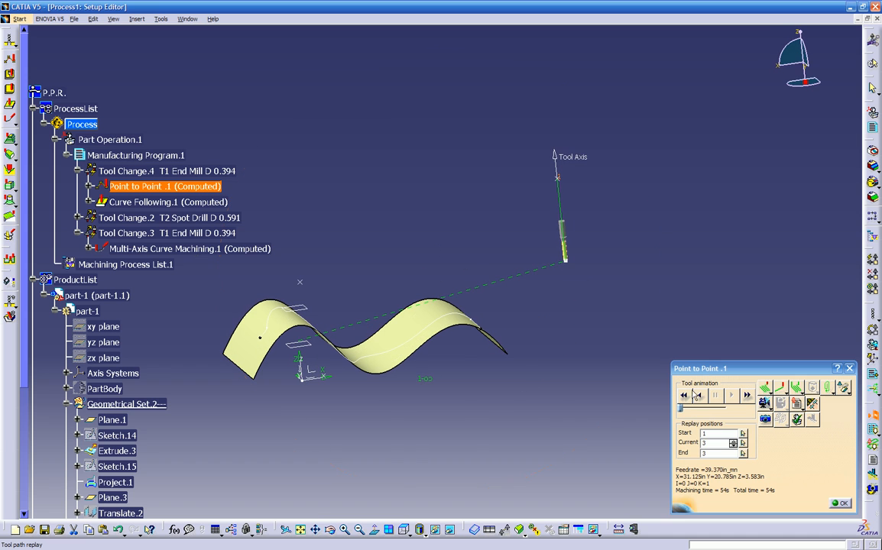
left_click(838, 503)
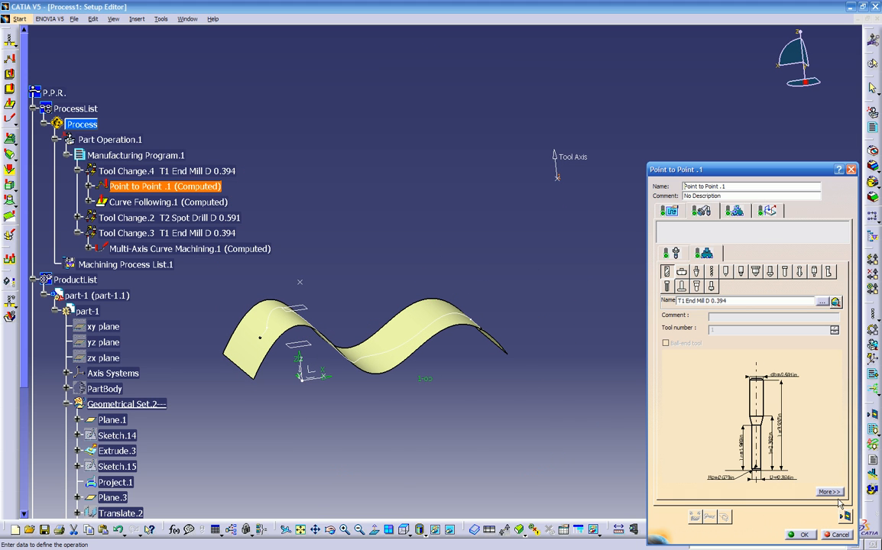
- Deactivate both the Approach and Retract macros of the Point to Point operation
left_click(734, 212)
left_click(768, 212)
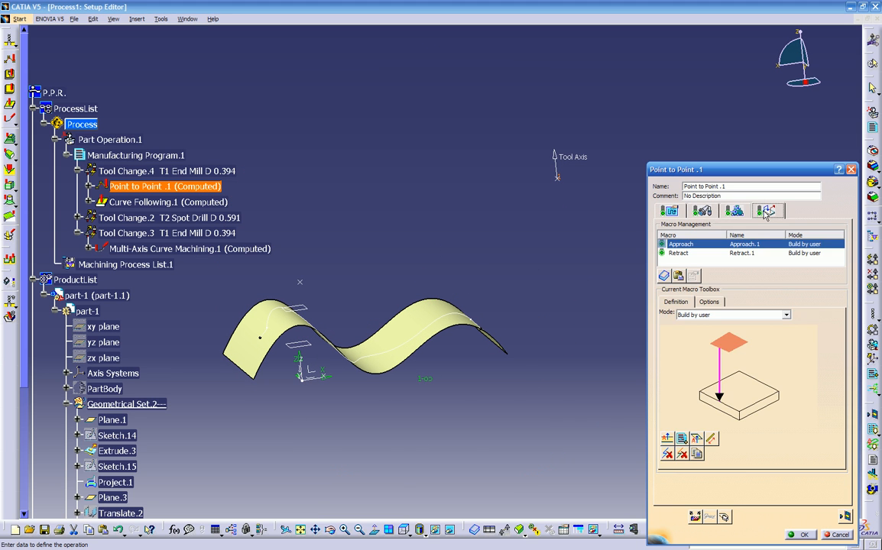
left_click(679, 254)
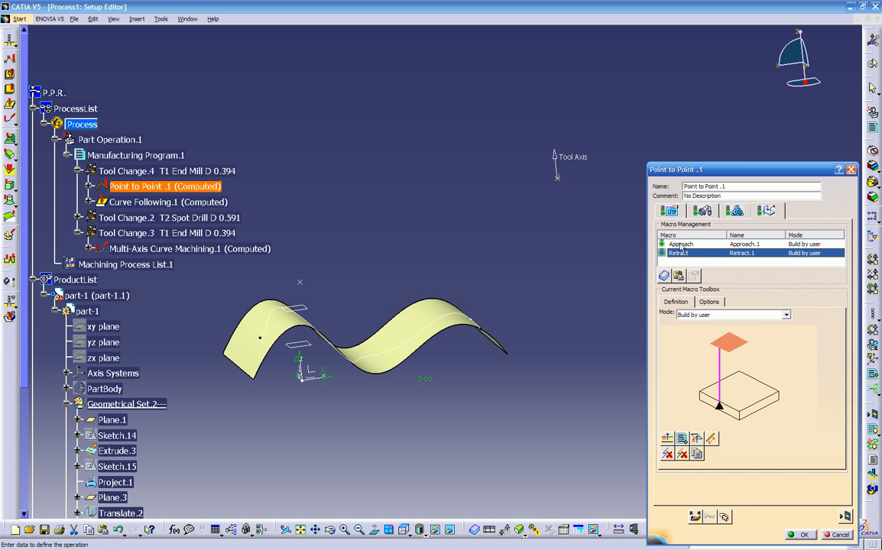
right_click(692, 248)
left_click(667, 245)
right_click(678, 243)
left_click(690, 249)
- Replay the Point to Point tool path with its macros deactivated, inspect the tool at the point, and close the replay
left_click(846, 518)
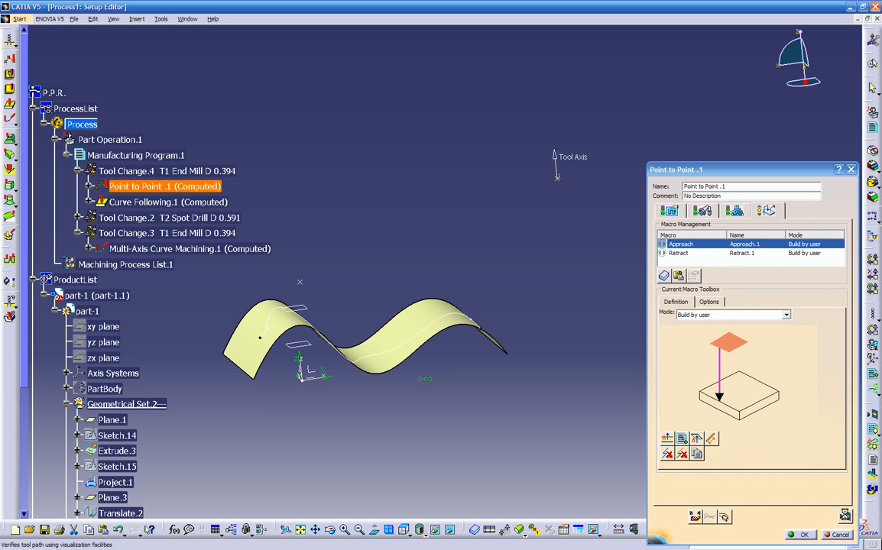
middle_click_drag(550, 373, 578, 298)
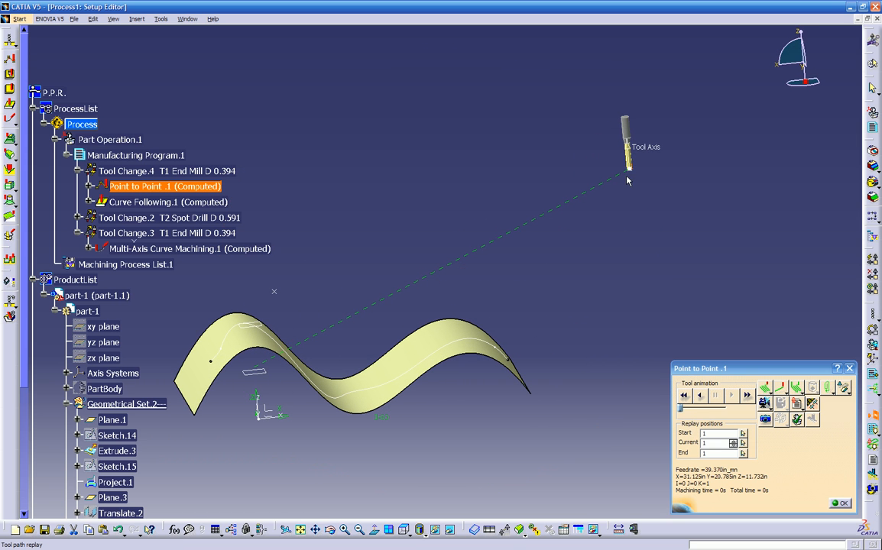
mouse_move(610, 216)
middle_mouse_down()
mouse_move(589, 165)
mouse_move(606, 195)
mouse_move(595, 227)
middle_mouse_up()
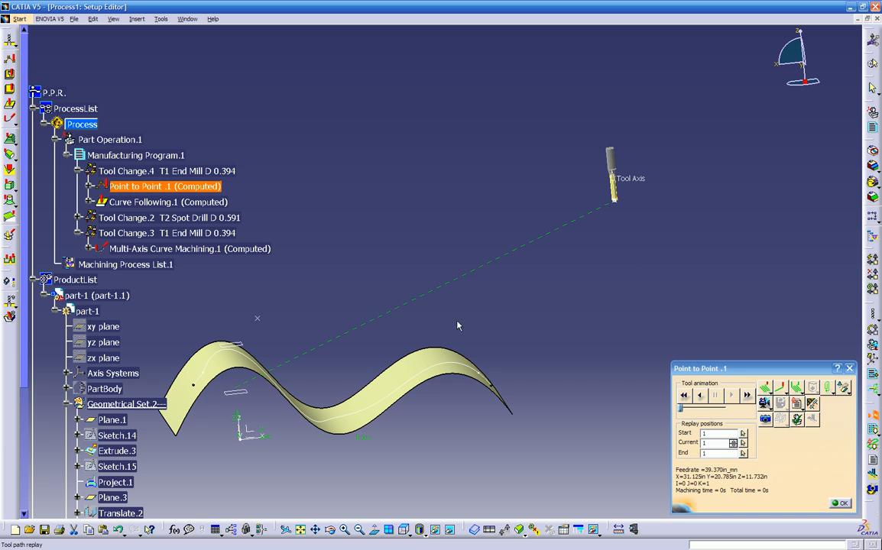
left_click(847, 504)
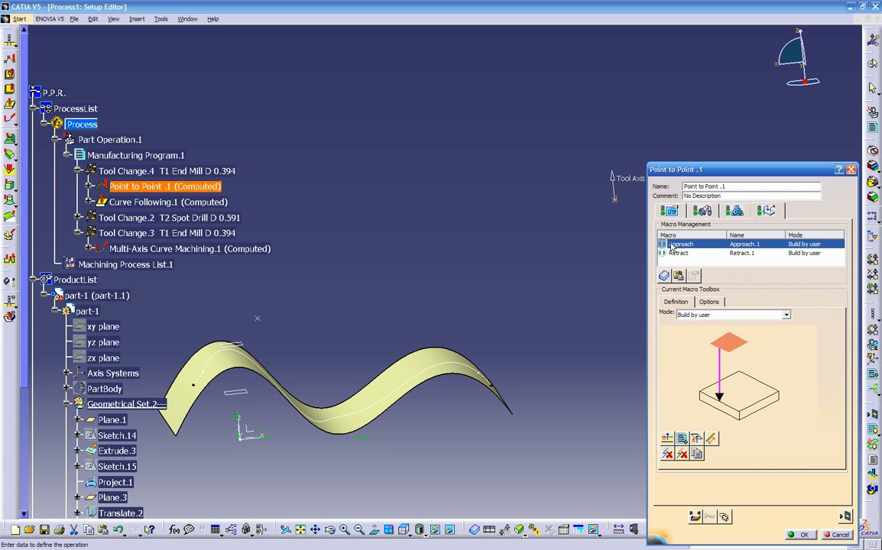
- Replace the Approach macro's motions with a single axial motion of 1 in
middle_click_drag(498, 276, 420, 279)
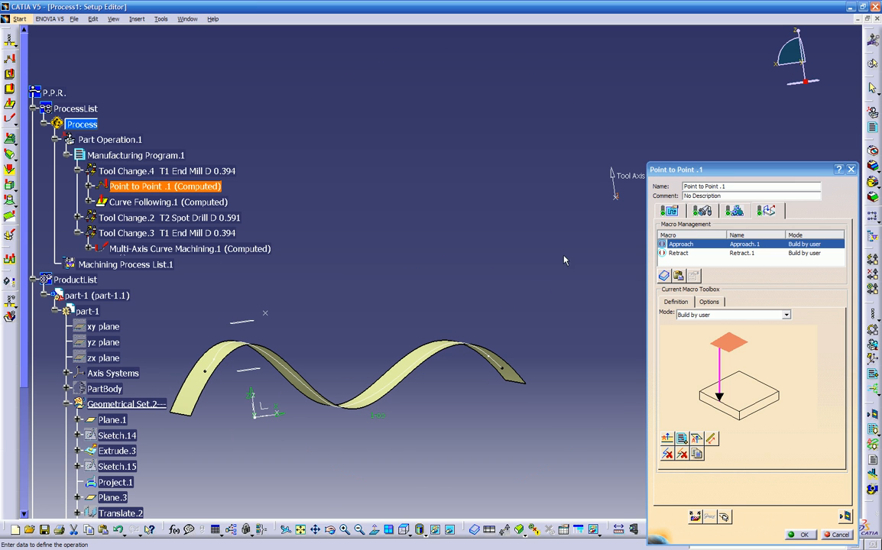
middle_click_drag(514, 291, 500, 315)
middle_click_drag(560, 275, 496, 314)
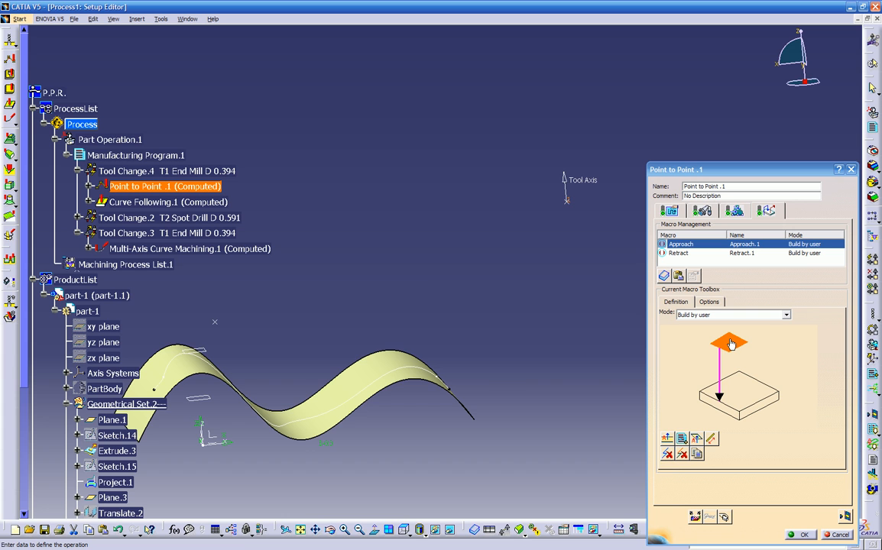
middle_click_drag(378, 367, 296, 342)
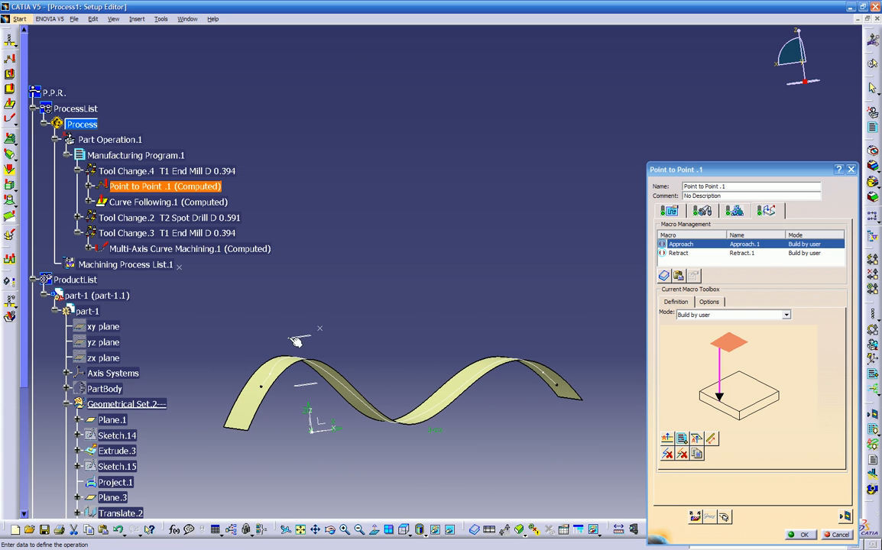
middle_click_drag(521, 292, 443, 329)
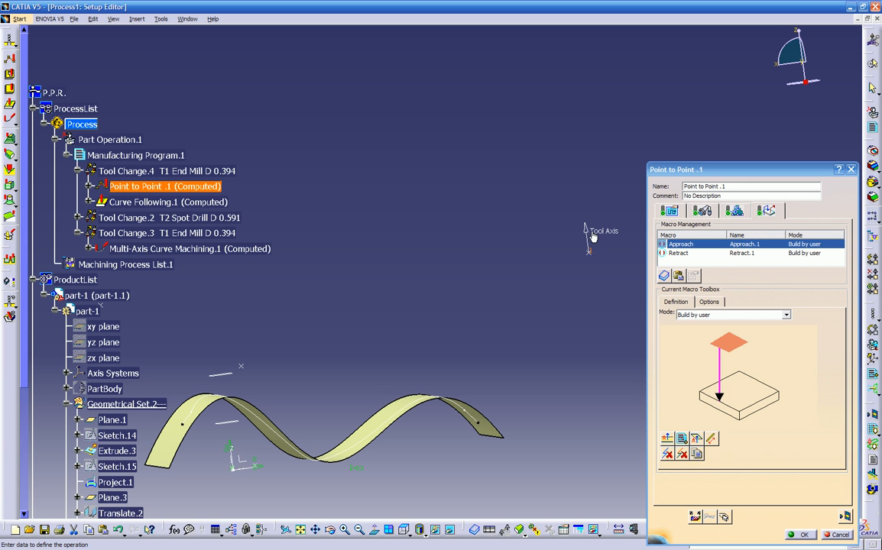
left_click(670, 442)
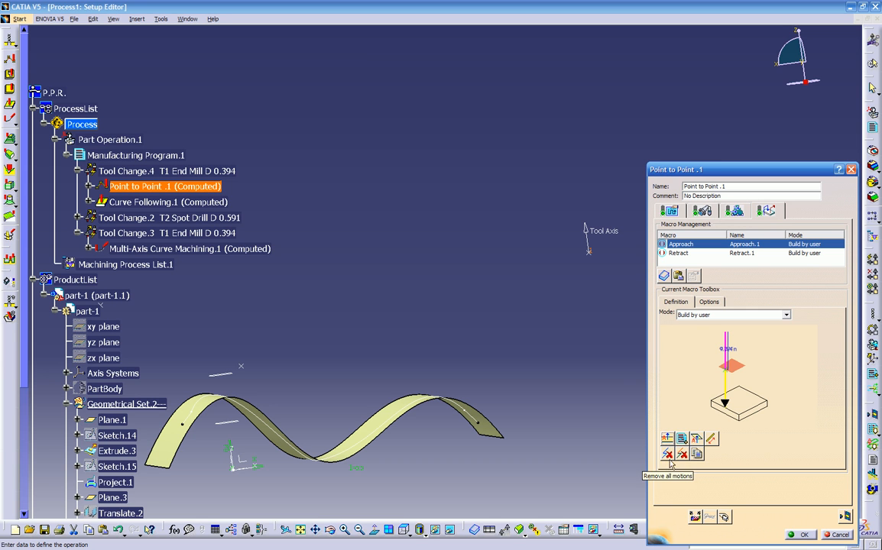
left_click(669, 456)
left_click(667, 439)
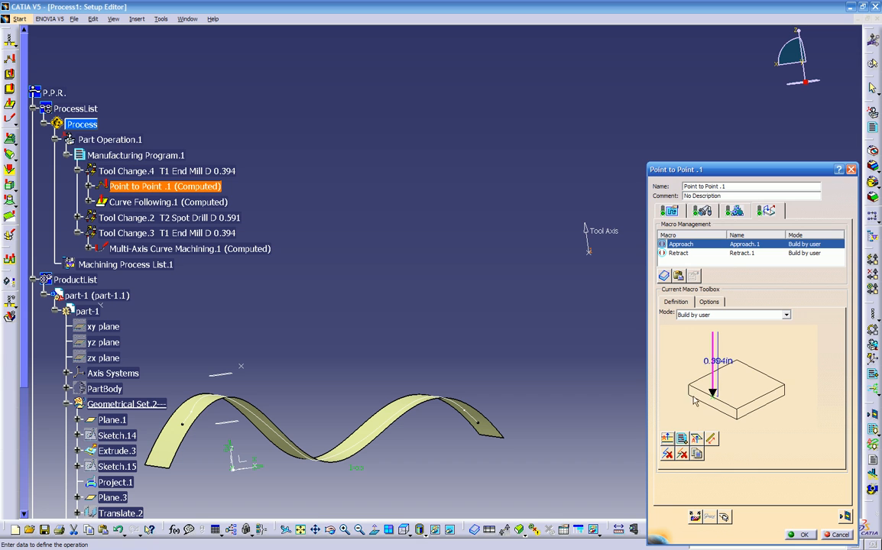
double_click(725, 362)
type("1")
key("Return")
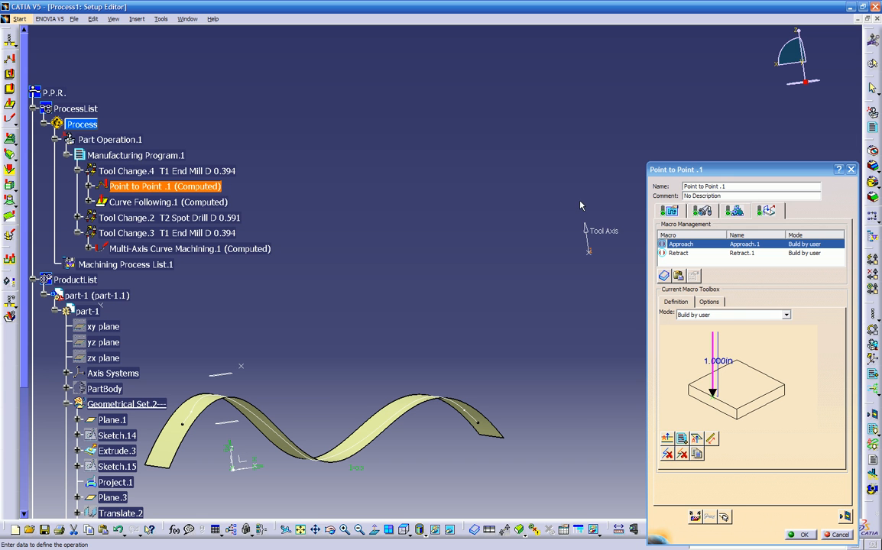
- Replay the tool path with the 1 in axial approach defined but the macro still inactive, and close the replay
left_click(695, 517)
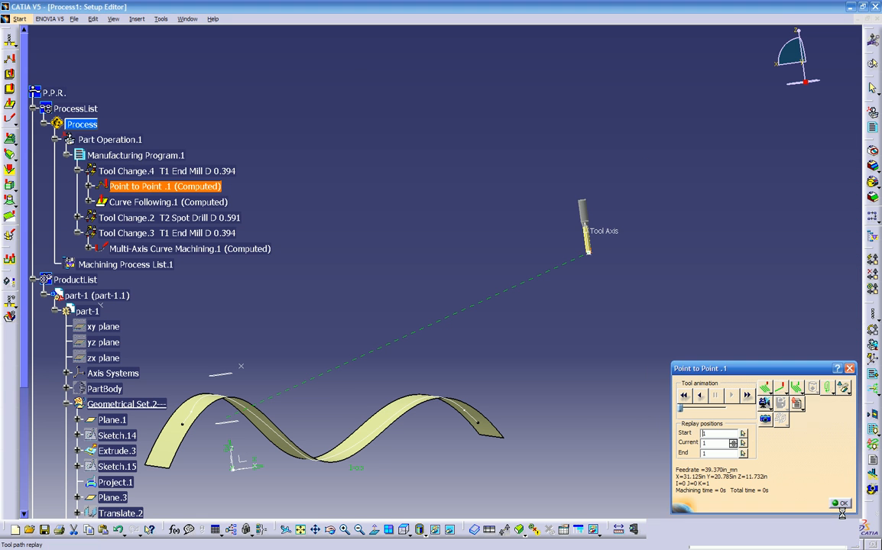
middle_click_drag(629, 438, 565, 386)
left_click(839, 503)
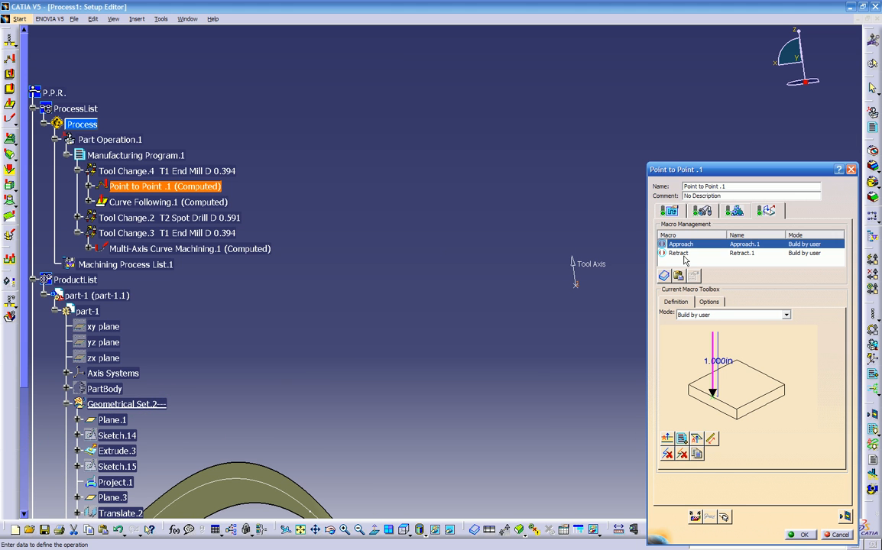
- Activate the Approach macro and replay the Point to Point tool path from its start to check the axial approach
right_click(672, 241)
left_click(694, 246)
left_click(845, 517)
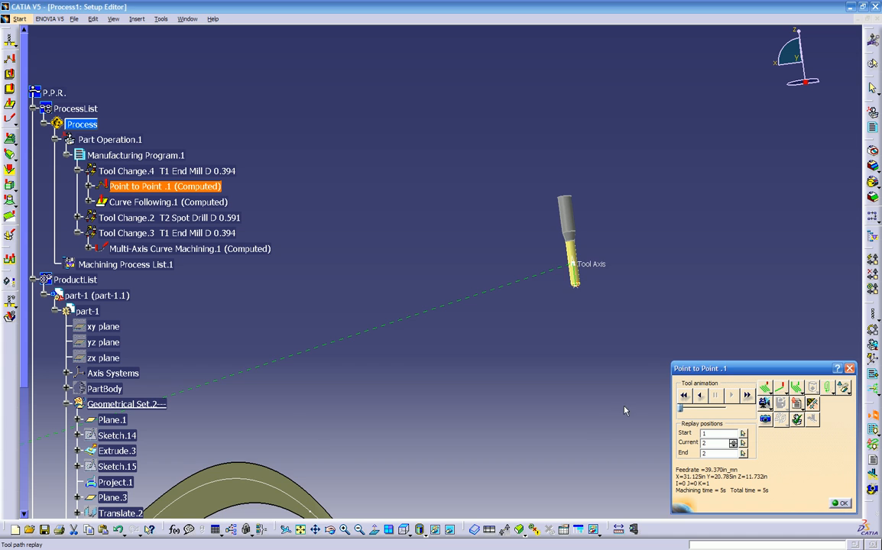
left_click(685, 397)
mouse_move(609, 369)
middle_mouse_down()
mouse_move(567, 370)
mouse_move(572, 348)
mouse_move(618, 351)
mouse_move(618, 368)
mouse_move(591, 373)
mouse_move(579, 338)
mouse_move(624, 296)
middle_mouse_up()
left_click(732, 396)
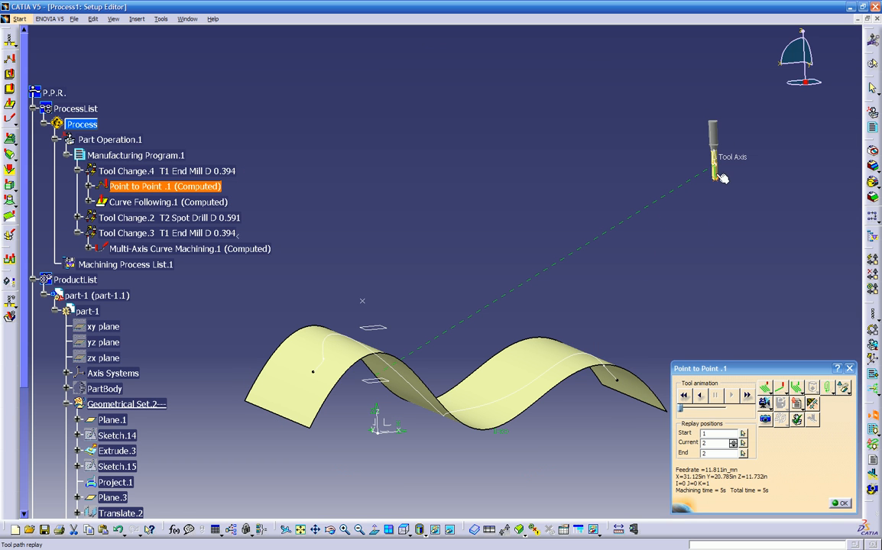
middle_click_drag(243, 367, 509, 351)
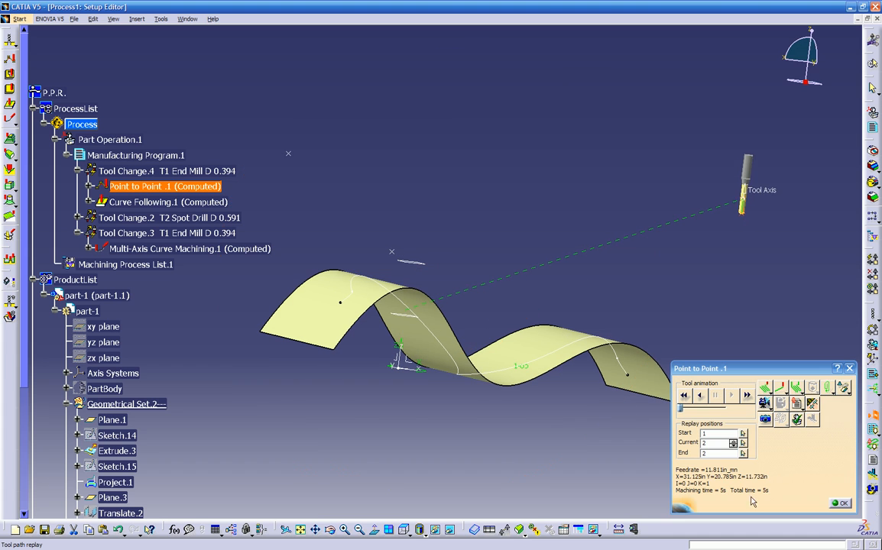
left_click(840, 504)
- Add the two reference points above the wavy surface as the second and third motions of the Point to Point operation
left_click(669, 211)
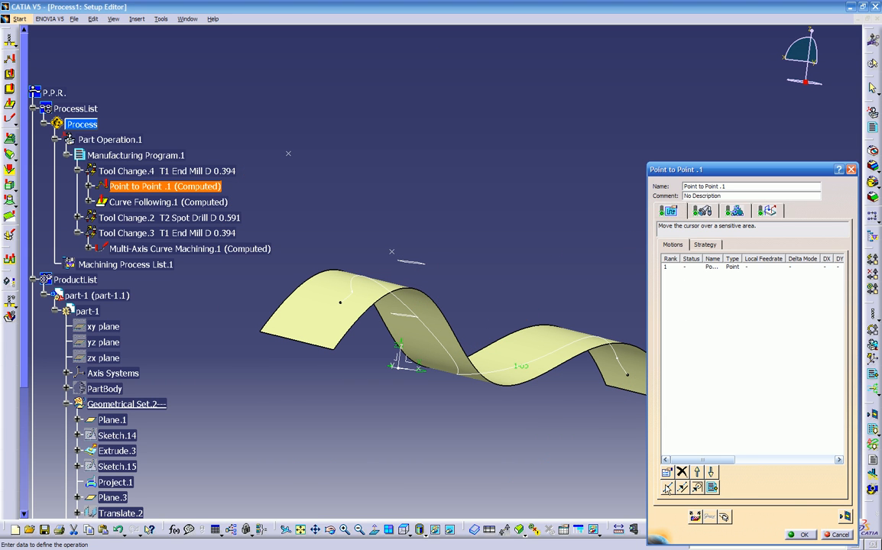
left_click(668, 488)
left_click(393, 251)
left_click(290, 155)
middle_click_drag(431, 217, 469, 226)
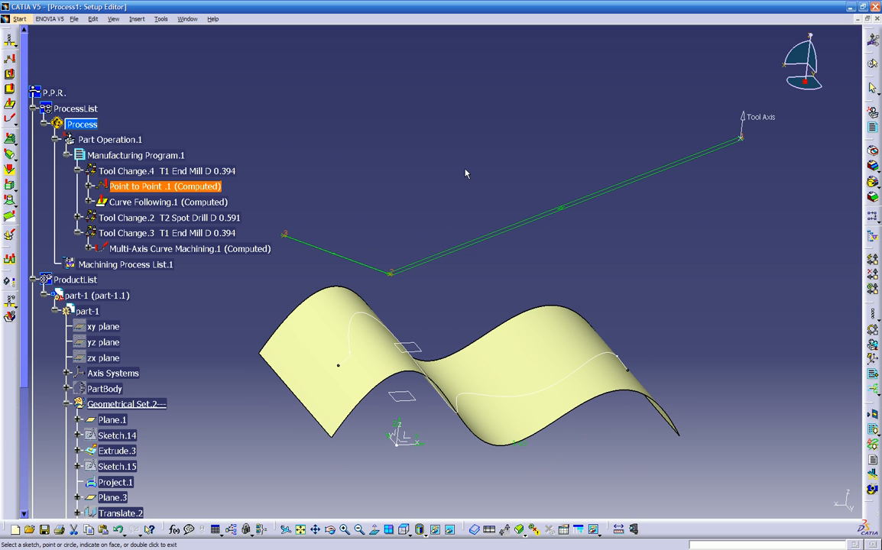
double_click(547, 280)
- Compute the three-point tool path and set its replay mode to advance point by point
left_click(846, 517)
mouse_move(627, 392)
middle_mouse_down()
mouse_move(607, 376)
mouse_move(623, 374)
middle_mouse_up()
left_click(768, 417)
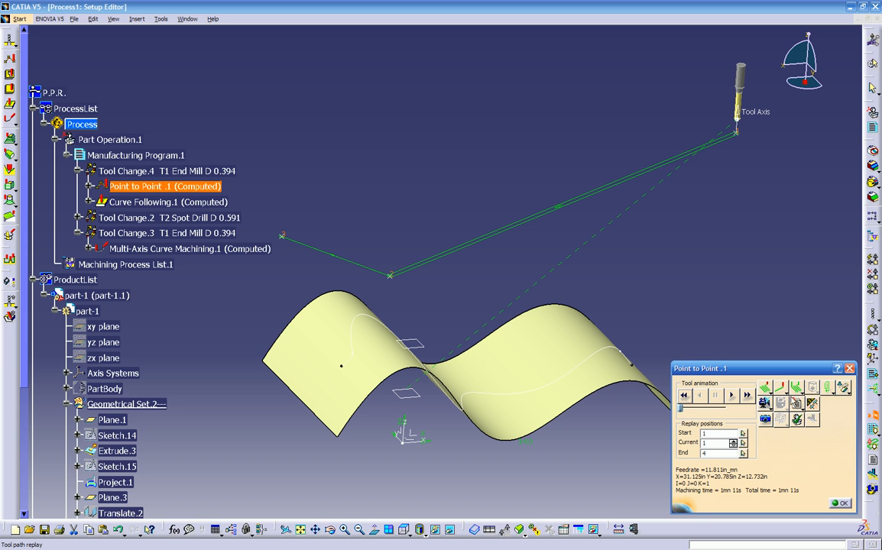
left_click(785, 392)
left_click(798, 436)
left_click(786, 395)
left_click(795, 399)
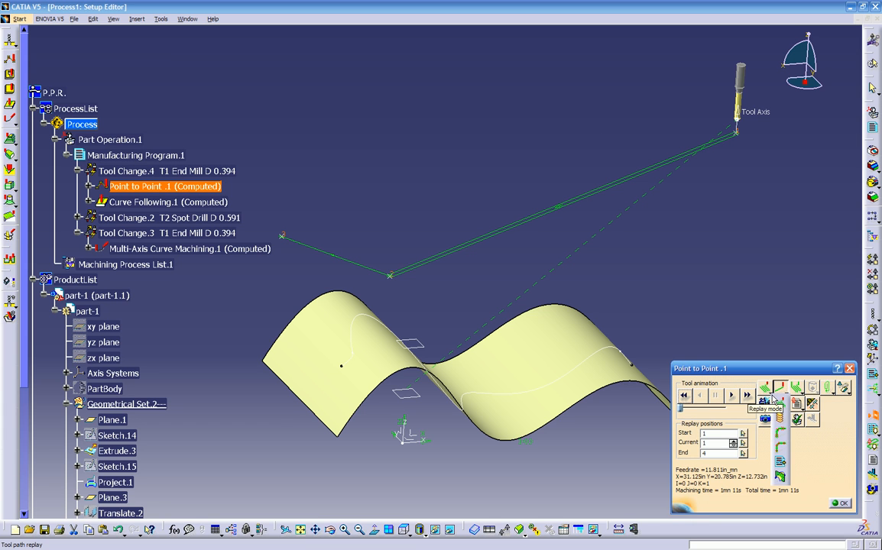
left_click(780, 446)
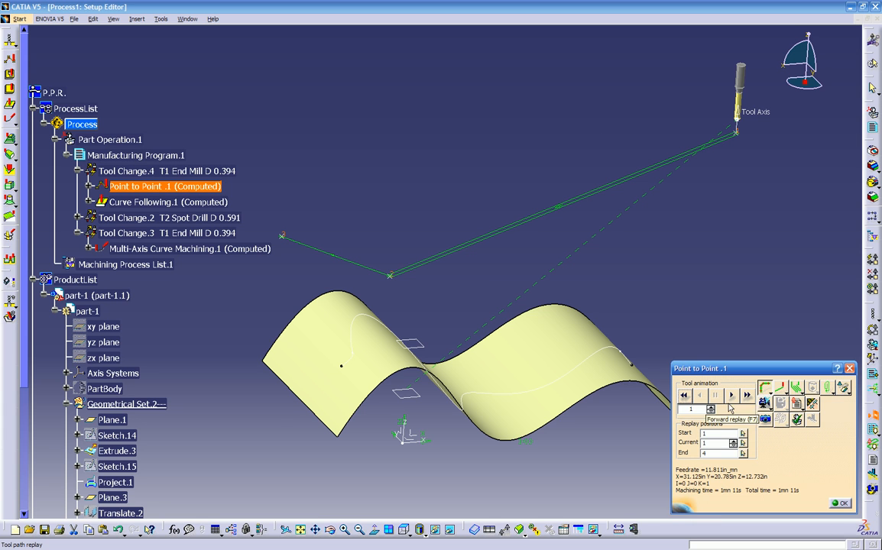
- Move the replay to the program start and the path's end, and step the tool back to the first point
left_click(684, 396)
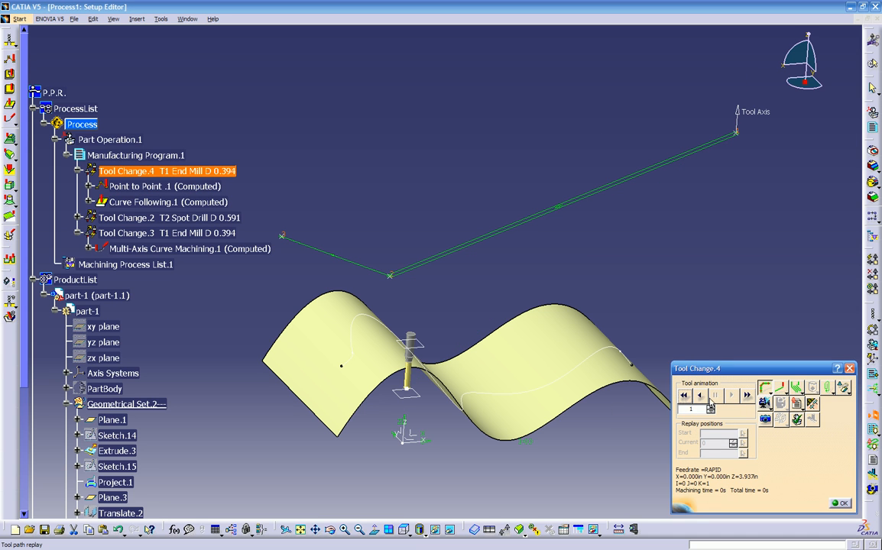
left_click(685, 396)
left_click(732, 399)
middle_click_drag(547, 327, 571, 250)
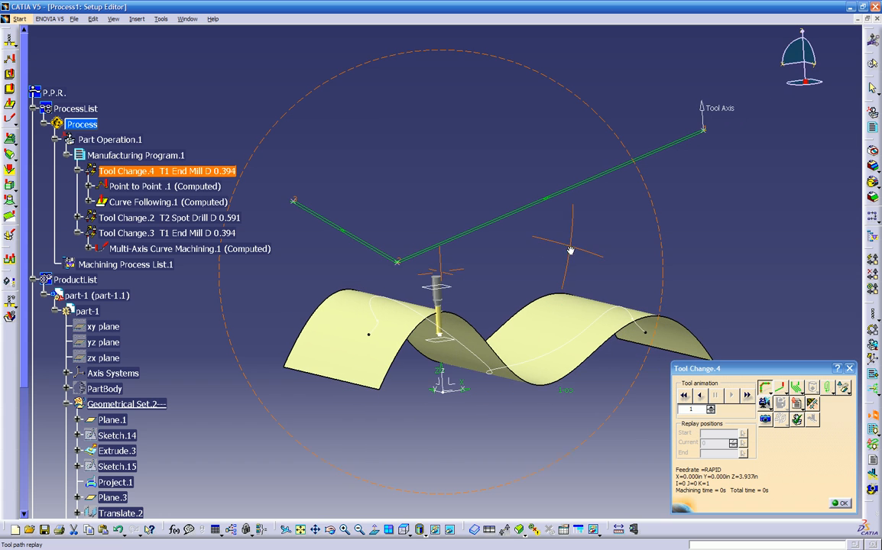
left_click(746, 395)
left_click(745, 396)
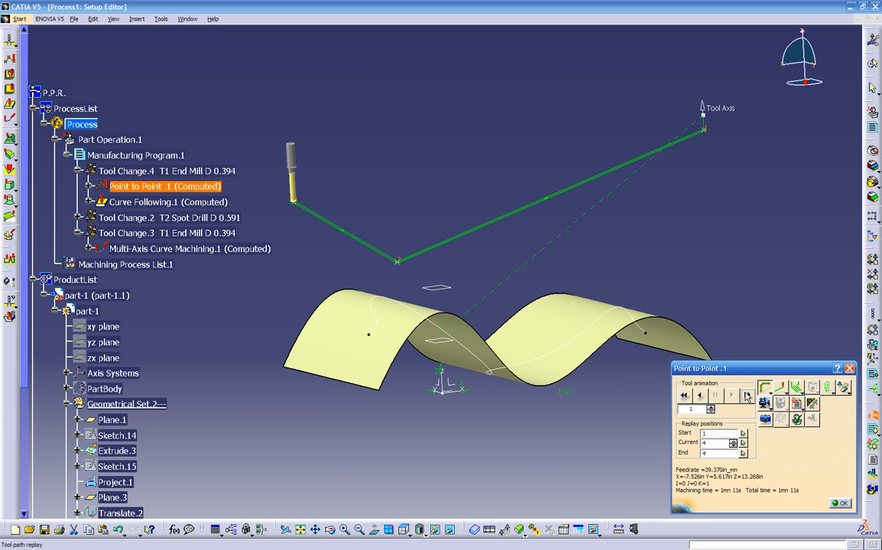
left_click(698, 396)
left_click(700, 396)
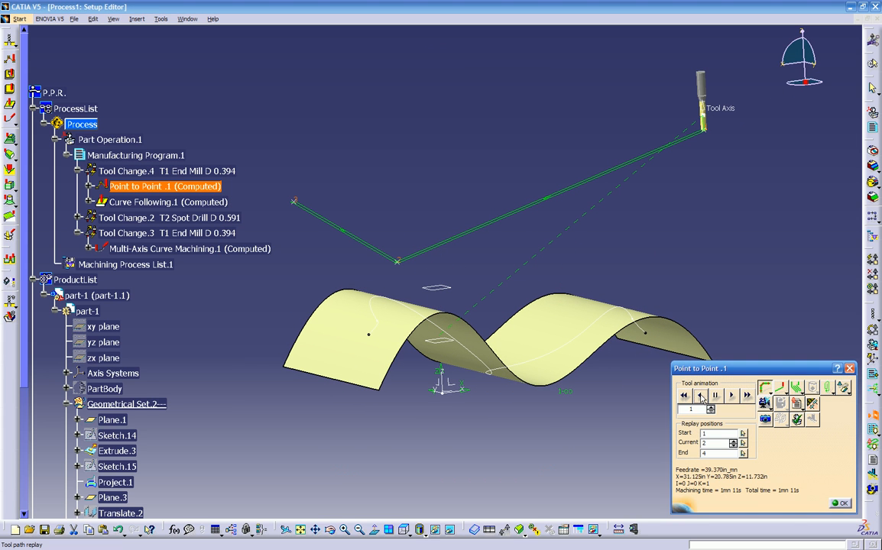
- Step the tool forward through the second and third points, inspect the path, and close the replay
middle_click_drag(608, 238, 638, 135)
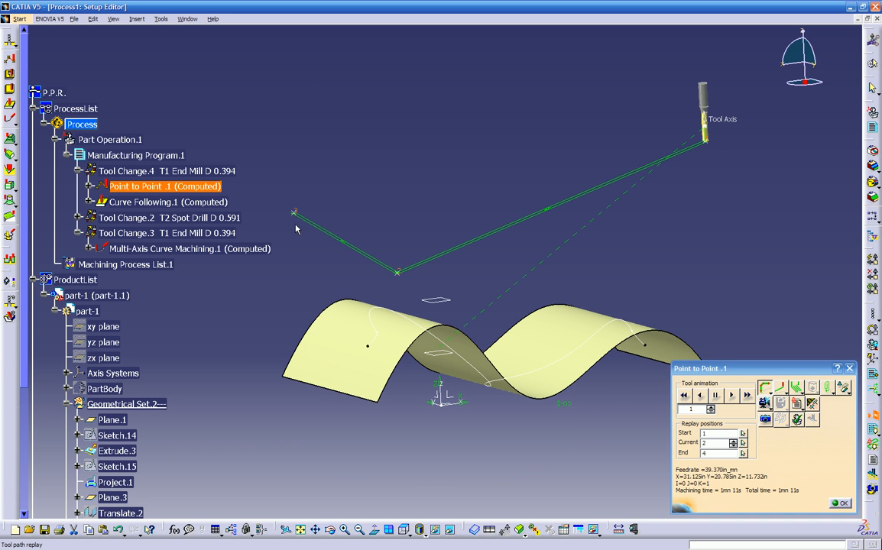
left_click(731, 396)
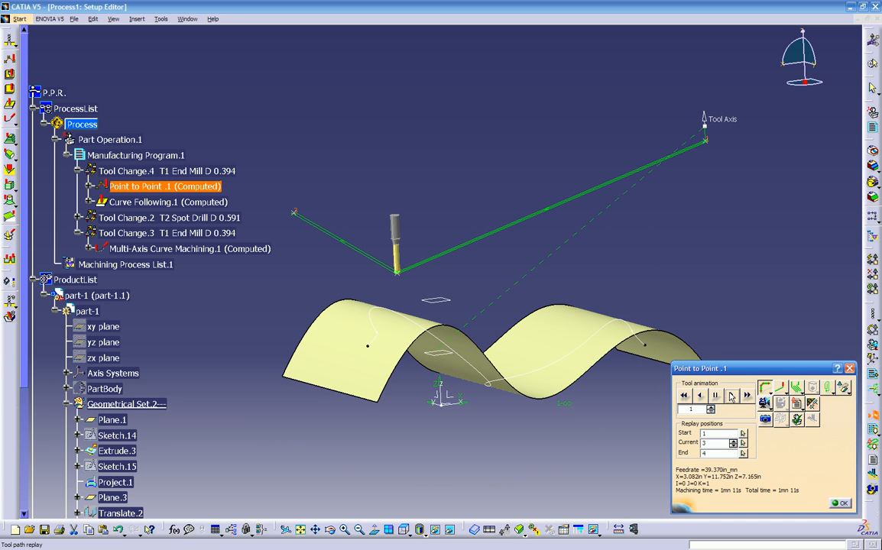
middle_click_drag(541, 232, 515, 345)
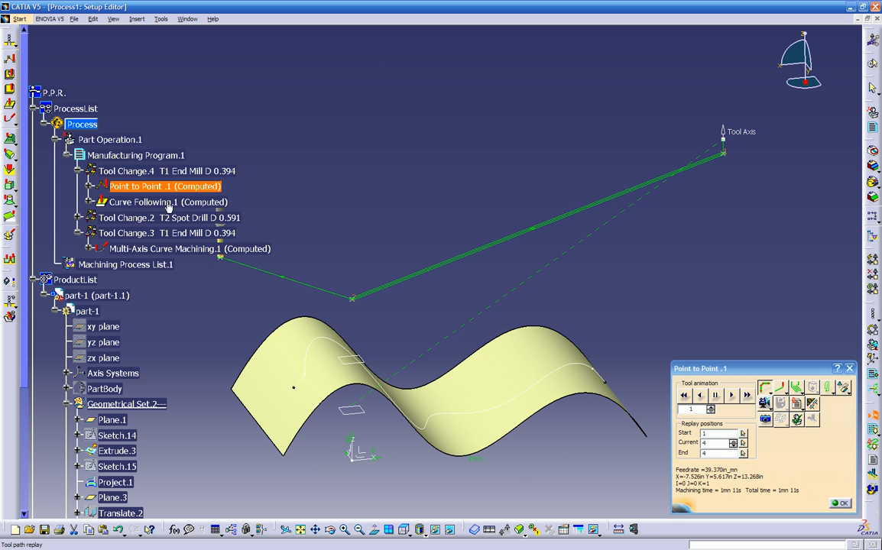
middle_click_drag(418, 328, 505, 293)
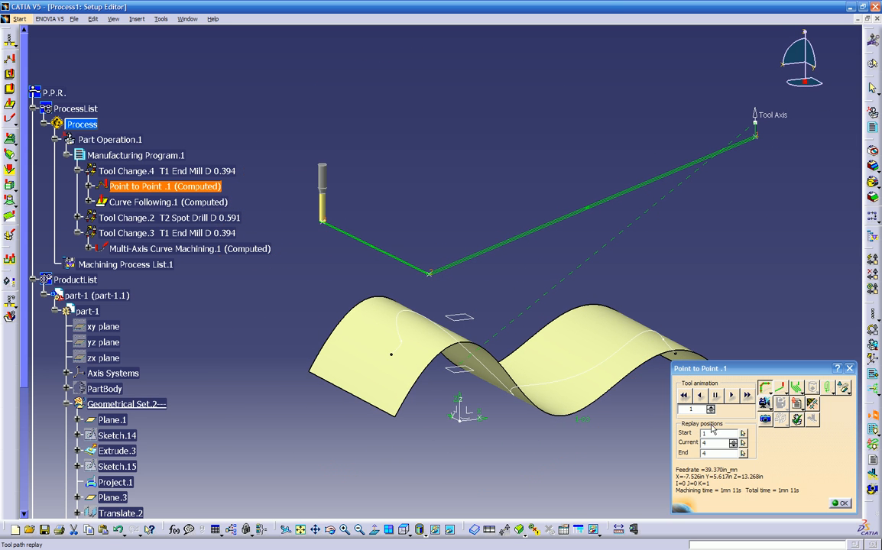
left_click(836, 504)
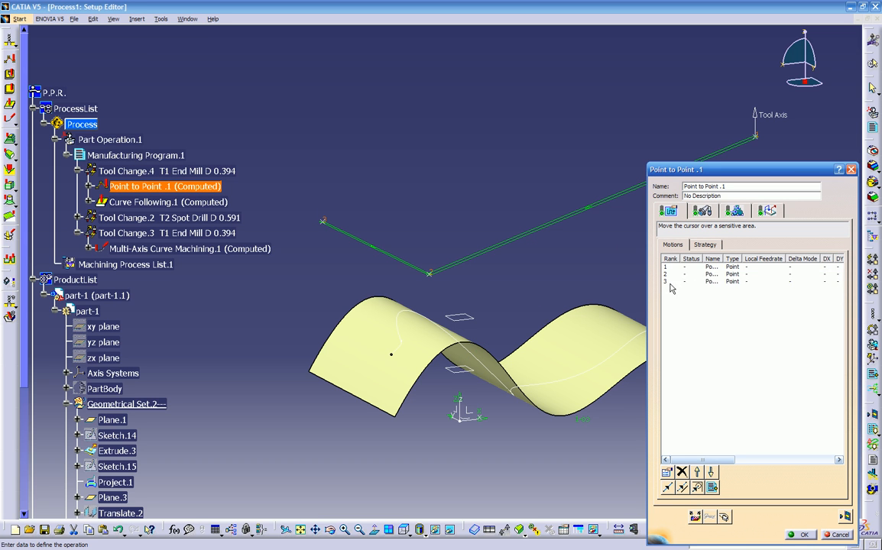
- Remove the third and second point motions from the Point to Point operation, keeping only the first
left_click(670, 283)
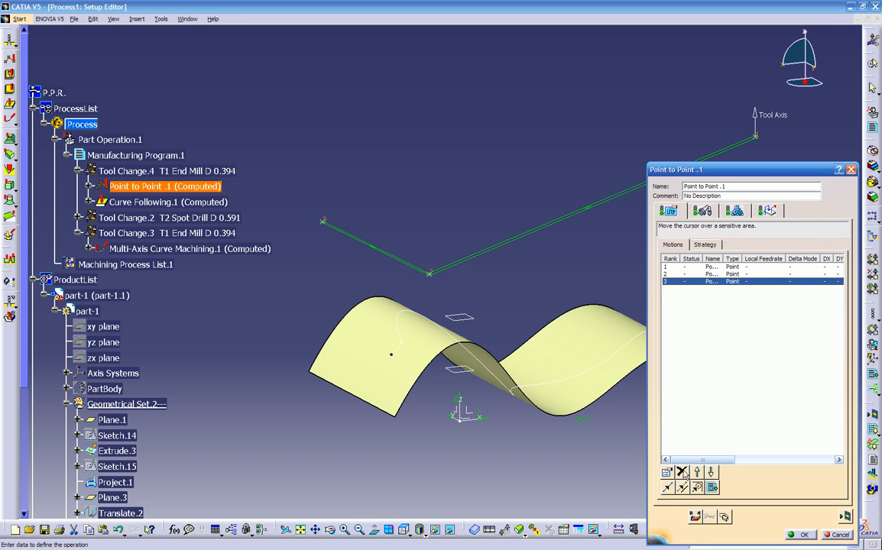
left_click(683, 473)
left_click(662, 276)
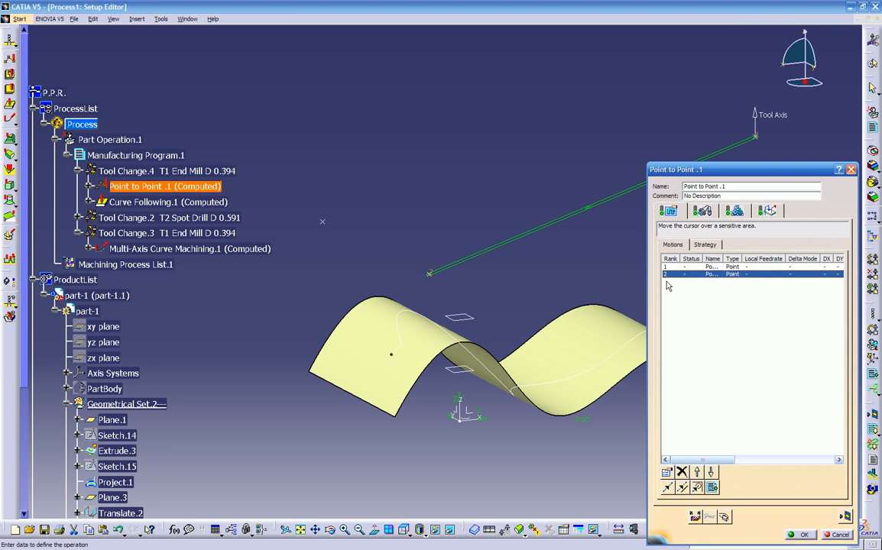
left_click(682, 472)
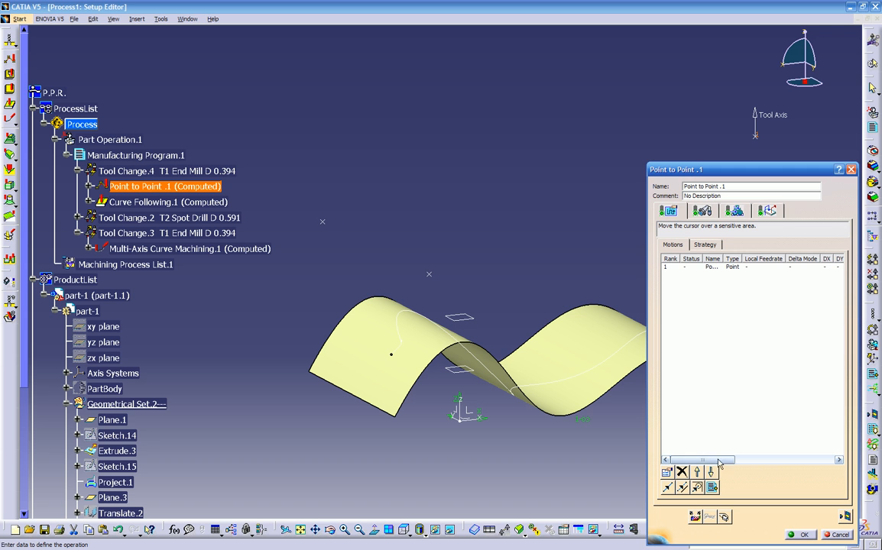
- Compute and inspect the single-point tool path, close the replay, and accept the Point to Point .1 operation
left_click(844, 518)
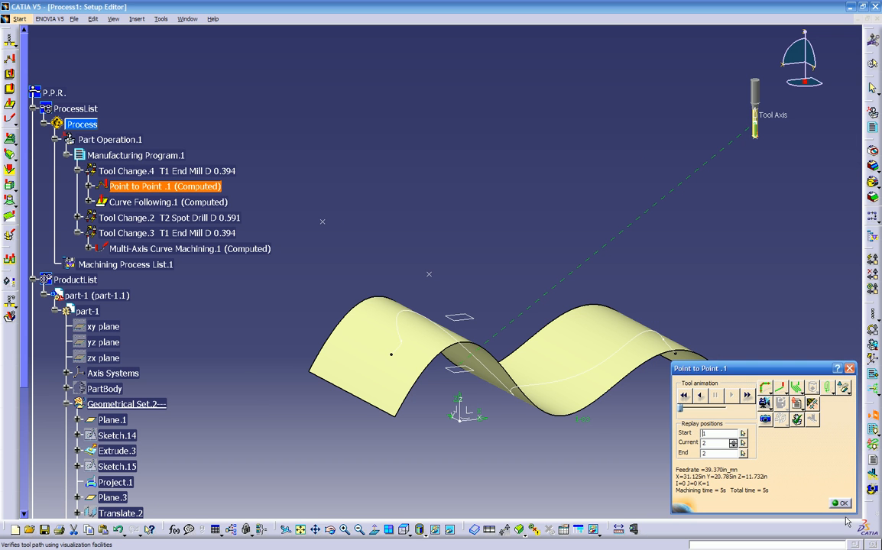
middle_click_drag(624, 323, 728, 104)
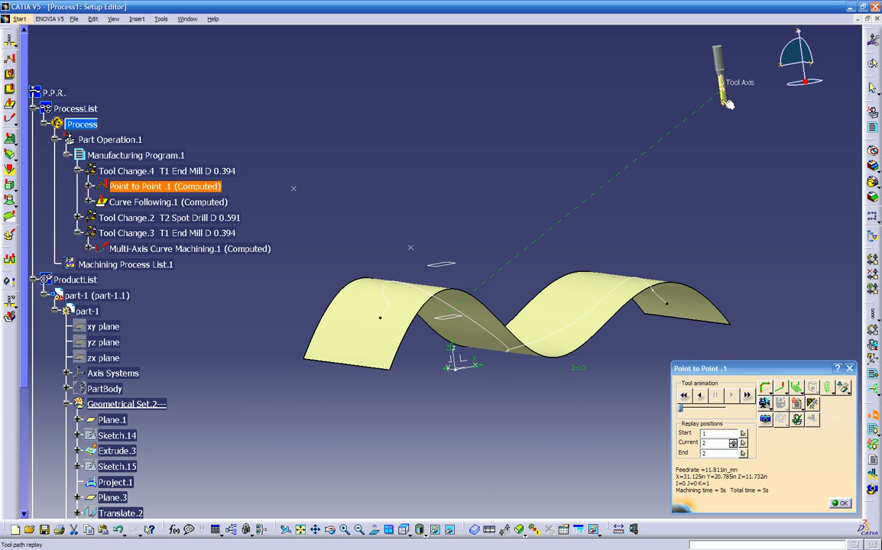
left_click(840, 504)
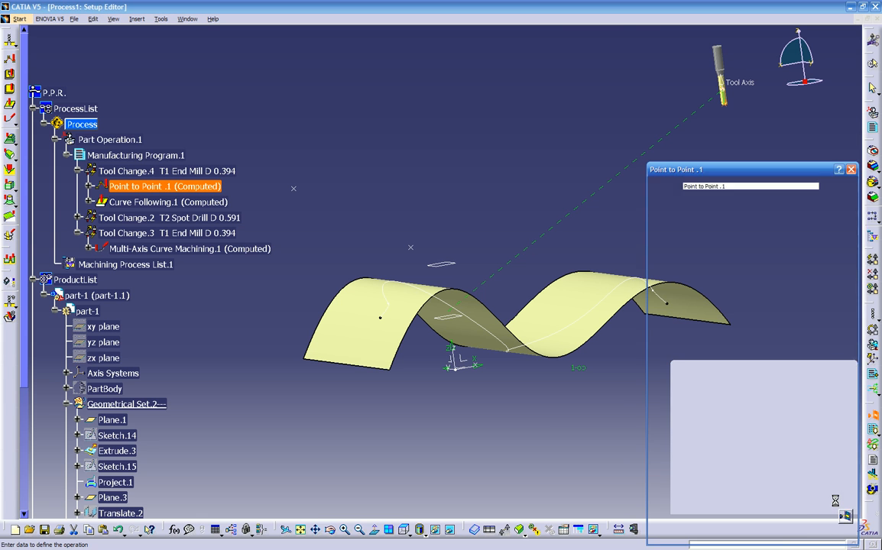
left_click(799, 536)
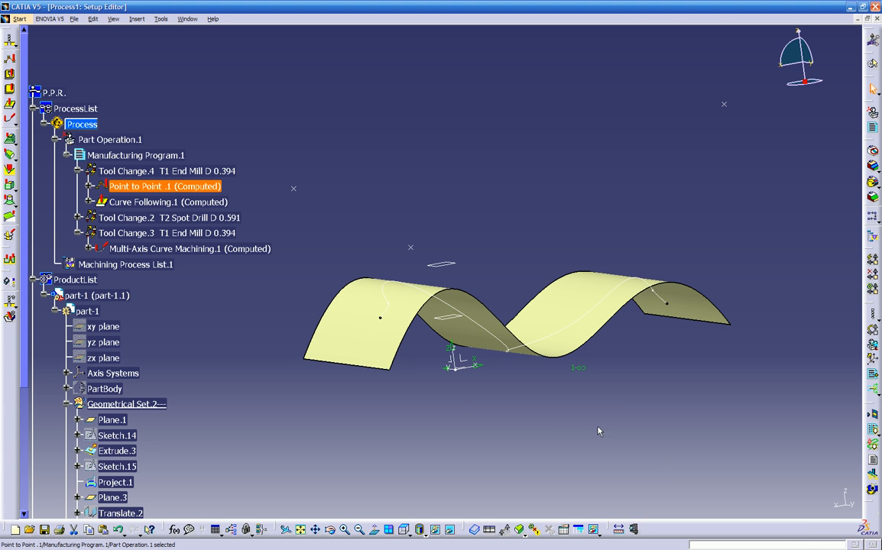
- Copy the Point to Point .1 operation and paste it after Multi-Axis Curve Machining.1 under Tool Change.3
middle_click_drag(240, 281, 237, 233)
right_click(203, 187)
left_click(236, 271)
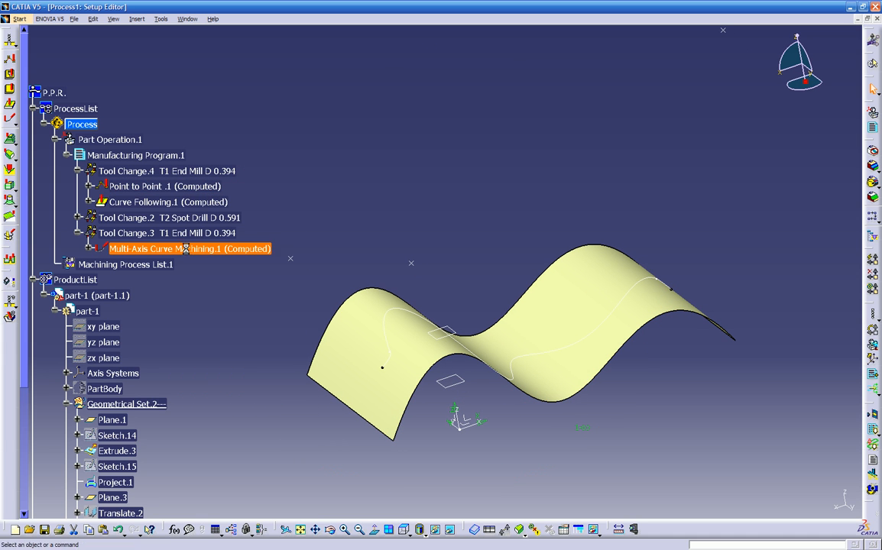
right_click(186, 249)
left_click(227, 347)
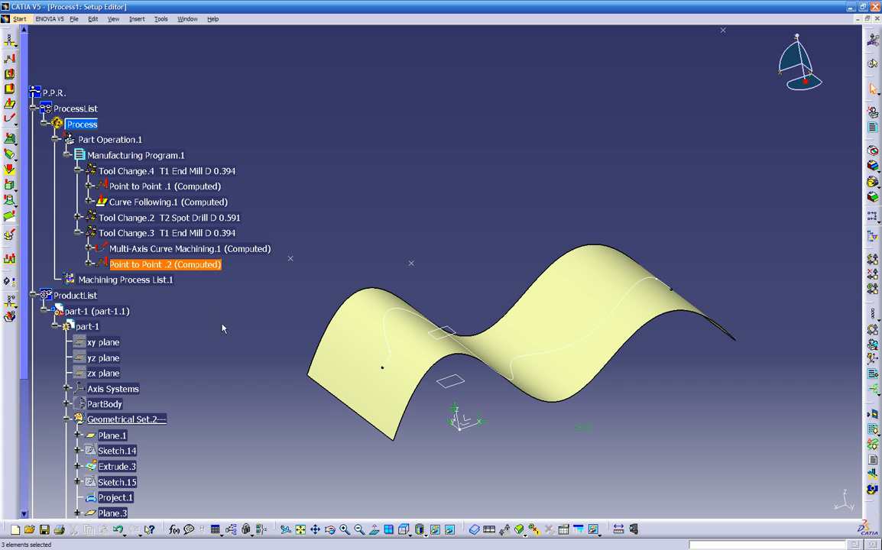
- Add a point motion to Point to Point .2 at the reference point farthest from the wavy surface's middle, above its near end
double_click(196, 264)
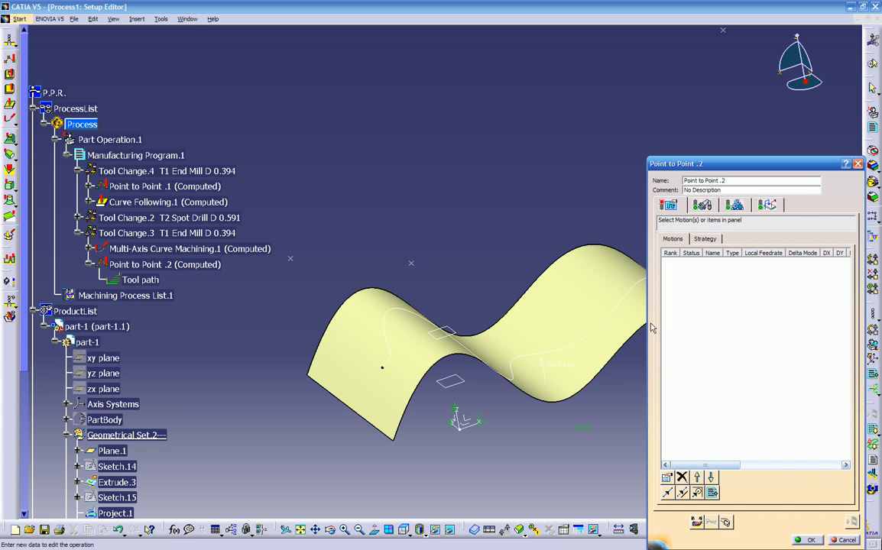
left_click(671, 206)
left_click(667, 494)
middle_click_drag(349, 290, 416, 233)
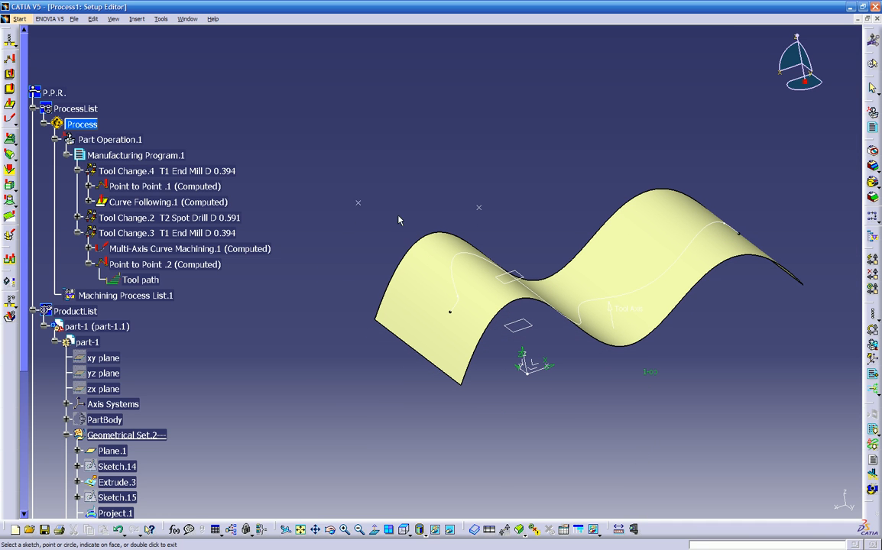
left_click(359, 203)
- Compute the Point to Point .2 tool path, step the tool back to position 1, and close the replay
left_click(851, 522)
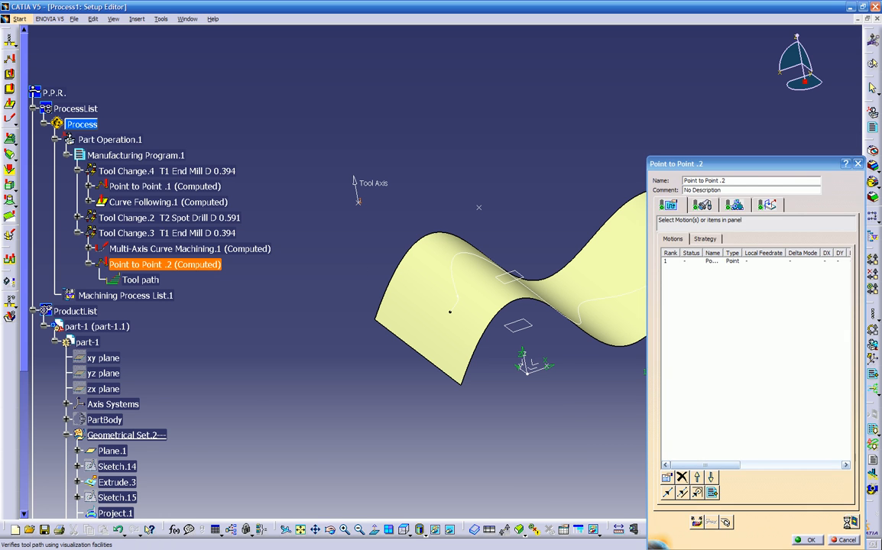
middle_click_drag(386, 300, 377, 322)
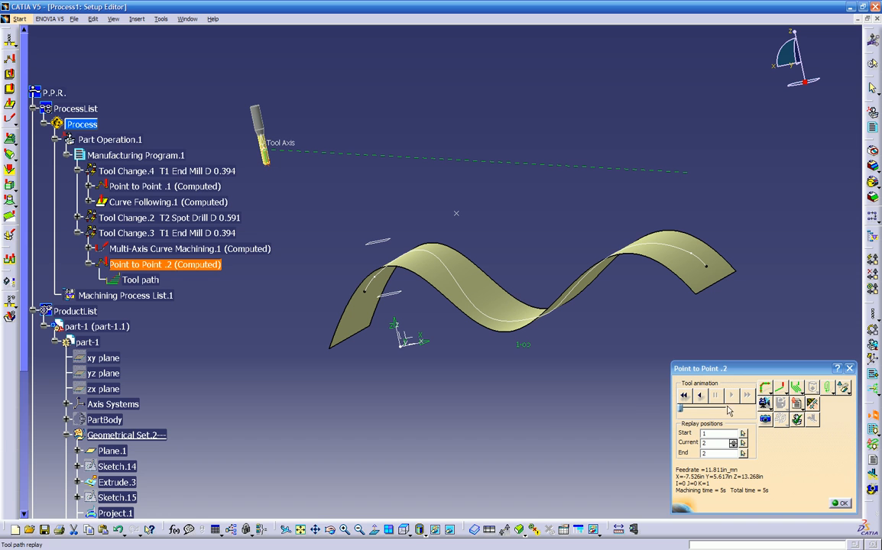
left_click(700, 395)
left_click(839, 505)
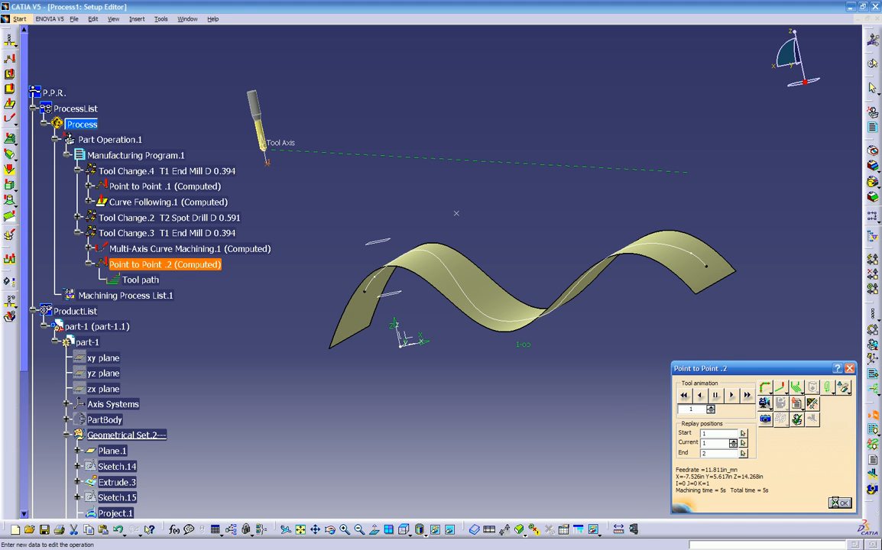
- Remove the axial approach motion from Point to Point .2 and deactivate its Approach macro
left_click(767, 205)
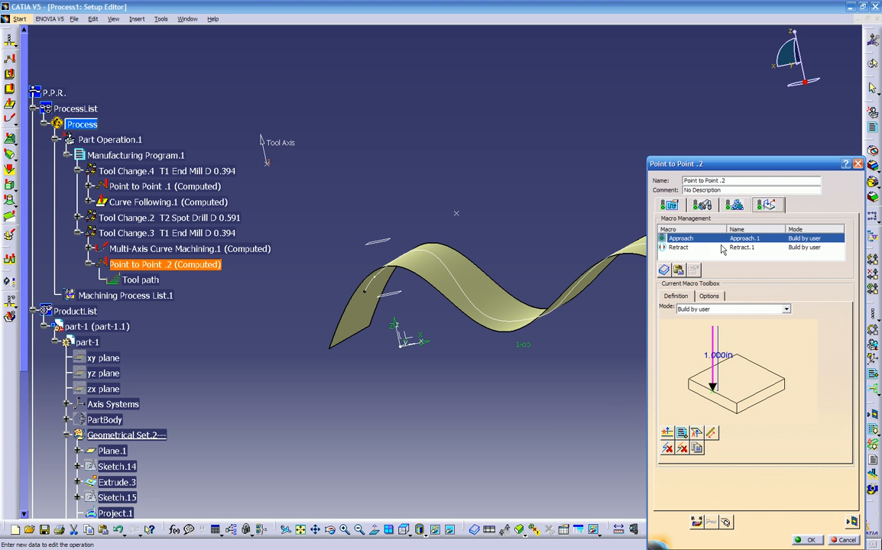
left_click(668, 449)
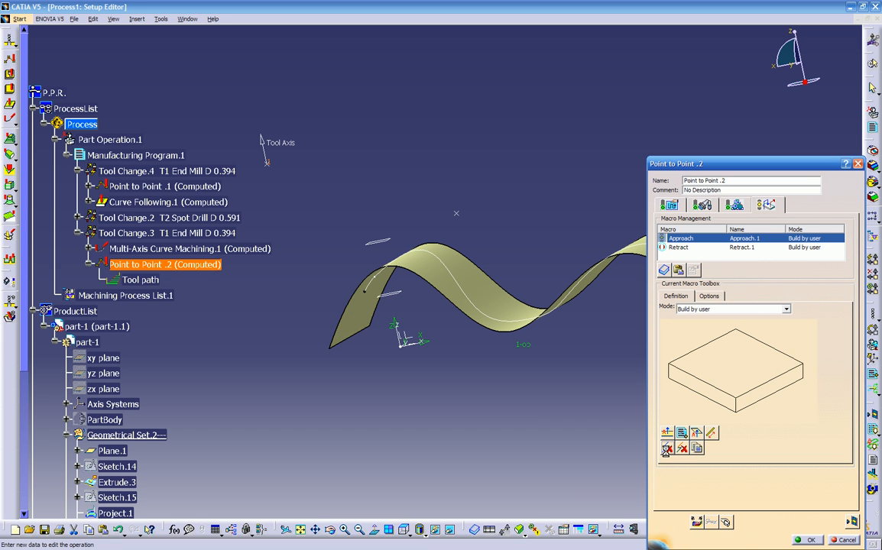
right_click(691, 240)
left_click(705, 246)
- Compute and inspect the Point to Point .2 tool path without an approach, close the replay, and accept the operation
left_click(853, 523)
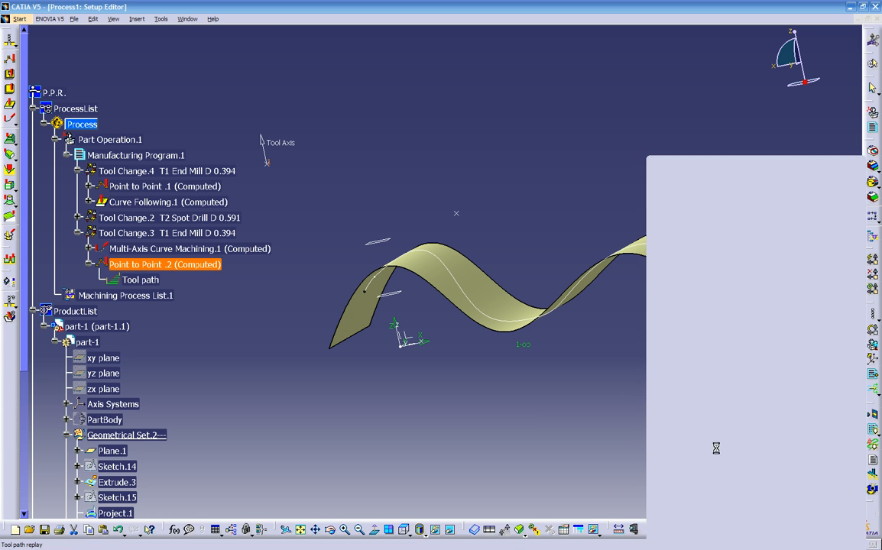
mouse_move(299, 187)
middle_mouse_down()
mouse_move(360, 229)
mouse_move(608, 348)
middle_mouse_up()
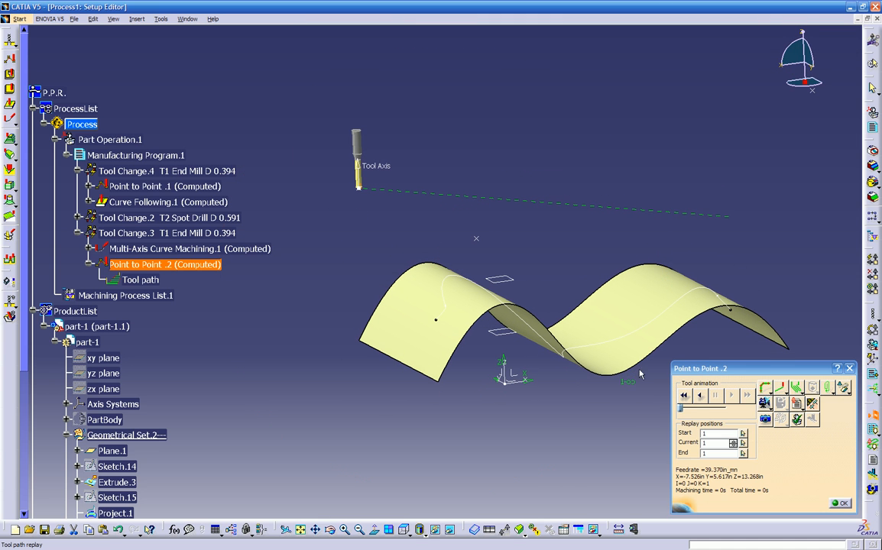
left_click(841, 504)
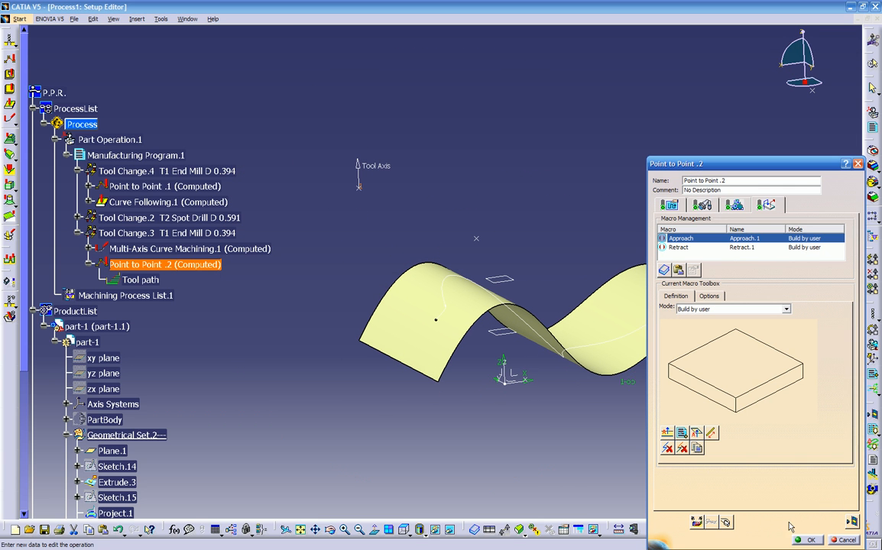
left_click(805, 544)
middle_click_drag(546, 417, 461, 453)
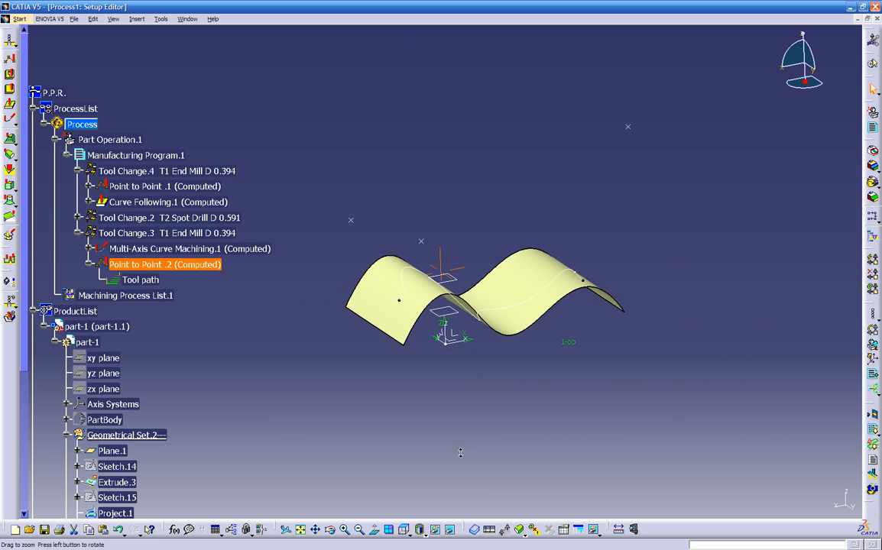
left_click(171, 189)
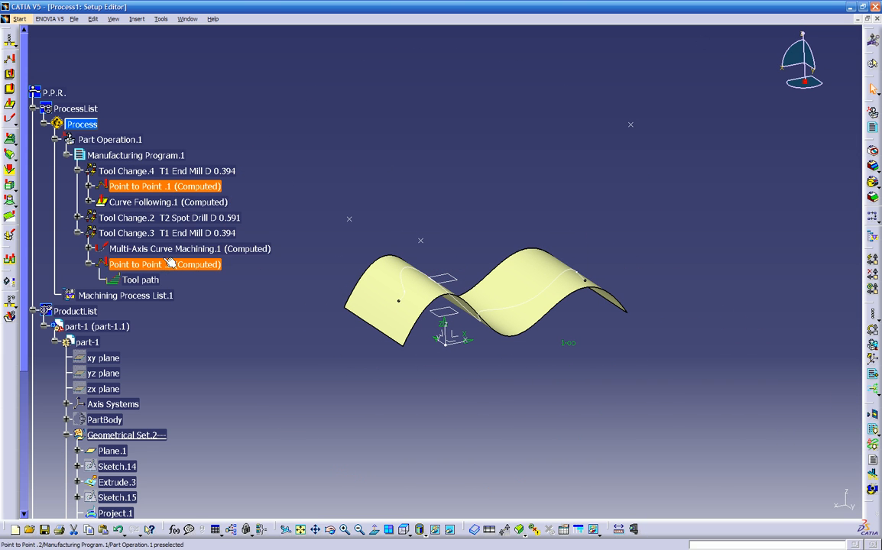
middle_click_drag(541, 337, 556, 397)
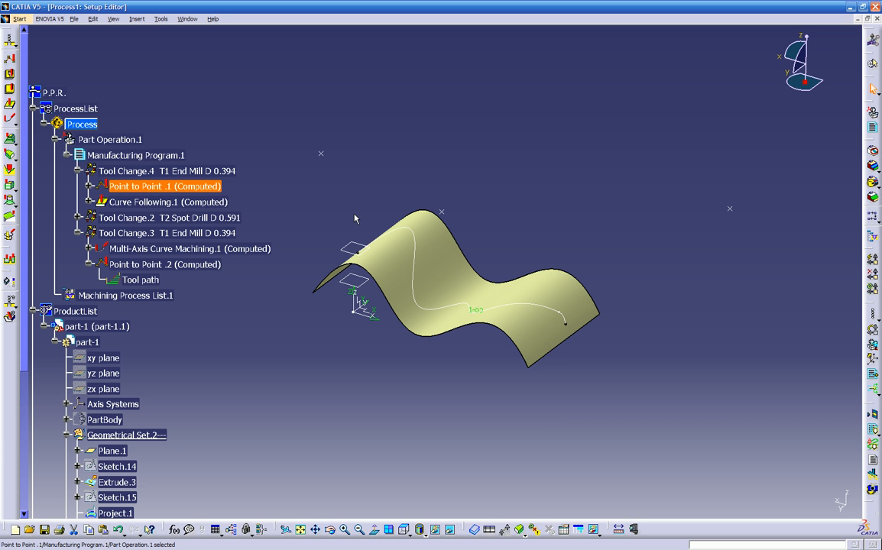
middle_click_drag(270, 351, 499, 418)
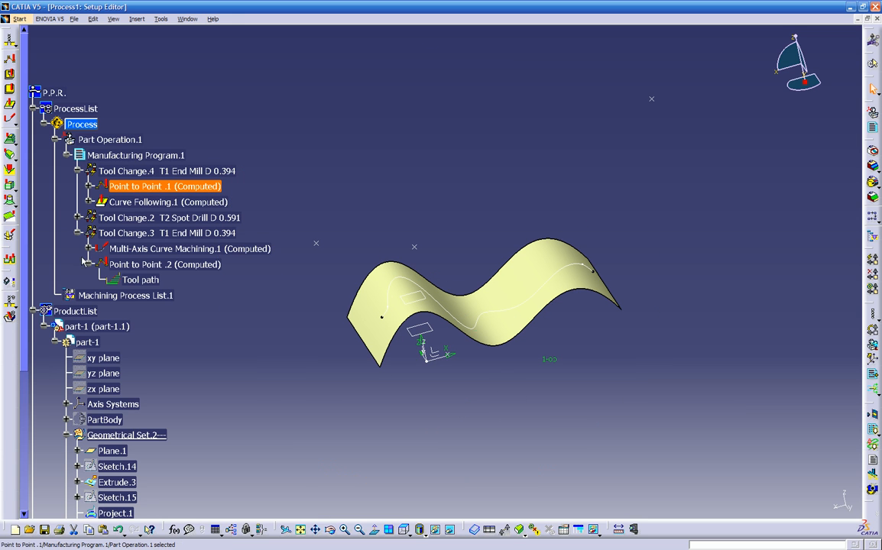
middle_click_drag(413, 275, 421, 332)
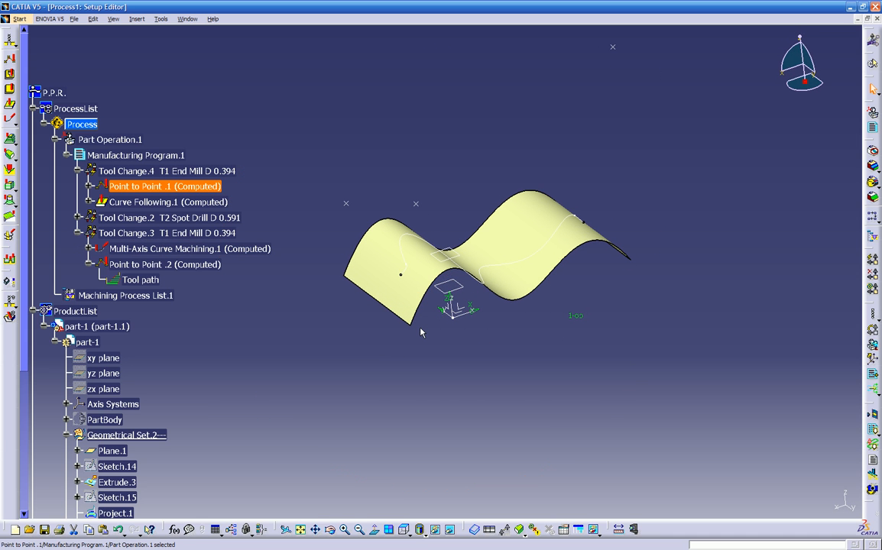